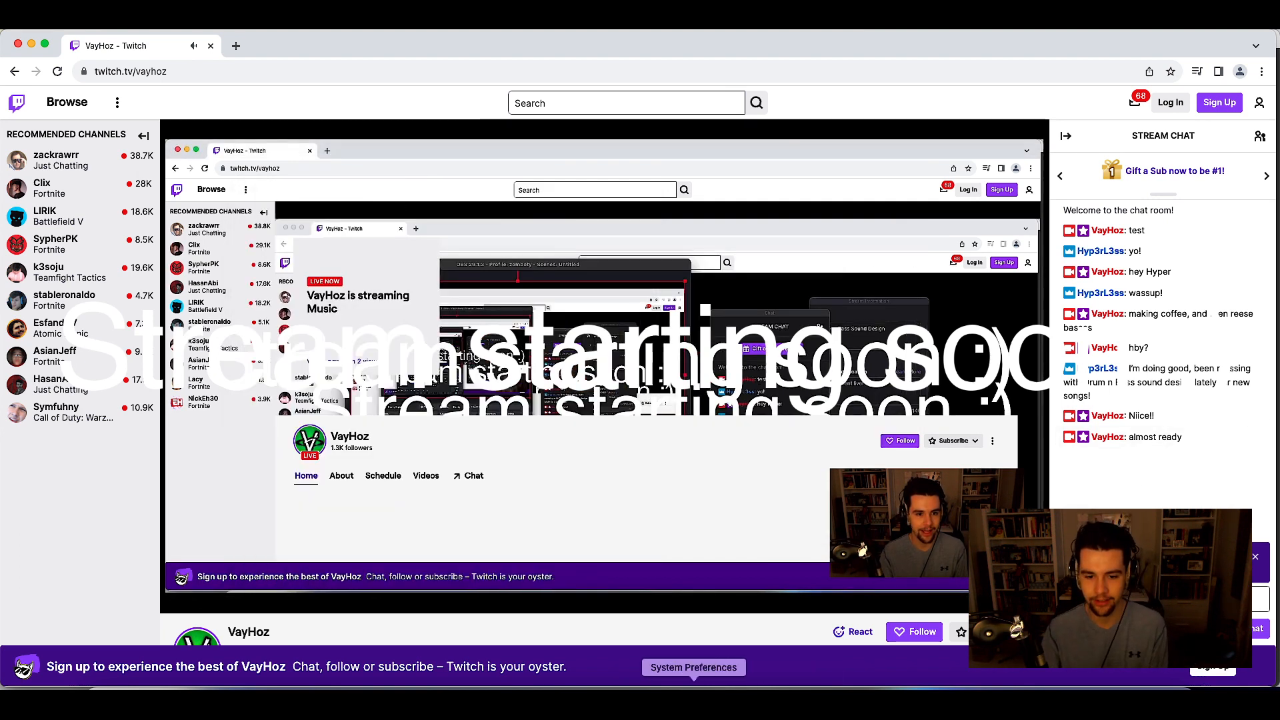
- Switch to Ableton Live and narrow its window so the Twitch stream chat stays visible beside it
click(487, 703)
drag(1278, 104, 1051, 138)
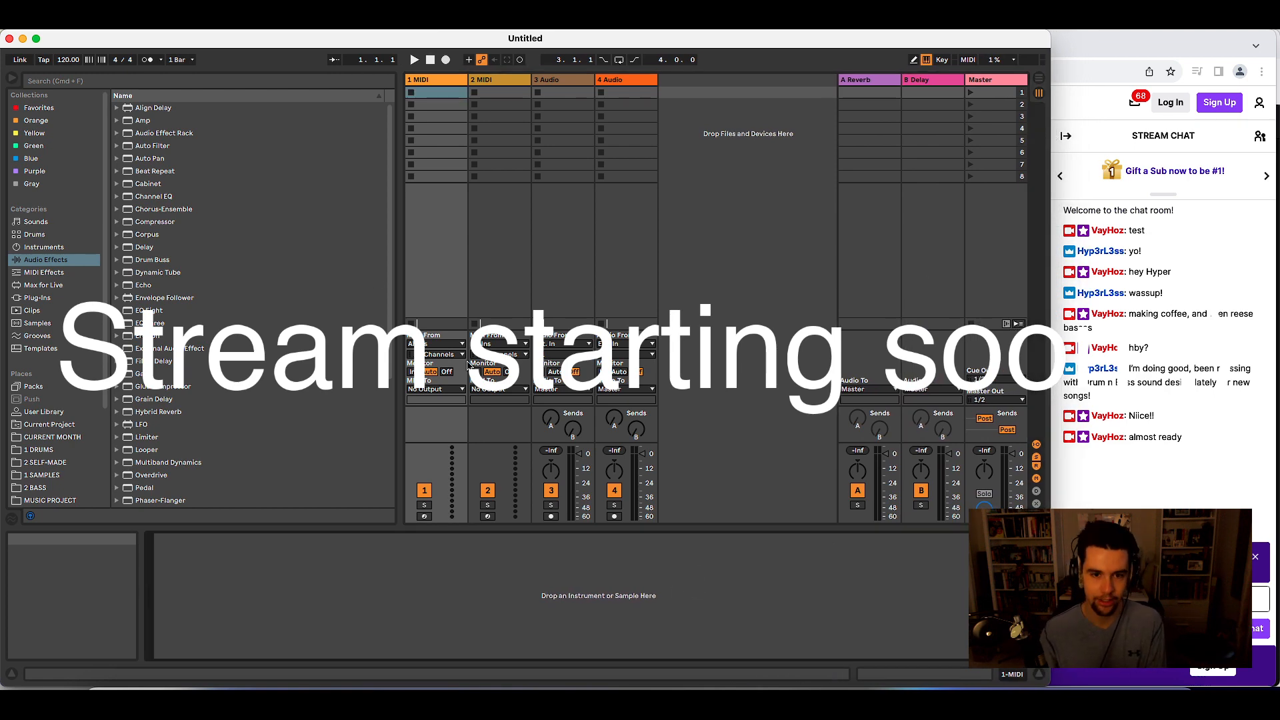
- Set the audio output device to Loopback Audio (2 In, 2 Out) in the Live preferences
key(super+comma)
click(595, 234)
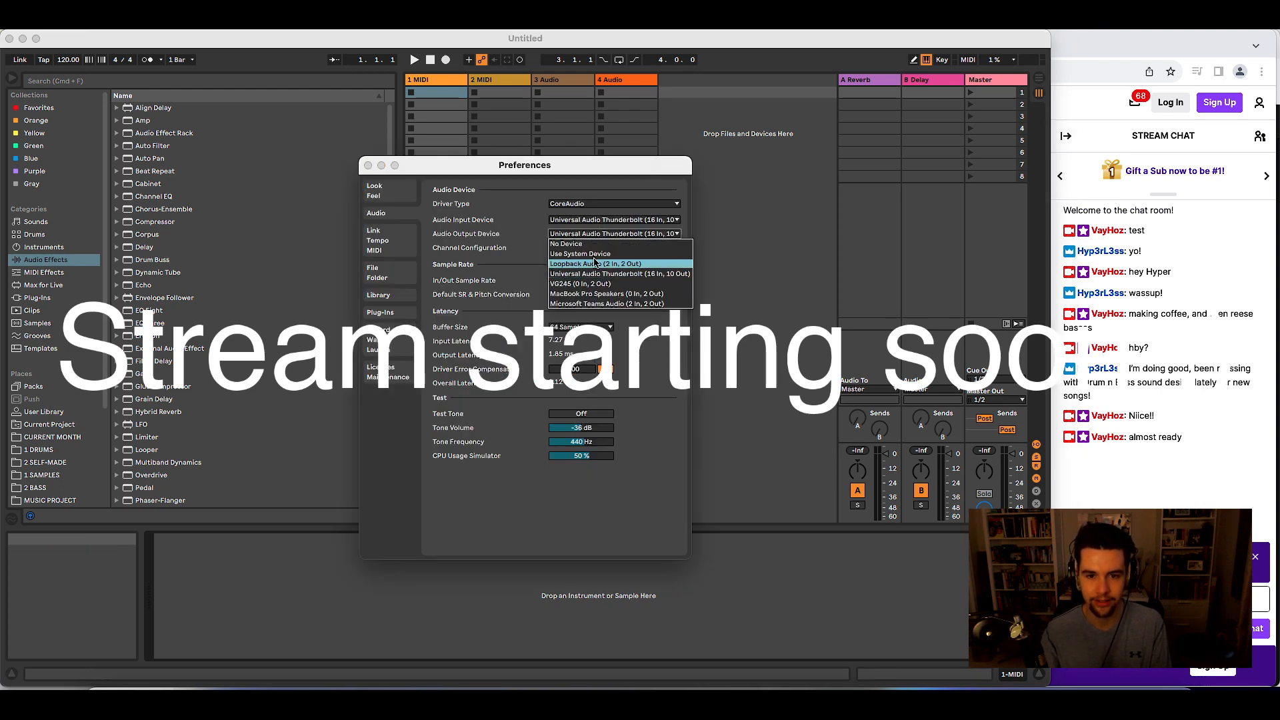
click(596, 264)
click(657, 584)
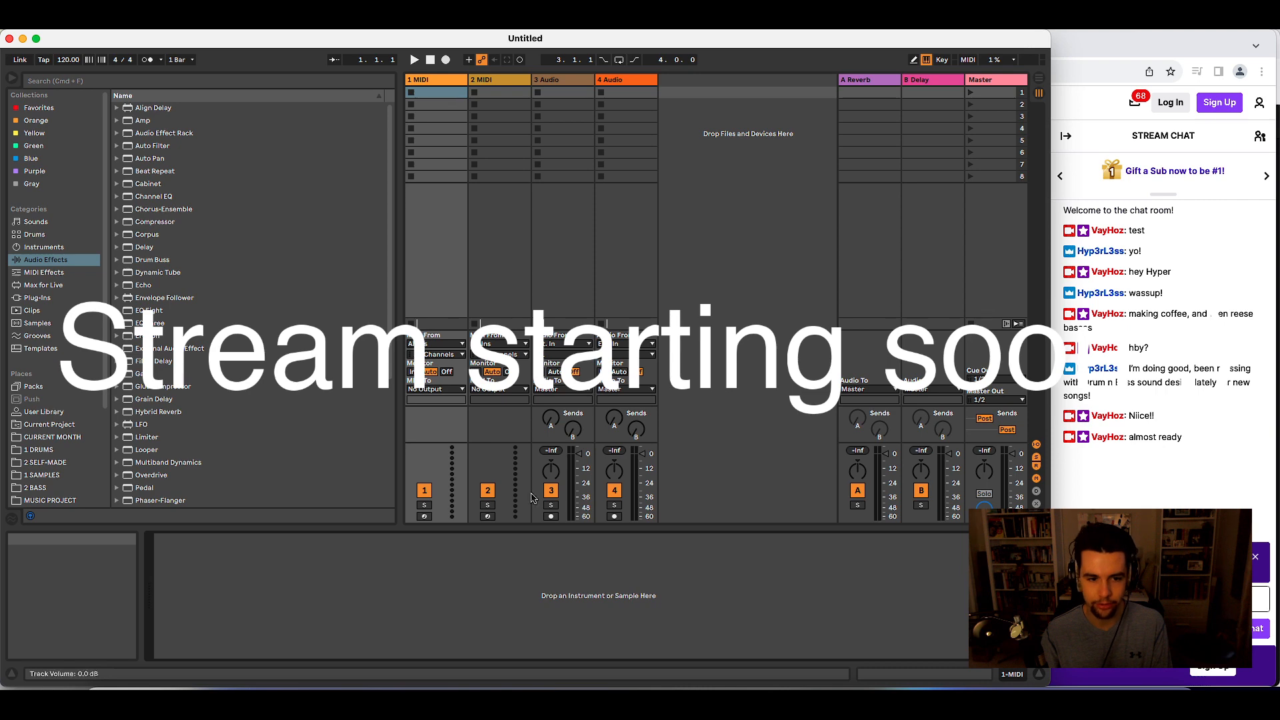
- In Arrangement View, place 176 Cyberpunk style bass3.wav from the CURRENT MONTH folder on the first track at bar 11
scroll(100, 435, down, 5)
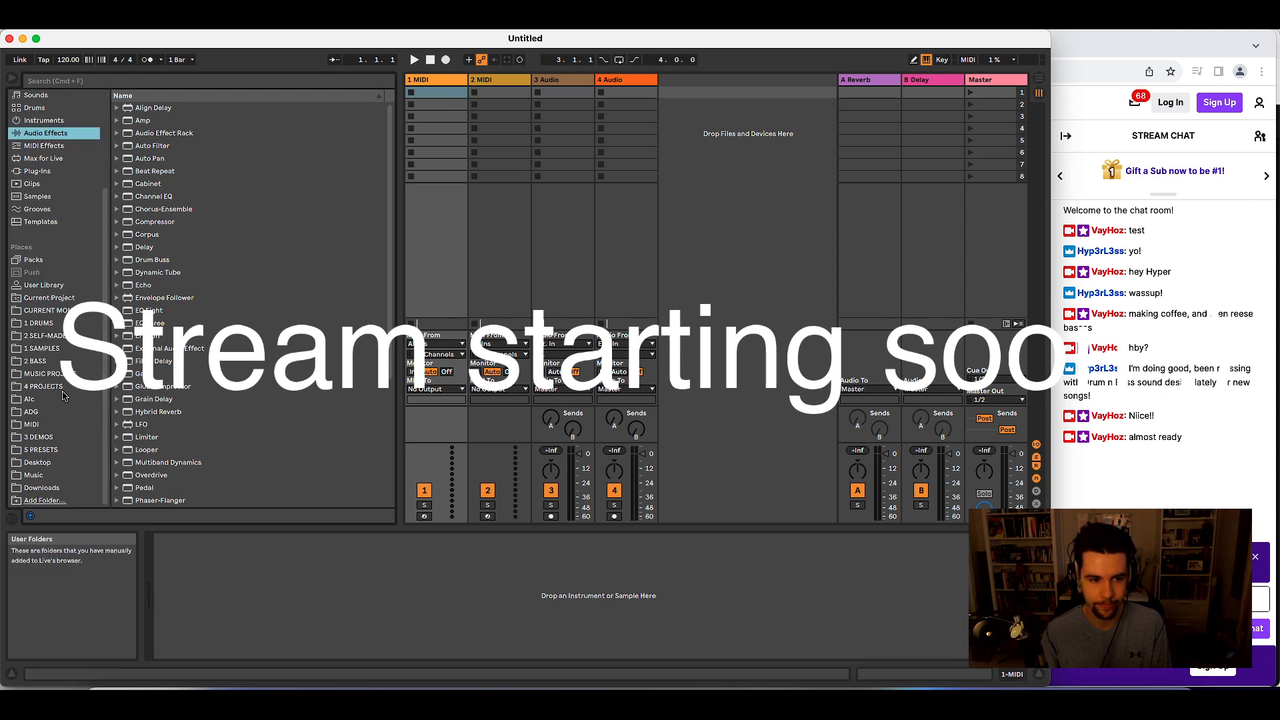
click(65, 438)
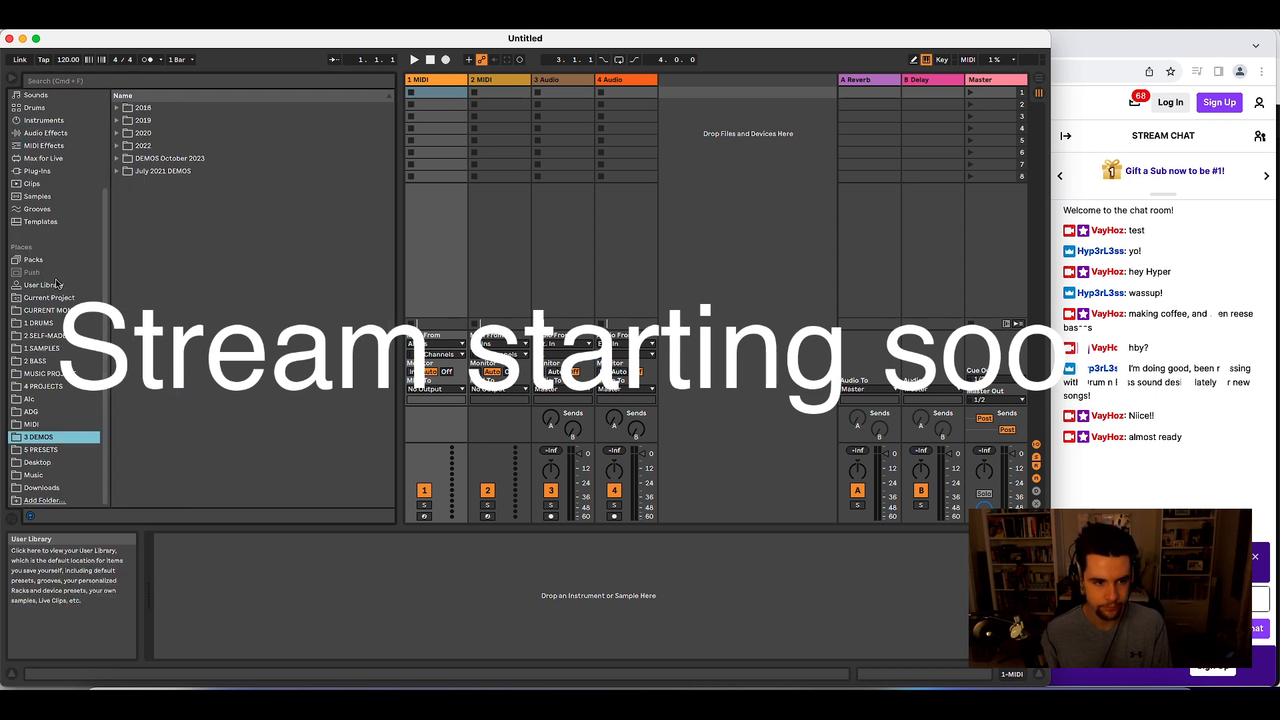
key(Tab)
click(62, 324)
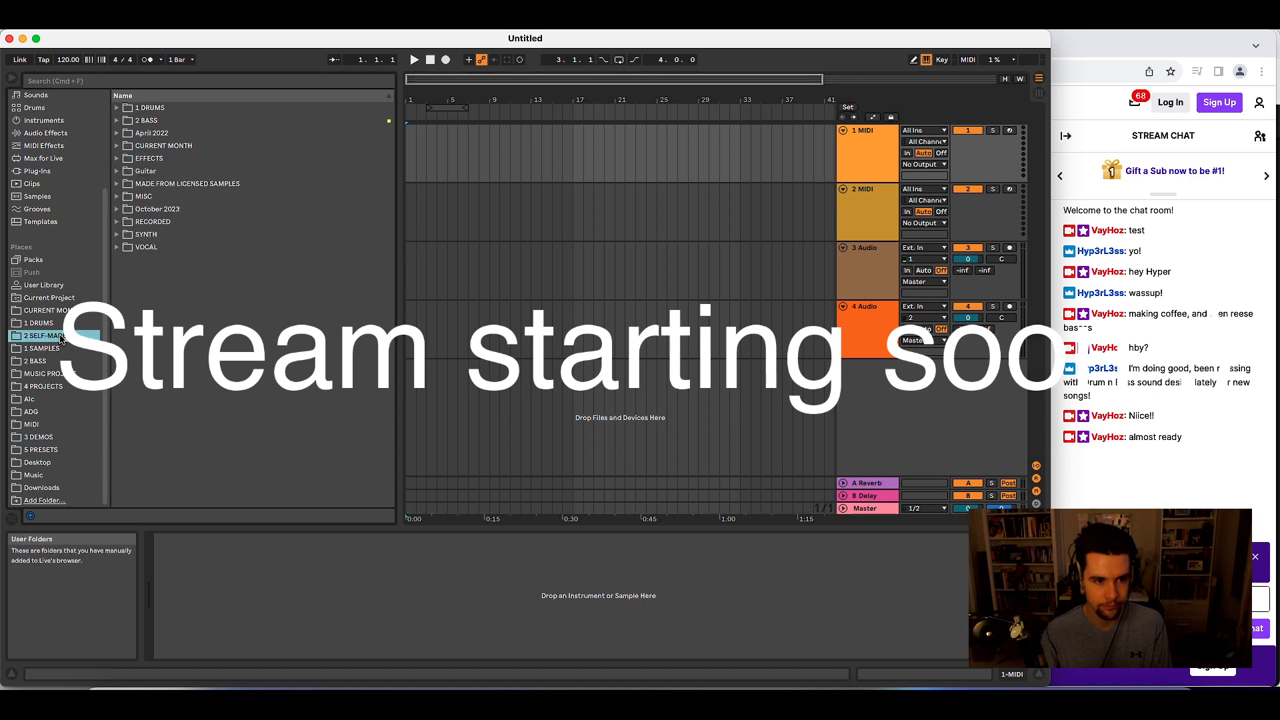
click(46, 310)
click(180, 184)
drag(180, 184, 535, 171)
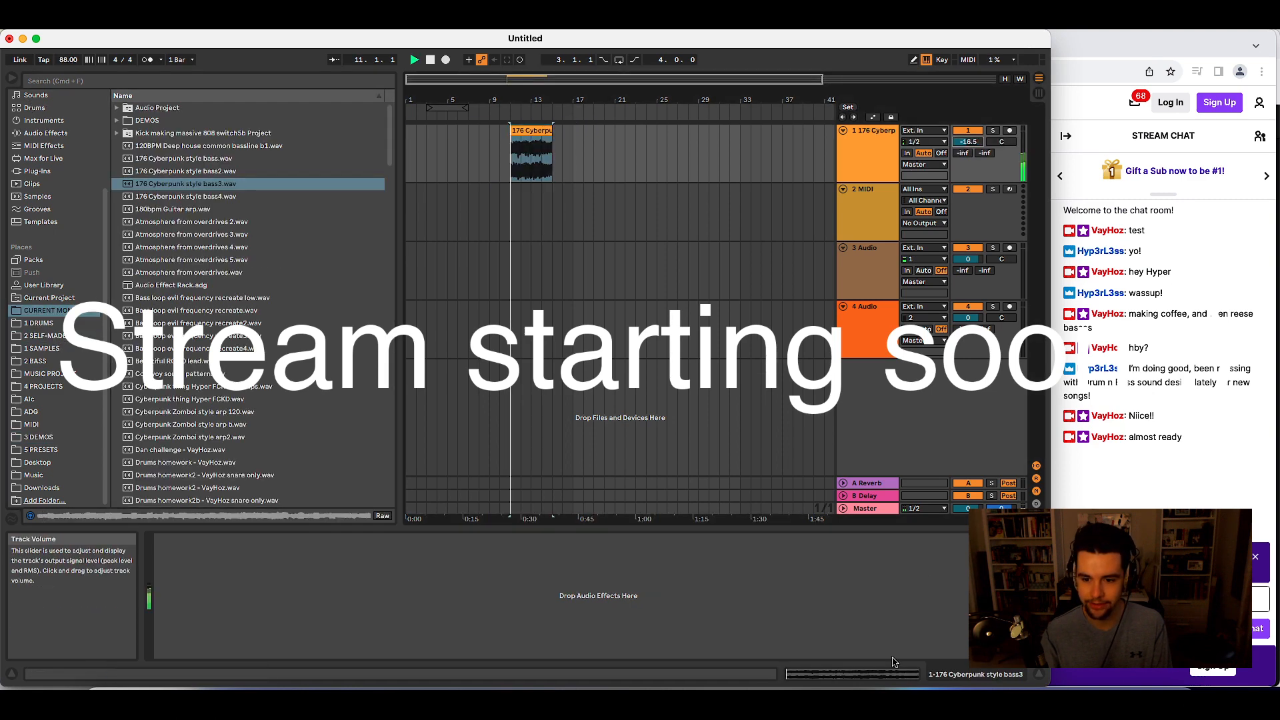
- Check the loopback level in the OBS audio mixer, and look at the Live preferences
click(726, 701)
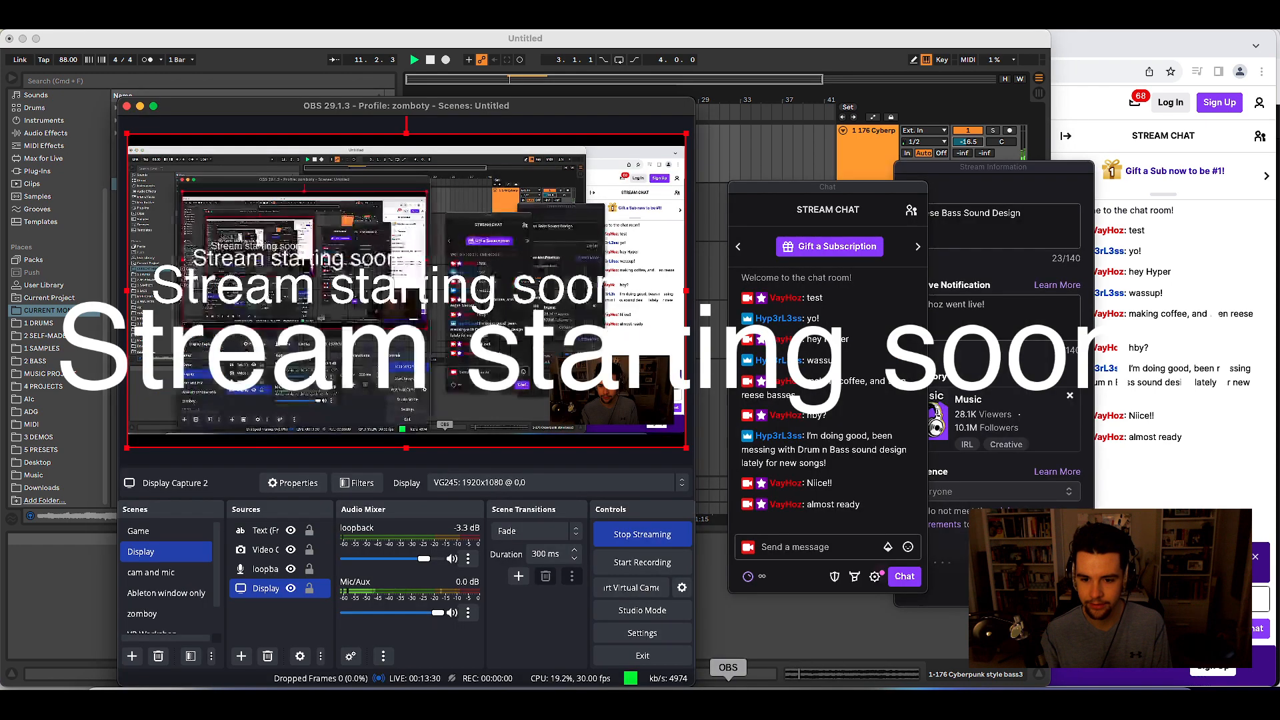
click(827, 627)
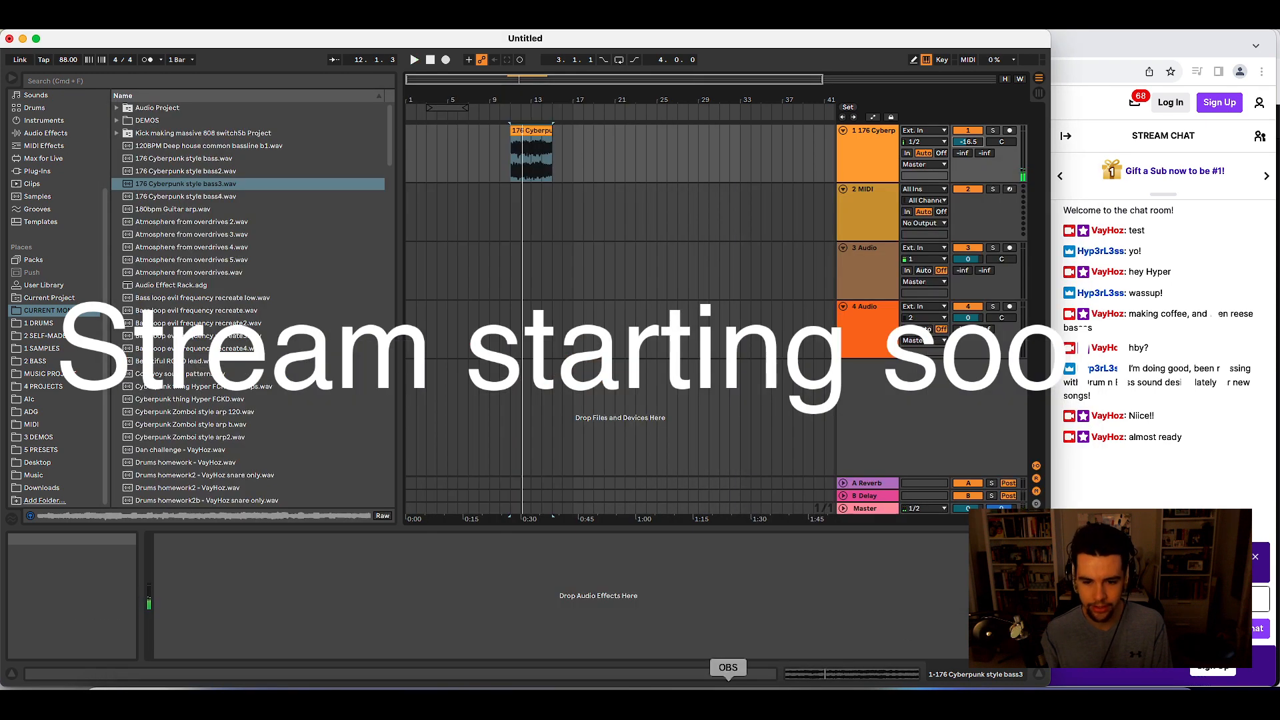
click(728, 702)
click(775, 616)
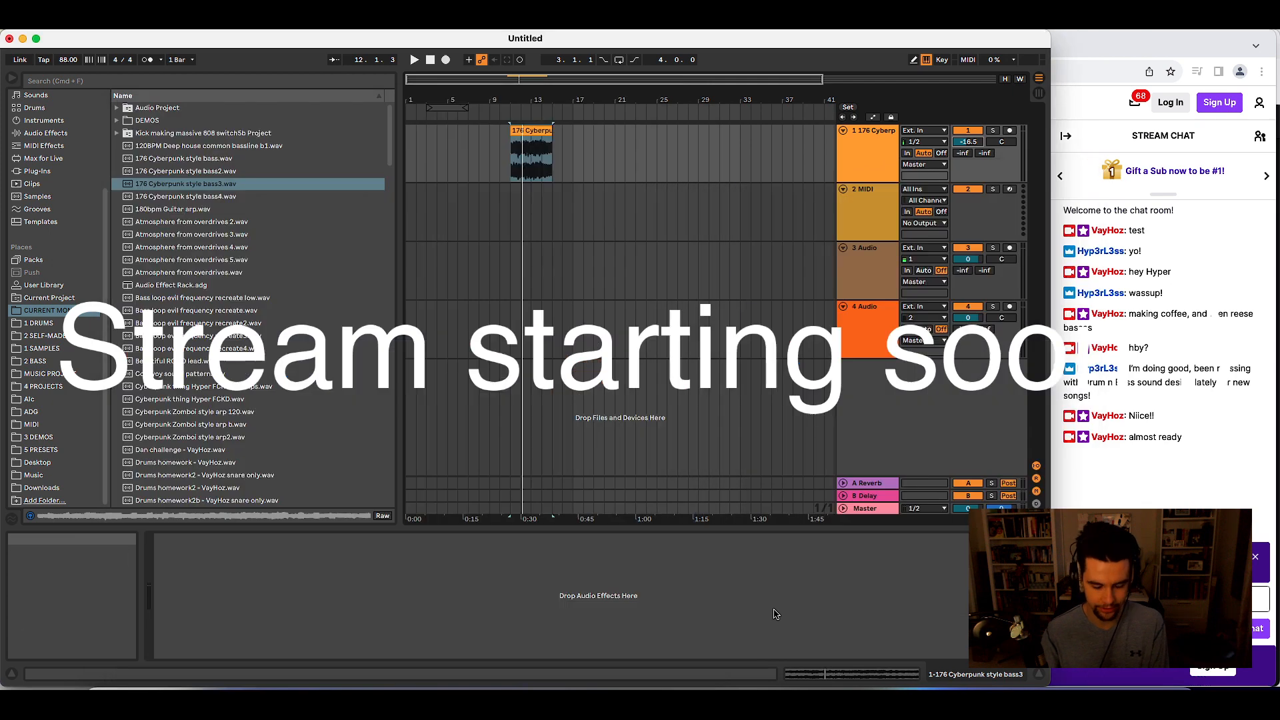
key(super+comma)
key(Escape)
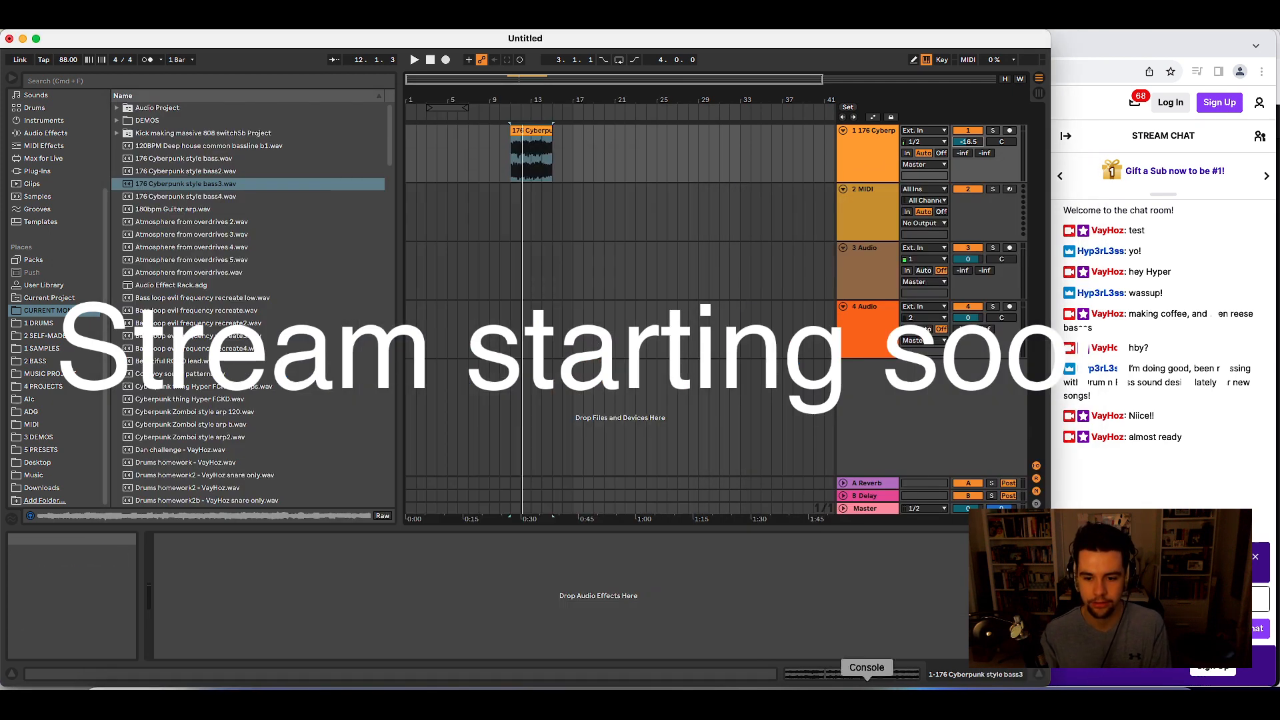
- Bring up OBS and rearrange its main, Chat and Stream Information windows so they no longer cover each other
click(728, 701)
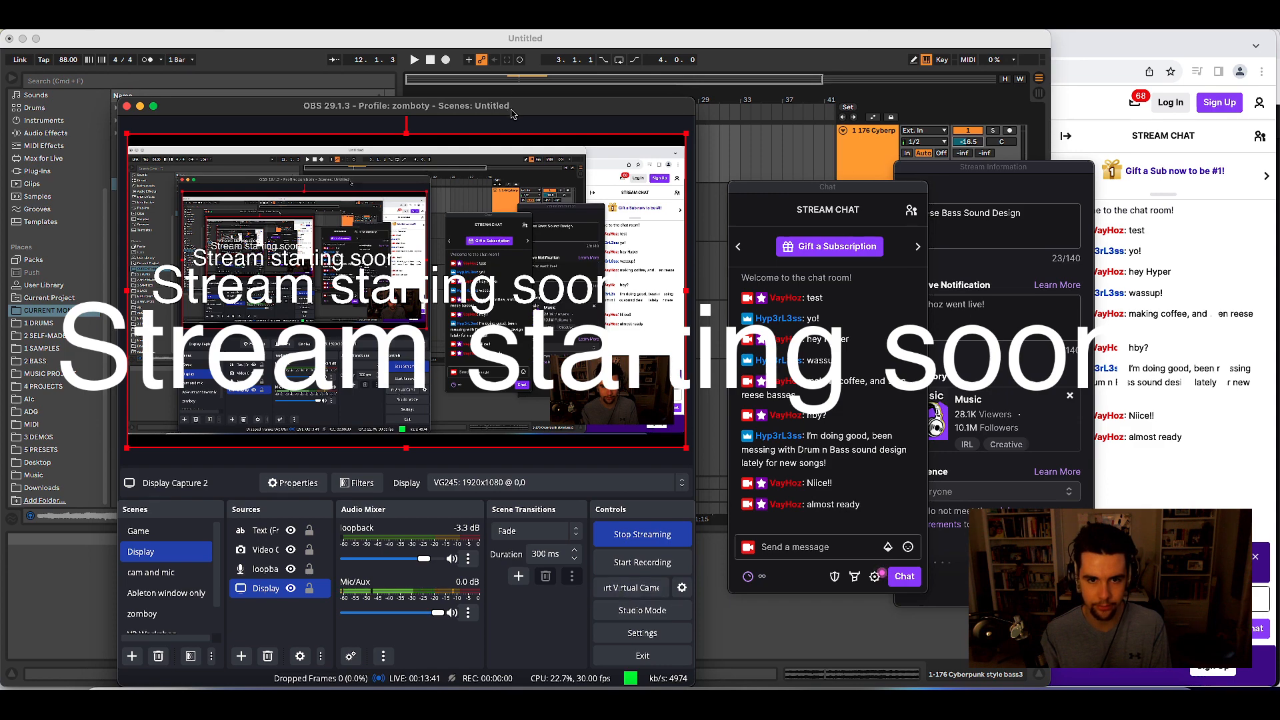
drag(511, 113, 1103, 92)
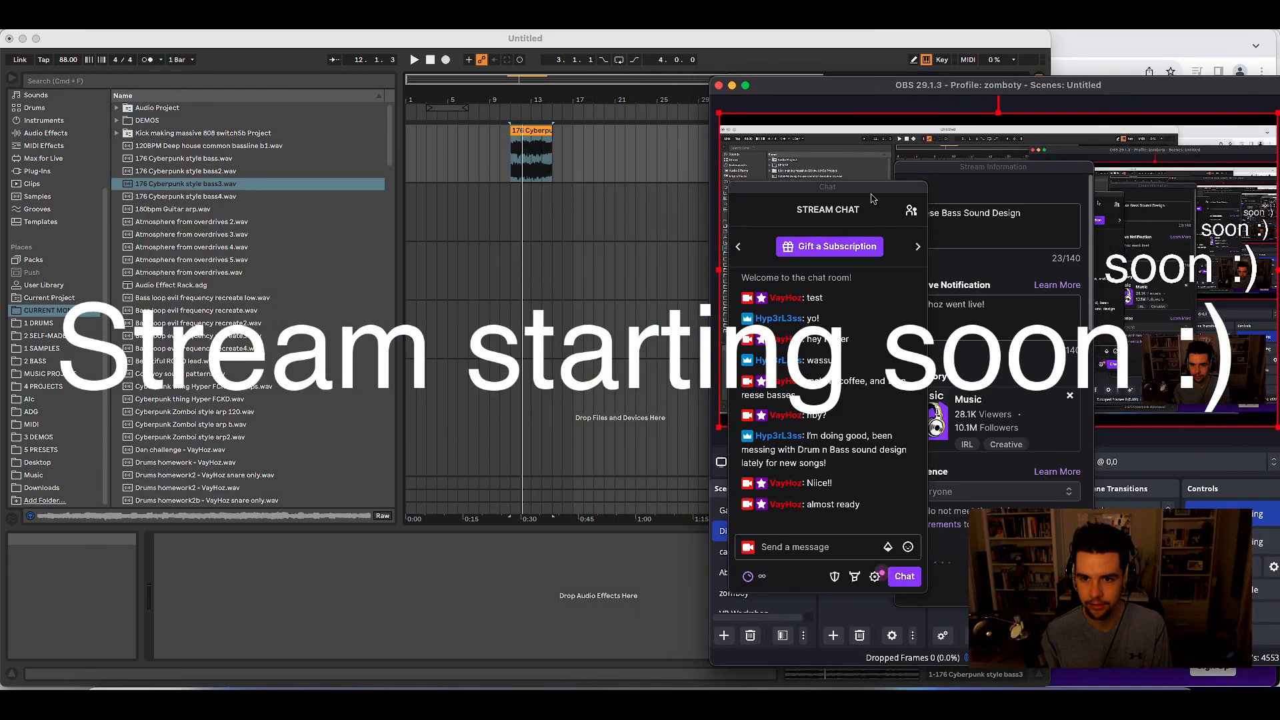
drag(871, 189, 496, 355)
drag(1001, 167, 527, 331)
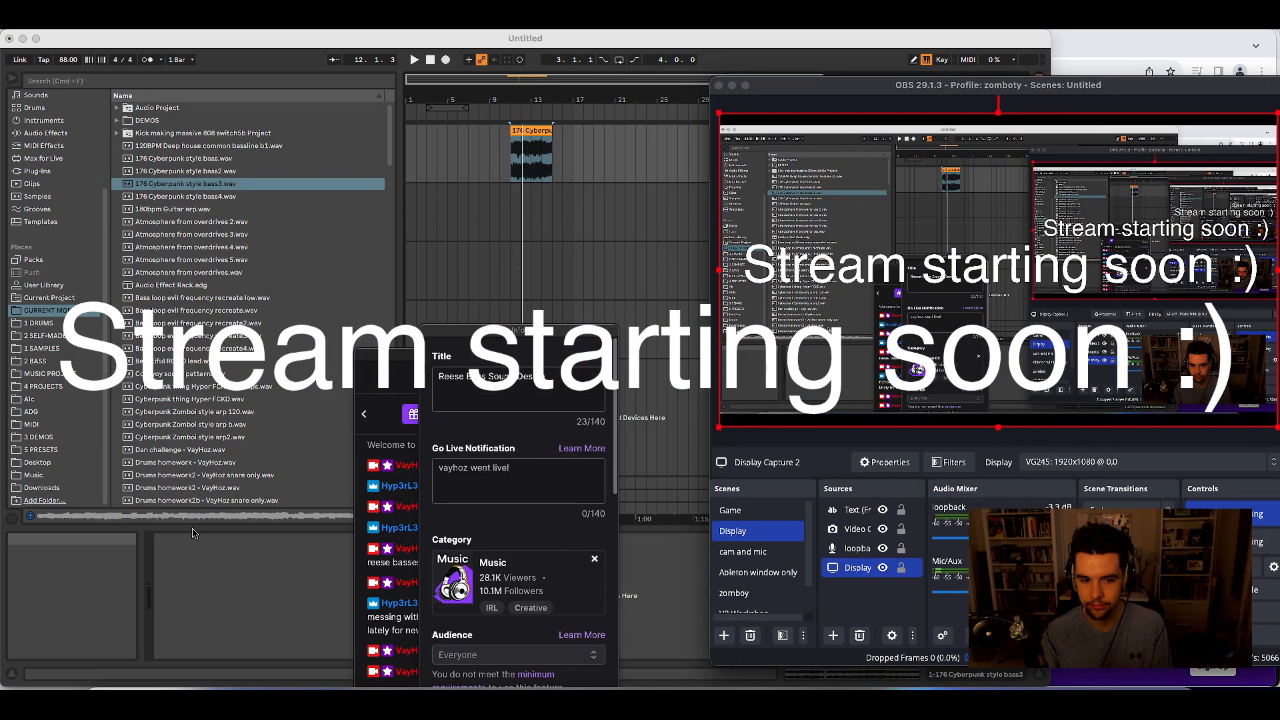
- Play the bass clip in Live while checking the loopback meter in OBS, and stop playback
key(super+Tab)
key(space)
key(super+Tab)
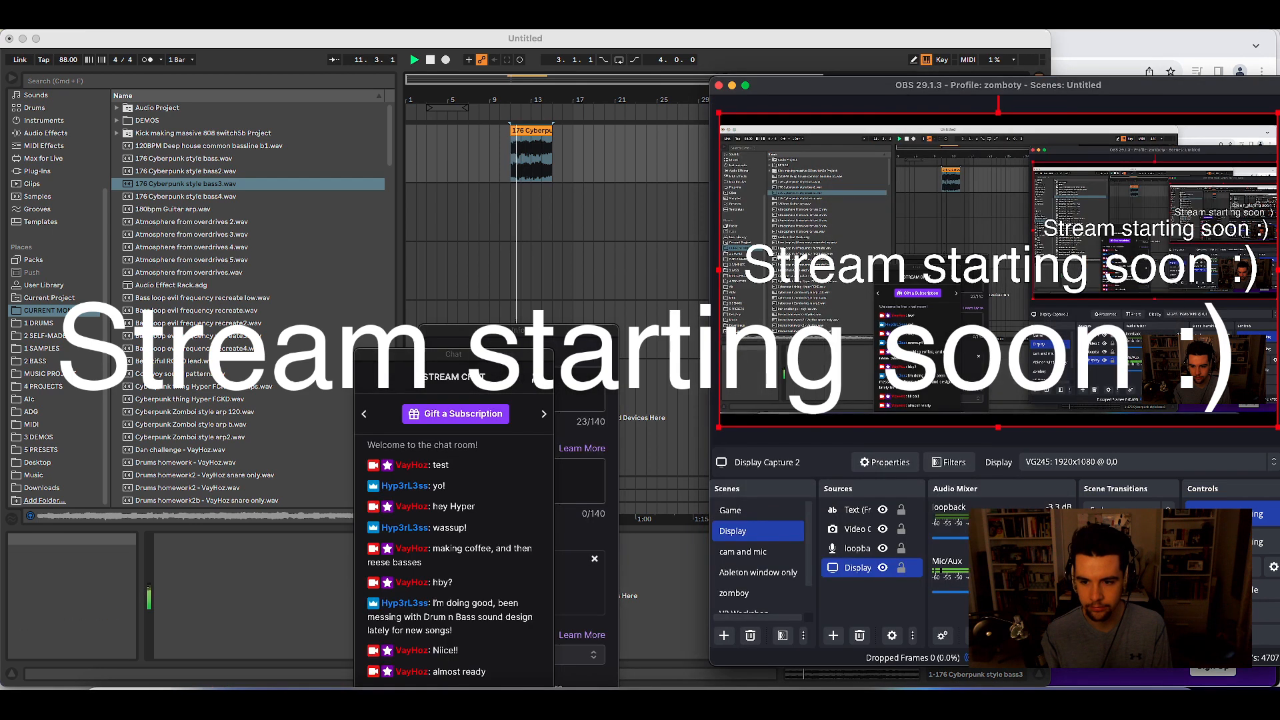
click(657, 580)
key(space)
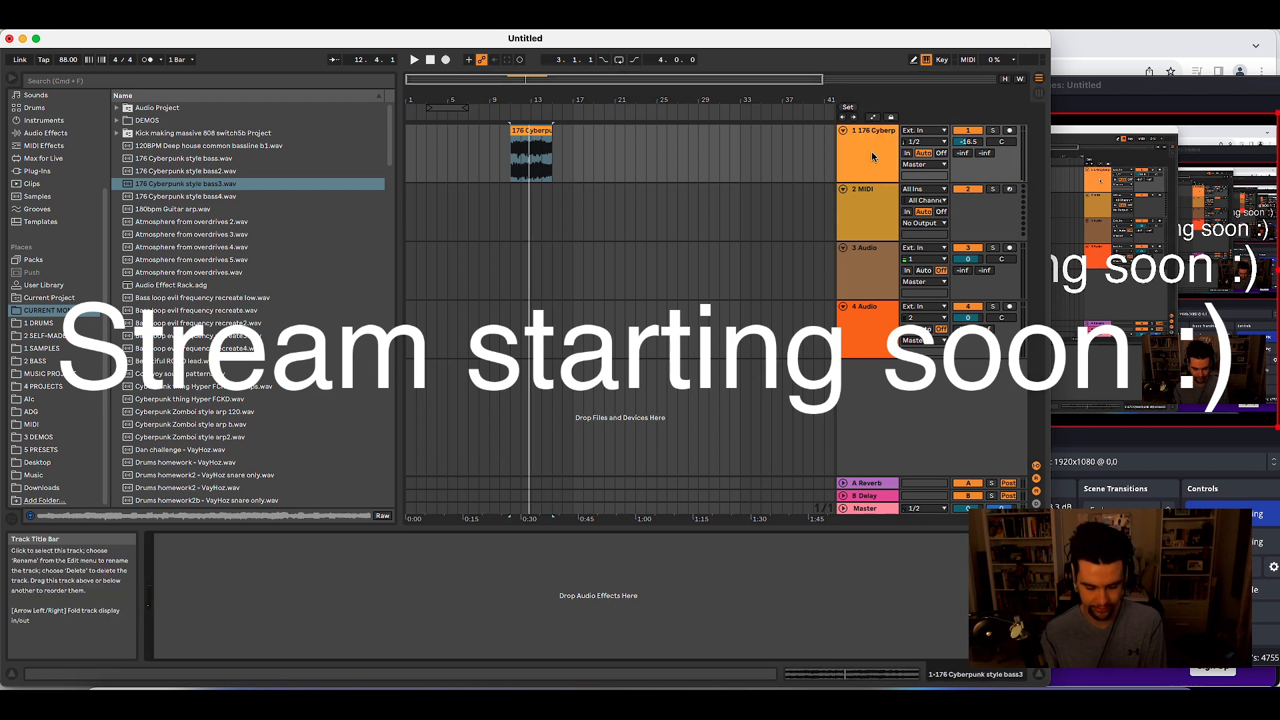
- Review the audio device settings and the output channel configuration in the Live preferences
key(super+comma)
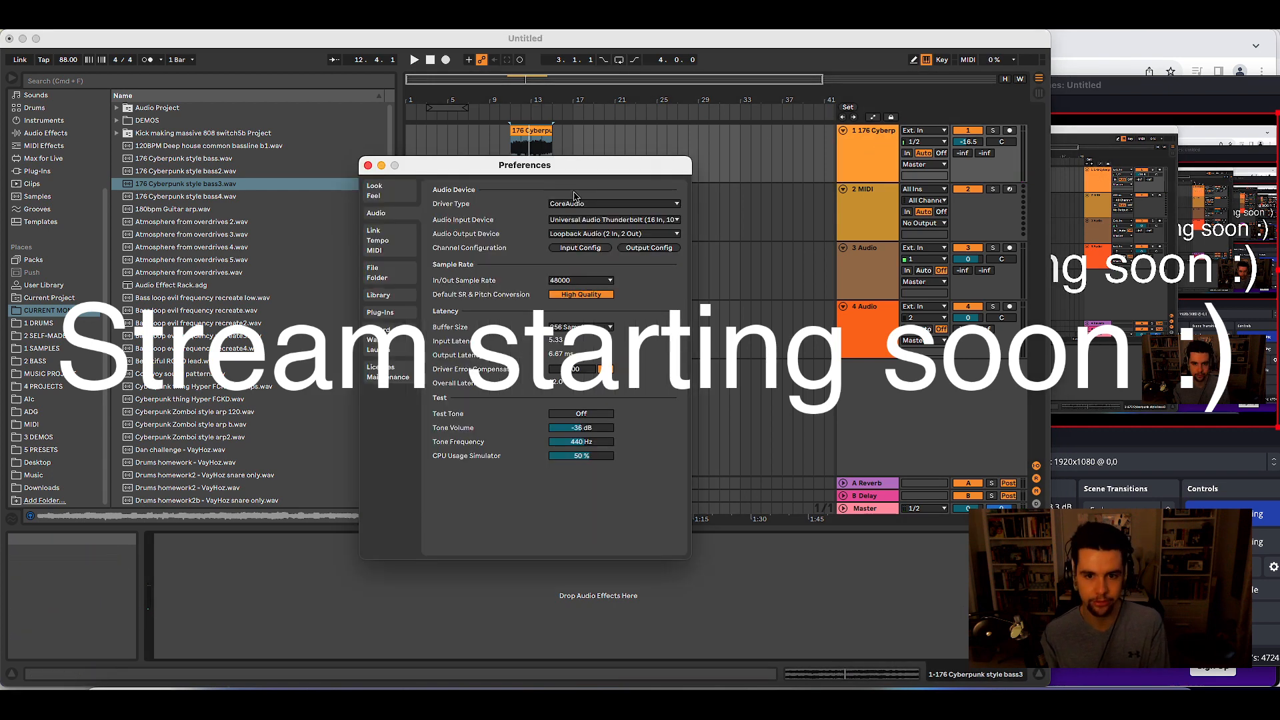
click(634, 249)
key(Escape)
key(Escape)
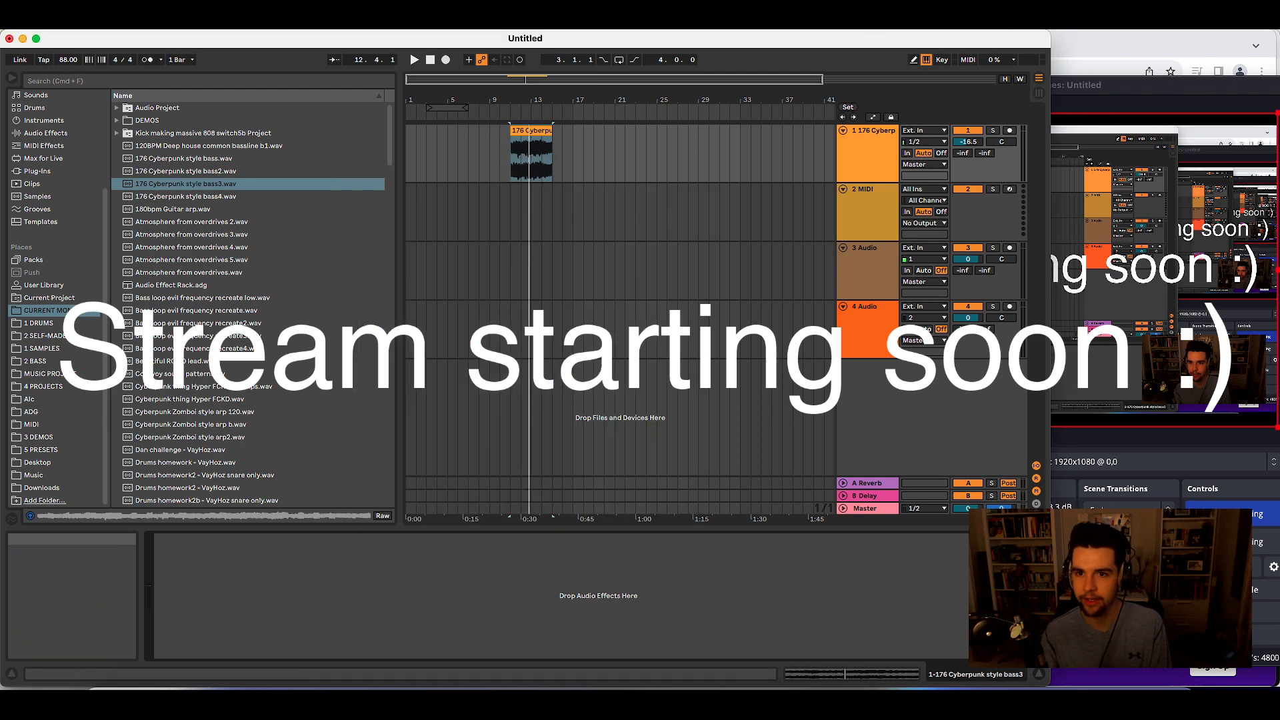
- Open the Loopback application and move its window into full view
key(super+space)
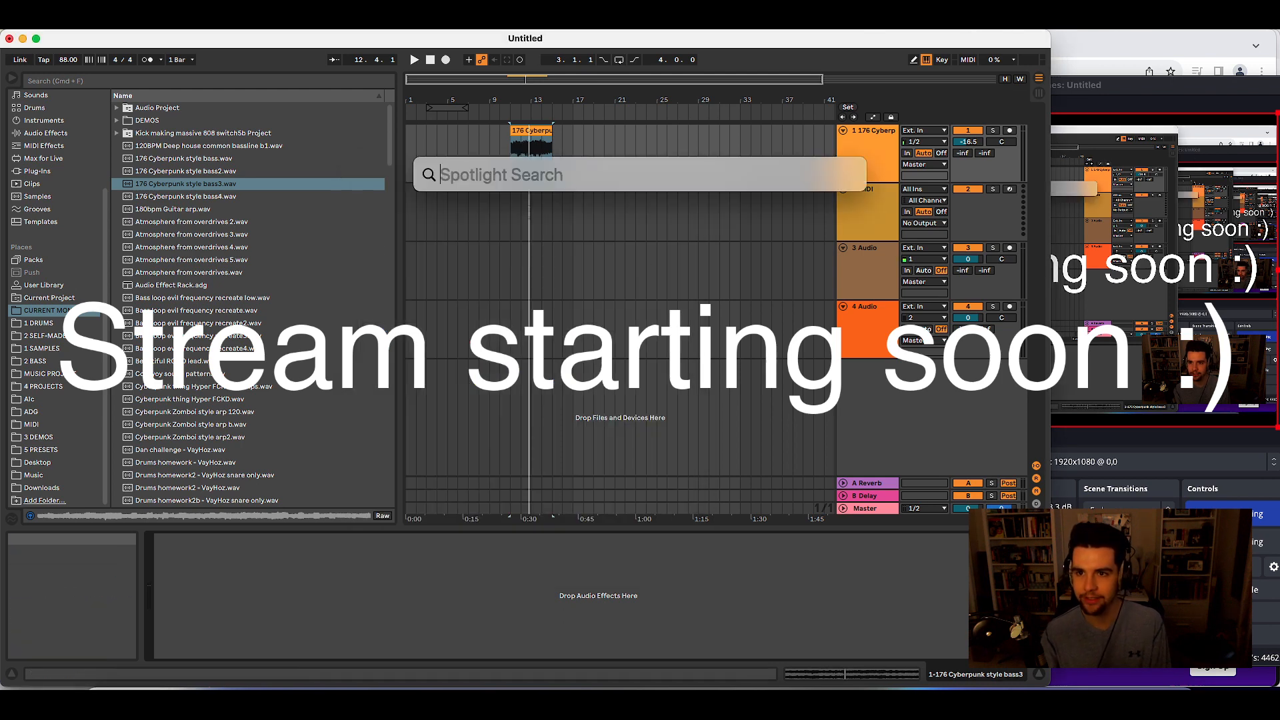
text(loopback)
key(Return)
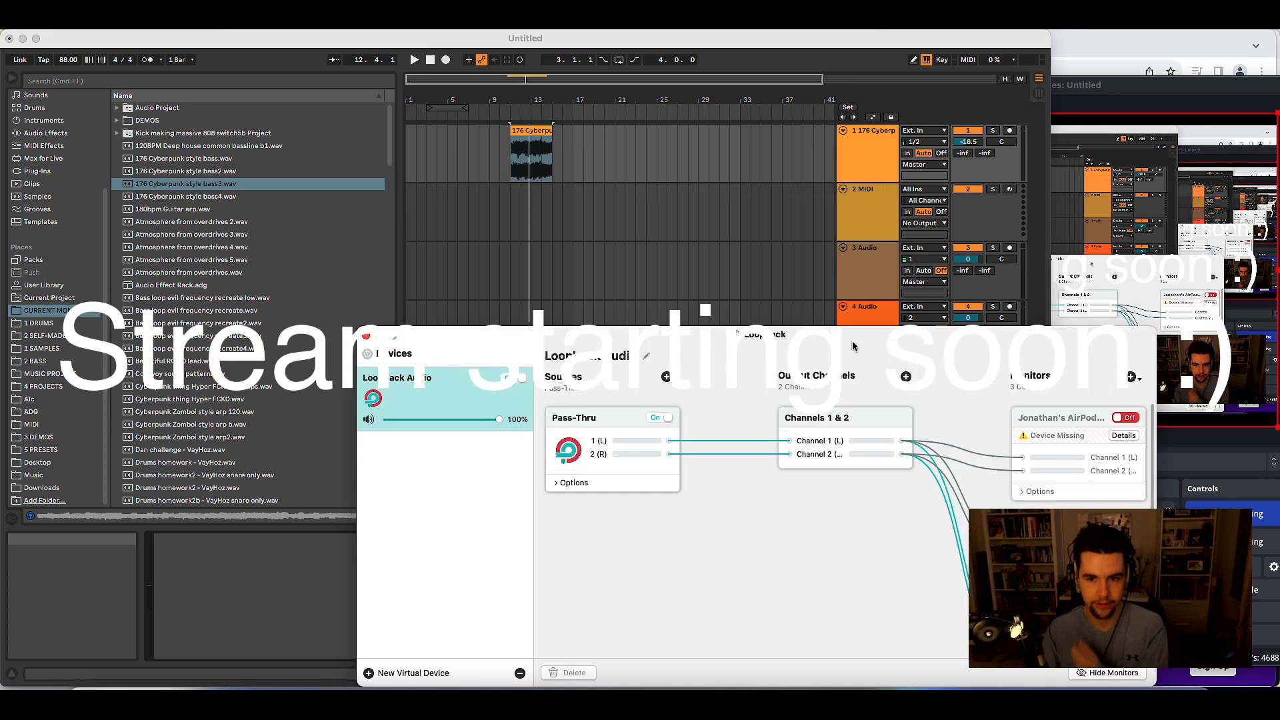
drag(853, 346, 725, 233)
- Look through Loopback's application commands and inspect the monitor devices connected to the Loopback Audio device
click(53, 22)
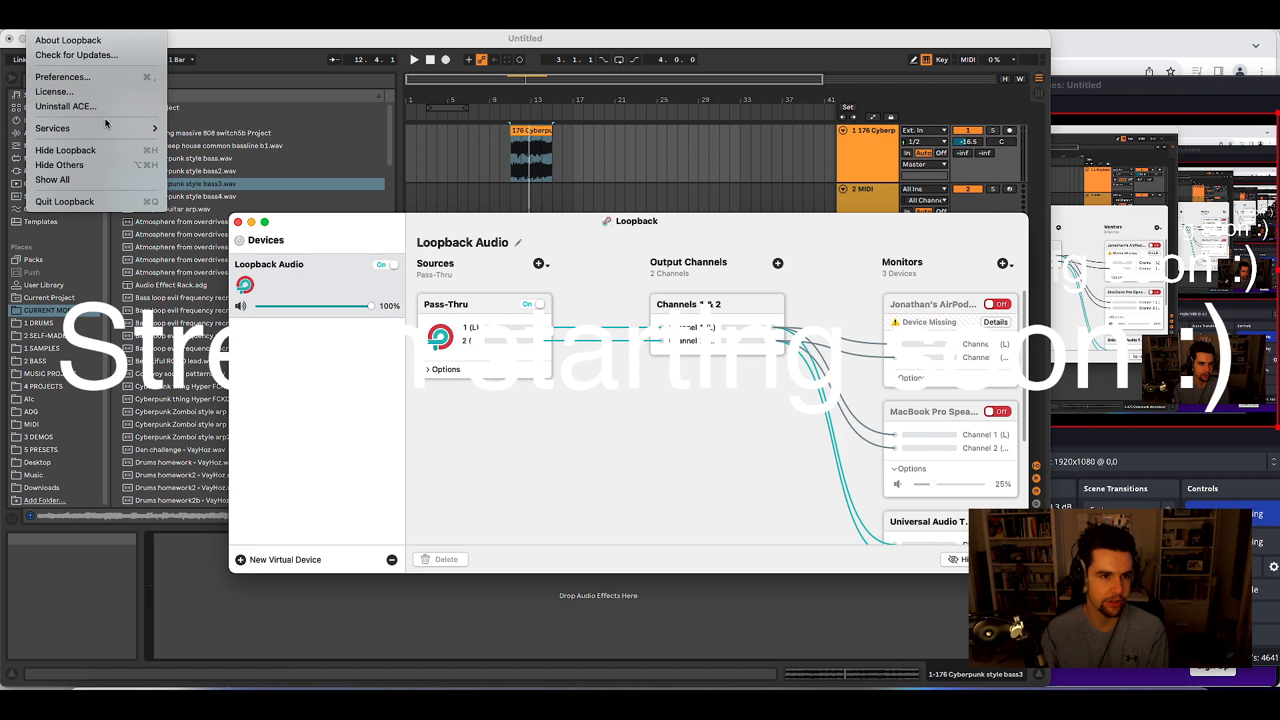
mouse_move(107, 127)
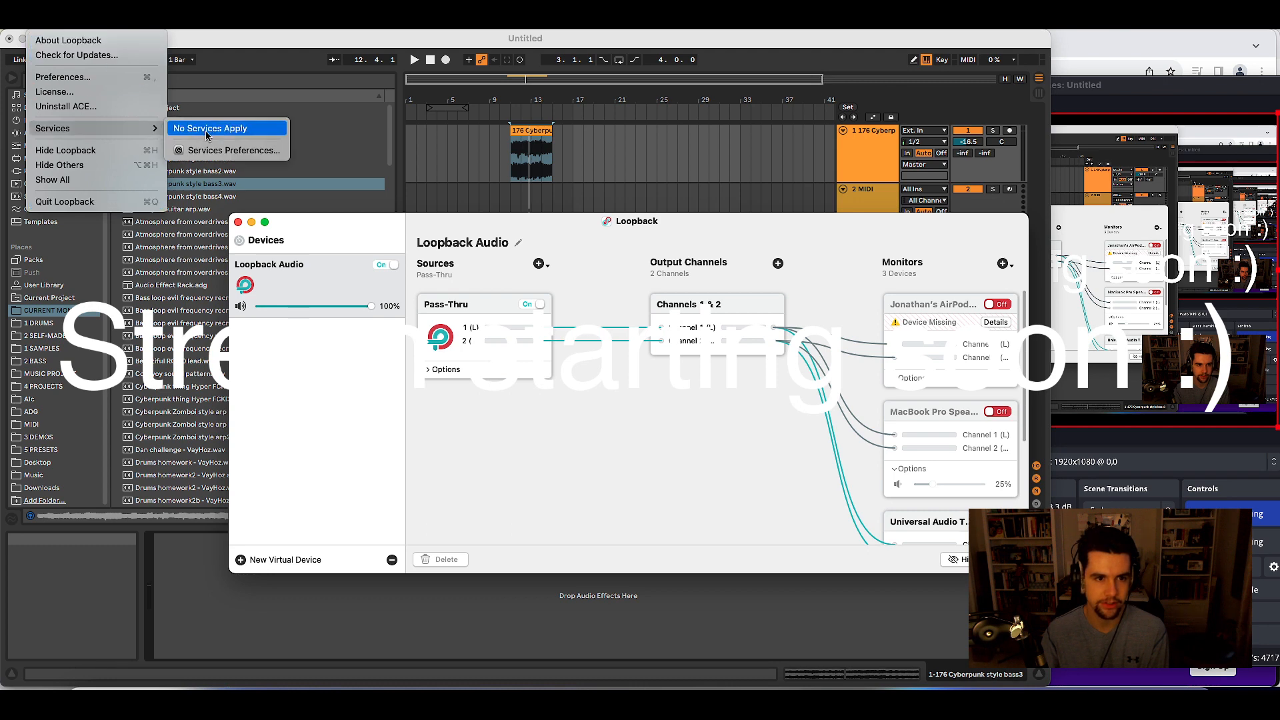
click(603, 219)
drag(603, 219, 541, 206)
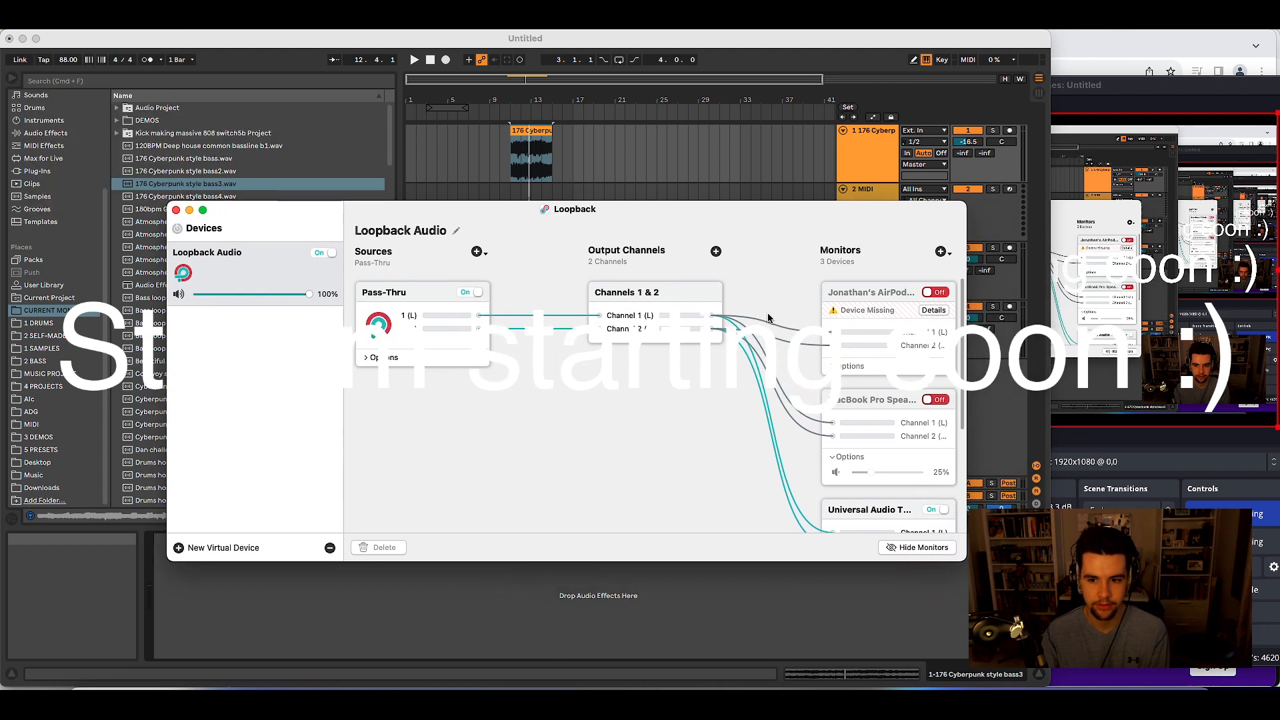
scroll(869, 418, down, 5)
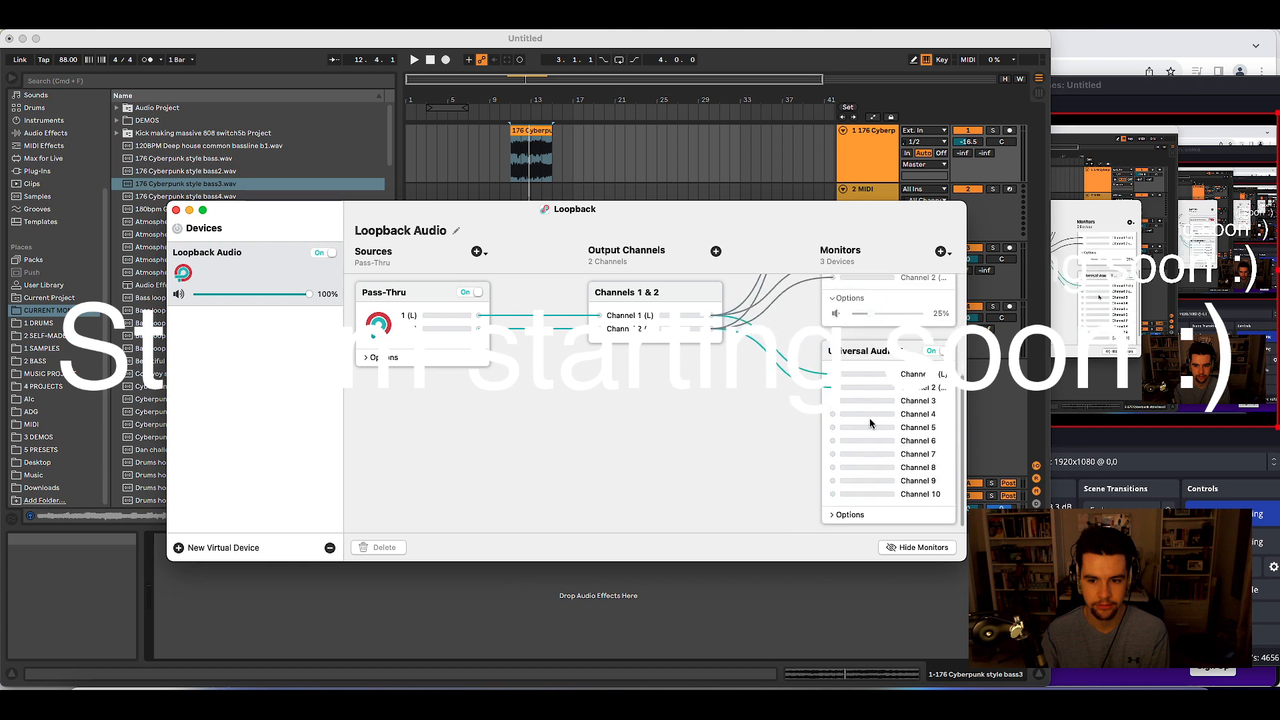
- Restart the Loopback Audio virtual device by disabling it and enabling it again
click(307, 285)
click(324, 252)
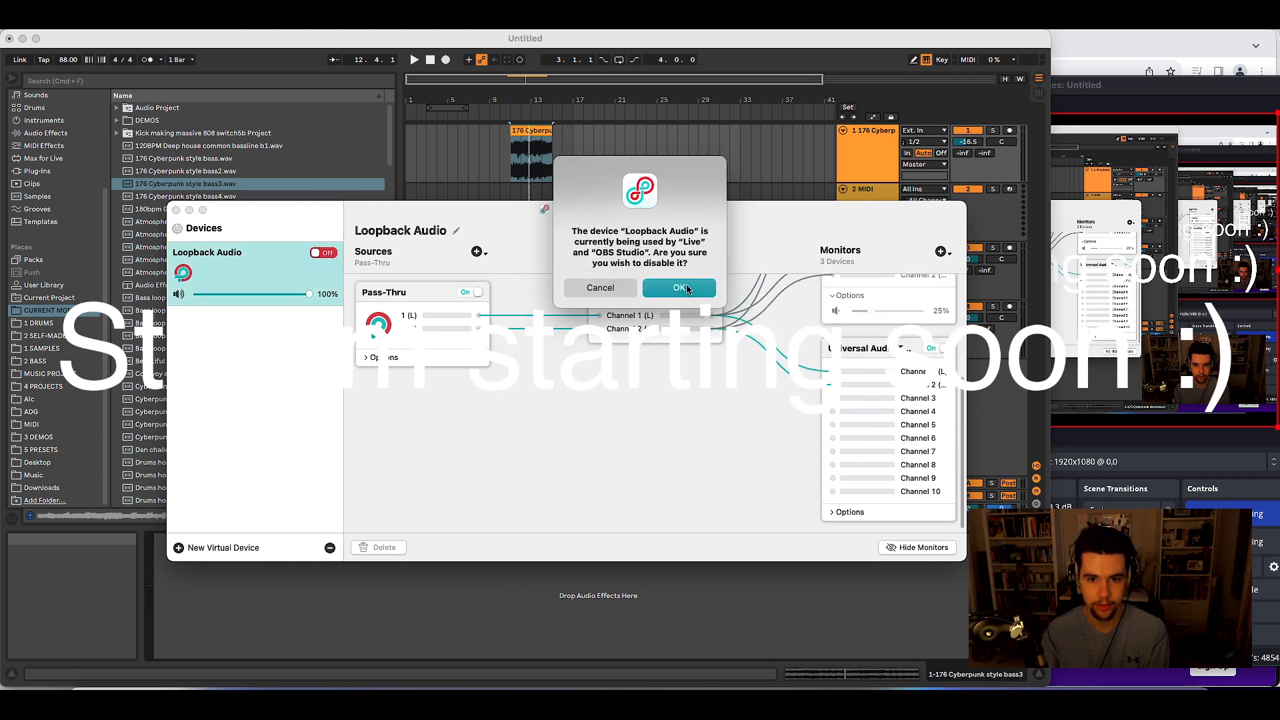
click(685, 288)
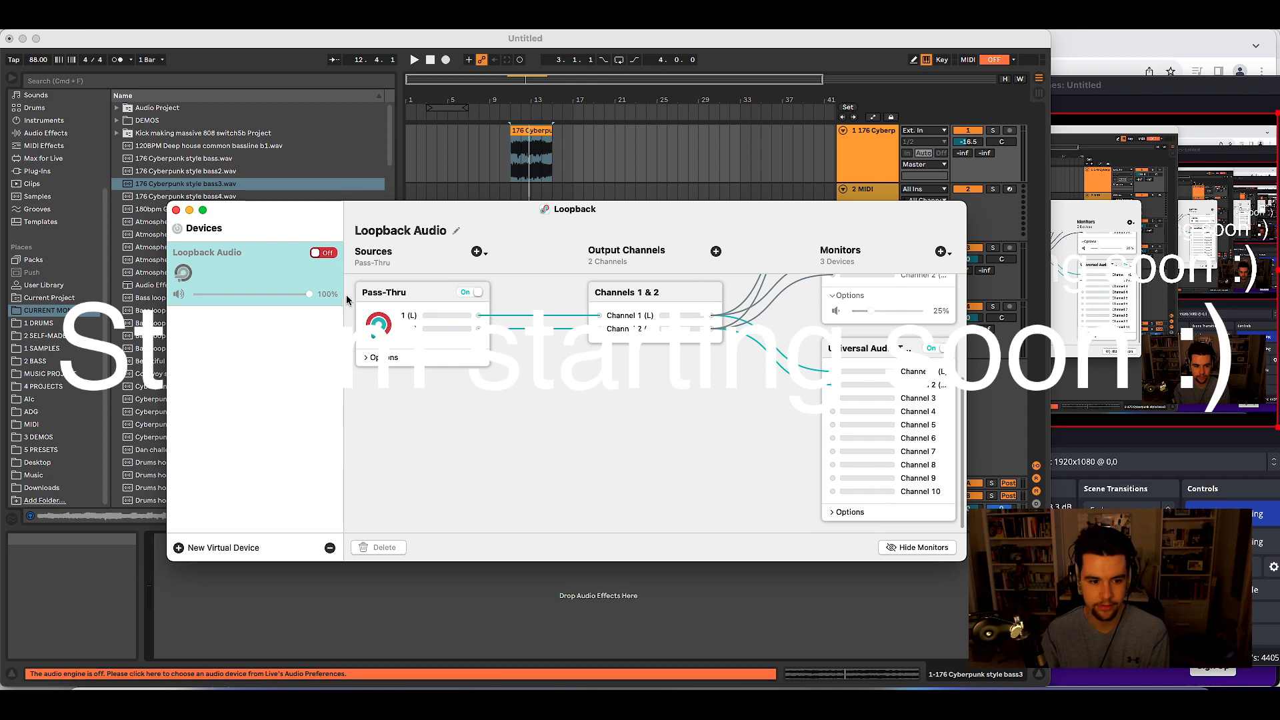
click(325, 252)
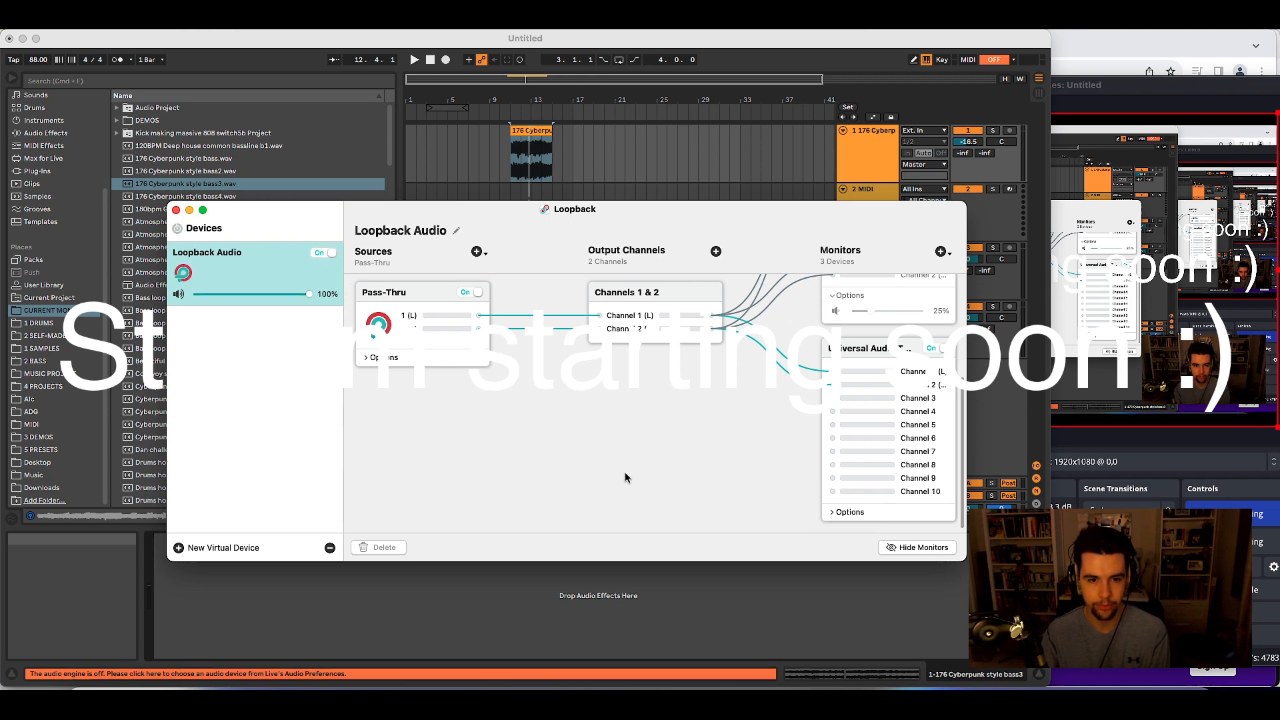
- Return to Ableton Live, reselect Loopback Audio (2 In, 2 Out) as the audio output device, and play the clip
click(820, 634)
key(super+comma)
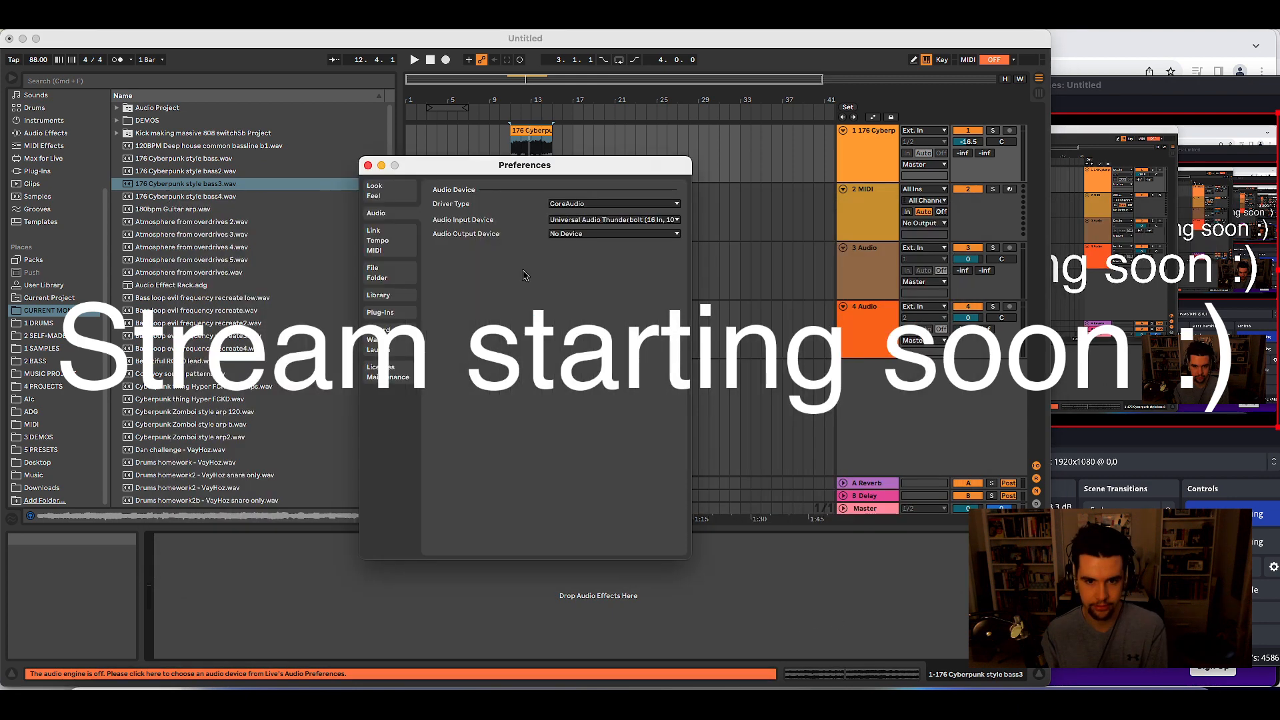
click(581, 240)
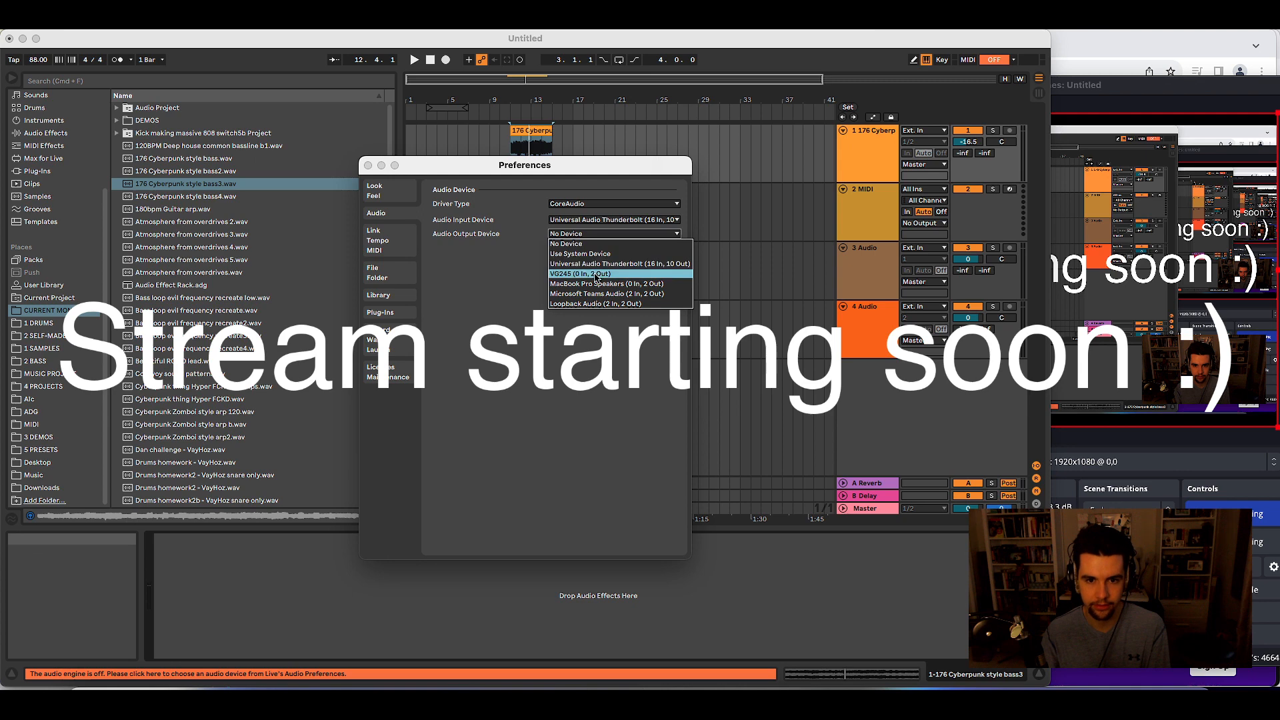
click(612, 297)
key(Escape)
key(space)
- In OBS, hide the "Stream starting soon :)" text source and reposition the main and Chat windows
click(1081, 545)
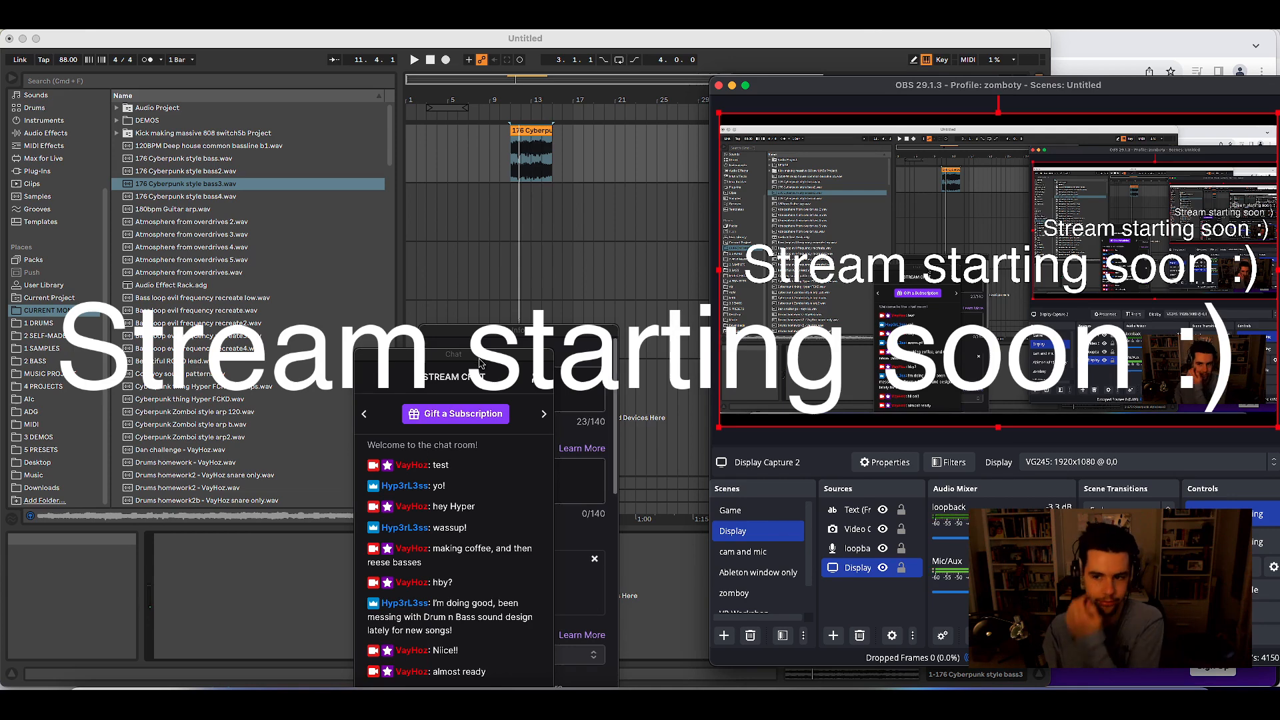
click(883, 510)
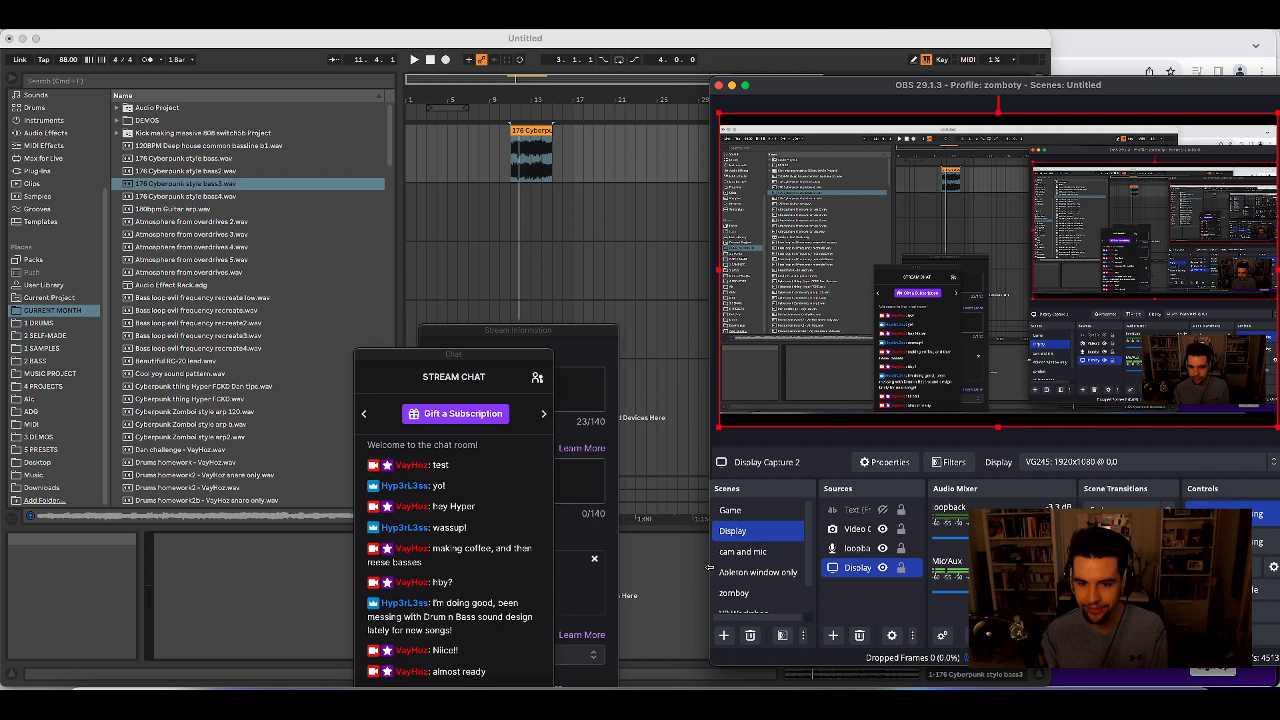
drag(1163, 88, 858, 76)
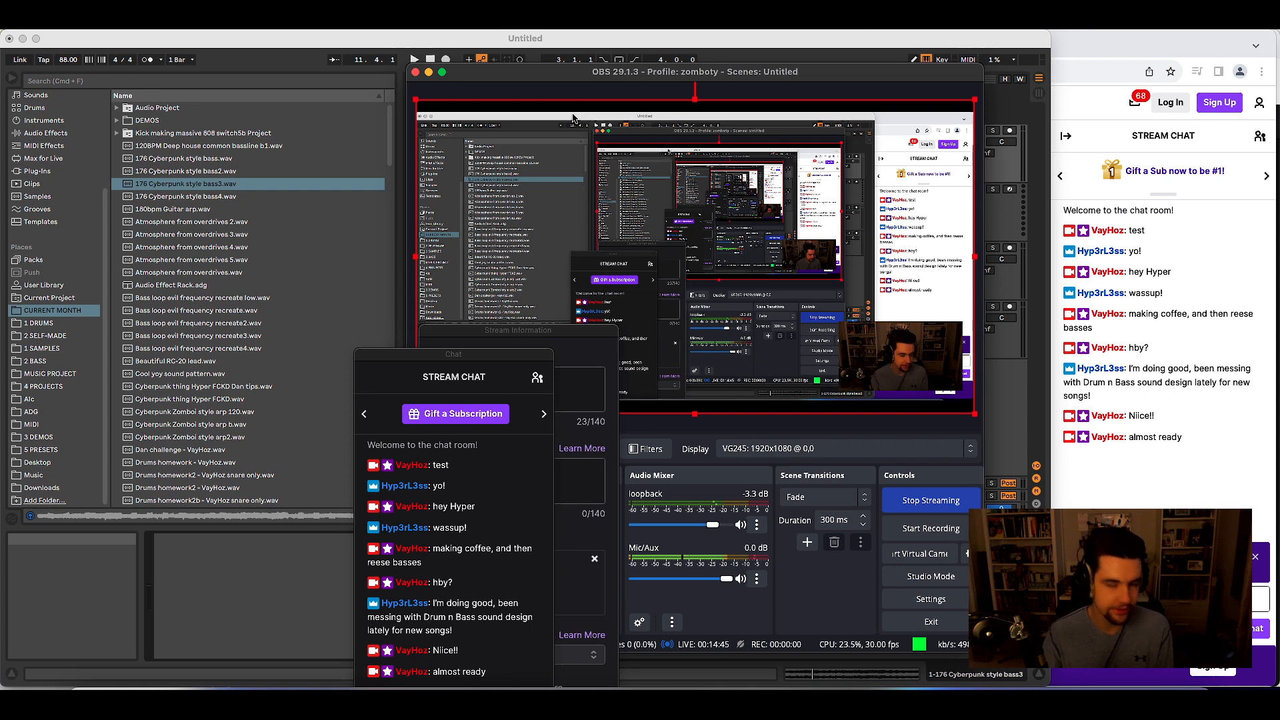
drag(448, 368, 461, 348)
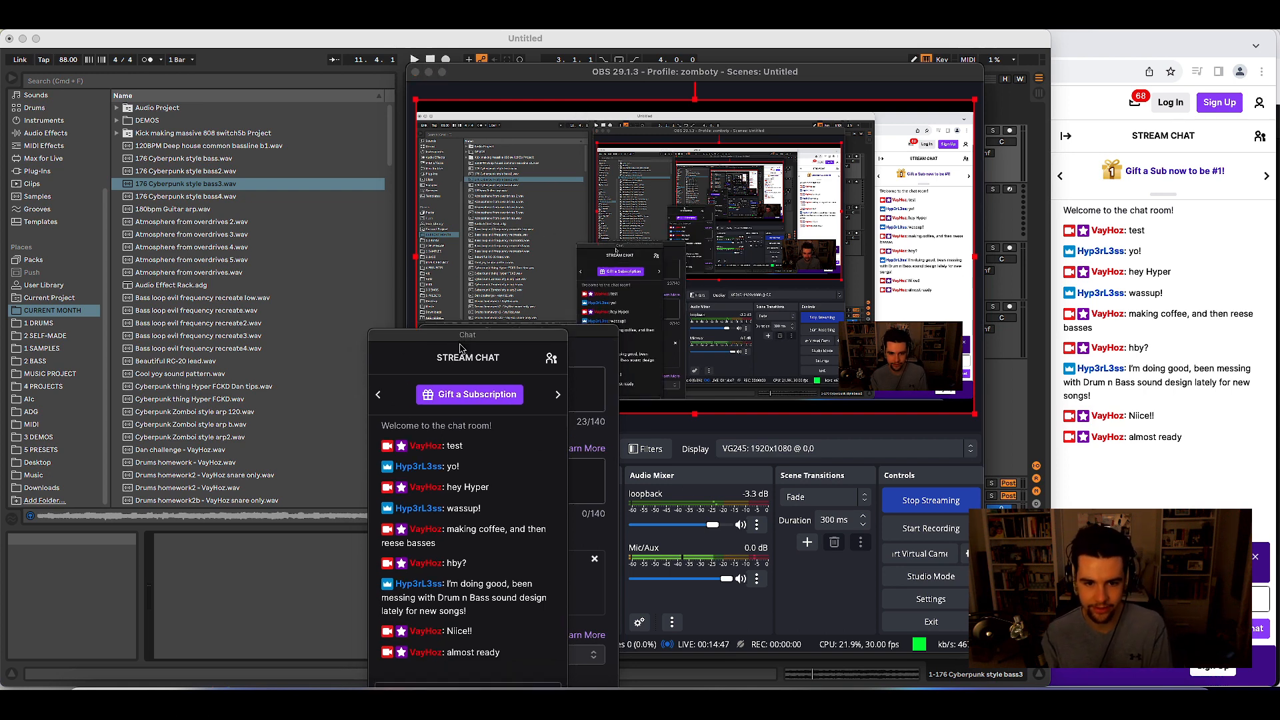
- Switch to Ableton Live and start a new Live set without saving the current one
click(270, 601)
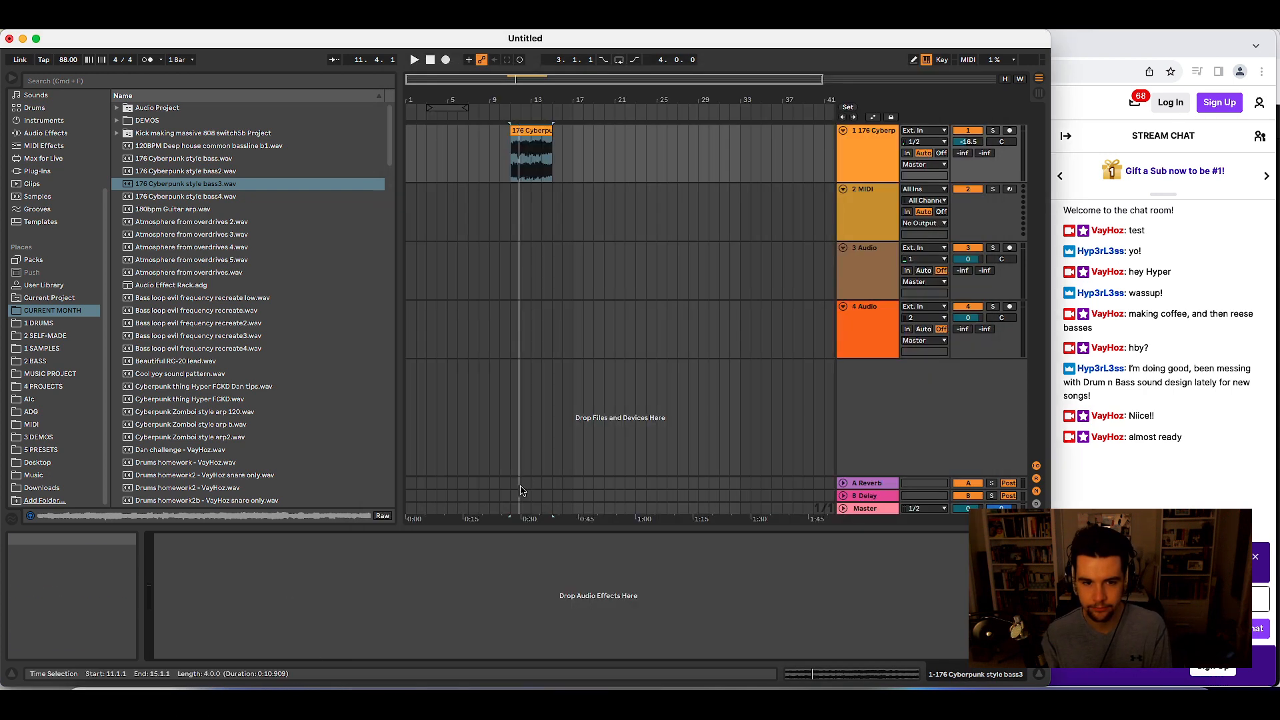
key(super+n)
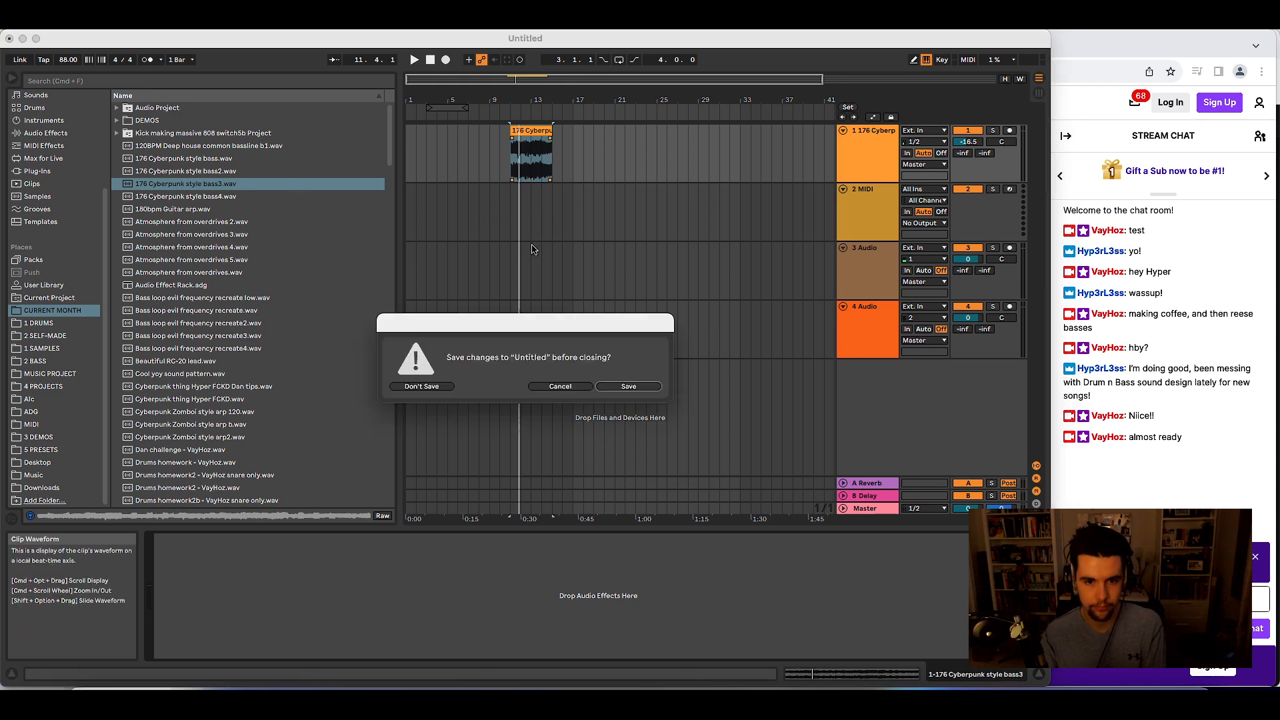
click(432, 386)
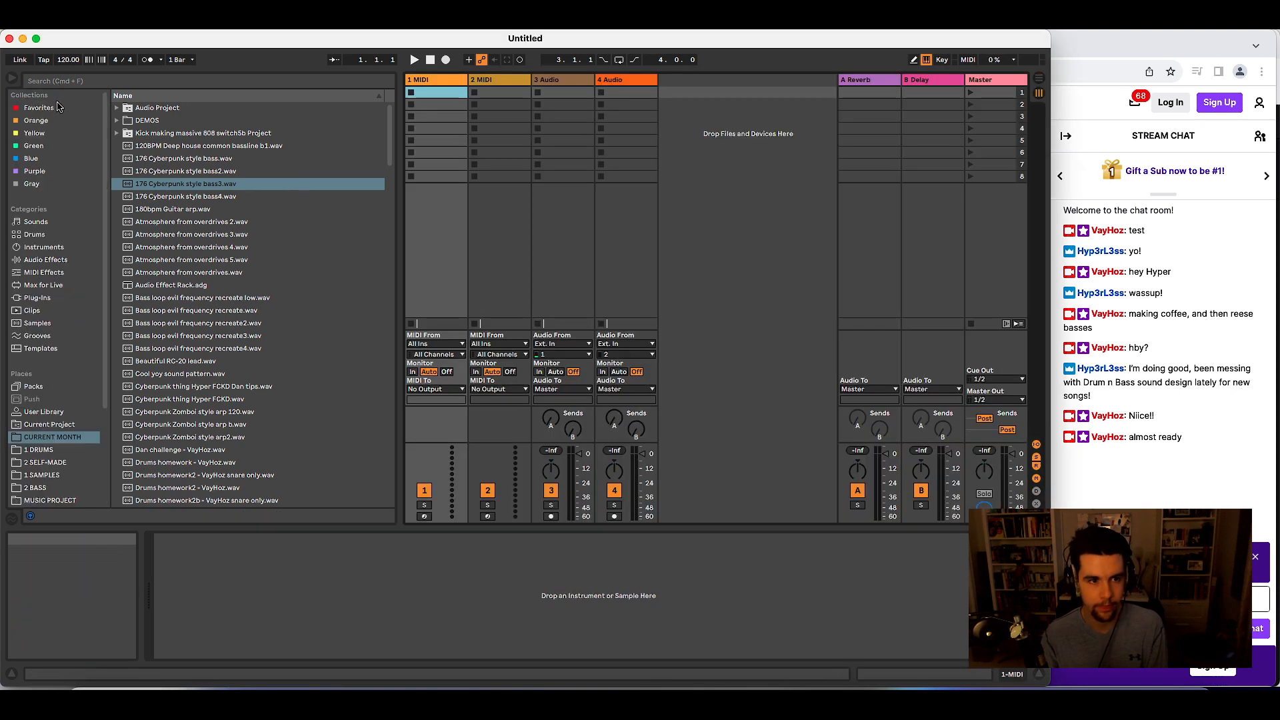
- In Arrangement View, load Serum from the Favorites collection onto the first MIDI track and close its plug-in window
click(58, 108)
key(Tab)
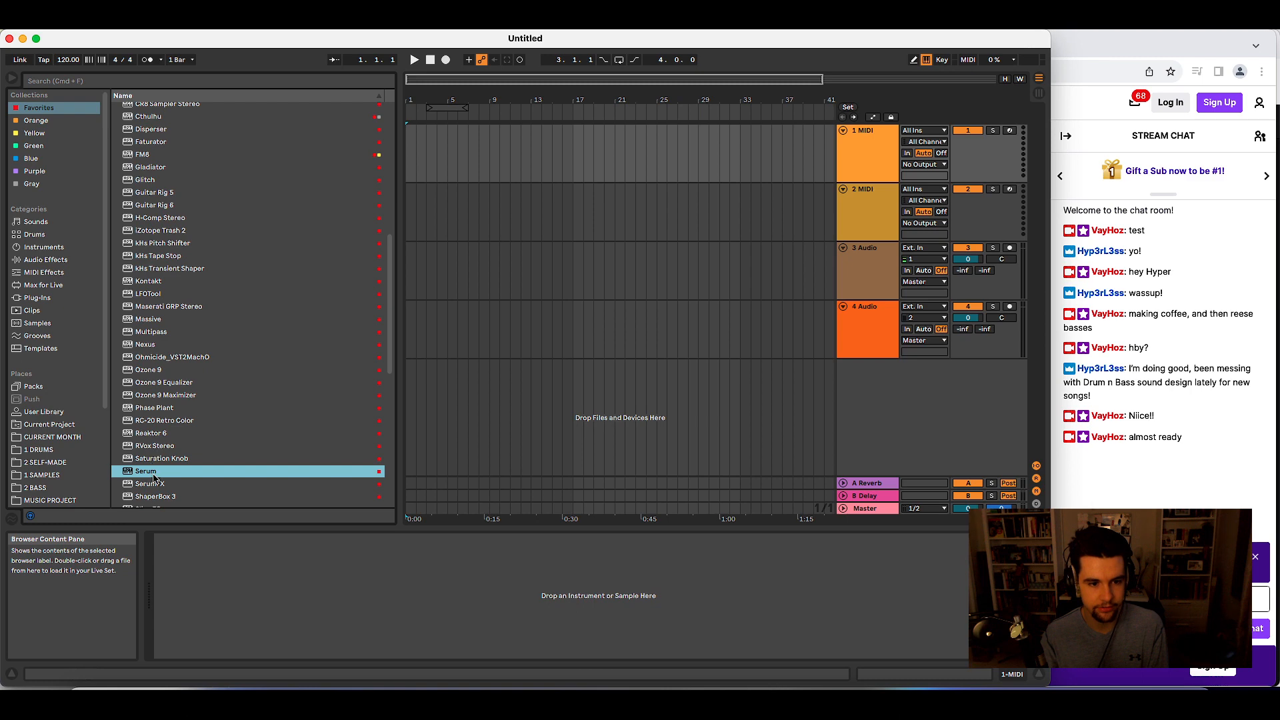
key(Return)
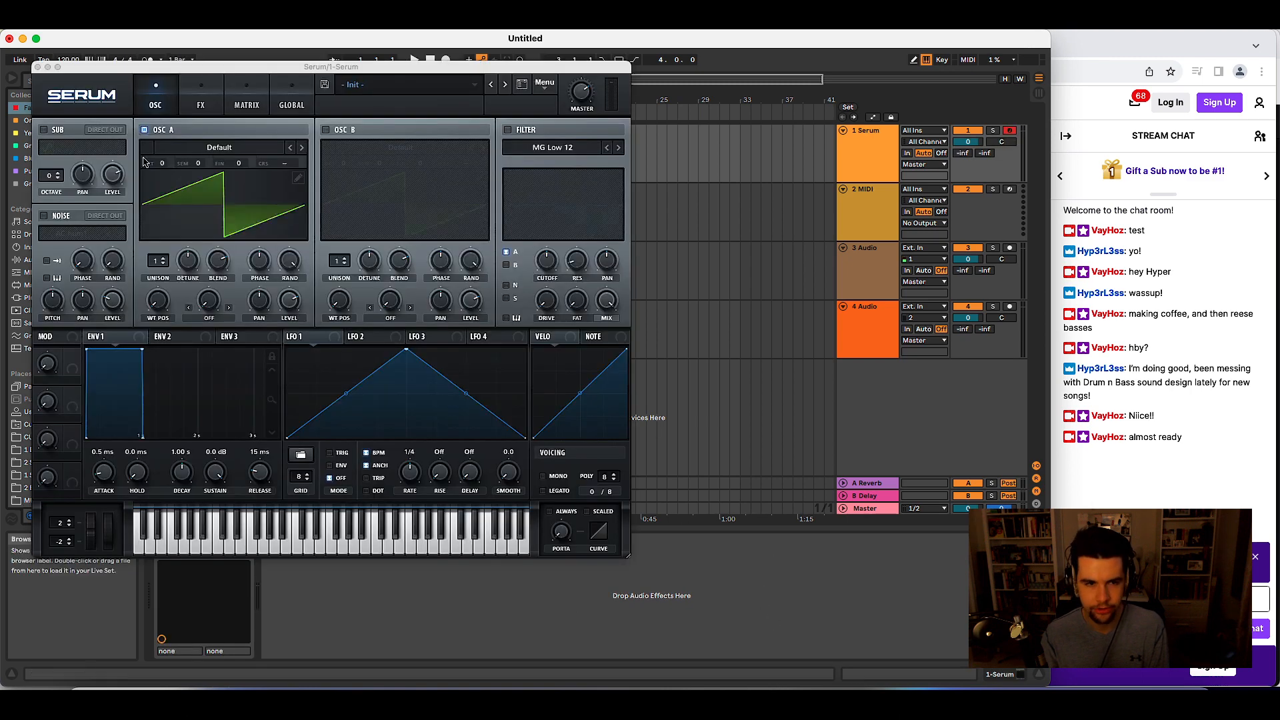
click(38, 67)
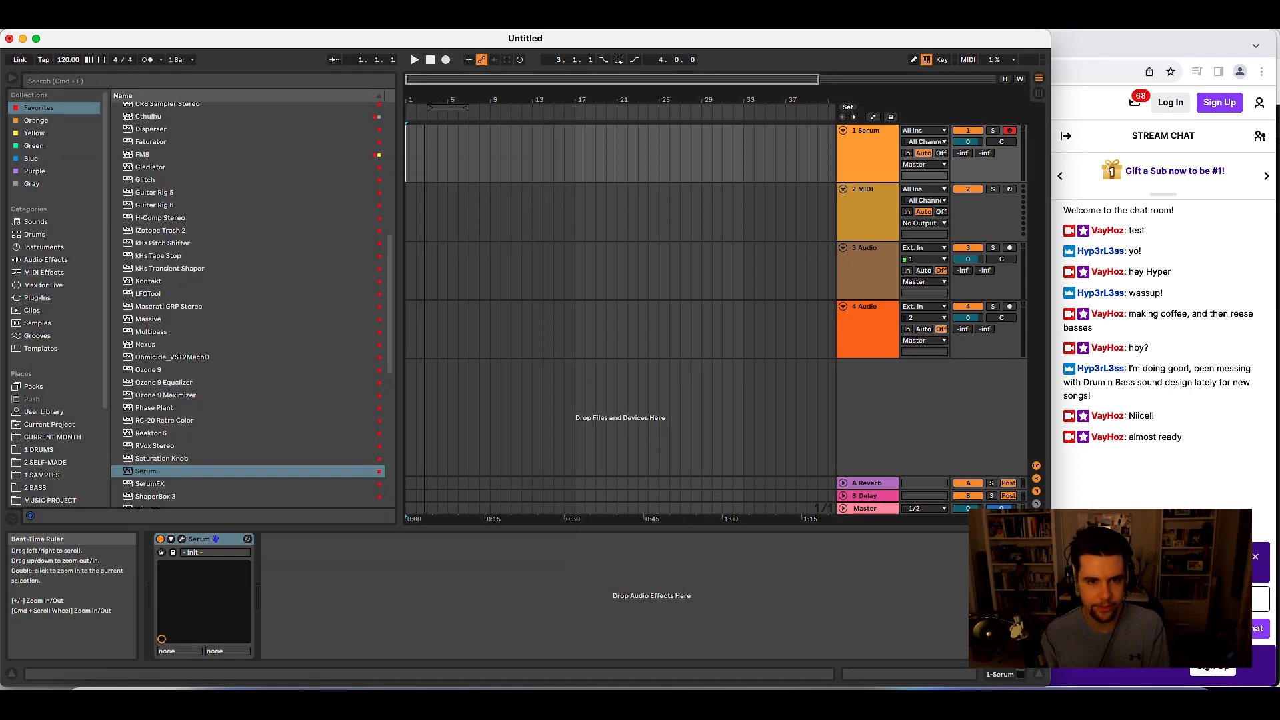
- Create a two-bar MIDI clip at the start of the Serum track and fill it with one sustained F1 note
drag(500, 126, 285, 120)
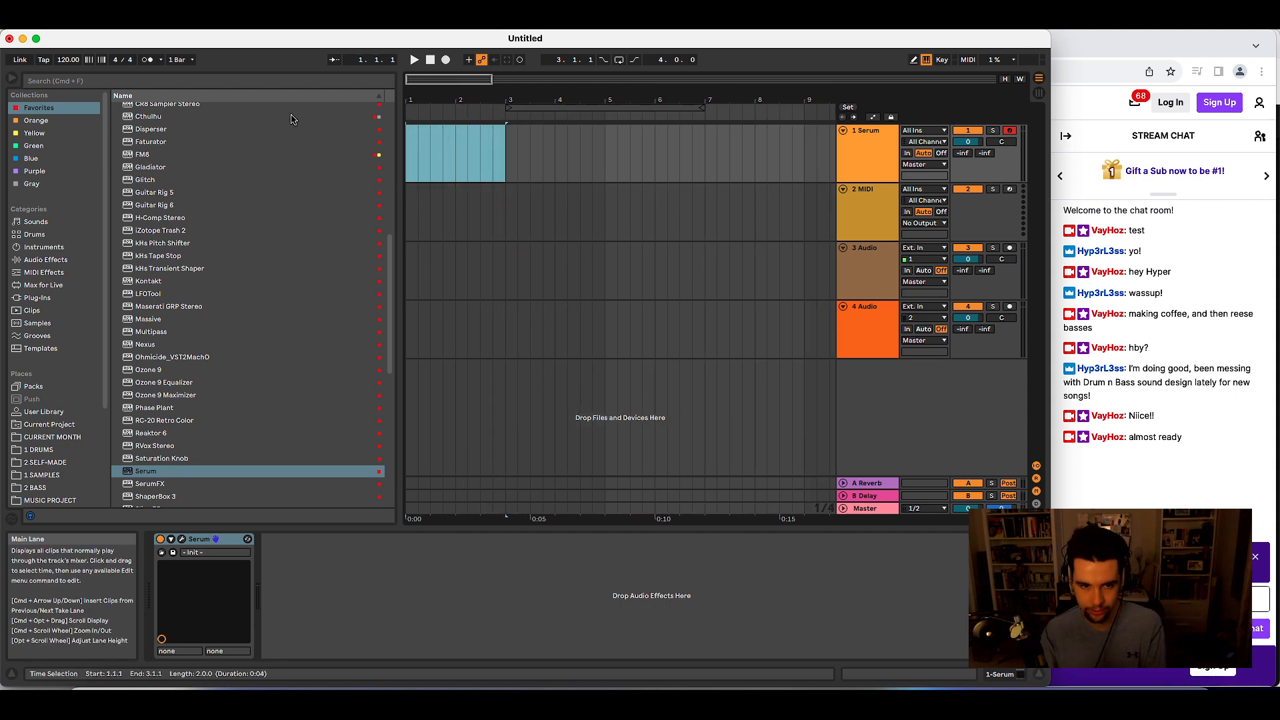
key(super+shift+m)
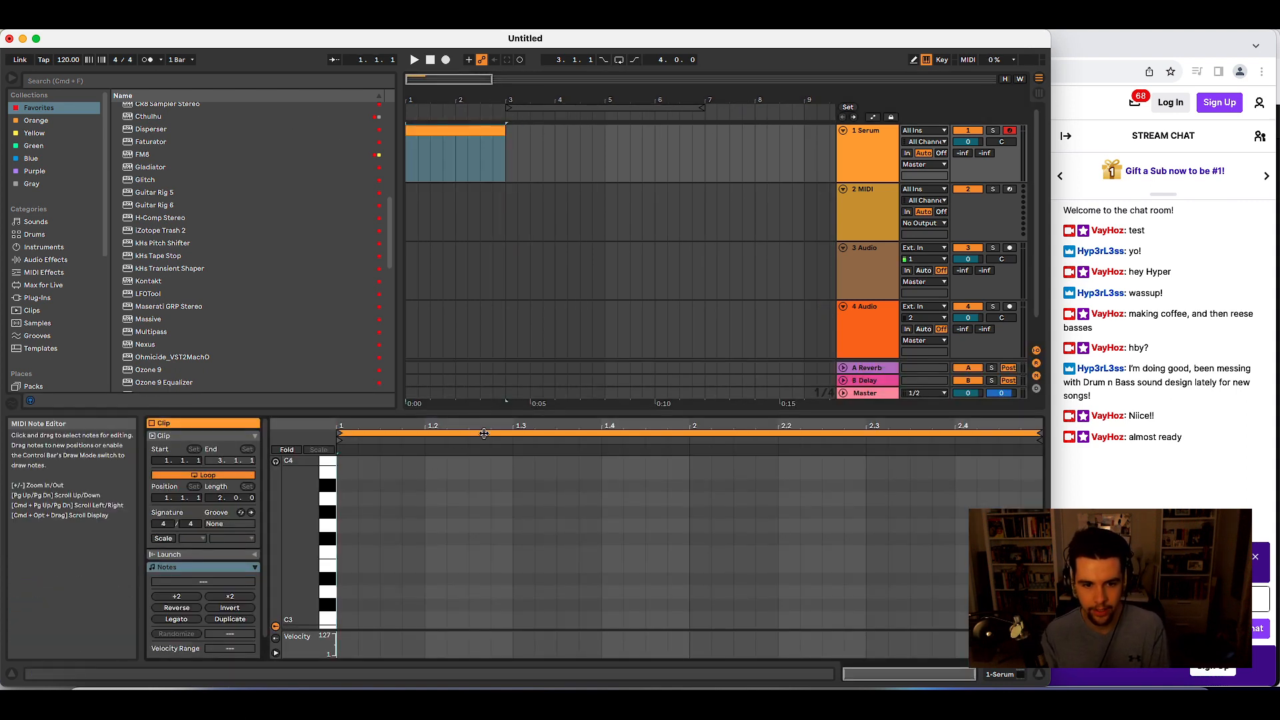
drag(393, 415, 390, 250)
scroll(387, 469, down, 10)
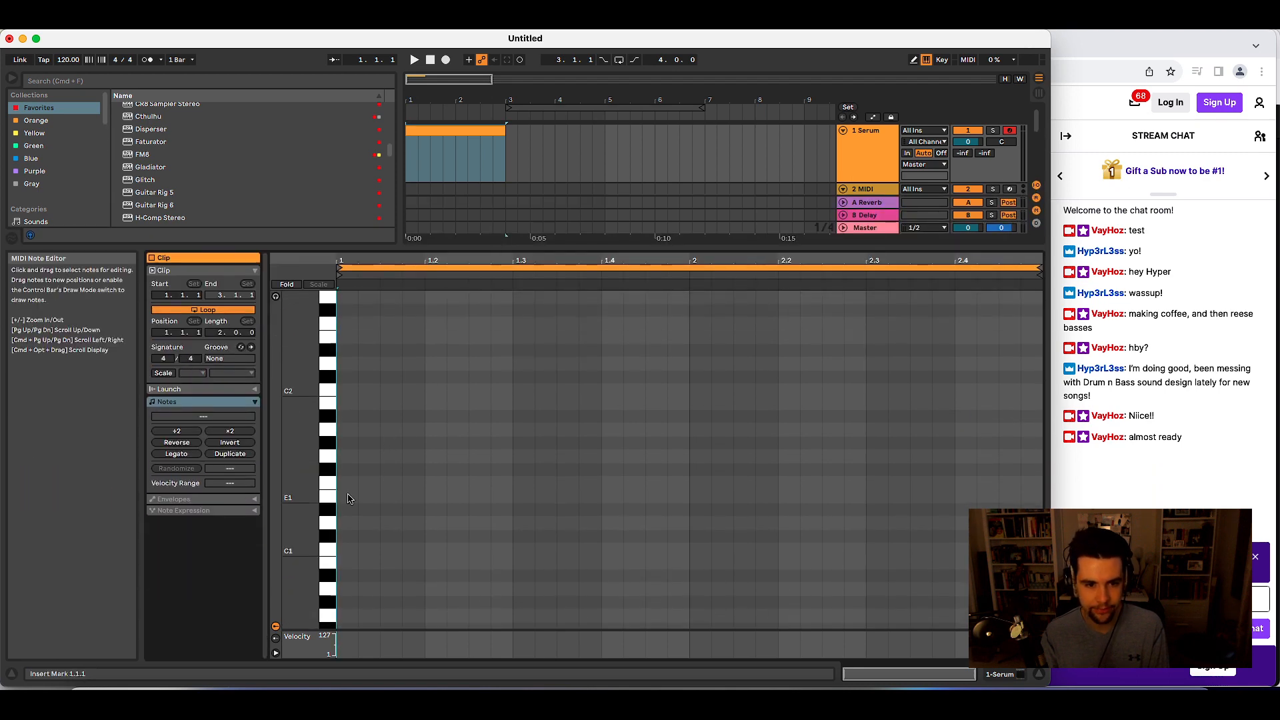
double_click(346, 484)
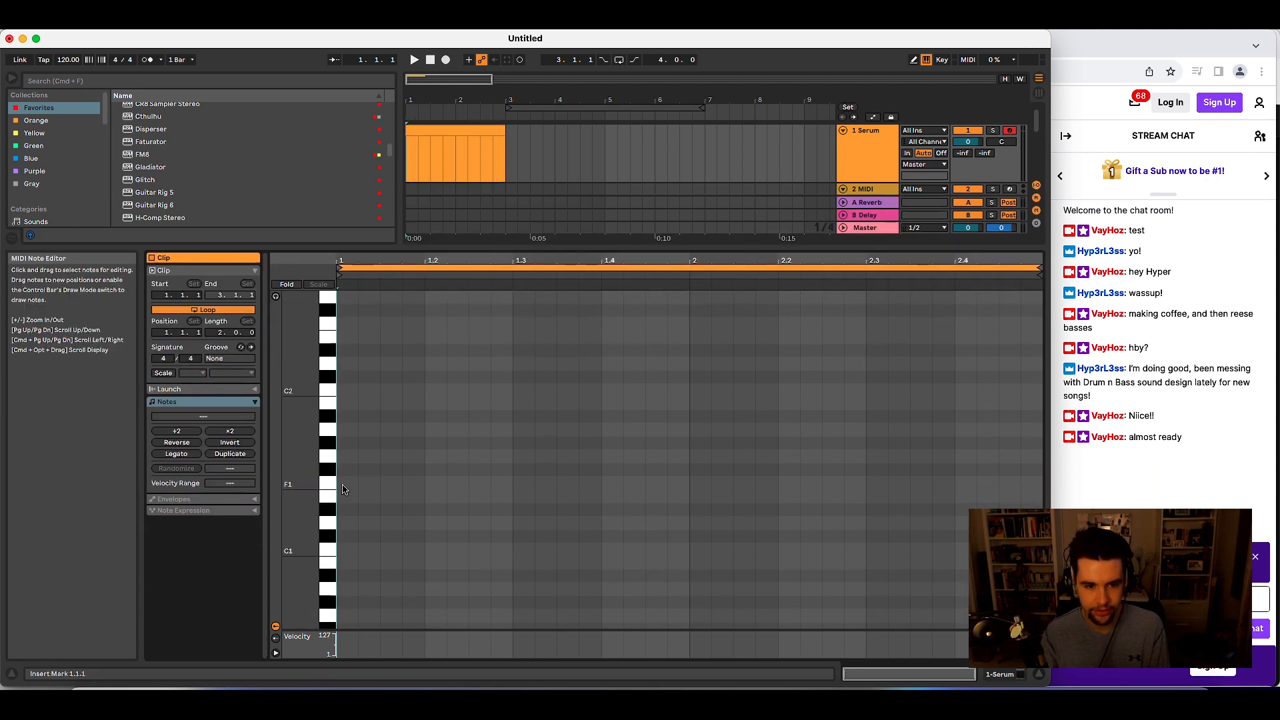
drag(344, 490, 894, 499)
drag(856, 260, 856, 223)
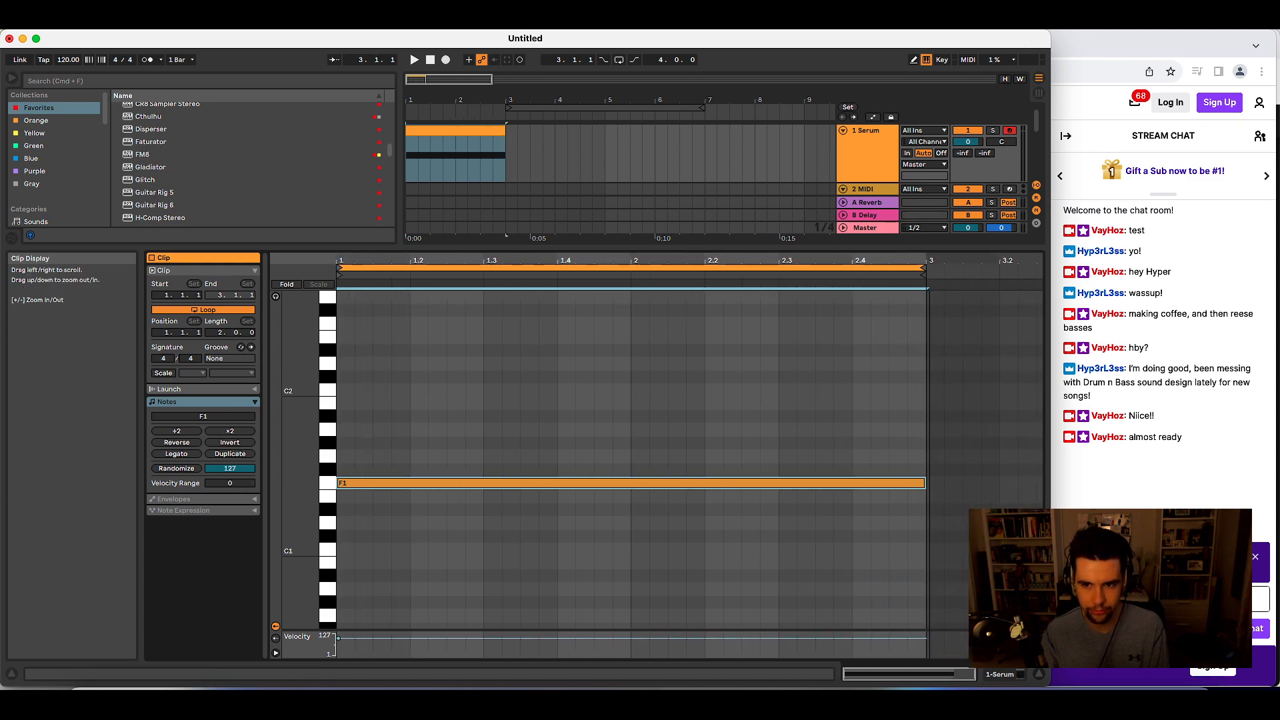
- Play the F1 clip from its start and check the audio device preferences for the Loopback output
click(465, 131)
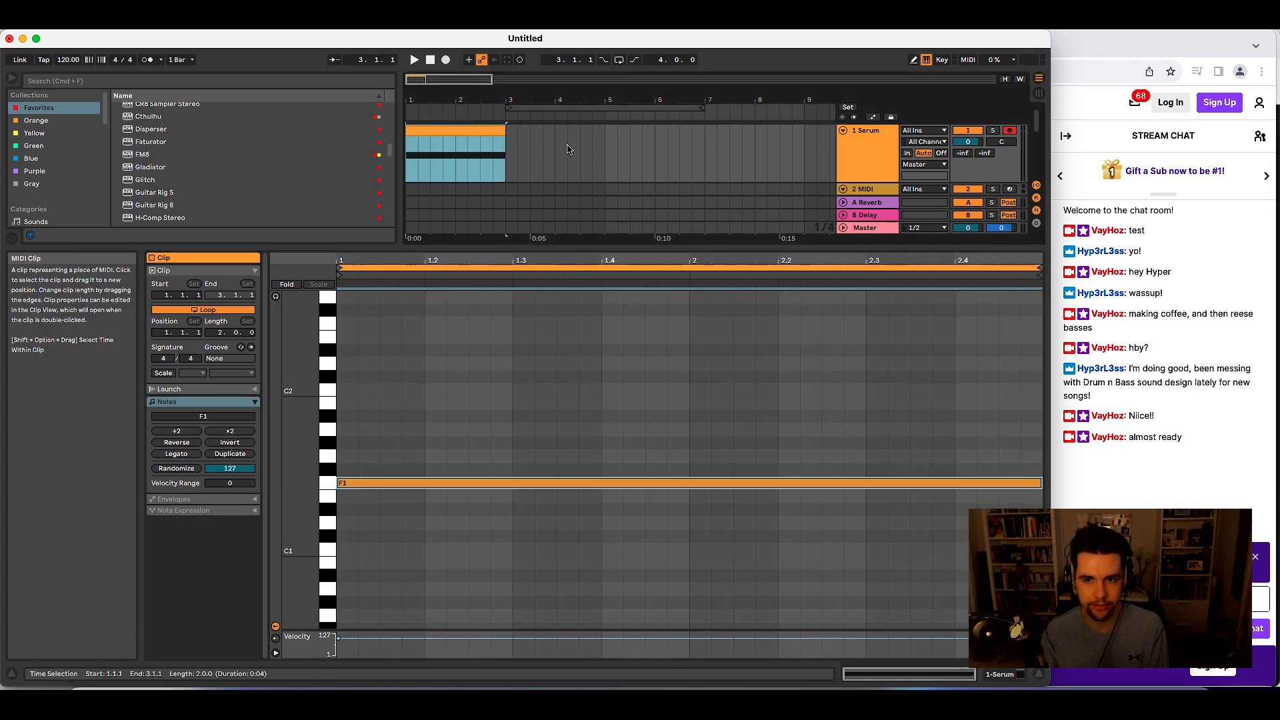
key(space)
key(space)
click(619, 388)
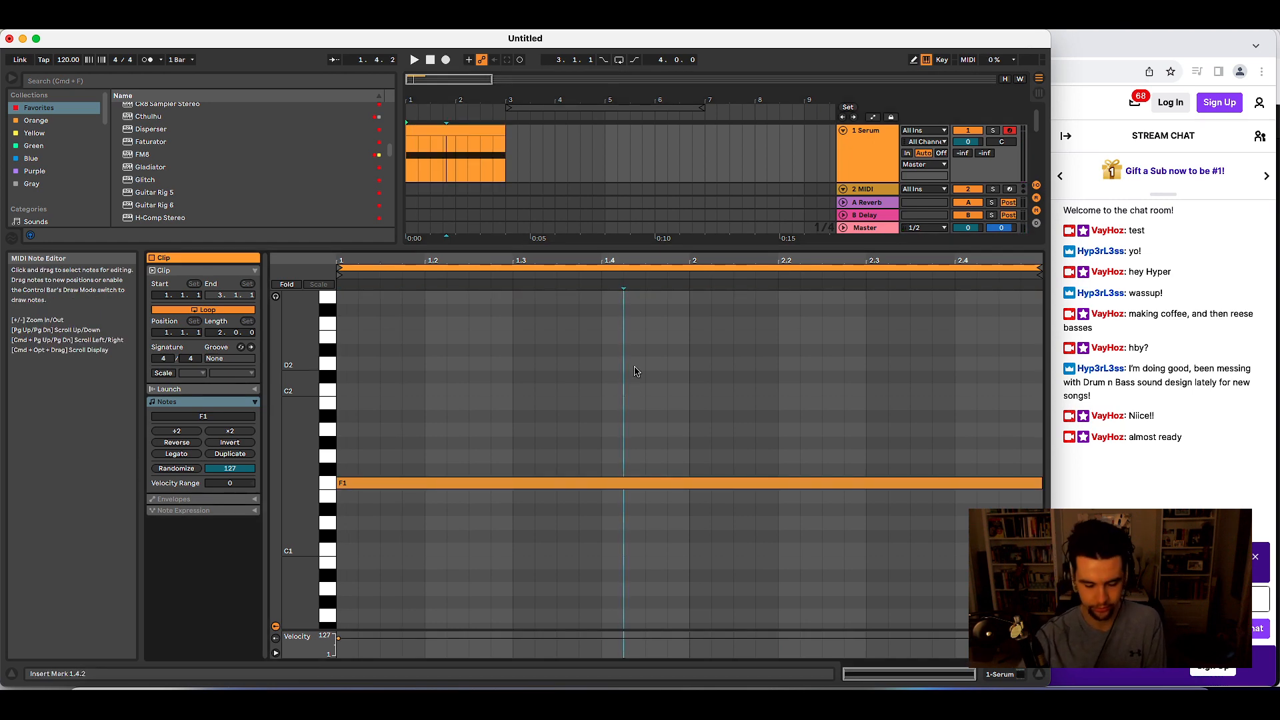
key(super+comma)
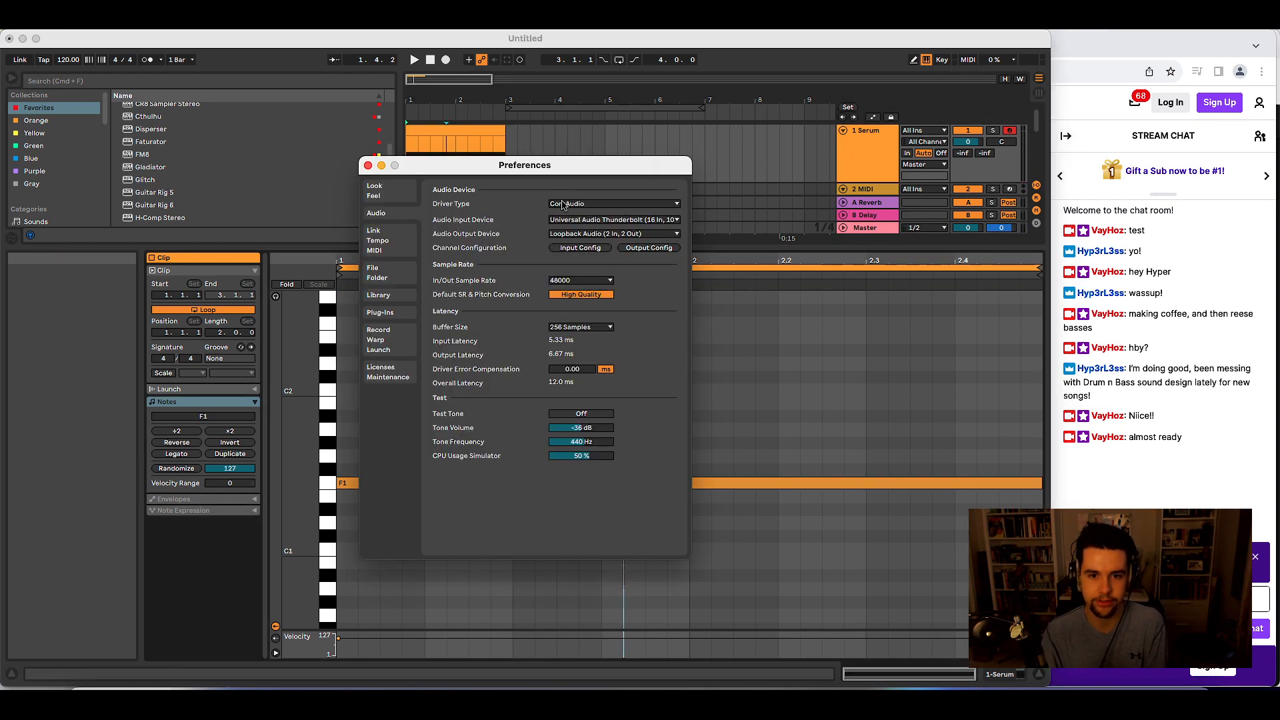
key(Escape)
key(space)
key(space)
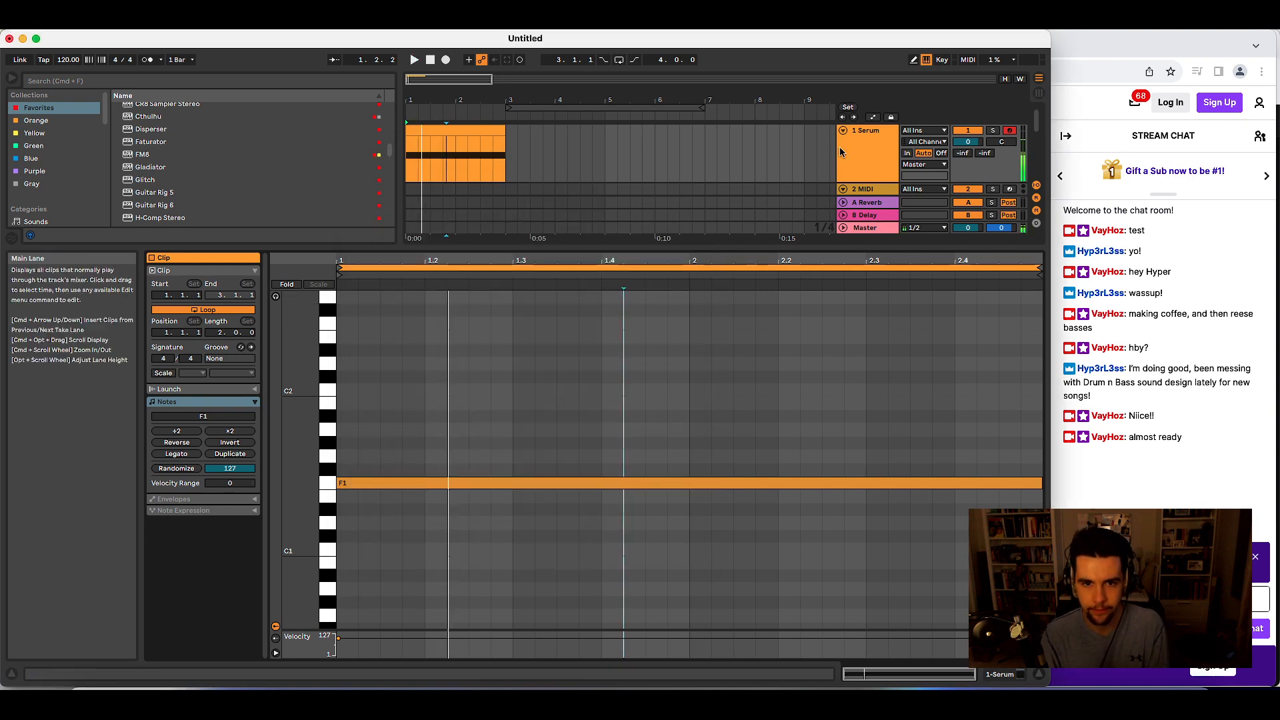
key(space)
key(space)
- Transpose the clip's note down one octave to F0 and audition it
double_click(859, 147)
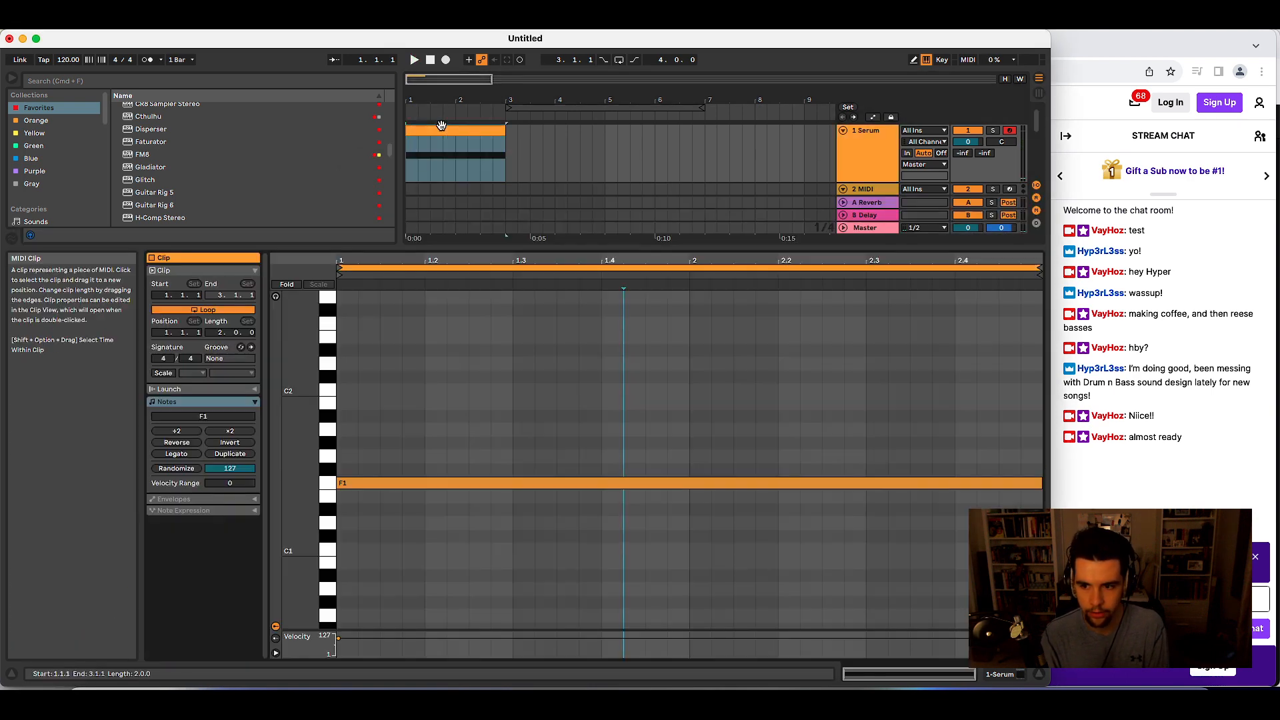
double_click(434, 153)
key(super+a)
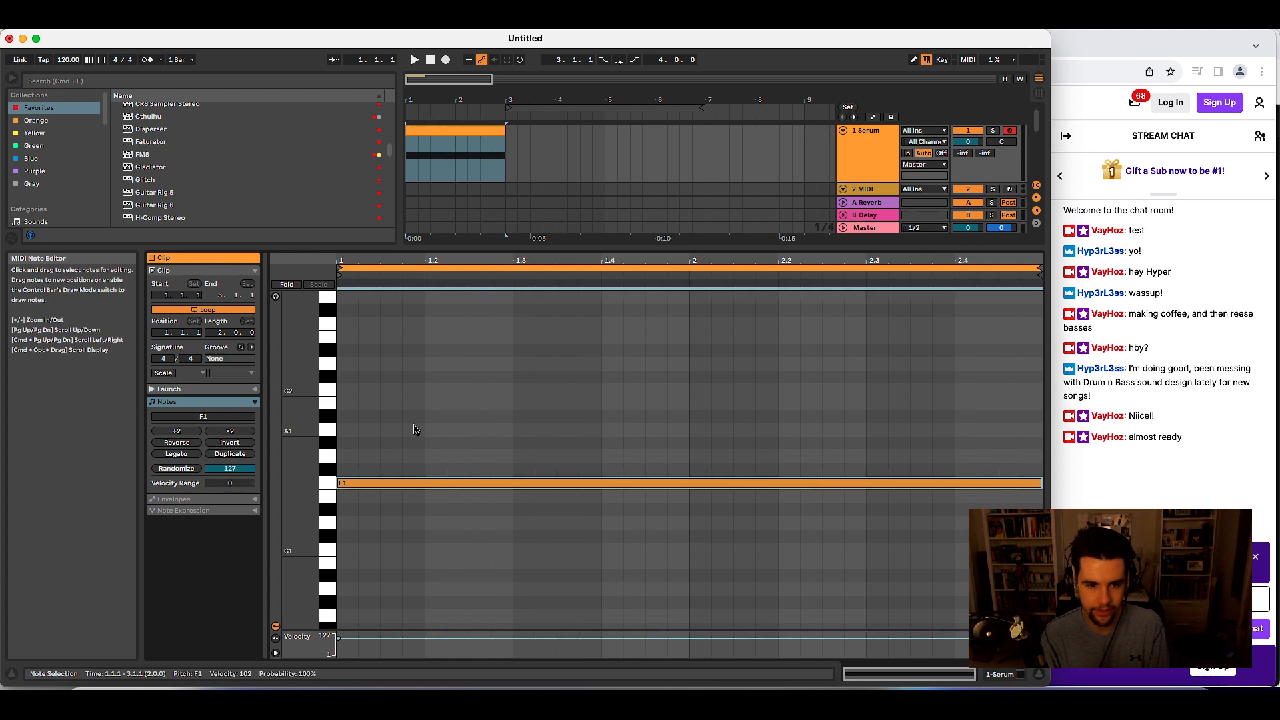
key(shift+Down)
key(space)
key(space)
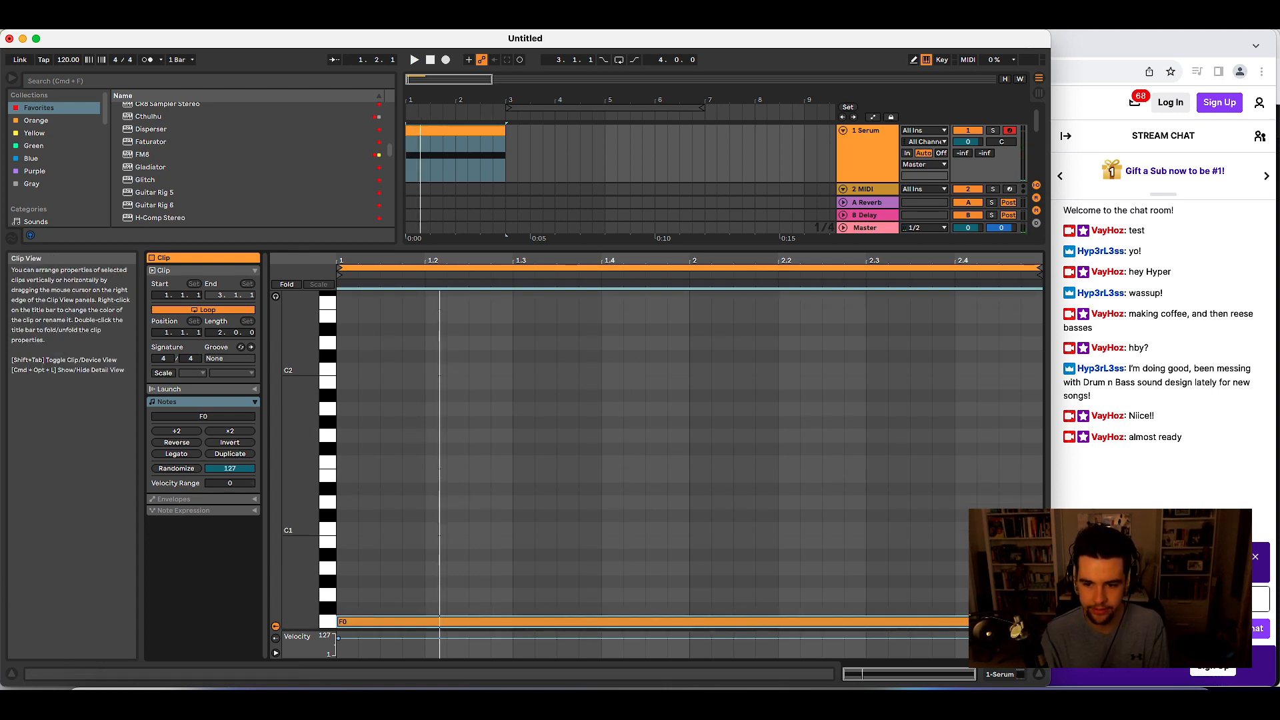
- Shorten the F0 note to one and a half beats, ending at 1.2.3, and play it back
drag(1039, 621, 476, 617)
key(space)
key(space)
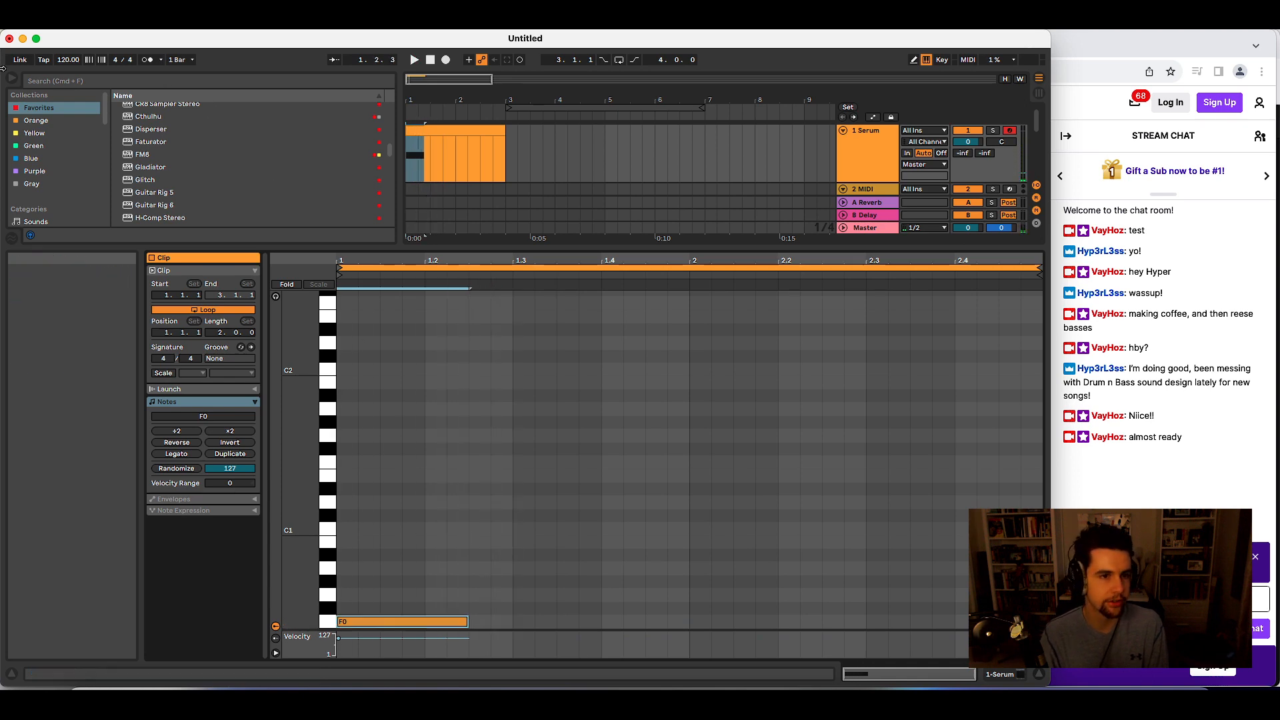
- Set the tempo to 150 BPM and turn on the metronome
click(67, 60)
text(1)
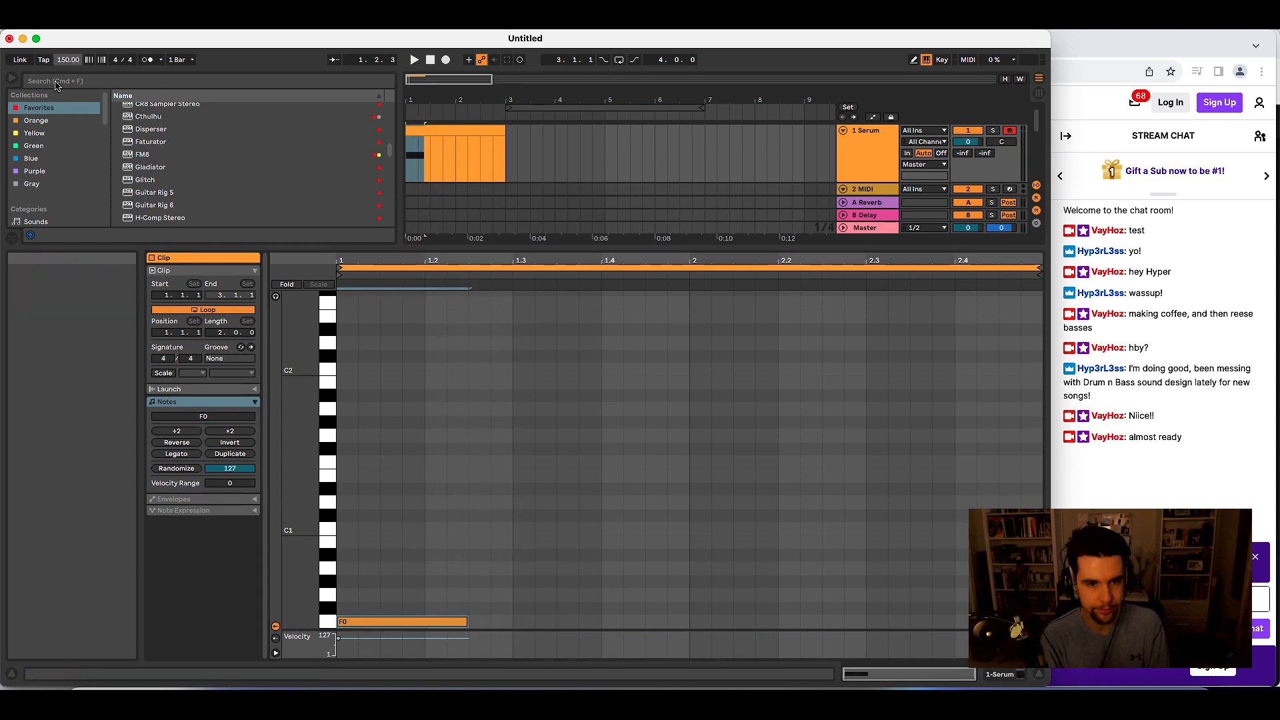
key(space)
click(148, 59)
- Build the bassline from four consecutive F0 notes of one and a half beats, plus one-beat F#1 notes at 2.3 and 2.4
click(444, 128)
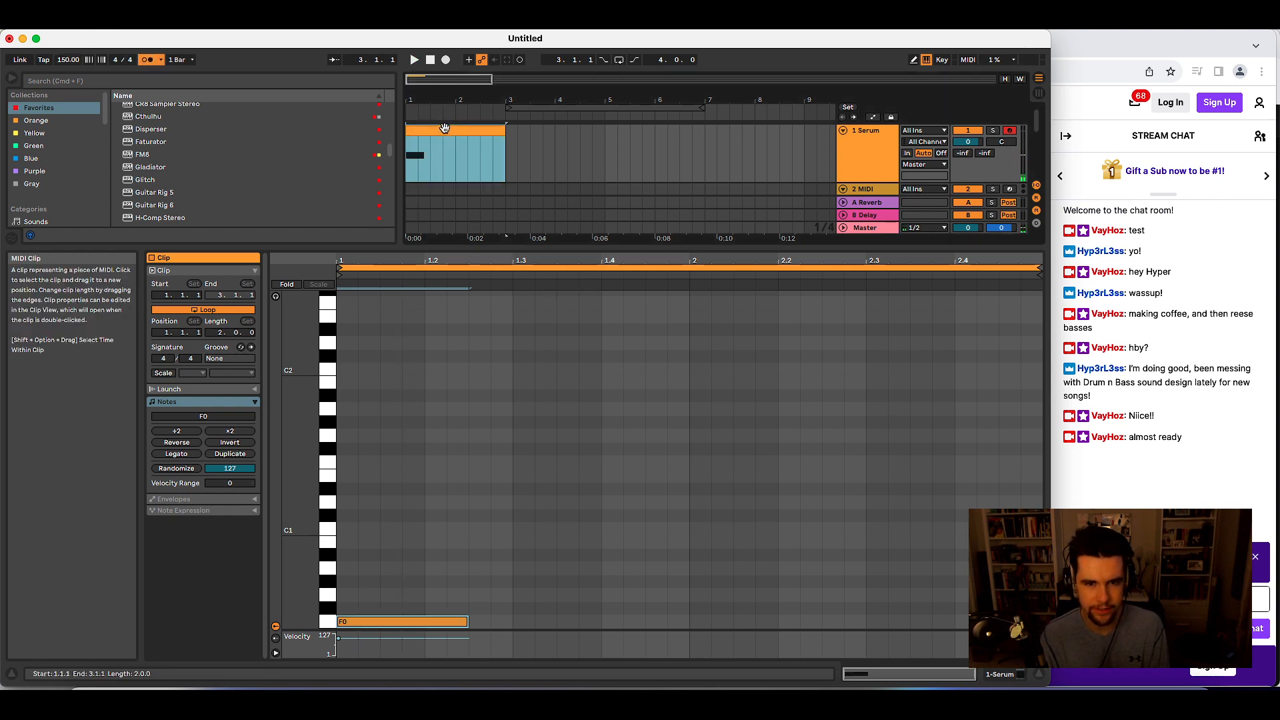
click(445, 145)
scroll(510, 543, down, 4)
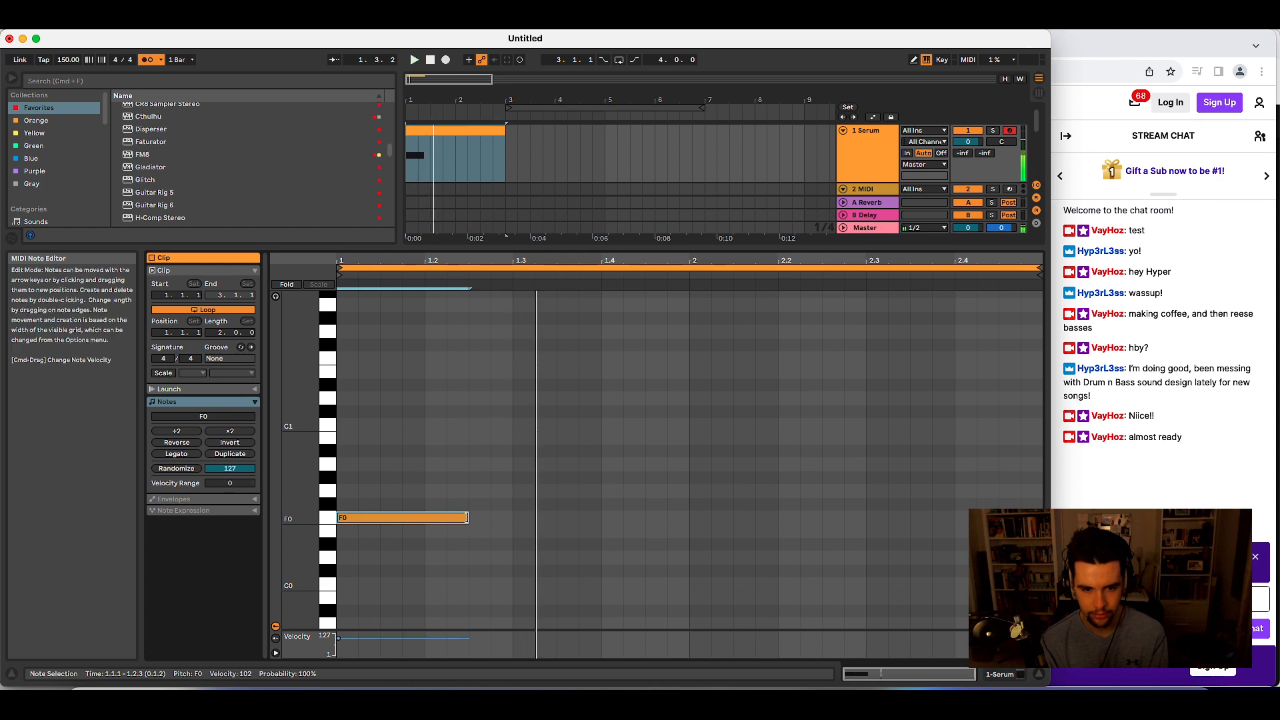
drag(458, 520, 955, 346)
key(space)
key(space)
key(super+d)
key(space)
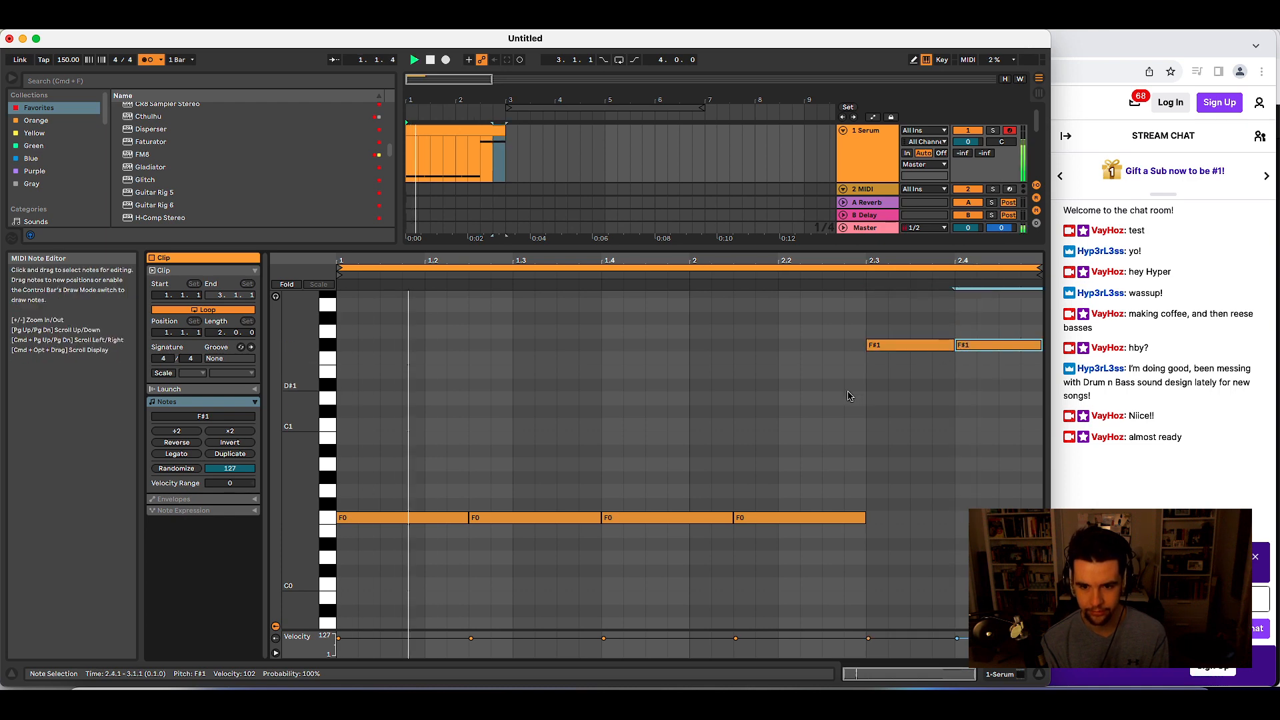
- Show the Serum track's device chain and open the Serum window, placed below the arrangement clip
key(shift+Tab)
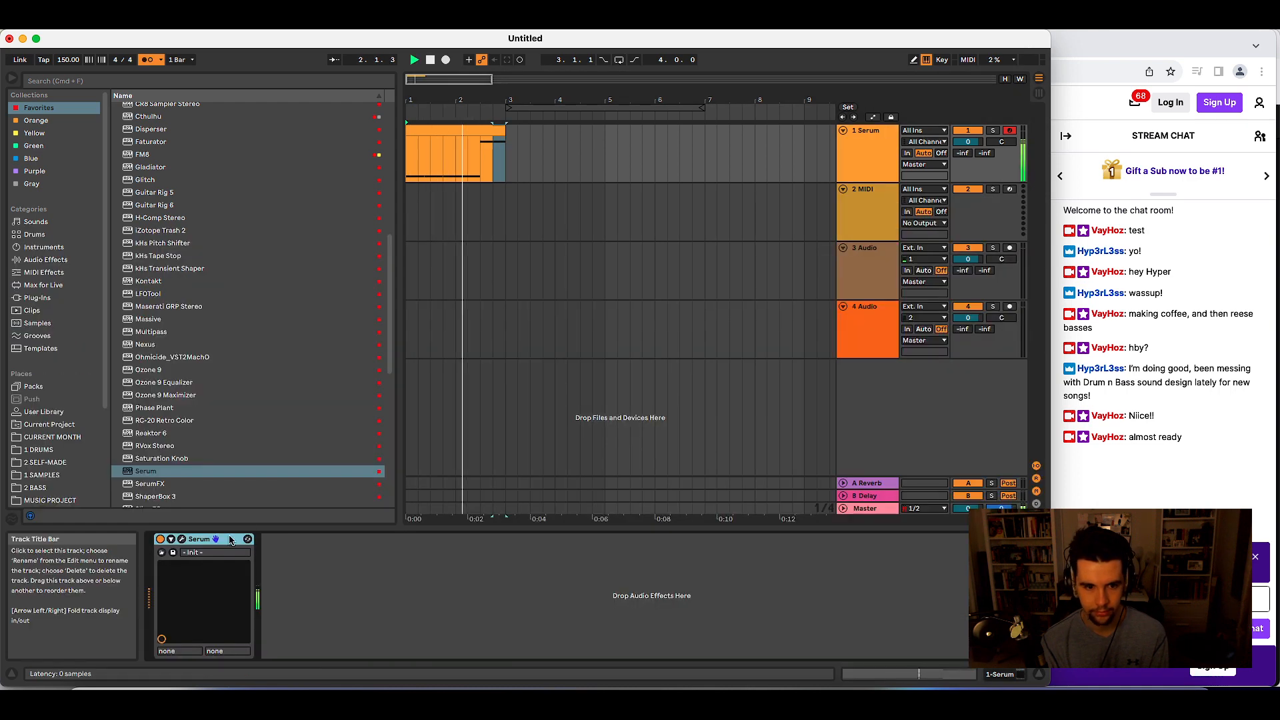
click(181, 542)
drag(410, 69, 775, 230)
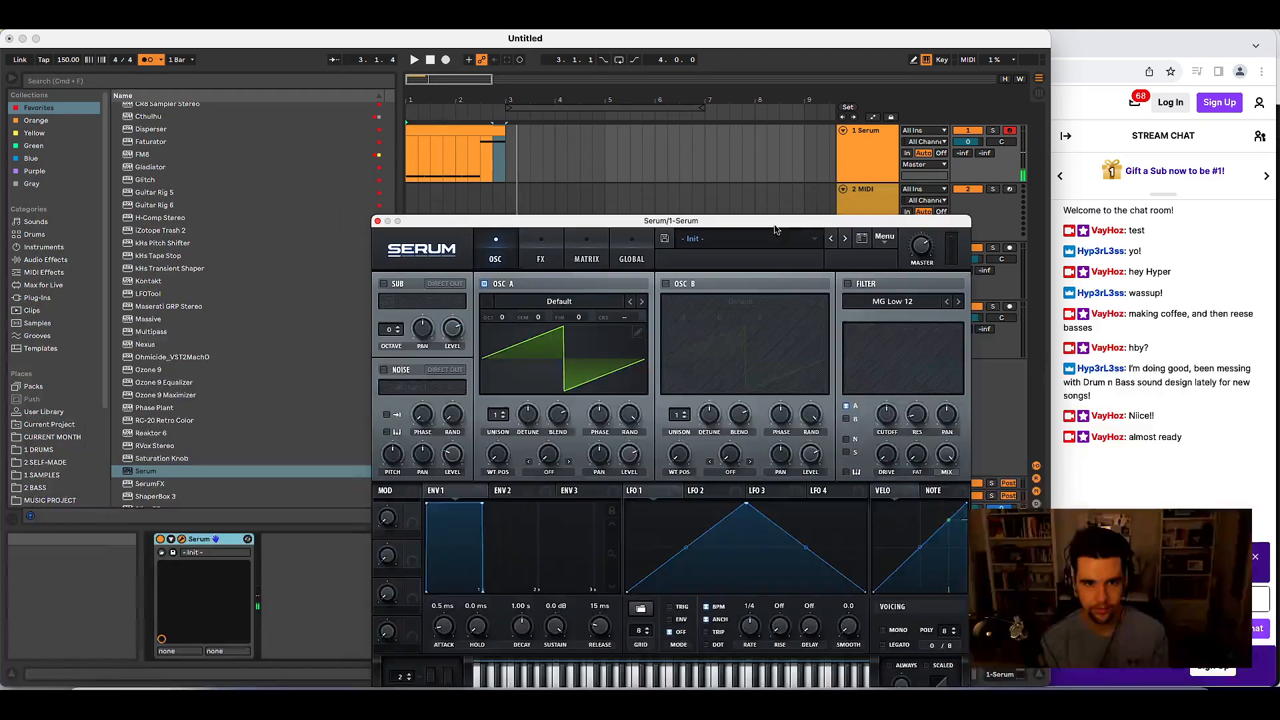
- Loop playback over the two-bar bass clip and position the Serum window clear of it
click(470, 140)
key(super+l)
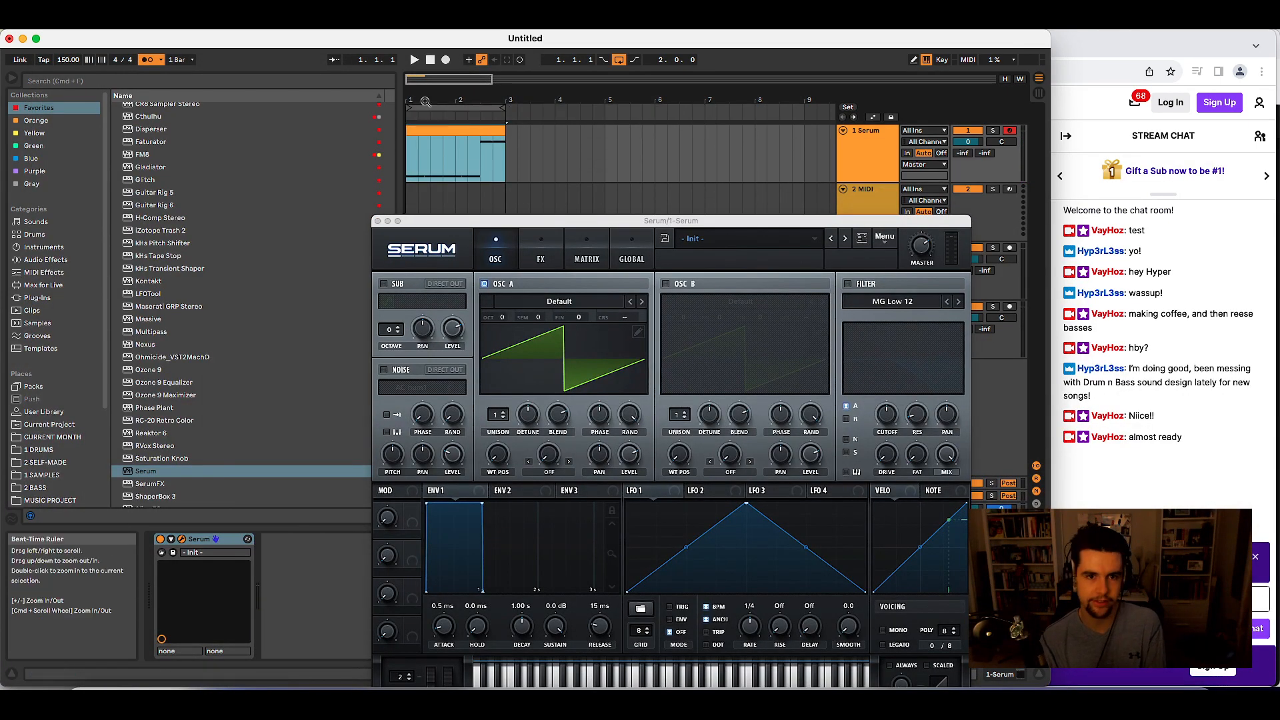
drag(426, 102, 425, 120)
drag(492, 226, 526, 213)
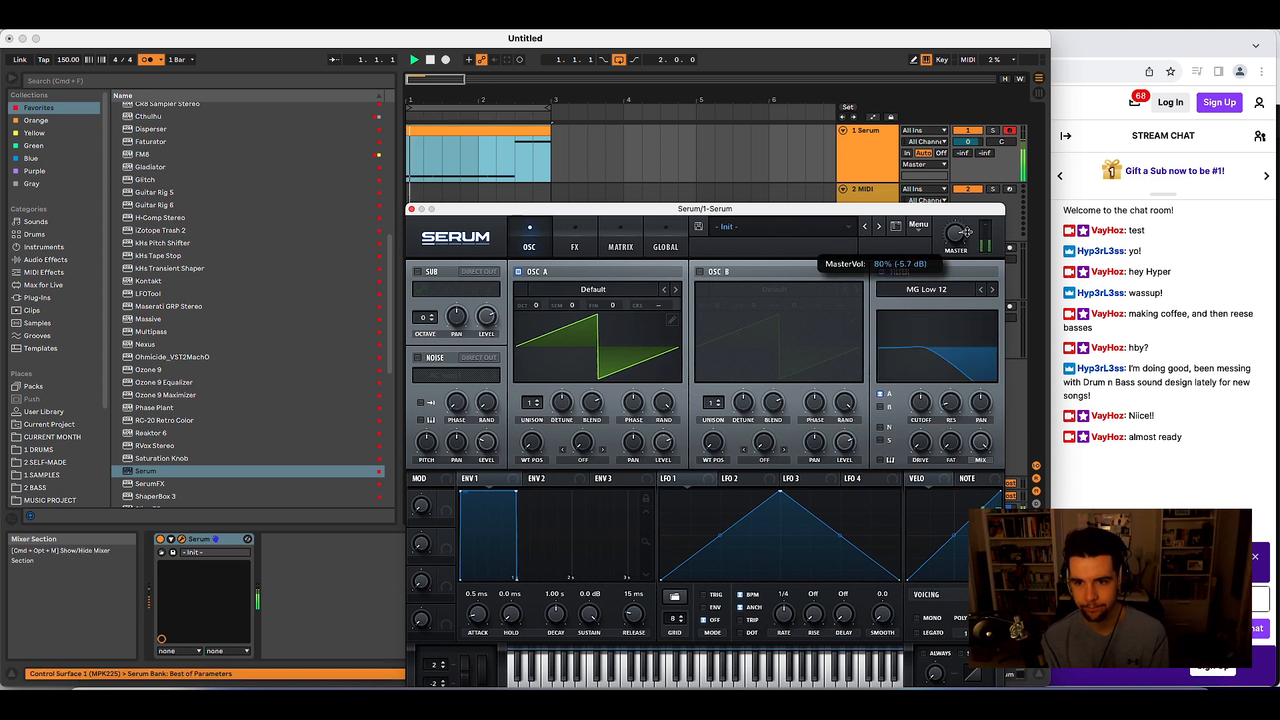
- Compare the sound with Serum's MG Low 12 filter, leave the filter off, and set Oscillator A to 2 unison voices
click(882, 271)
click(894, 271)
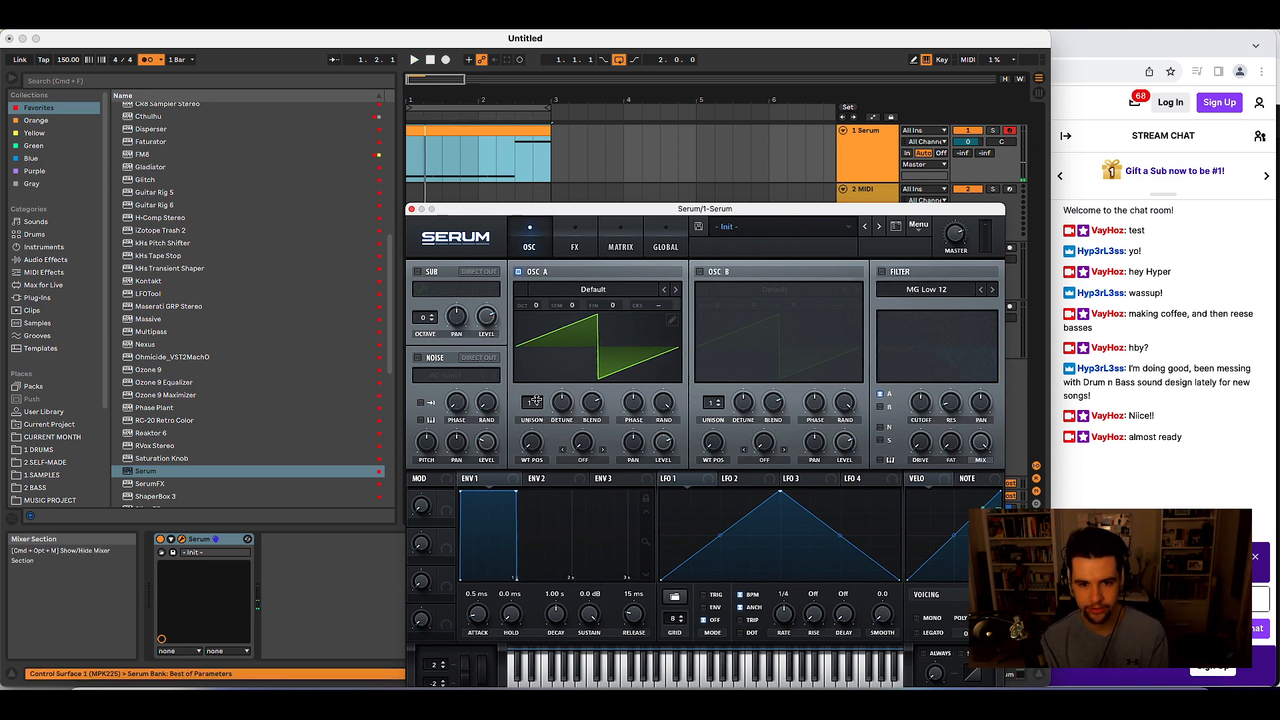
drag(536, 400, 562, 307)
- Look through Serum's effects and global unison settings, and briefly audition the Distortion effect on the bass
click(581, 234)
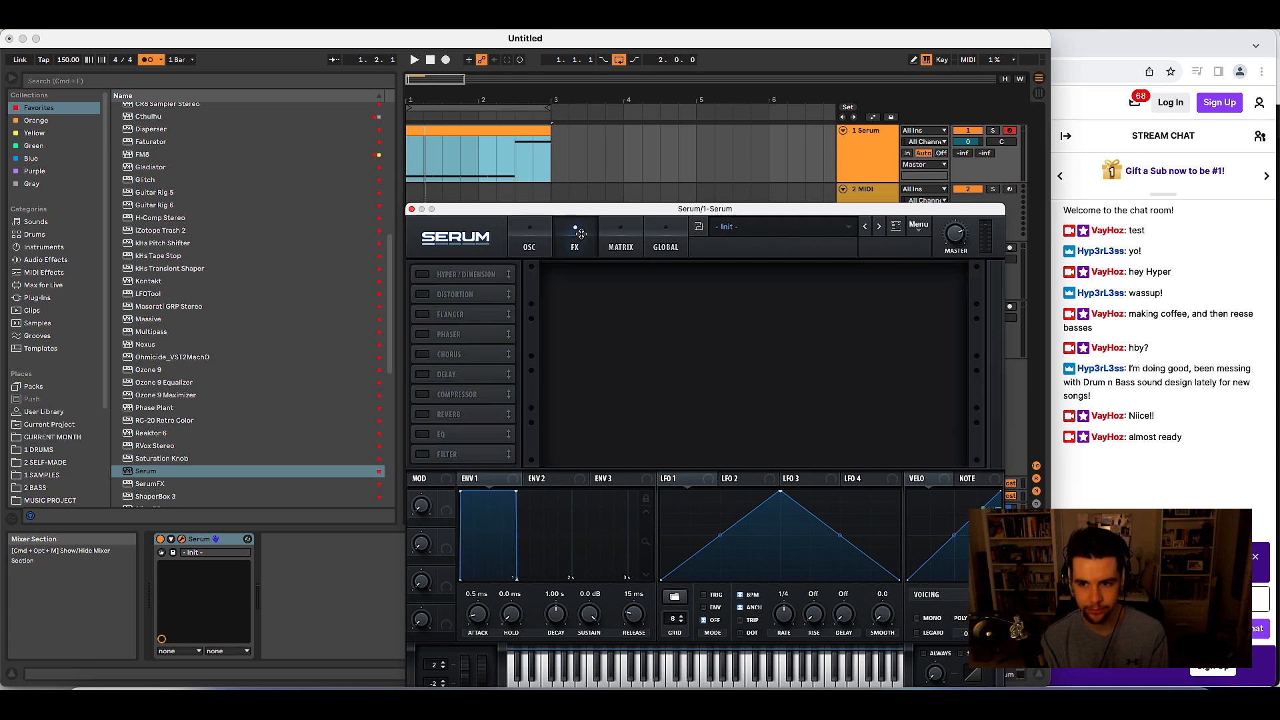
click(665, 234)
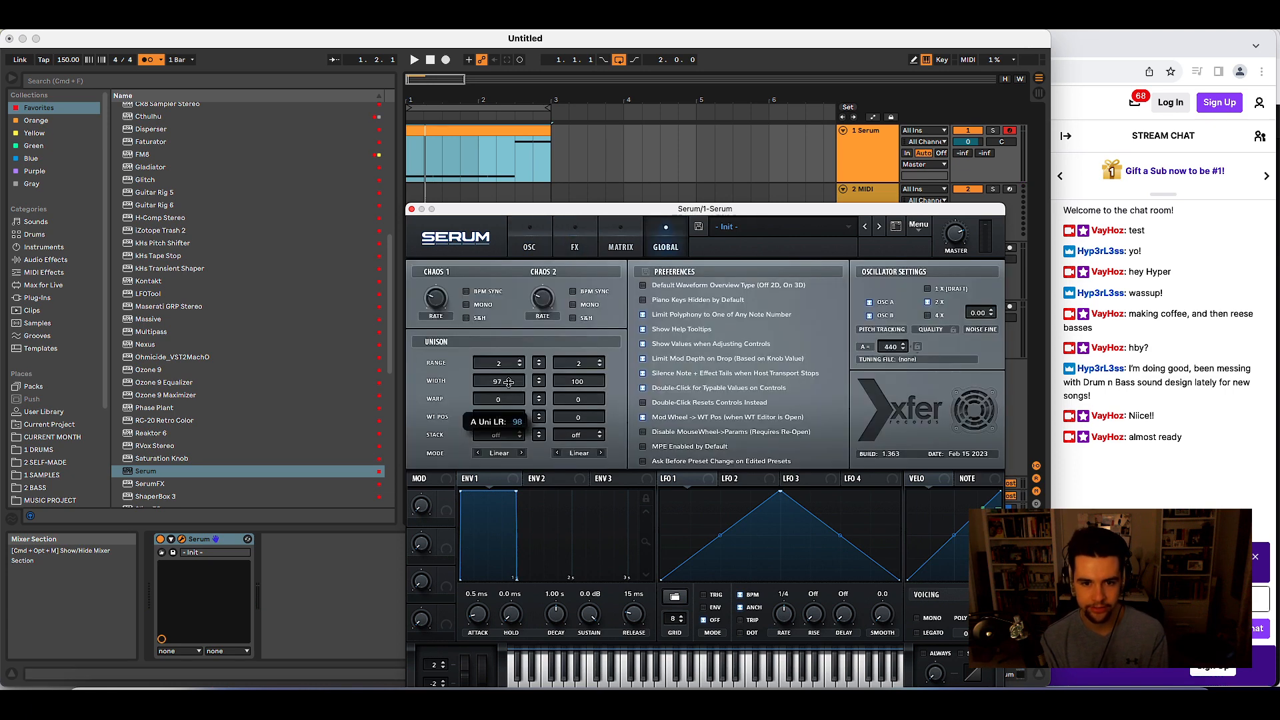
click(557, 249)
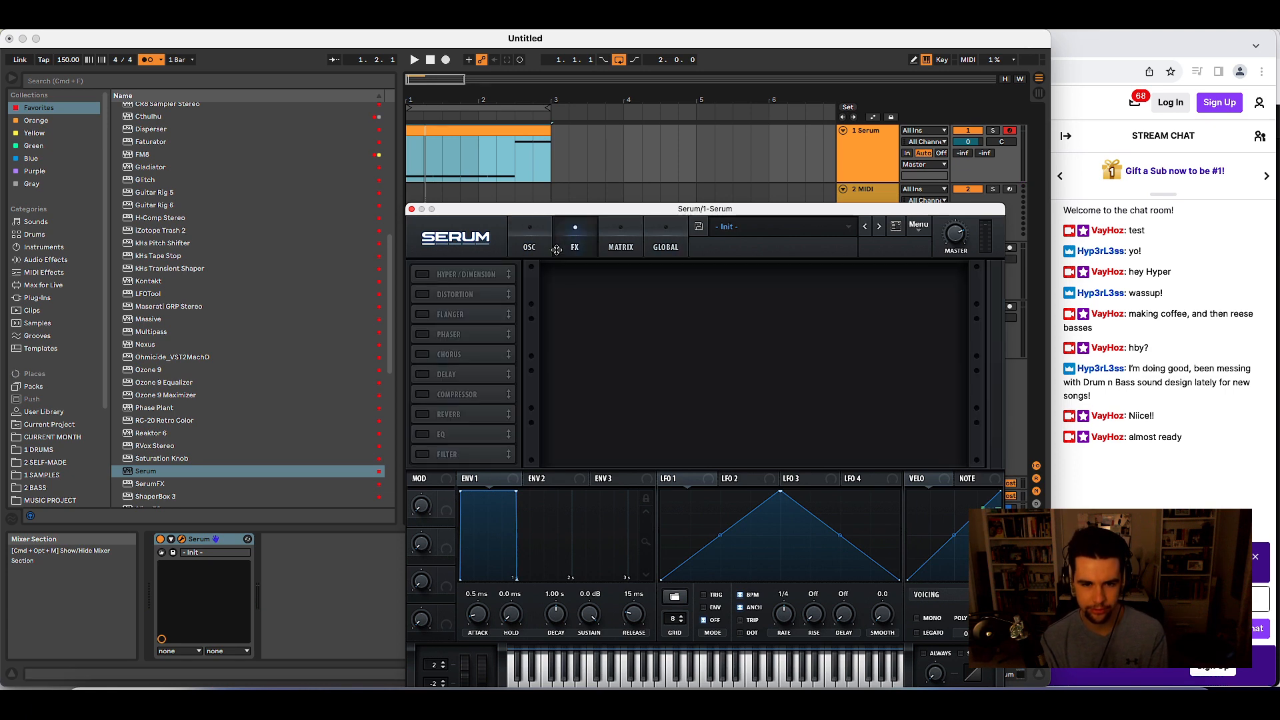
key(space)
click(424, 294)
click(422, 291)
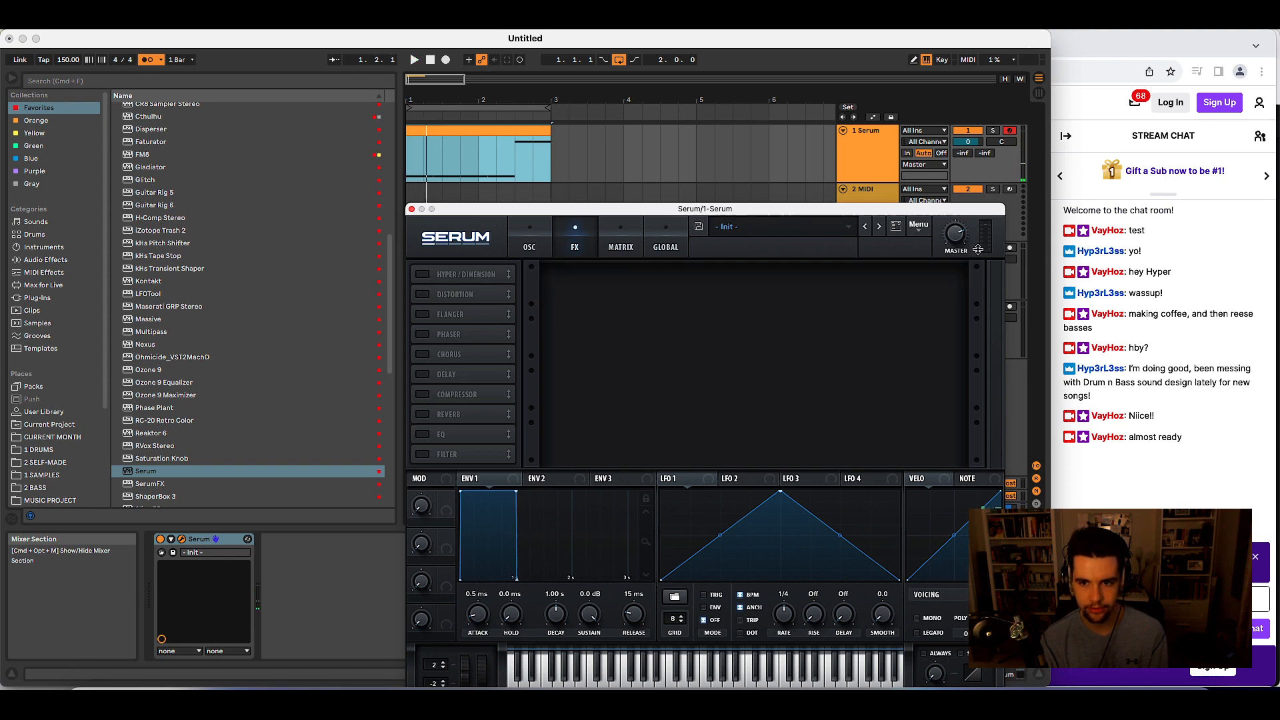
- Play the looped bassline while reviewing Serum's oscillator and global settings with the unison voices active
key(space)
click(531, 243)
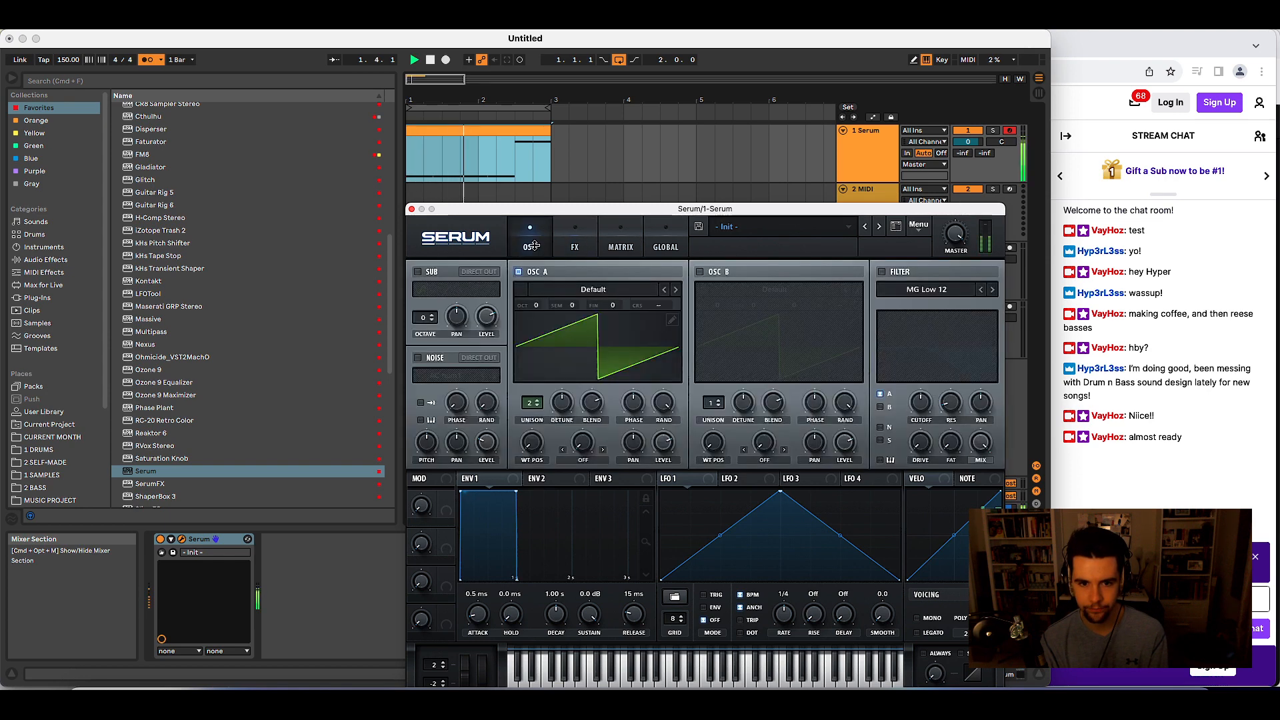
click(663, 242)
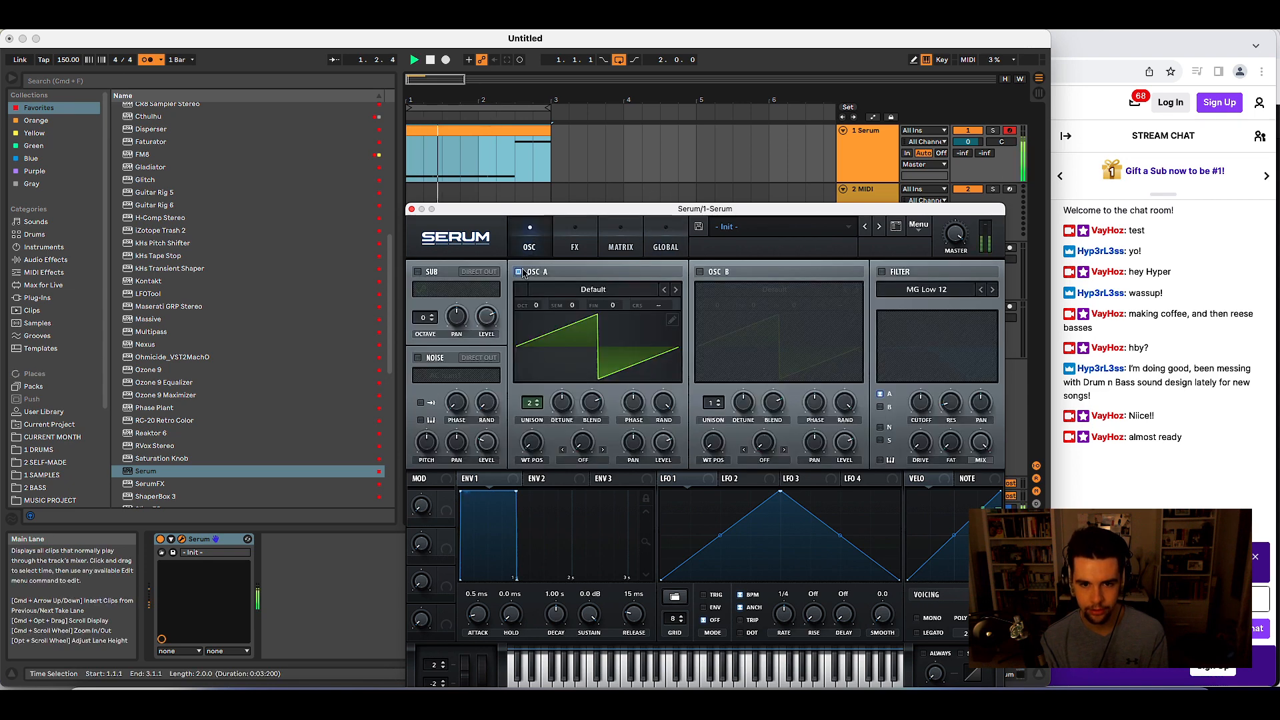
key(space)
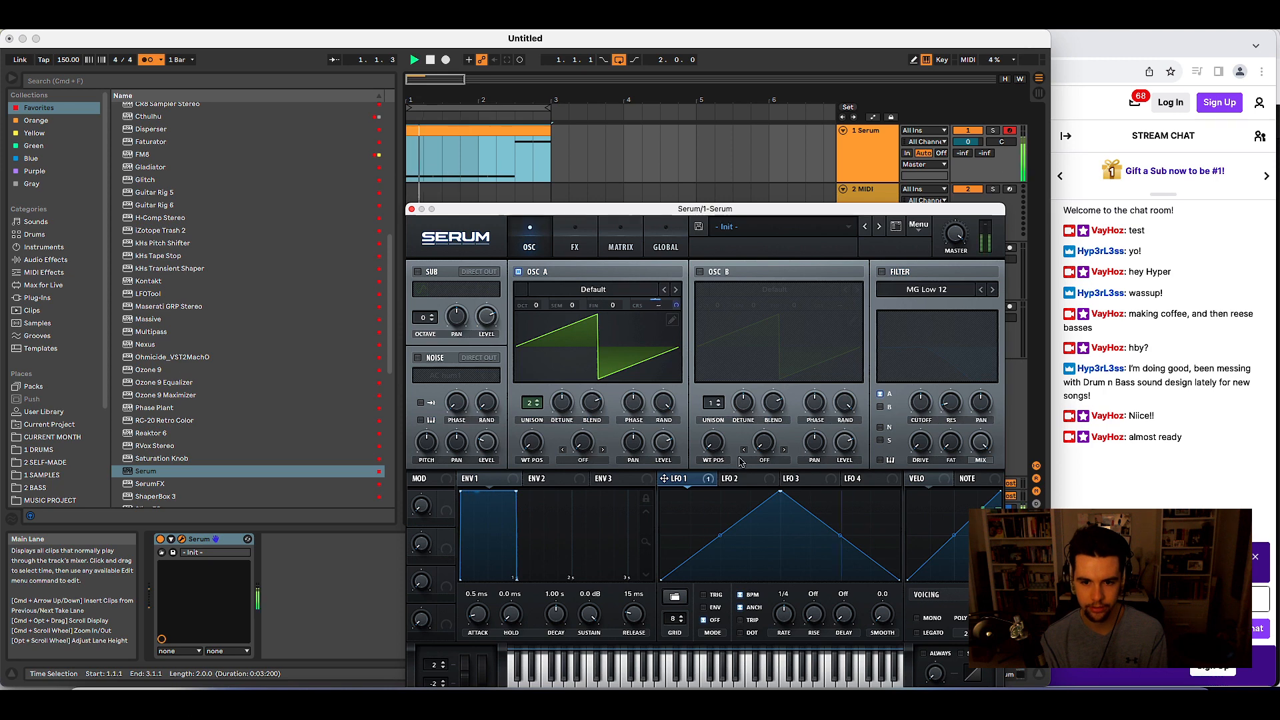
- Reshape LFO 1 by raising its start and end points and shifting the peak later and lower, with the rate at 1/2
key(space)
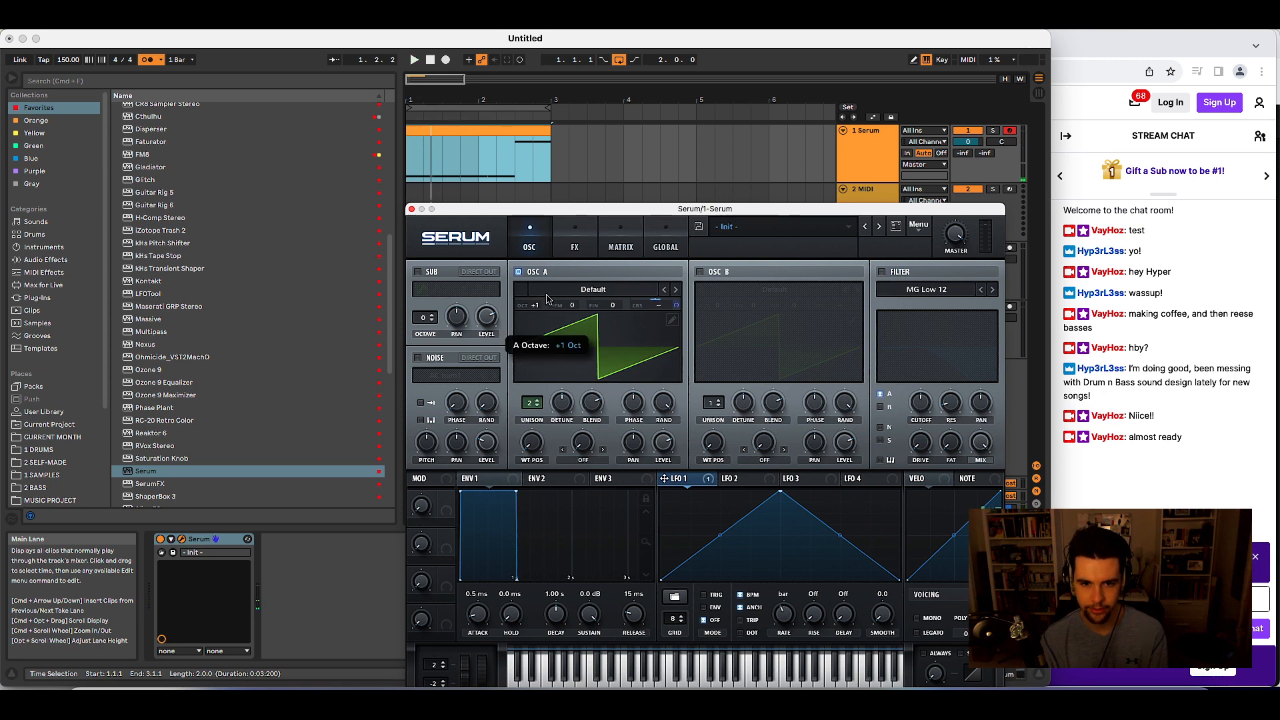
key(space)
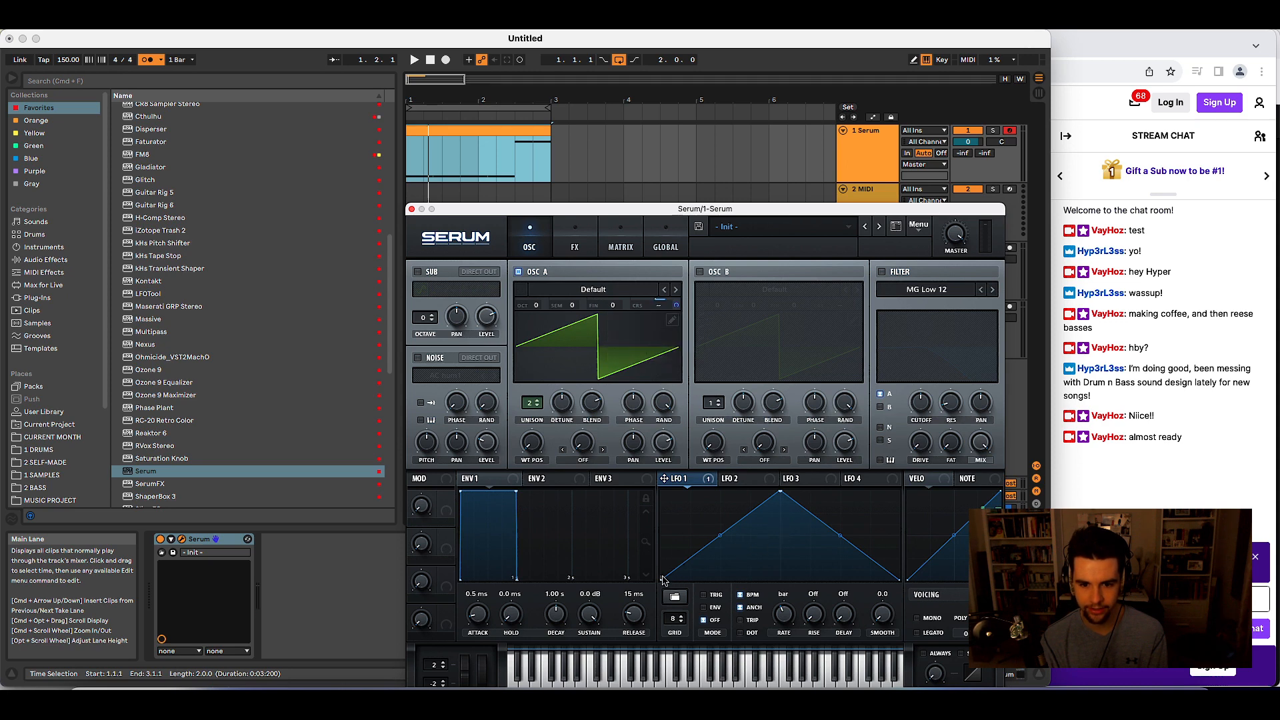
drag(663, 580, 661, 534)
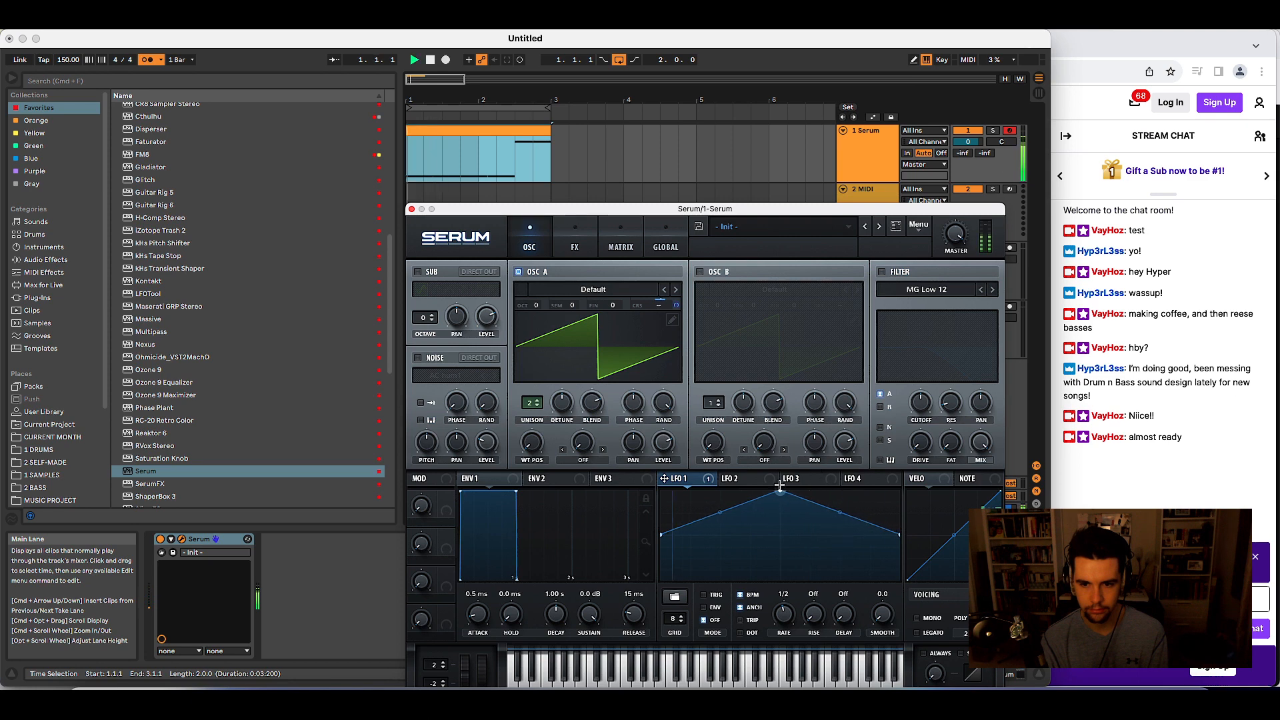
drag(780, 489, 806, 508)
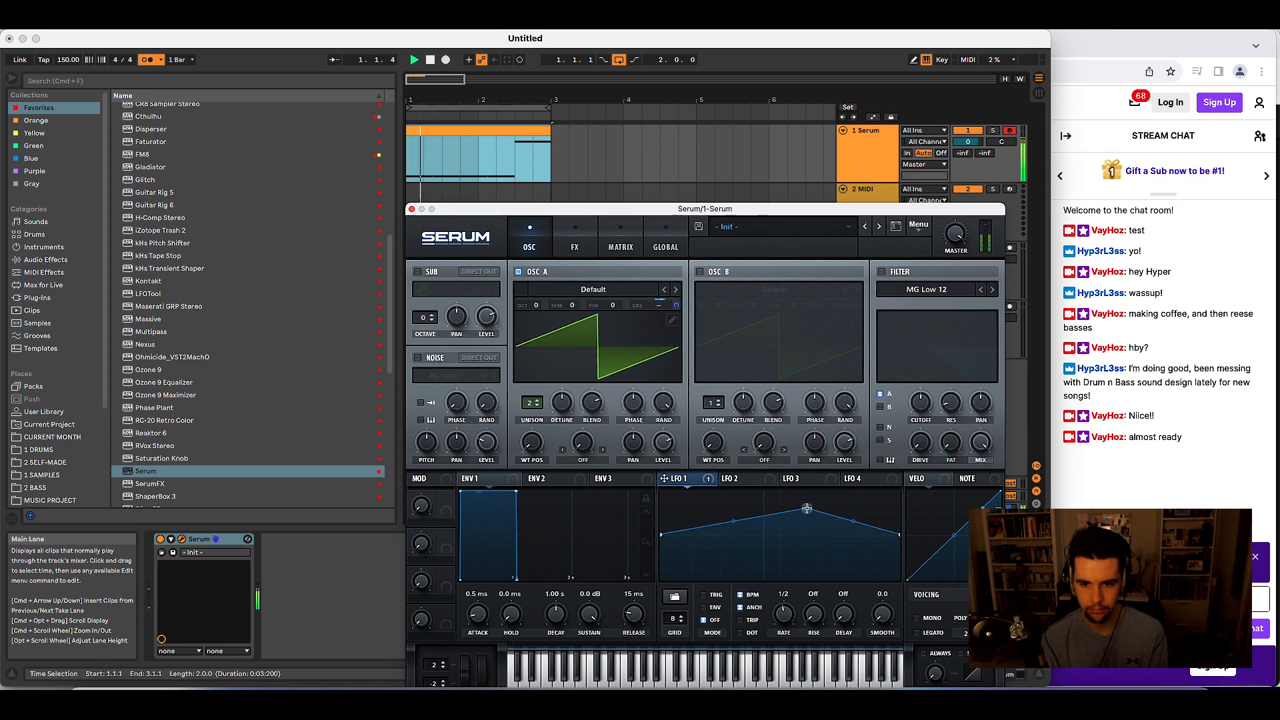
drag(898, 538, 933, 589)
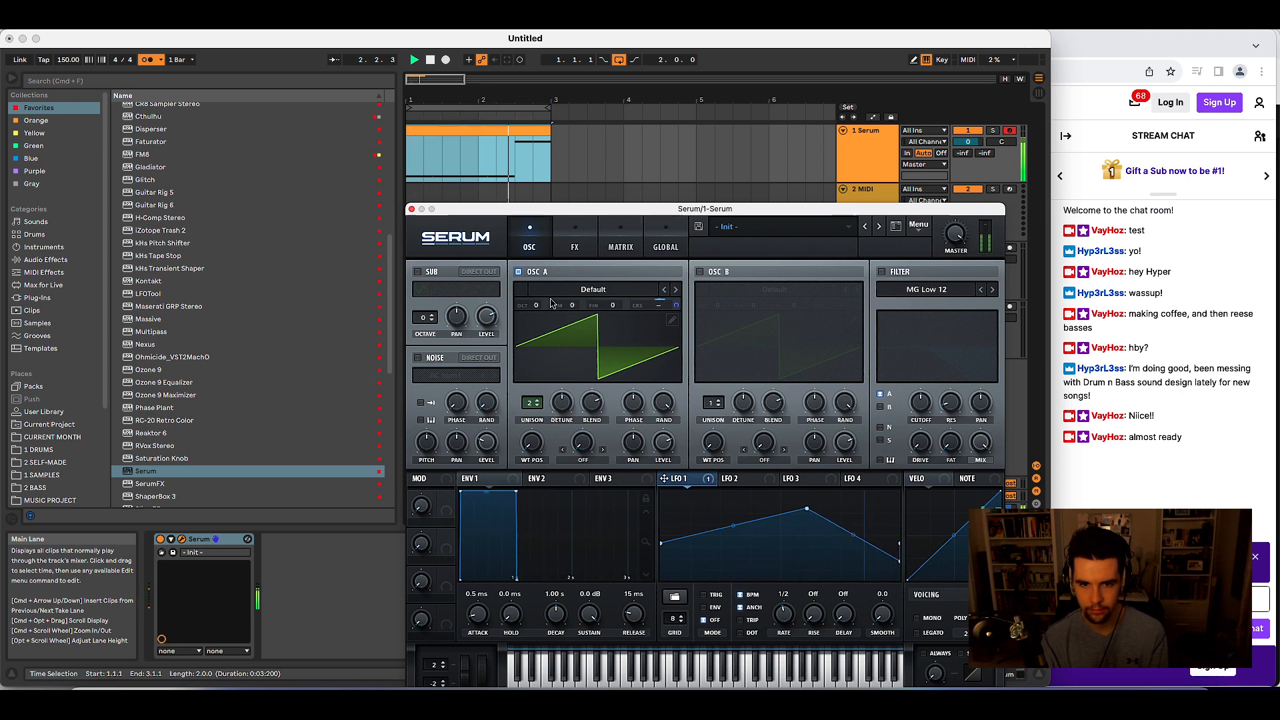
- Raise Oscillator A's octave to +1 and audition the looped bassline
drag(536, 305, 551, 298)
key(space)
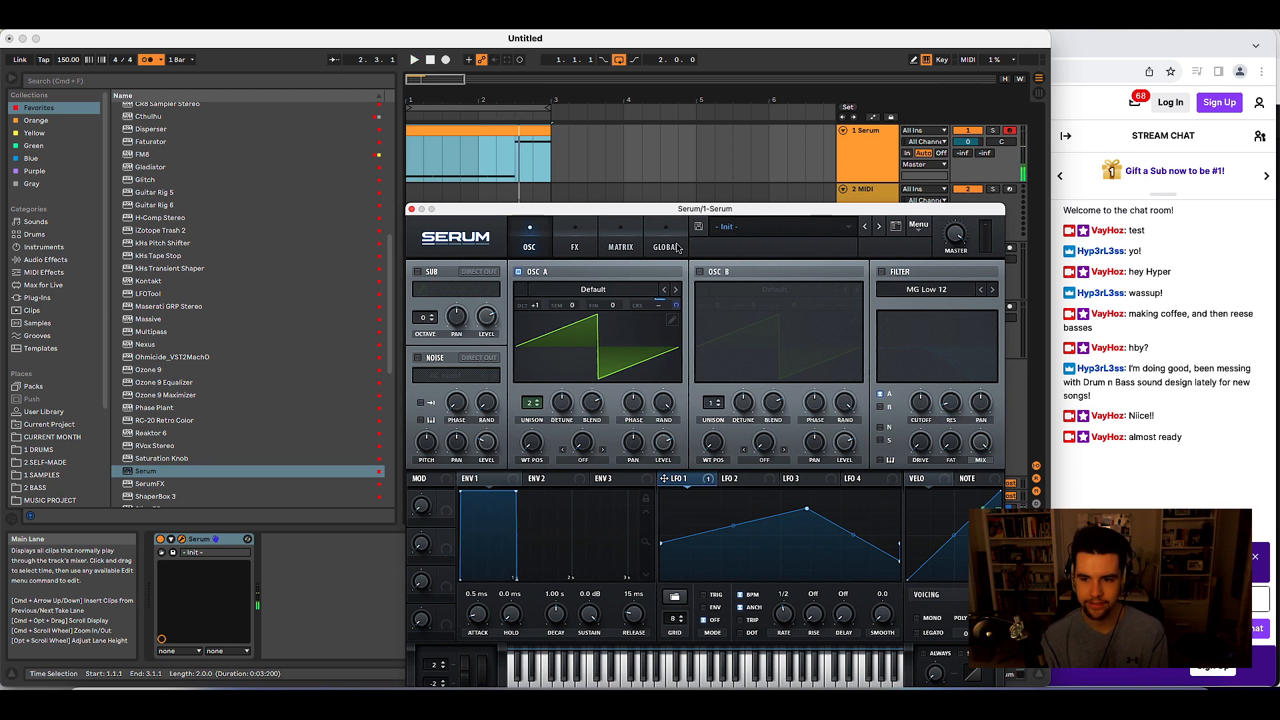
key(space)
key(space)
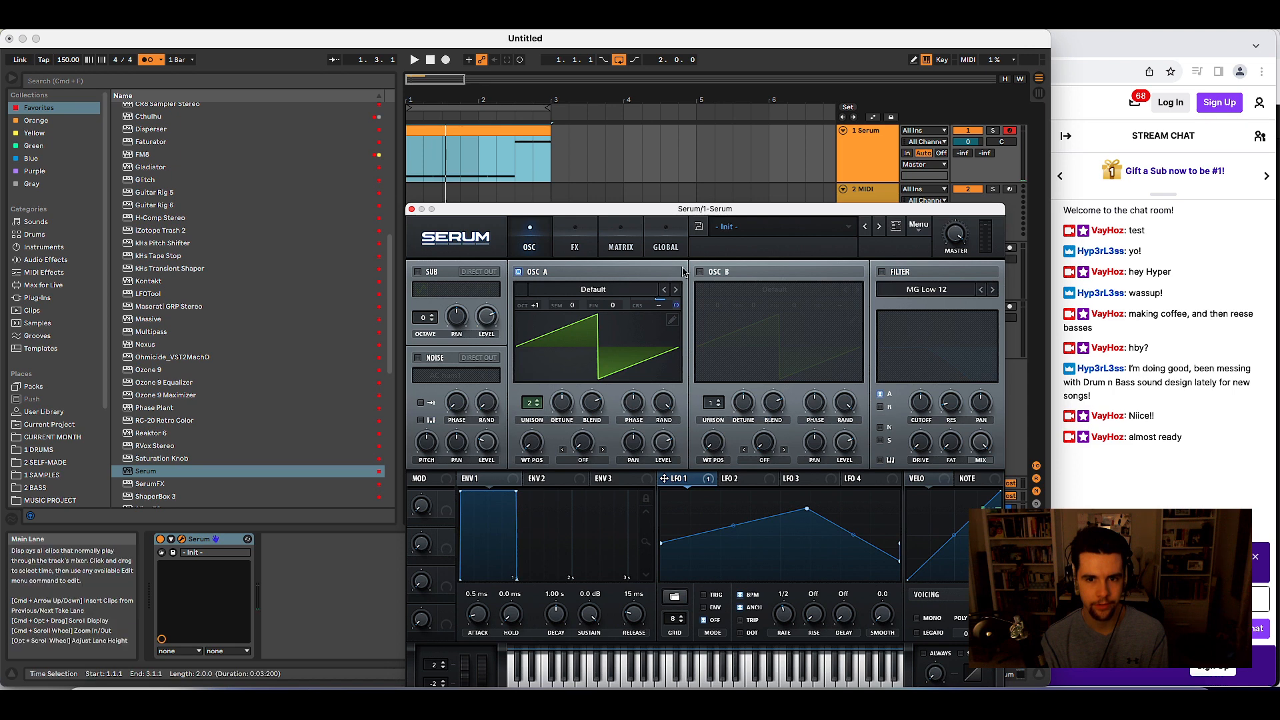
- In the bass clip's note editor, lengthen the first F0 note to 1.3.1 and fill the gap up to 1.4 with another F0 note
double_click(443, 134)
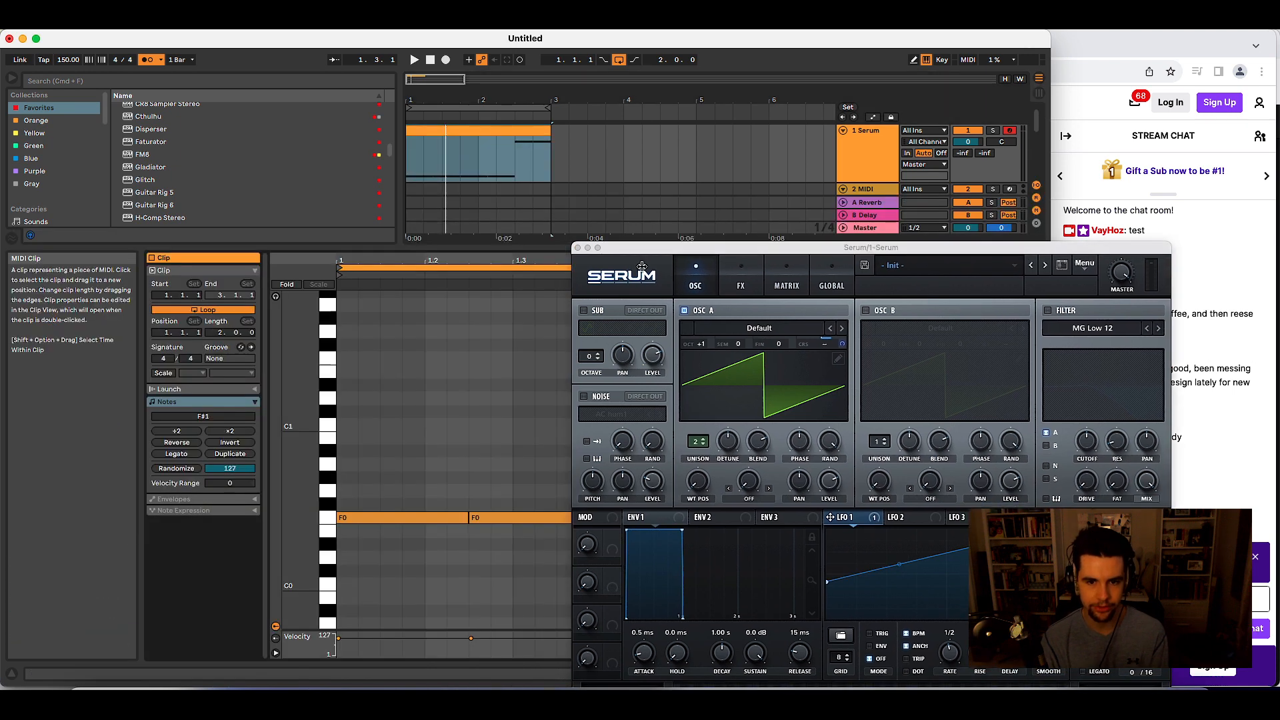
drag(639, 248, 743, 210)
key(space)
drag(468, 518, 515, 519)
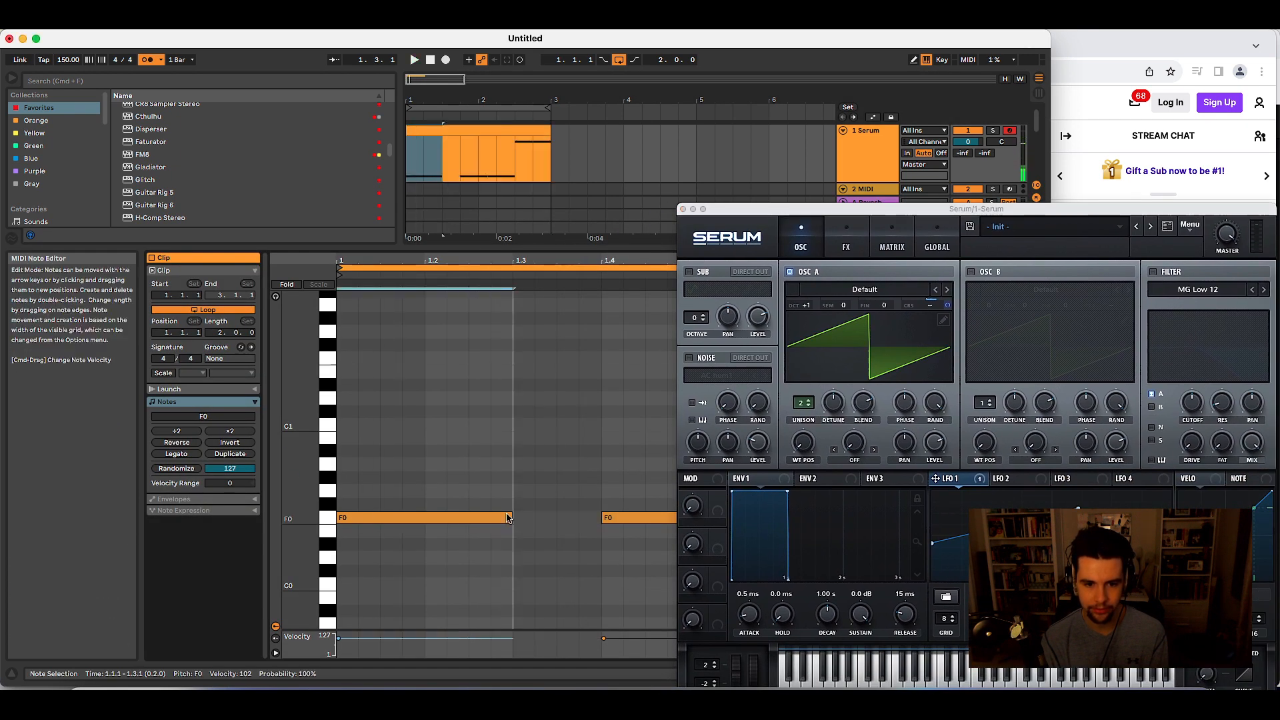
key(super+z)
key(space)
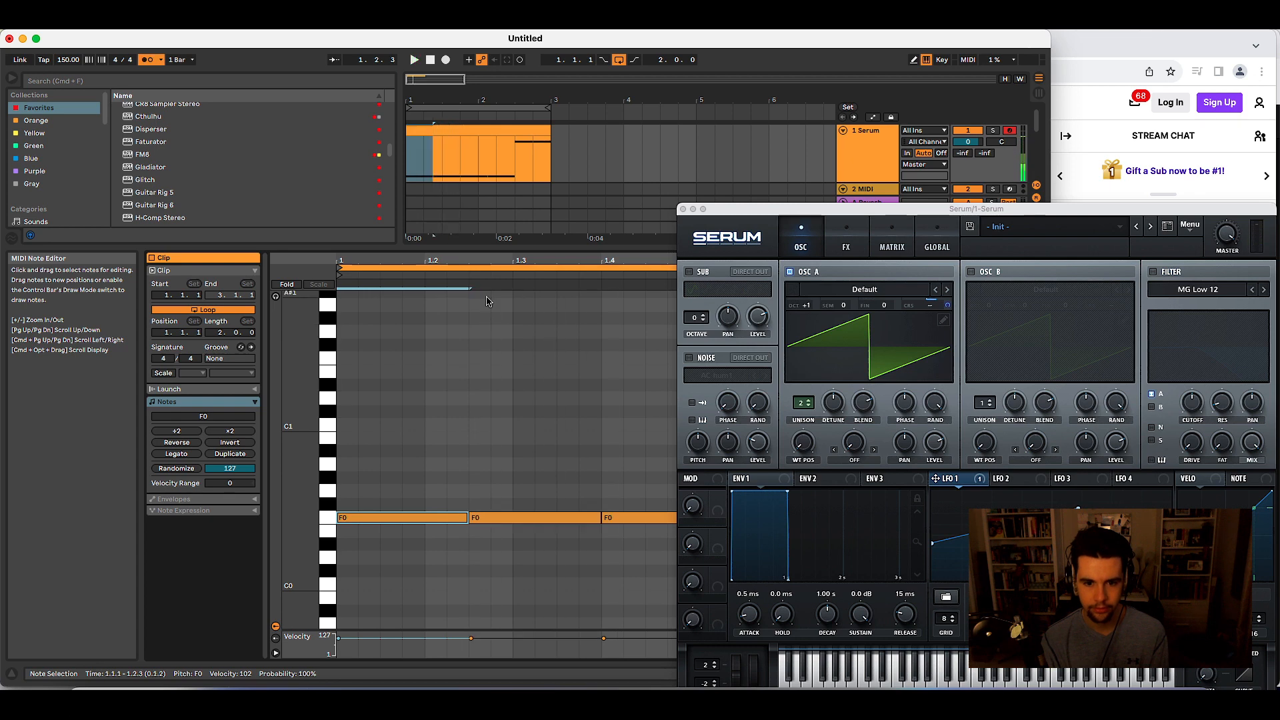
key(space)
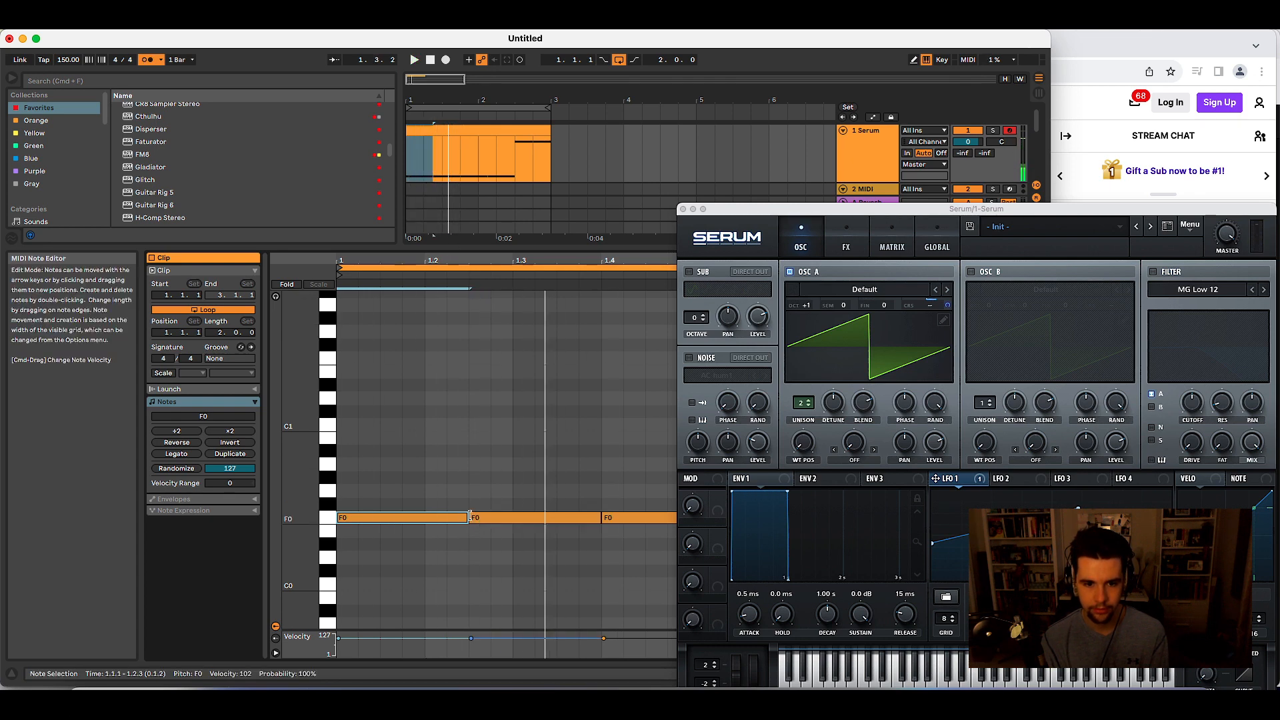
drag(468, 518, 513, 518)
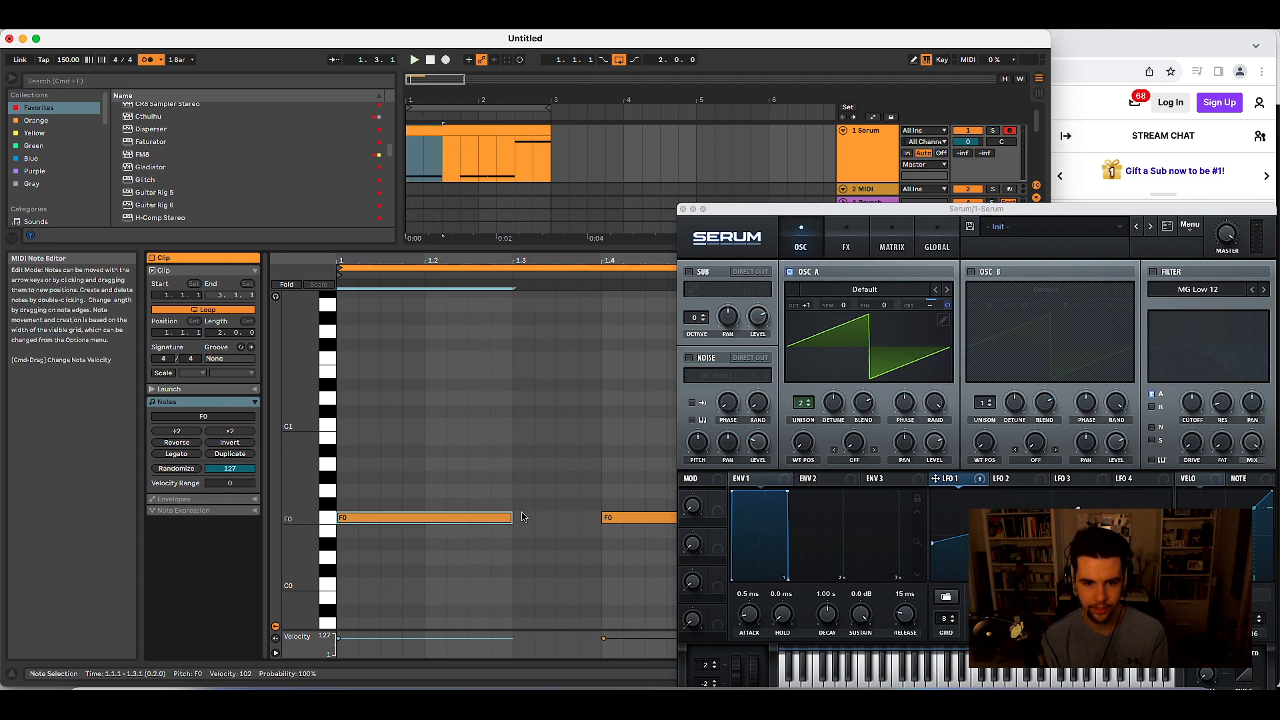
click(602, 517)
key(space)
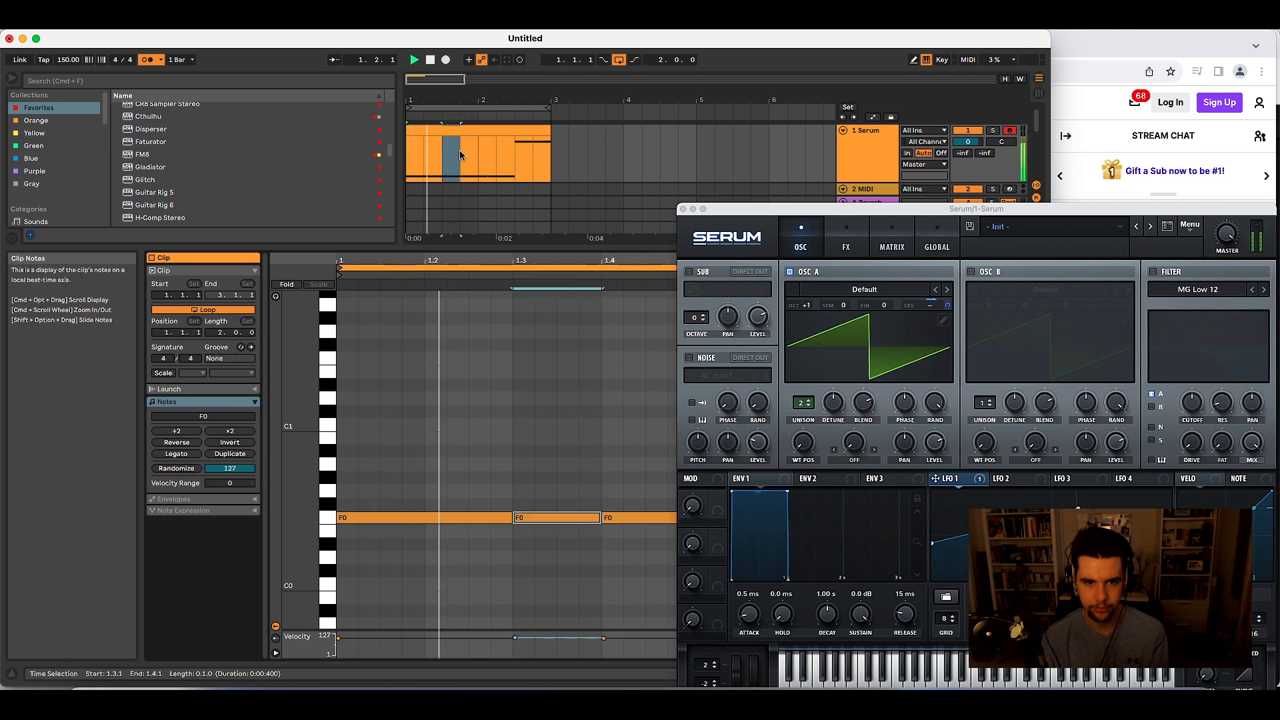
- Audition the edited bassline and select the clip's time range from 1.1.1 to 1.3.1
drag(442, 154, 393, 156)
key(space)
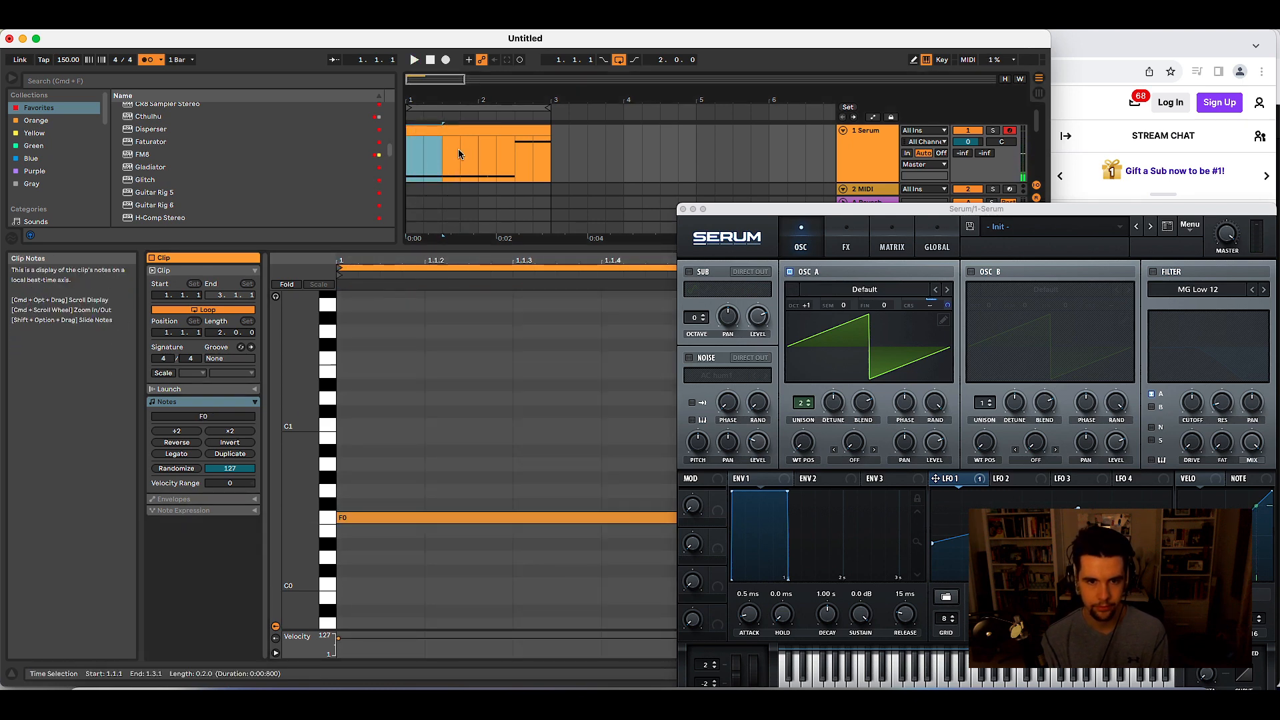
click(488, 132)
key(space)
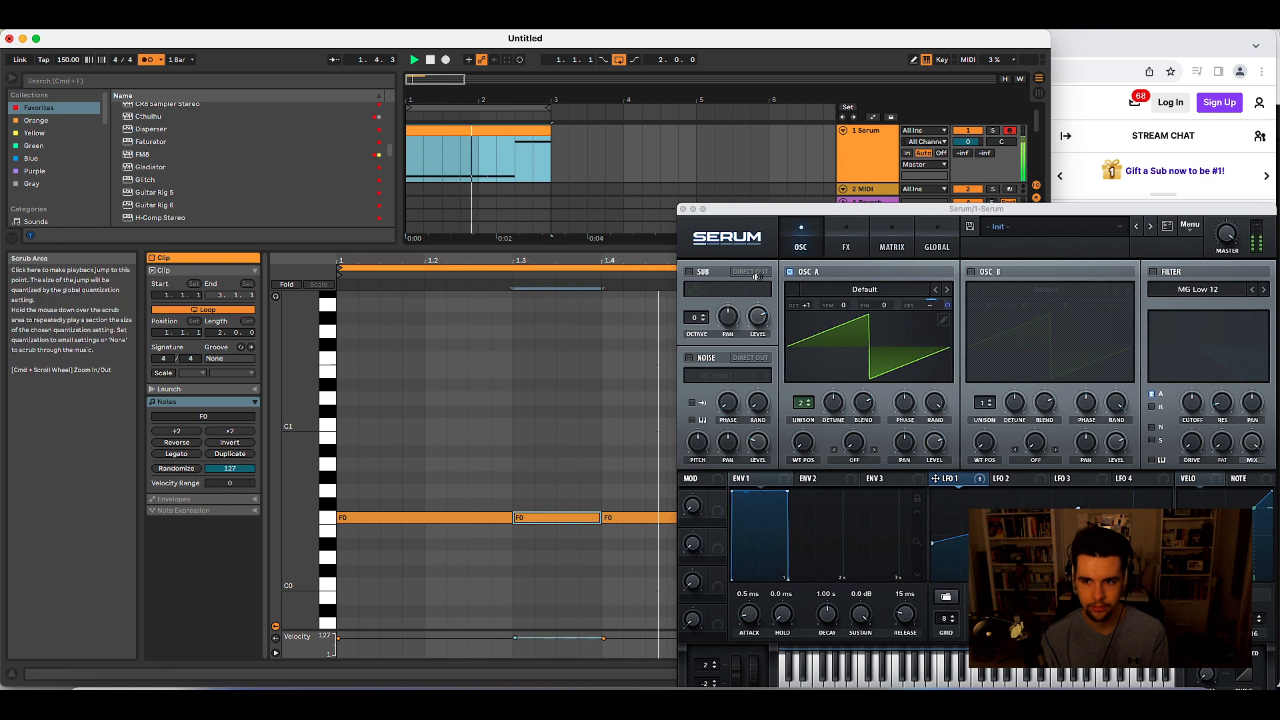
key(space)
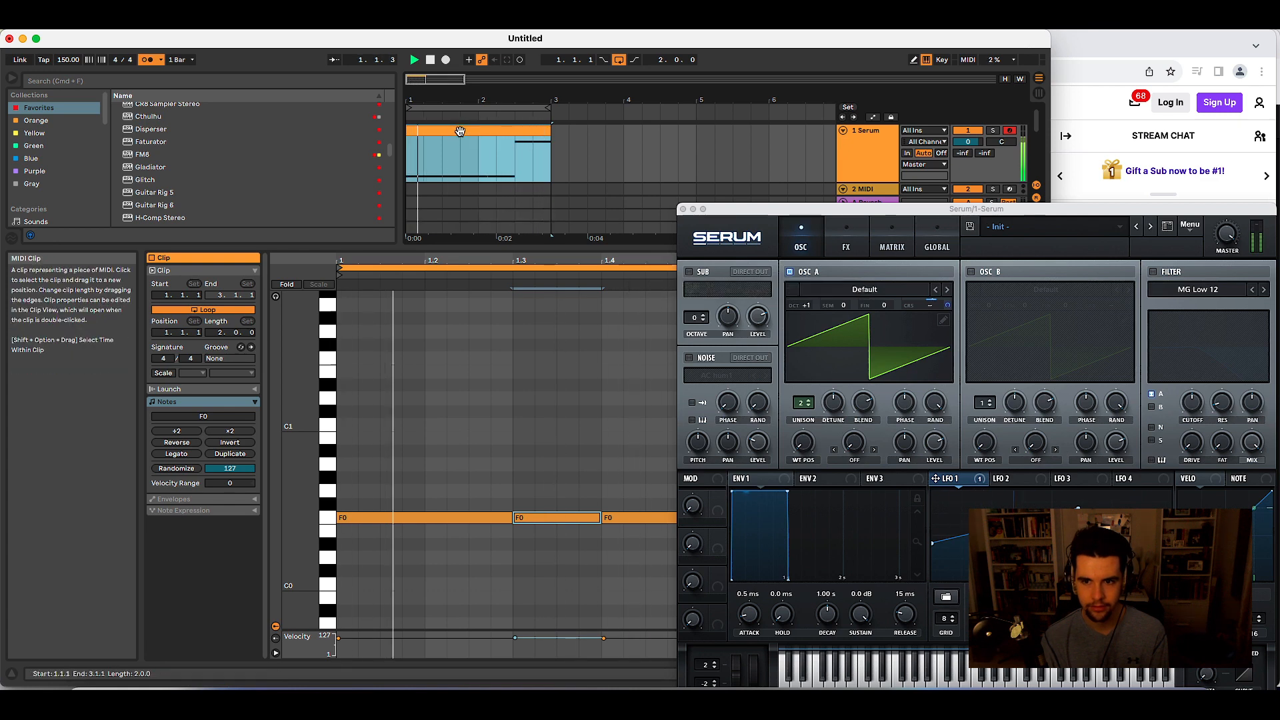
click(442, 154)
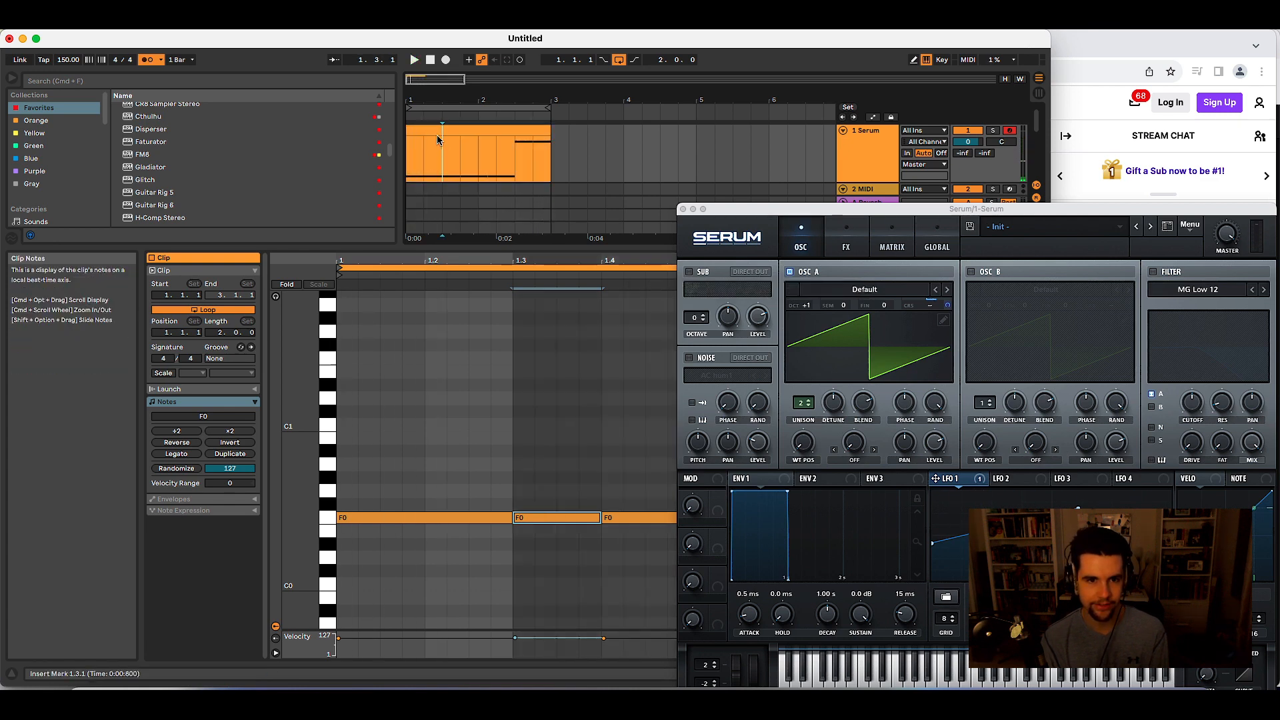
drag(440, 148, 407, 150)
- Save the Live set as "Reese Bass Hoover movement 01" in the 2023 music project folder
key(super+s)
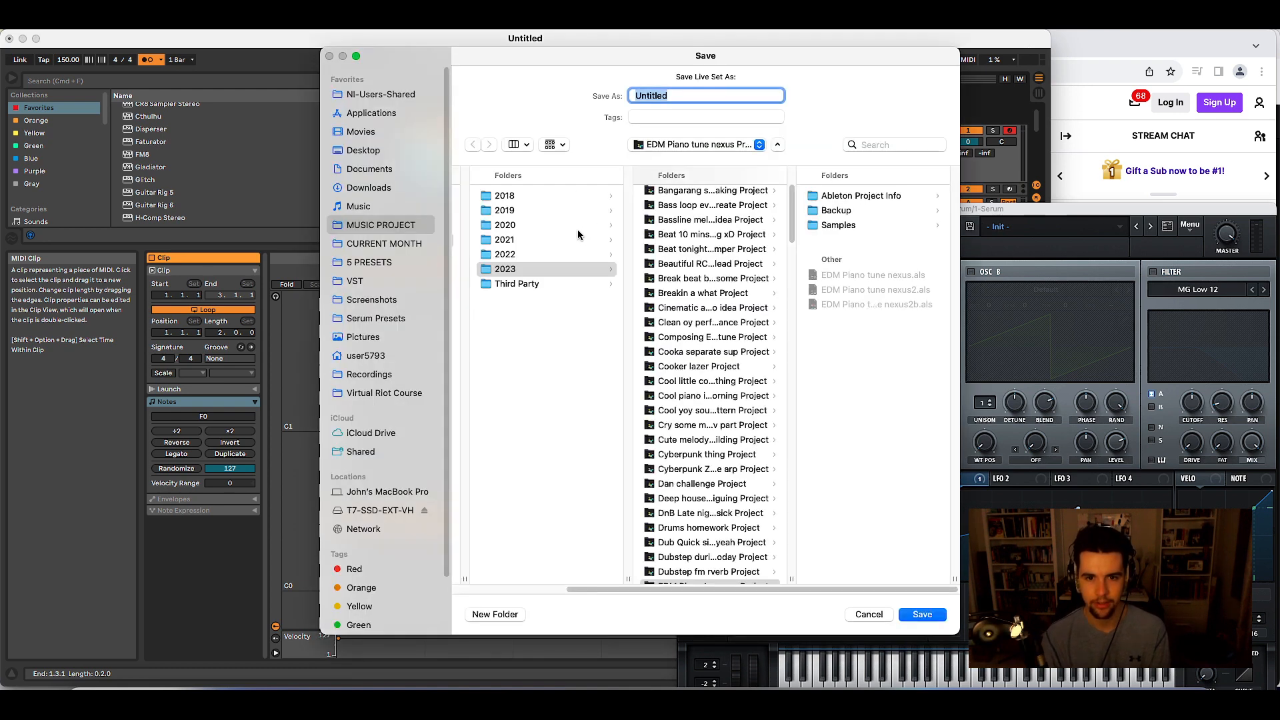
click(579, 269)
double_click(708, 100)
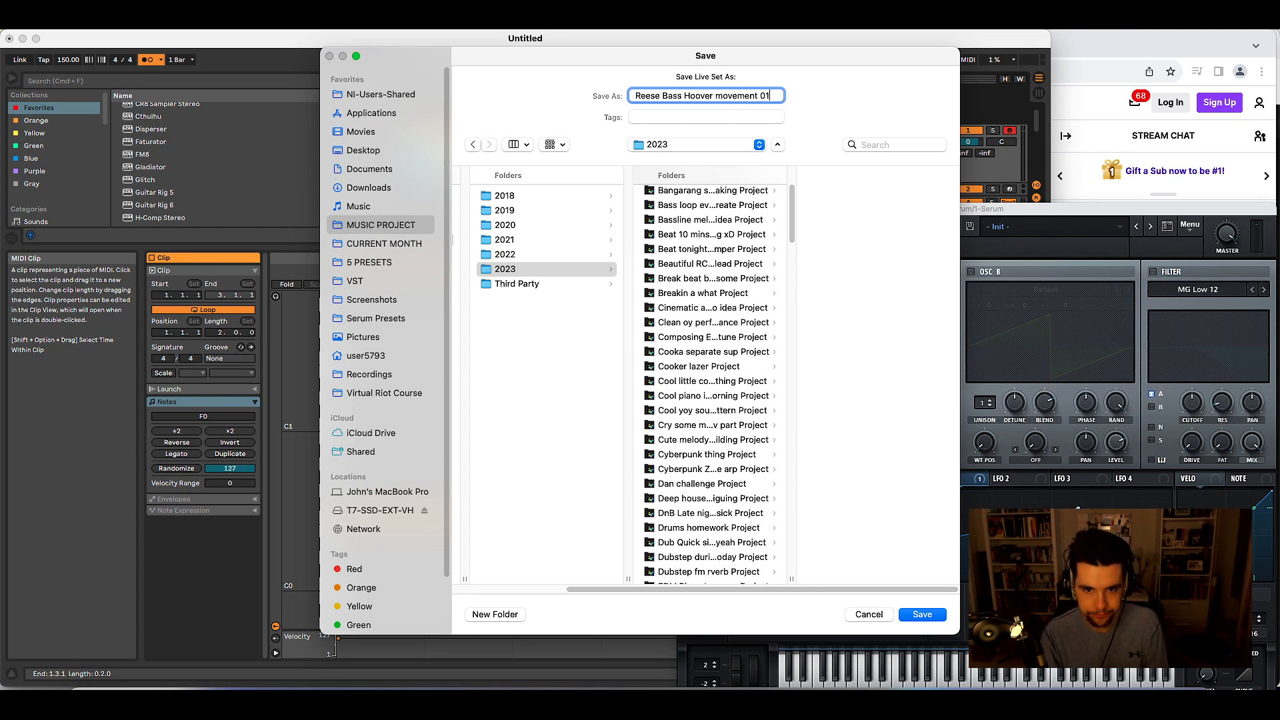
click(609, 268)
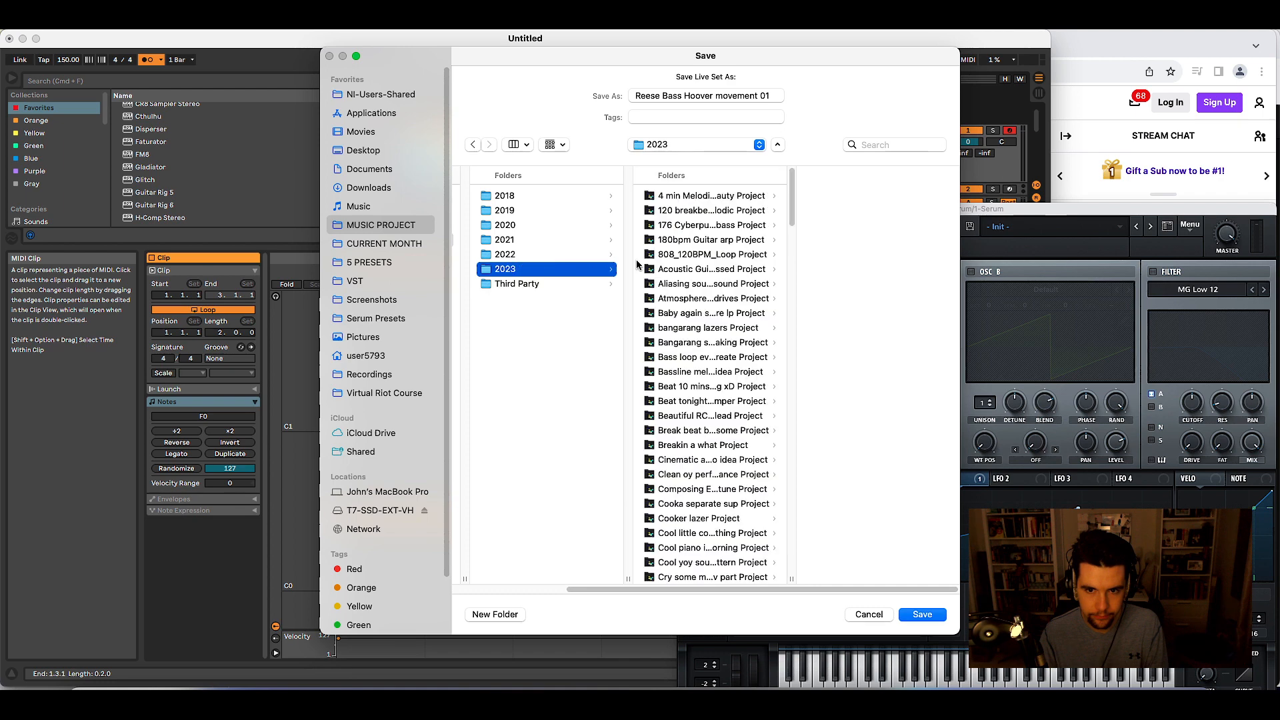
key(Return)
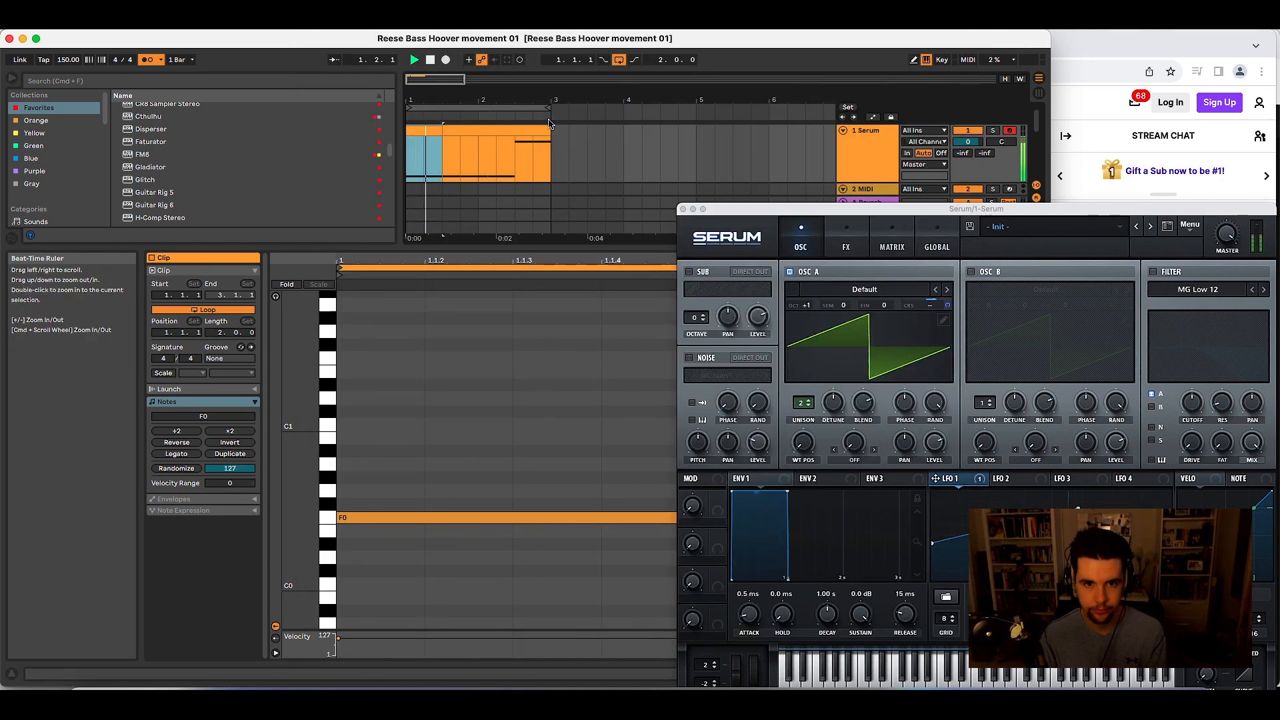
- Export the selected half bar as the audio file "Reese Bass Hoover movement 01" to the 2 SELF-MADE folder
key(super+shift+r)
key(Return)
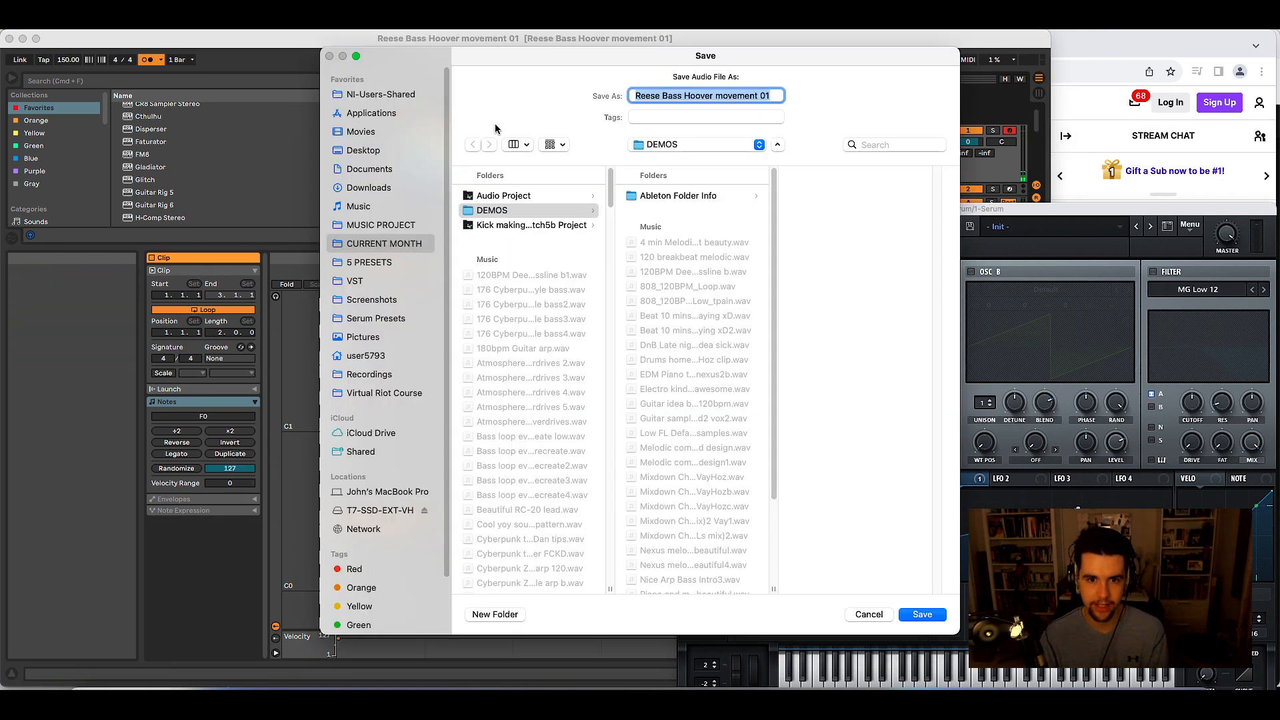
click(700, 146)
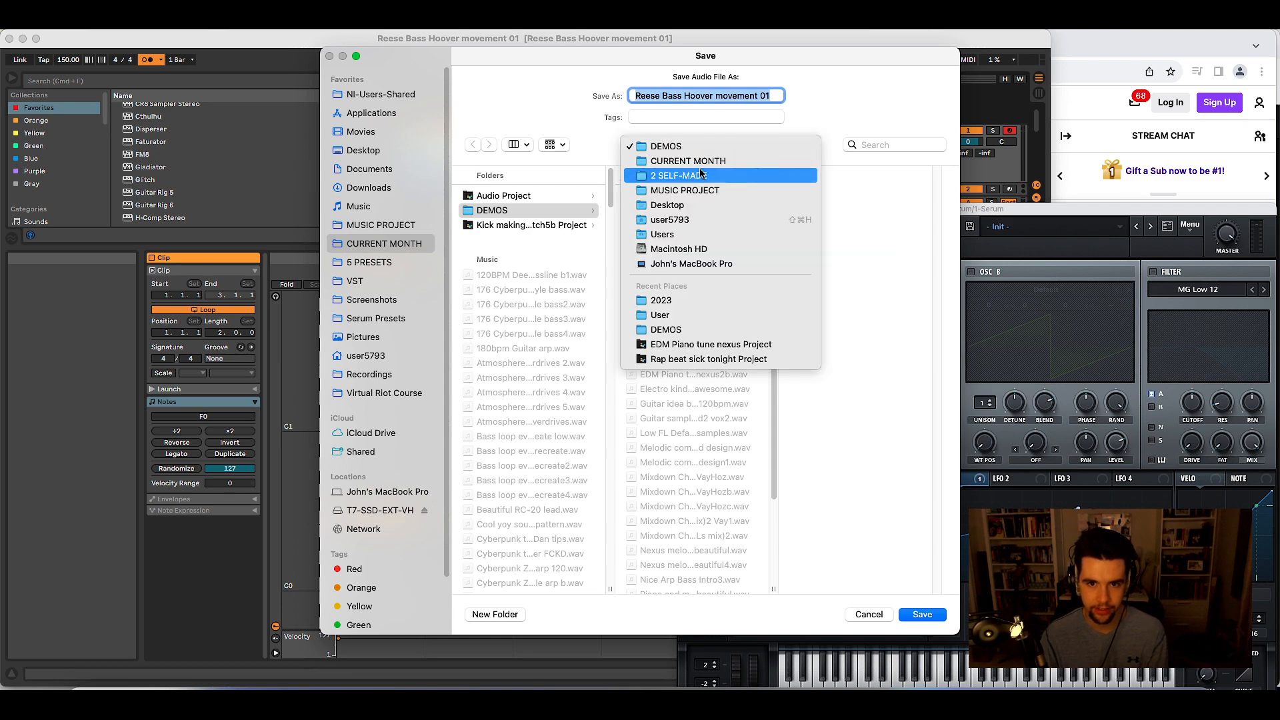
click(733, 172)
key(Return)
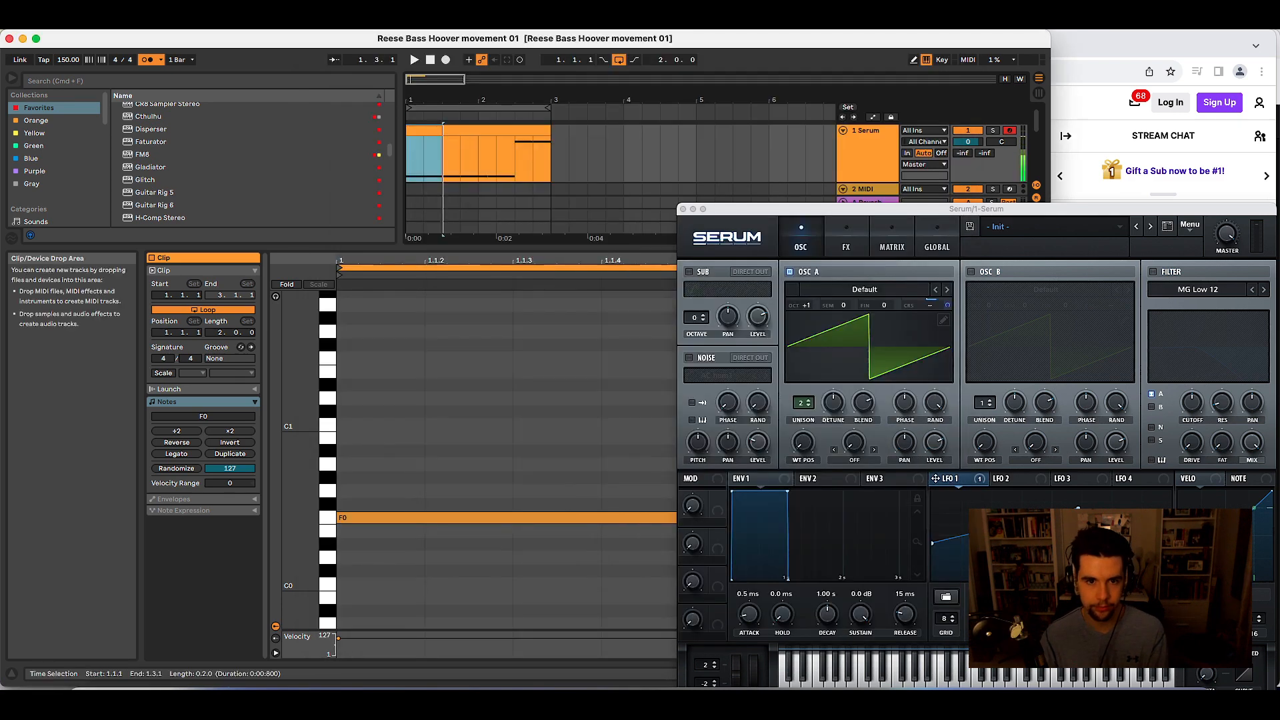
- Export the same selection as audio again, this time to the CURRENT MONTH folder
key(super+shift+r)
key(Return)
click(558, 235)
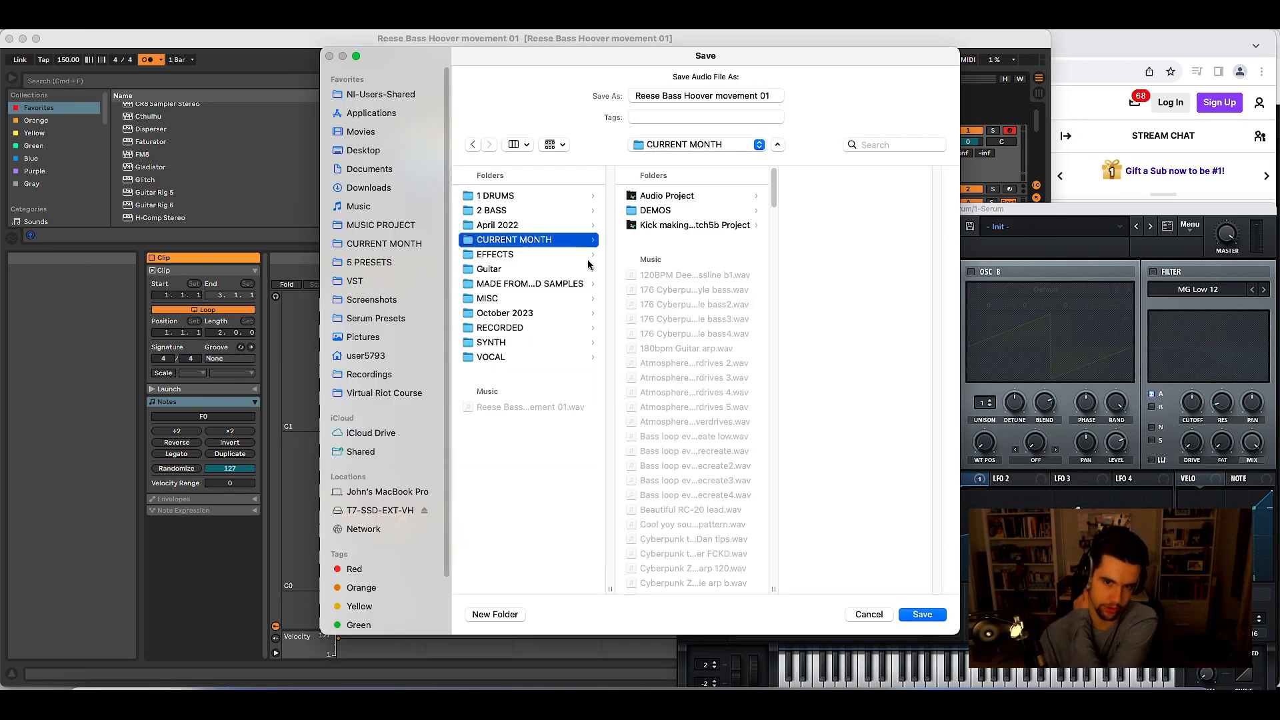
key(Return)
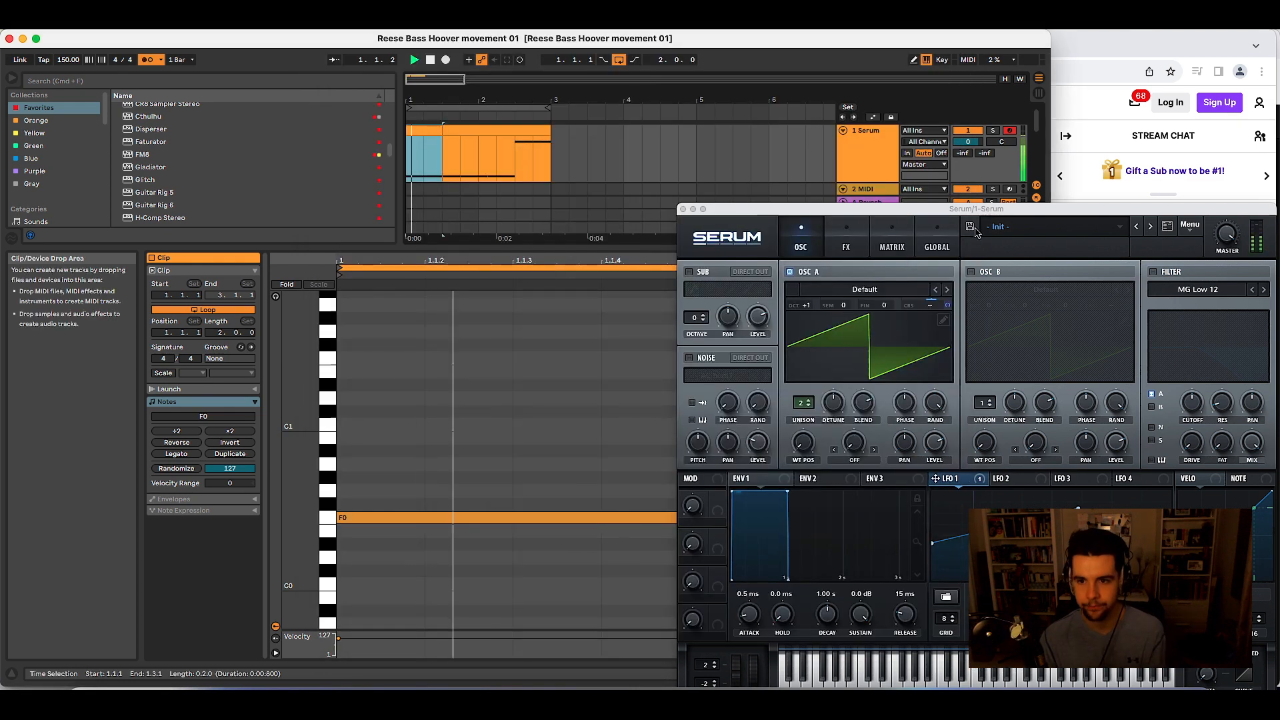
- Close the Serum window, show the bass track's devices, and reopen Serum positioned nearer the middle of the arrangement
drag(720, 209, 683, 198)
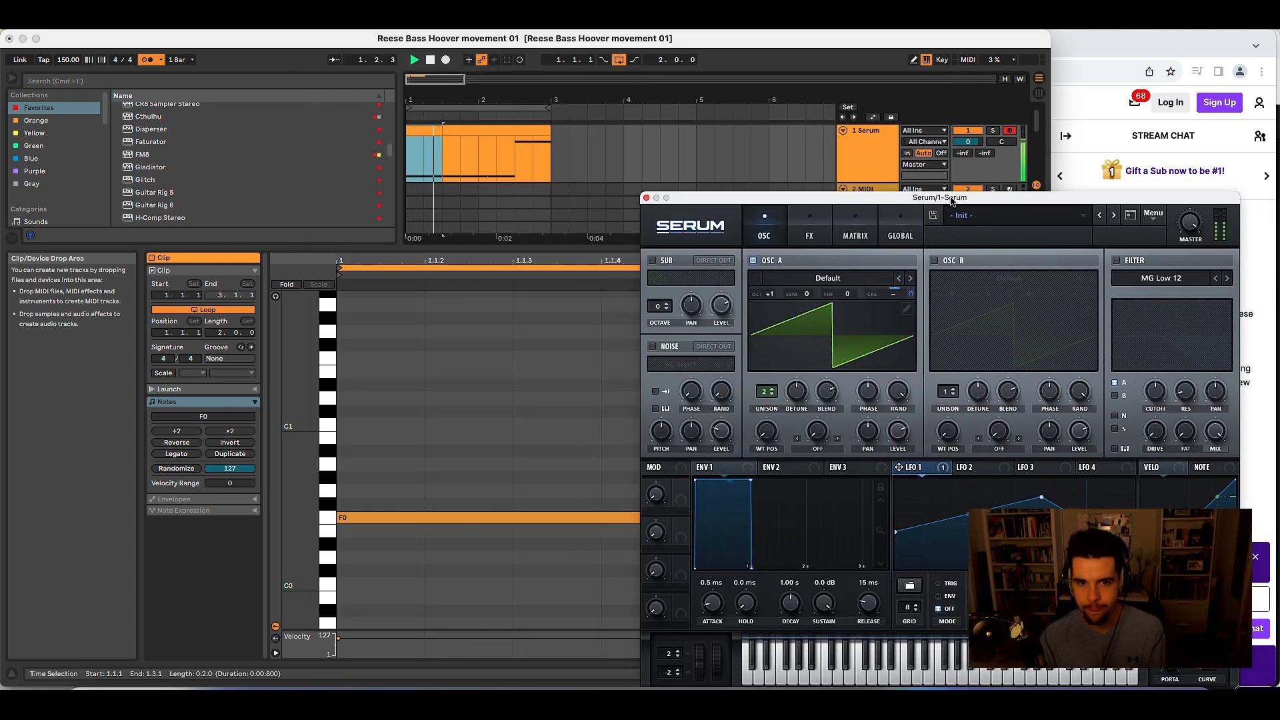
click(646, 198)
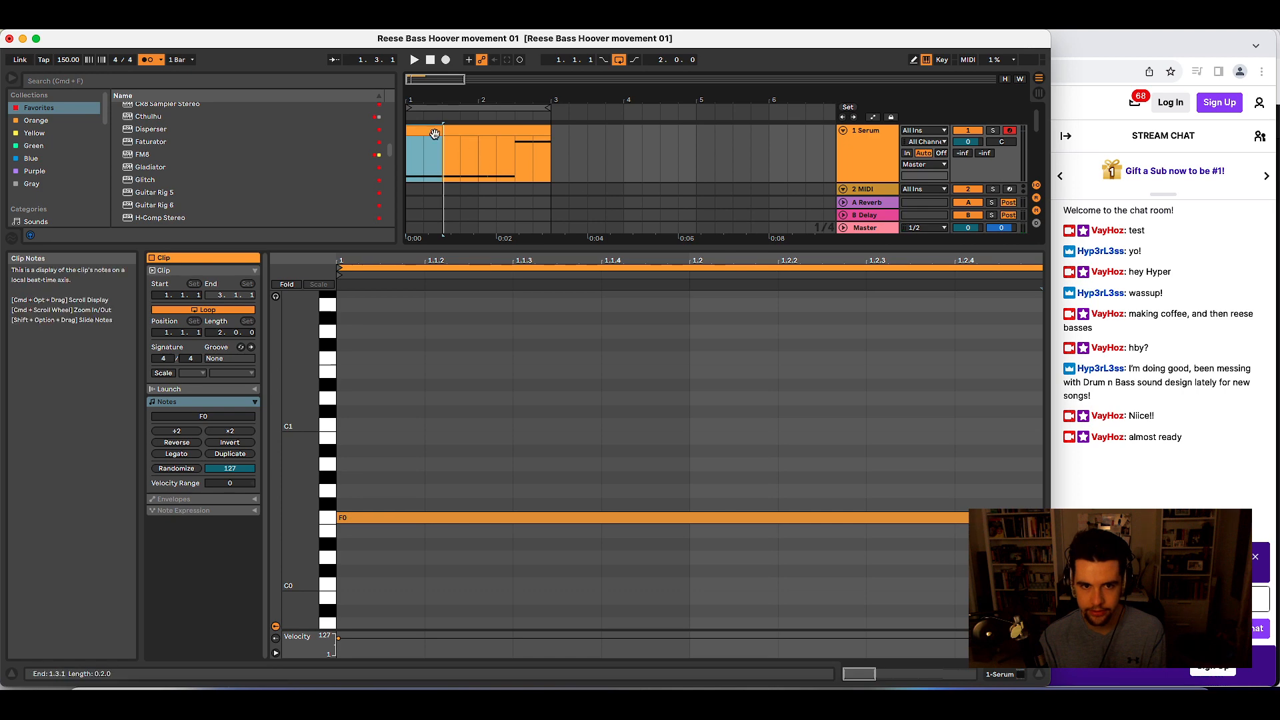
double_click(871, 151)
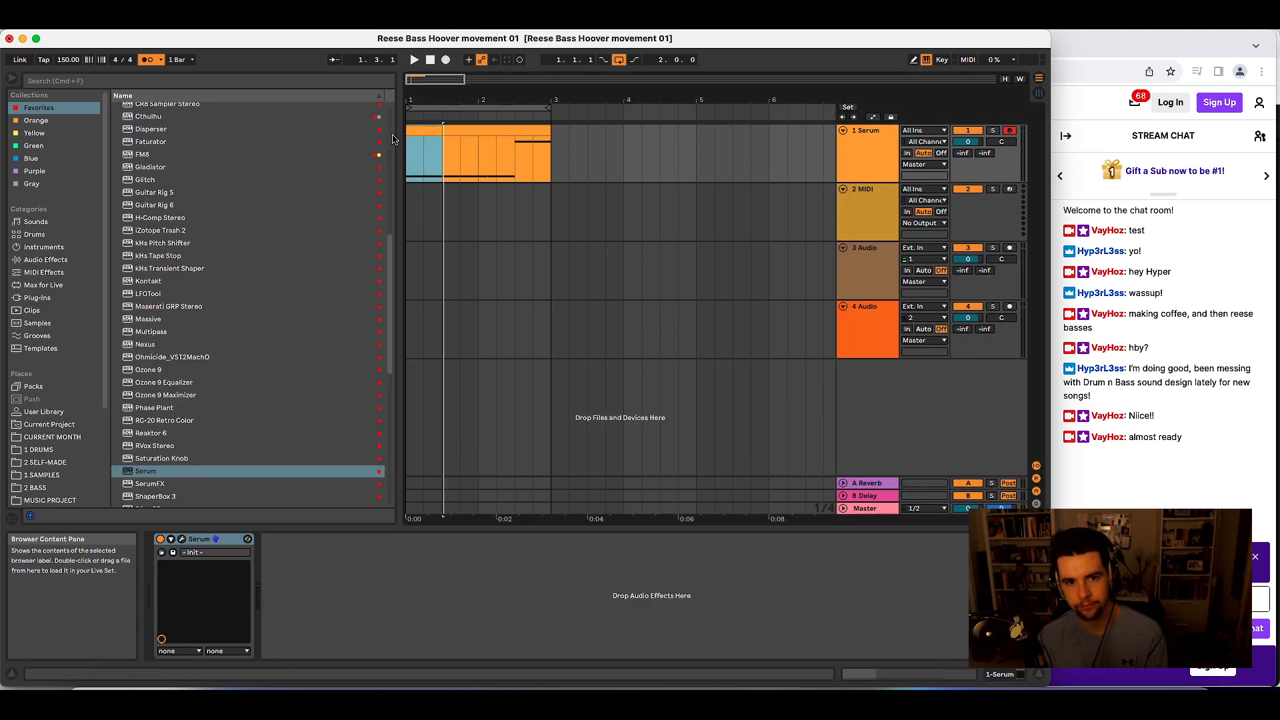
click(181, 540)
key(space)
drag(774, 388, 795, 403)
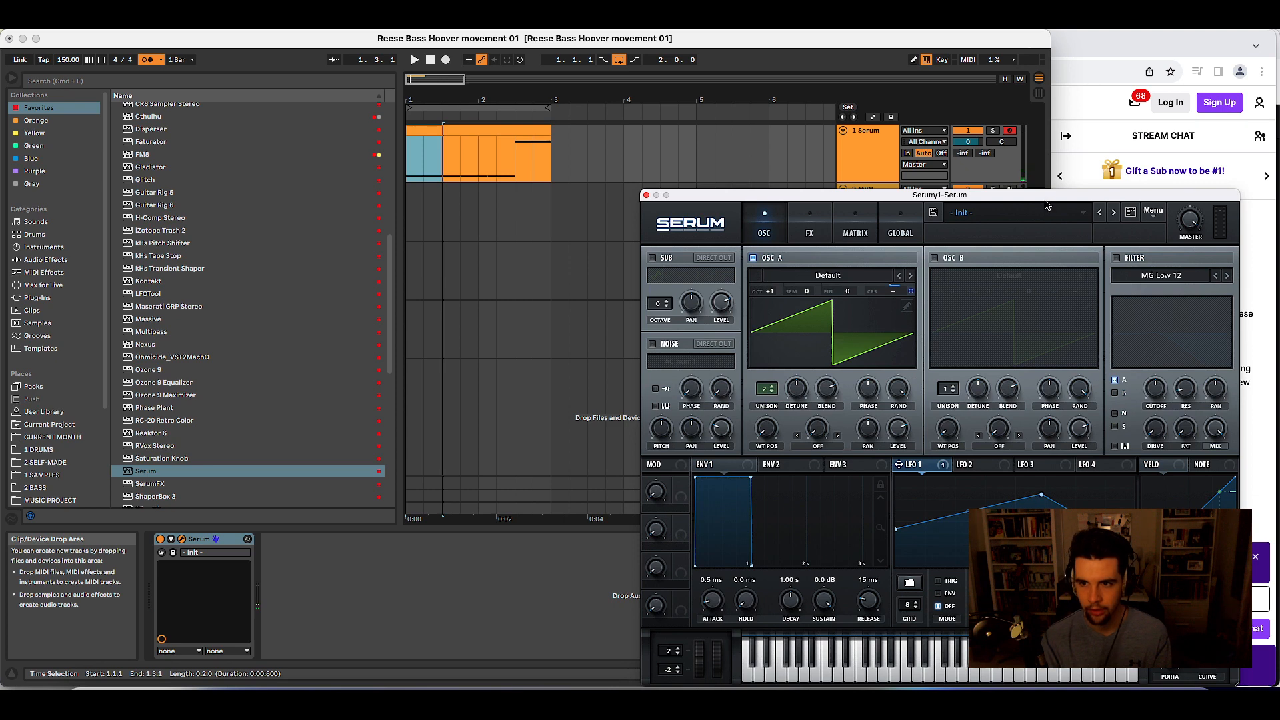
drag(1046, 199, 878, 184)
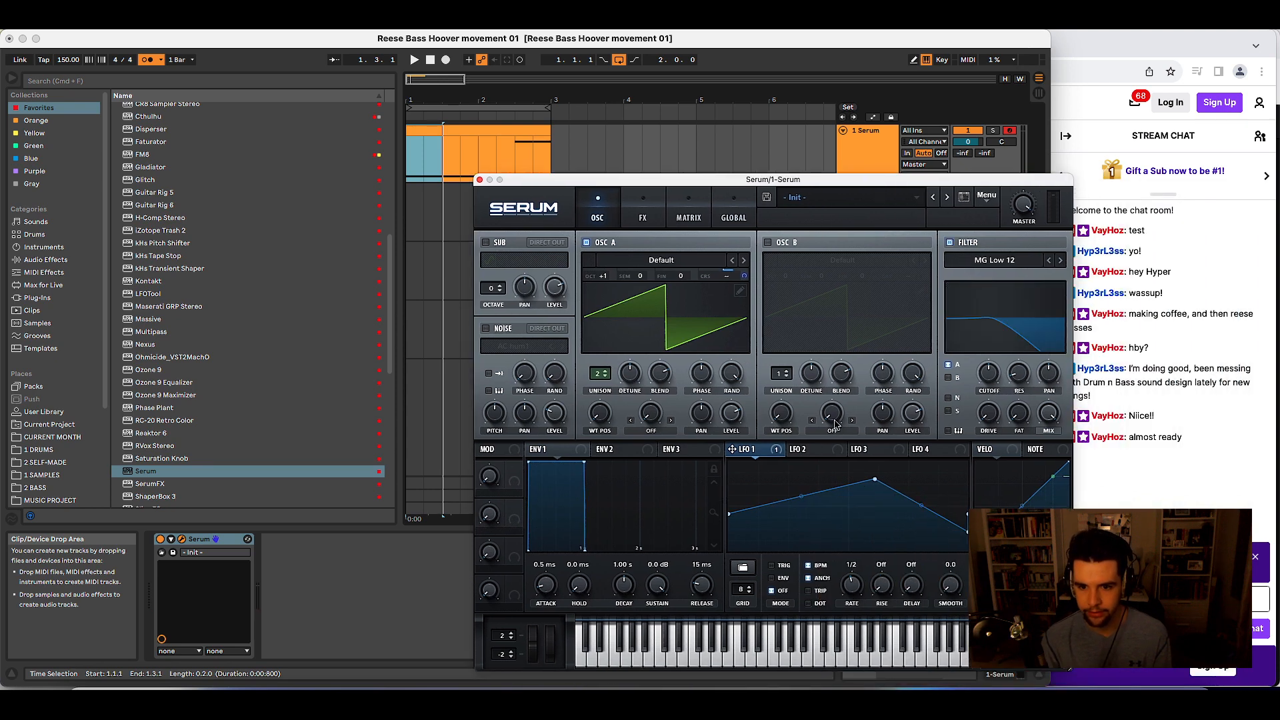
- With the MG Low 12 filter on, modulate its cutoff with LFO 2 at a 1/2 rate and adjust the cutoff during playback
click(803, 449)
key(space)
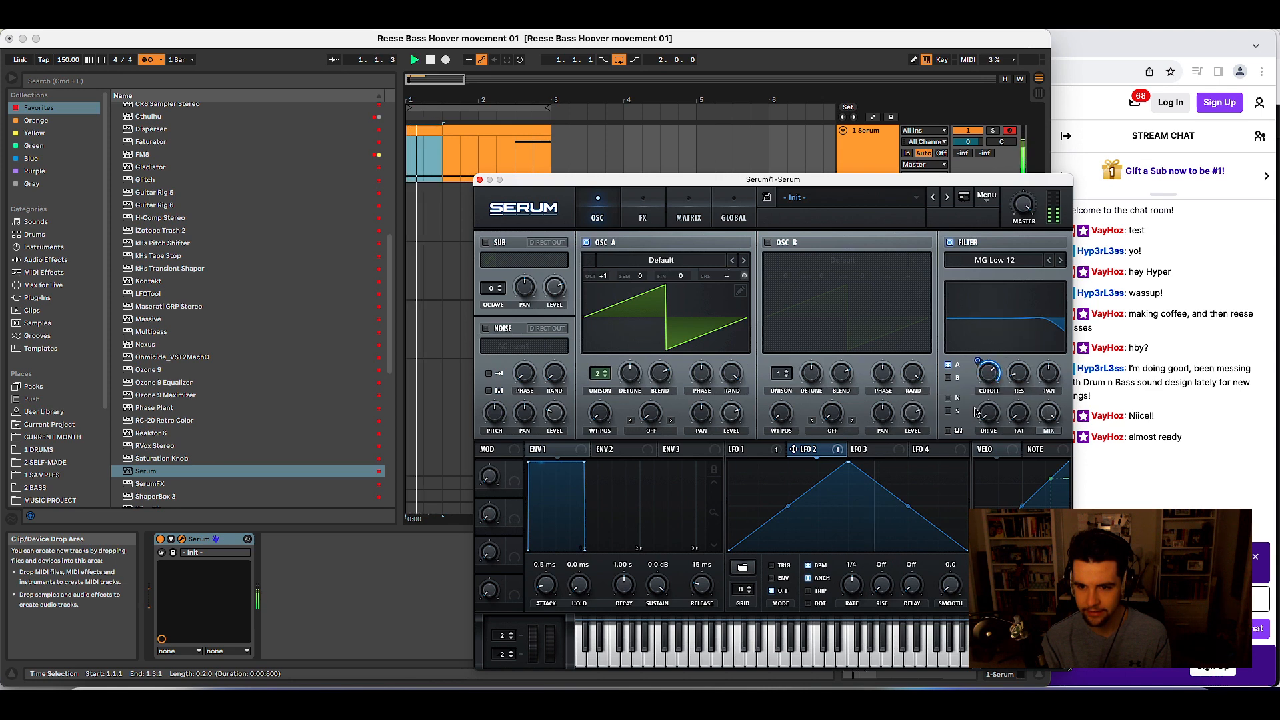
drag(996, 379, 999, 365)
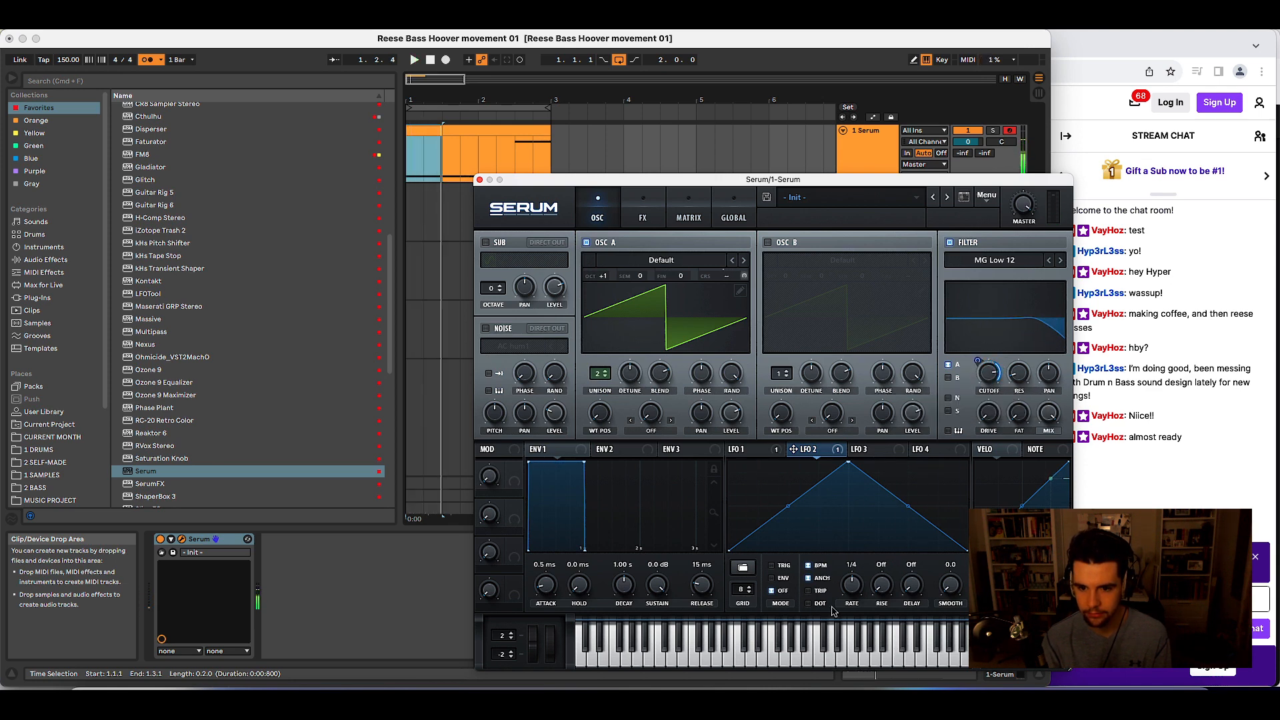
key(space)
drag(850, 586, 851, 594)
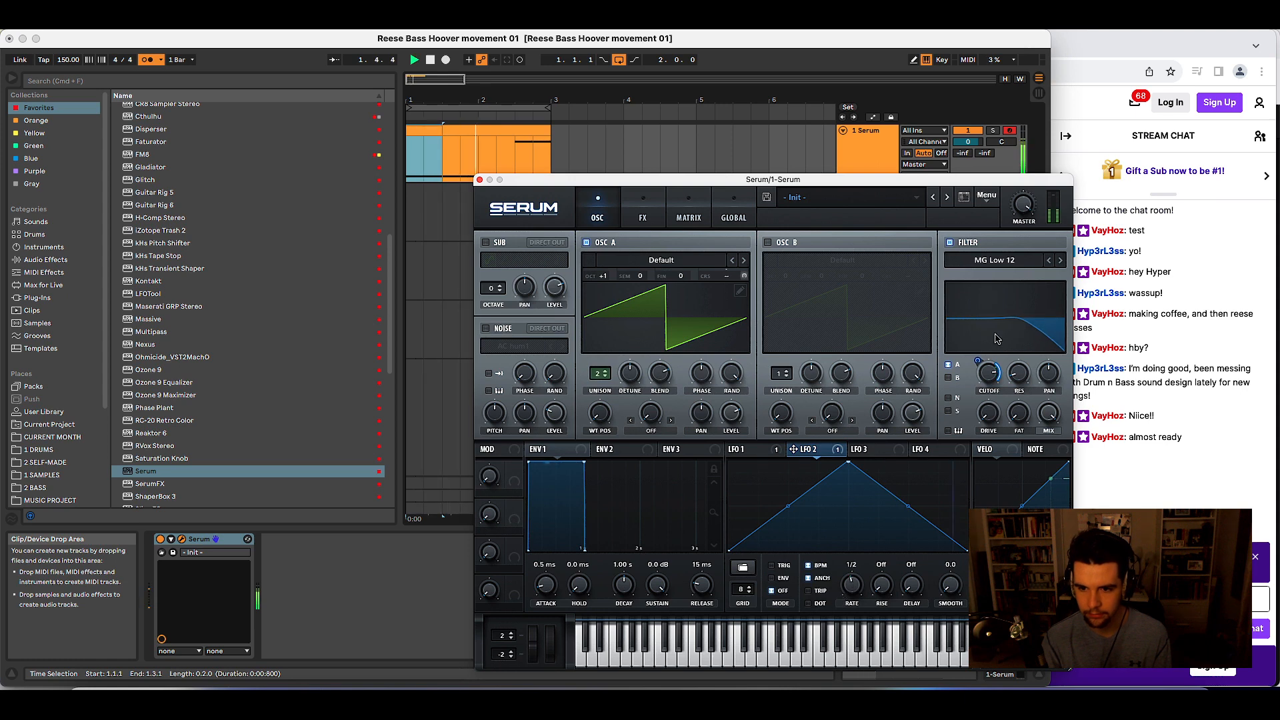
mouse_move(953, 390)
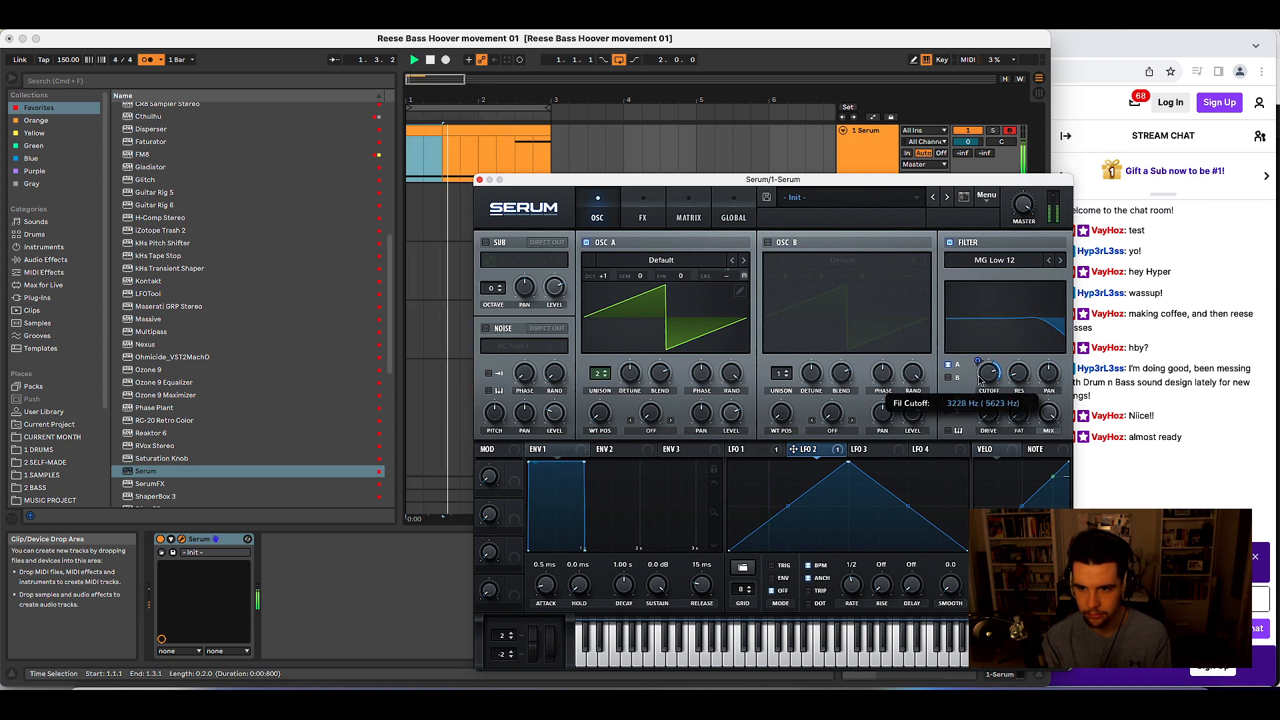
- Try Serum's Hyper/Dimension effect with the Hyper mix lowered to about 32%, and switch the effect off again
click(642, 212)
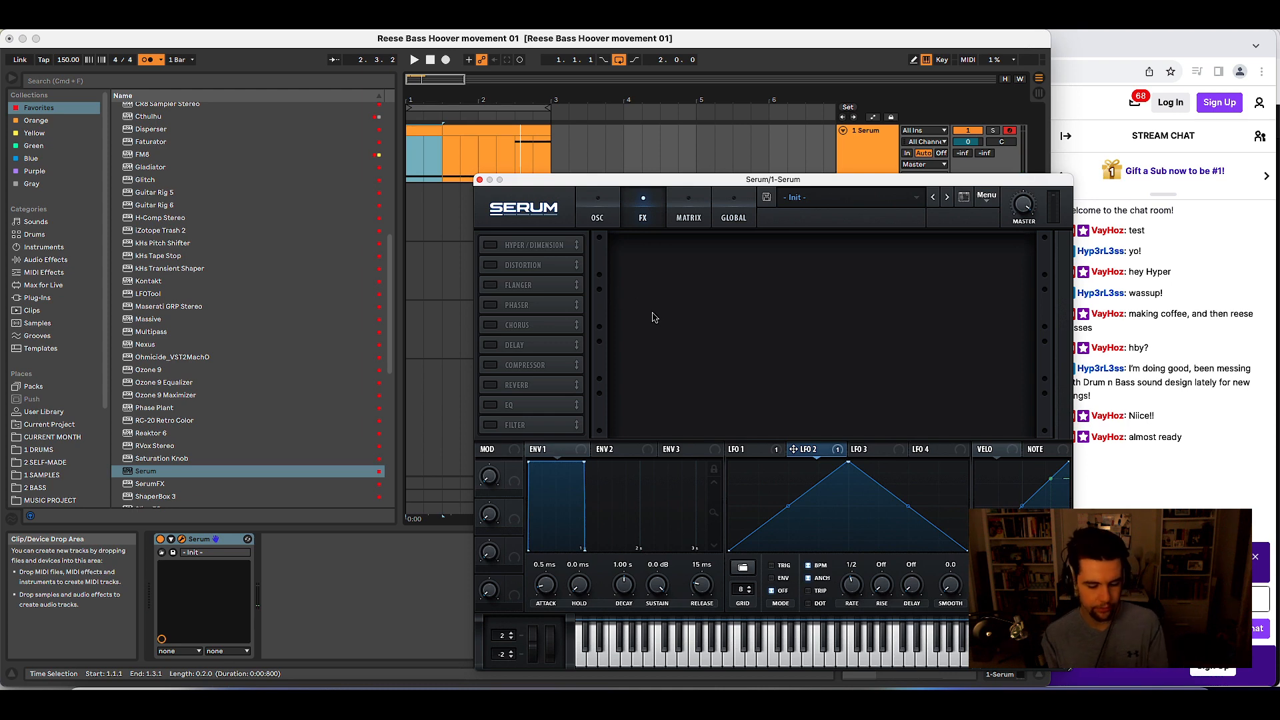
click(490, 244)
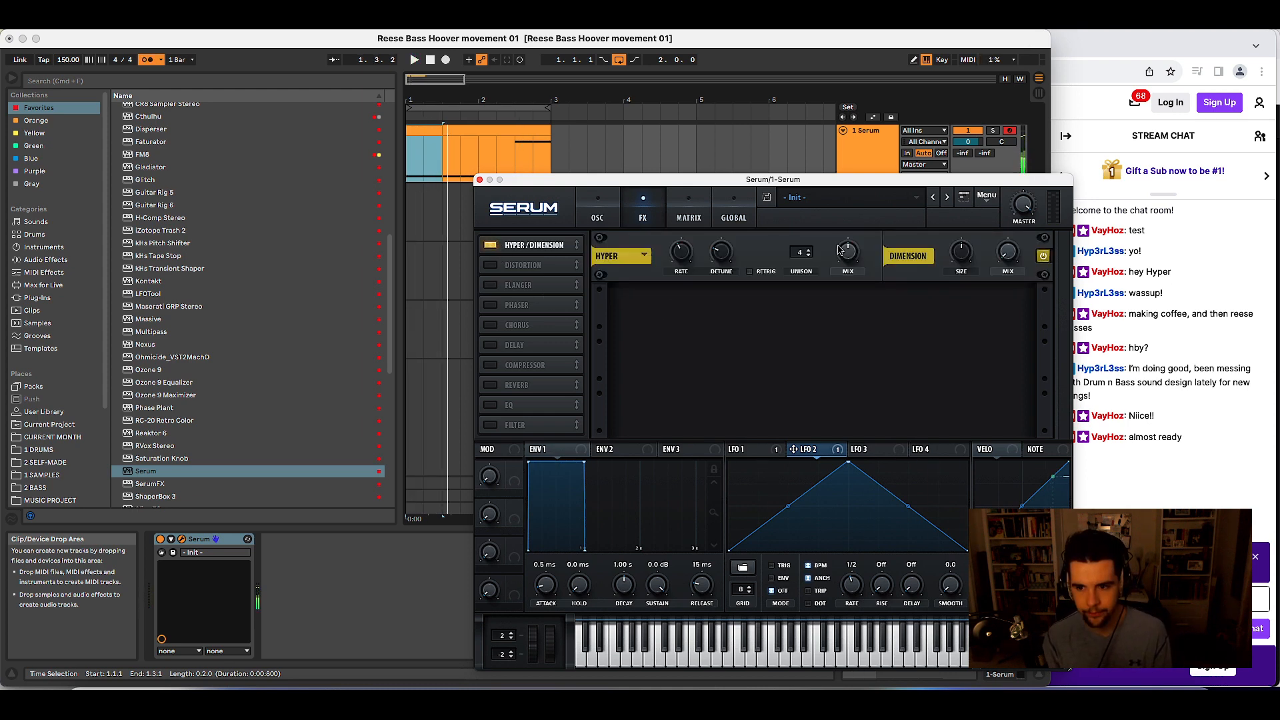
drag(846, 252, 845, 276)
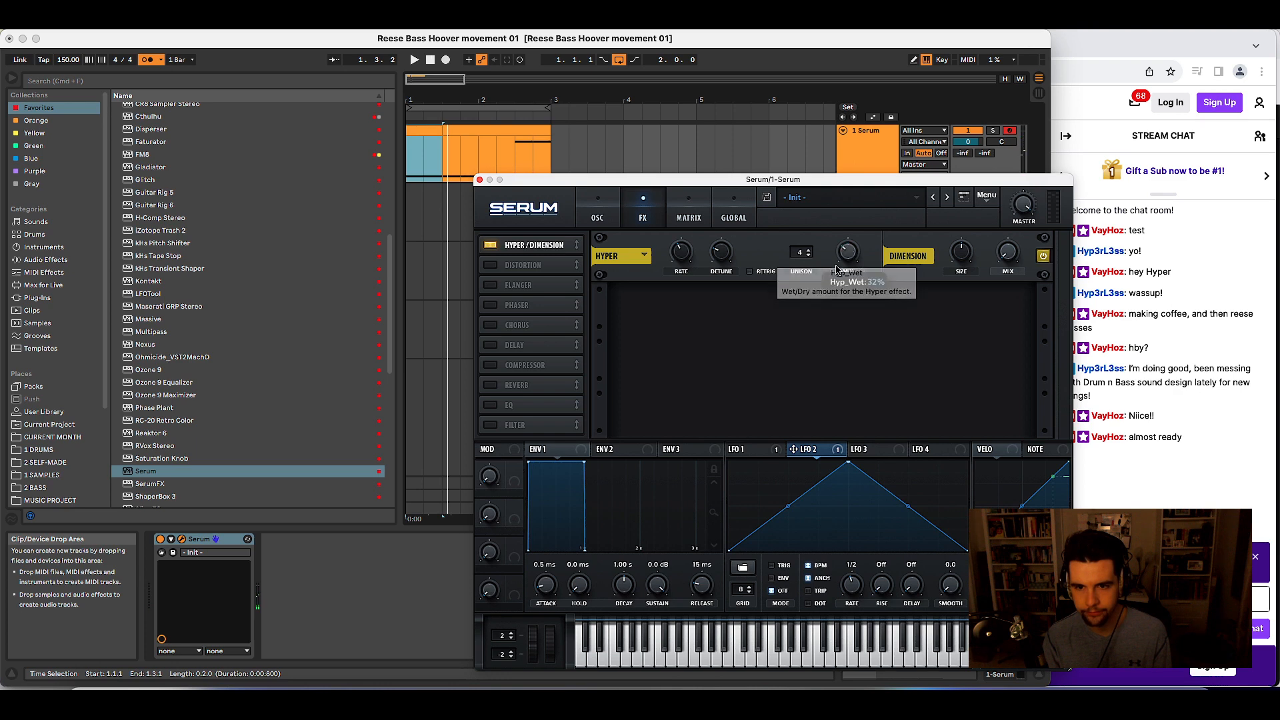
click(490, 245)
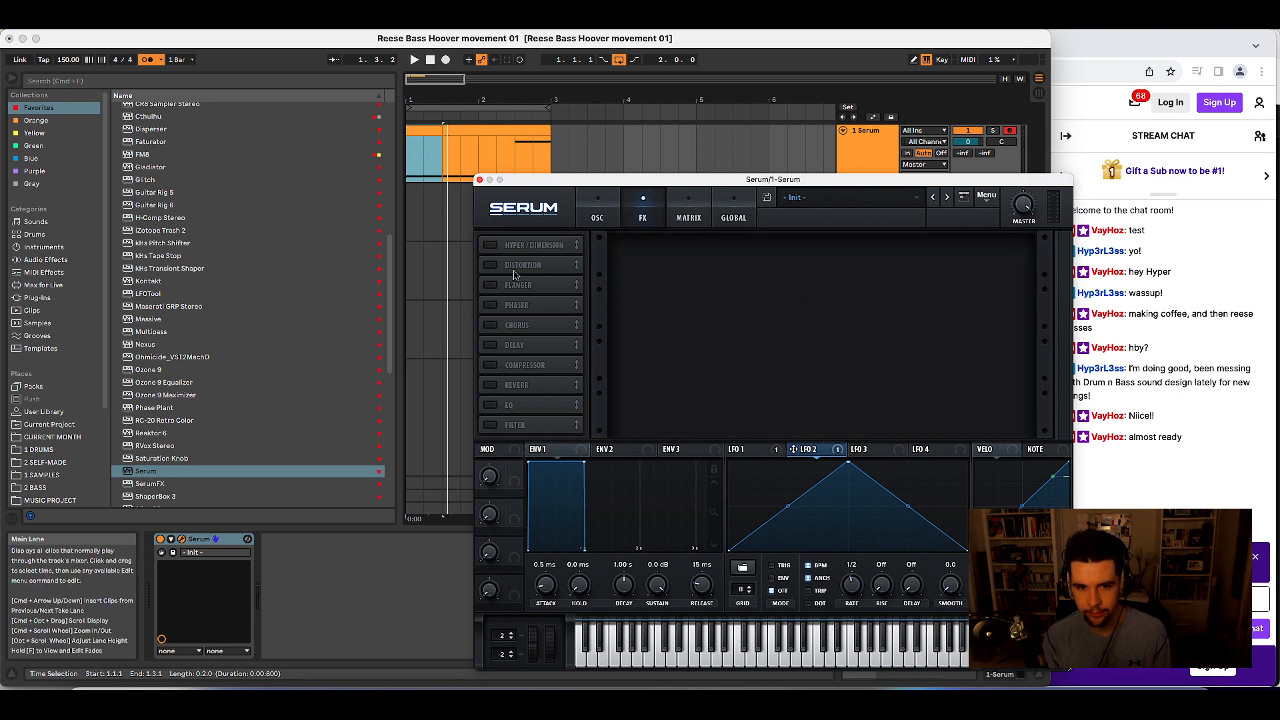
- Enable the Distortion effect in Tube mode and raise its drive to about 67% while playing the loop
click(490, 265)
drag(914, 249, 952, 207)
key(space)
key(space)
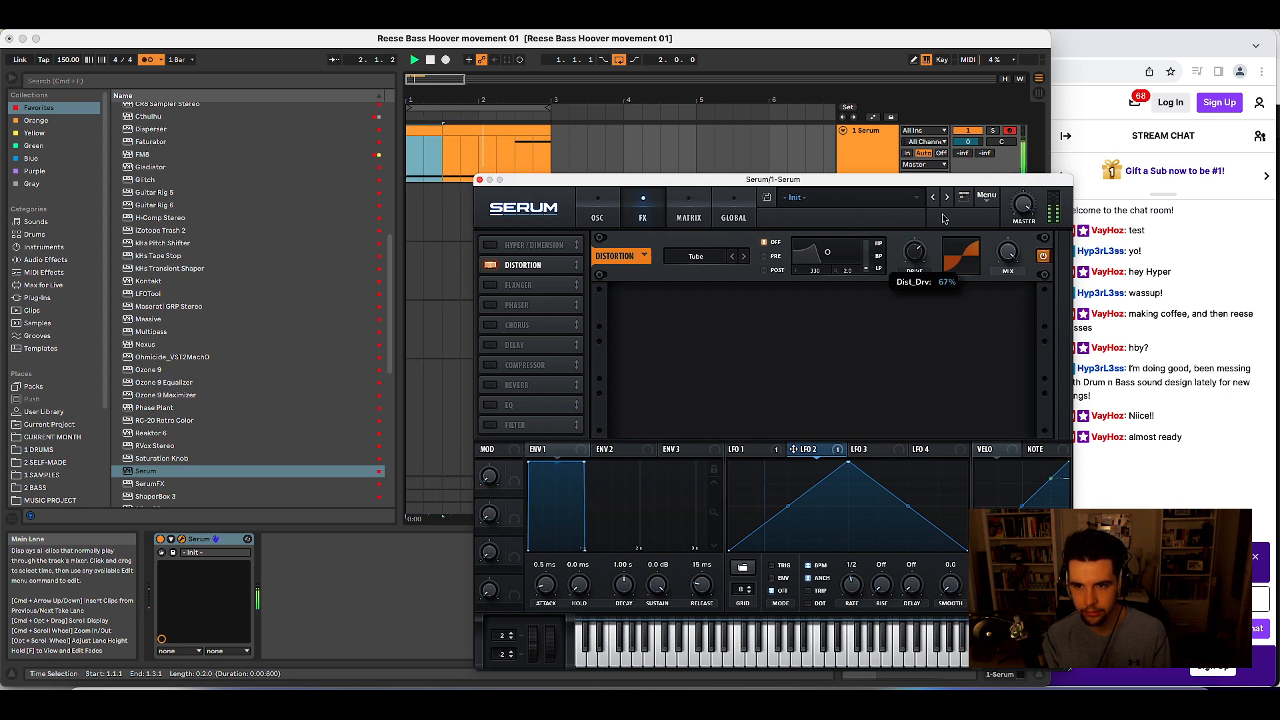
- Compare the Tape Sat. distortion type with the drive raised to about 96%, and return the type to Tube
click(711, 256)
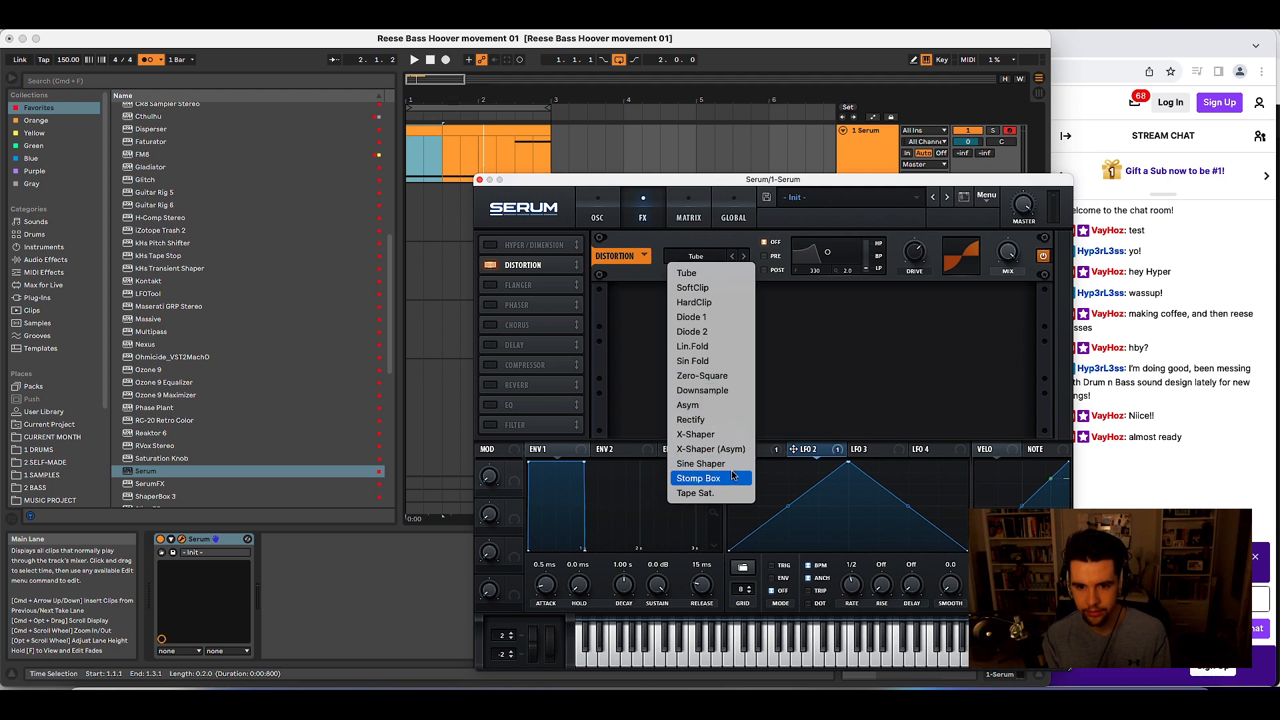
click(731, 493)
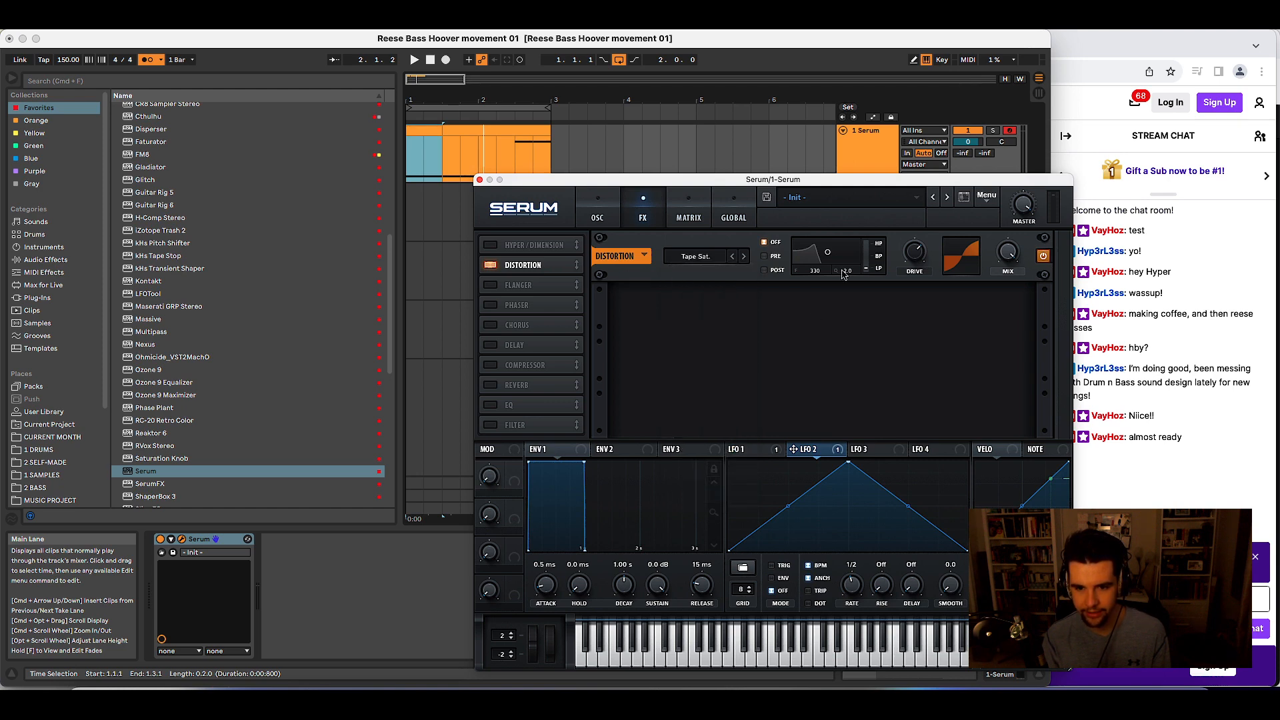
key(space)
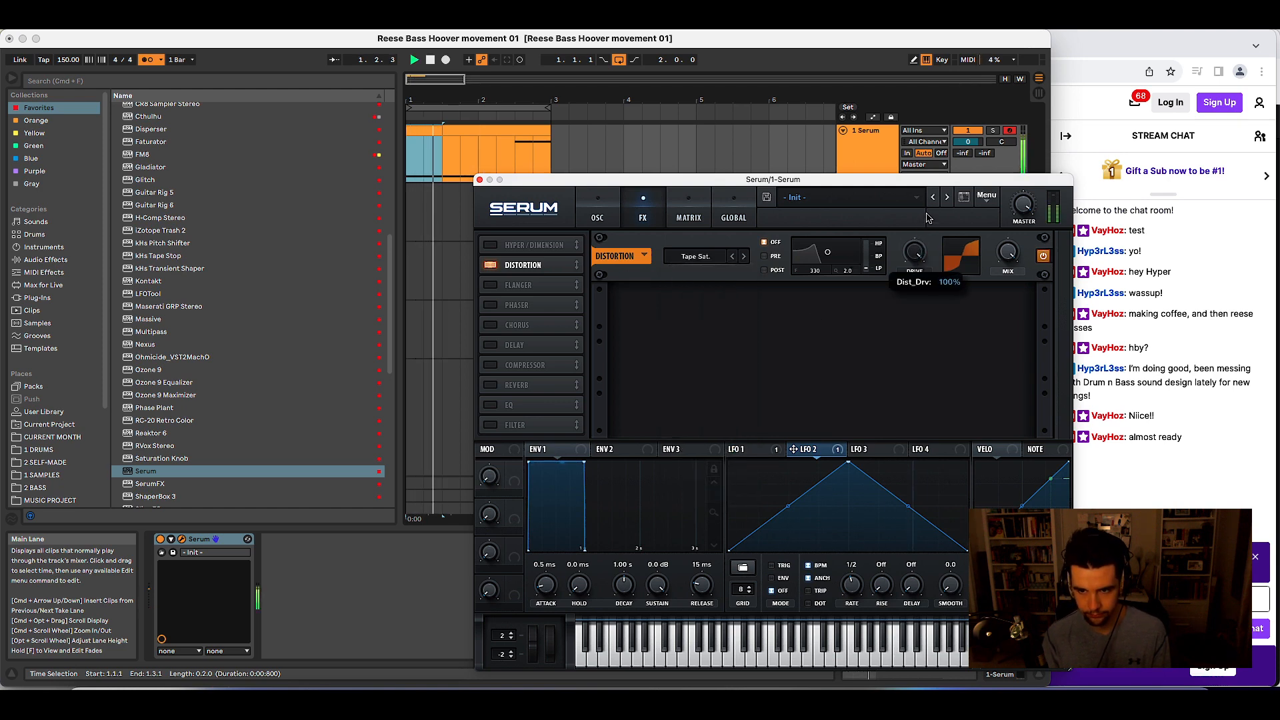
drag(920, 242, 905, 260)
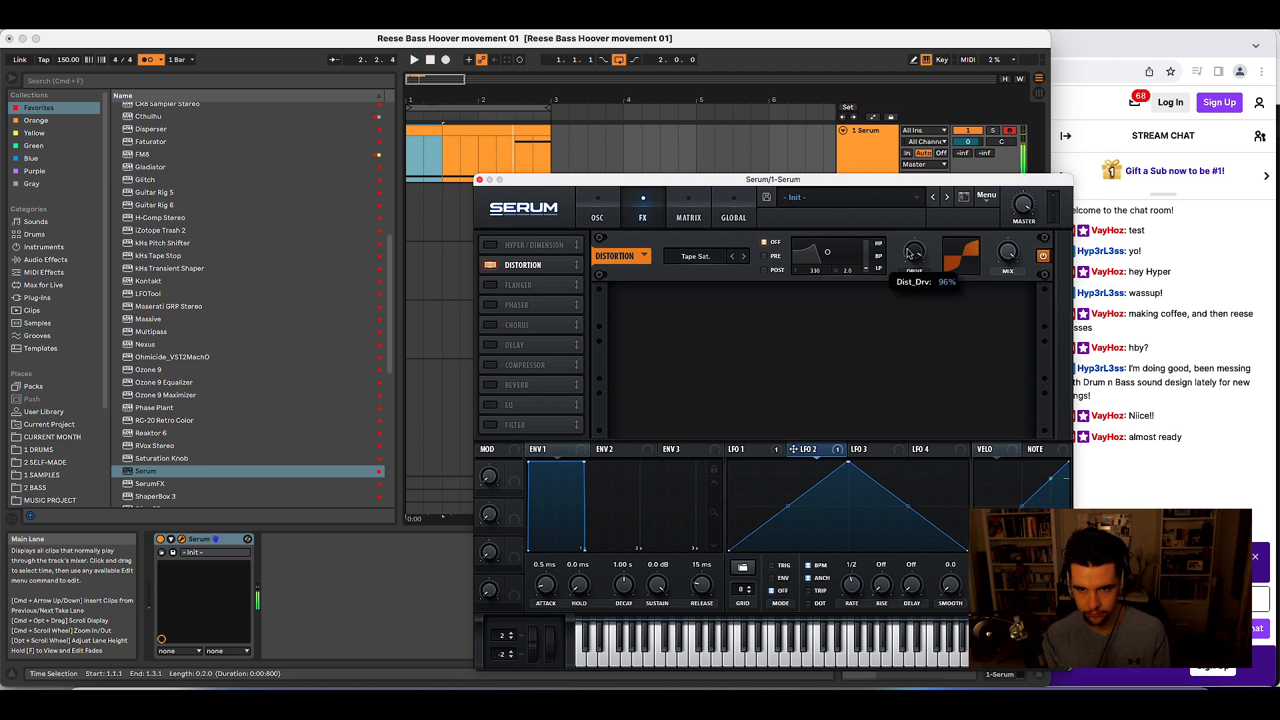
click(705, 259)
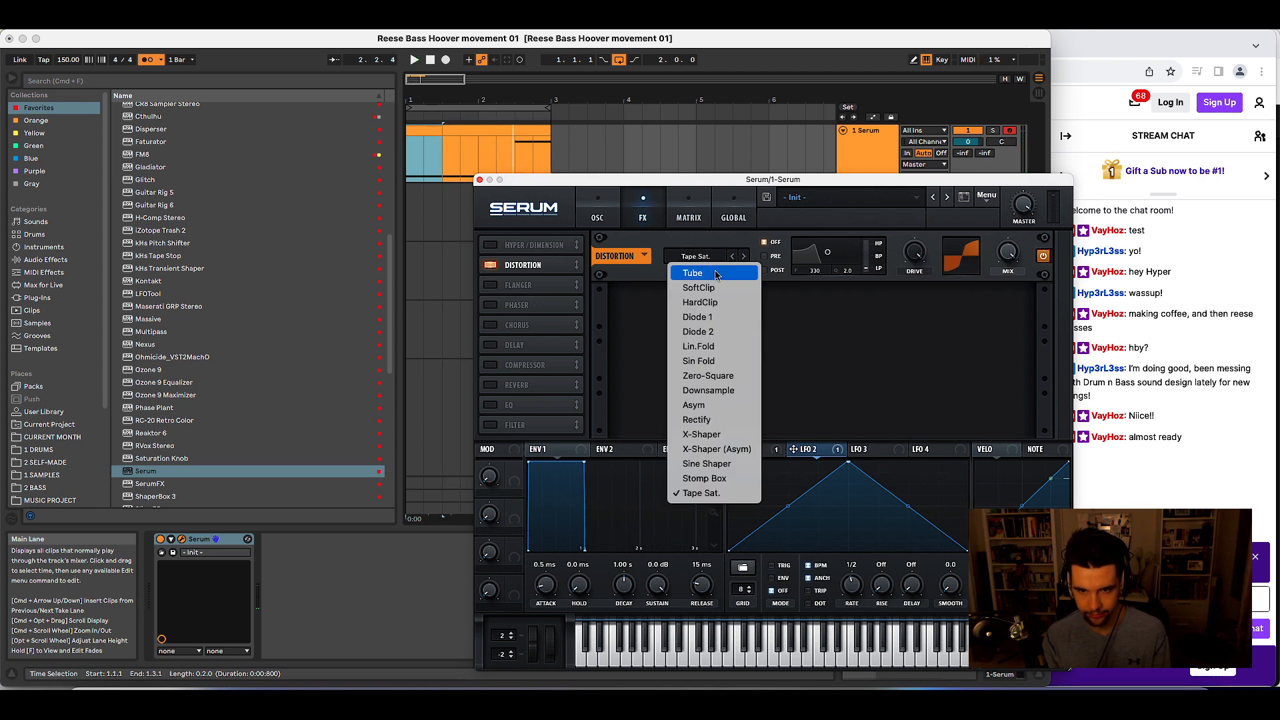
click(717, 274)
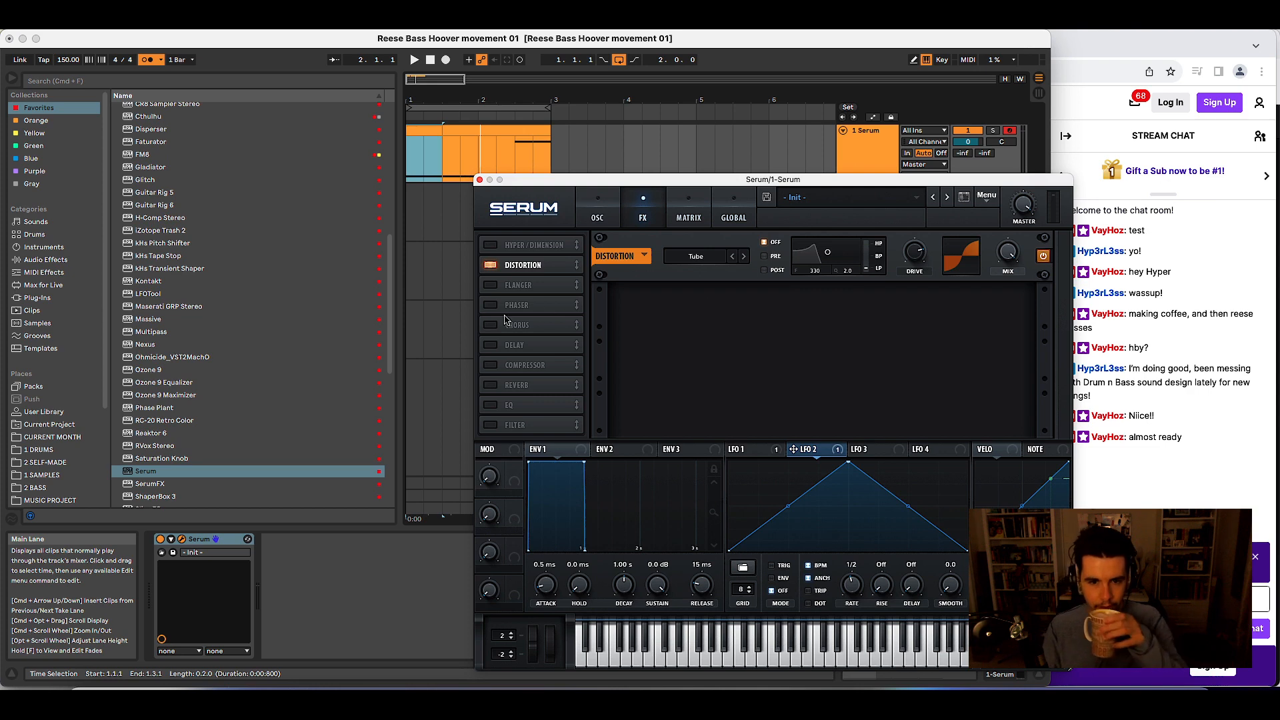
- Enable the EQ with its low band as a low cut, and modulate the lowered cut frequency with LFO 2
click(491, 404)
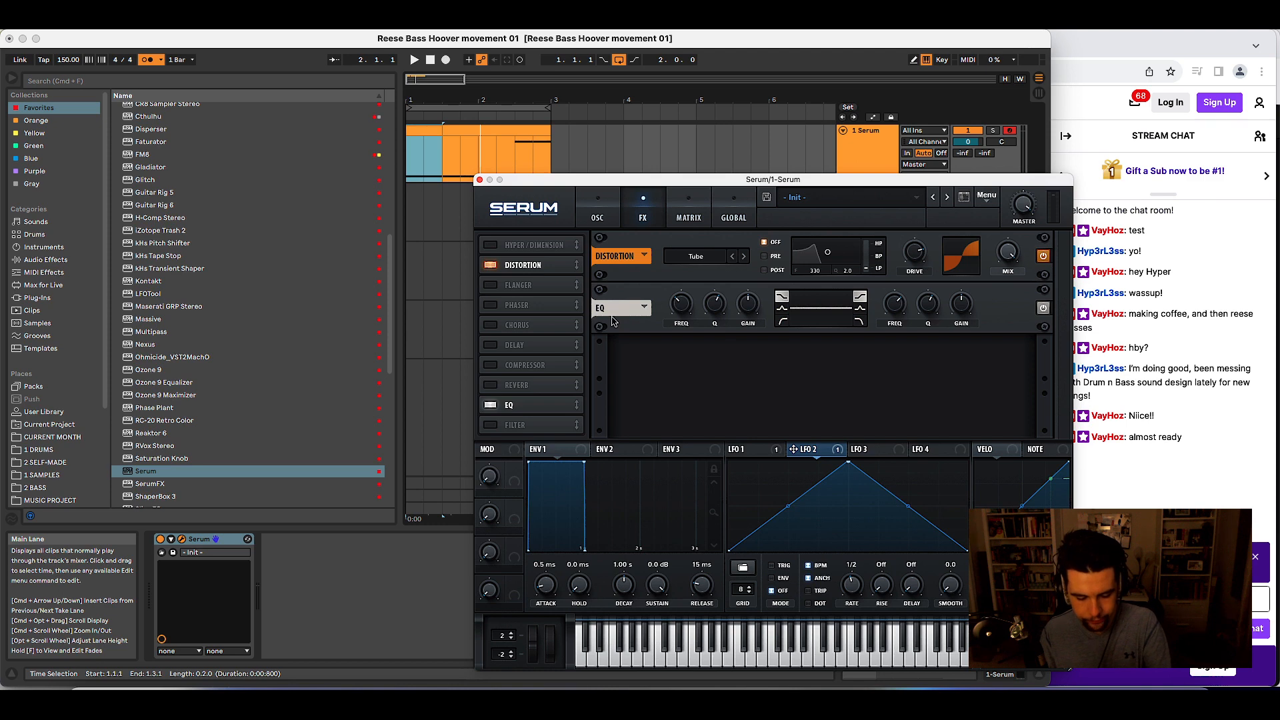
click(782, 321)
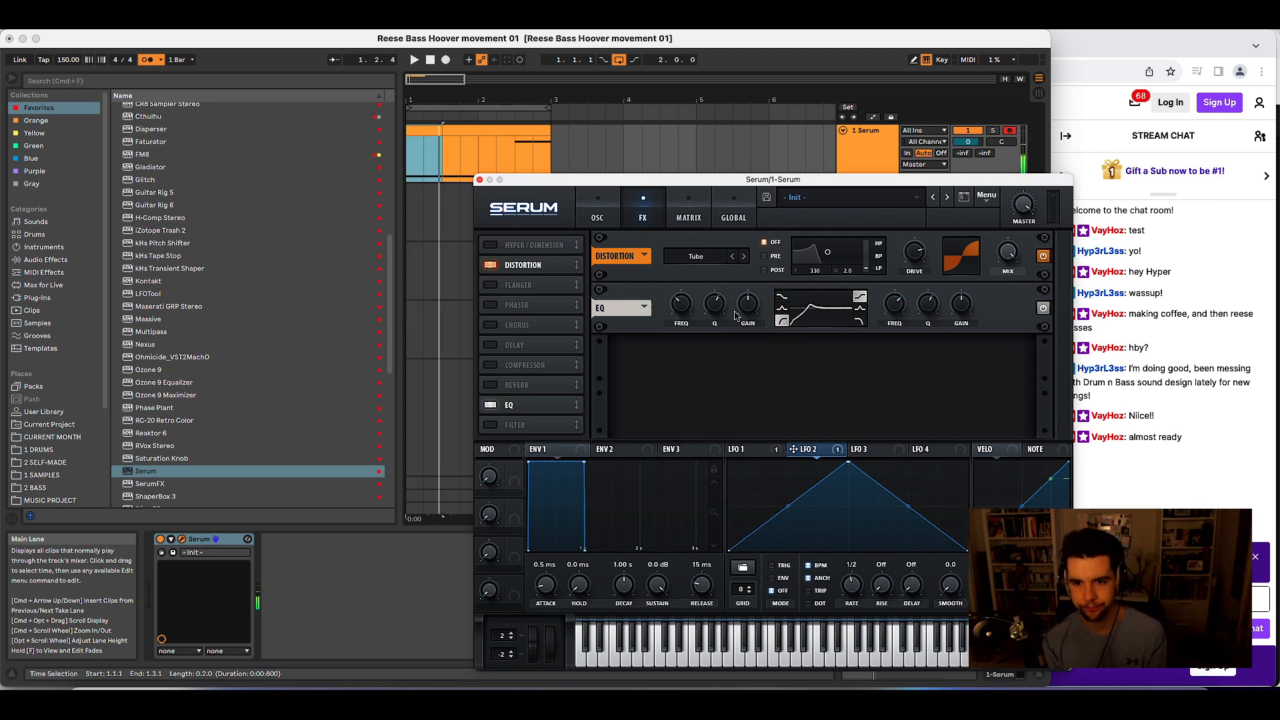
drag(681, 304, 672, 310)
drag(794, 448, 672, 304)
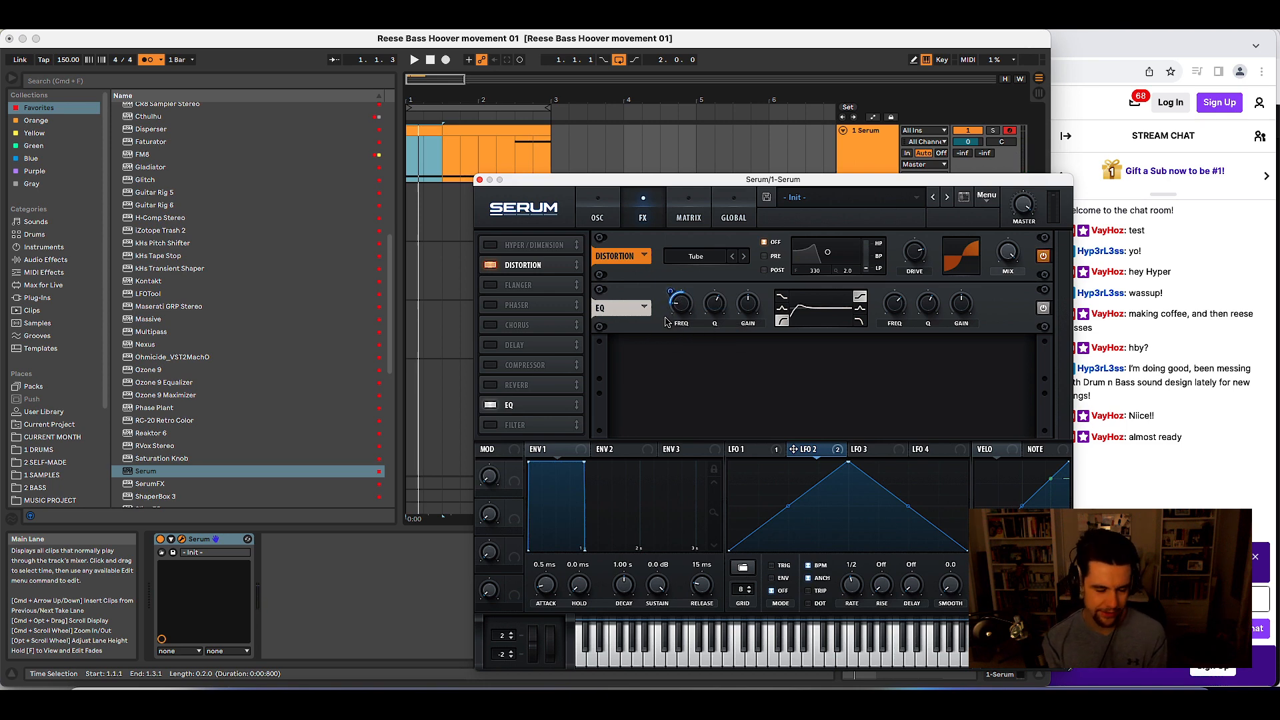
key(space)
key(space)
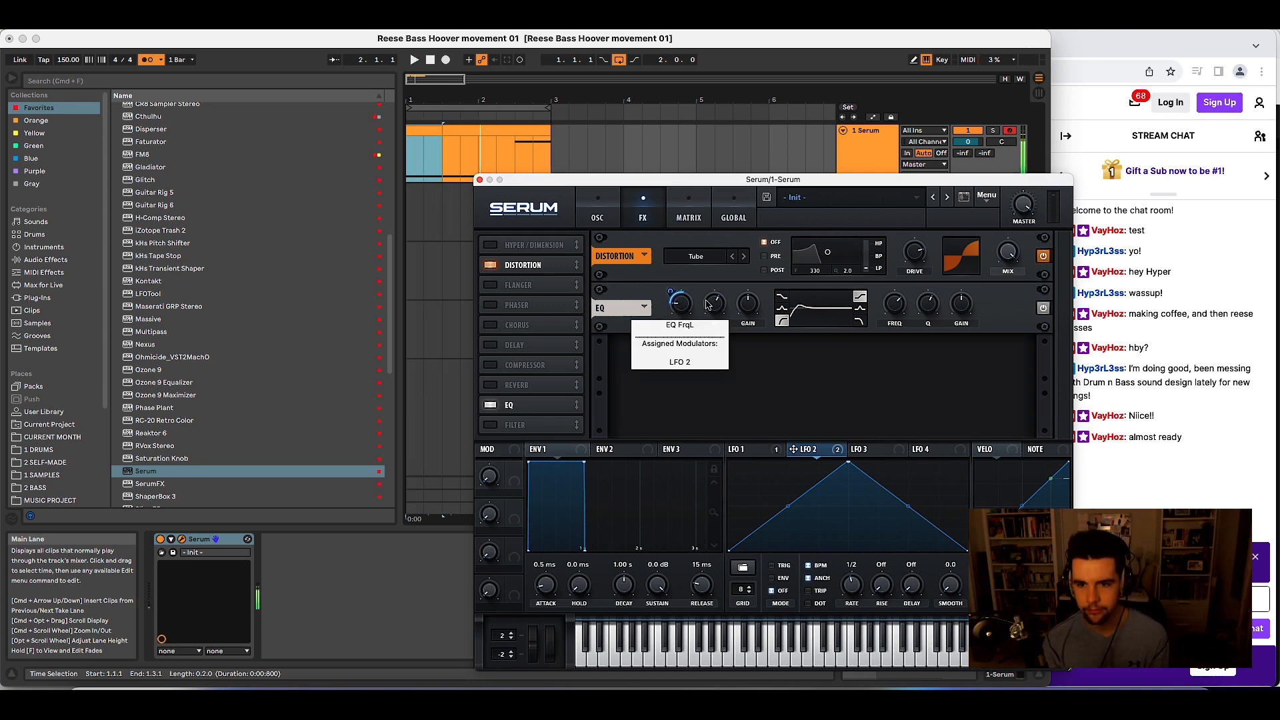
key(space)
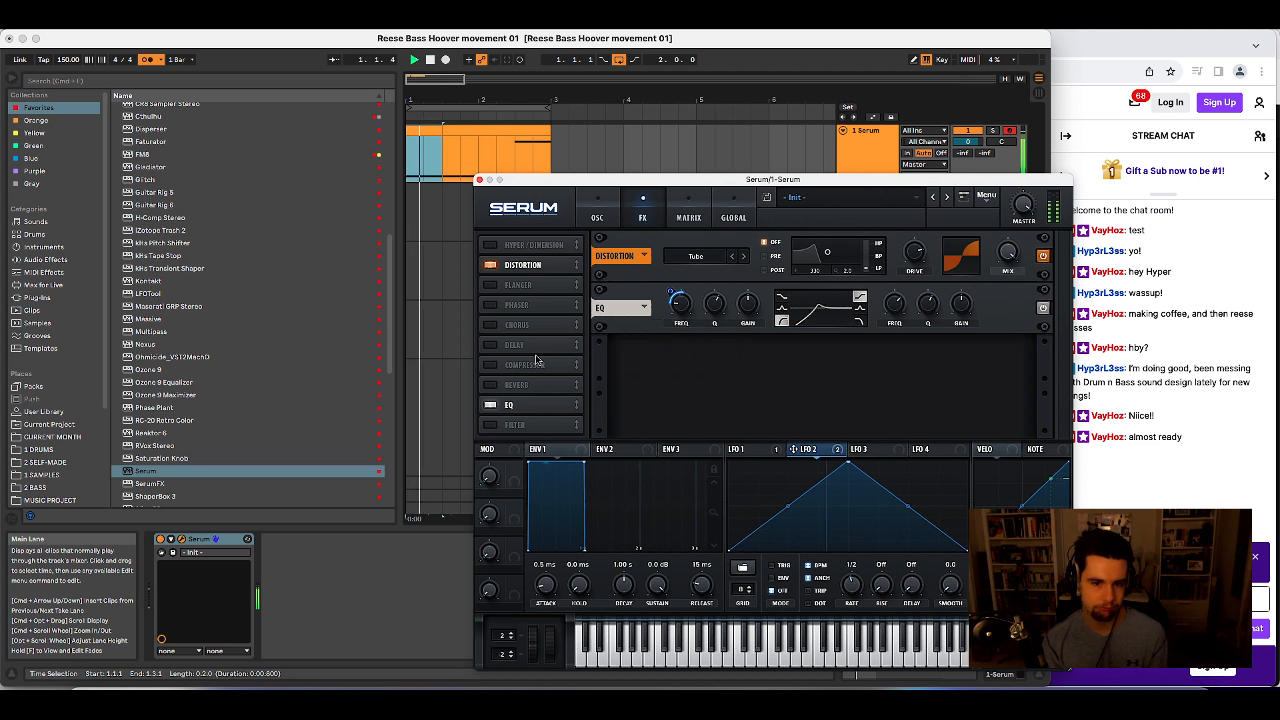
- Enable the sub oscillator with a sine wave, route it to Direct Out, and audition the bass
click(613, 220)
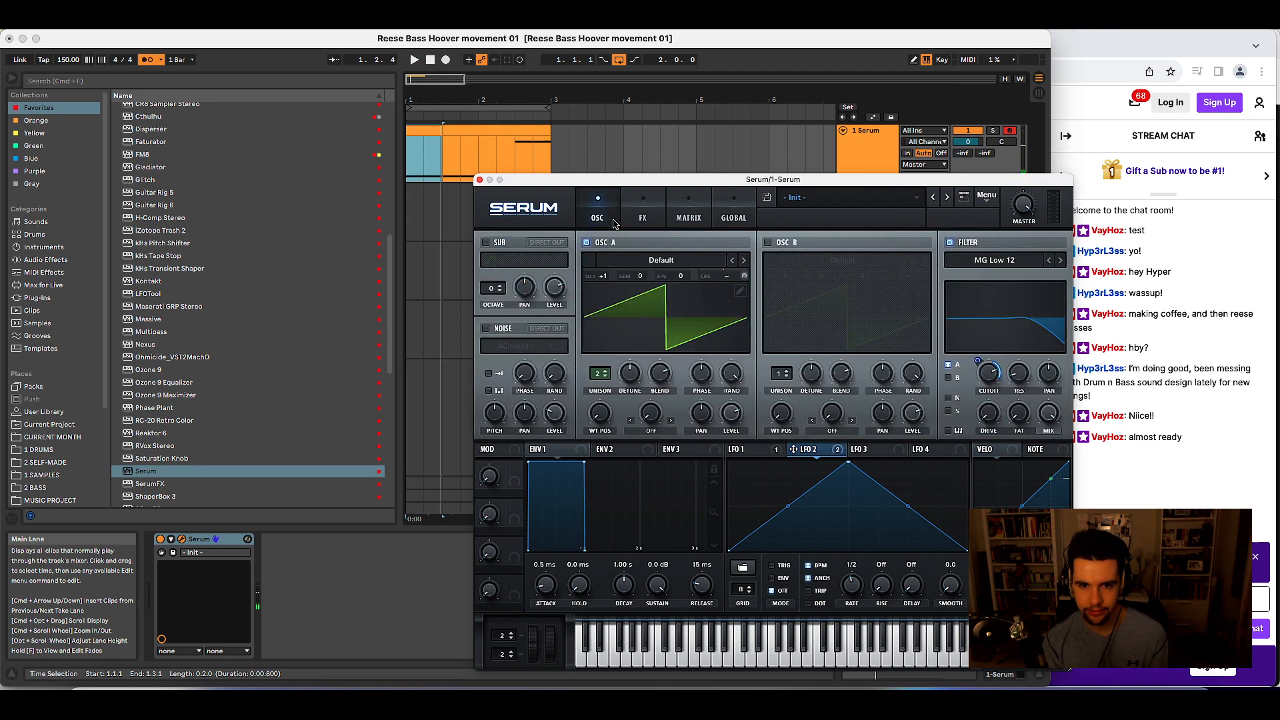
click(493, 243)
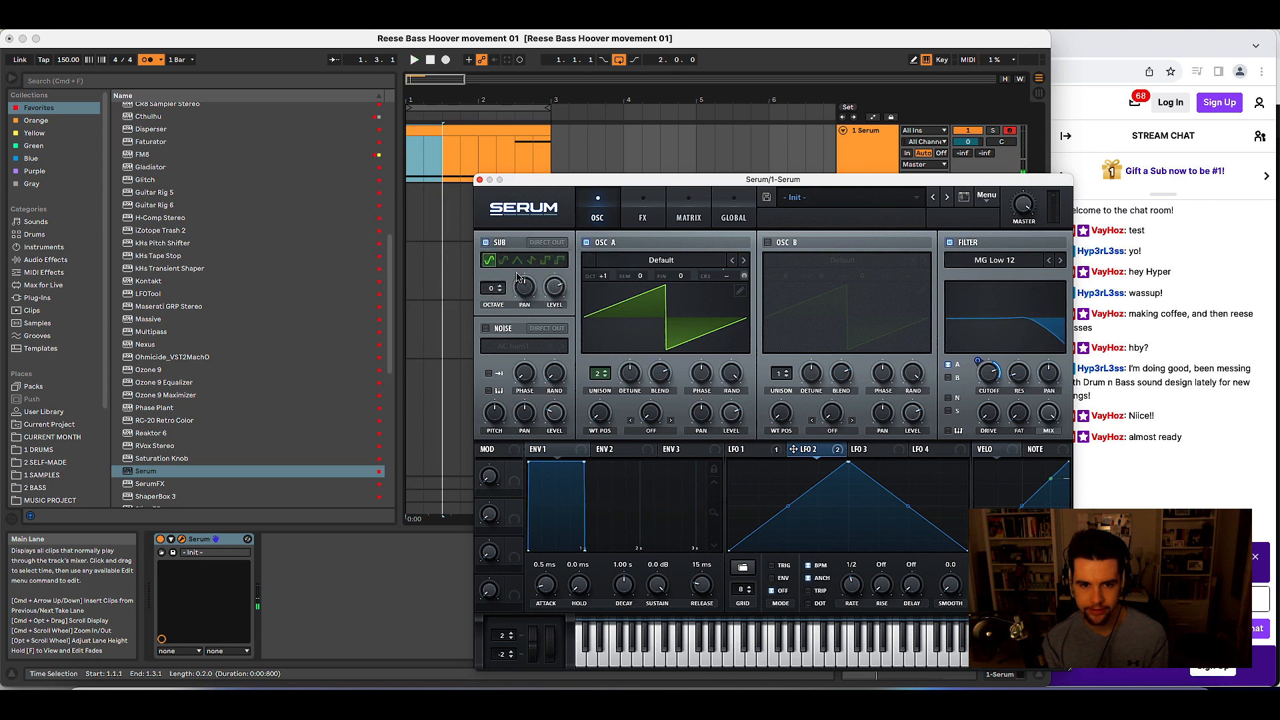
key(space)
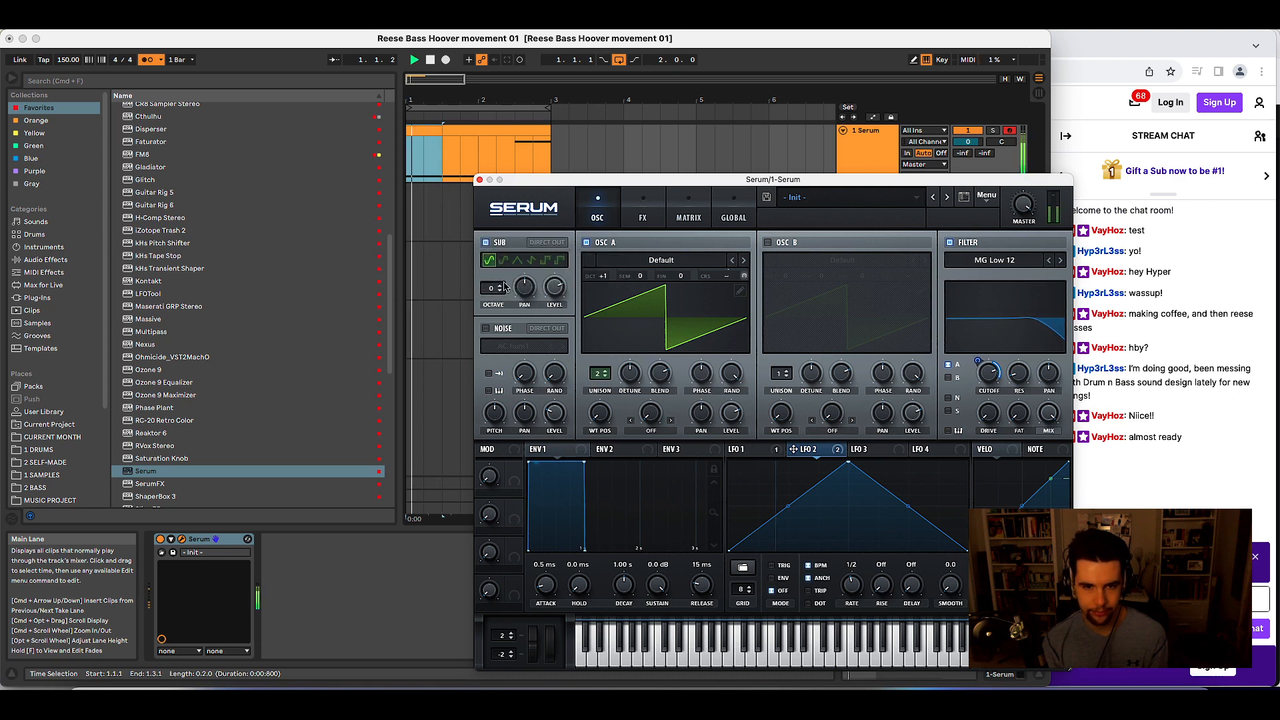
click(547, 242)
click(705, 214)
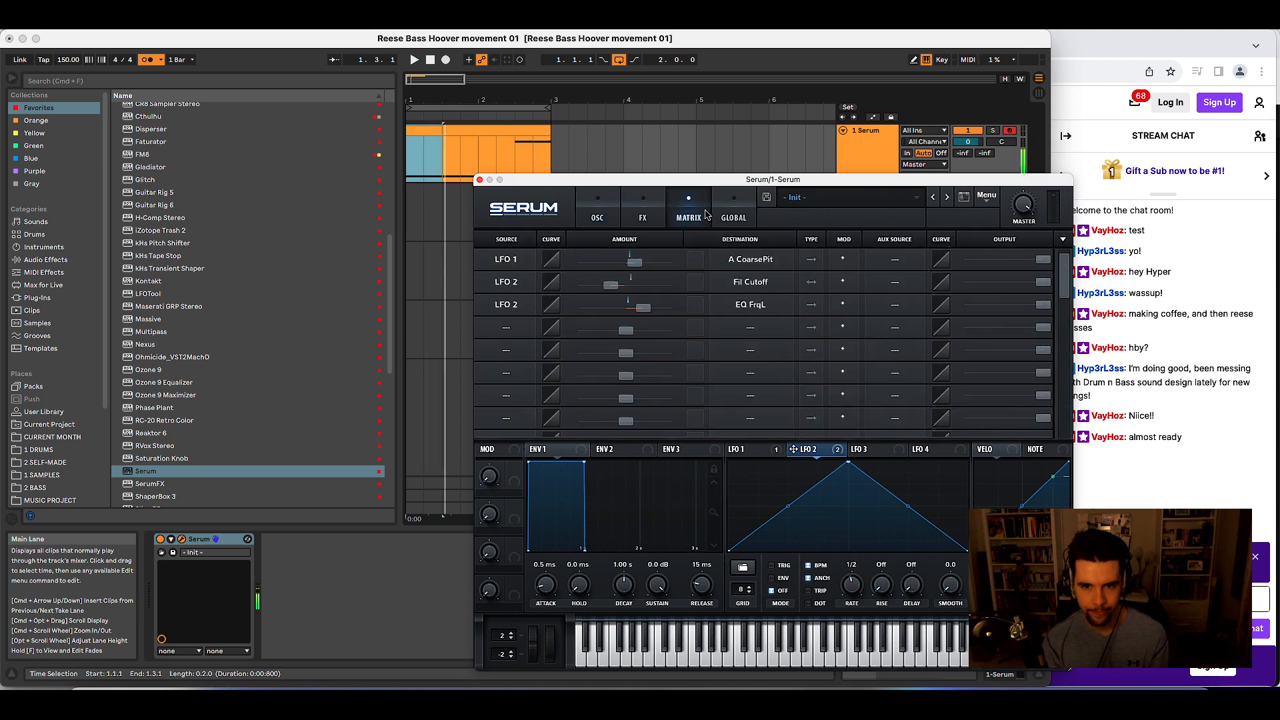
click(618, 221)
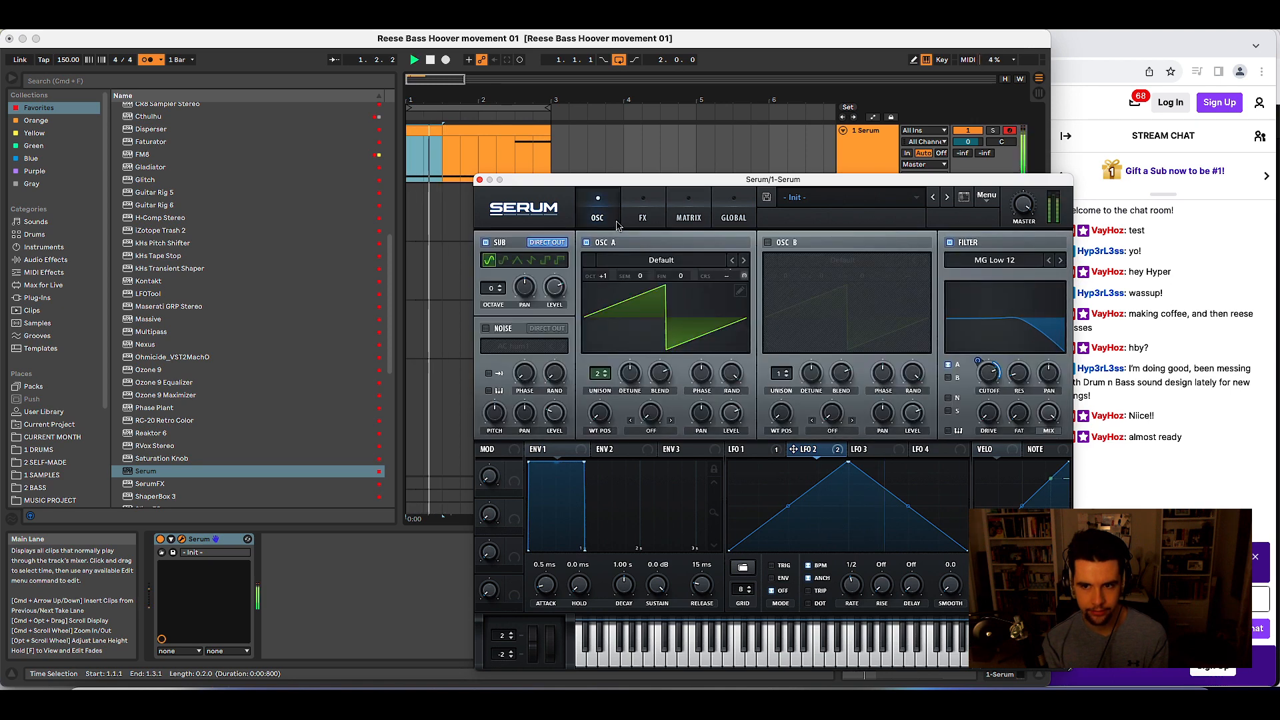
key(space)
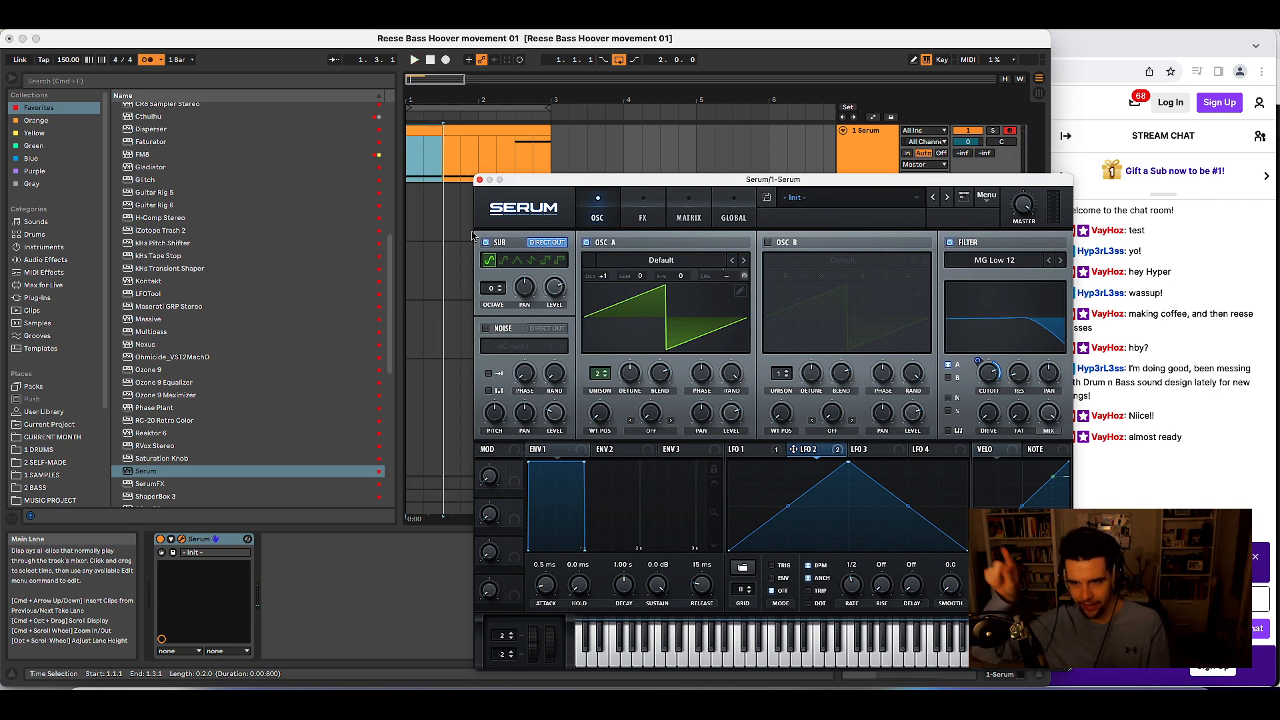
key(space)
key(space)
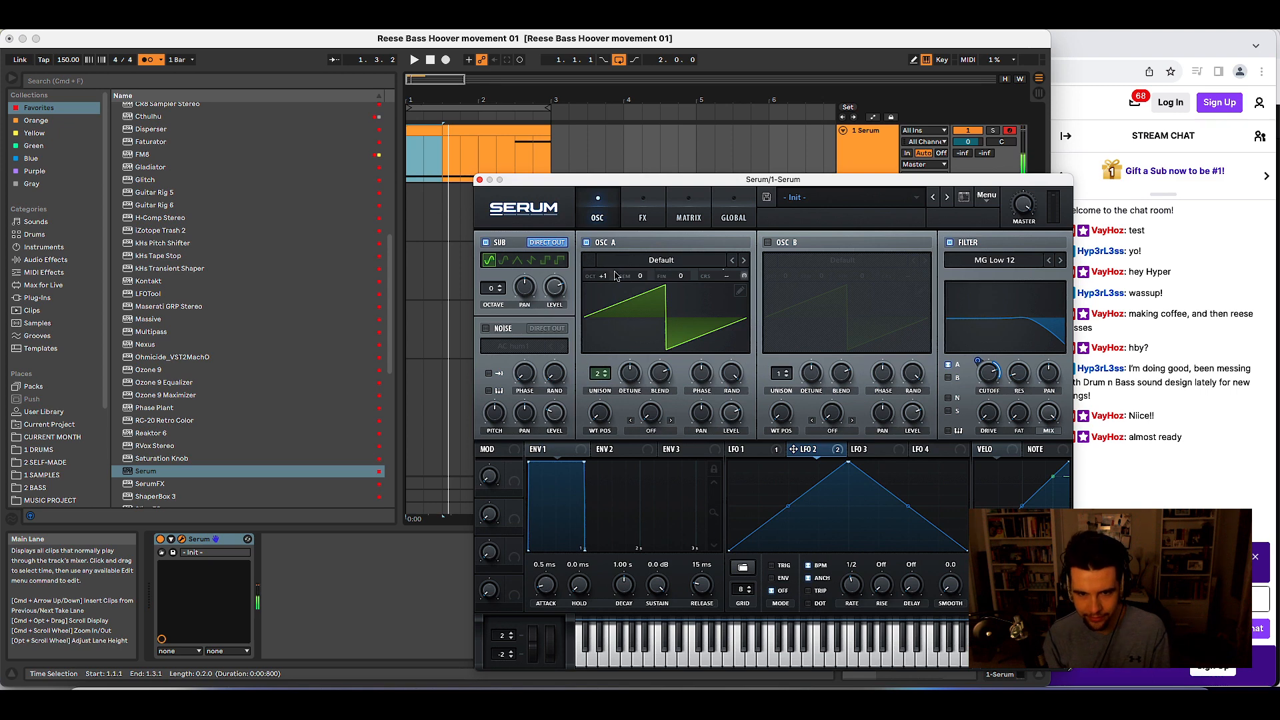
- Try oscillator A's semitone tuning at +7 during playback and settle on +5 semitones
mouse_move(629, 275)
mouse_down()
mouse_move(659, 237)
mouse_move(638, 282)
mouse_up()
key(space)
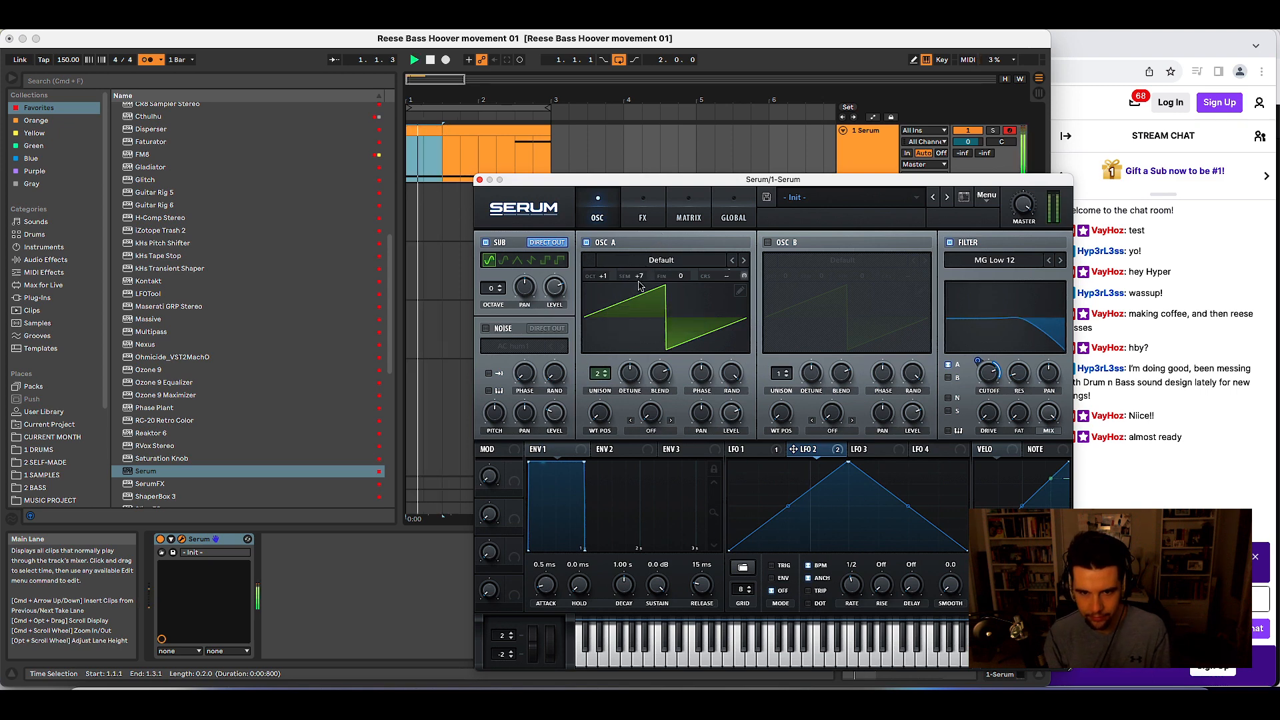
mouse_move(646, 281)
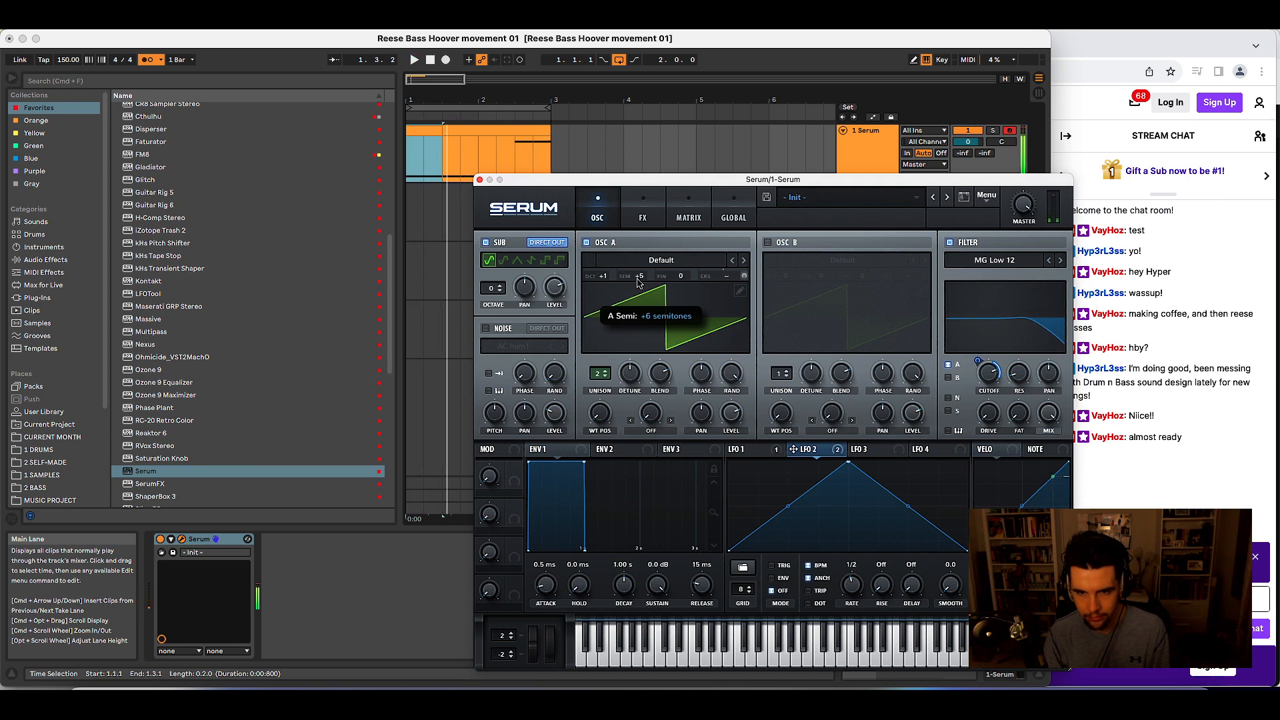
key(space)
- Take the sub oscillator off Direct Out, lower its level to about 44%, and try its octave at -1
click(645, 218)
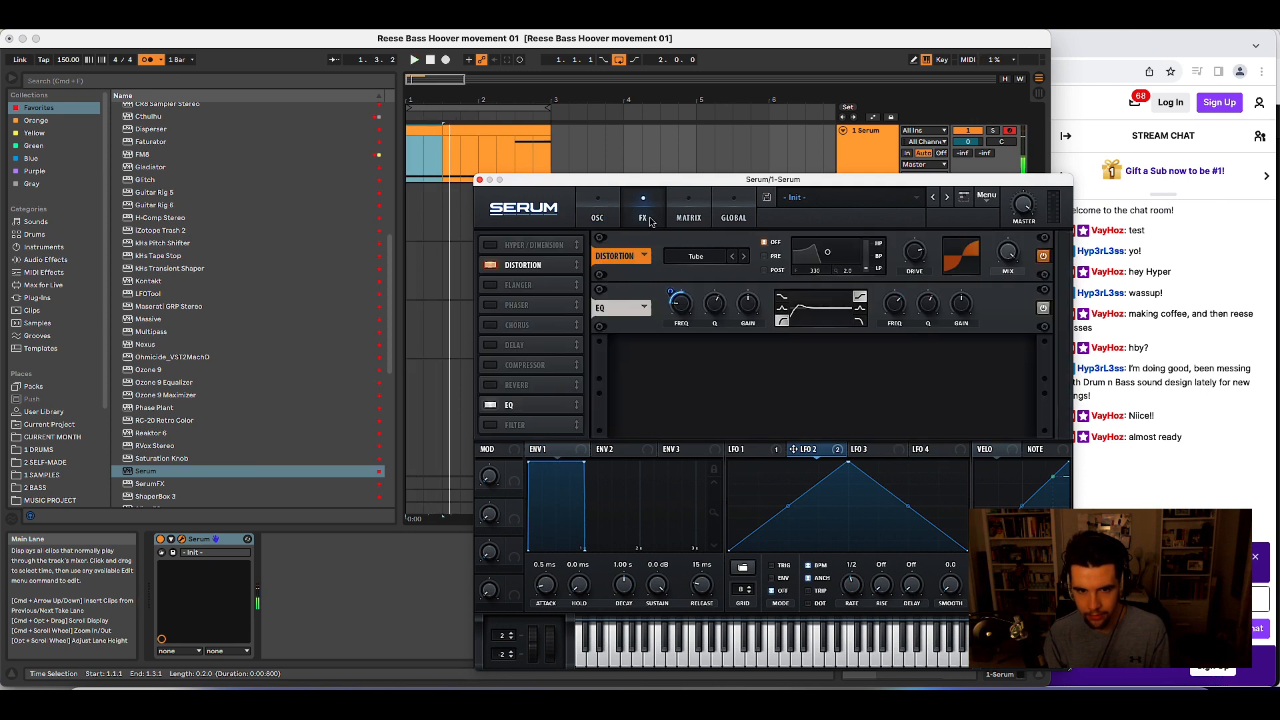
click(598, 219)
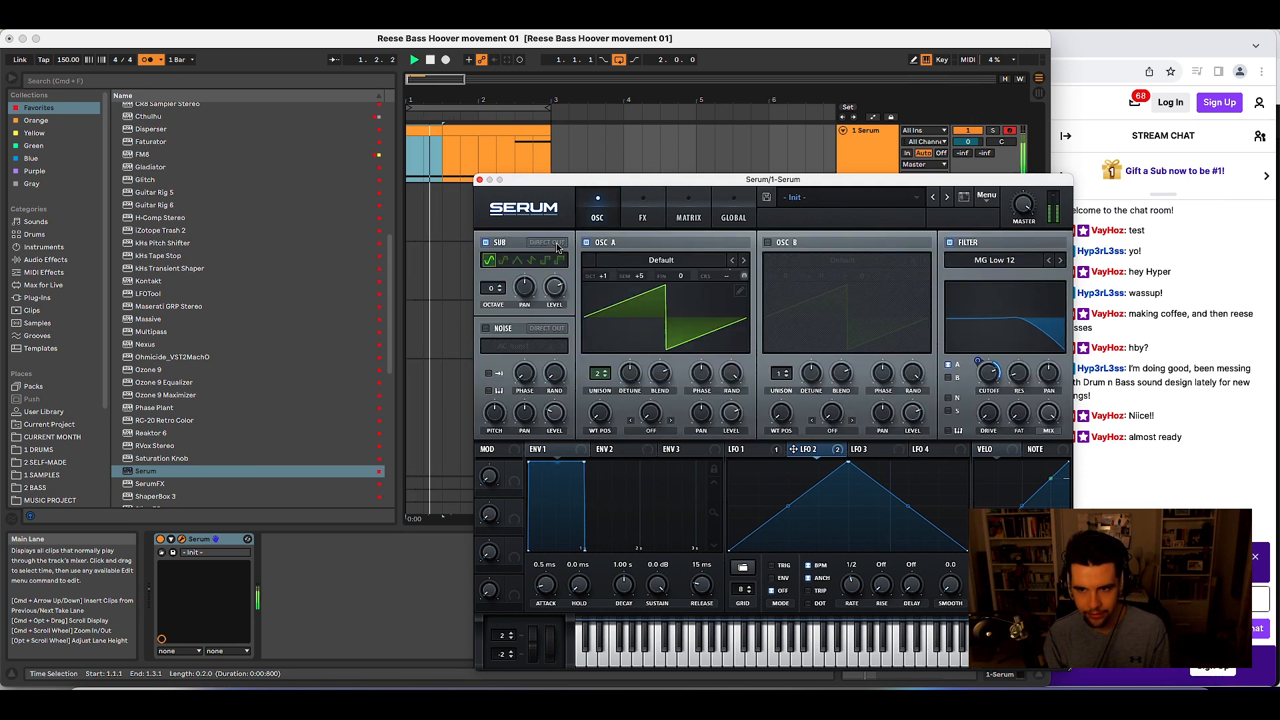
drag(543, 285, 535, 322)
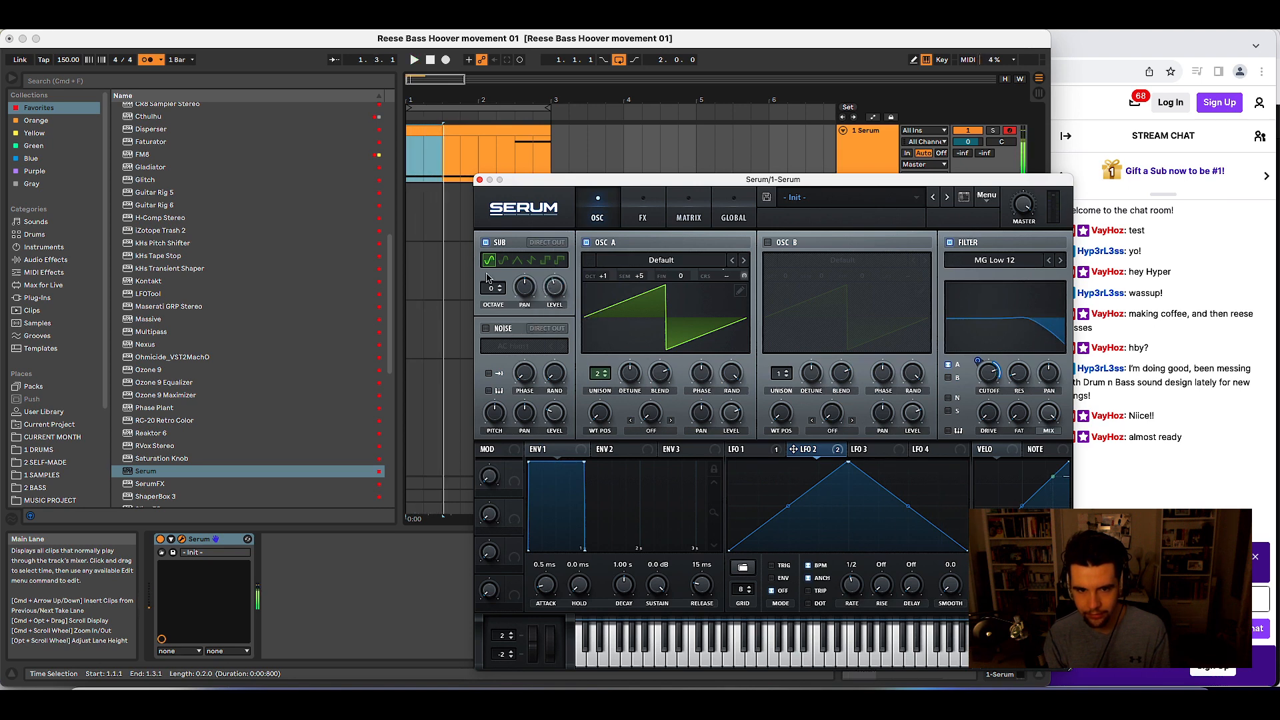
drag(489, 285, 505, 284)
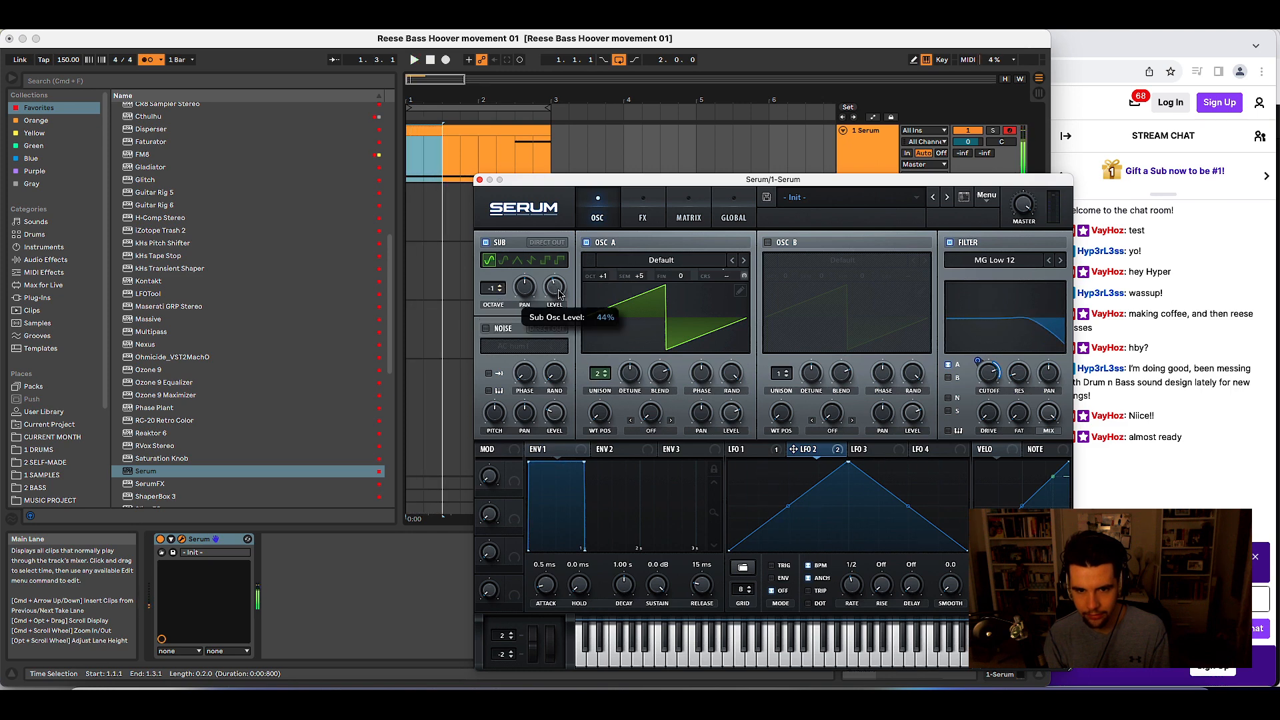
- Modulate the sub oscillator's level with LFO 2 at an amount of about 56 and set its octave to 0
drag(802, 453, 505, 290)
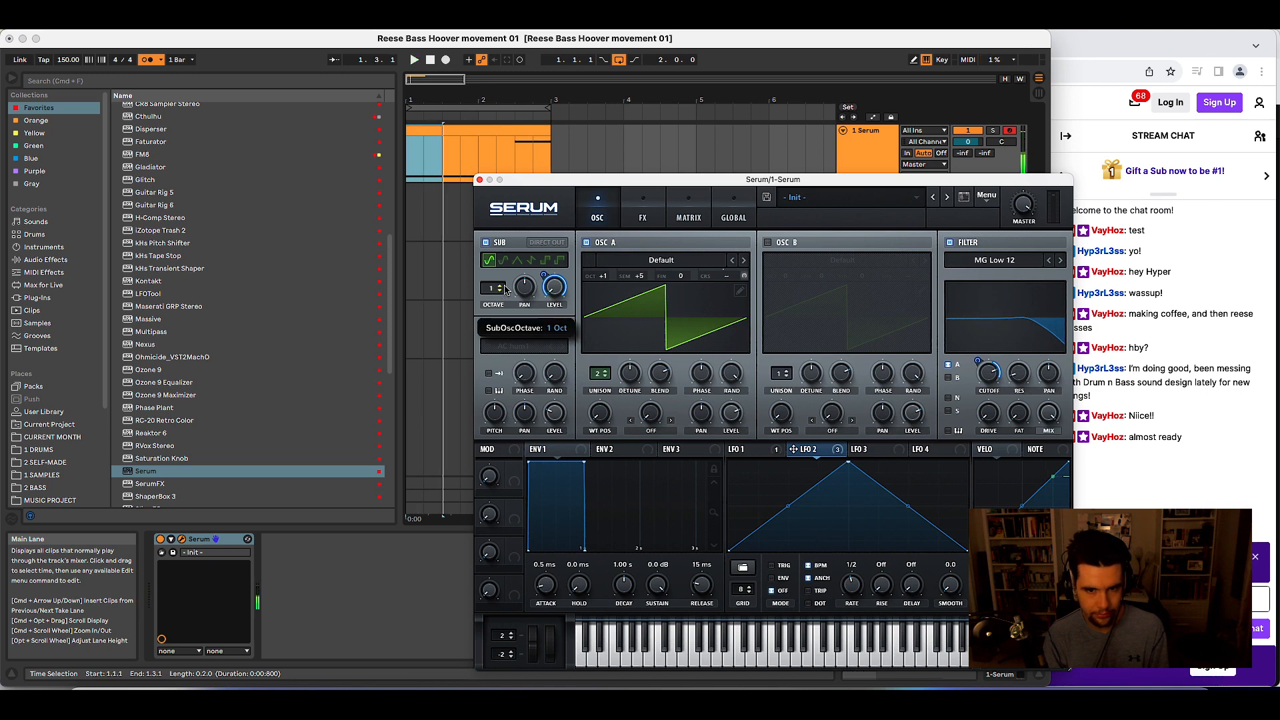
key(space)
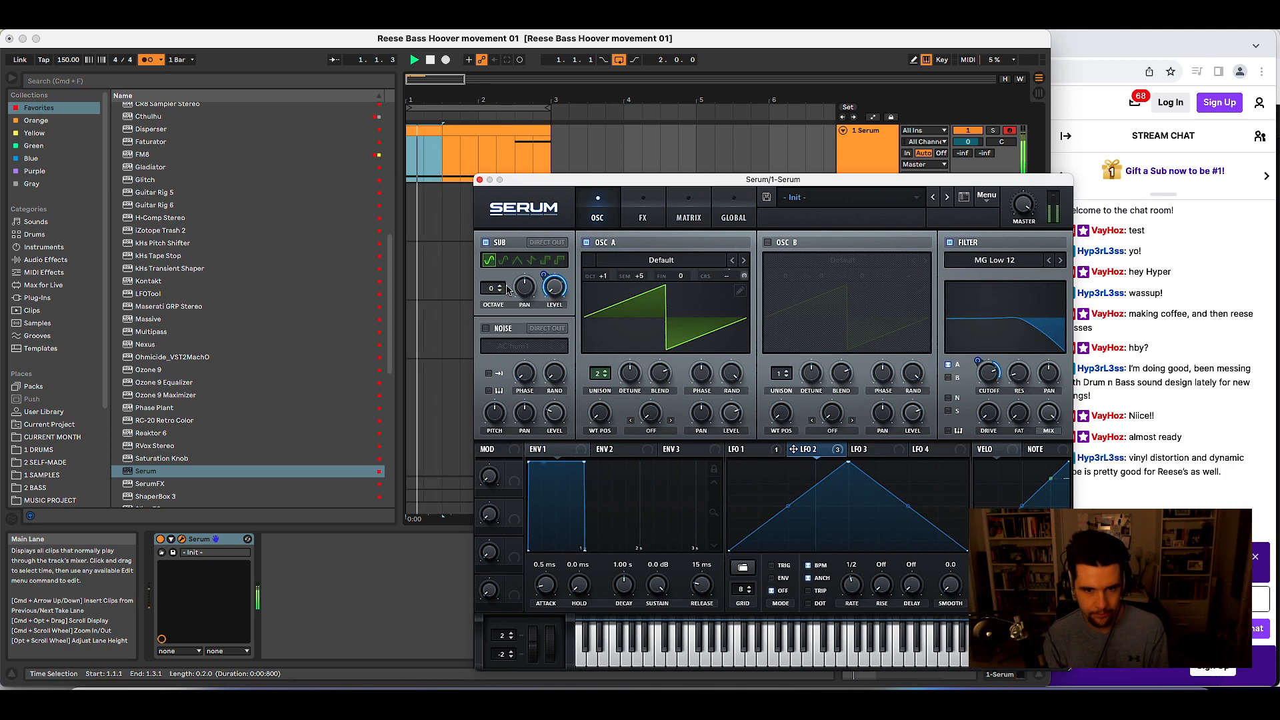
drag(542, 292, 534, 295)
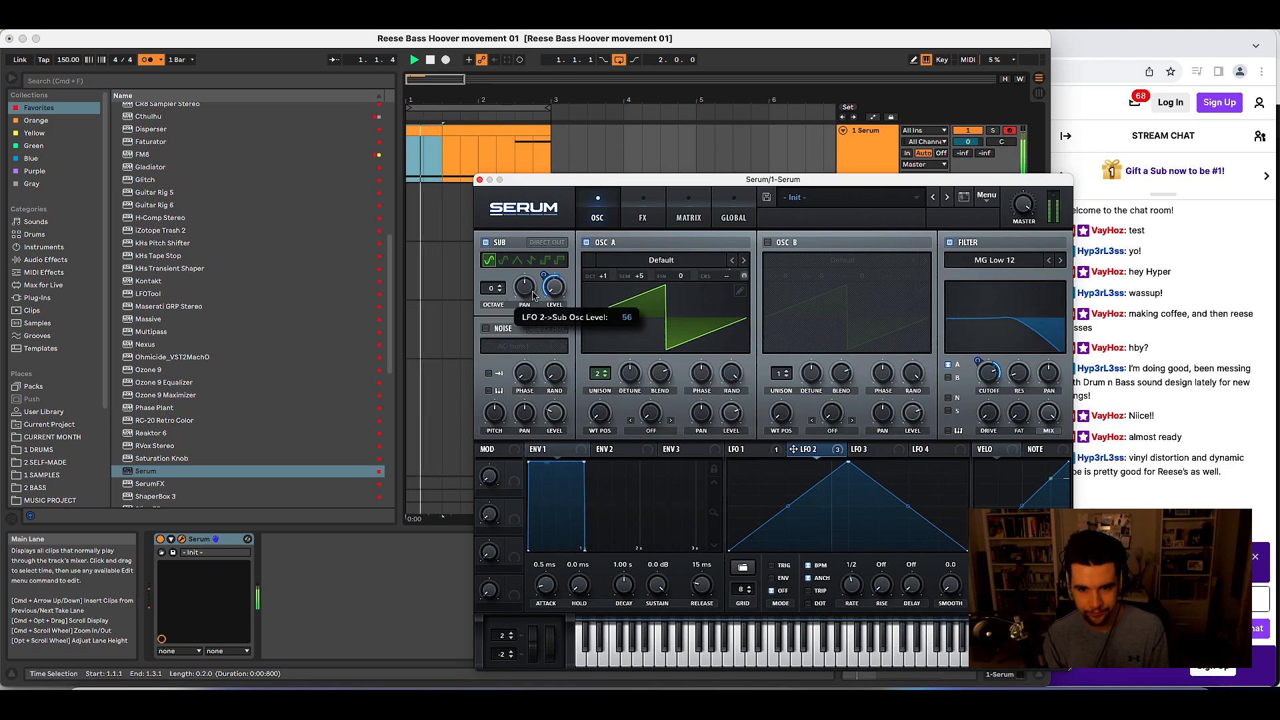
- Try the AC hum1 noise oscillator with LFO 2 modulating its level by about 26, and switch the noise off
click(485, 328)
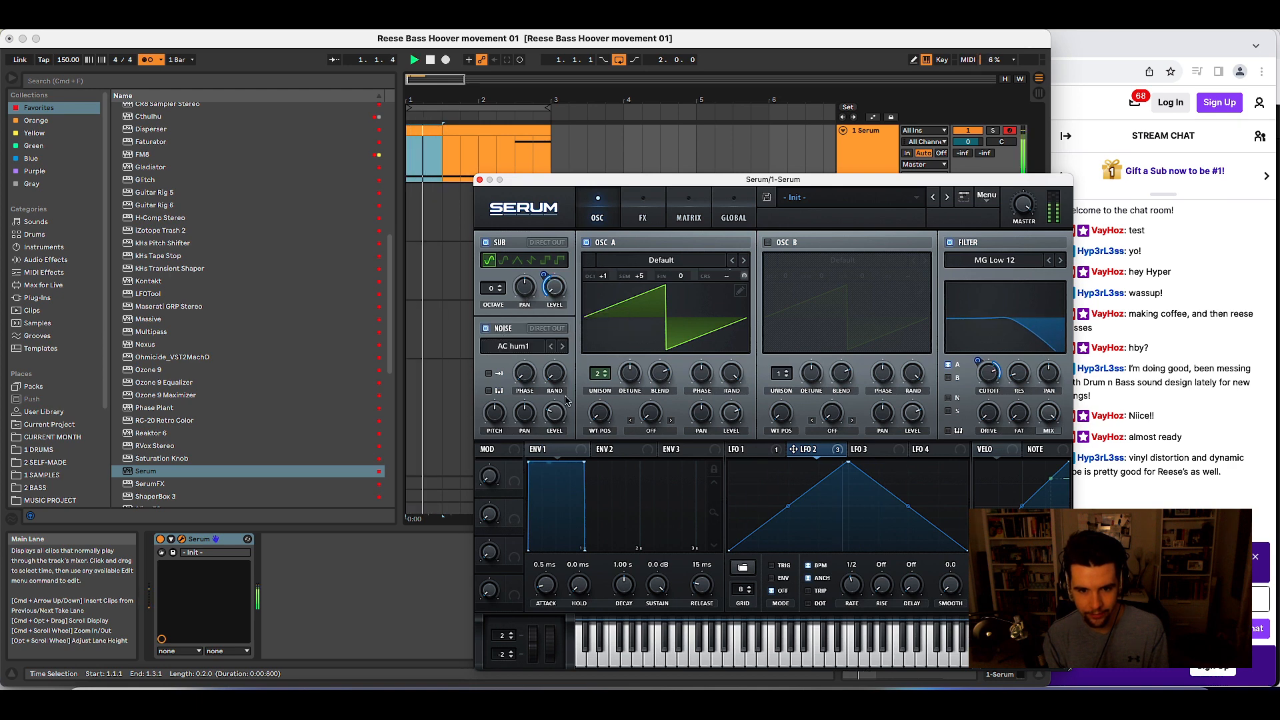
drag(794, 449, 556, 420)
key(space)
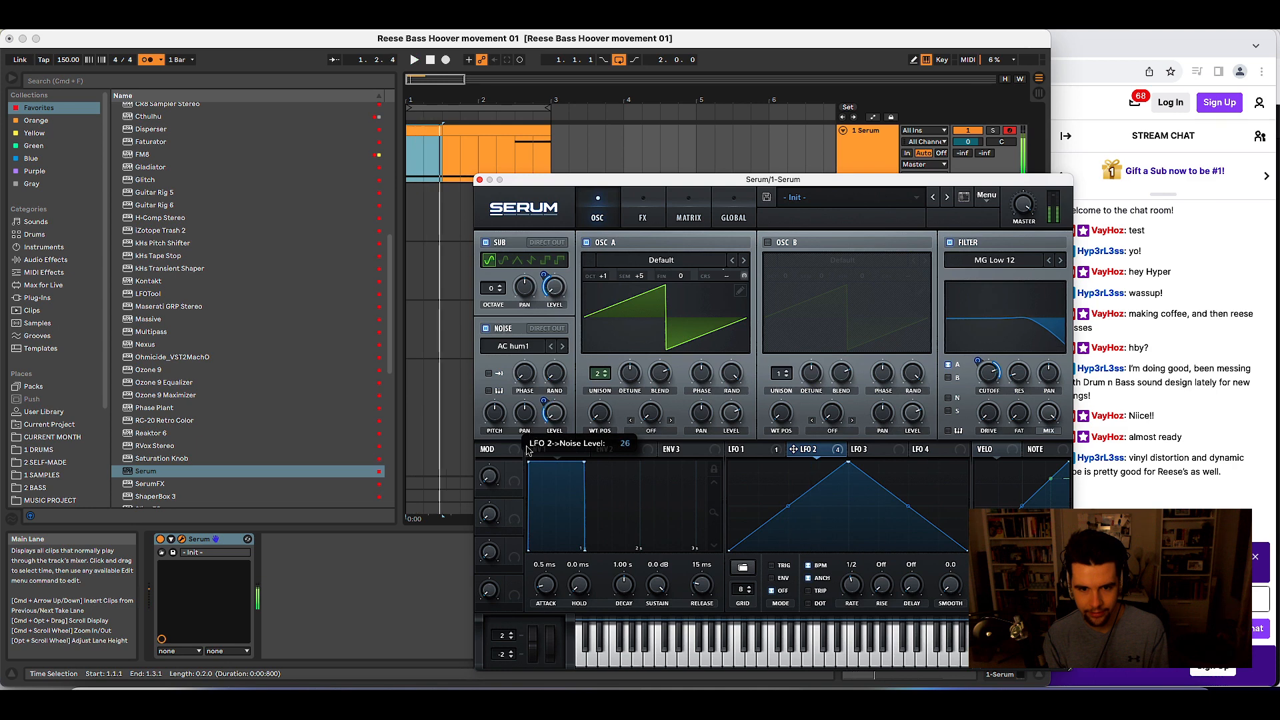
click(485, 328)
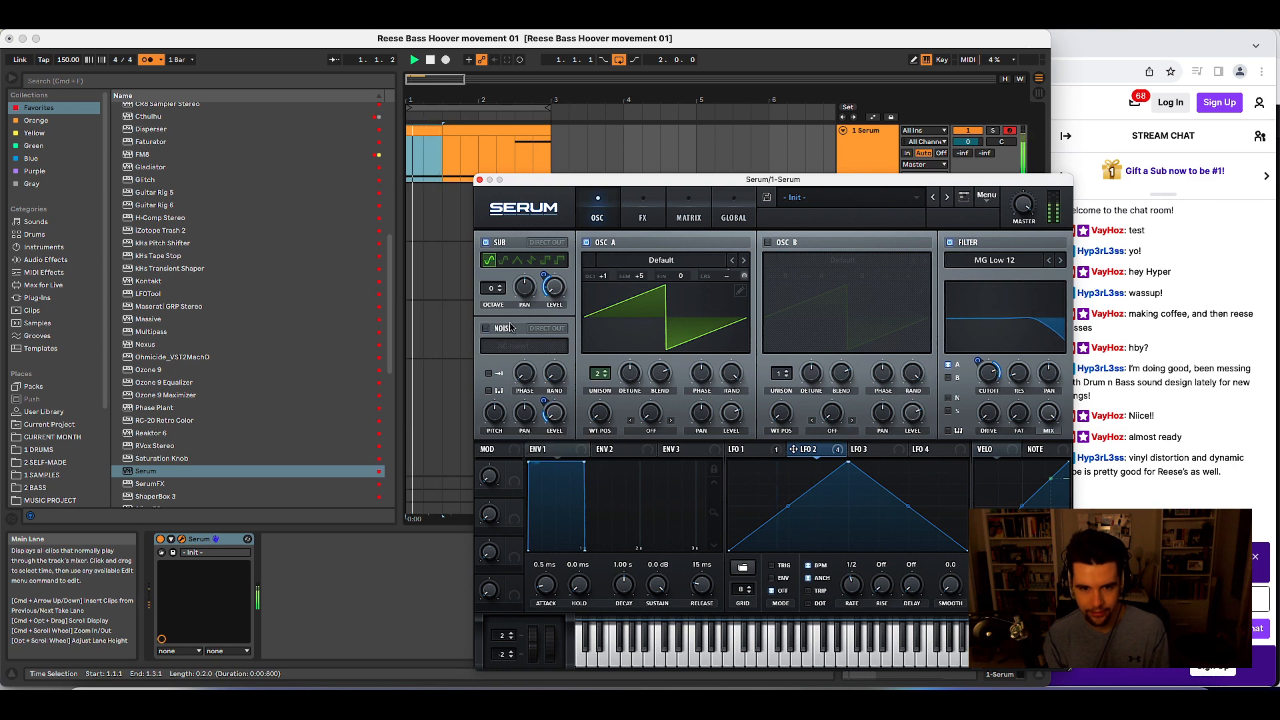
- Route LFO 1 to master tuning (Mast.Tun) in the modulation matrix in place of oscillator A's coarse pitch
key(space)
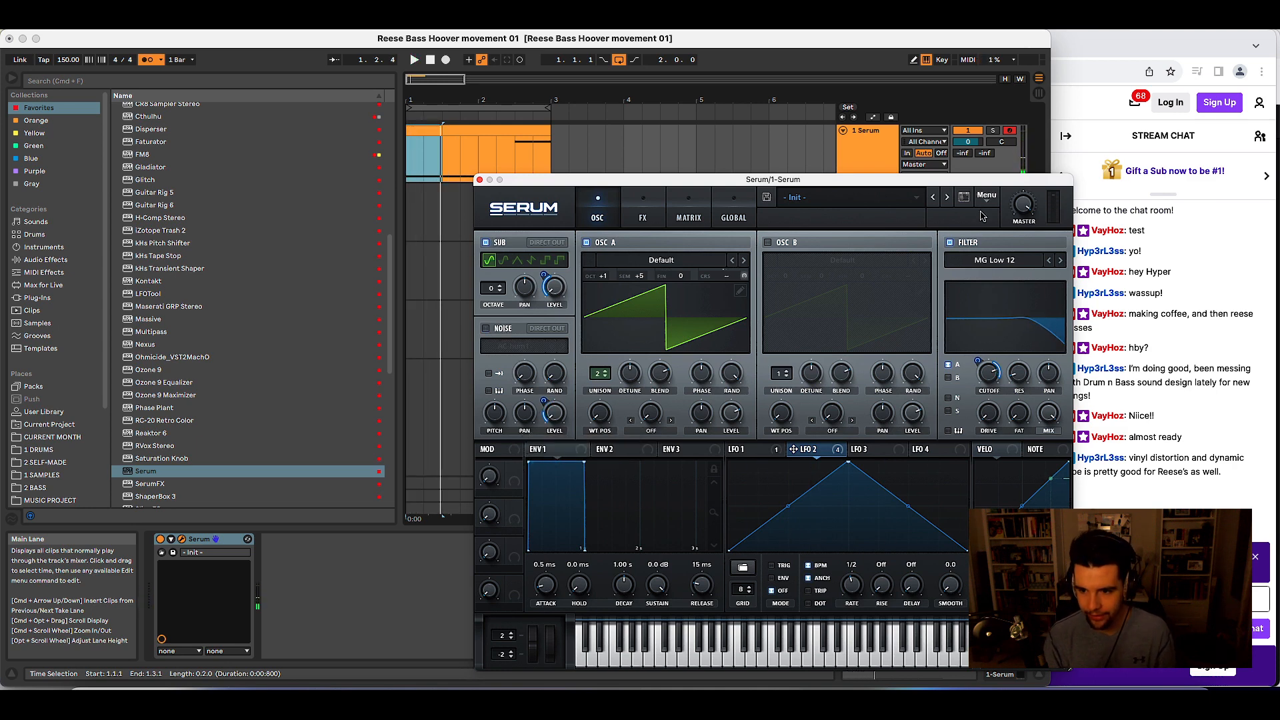
drag(964, 180, 894, 177)
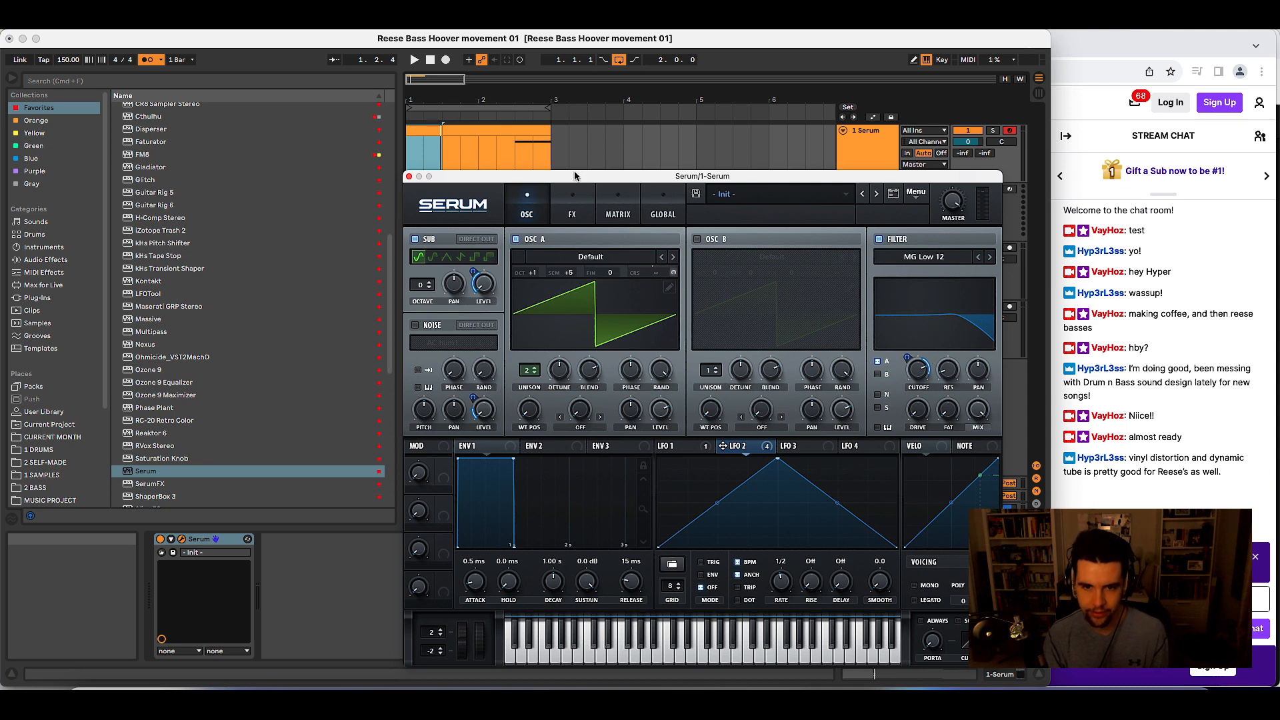
key(space)
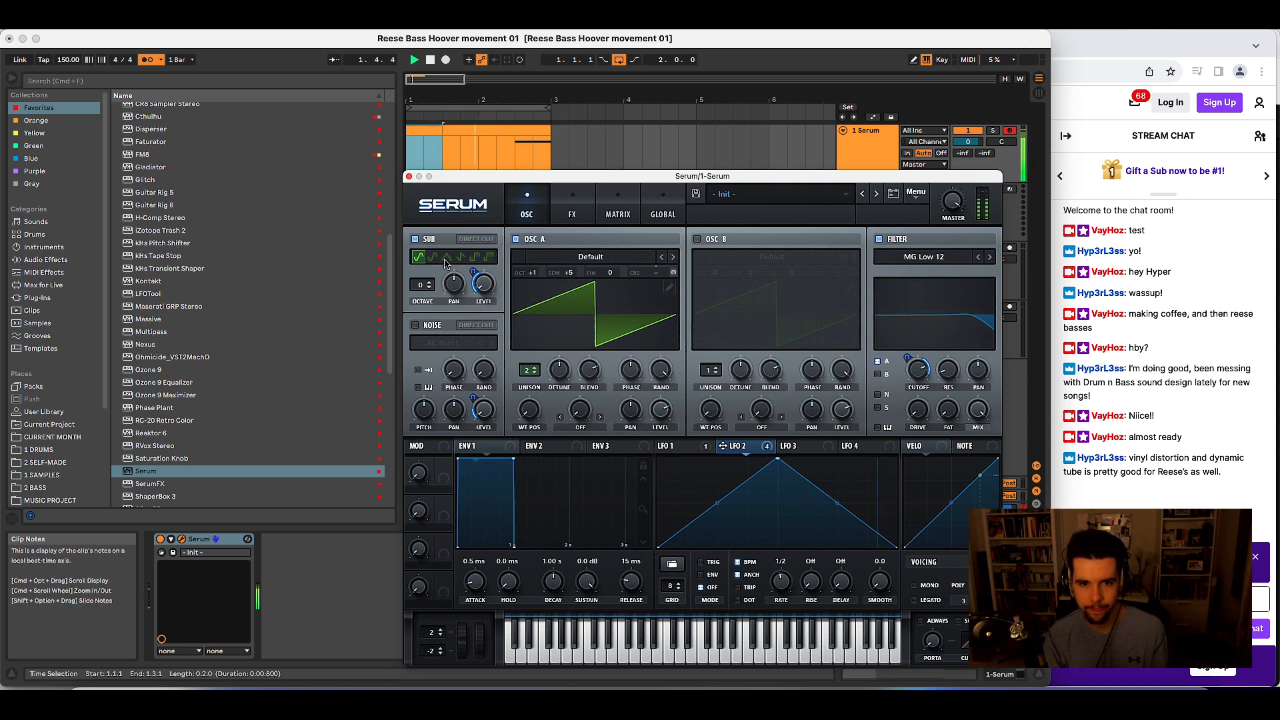
click(631, 209)
click(679, 259)
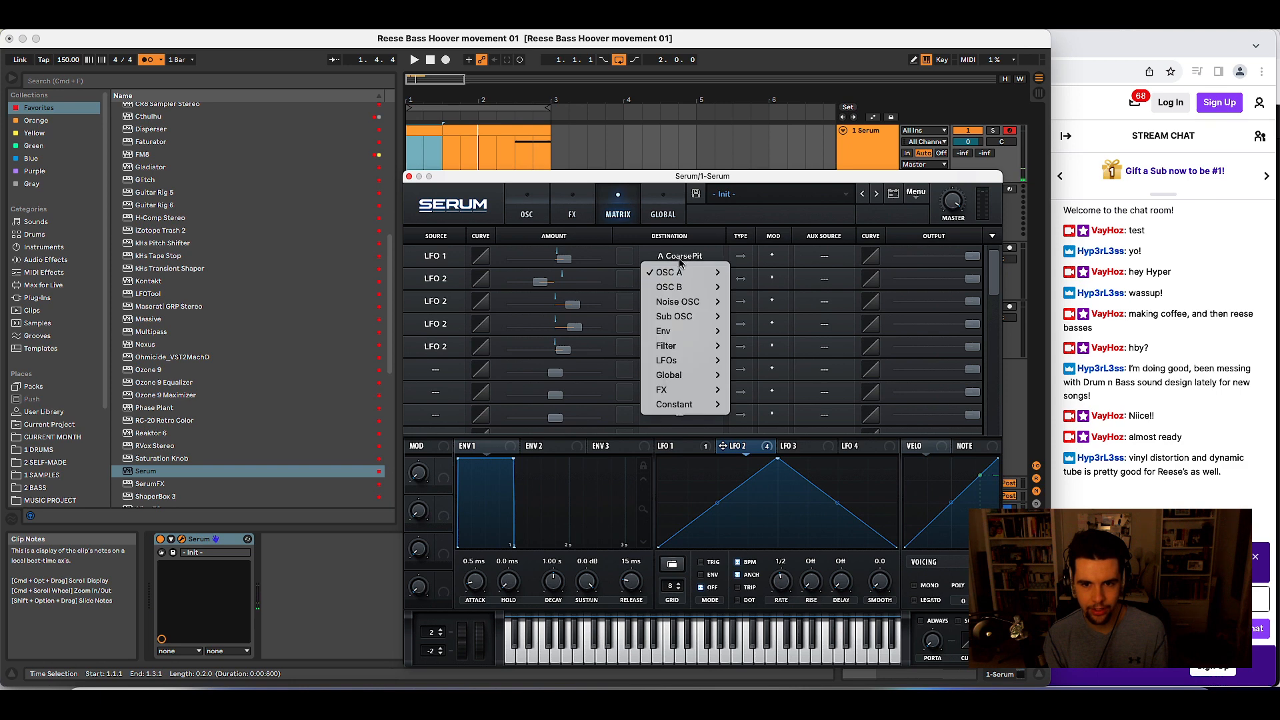
click(710, 259)
click(711, 259)
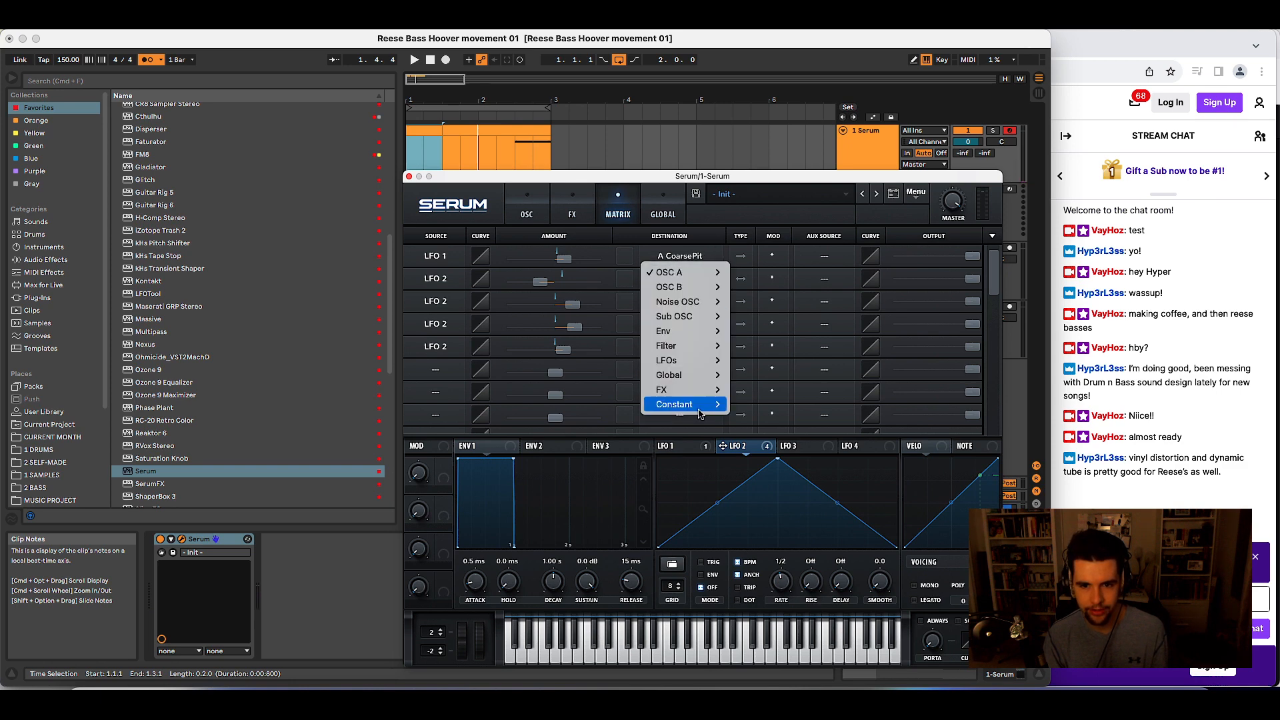
mouse_move(714, 375)
click(758, 375)
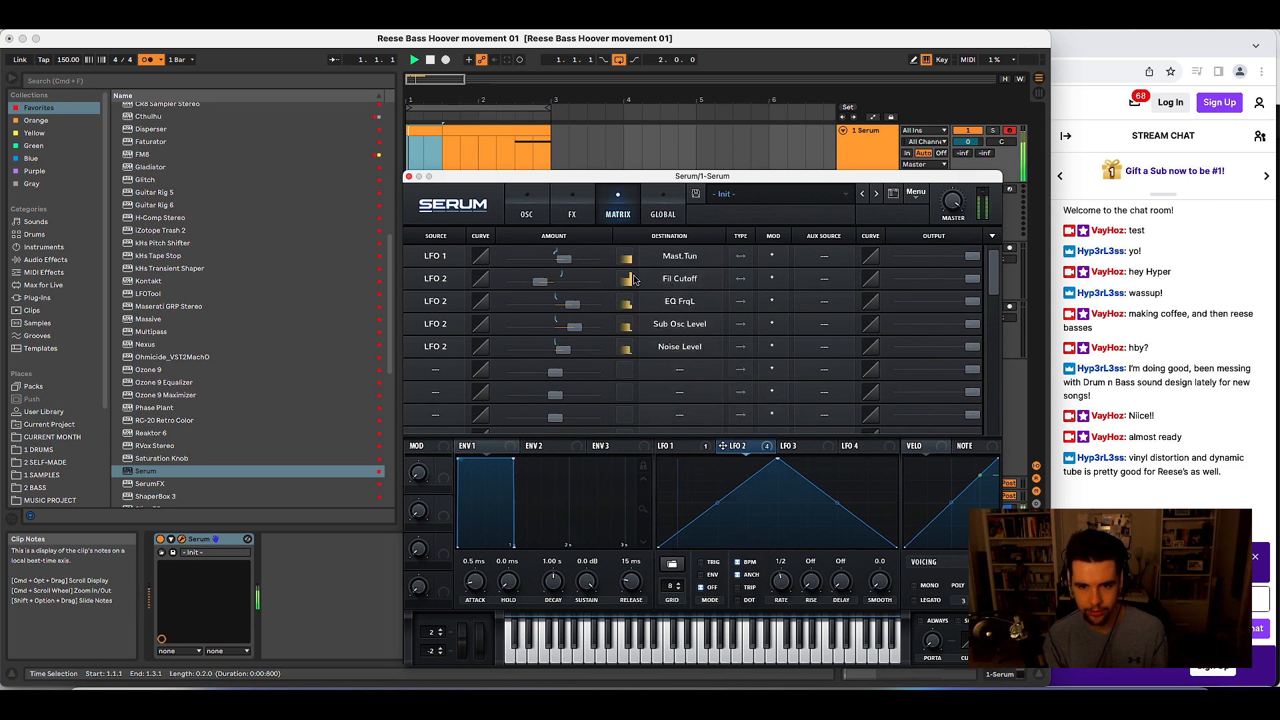
- Set oscillator A's octave to +2 while auditioning without the sub oscillator, and re-enable the sub
click(526, 208)
click(415, 239)
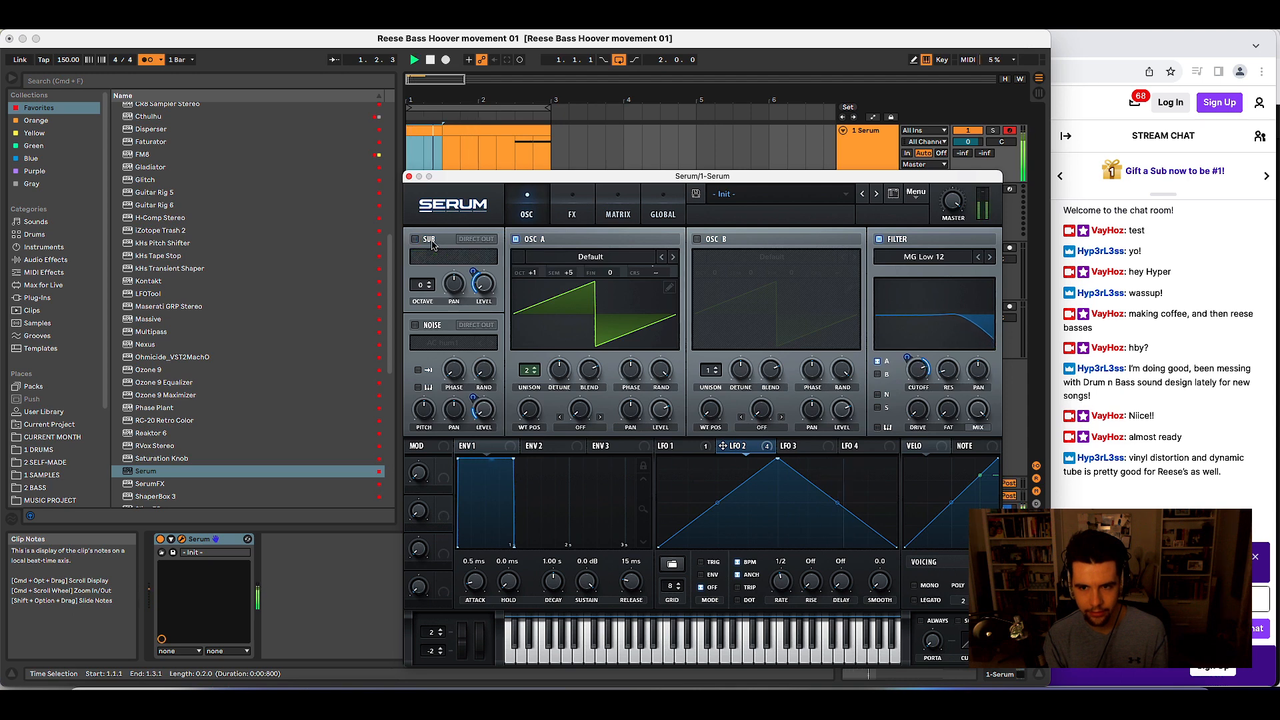
drag(530, 274, 531, 260)
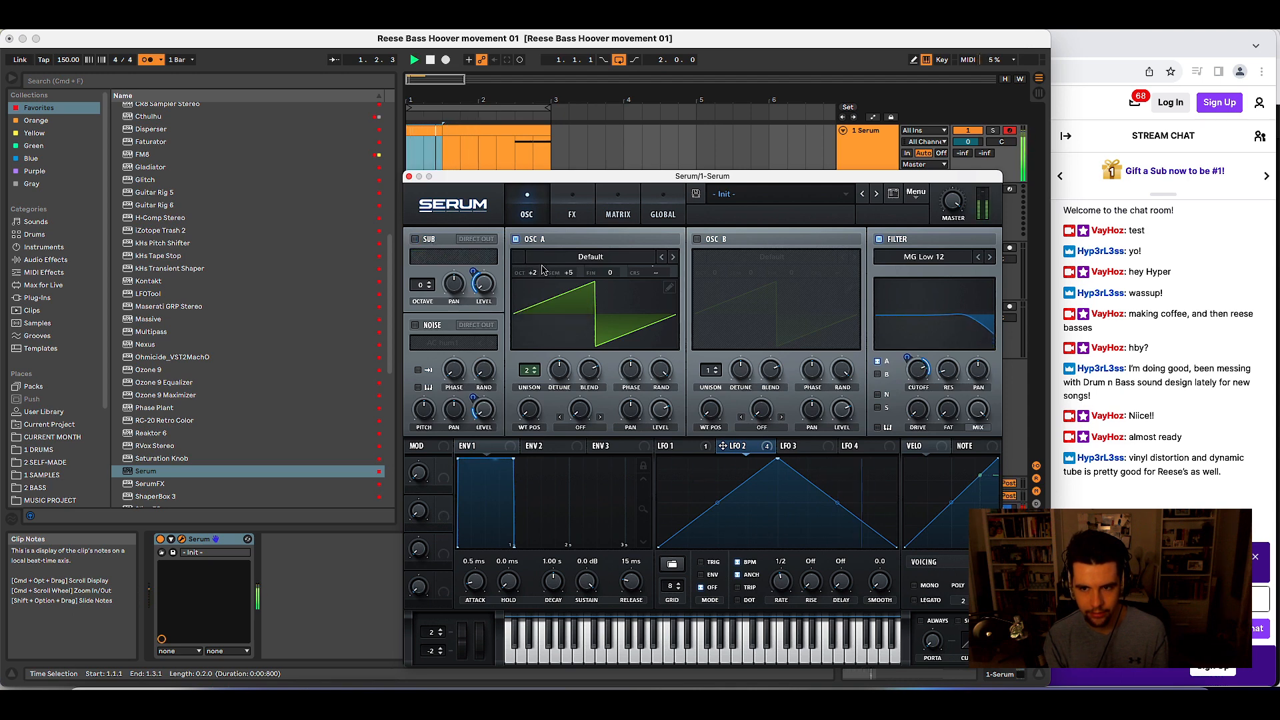
click(425, 241)
key(space)
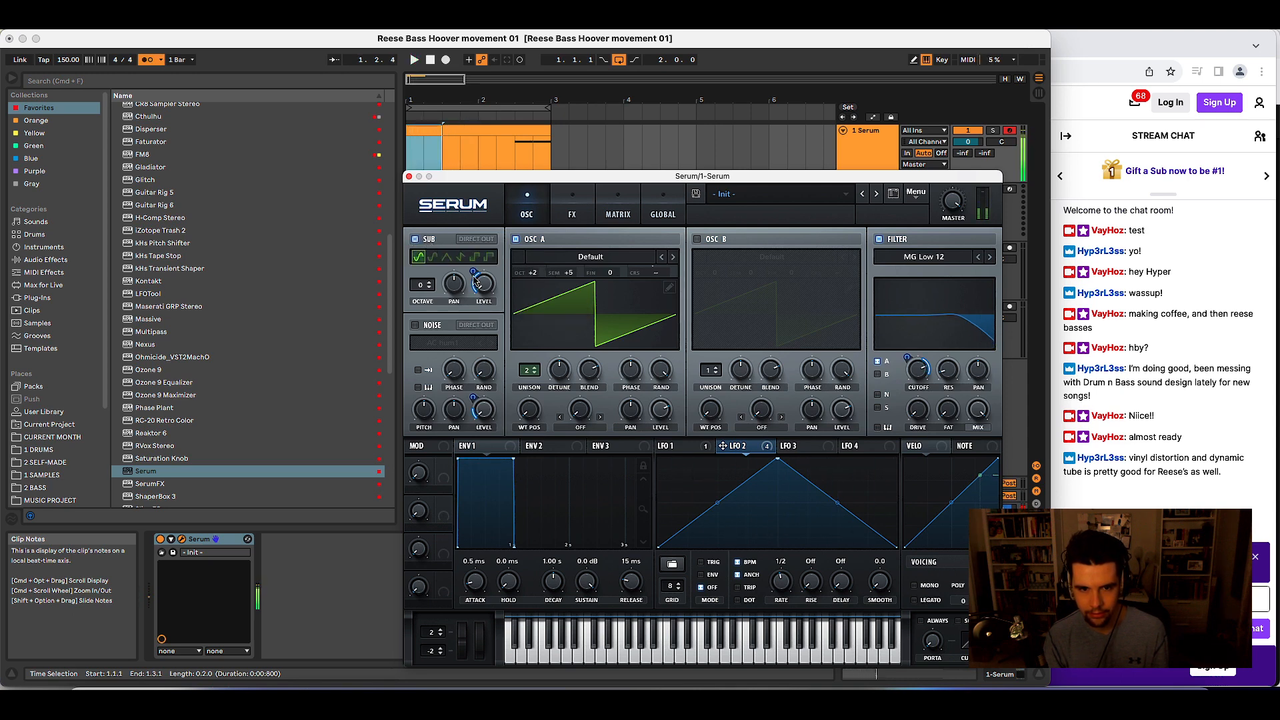
- Send the sub oscillator to Direct Out and try oscillator A's semitone tuning at +7 during playback
click(476, 238)
key(space)
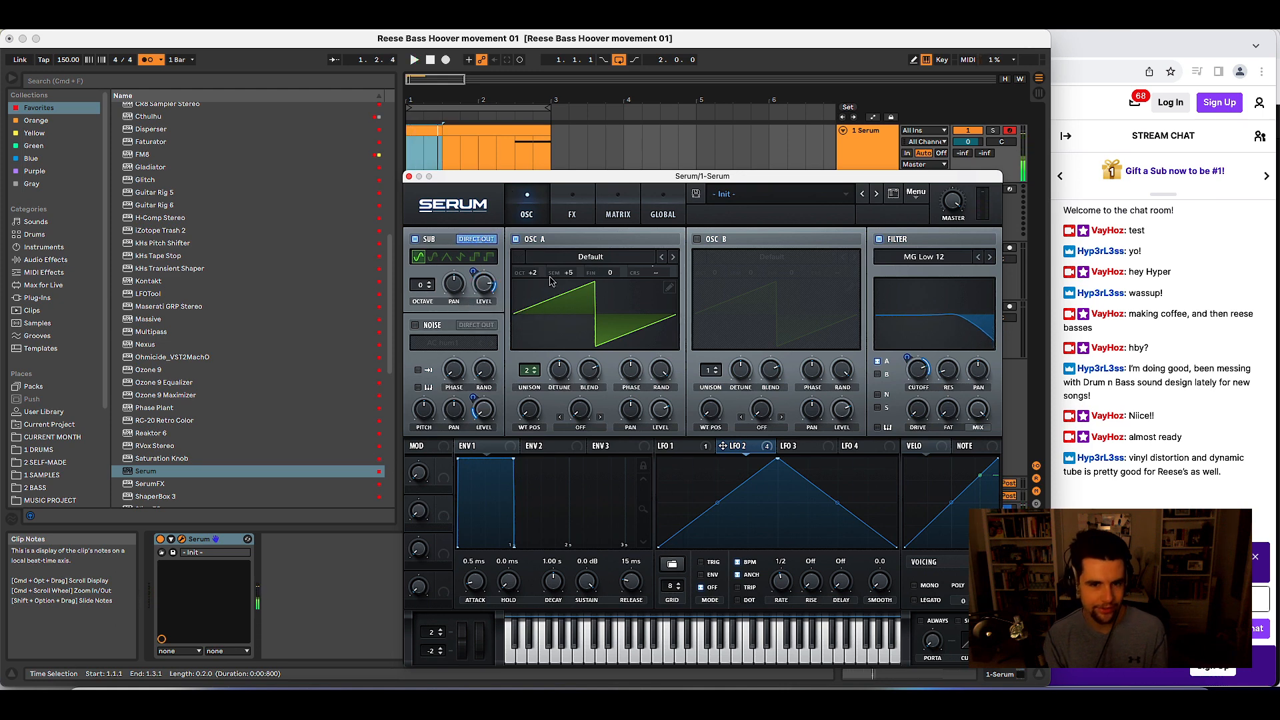
drag(569, 274, 588, 272)
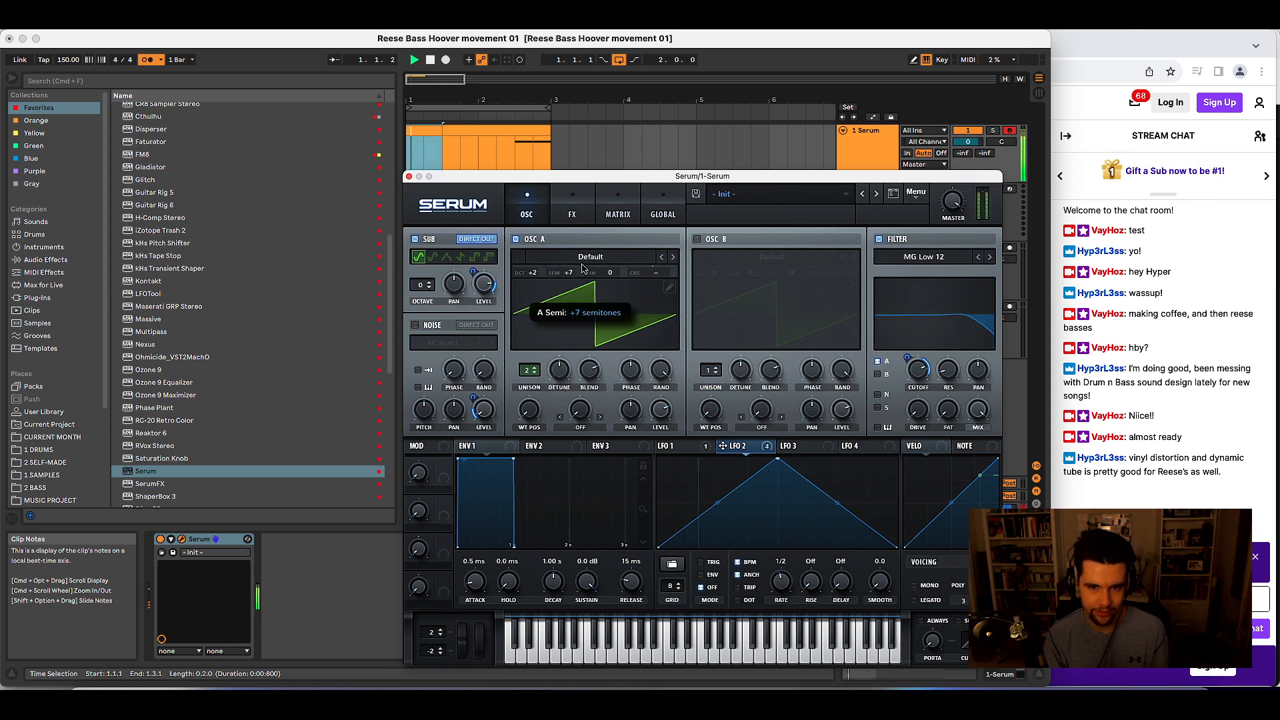
key(space)
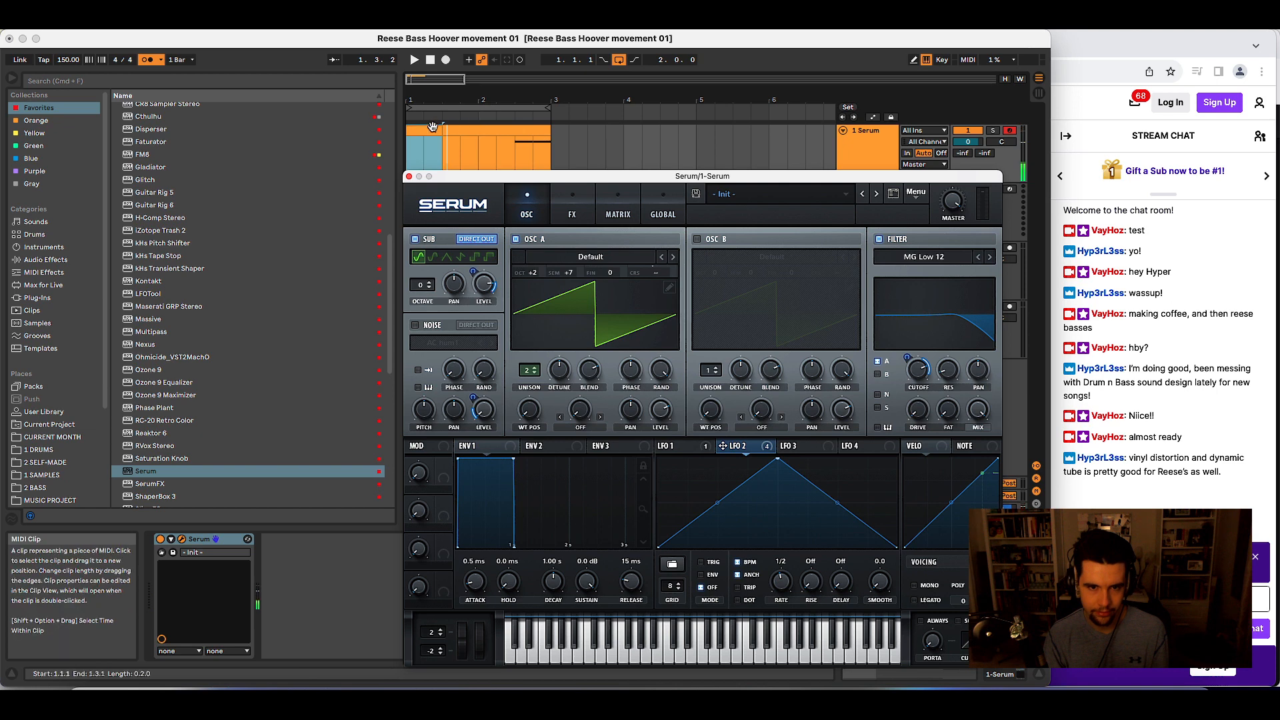
- Transpose the bassline clip's notes down to D#0–E1 and audition the loop
click(453, 160)
key(Down)
key(Down)
key(Down)
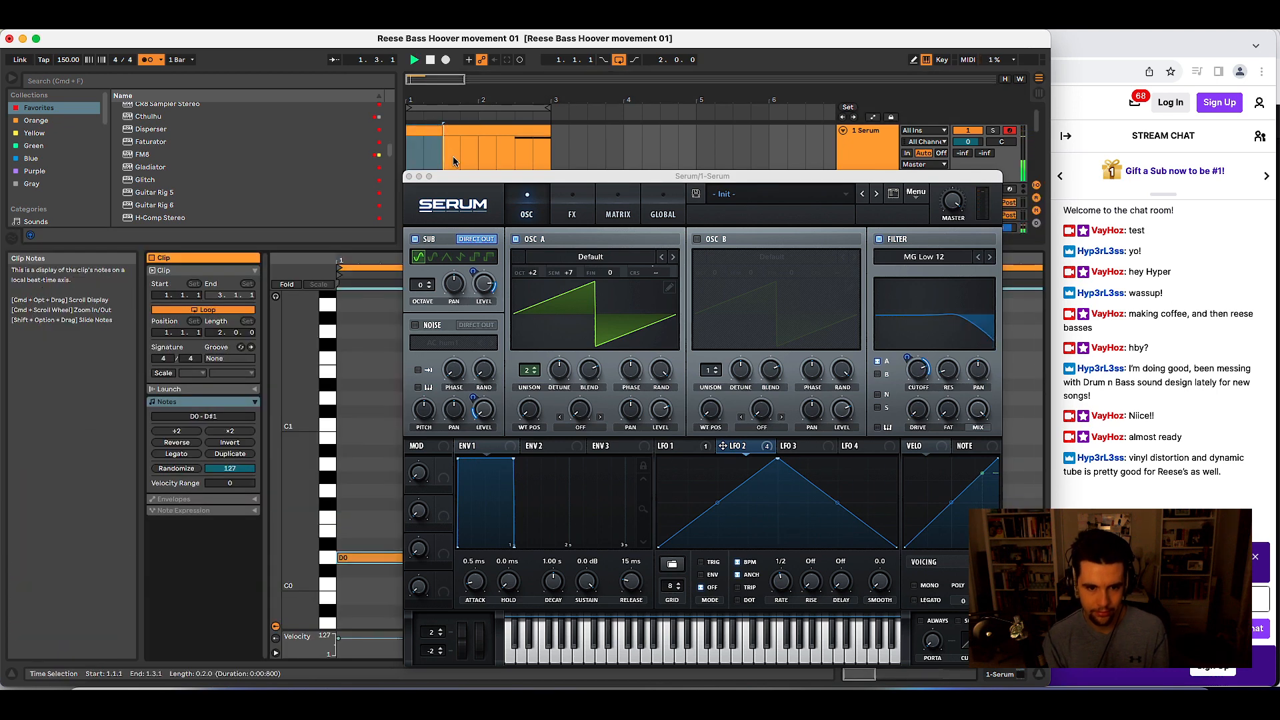
key(space)
key(Up)
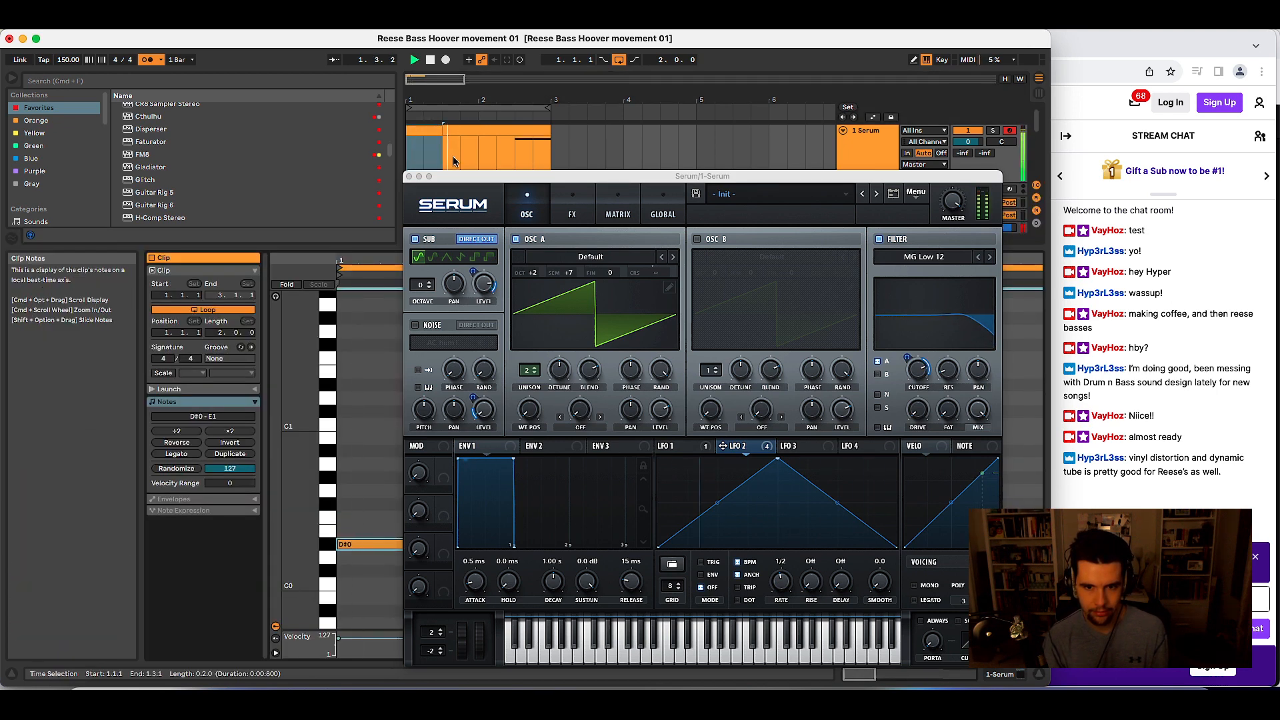
key(space)
- Delete the bassline clip content after 1.3.1 and audition the remaining opening section
click(445, 135)
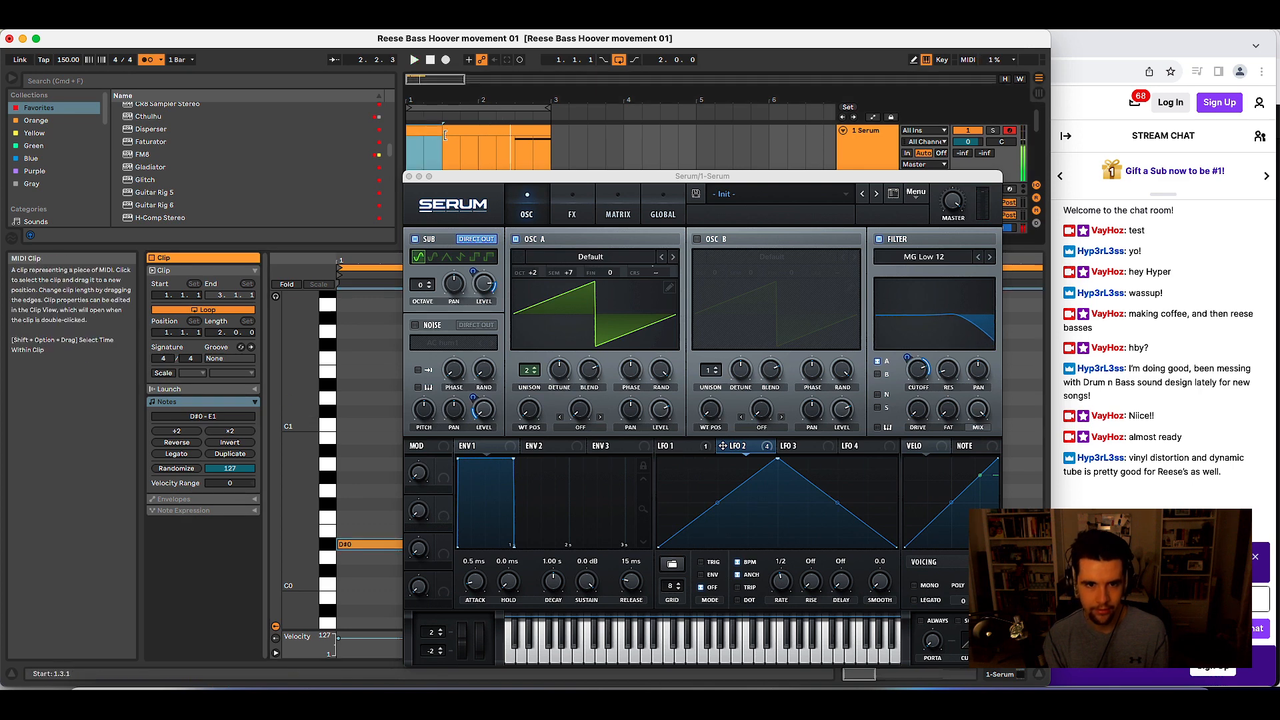
click(453, 133)
key(Delete)
click(428, 129)
key(space)
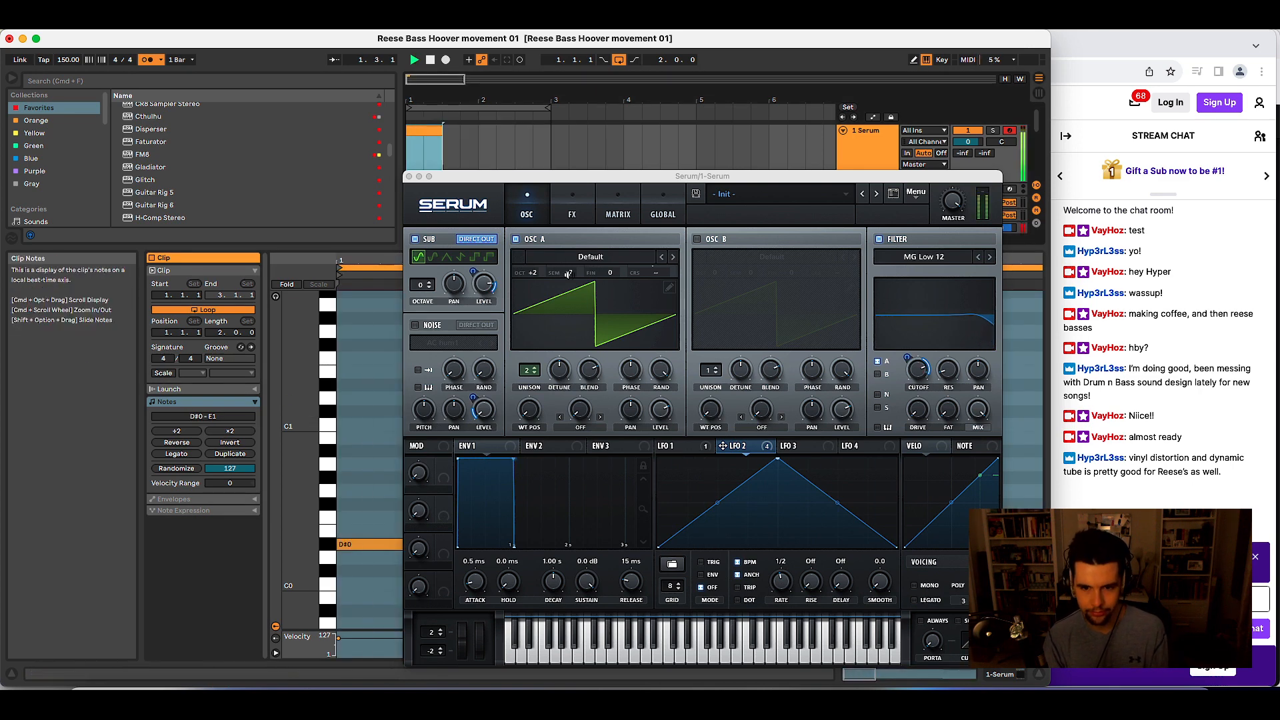
key(space)
- Bypass LFO 2's modulation of the sub oscillator's level and set that level to about 59%
right_click(484, 278)
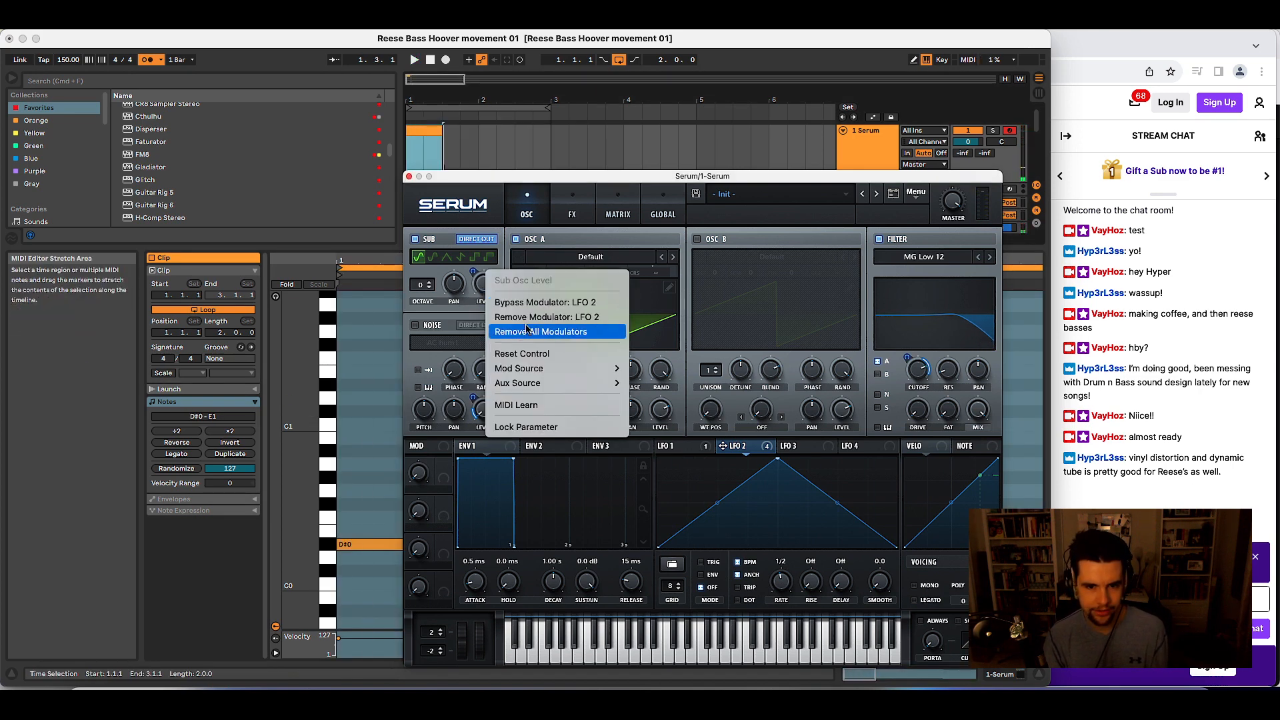
click(528, 305)
key(space)
key(space)
key(space)
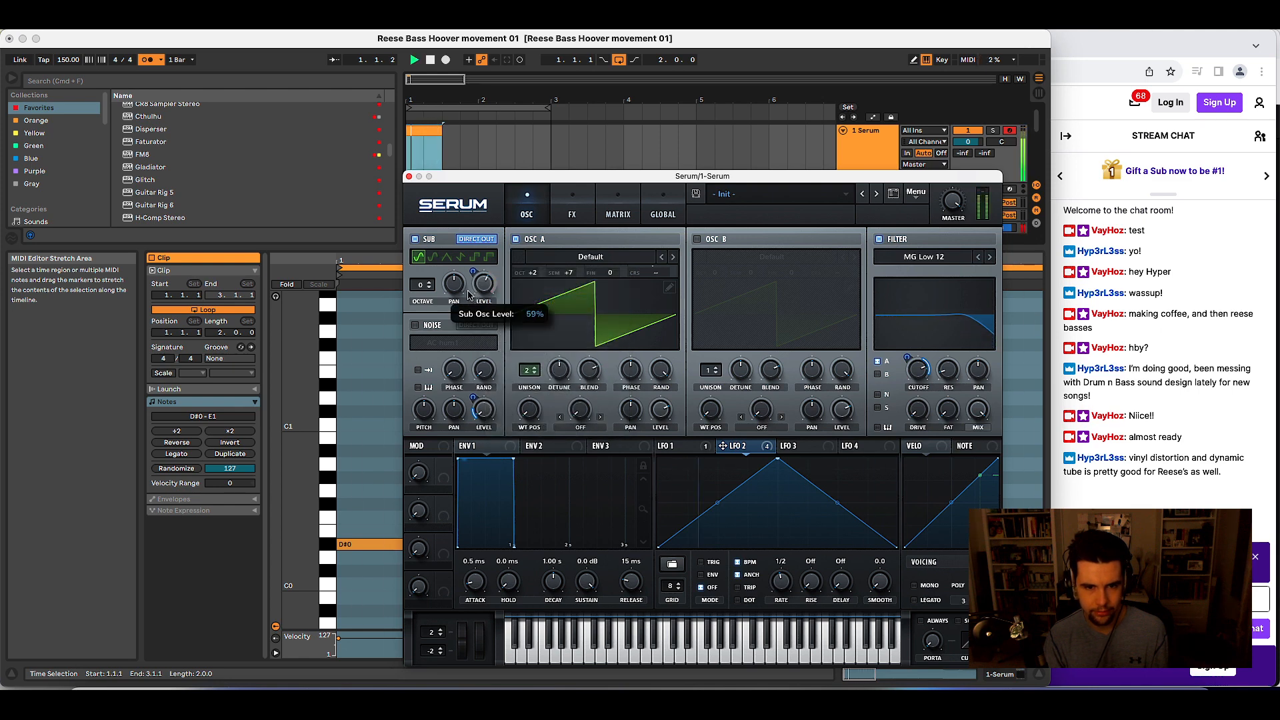
key(space)
- Reset oscillator A's semitone tuning to 0 and raise its octave to +3, auditioning each change
double_click(577, 270)
key(space)
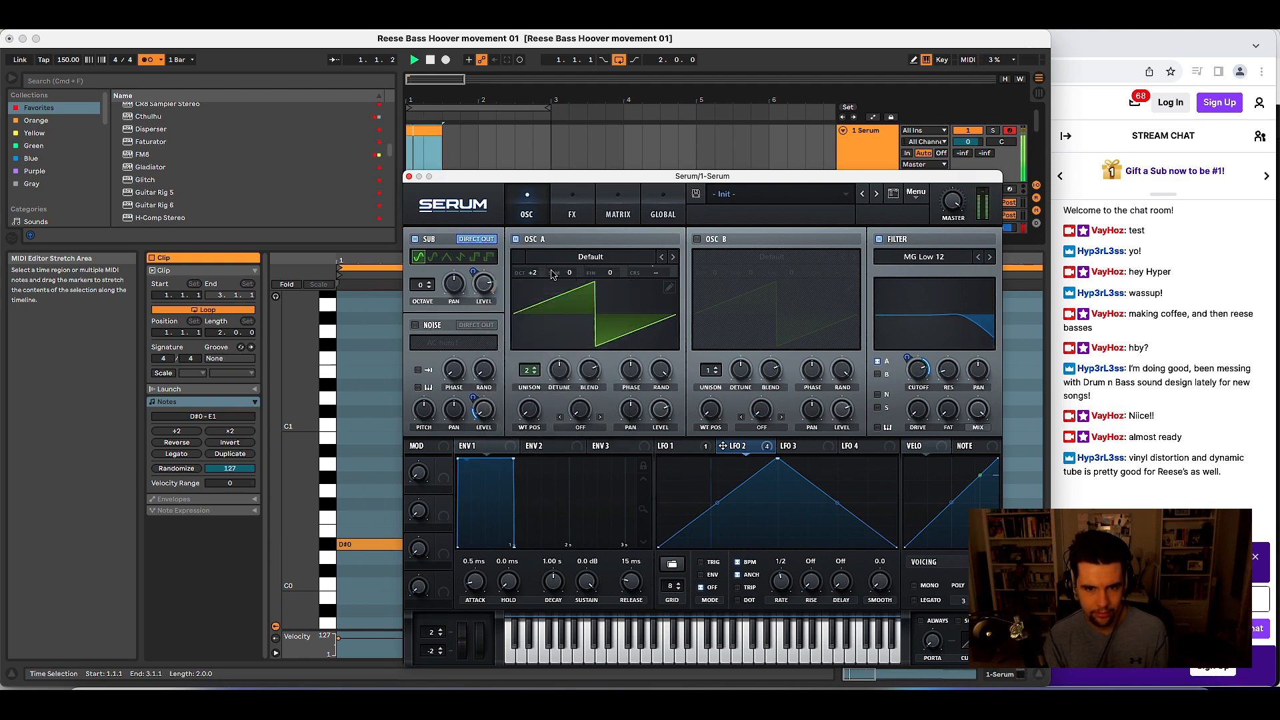
key(space)
drag(534, 272, 548, 261)
key(space)
key(space)
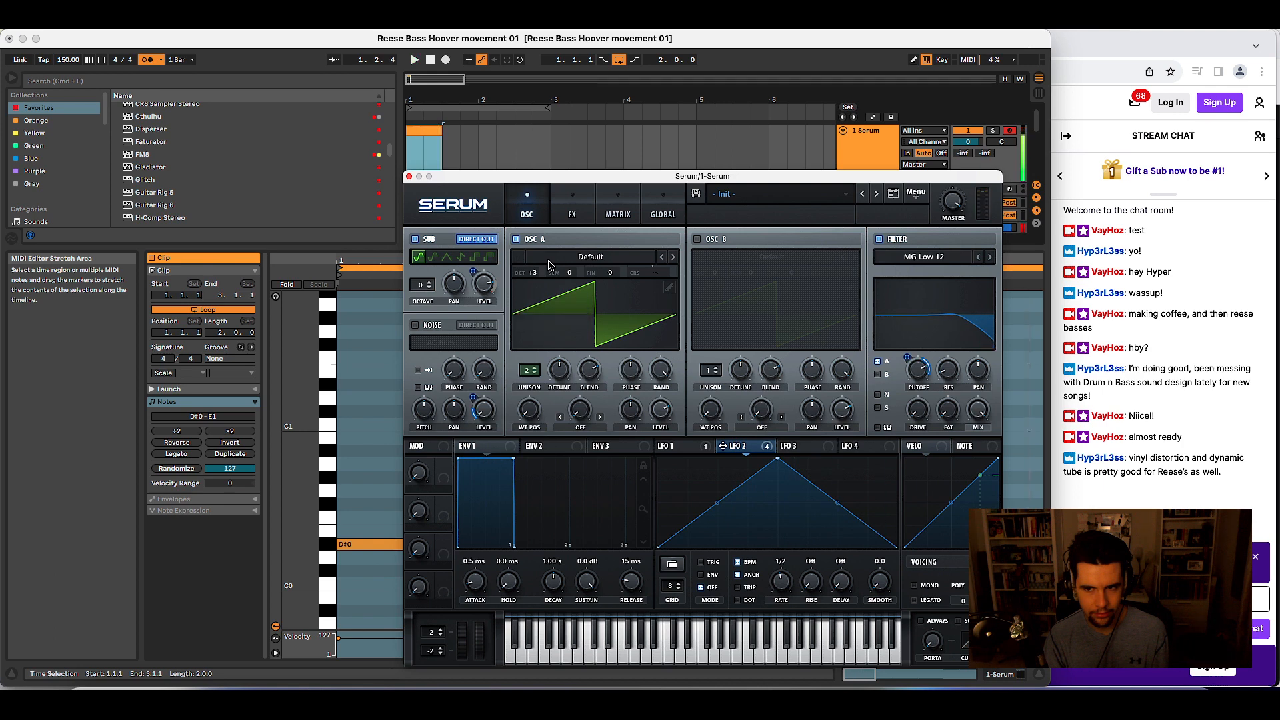
- Transpose all notes in the clip down five semitones to A#-1–B0 and play the result
click(387, 410)
key(super+a)
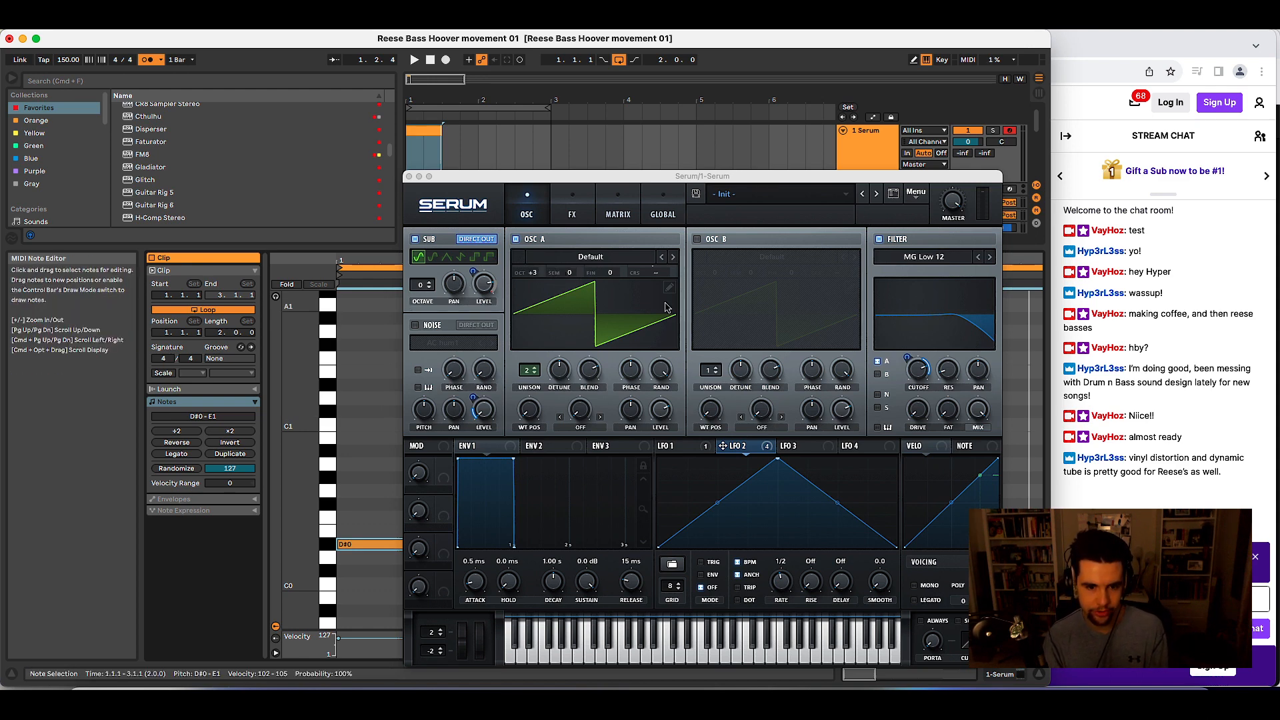
key(Down)
key(Down)
key(Down)
key(Down)
key(Down)
key(space)
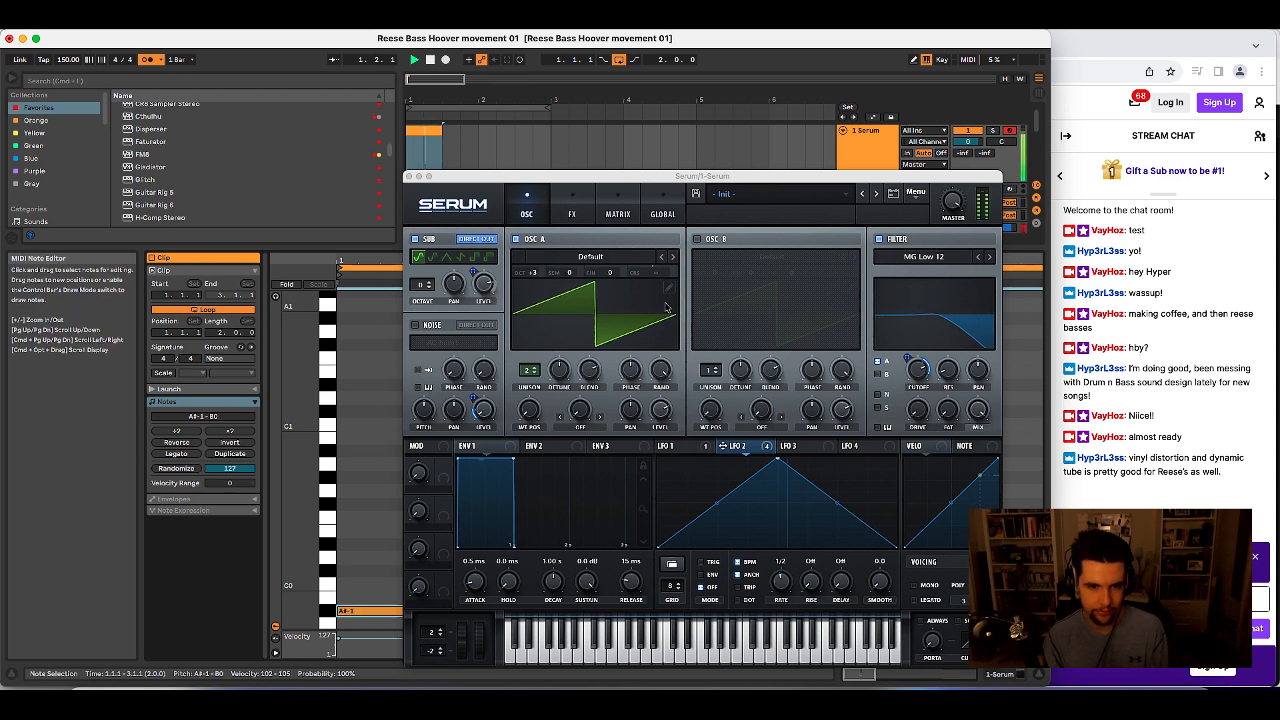
- Try the sub oscillator's octave at 3, settle on 1, and lower its level to about 54%
click(427, 285)
click(427, 285)
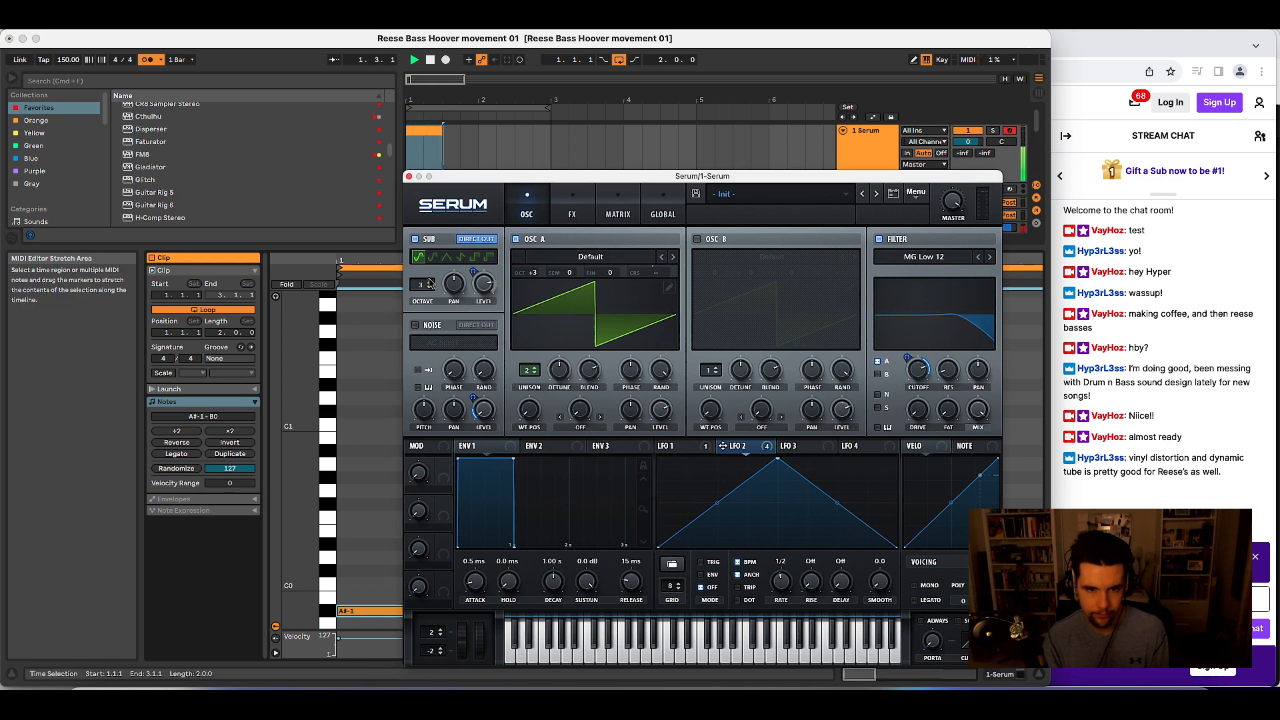
click(427, 289)
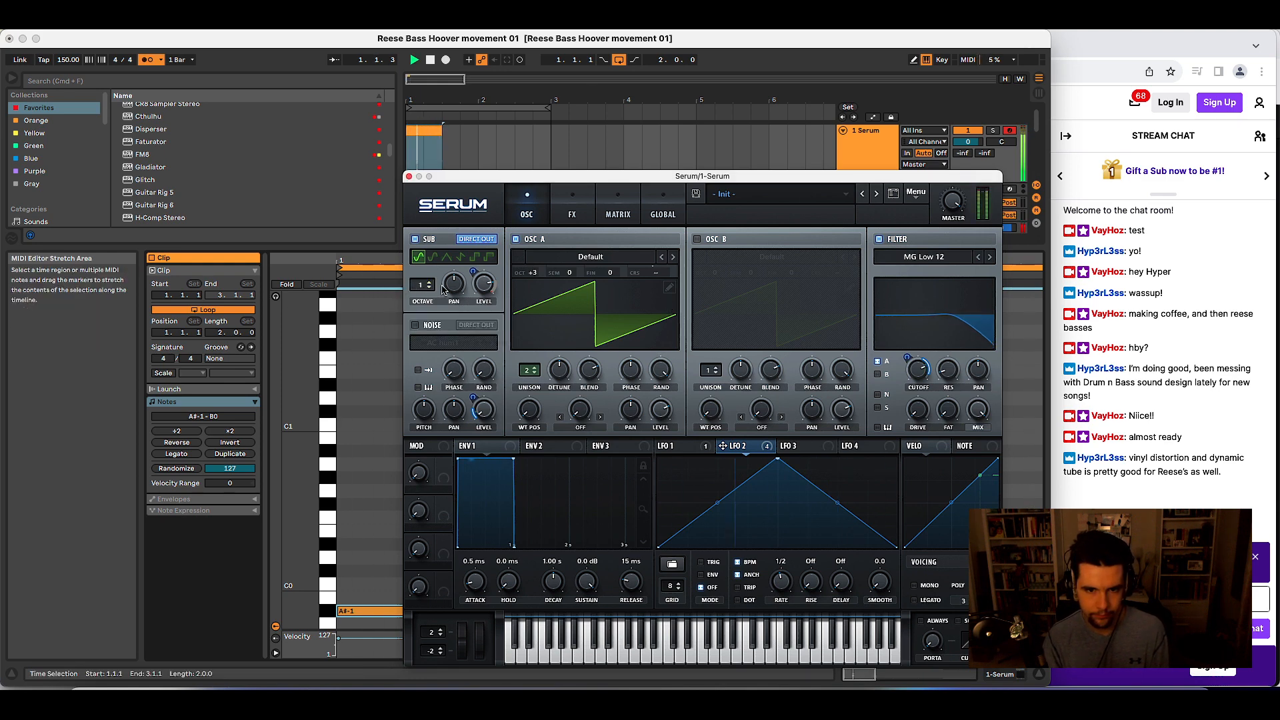
key(space)
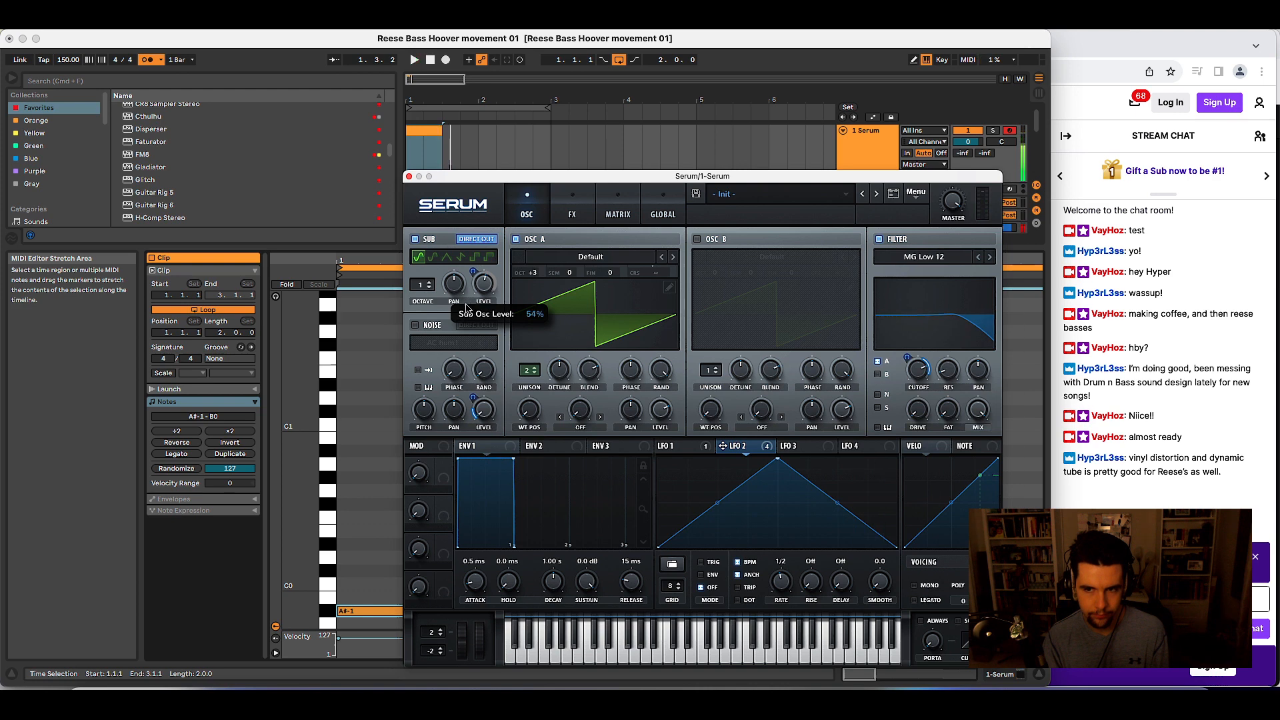
- Save the set under the new name Reese Bass Hoover movement 02 and export its audio
click(574, 212)
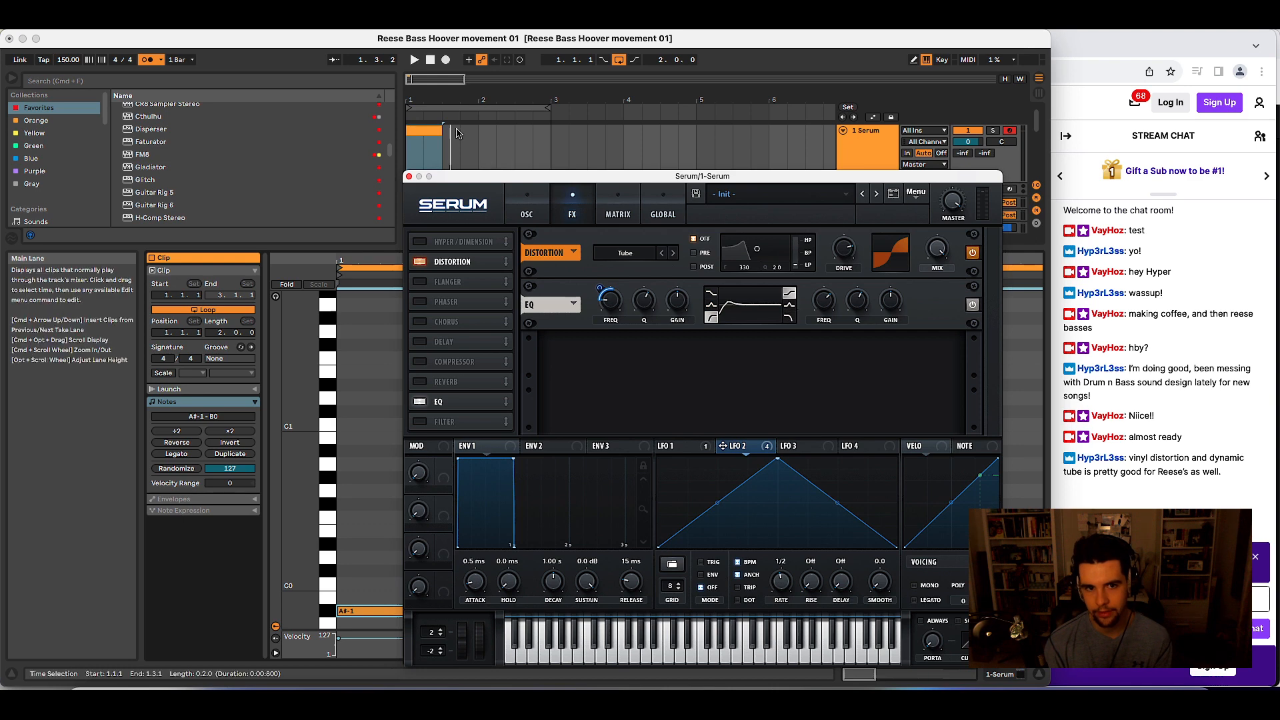
key(super+shift+s)
key(Right)
key(BackSpace)
text(2)
key(Return)
key(super+shift+r)
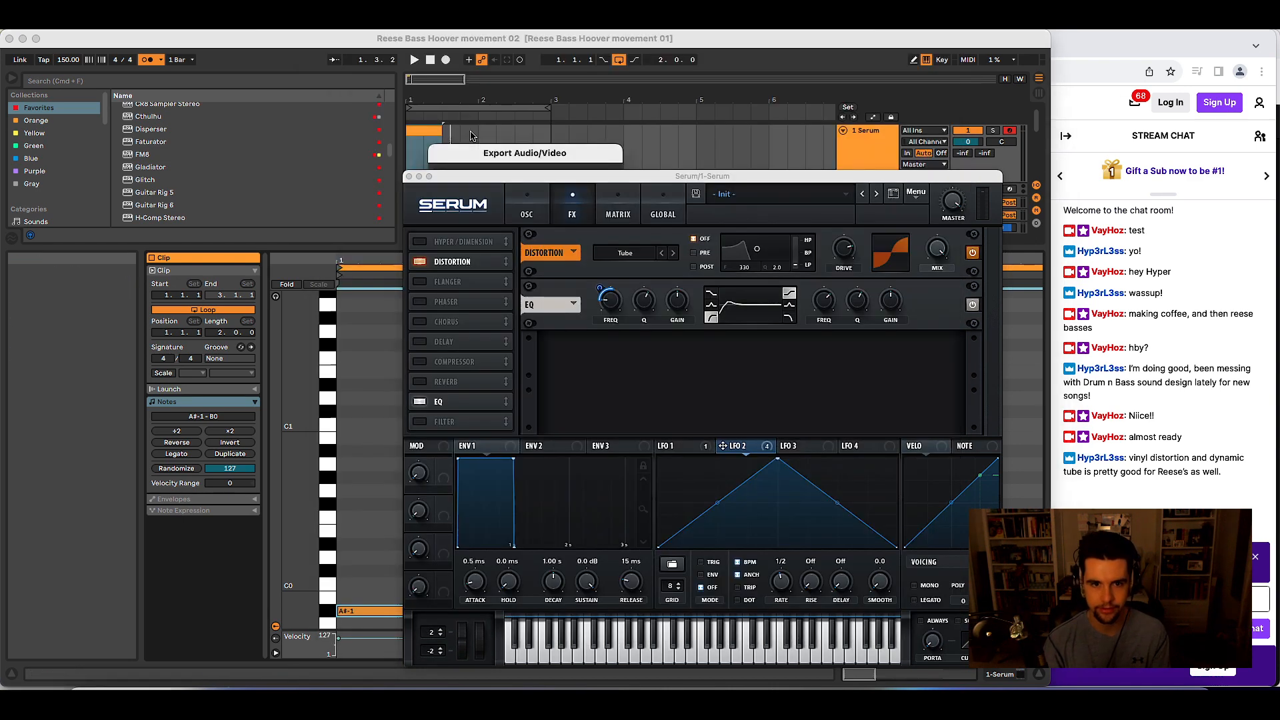
key(Return)
key(Escape)
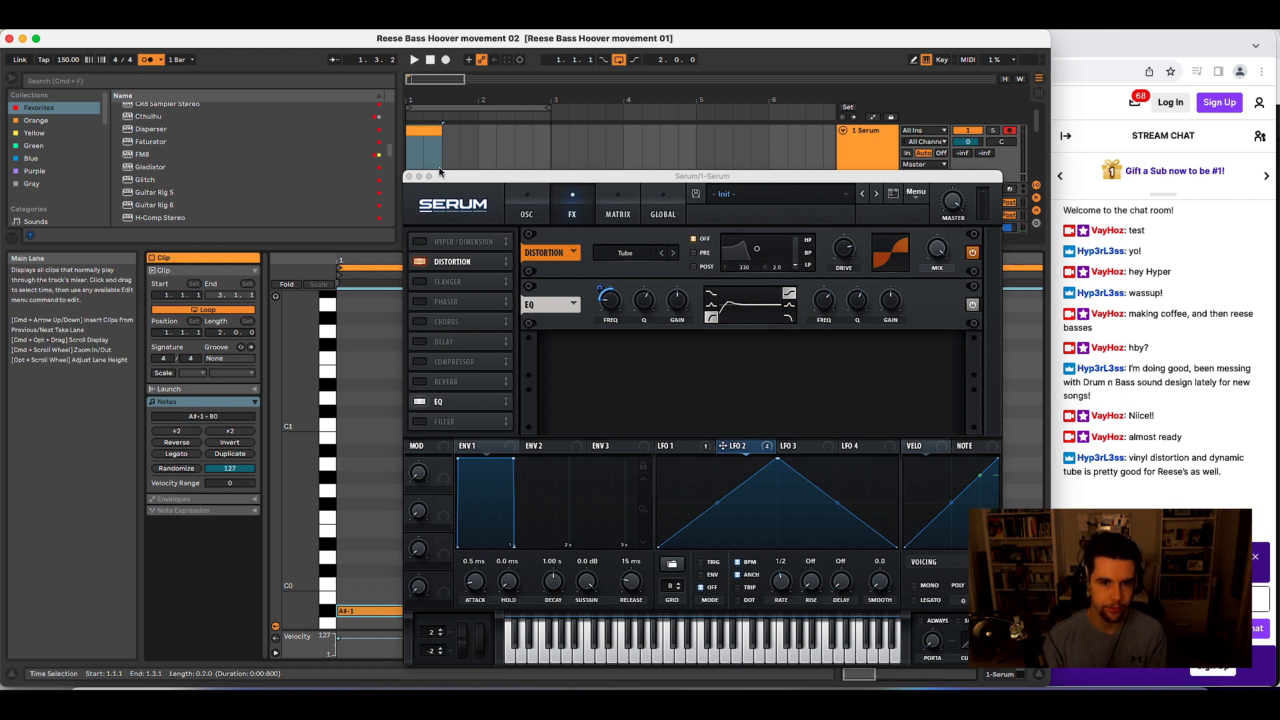
- Make room around the synth window and look through the samples in the CURRENT MONTH folder
drag(423, 179, 546, 280)
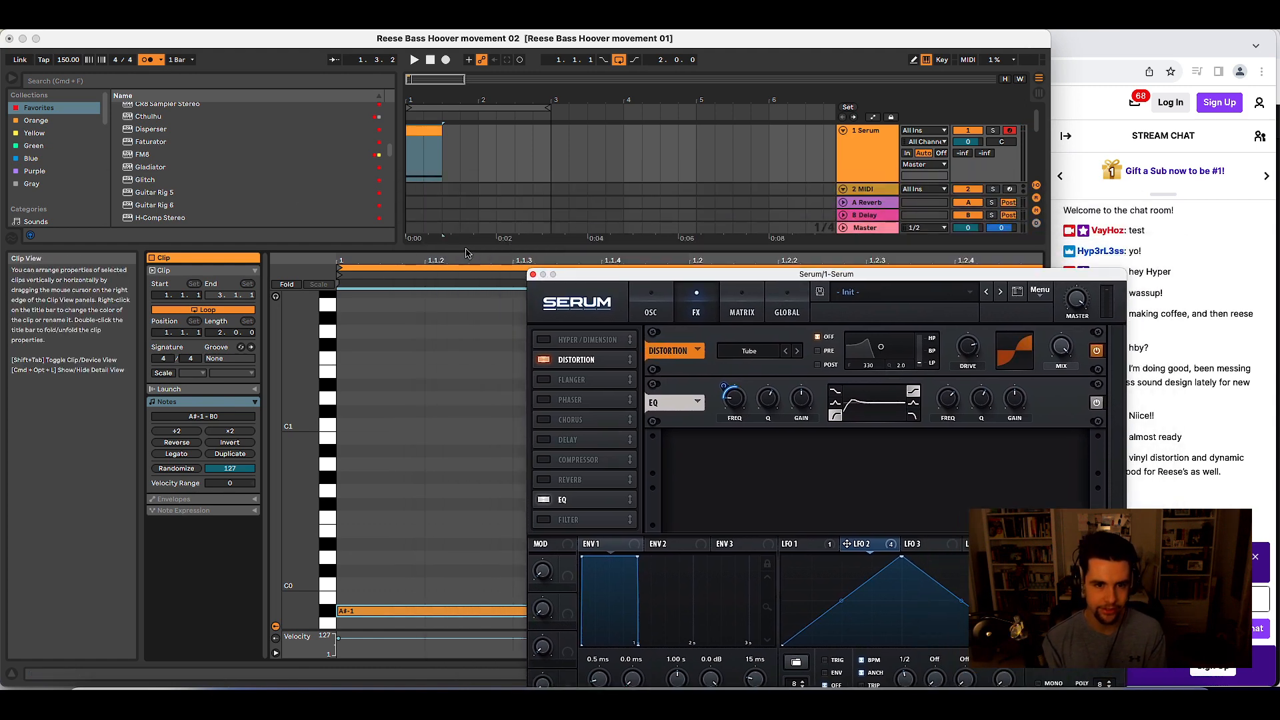
drag(327, 248, 327, 443)
scroll(53, 300, down, 3)
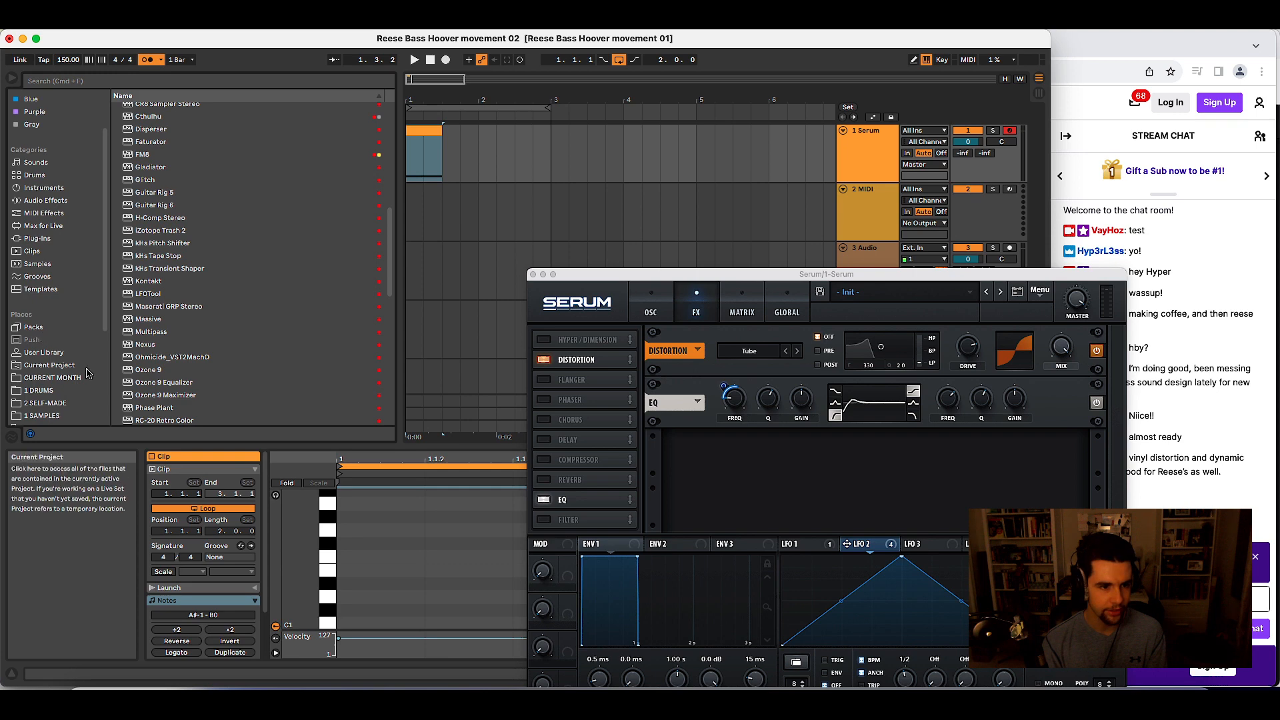
click(53, 377)
scroll(220, 206, down, 20)
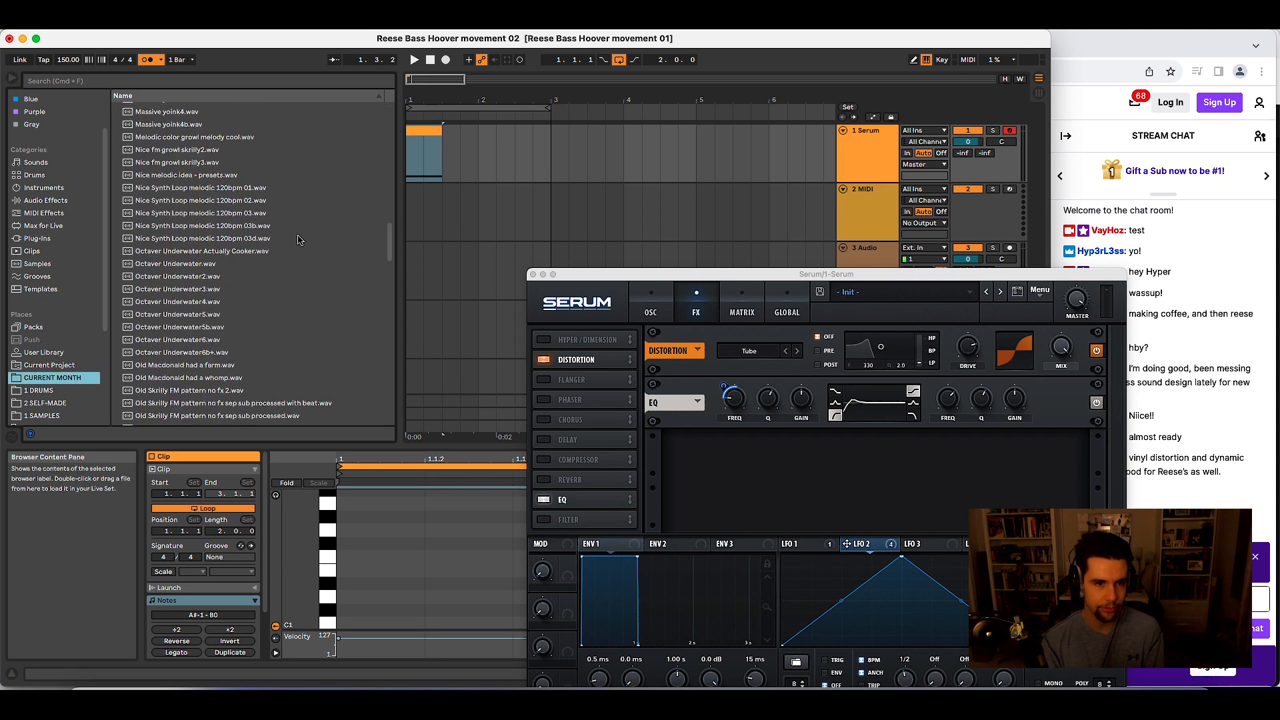
scroll(286, 253, down, 8)
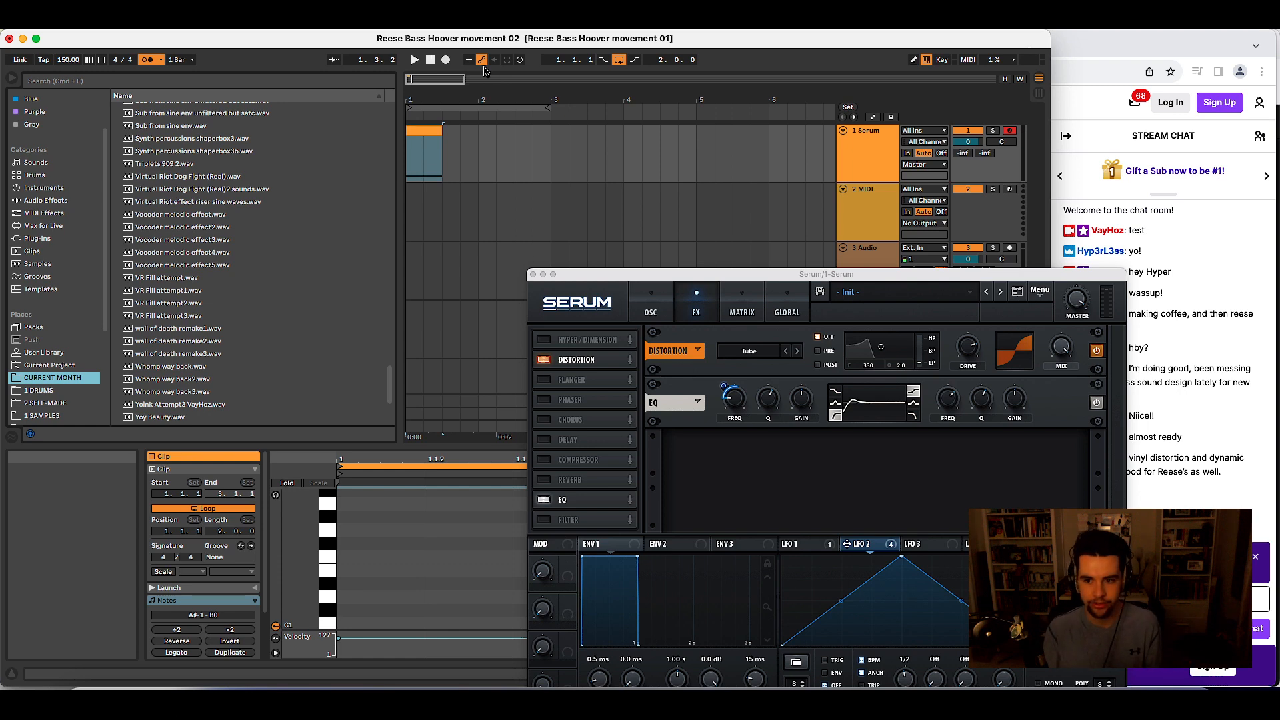
- Preview Whomp way back.wav, search the browser for its name, and select the set Whomp way back.als
key(space)
click(193, 368)
key(super+r)
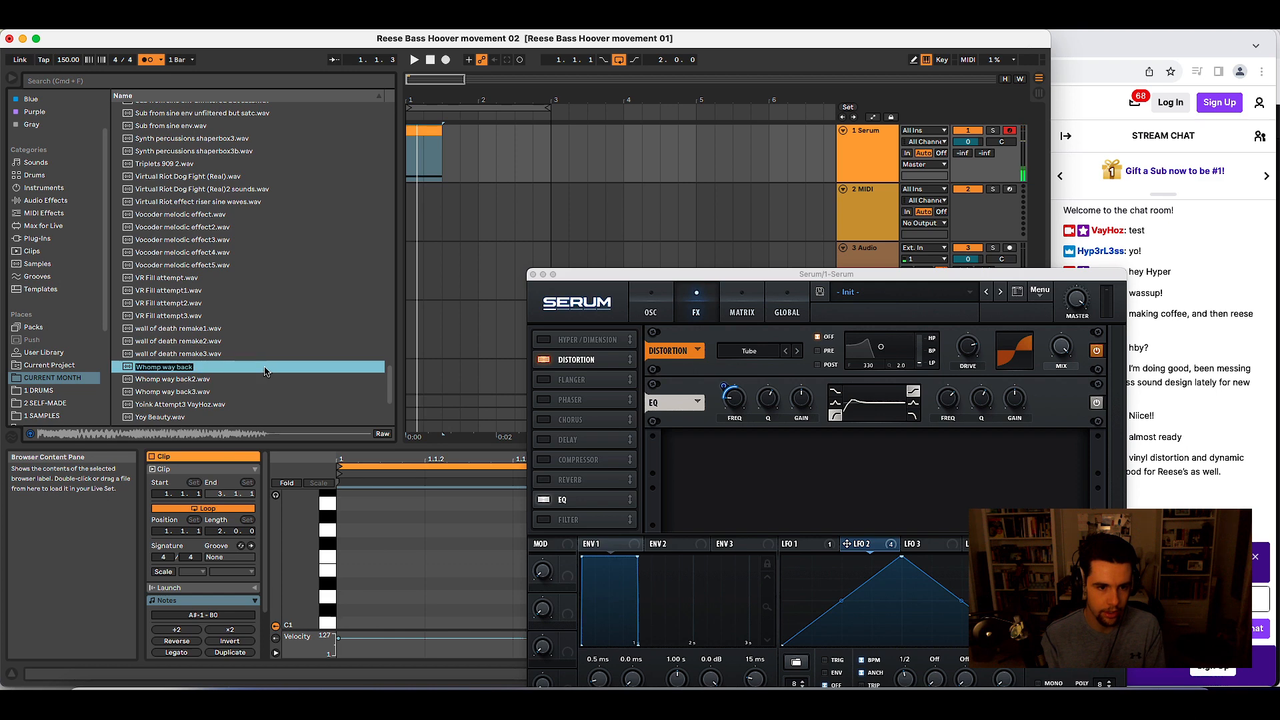
key(super+c)
key(Escape)
key(super+f)
key(super+v)
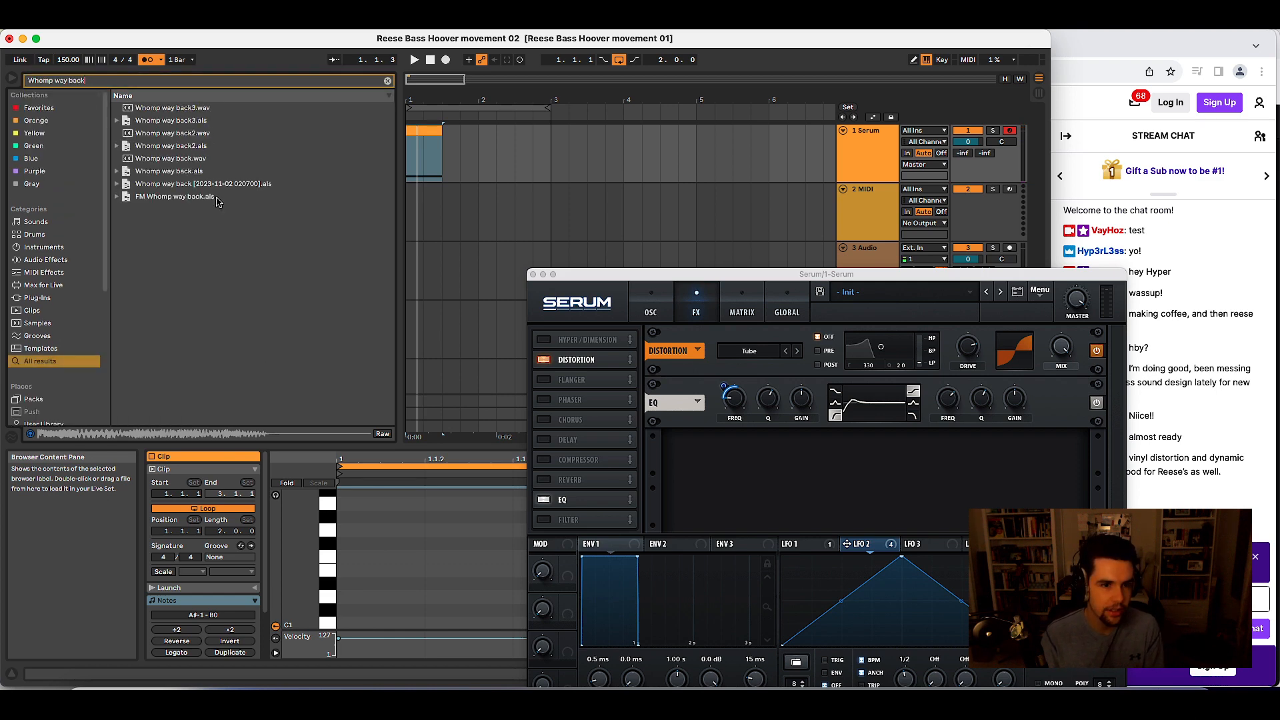
click(193, 172)
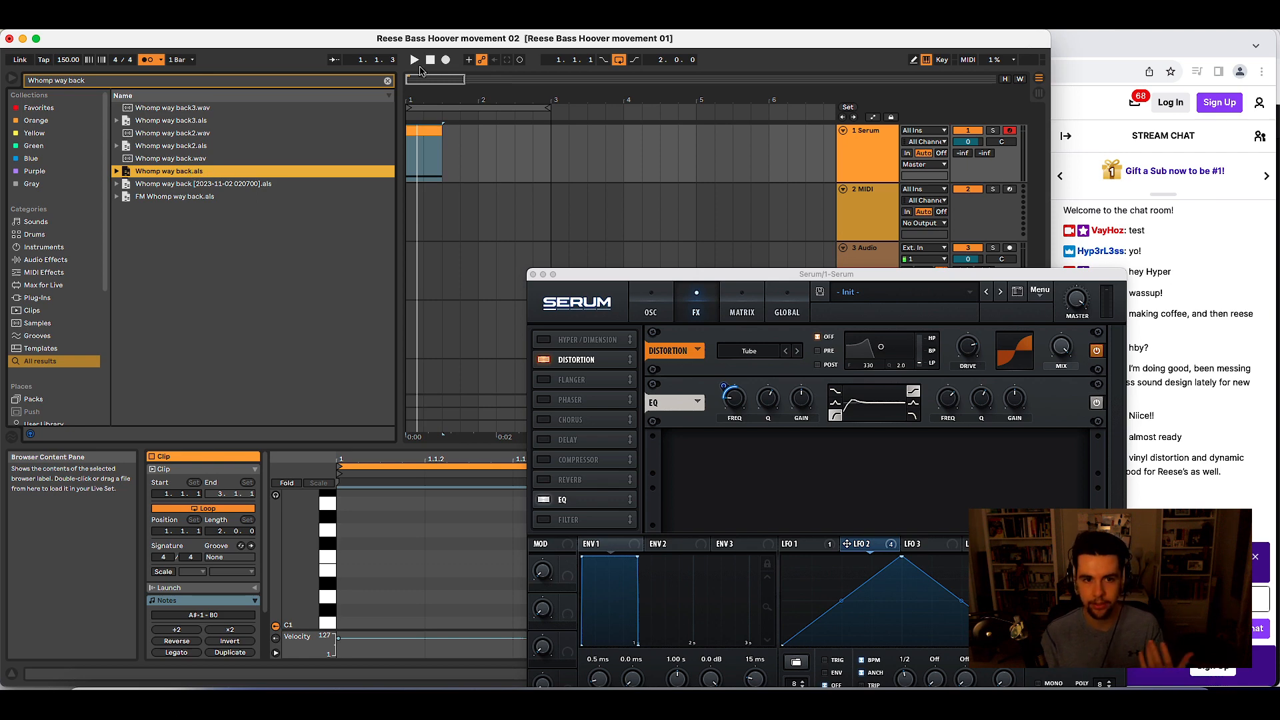
- Clear the browser search and look through the yearly subfolders of the 4 PROJECTS folder
click(388, 80)
scroll(74, 306, down, 5)
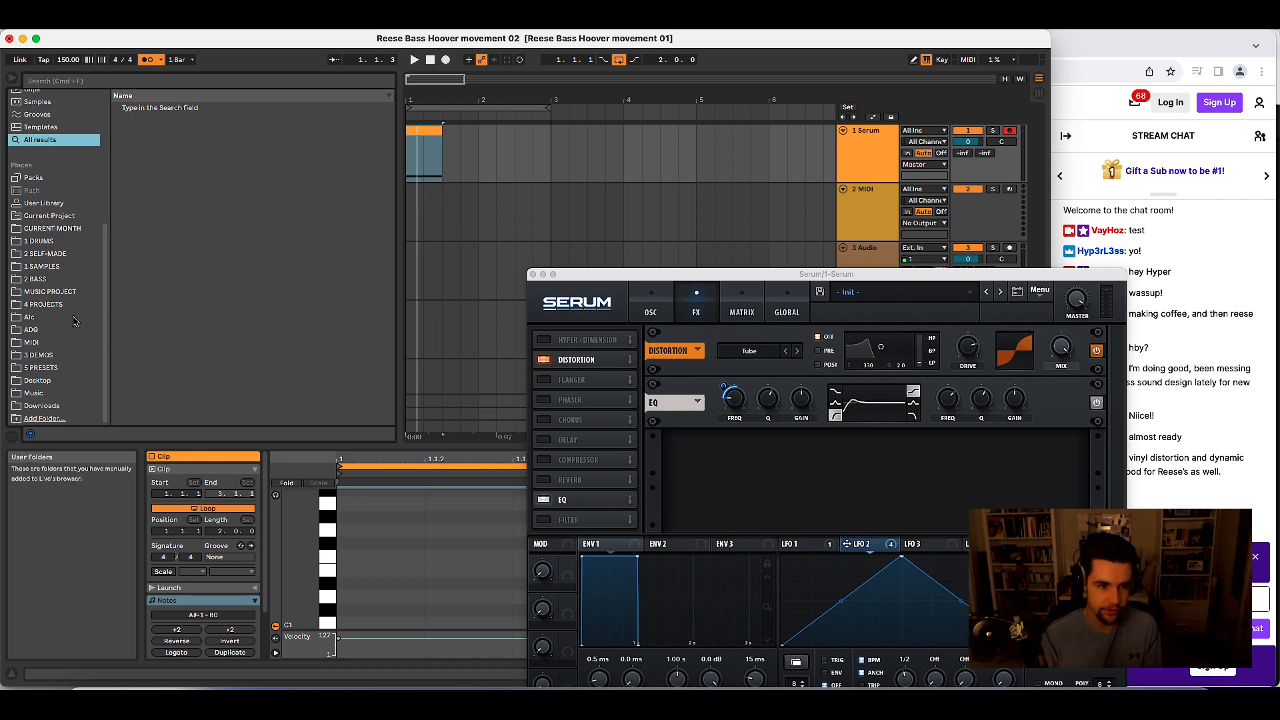
scroll(73, 320, up, 3)
click(62, 414)
scroll(54, 393, down, 4)
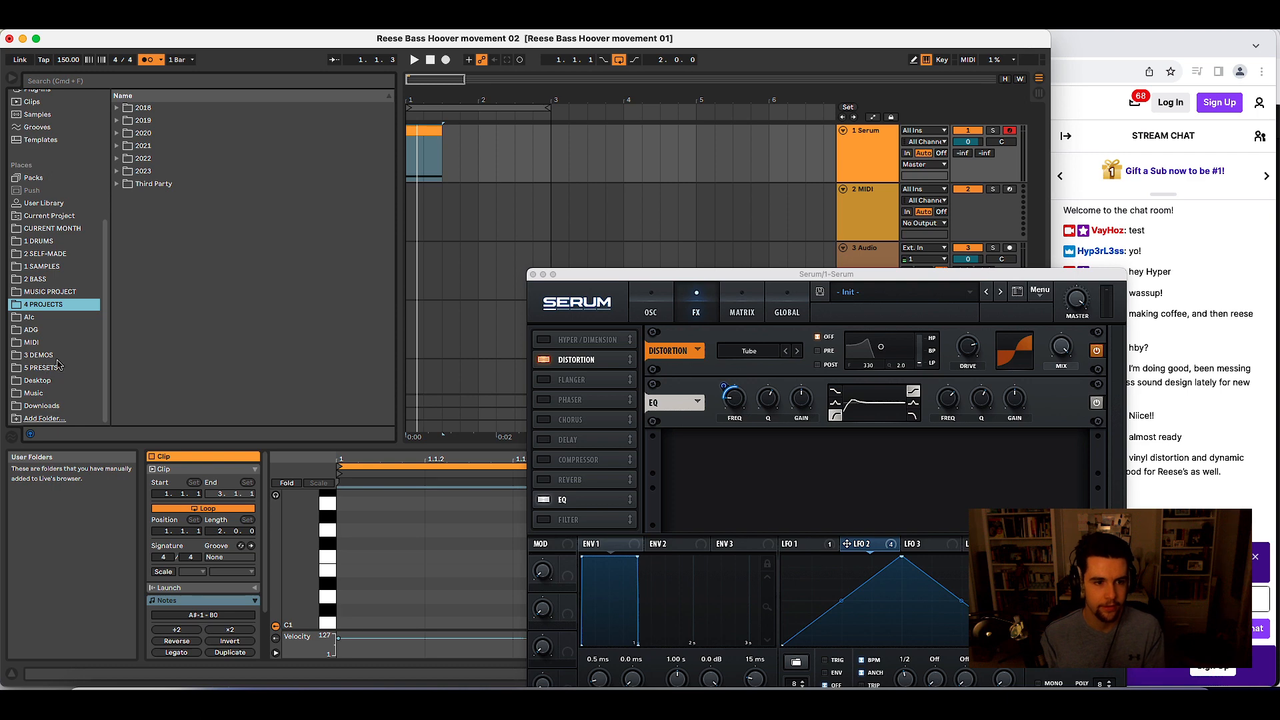
- Select the clip on the Serum track and play it back briefly
click(424, 131)
key(space)
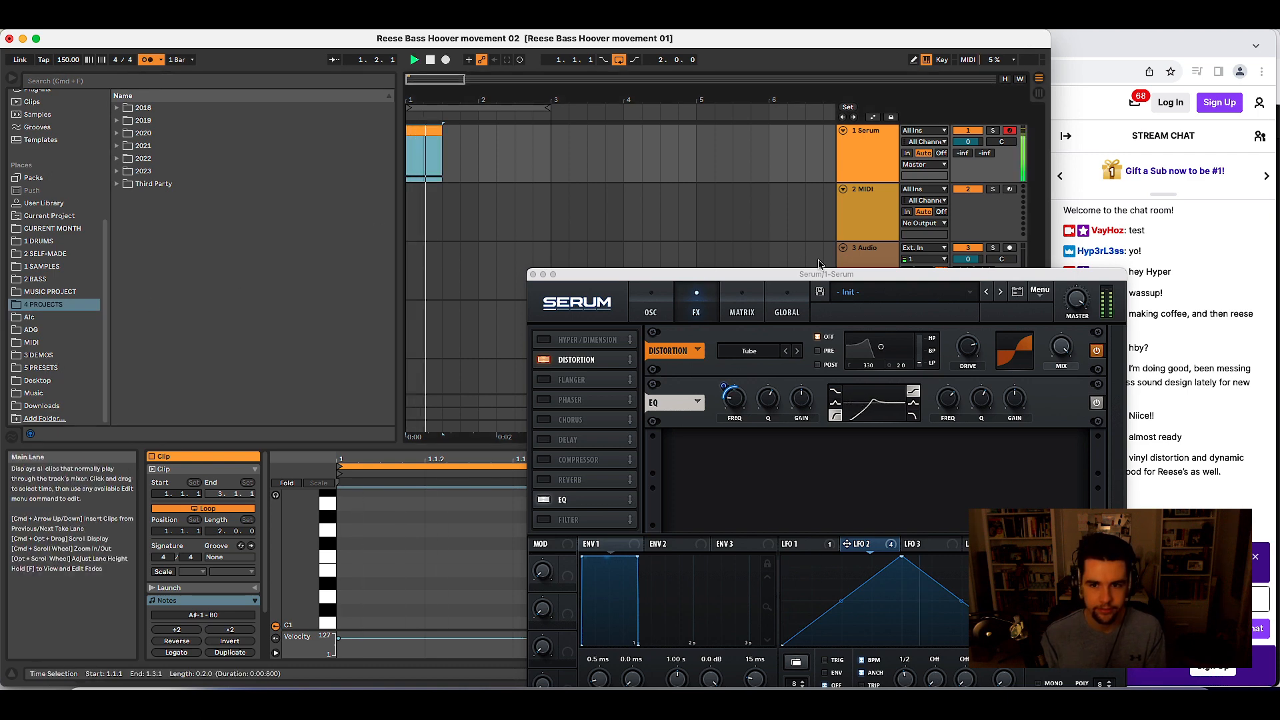
key(space)
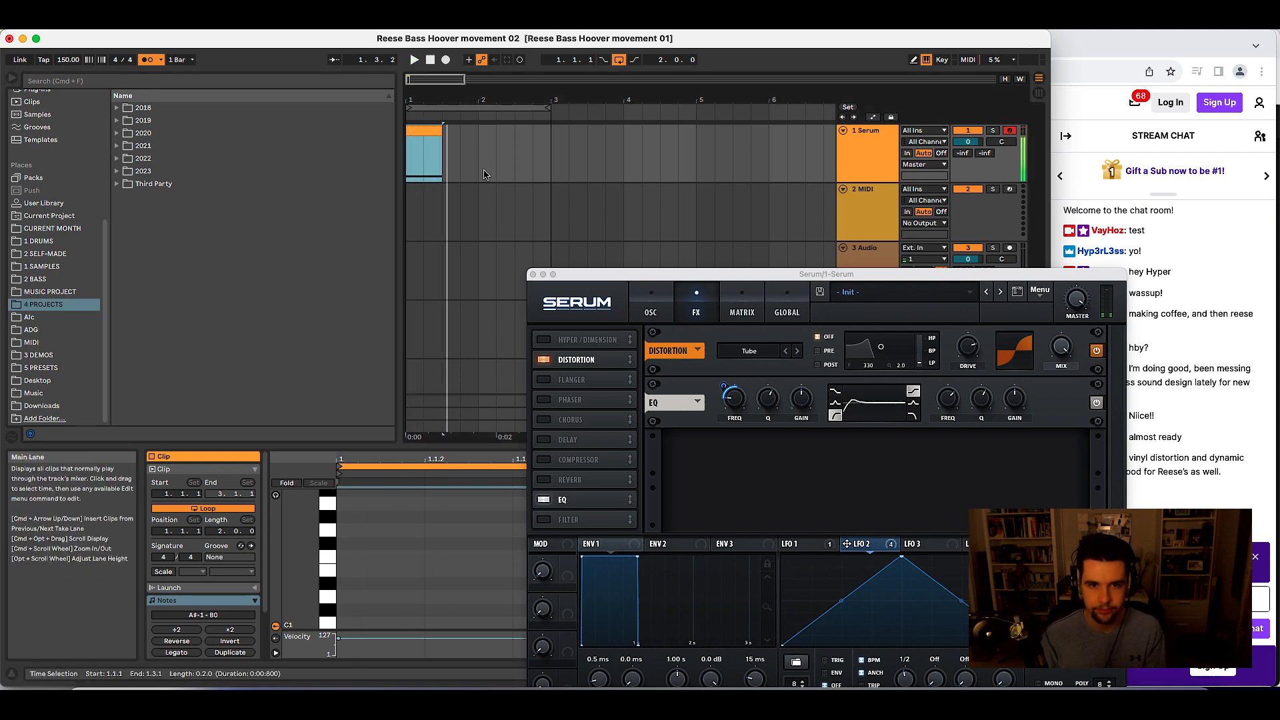
- Find the Reese Bass Hoover movement 01 and 02 wav files in the CURRENT MONTH folder and preview both for comparison
click(66, 228)
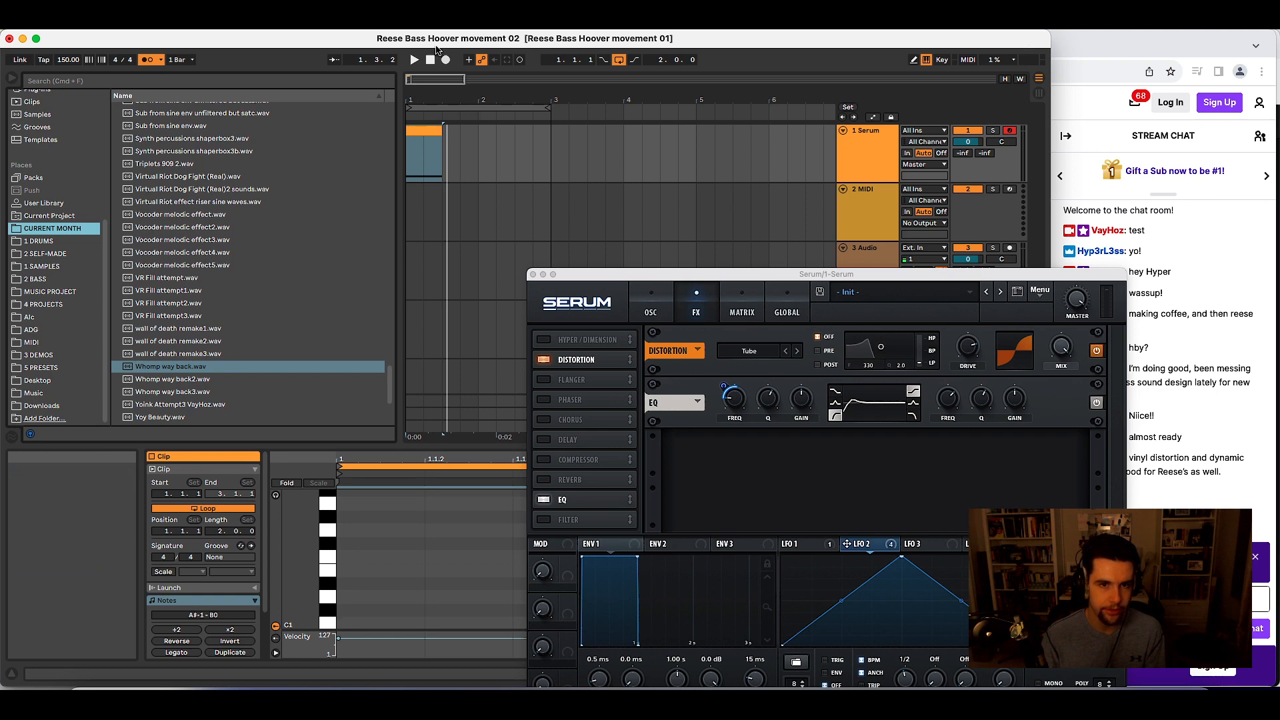
scroll(197, 332, down, 5)
scroll(206, 326, up, 8)
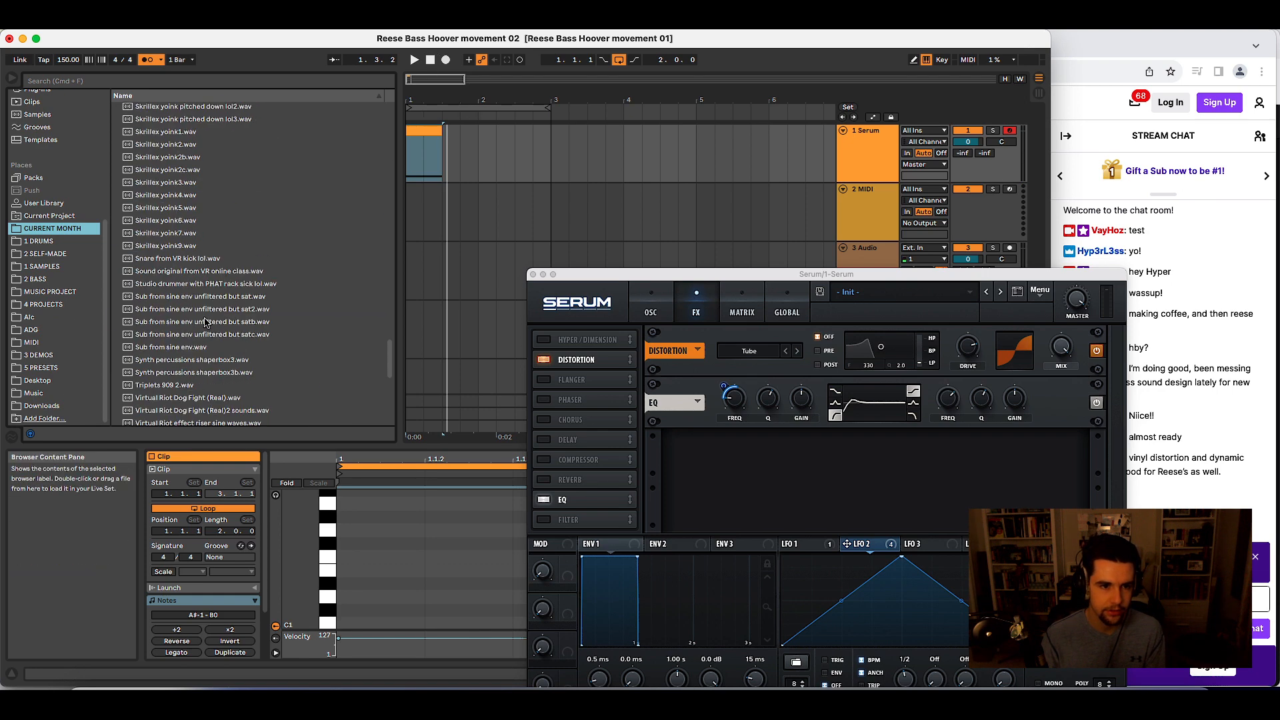
scroll(204, 309, up, 10)
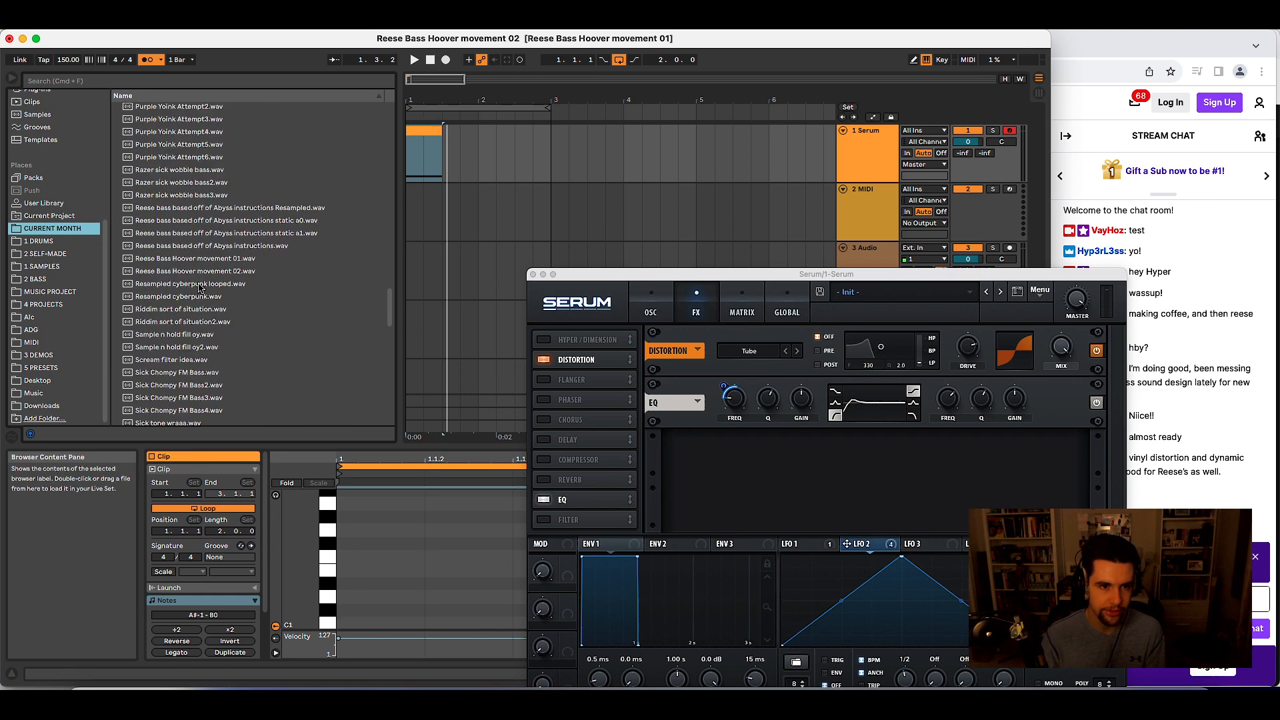
click(187, 272)
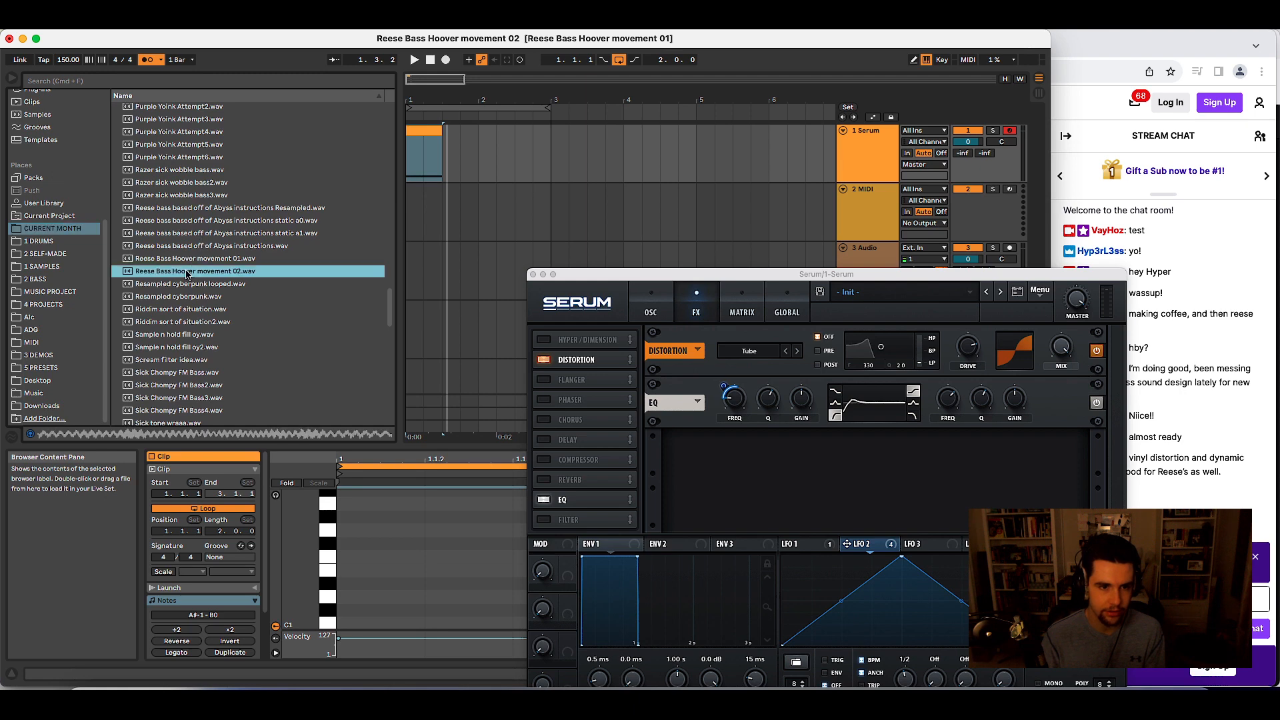
click(198, 260)
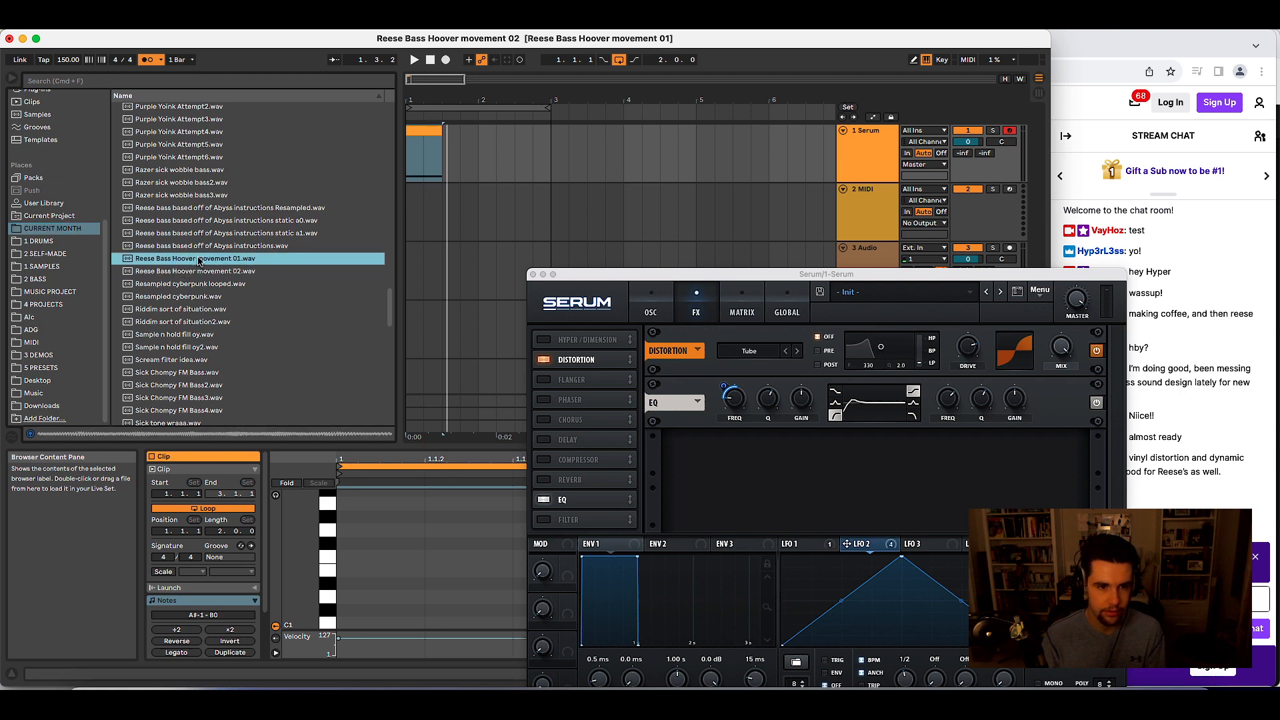
click(188, 272)
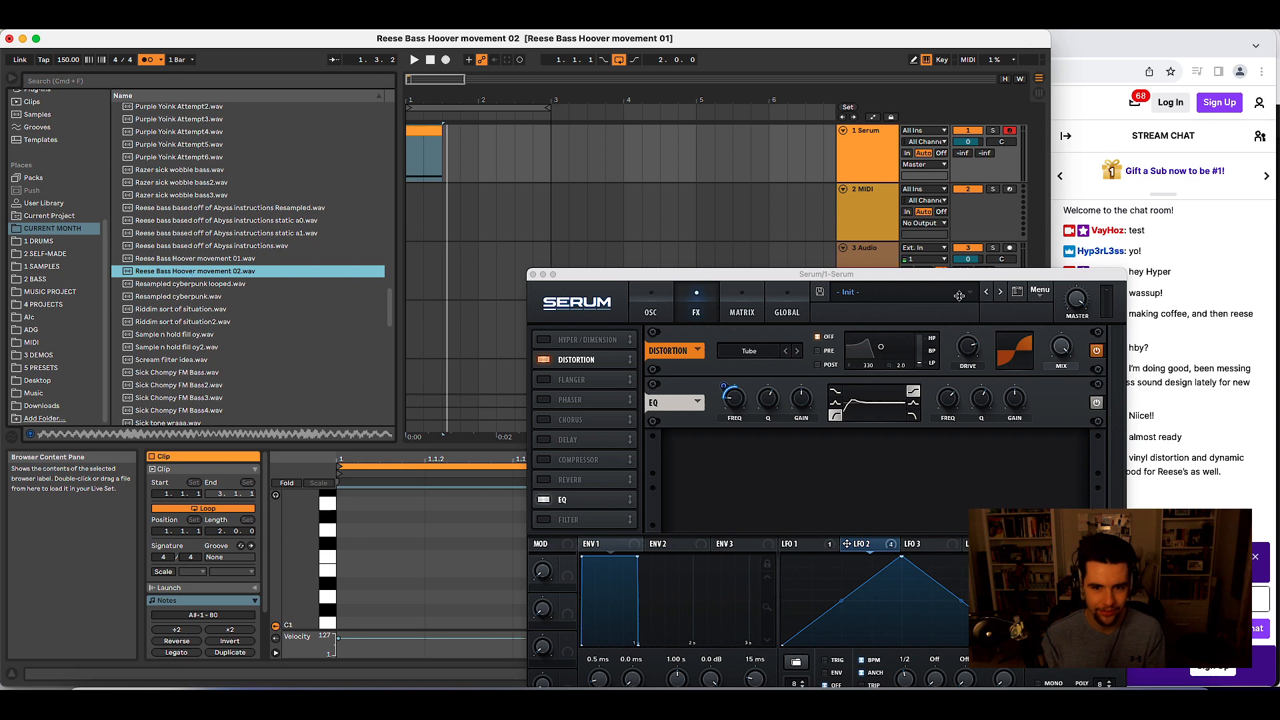
- Check Serum's oscillator page, and close the plug-in window to expose the Serum track's device chain
click(651, 304)
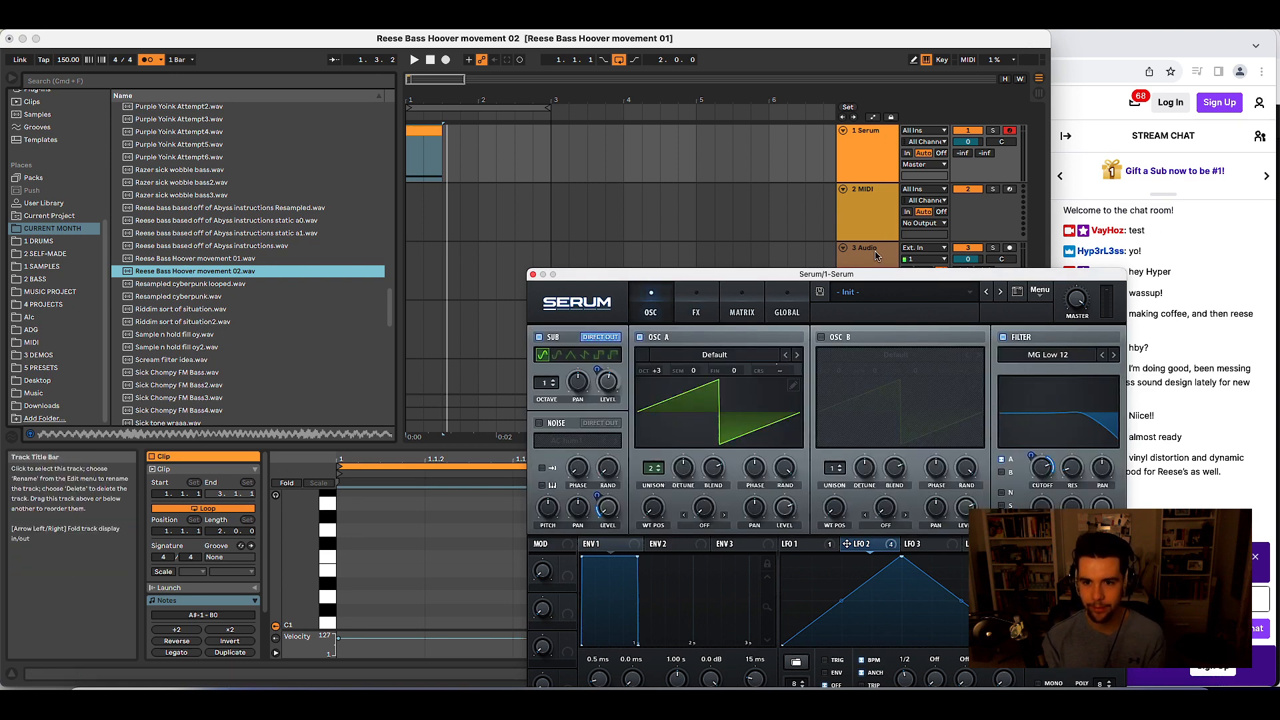
drag(859, 274, 696, 264)
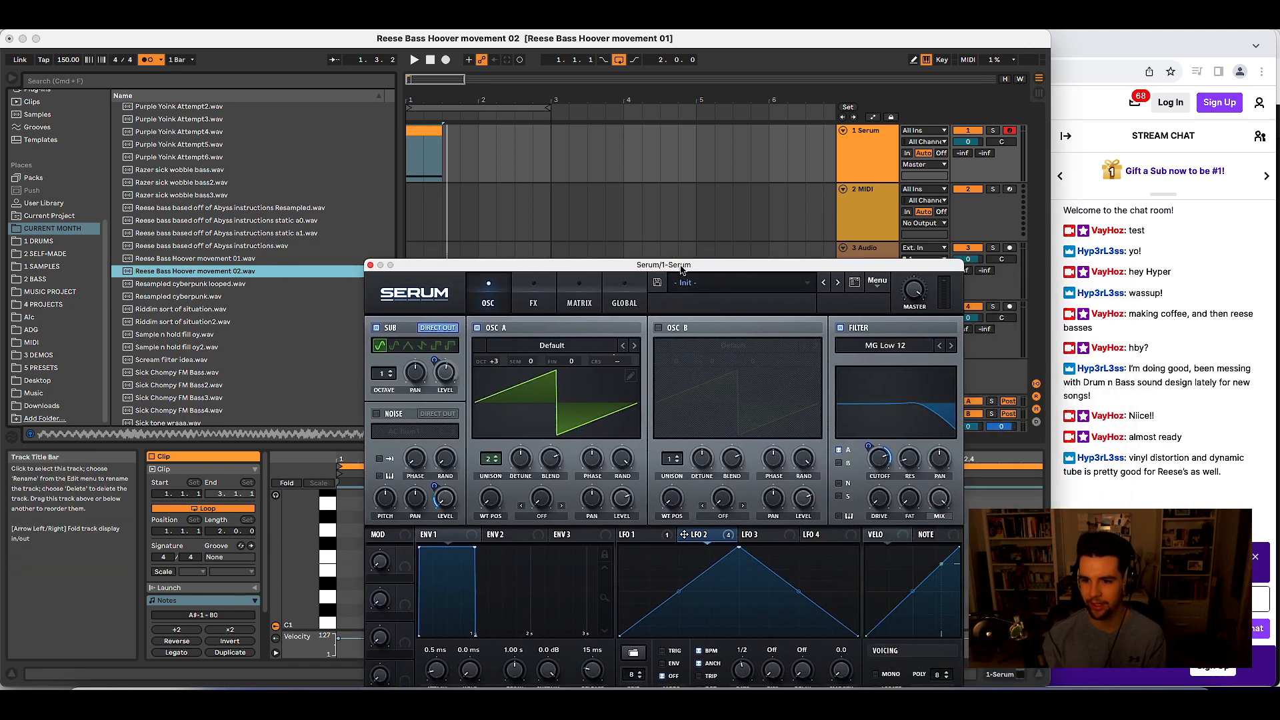
click(779, 172)
click(369, 265)
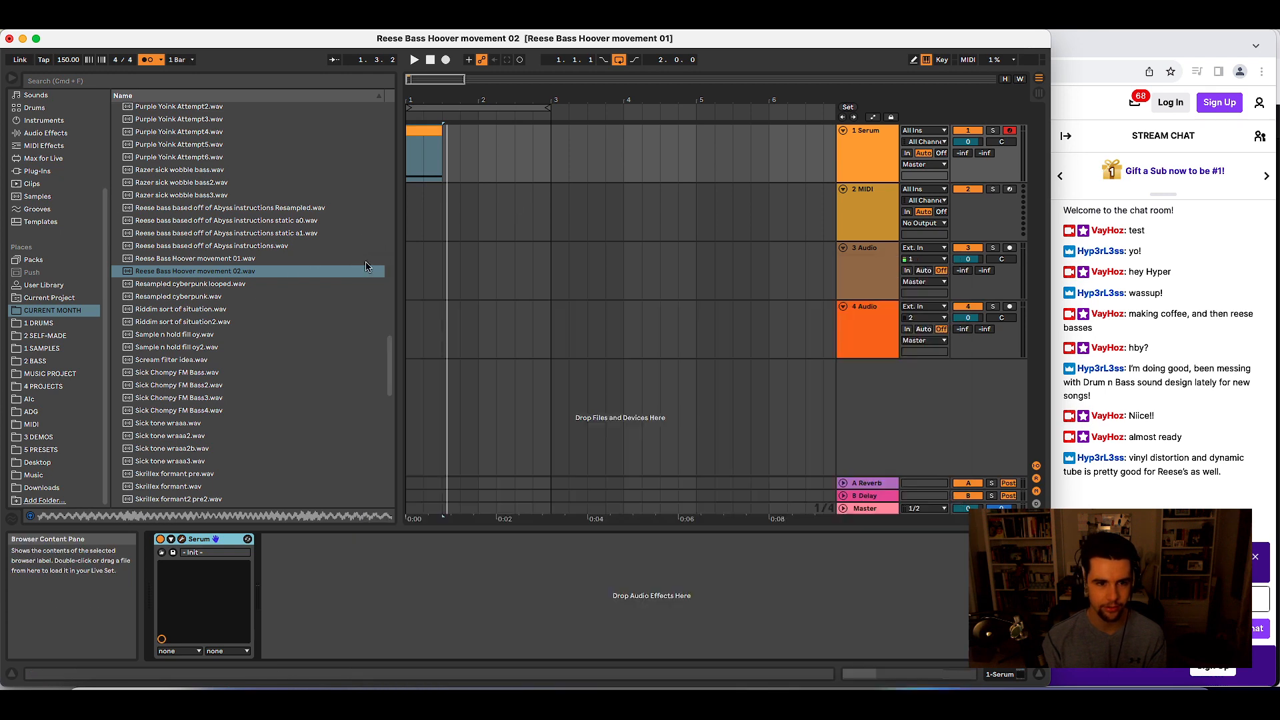
- Add the Vinyl Distortion and Dynamic Tube audio effects after Serum on its track
click(45, 133)
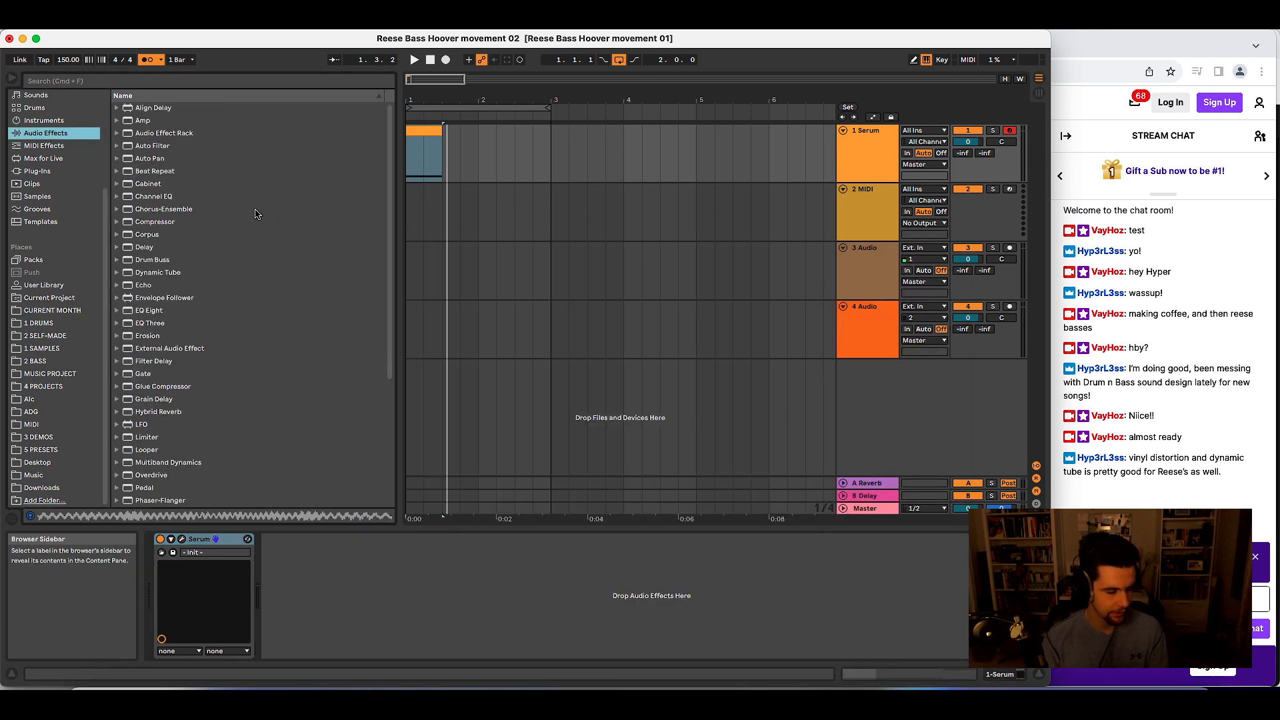
scroll(213, 320, down, 5)
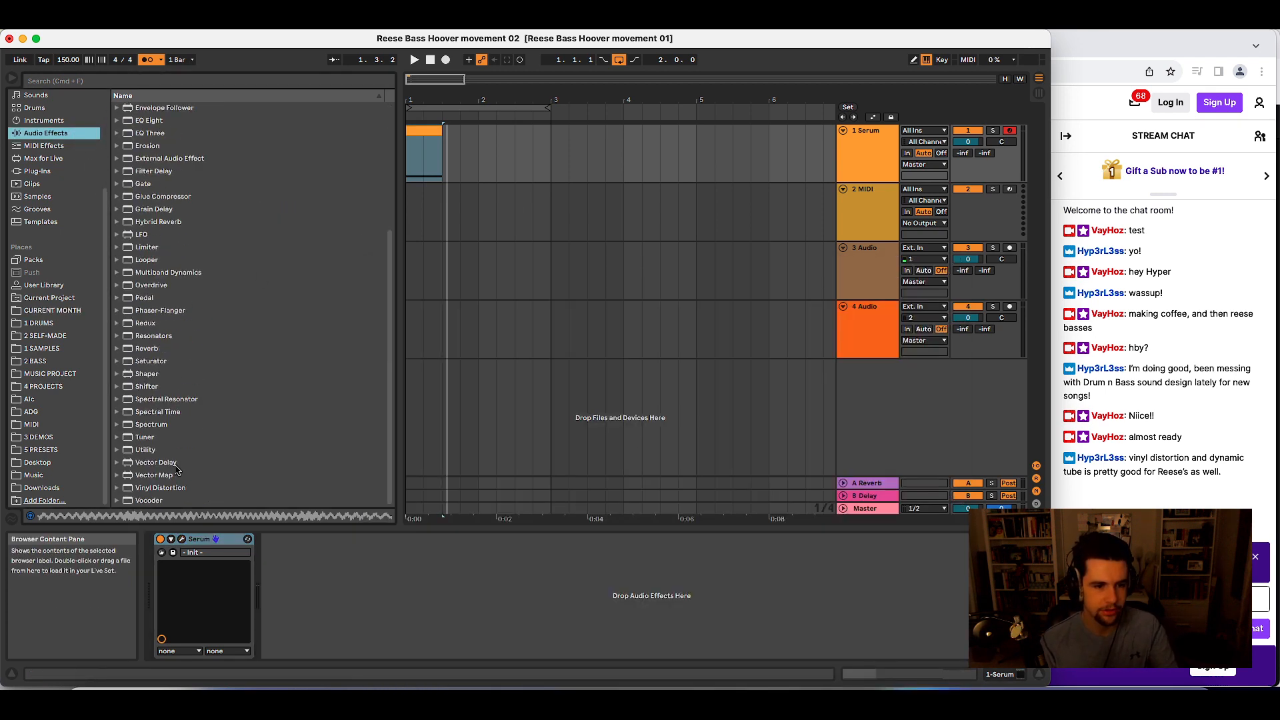
double_click(165, 488)
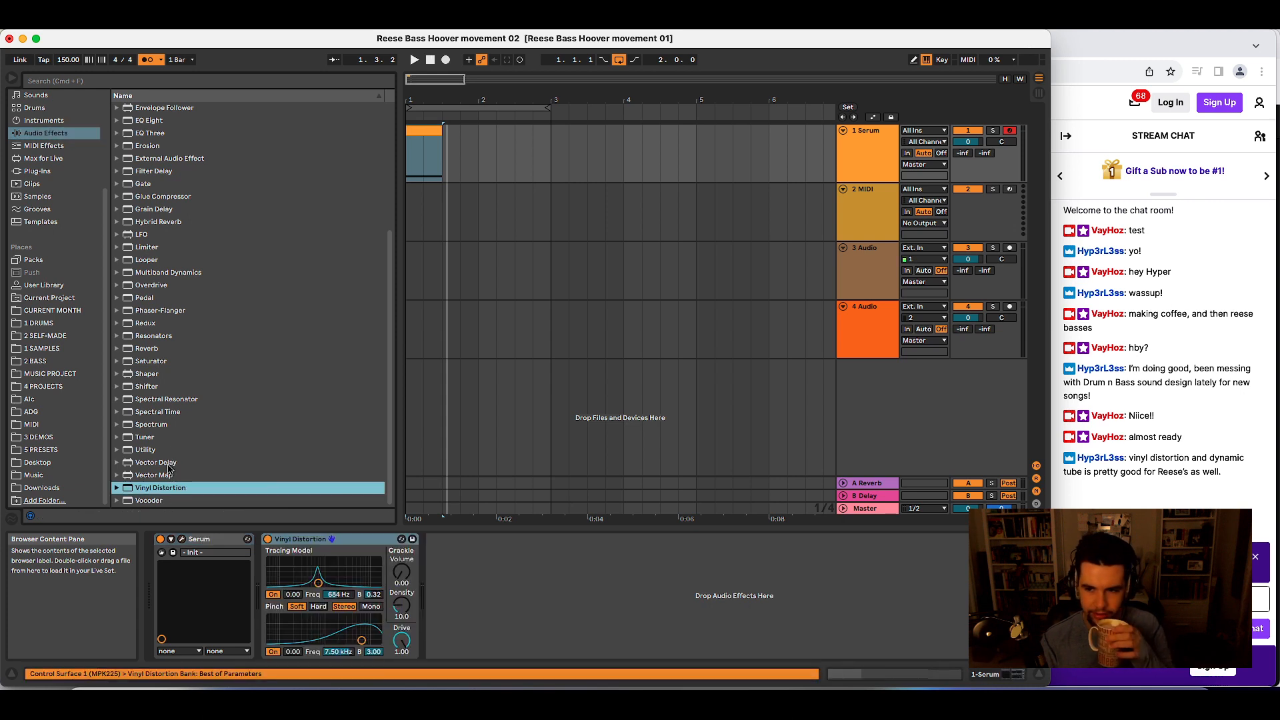
scroll(211, 287, up, 5)
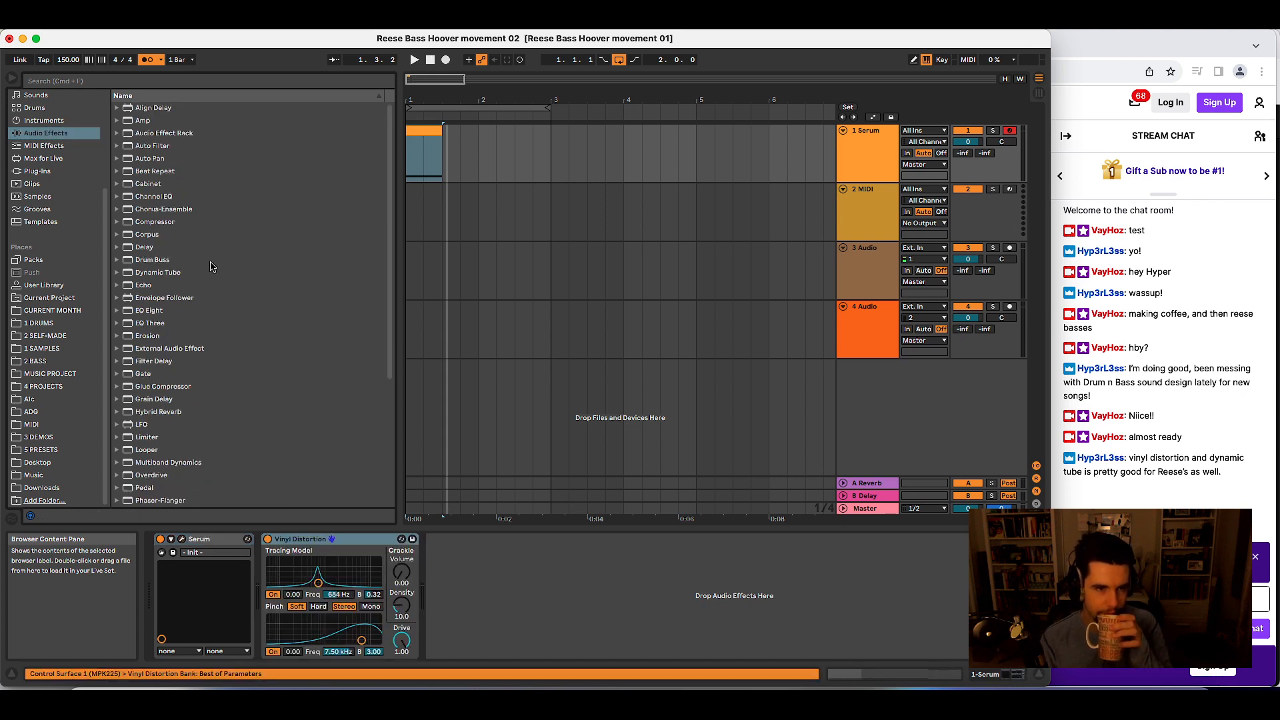
double_click(157, 273)
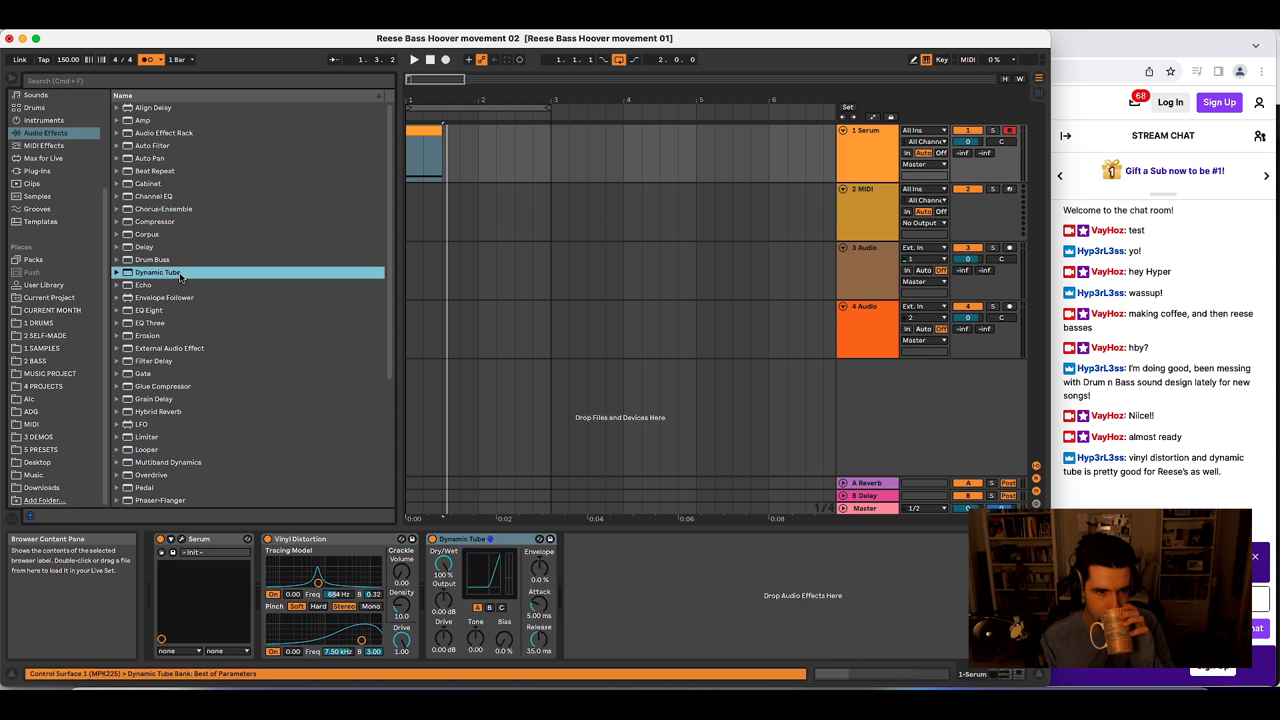
- Compare the bass with Dynamic Tube bypassed and enabled, and try tube modes B and C before returning to A
key(space)
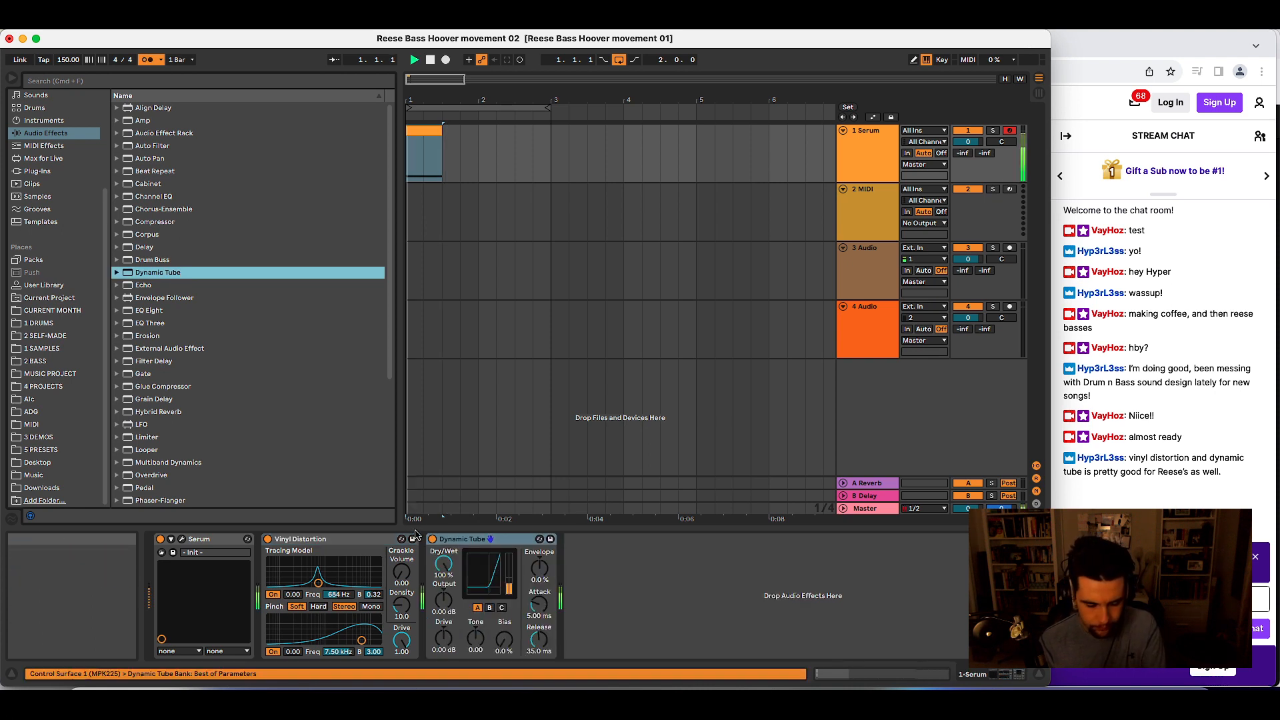
click(431, 539)
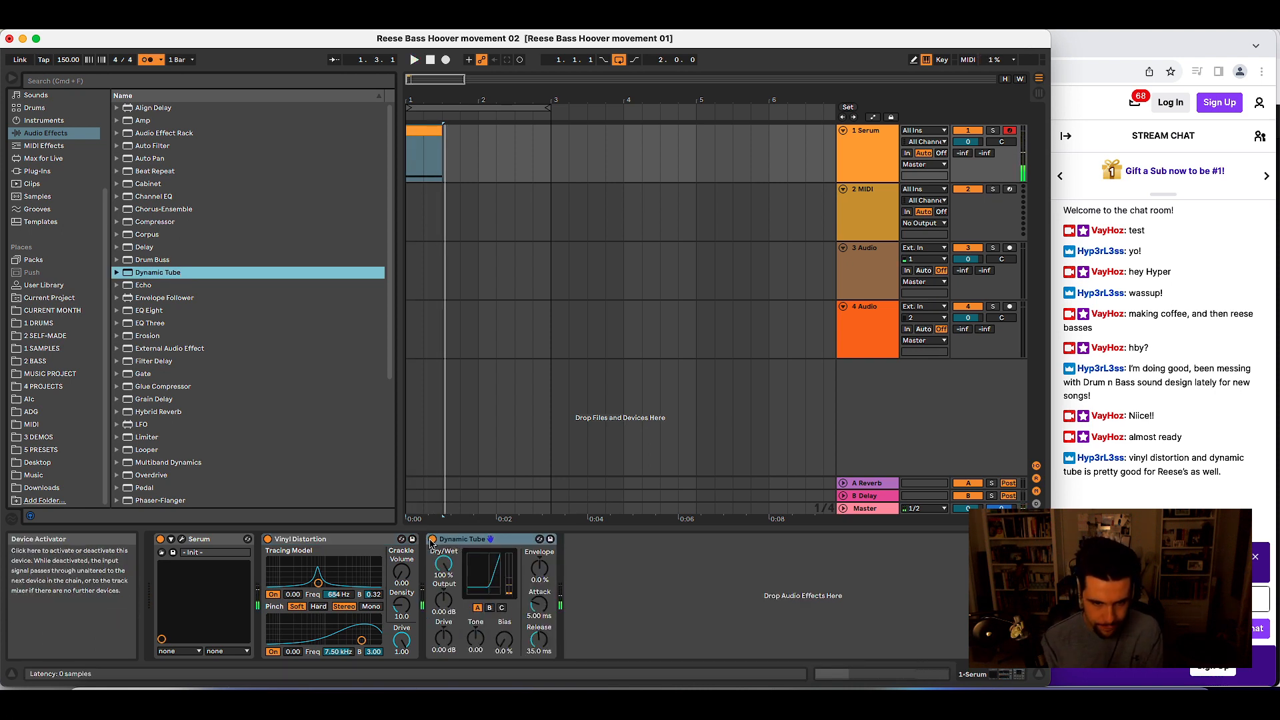
click(431, 540)
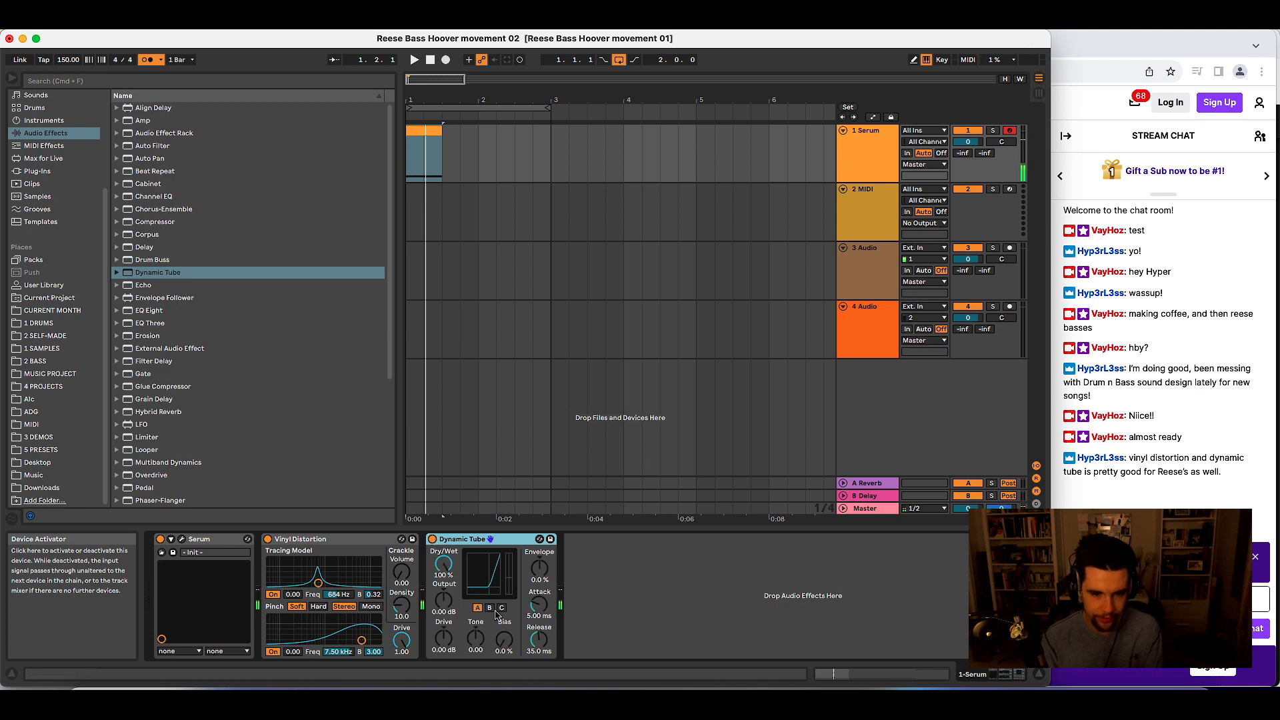
key(space)
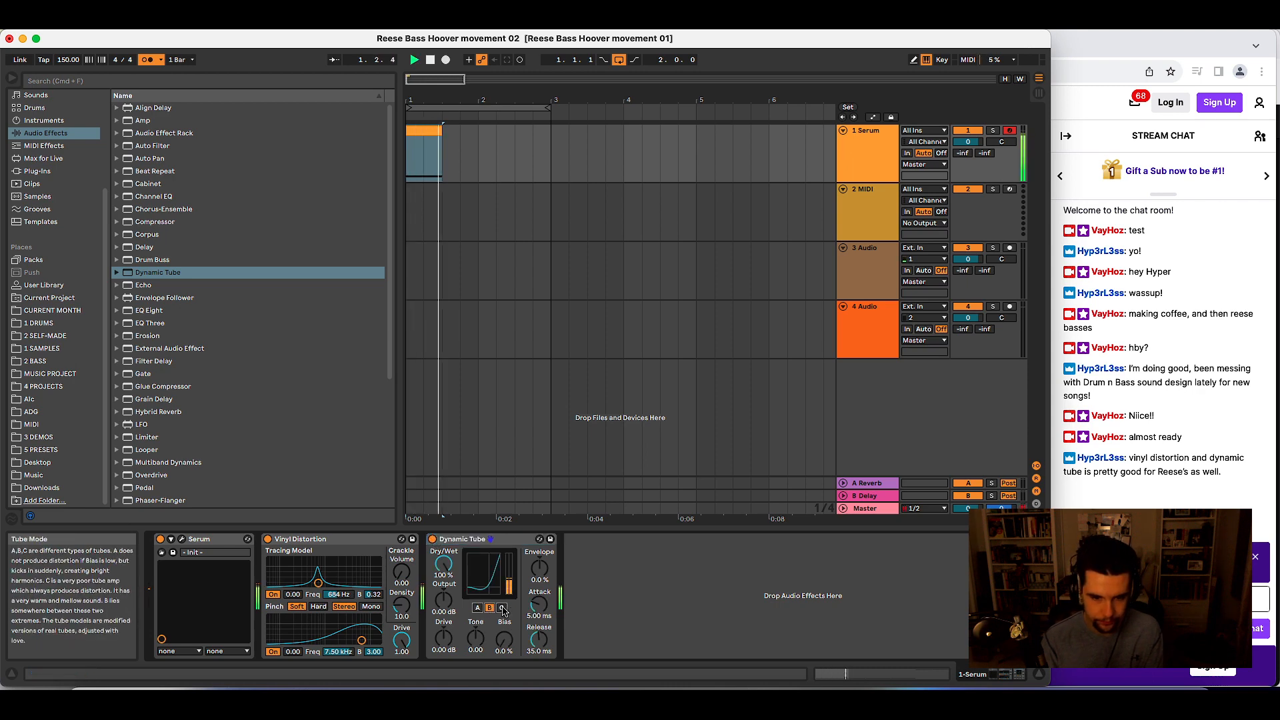
click(501, 608)
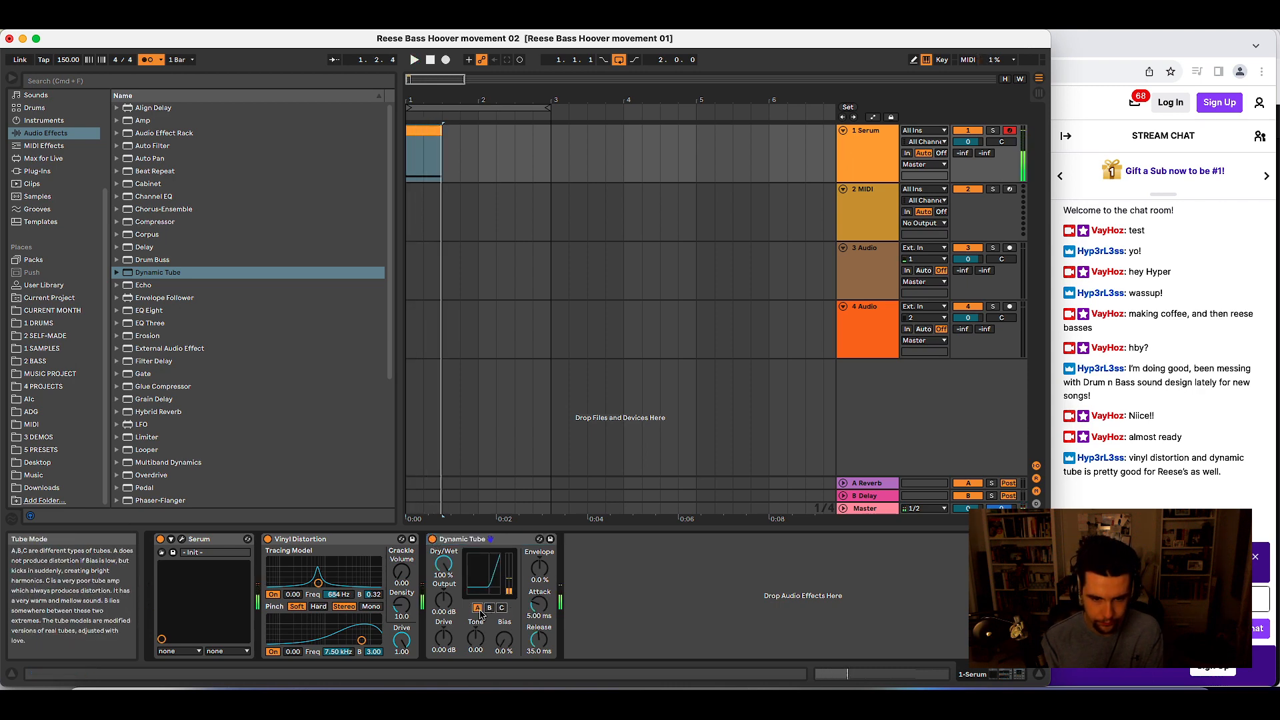
- Try Dynamic Tube's Bias at 15% and Tone at 0.67, reset Tone to 0.00, and bypass the device
drag(504, 639, 476, 620)
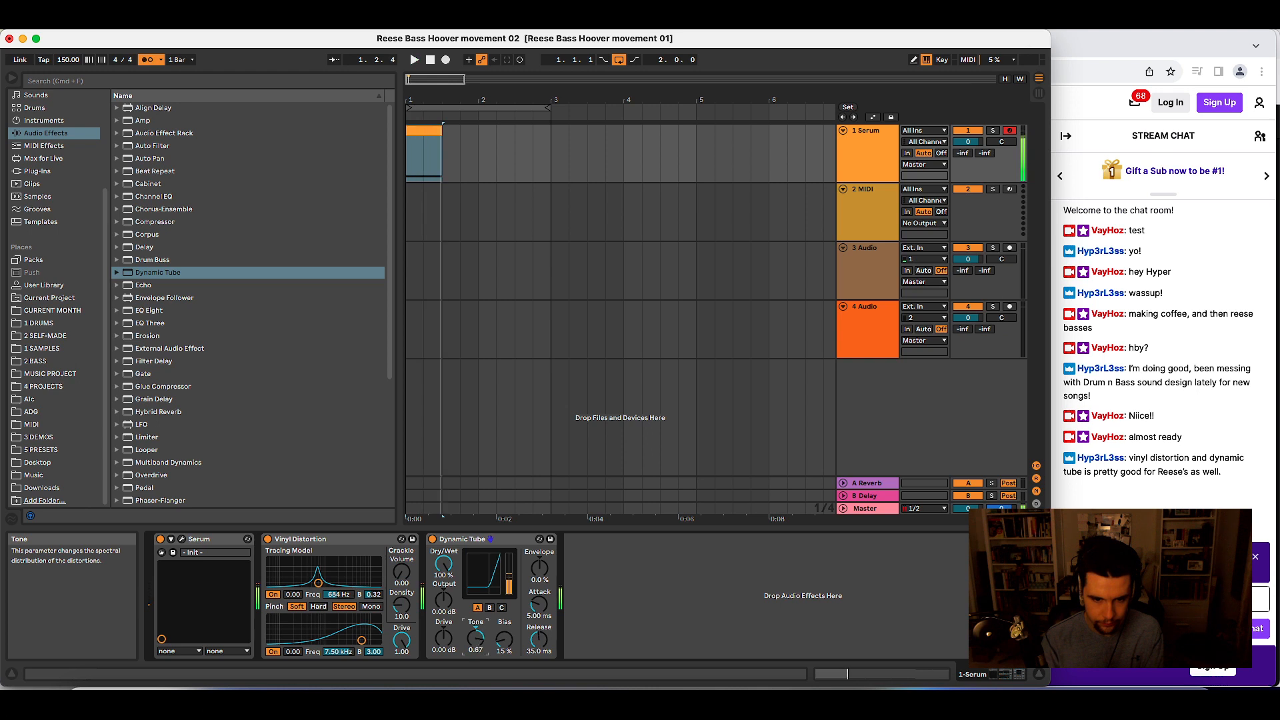
double_click(475, 639)
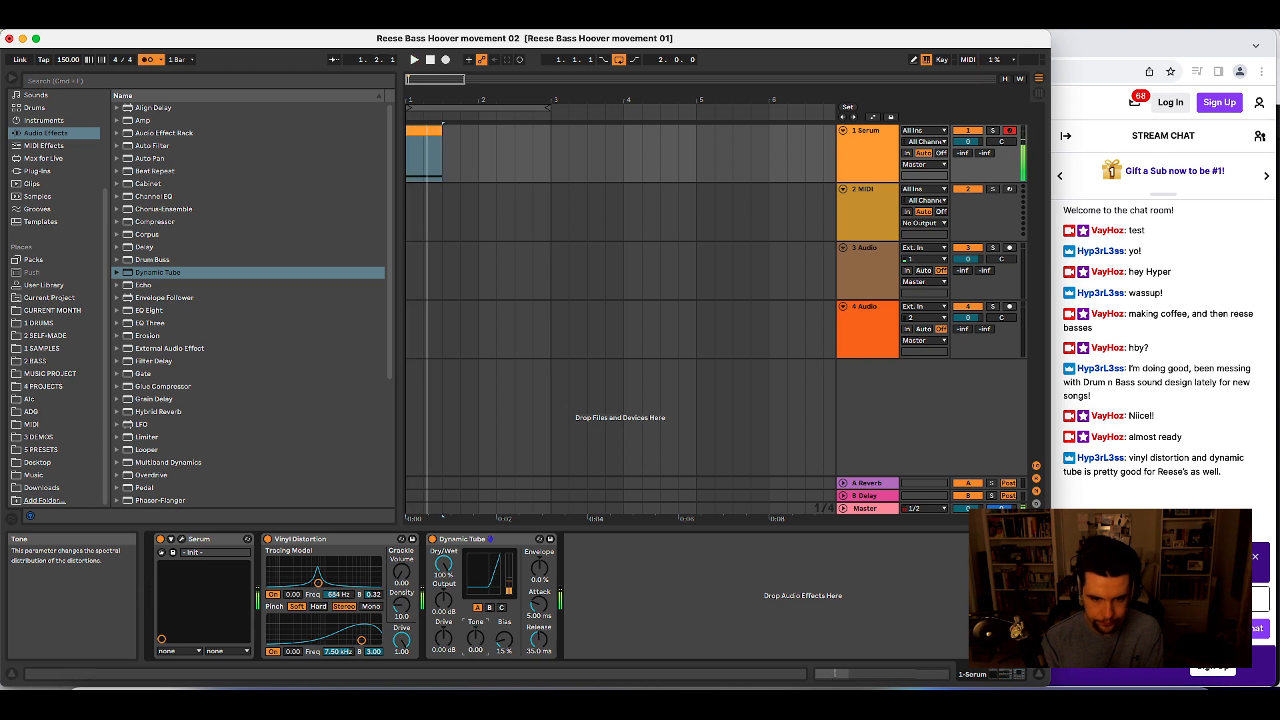
click(432, 538)
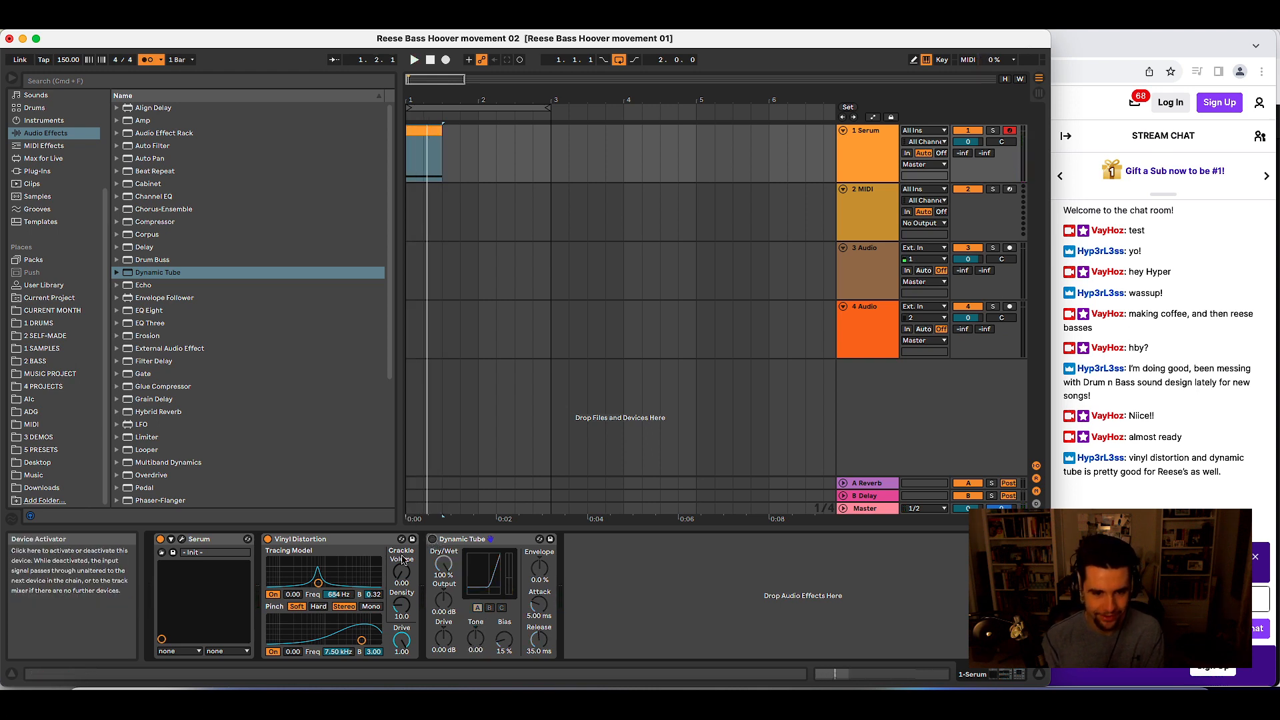
- Sweep Vinyl Distortion's Tracing Model across low and high frequencies, ending at about 5.19 kHz with an amount of 1.00
click(347, 572)
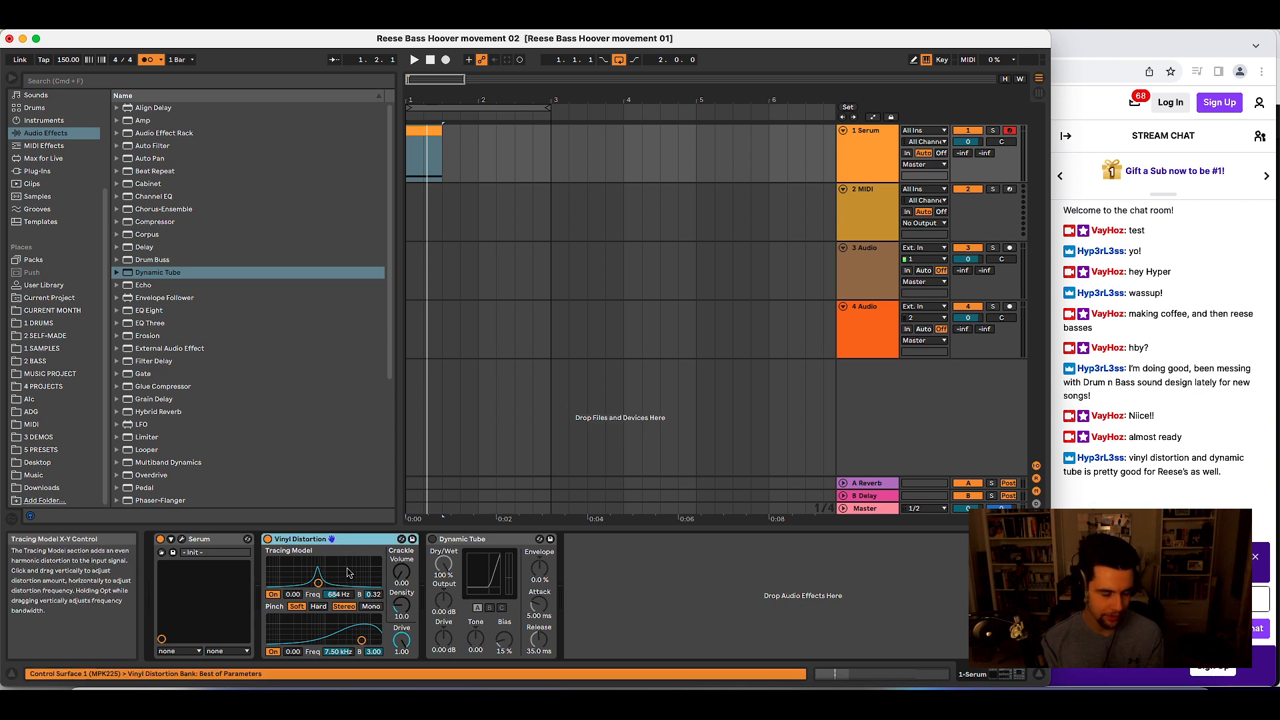
drag(349, 573, 360, 571)
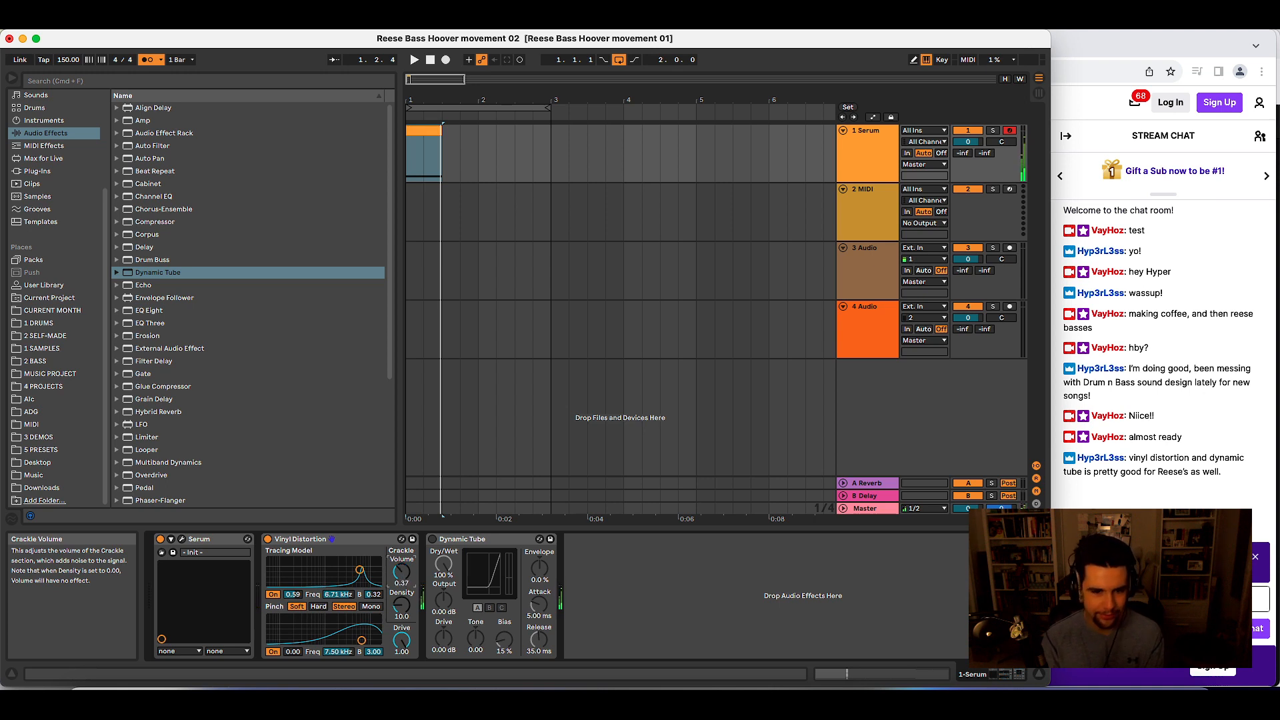
drag(359, 570, 348, 565)
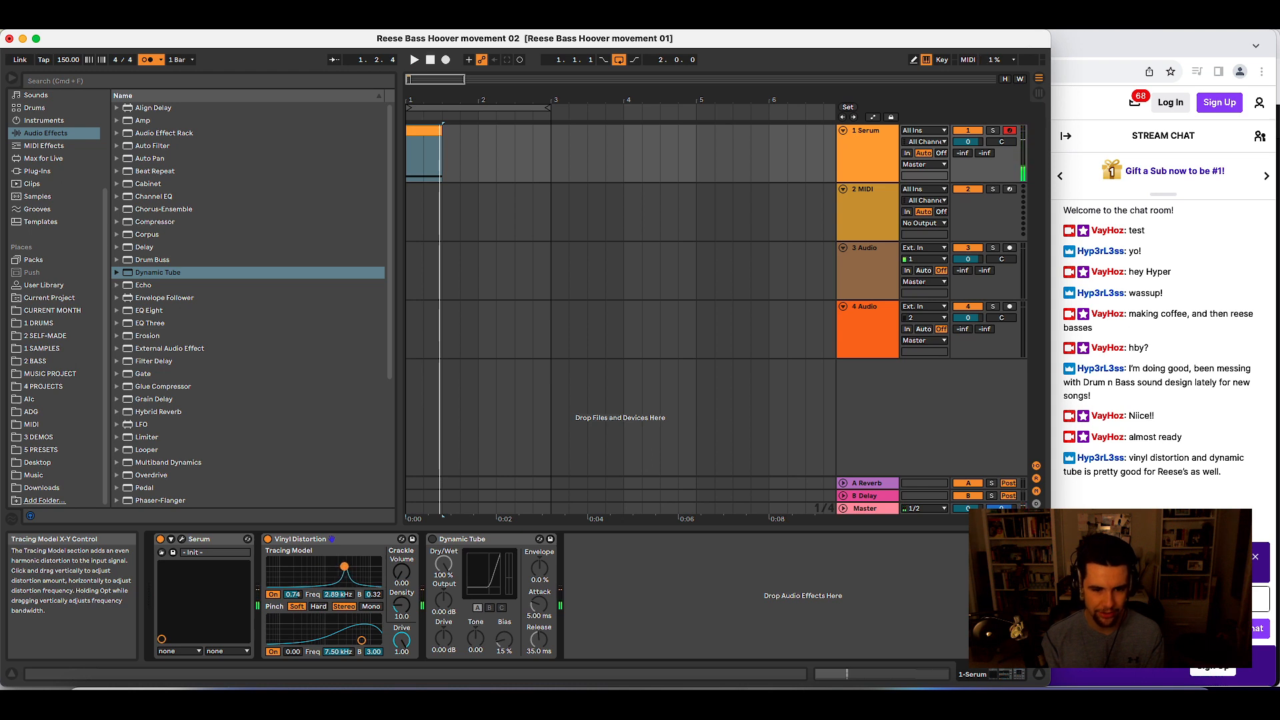
drag(330, 561, 311, 560)
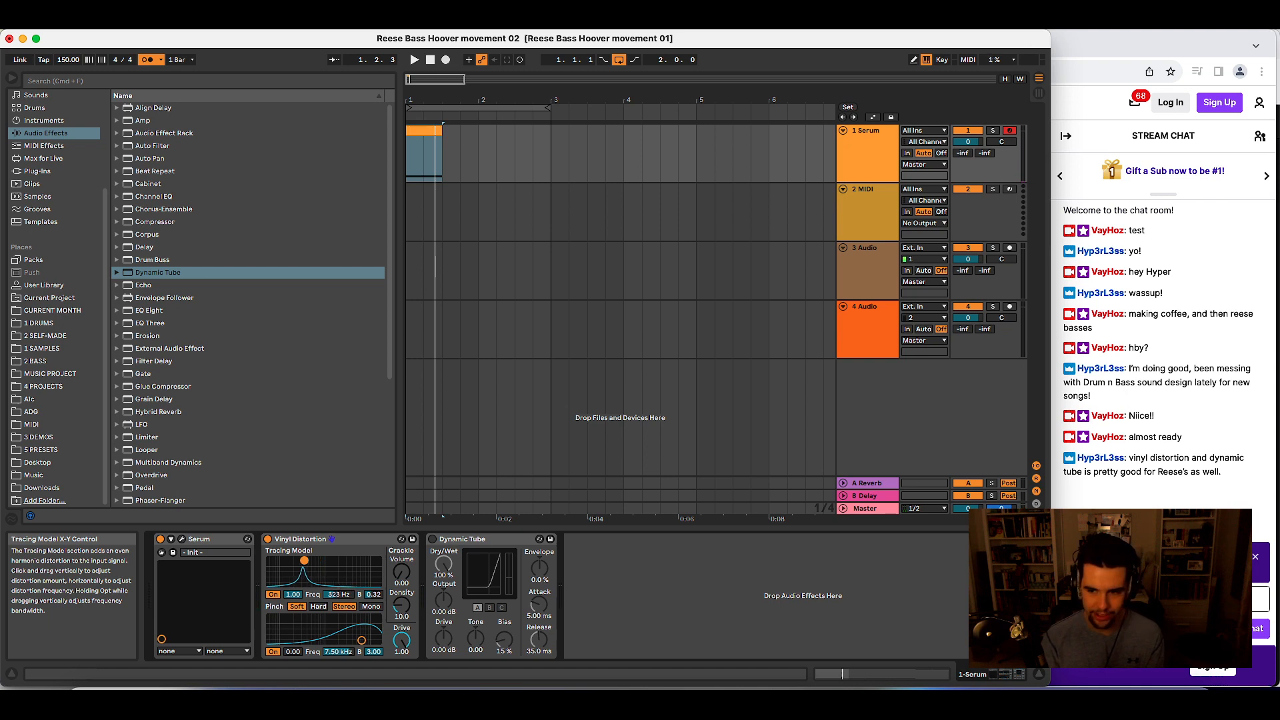
drag(304, 561, 283, 560)
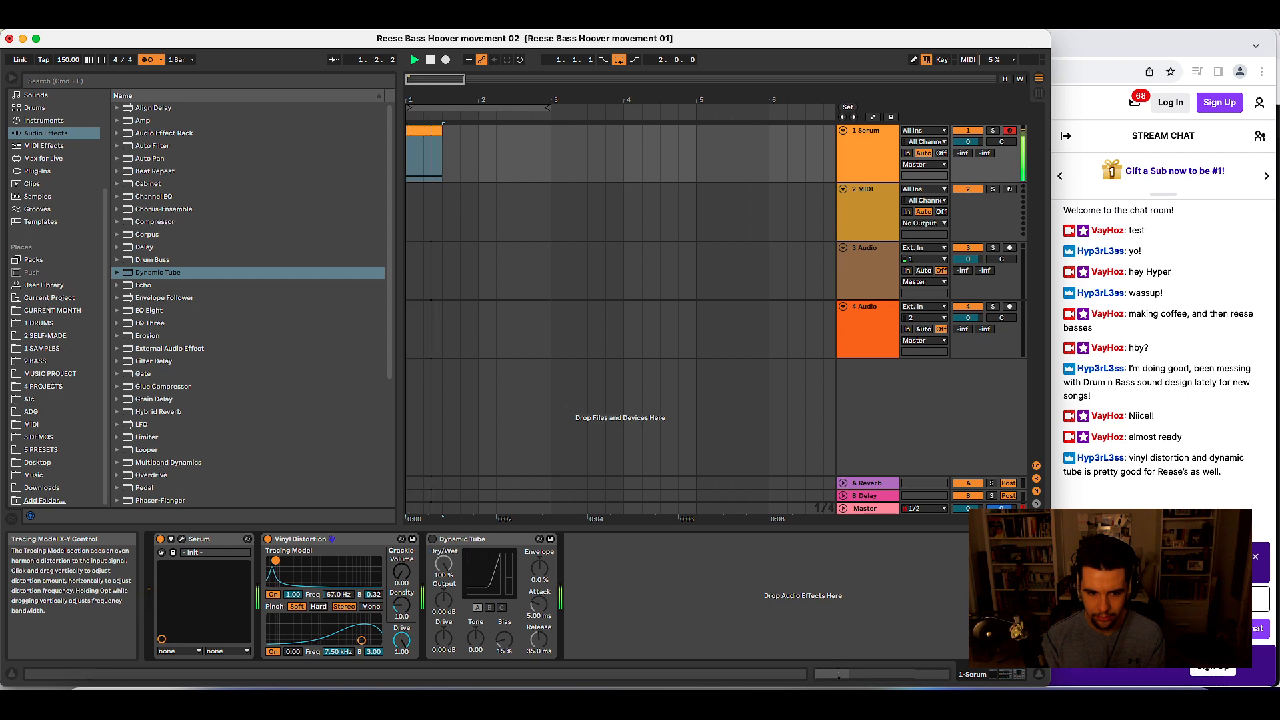
drag(308, 560, 360, 560)
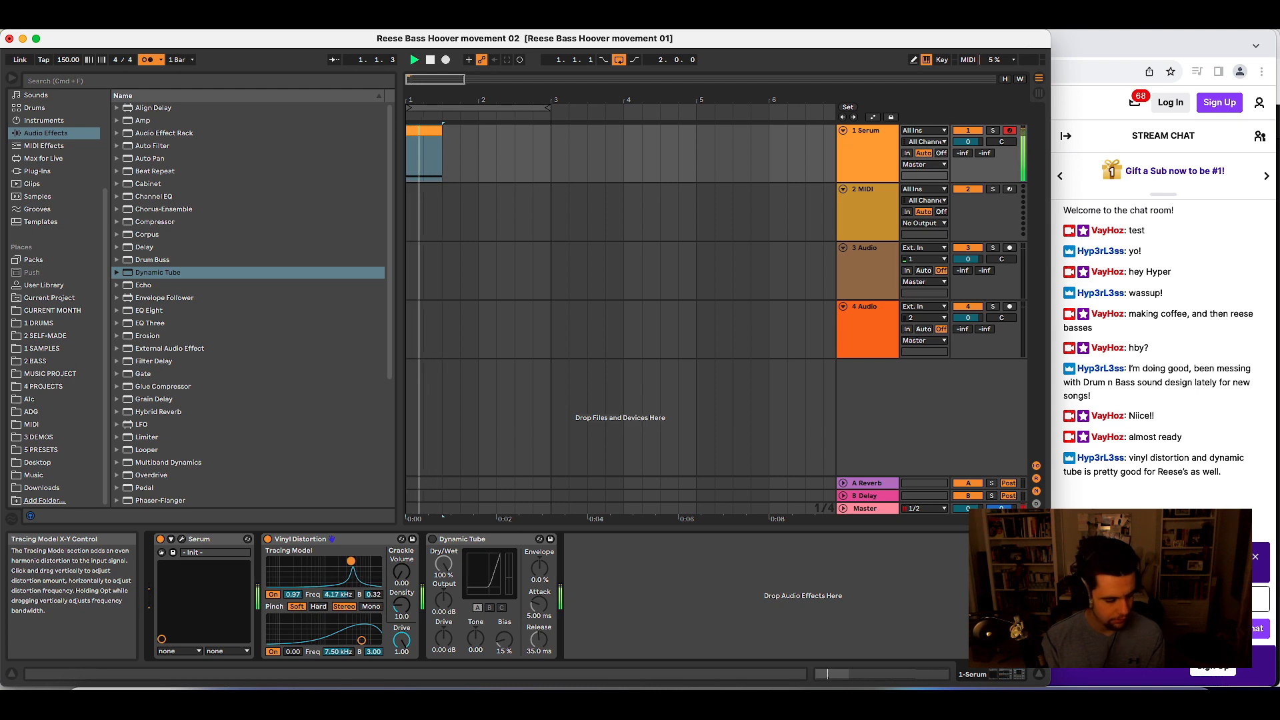
drag(351, 561, 355, 561)
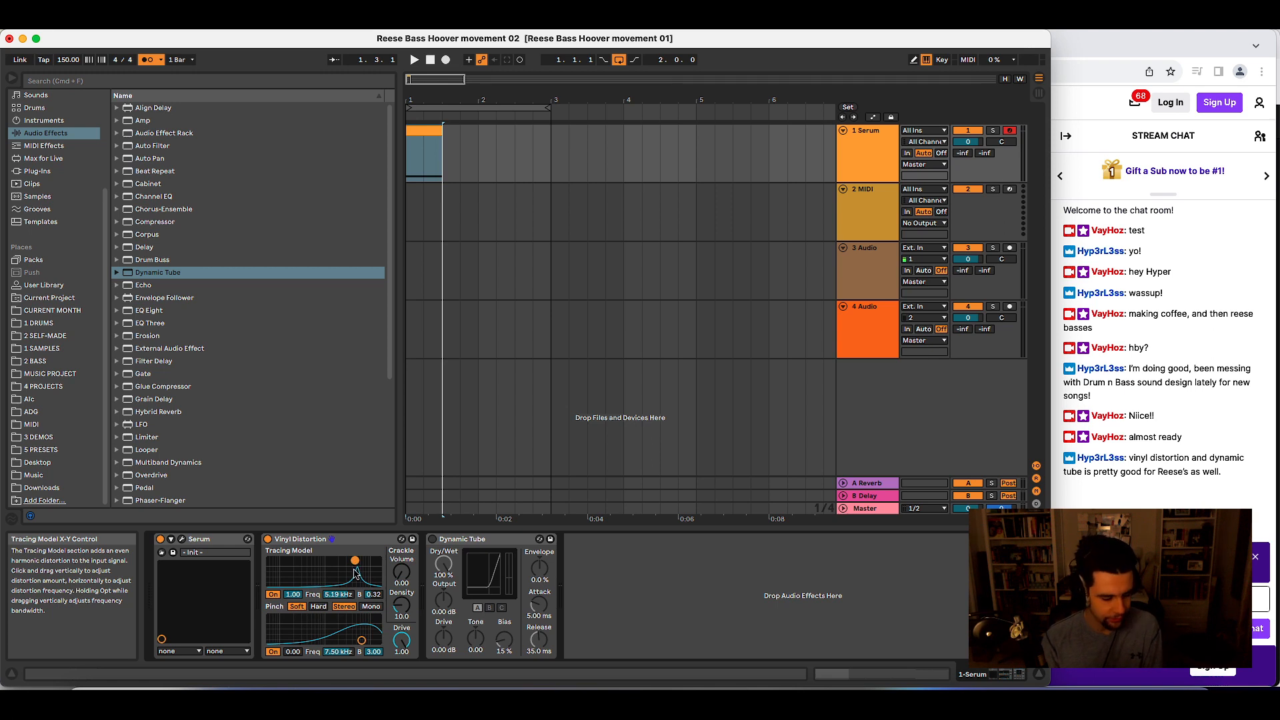
- Play the clip and raise the Tracing Model bandwidth in Vinyl Distortion to about 0.38
key(space)
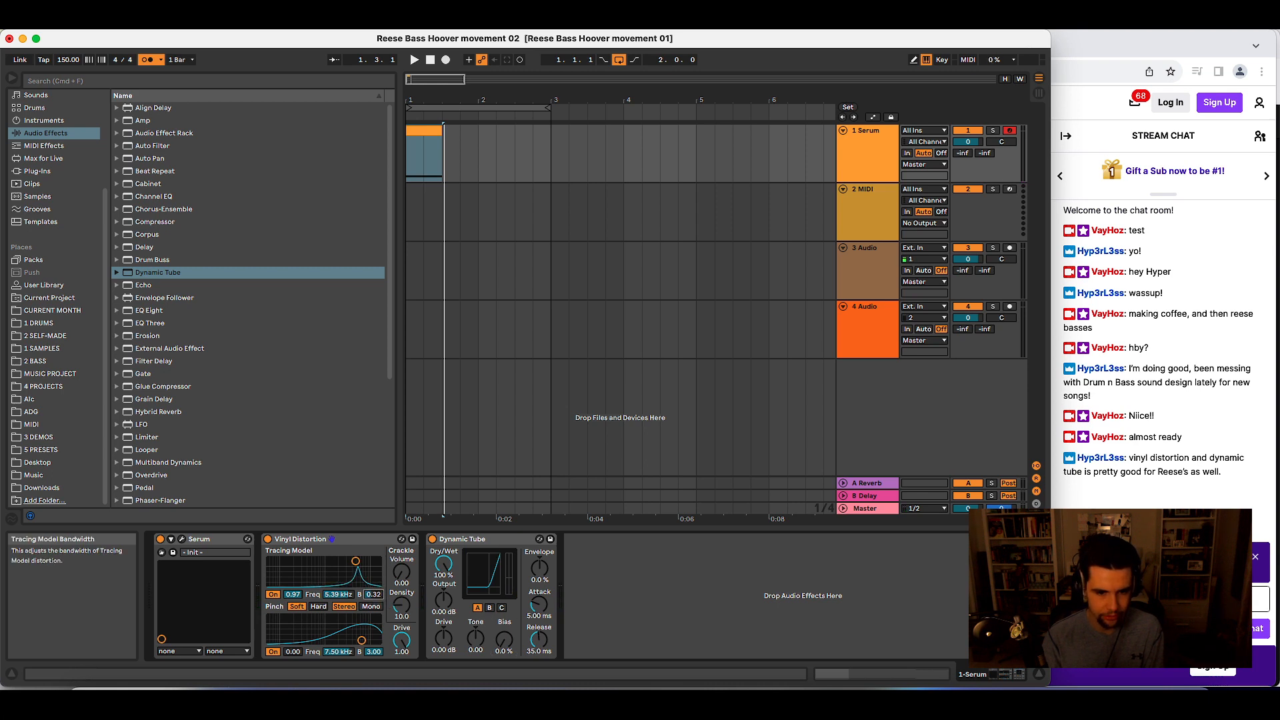
key(space)
drag(376, 596, 376, 592)
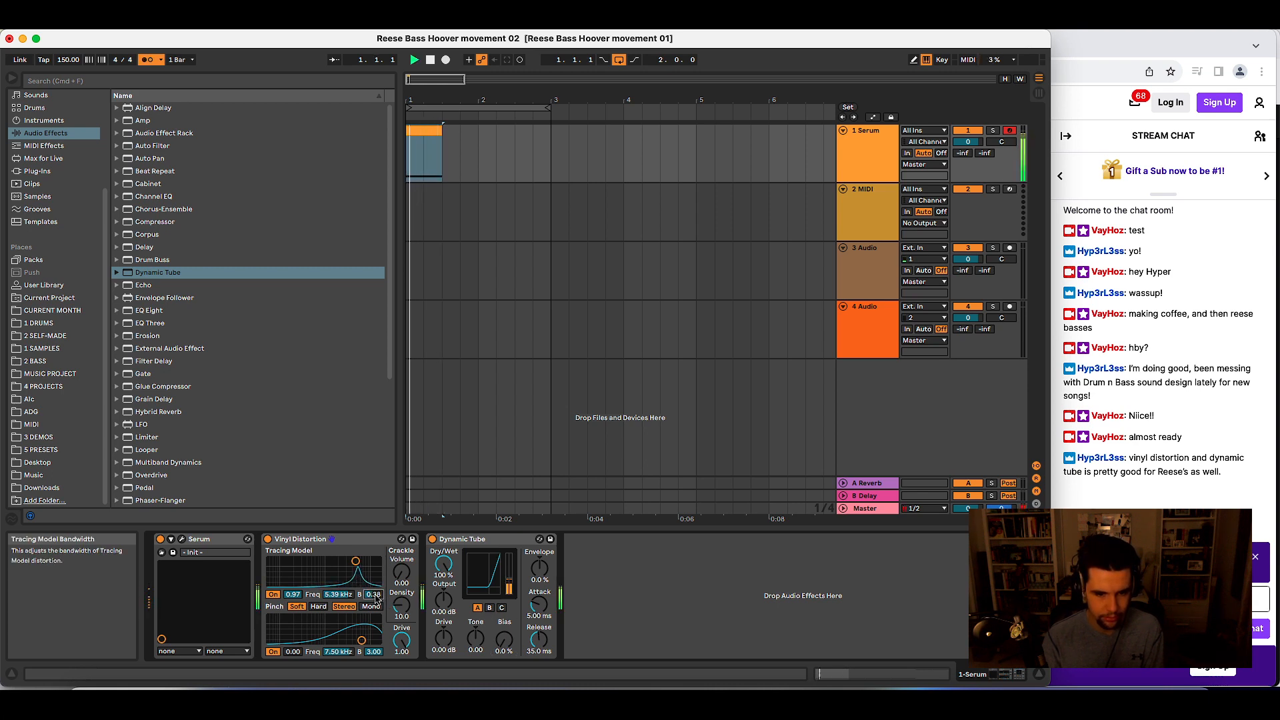
- Audition the clip while lowering Vinyl Distortion's Tracing Model amount to 0.81 and its bandwidth to 0.32
key(space)
drag(294, 595, 294, 590)
key(space)
key(space)
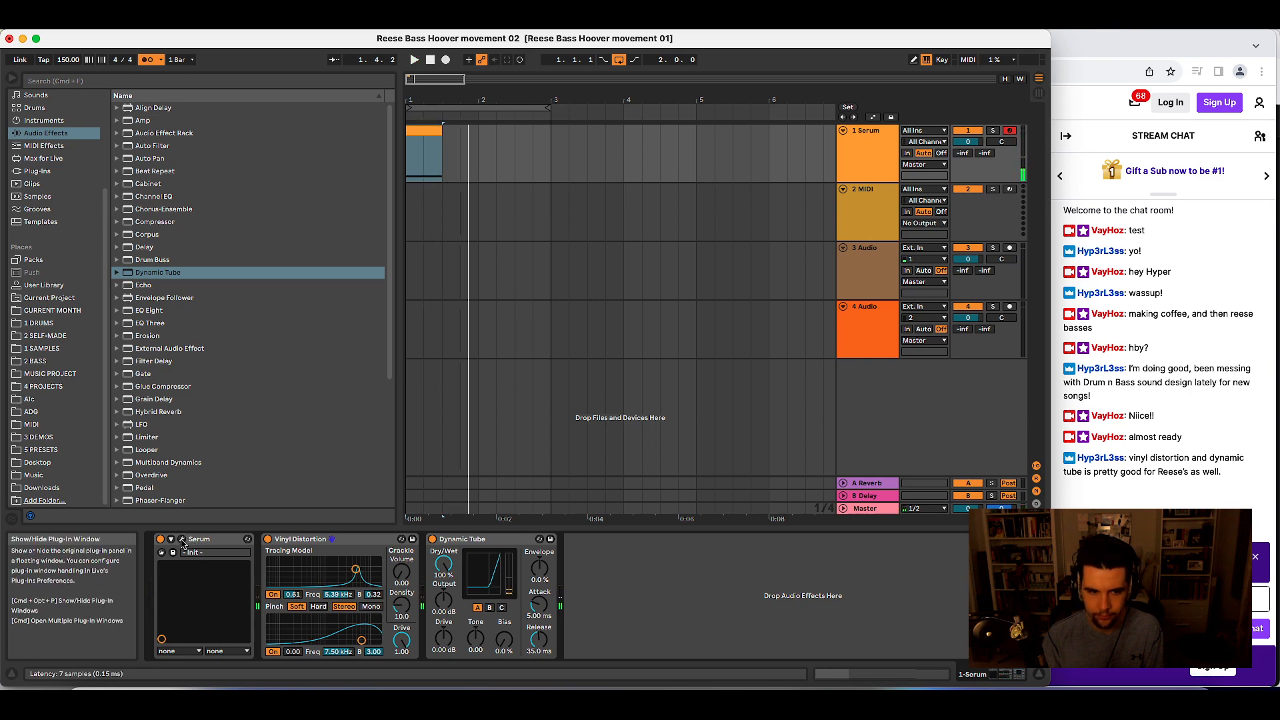
- Reshape Serum's LFO 1 during playback, moving its peak near the start and adding a point before a steep final drop
click(181, 539)
click(634, 470)
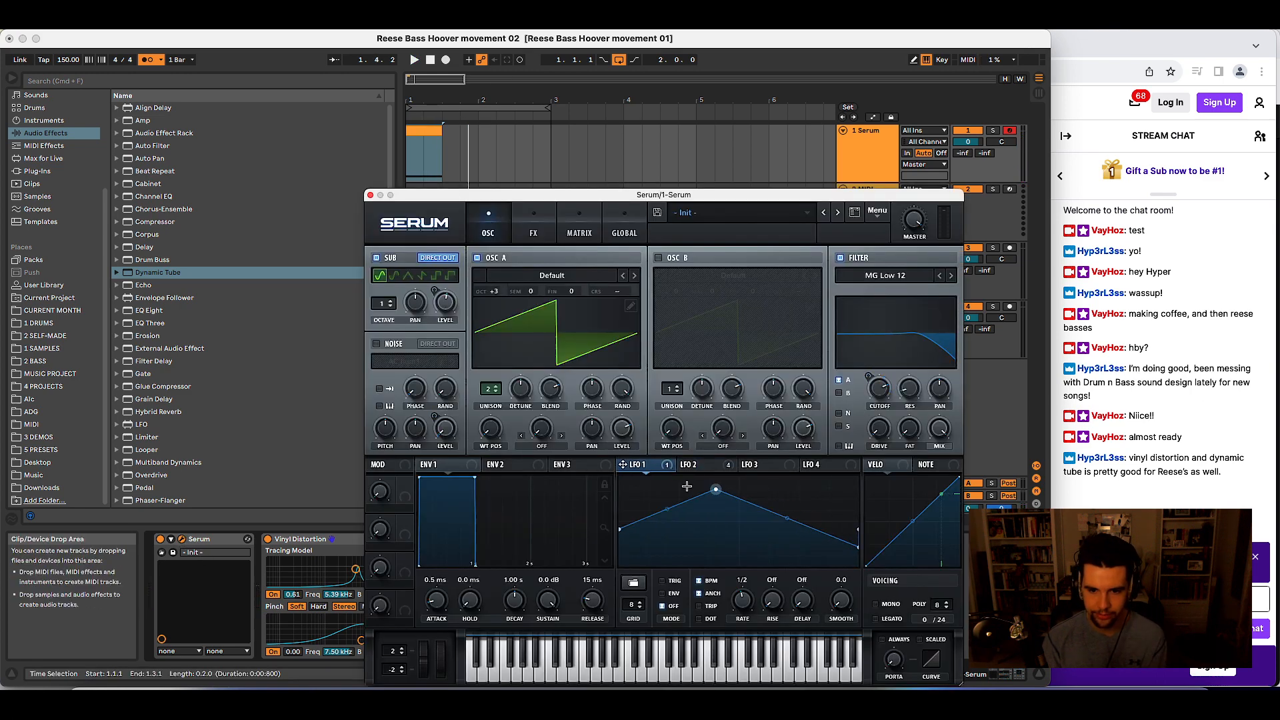
key(space)
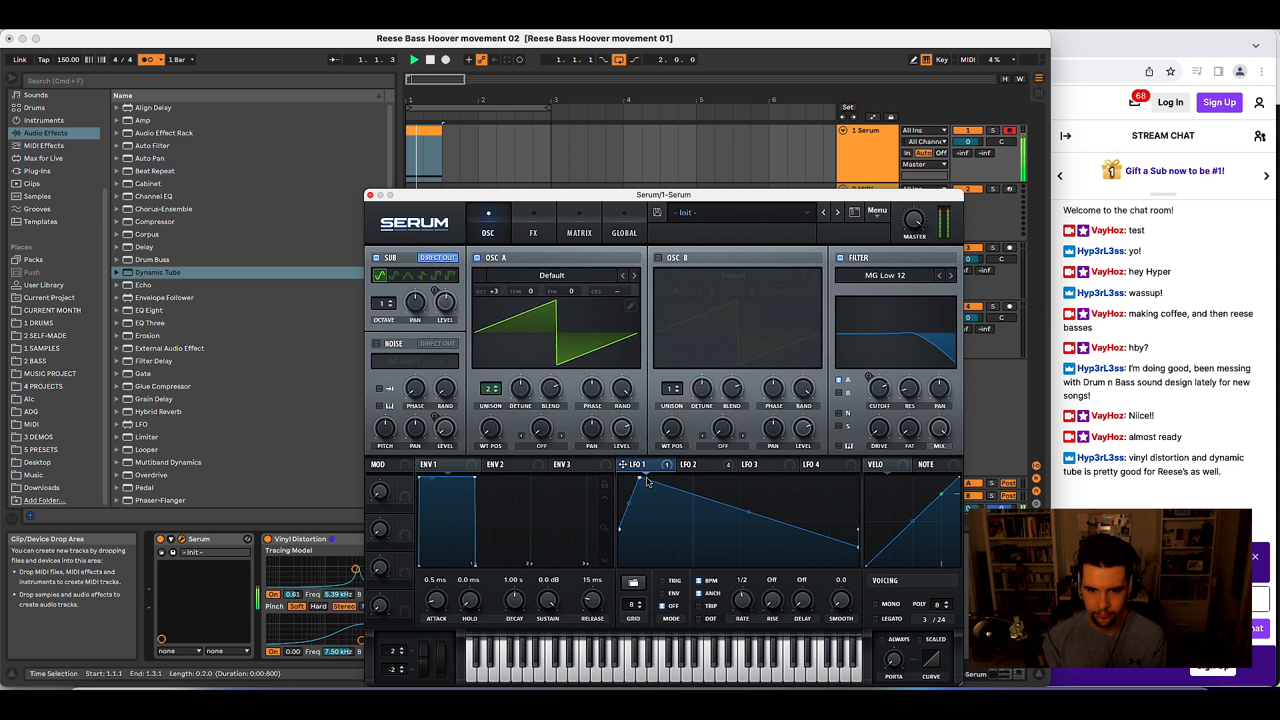
double_click(825, 505)
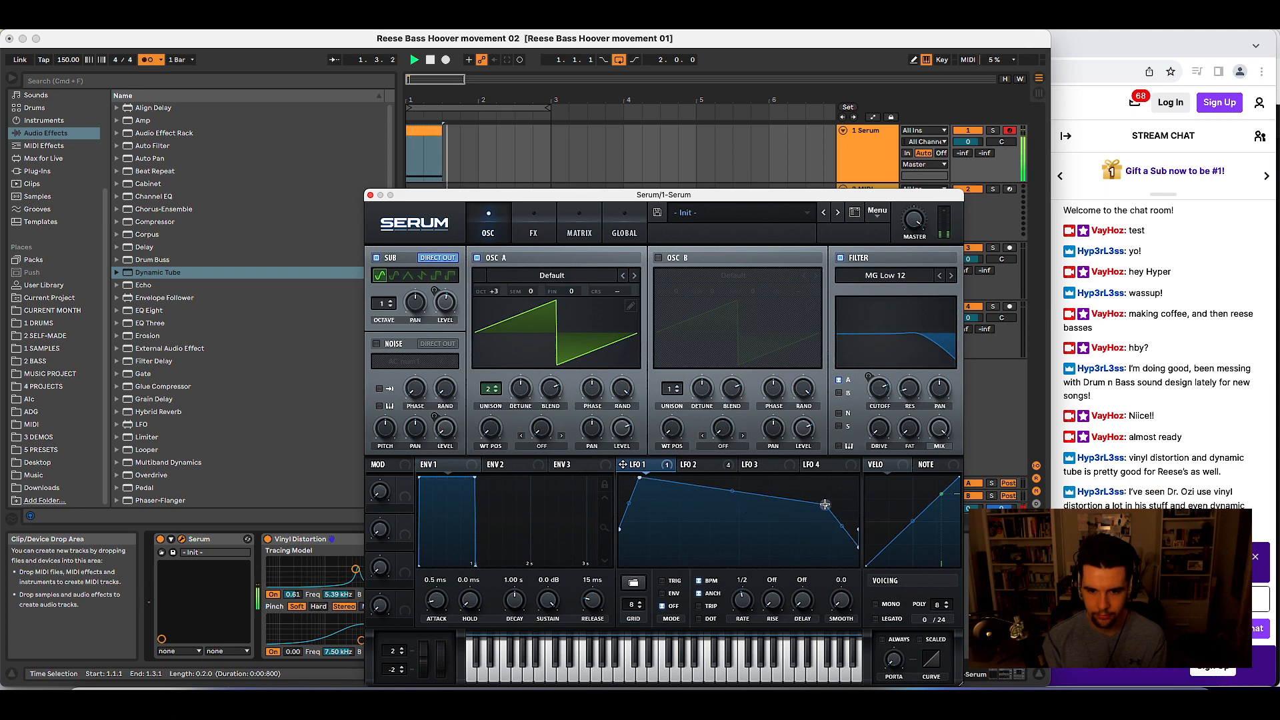
mouse_move(825, 506)
mouse_down()
mouse_move(805, 504)
mouse_move(814, 510)
mouse_up()
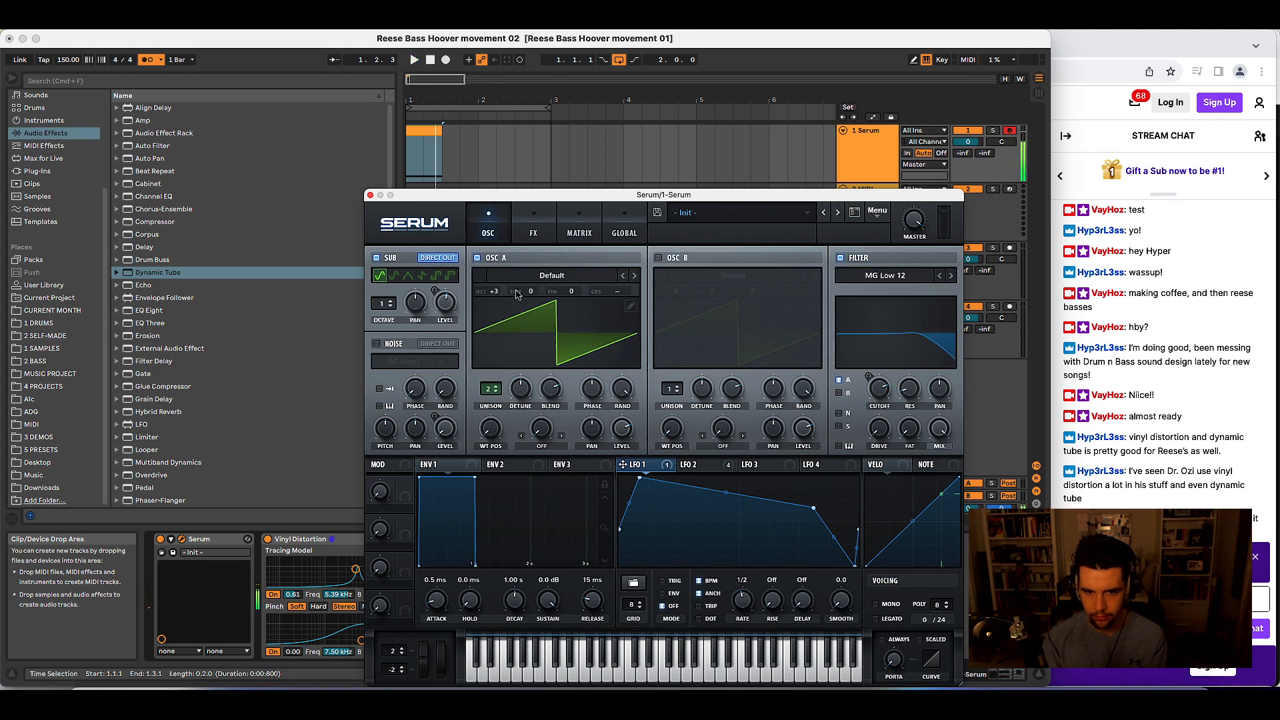
- Set Oscillator A's octave to +2 and close the Serum window
drag(499, 291, 499, 298)
drag(496, 291, 505, 293)
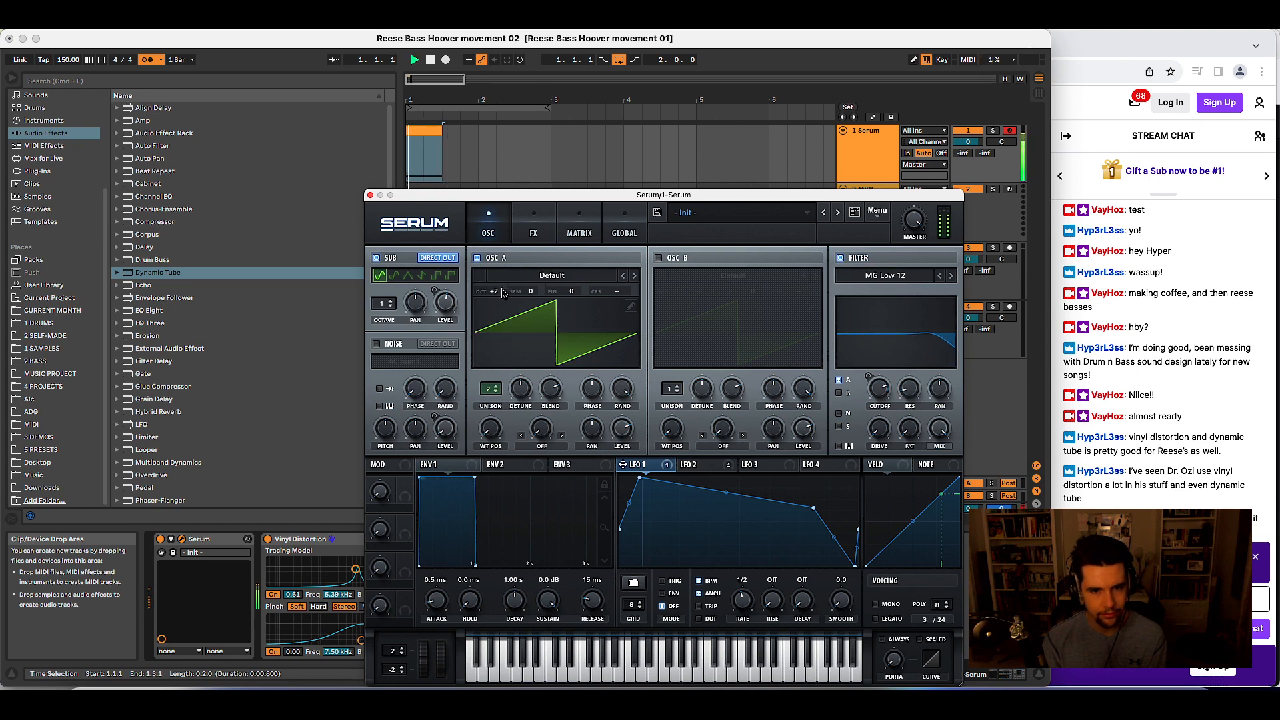
click(371, 195)
- Save a new version of the Live Set as "Reese Bass Hoover movement 03"
key(super+shift+s)
key(Right)
text(3)
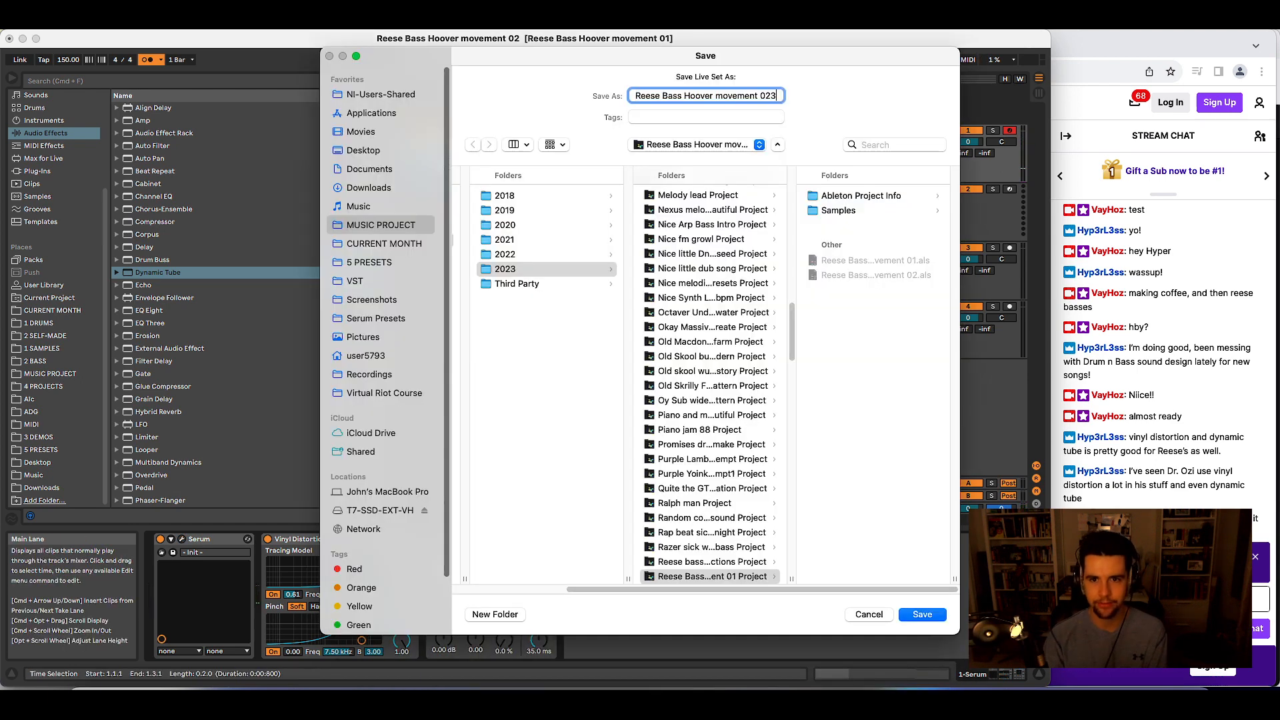
key(Return)
- Export the audio as "Reese Bass Hoover movement 03" into the CURRENT MONTH folder
key(super+shift+r)
key(Return)
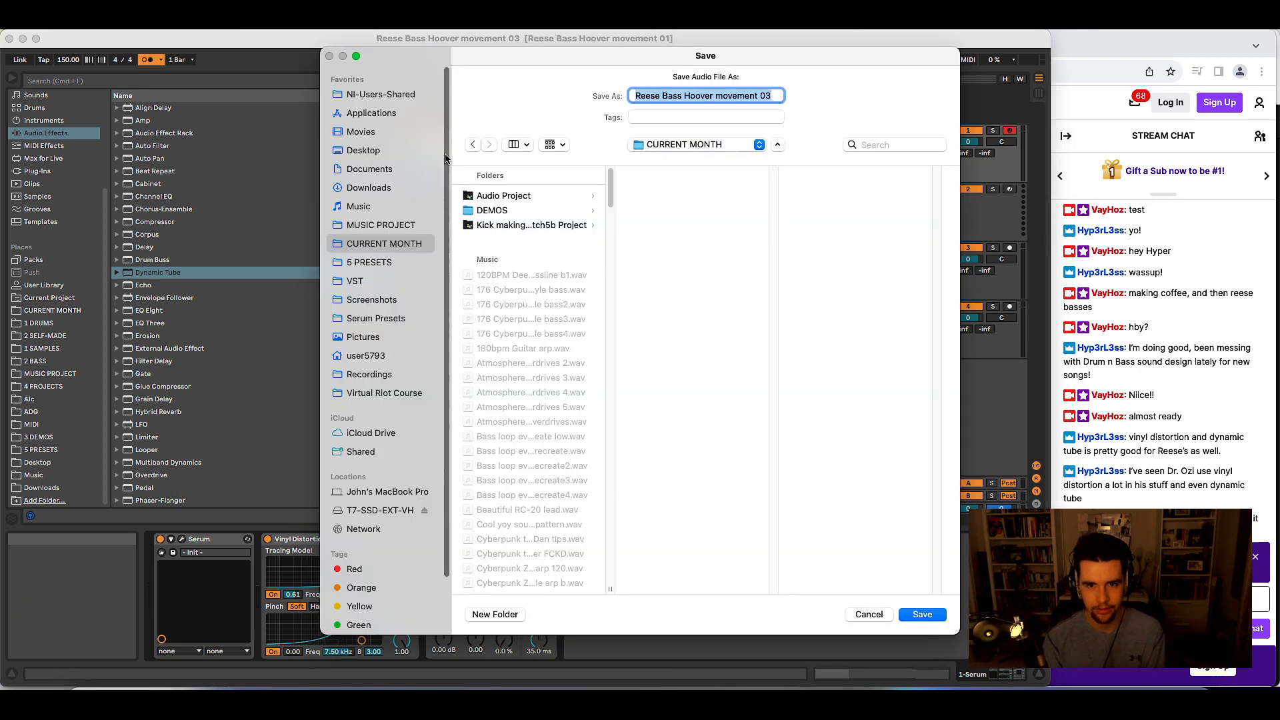
key(Return)
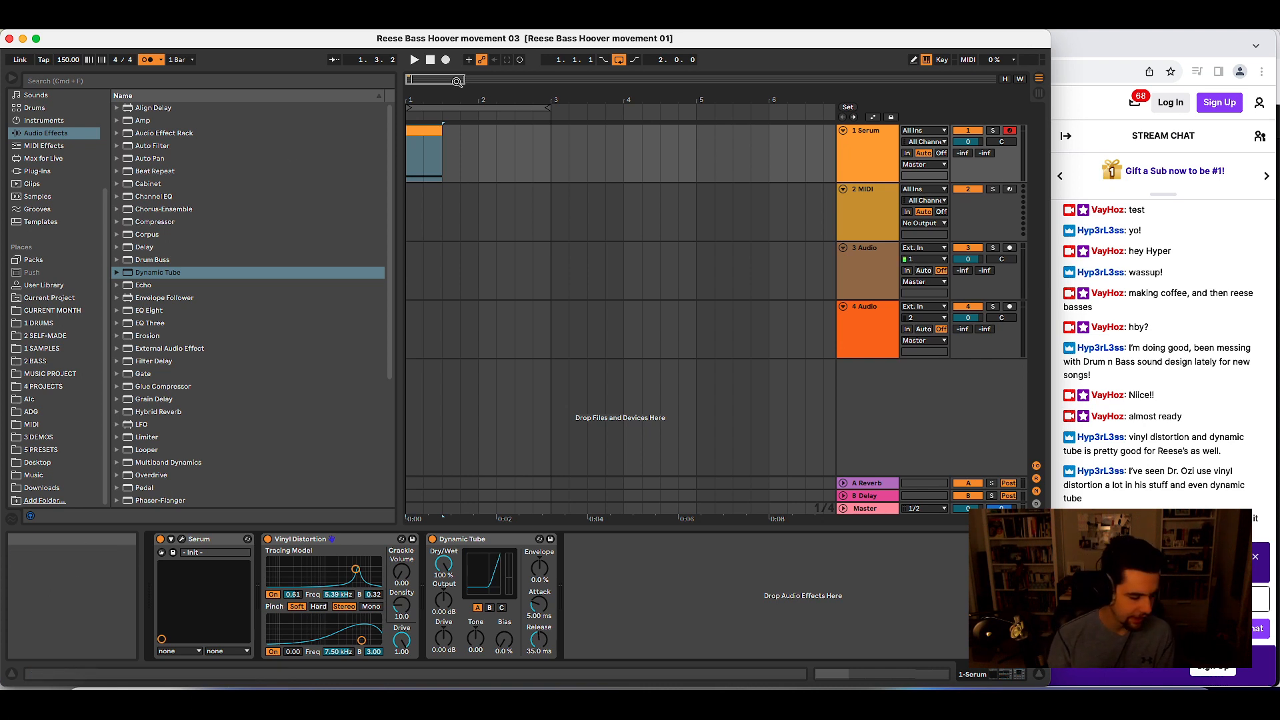
- Group Vinyl Distortion and Dynamic Tube into one Audio Effect Rack and audition the clip
key(space)
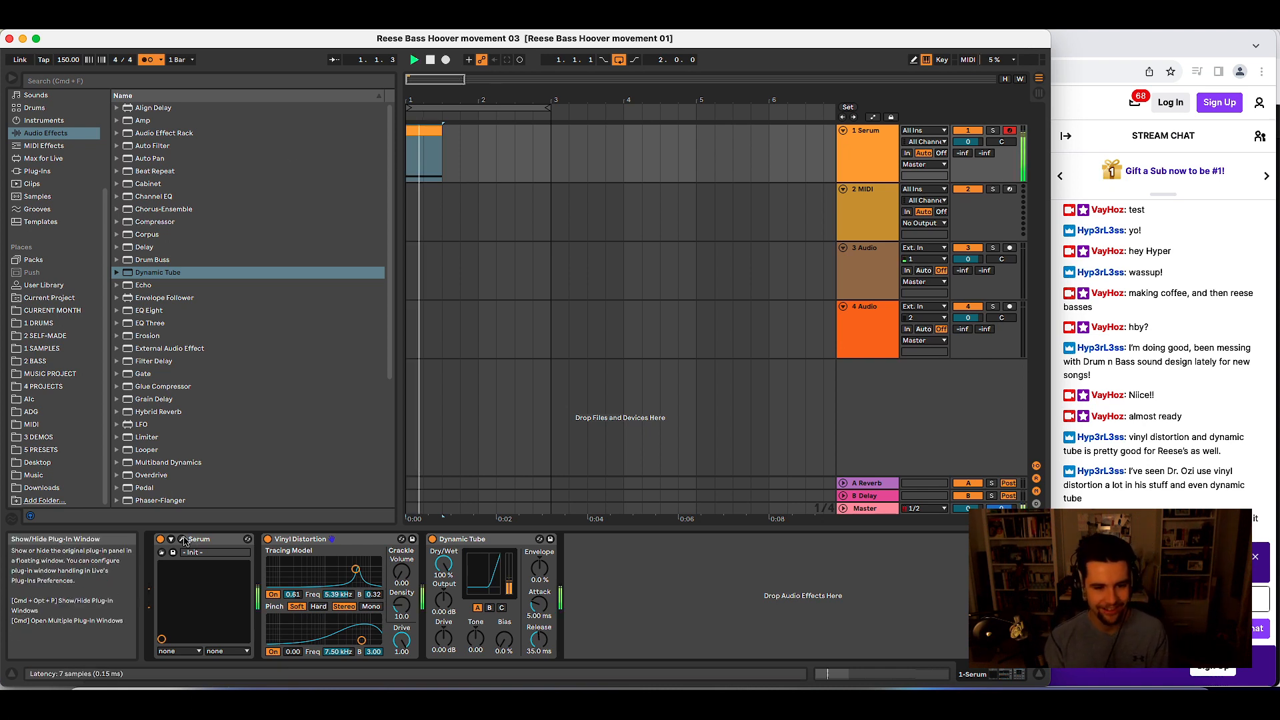
key(space)
click(381, 540)
shift+click(460, 539)
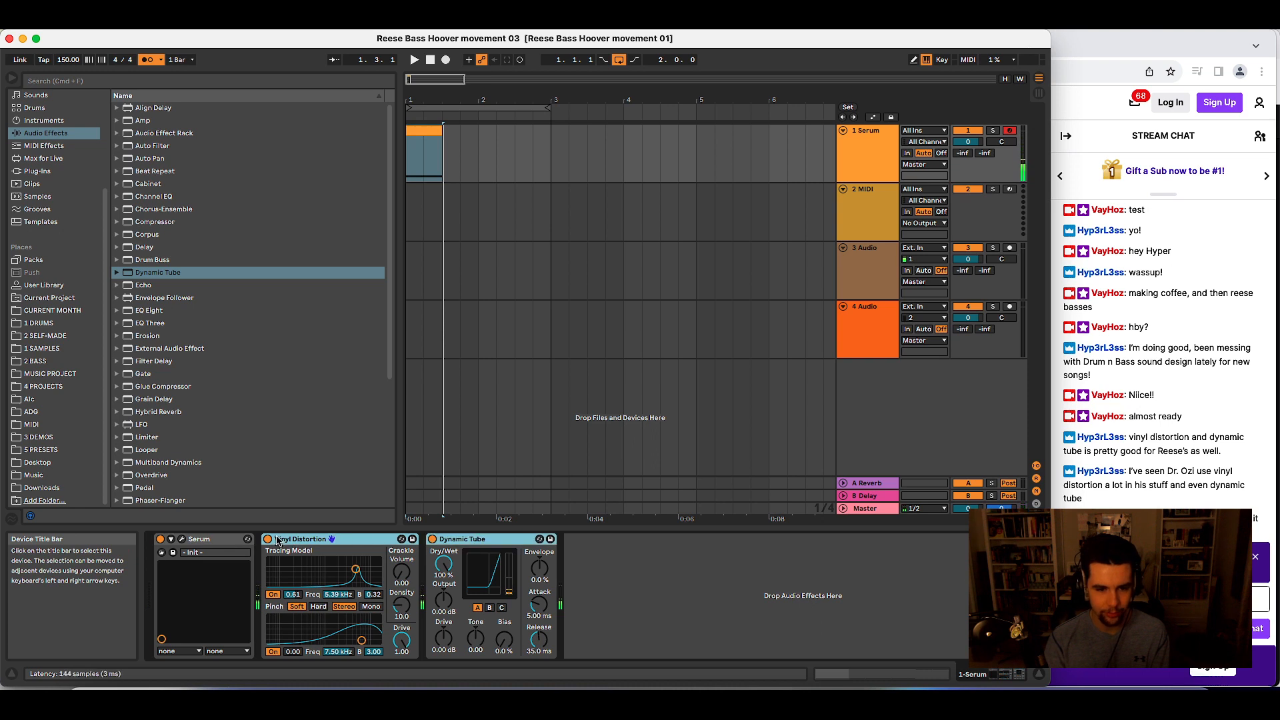
key(super+g)
key(space)
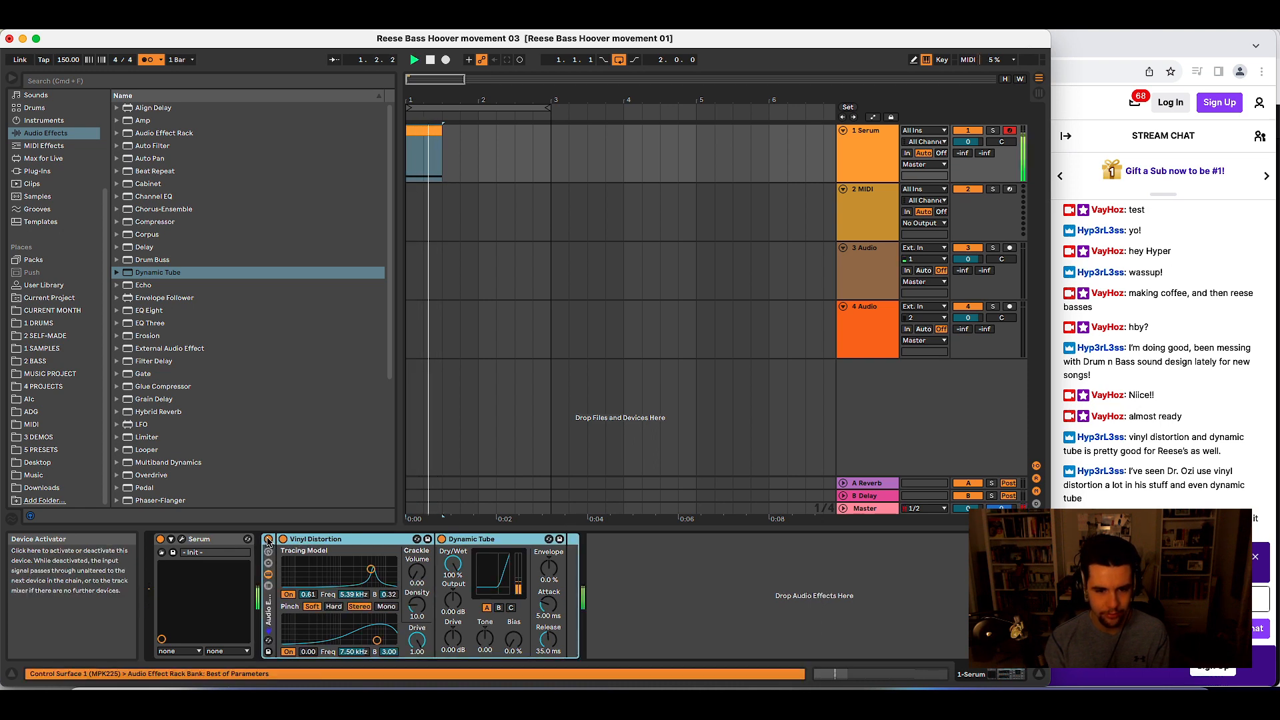
key(space)
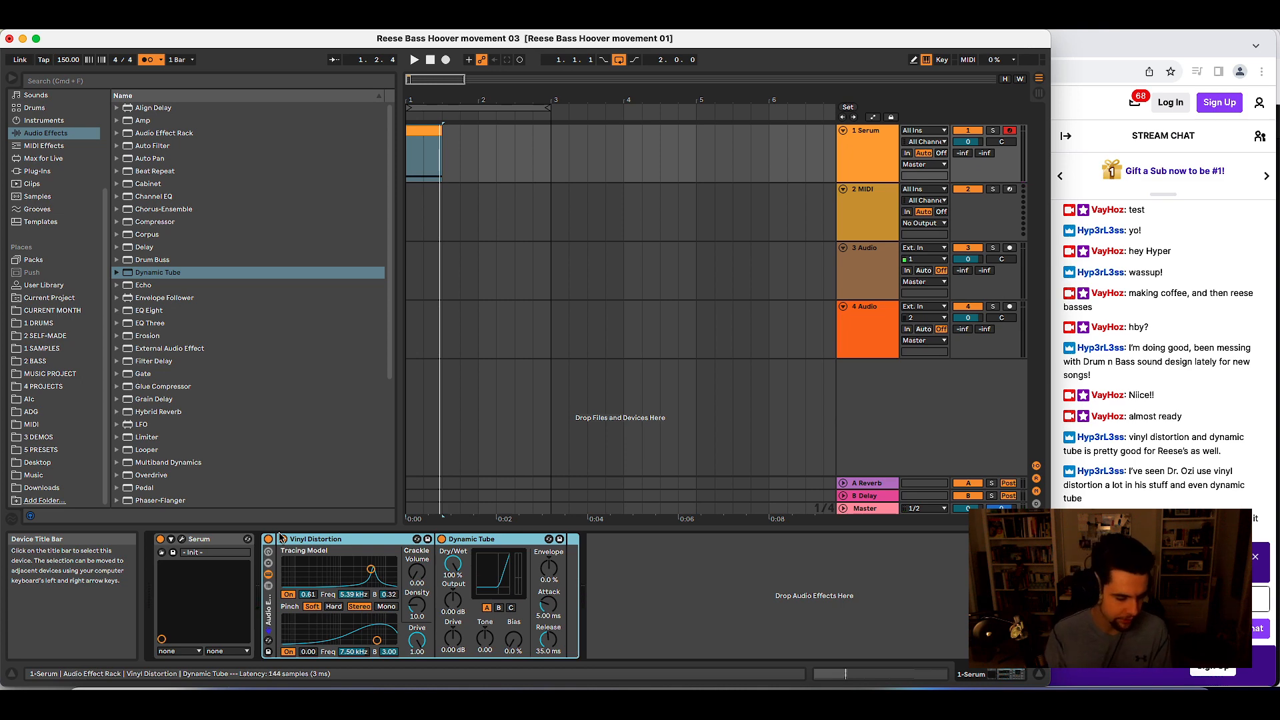
- Enable Serum's effects filter, place it between Flanger and Phaser, and keep its type at MG Low 6
click(184, 539)
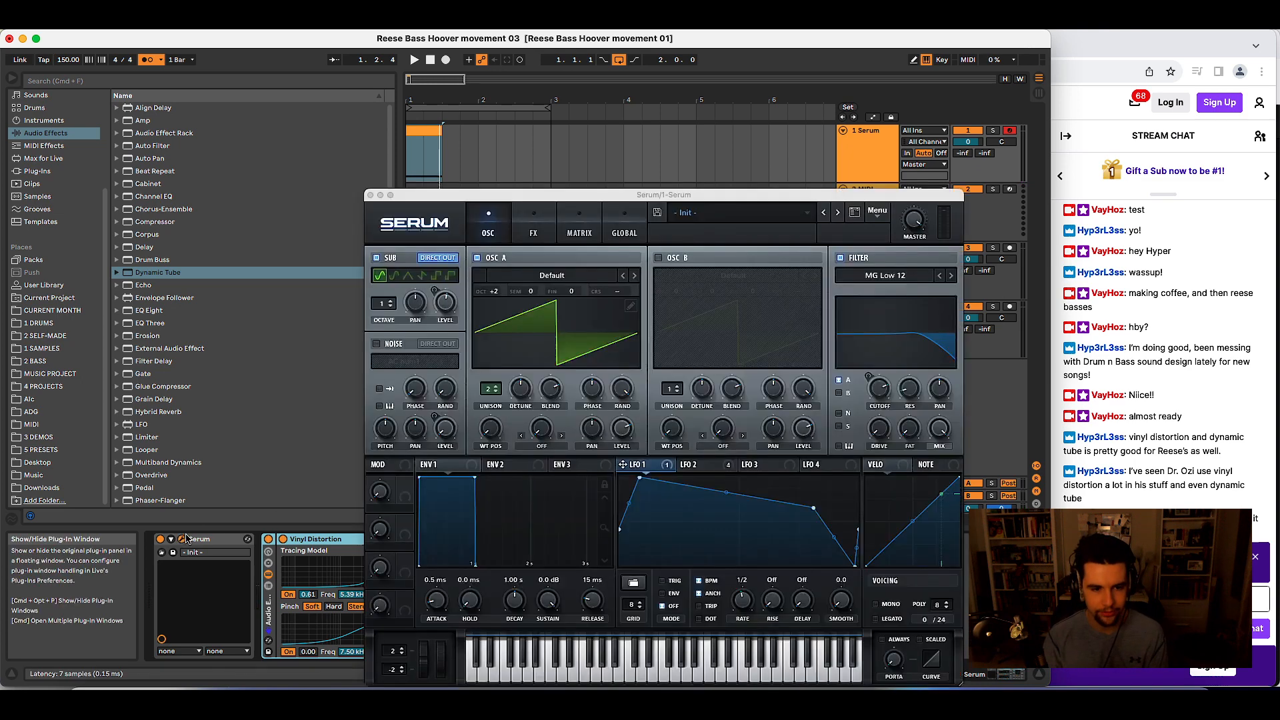
click(522, 232)
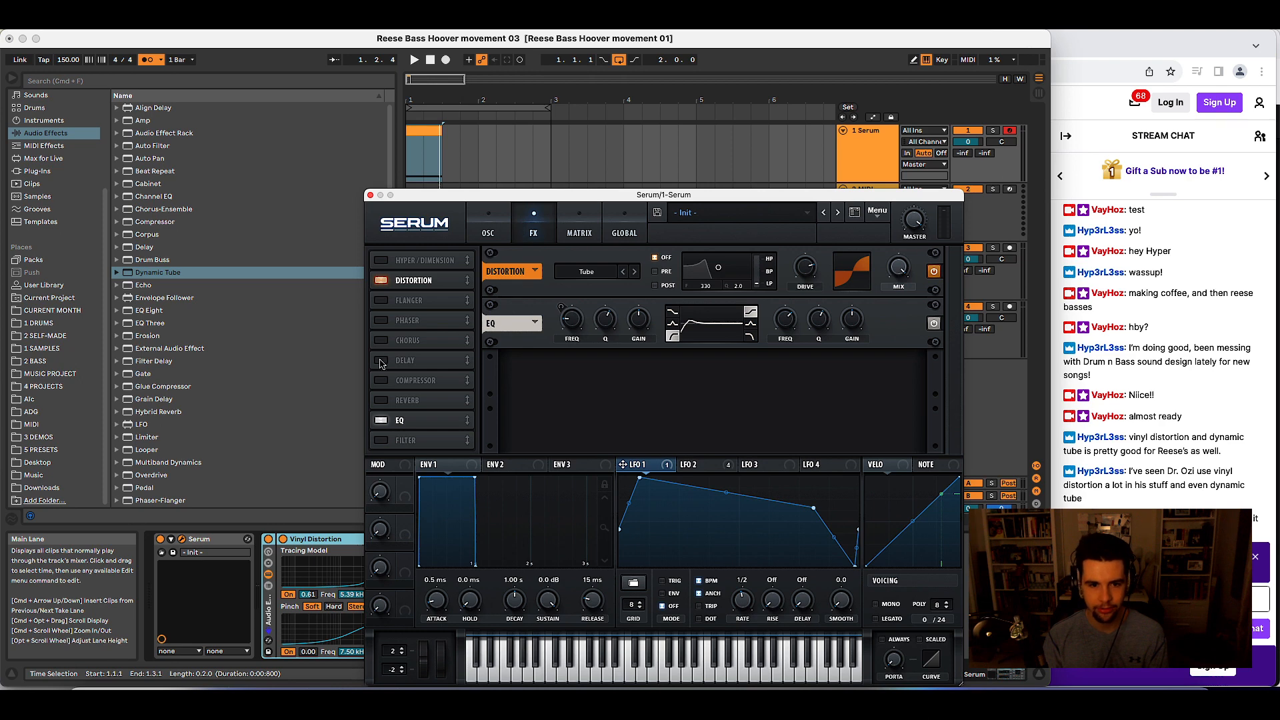
click(380, 440)
drag(405, 440, 406, 321)
click(590, 324)
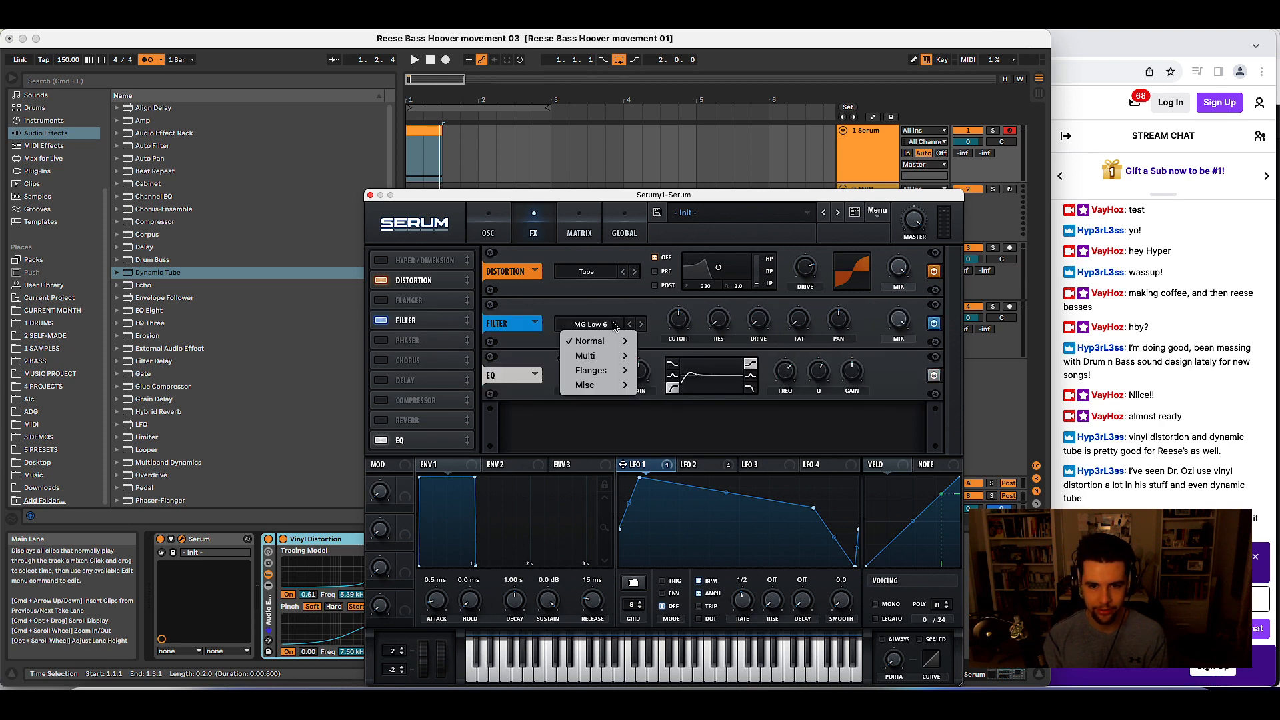
mouse_move(598, 343)
click(602, 319)
click(603, 321)
click(605, 322)
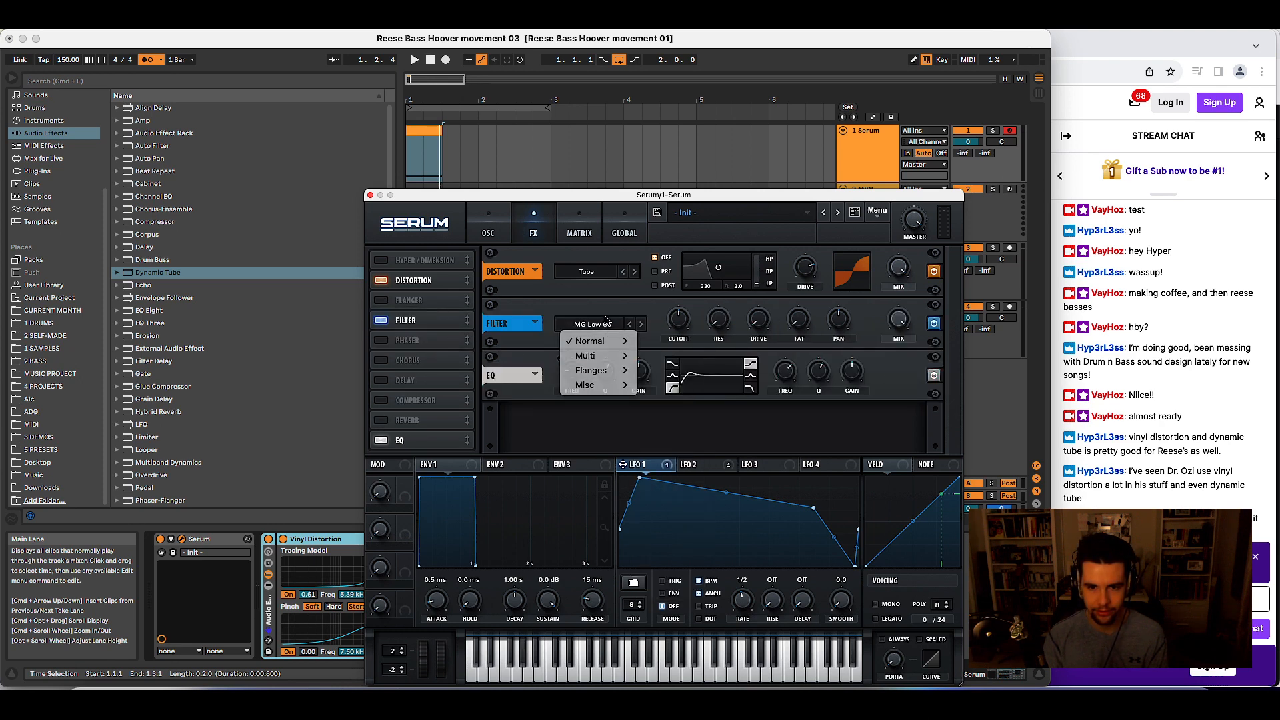
- Adjust the effects filter's cutoff while the clip plays
key(space)
drag(682, 323, 677, 281)
key(space)
- Switch off Serum's sub oscillator and audition the bass with the effects filter enabled again
click(387, 322)
click(488, 228)
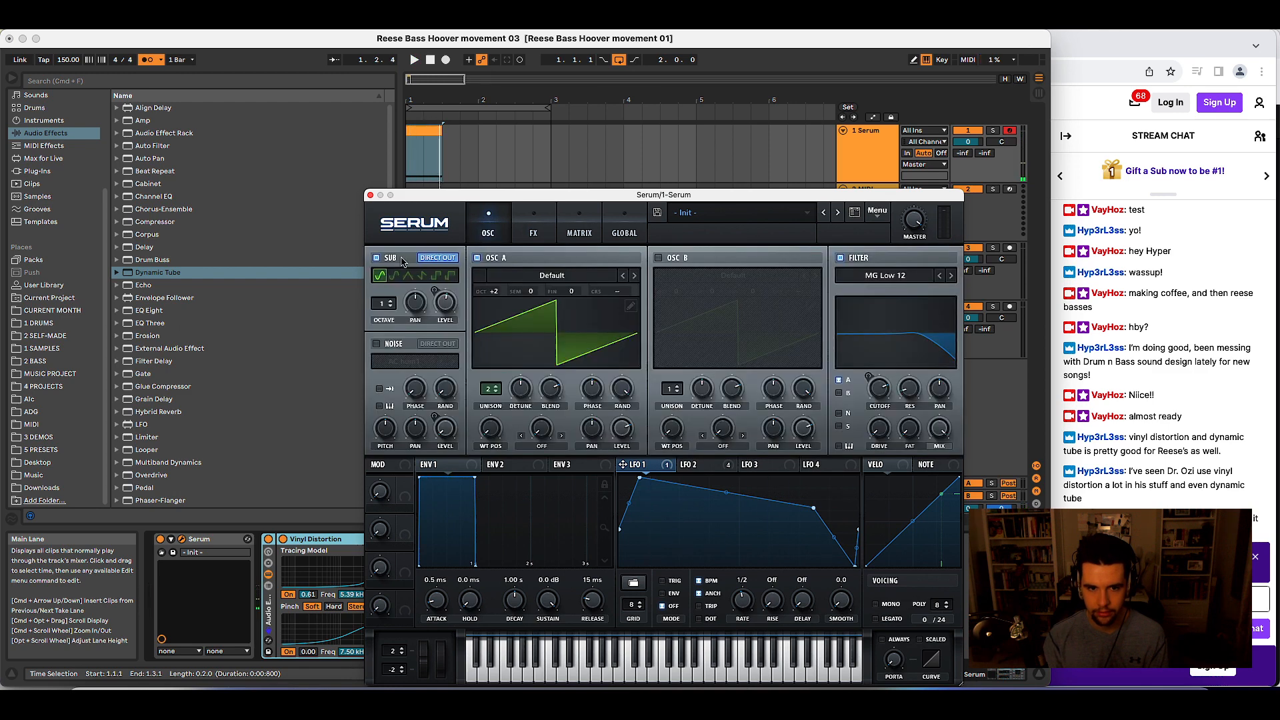
click(376, 258)
click(533, 229)
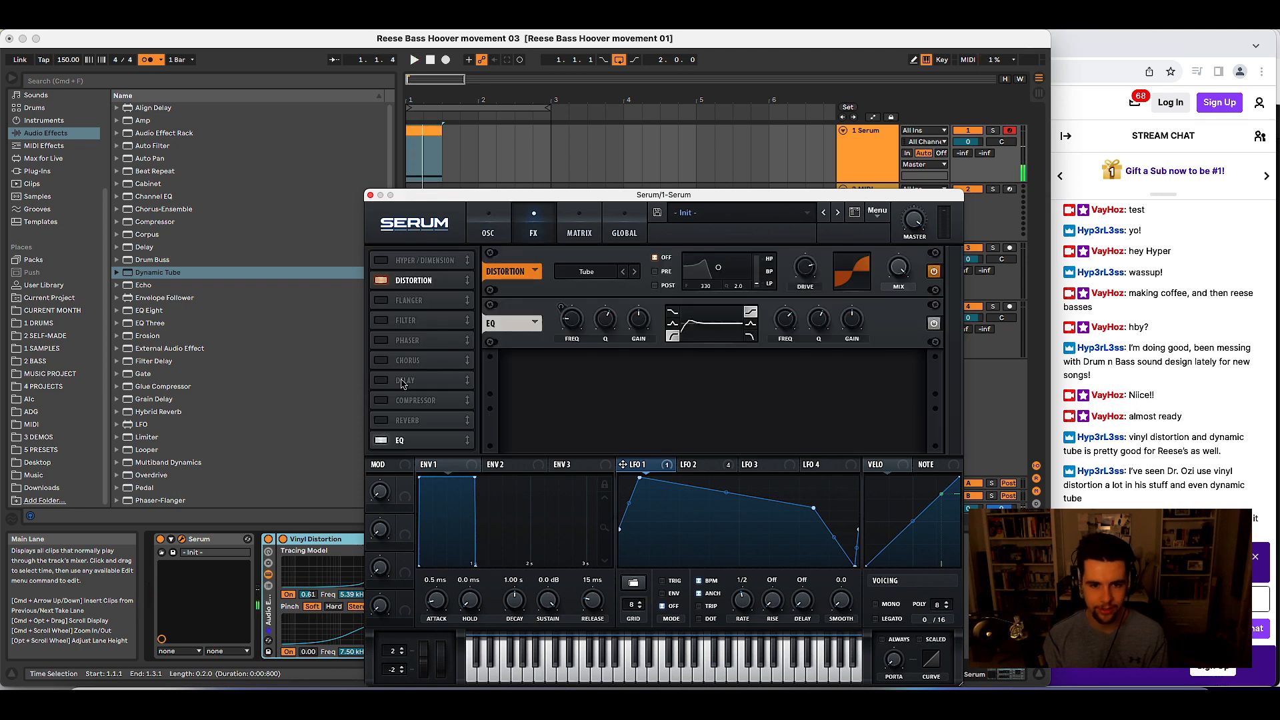
click(381, 321)
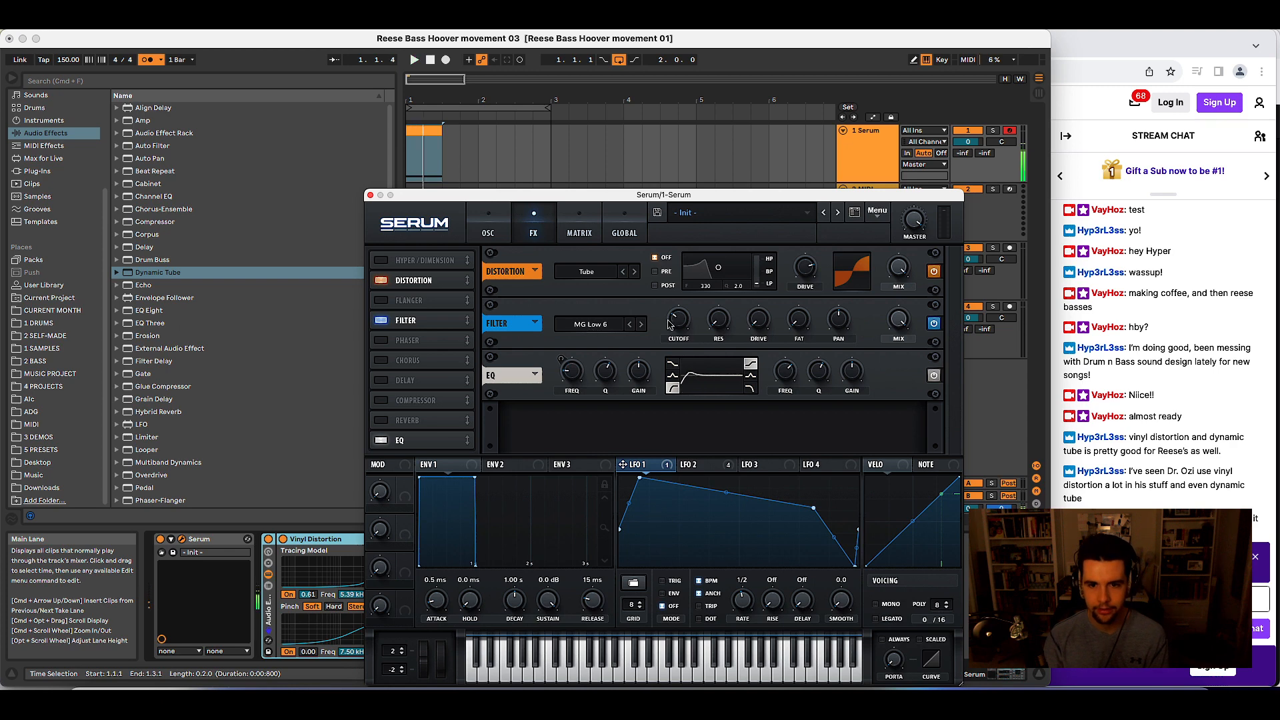
key(space)
key(space)
- Assign LFO 3 to the cutoff of Serum's effects filter
click(700, 464)
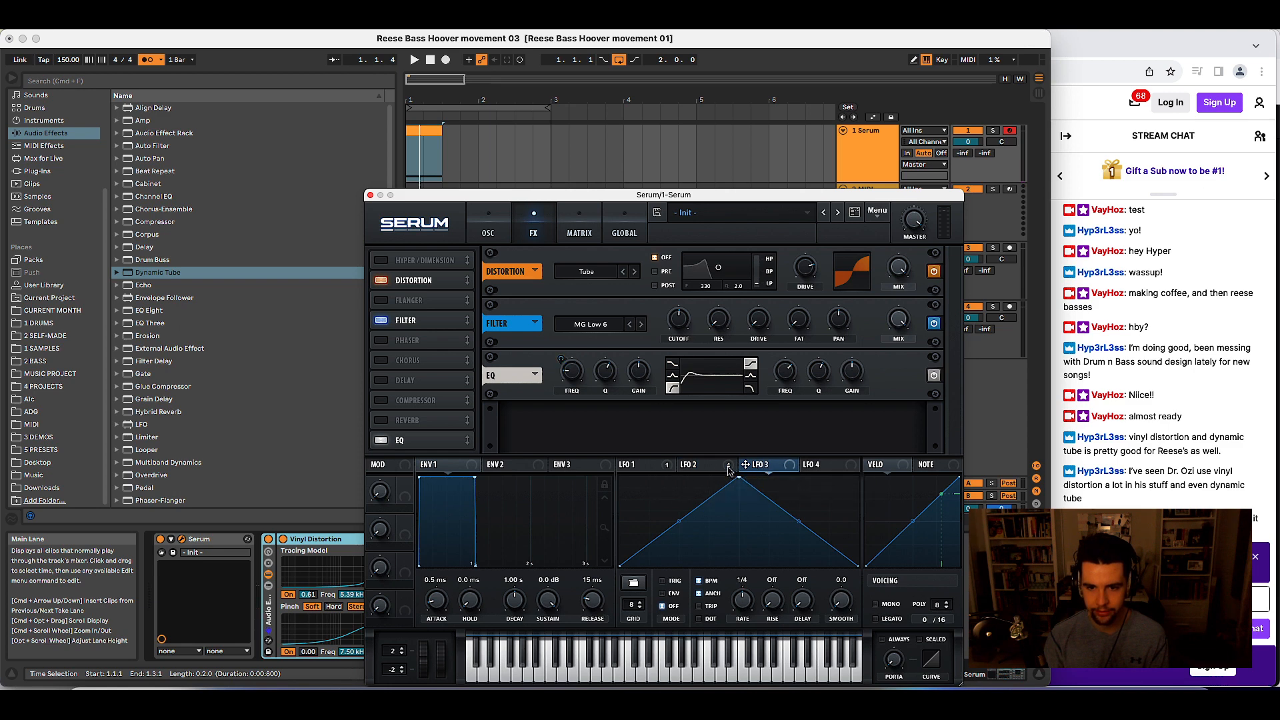
key(space)
key(space)
drag(750, 468, 669, 311)
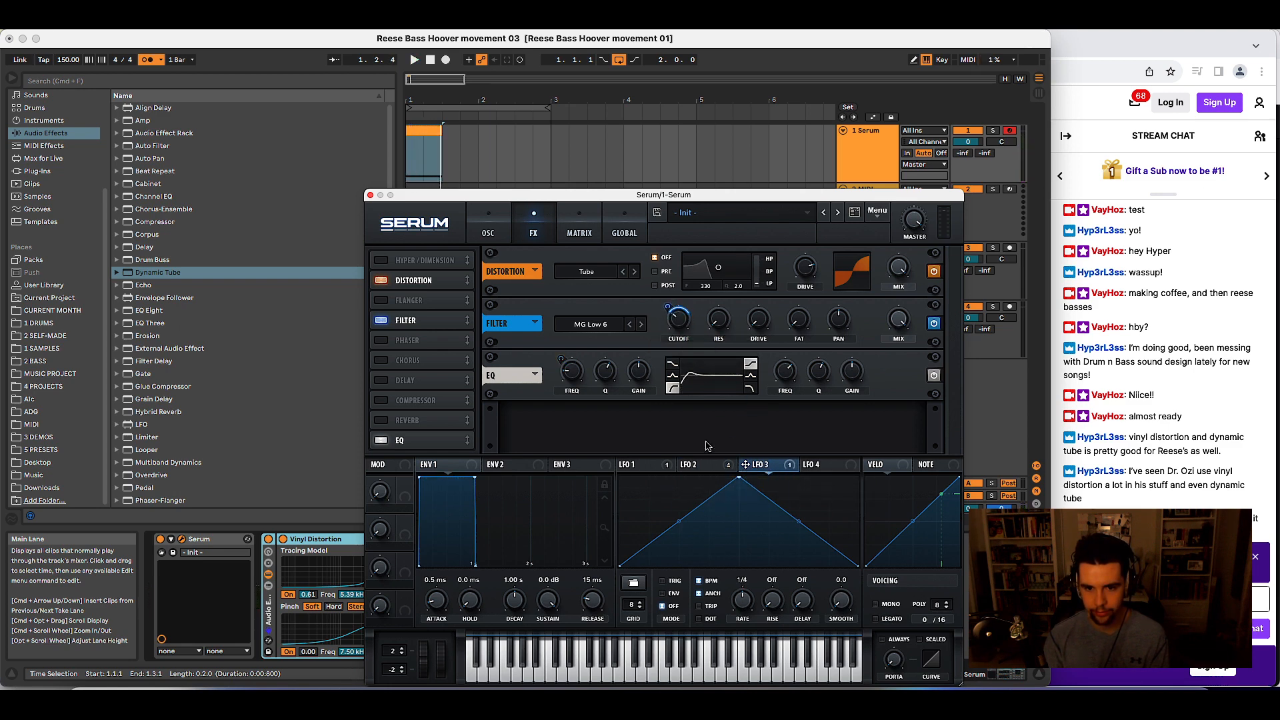
- Load the SC2 sidechain shape into LFO 3
click(630, 581)
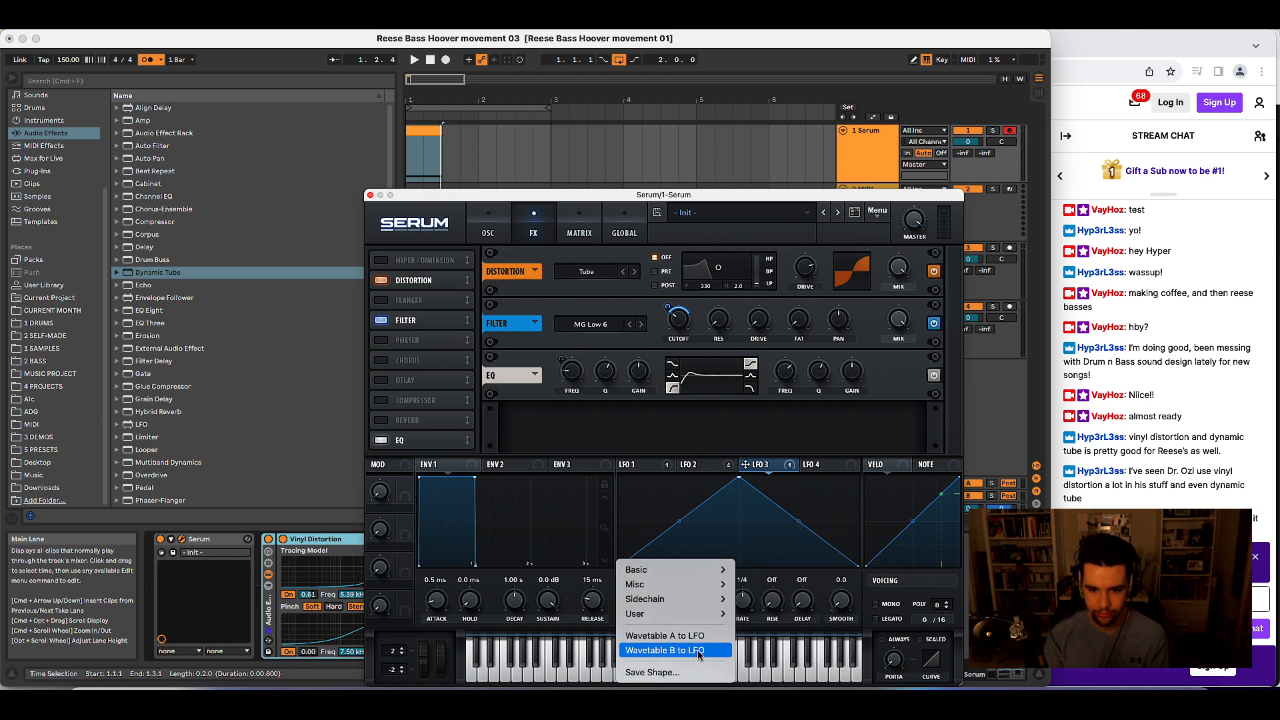
mouse_move(710, 622)
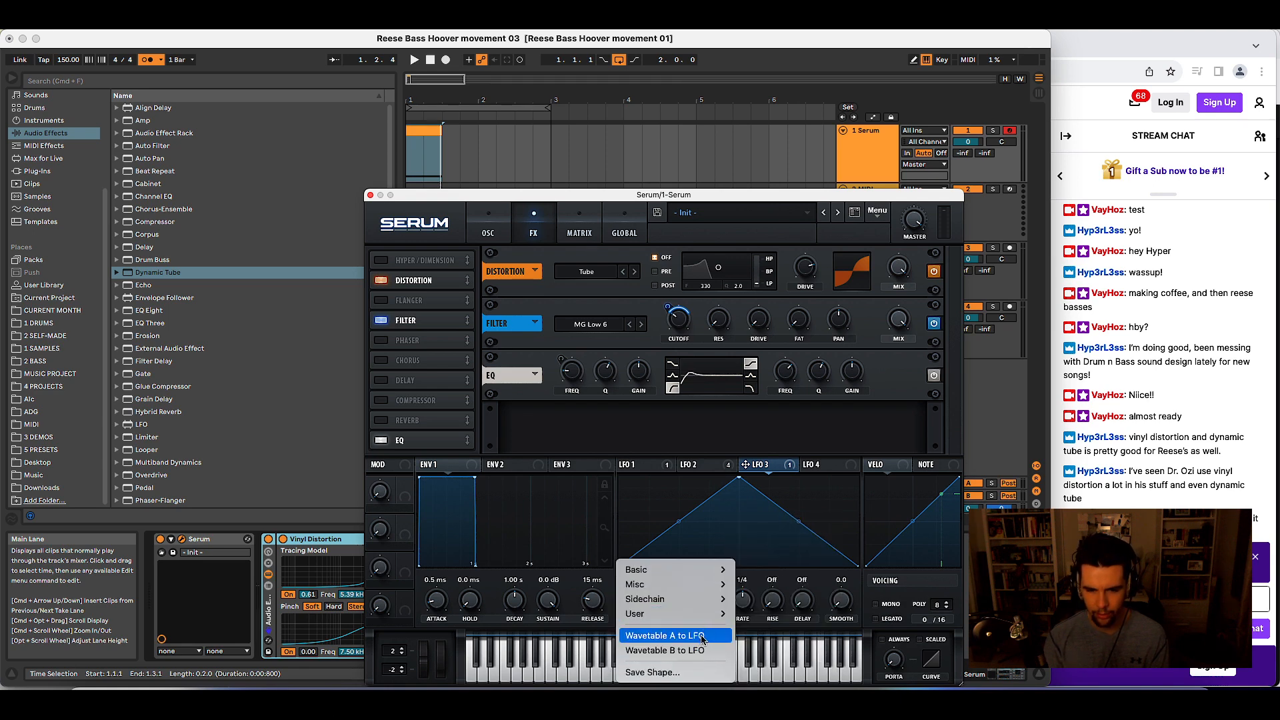
click(480, 221)
click(489, 230)
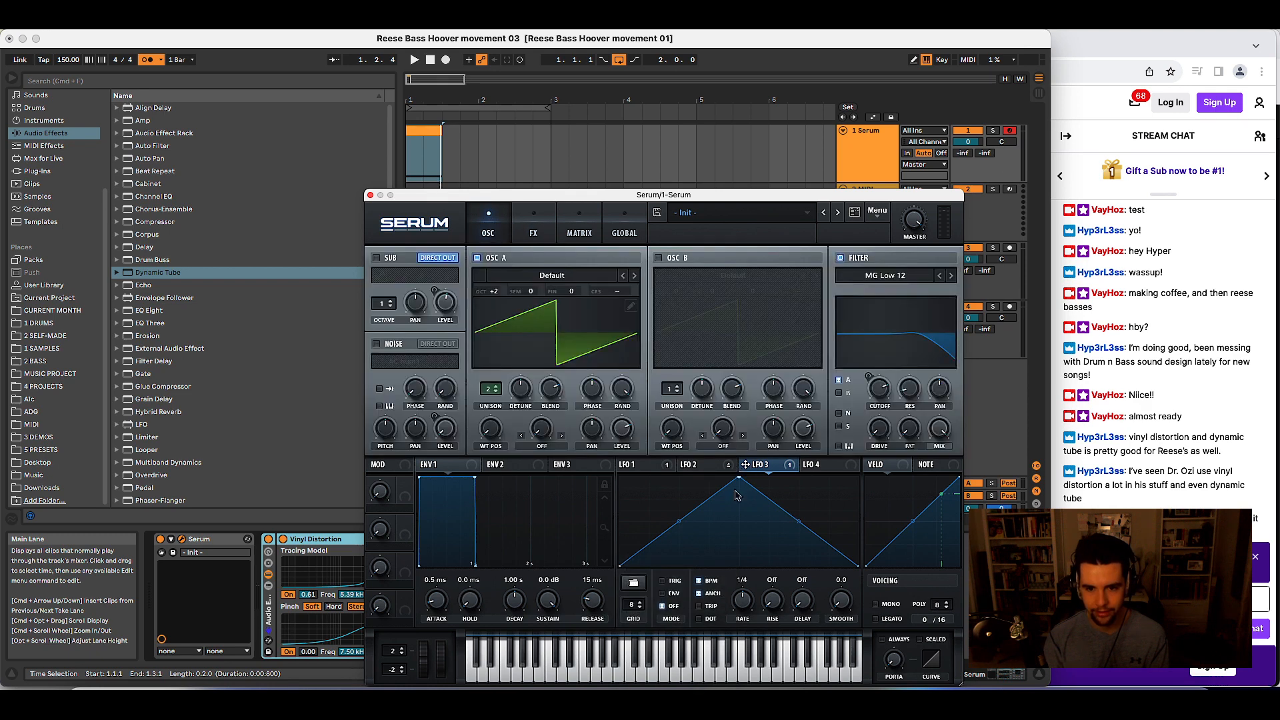
click(642, 586)
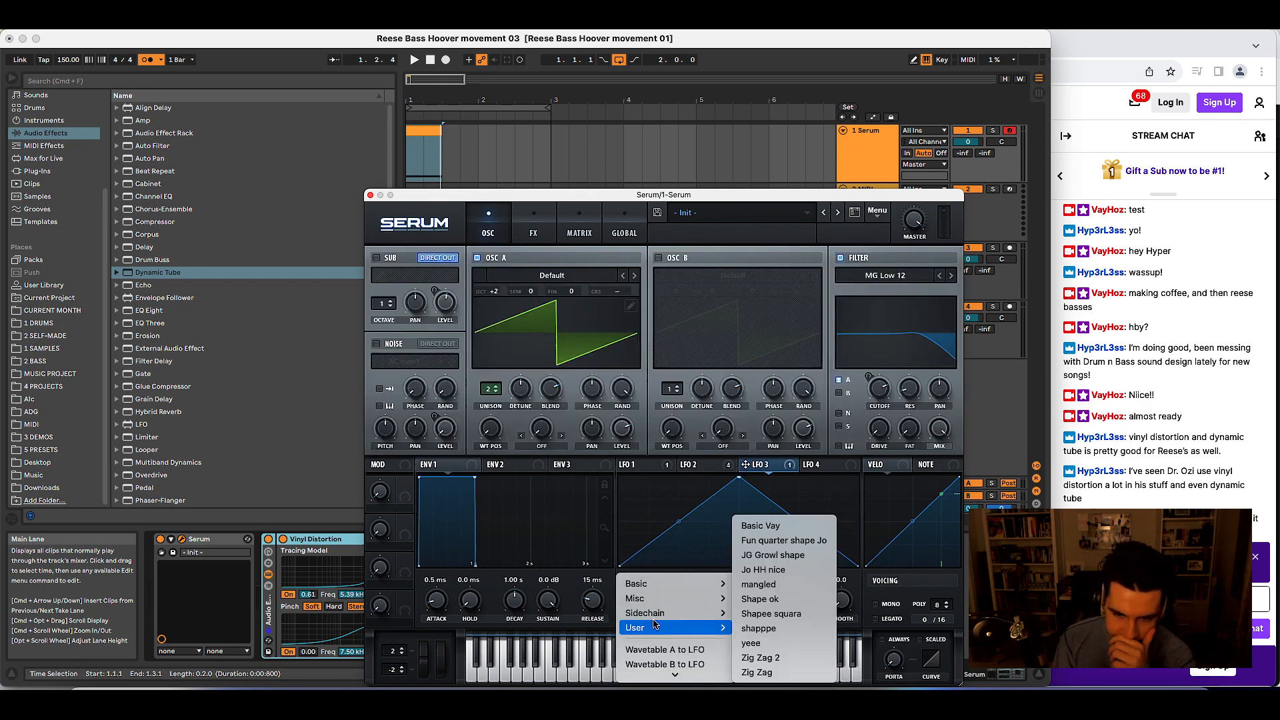
mouse_move(688, 614)
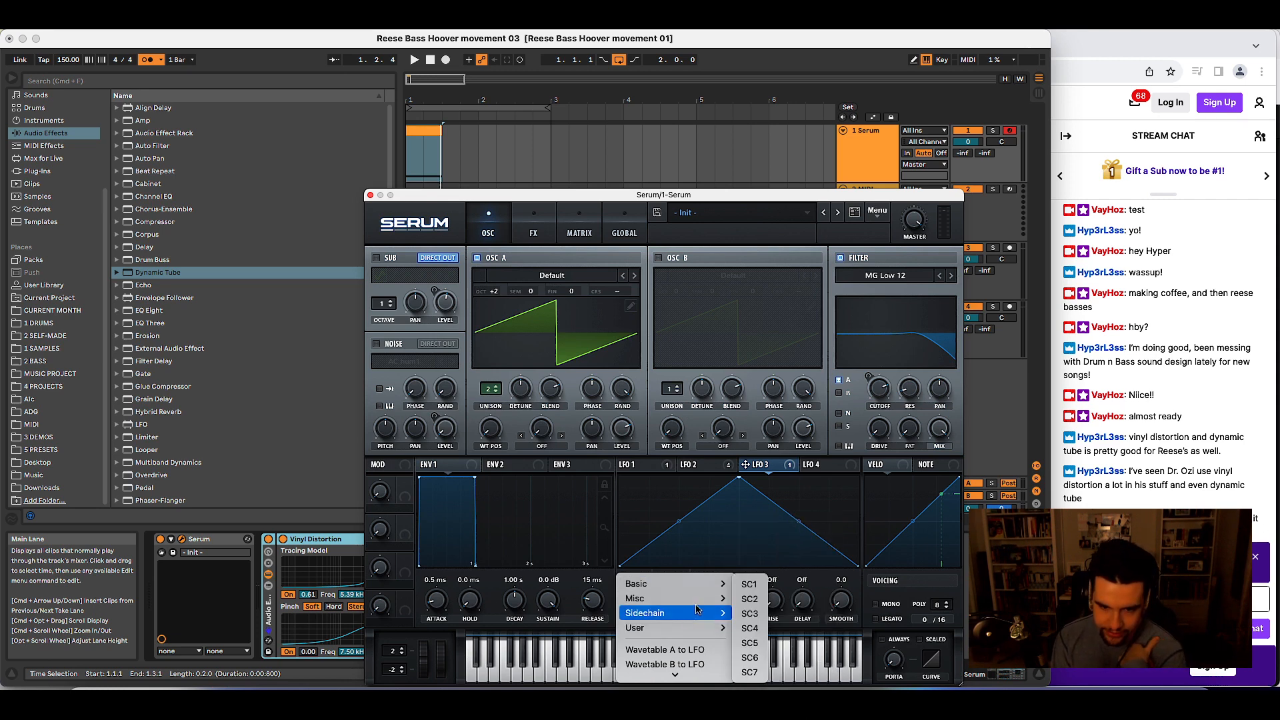
click(757, 599)
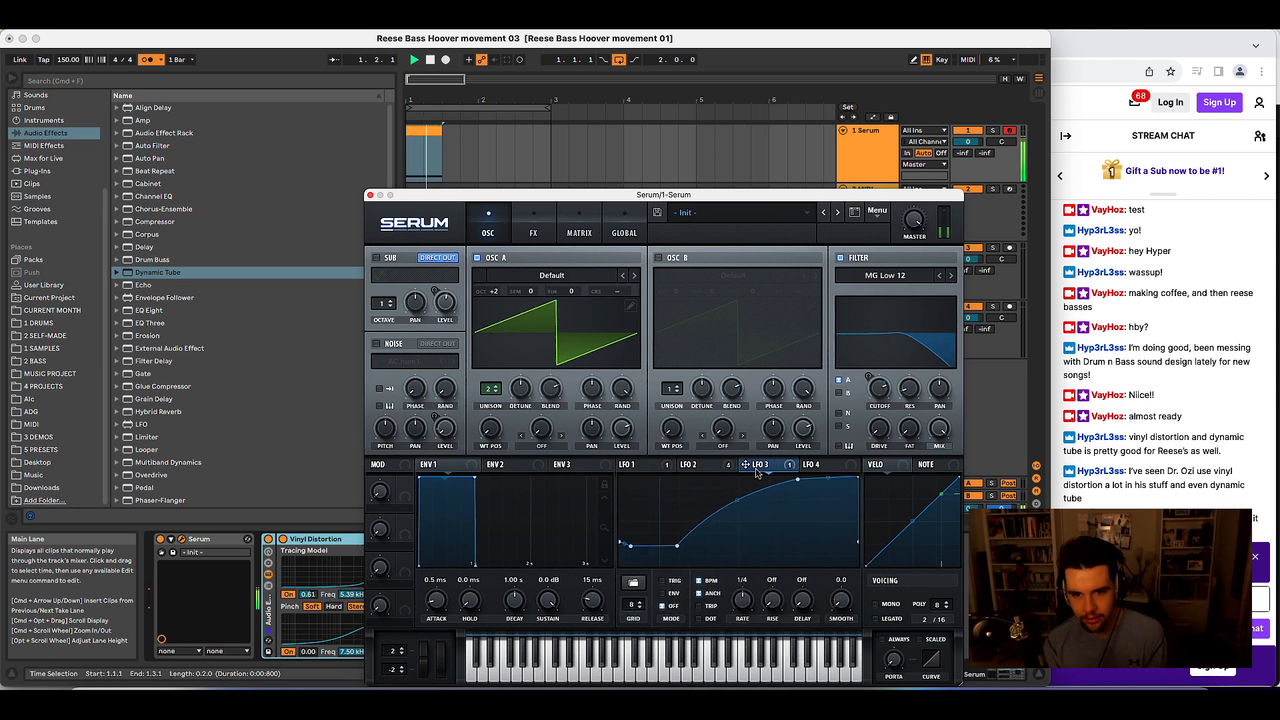
- Check the modulation matrix, reassign LFO 3 to the effects filter's cutoff, and set the LFO 3 rate to 1/2
click(592, 231)
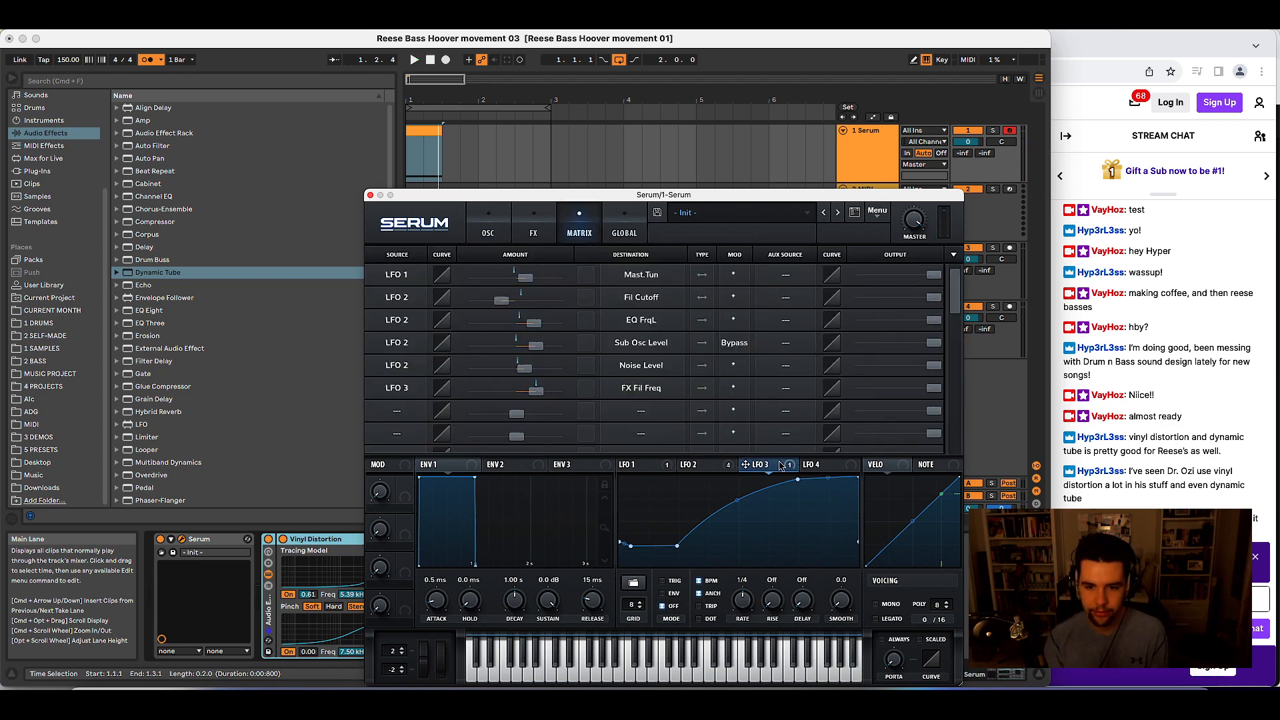
click(488, 227)
click(536, 223)
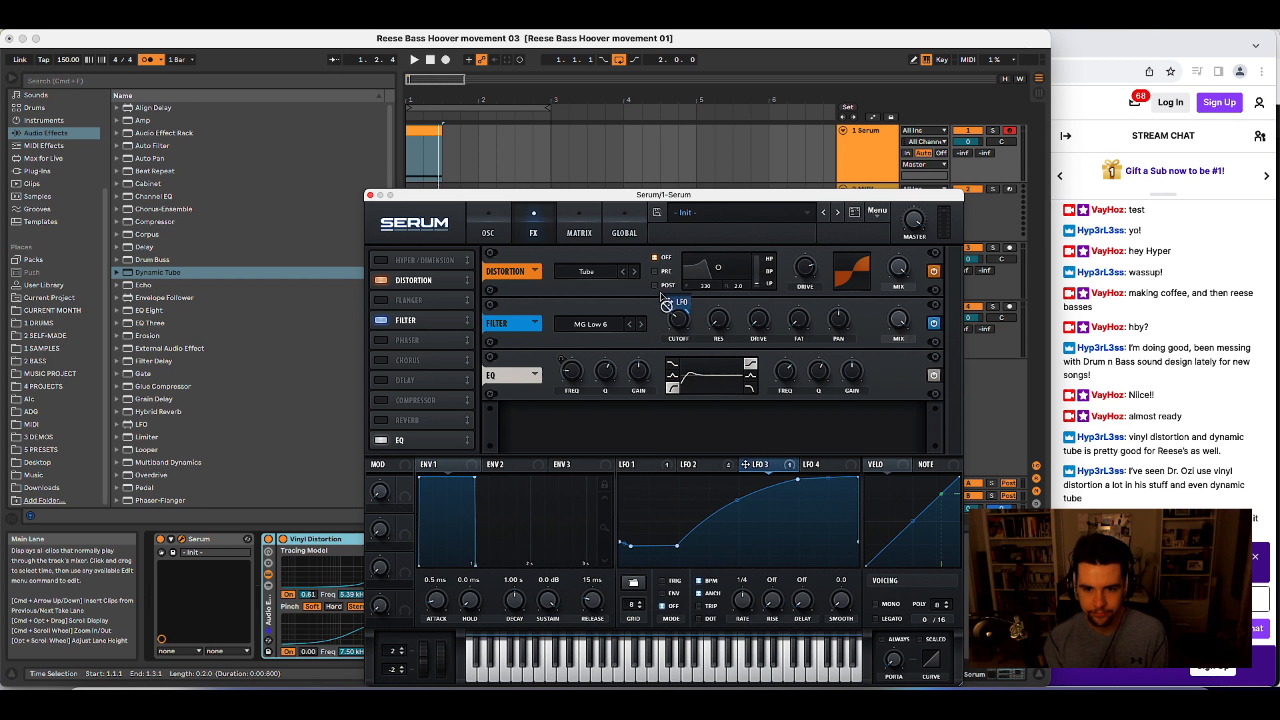
drag(664, 301, 678, 318)
key(space)
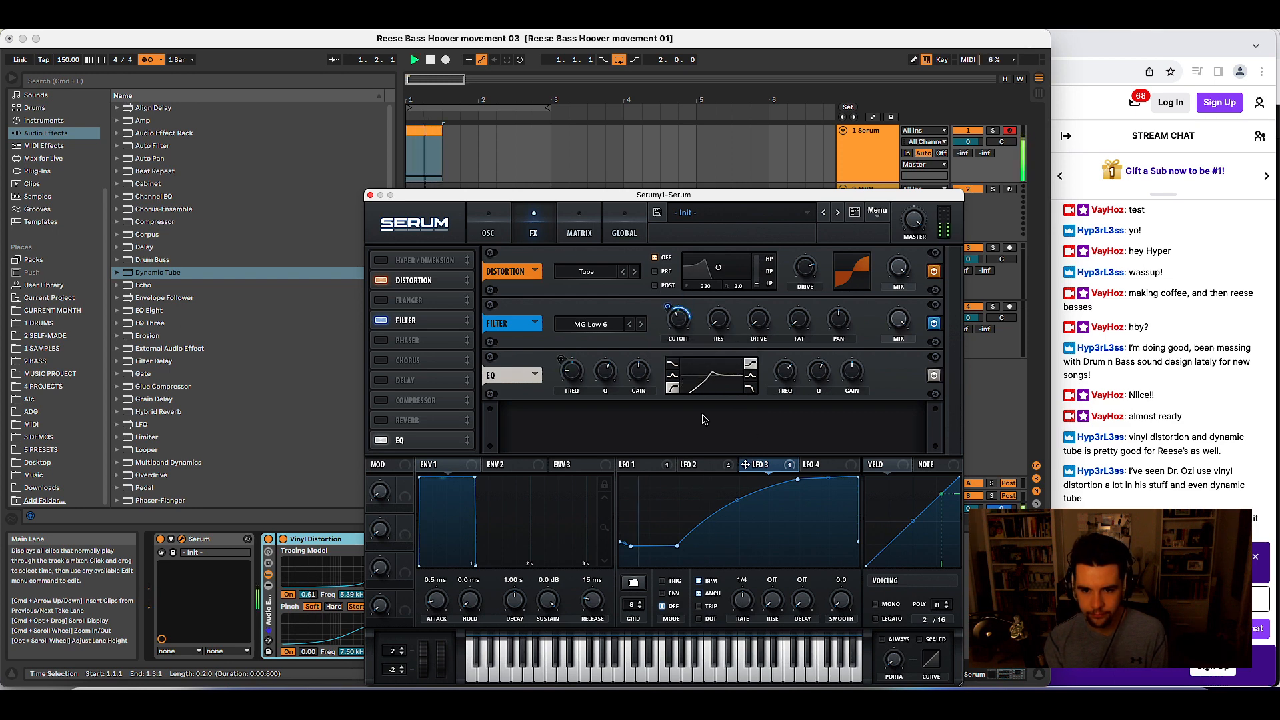
drag(743, 600, 751, 606)
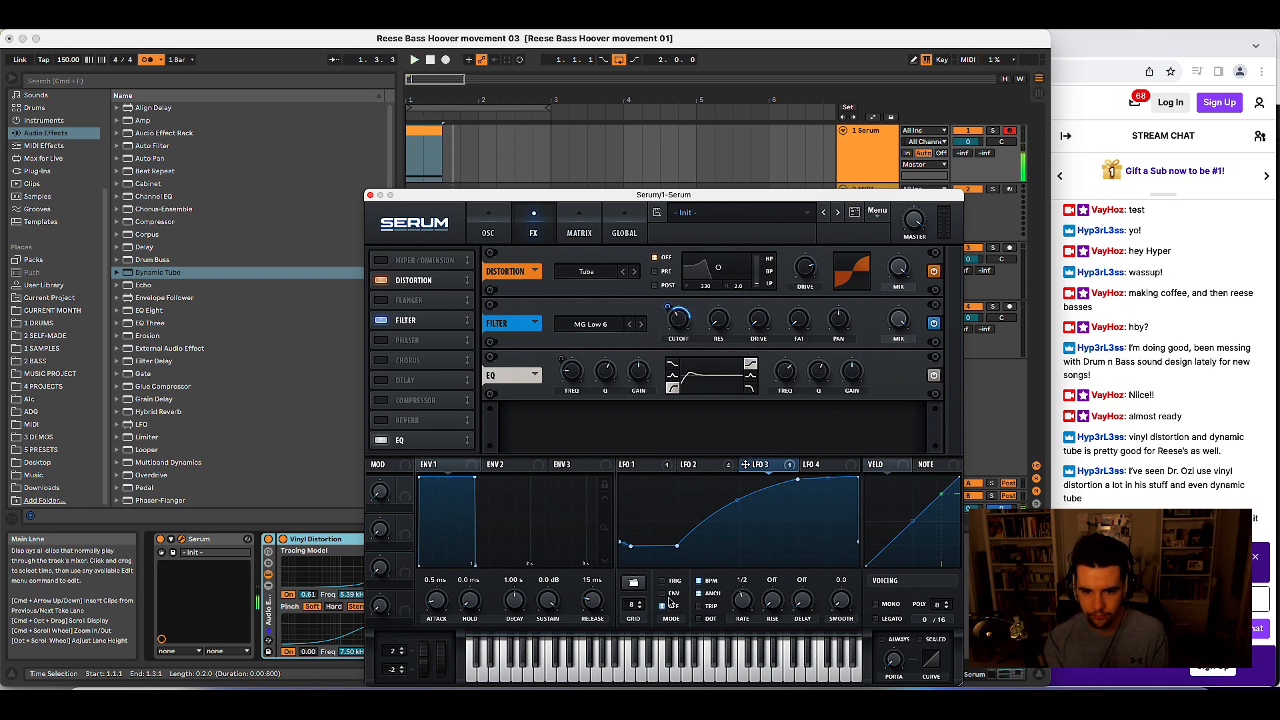
- Replace LFO 3's shape with a preset that forms a smooth symmetrical dome
click(629, 583)
click(753, 532)
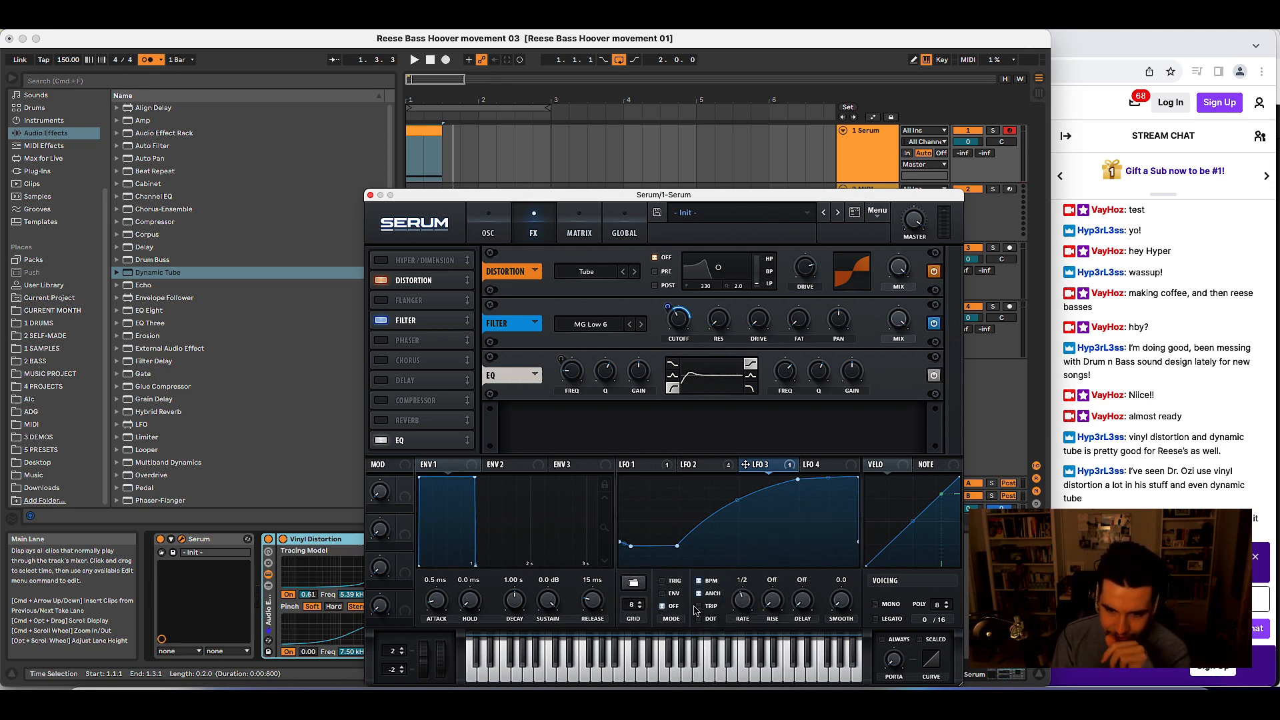
click(641, 581)
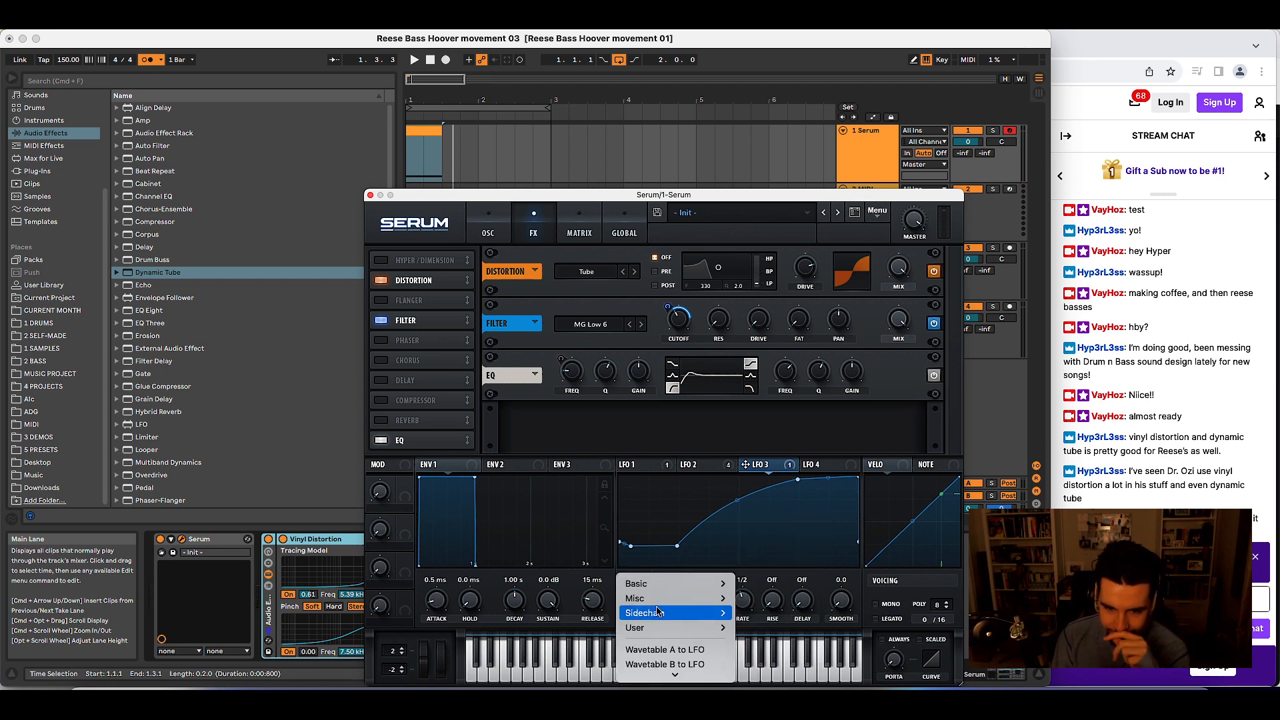
mouse_move(667, 598)
click(754, 613)
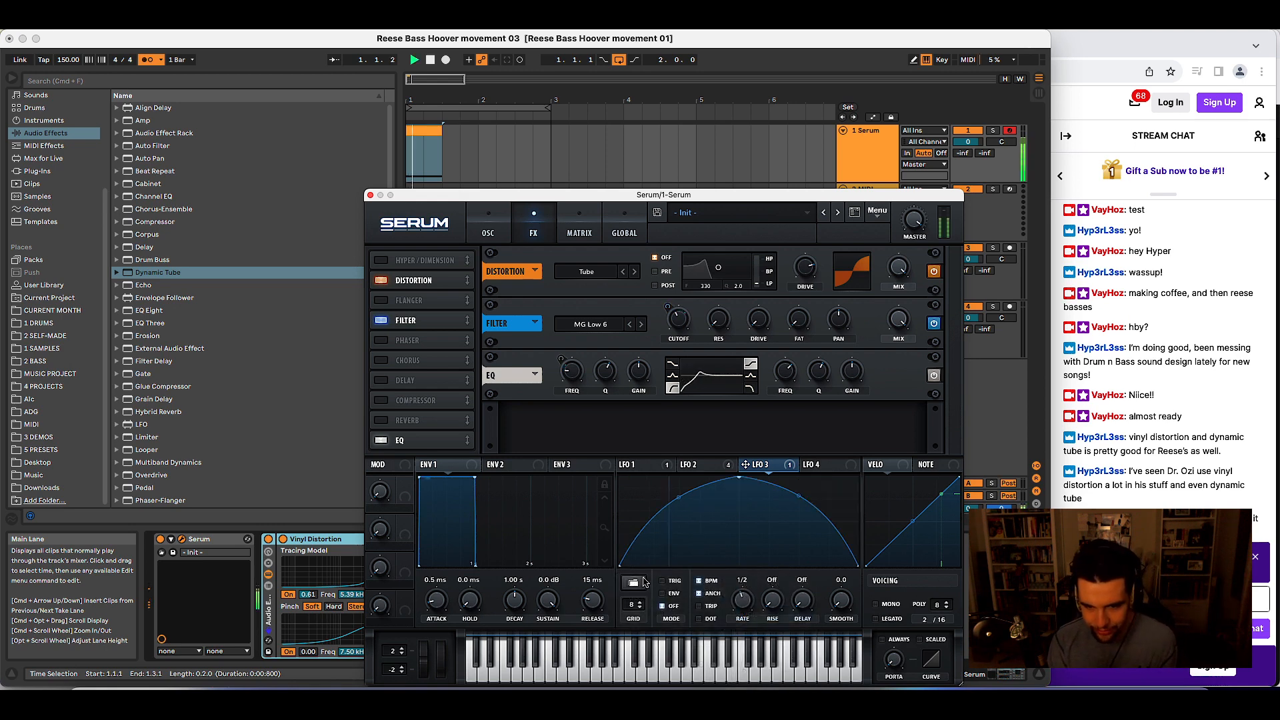
- Replace LFO 3's shape with the GunShot preset from the Misc category, after trying the flat 75 shape
click(640, 582)
mouse_move(674, 584)
click(755, 584)
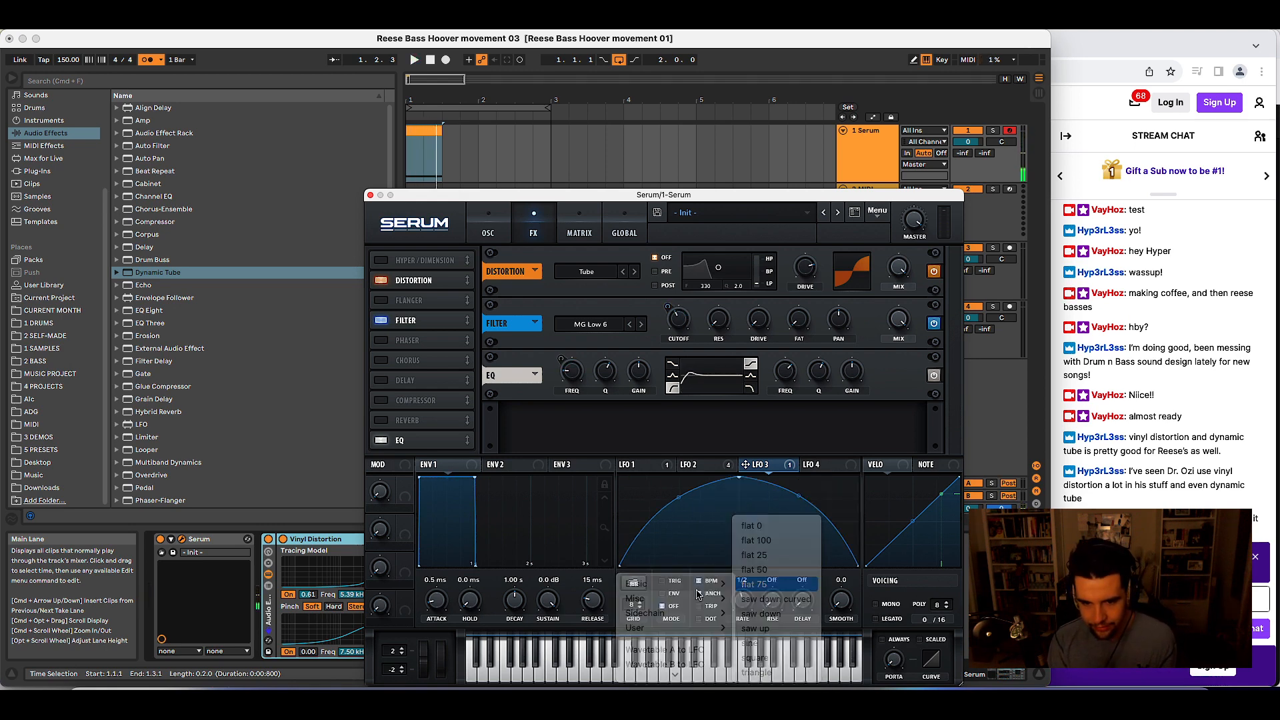
click(675, 581)
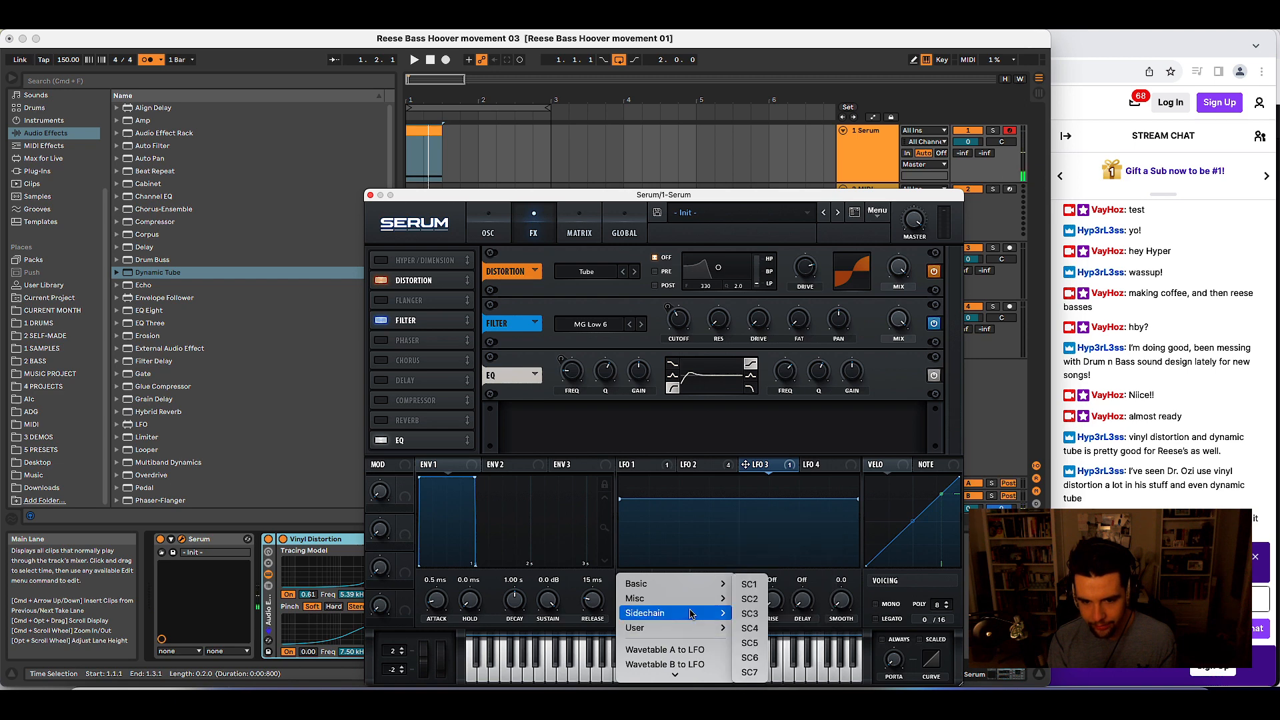
mouse_move(697, 599)
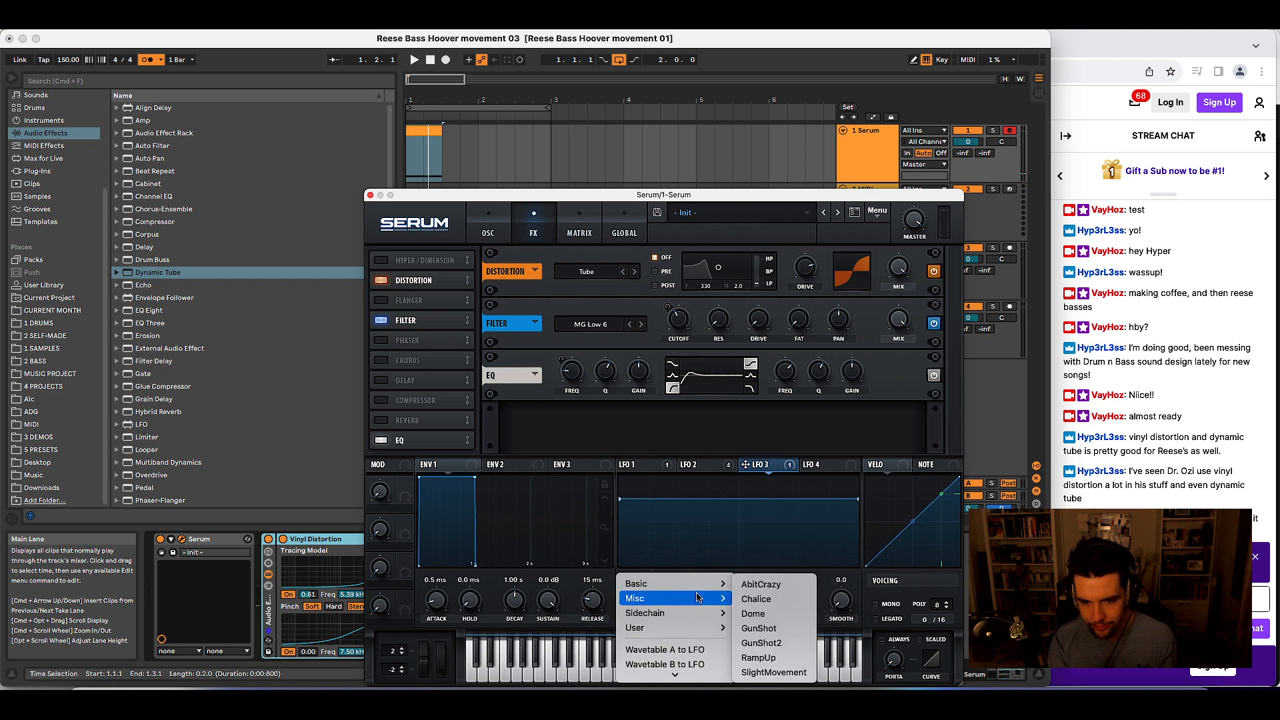
click(758, 629)
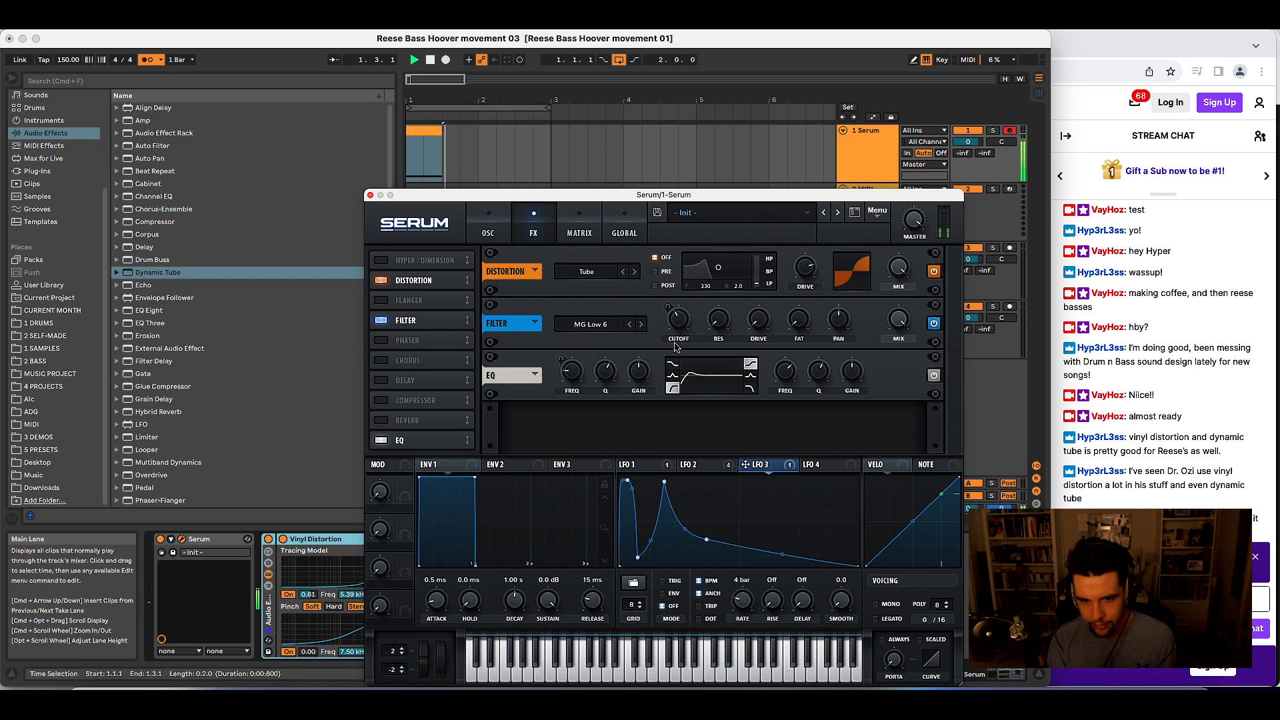
- Set the LFO 3 rate to 2 bar and shift the second peak of its curve earlier
click(662, 468)
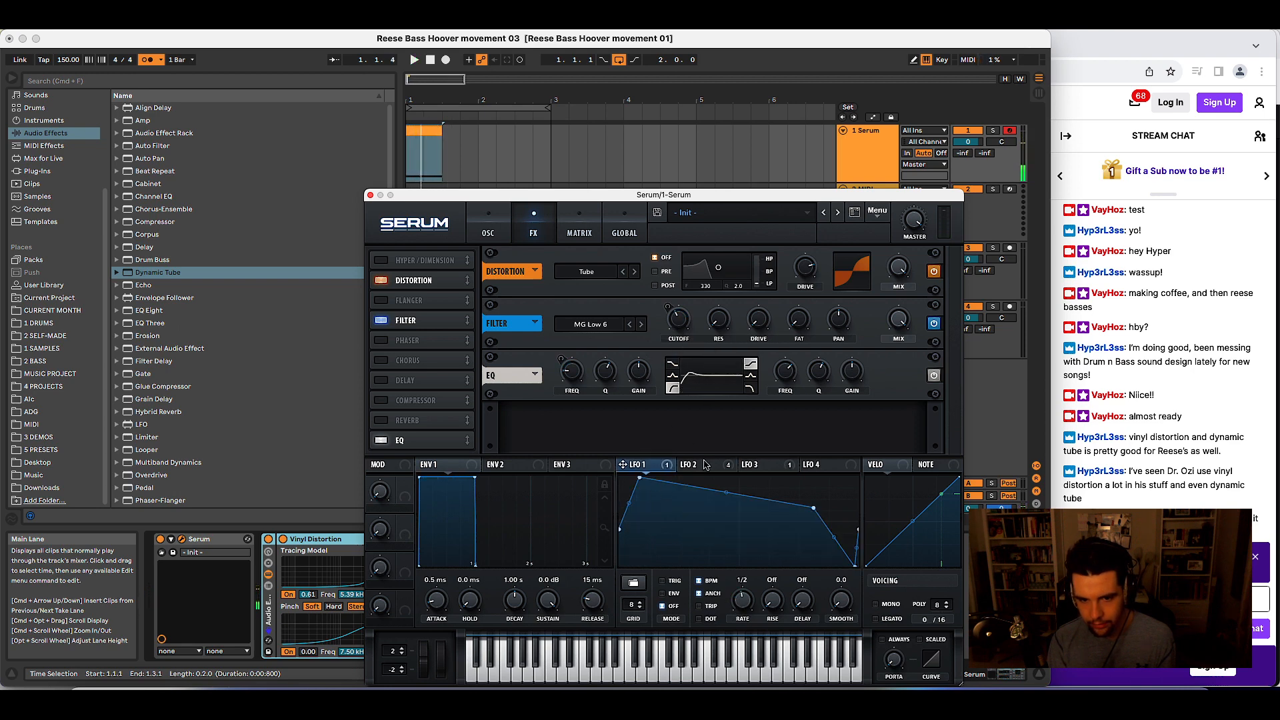
click(754, 465)
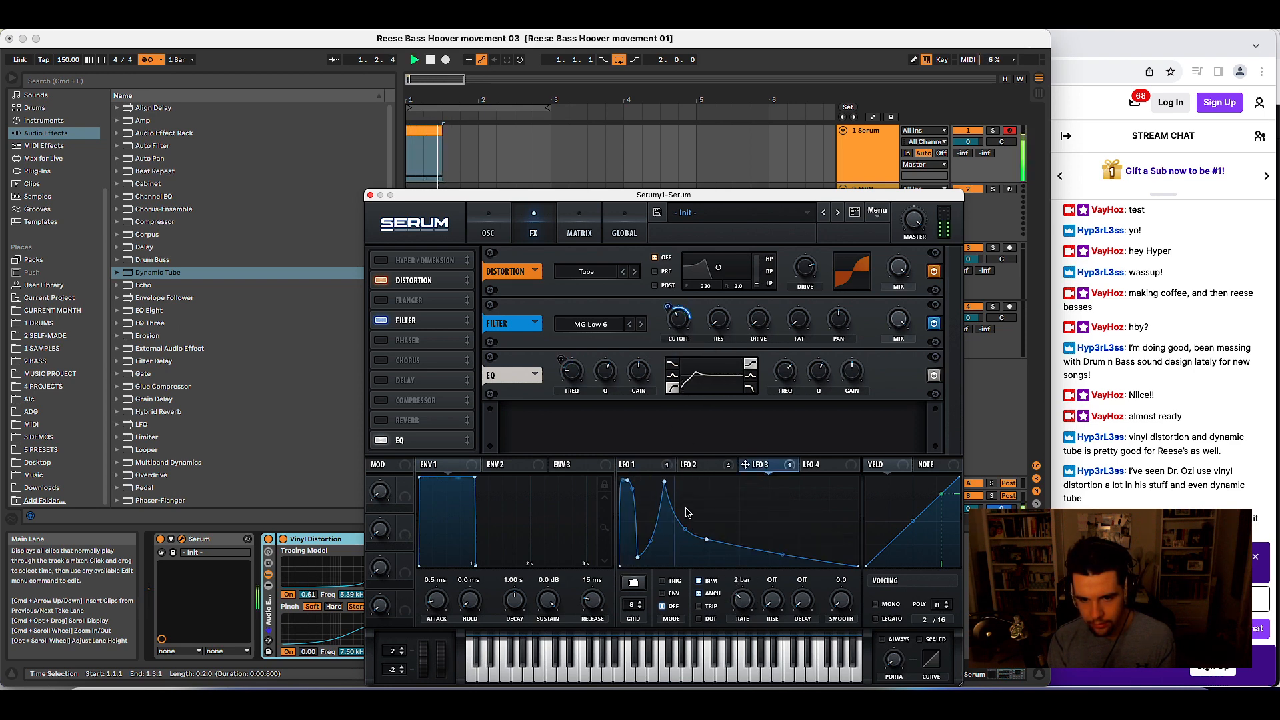
key(space)
drag(664, 483, 646, 488)
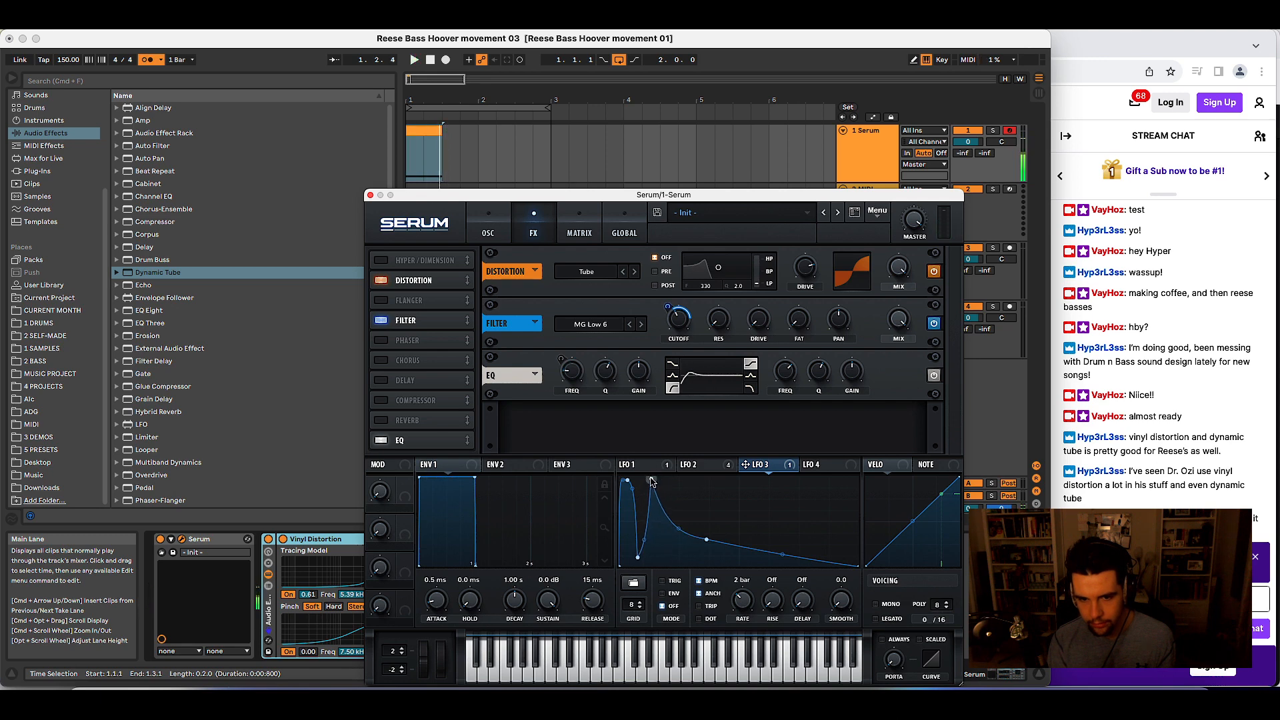
- Assign LFO 3 to the main filter's cutoff and raise the low point between the two peaks of LFO 3's curve
click(489, 230)
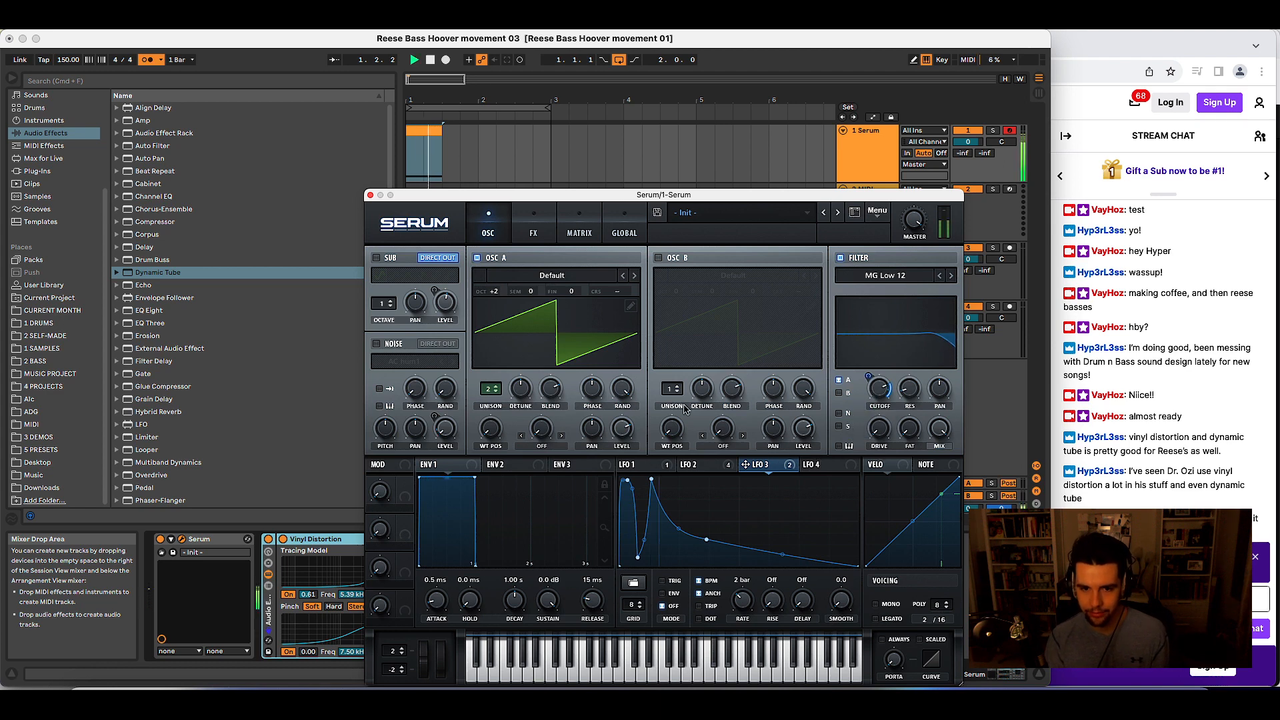
key(space)
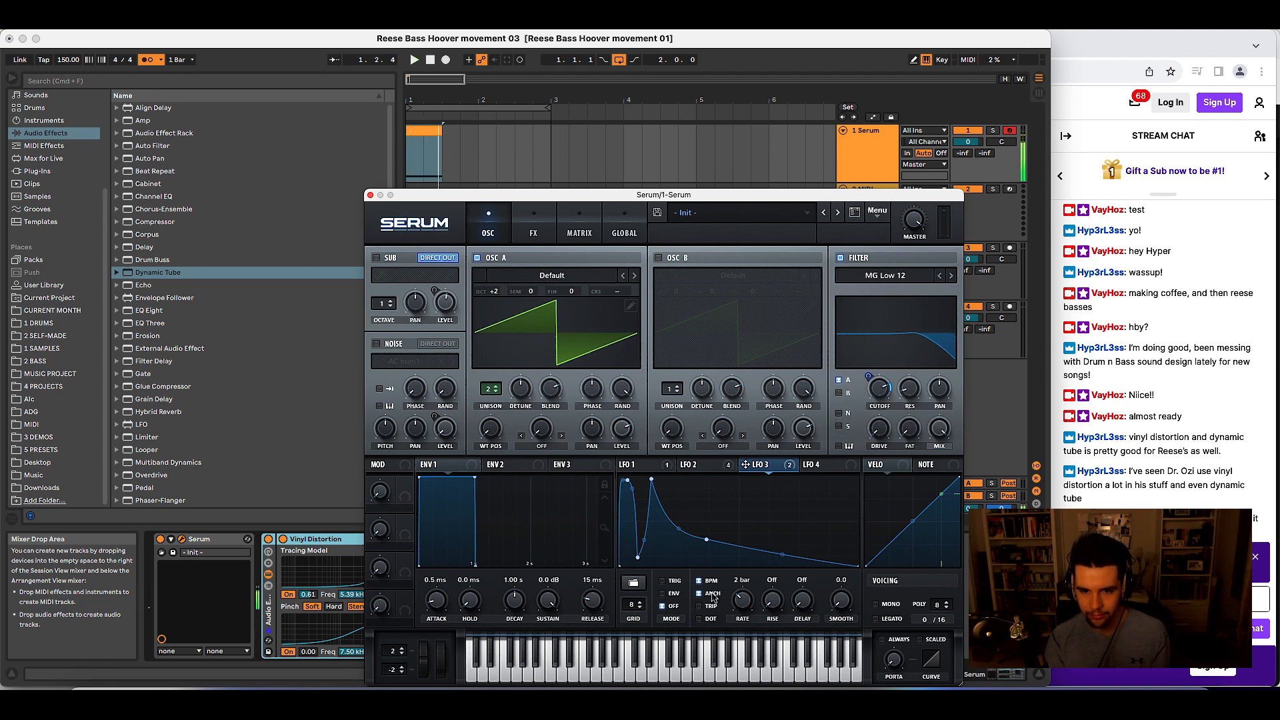
drag(640, 554, 666, 473)
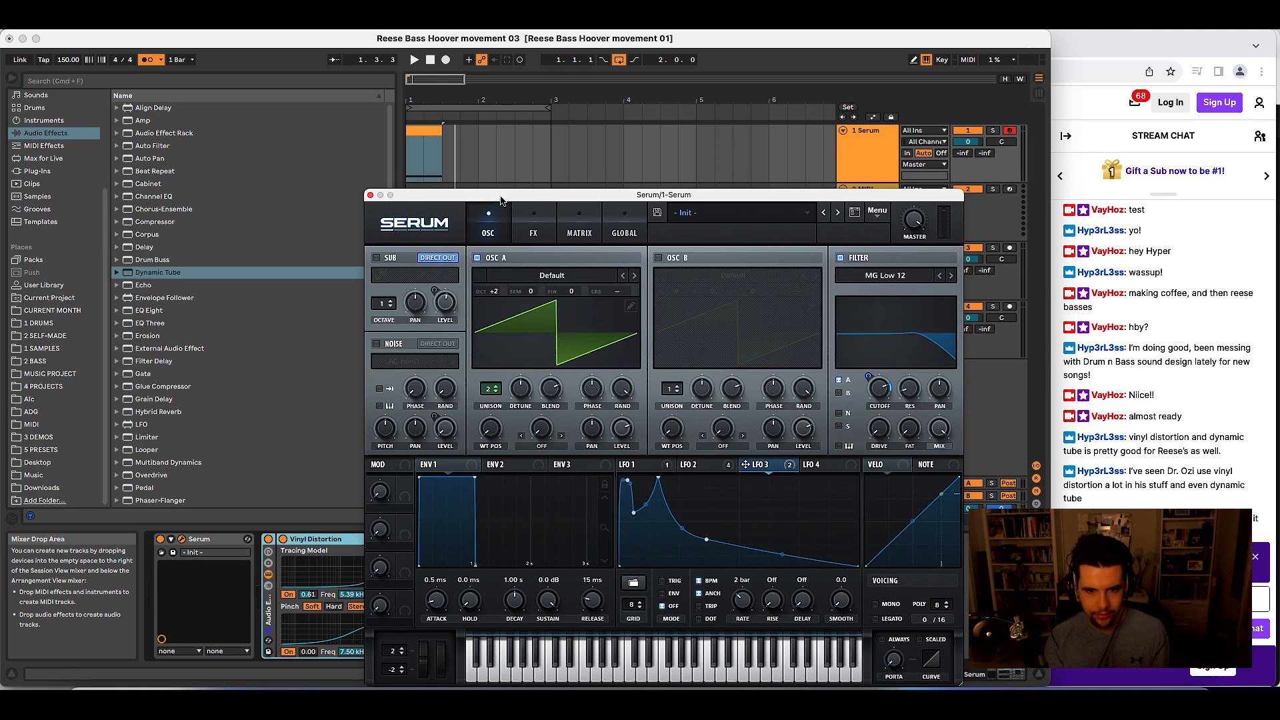
- Try Oscillator A at +1 and +3 octaves during playback, and set its unison detune to 0.27
drag(502, 200, 518, 204)
drag(510, 293, 509, 300)
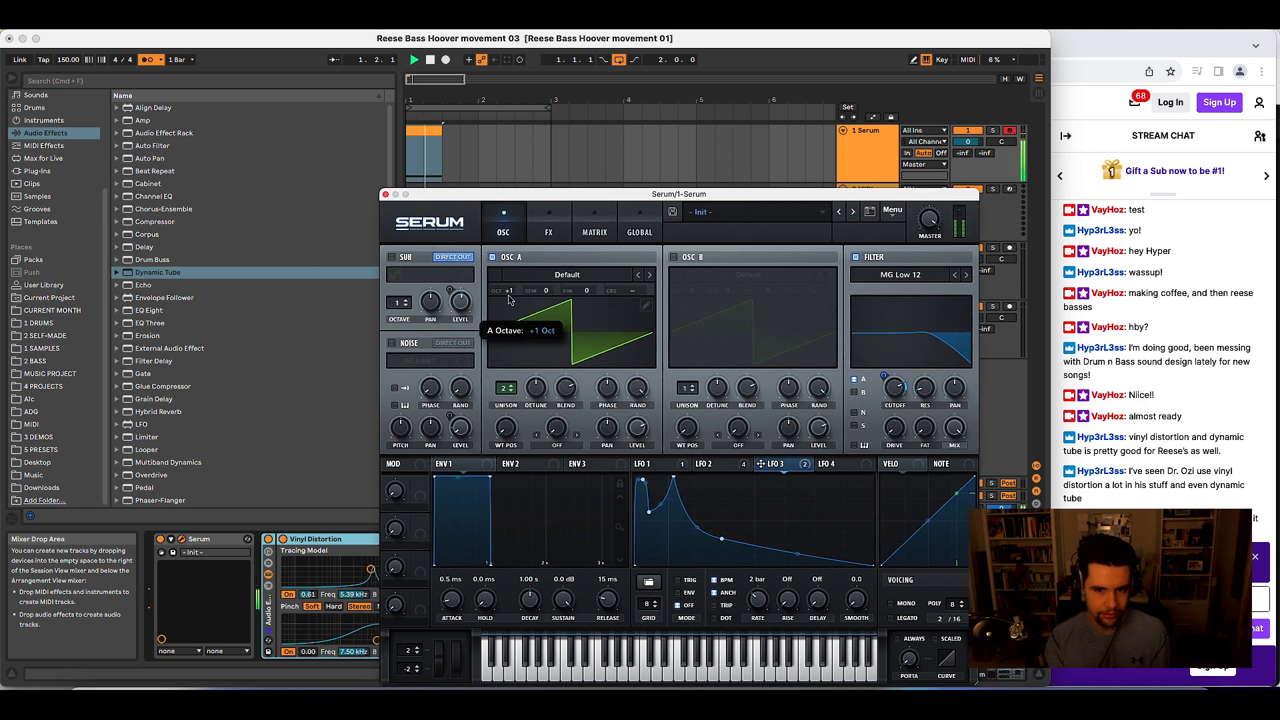
mouse_move(540, 395)
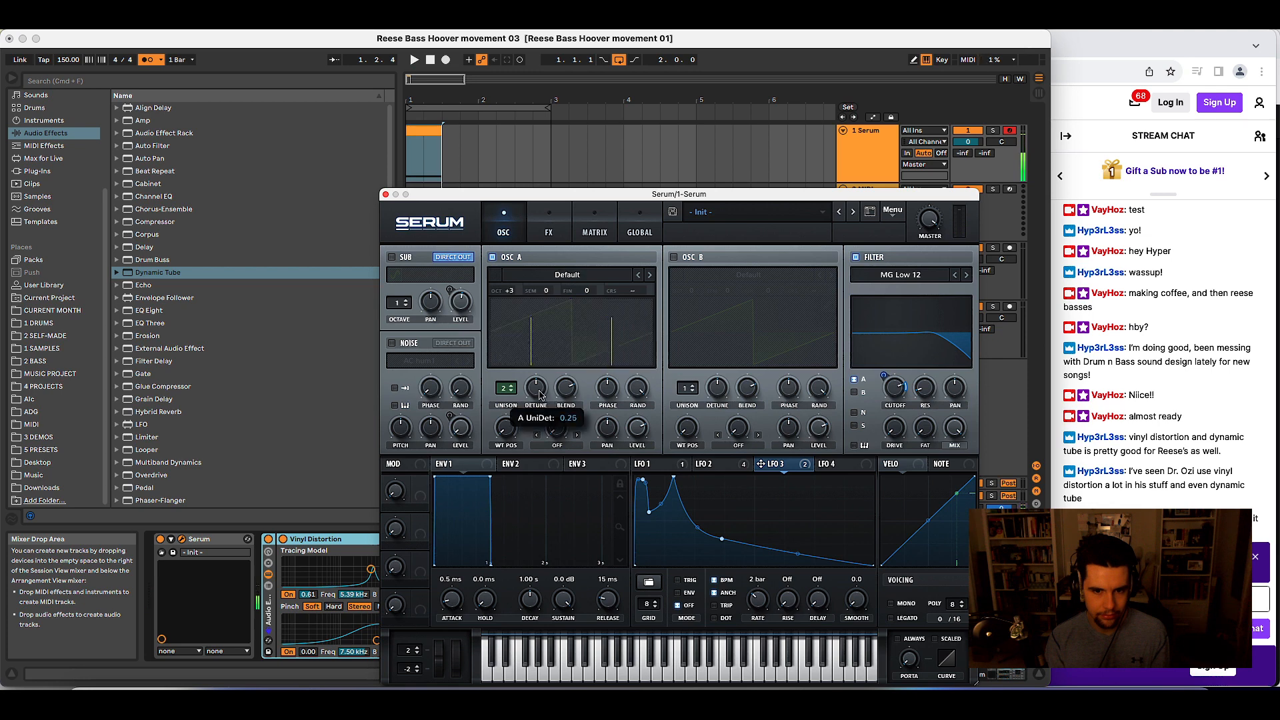
key(space)
drag(533, 400, 537, 385)
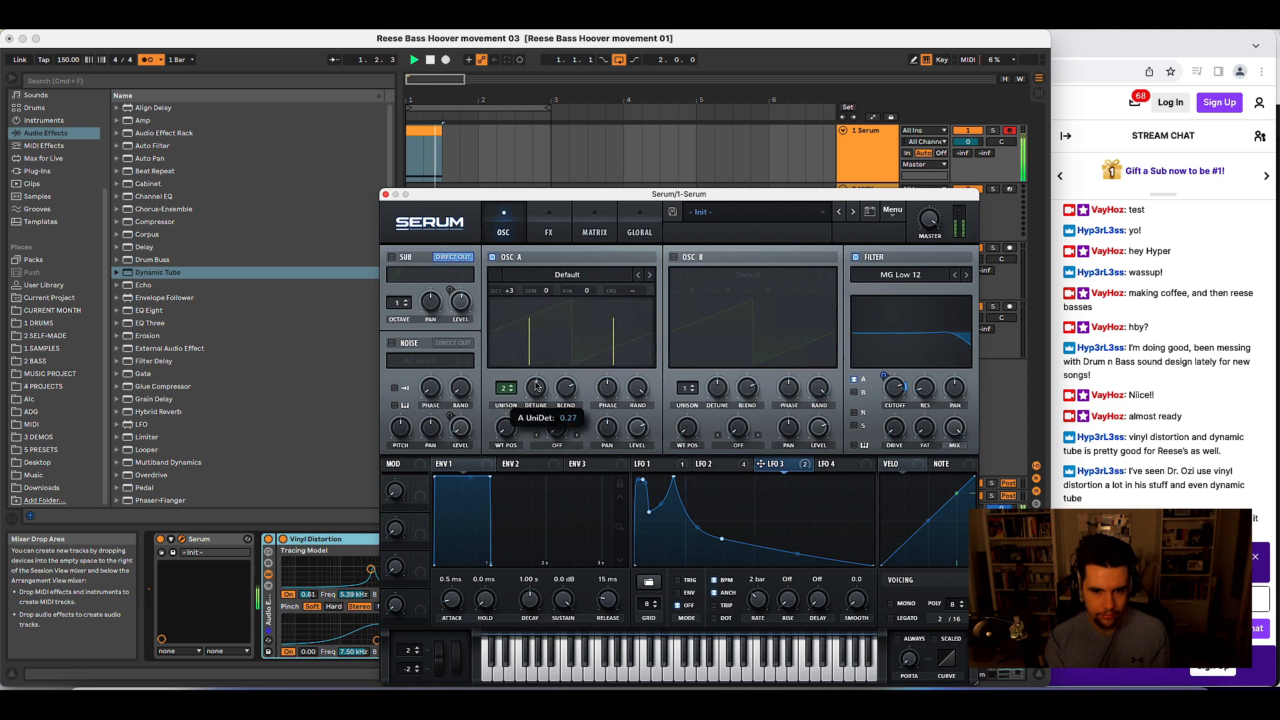
key(space)
key(space)
key(space)
- Switch the upper band of Serum's EQ effect to the peak type and assign LFO 3 to its frequency
click(549, 226)
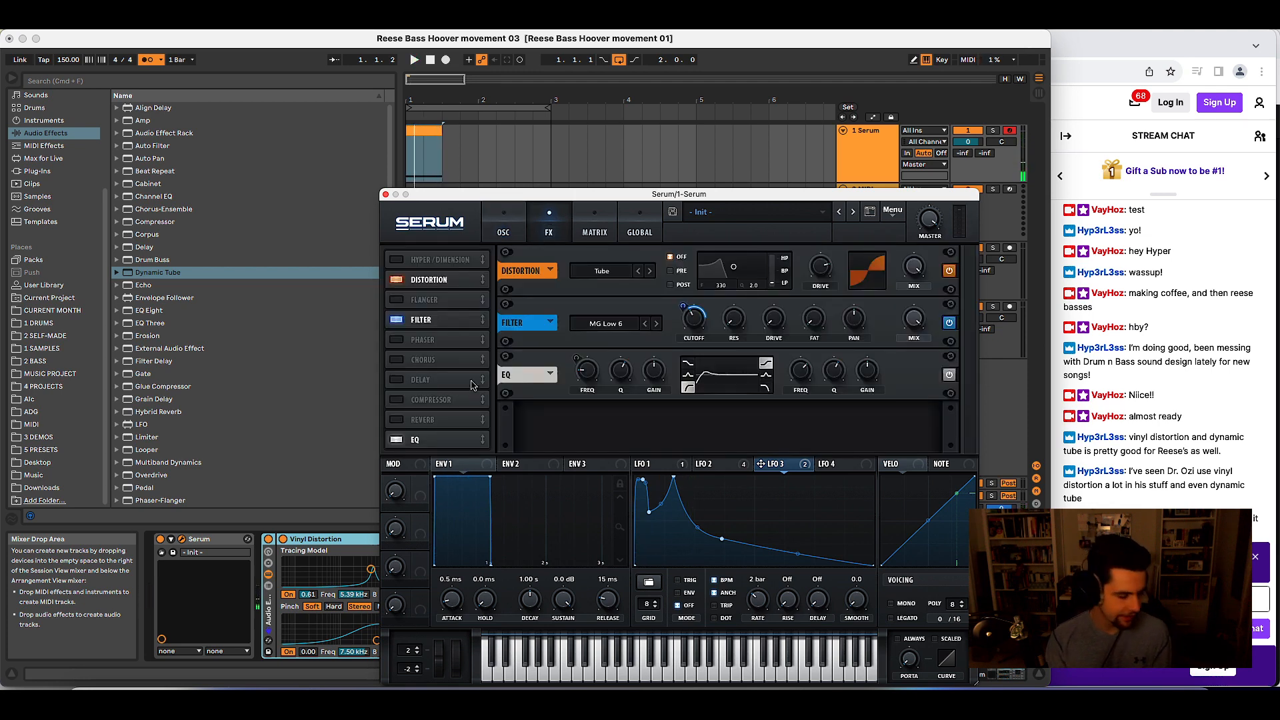
click(763, 386)
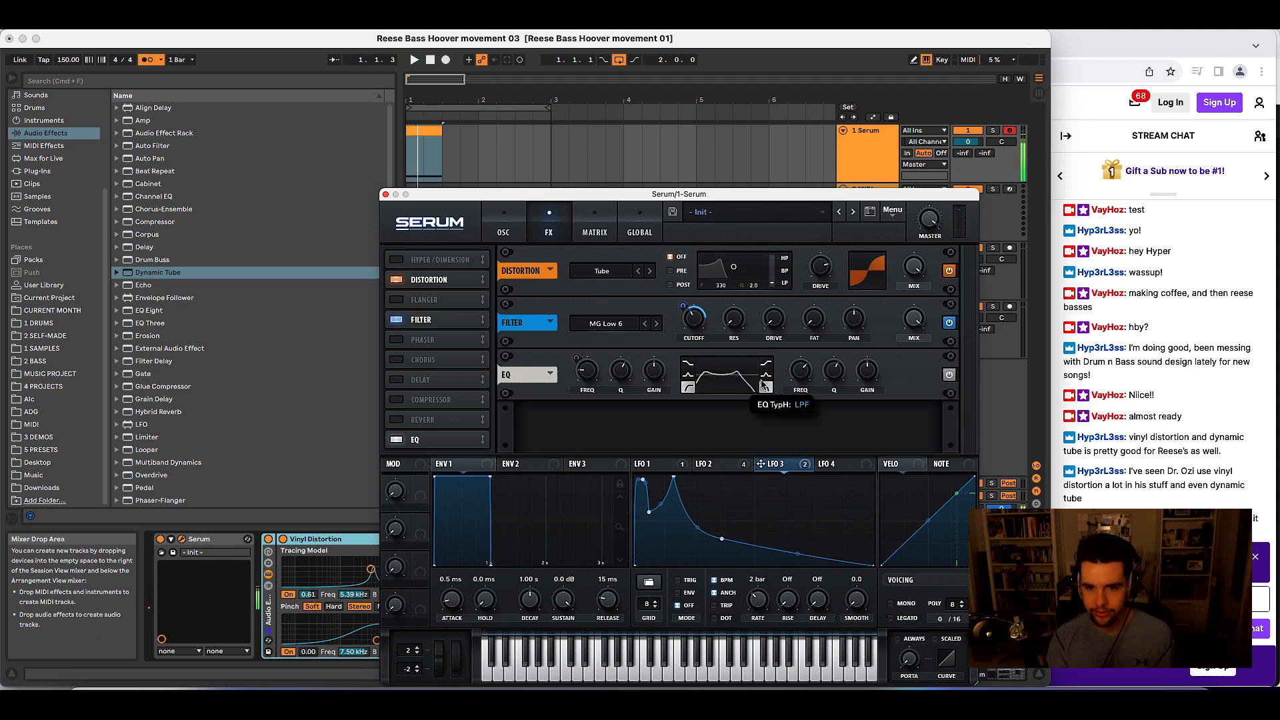
click(766, 375)
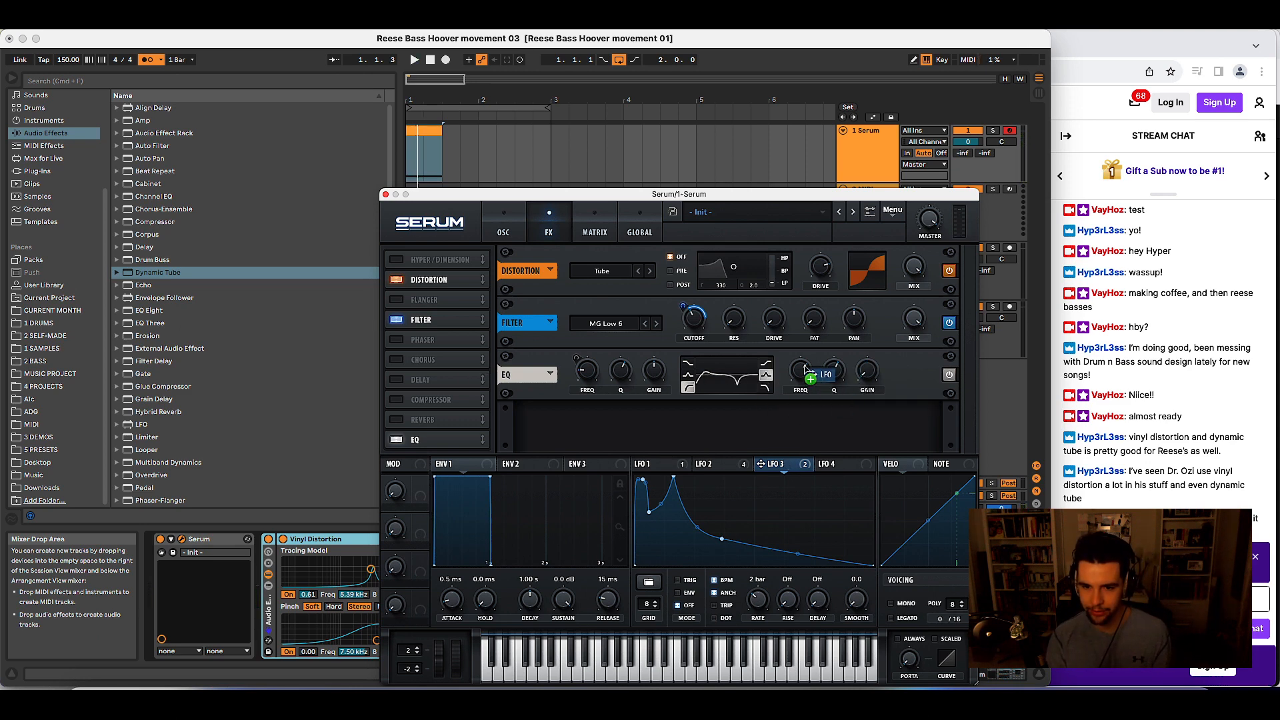
drag(805, 369, 801, 371)
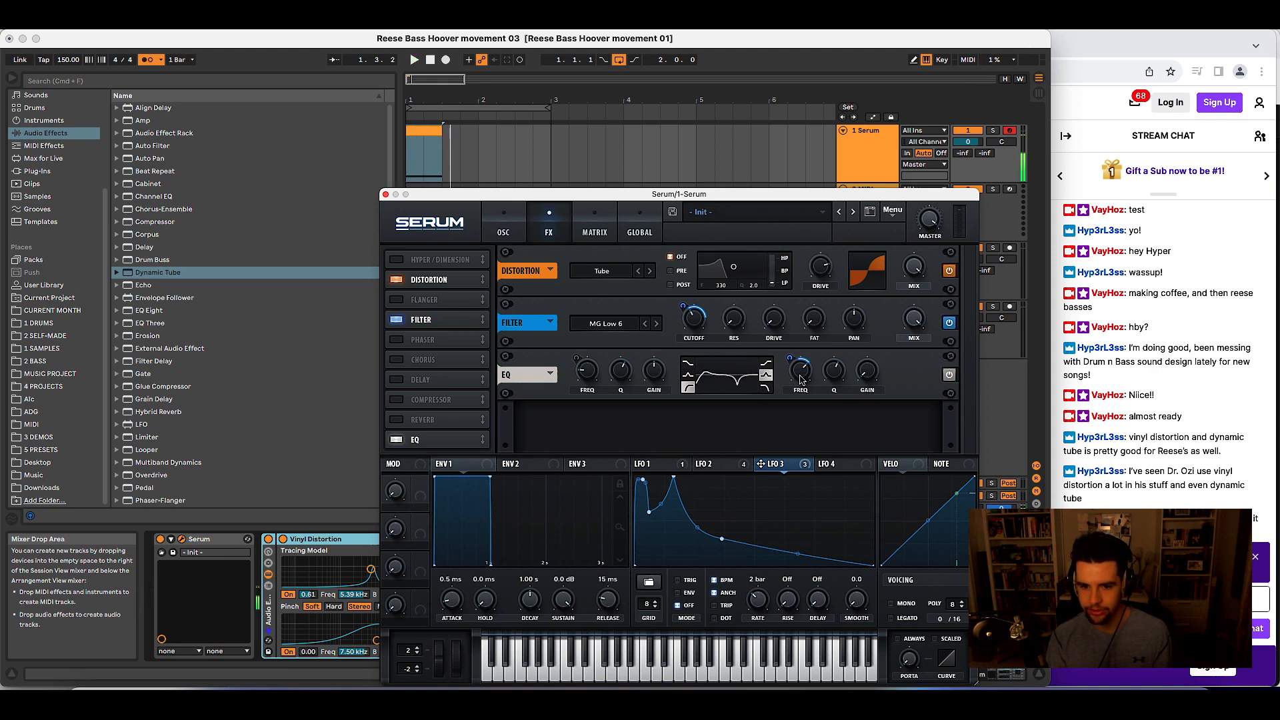
right_click(801, 379)
- Assign LFO 2 to the EQ's upper band frequency, set that frequency to about 565 Hz, and audition the sound
click(724, 464)
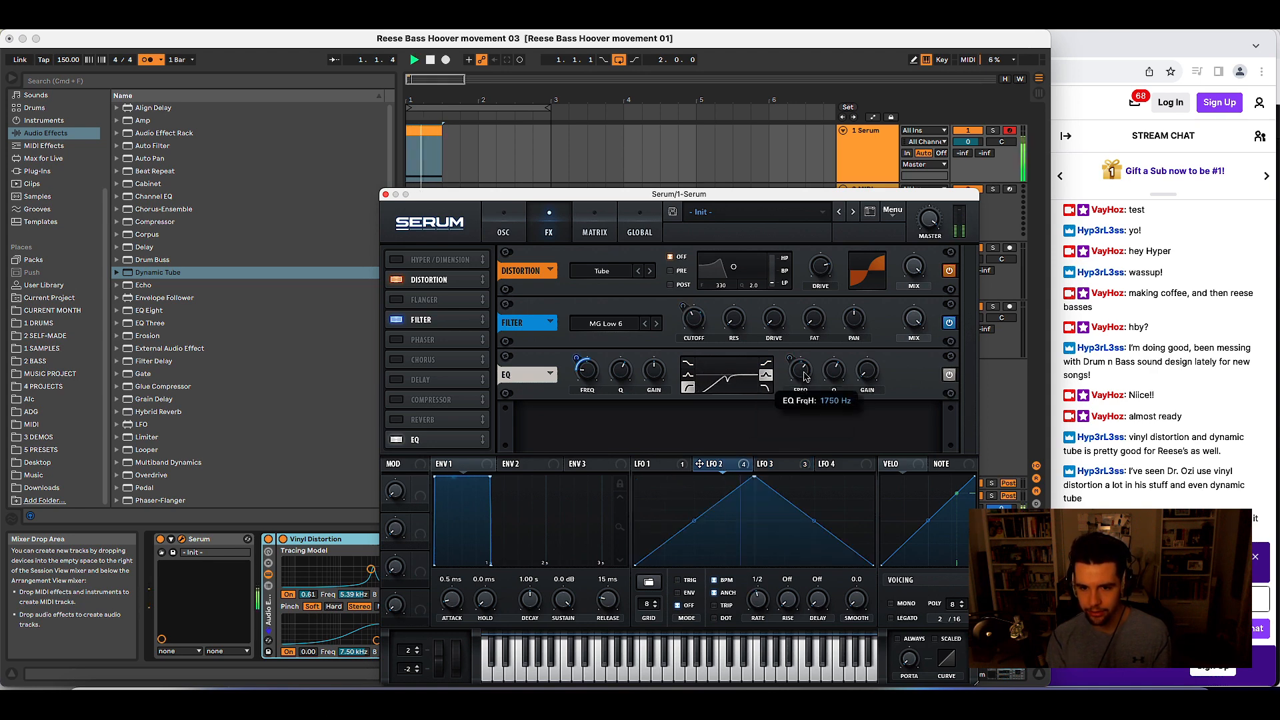
key(space)
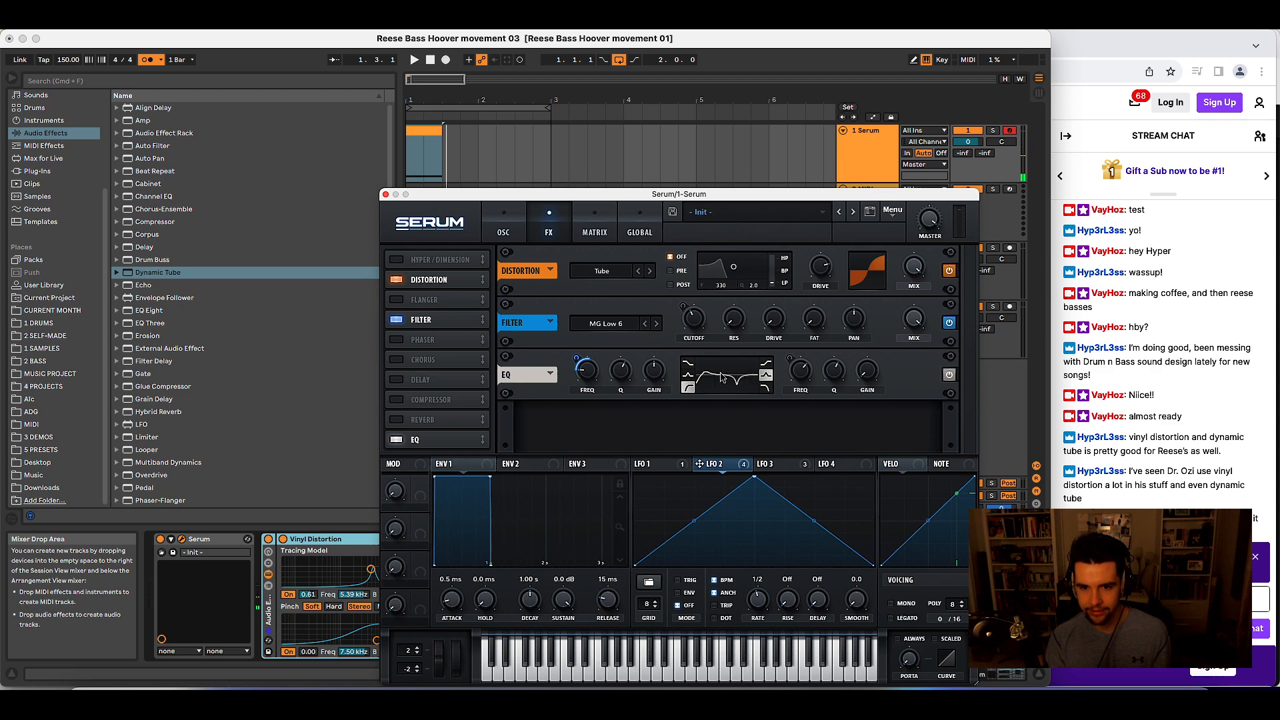
click(720, 464)
click(777, 465)
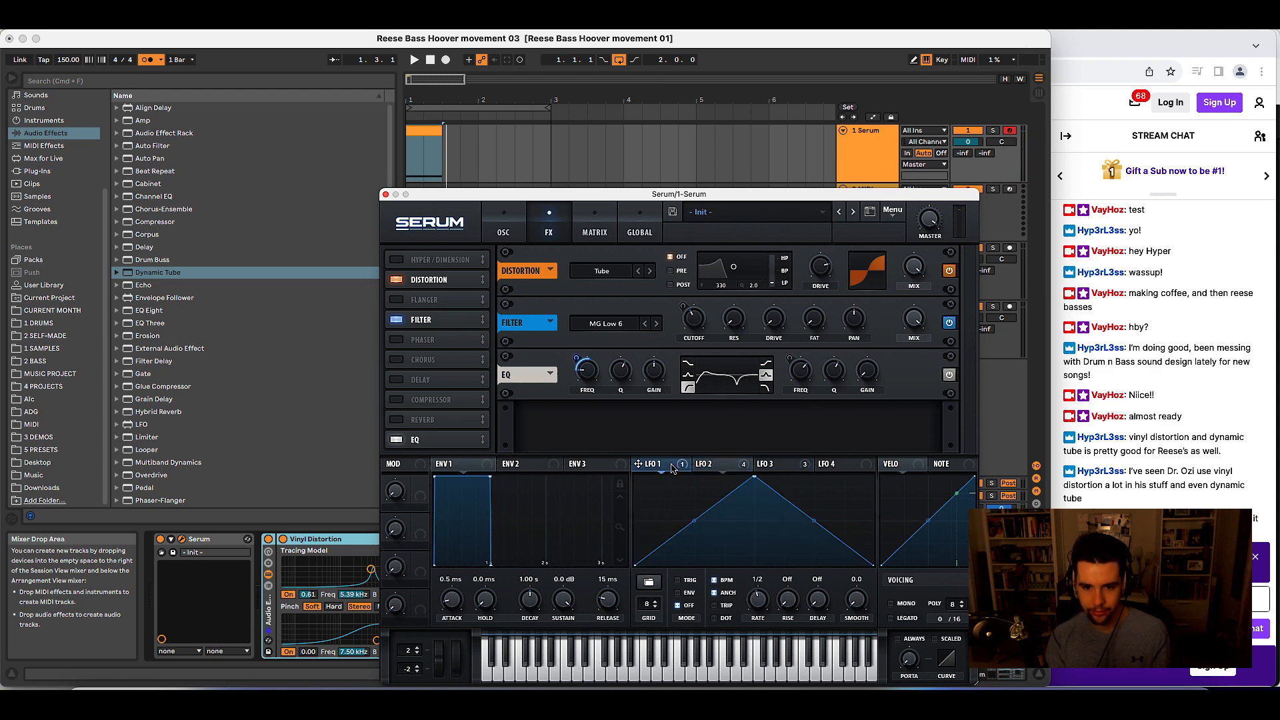
click(671, 465)
click(711, 465)
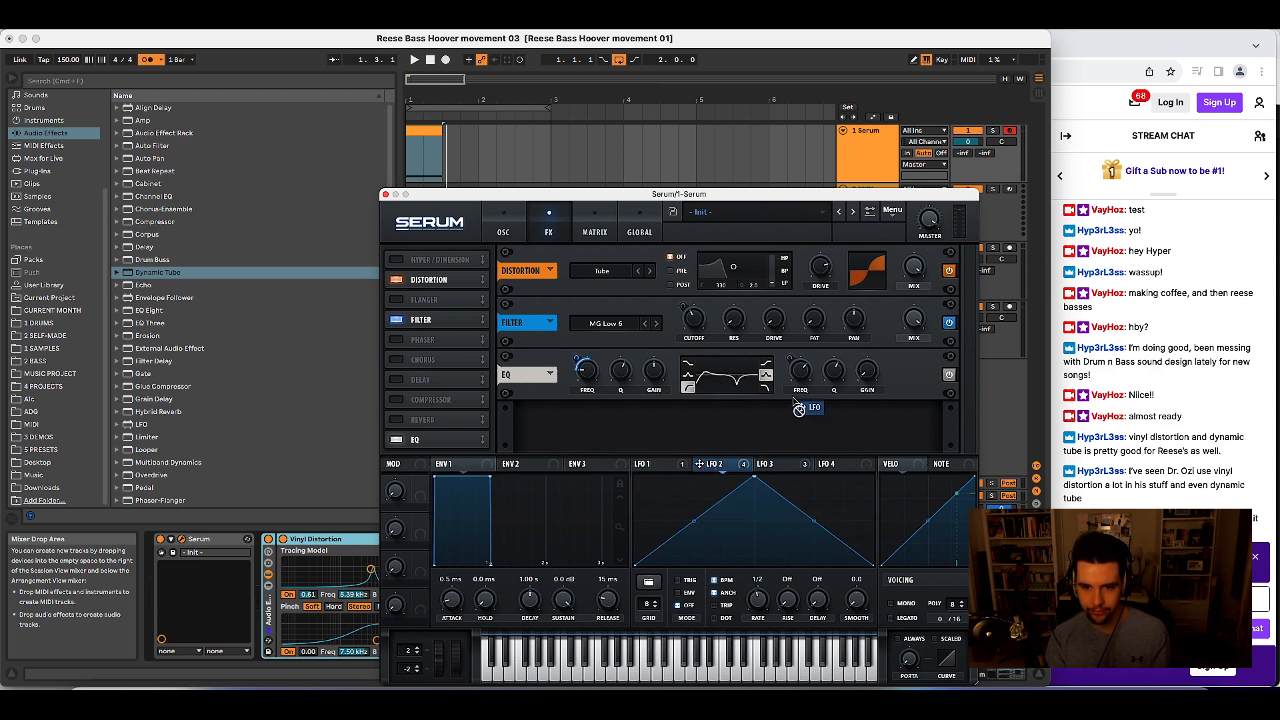
drag(793, 361, 800, 381)
key(space)
key(space)
key(space)
key(space)
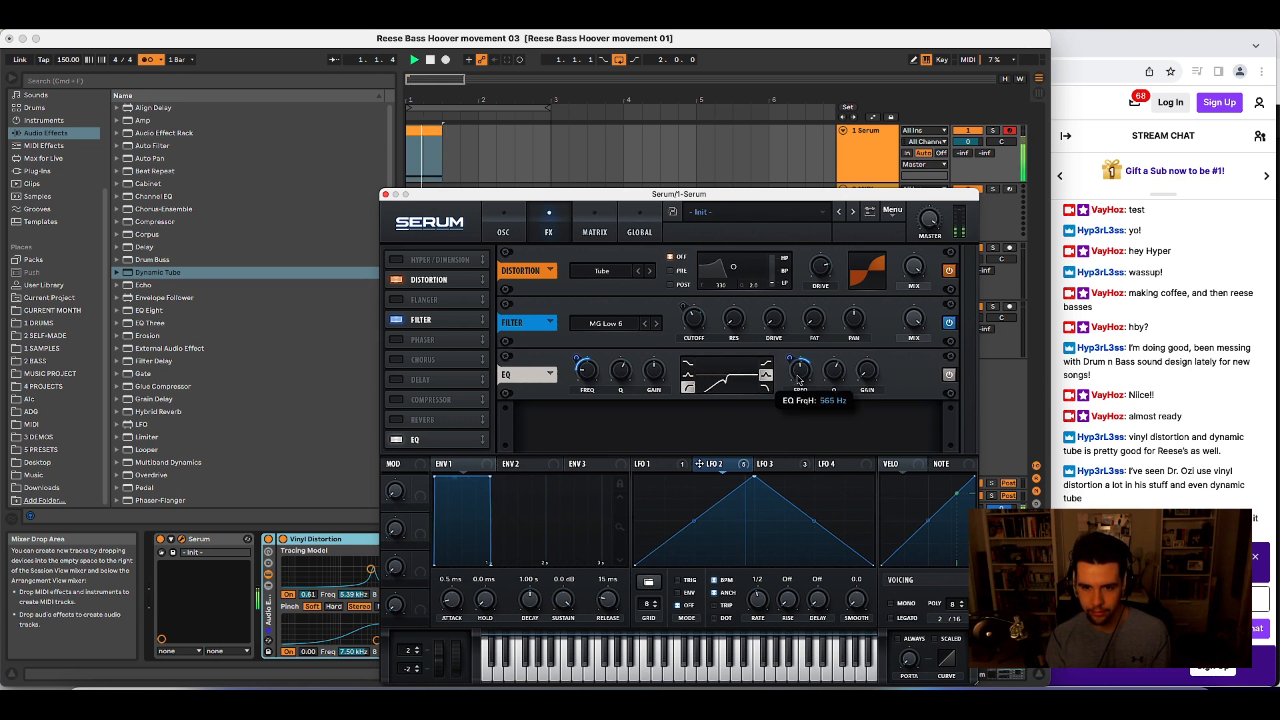
- Set Oscillator A's octave to +2 while auditioning the bass
click(519, 241)
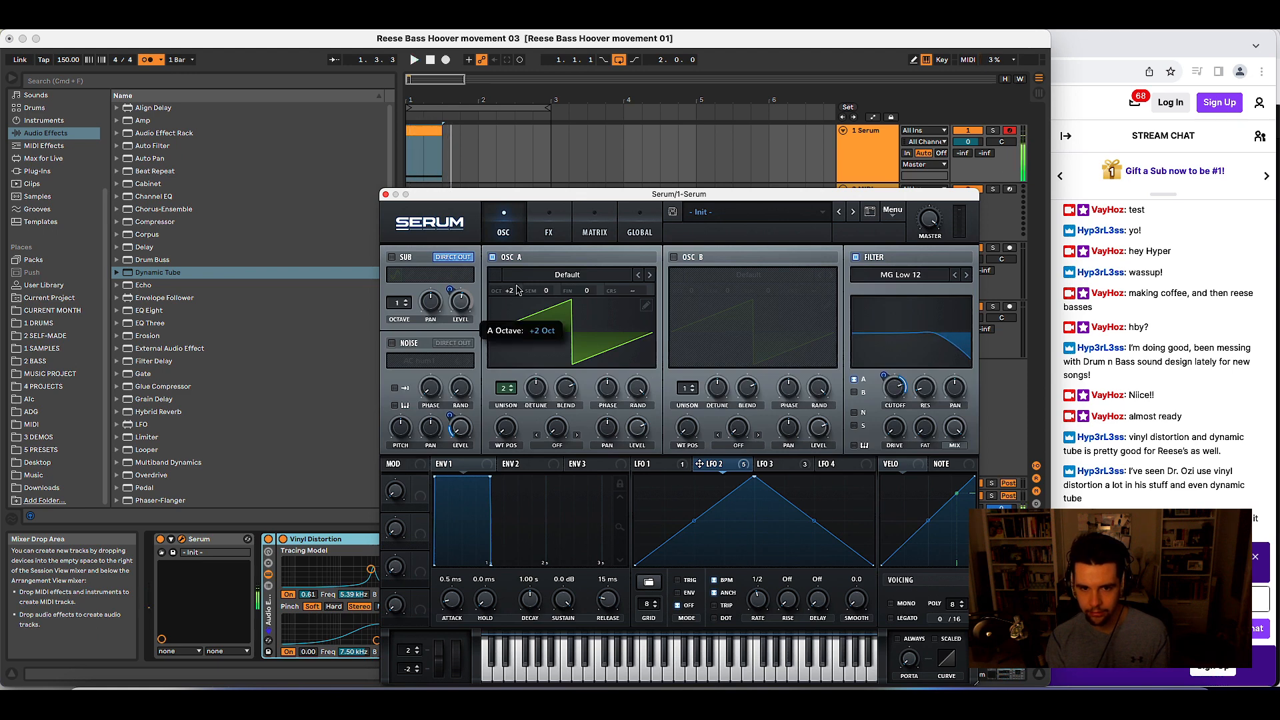
key(space)
drag(511, 300, 514, 287)
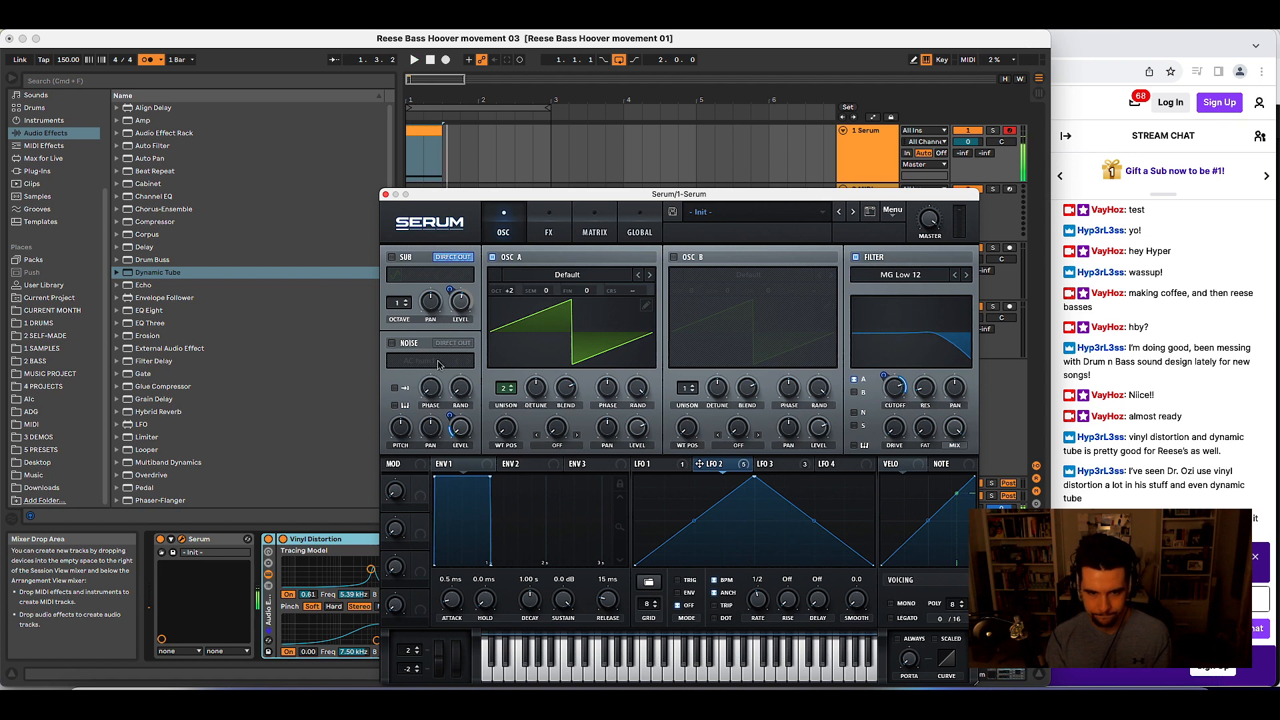
- Enable the AC hum1 noise source and the sub oscillator, audition them, and close the Serum window
key(space)
mouse_move(466, 429)
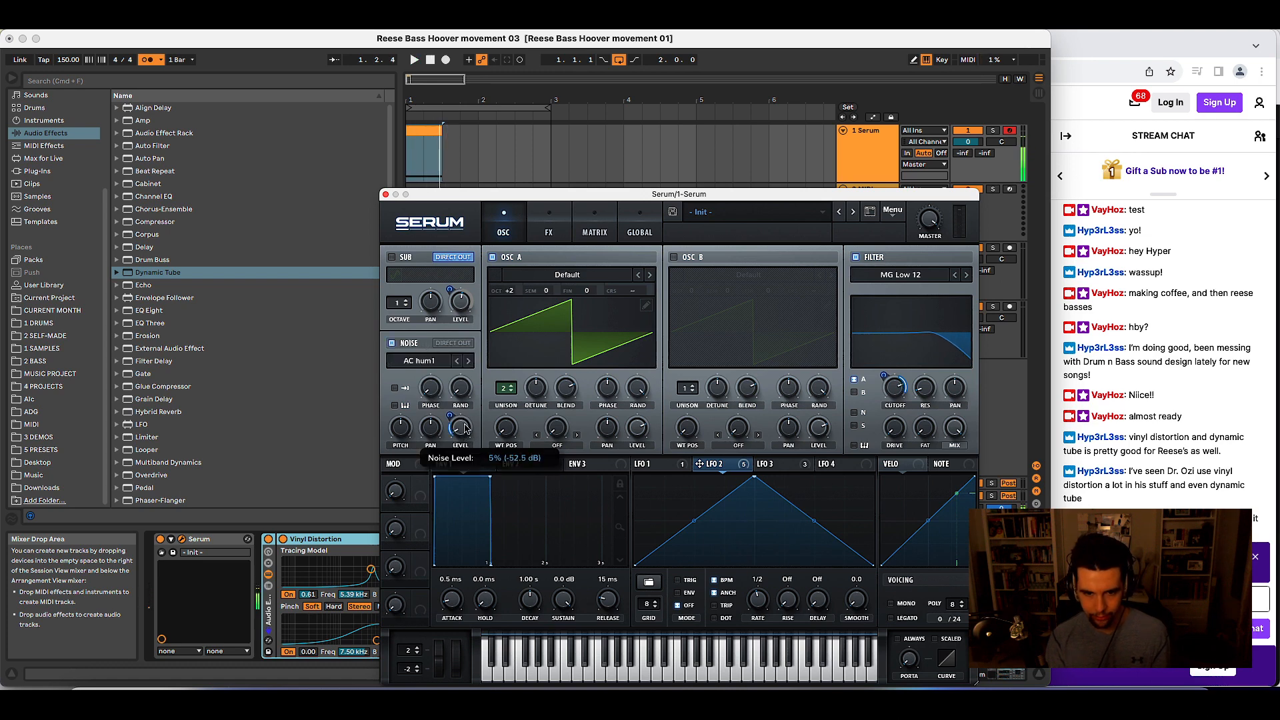
click(407, 258)
key(space)
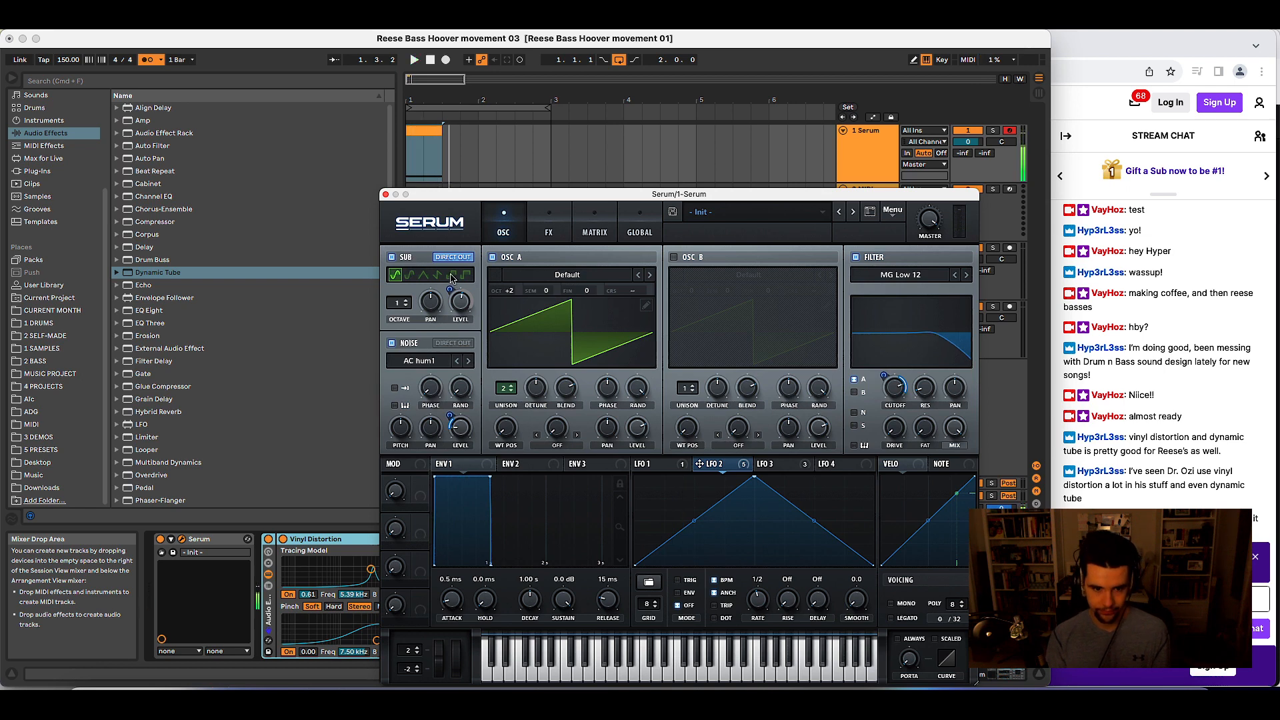
click(386, 194)
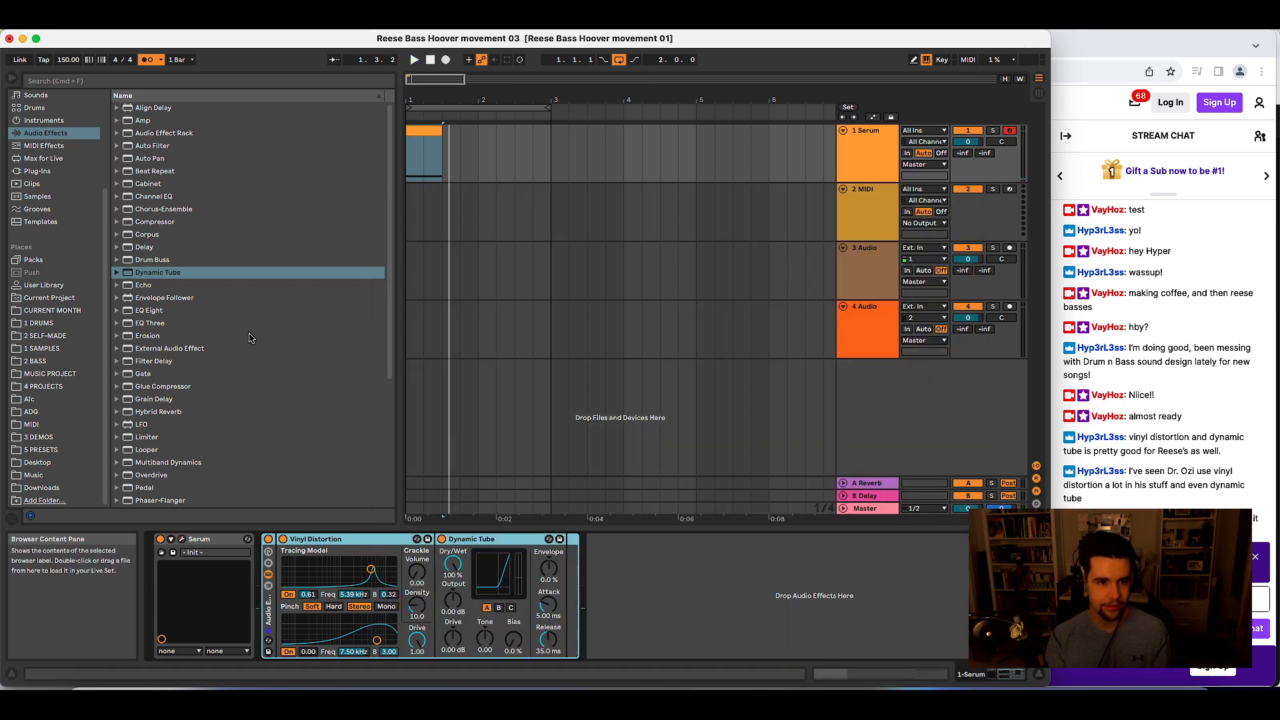
- Try raising the Dynamic Tube's drive to 11.4 dB during playback
scroll(245, 366, down, 6)
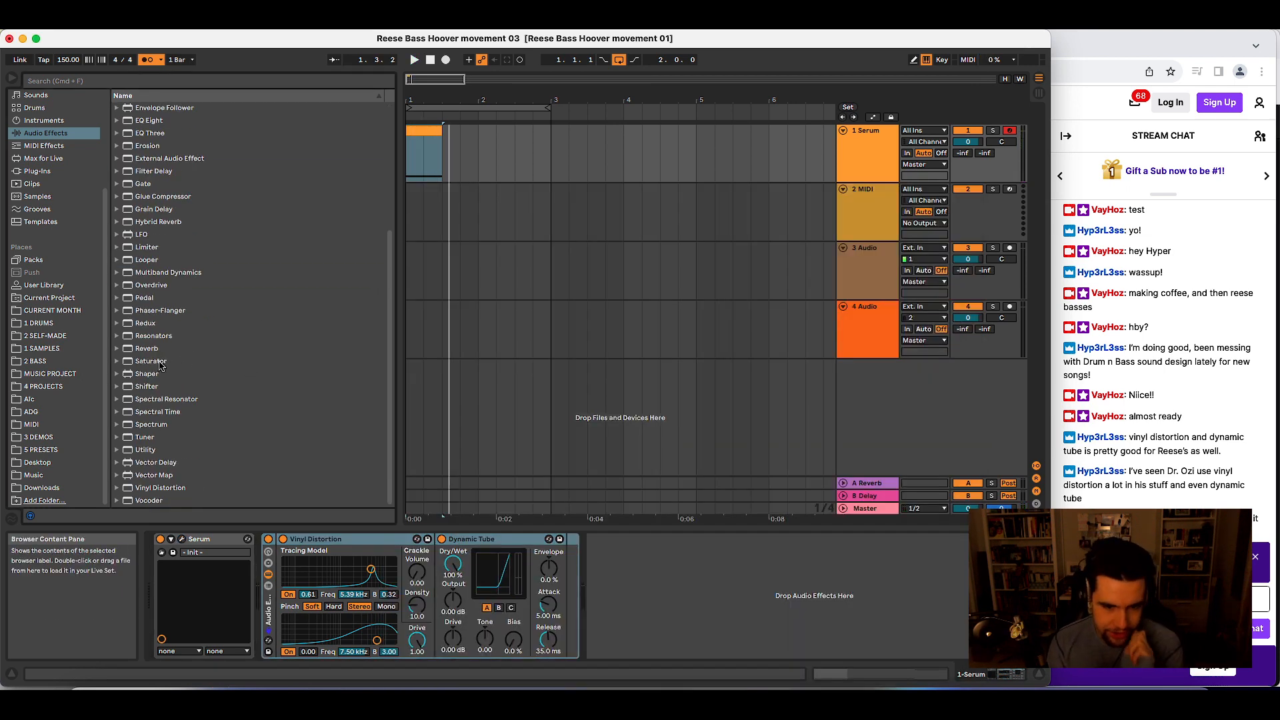
drag(453, 639, 453, 595)
key(space)
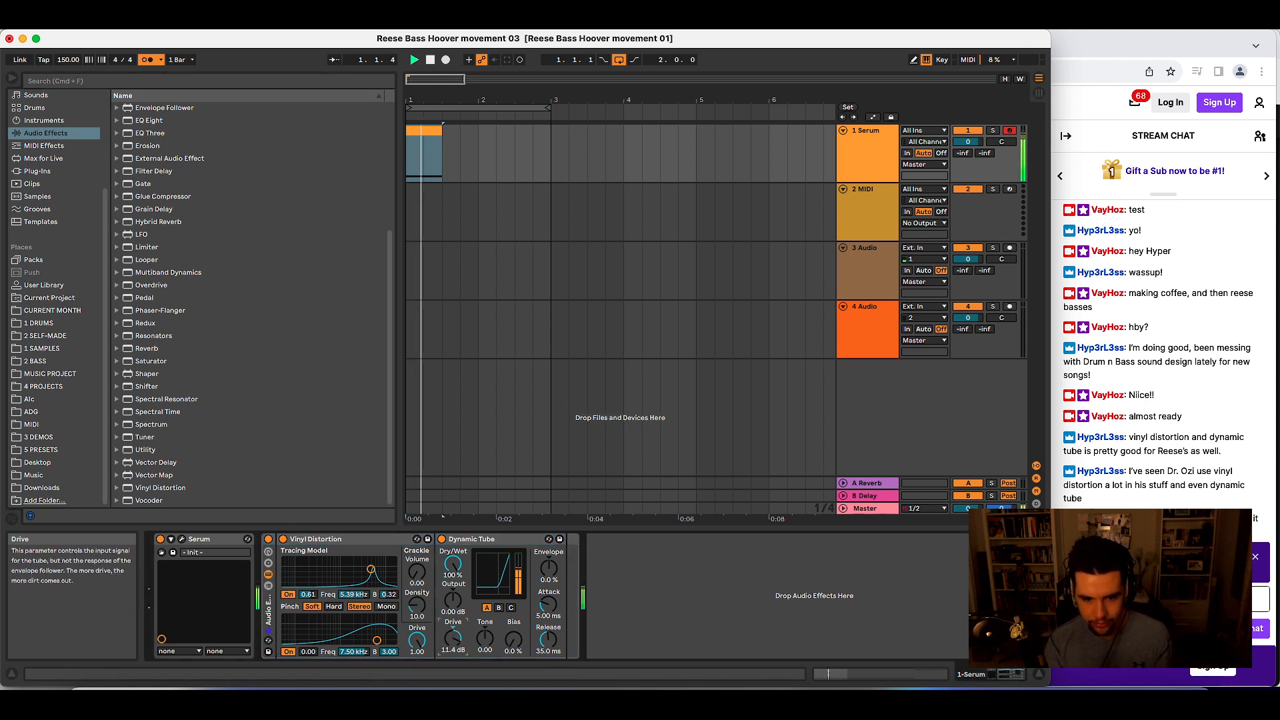
drag(453, 638, 452, 627)
key(space)
drag(453, 638, 453, 614)
- Switch the Dynamic Tube to tube type C, test its tone, and reset the drive to 0 dB
click(511, 607)
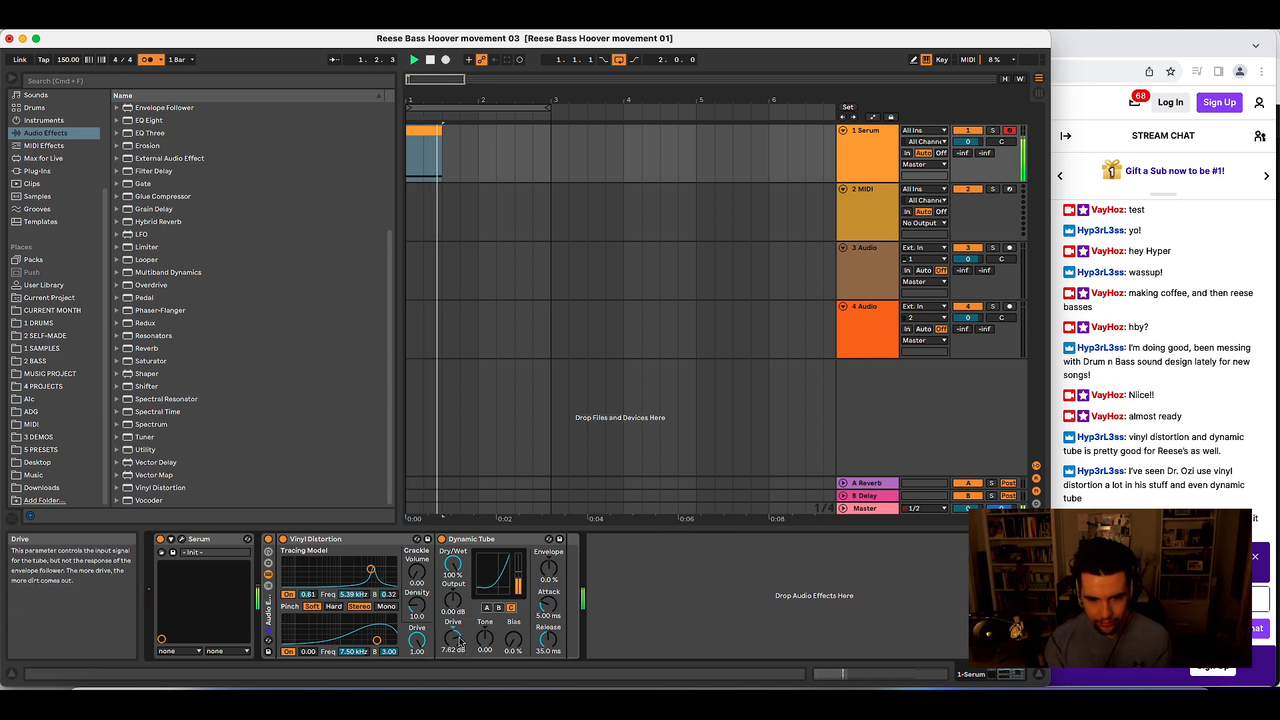
click(486, 640)
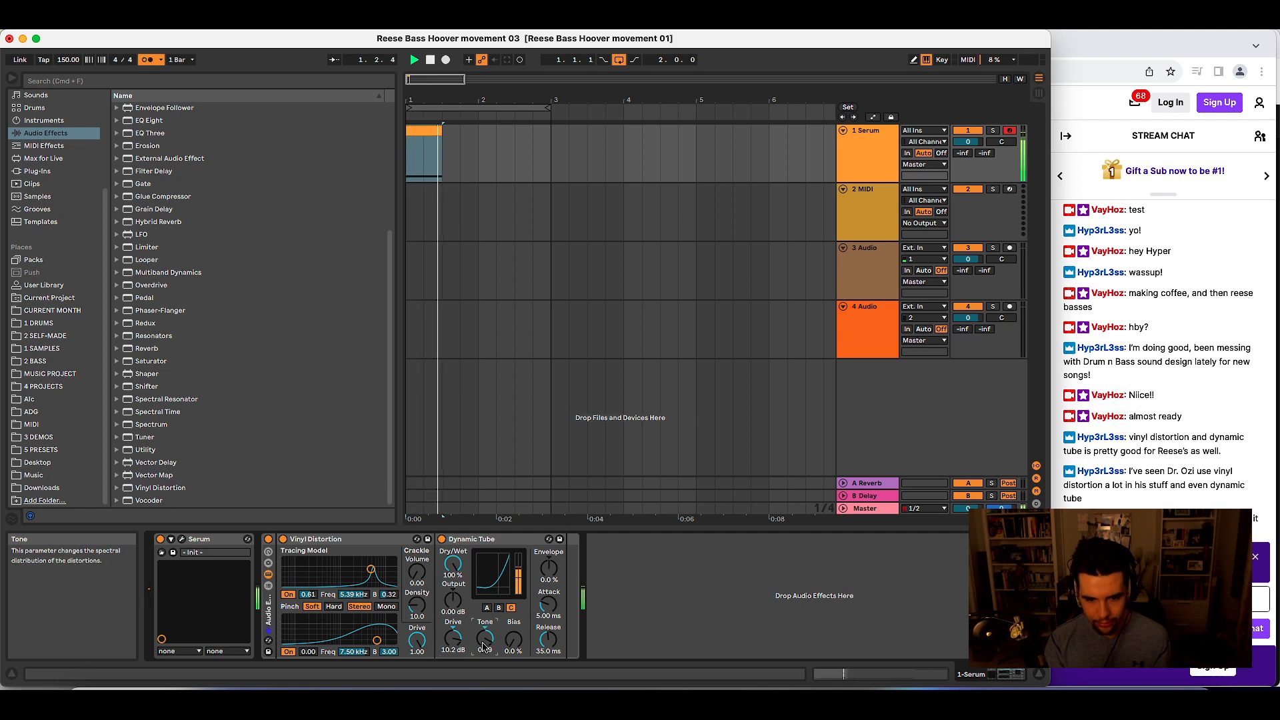
double_click(454, 638)
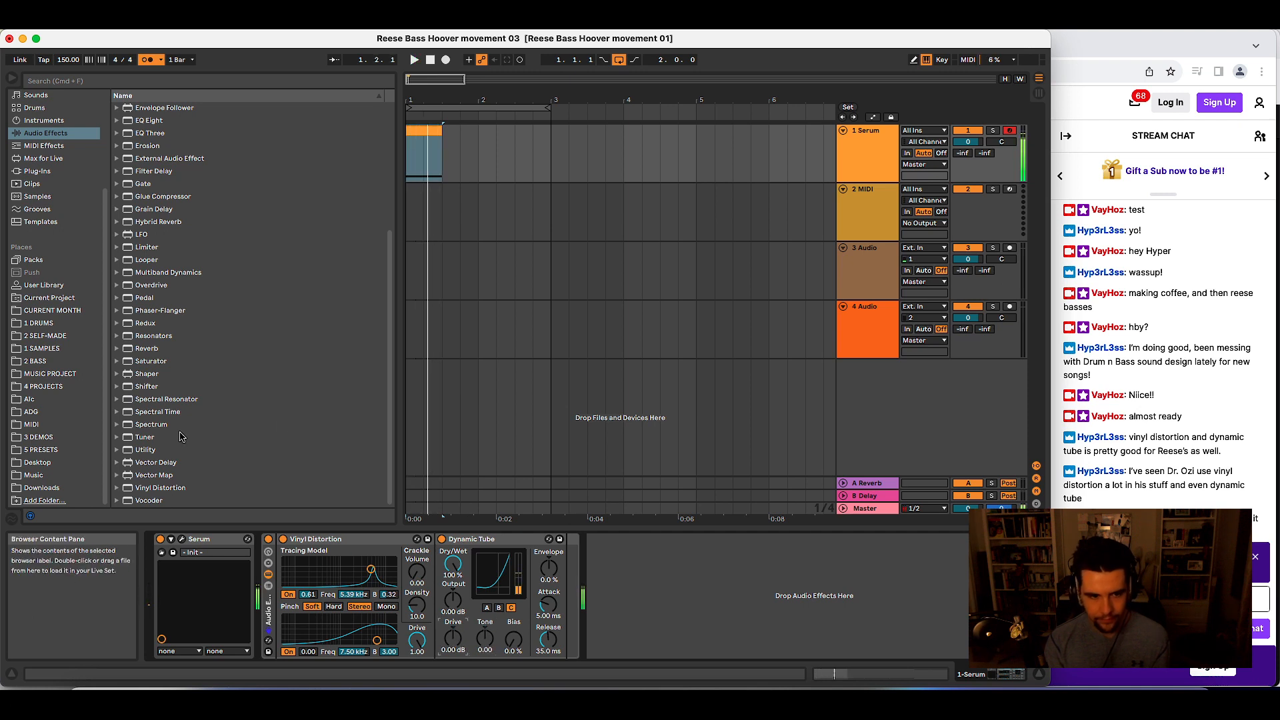
- Add a Saturator after the Dynamic Tube with 6.66 dB drive, and set the Dynamic Tube's drive to 3.33 dB
double_click(183, 363)
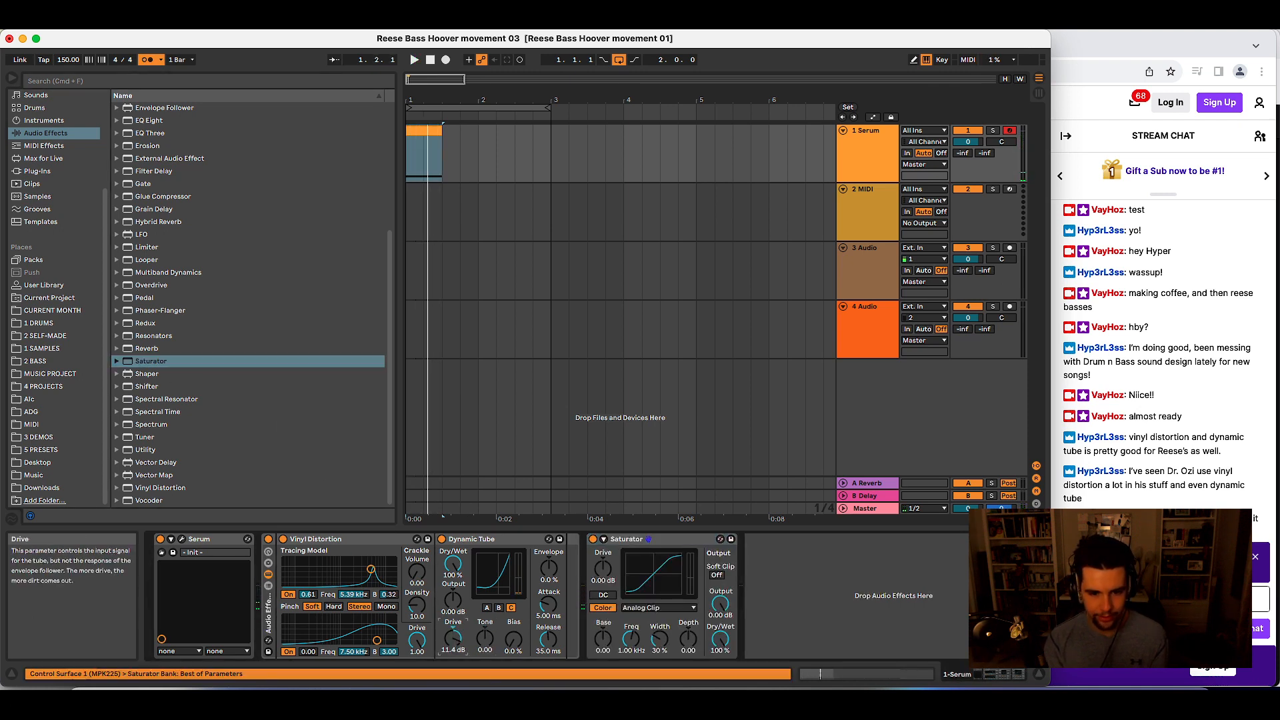
key(space)
key(space)
key(space)
drag(454, 638, 454, 661)
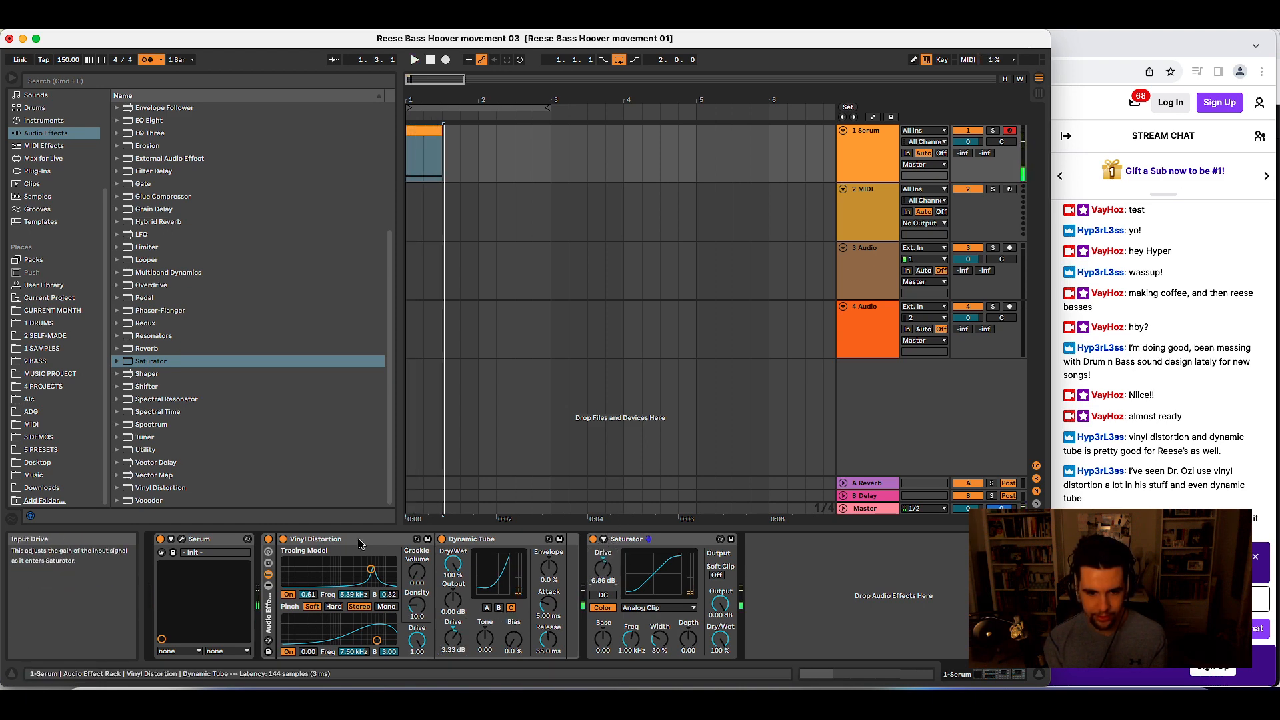
- Reopen the Serum plug-in window from the Serum track's device chain
click(180, 541)
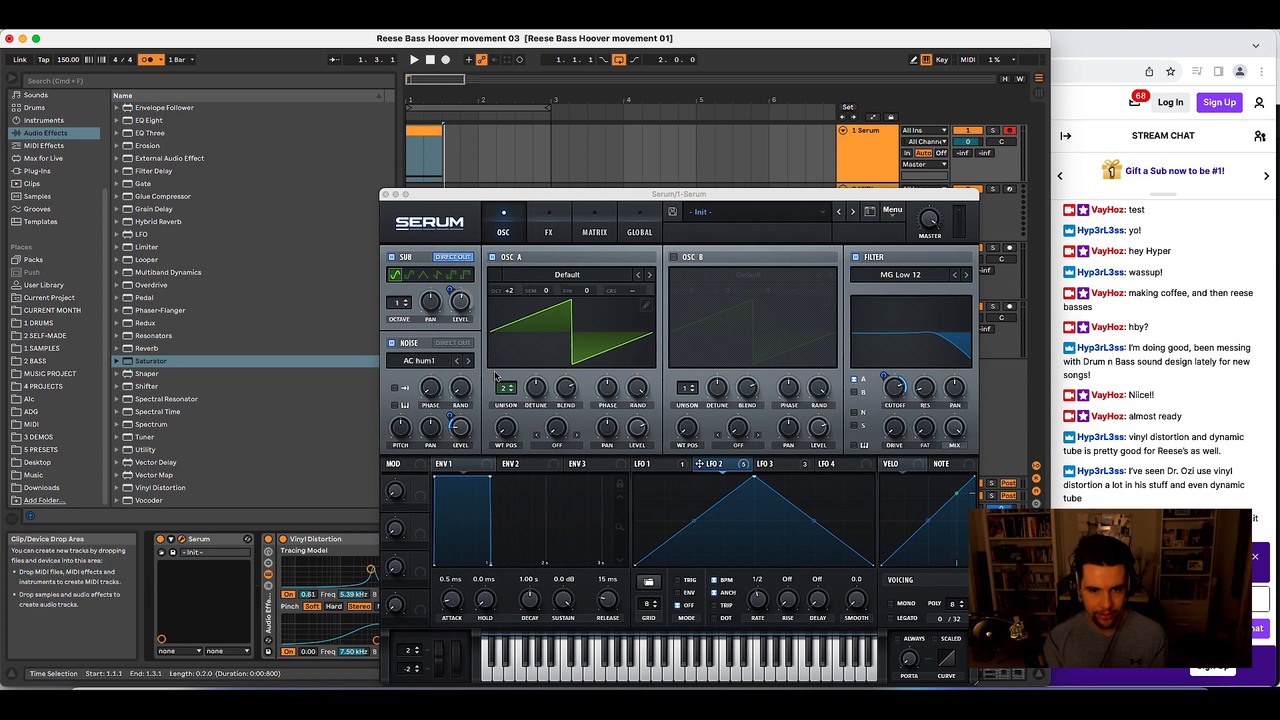
- Lower Serum's sub oscillator level to 24%, show LFO 1, audition the bass, and close the plug-in window
drag(460, 302, 460, 312)
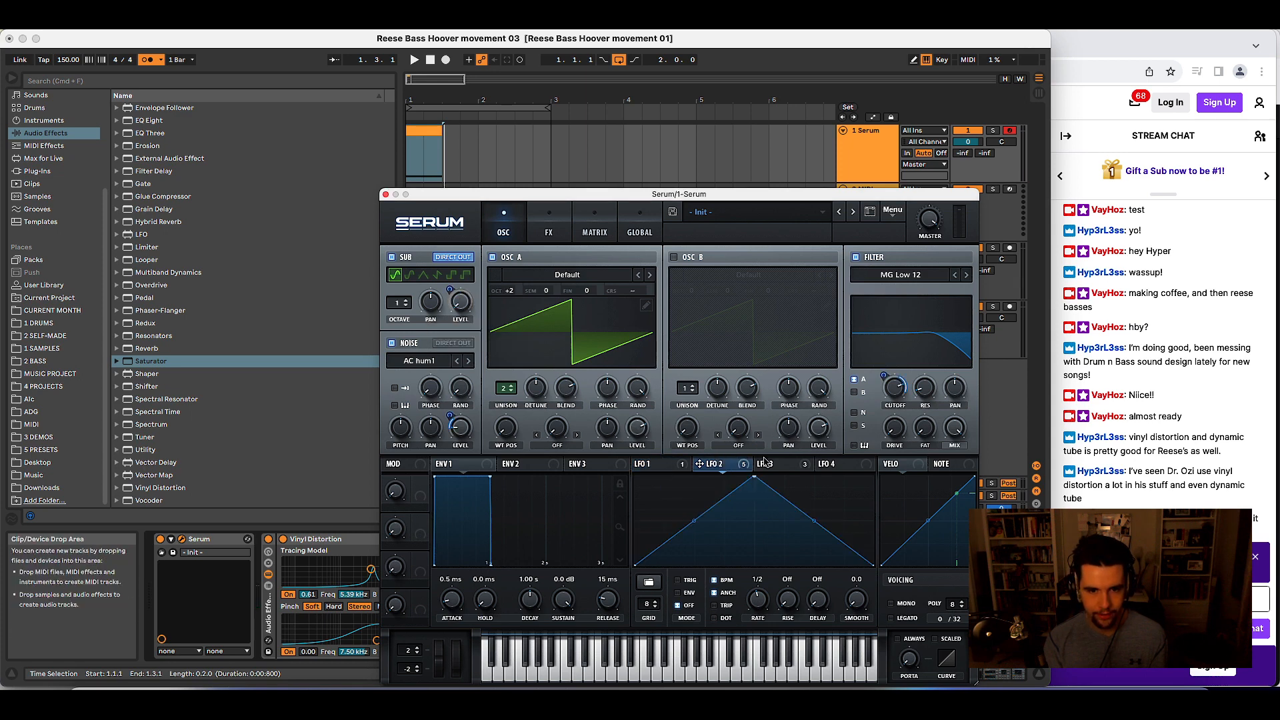
click(654, 464)
key(space)
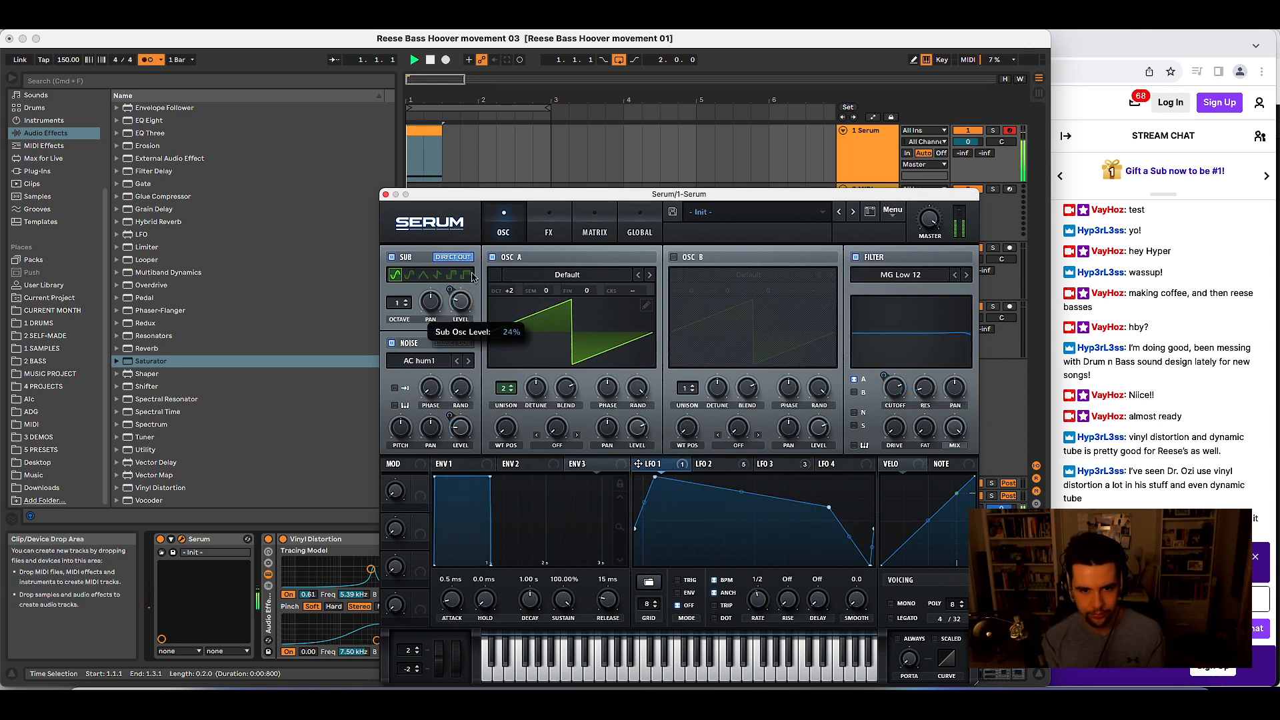
click(386, 195)
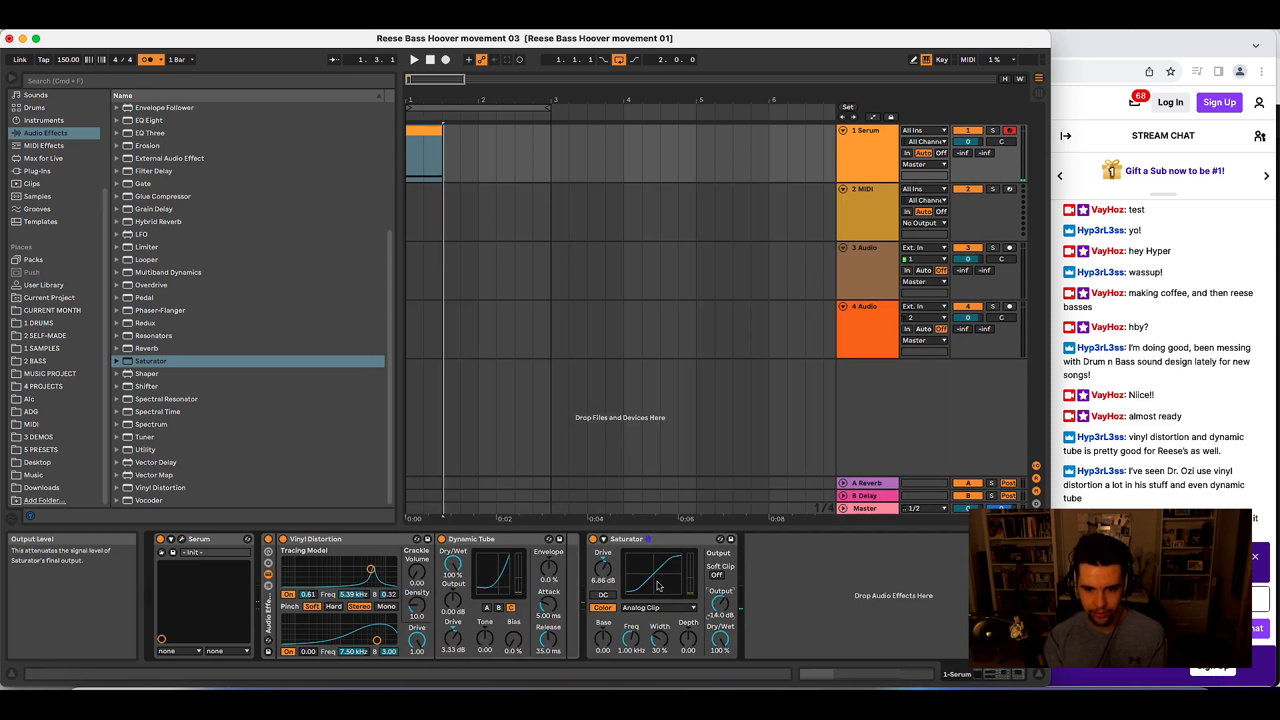
- Set the Saturator's drive to about 14.9 dB and its color base to -19.4 while auditioning the bass
drag(603, 568, 602, 565)
key(space)
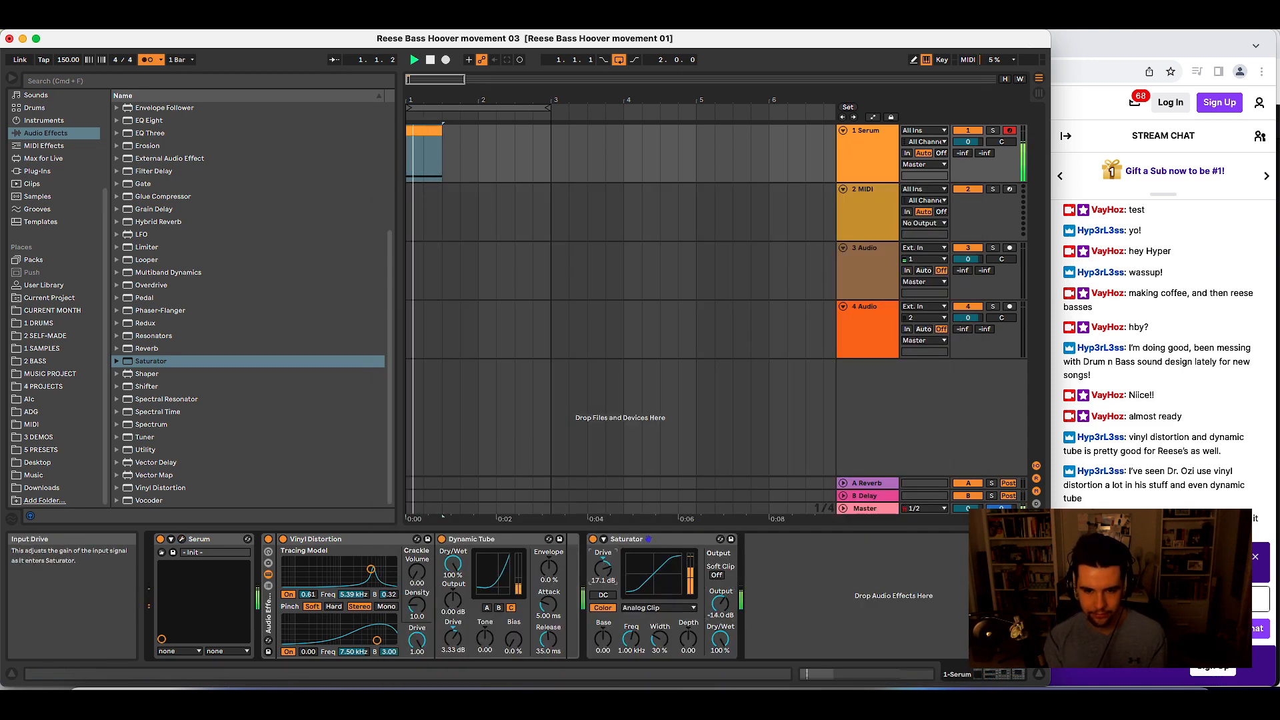
key(space)
key(space)
mouse_move(604, 640)
mouse_down()
mouse_move(604, 619)
mouse_move(603, 646)
mouse_up()
key(space)
key(space)
key(space)
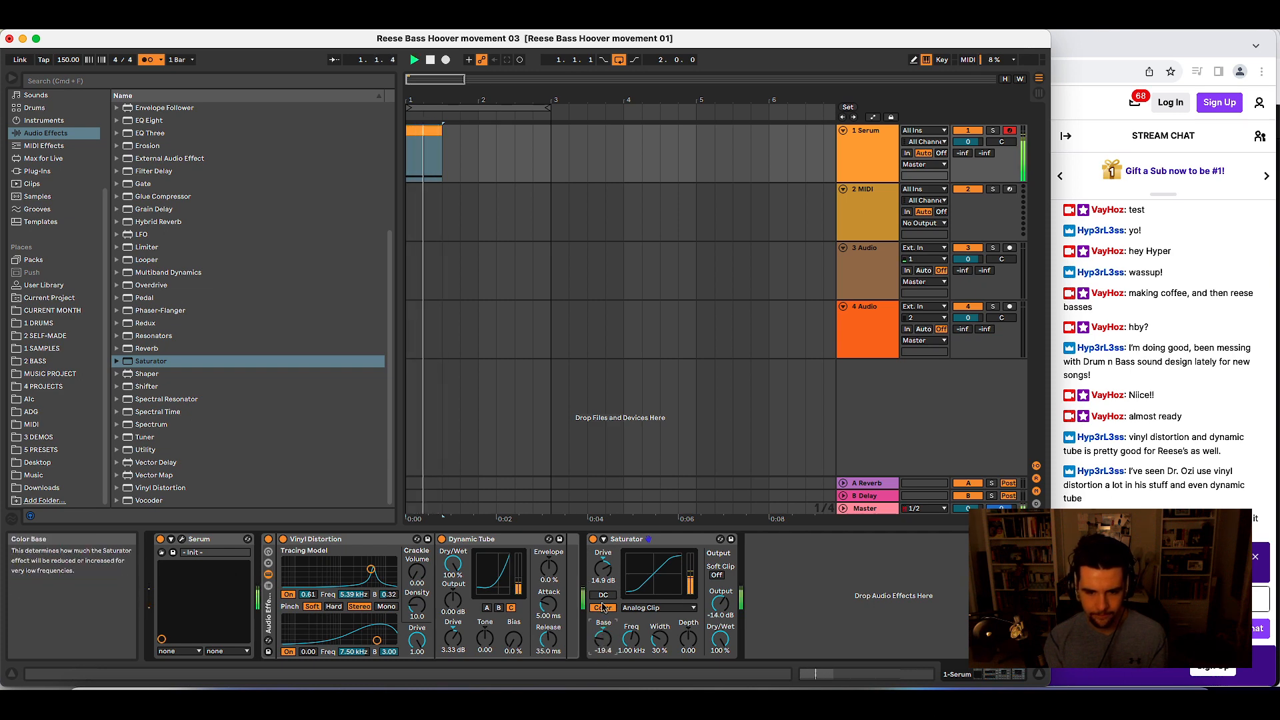
- Push the Saturator's drive to 27.4 dB and lower its output to -24.9 dB while auditioning the bass
drag(603, 580, 603, 557)
drag(727, 614, 728, 627)
key(space)
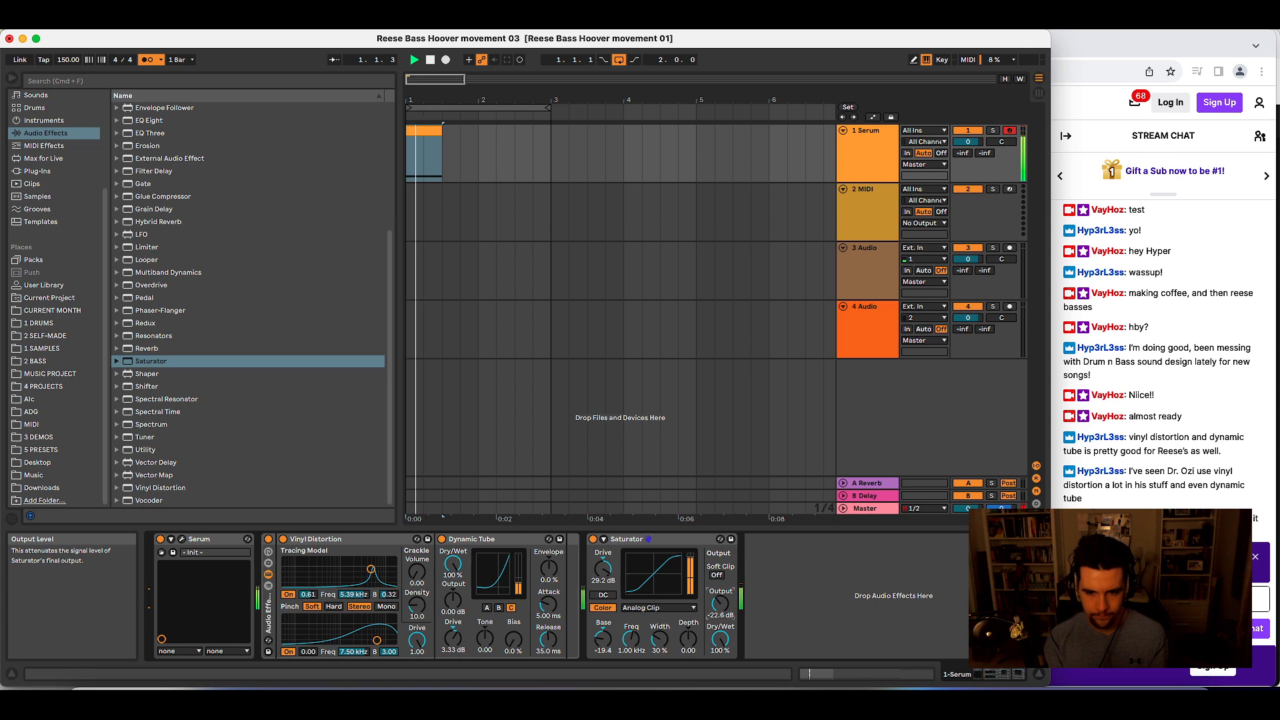
key(space)
key(space)
drag(600, 572, 600, 576)
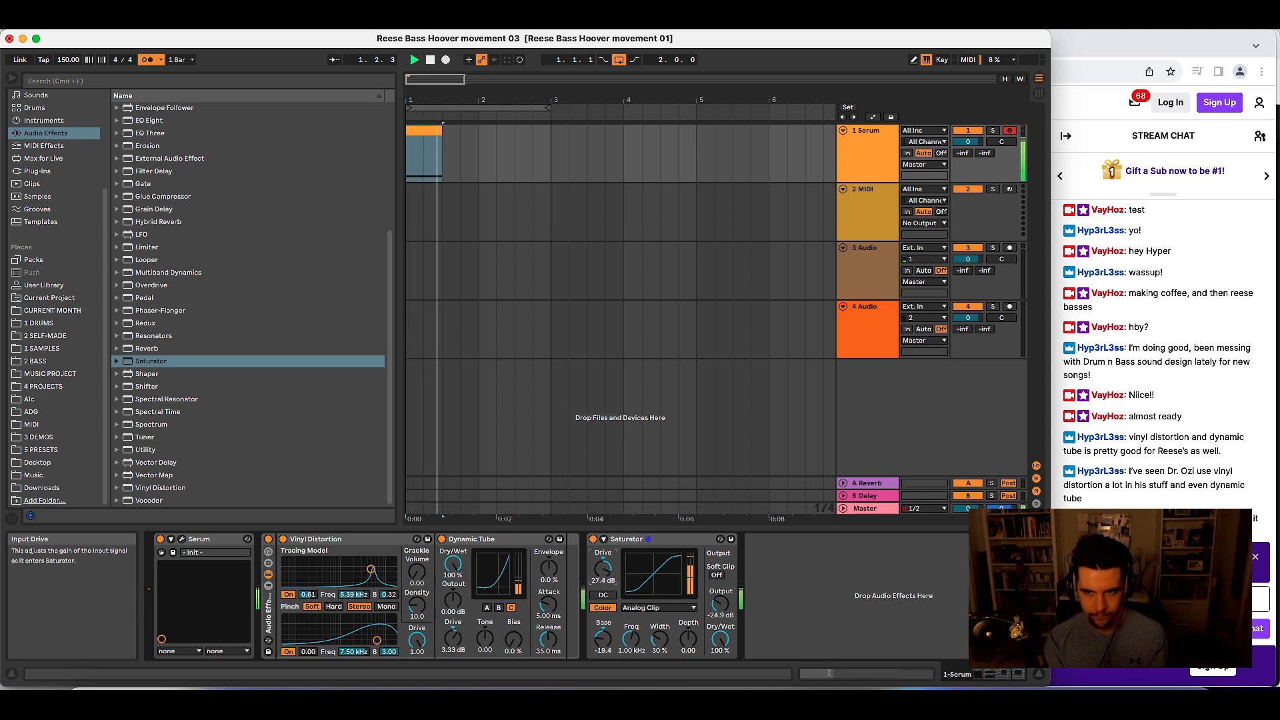
key(space)
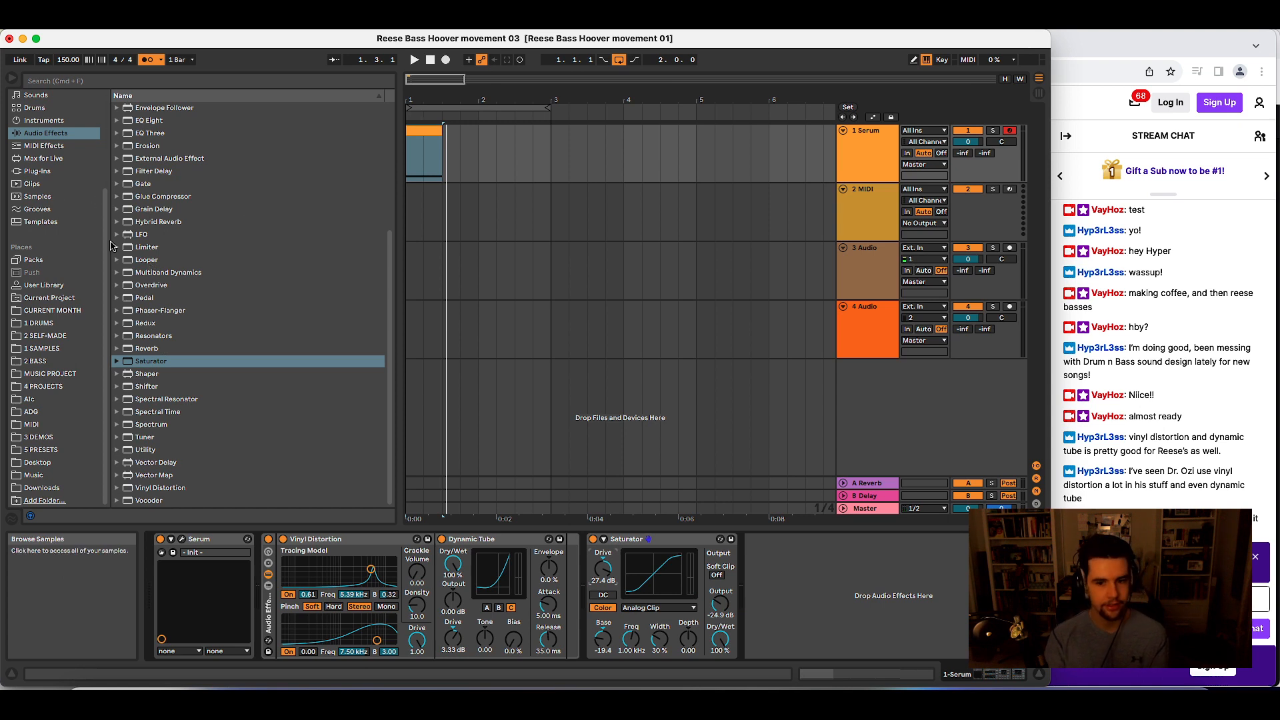
key(space)
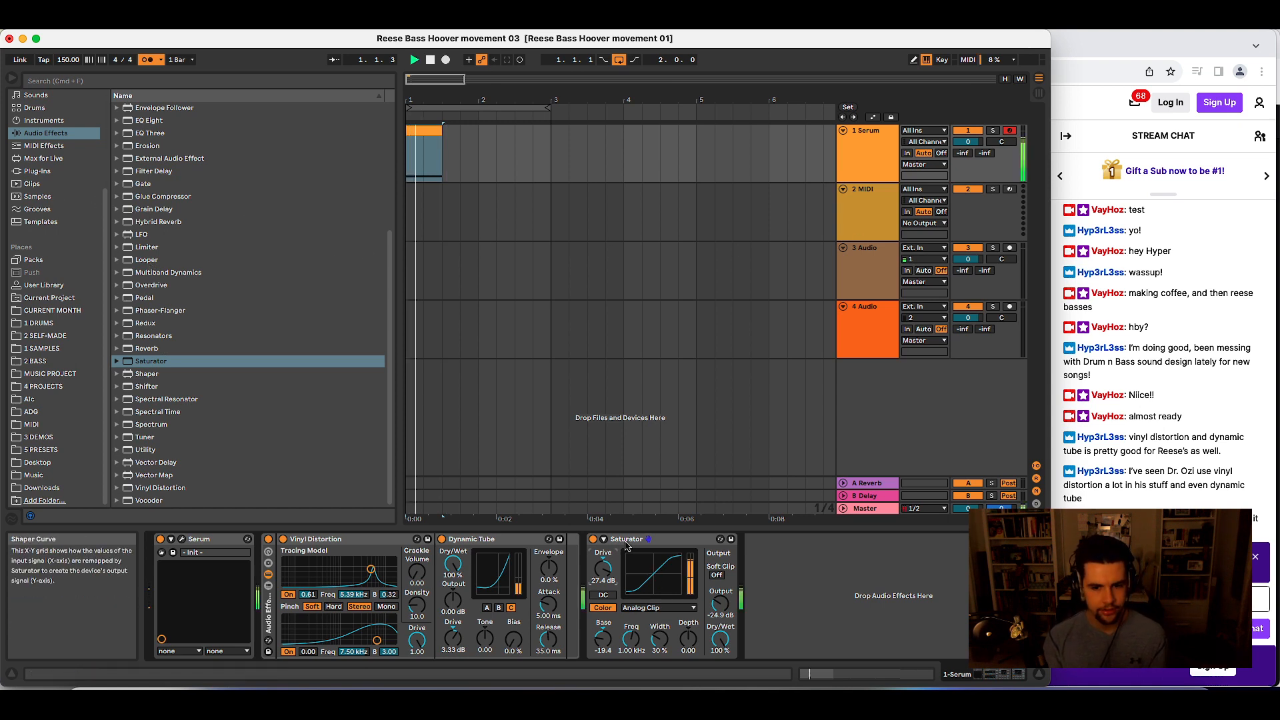
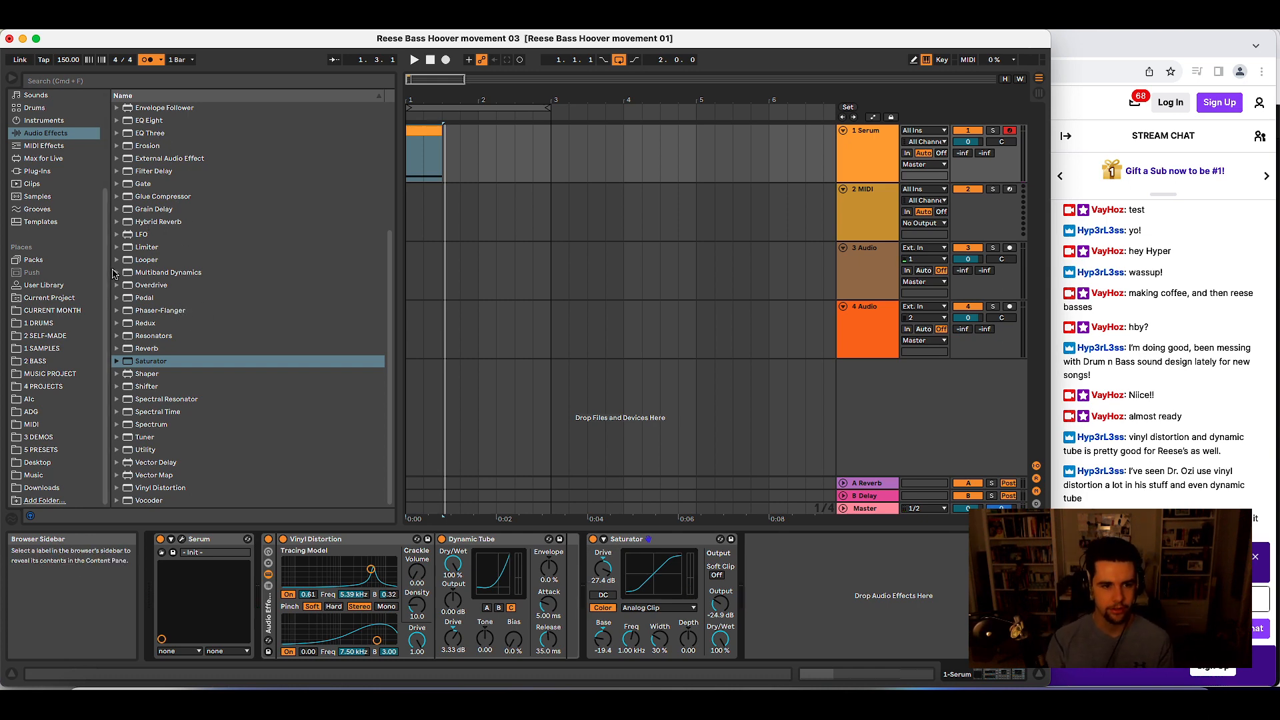
- Add the OTT preset of Multiband Dynamics to the end of the Serum track's device chain
click(126, 271)
scroll(173, 244, up, 5)
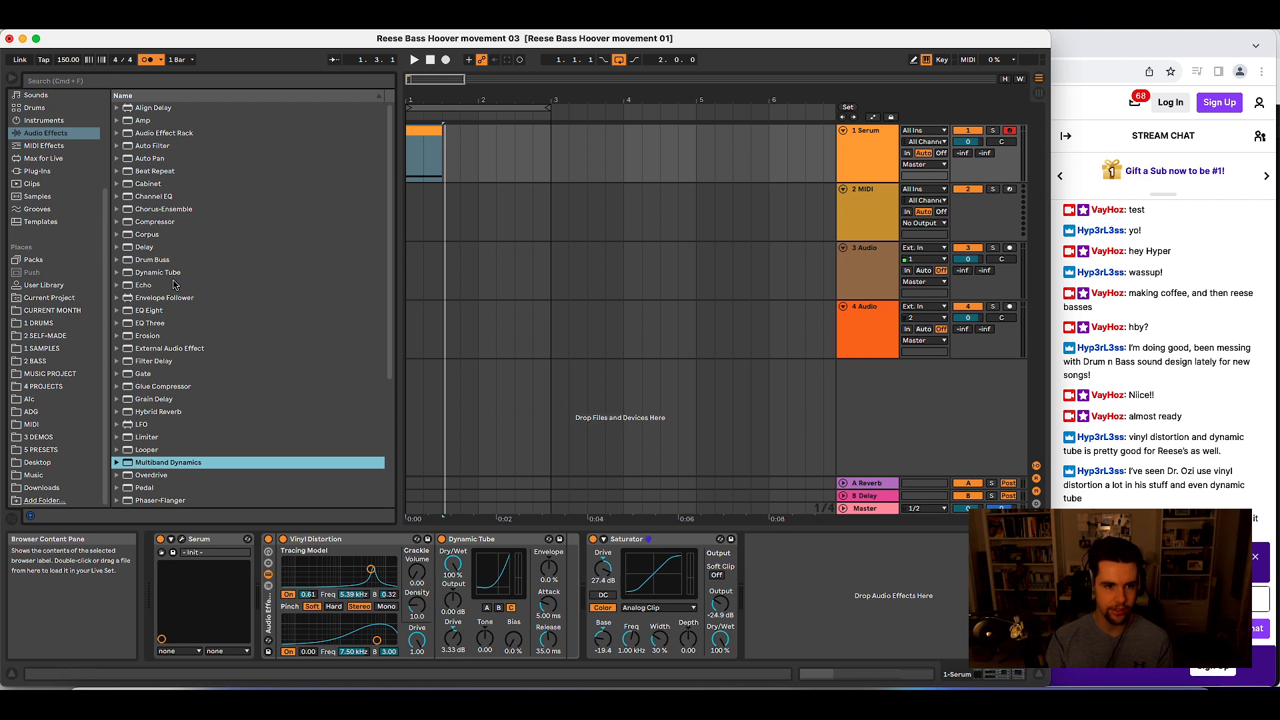
scroll(178, 385, down, 2)
click(118, 419)
scroll(120, 420, down, 5)
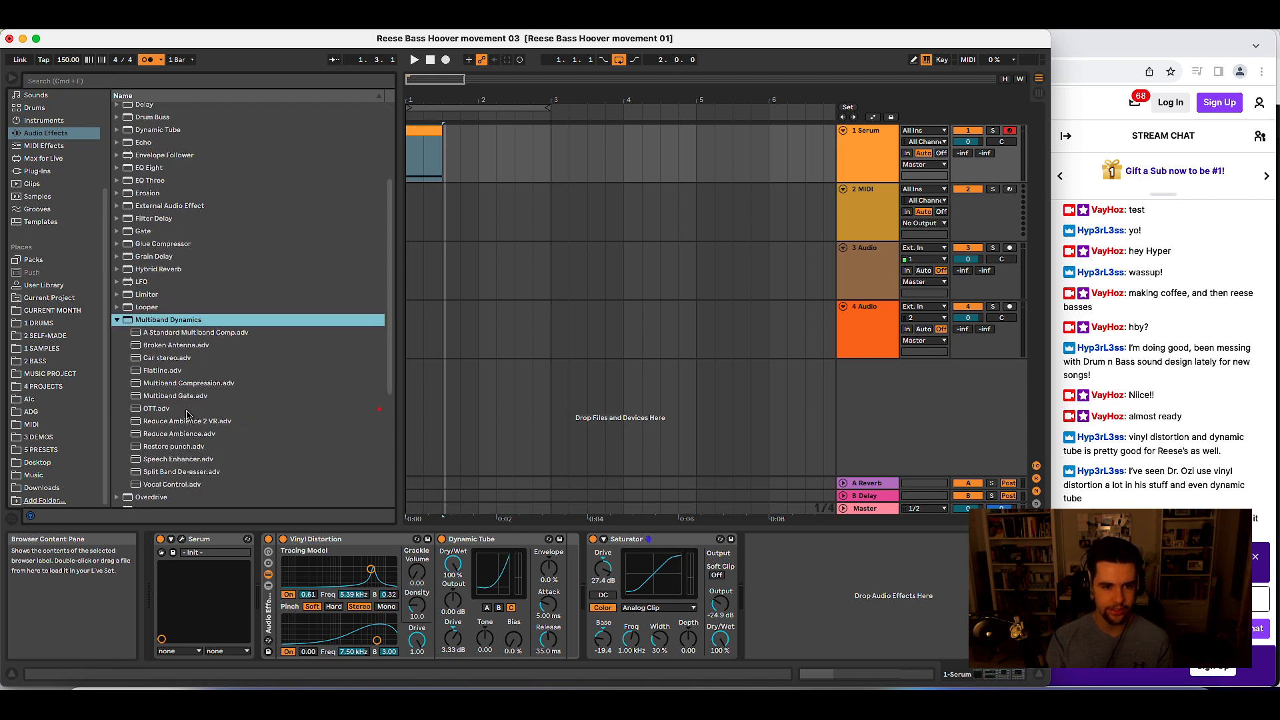
click(190, 410)
key(Return)
- Insert an Auto Filter between the Saturator and OTT, set to band-pass at about 74.5 Hz
scroll(194, 234, up, 4)
drag(166, 148, 802, 541)
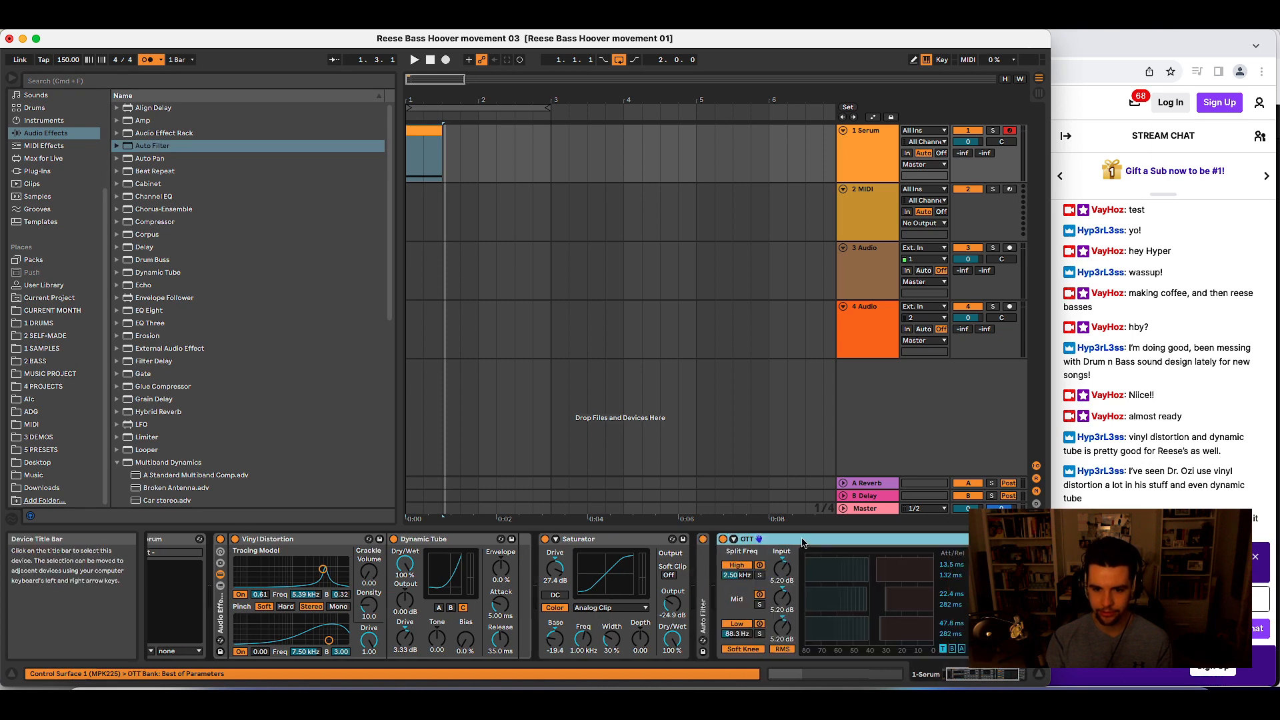
key(space)
key(space)
drag(889, 572, 889, 673)
key(space)
key(space)
click(772, 627)
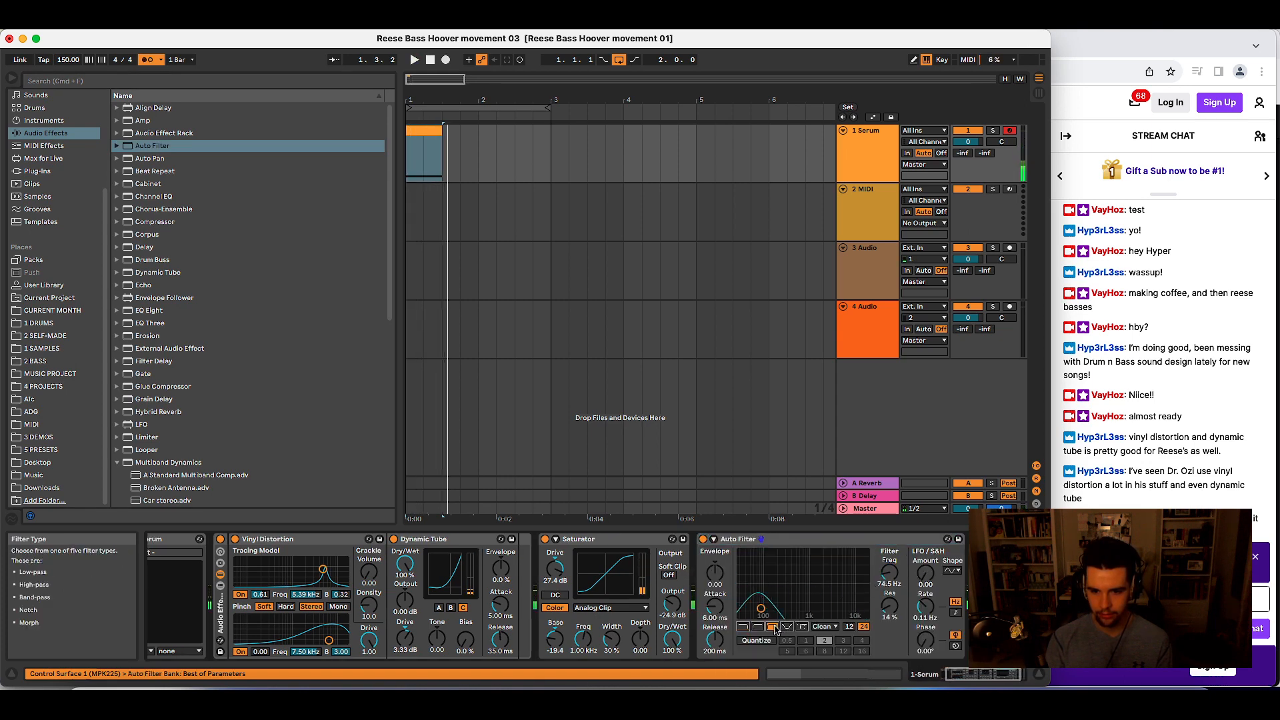
- Switch the Auto Filter to a 12 dB slope and tune it to 614 Hz with 73% resonance during playback
key(space)
mouse_move(889, 574)
mouse_down()
mouse_move(889, 528)
mouse_move(886, 604)
mouse_move(885, 537)
mouse_move(885, 595)
mouse_move(885, 564)
mouse_up()
key(space)
key(space)
key(space)
key(space)
key(space)
click(850, 627)
key(space)
key(space)
key(space)
key(space)
key(space)
- Collapse the filter and OTT devices and group the Auto Filter with the three OTTs into an Audio Effect Rack
double_click(820, 542)
click(790, 564)
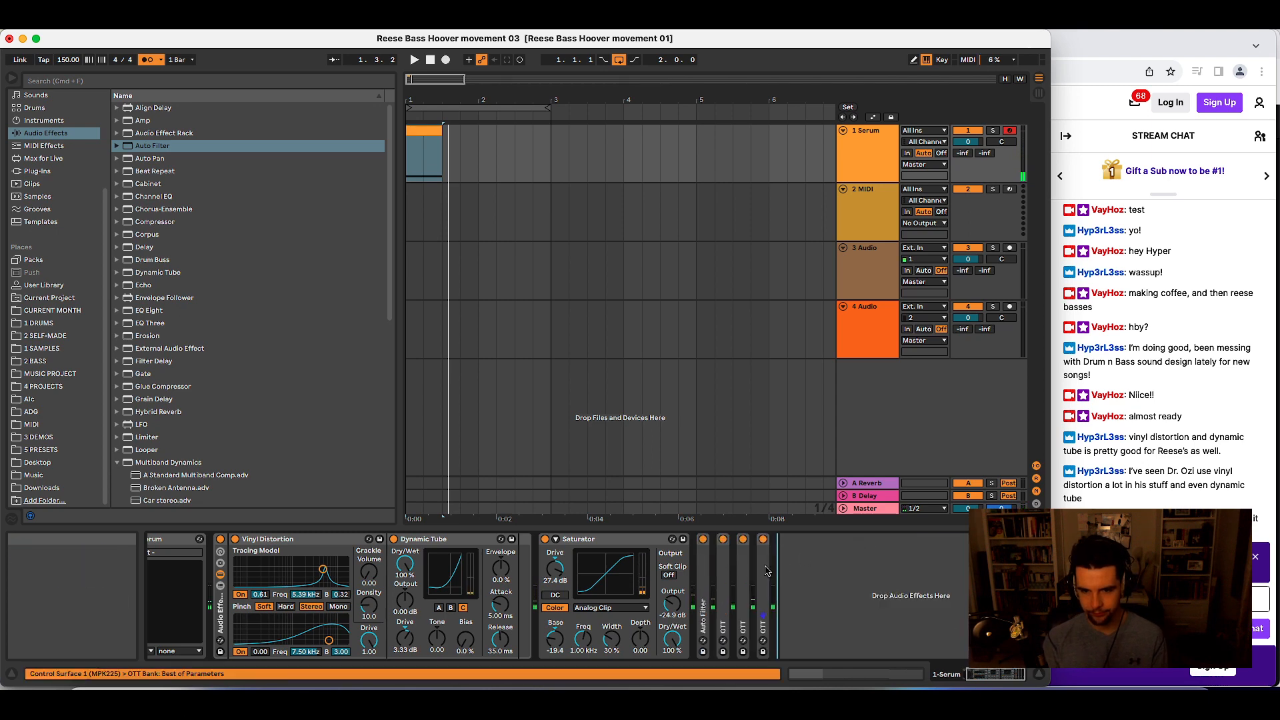
click(765, 571)
shift+click(704, 551)
key(super+g)
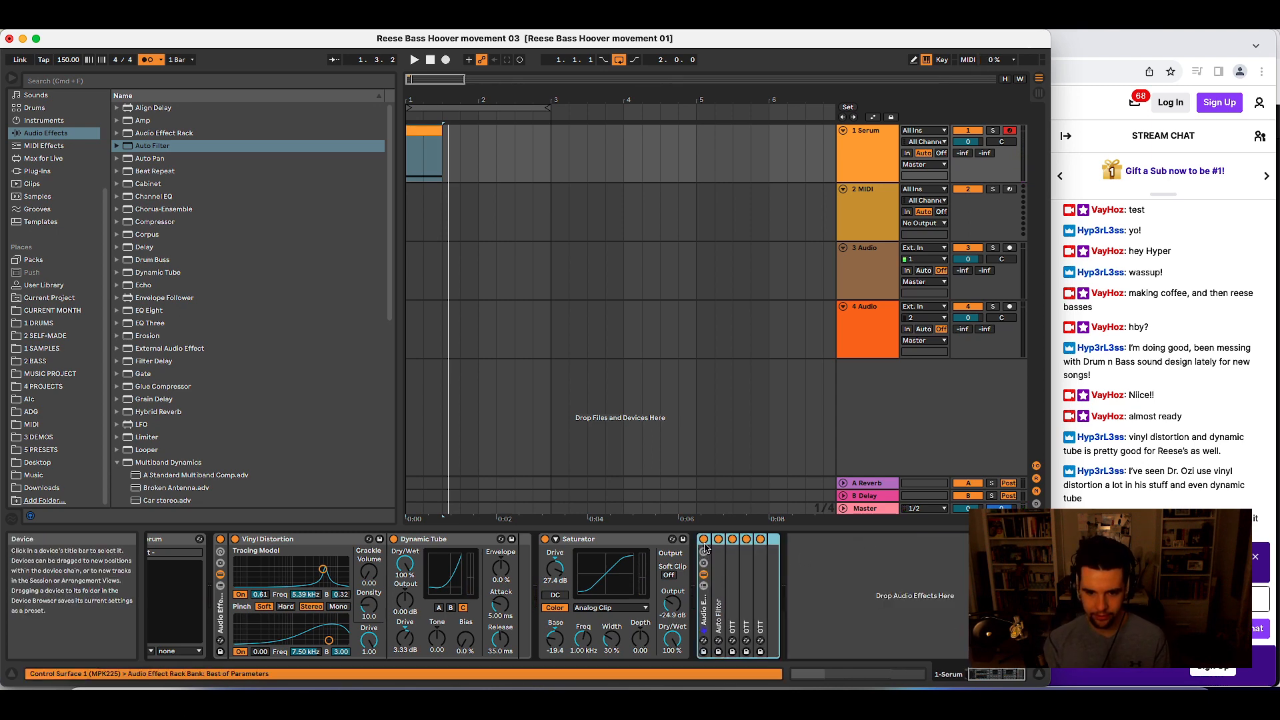
- Audition the rack and insert a Shifter between its Auto Filter and the first OTT
key(space)
scroll(179, 427, down, 10)
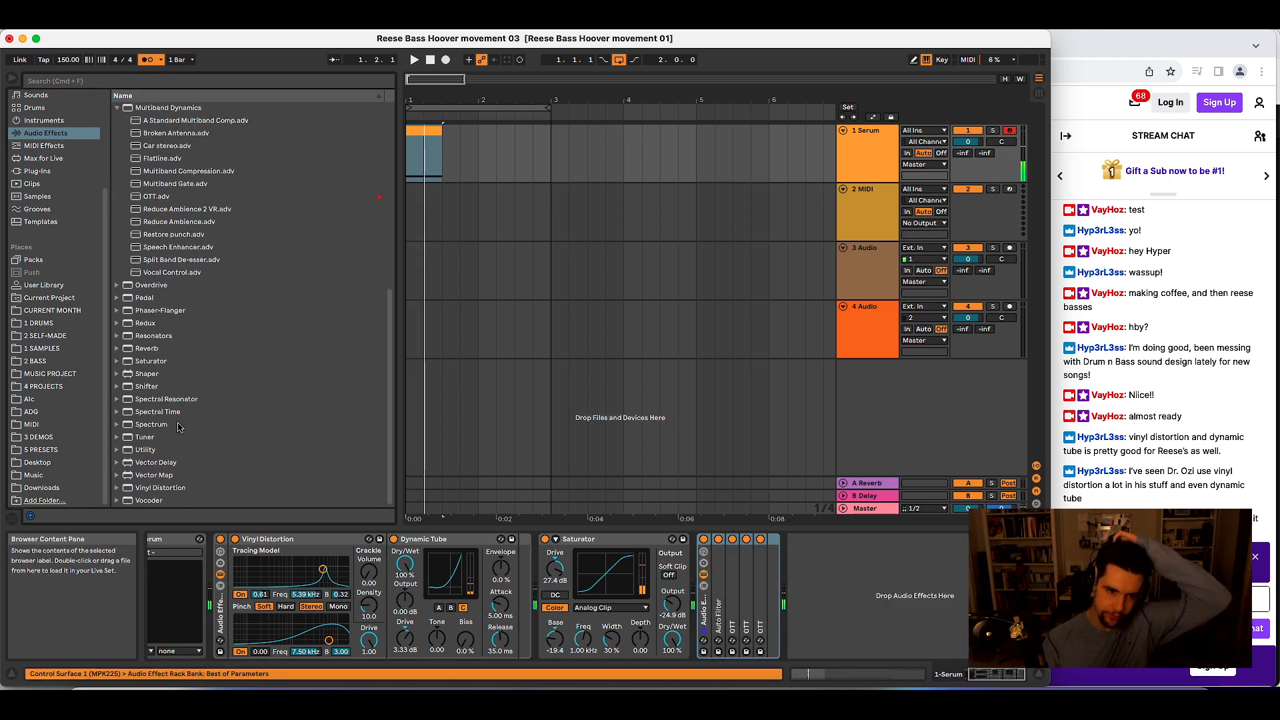
drag(150, 386, 721, 544)
- Expand the rack's Auto Filter, lower its frequency to 51.5 Hz, and set its slope to 24 dB while auditioning
double_click(719, 567)
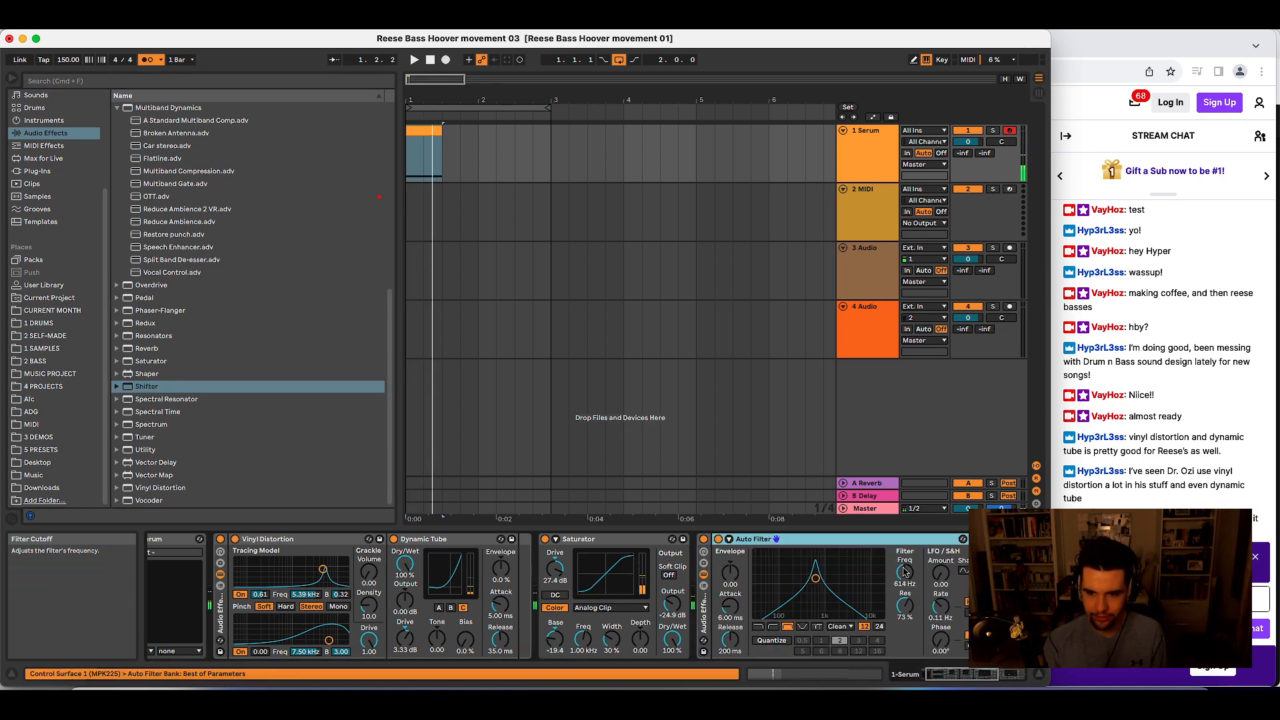
drag(904, 572, 904, 603)
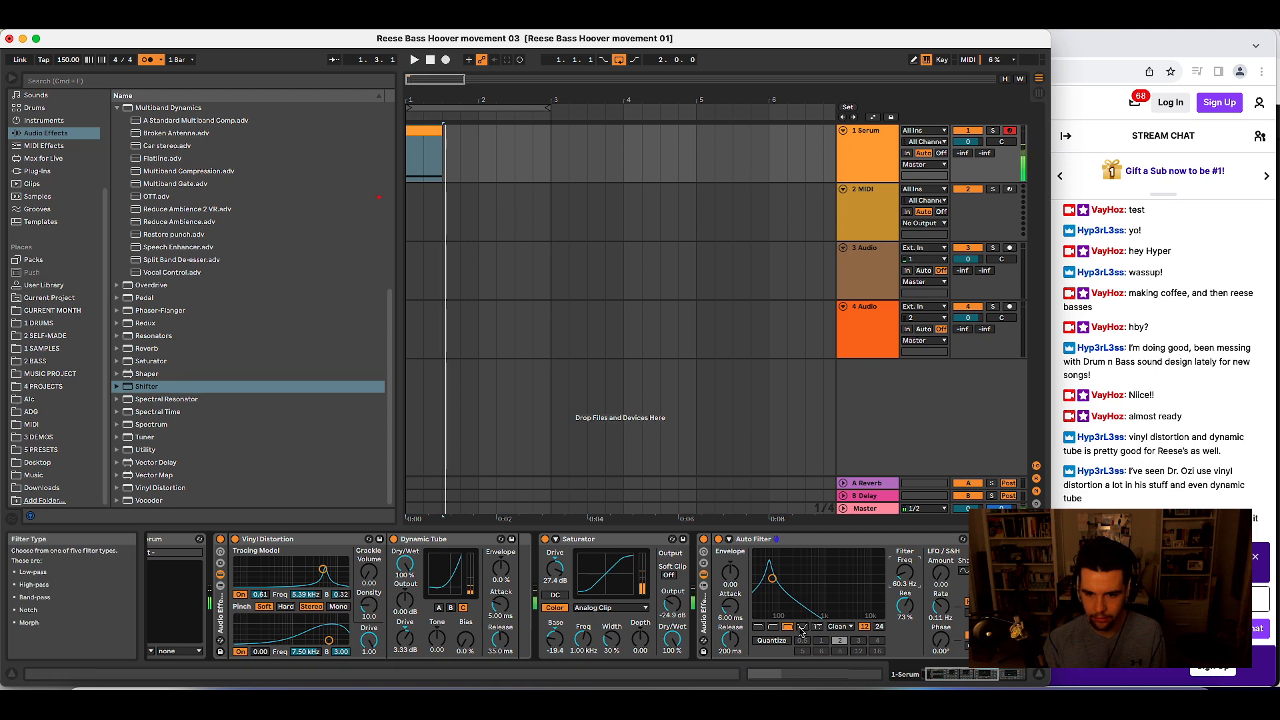
click(879, 627)
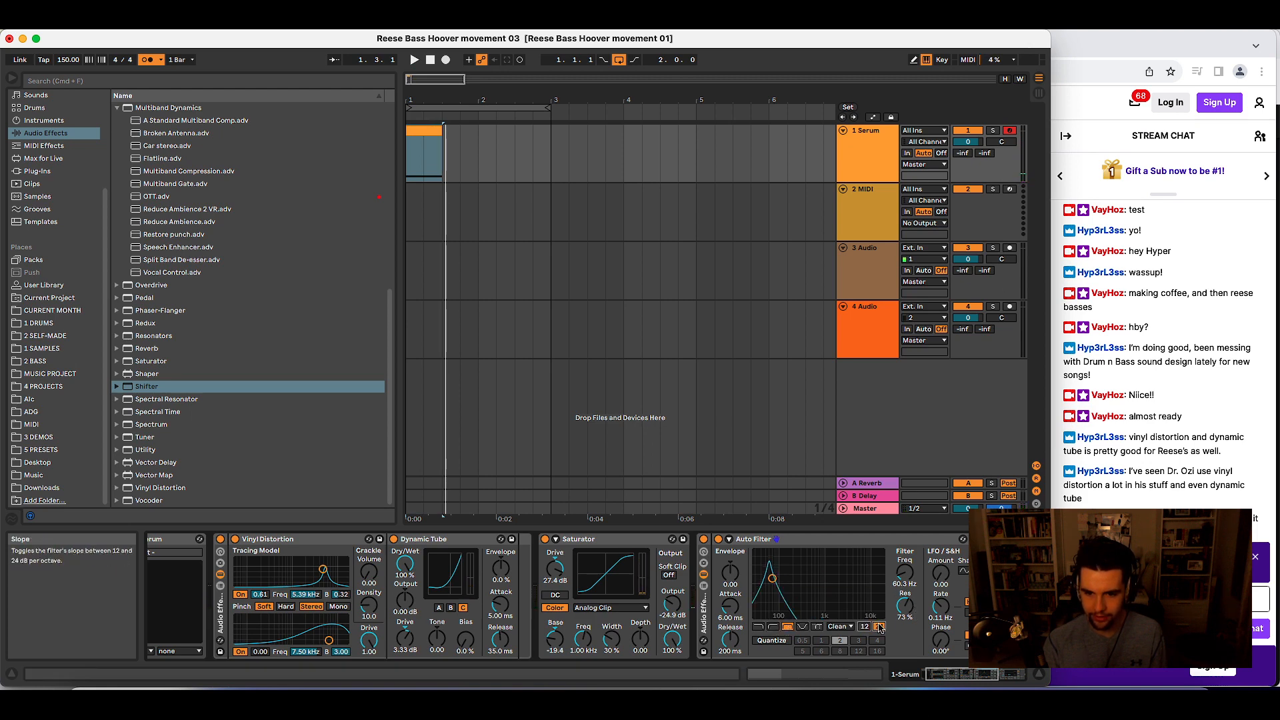
key(space)
mouse_move(904, 573)
mouse_down()
mouse_move(905, 530)
mouse_move(904, 577)
mouse_up()
key(space)
key(space)
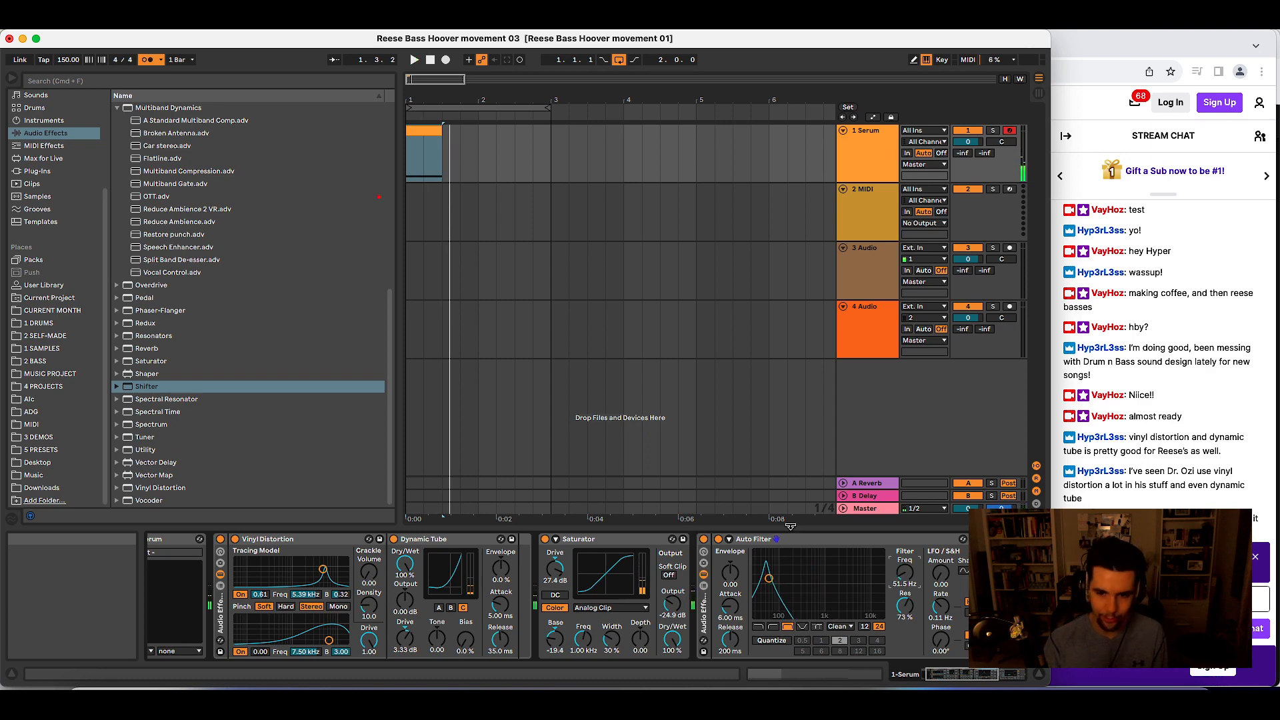
- Collapse the Auto Filter and Shifter, turn off the rack containing them, and audition the bass without it
click(729, 539)
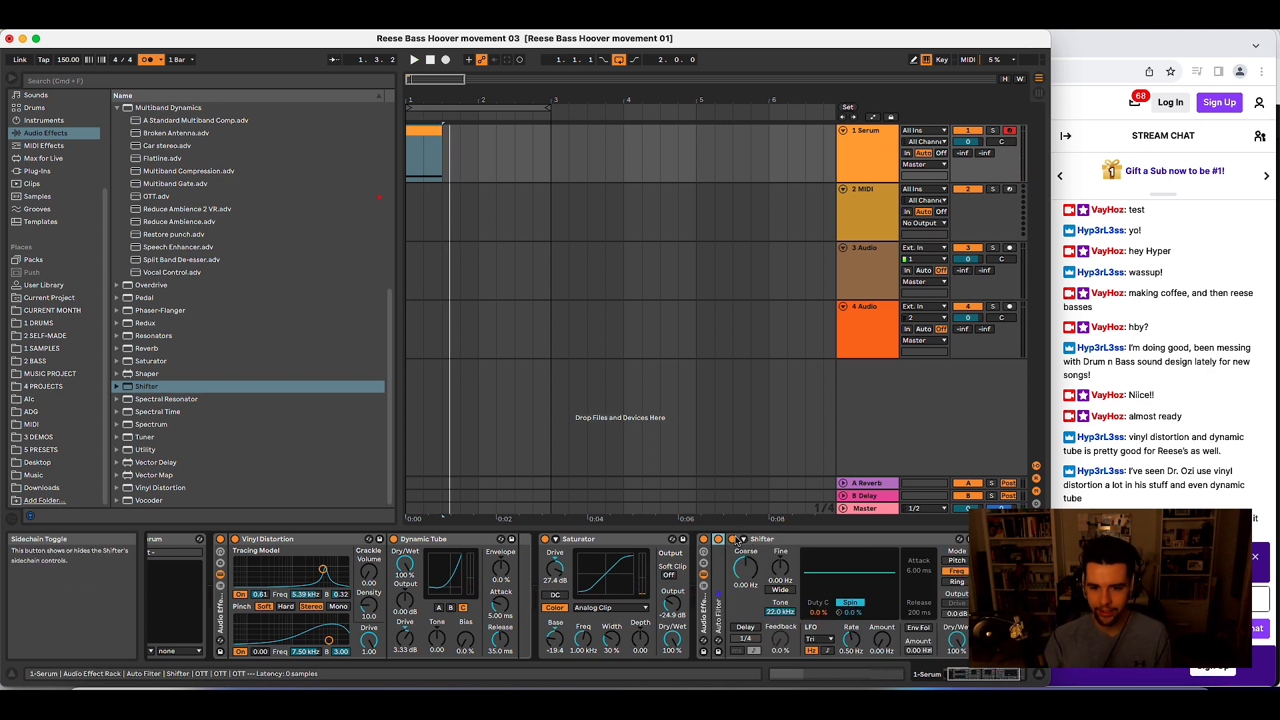
click(737, 539)
key(space)
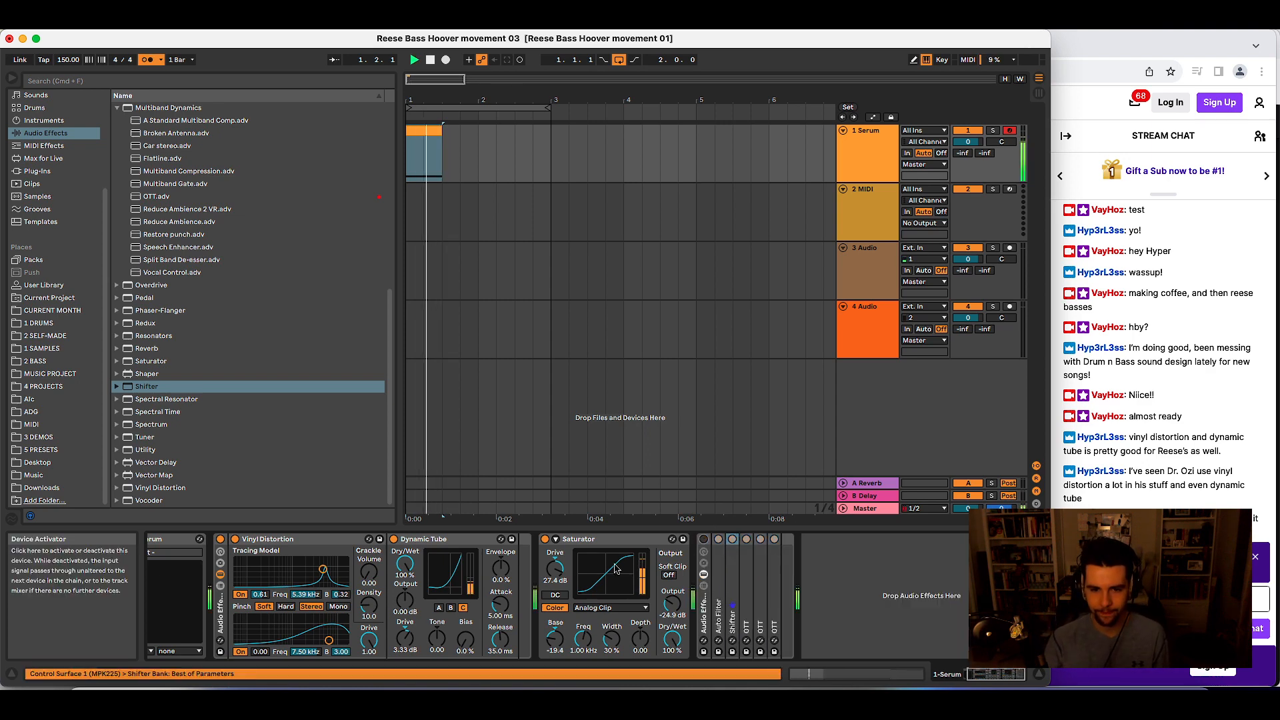
key(space)
- Collapse the Vinyl Distortion, Dynamic Tube and Saturator devices, and fold the deactivated effect rack
scroll(301, 317, up, 10)
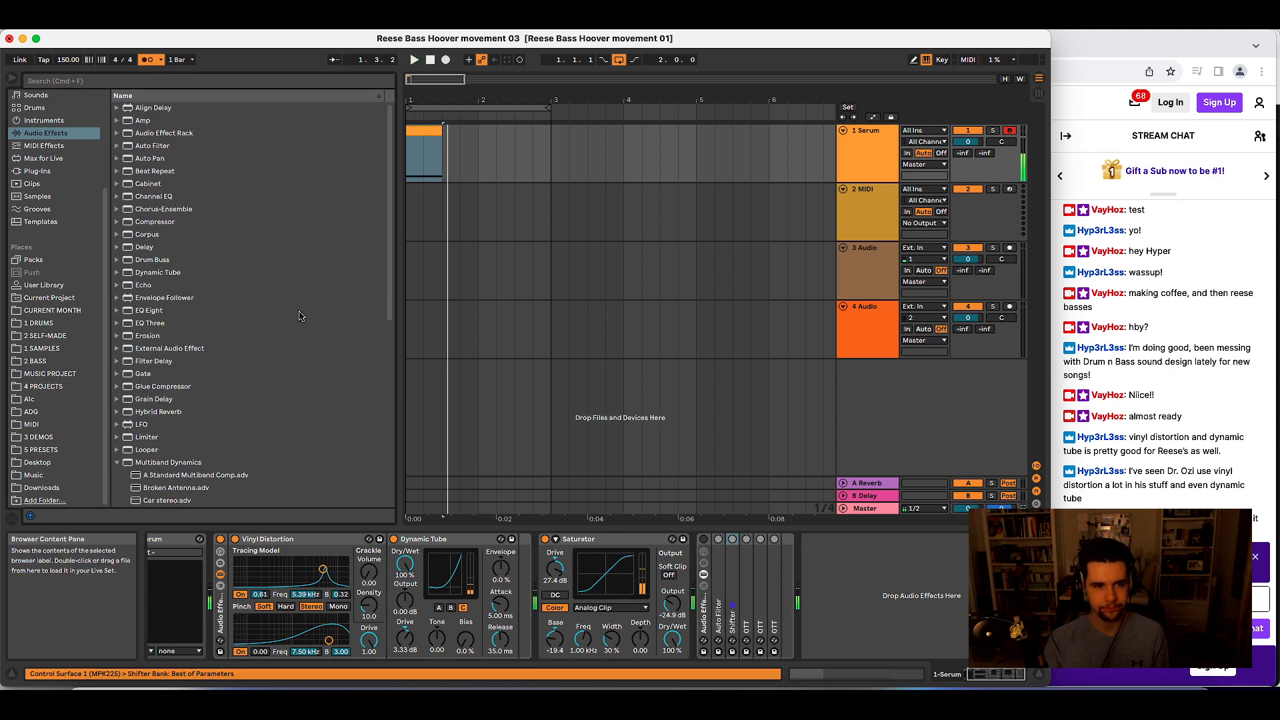
double_click(286, 540)
double_click(285, 541)
double_click(297, 541)
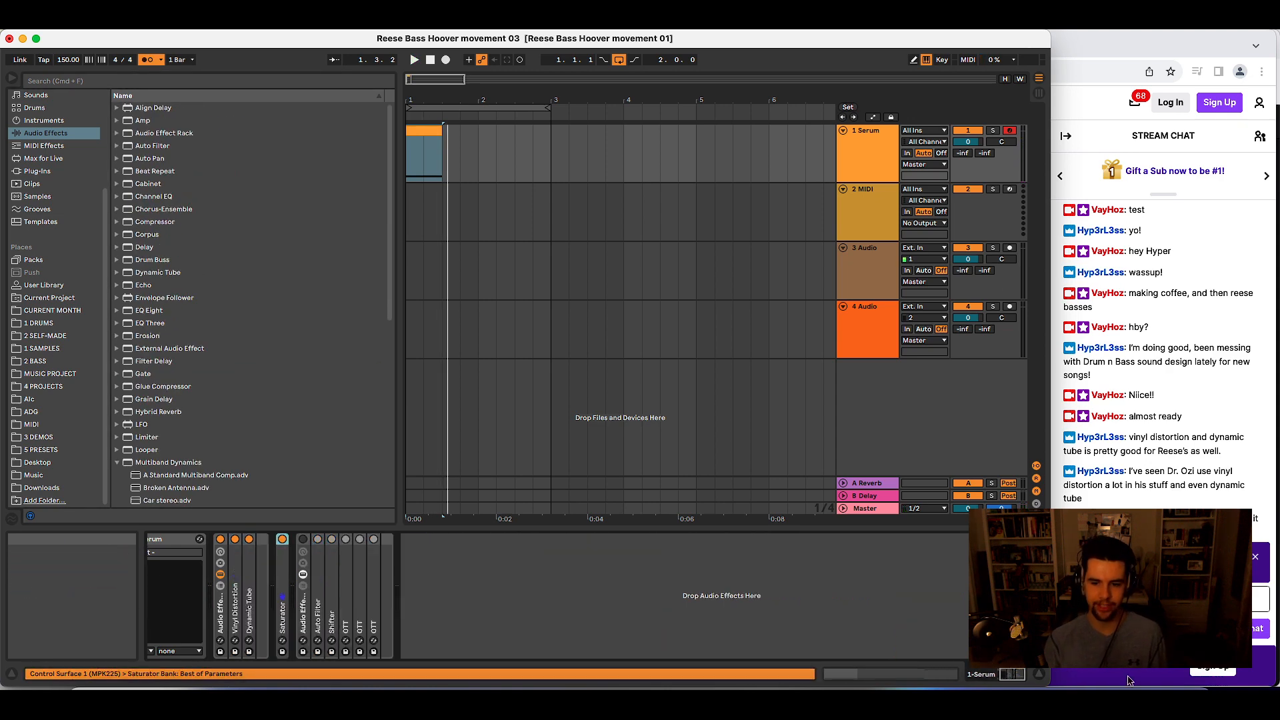
click(1002, 675)
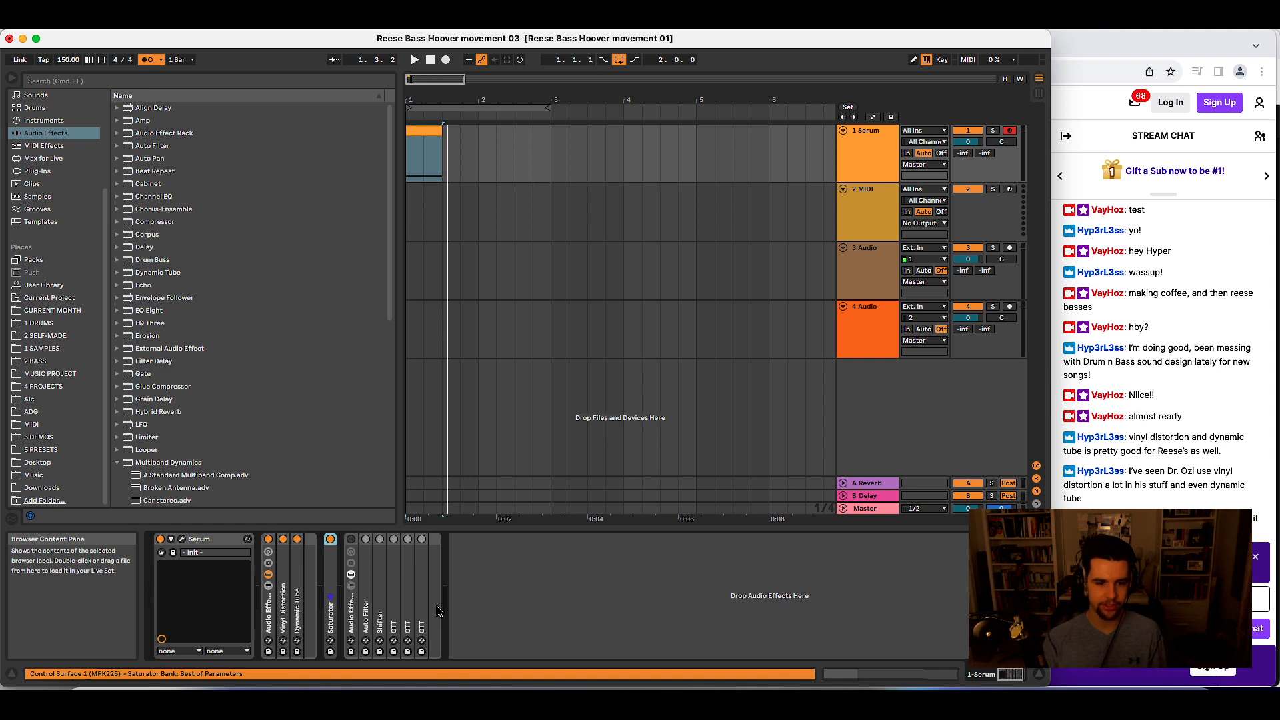
double_click(351, 594)
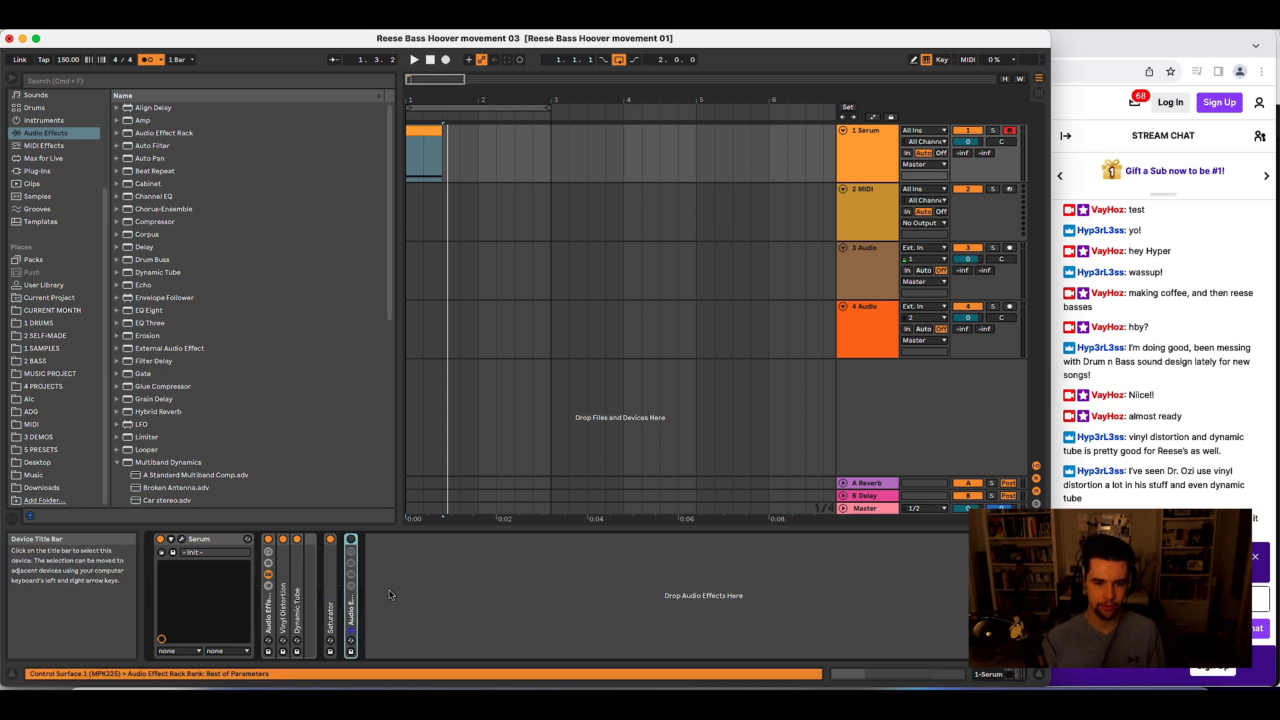
double_click(353, 602)
double_click(353, 603)
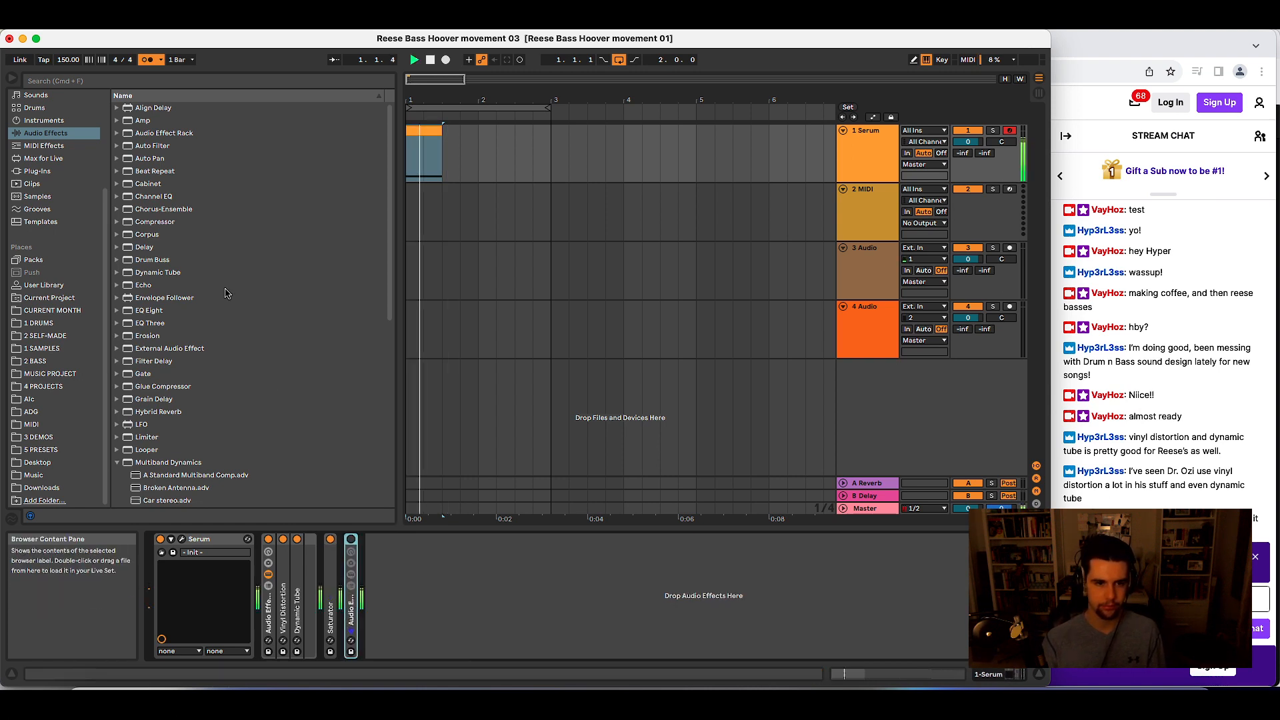
- Add an EQ Eight to the Serum track and position it between the Dynamic Tube's rack and the Saturator
click(158, 310)
drag(158, 310, 400, 587)
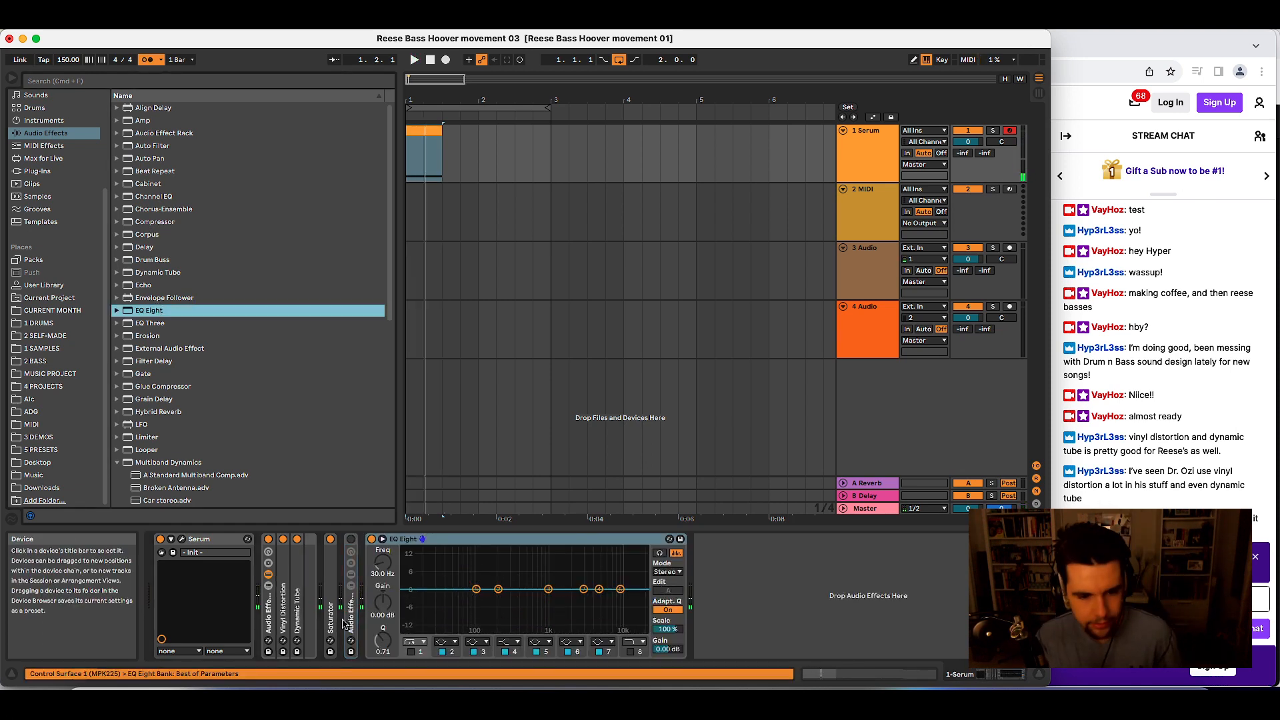
click(330, 586)
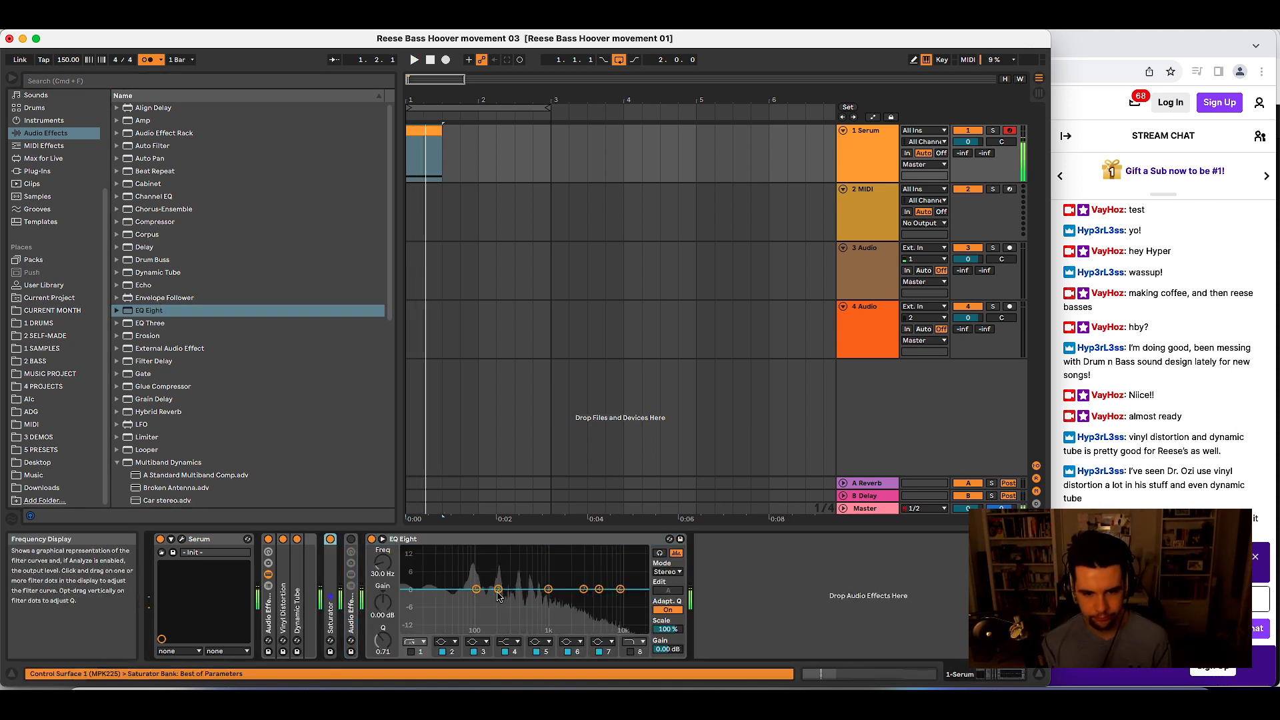
click(487, 537)
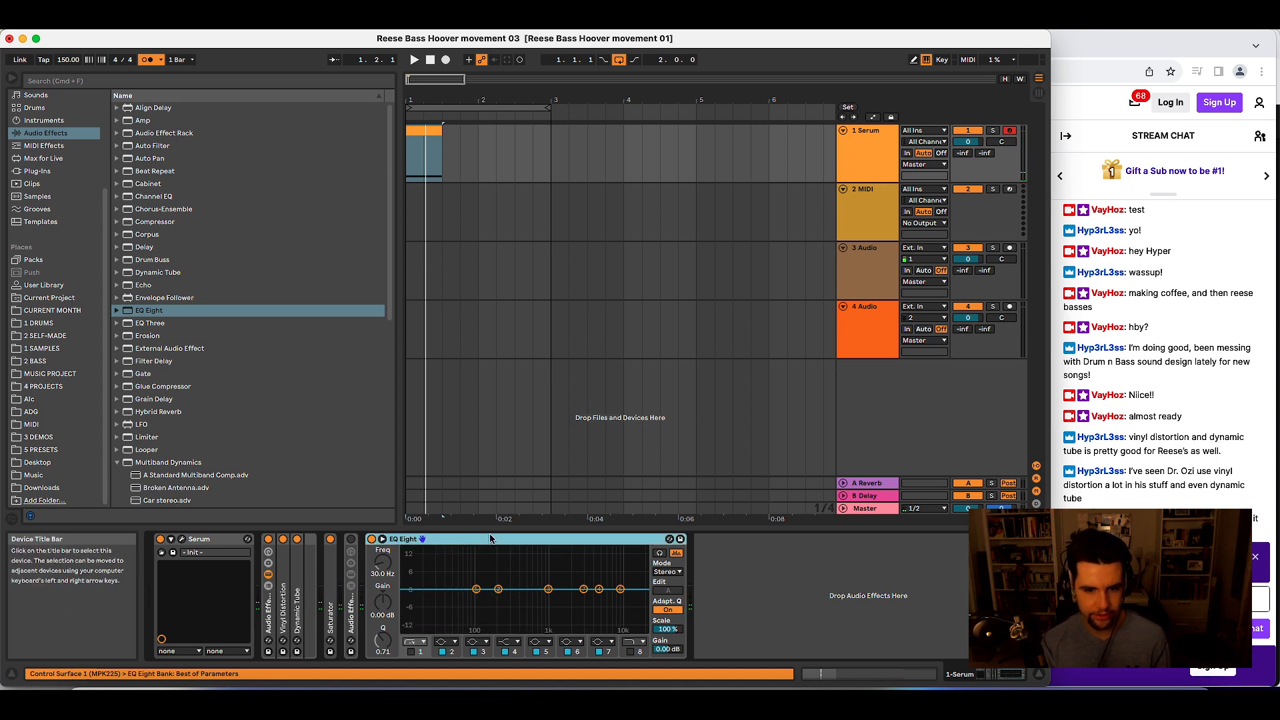
drag(410, 558, 330, 572)
- Cut the EQ Eight's second band by about 9 dB at 147 Hz and enable a low cut at 38.3 Hz
key(space)
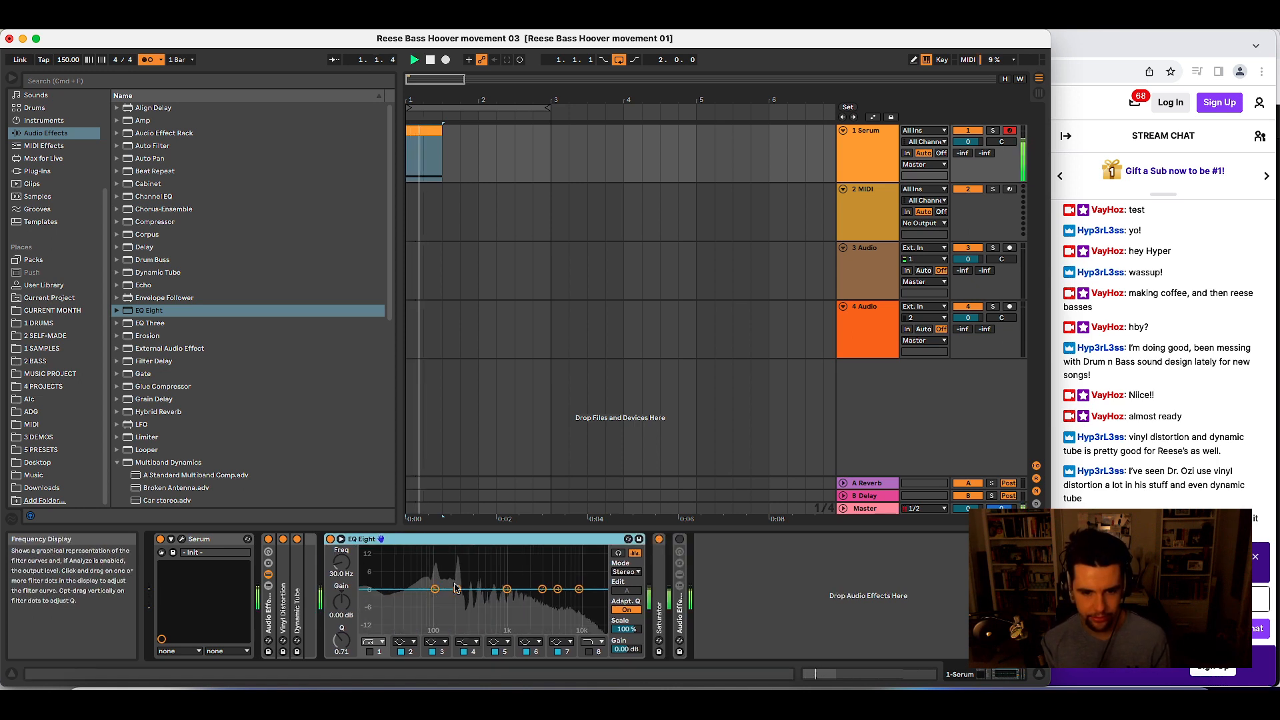
mouse_move(457, 590)
mouse_down()
mouse_move(432, 623)
mouse_move(447, 608)
mouse_up()
key(space)
key(space)
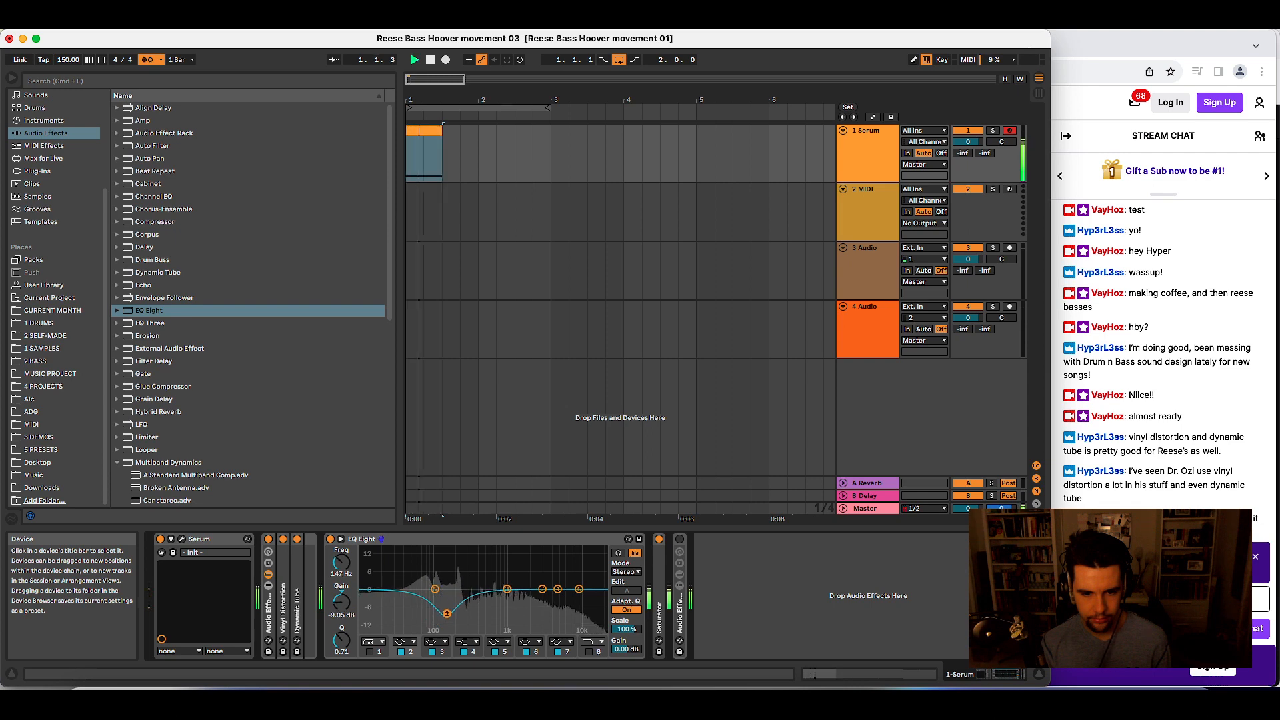
key(space)
click(370, 651)
key(space)
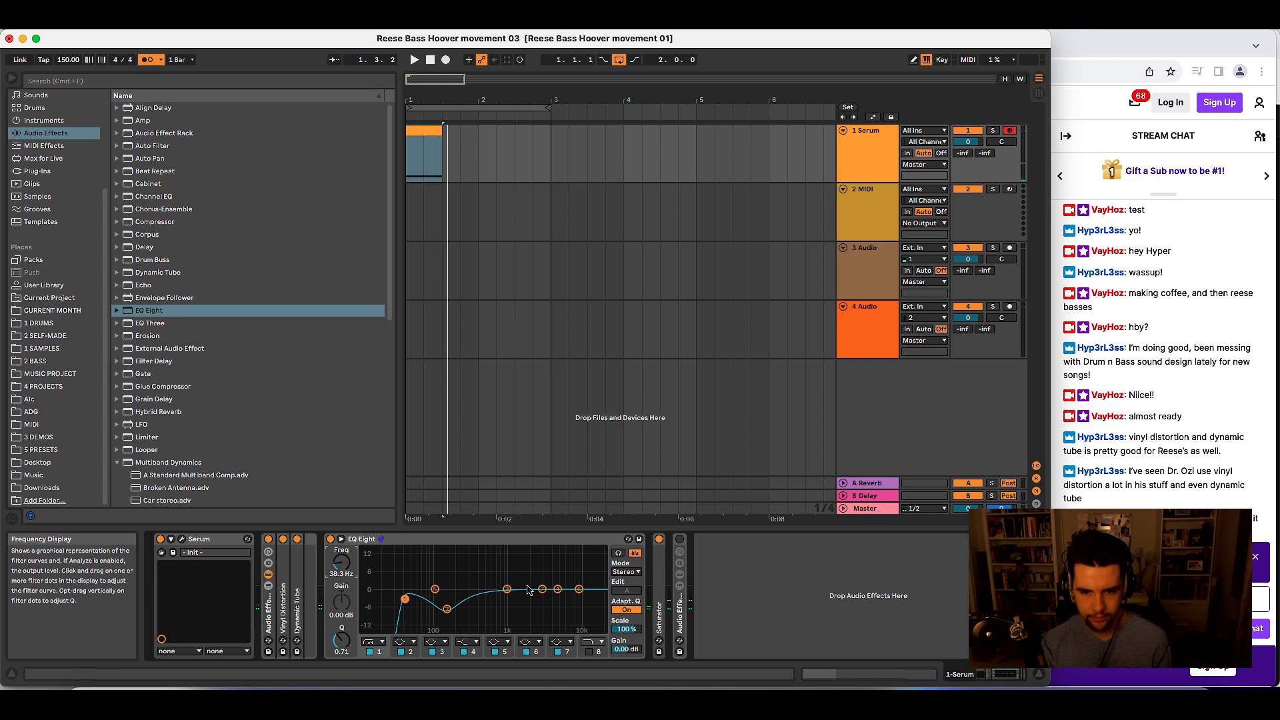
- Lower the project tempo to 127 BPM
drag(75, 62, 75, 87)
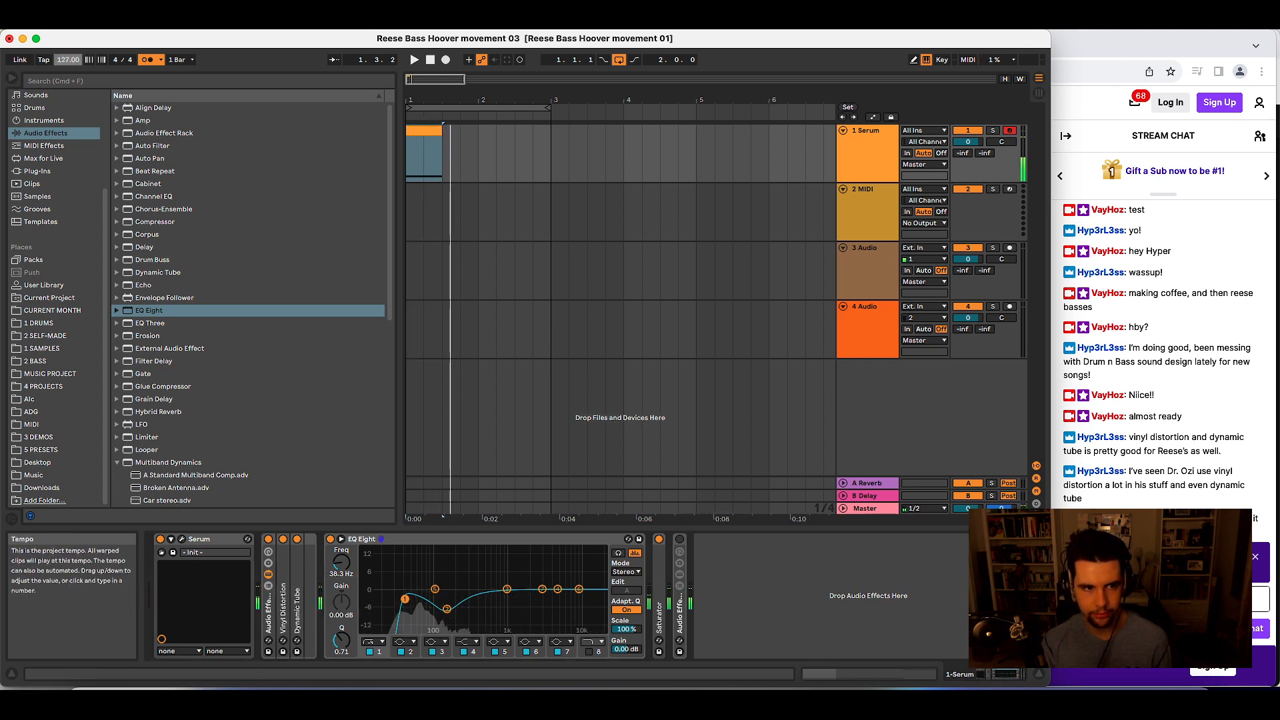
- Lower the project tempo to 120 BPM
key(space)
drag(76, 61, 75, 70)
key(space)
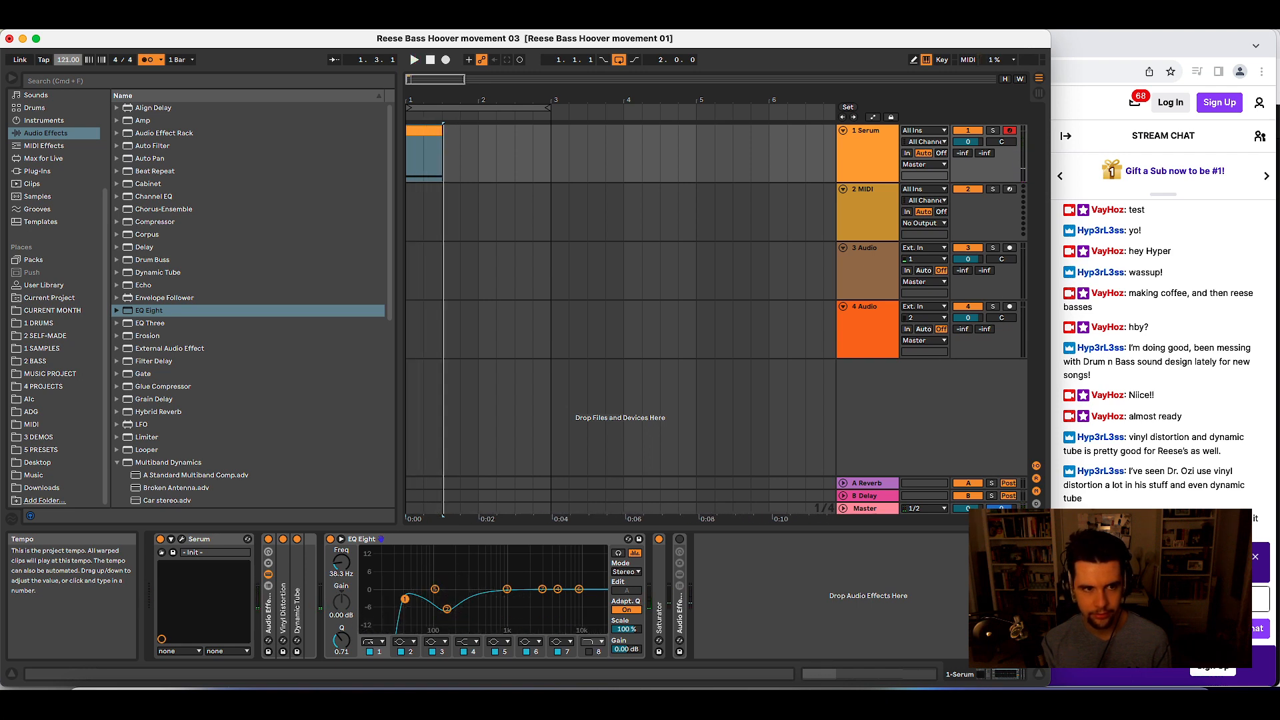
- Transpose the Serum clip's notes down nine semitones so they span D#-1 to E0, auditioning between changes
double_click(413, 130)
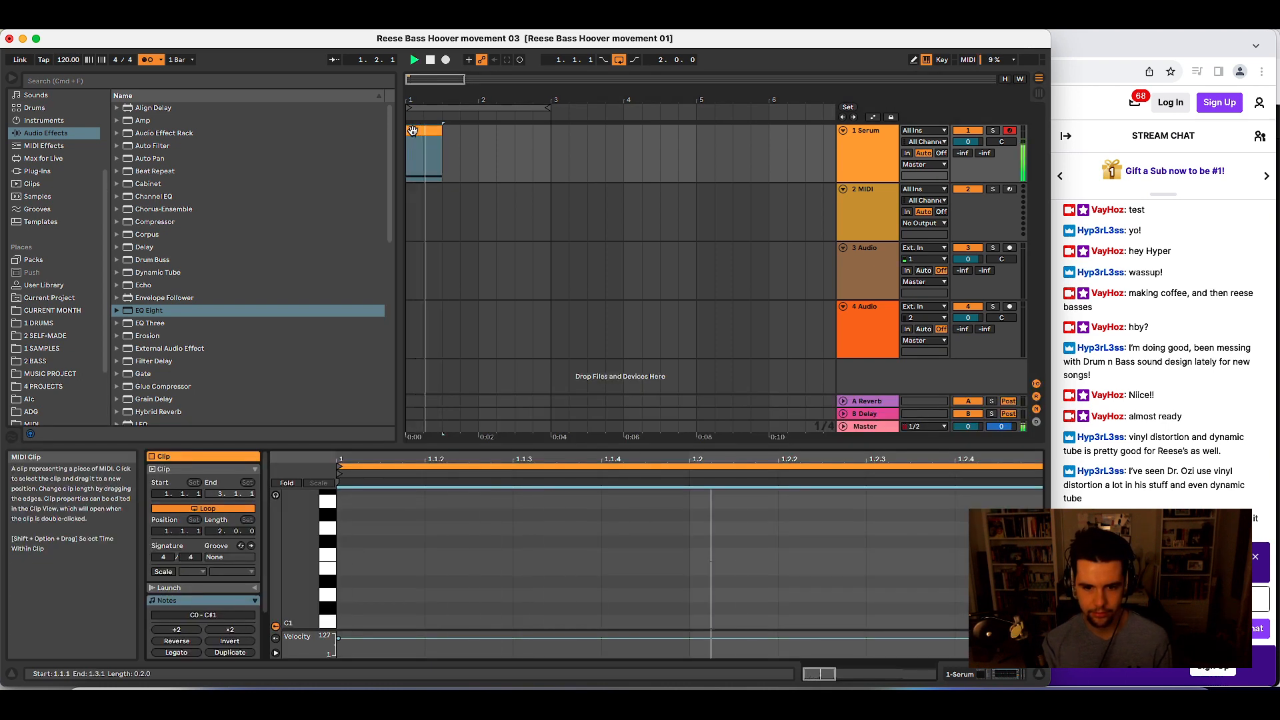
key(space)
key(Down)
key(Down)
key(Down)
key(space)
key(space)
key(Down)
key(Down)
key(Down)
key(Down)
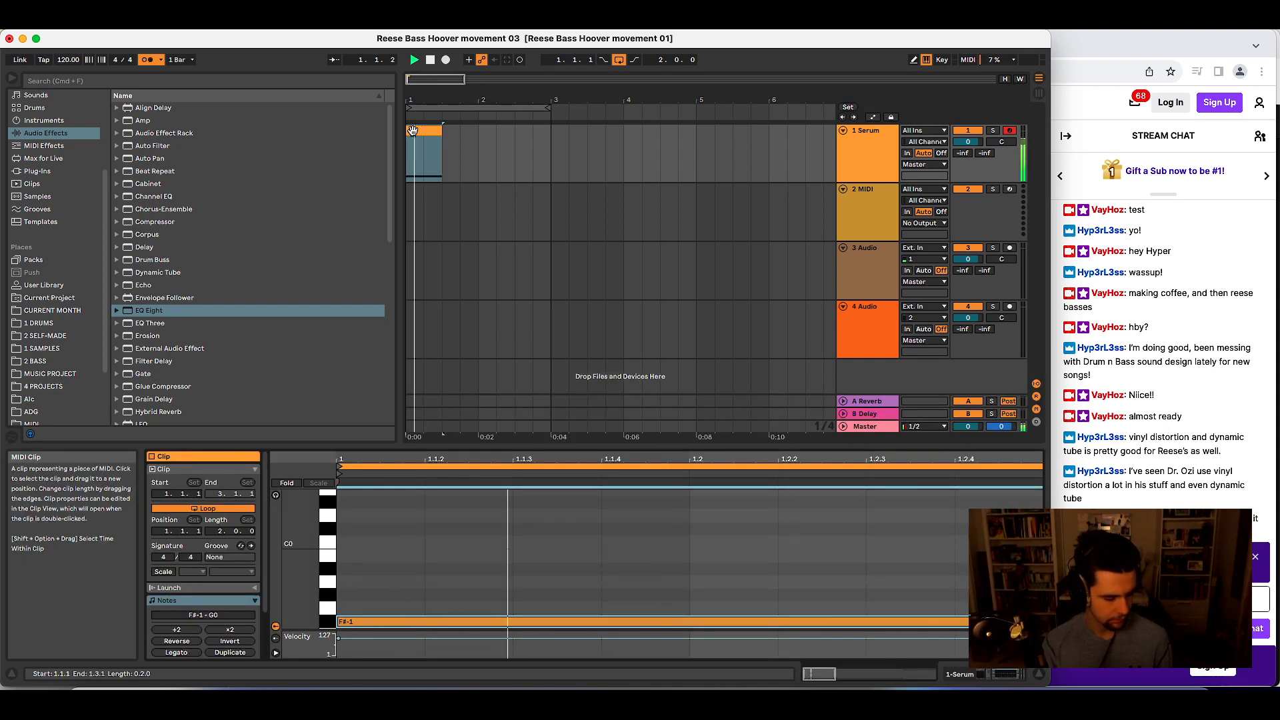
key(Down)
key(Down)
key(space)
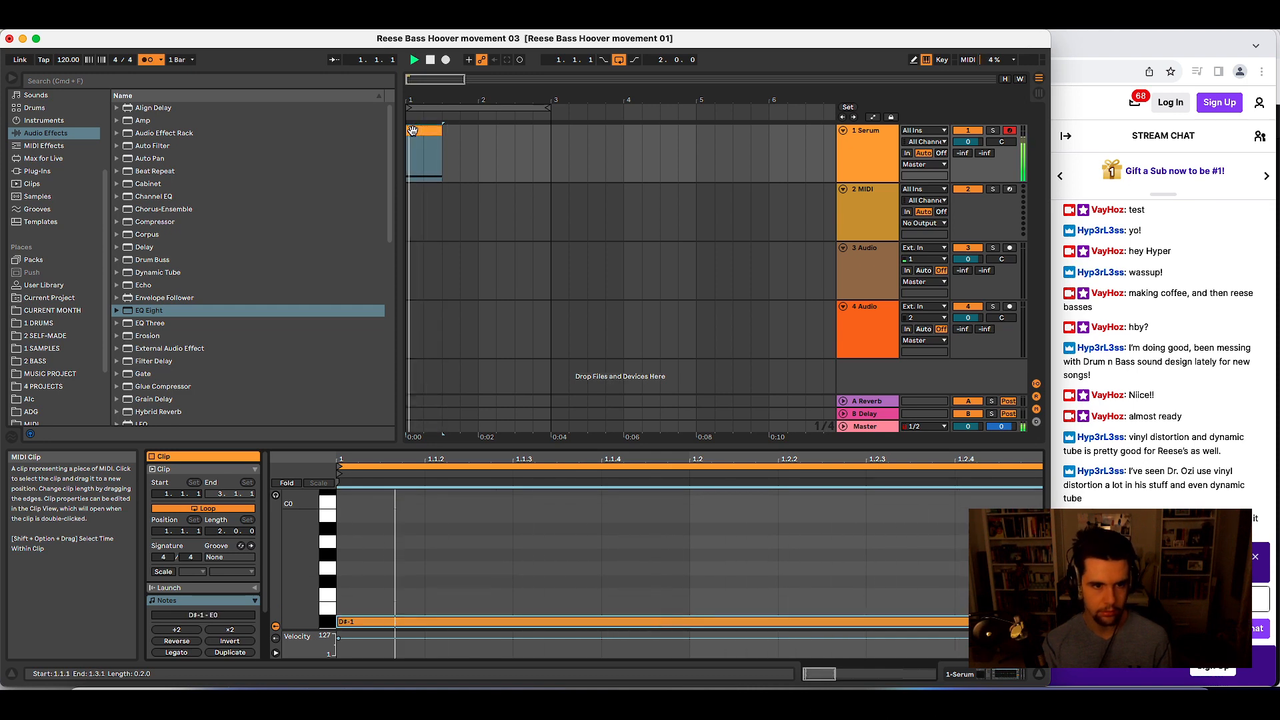
- Move the EQ Eight directly after Serum and raise one of its flat bands by about 4 dB at 6.39 kHz
click(860, 152)
double_click(859, 150)
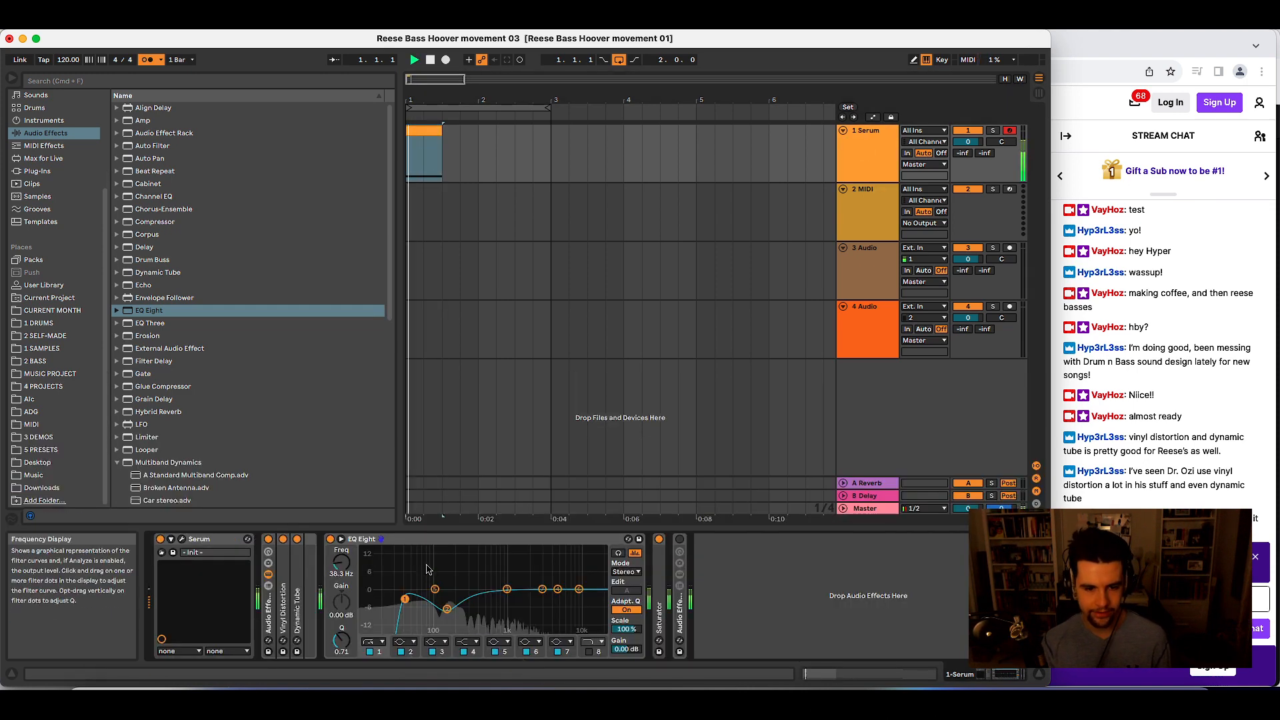
drag(453, 542, 262, 571)
key(space)
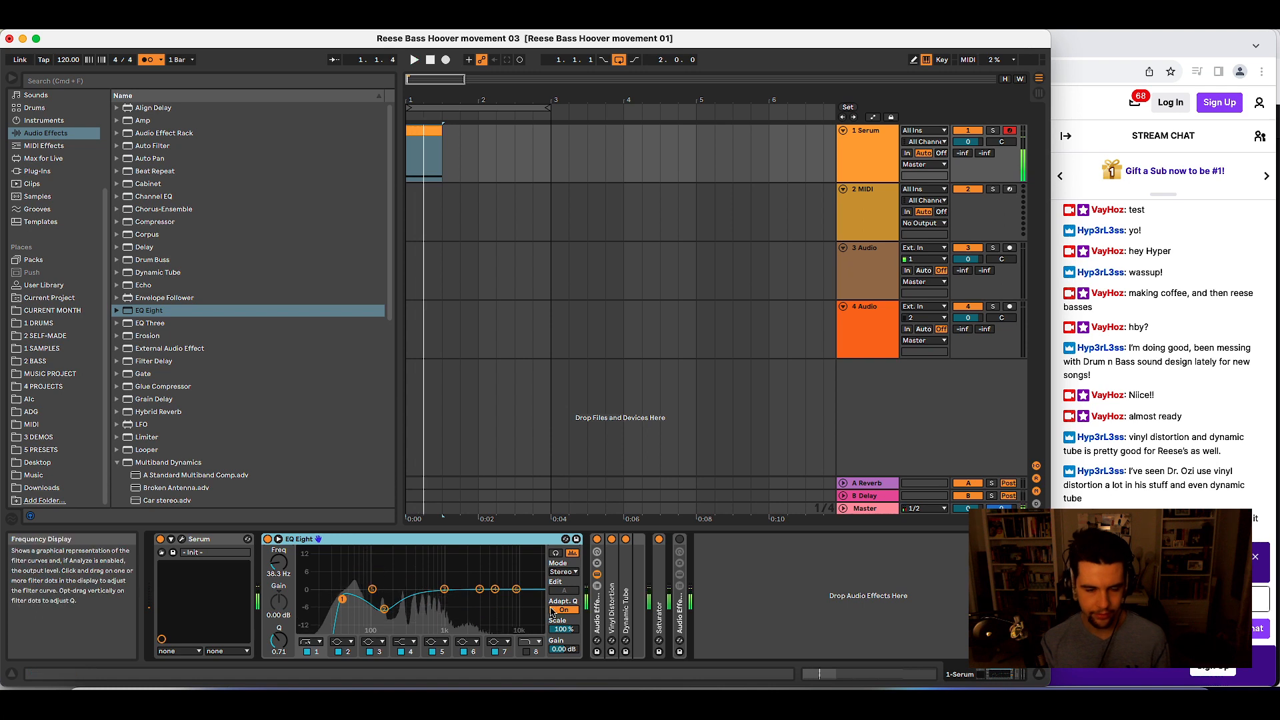
drag(448, 592, 474, 567)
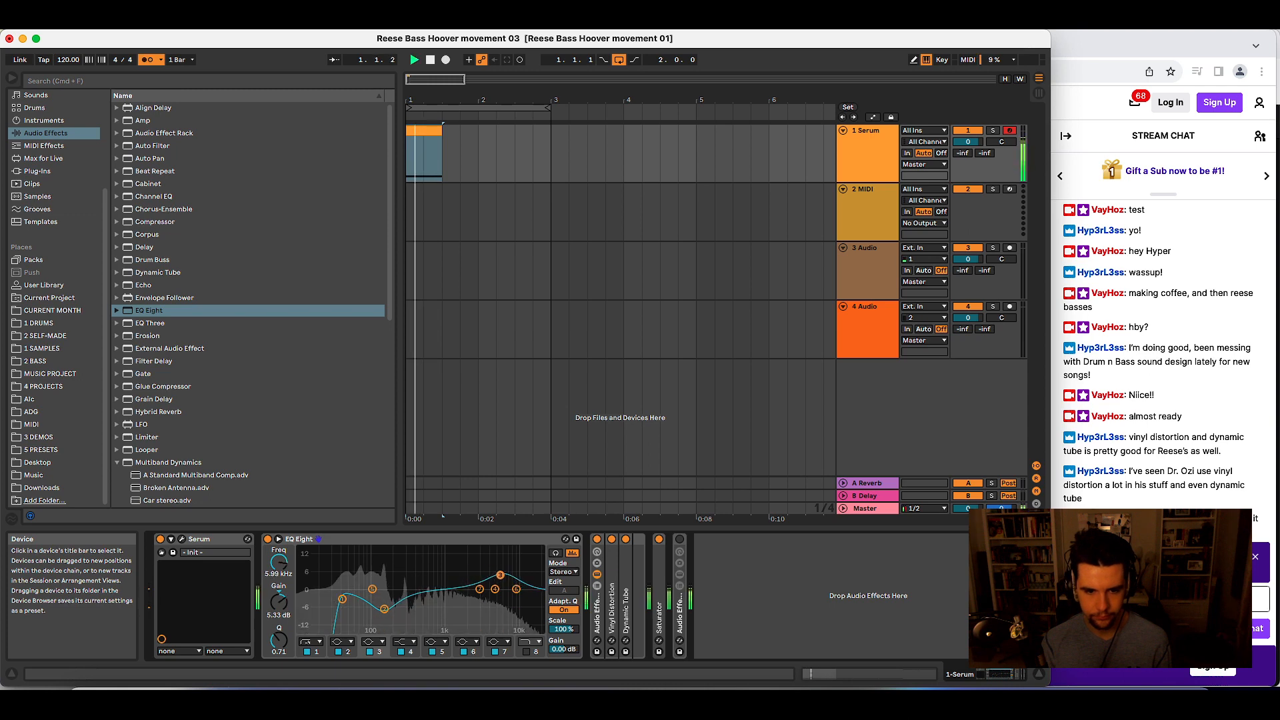
- Open Serum's editor, audition the bass and turn off the sub oscillator
click(182, 540)
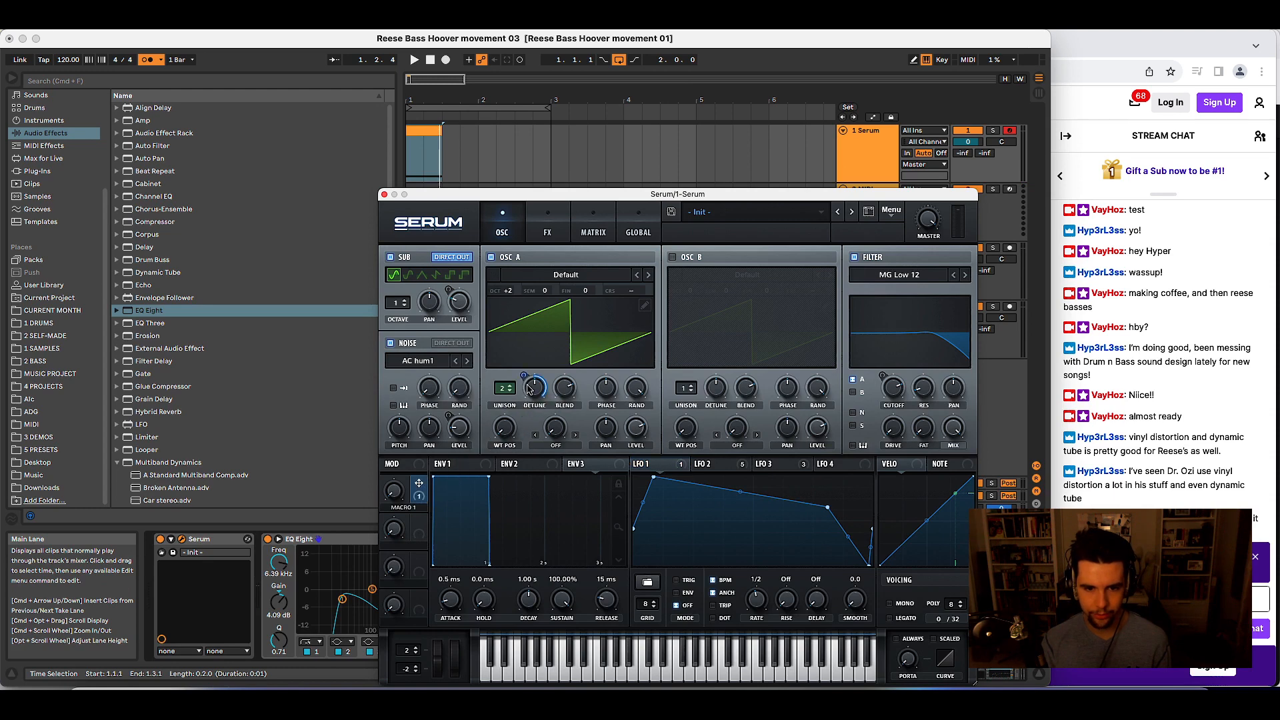
key(space)
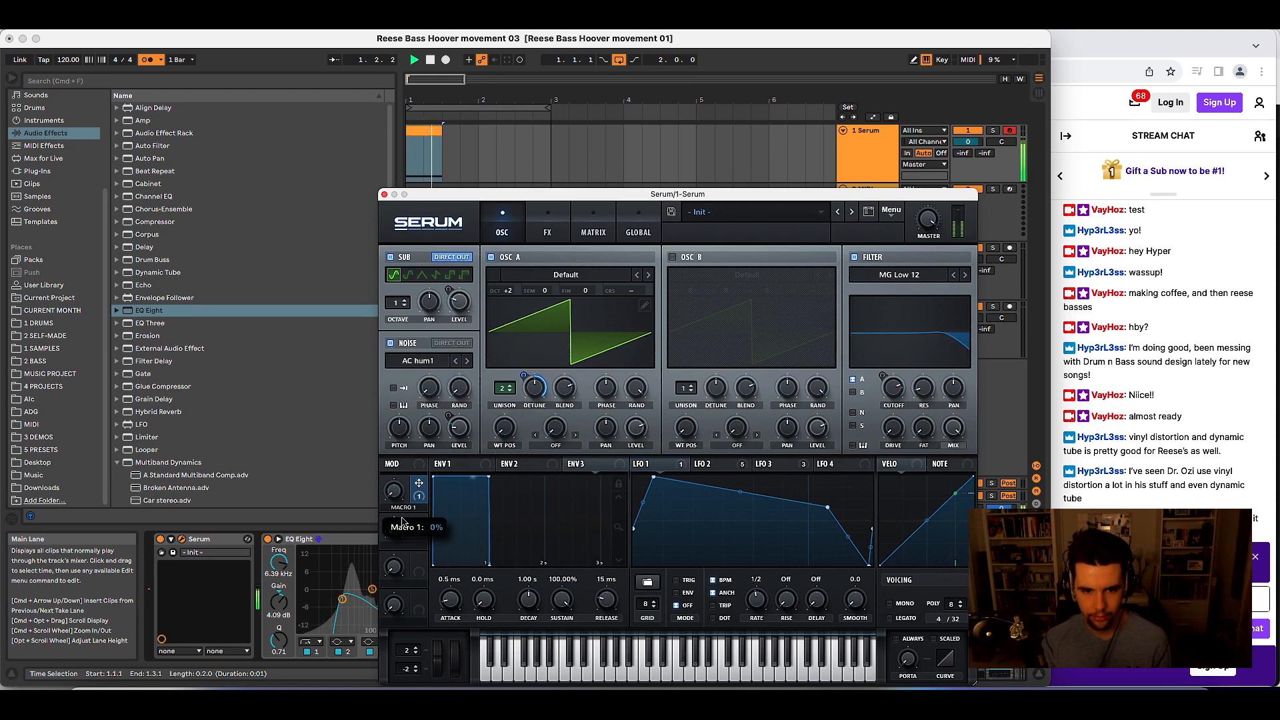
key(space)
click(390, 257)
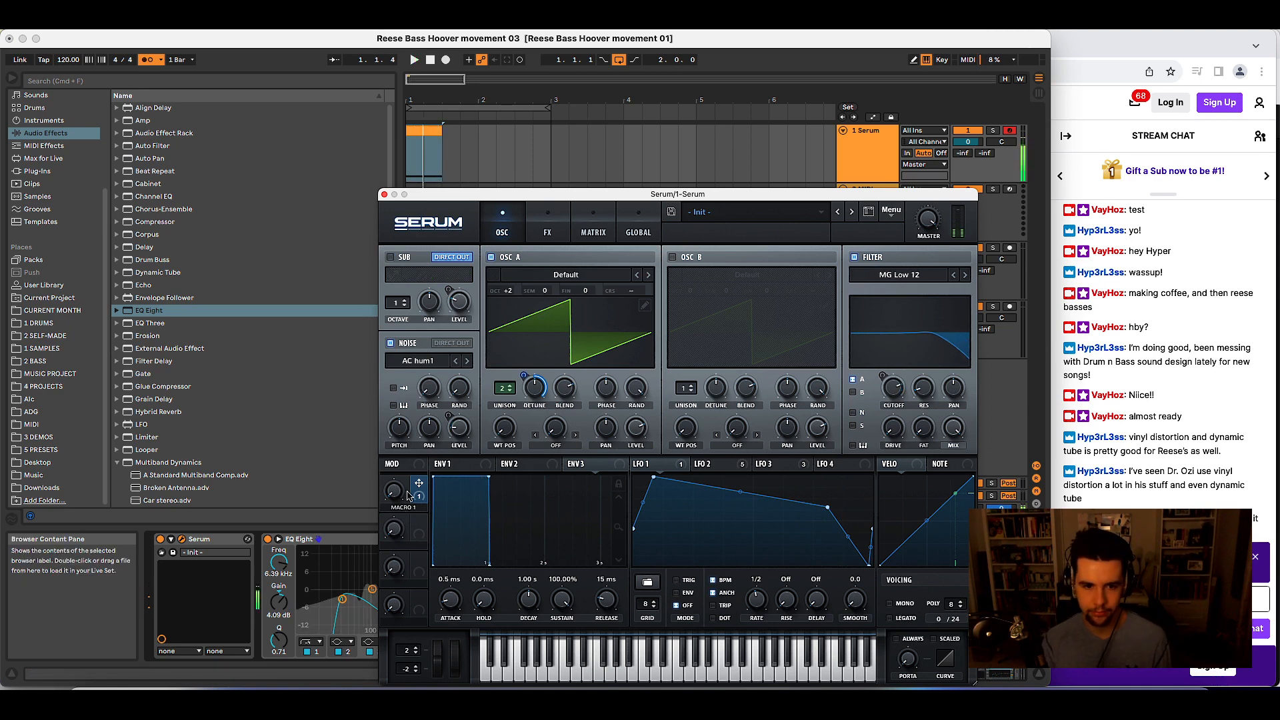
- Sweep Serum's Macro 1 during playback to audition its effect, moving the editor clear of the device chain
drag(395, 492, 421, 452)
key(space)
drag(398, 516, 416, 468)
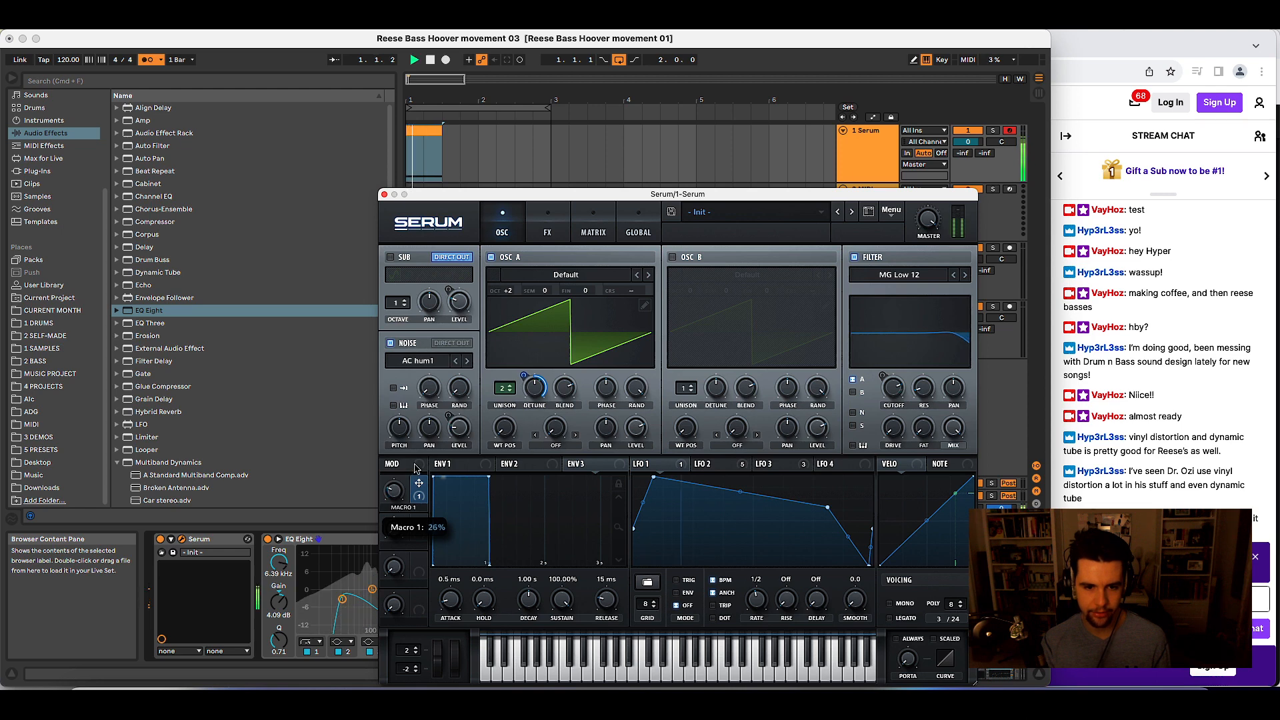
key(space)
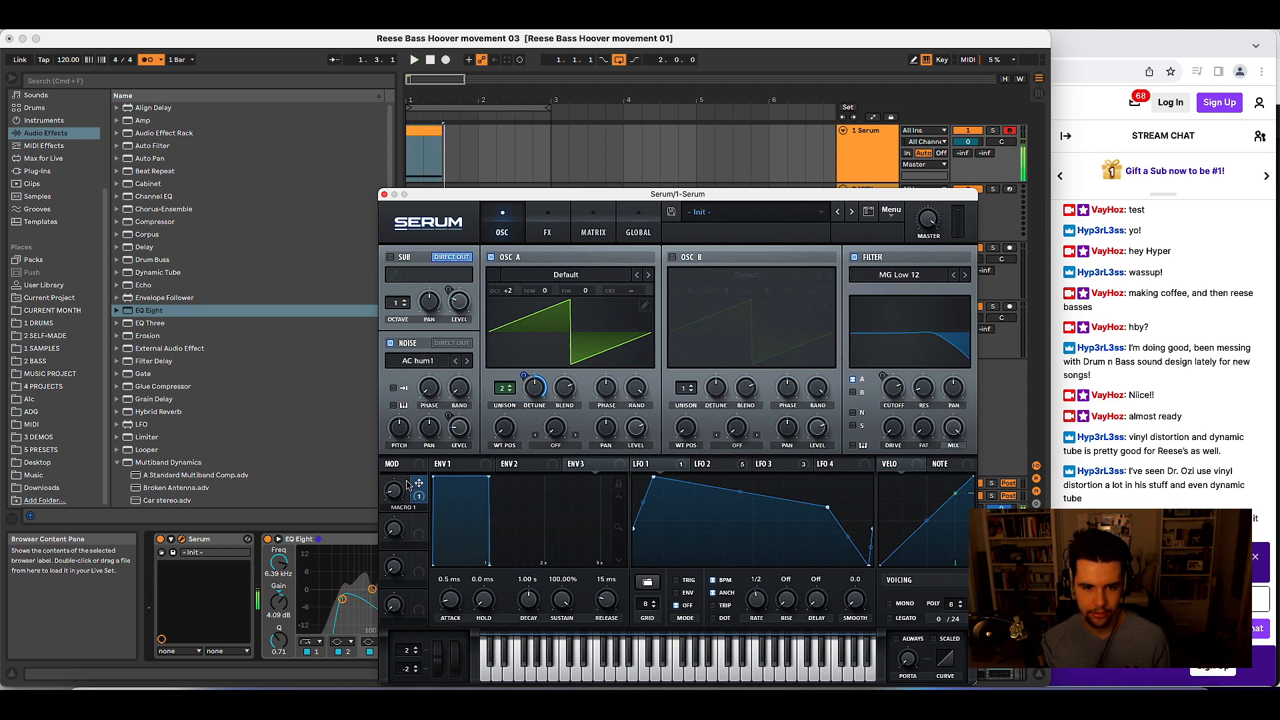
drag(643, 194, 738, 72)
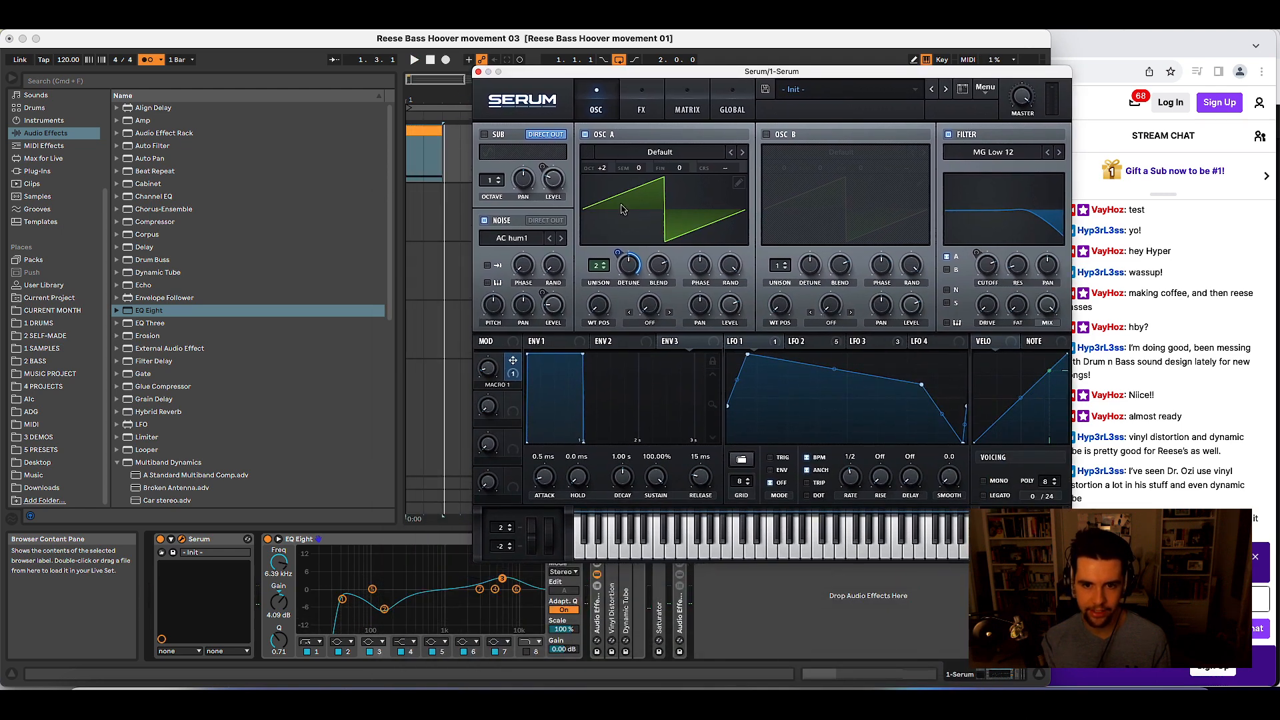
key(space)
mouse_move(489, 381)
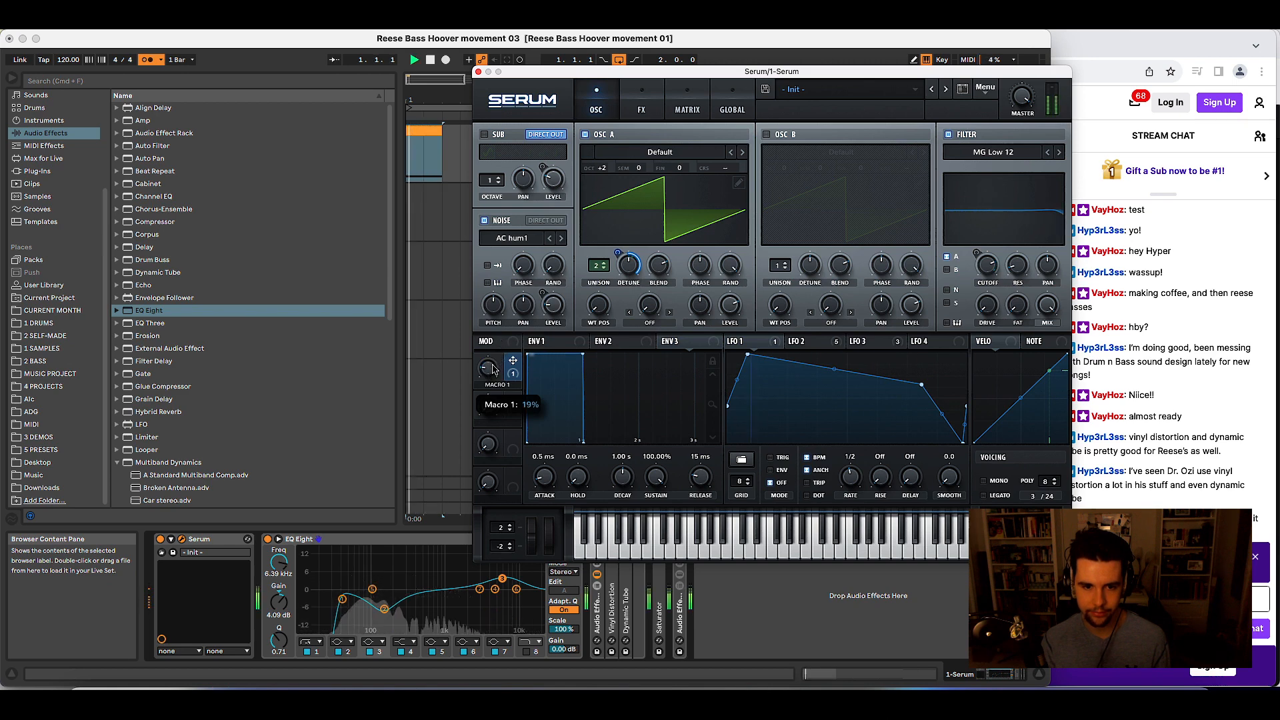
key(space)
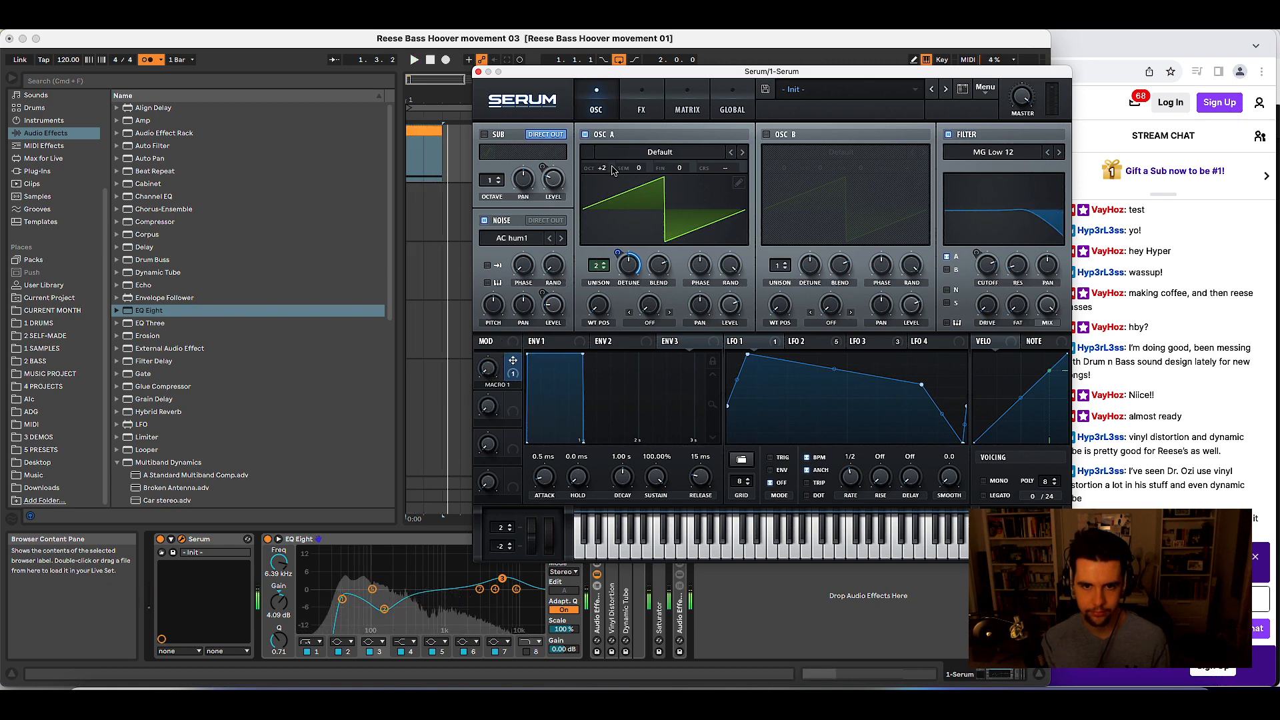
- Adjust the pitch of Serum's noise oscillator slightly while listening to the bass
key(space)
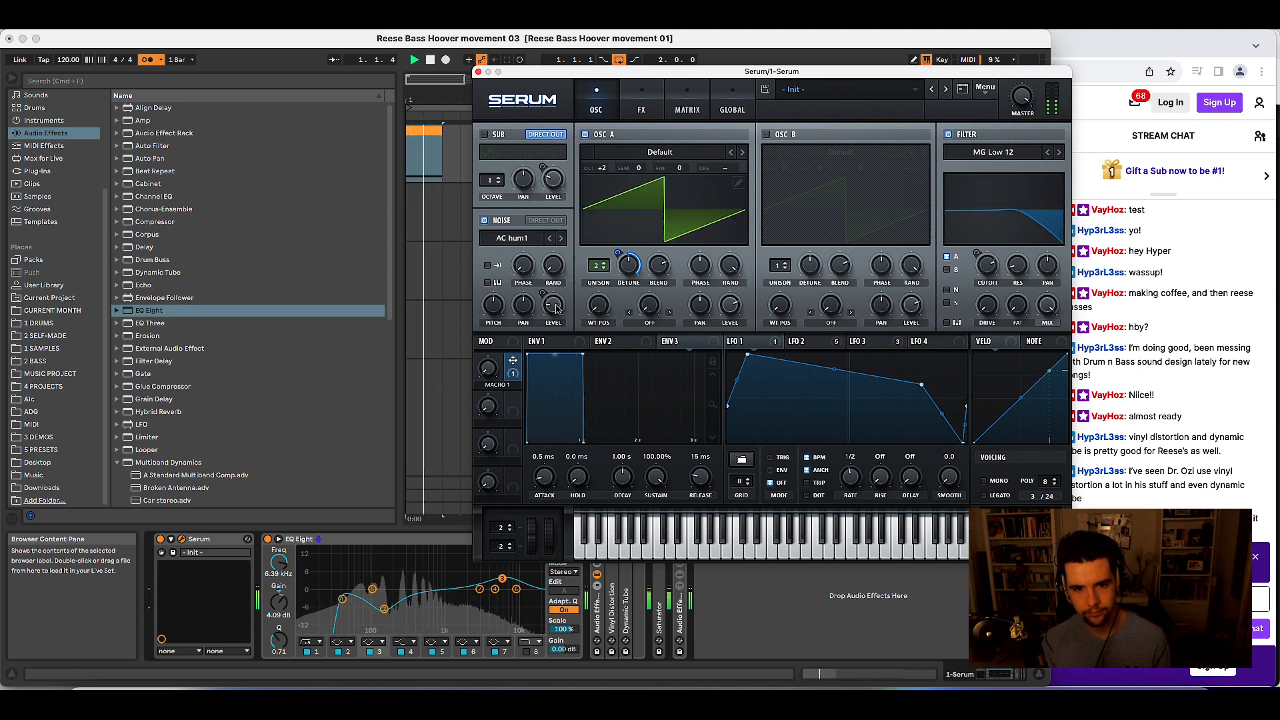
mouse_move(495, 304)
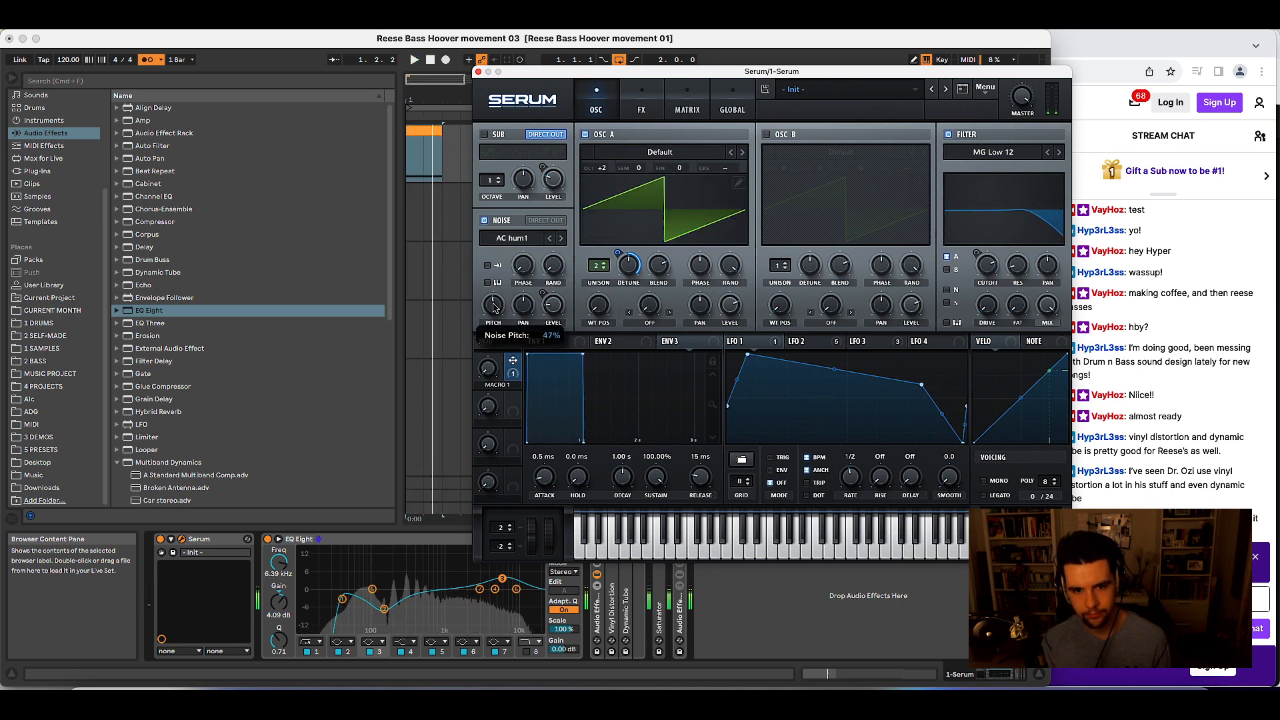
drag(495, 305, 497, 307)
key(space)
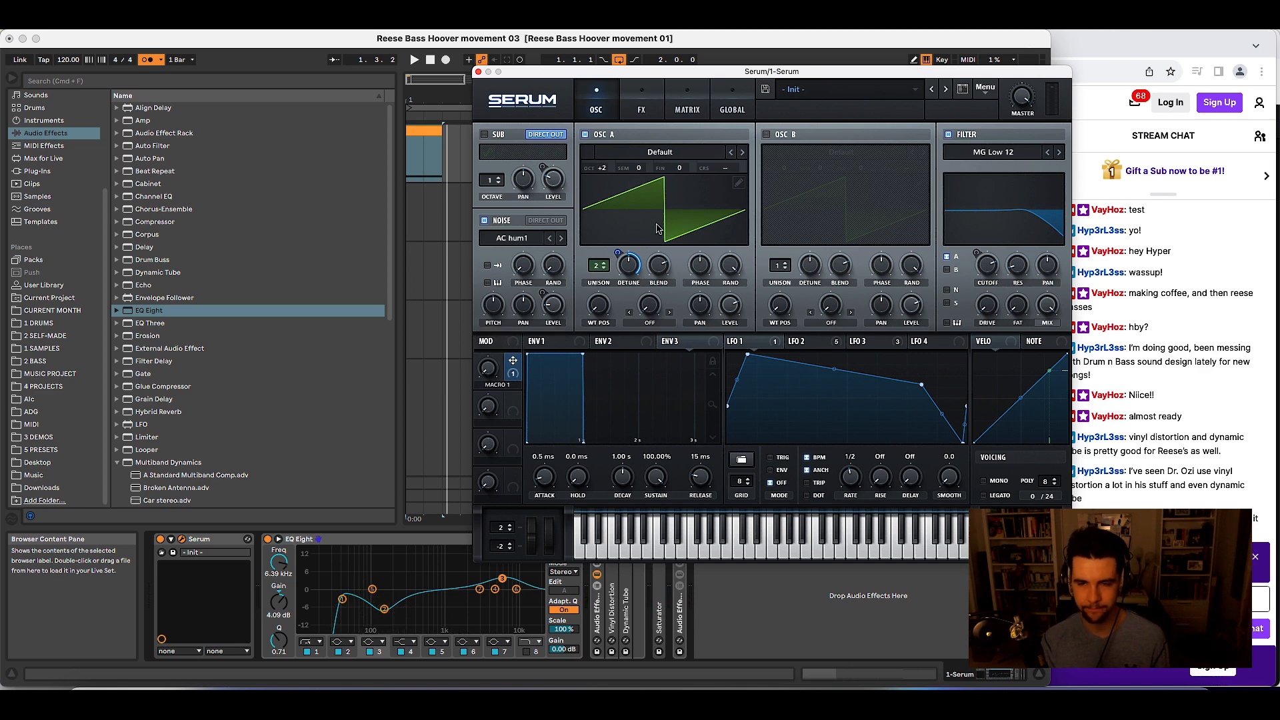
- Audition the bass with Serum's editor closed and reopened, and close the editor again
click(479, 72)
key(space)
key(space)
click(181, 540)
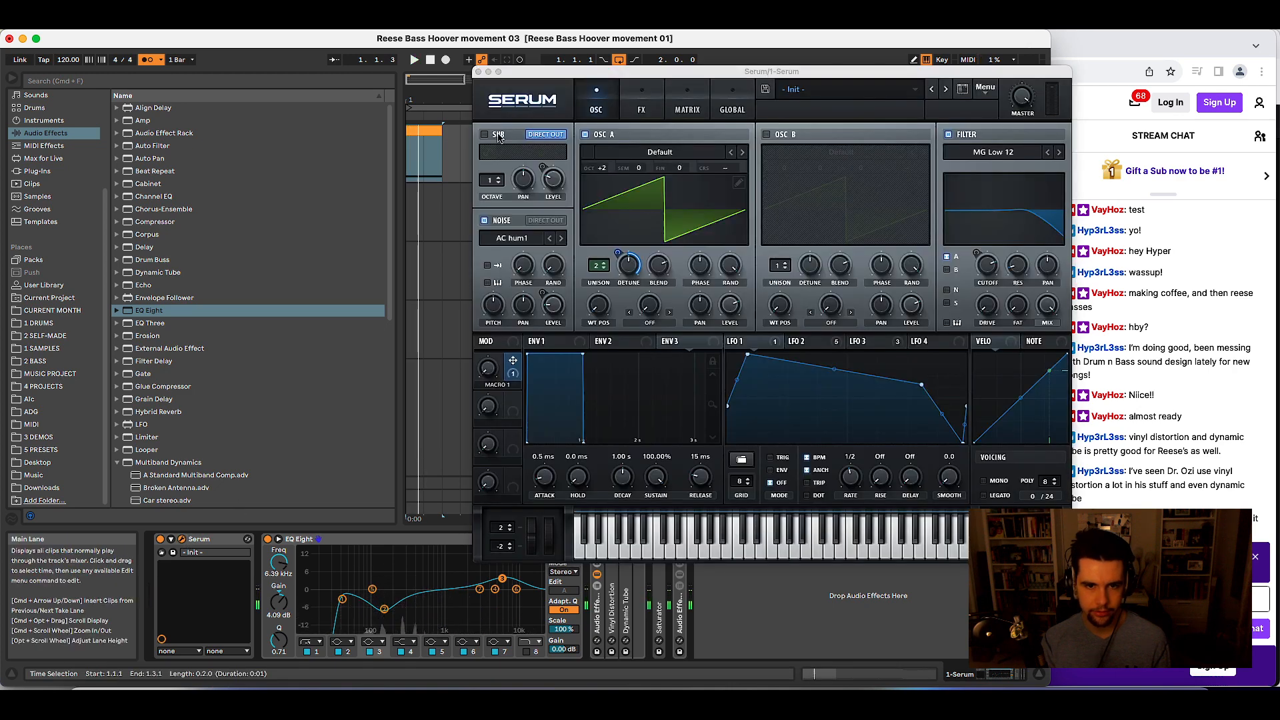
key(space)
key(space)
click(479, 72)
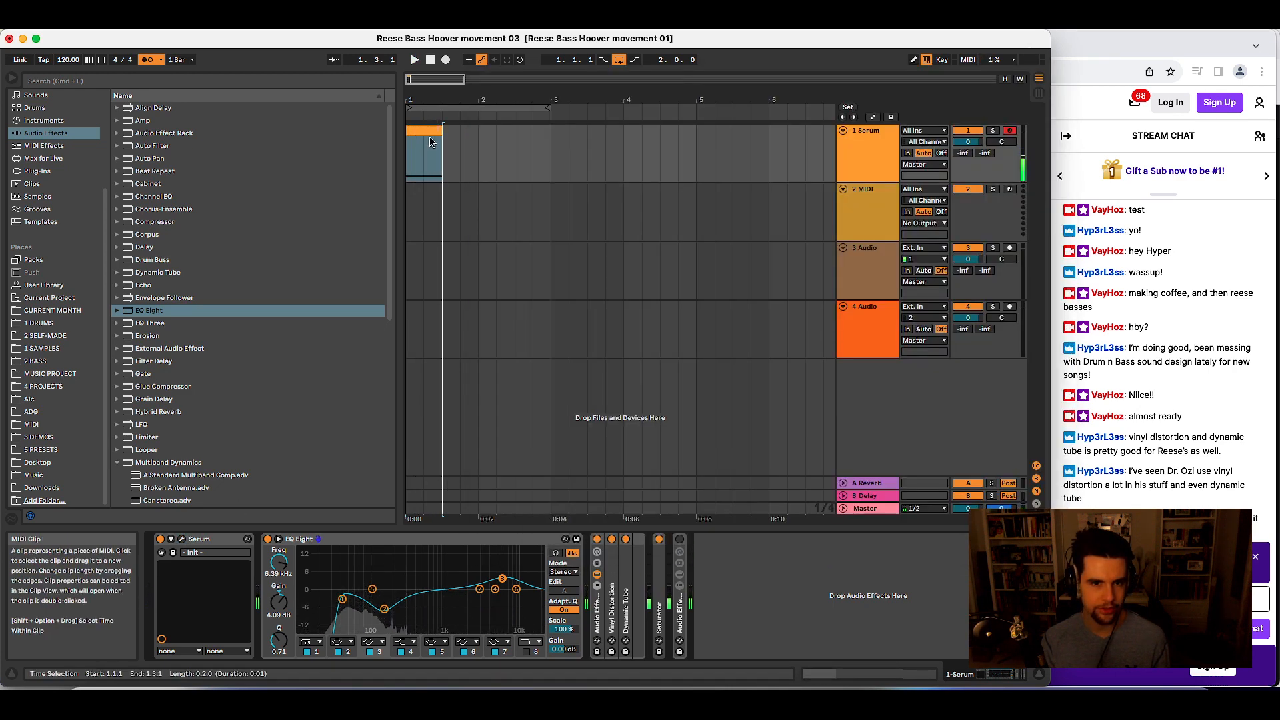
- Add the OTT Multiband Dynamics preset to the end of the Serum track's chain and audition it
scroll(178, 394, down, 6)
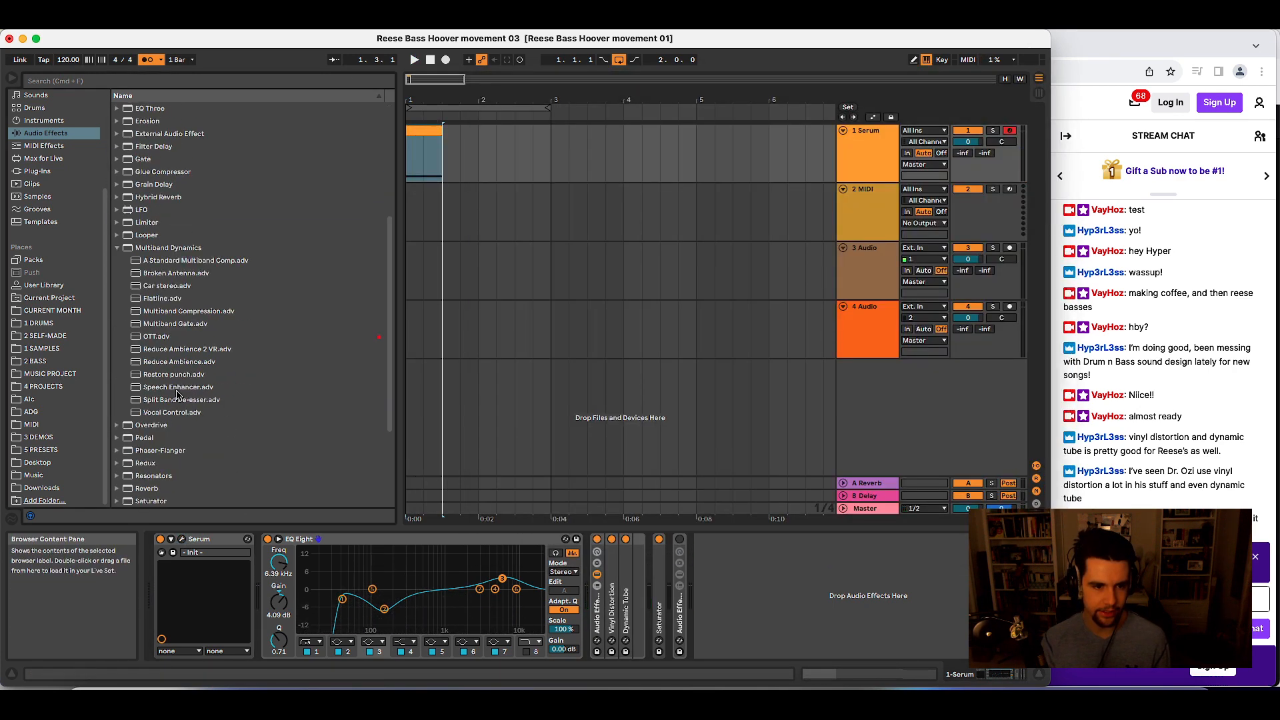
double_click(188, 338)
key(space)
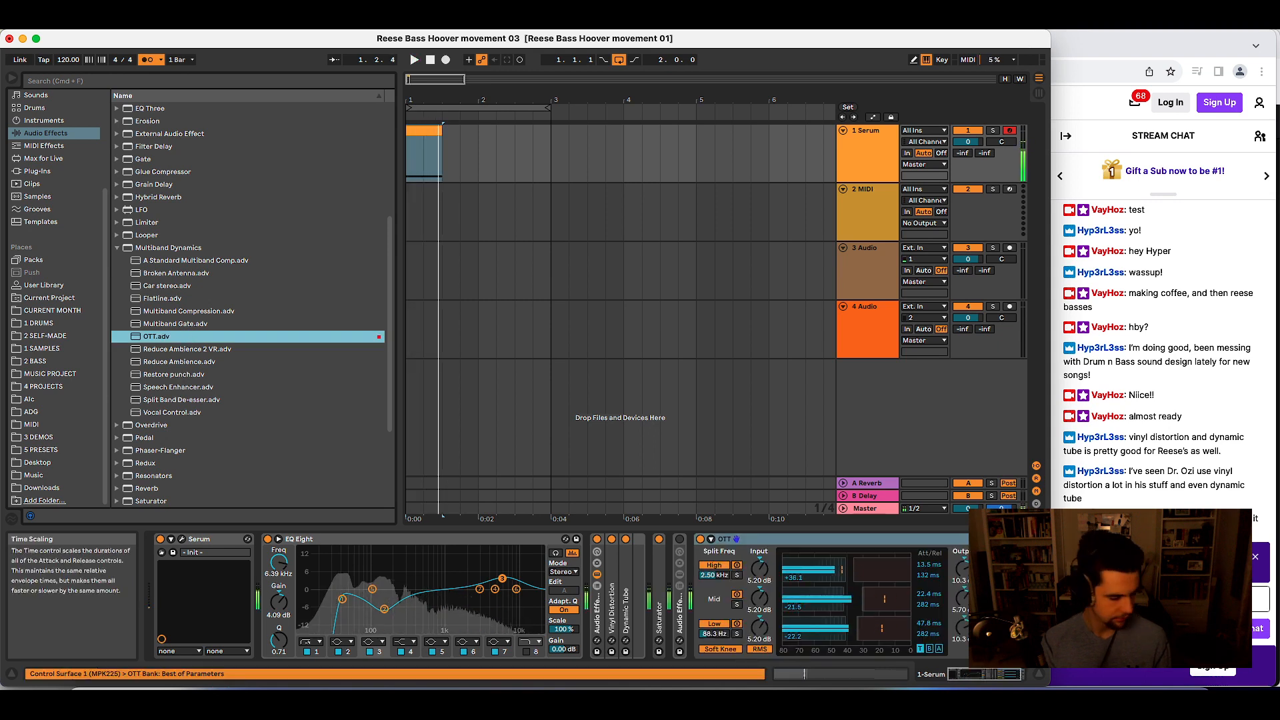
- Add the Reduce Ambience 2 VR preset ahead of OTT, fold both devices and deactivate OTT
click(189, 349)
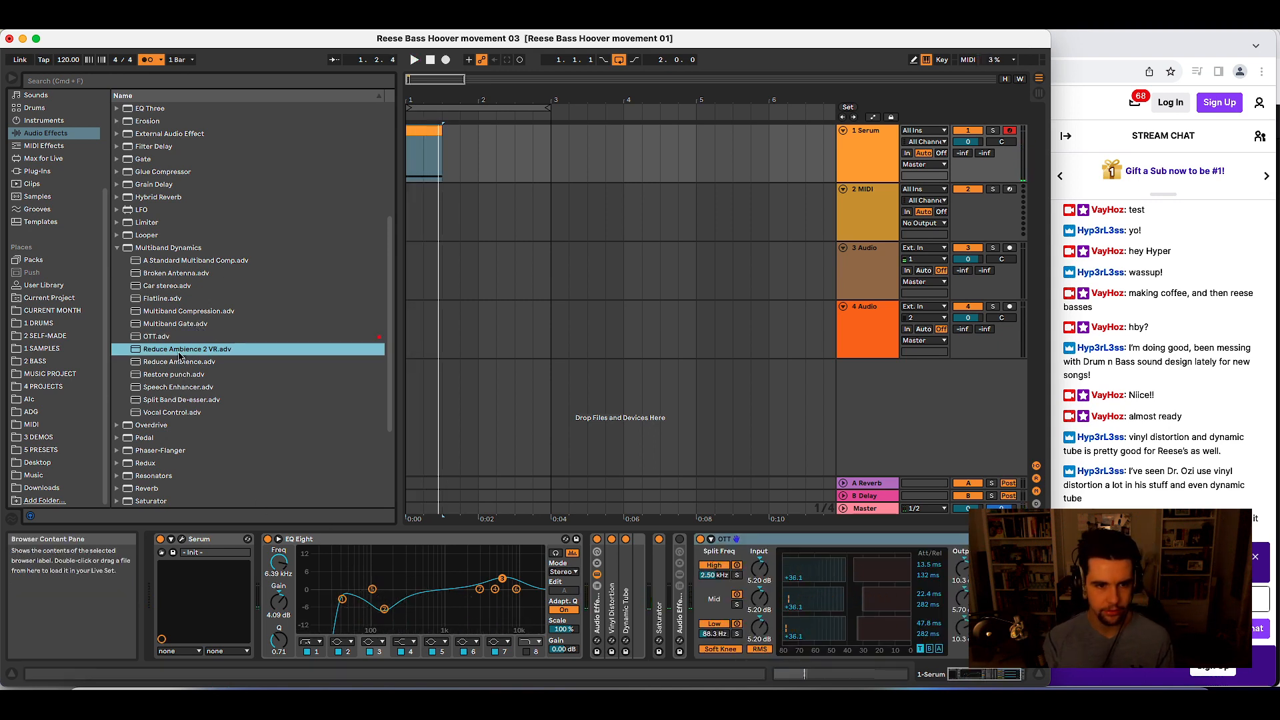
drag(742, 577, 693, 585)
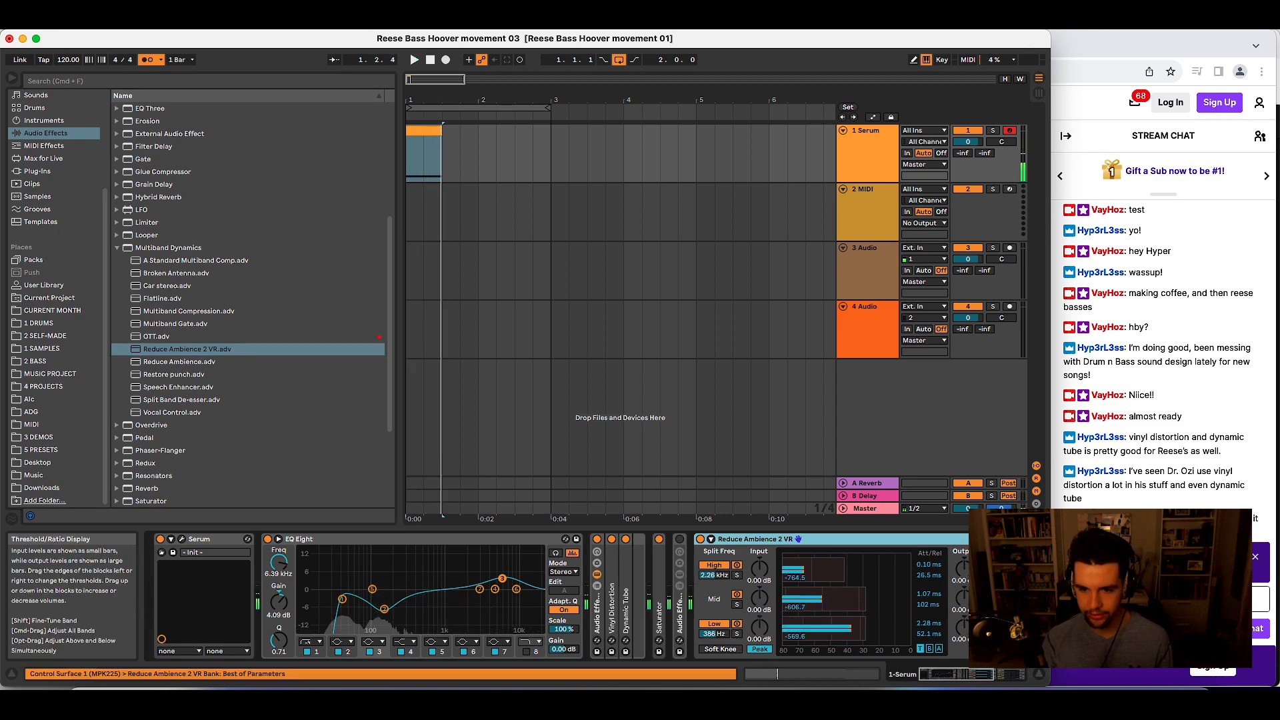
double_click(723, 540)
double_click(722, 540)
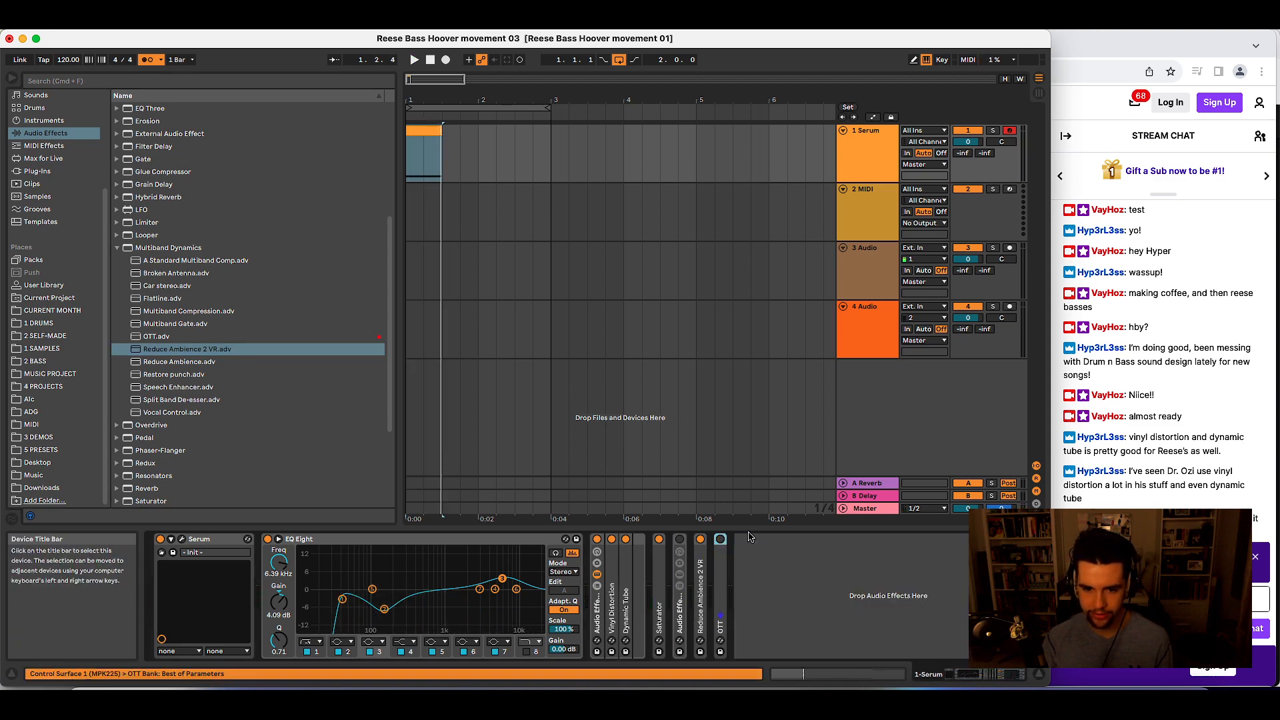
- Audition the bass without OTT, reactivate and unfold OTT, and listen again
key(space)
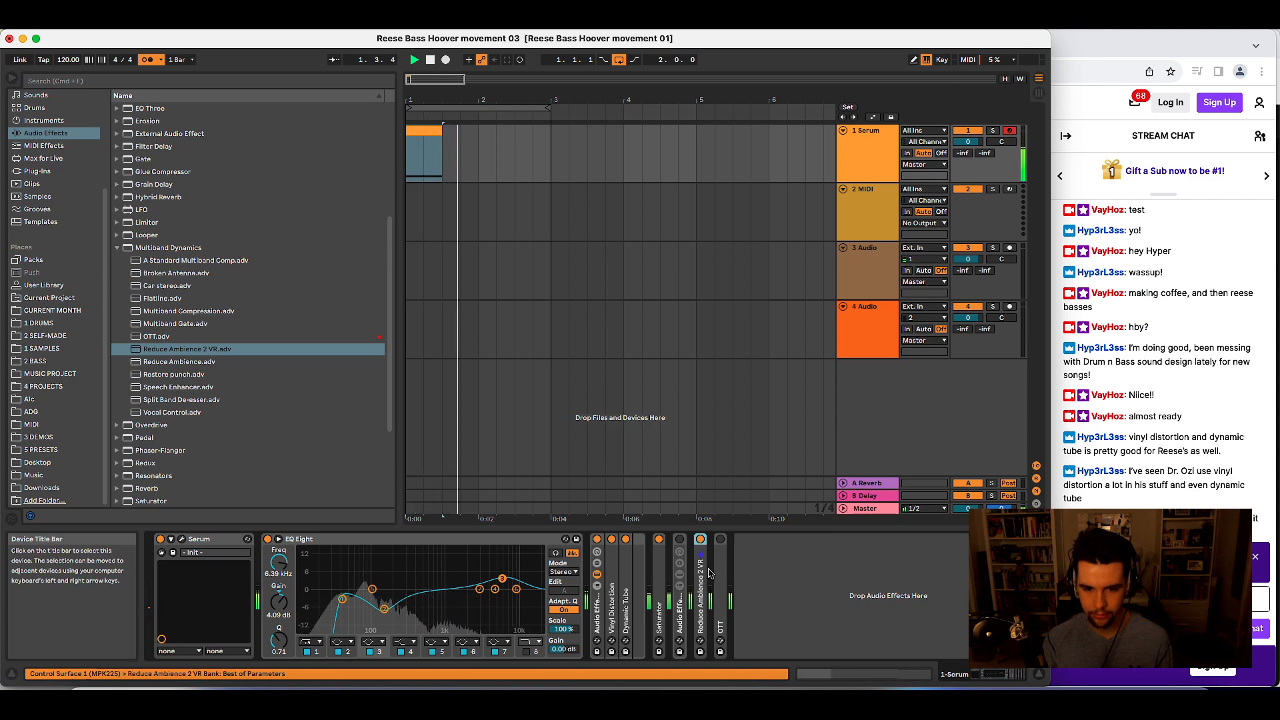
key(space)
double_click(721, 539)
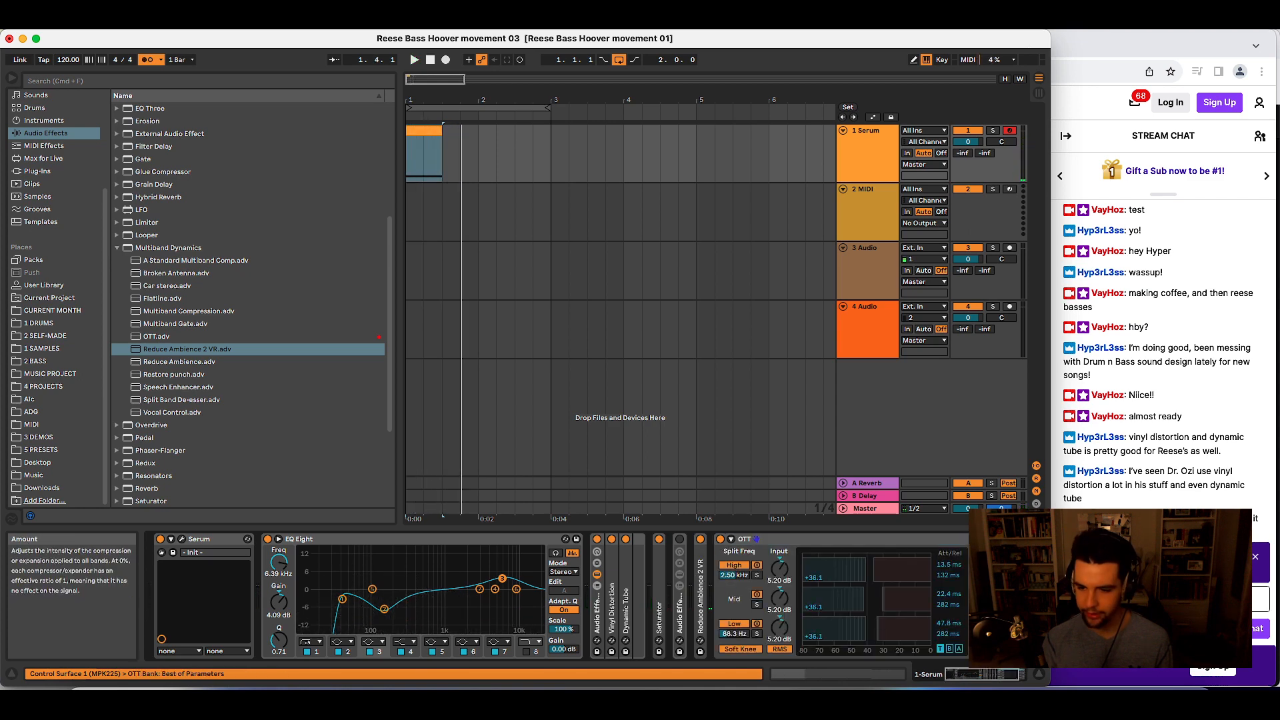
key(space)
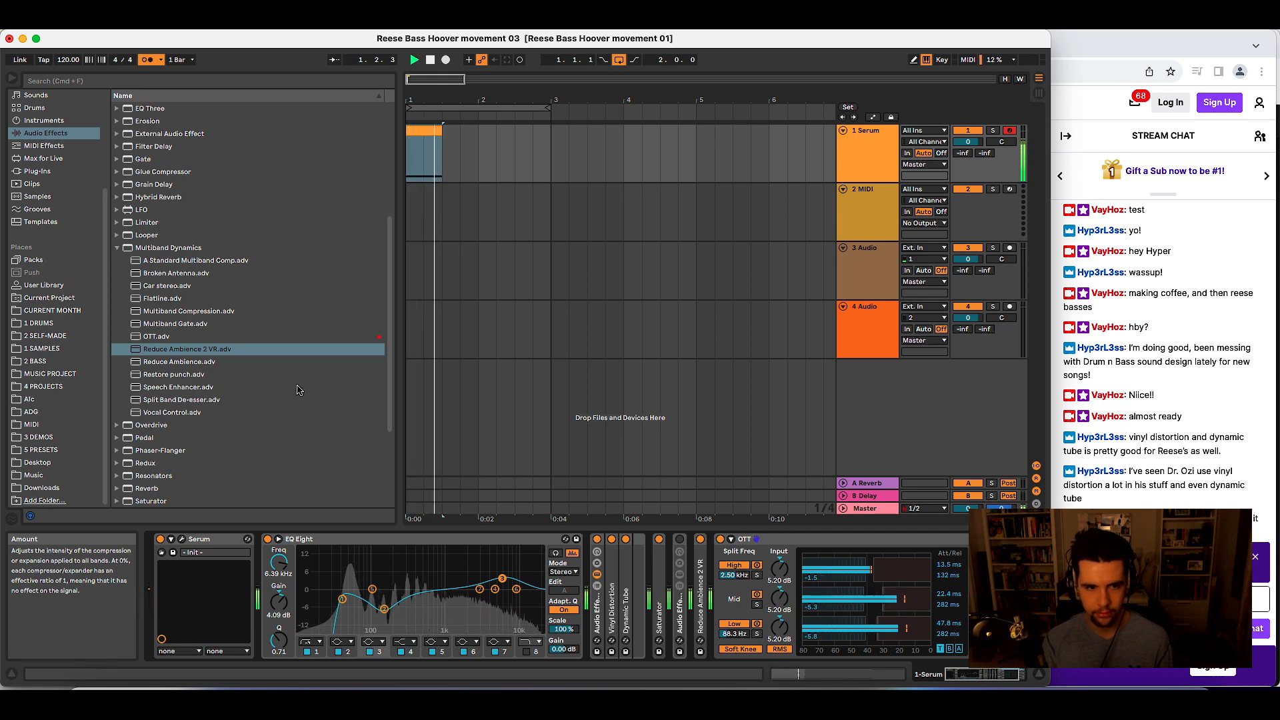
- Add a Limiter after OTT on the Serum track, set its gain to 10.5 dB, and audition the clip
key(space)
click(149, 225)
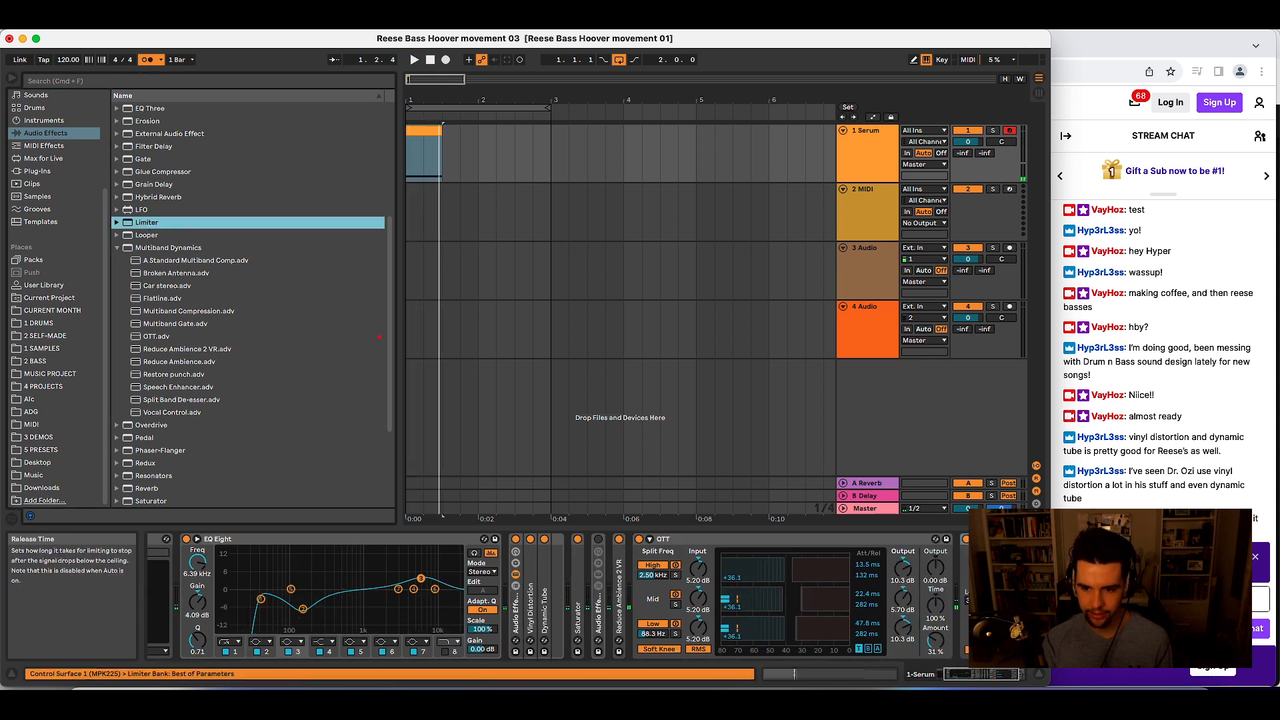
key(space)
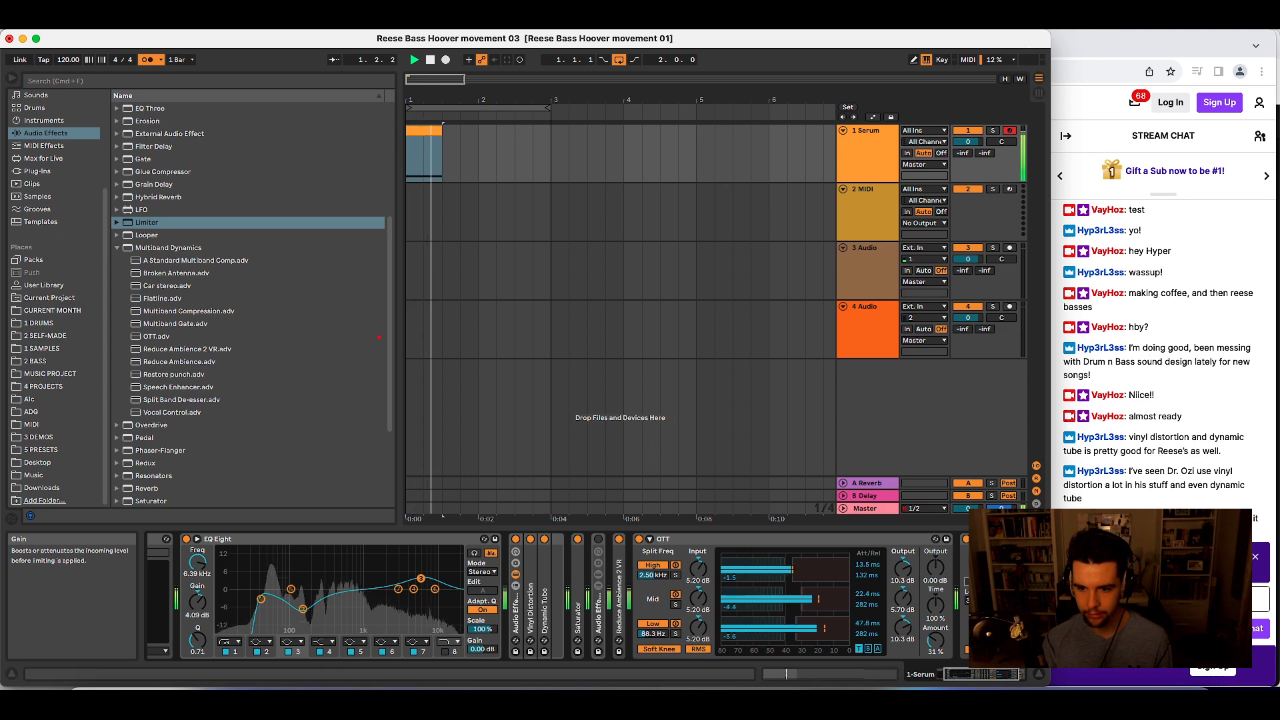
key(space)
key(space)
key(space)
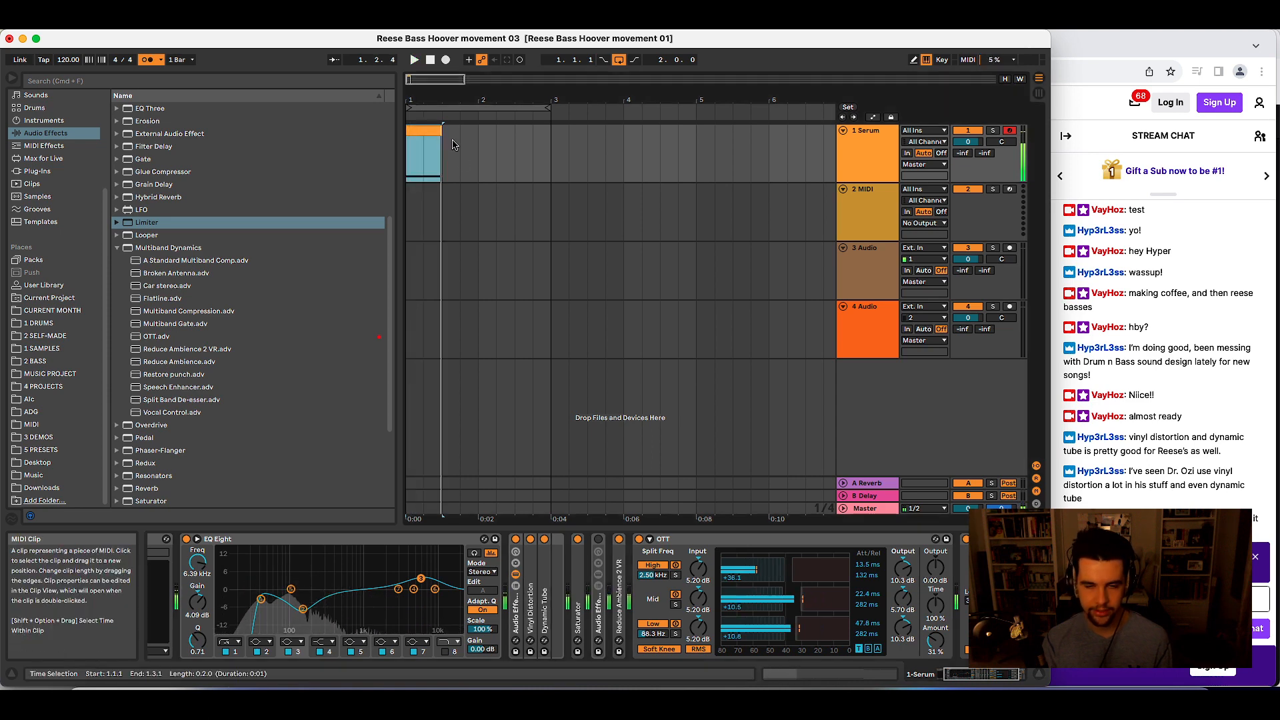
- Save the Live Set as a new version named "Reese Bass Hoover movement 04"
key(super+shift+s)
key(Right)
key(BackSpace)
text(4)
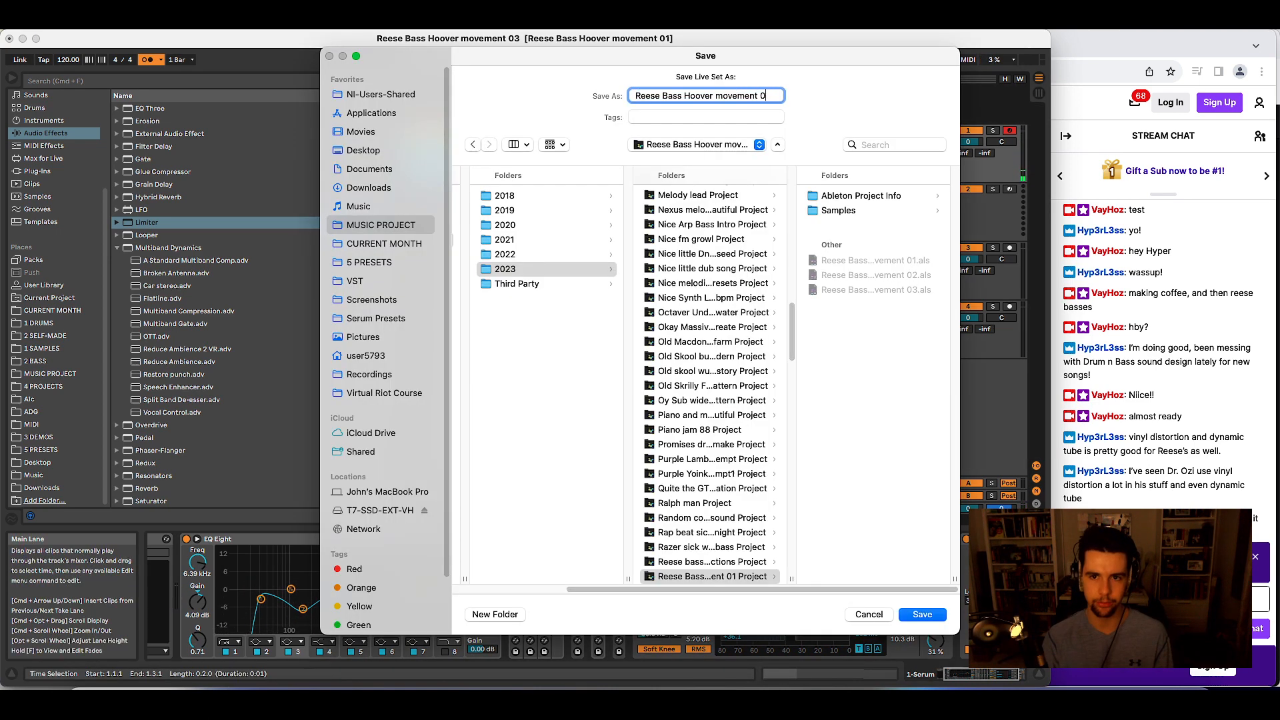
key(Return)
- Export the set's audio, accepting the current export settings and file name
key(super+shift+r)
key(Return)
key(Return)
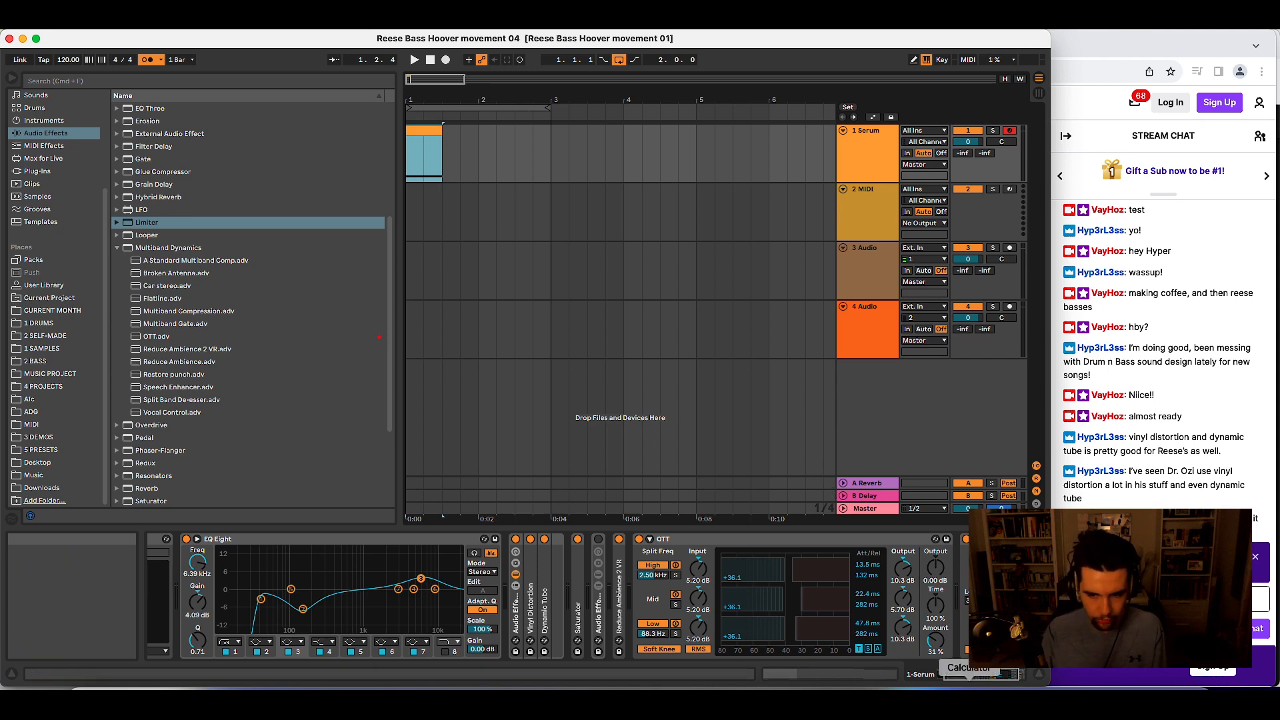
- Play back the clip, open the Serum plug-in window and turn off its sub oscillator
key(space)
key(space)
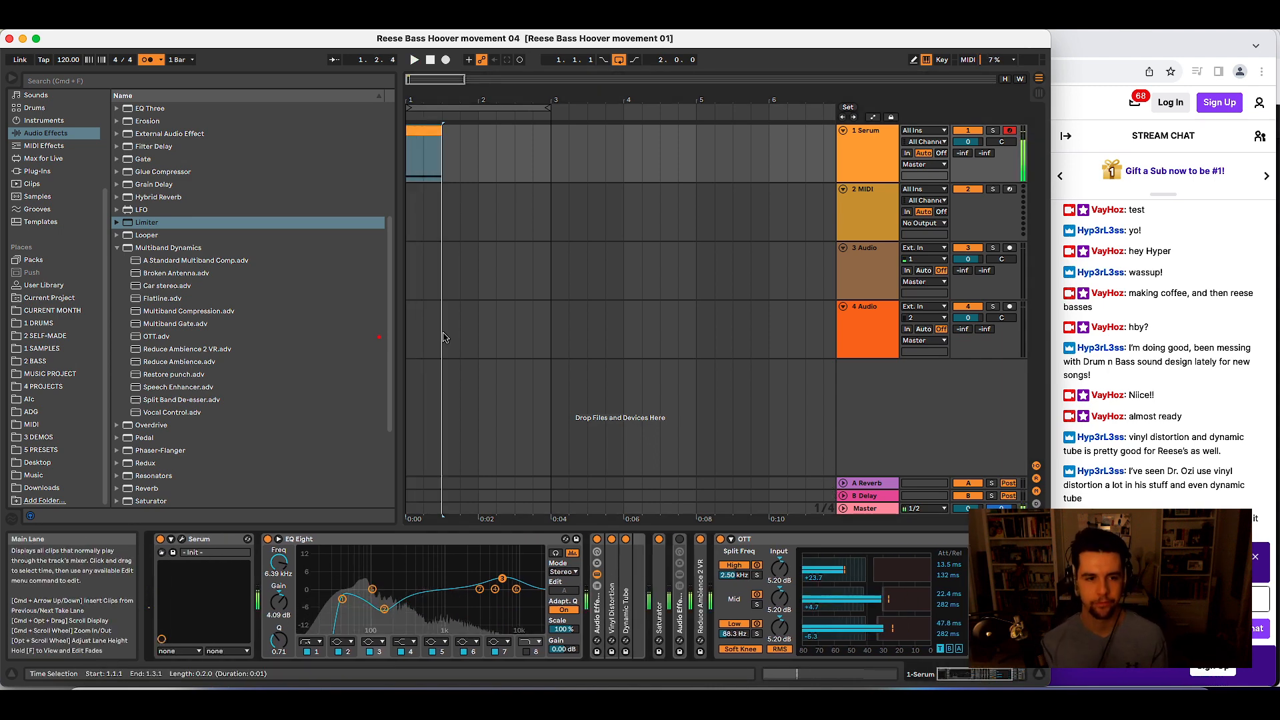
click(184, 544)
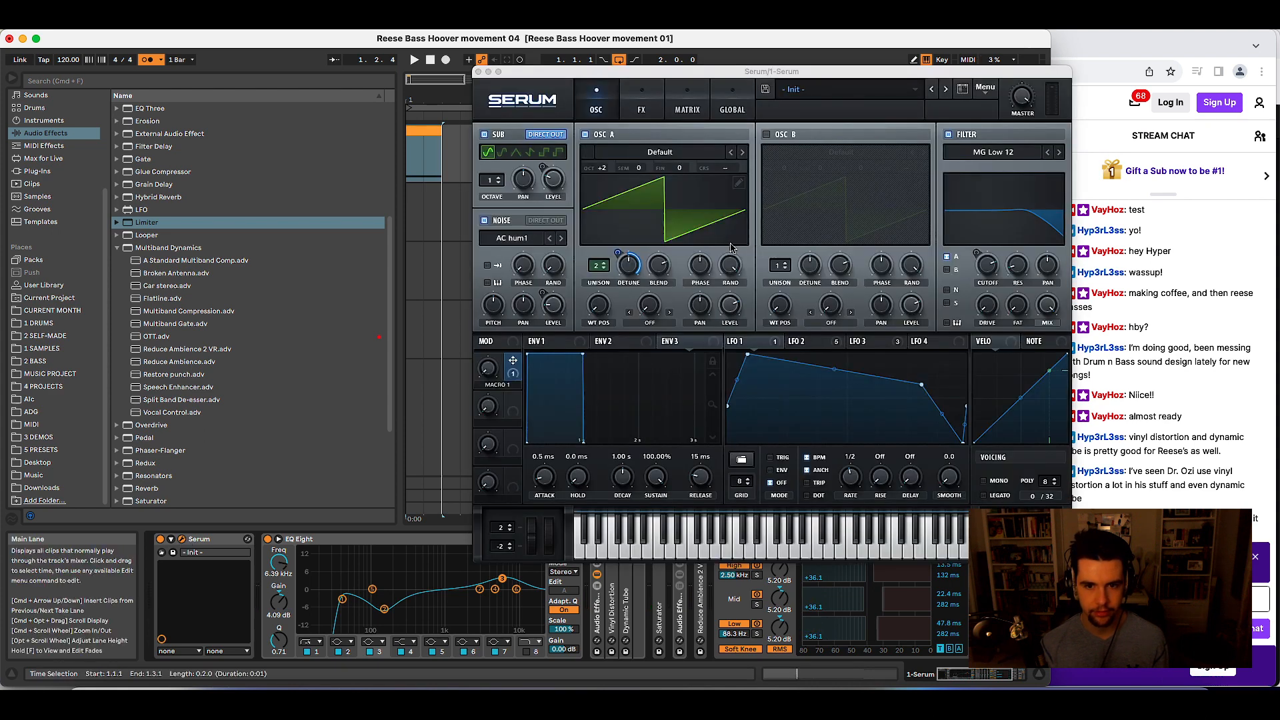
click(497, 136)
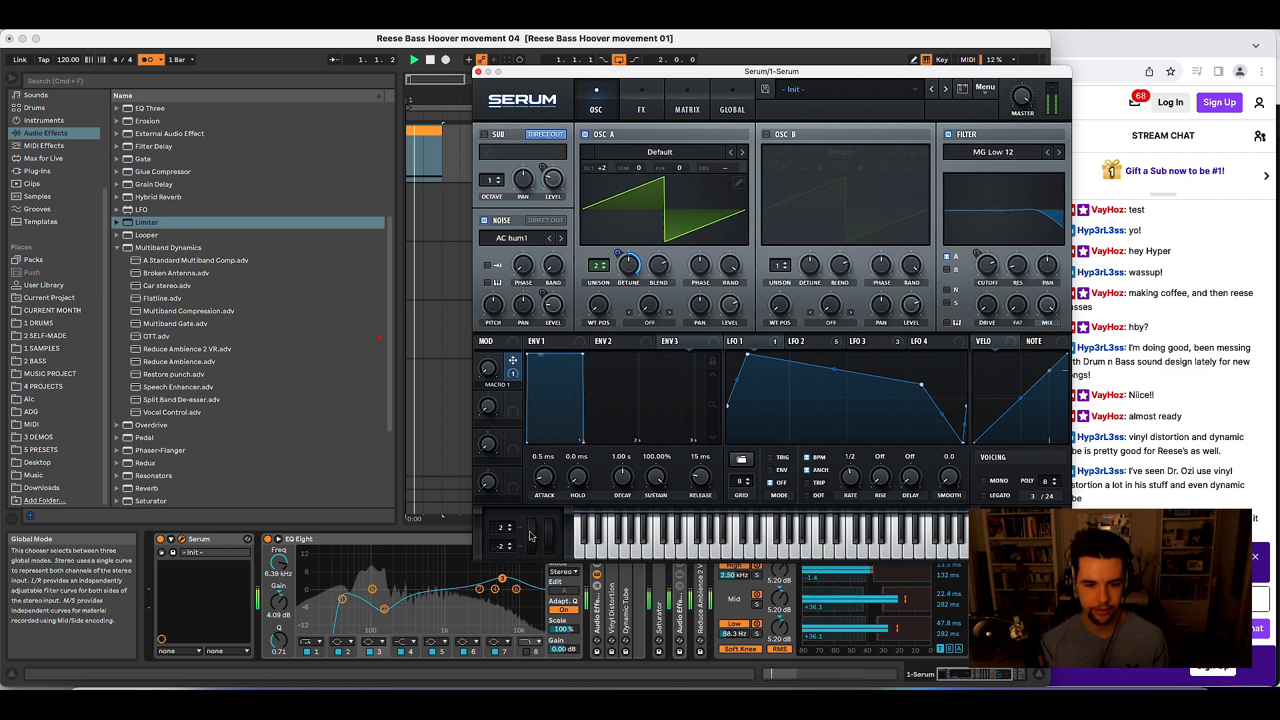
- Move the EQ ahead of the distortion in Serum's effects chain
click(644, 100)
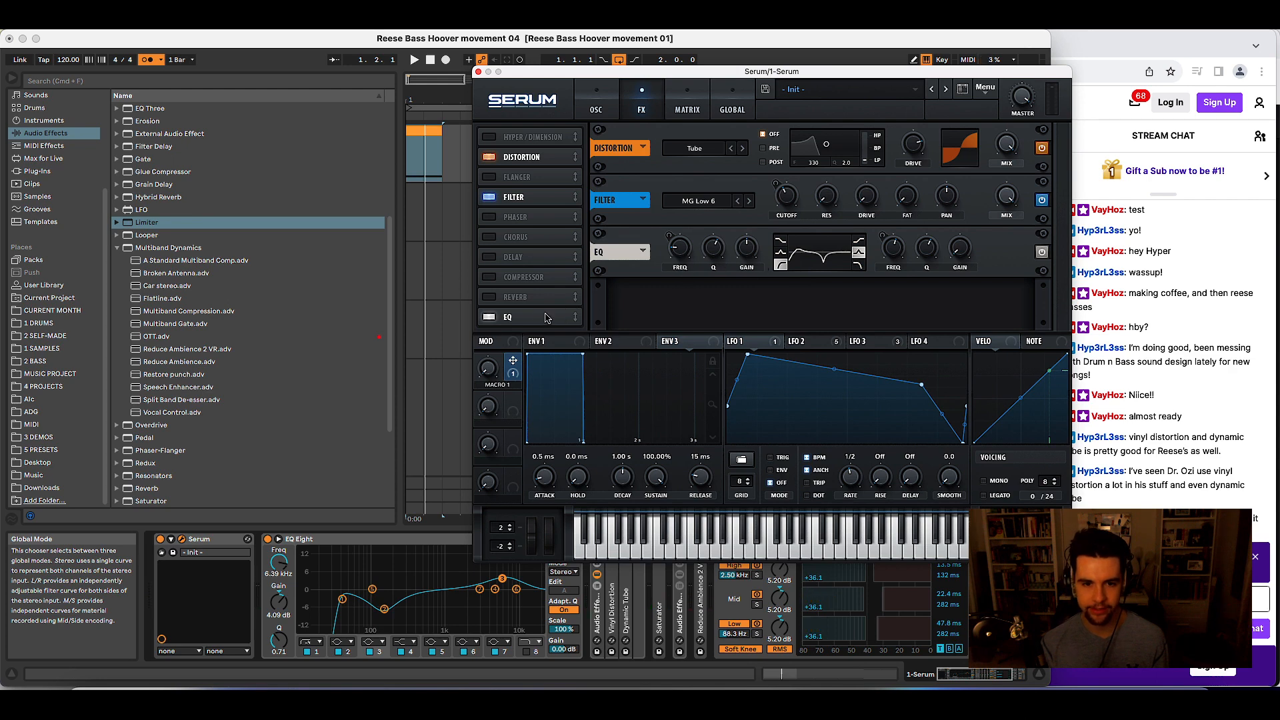
drag(546, 318, 580, 153)
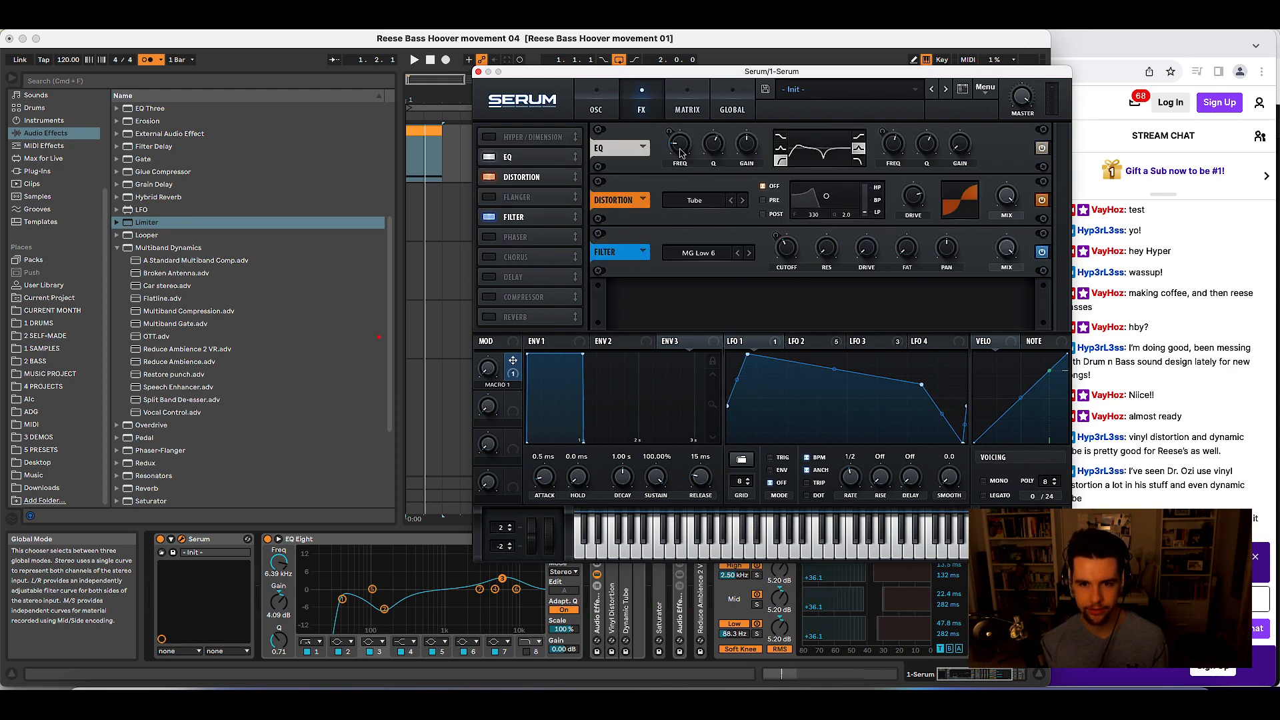
- Audition the patch and inspect the LFO 2 modulation on the Serum EQ's low frequency and the LFO shapes
key(space)
drag(682, 151, 715, 130)
click(803, 341)
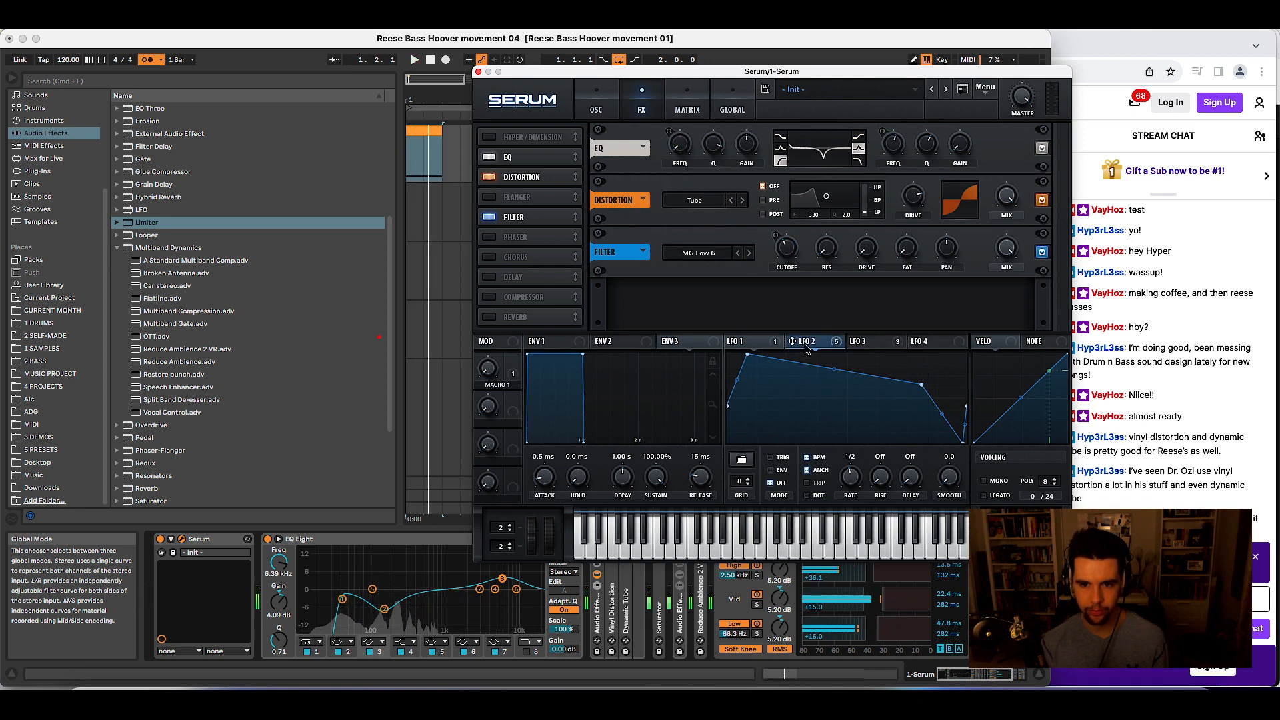
right_click(686, 154)
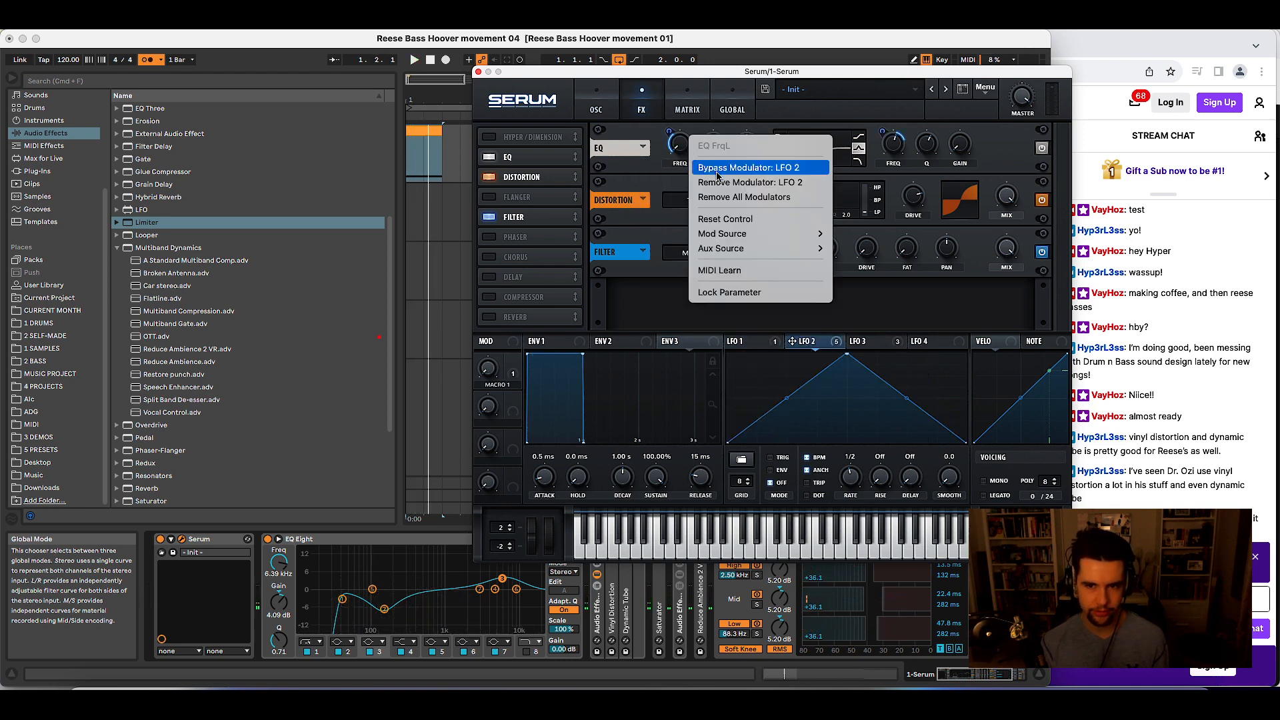
click(665, 155)
click(748, 336)
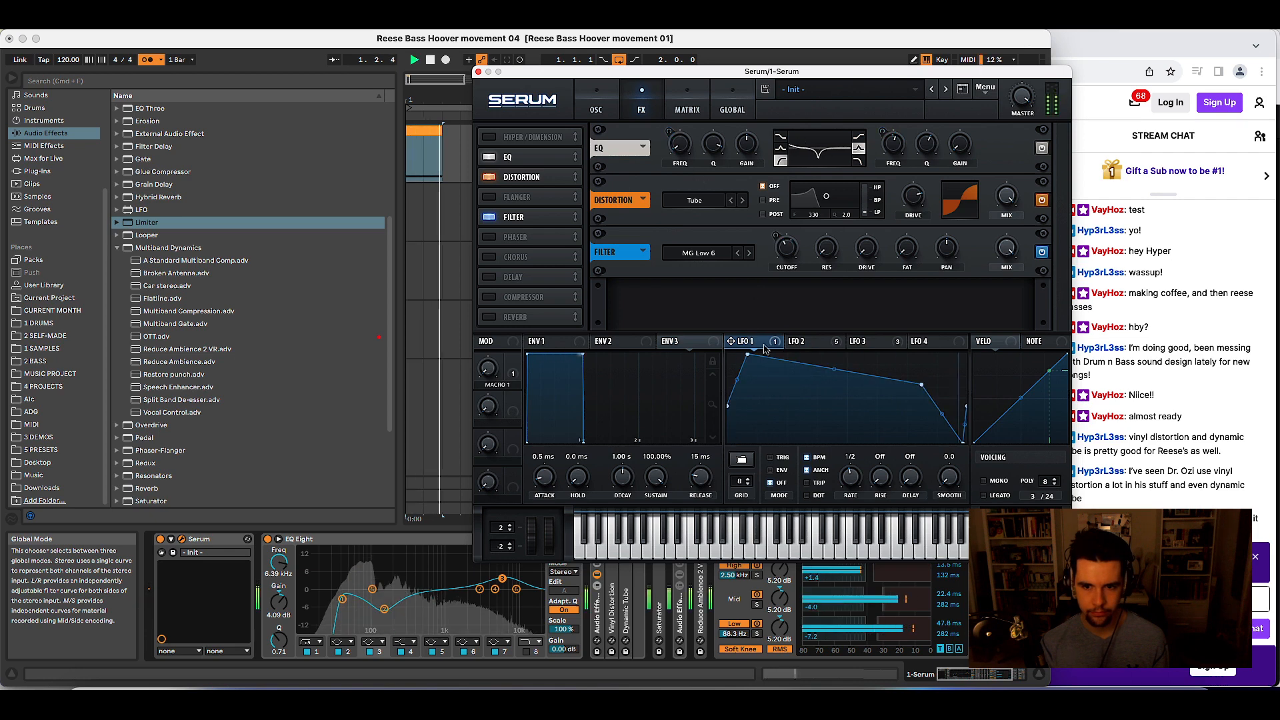
- Bypass Serum's distortion and filter effects and re-enable them one at a time to compare the sound
click(488, 176)
click(489, 217)
key(space)
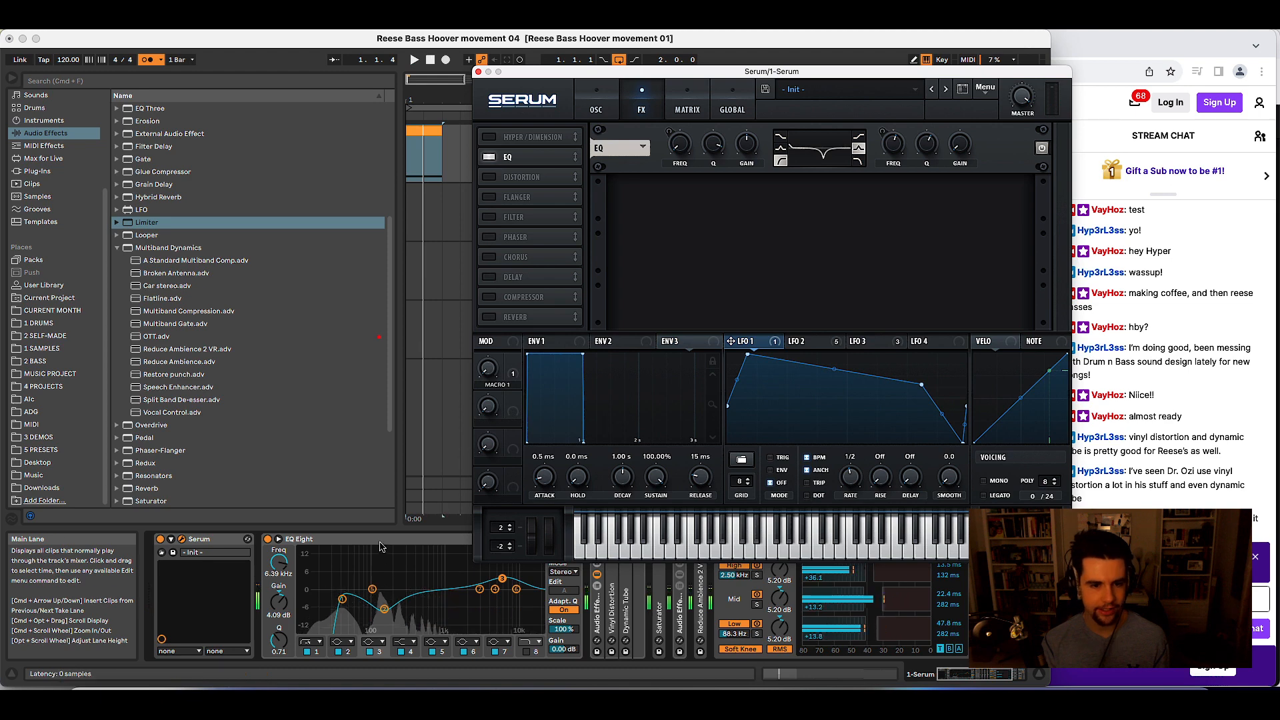
click(489, 178)
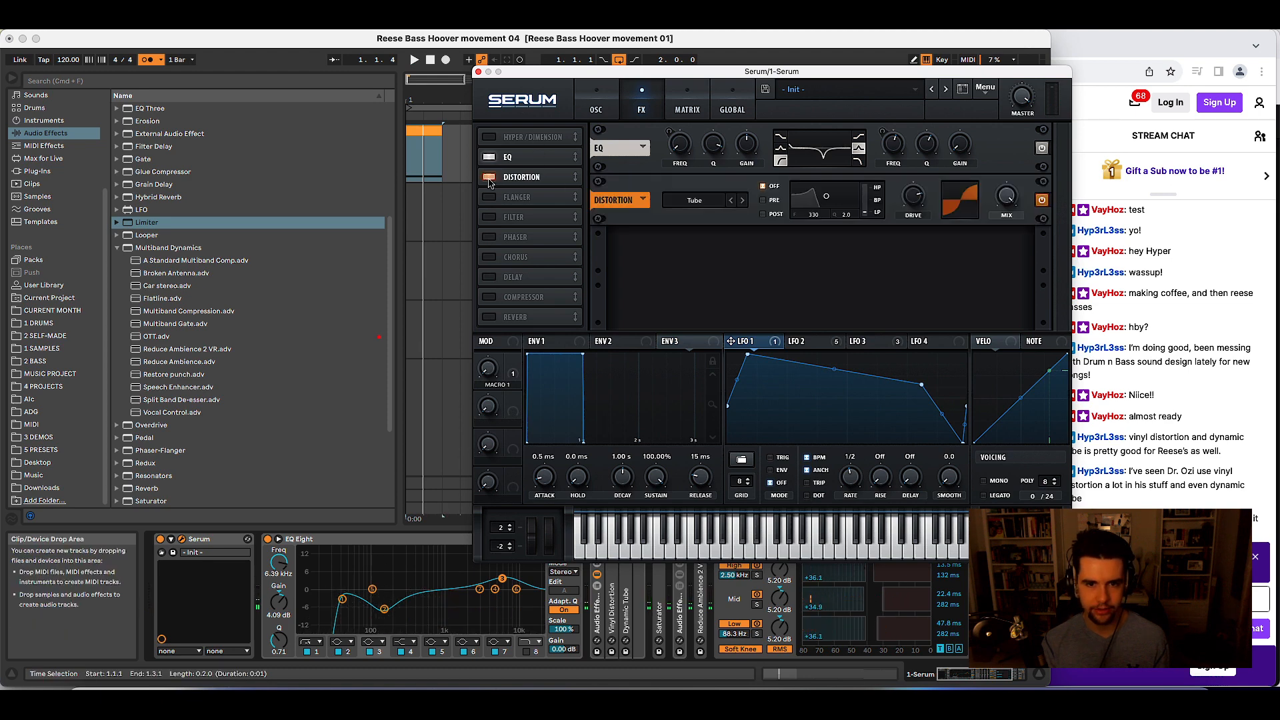
click(489, 218)
click(489, 217)
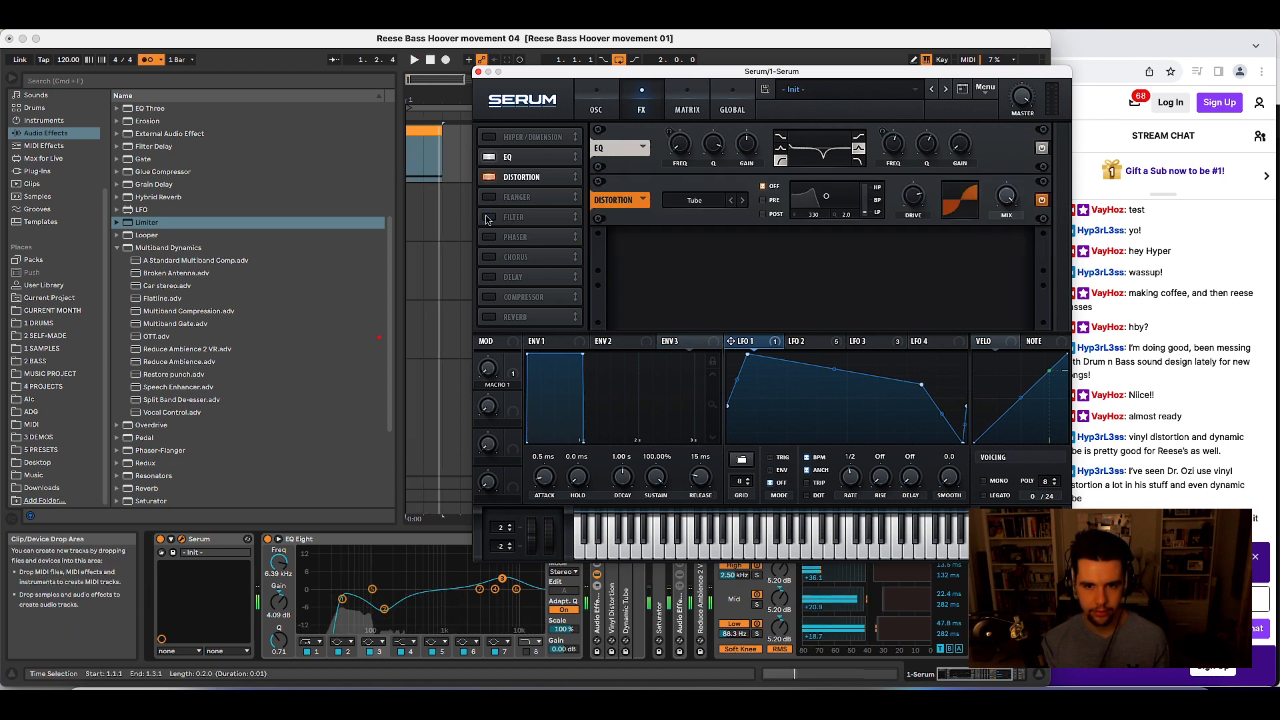
click(489, 217)
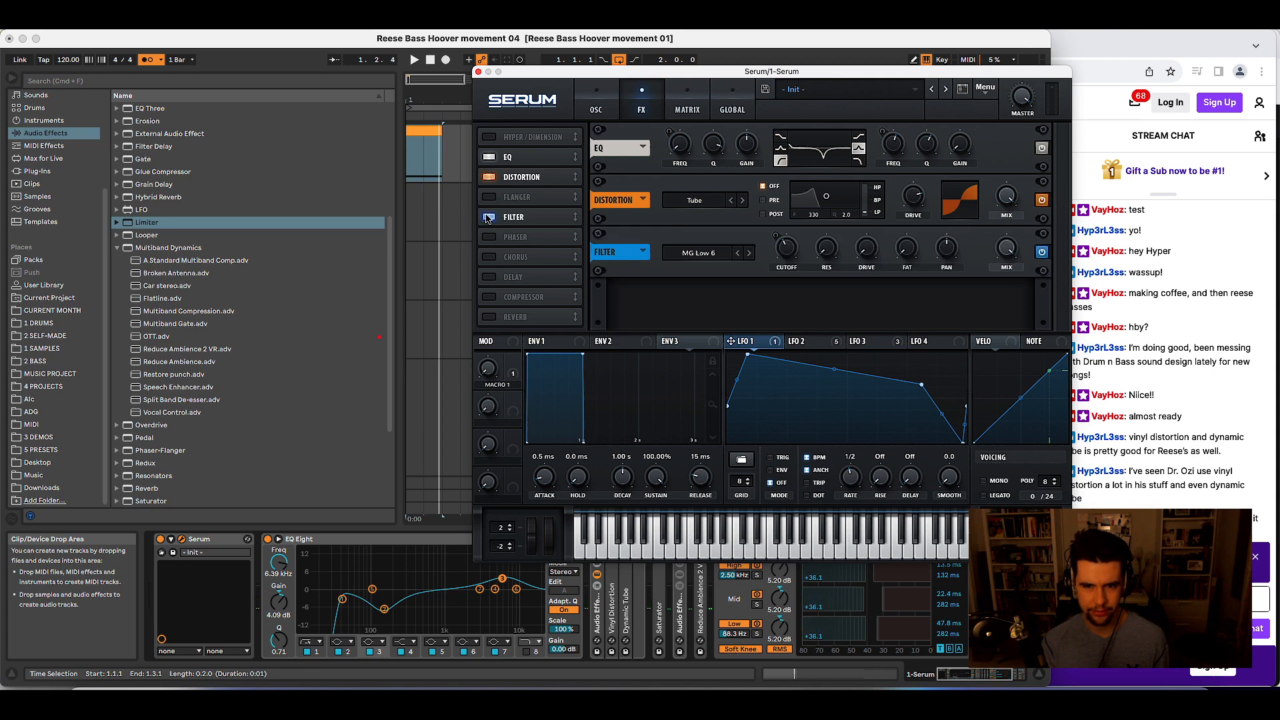
- Move the distortion back ahead of the EQ and compare the sound with the effects filter off and on
mouse_move(517, 188)
mouse_down()
mouse_move(524, 155)
mouse_move(529, 190)
mouse_up()
click(596, 105)
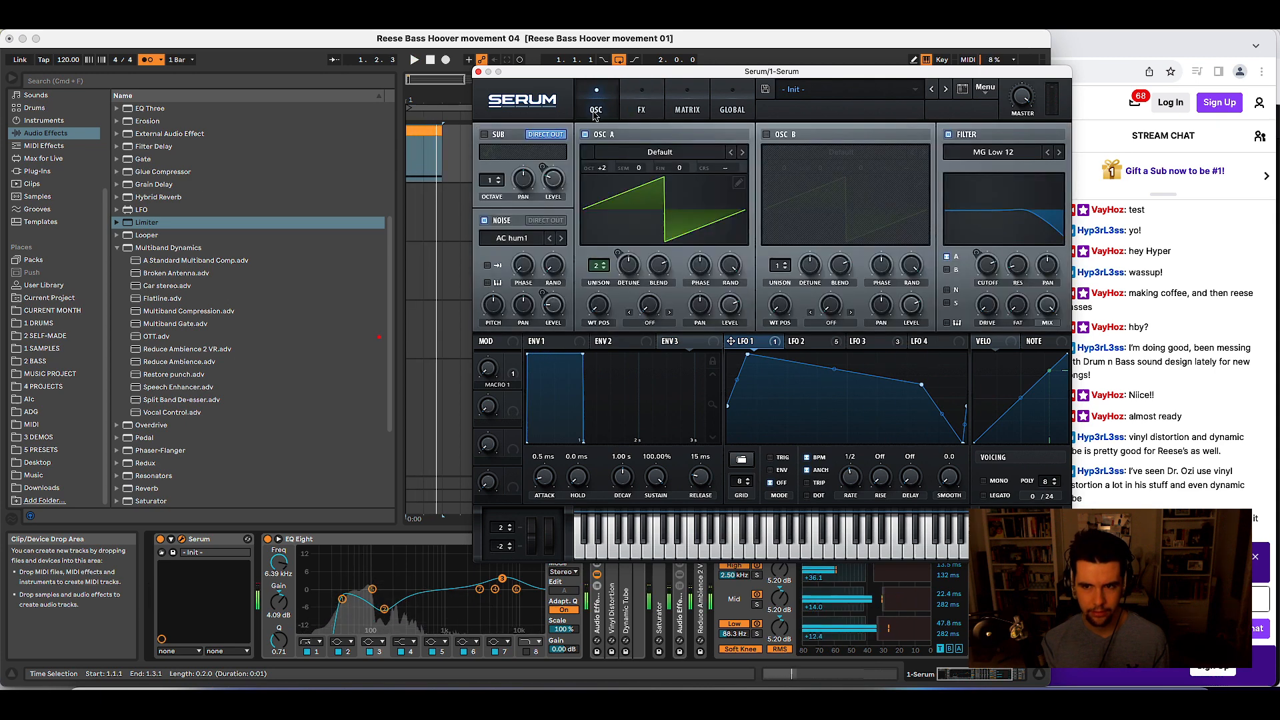
click(641, 106)
click(489, 217)
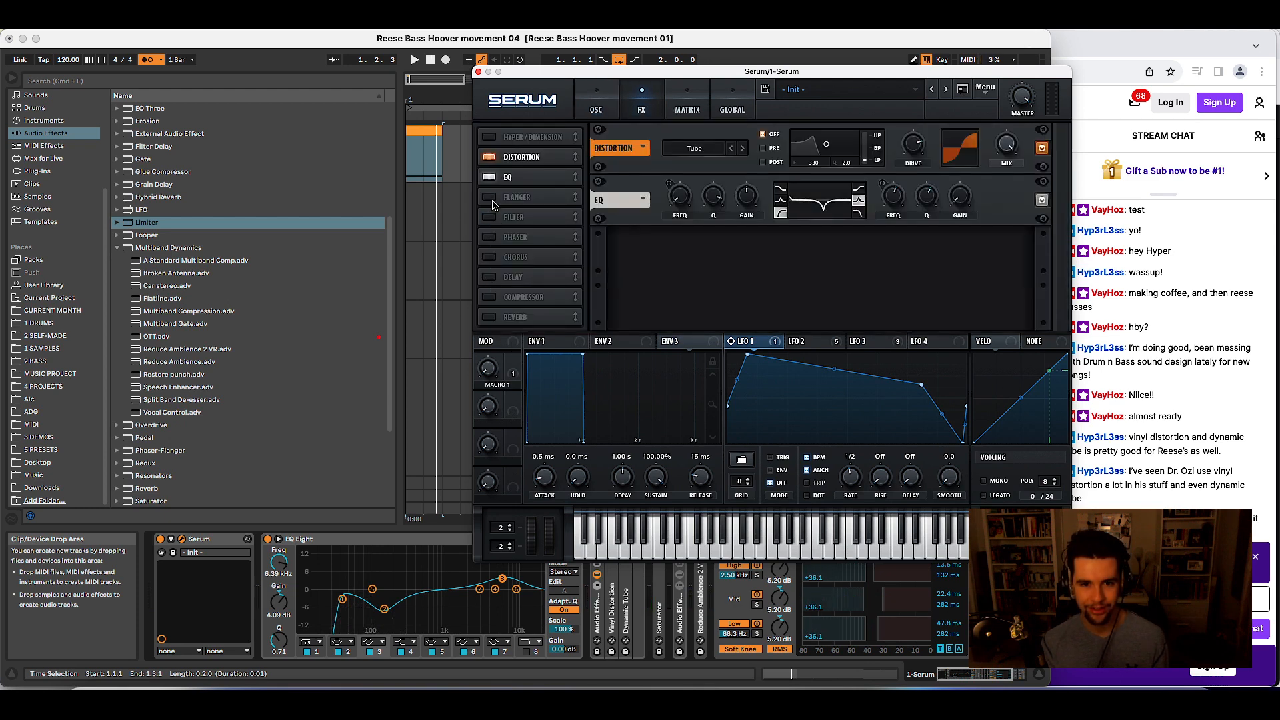
click(490, 217)
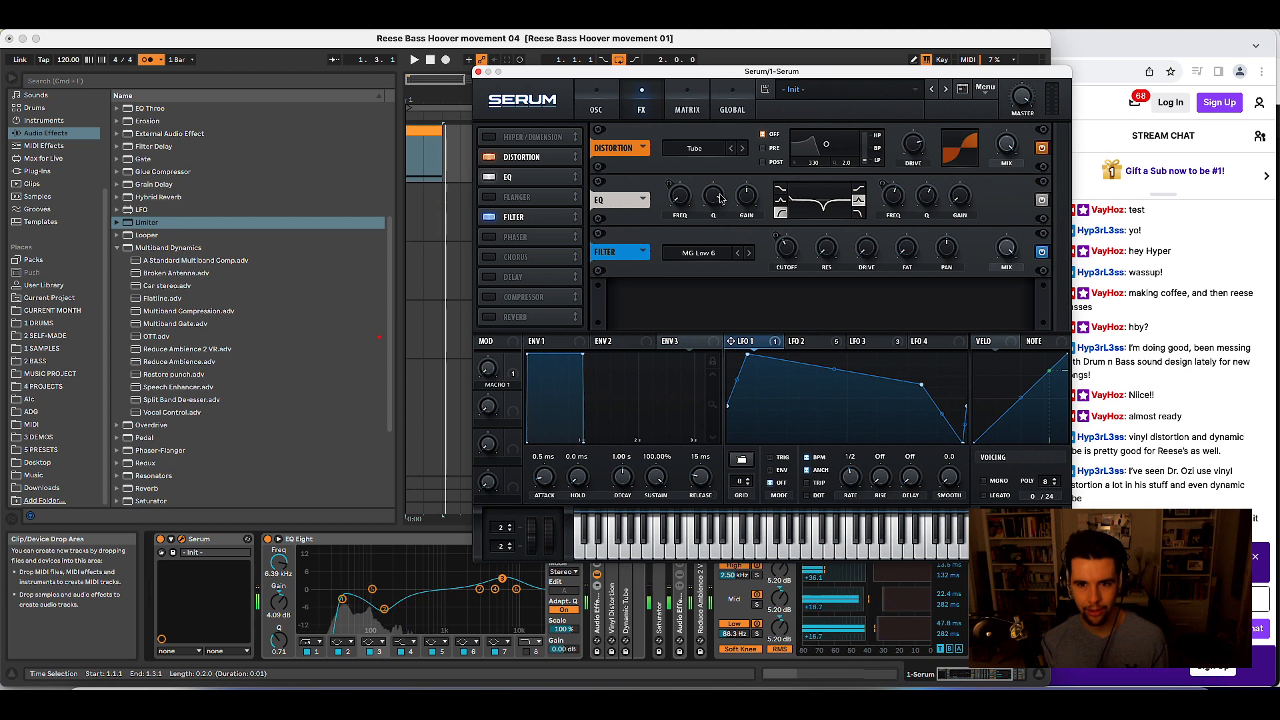
- Group the devices after Serum, from EQ Eight through Limiter, into an Audio Effect Rack and deactivate the rack
double_click(329, 544)
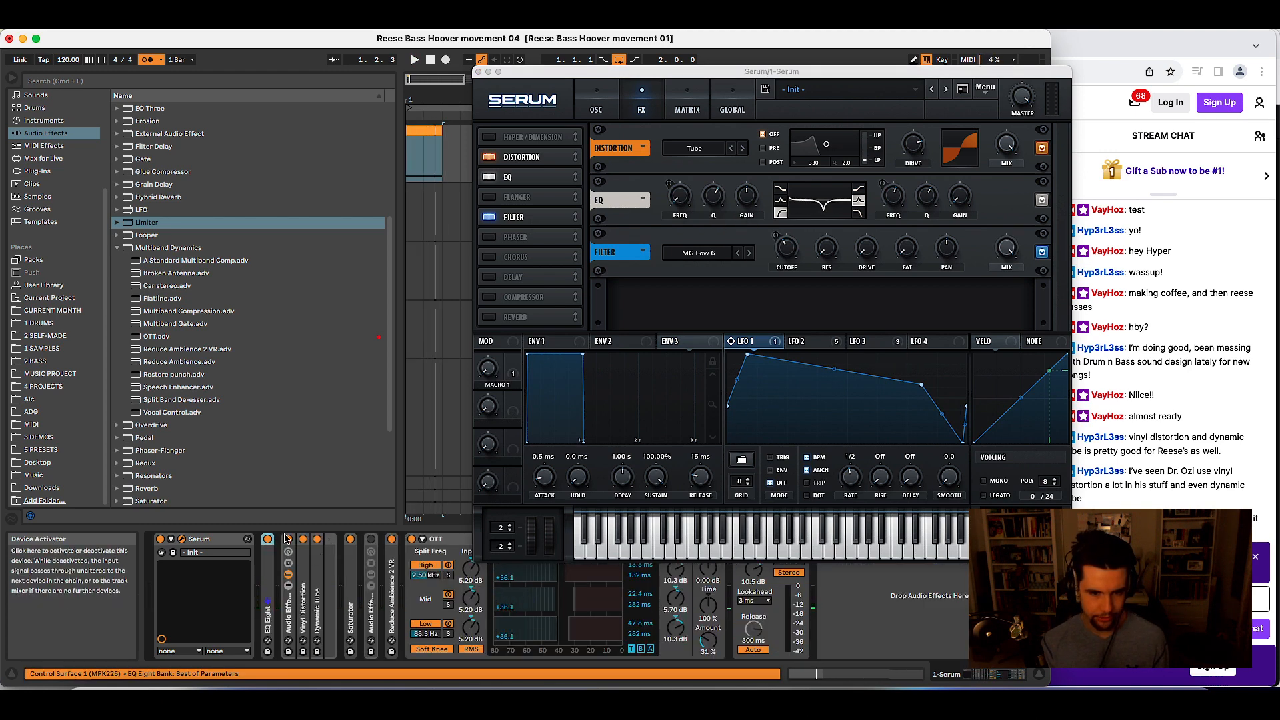
drag(765, 71, 761, 38)
click(526, 539)
key(super+g)
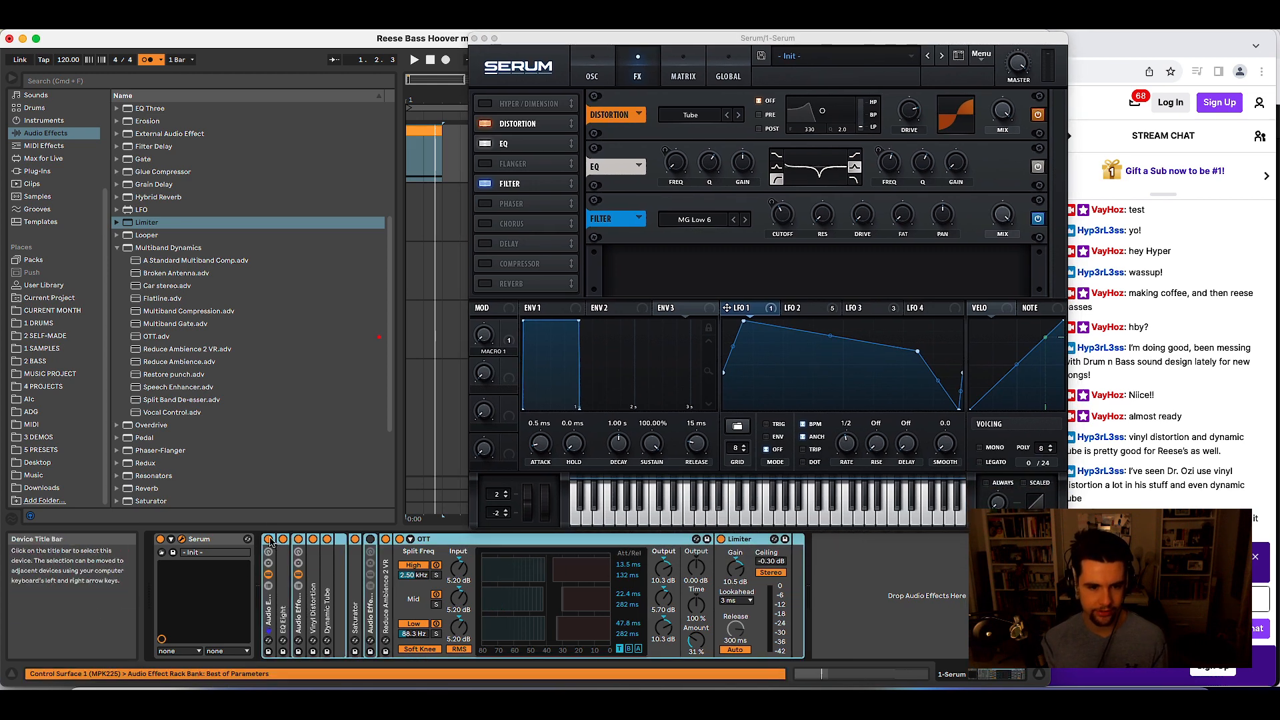
click(269, 539)
- Insert a fresh EQ Eight between Serum and the deactivated rack and play the clip to view its spectrum
click(177, 224)
click(127, 250)
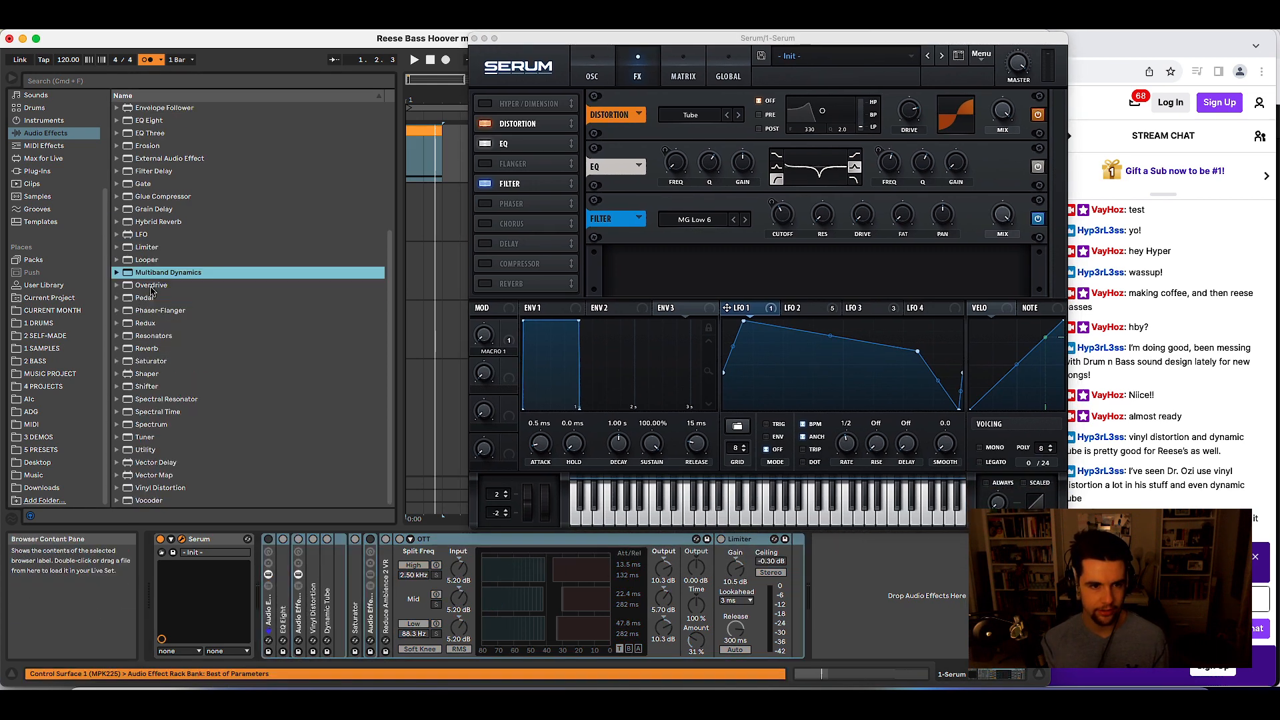
drag(150, 283, 261, 587)
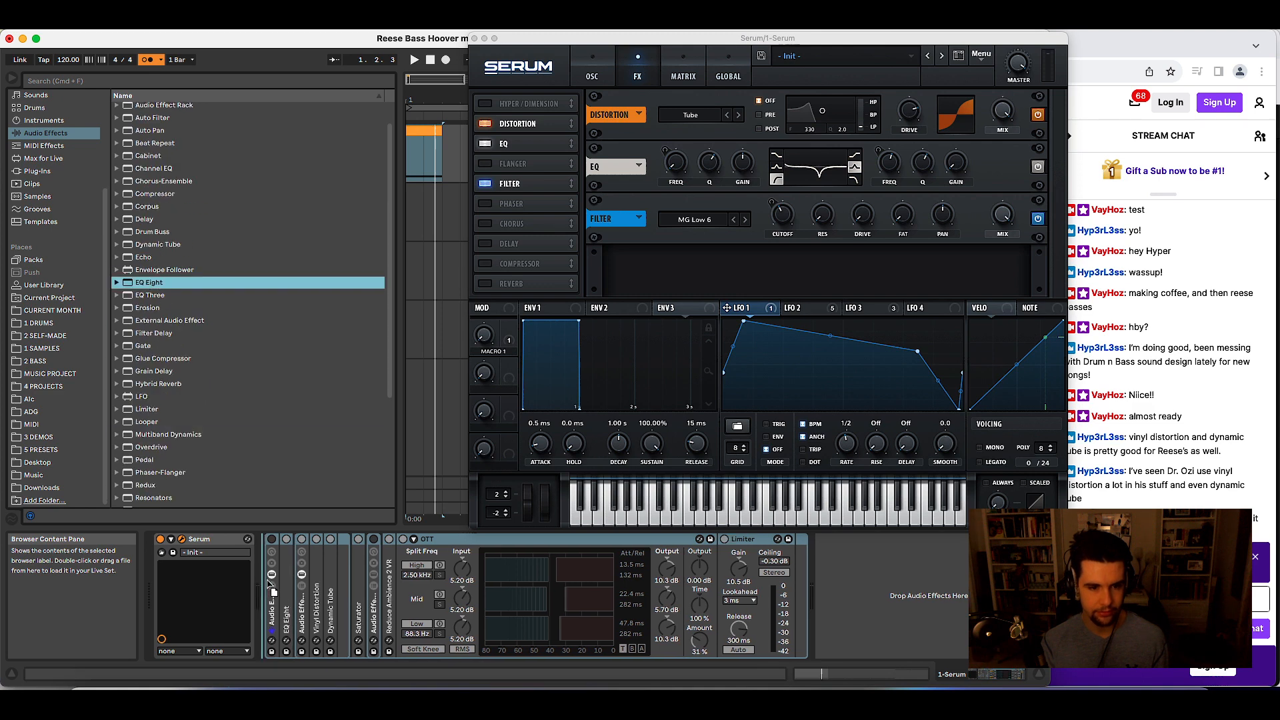
key(space)
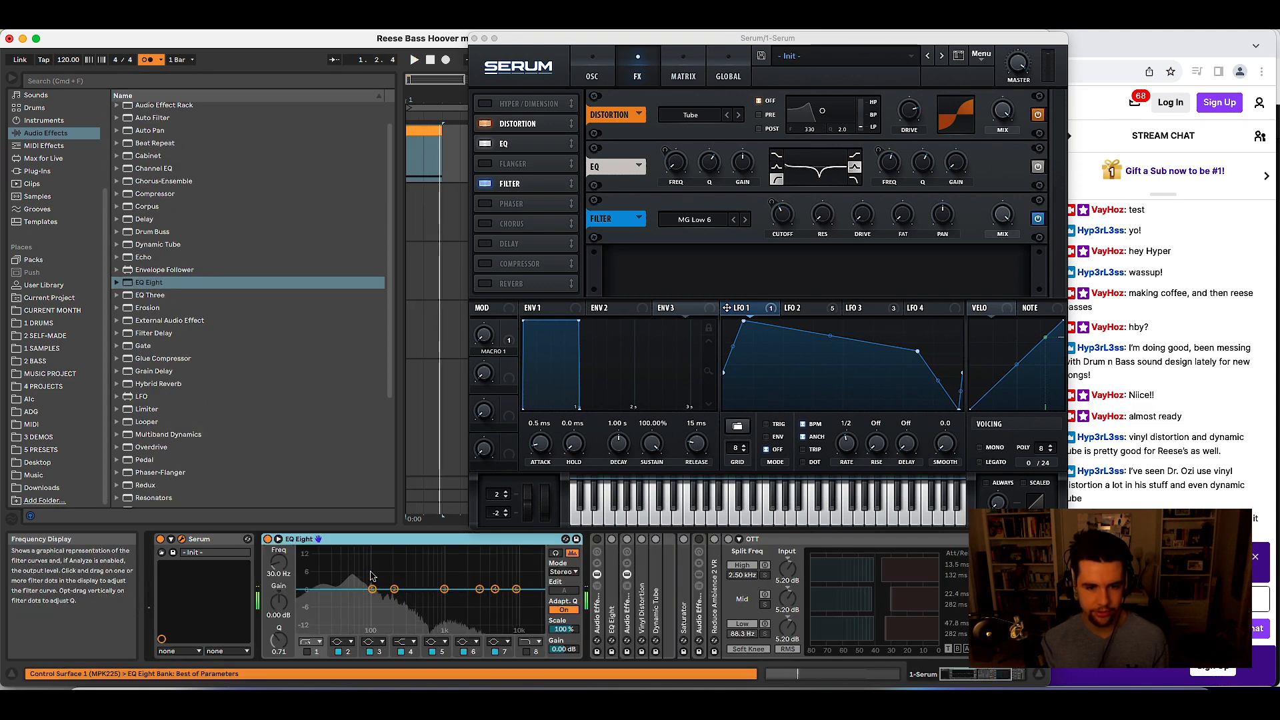
key(space)
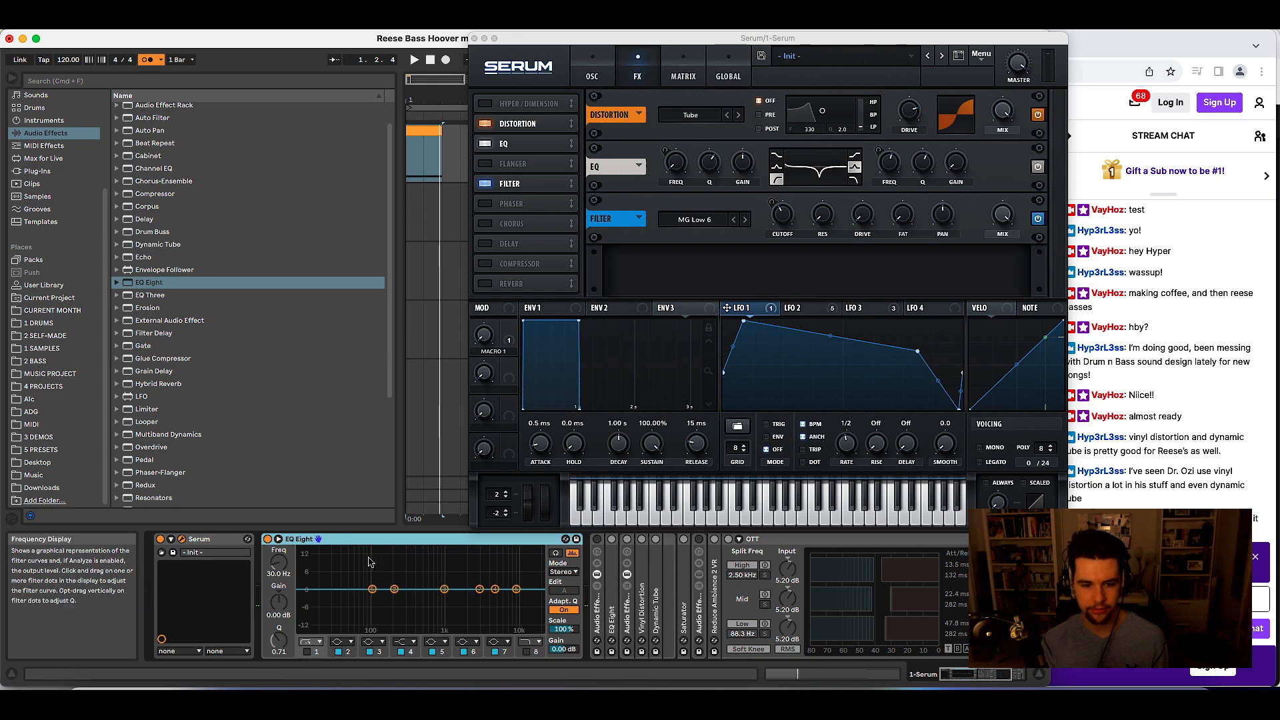
- Switch Serum's effects filter off and on again to compare the sound
click(531, 150)
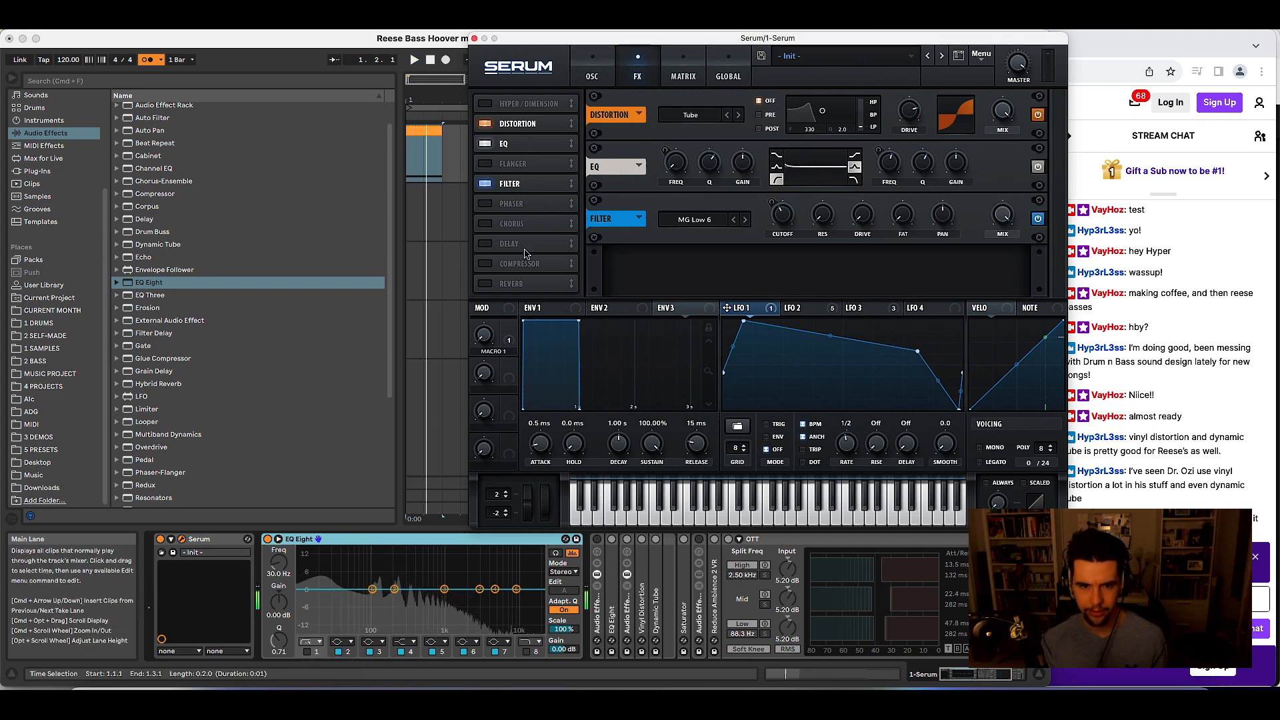
click(485, 183)
click(485, 183)
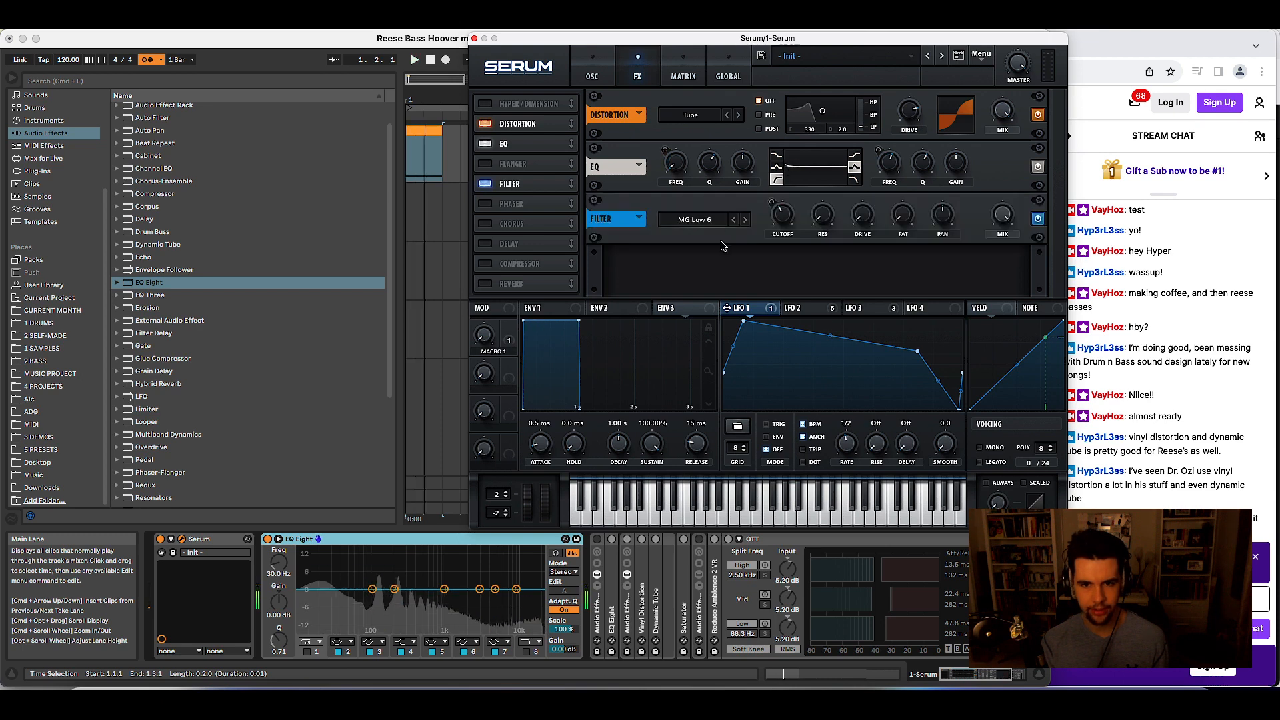
- Turn off Serum's noise oscillator and the main MG Low 12 filter
click(592, 70)
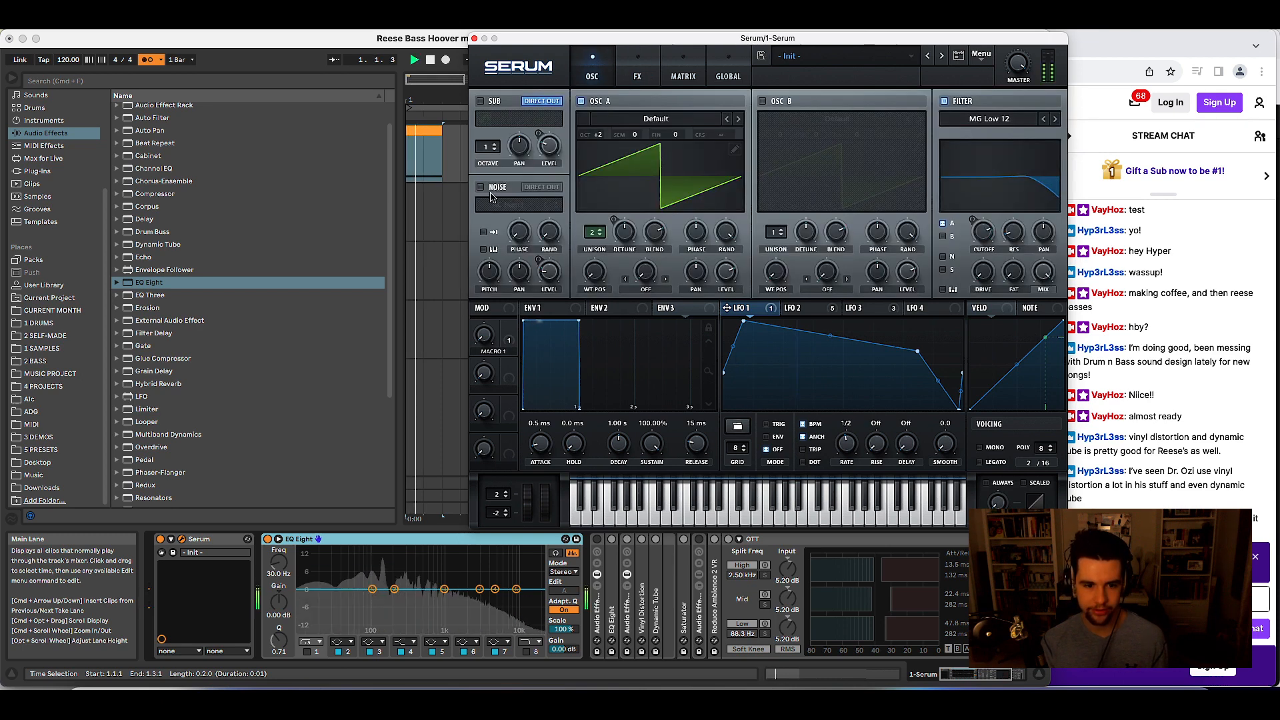
click(637, 71)
click(591, 74)
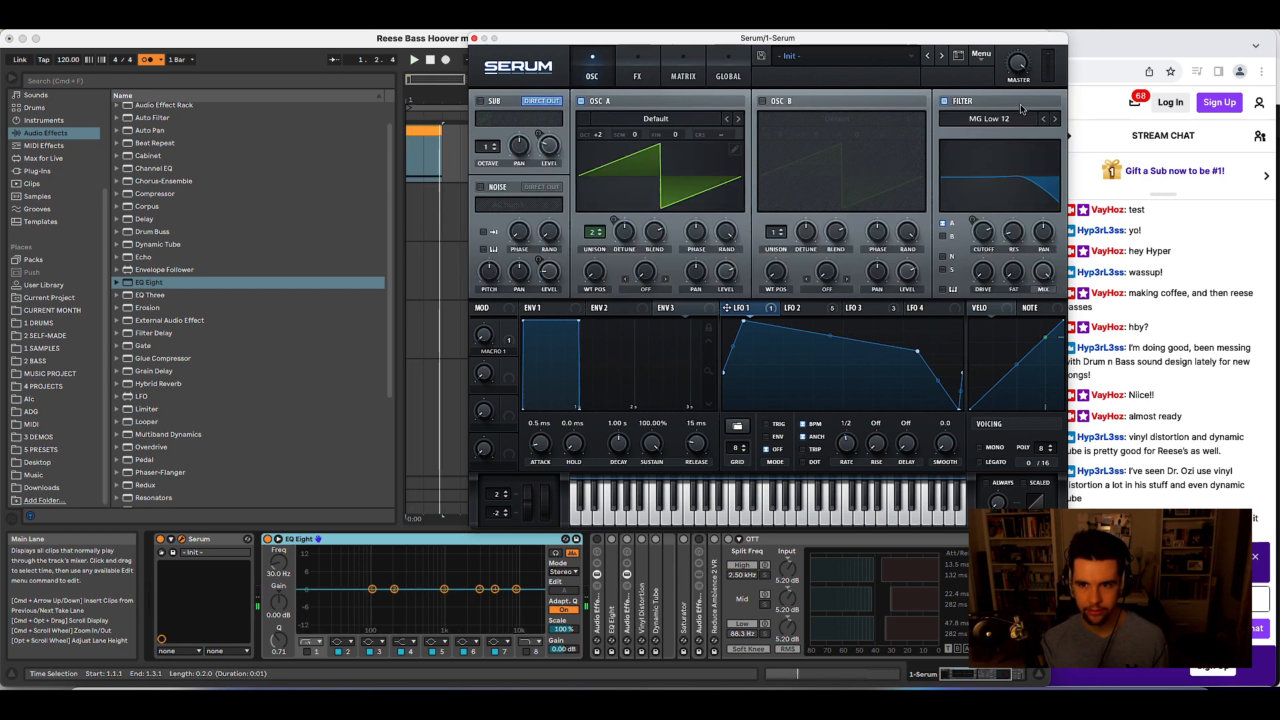
click(950, 100)
- Check the modulation matrix, turn off Serum's effects filter and distortion, and audition the stripped-back oscillator sound
click(685, 73)
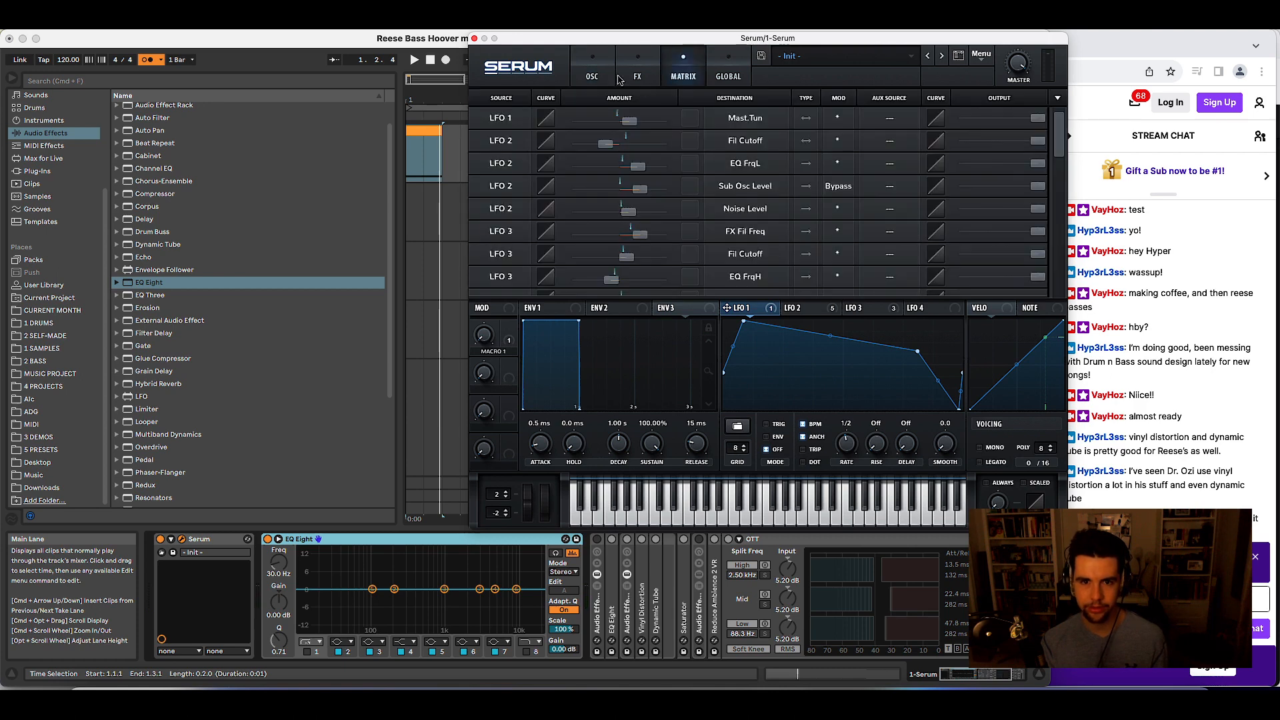
click(624, 75)
click(485, 167)
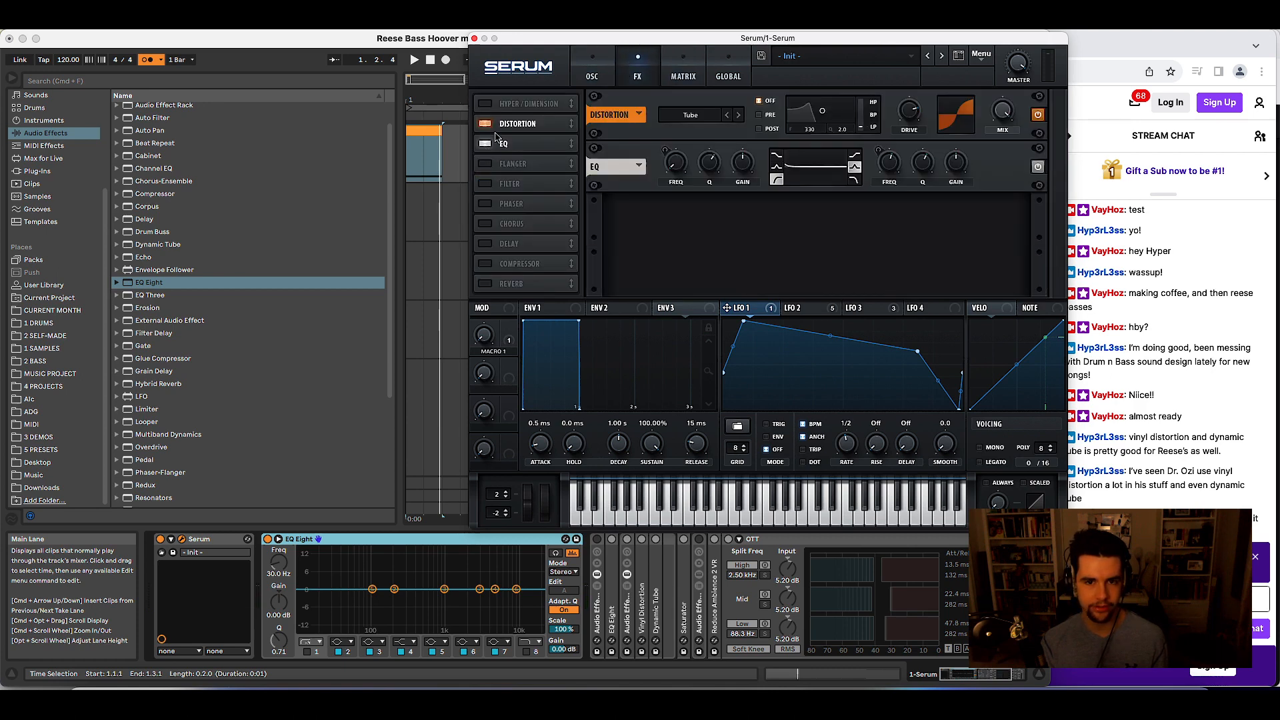
click(486, 124)
key(space)
key(space)
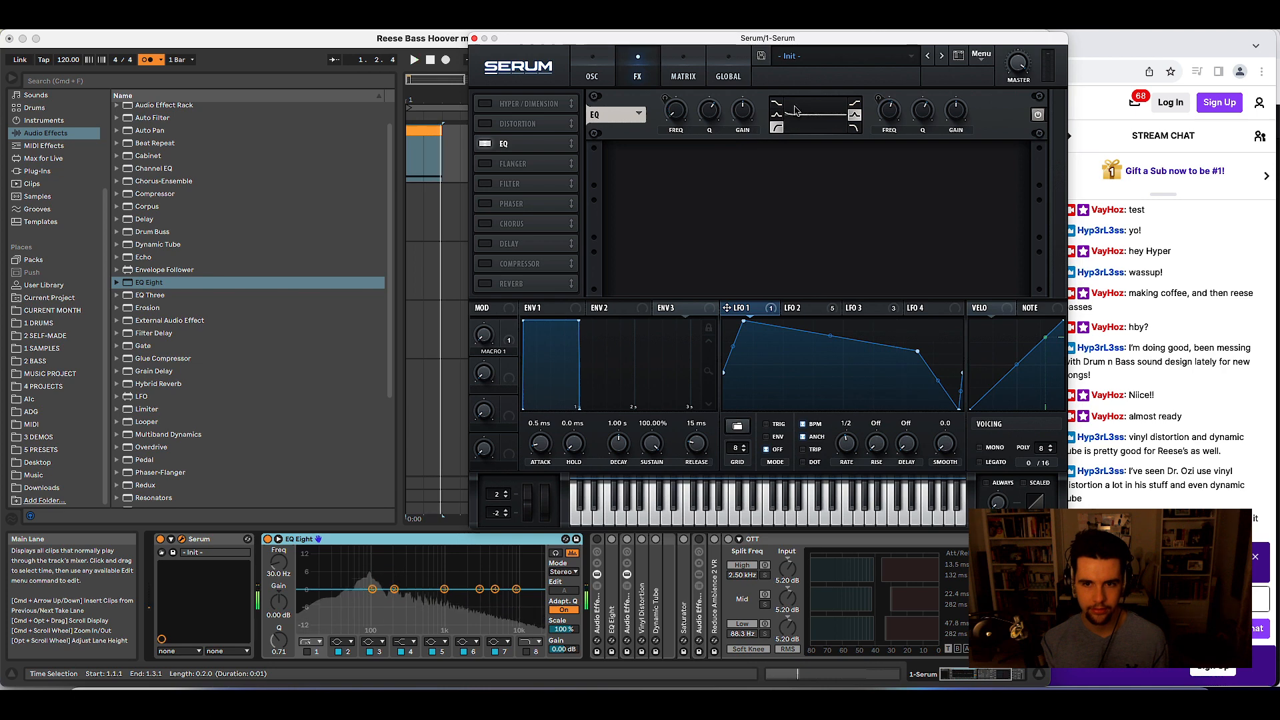
click(597, 77)
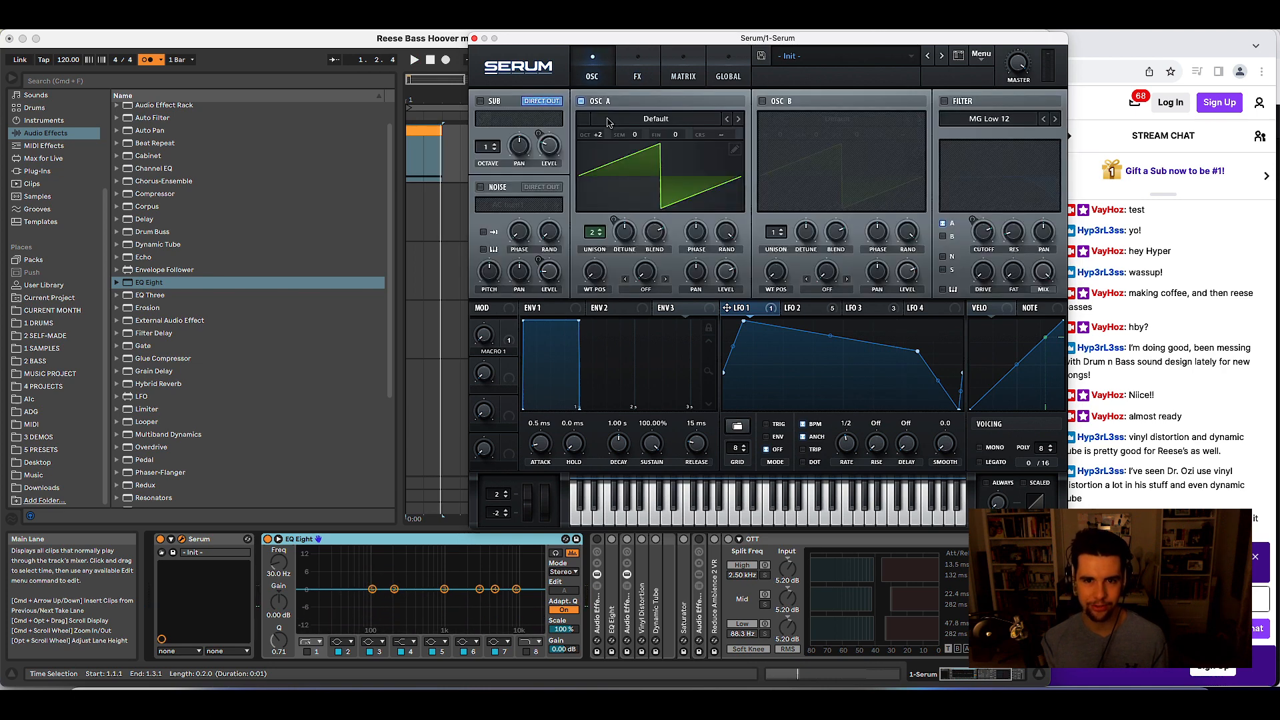
click(647, 77)
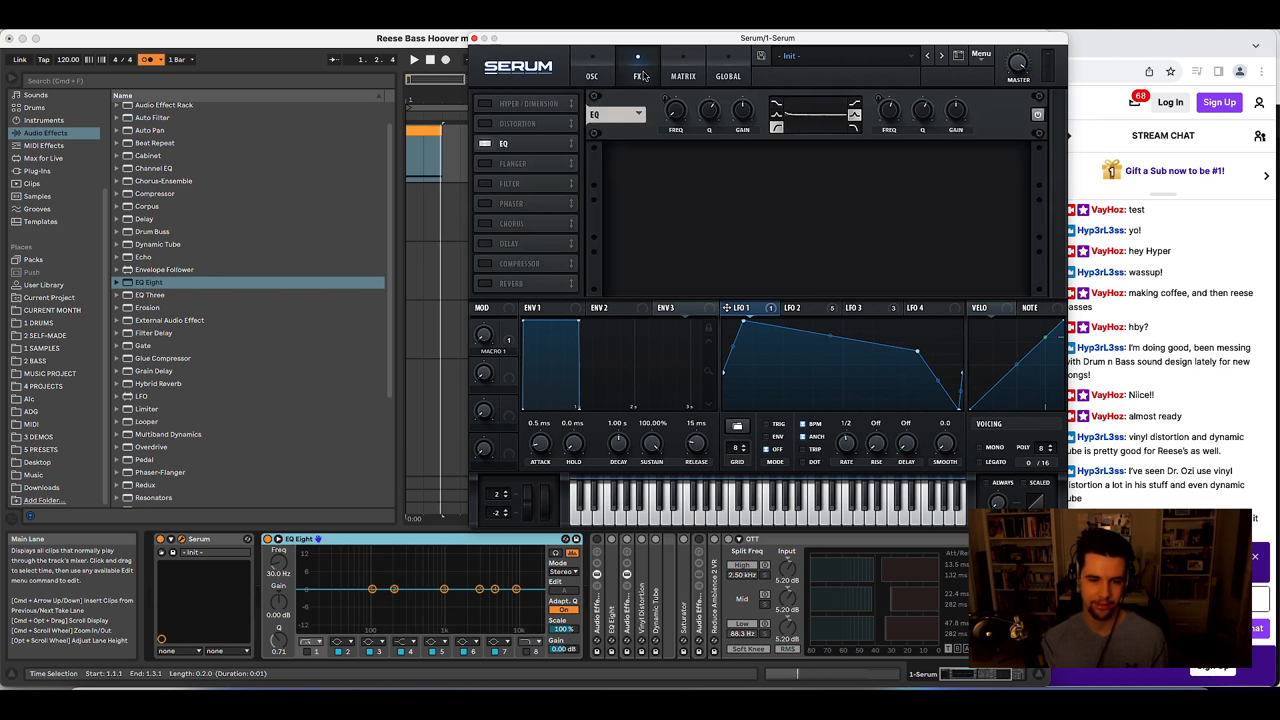
- Turn off Serum's EQ and audition the bare oscillator, moving an EQ Eight band to 84.3 Hz over the low peak
click(485, 143)
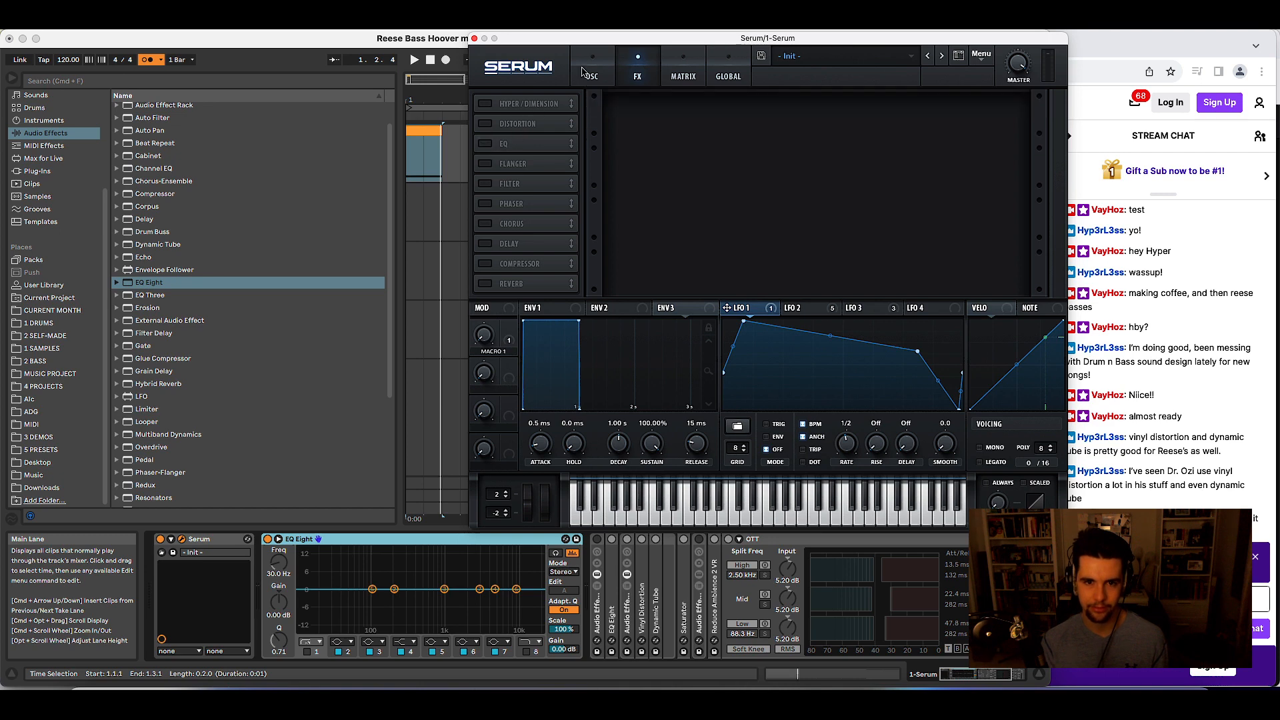
click(590, 74)
key(space)
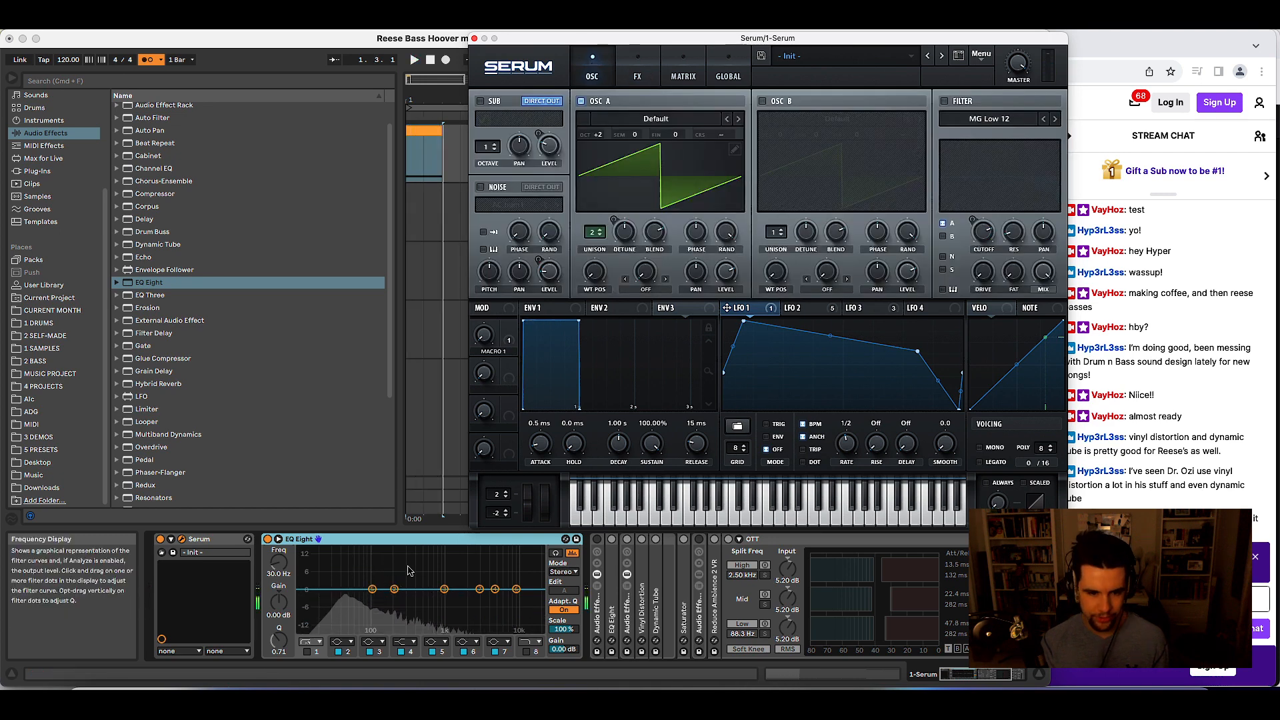
drag(394, 589, 367, 574)
key(space)
key(space)
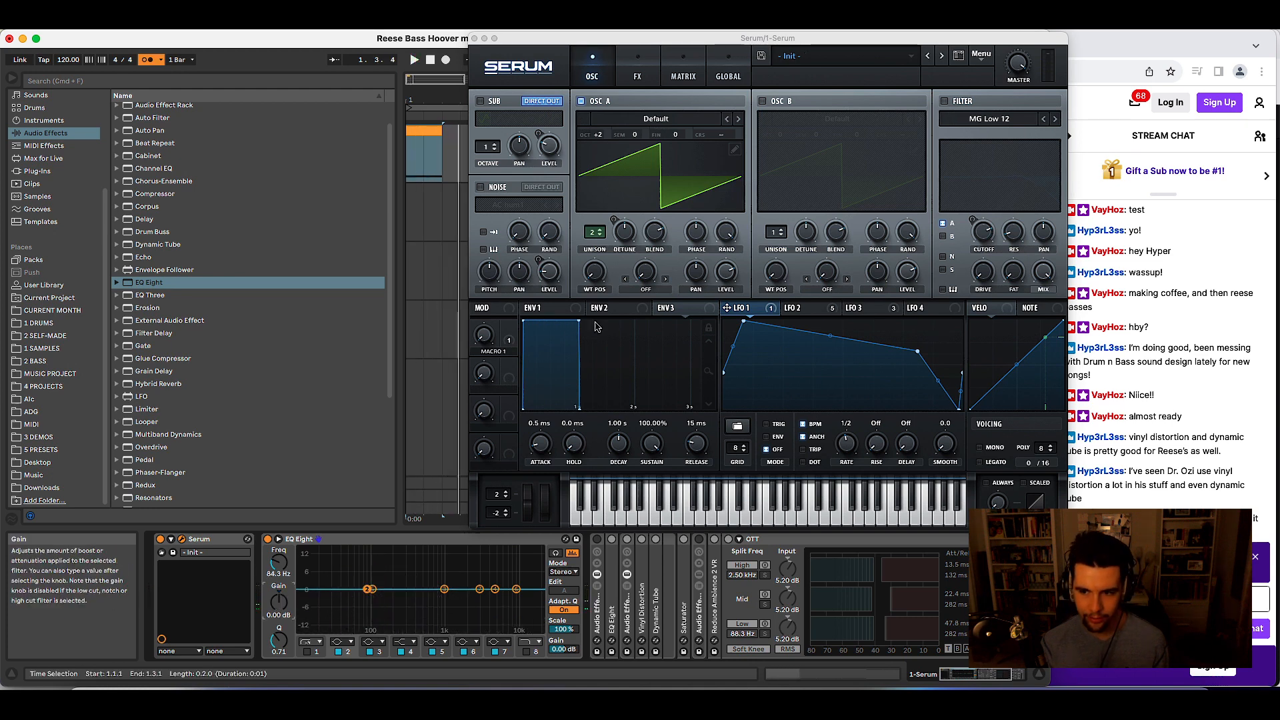
- Turn Serum's EQ effect back on and check which destinations LFO 2 modulates, playing the clip
click(637, 72)
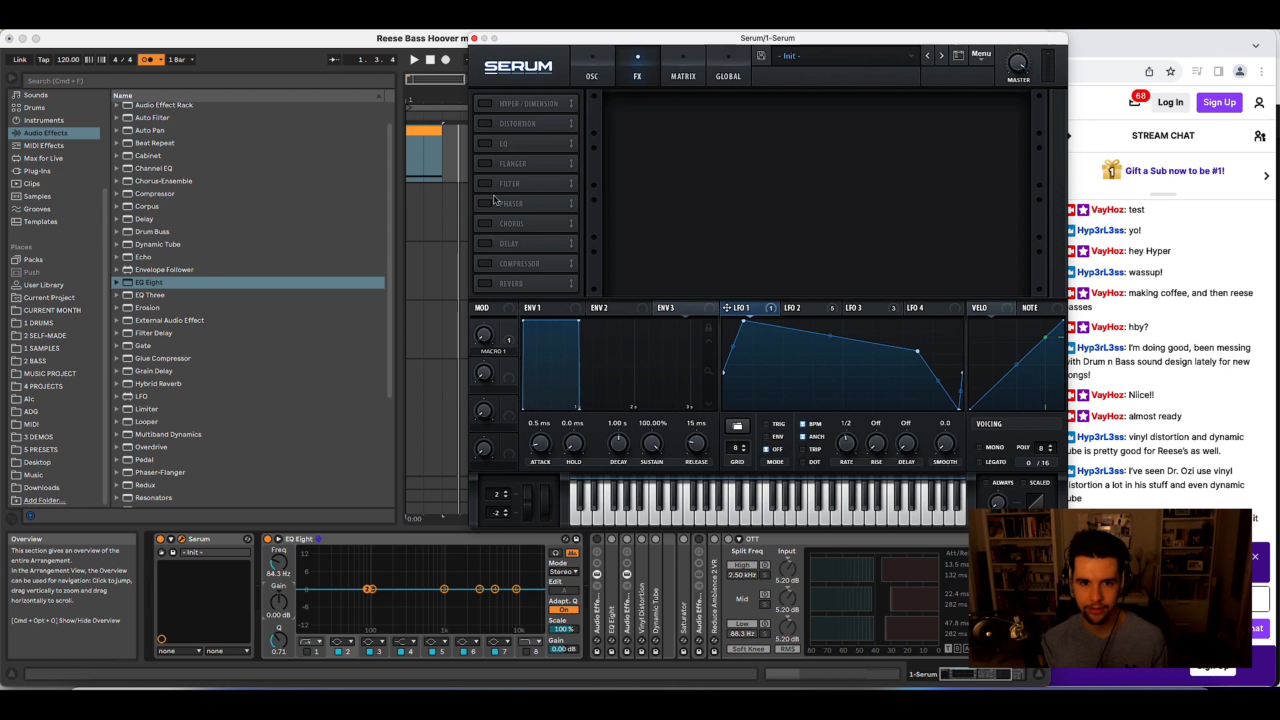
click(485, 144)
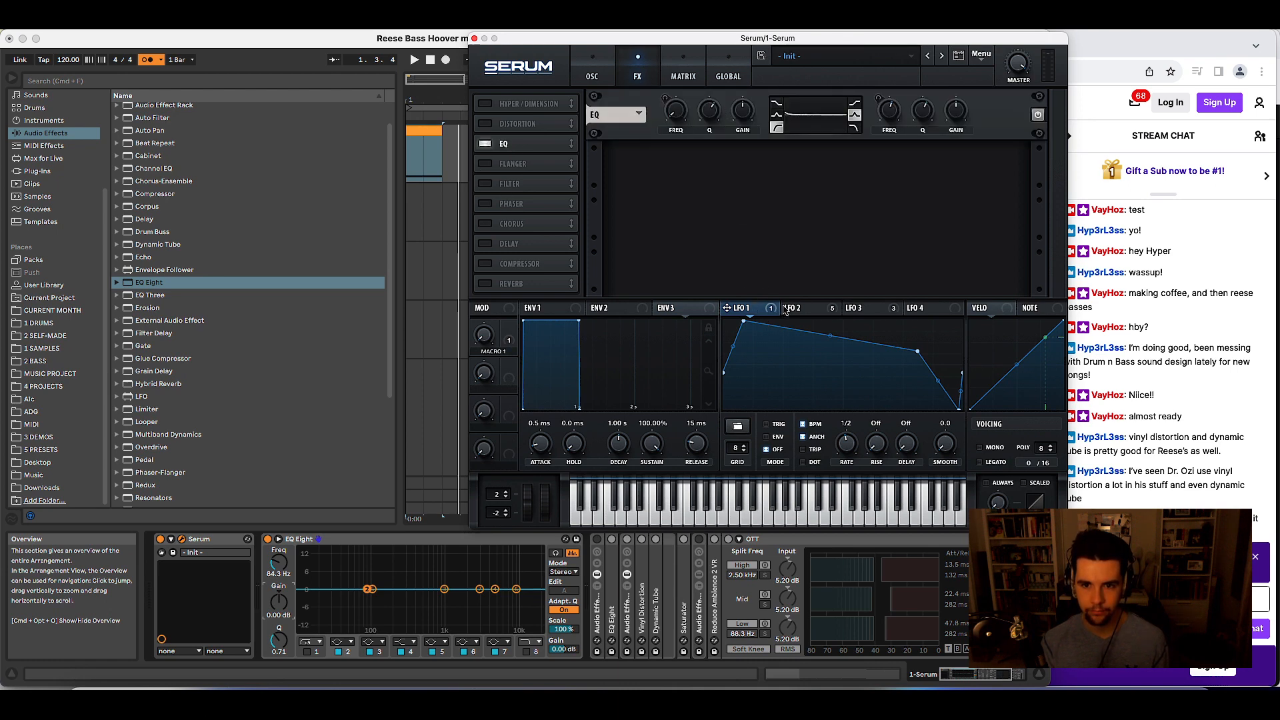
click(805, 312)
right_click(816, 312)
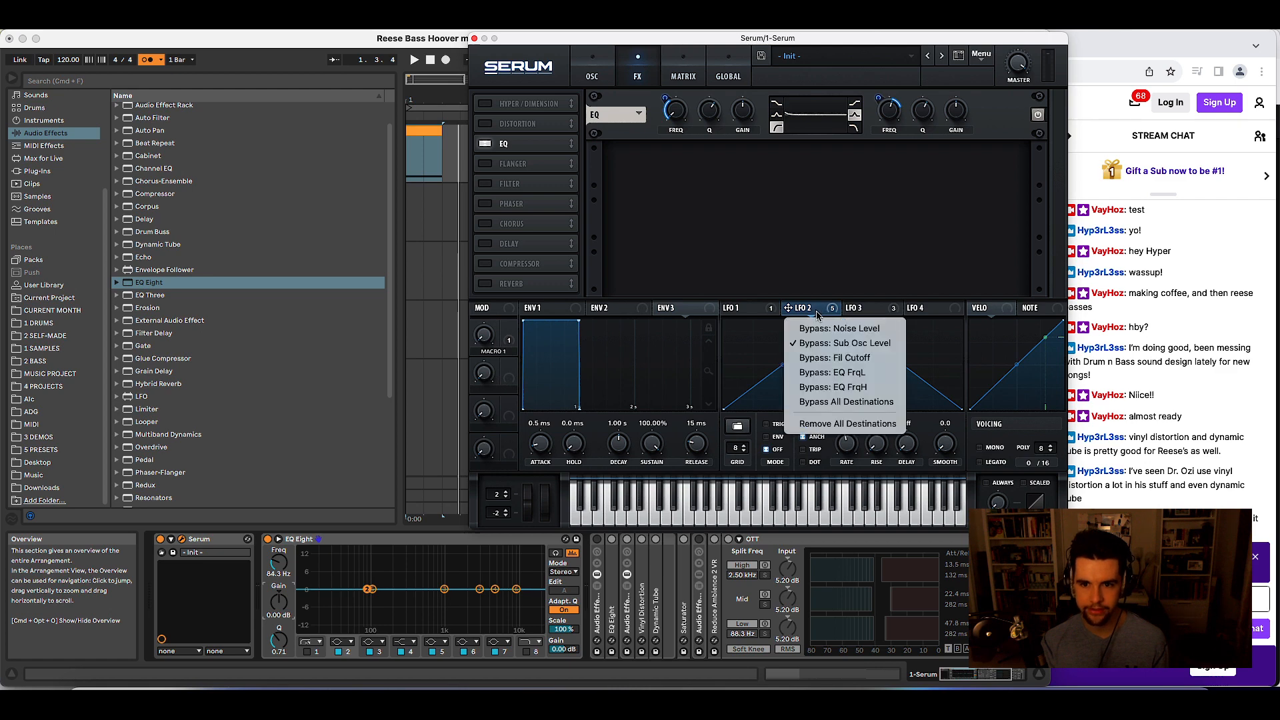
click(771, 270)
key(space)
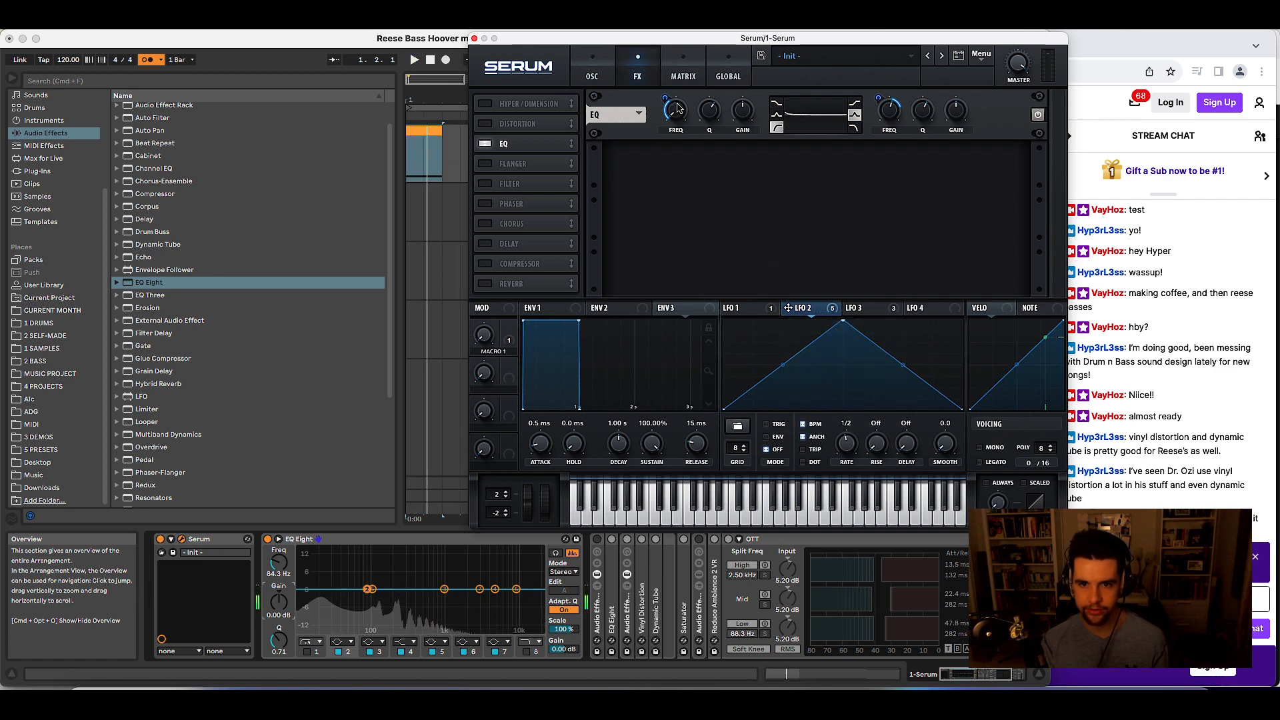
- Check the modulation options on the EQ's low-band frequency, adjust that frequency, and audition the low cut on the spectrum
right_click(673, 115)
click(778, 187)
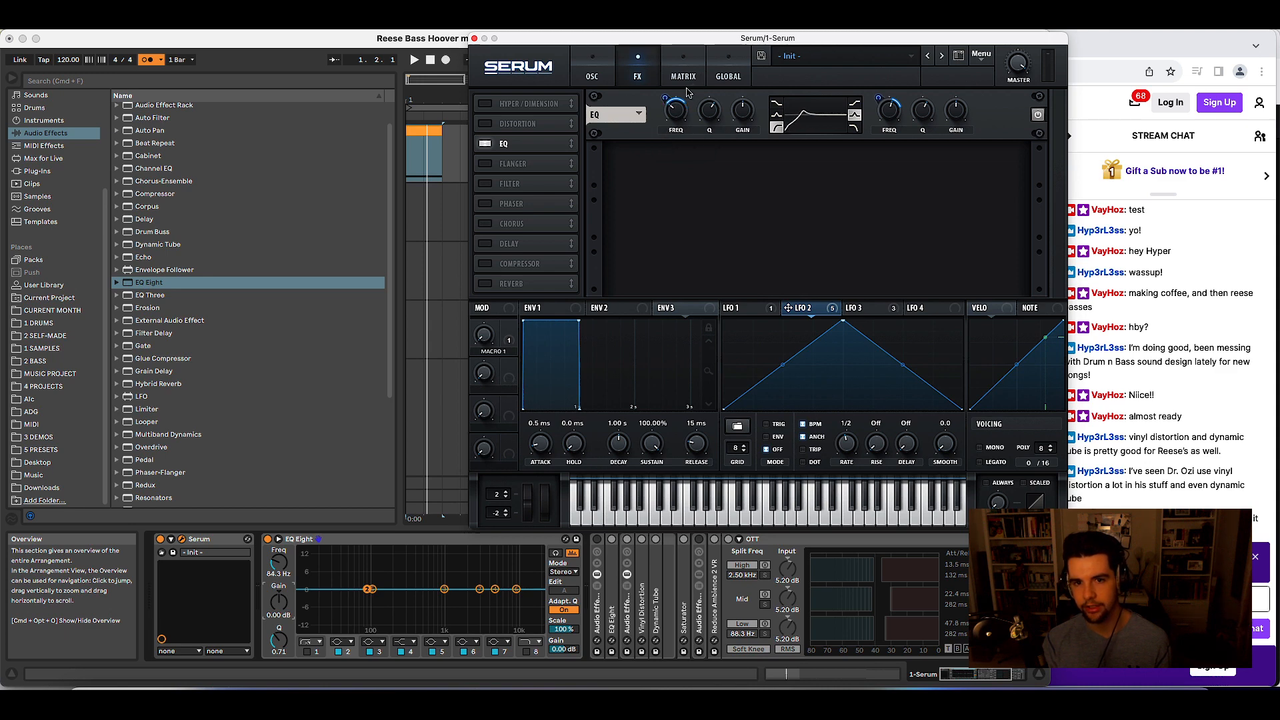
right_click(665, 110)
click(675, 116)
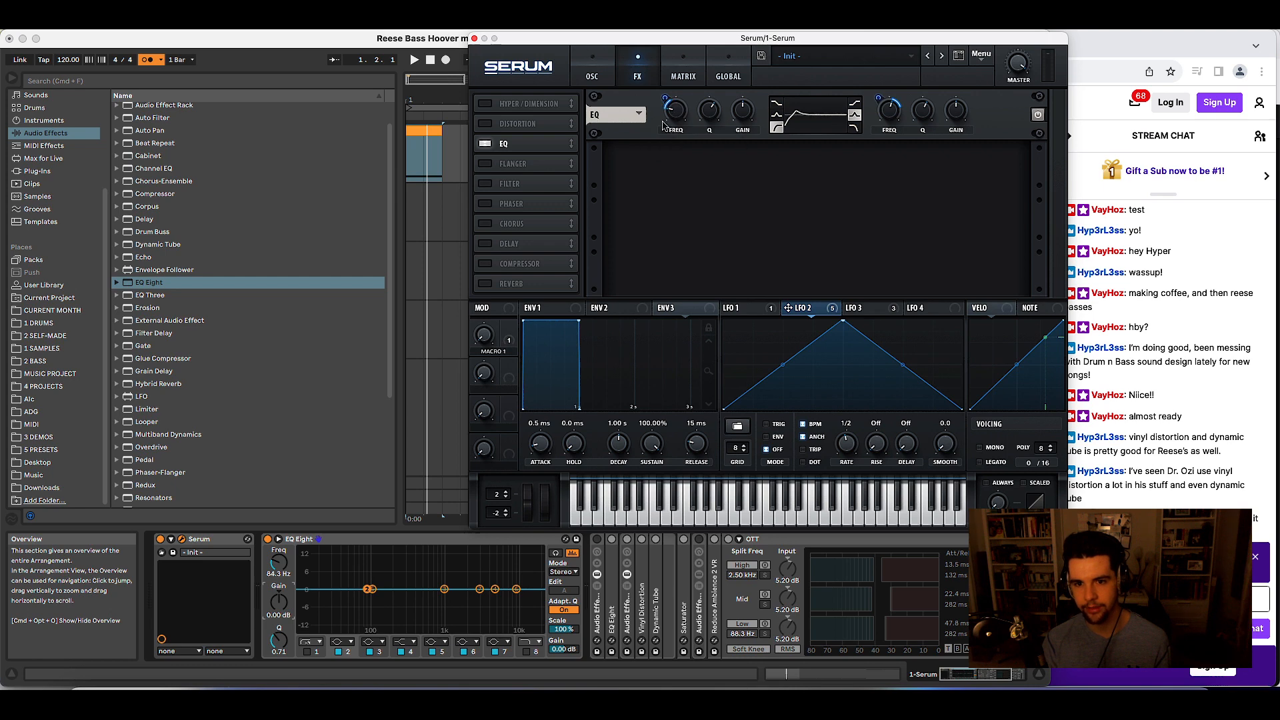
key(space)
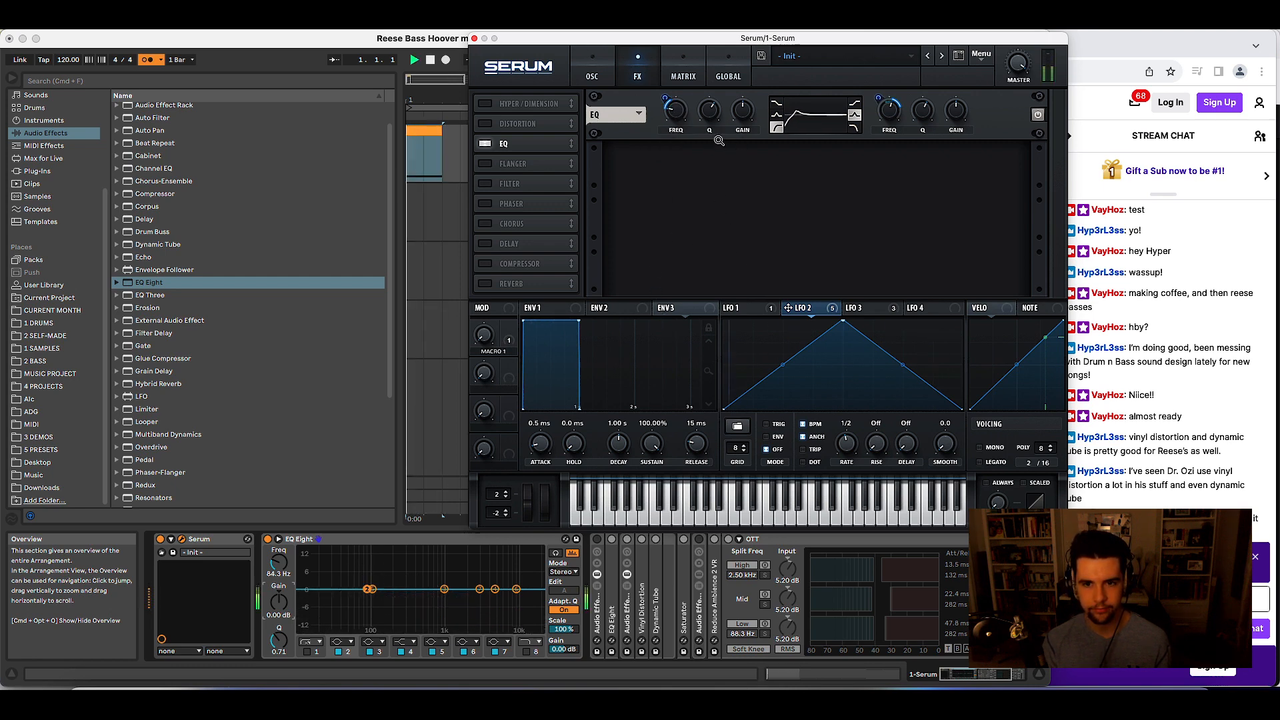
key(space)
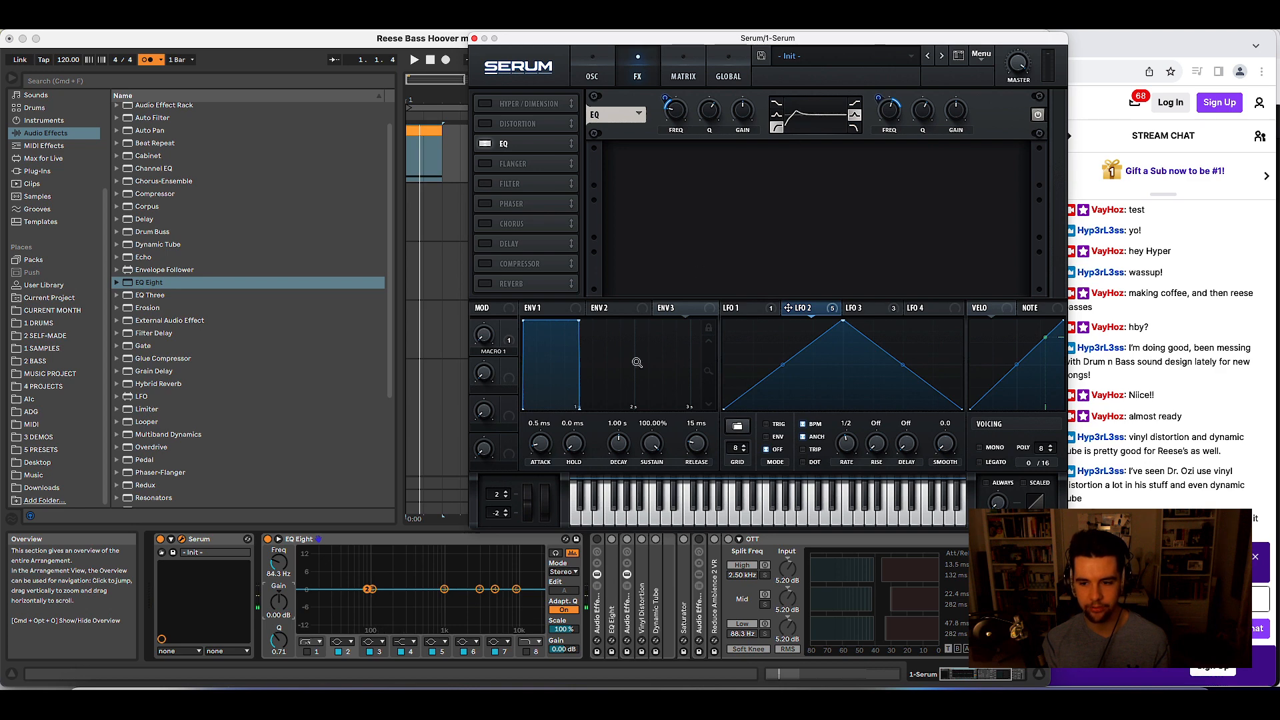
key(space)
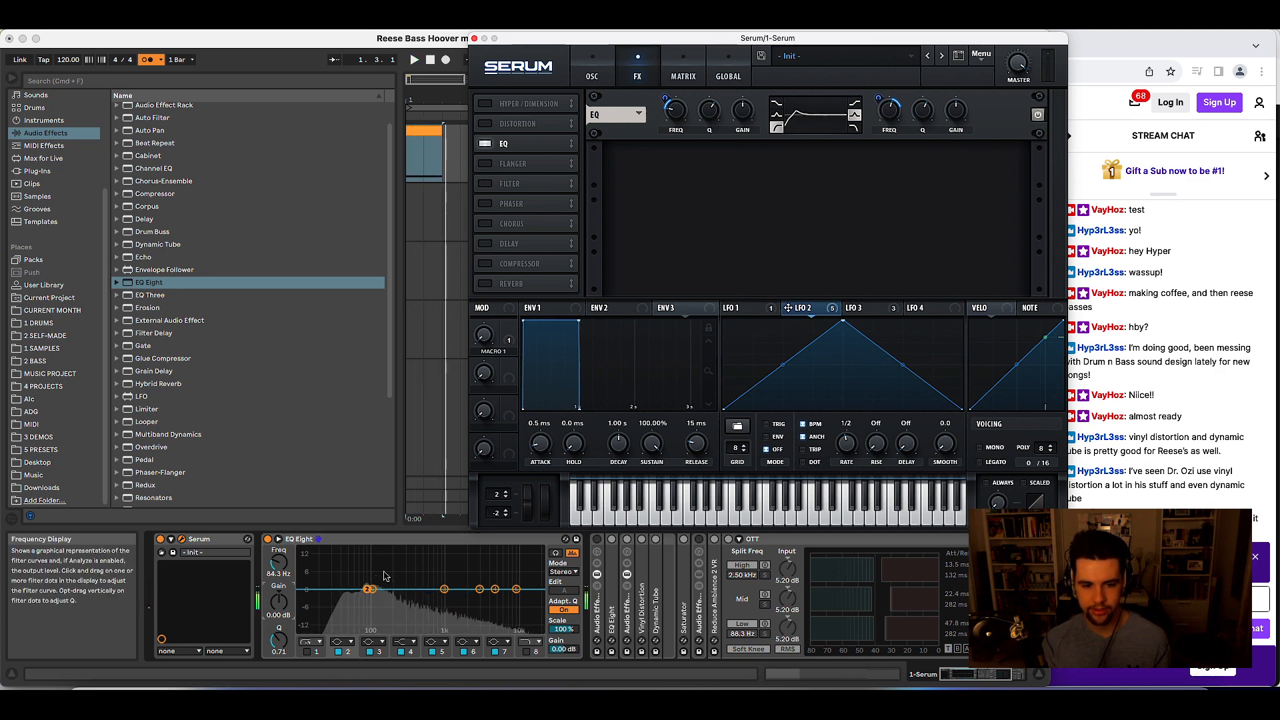
- Switch Serum's EQ off and on again to compare the low end, checking LFO 2's amount on the low-band frequency
click(486, 144)
key(space)
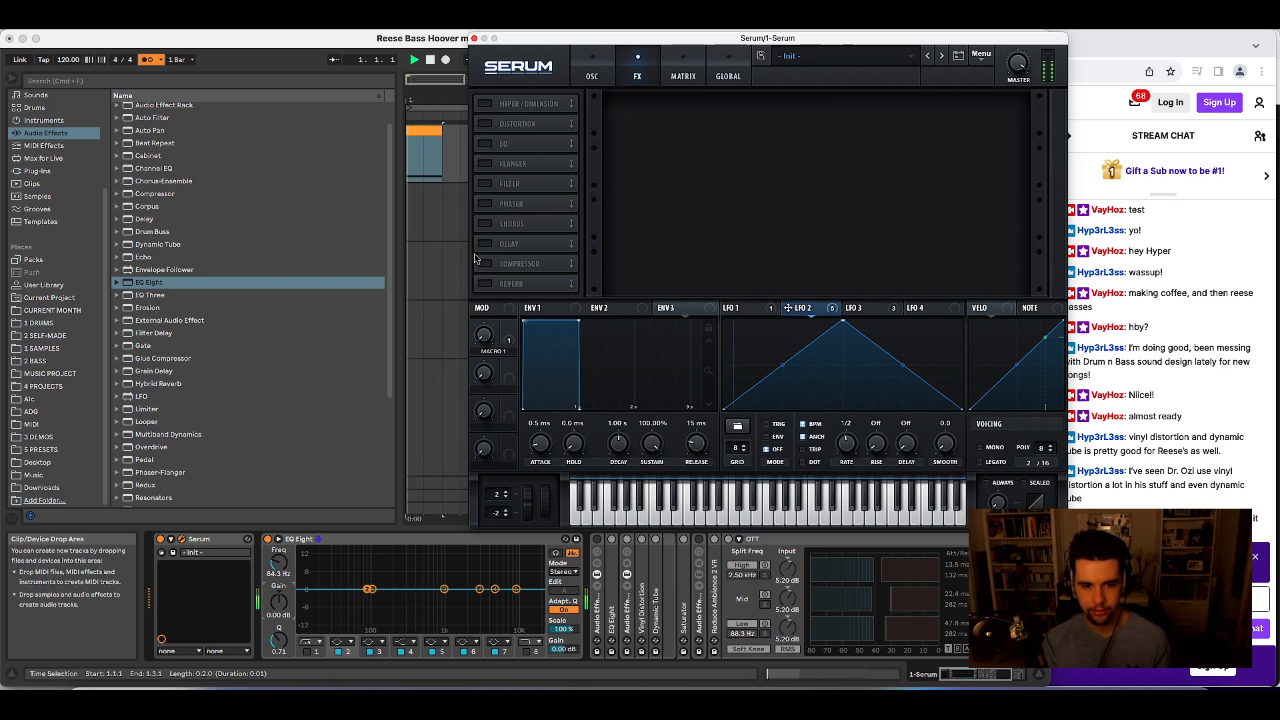
key(space)
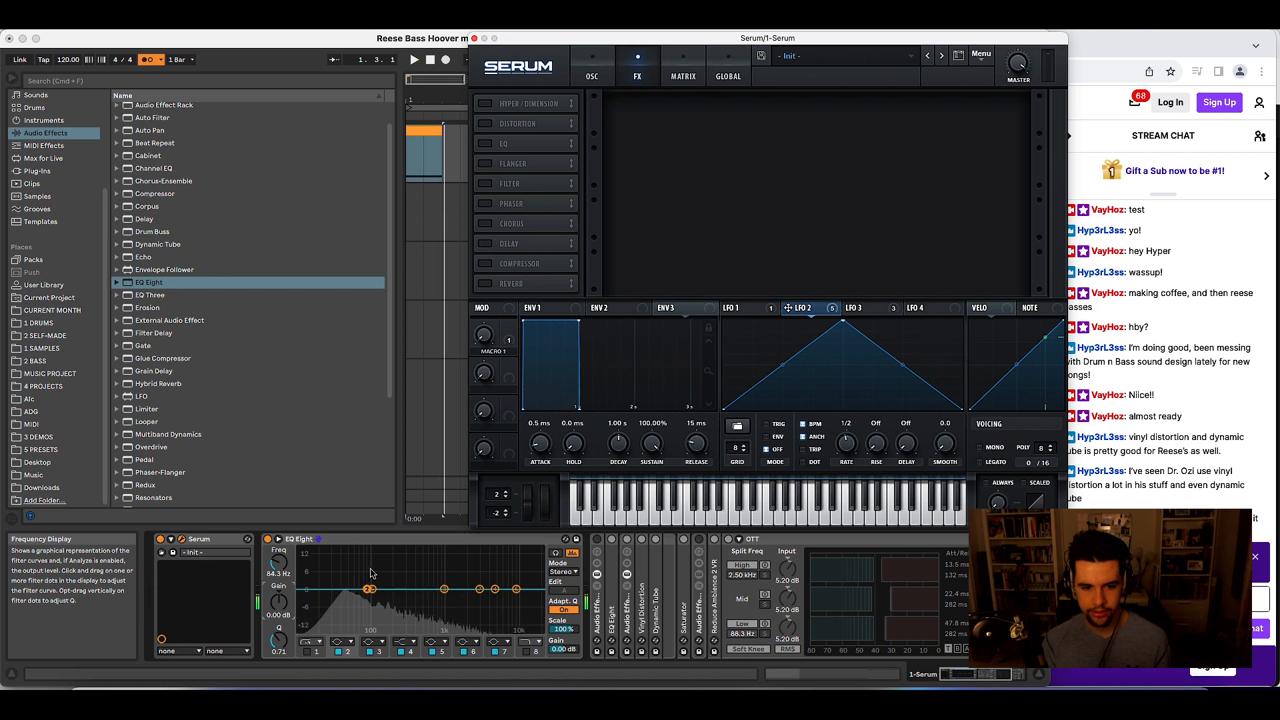
click(485, 144)
mouse_move(669, 95)
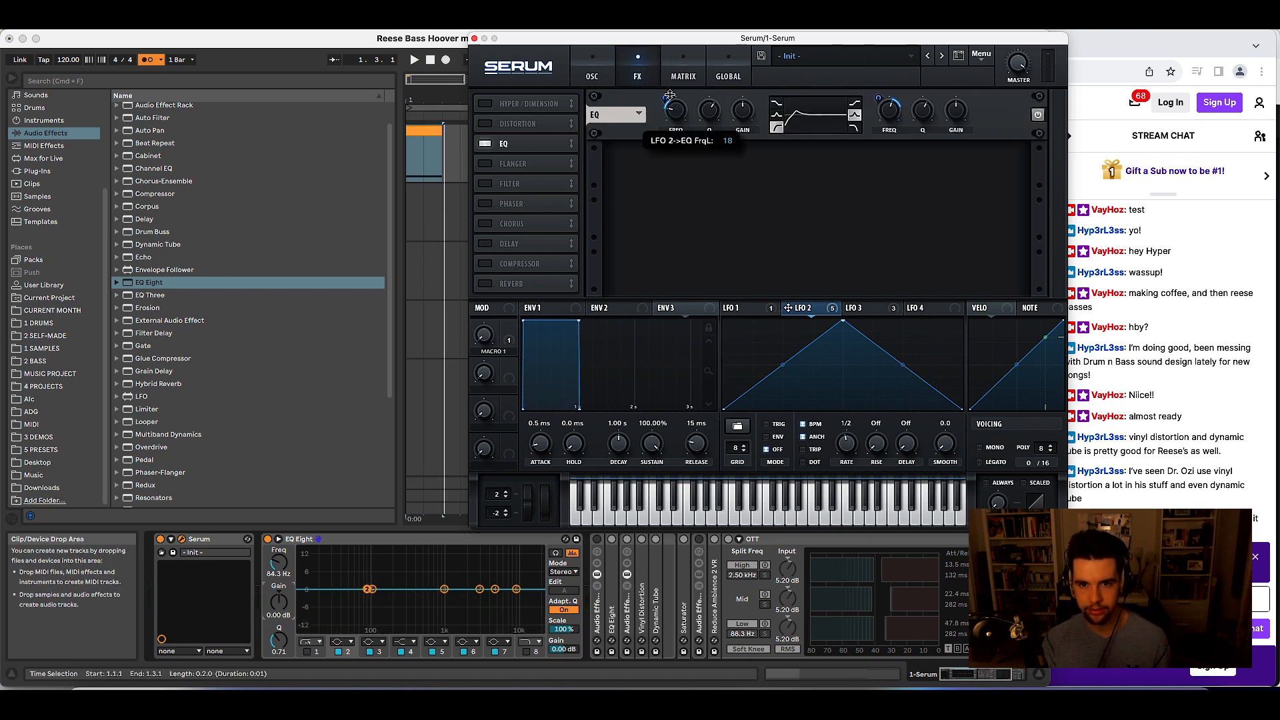
key(space)
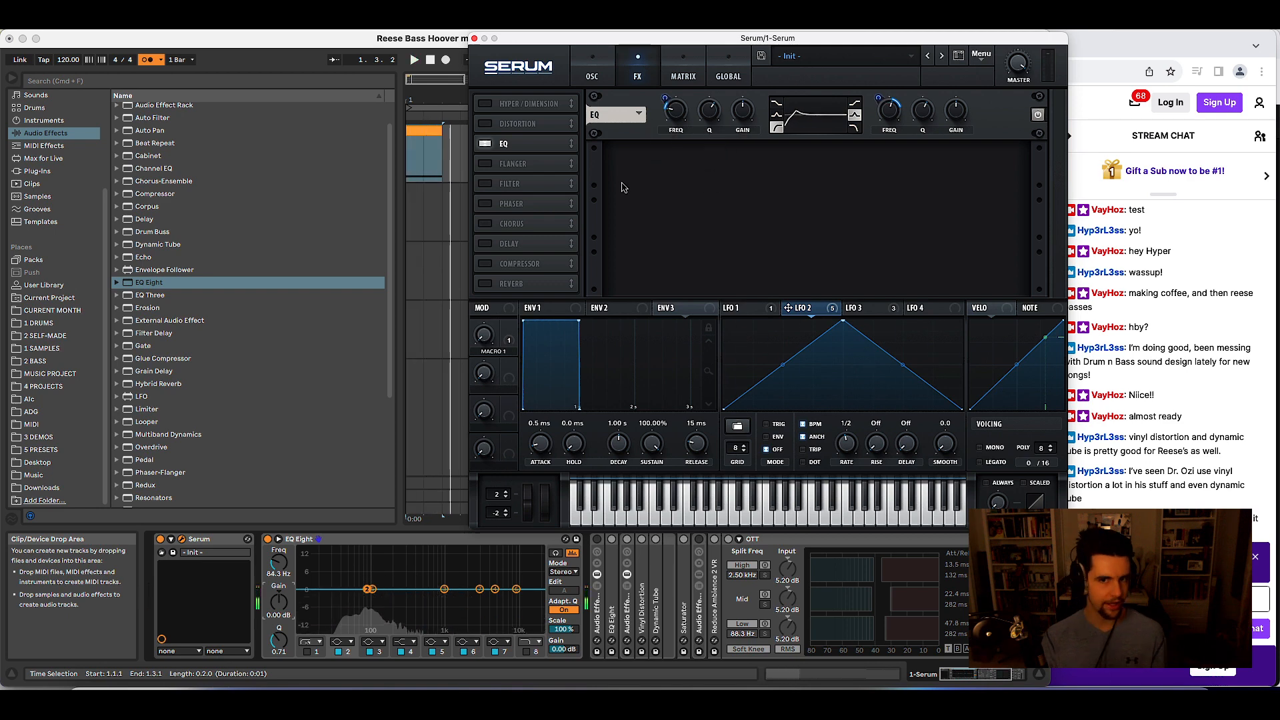
- Turn on Serum's Tube distortion, place it after the EQ in the effects order, and set its drive to 86%
click(489, 124)
mouse_move(521, 124)
mouse_down()
mouse_move(532, 160)
mouse_move(535, 145)
mouse_up()
drag(910, 172, 910, 156)
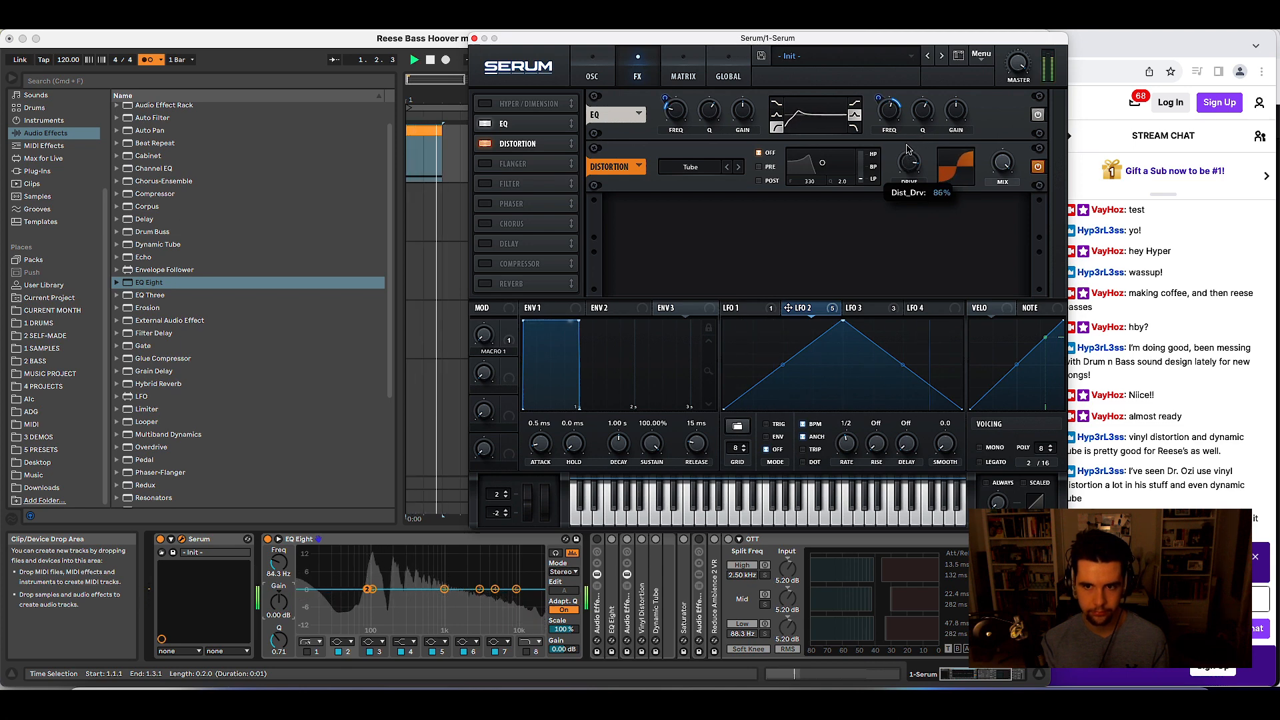
- Cut the EQ's high band at about 636 Hz and remove the LFO 3 modulator from that band's frequency
drag(963, 111, 883, 128)
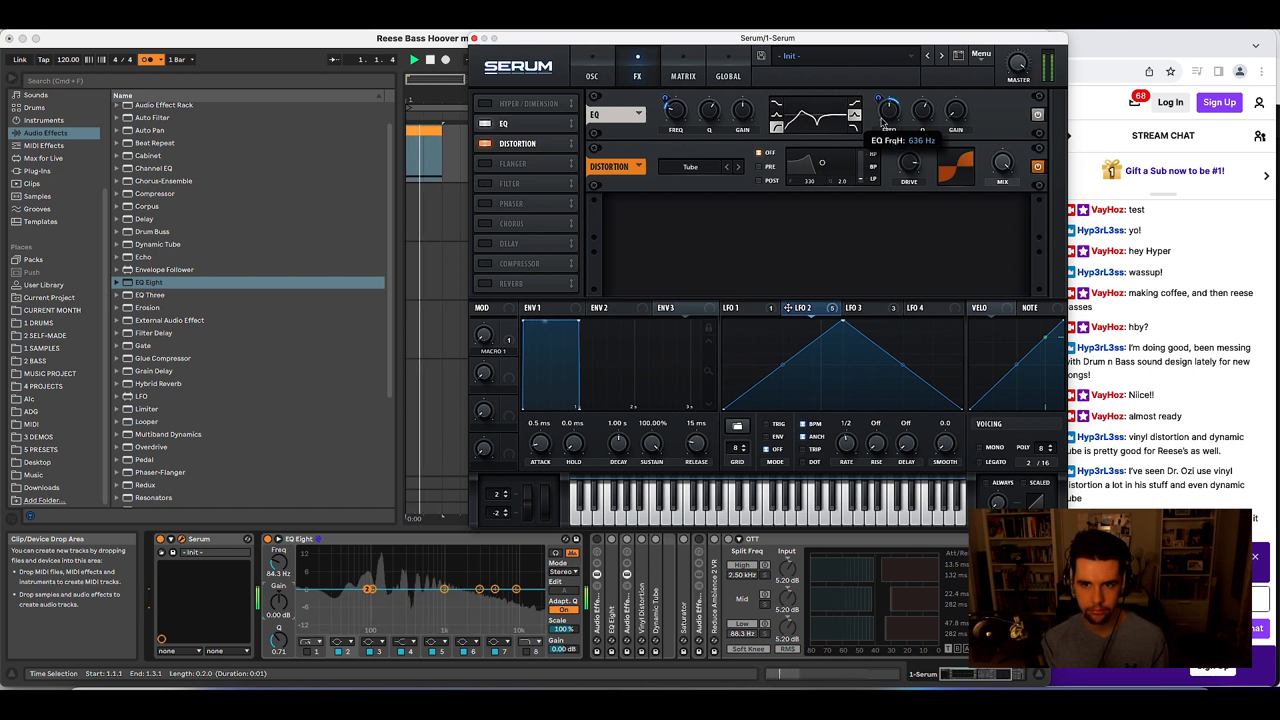
right_click(885, 116)
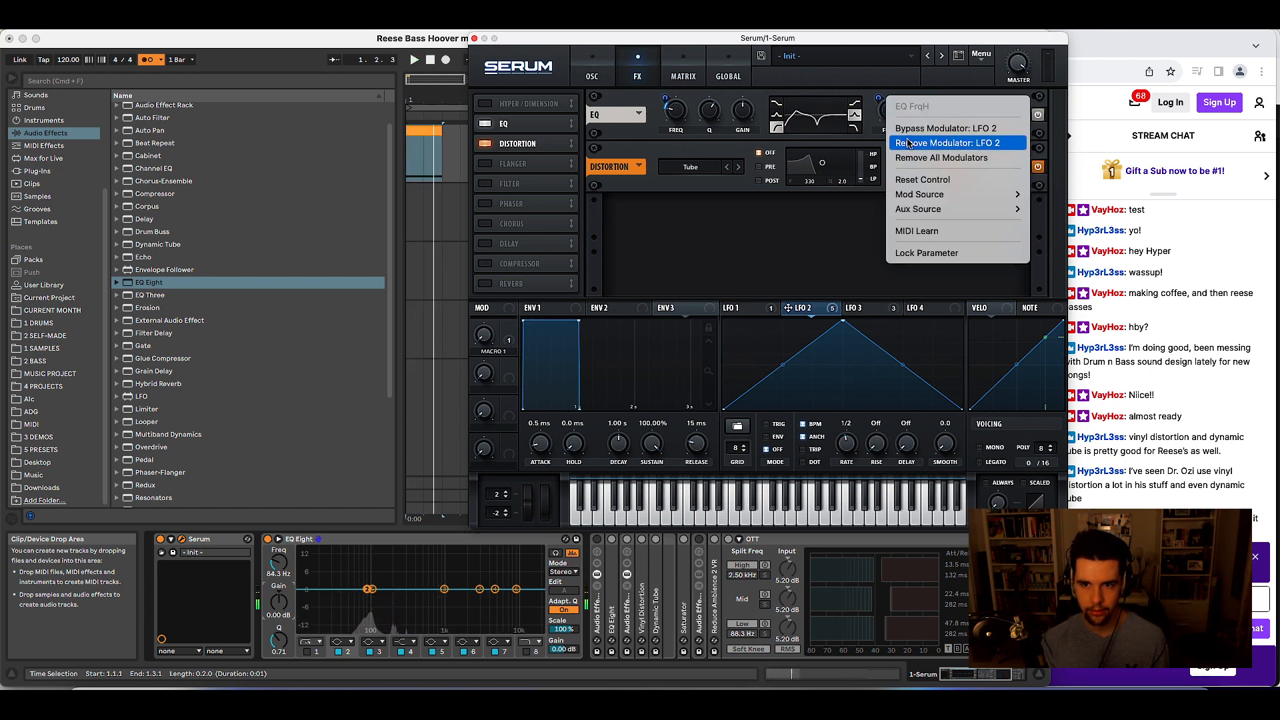
click(814, 315)
click(865, 310)
right_click(865, 311)
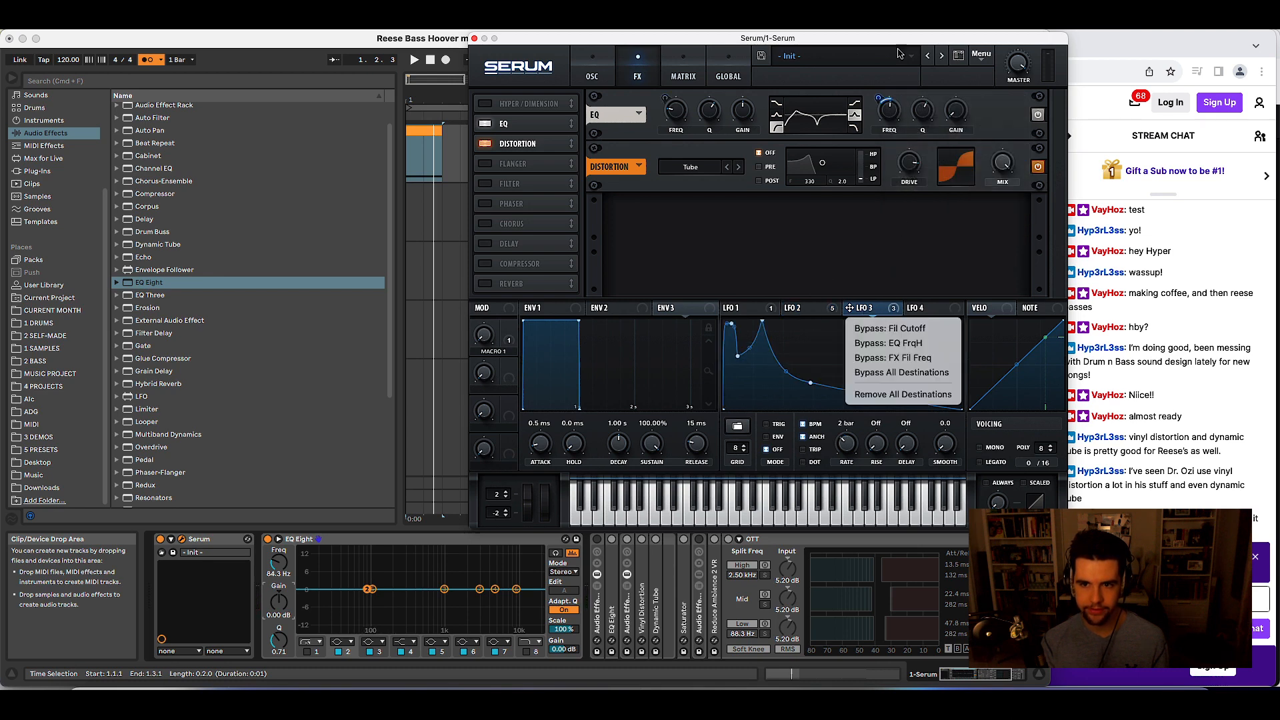
click(897, 100)
right_click(894, 98)
click(910, 142)
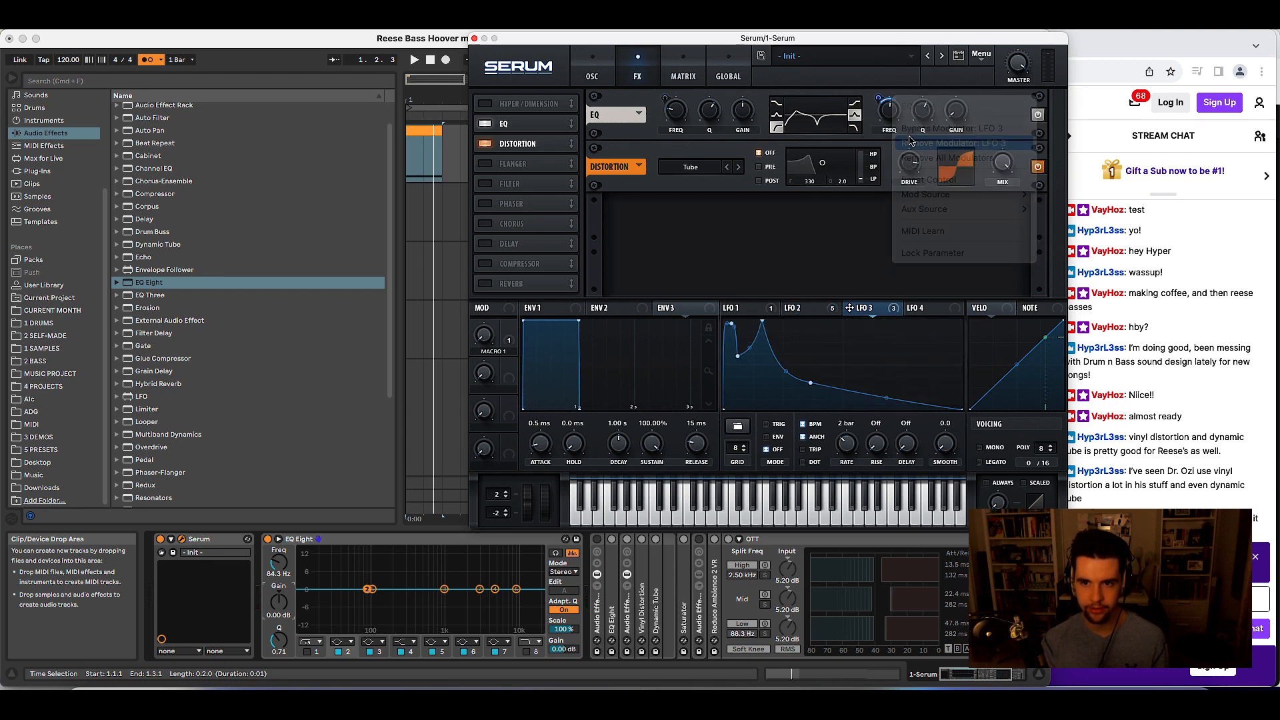
- With LFO 2 selected, lower the EQ's high-band frequency to 258 Hz while auditioning the moving notch
click(814, 311)
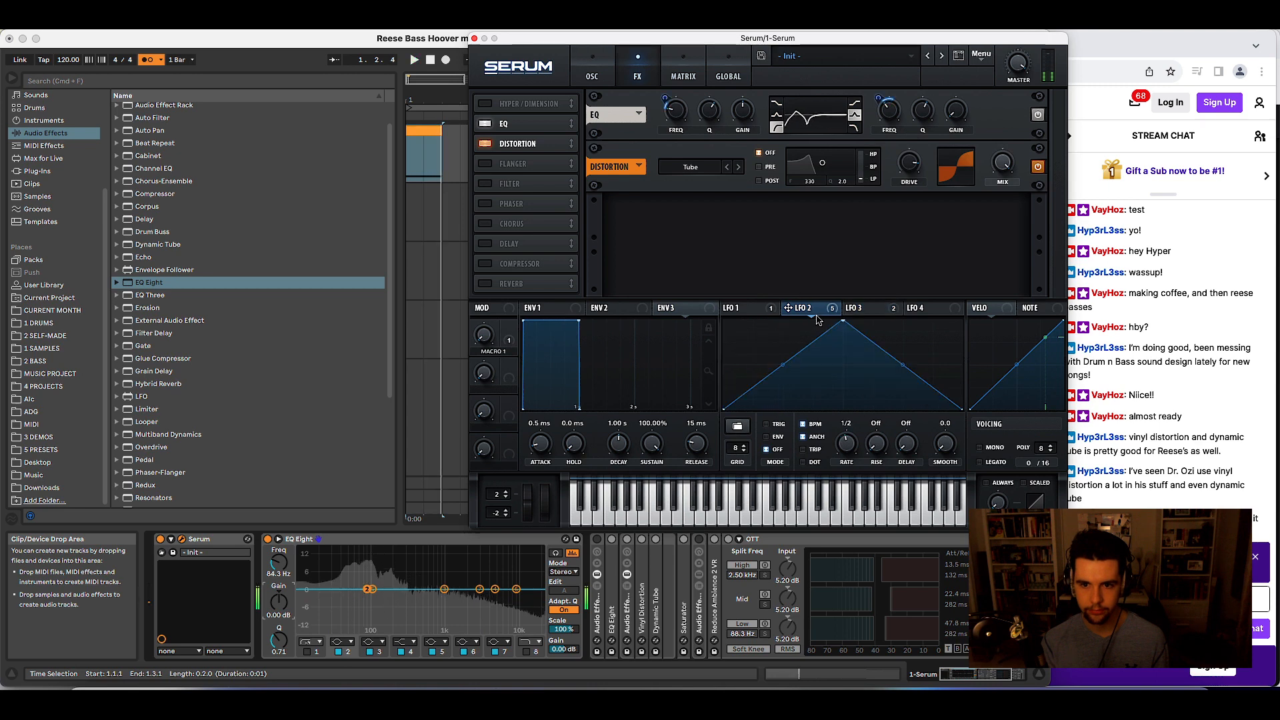
key(space)
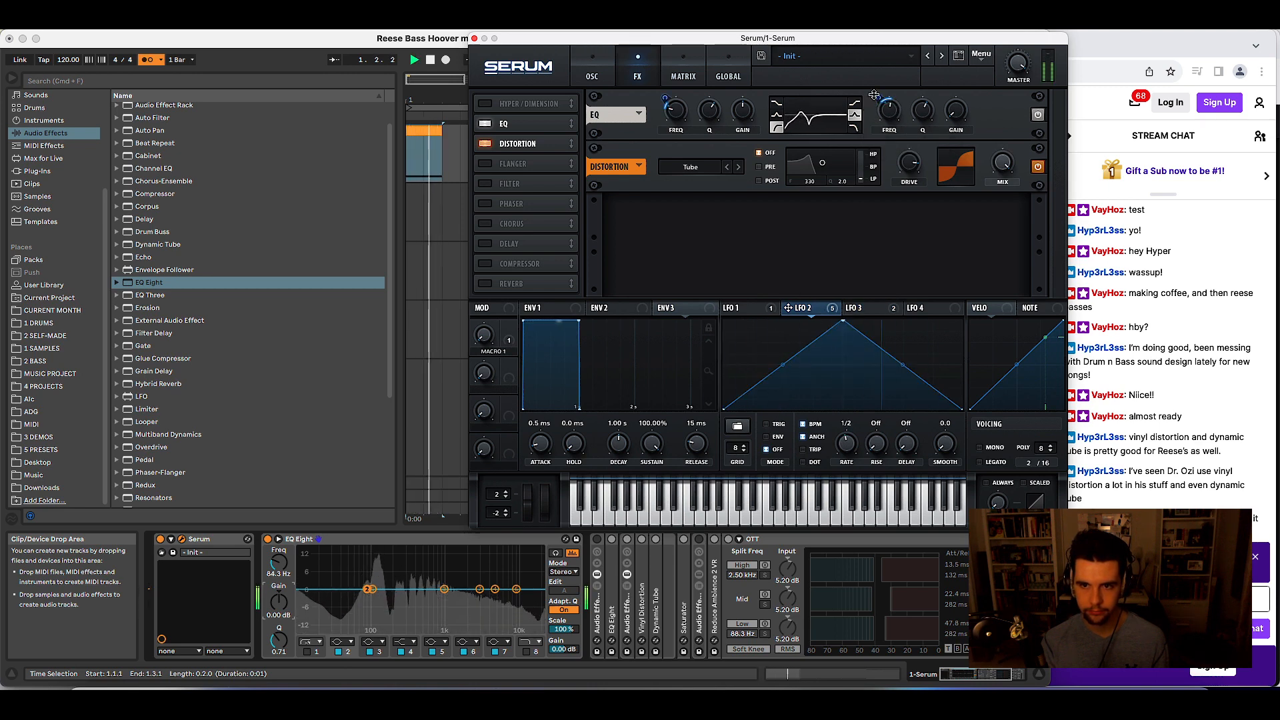
key(space)
key(space)
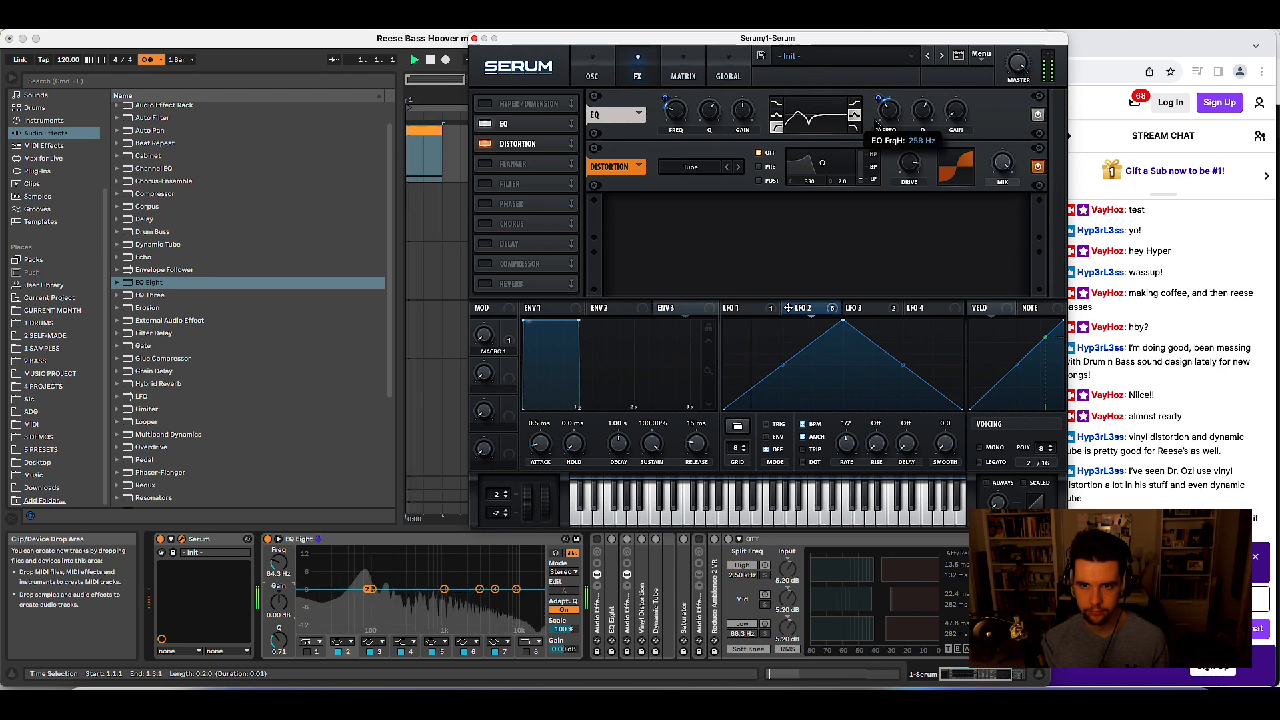
- Increase the Tube distortion's drive and audition the sound with the effects rack switched on
key(space)
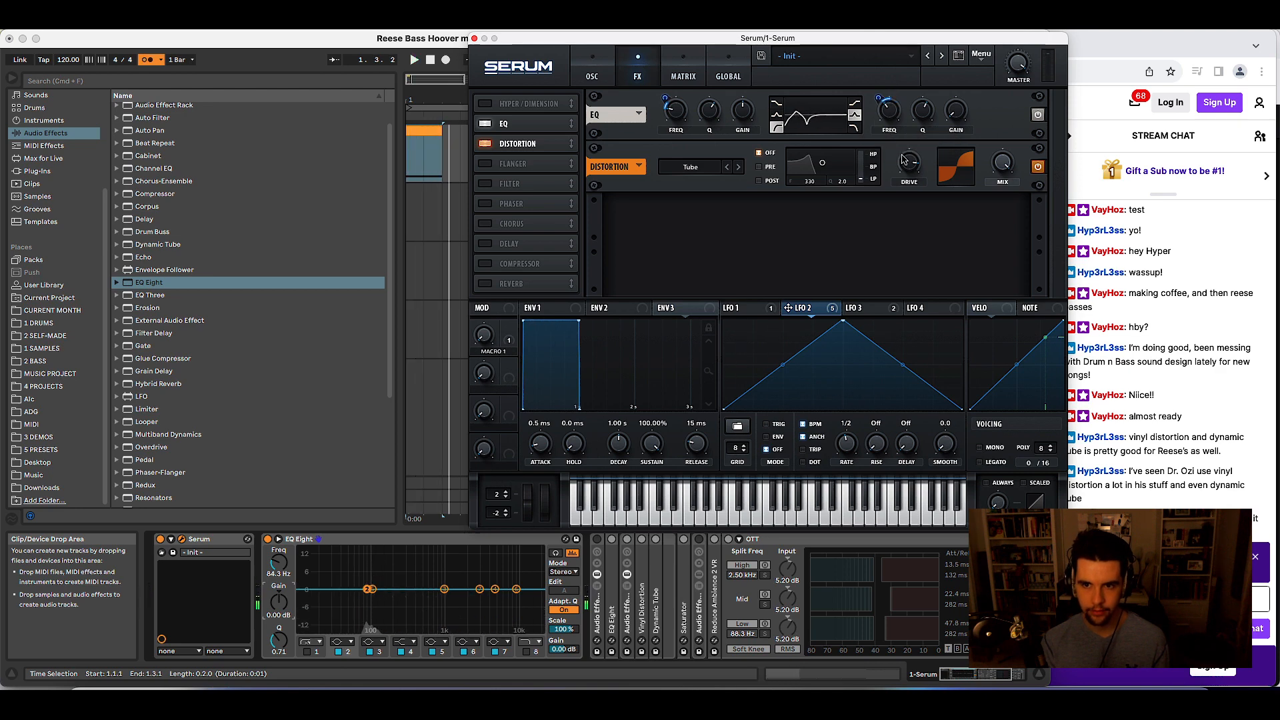
key(space)
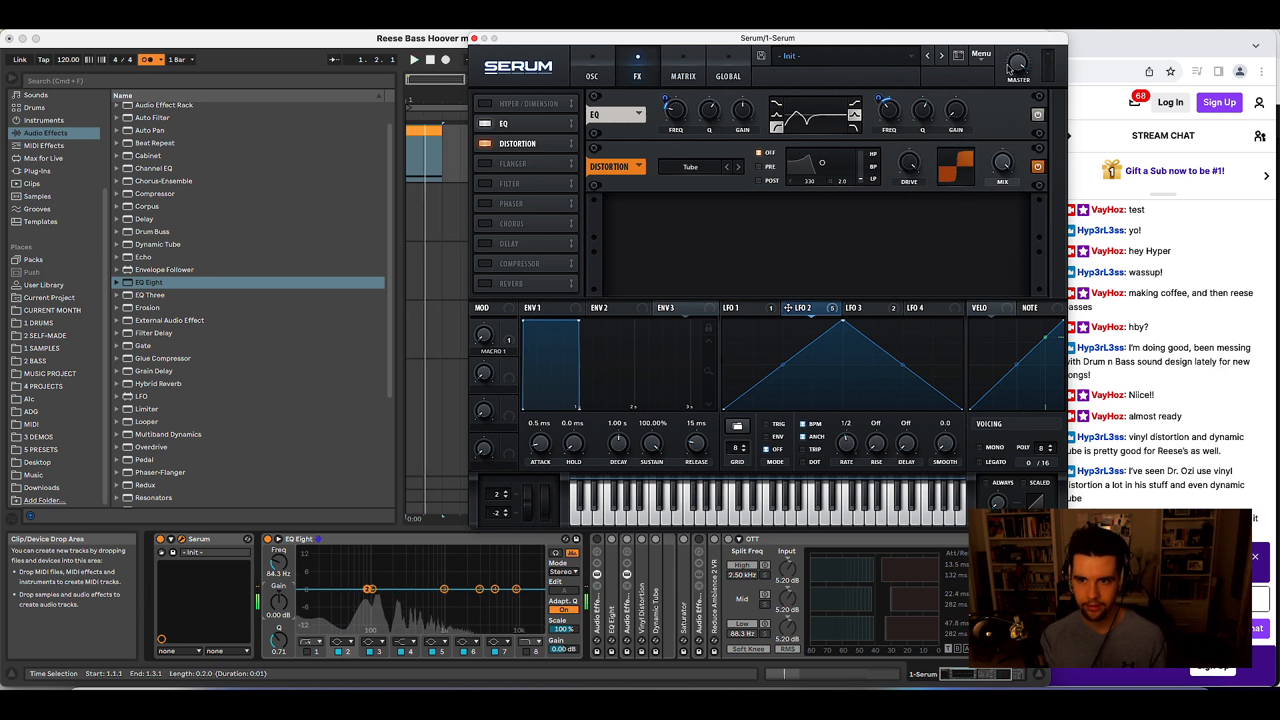
key(space)
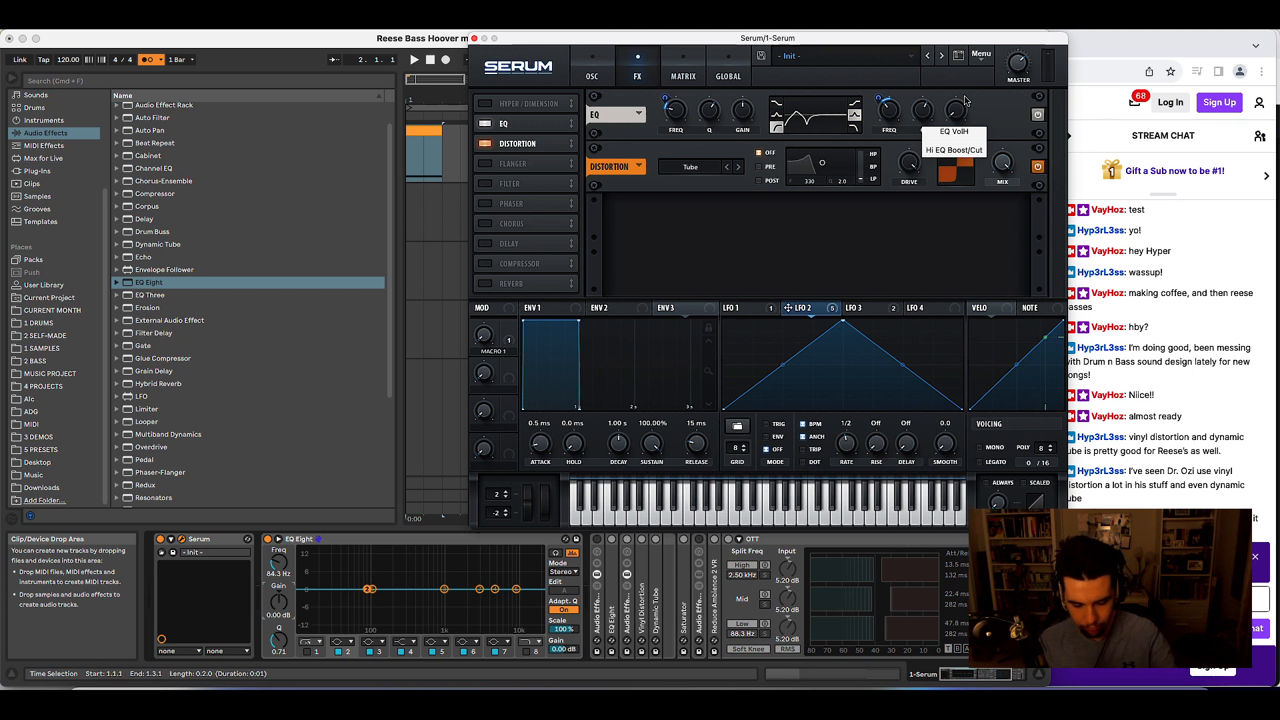
click(595, 537)
key(space)
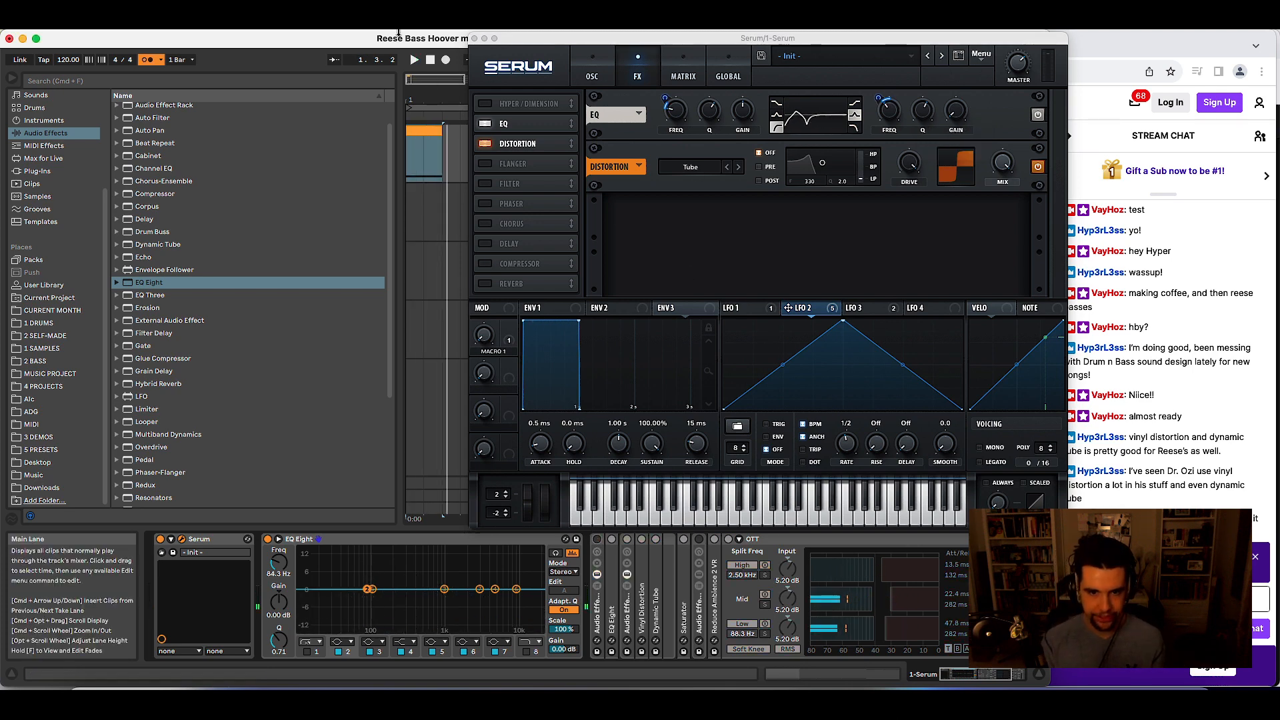
- Turn the main MG Low 12 filter and the MG Low 6 effects filter back on and play the clip
click(592, 75)
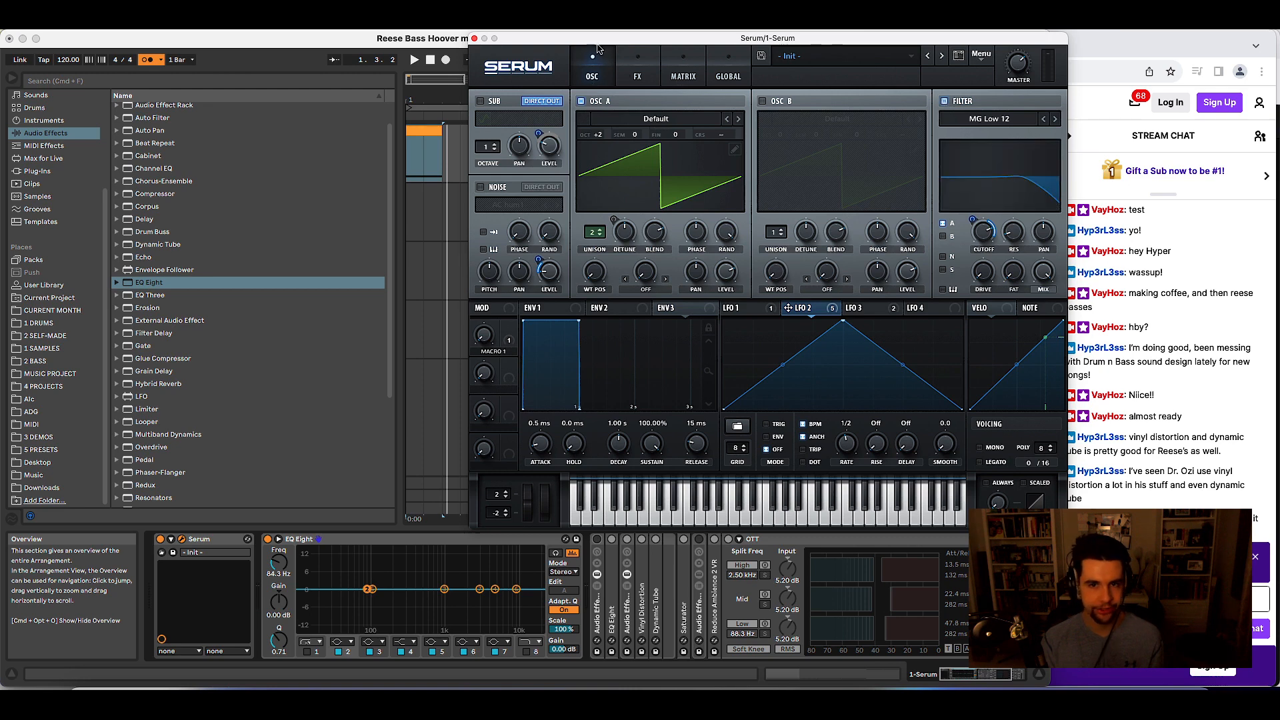
click(647, 76)
click(486, 183)
key(space)
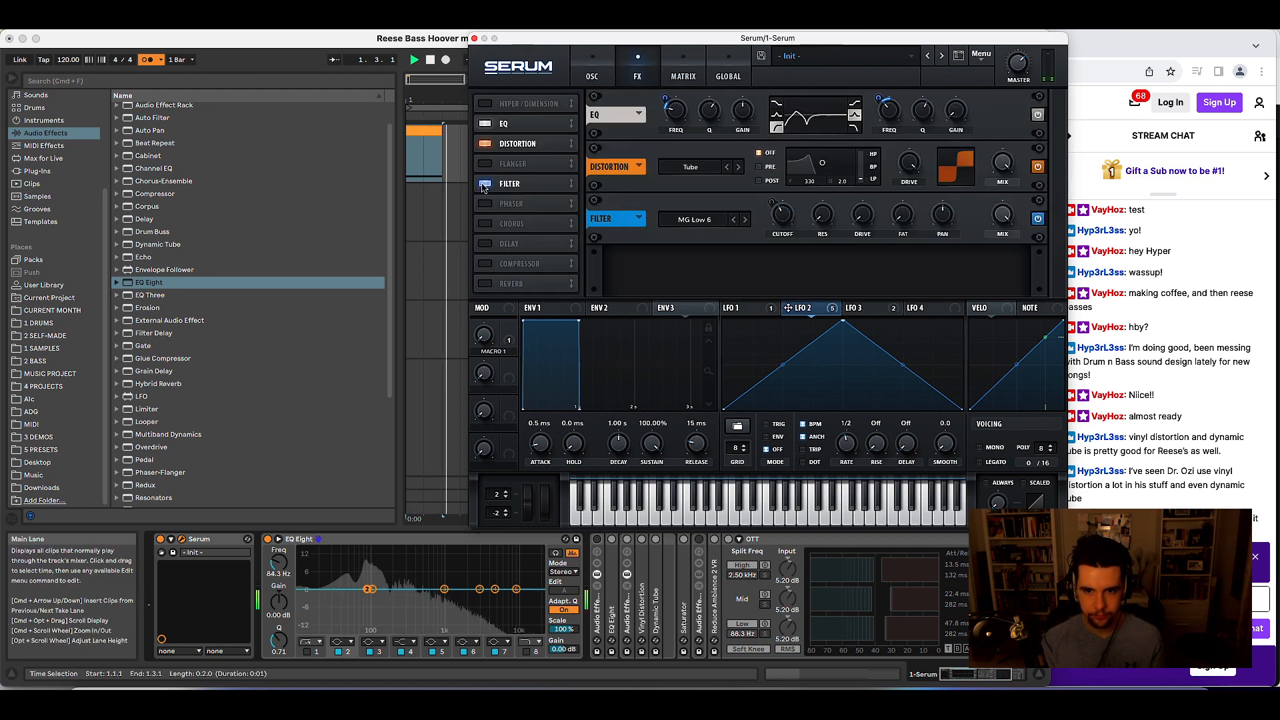
- Reactivate the audio effect rack after EQ Eight and audition the full processing chain
click(597, 545)
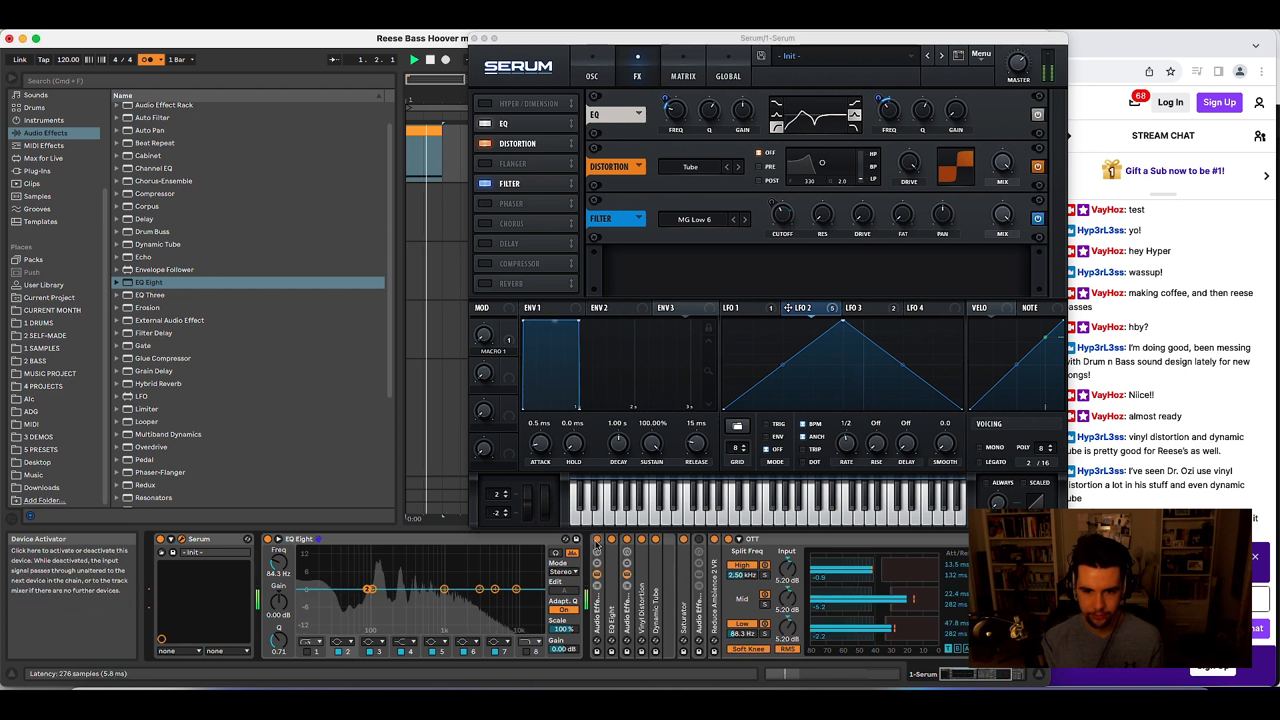
key(space)
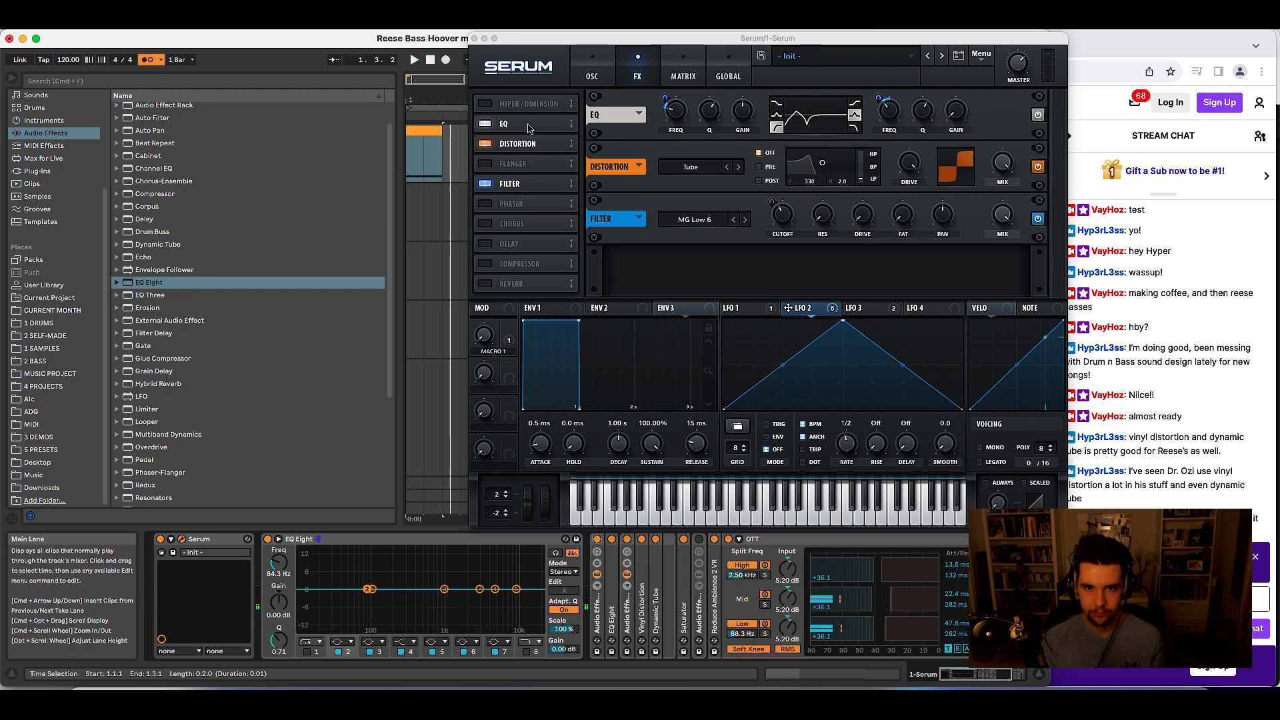
key(space)
- Check the Macro 1 assignment on oscillator A's detune and adjust Macro 1 while auditioning the sound
click(605, 79)
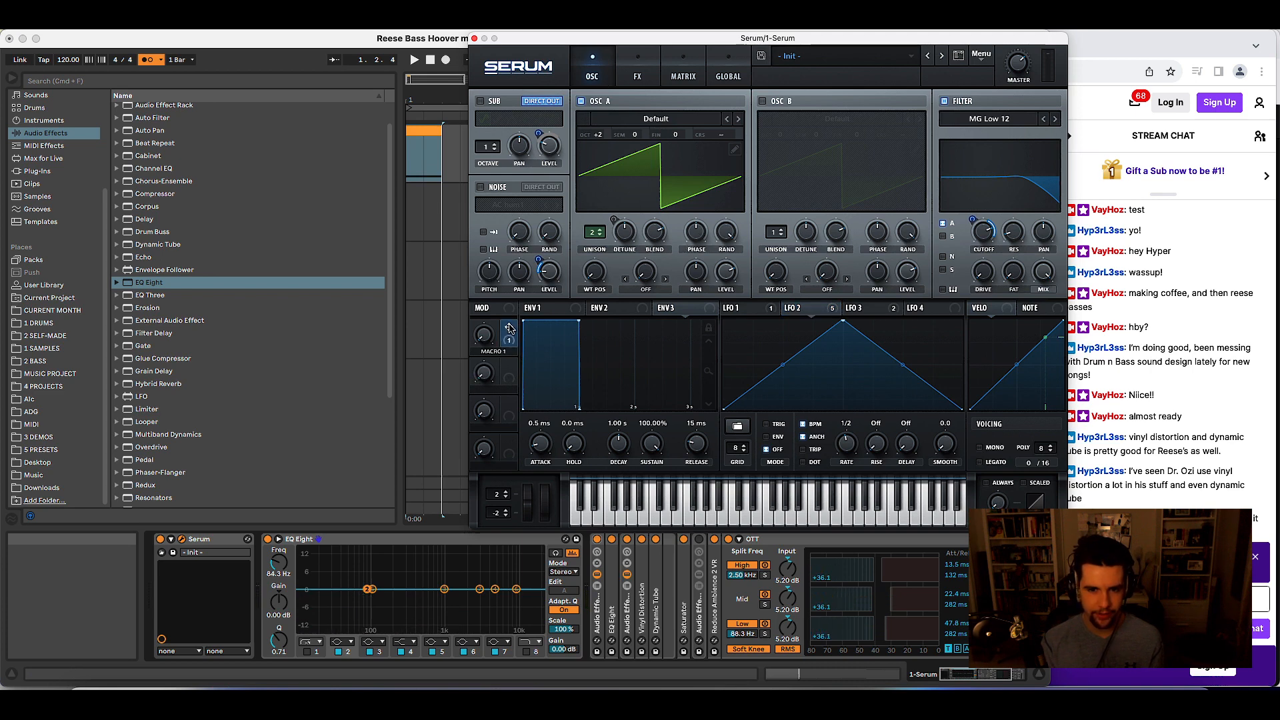
right_click(634, 239)
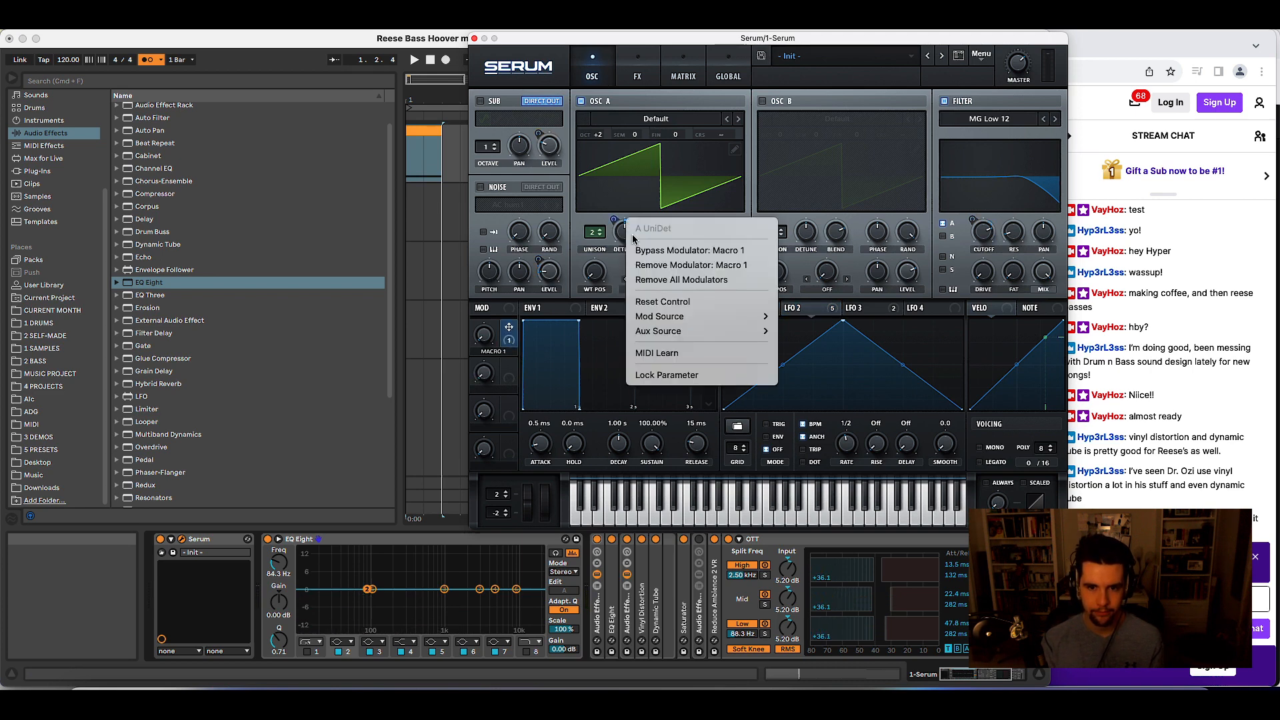
click(492, 333)
key(space)
drag(488, 335, 489, 372)
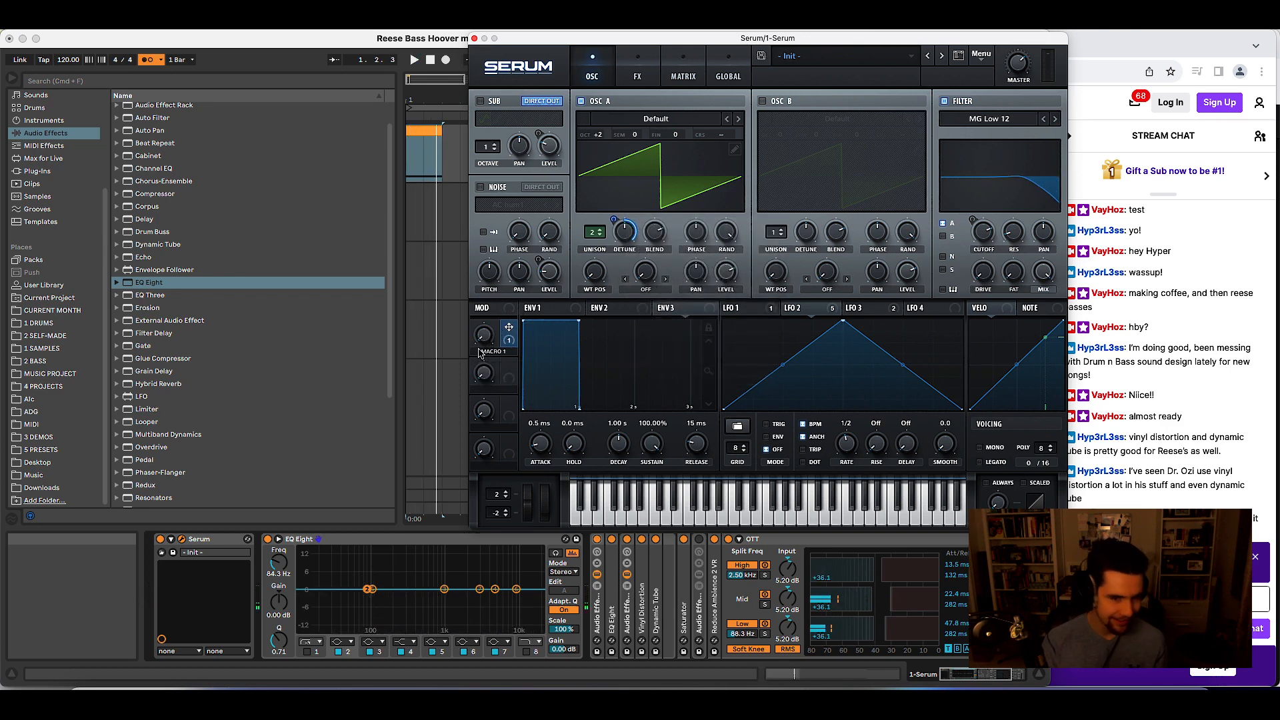
- Inspect the shapes and modulation targets of LFOs 1 to 4, including the modulated controls in the effects rack
right_click(508, 330)
click(716, 334)
click(741, 309)
click(804, 310)
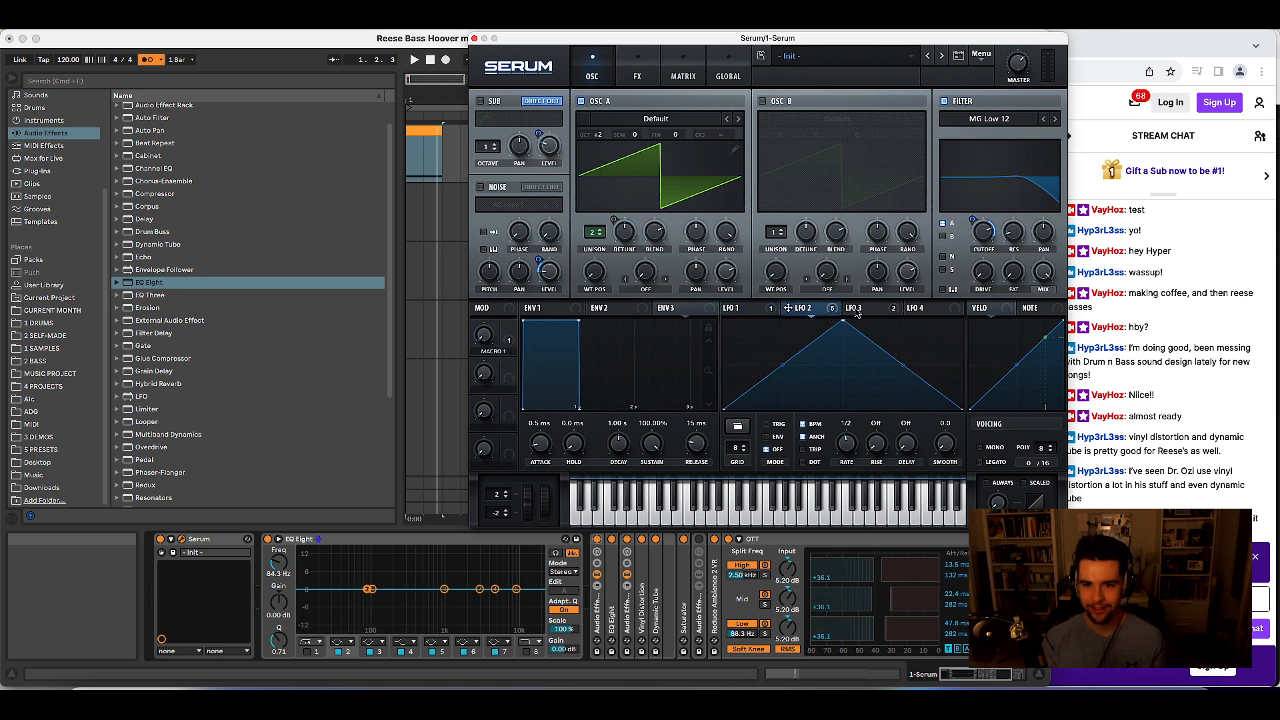
click(866, 311)
click(823, 314)
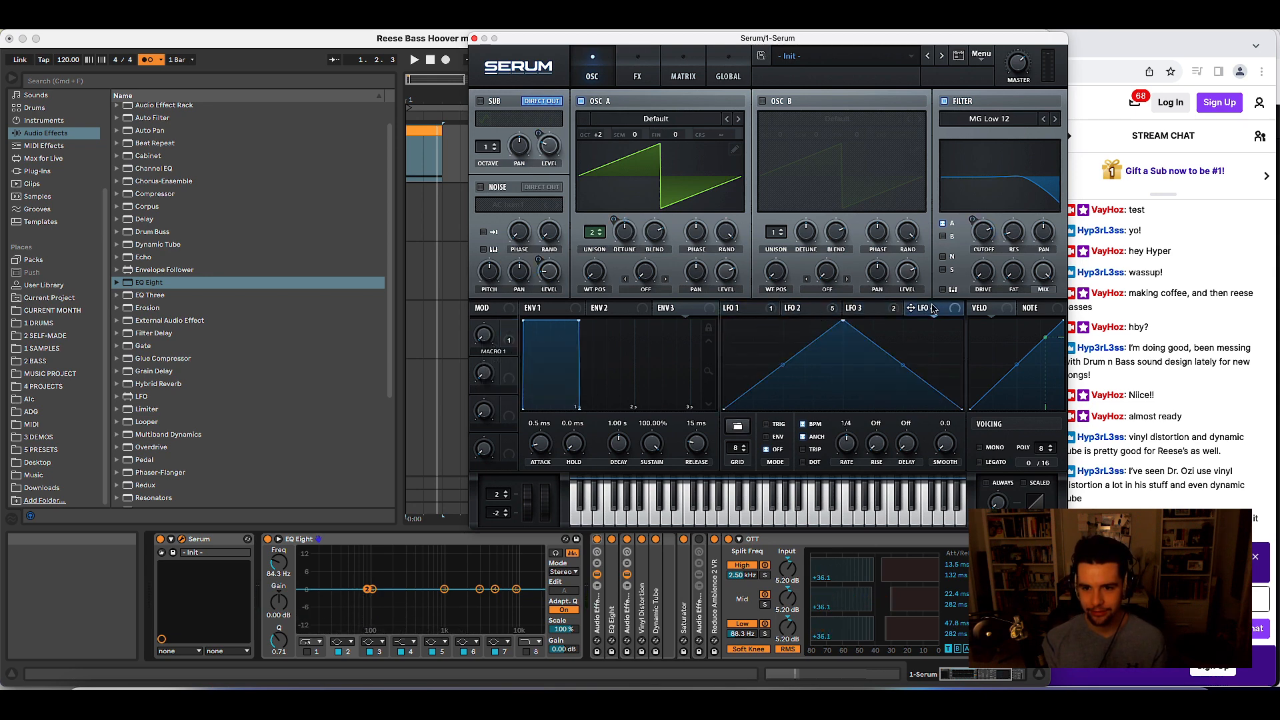
click(864, 309)
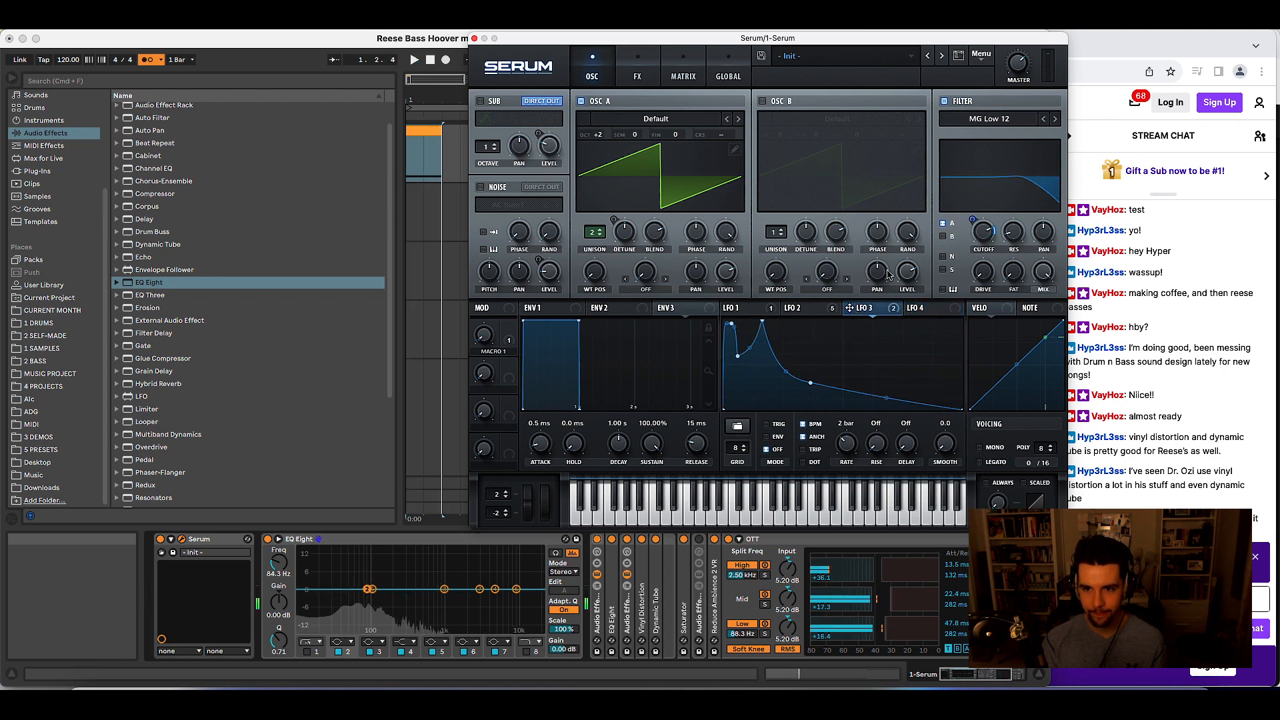
click(637, 75)
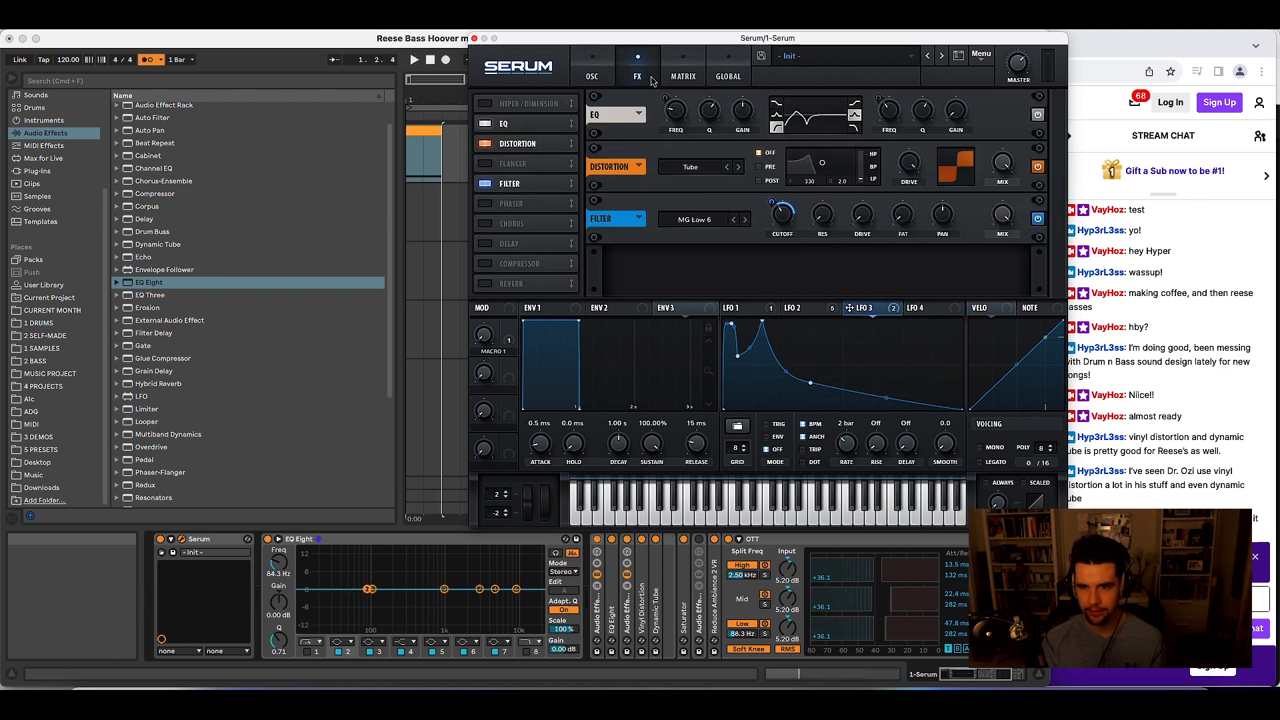
click(601, 78)
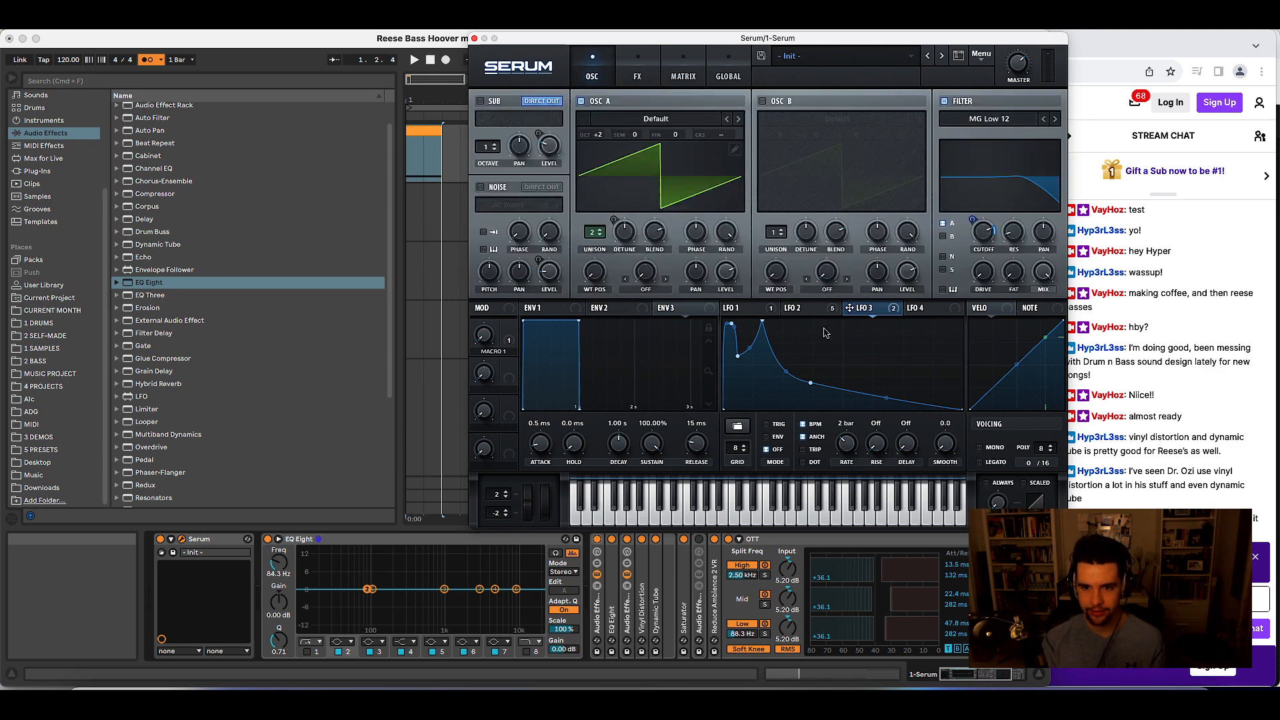
- Assign LFO 4 to oscillator A's detune, bow the LFO's rising segment upward and play the clip
click(924, 309)
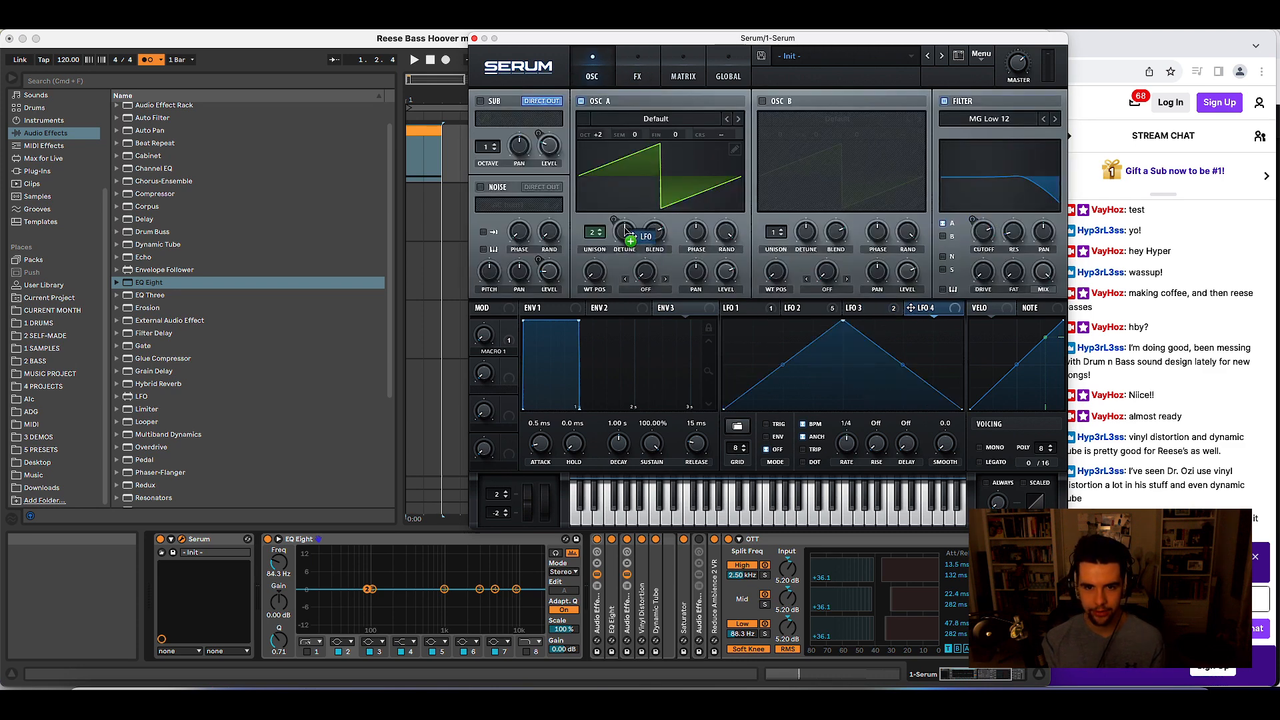
drag(628, 232, 625, 233)
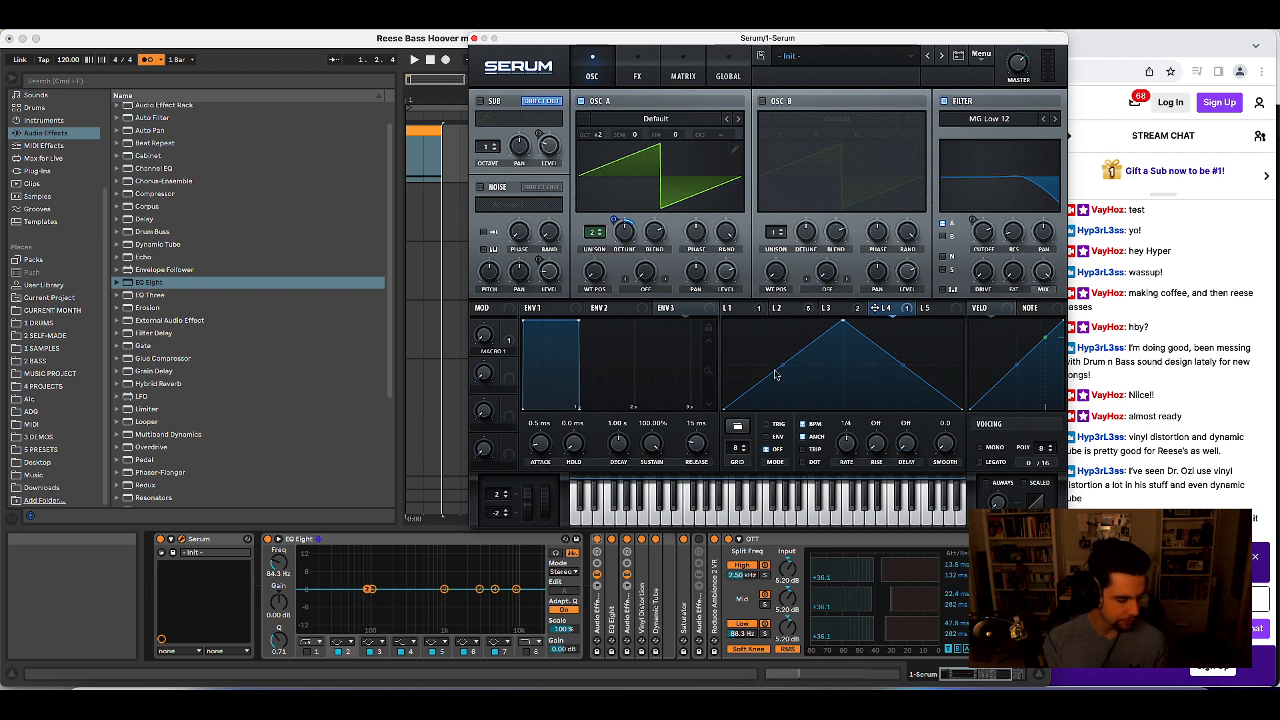
drag(783, 364, 786, 330)
key(space)
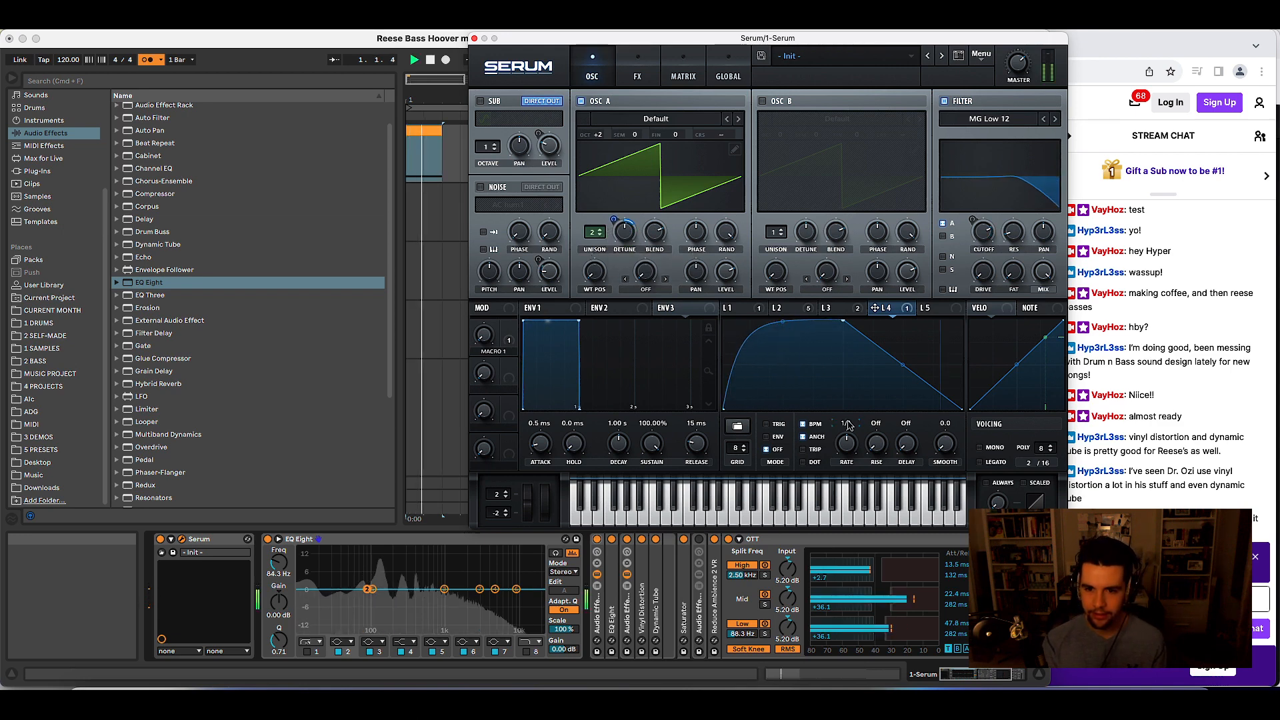
- Set LFO 4's rate to 1/2, bend its falling segment downward and move its peak earlier
drag(847, 444, 847, 433)
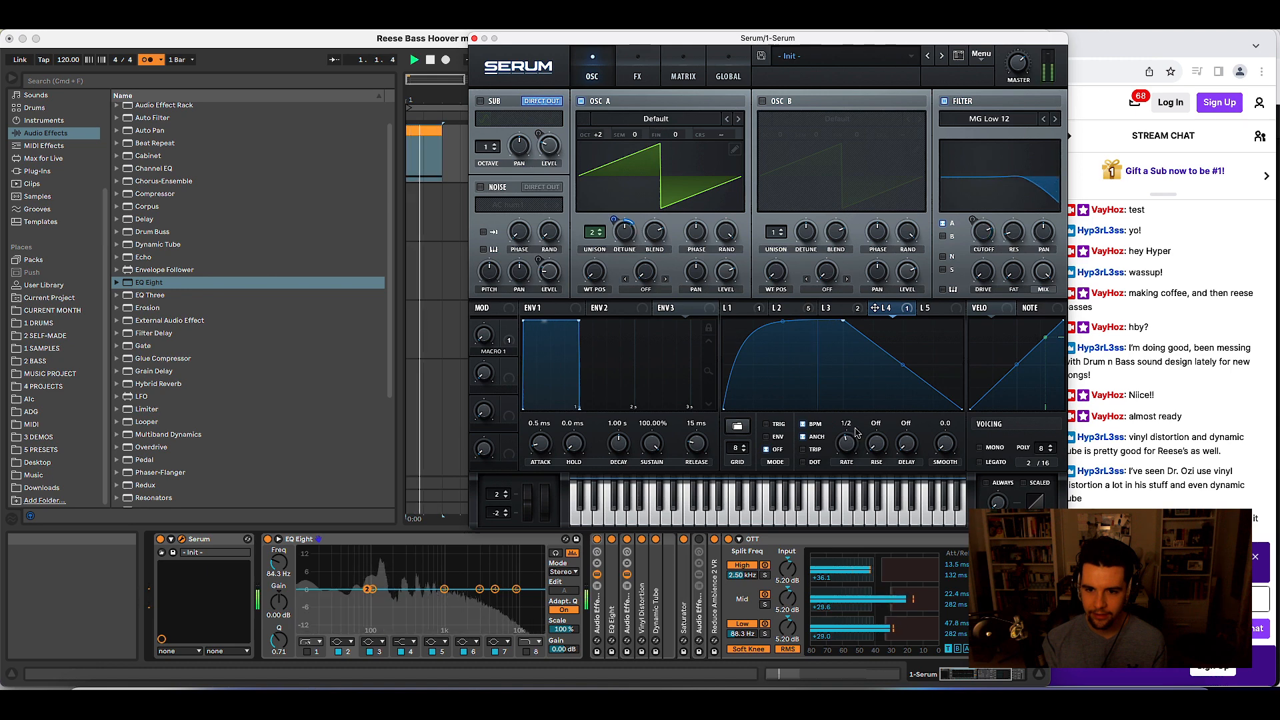
drag(905, 375, 905, 400)
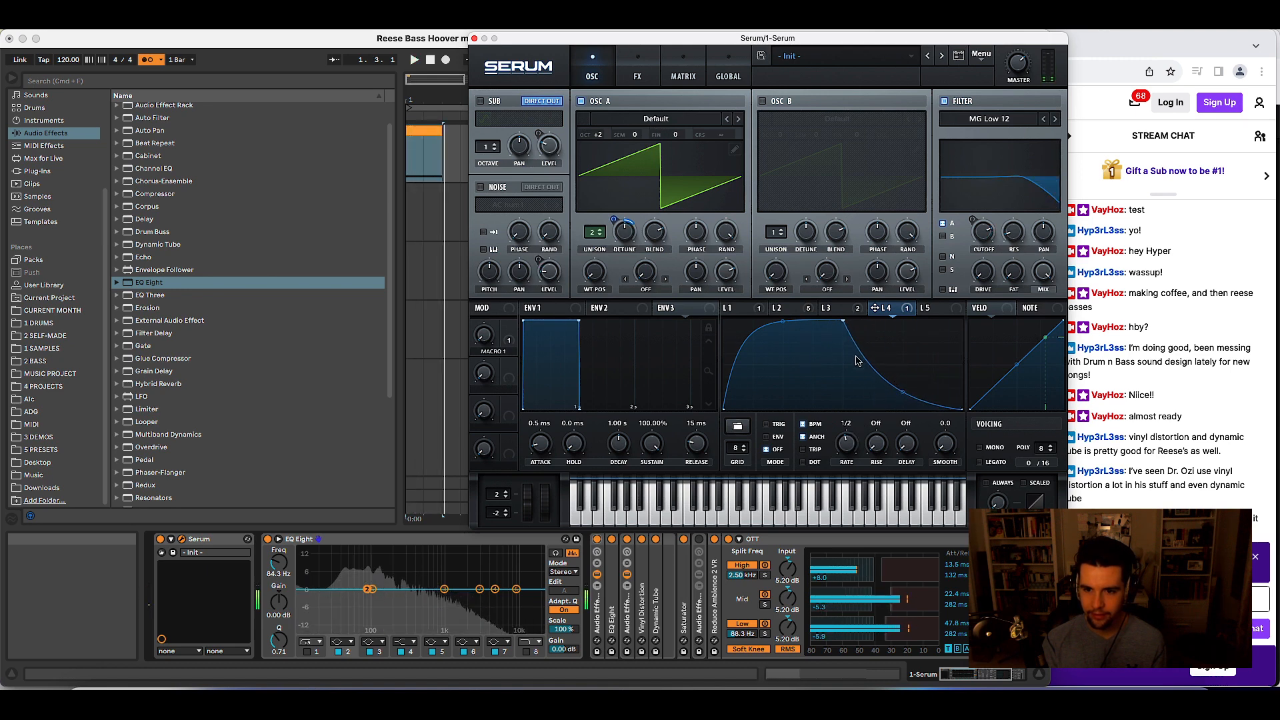
drag(844, 324, 801, 322)
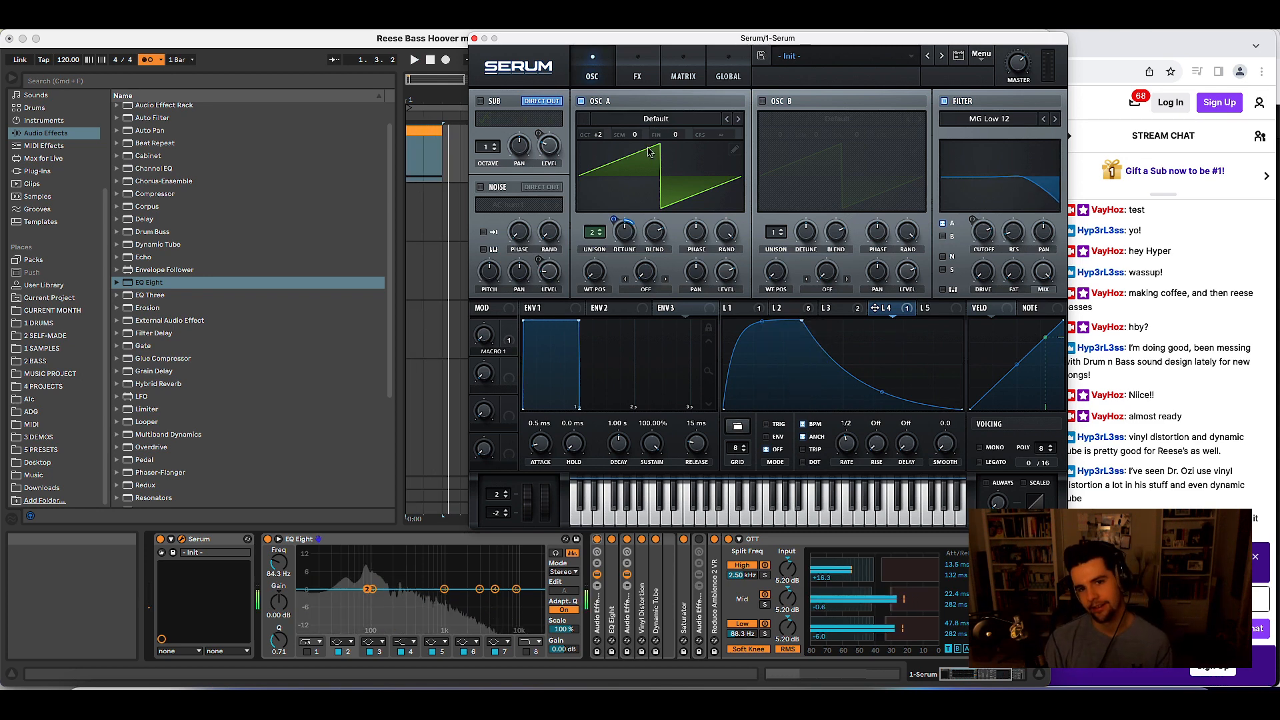
- Try oscillator A's octave at +3 while auditioning the clip
drag(595, 132, 587, 140)
key(space)
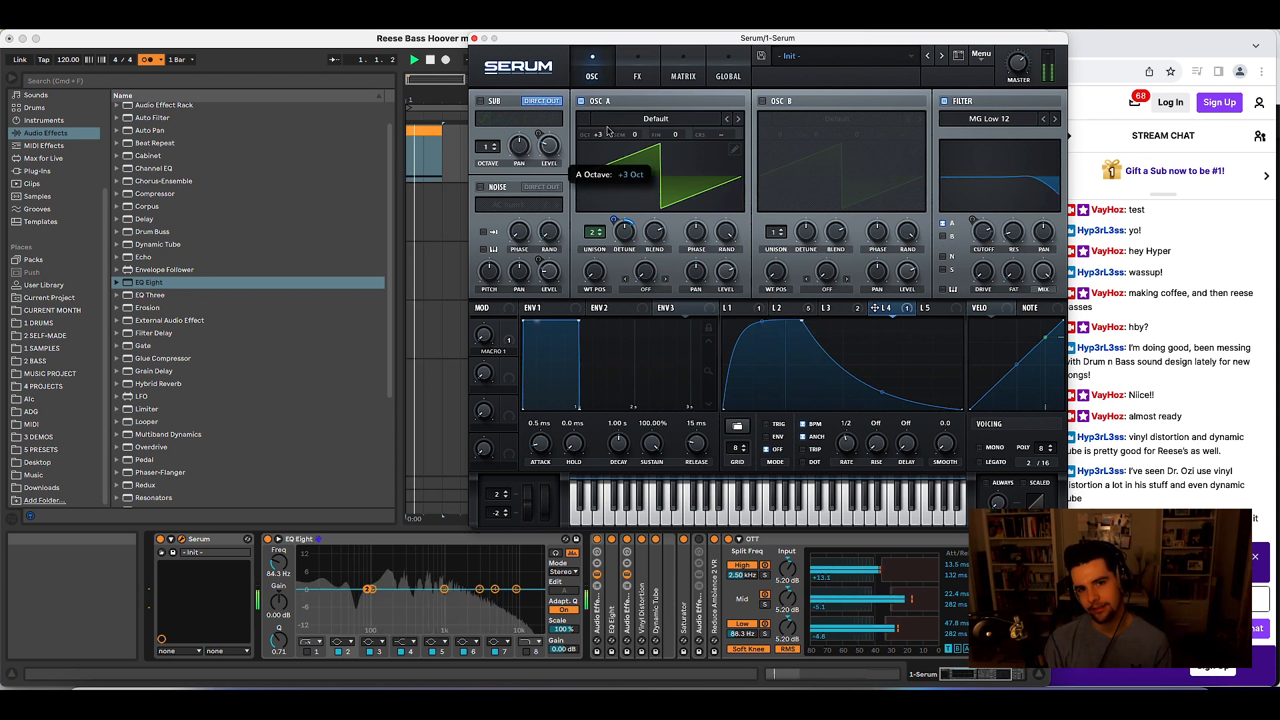
key(space)
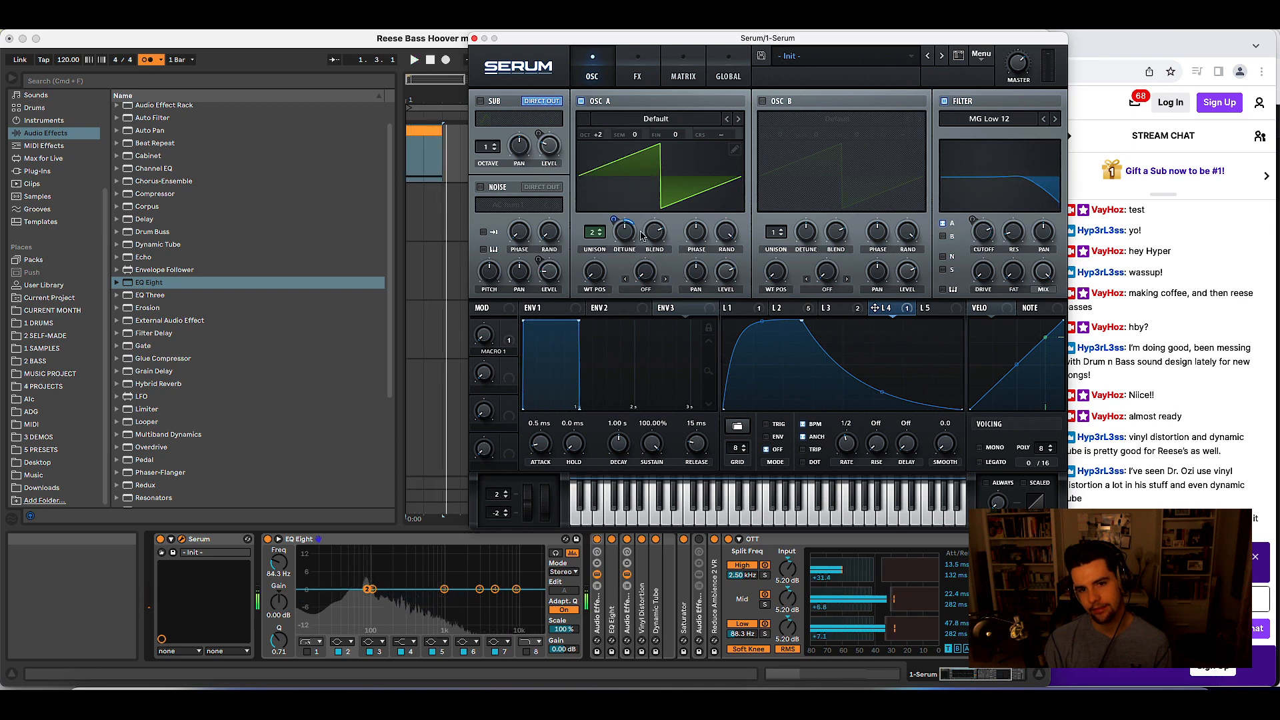
- Adjust LFO 4's modulation depth on oscillator A's detune to 17 while auditioning the clip
drag(624, 234, 622, 217)
key(space)
key(space)
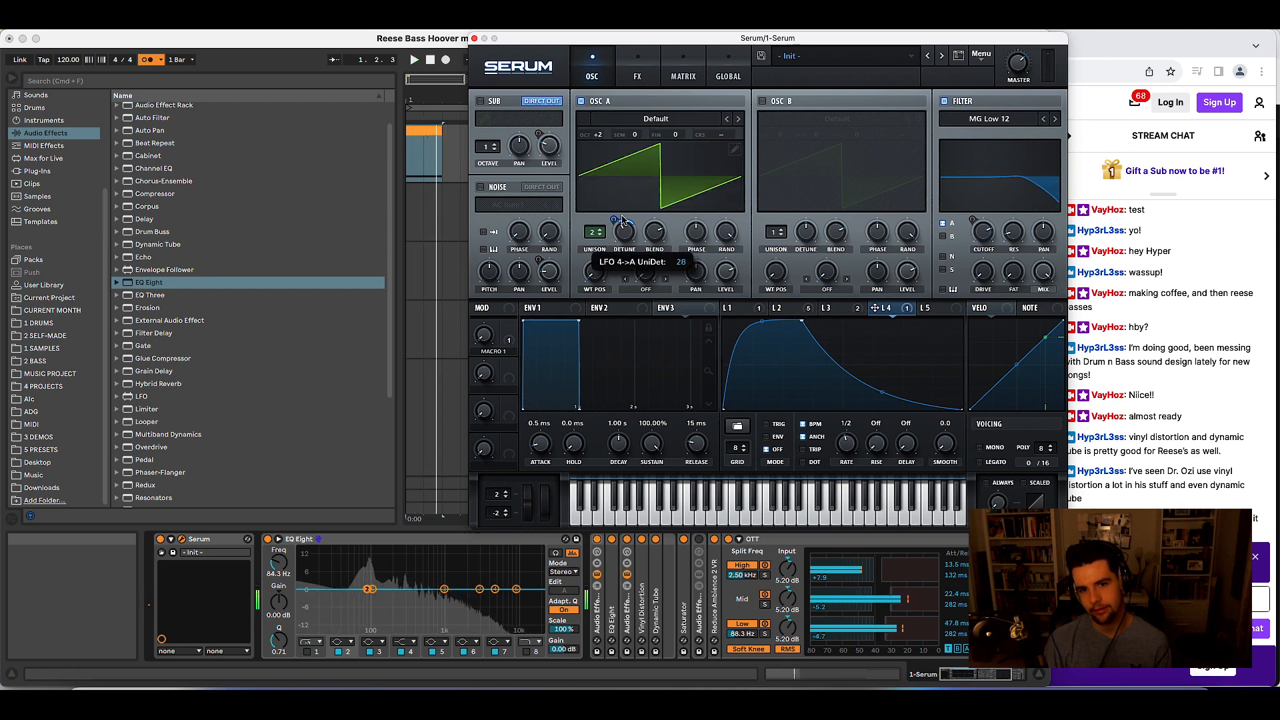
key(space)
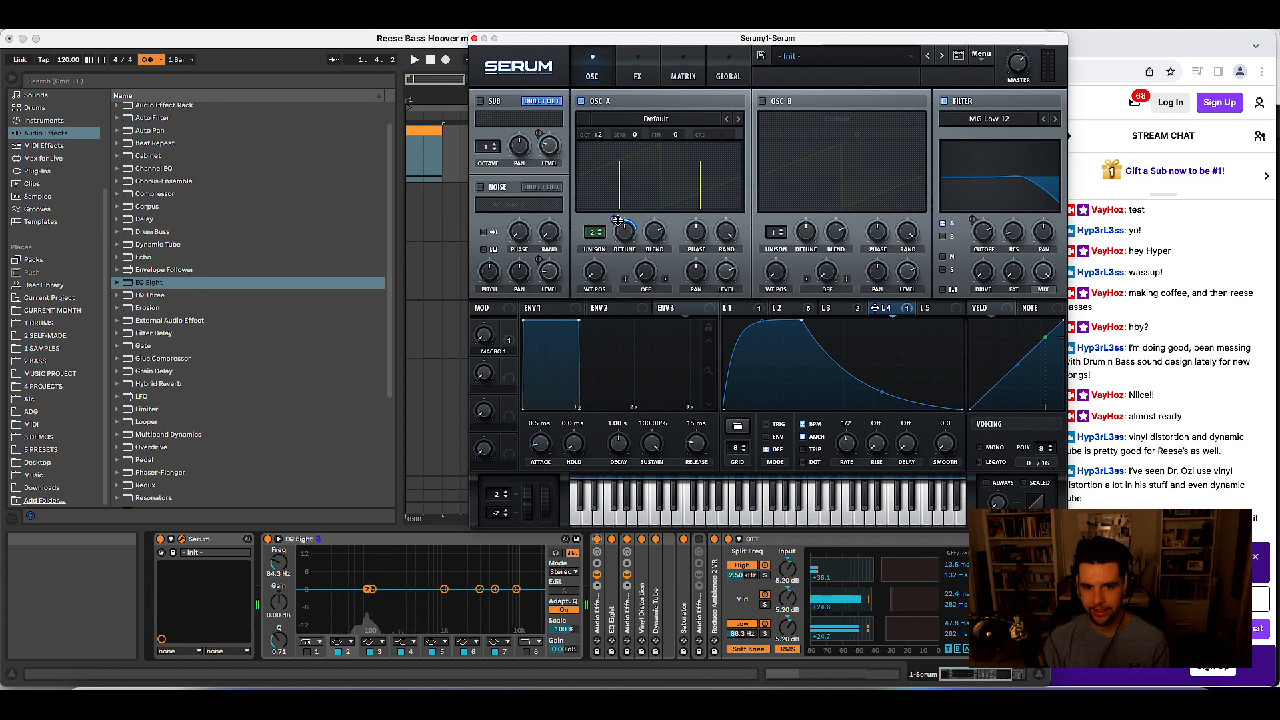
drag(618, 222, 620, 224)
key(space)
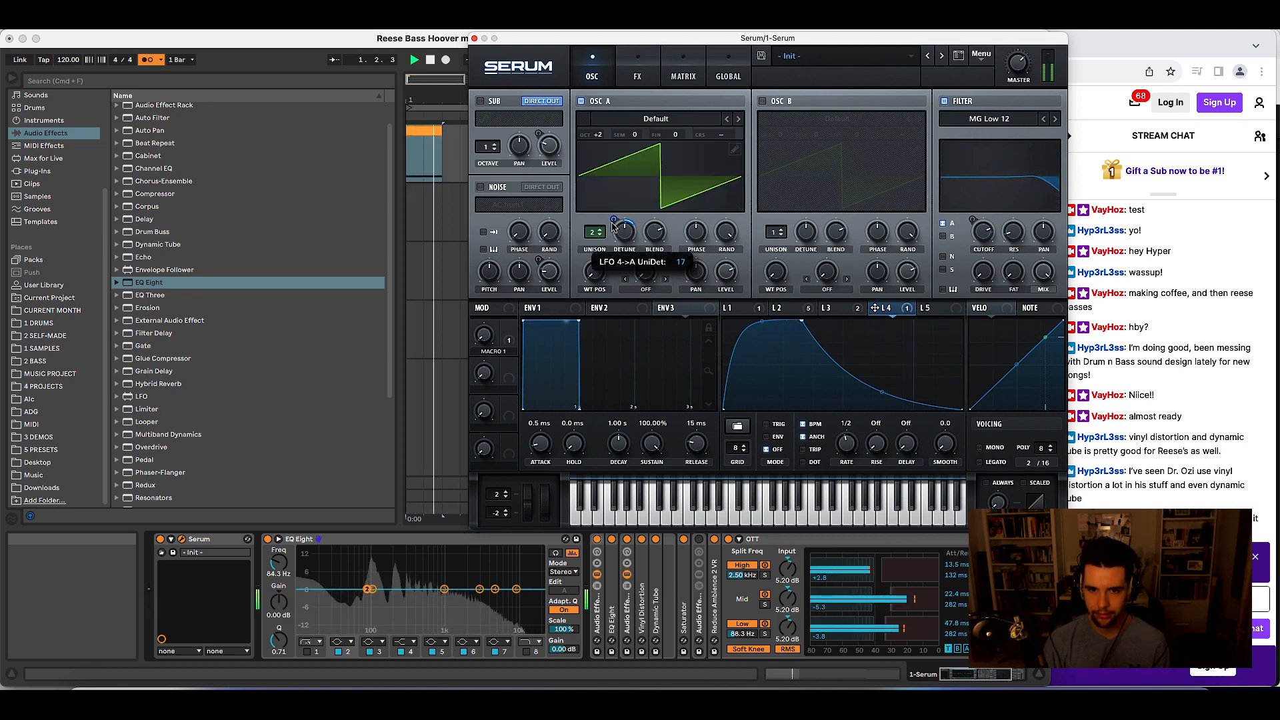
- Open the MIDI clip and raise LFO 4's falling curve slightly while auditioning the sound
double_click(424, 131)
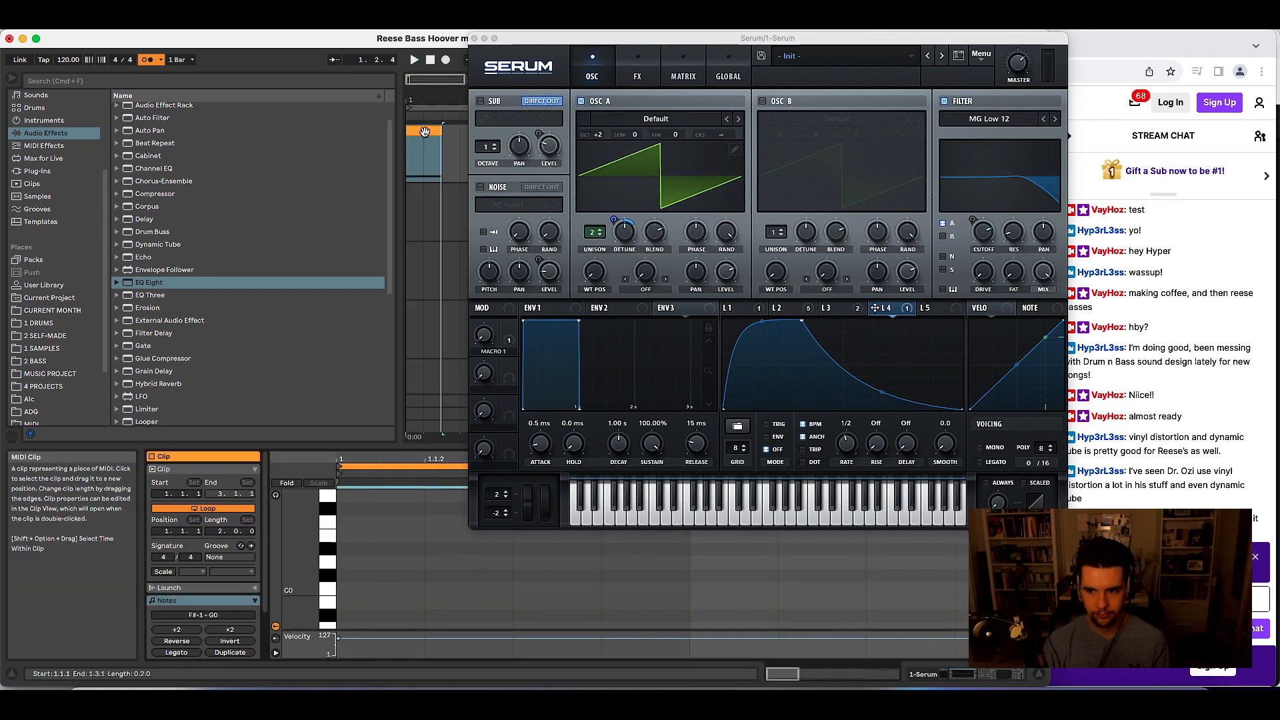
click(766, 314)
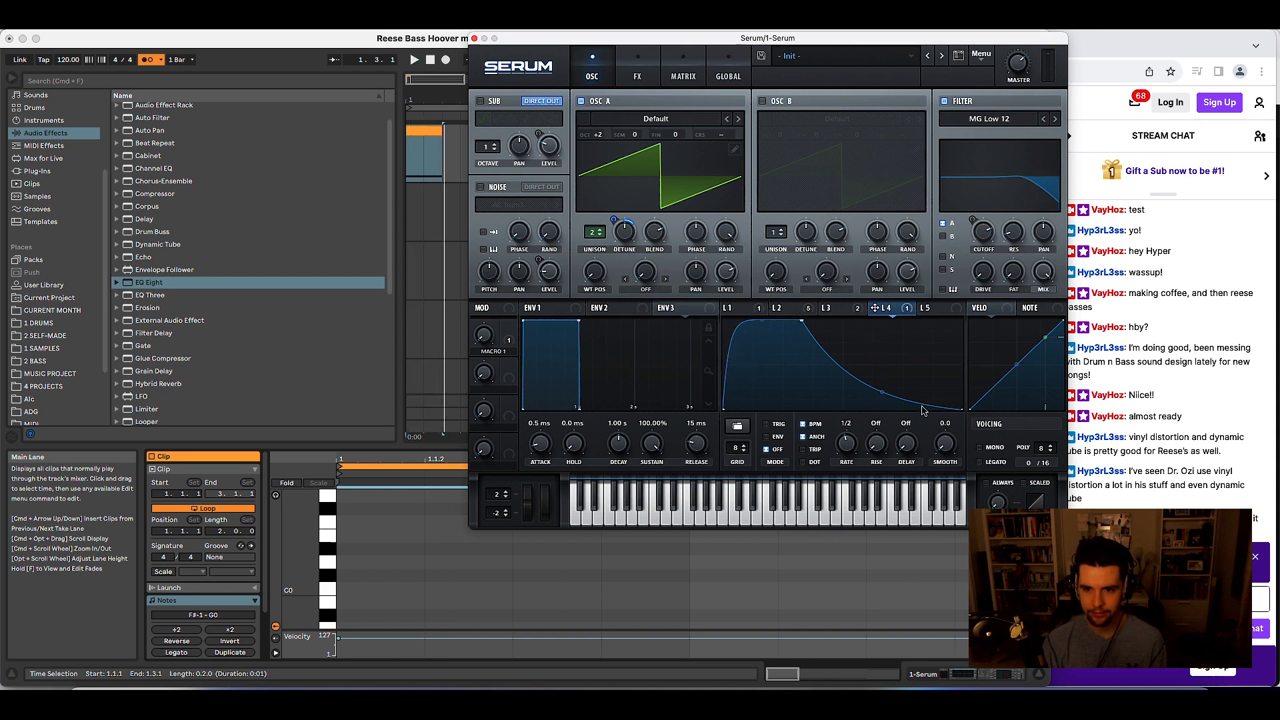
key(space)
mouse_move(884, 393)
mouse_down()
mouse_move(885, 378)
mouse_move(876, 387)
mouse_up()
key(space)
key(space)
key(space)
- Compare the curves and modulation targets of the LFOs in turn
click(759, 310)
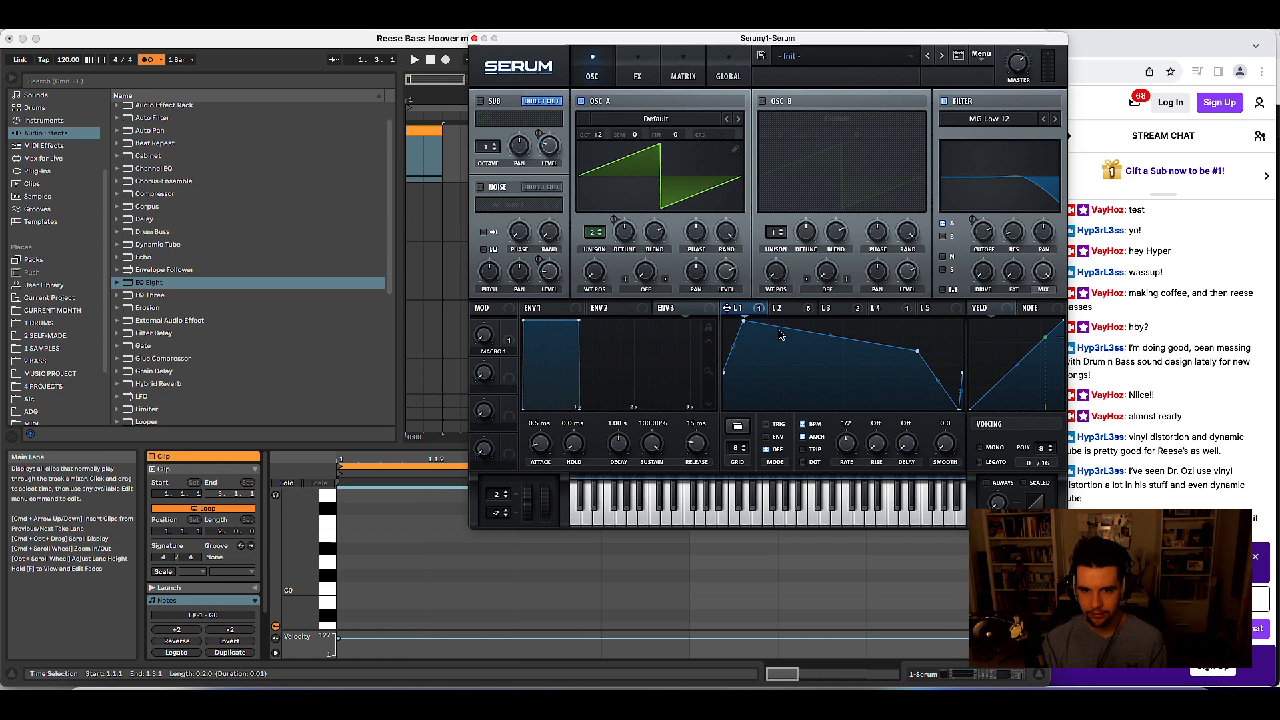
click(798, 310)
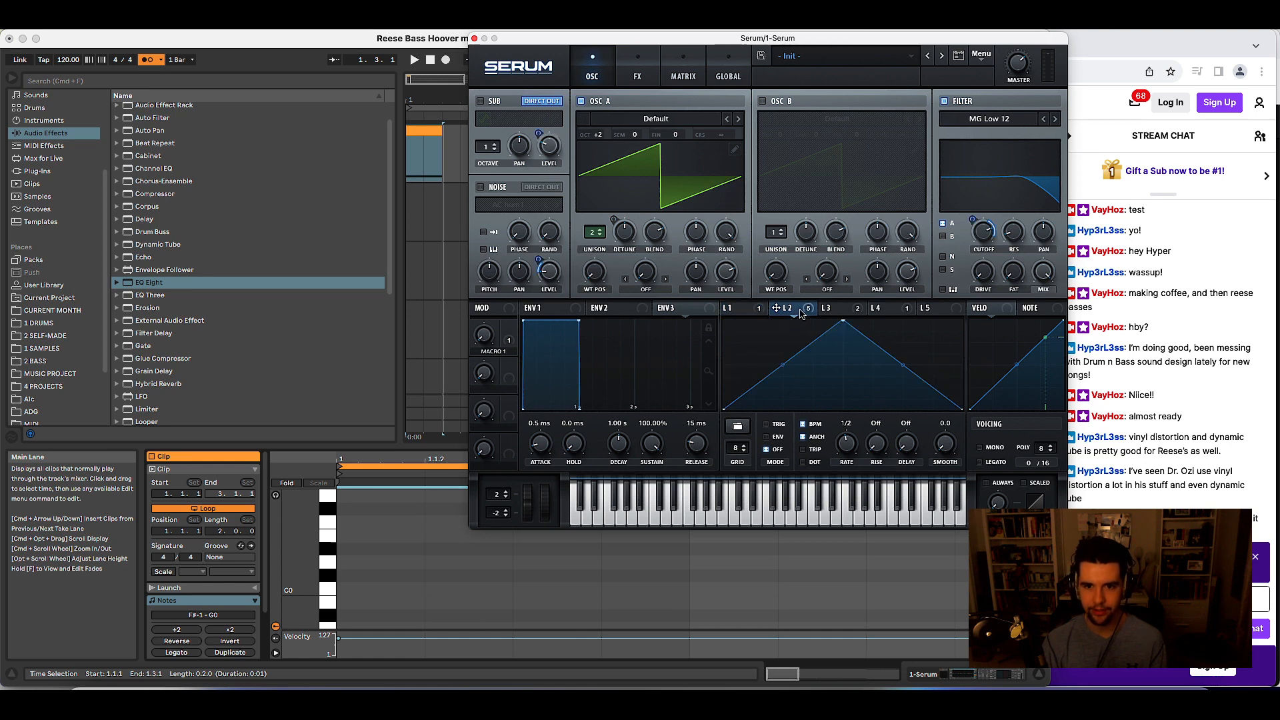
click(841, 310)
click(932, 310)
click(892, 310)
- Widen LFO 1's peak with extra points along its maximum and move the first peak point slightly later, auditioning the result
click(737, 310)
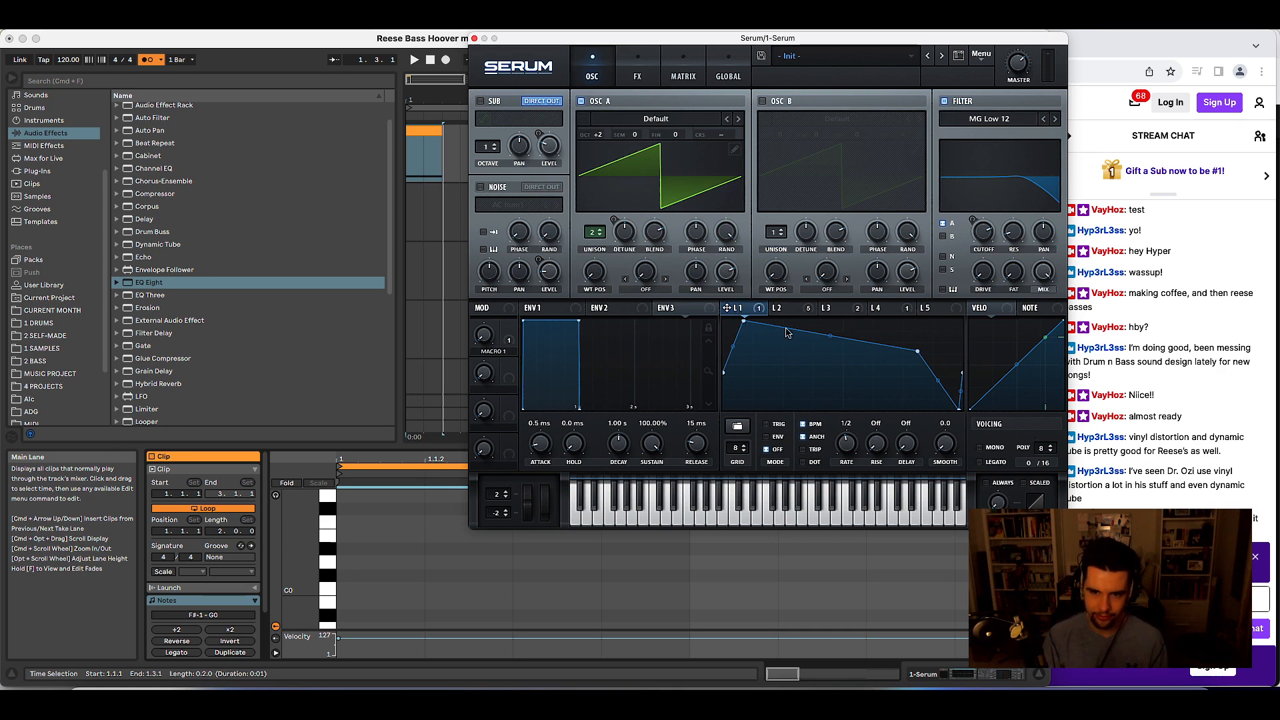
key(space)
key(space)
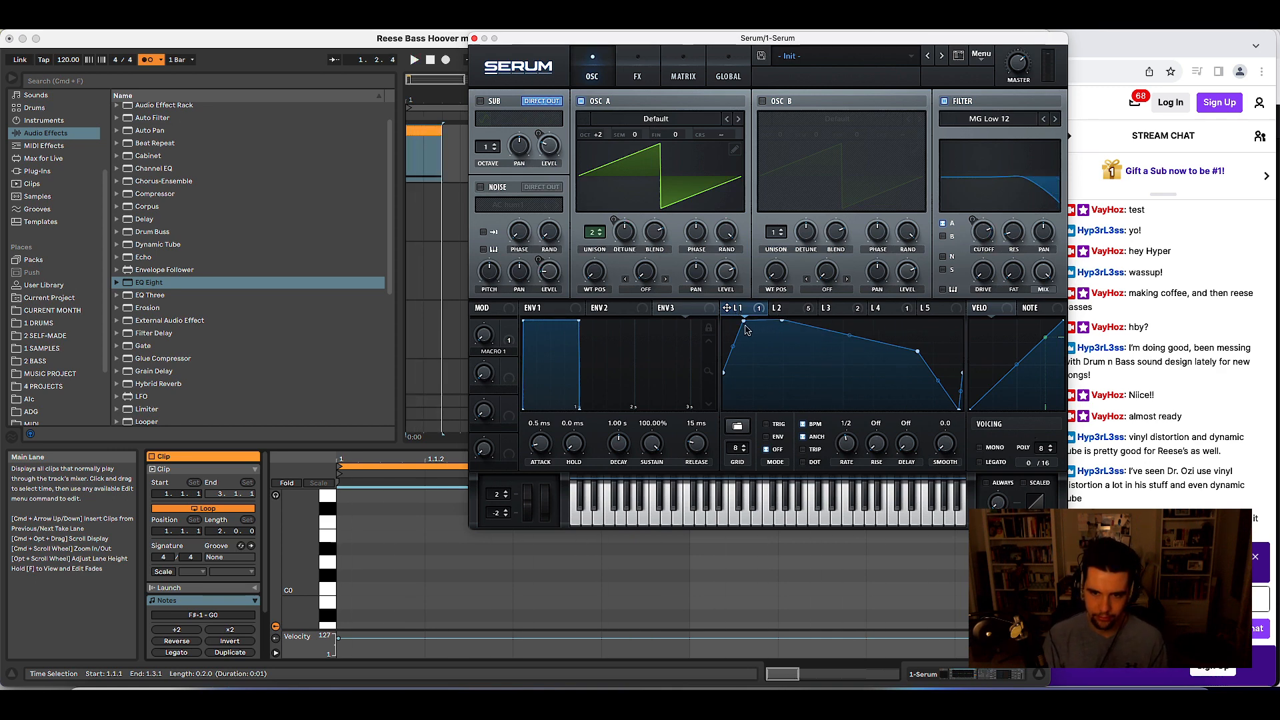
drag(743, 323, 756, 317)
key(space)
key(space)
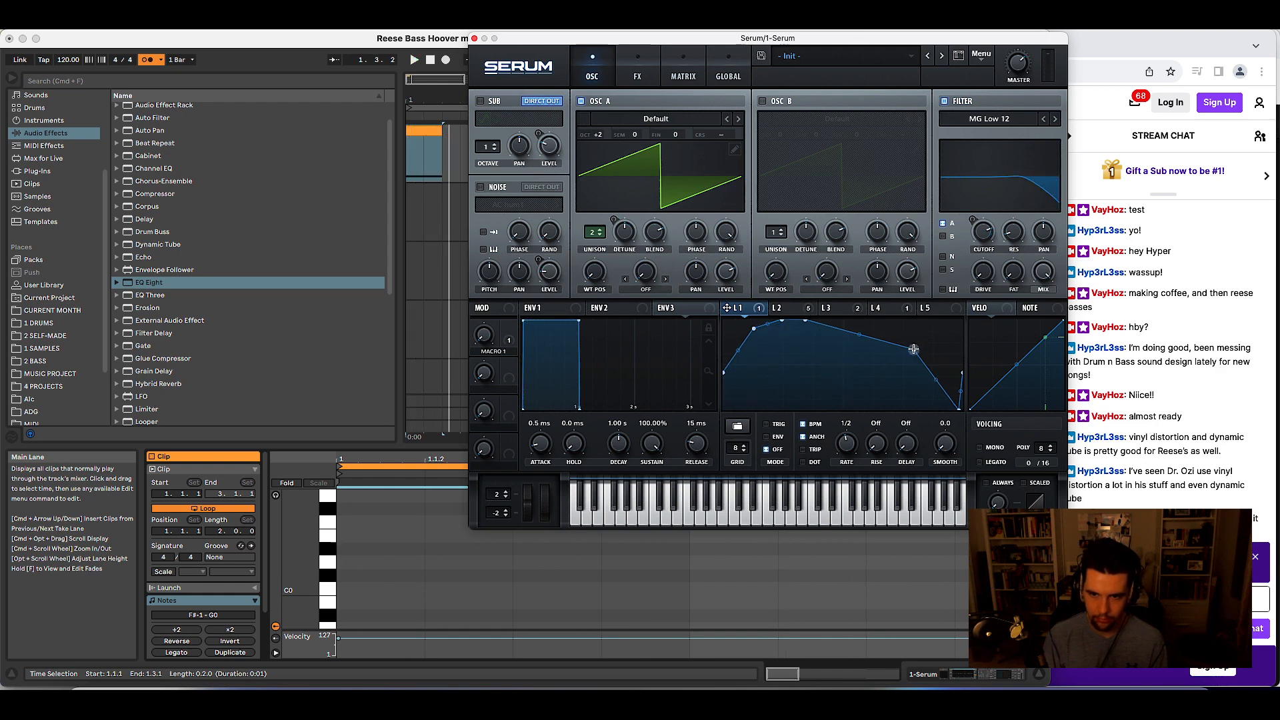
- Lower LFO 1's late falling point, raise its first peak point to the maximum and bring both curve ends down to zero
key(space)
mouse_move(913, 349)
mouse_down()
mouse_move(900, 380)
mouse_move(901, 355)
mouse_up()
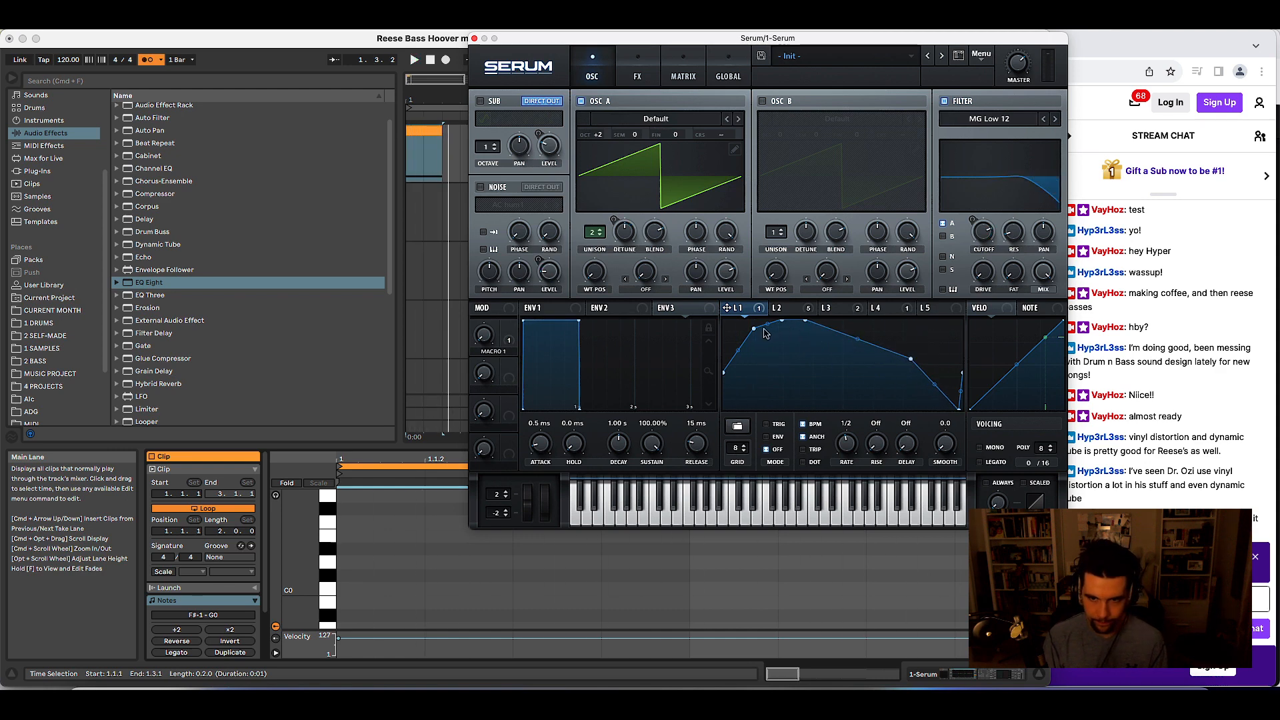
key(space)
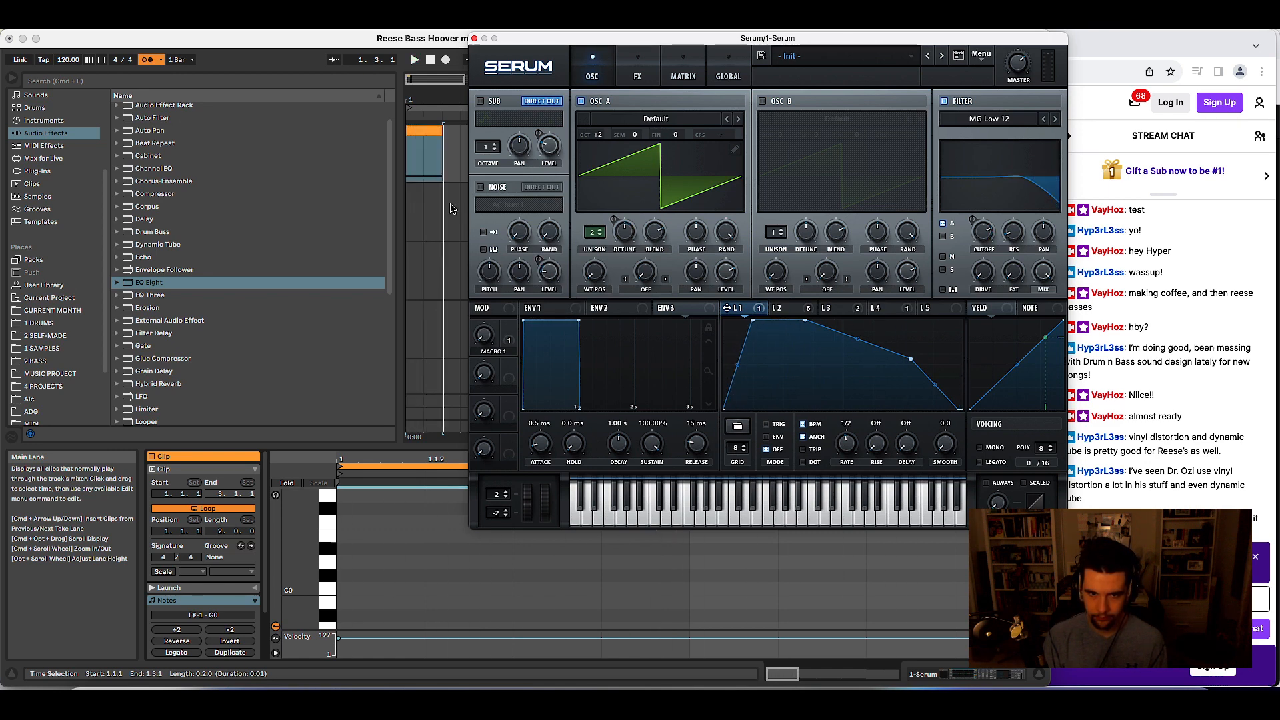
- Turn on the noise oscillator with AC hum1 and set the Tube distortion's drive to 96% during playback
click(480, 187)
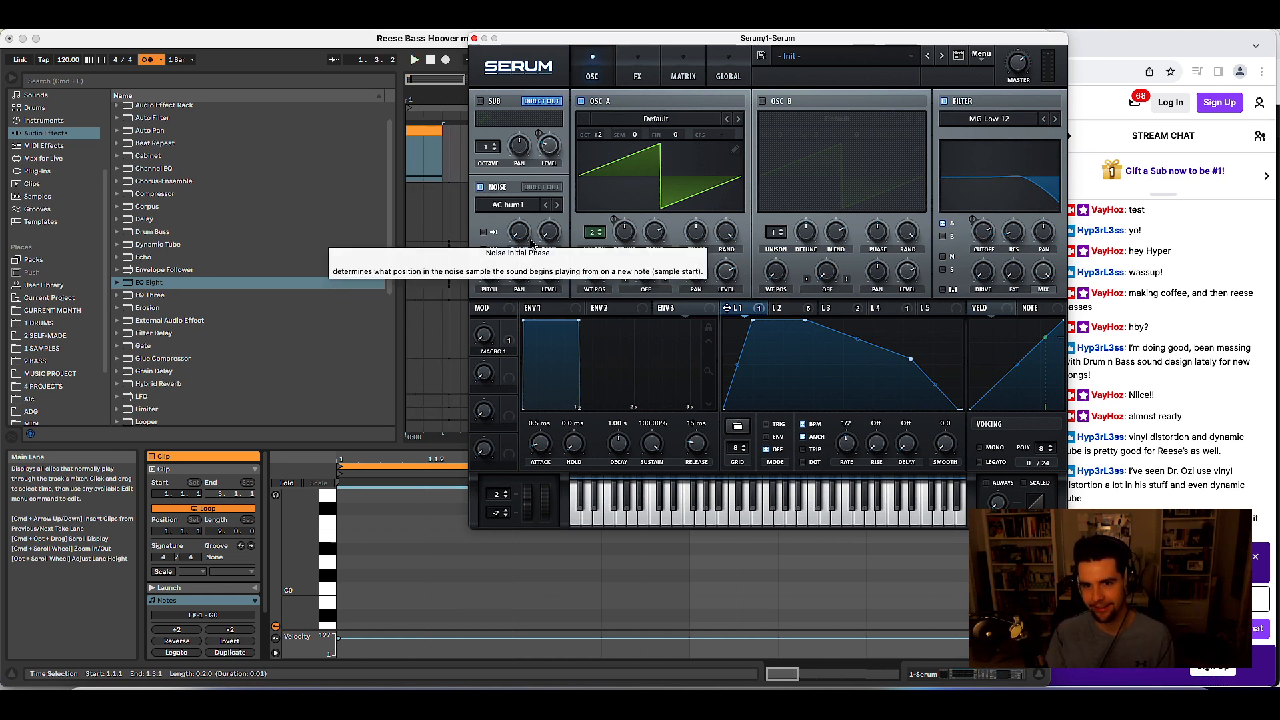
click(645, 77)
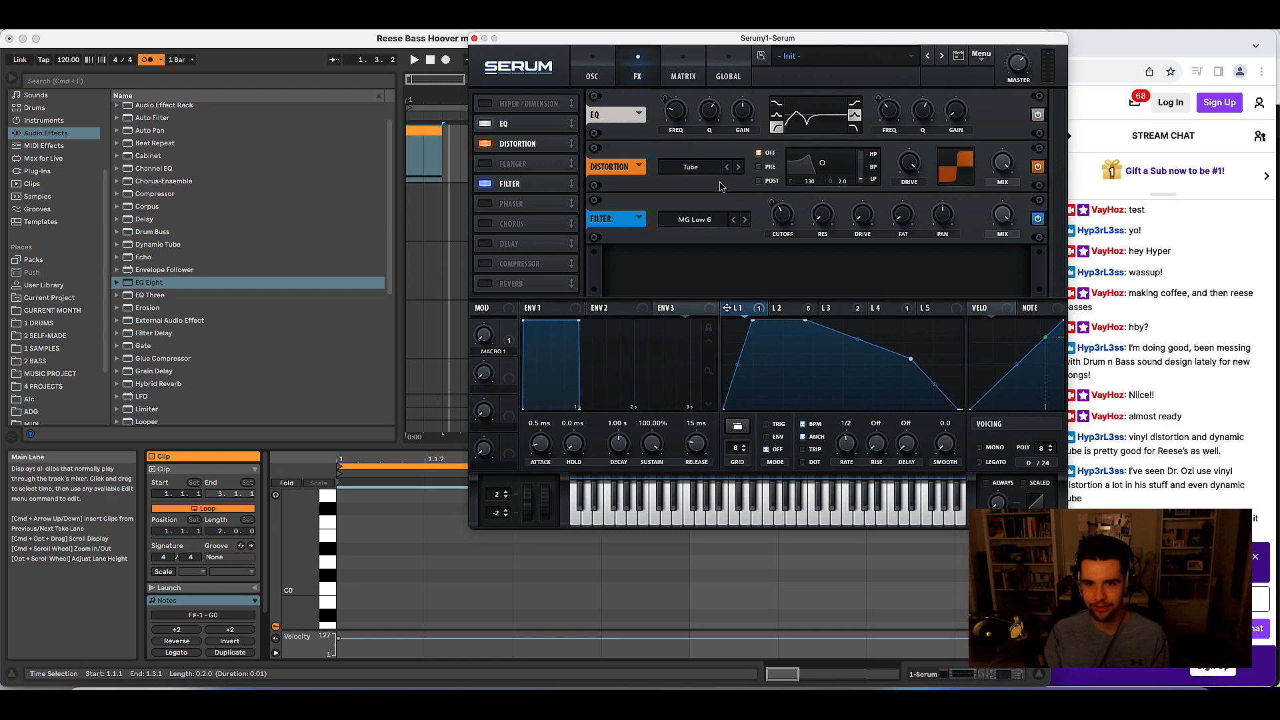
mouse_move(905, 162)
key(space)
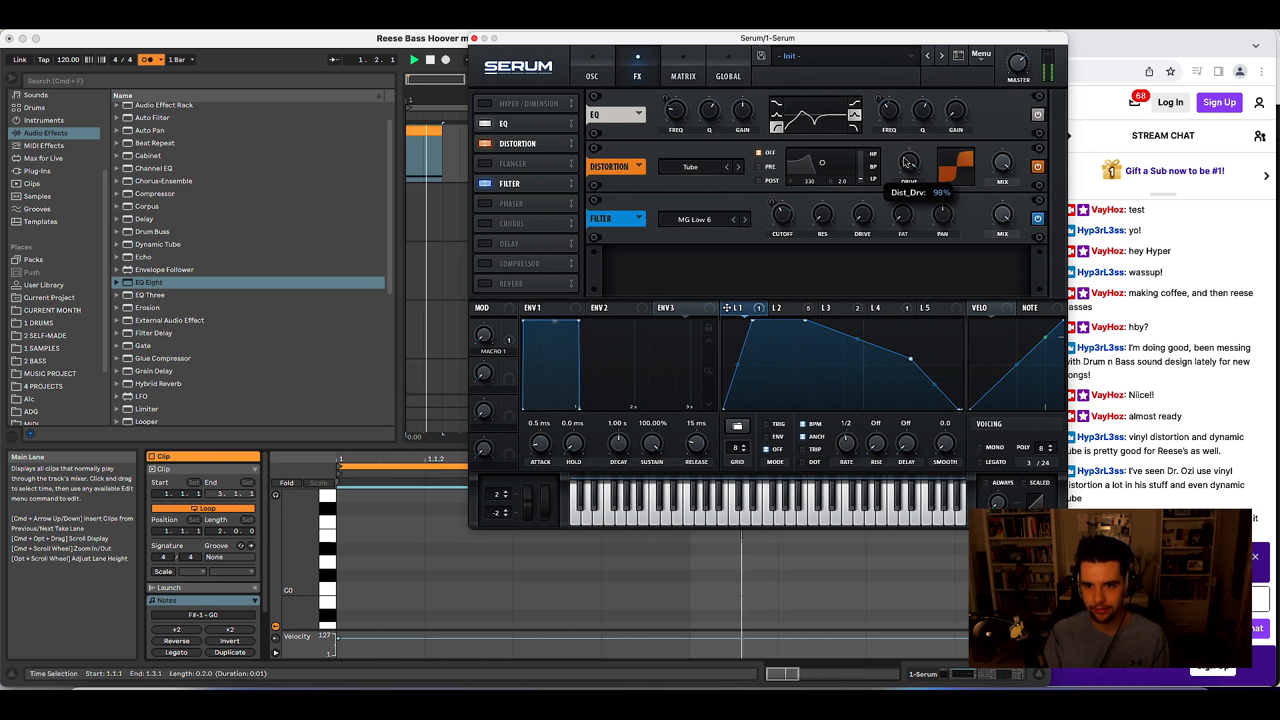
scroll(901, 162, down, 1)
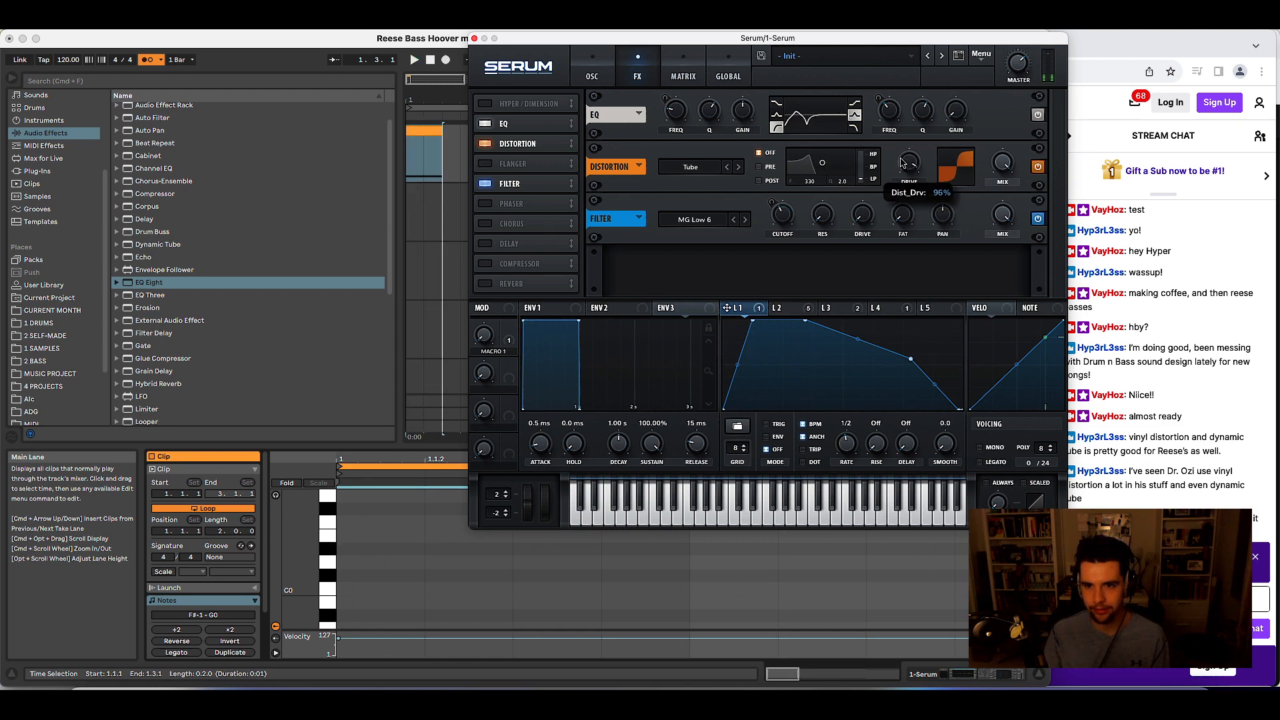
- Assign LFO 4 to the Tube distortion's drive and audition the modulation
click(889, 307)
key(space)
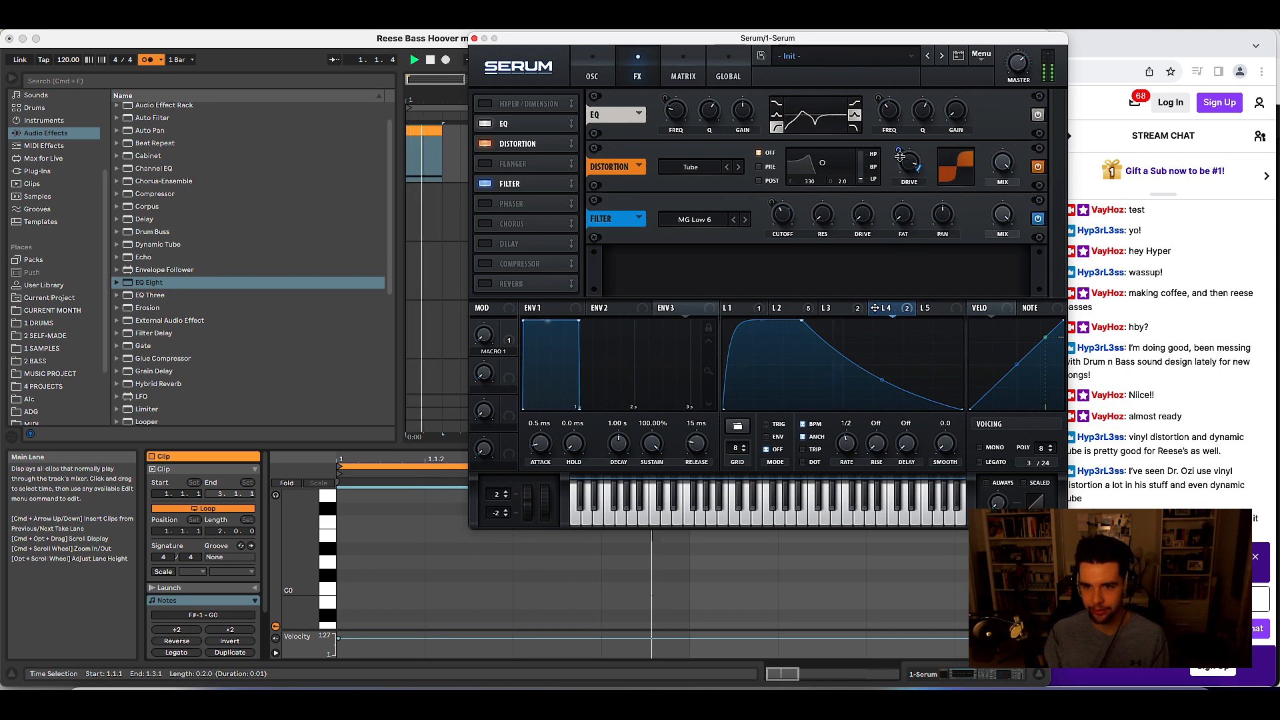
key(space)
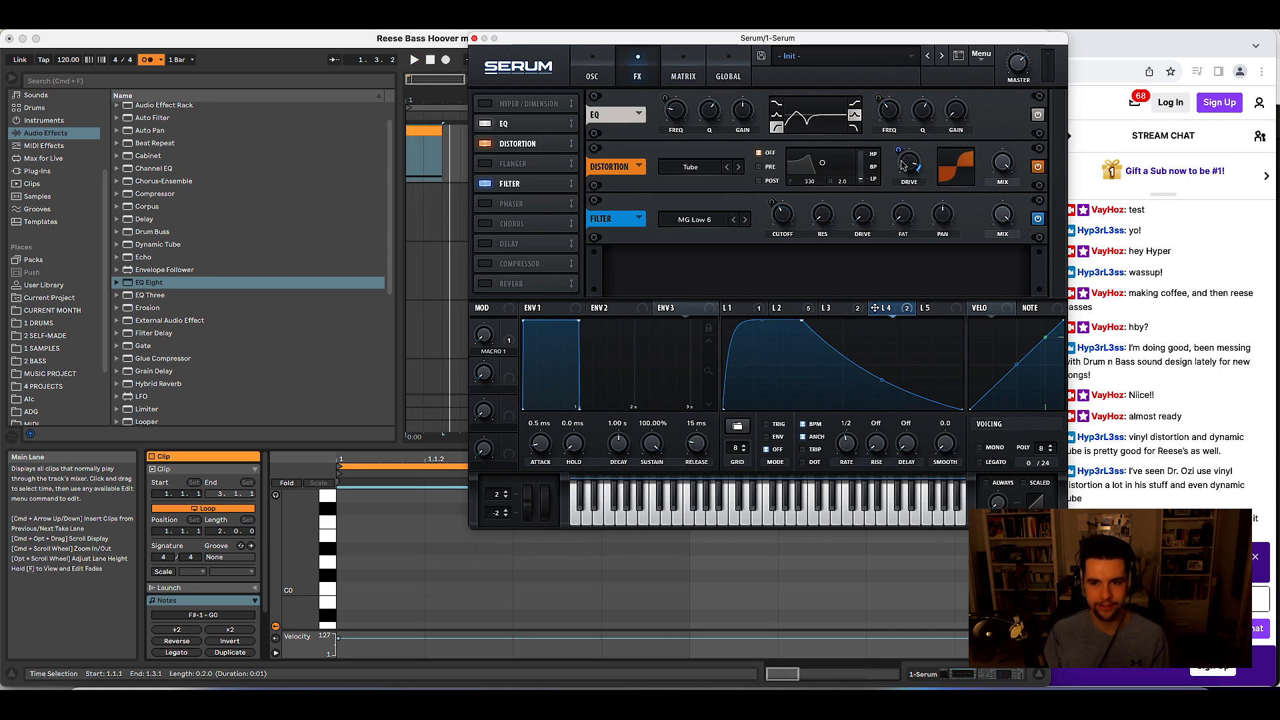
key(space)
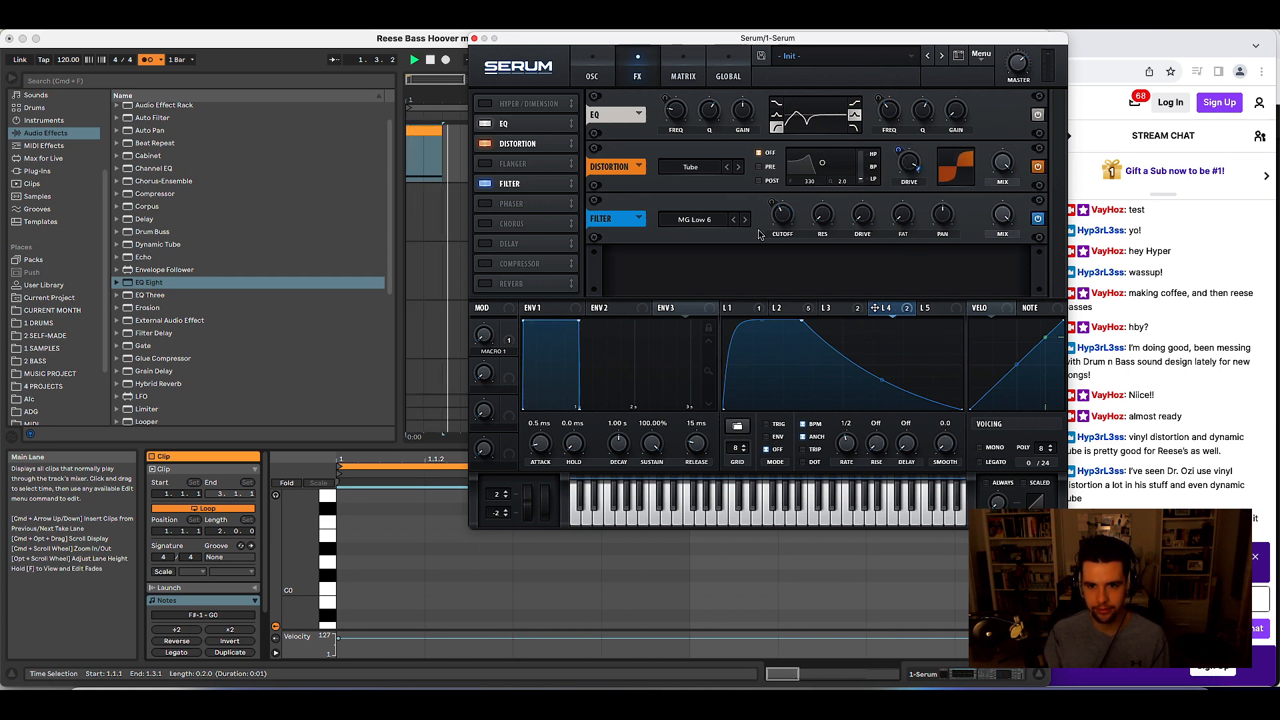
- Assign LFO 4 to the MG Low 6 effects filter's drive at depth 20 and its fat at depth 34, auditioning the sound
drag(847, 230, 857, 220)
key(space)
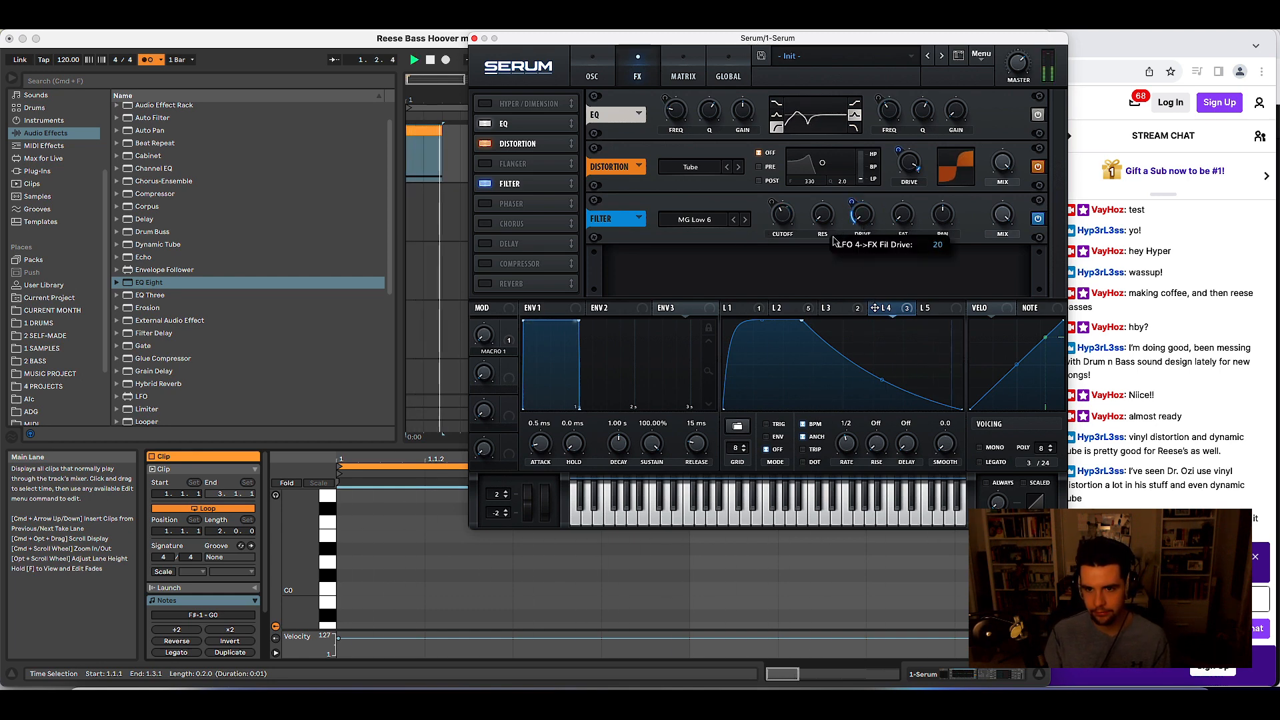
key(space)
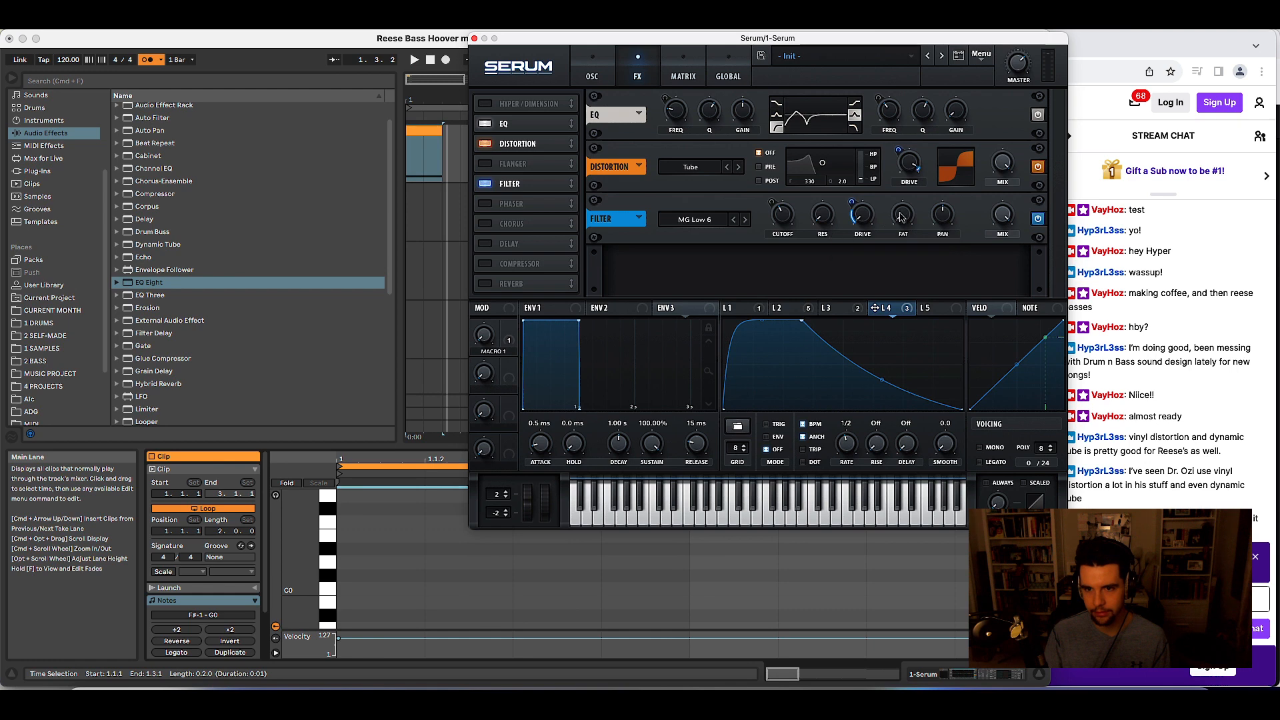
key(space)
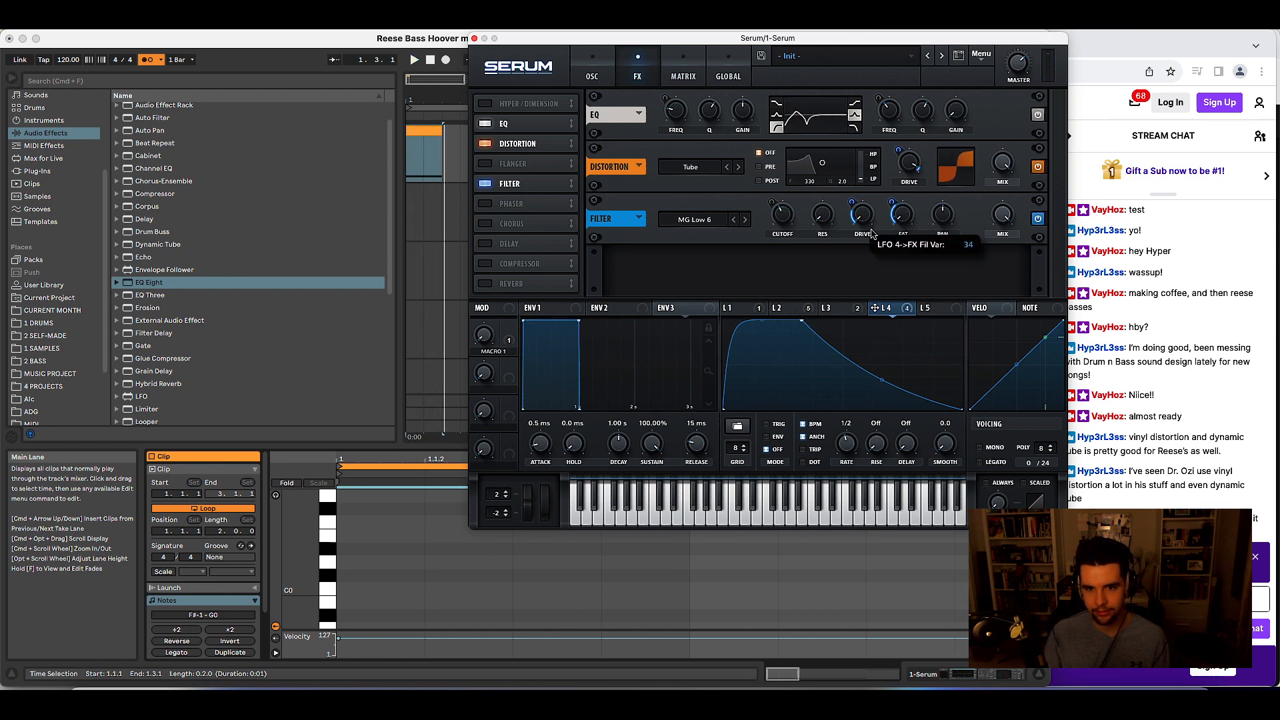
- Try lowering oscillator A by 3 and 4 semitones during playback and reset its semitone offset to 0
click(604, 73)
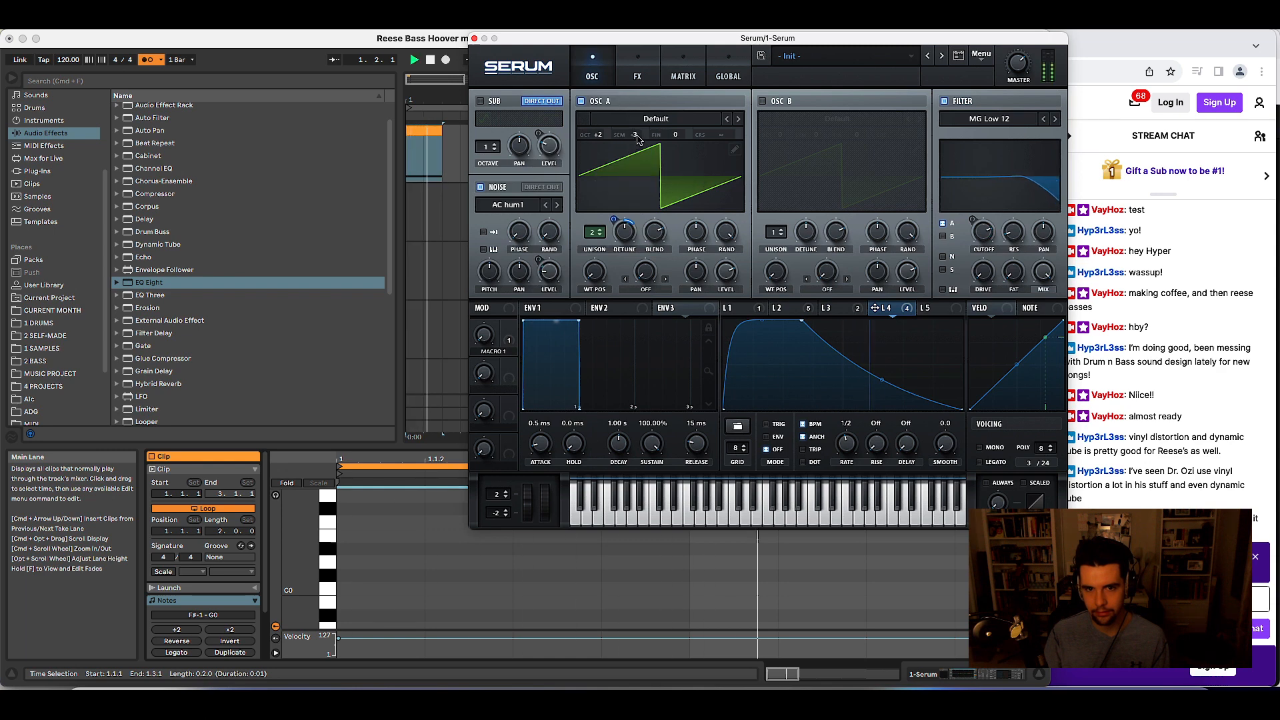
key(space)
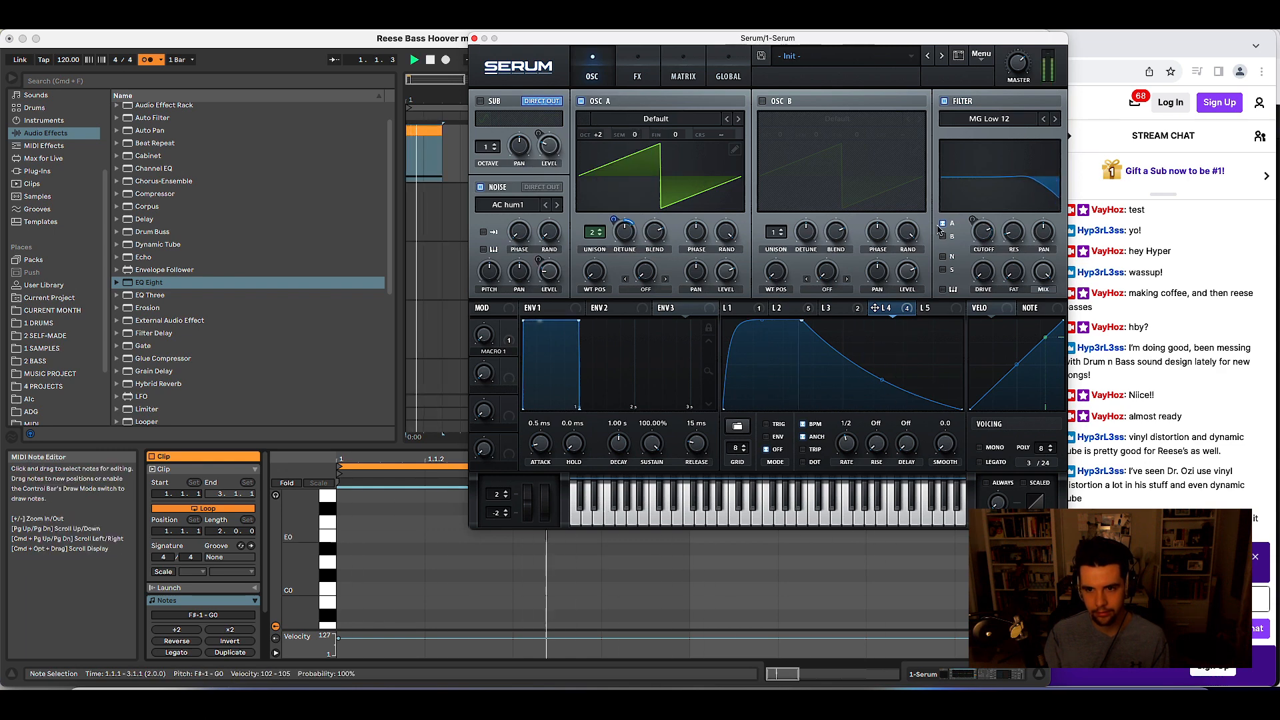
key(space)
drag(627, 134, 639, 138)
key(space)
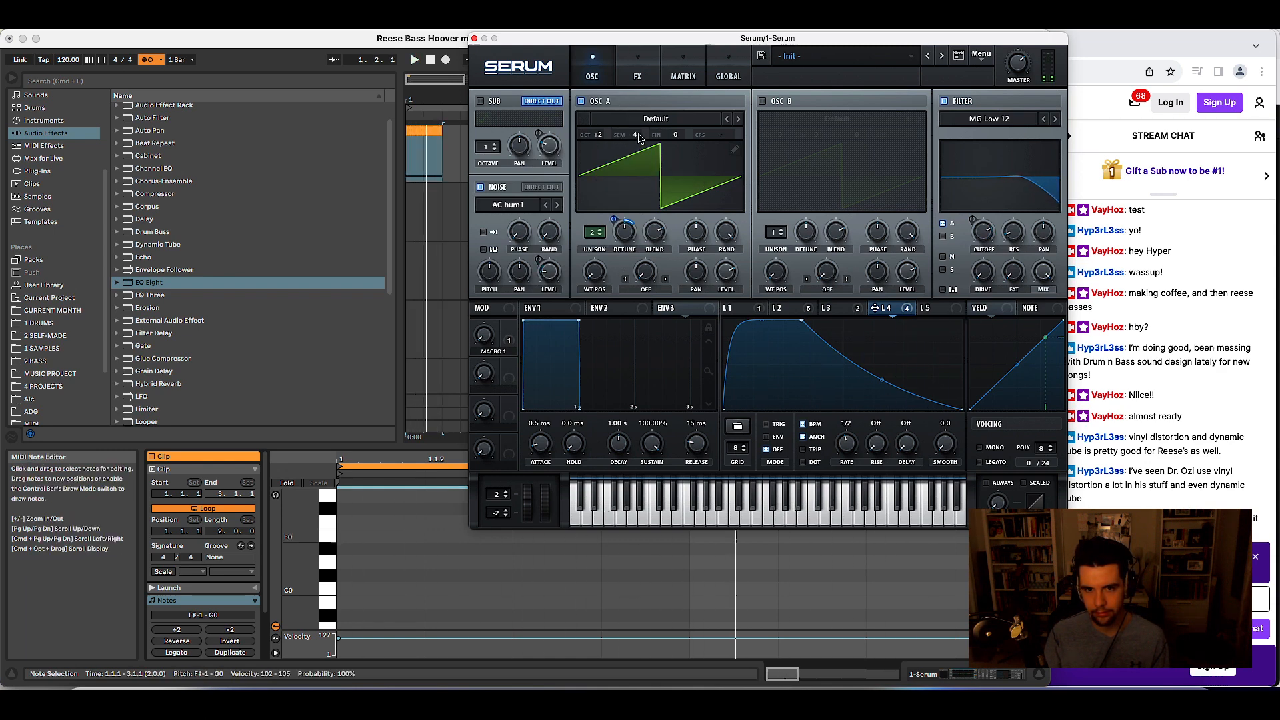
double_click(634, 134)
key(space)
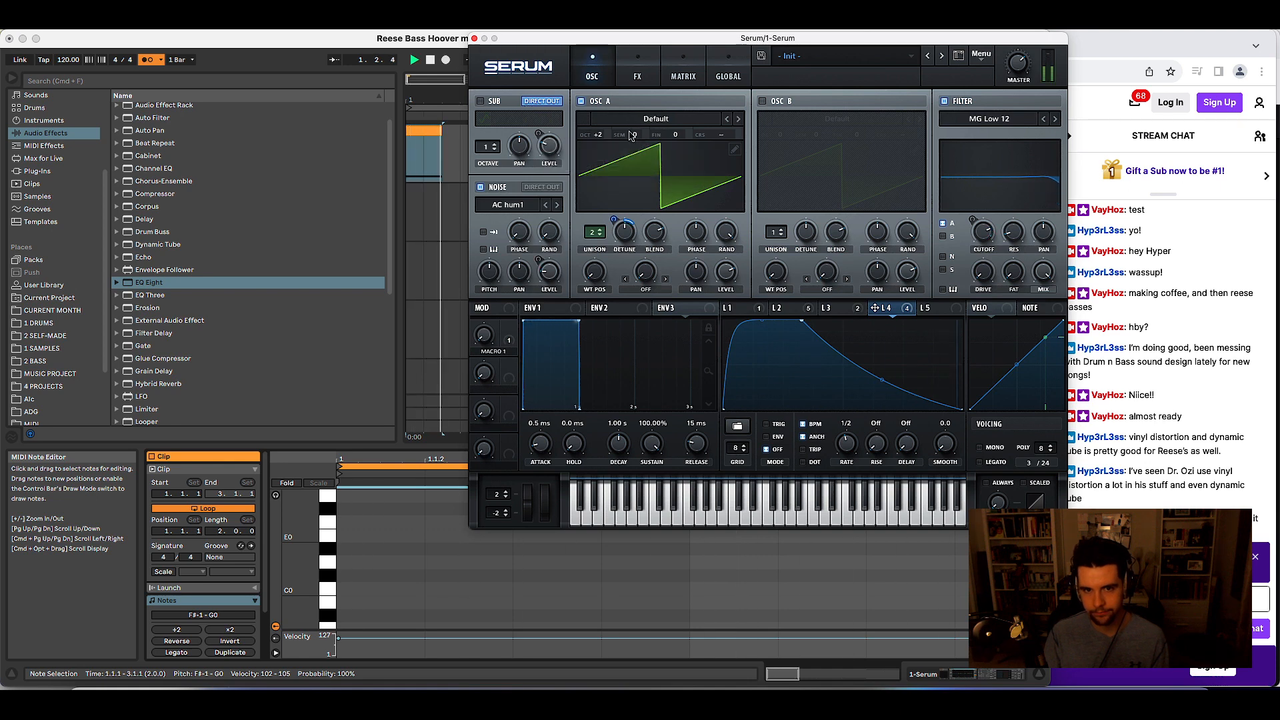
- Transpose all notes in the MIDI clip down three semitones, moving the F#-1 note to D#-1, while auditioning the result
click(427, 533)
scroll(434, 533, down, 5)
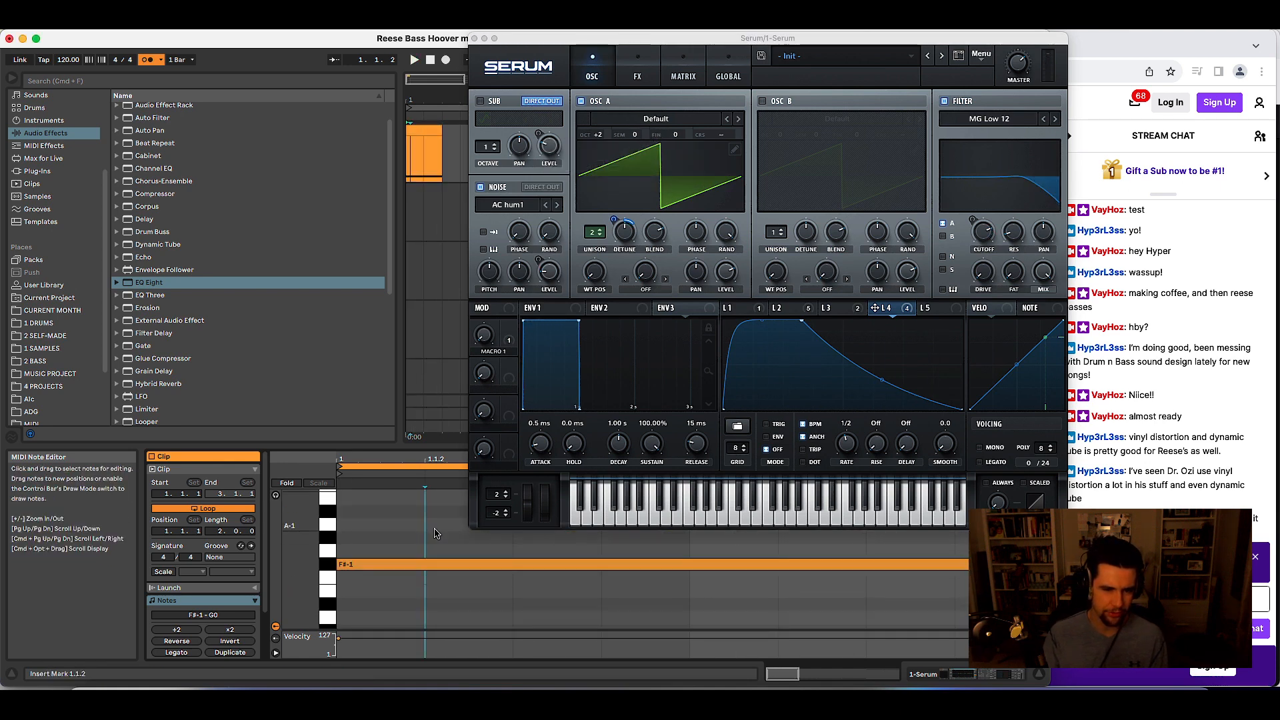
key(super+a)
key(space)
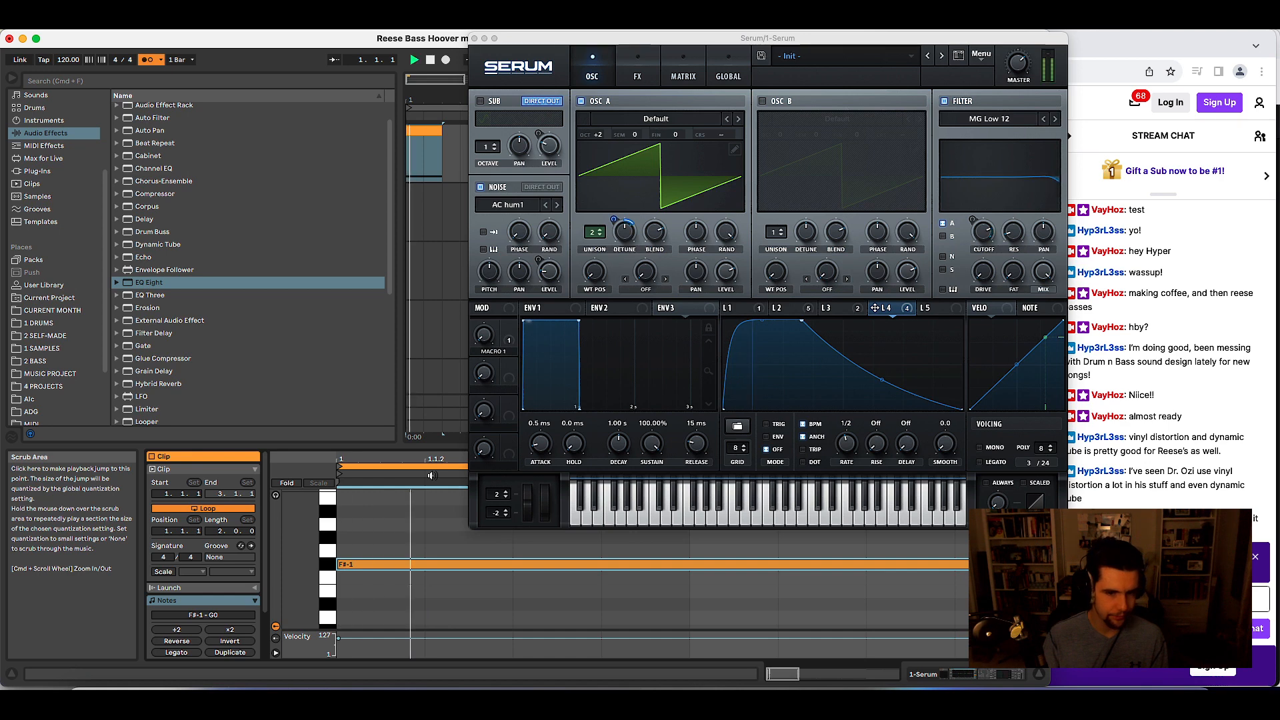
key(Down)
key(Down)
key(Down)
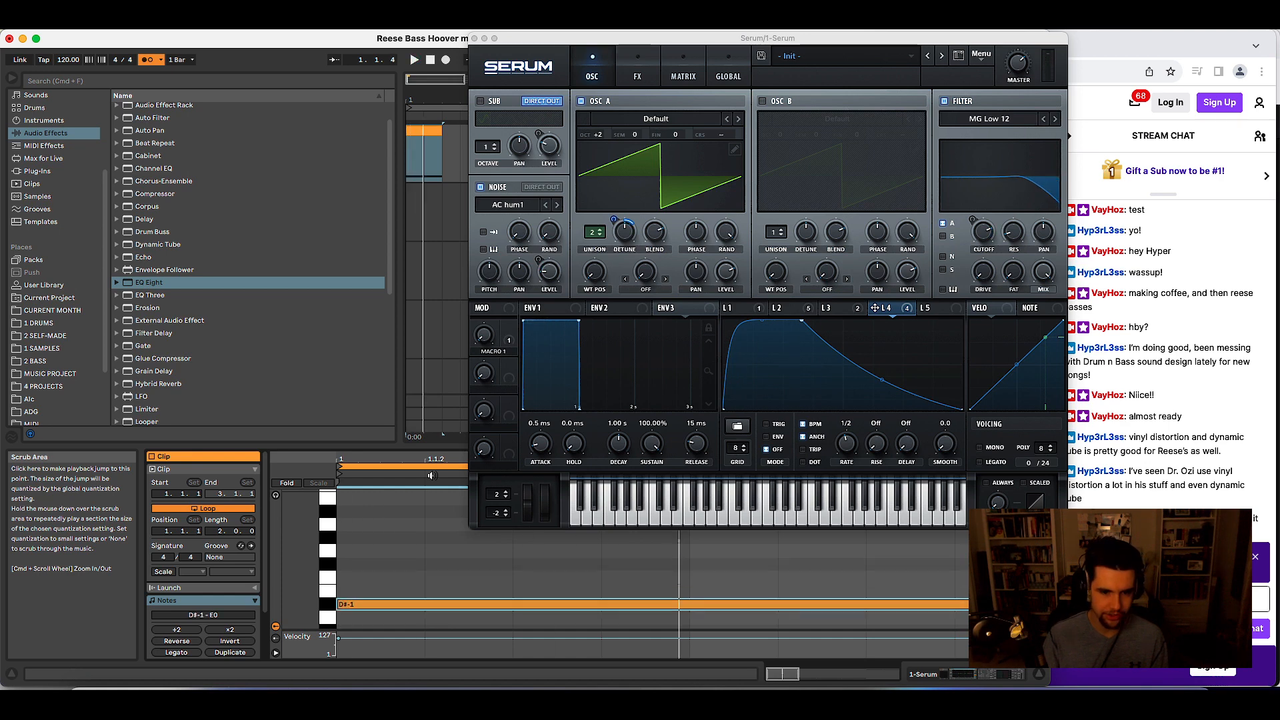
- Turn Macro 2 through its range to sweep the effects EQ's low-band frequency and audition the sound
click(637, 72)
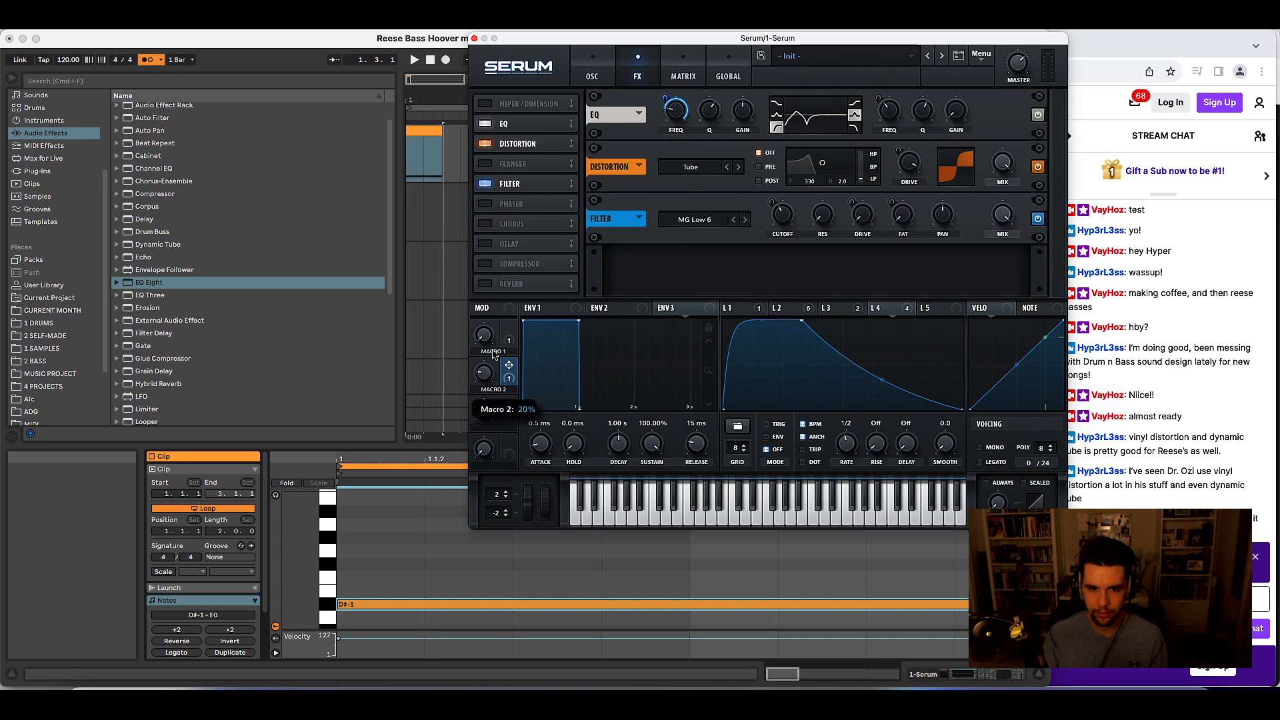
key(space)
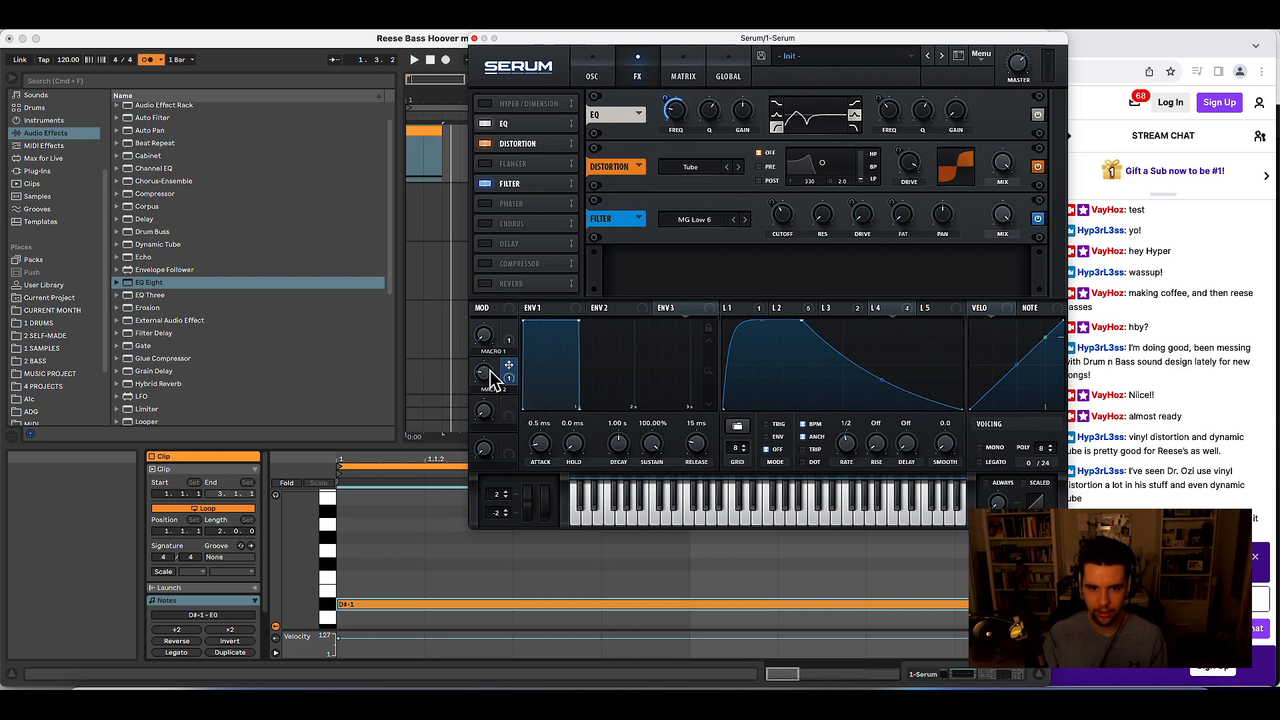
drag(492, 380, 504, 344)
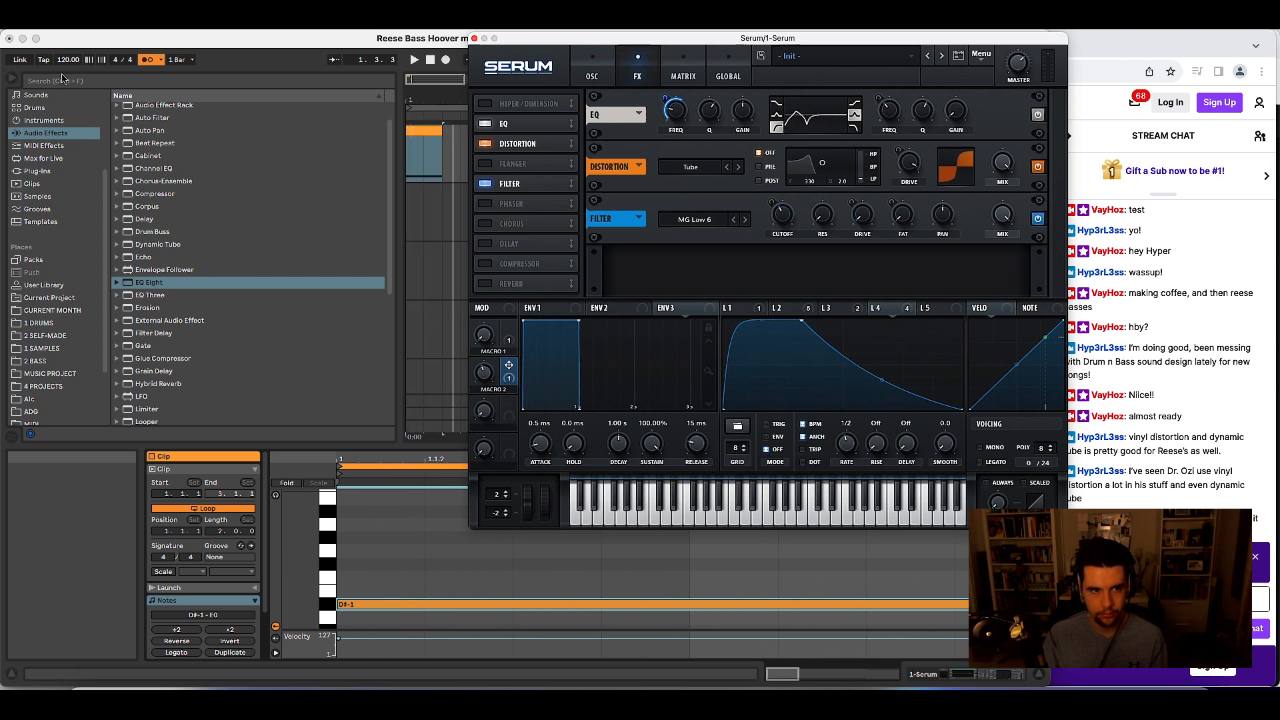
- Set the project tempo to 101 BPM and the noise oscillator's level to 23%, auditioning the patch
drag(68, 60, 68, 86)
key(space)
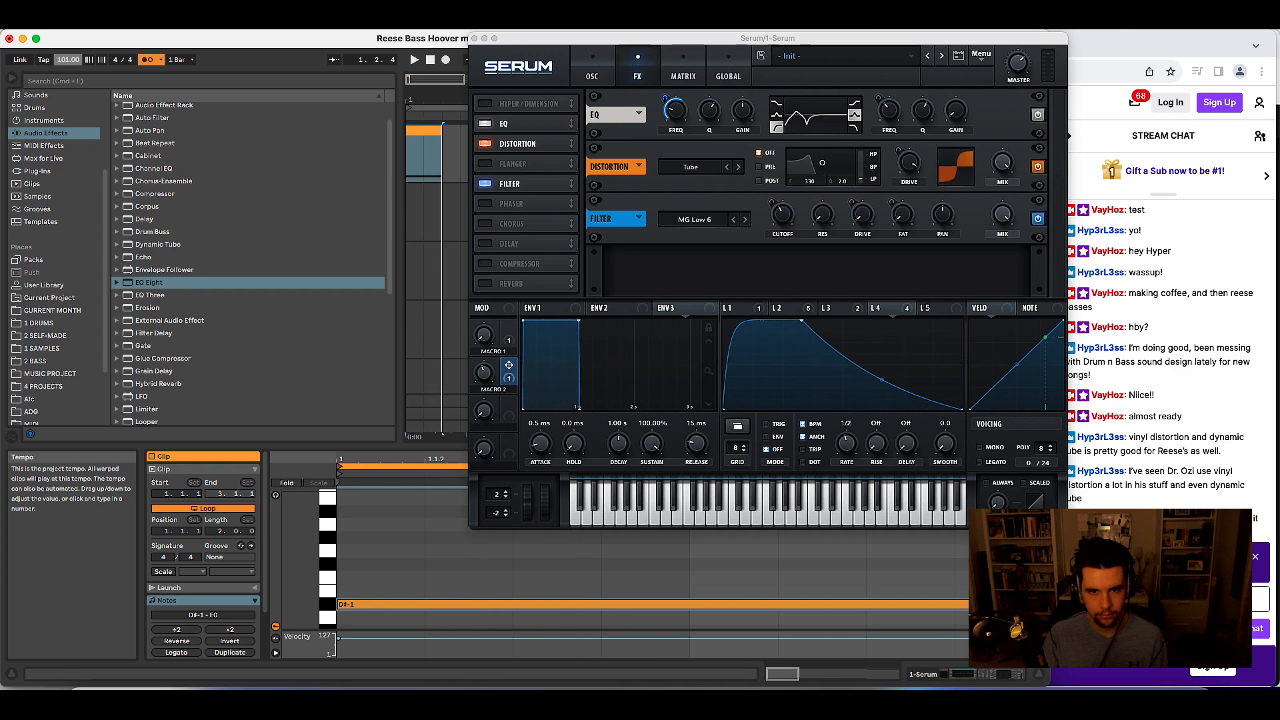
click(592, 66)
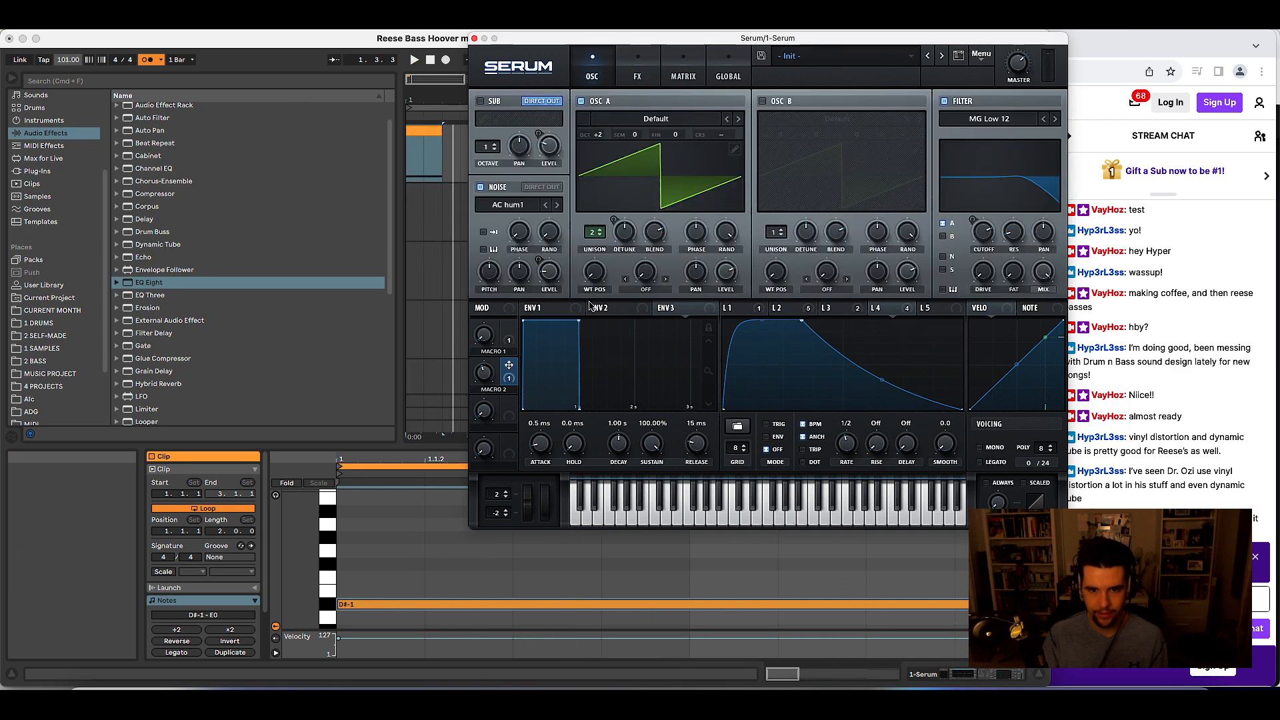
drag(557, 249, 552, 262)
key(space)
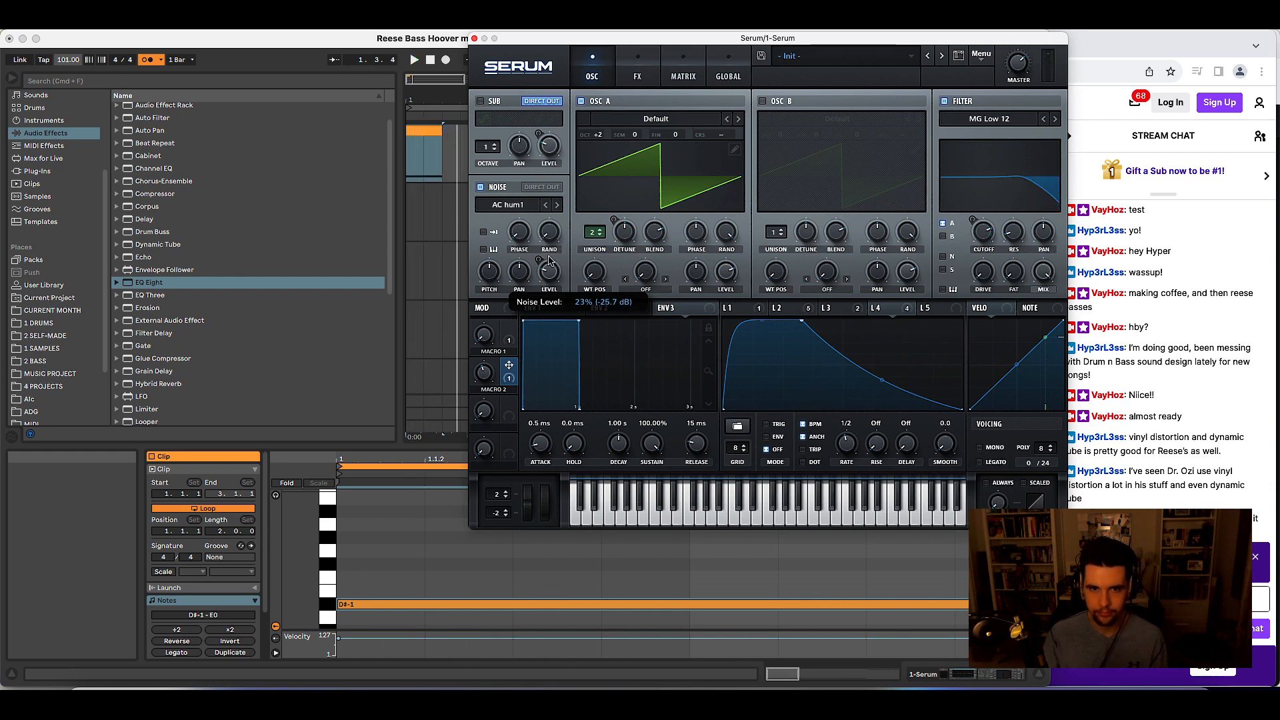
- Try the sub oscillator at octave 2 and 49% level during playback and switch it off again
click(499, 102)
key(space)
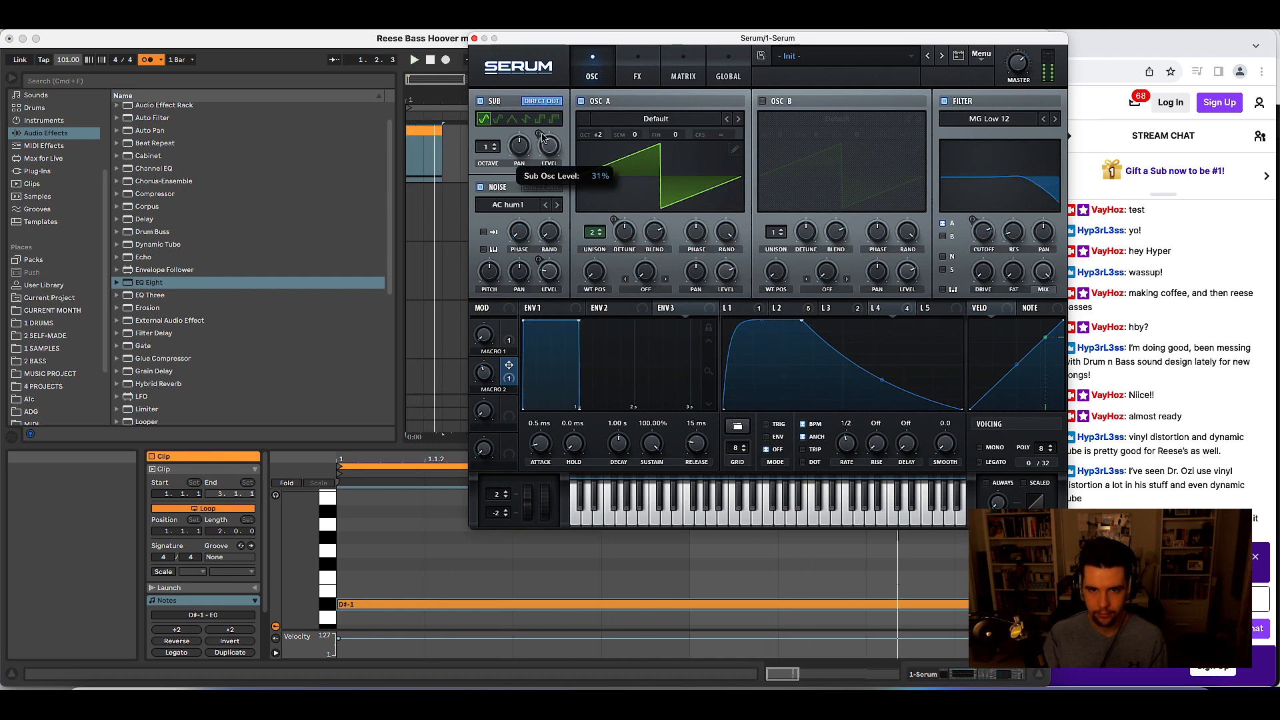
click(494, 144)
key(space)
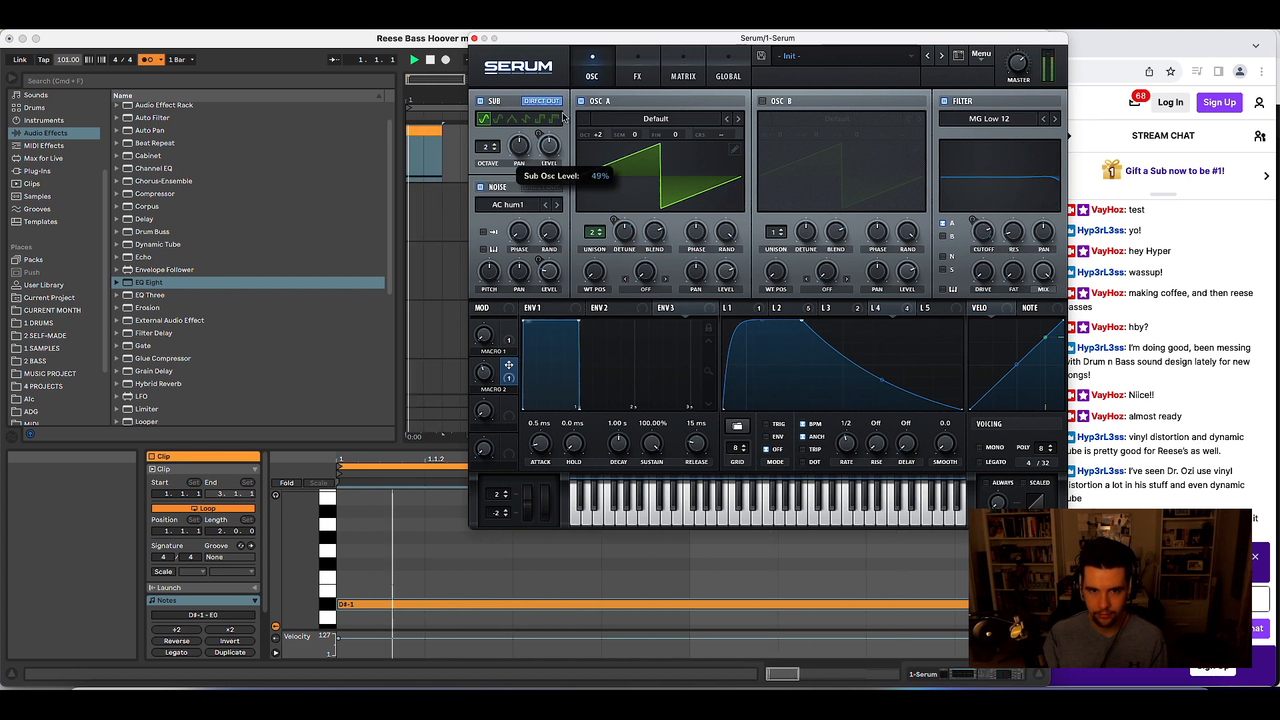
key(space)
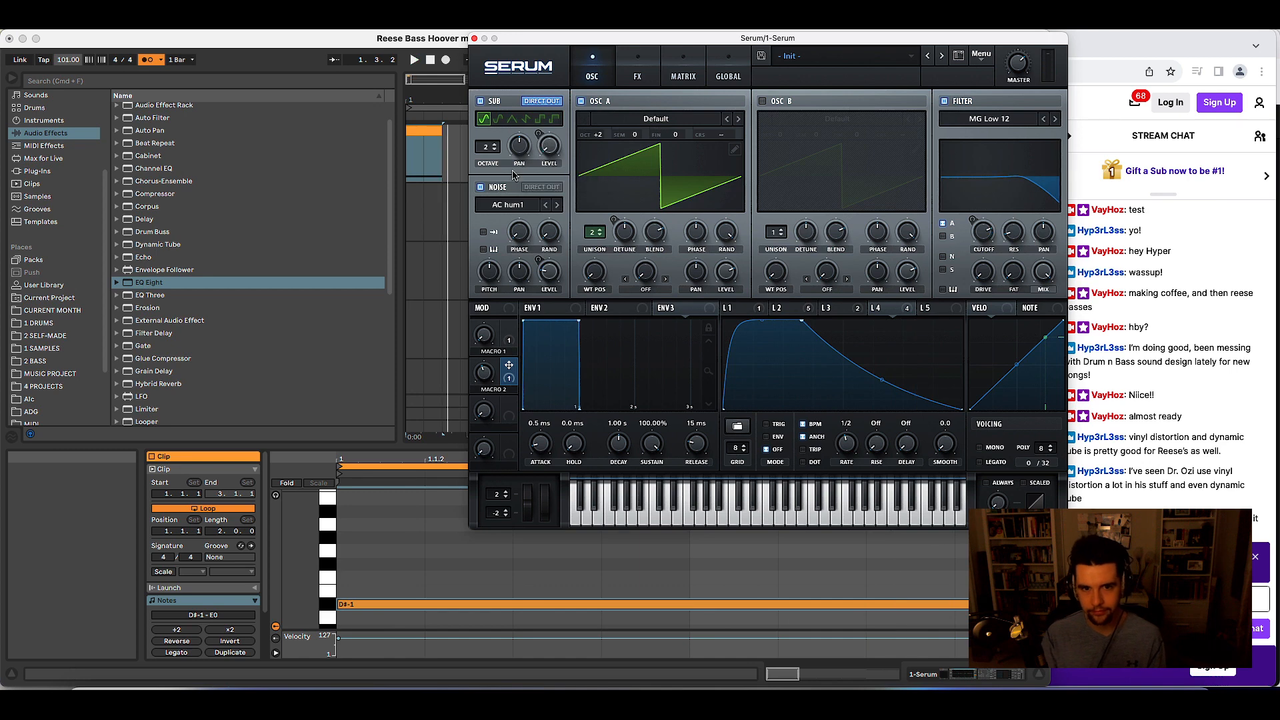
click(493, 102)
key(space)
- Close the synth window, fold the first EQ Eight and add another EQ Eight at the end of the Serum track's device chain
click(474, 39)
key(space)
double_click(854, 154)
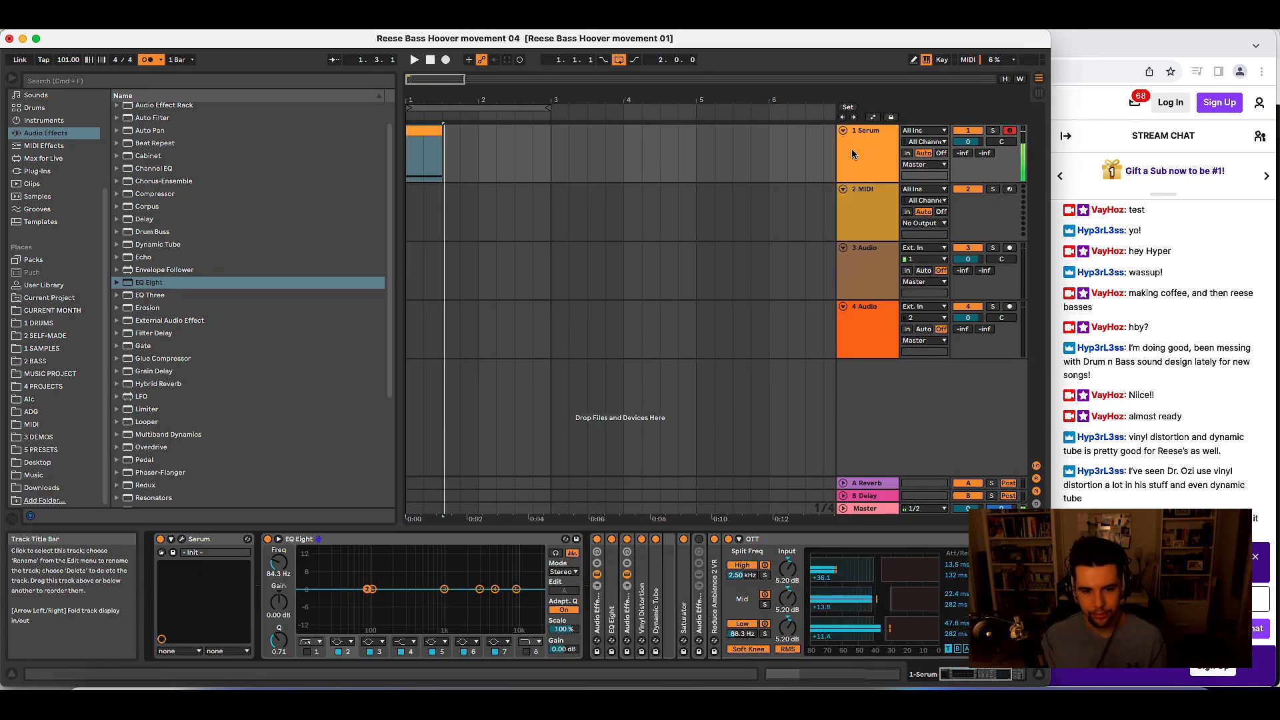
double_click(475, 539)
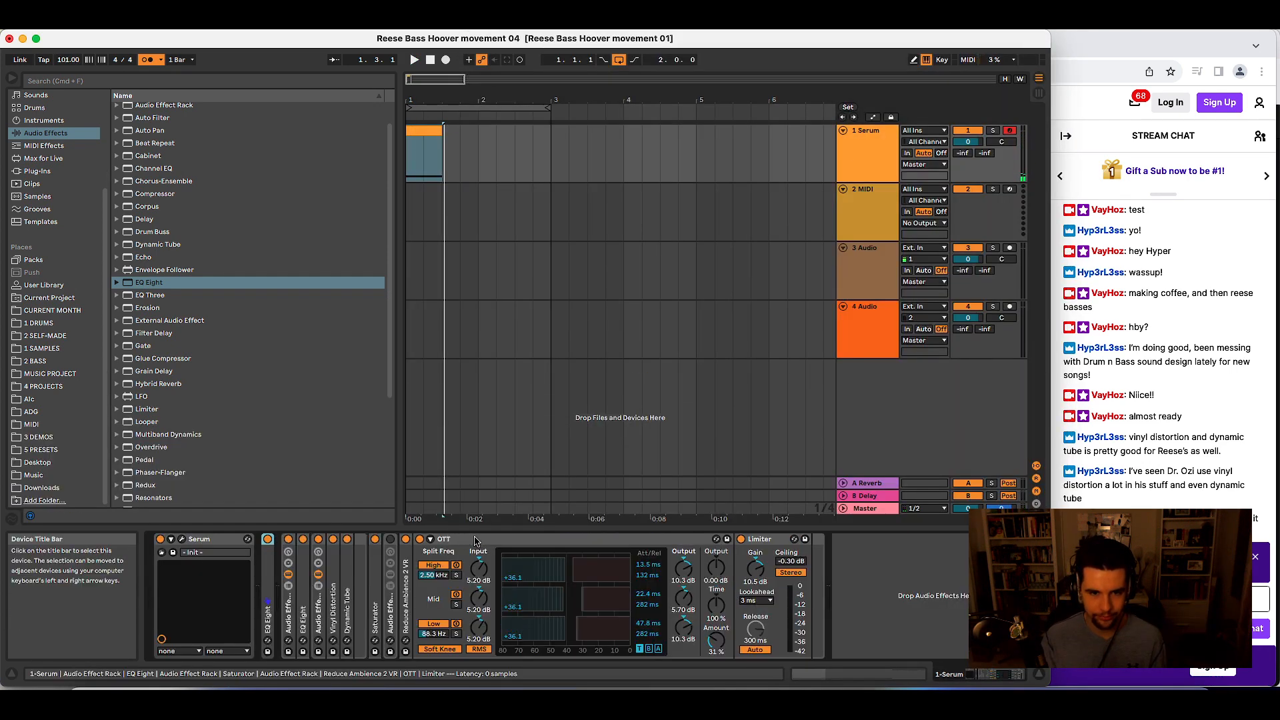
double_click(150, 283)
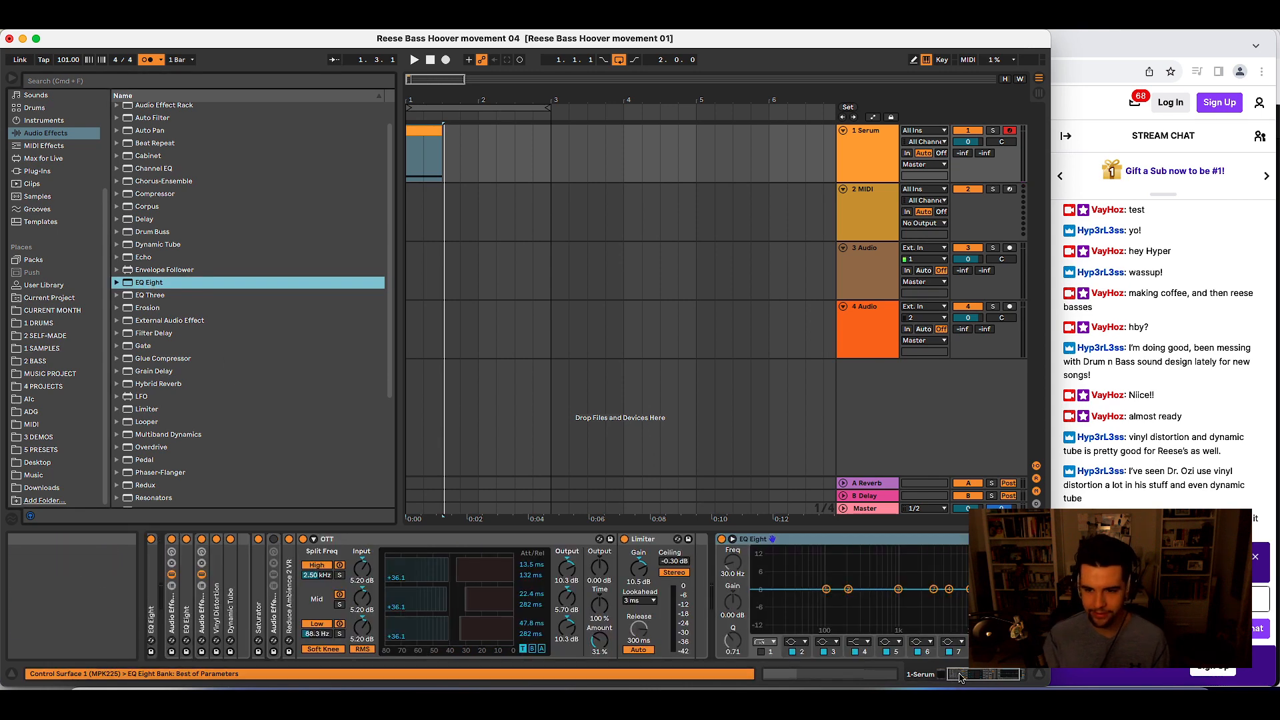
- Enable band 1 of the new EQ Eight as a low cut and sweep its frequency down to 12.7 Hz during playback
key(space)
key(space)
key(space)
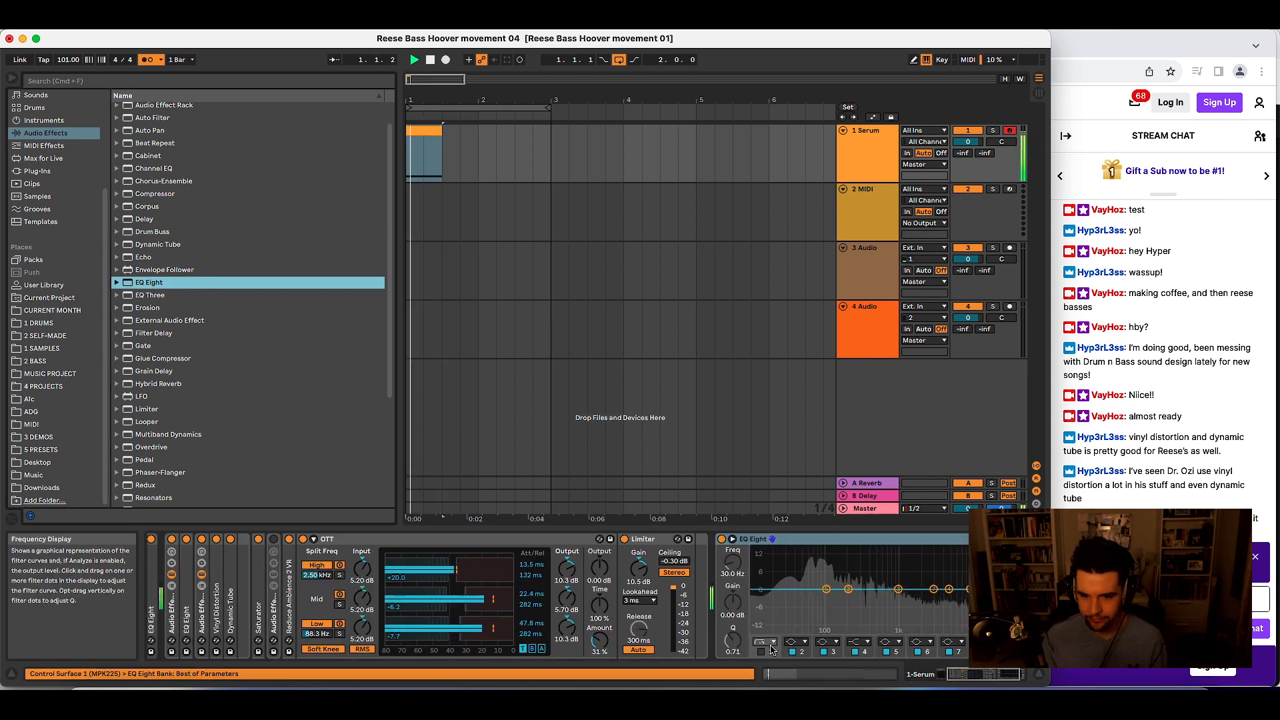
click(762, 652)
key(space)
key(space)
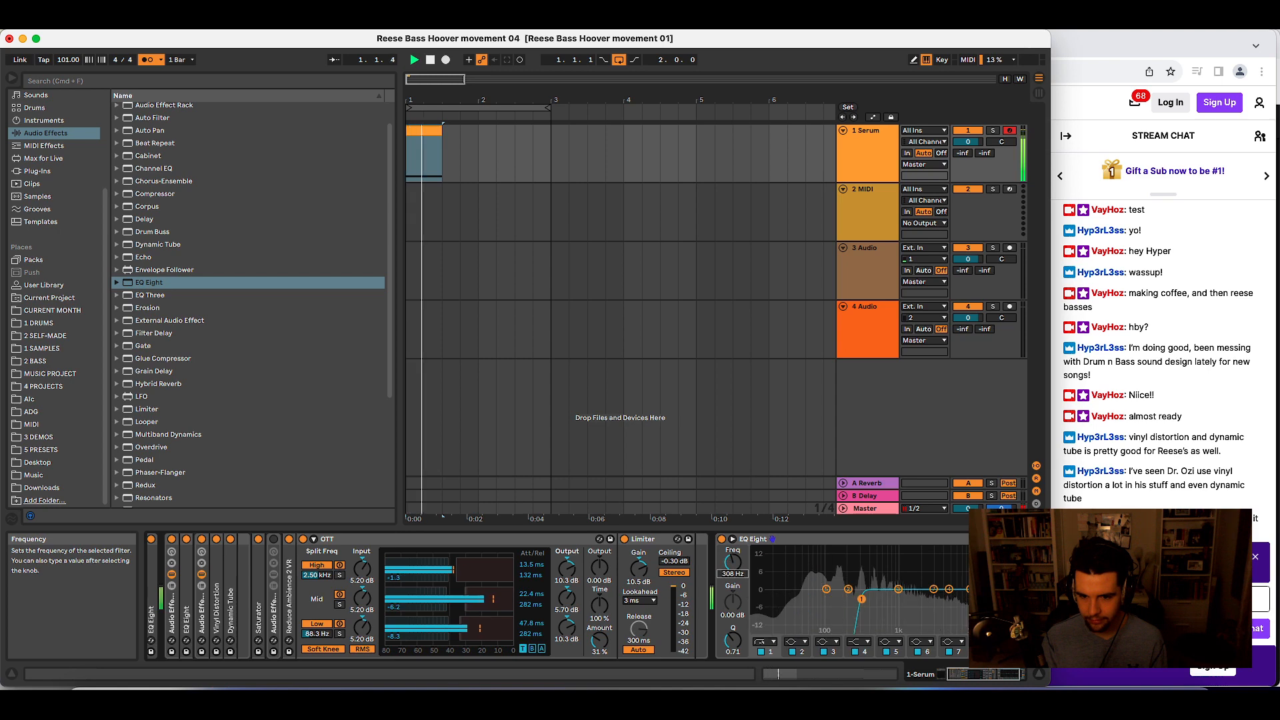
drag(742, 566, 741, 581)
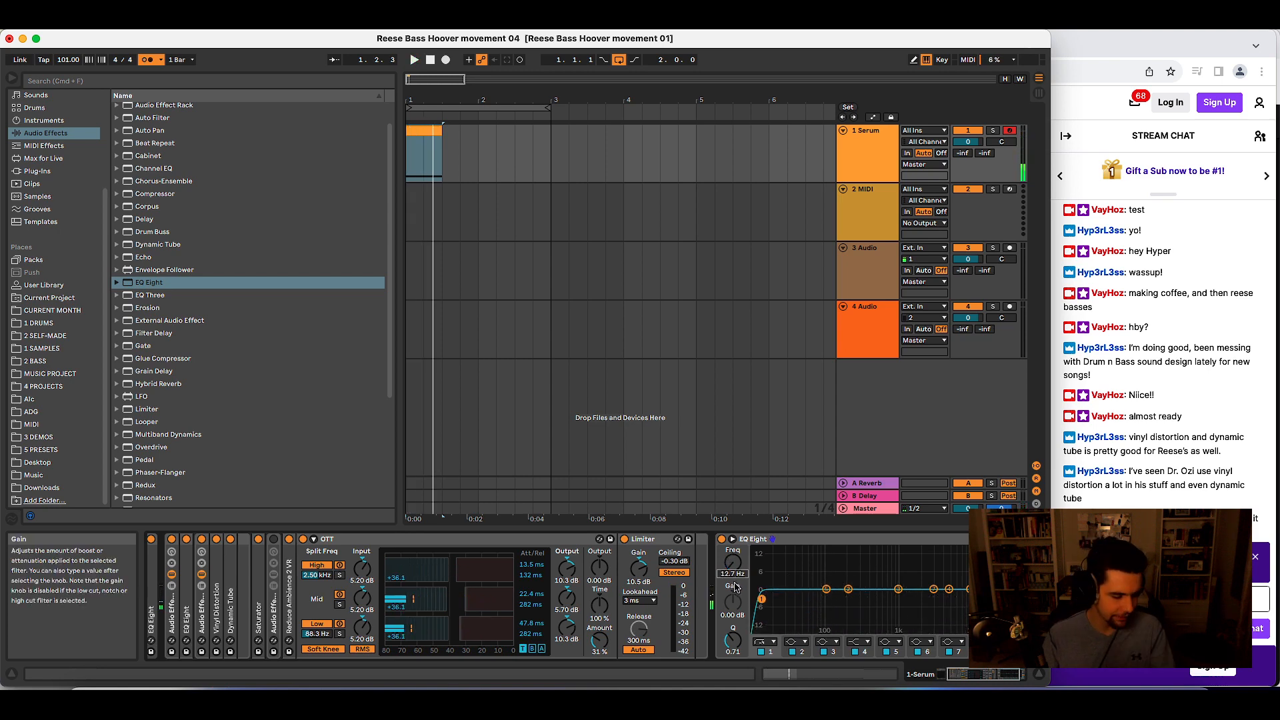
- Set the new EQ Eight's band 1 to 15.3 Hz with a Q of 2.29 and audition its sweep repeatedly
click(800, 545)
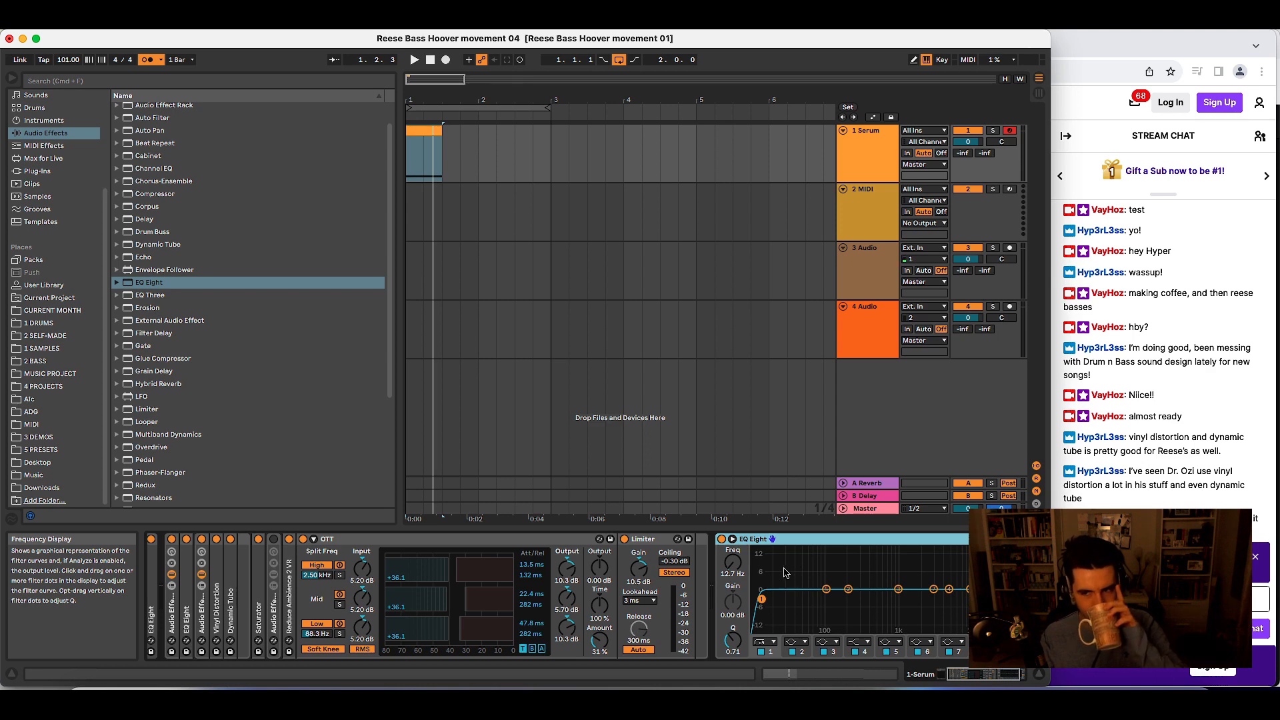
drag(734, 565, 735, 561)
key(space)
key(space)
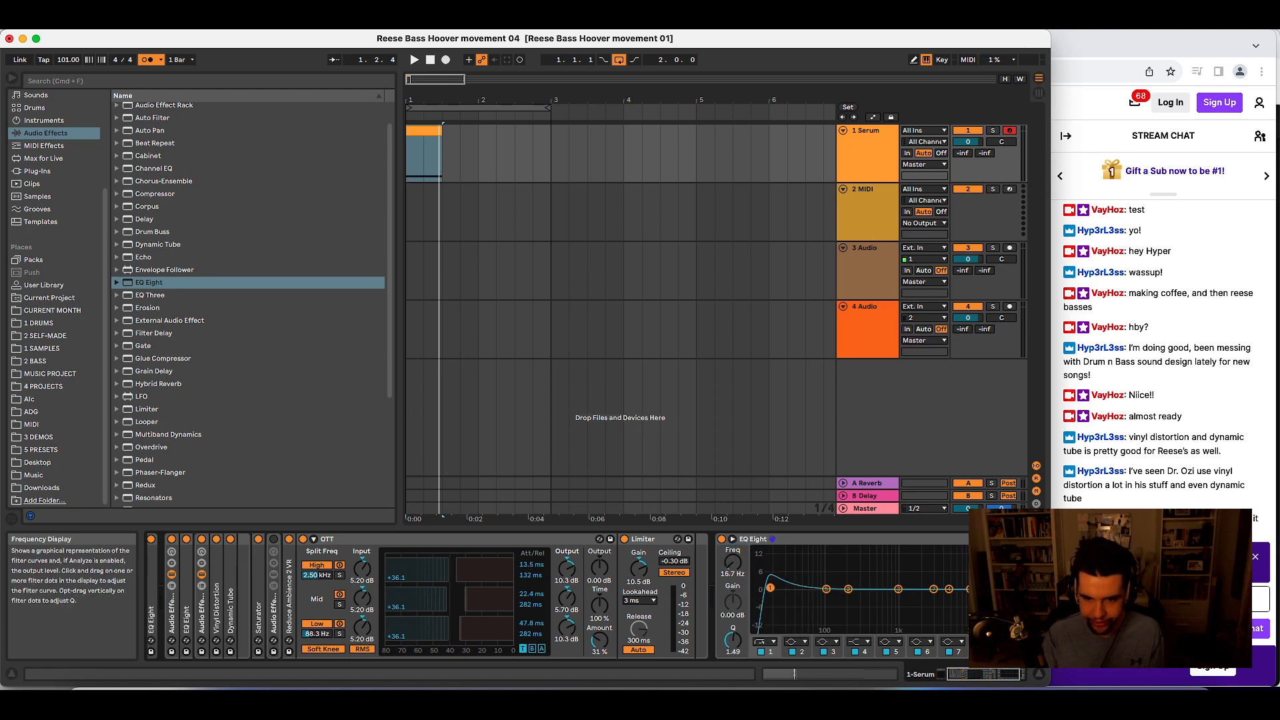
key(space)
mouse_move(770, 589)
mouse_down()
mouse_move(856, 592)
mouse_move(778, 584)
mouse_up()
key(space)
key(space)
key(space)
key(space)
key(space)
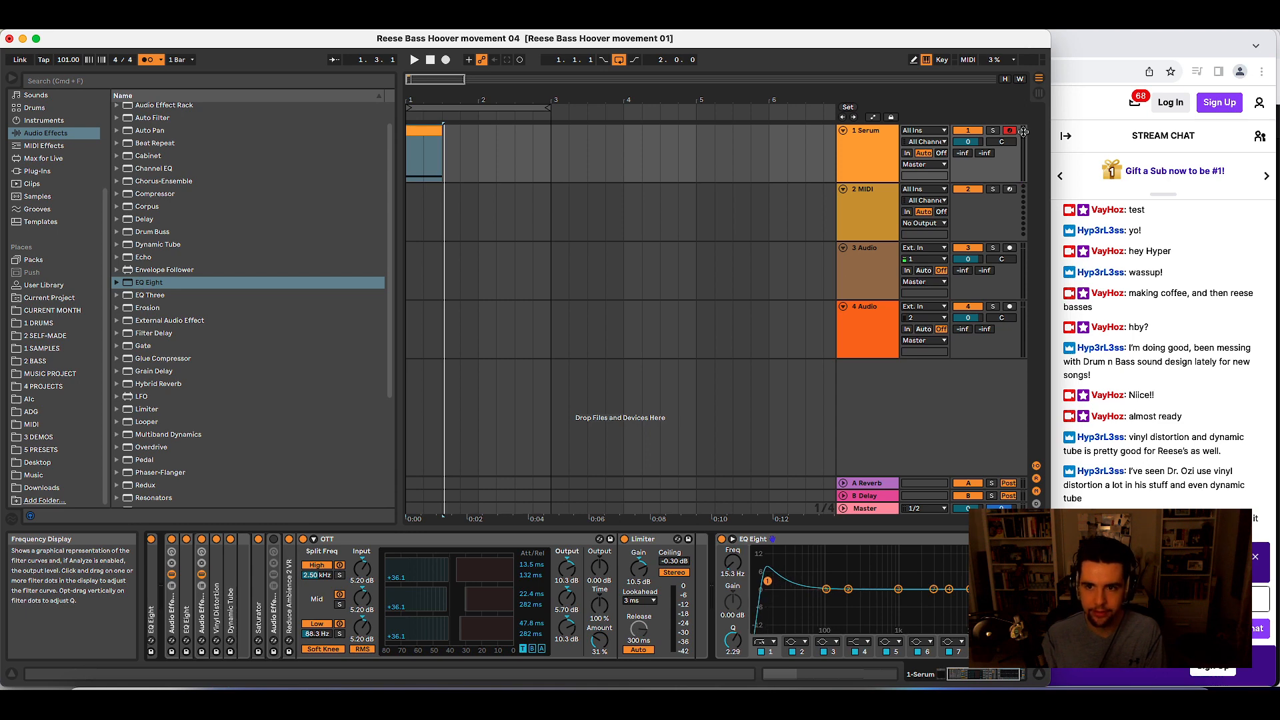
- Disarm the Serum track and move the new EQ Eight ahead of the Limiter in the chain
click(1011, 130)
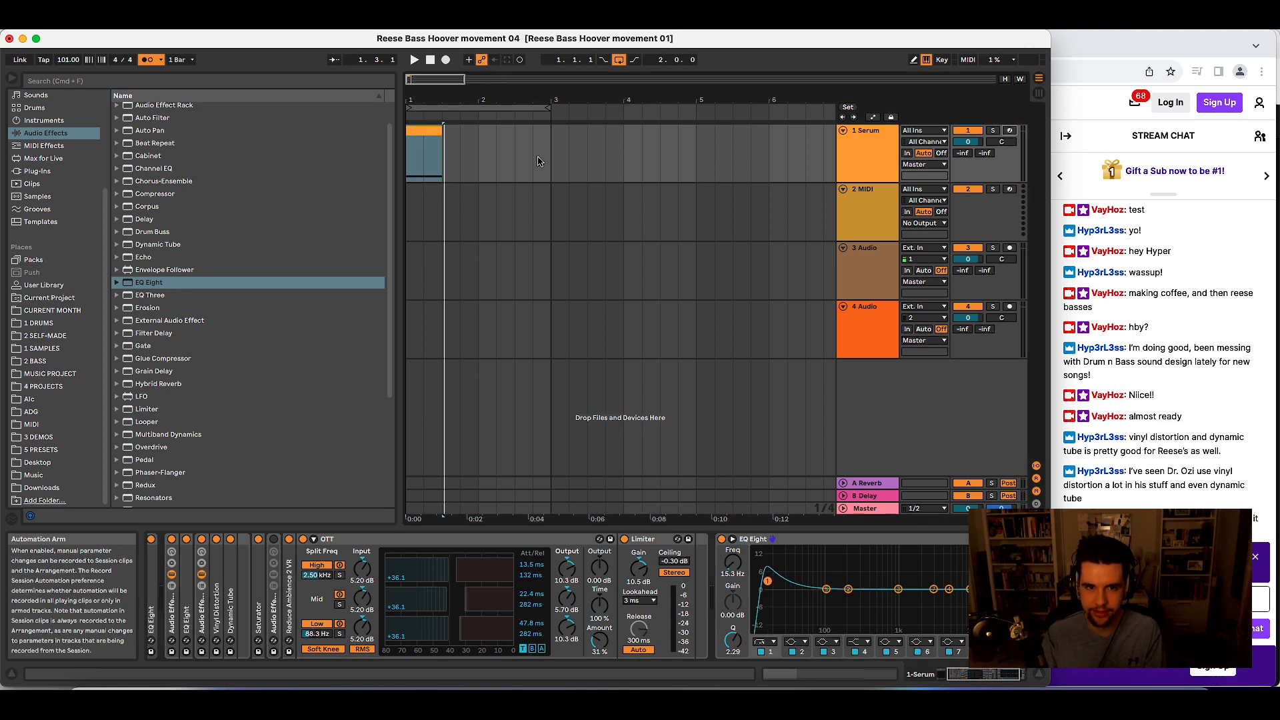
mouse_move(767, 581)
mouse_down()
mouse_move(799, 558)
mouse_move(860, 572)
mouse_move(832, 555)
mouse_move(835, 542)
mouse_move(630, 570)
mouse_up()
- Sweep band 1's low-cut frequency up and back down during playback, ending at 22.0 Hz with a Q of 2.84
key(F9)
key(space)
key(space)
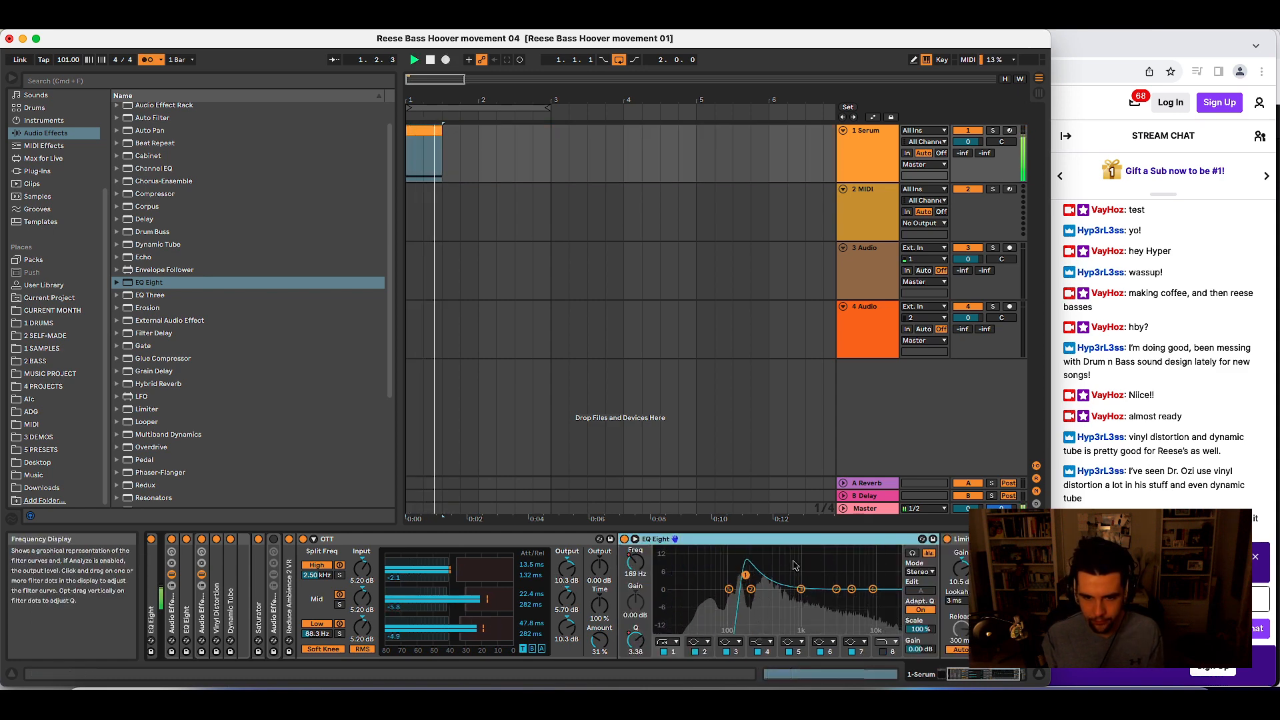
key(space)
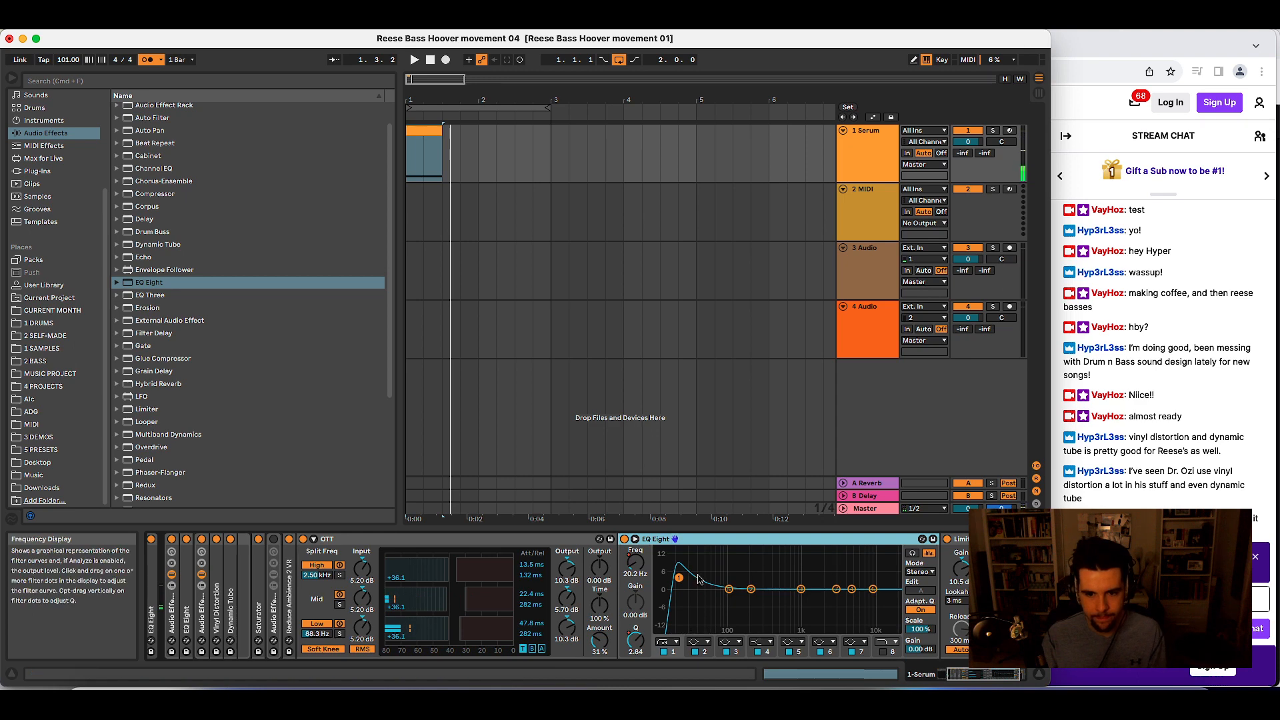
mouse_move(679, 580)
mouse_down()
mouse_move(799, 573)
mouse_move(708, 581)
mouse_up()
key(F9)
key(space)
key(space)
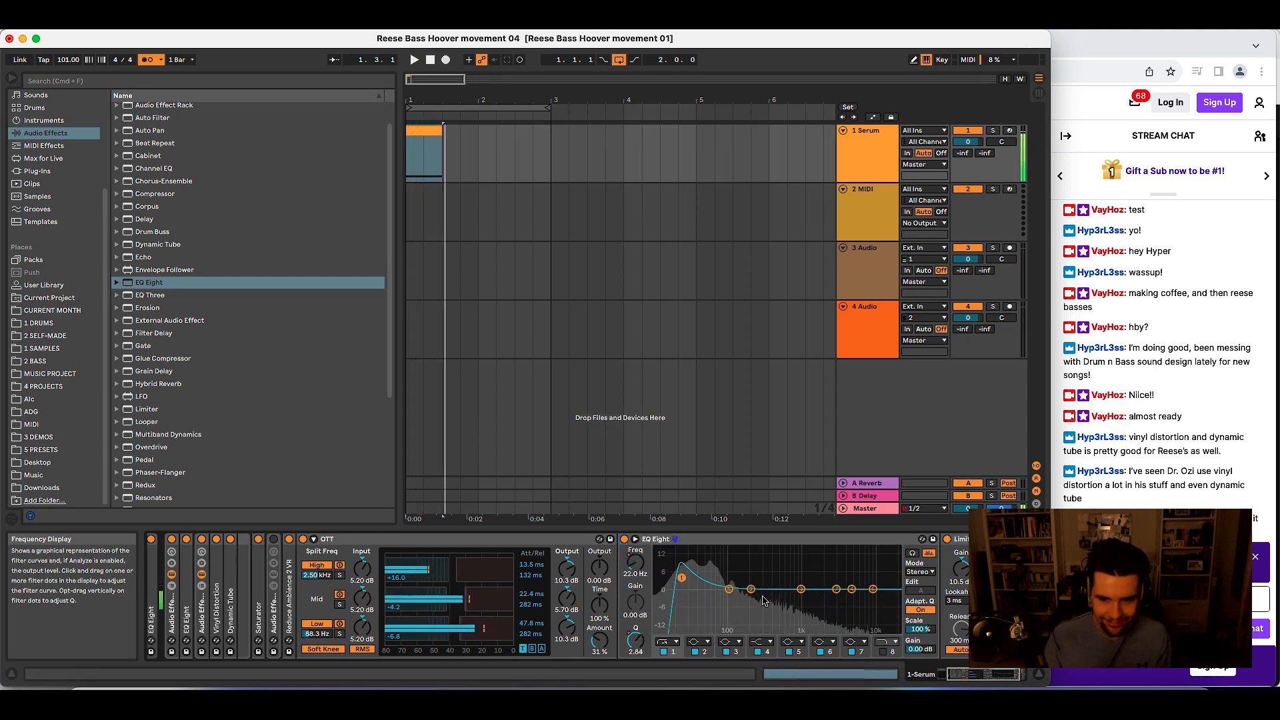
- Fold and reopen the EQ Eight, and raise band 1's Q to 4.97 at 19.4 Hz during arrangement recording
double_click(667, 538)
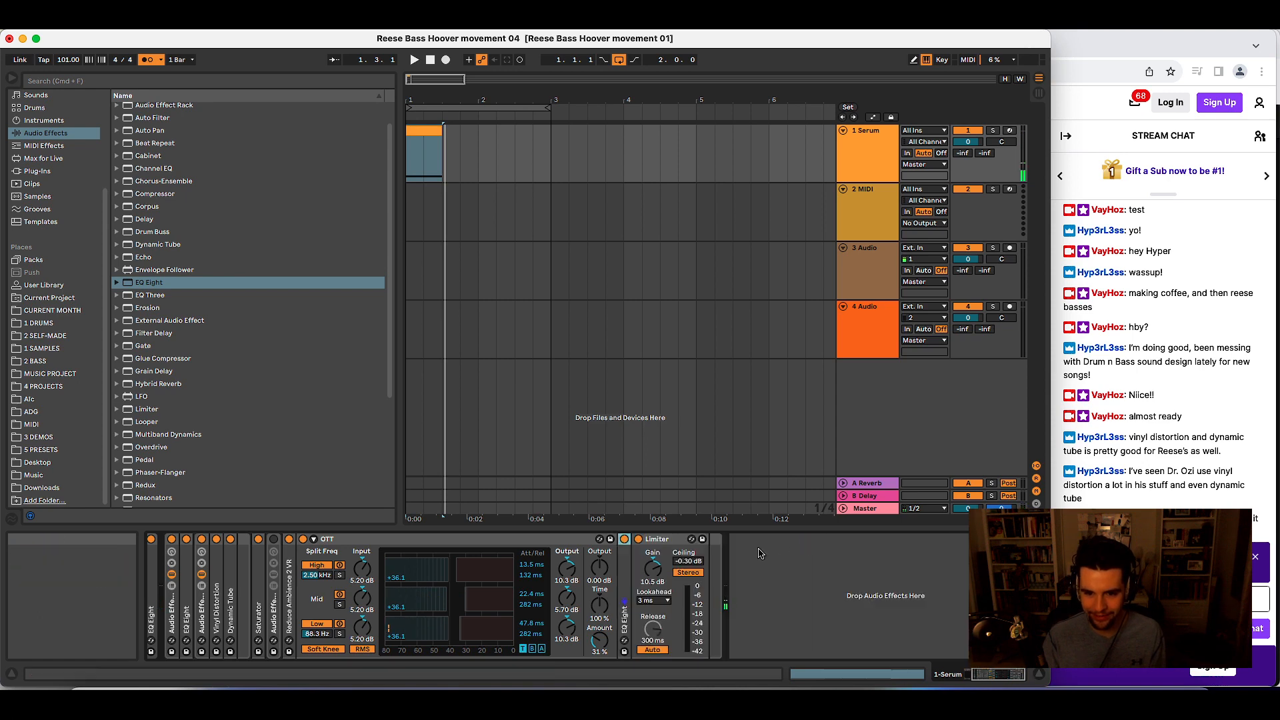
key(space)
double_click(625, 587)
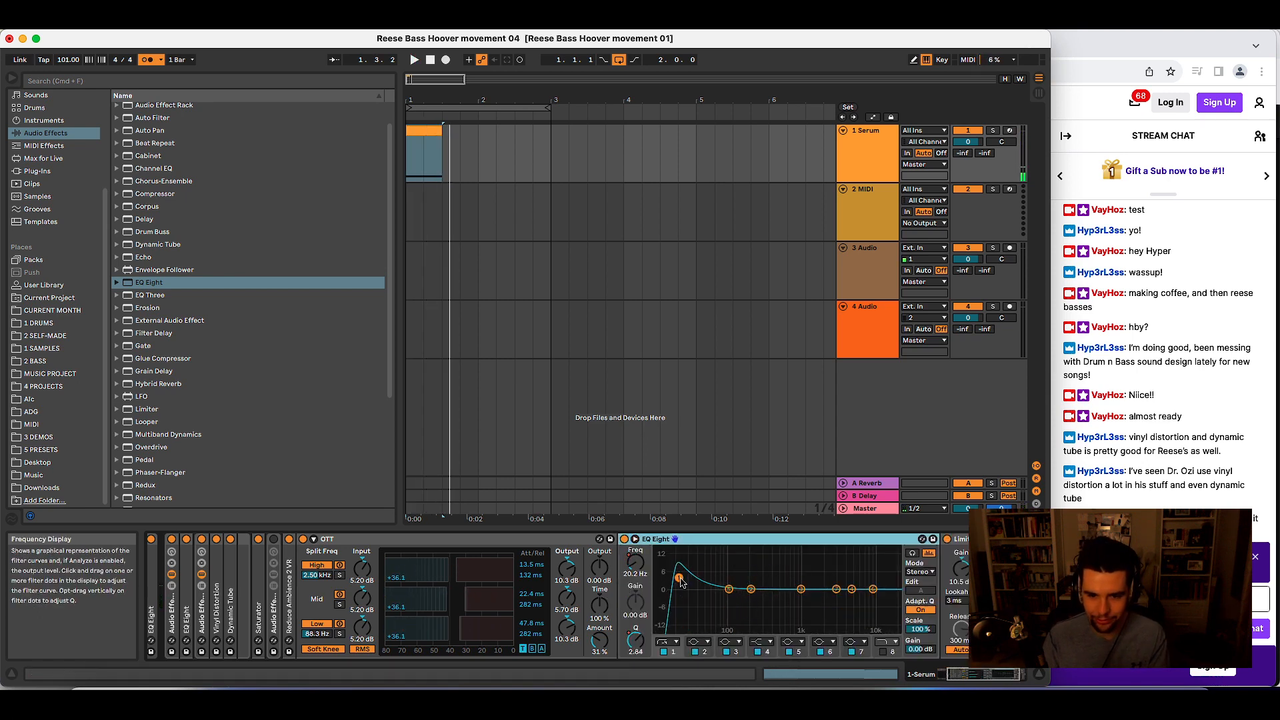
key(F9)
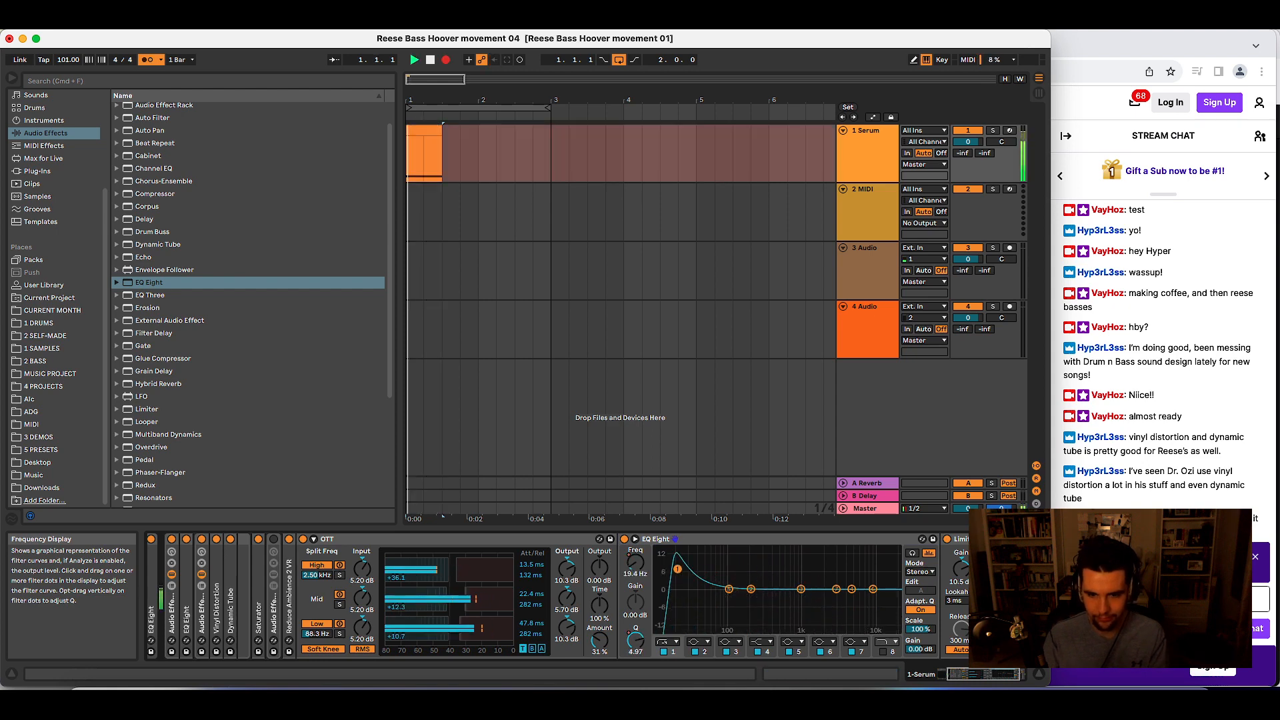
key(space)
- Sweep band 1's resonant low cut through repeated arrangement recording passes, ending at 25.0 Hz with a Q of 5.90
mouse_move(700, 576)
mouse_down()
mouse_move(786, 573)
mouse_move(689, 579)
mouse_move(780, 570)
mouse_move(702, 580)
mouse_up()
key(F9)
key(space)
key(F9)
key(space)
key(space)
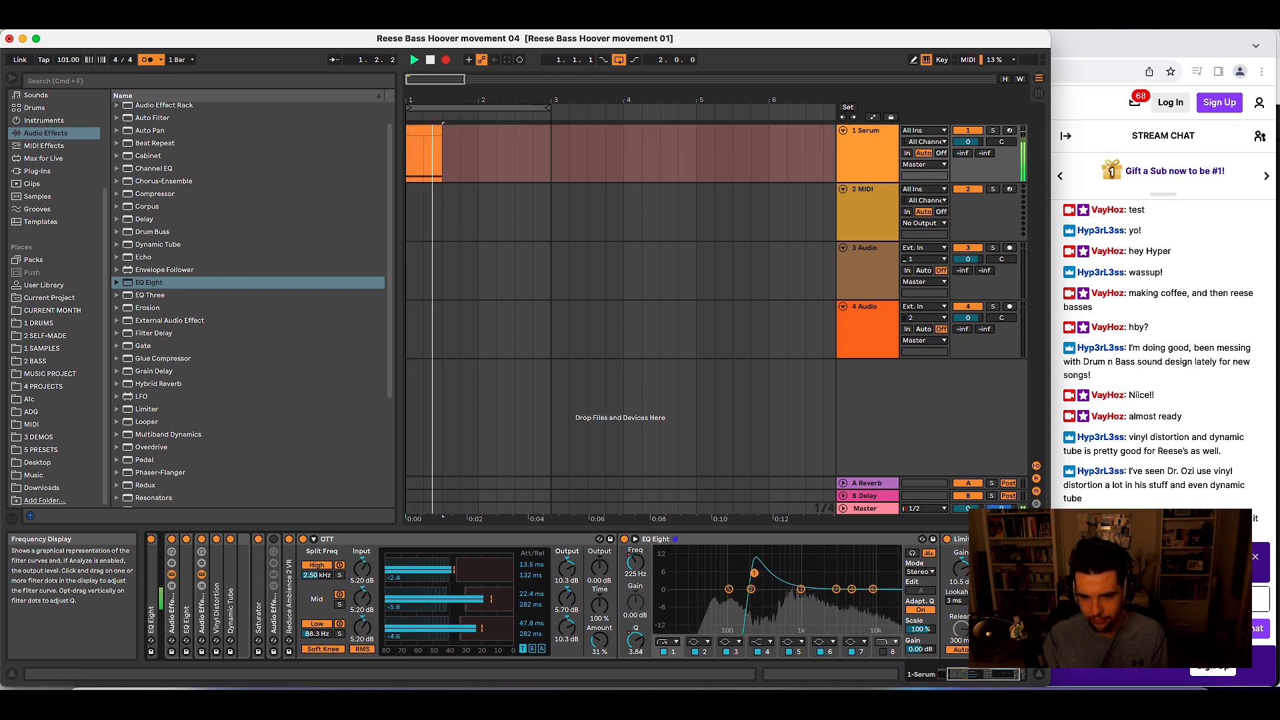
key(F9)
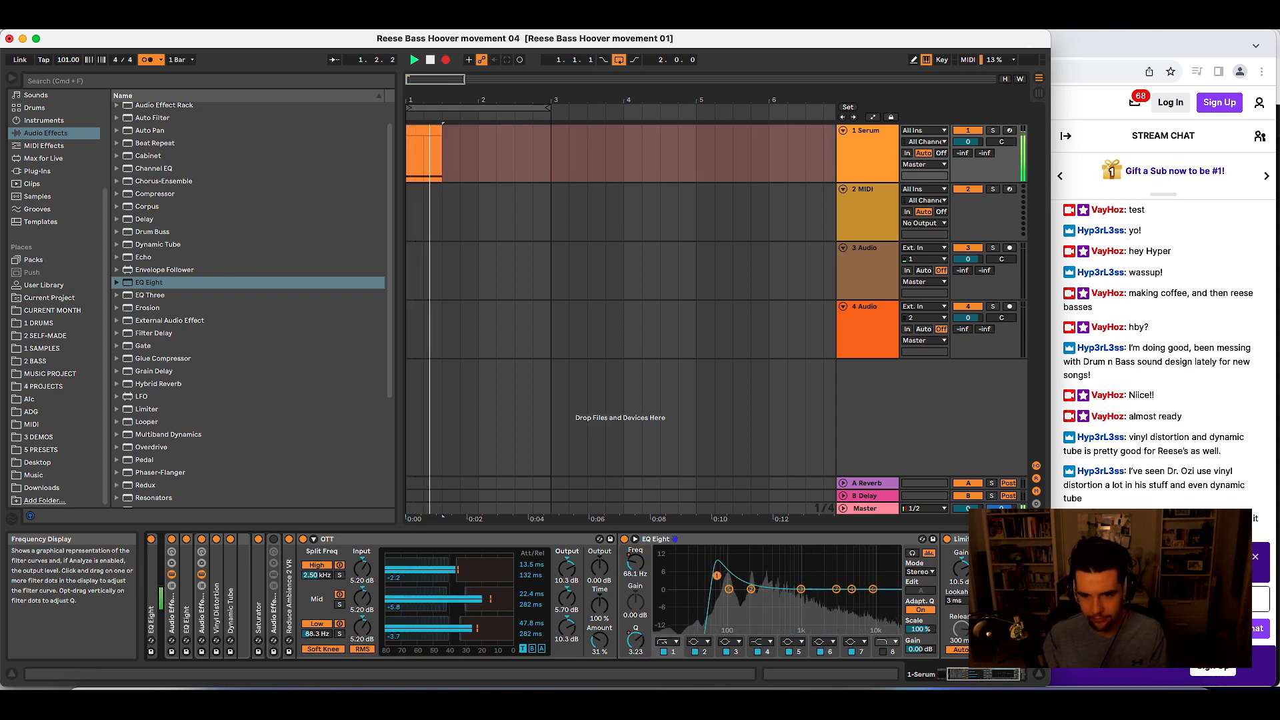
key(F9)
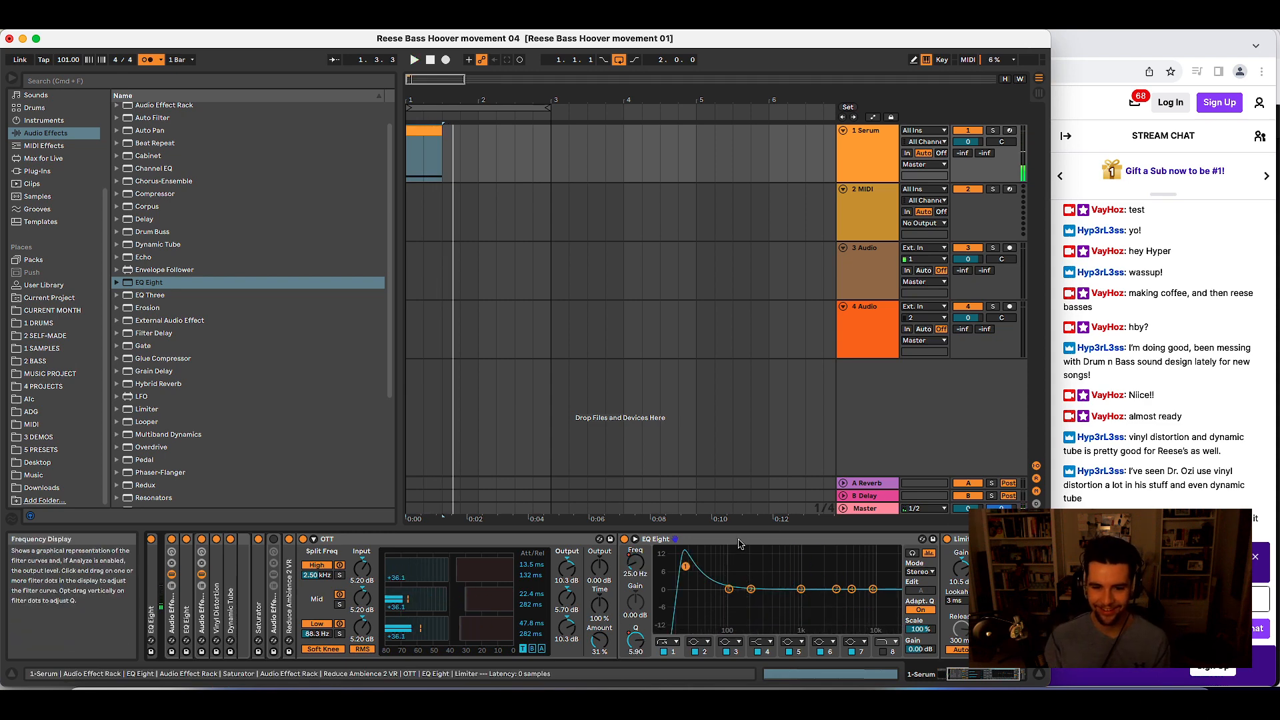
- Try the resonant EQ Eight earlier in the chain: among the racks, before the Saturator, and directly after Serum
drag(734, 538, 195, 580)
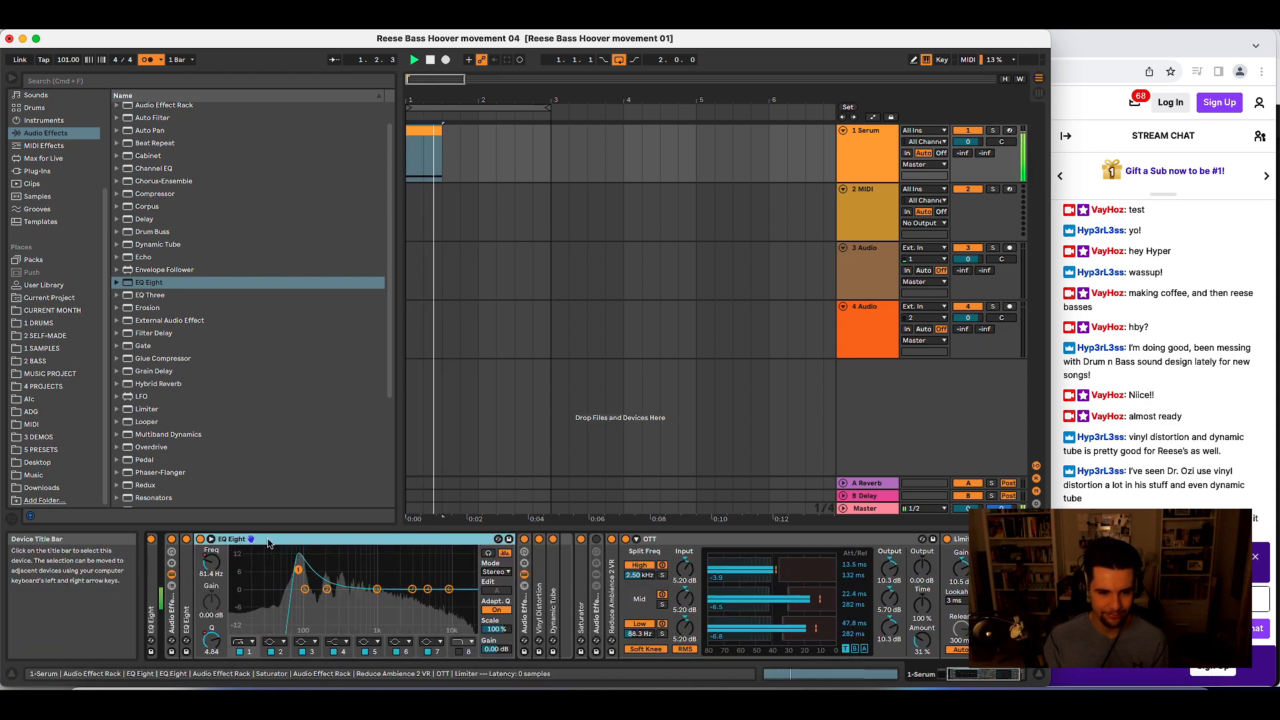
drag(450, 557, 573, 567)
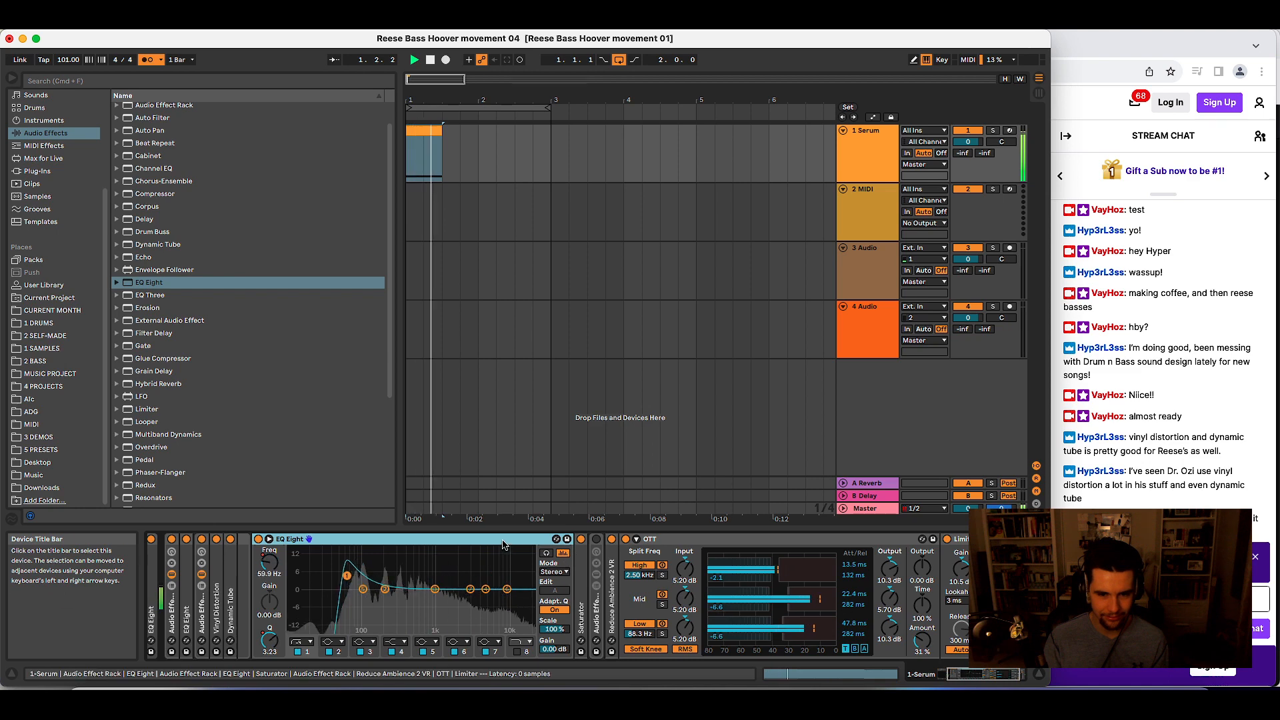
drag(505, 540, 175, 575)
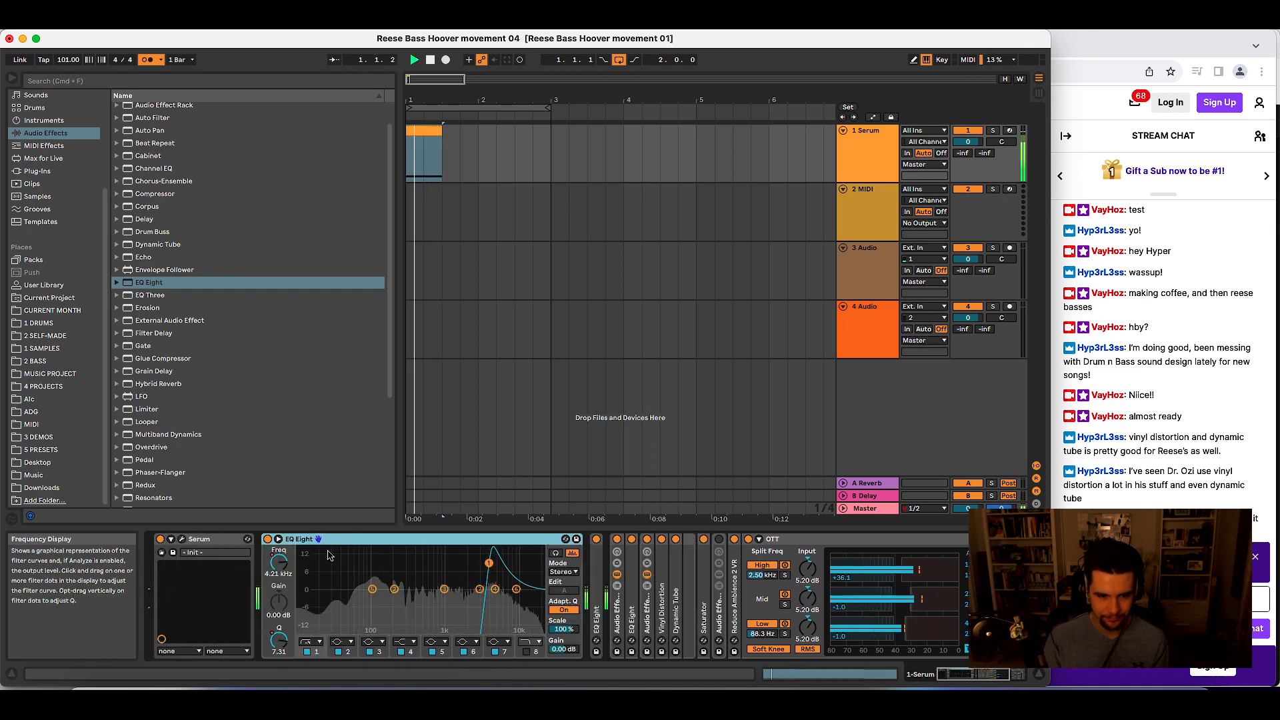
drag(279, 563, 322, 578)
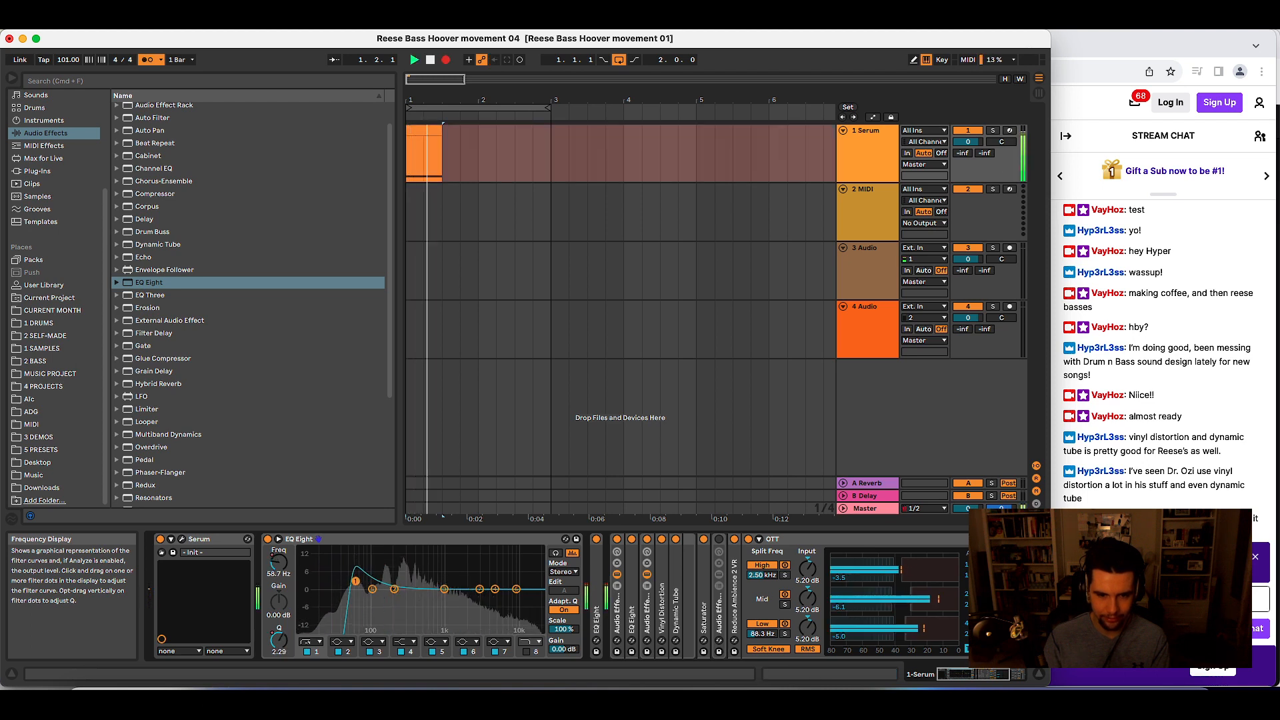
- Move the resonant EQ Eight between Reduce Ambience 2 VR and OTT, and play the bass back
drag(486, 541, 726, 544)
key(space)
key(space)
key(space)
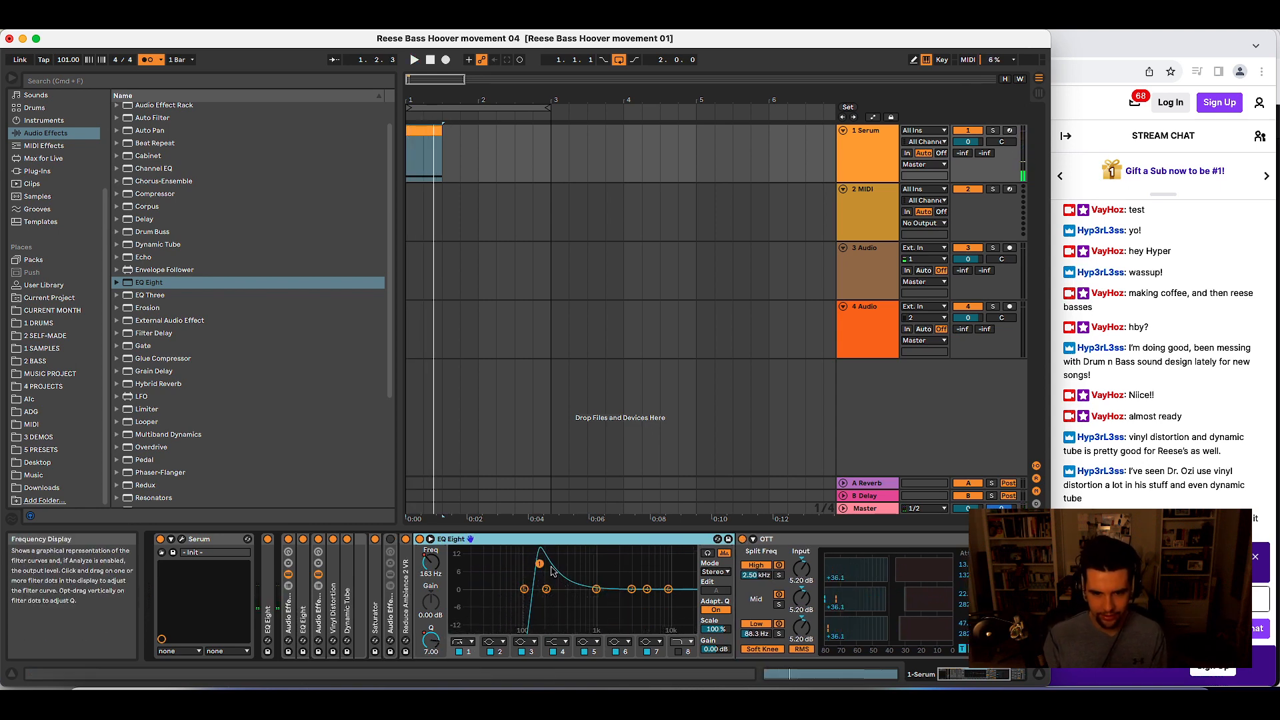
- Add a second EQ Eight after the first, with a -15.0 dB cut near 359 Hz and a 1.86 dB boost at 3.52 kHz
drag(146, 283, 733, 590)
key(space)
drag(854, 590, 872, 630)
key(space)
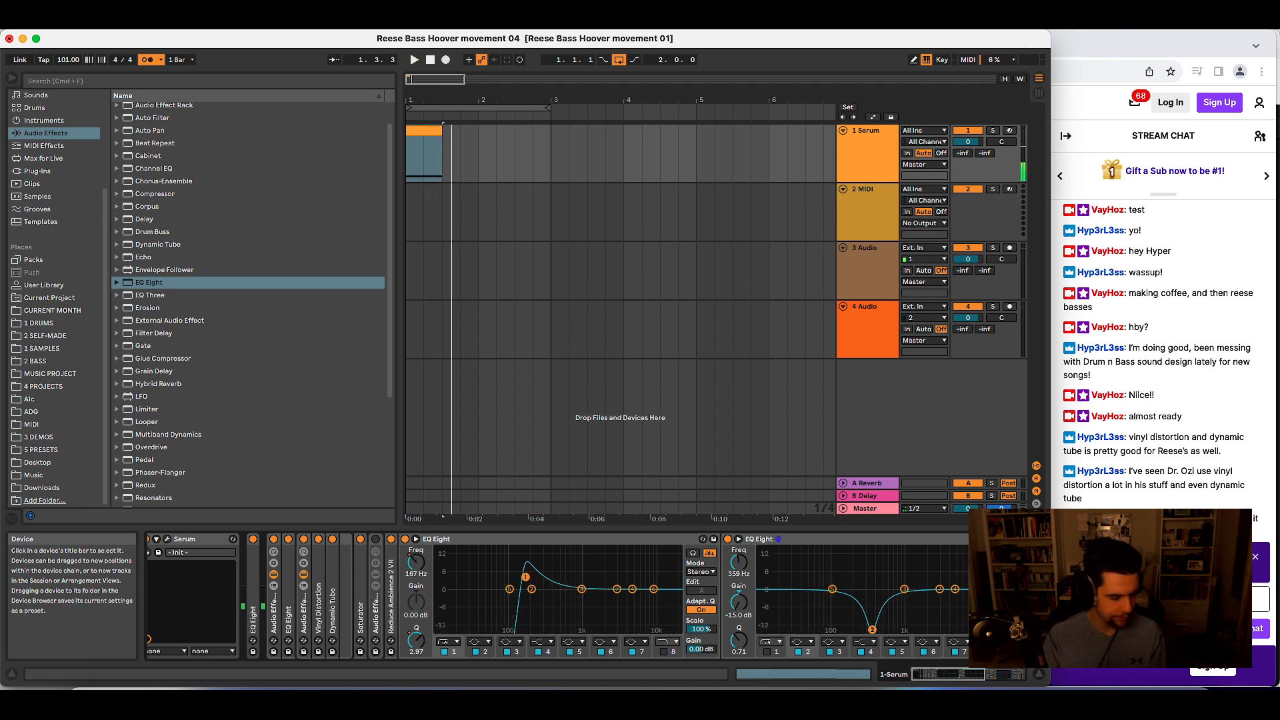
key(space)
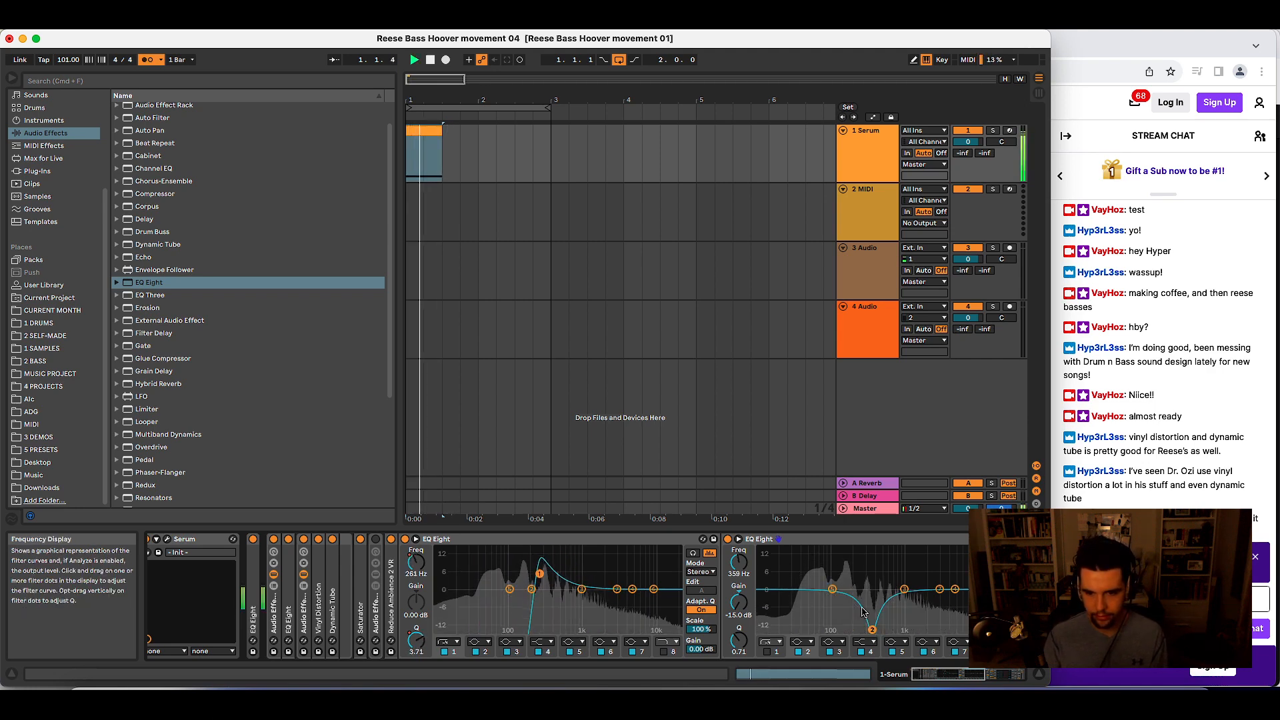
drag(905, 591, 949, 579)
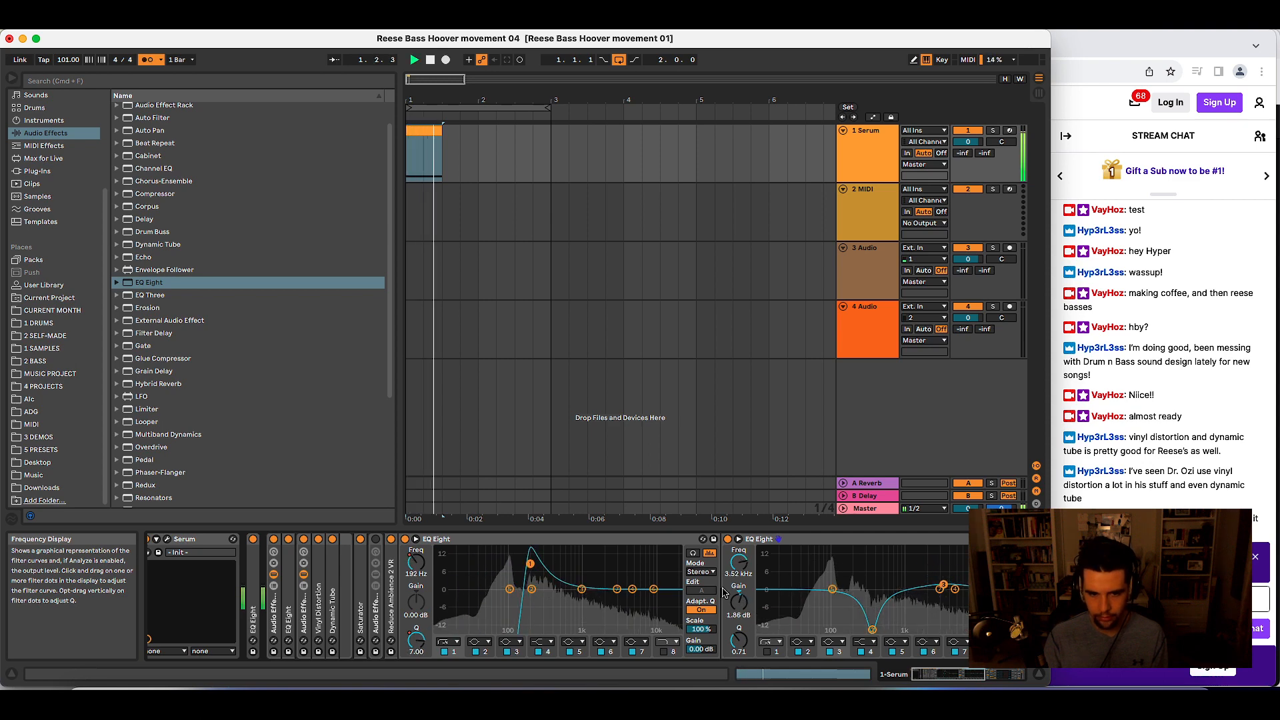
- Open the Serum editor and adjust Macro 2 slightly between playback passes
click(168, 539)
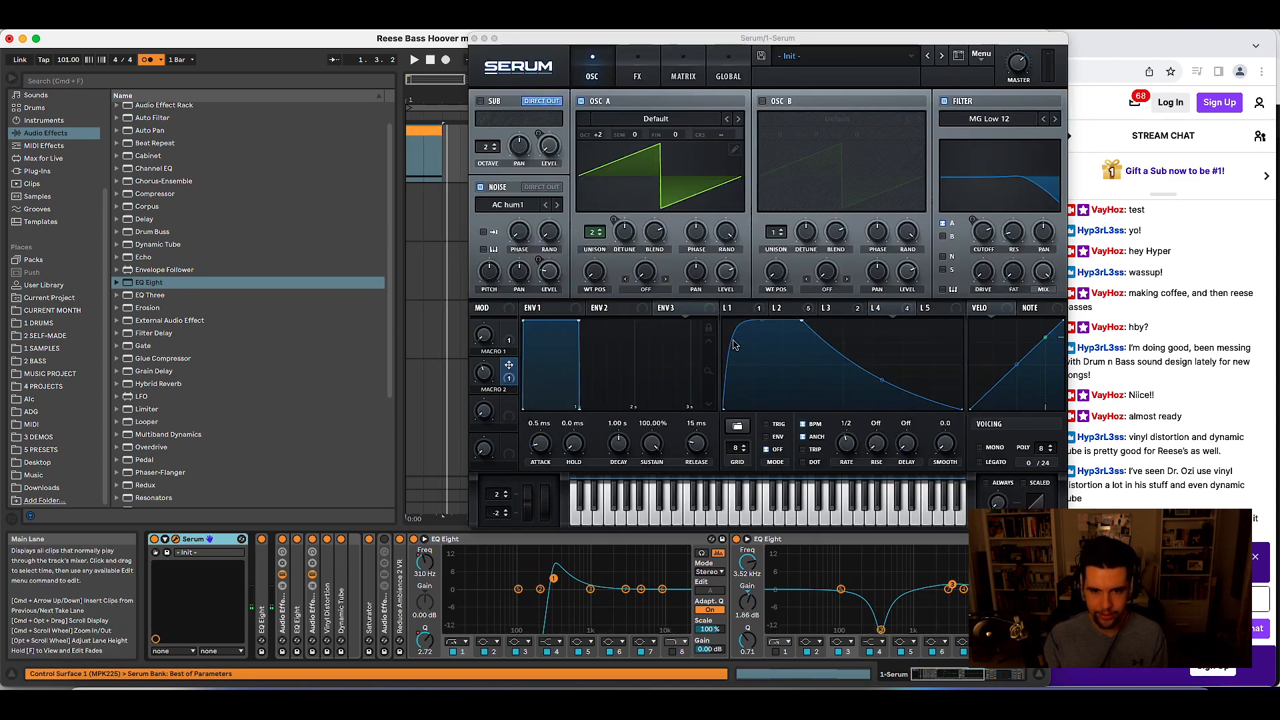
key(space)
drag(483, 371, 482, 378)
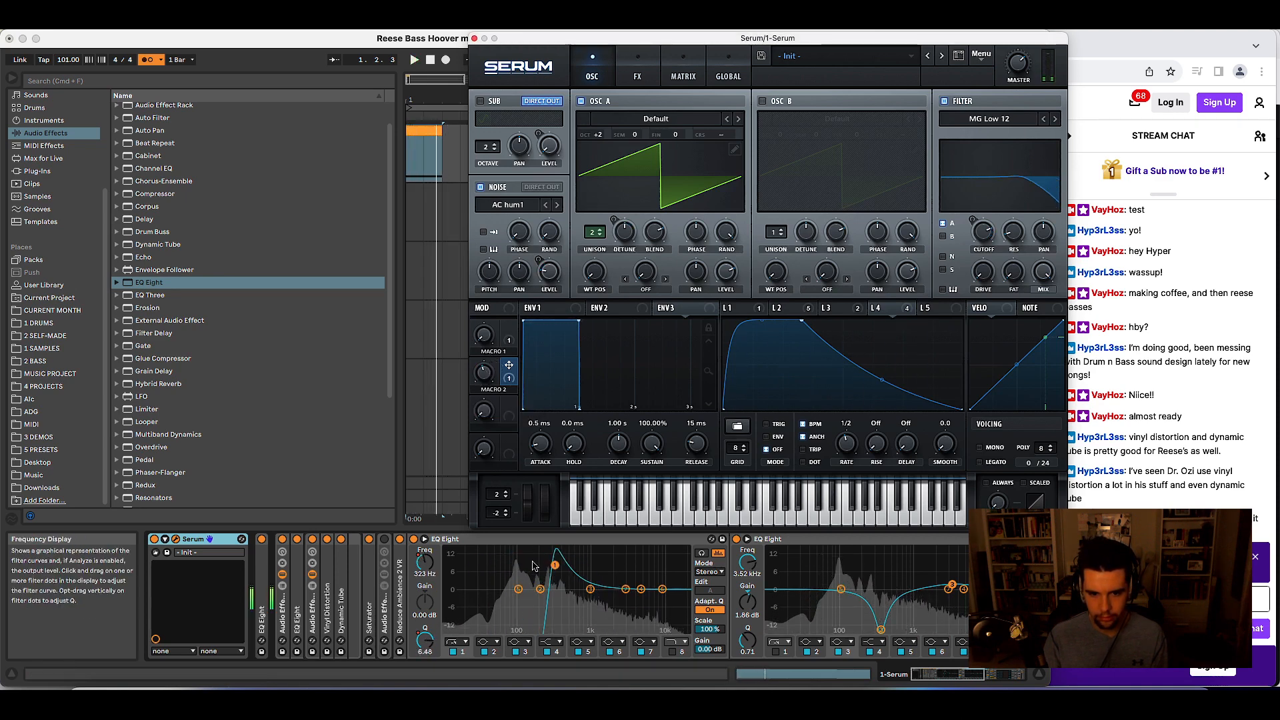
key(space)
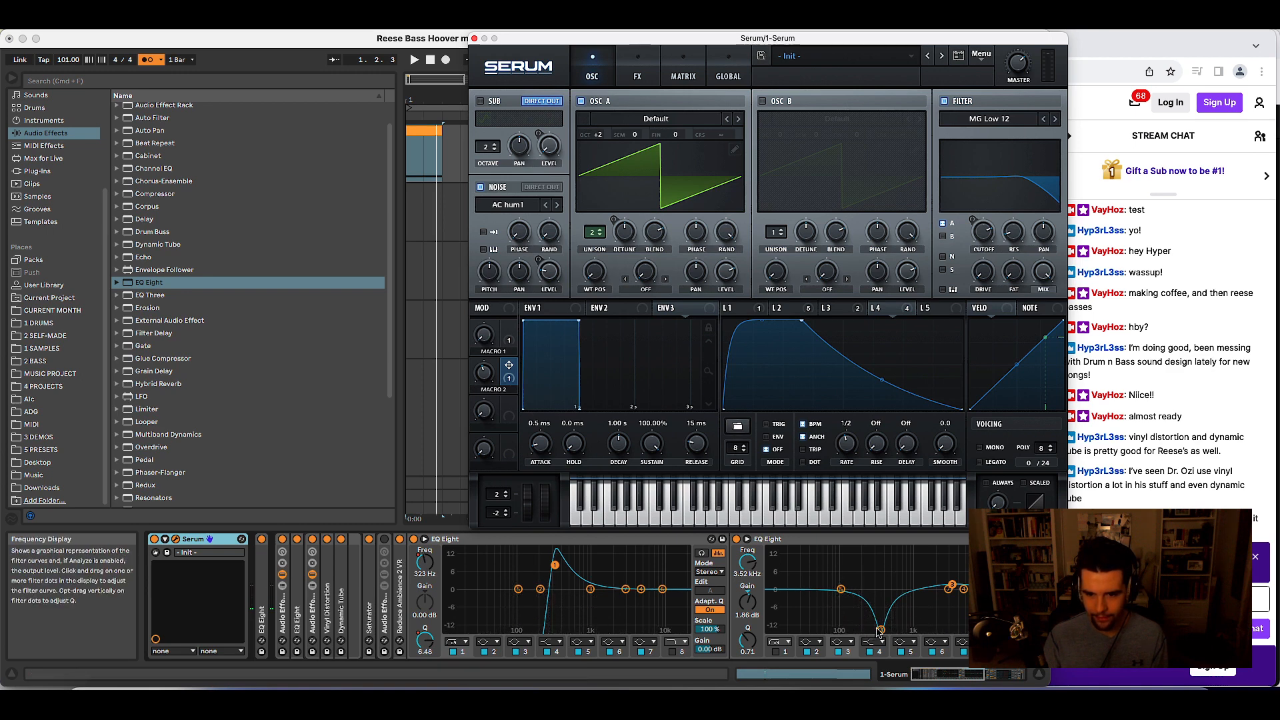
- Sweep the second EQ Eight's -15.0 dB cut during playback and reset that band's gain to 0 dB
click(880, 630)
key(space)
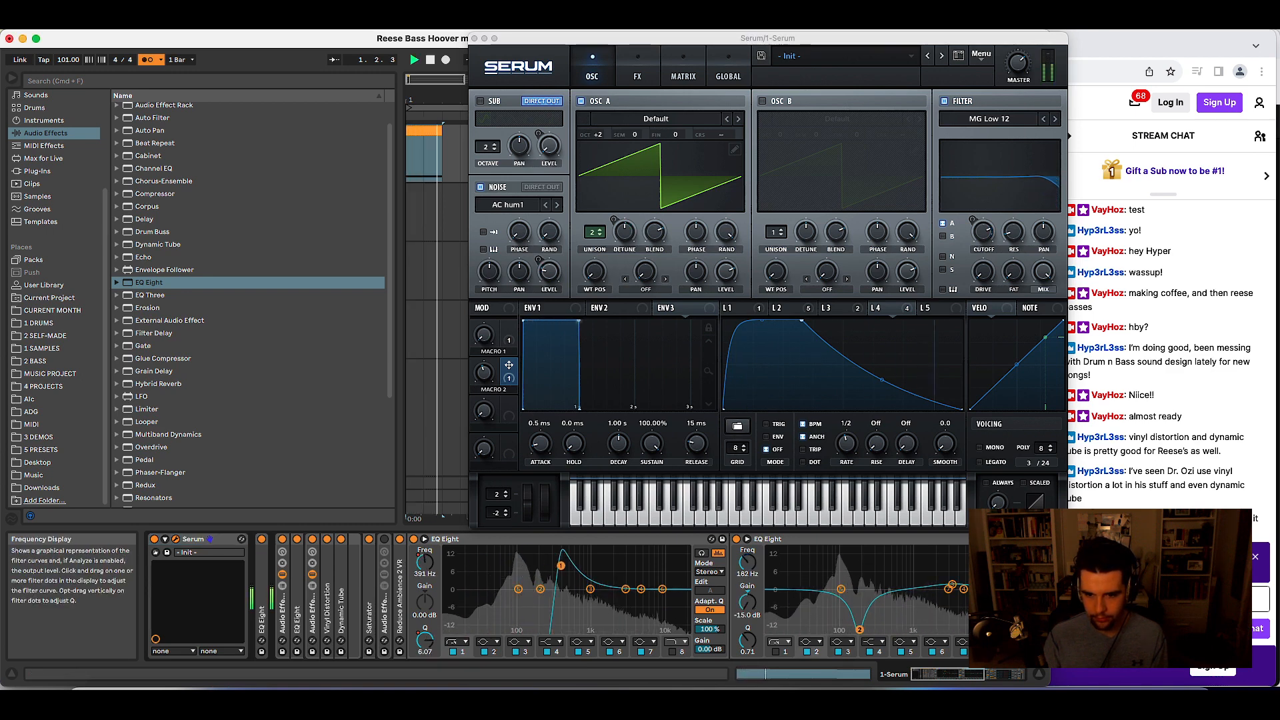
double_click(747, 608)
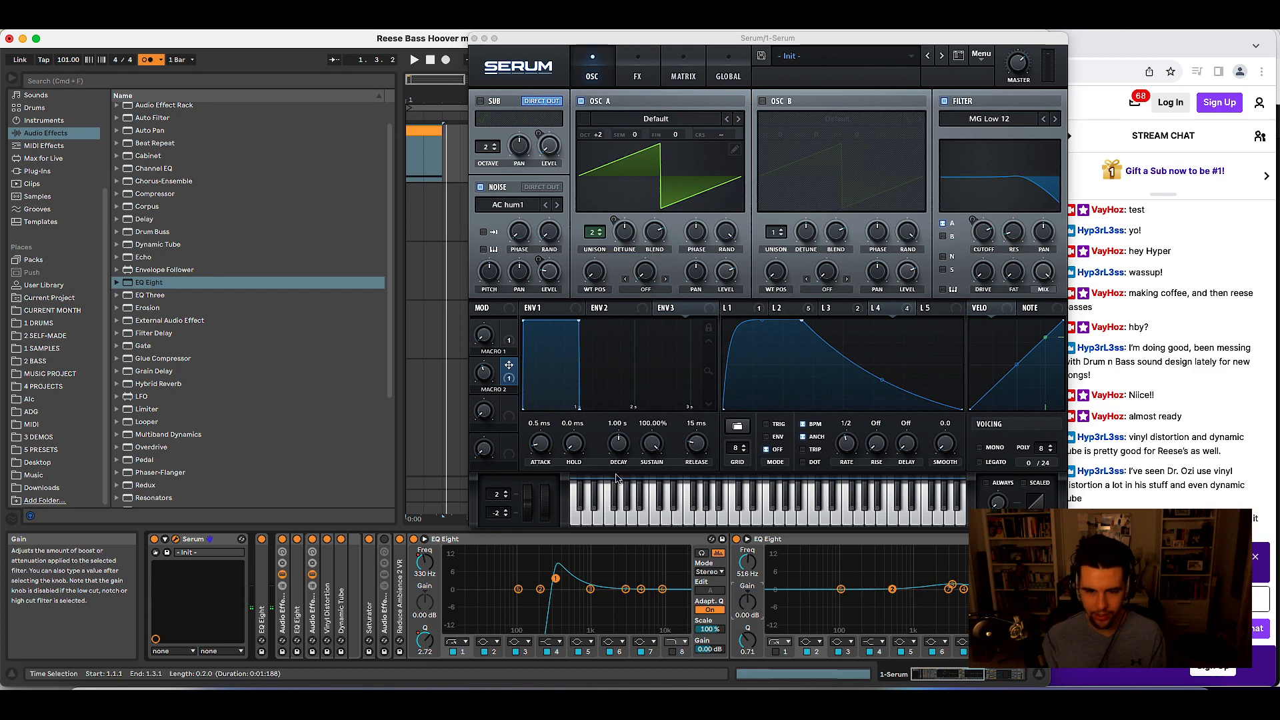
- Insert an Auto Filter with a 24 dB notch directly after the resonant EQ Eight, and sweep its cutoff during playback
double_click(157, 119)
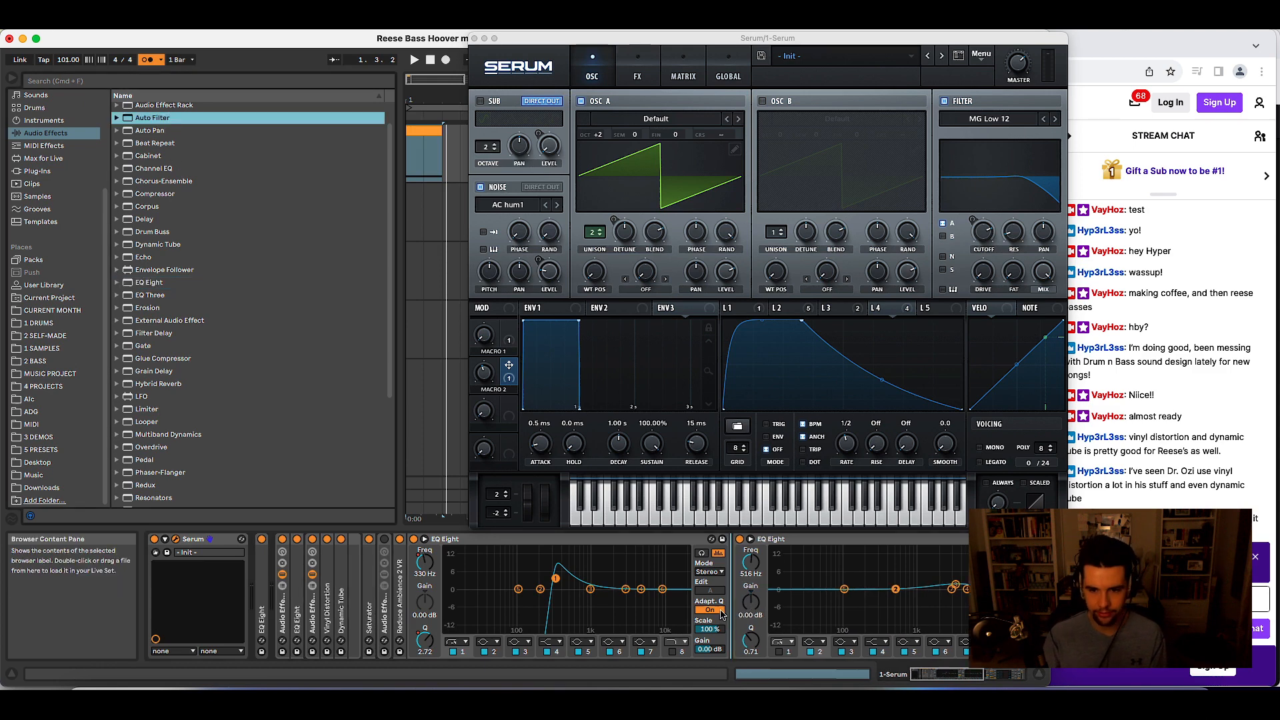
drag(923, 572, 923, 605)
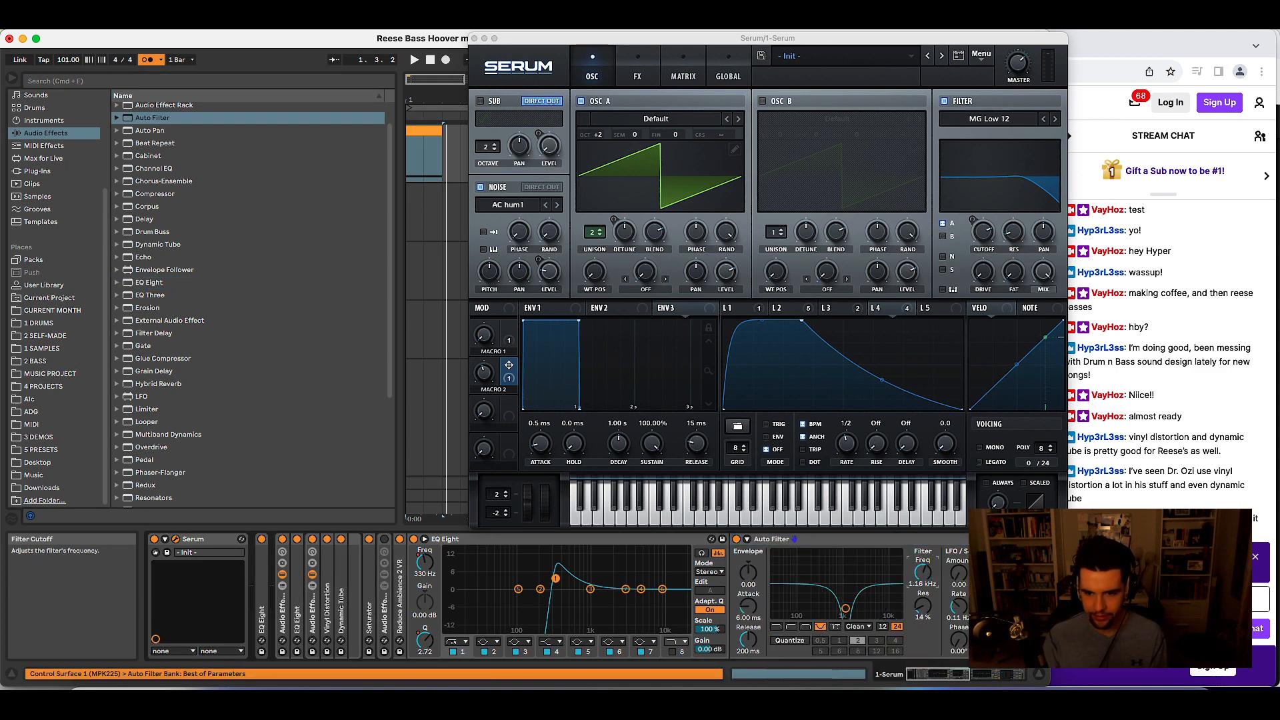
key(space)
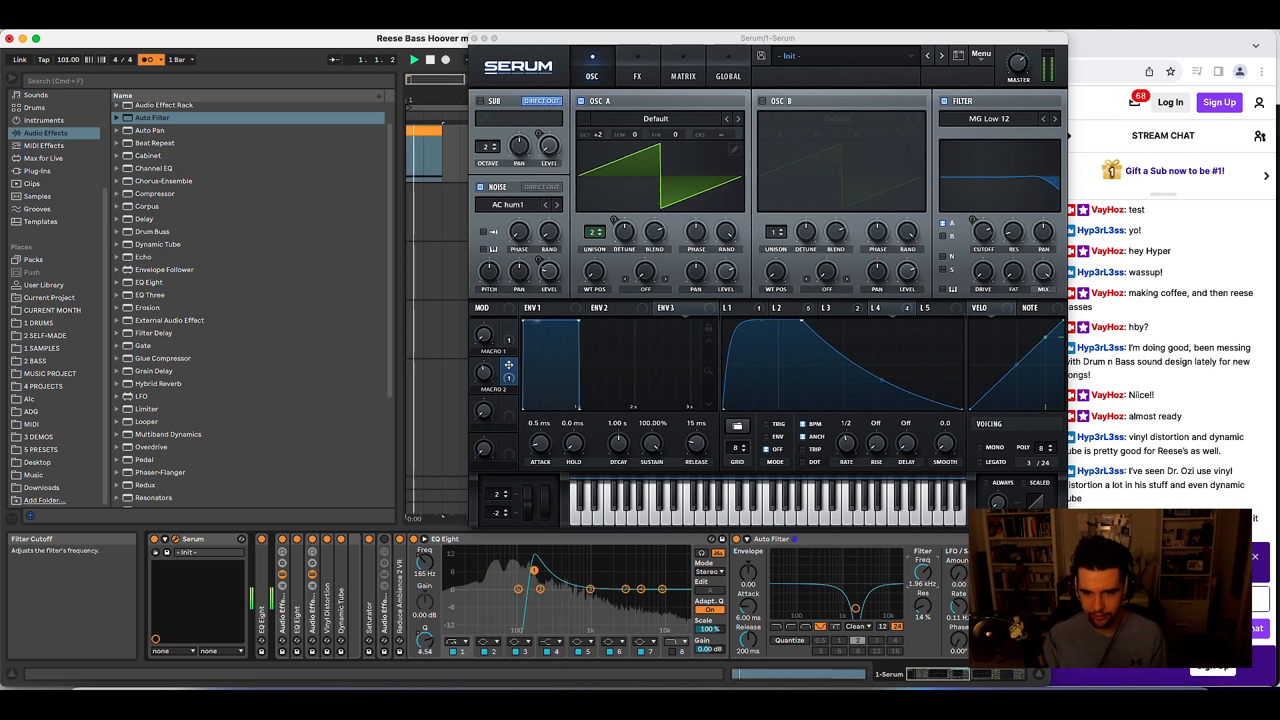
key(space)
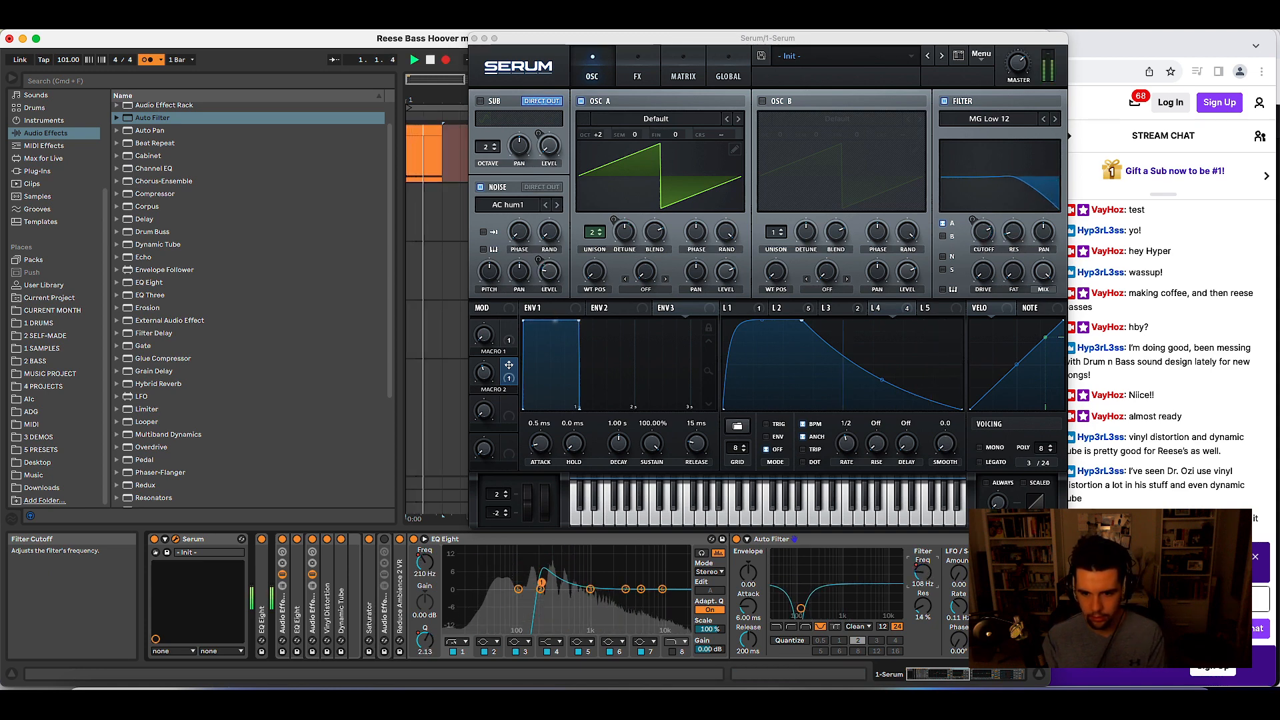
key(space)
key(space)
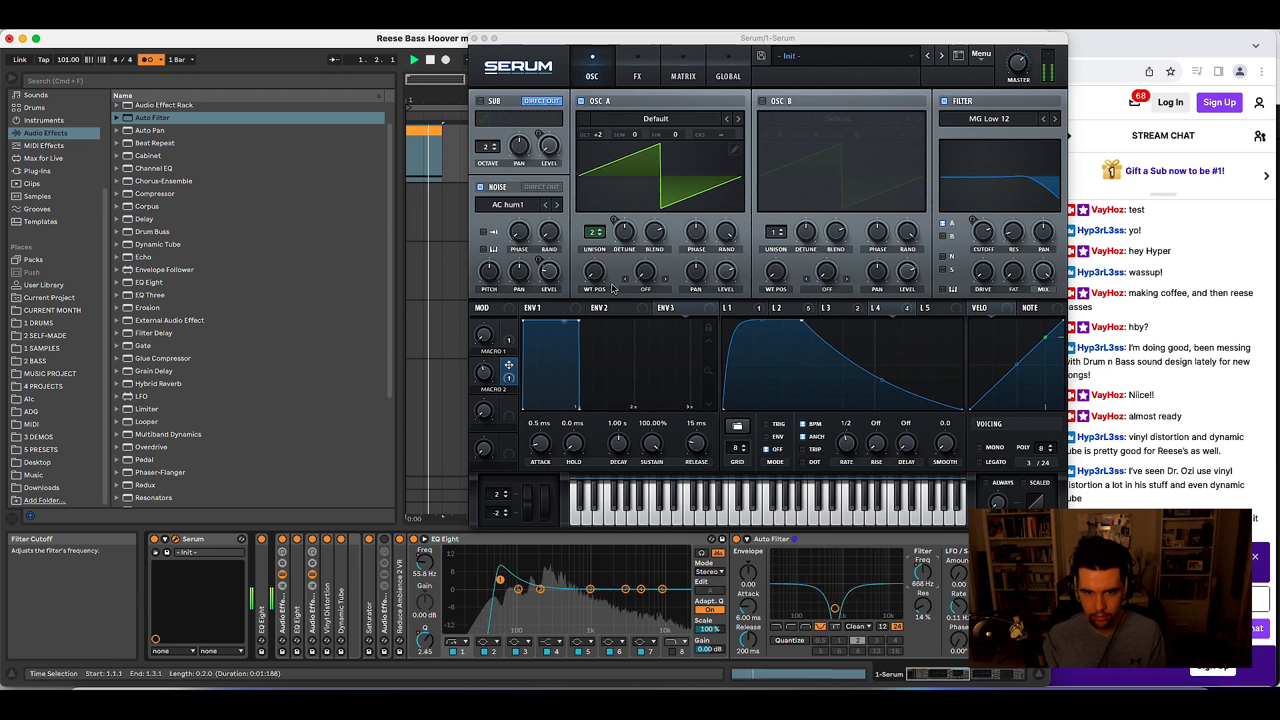
- Try oscillator A with 3 unison voices and a -5 semitone shift, and restore 2 voices and 0 semitones
click(599, 230)
click(600, 230)
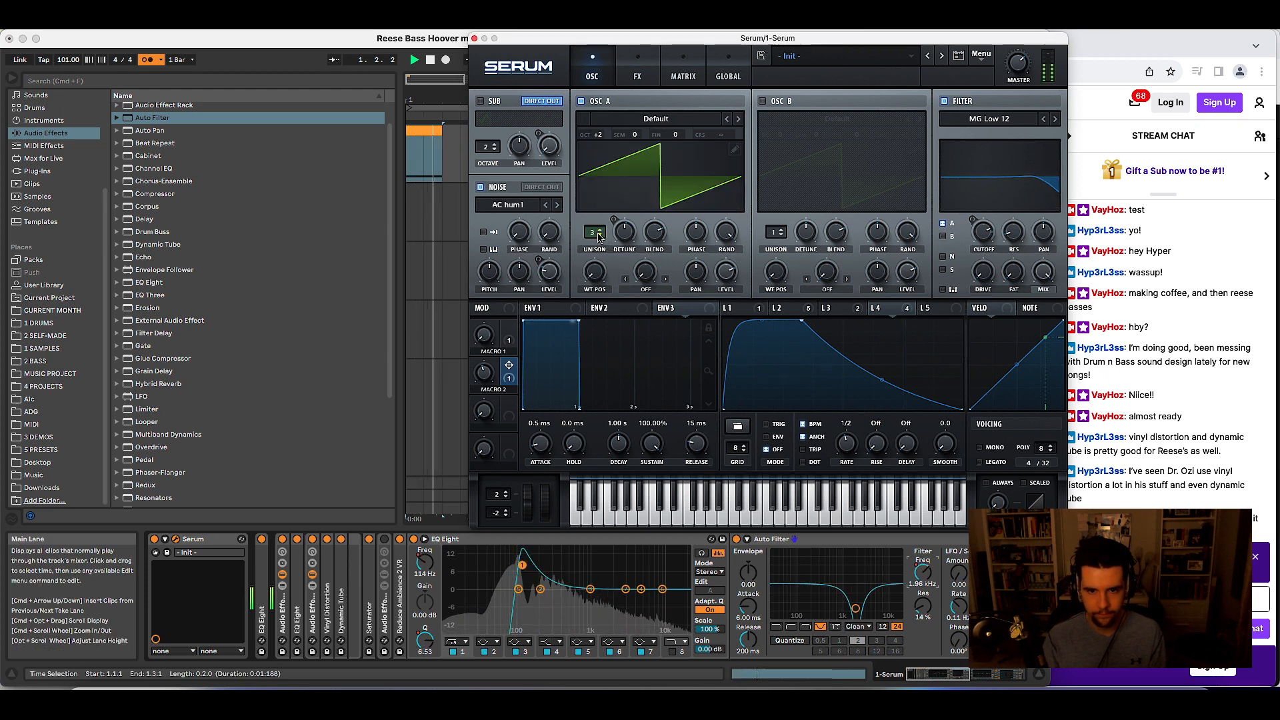
key(space)
click(600, 235)
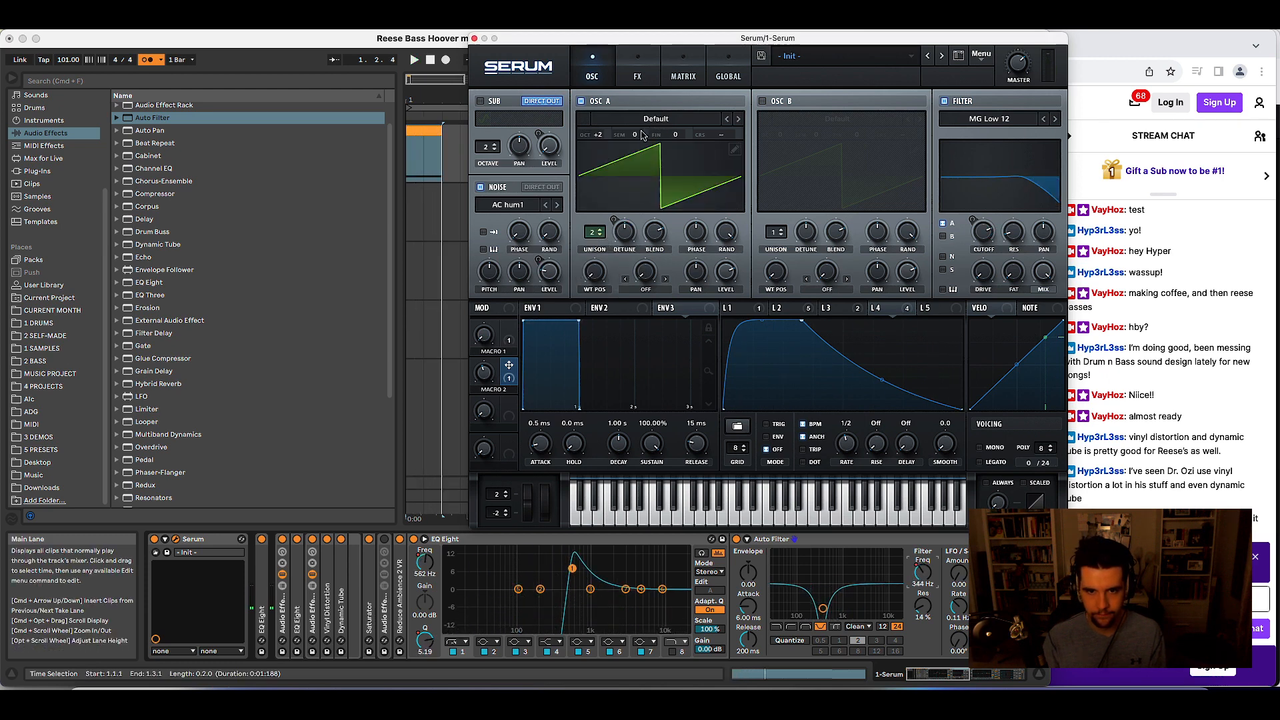
drag(644, 136, 634, 147)
double_click(637, 137)
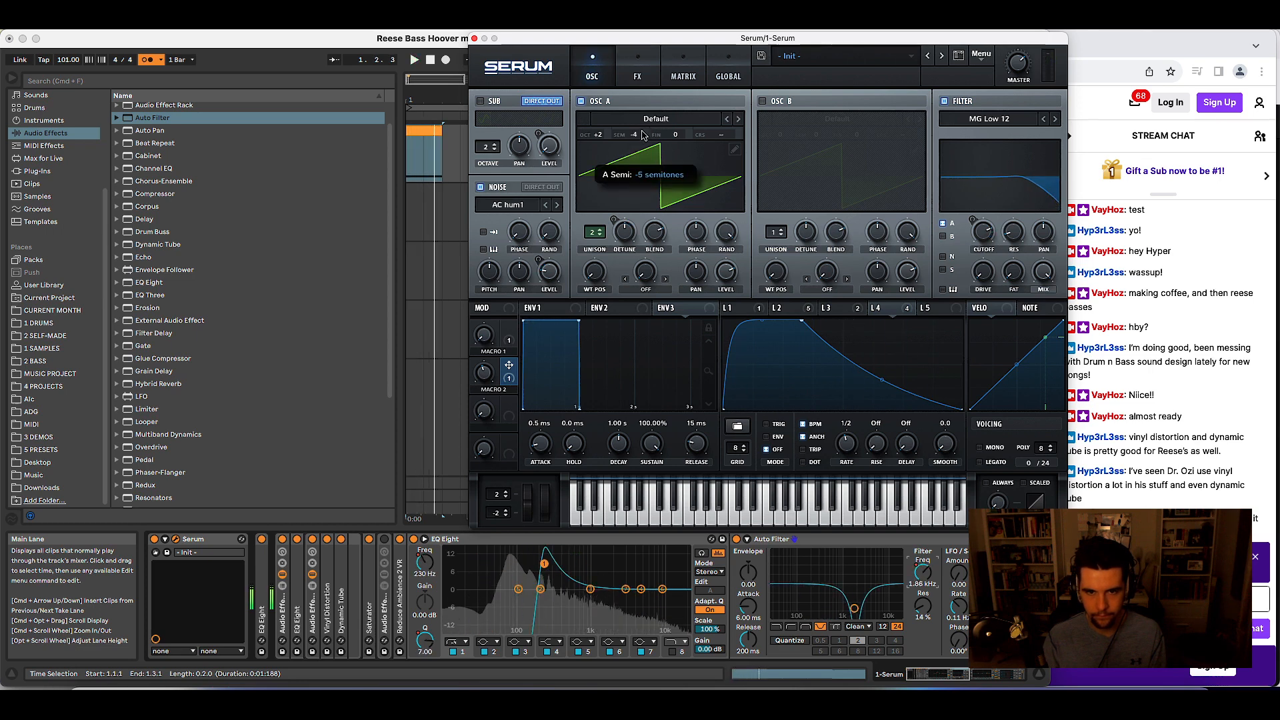
- Switch Serum's noise oscillator to the analog ARP white sample and play the bass back
click(534, 212)
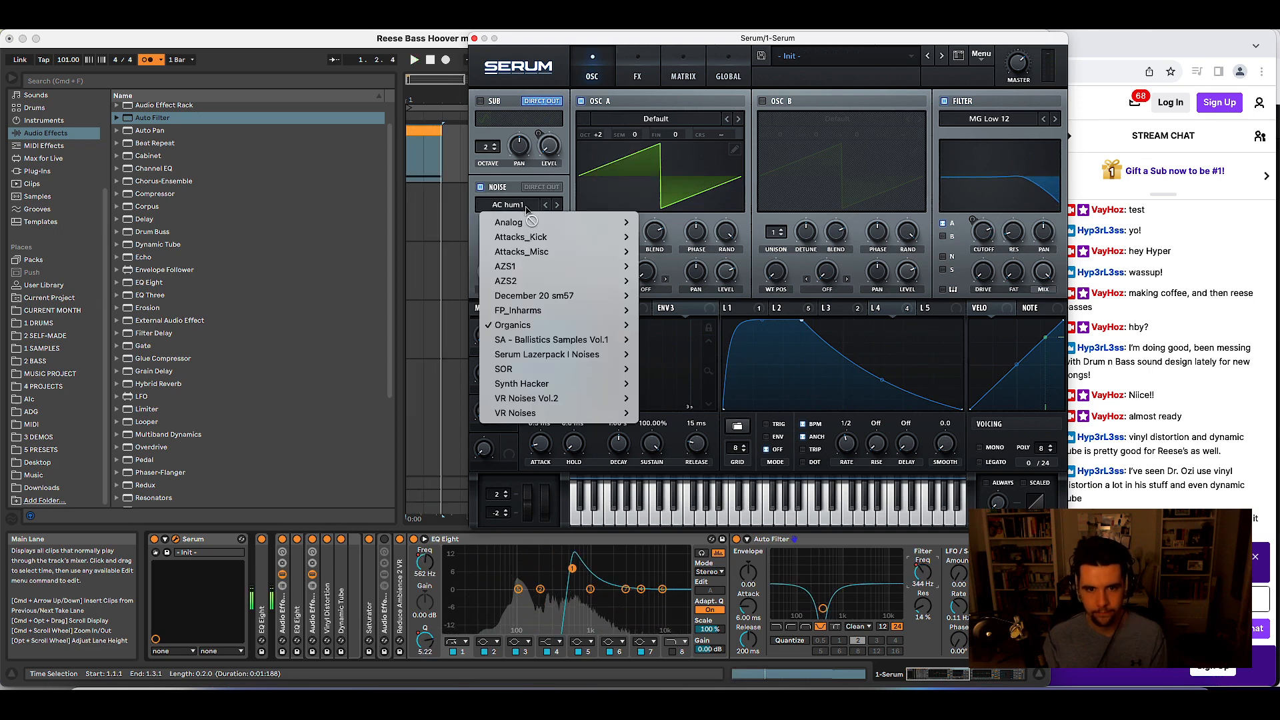
mouse_move(534, 224)
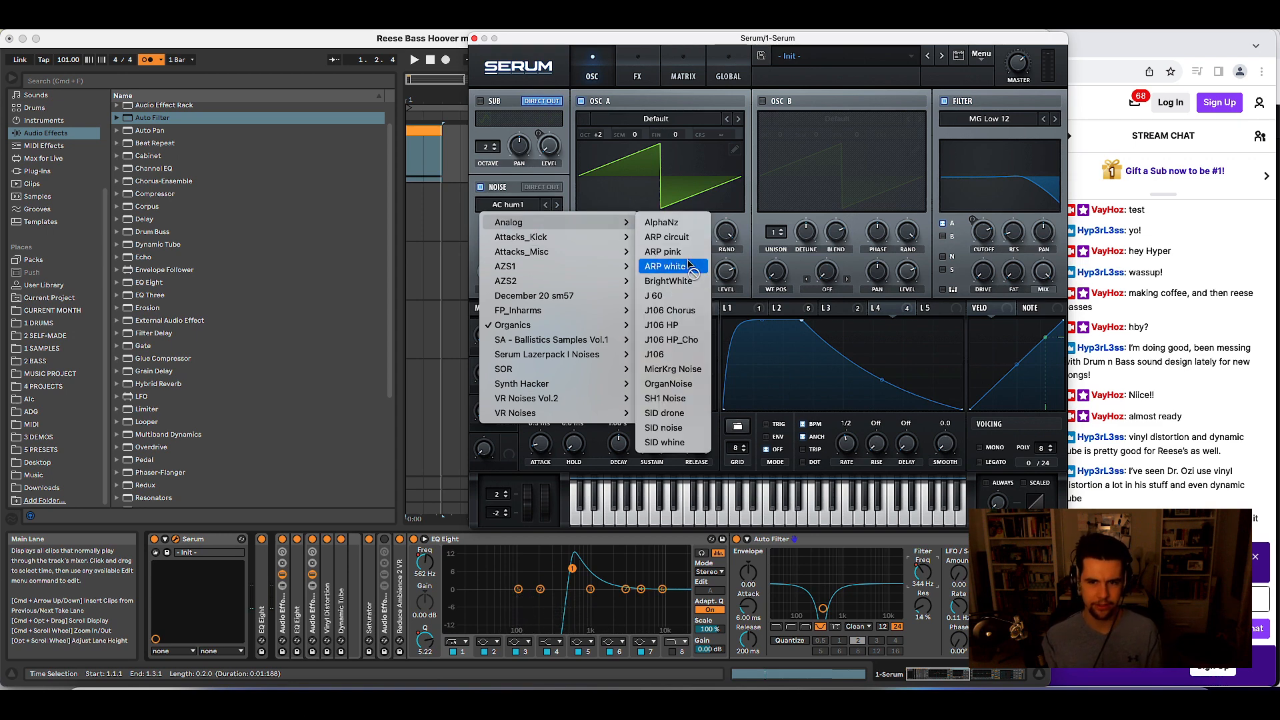
click(667, 266)
key(space)
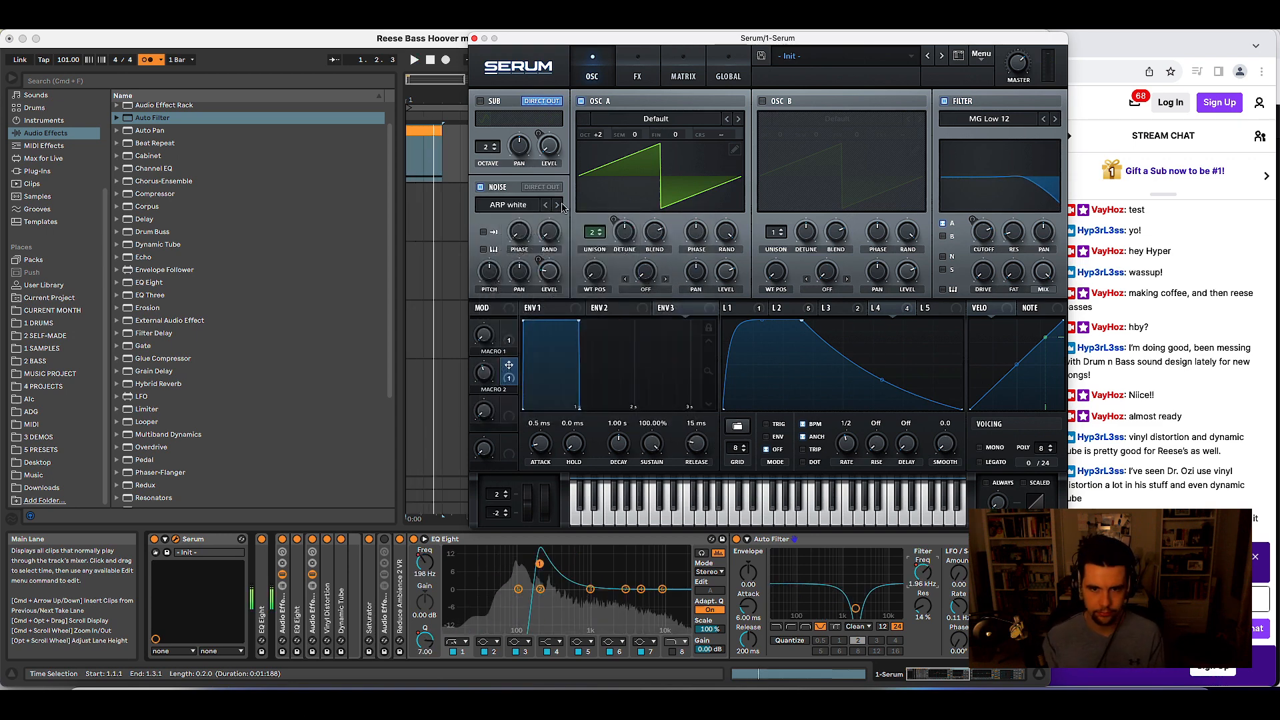
click(547, 206)
key(space)
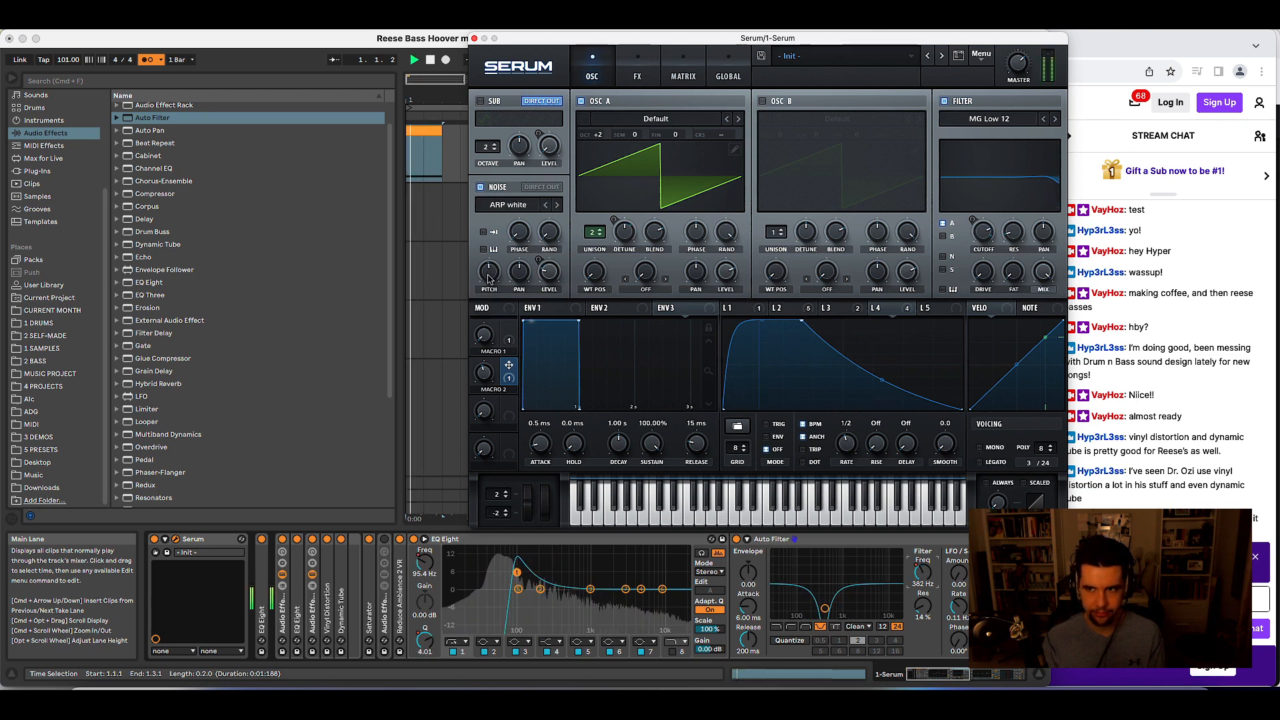
- Lower Serum's noise level to about 18% while listening to playback
mouse_move(545, 291)
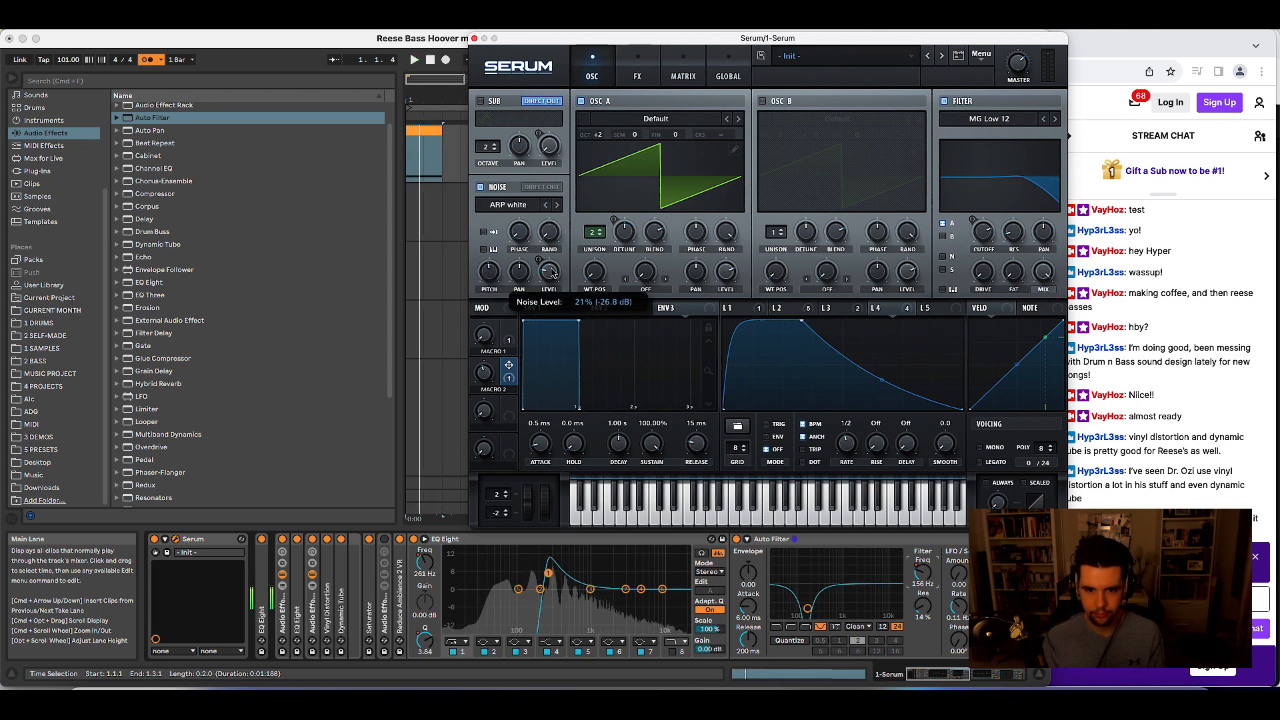
drag(551, 272, 550, 275)
key(space)
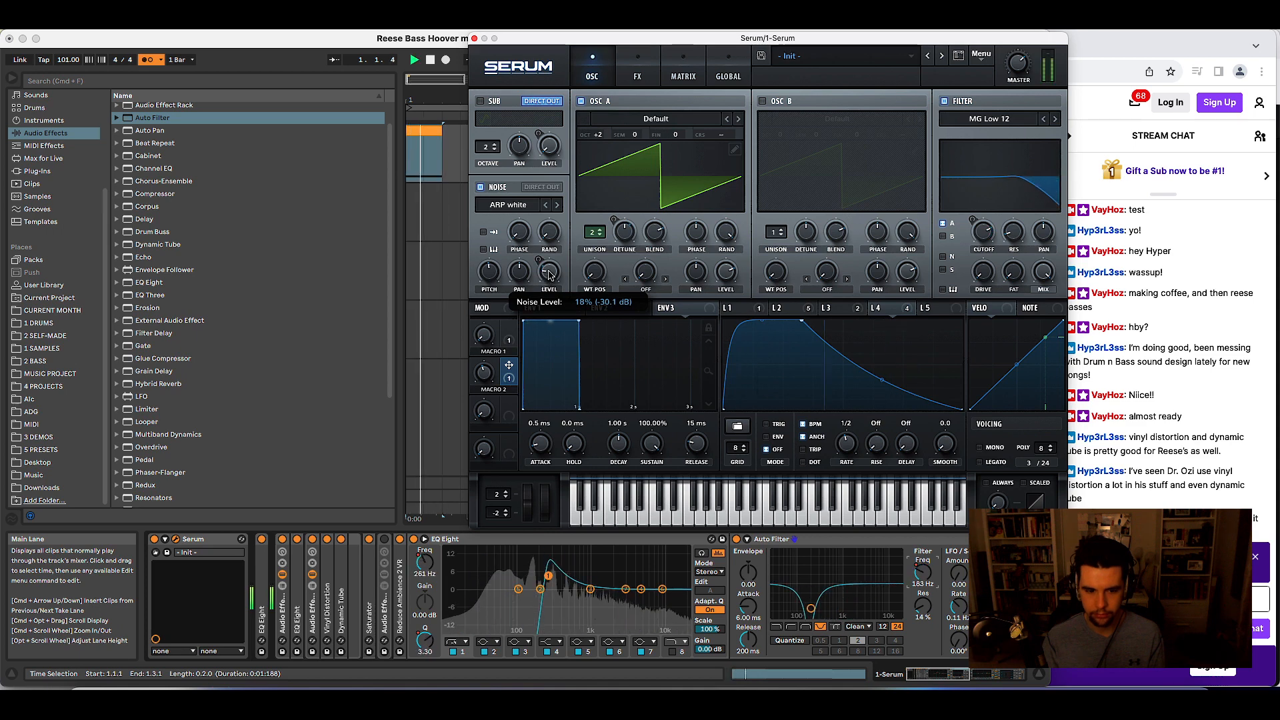
key(space)
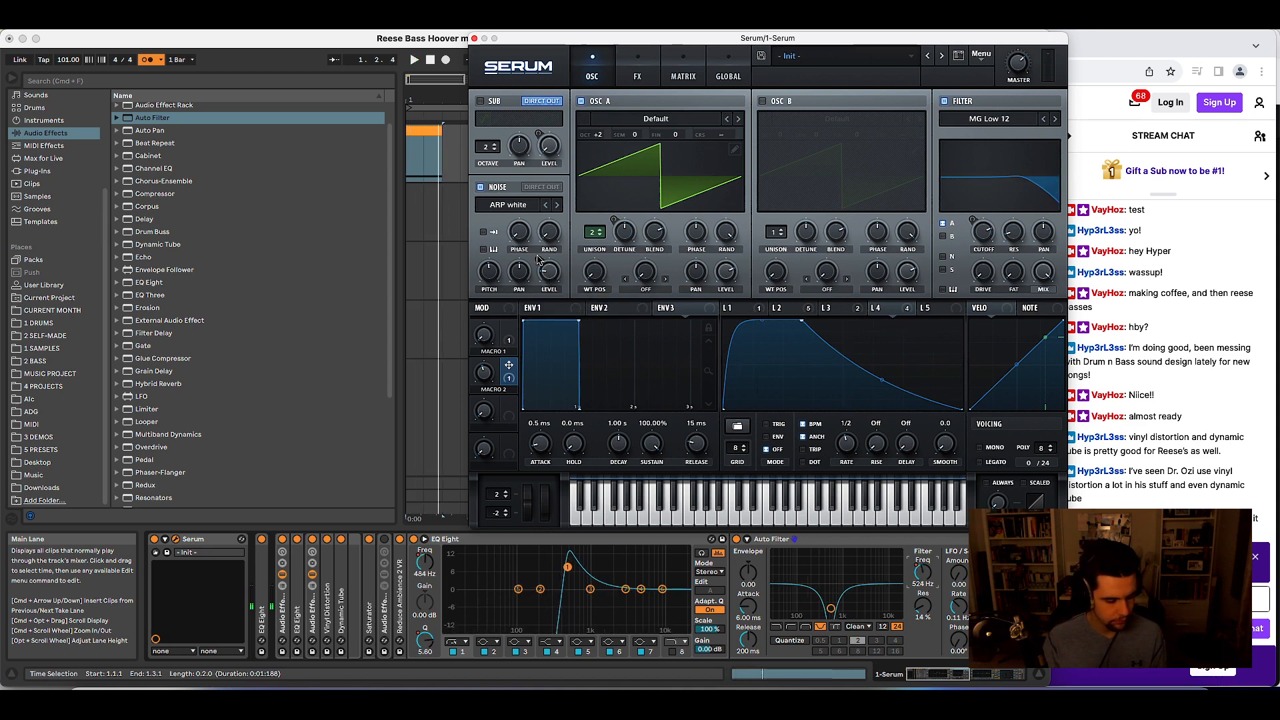
- Lower the song tempo to 47 BPM, comparing playback at both tempos by undoing and redoing the change
drag(62, 61, 61, 87)
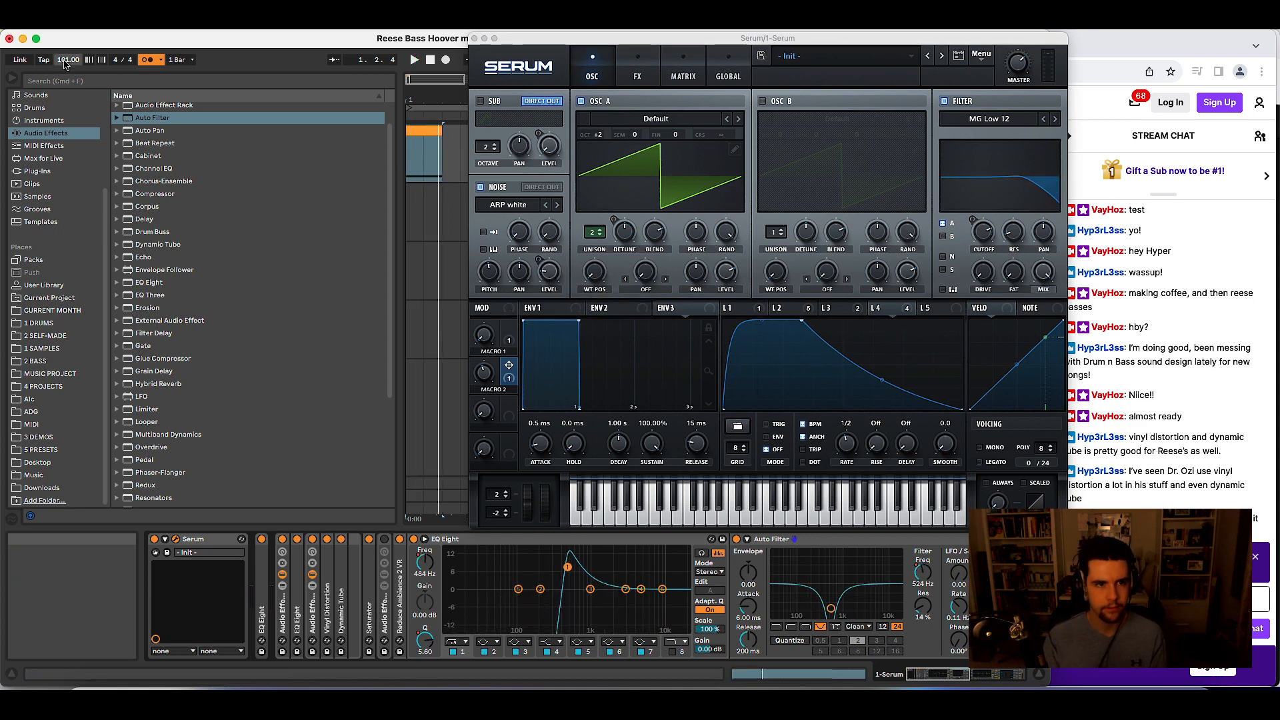
key(space)
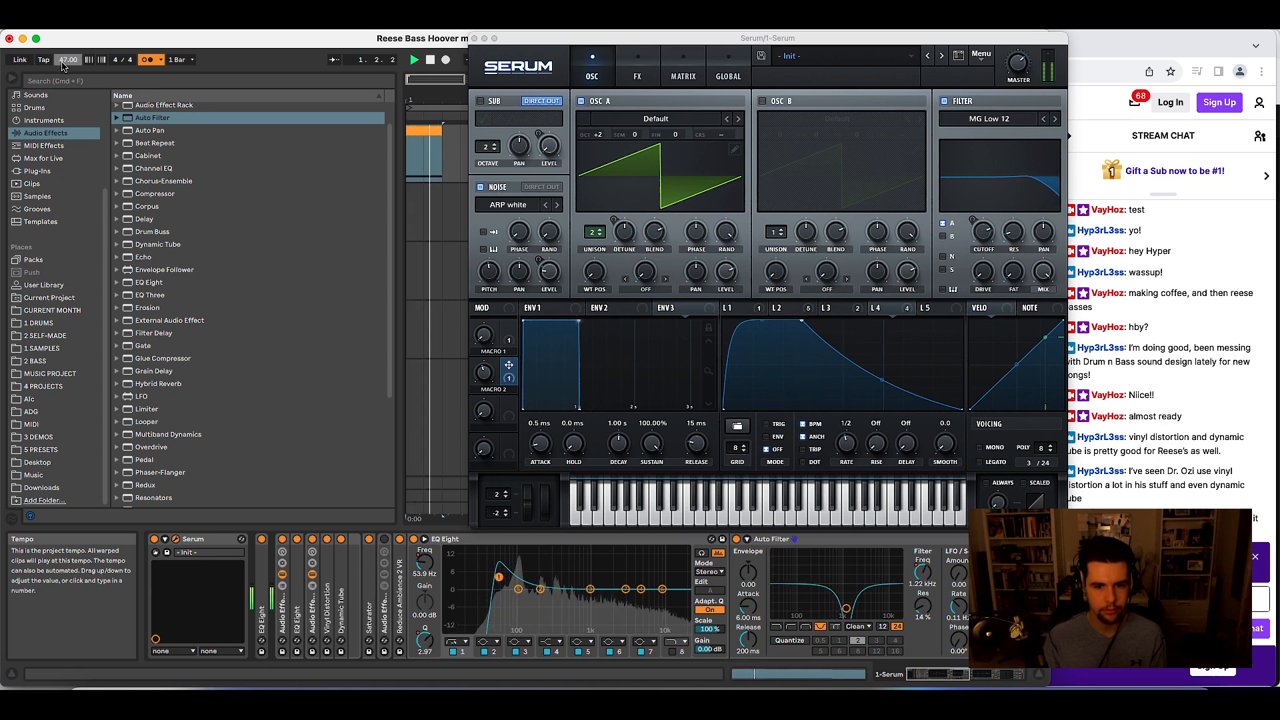
key(super+z)
key(space)
key(space)
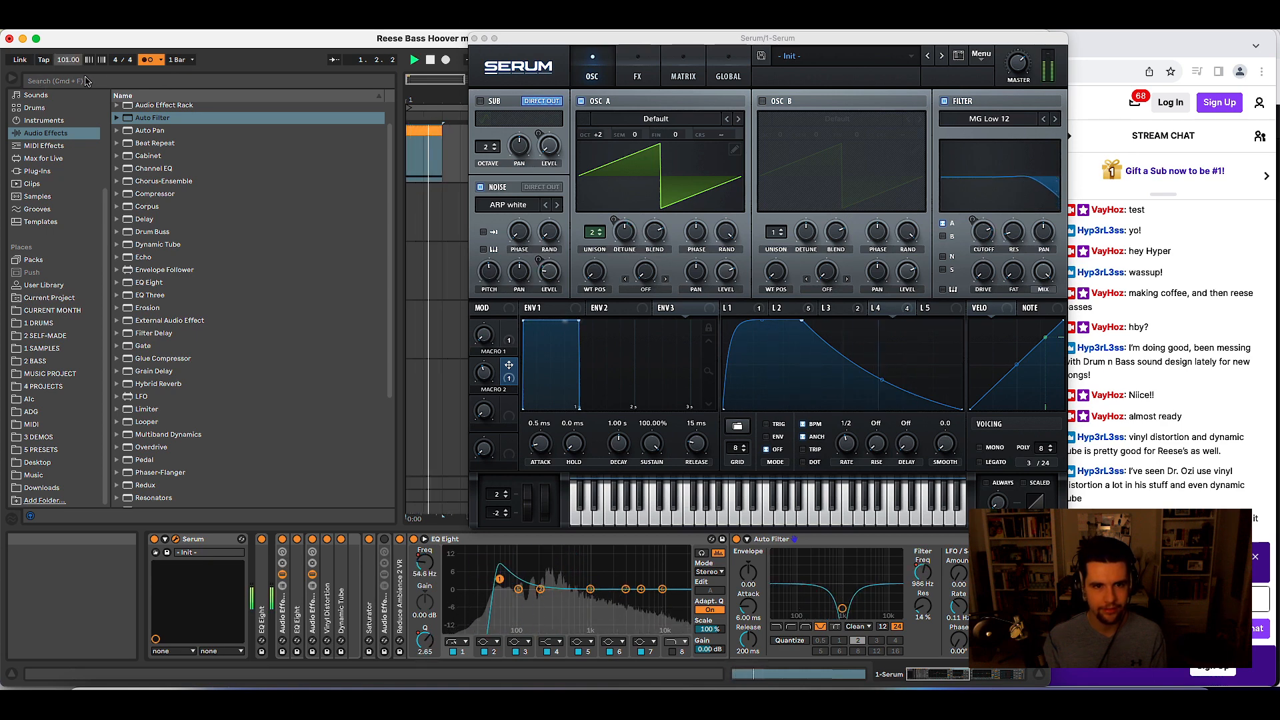
key(space)
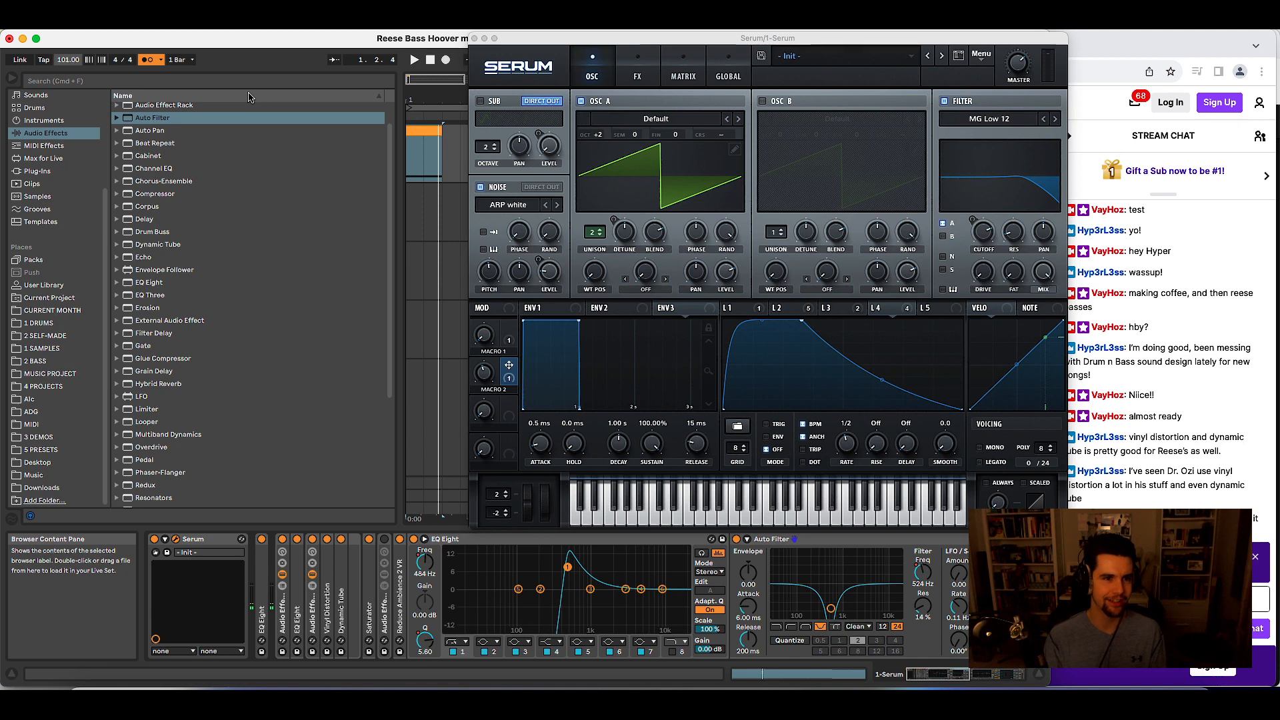
click(100, 20)
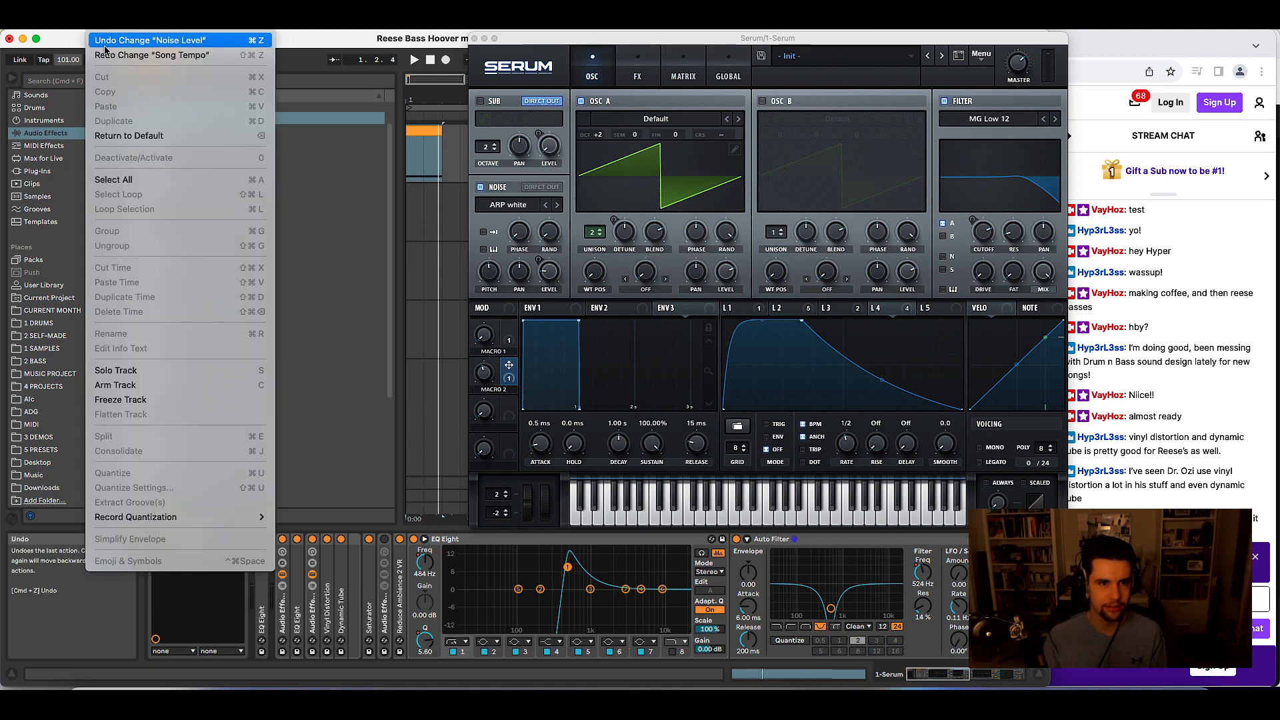
click(114, 58)
key(space)
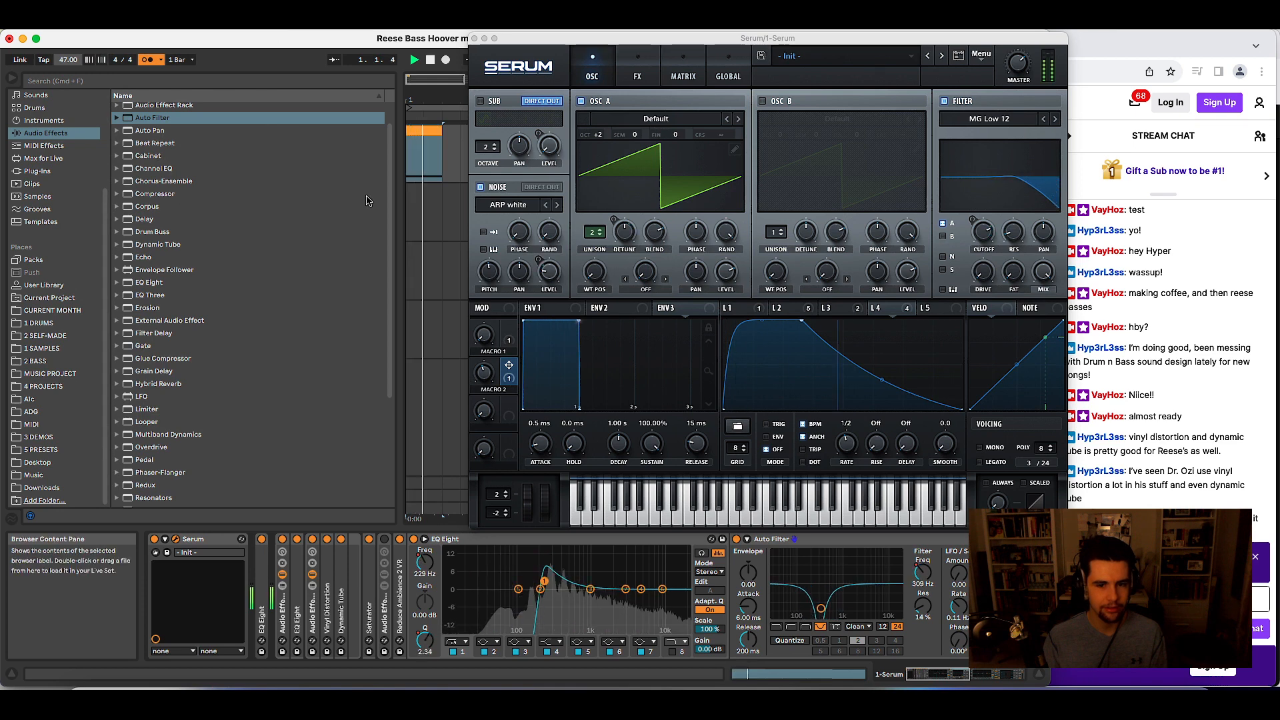
key(space)
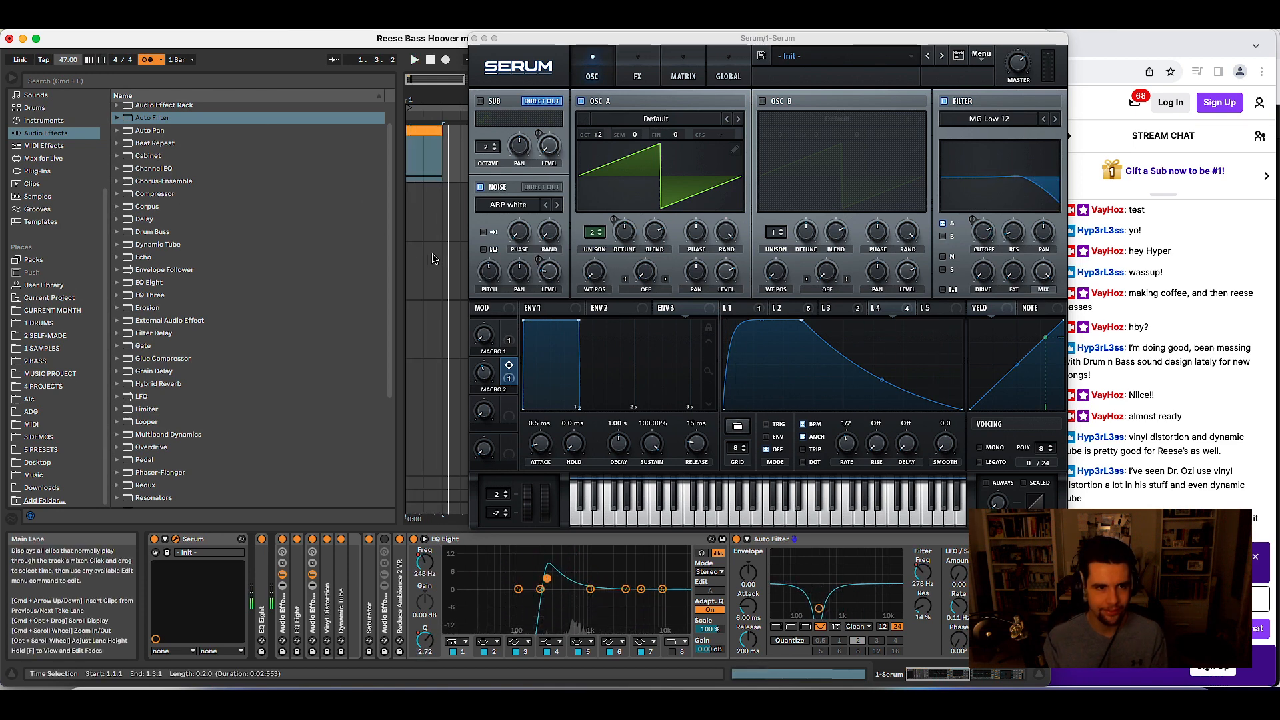
- Save the Live Set as Reese Bass Hoover movement 04 and undo the 47 BPM tempo change
key(super+shift+s)
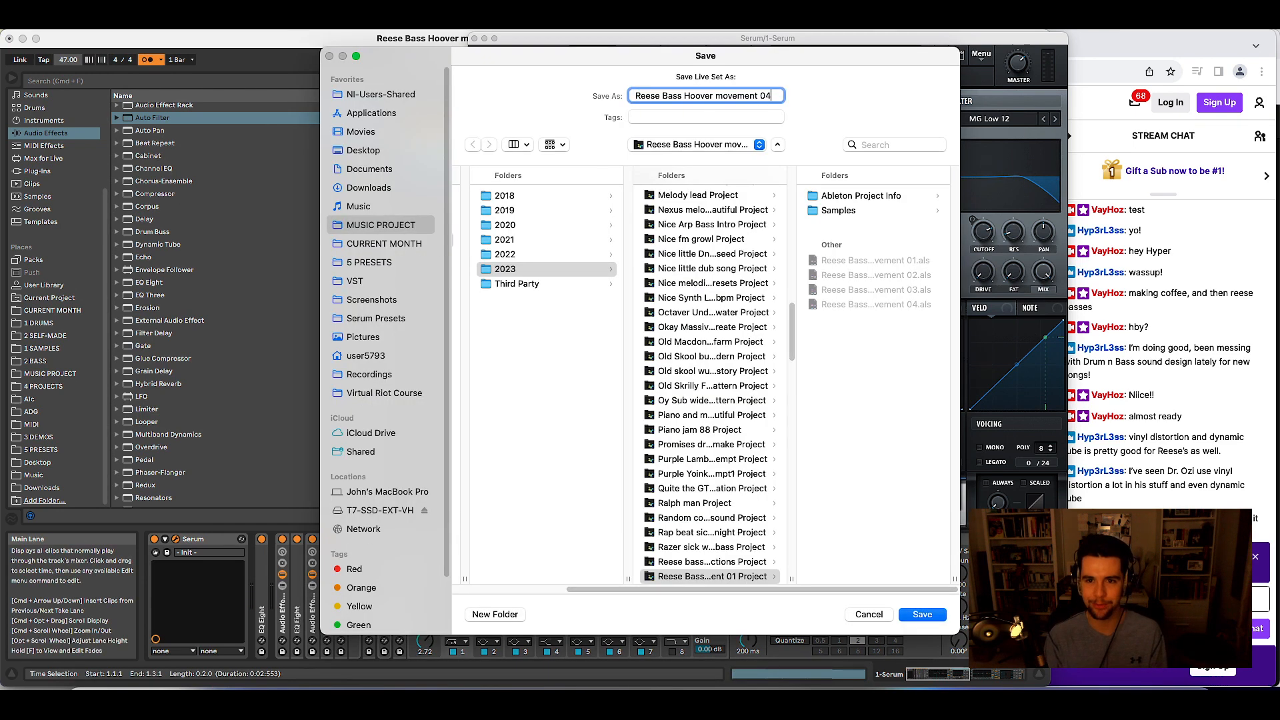
key(Return)
key(super+z)
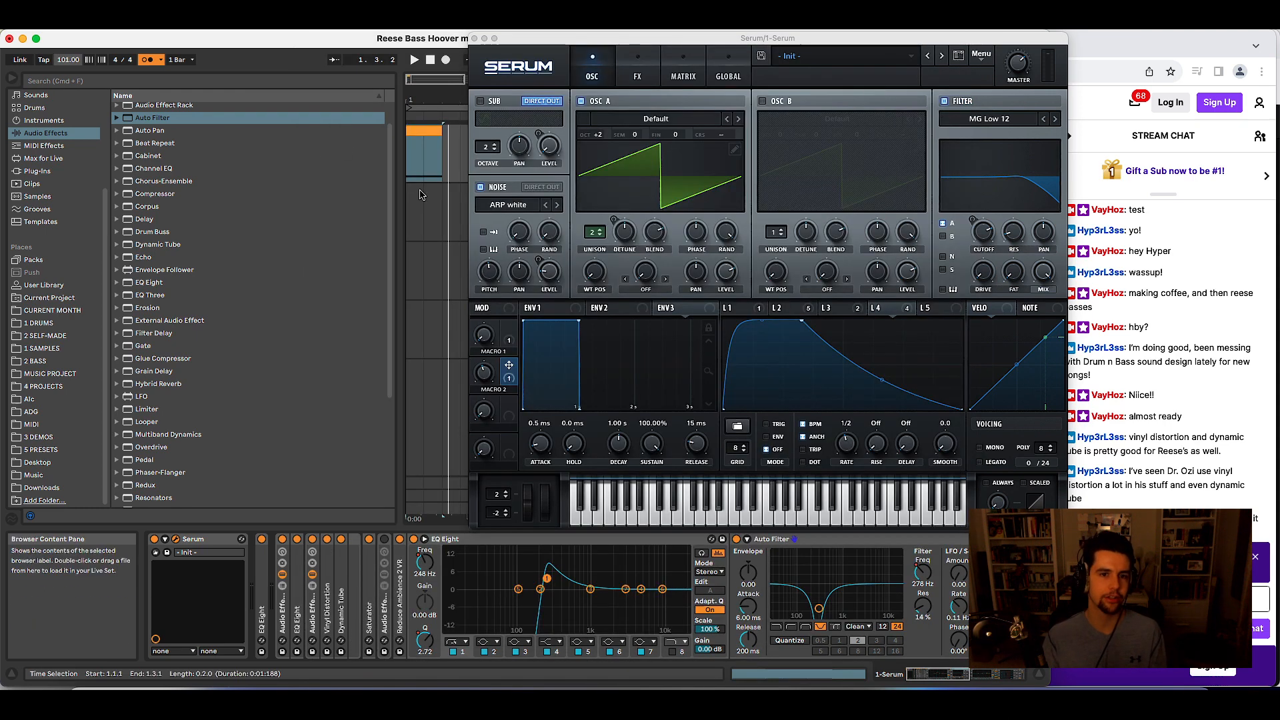
- Save the Live Set as Reese Bass Hoover movement 05 and export its audio
key(super+shift+s)
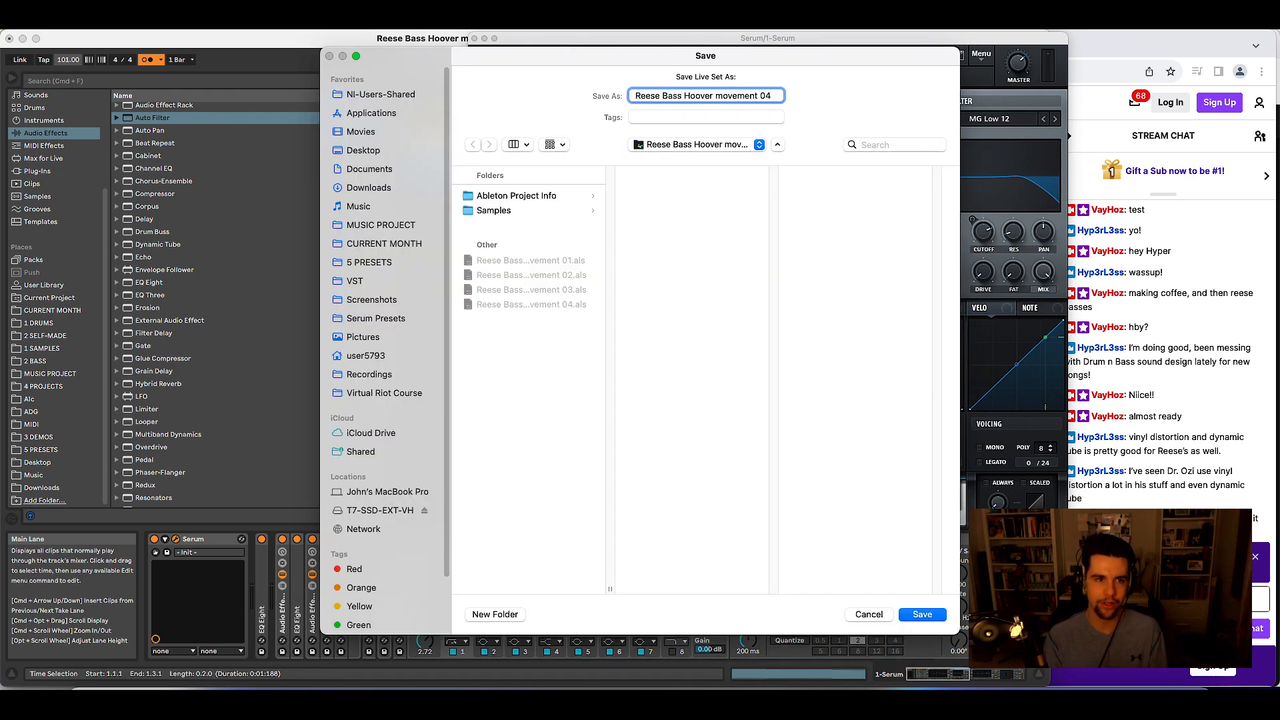
text(5)
key(Return)
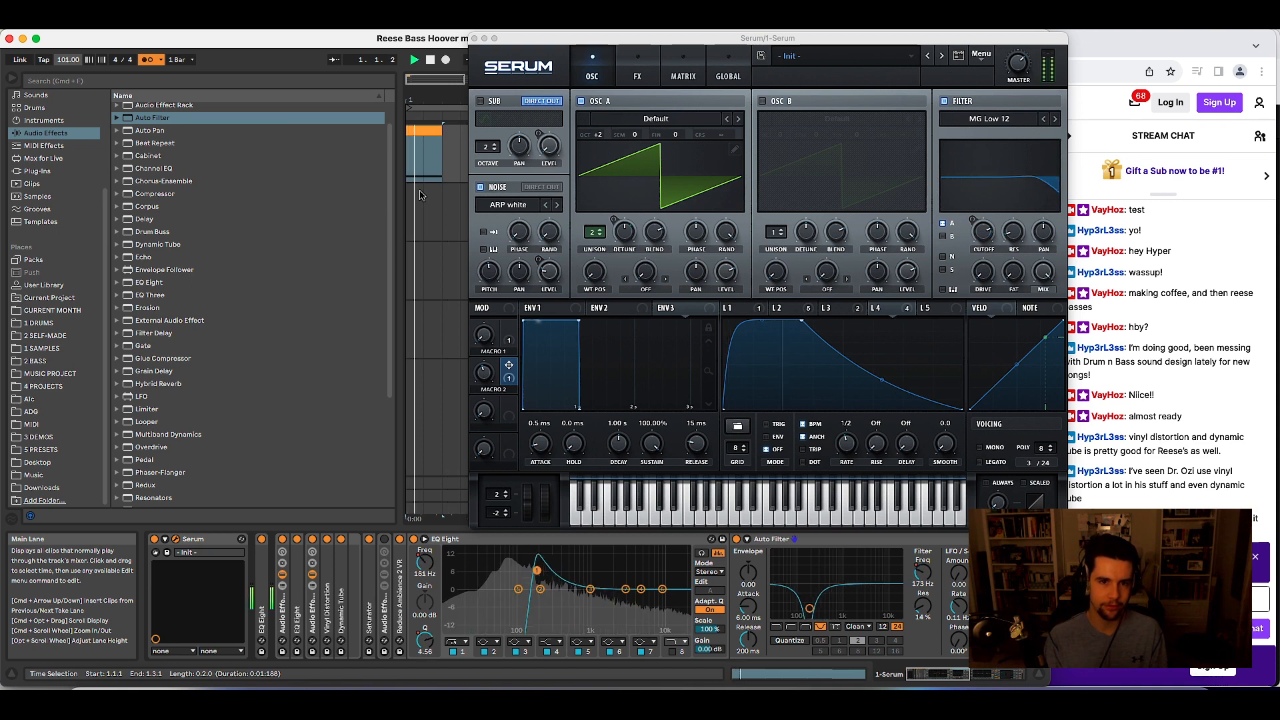
key(super+shift+s)
key(Return)
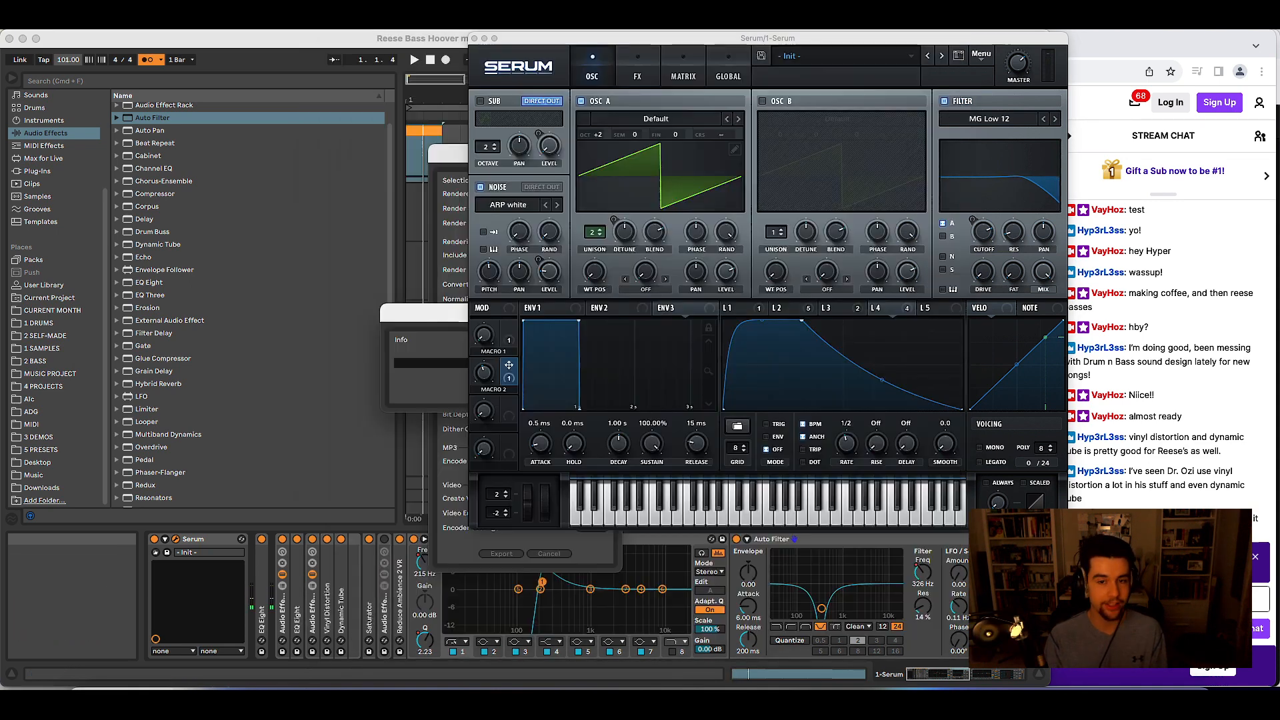
- Set the song tempo to 47 BPM and play the bass back with Serum's effects rack shown
drag(67, 59, 66, 67)
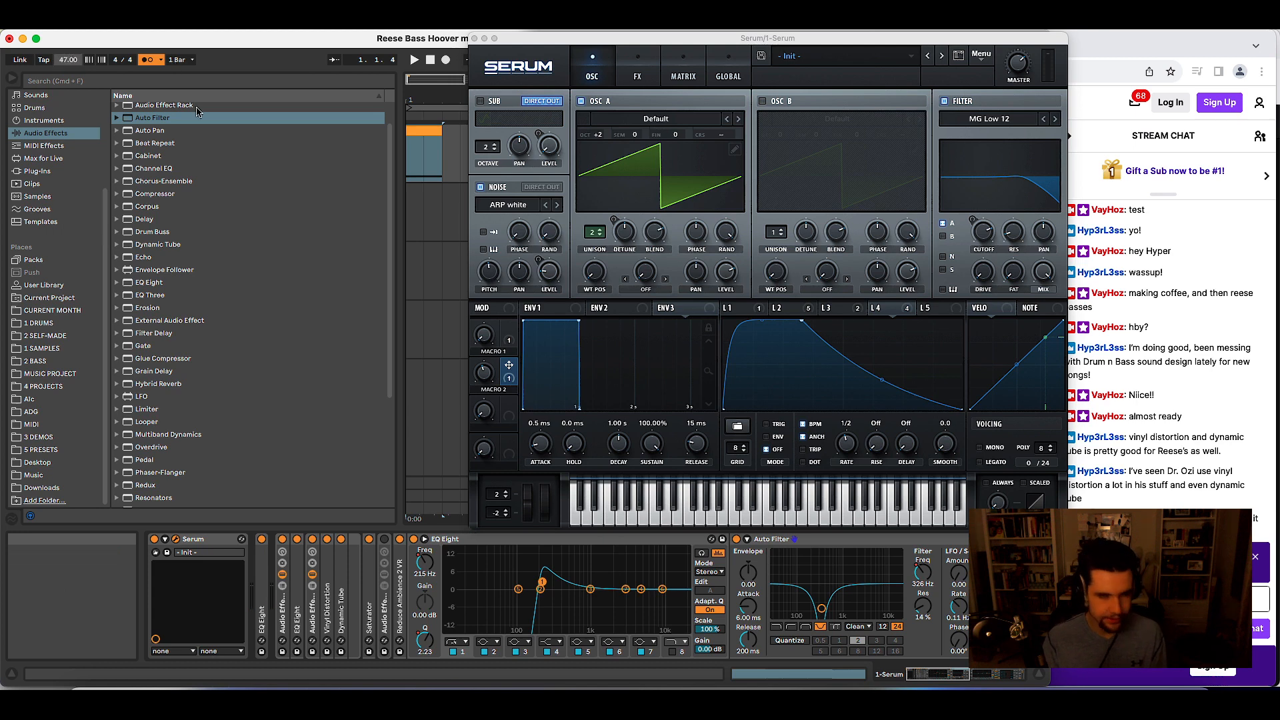
key(space)
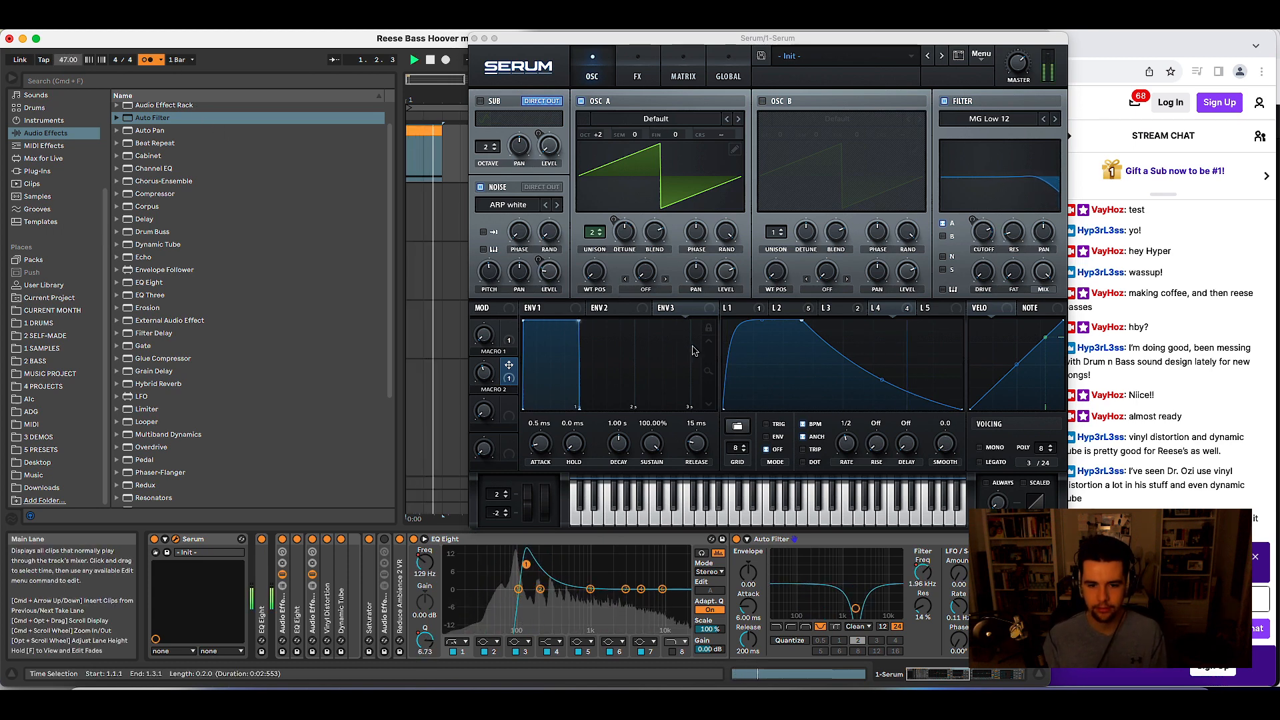
key(space)
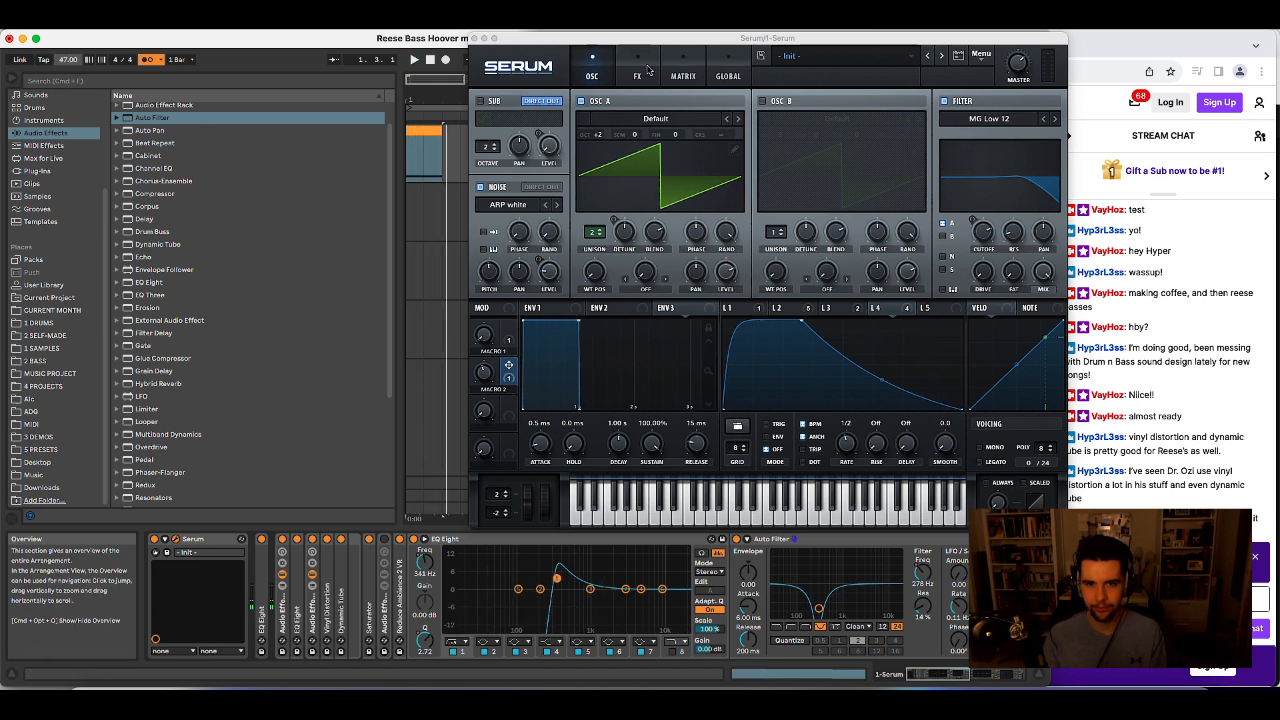
click(637, 73)
key(space)
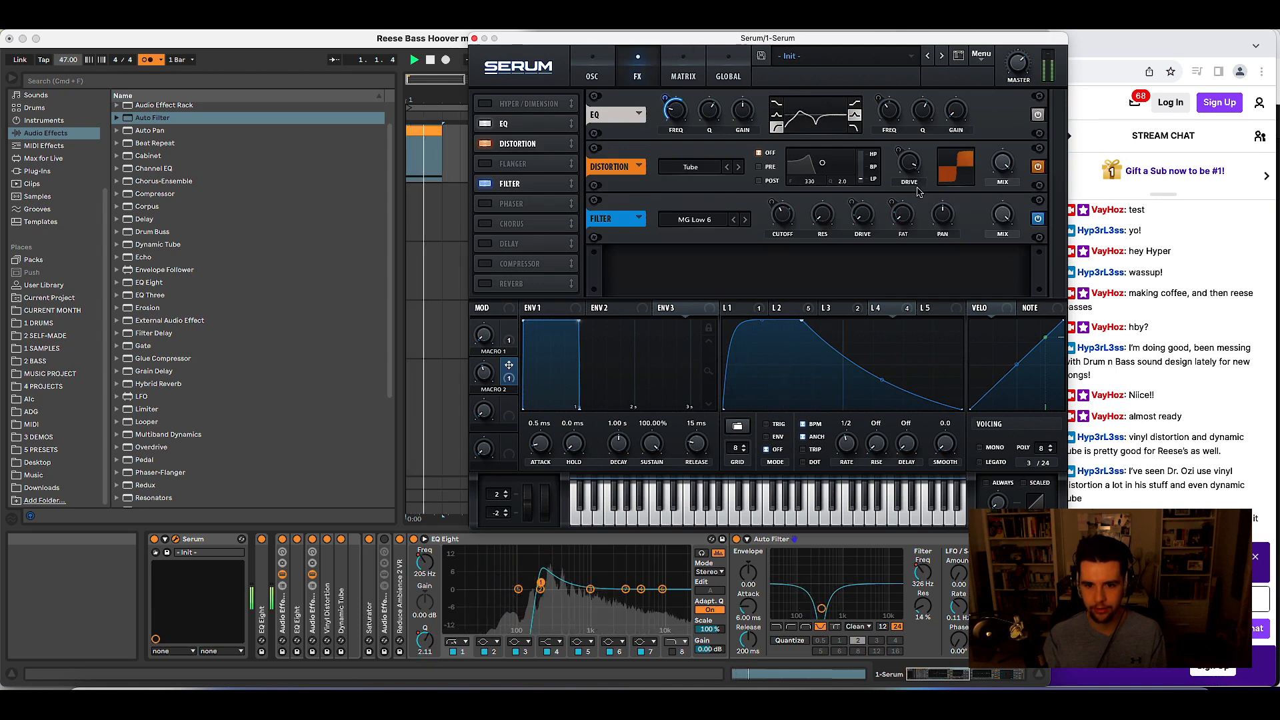
key(space)
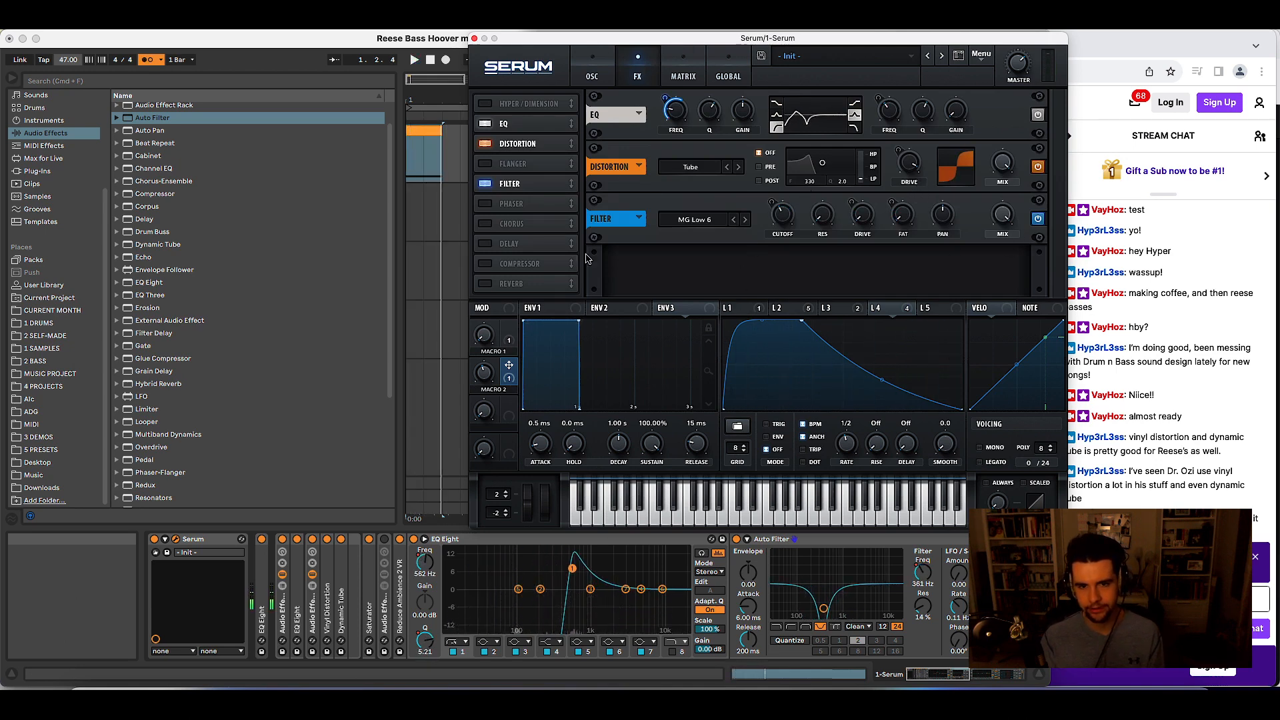
- Bypass EQ Eight during playback to compare the bass without it, and re-enable the device
click(415, 540)
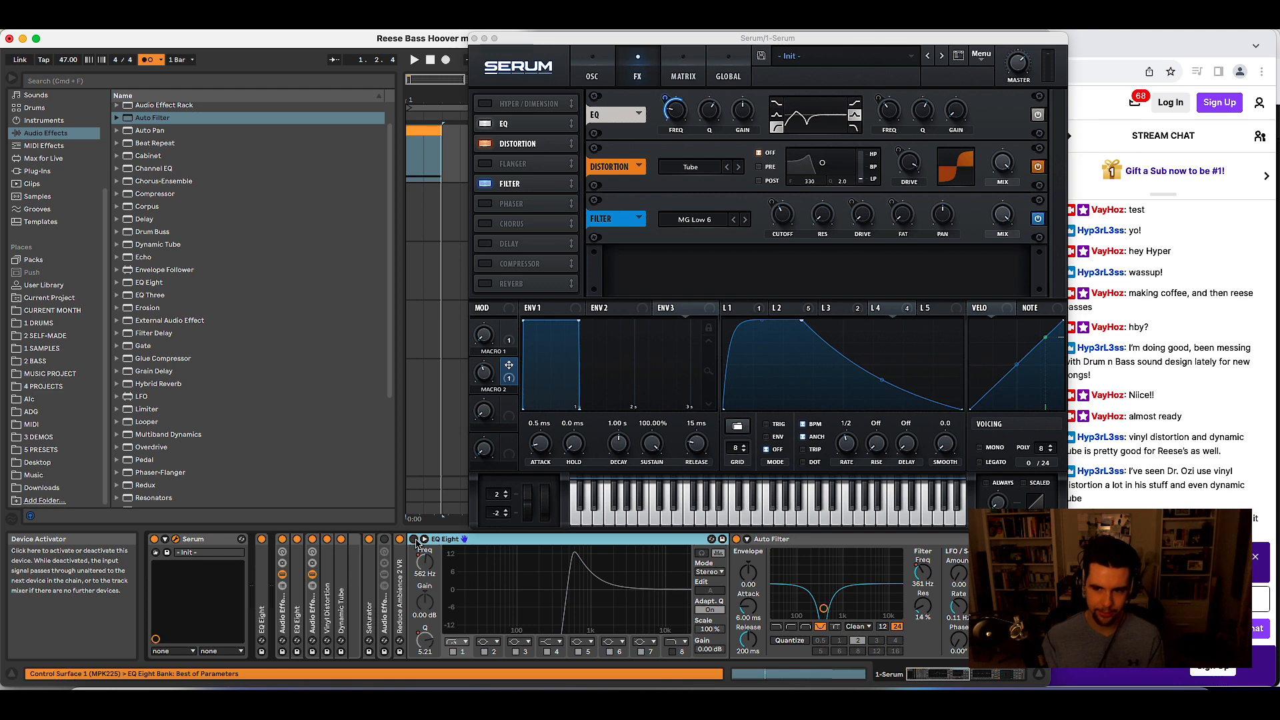
key(space)
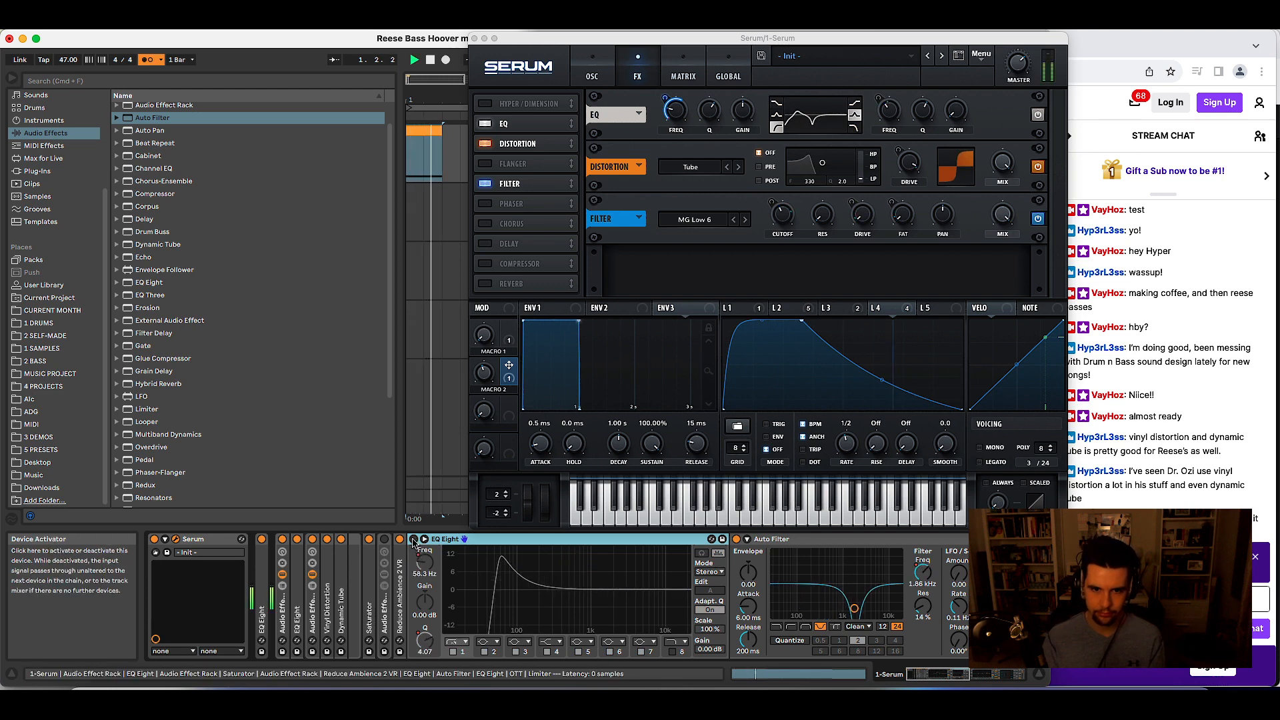
click(413, 542)
key(space)
- Show the Serum track's Macro 2 automation lane, zoom in on the clip and play it back
click(483, 375)
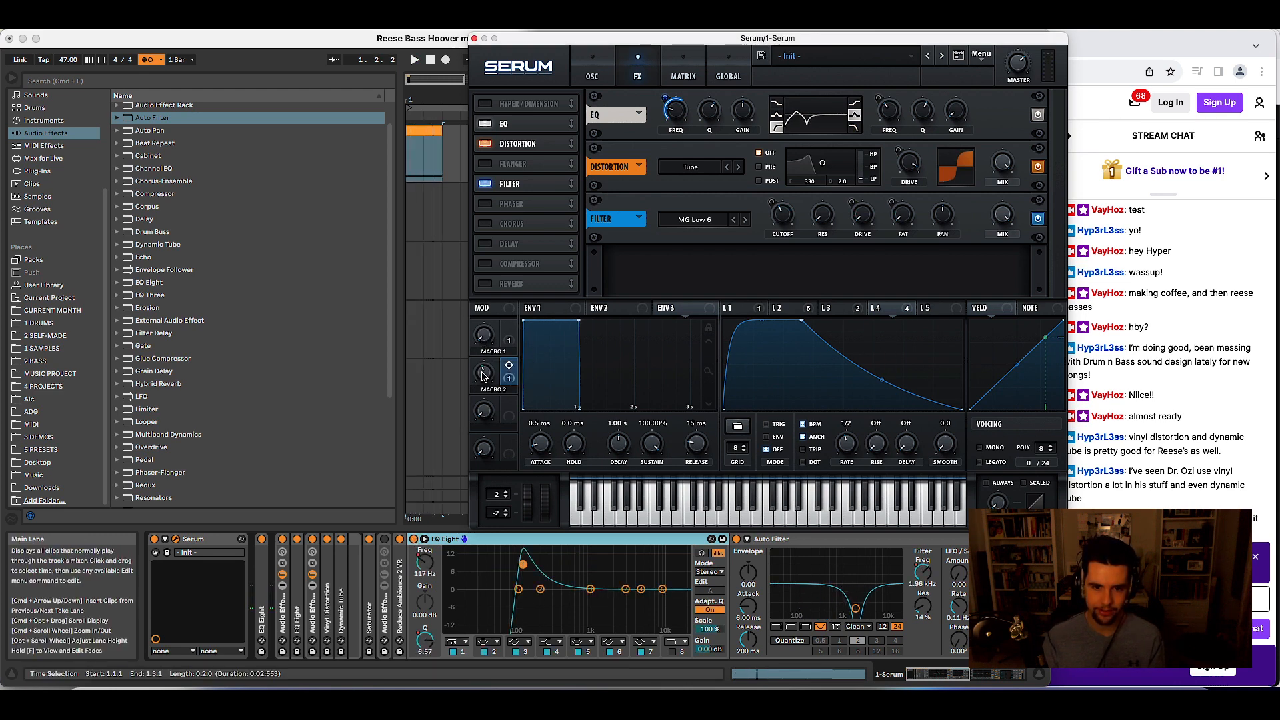
click(474, 38)
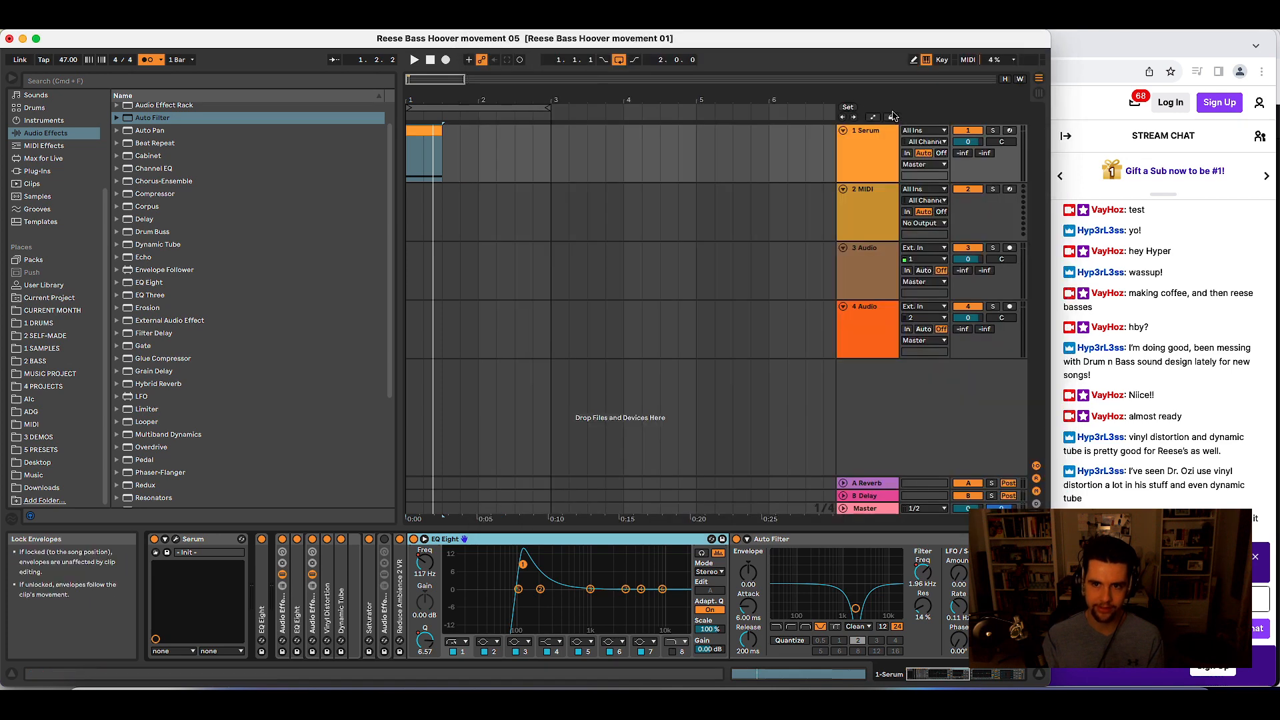
drag(422, 99, 423, 133)
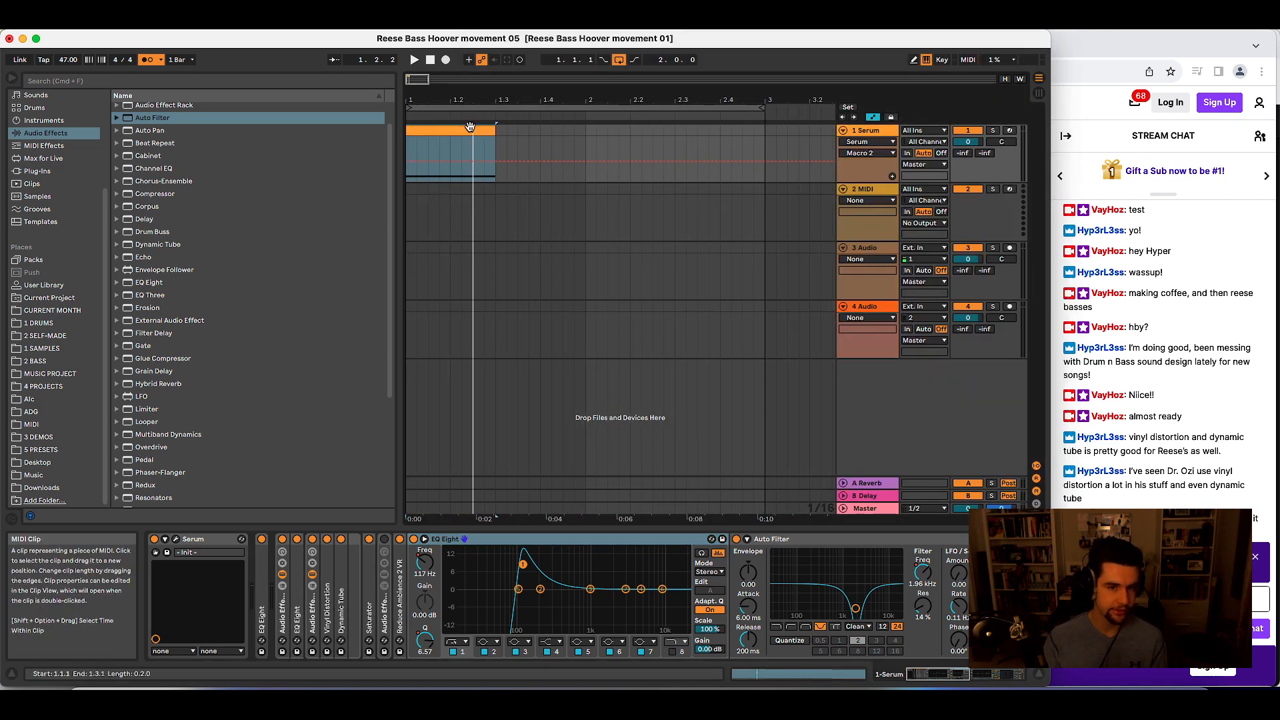
key(b)
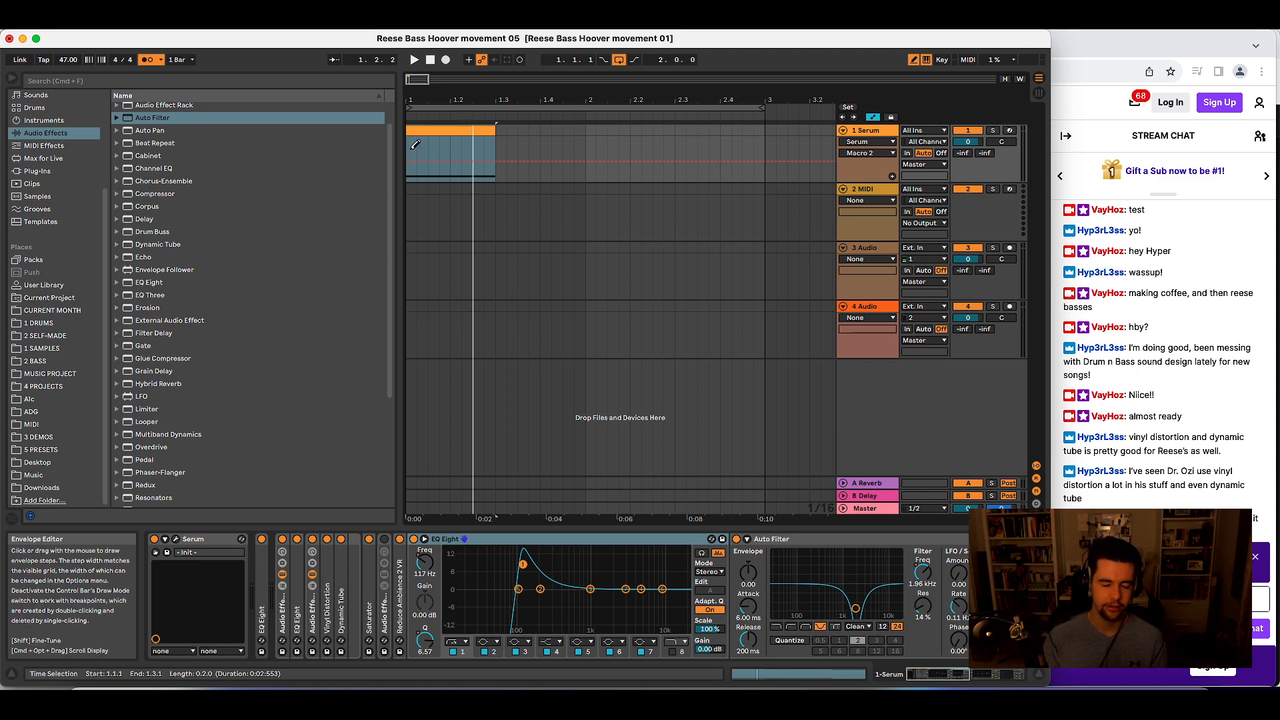
key(space)
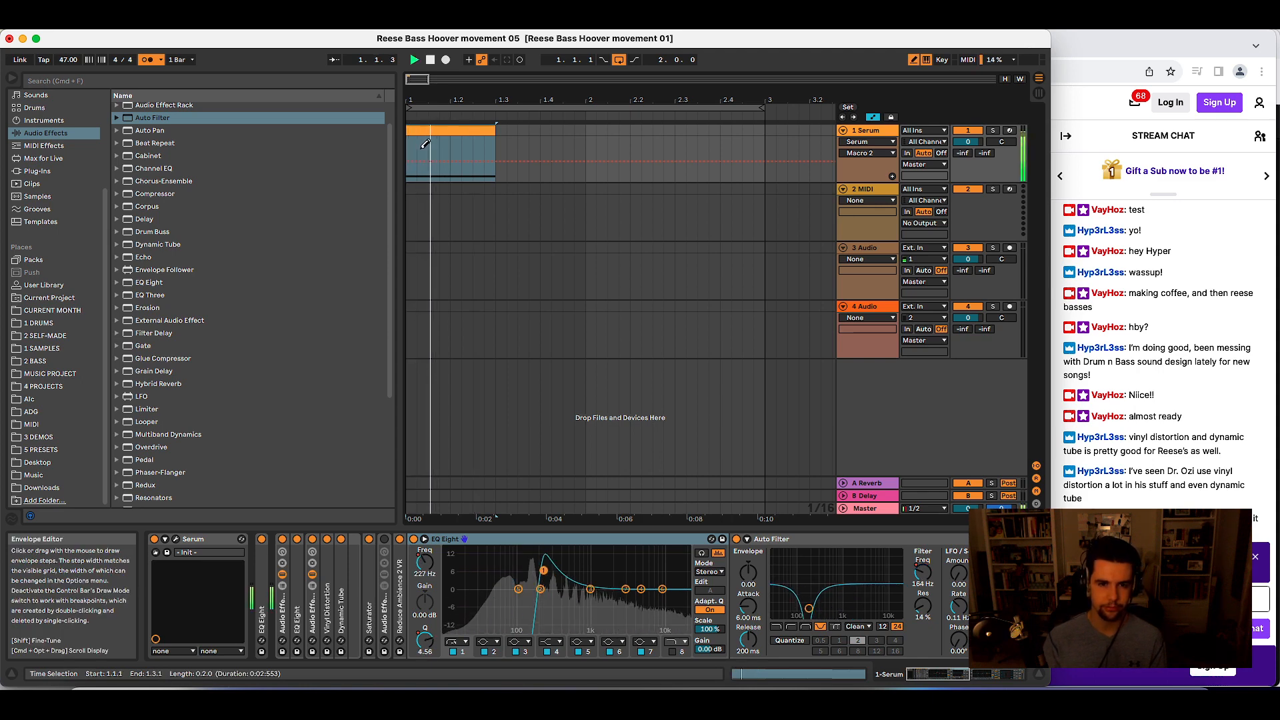
key(b)
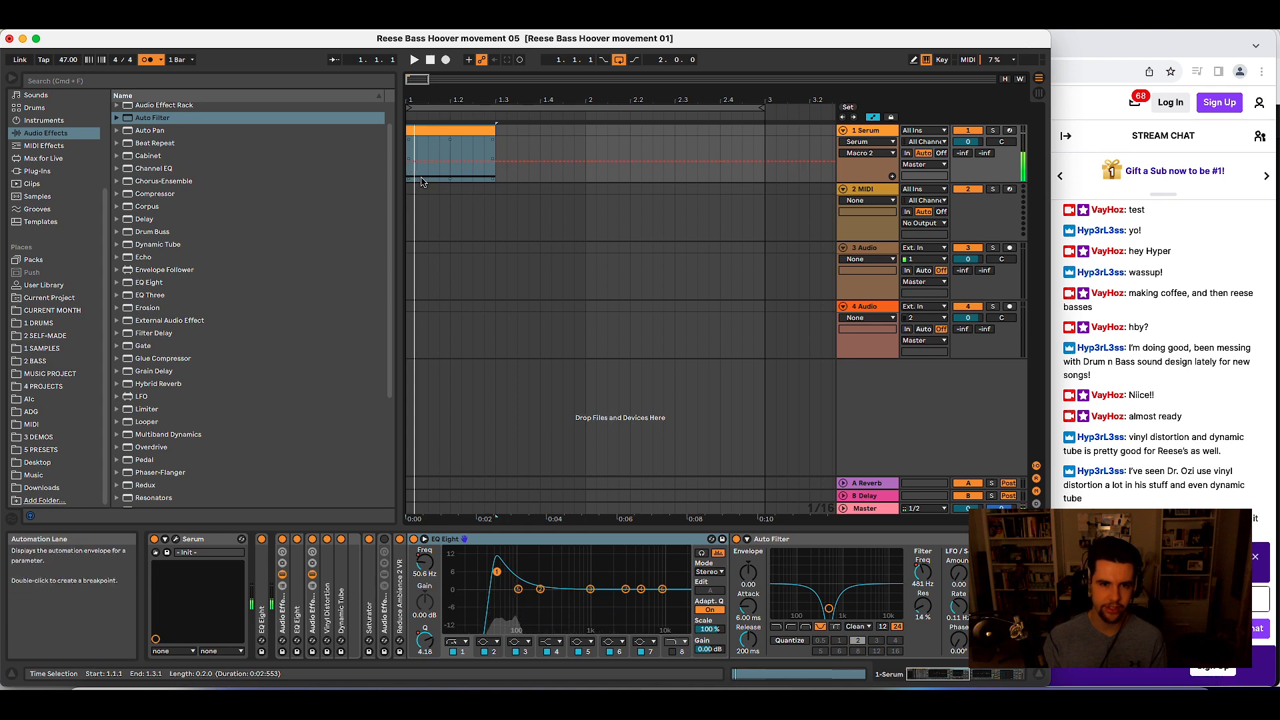
- Add Macro 2 automation at the clip's start, undo a trial jump to 0.62, and play the clip back
click(415, 151)
click(408, 163)
click(425, 155)
click(423, 131)
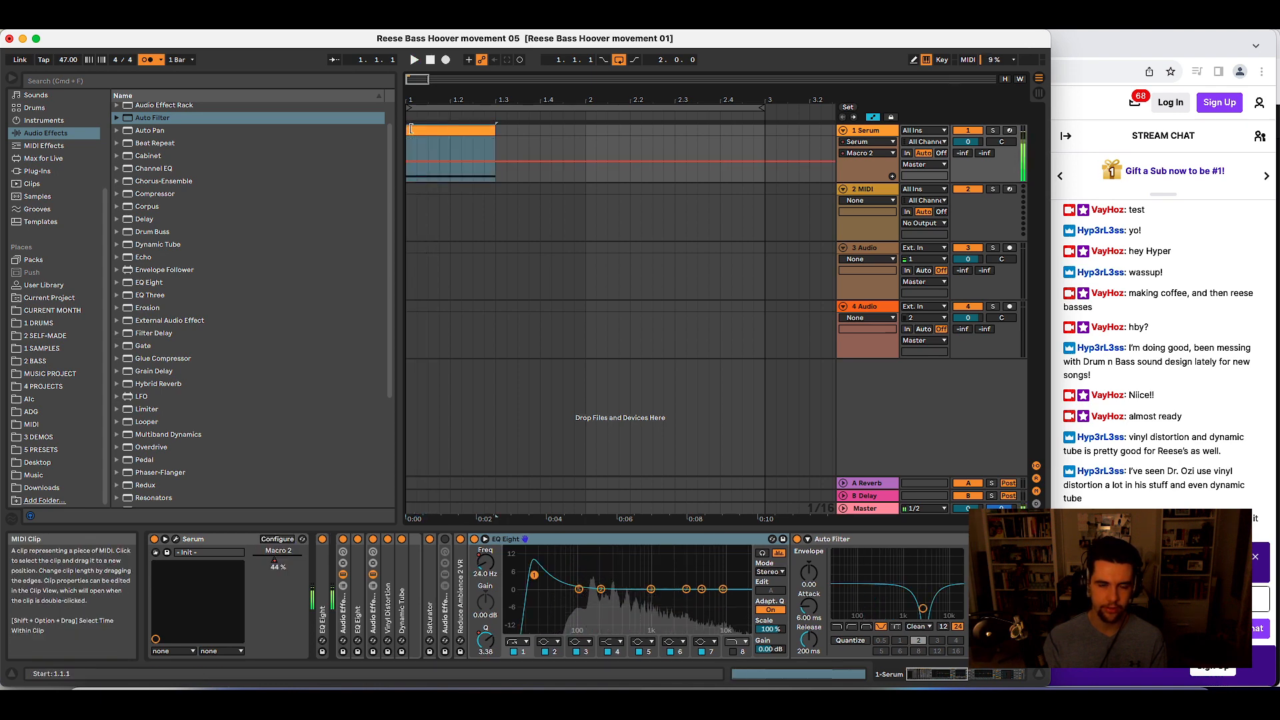
click(424, 162)
drag(427, 164, 416, 155)
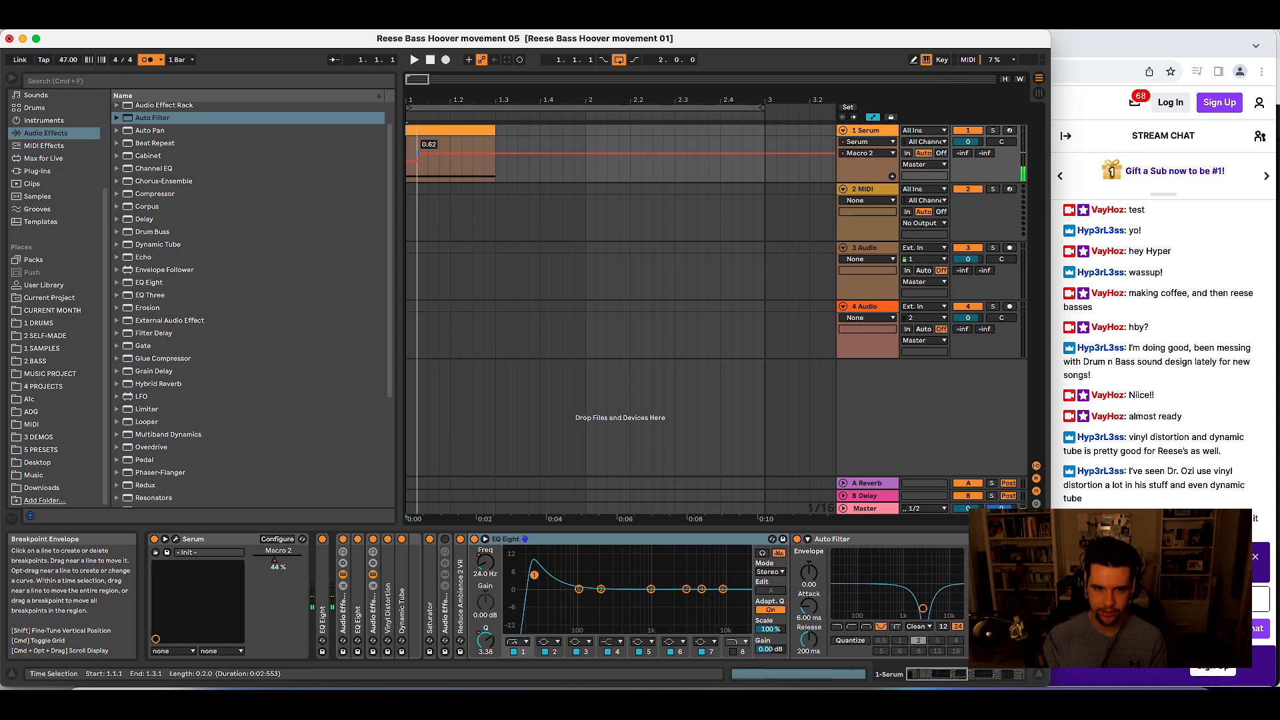
key(super+z)
key(space)
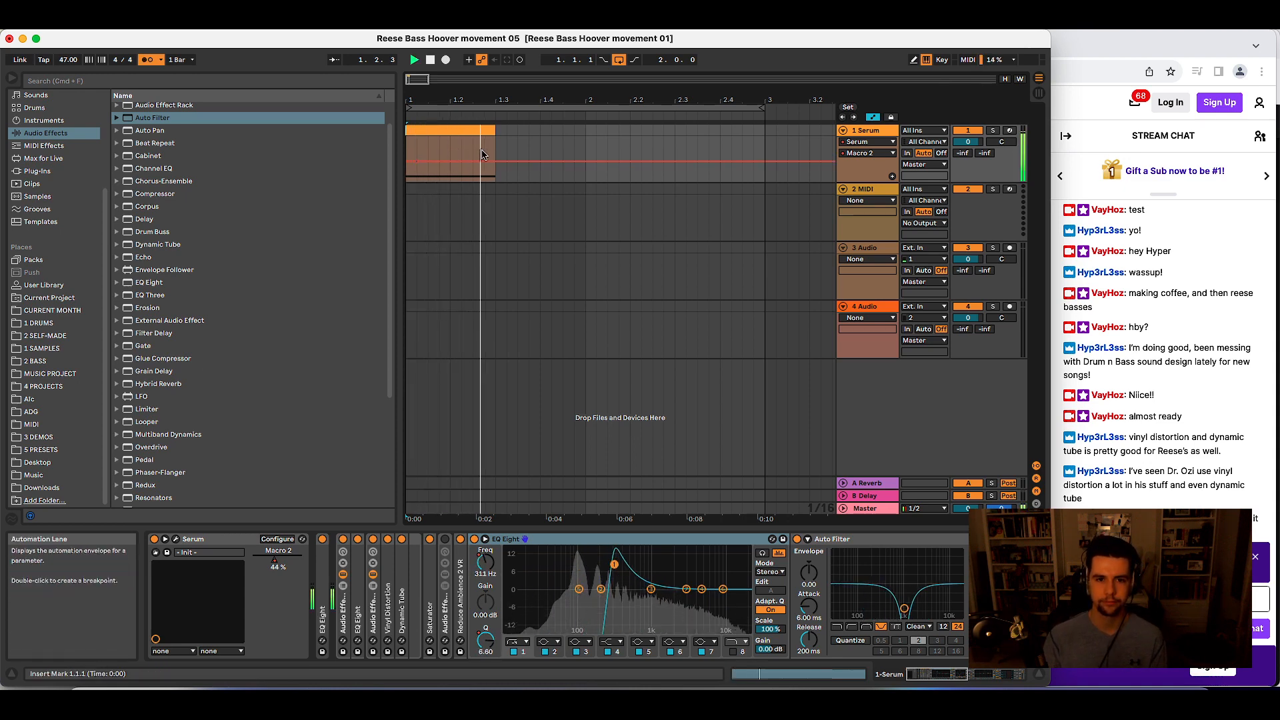
key(space)
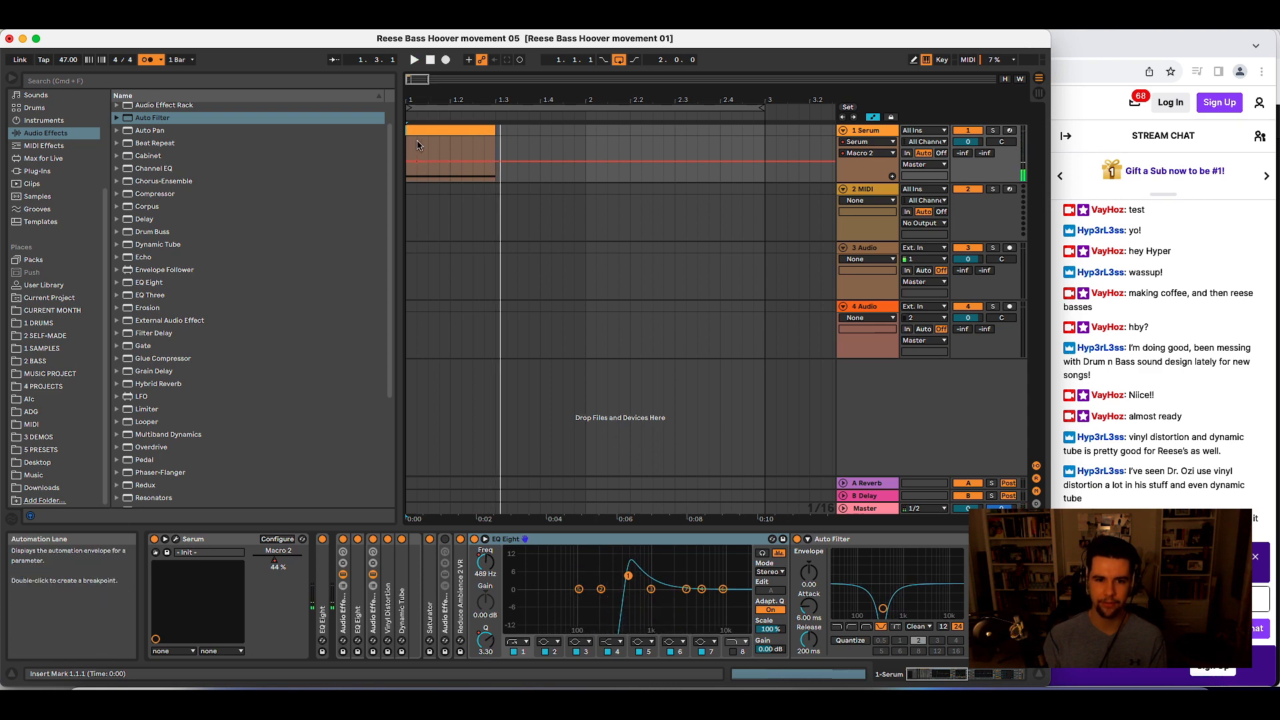
- Ramp the Macro 2 automation up to 0.53 around beat 1.2 and play the clip back
mouse_move(428, 160)
mouse_down()
mouse_move(428, 148)
mouse_move(428, 170)
mouse_move(428, 157)
mouse_up()
key(space)
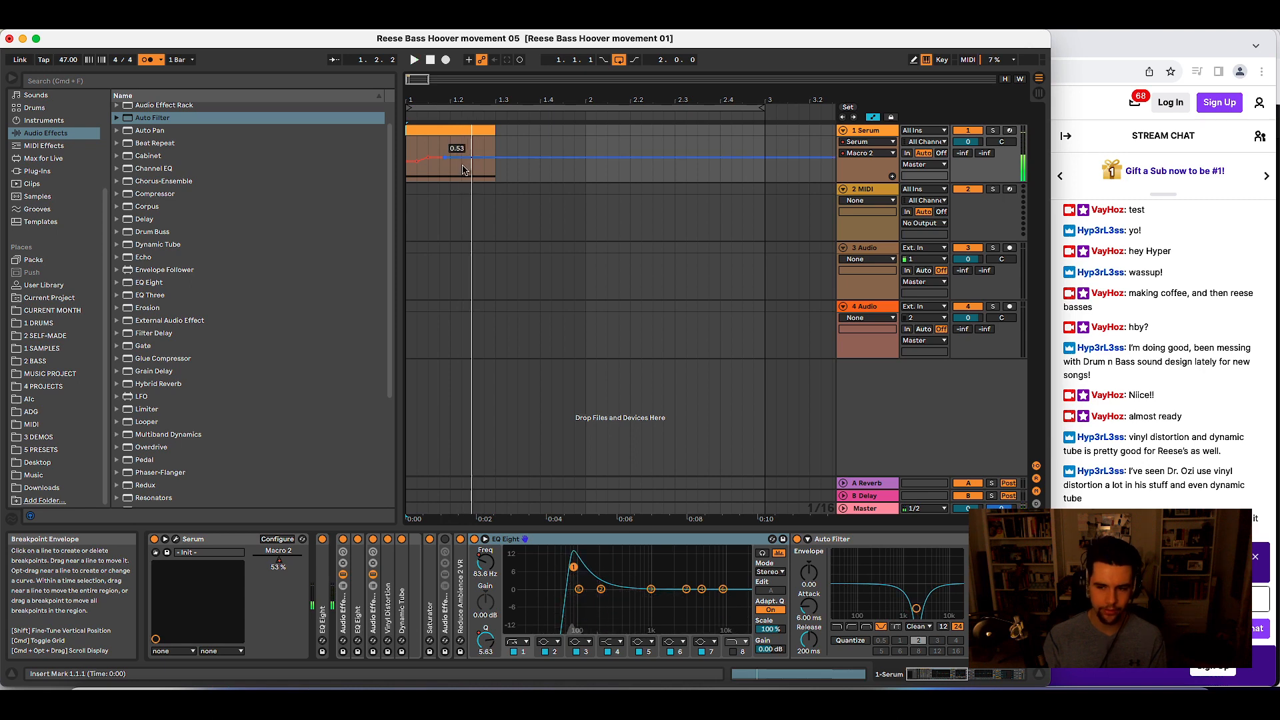
click(429, 129)
key(space)
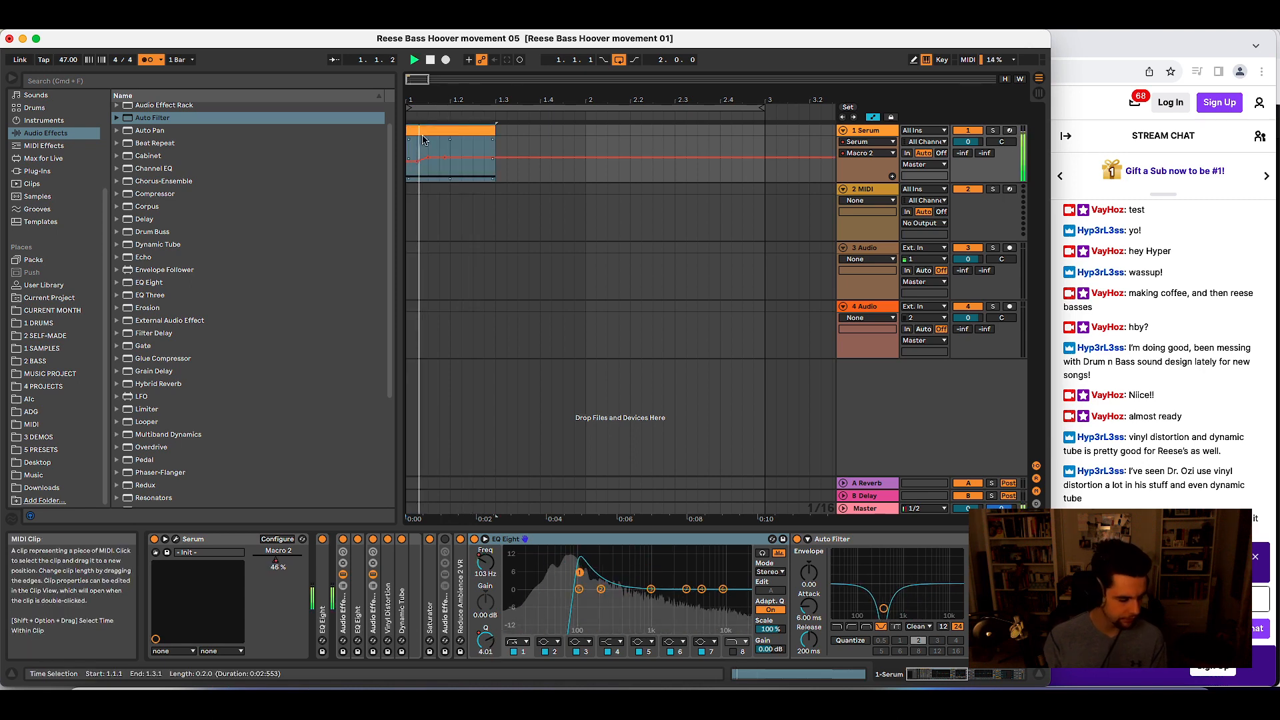
- Curve the Macro 2 automation down to 0.37 in the clip's second half and play it back
click(453, 155)
key(space)
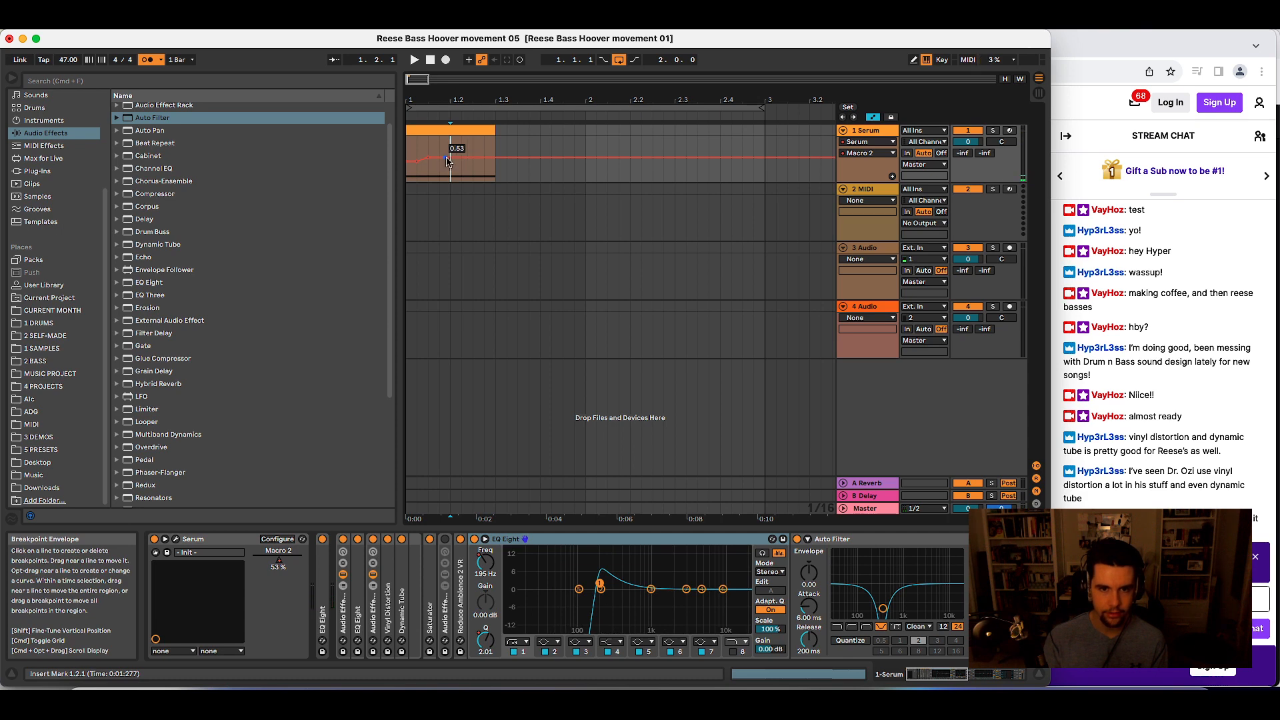
drag(467, 162, 492, 164)
key(space)
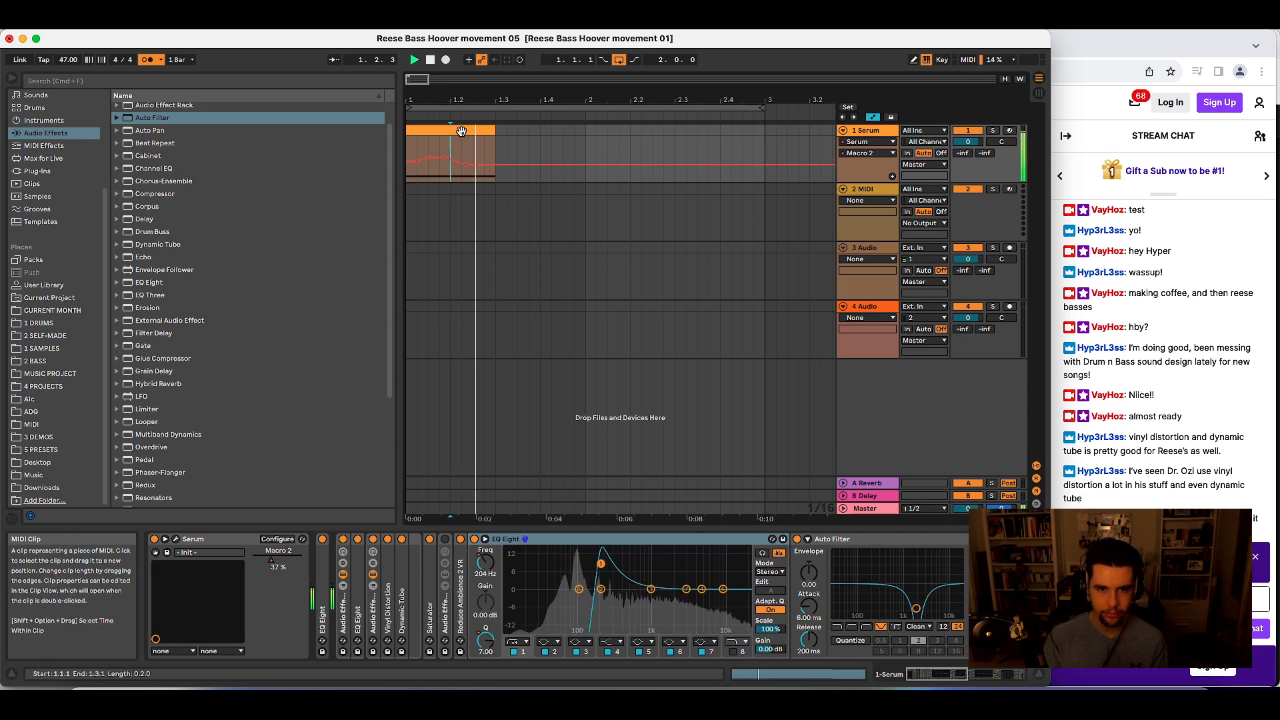
- Lower the Macro 2 automation to about 0.14 at the clip's end and replay the clip
click(486, 162)
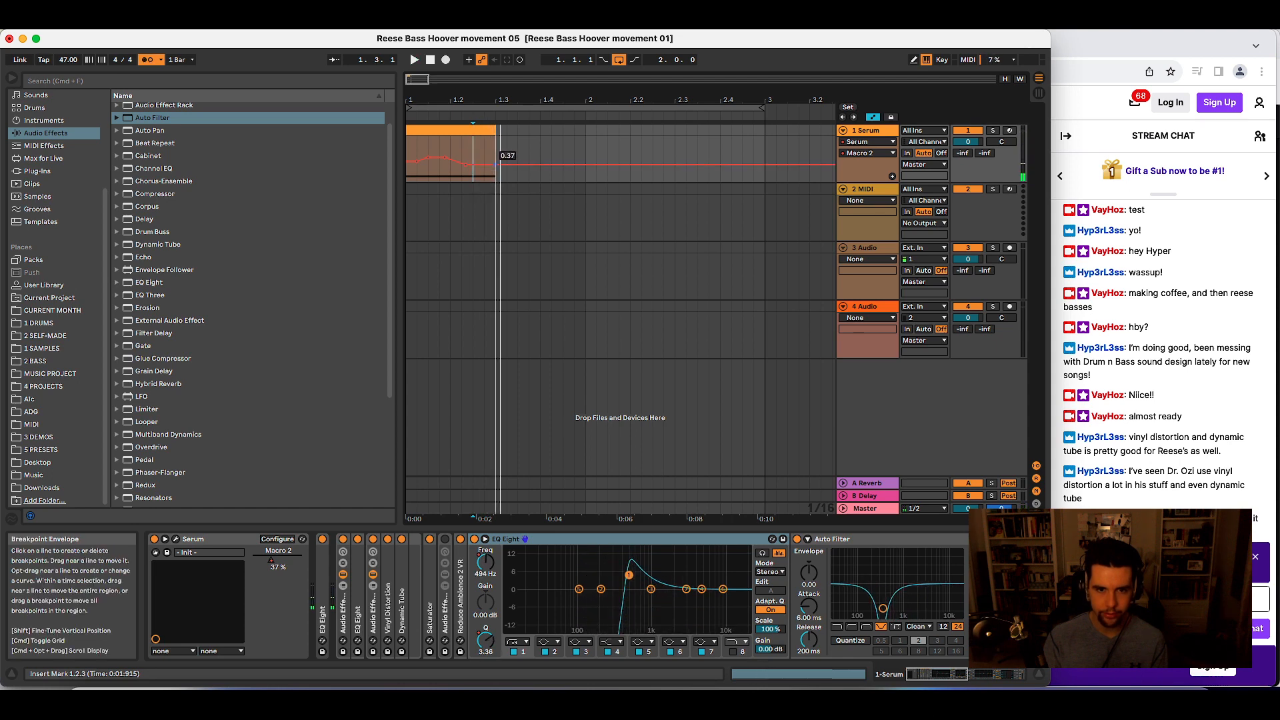
key(space)
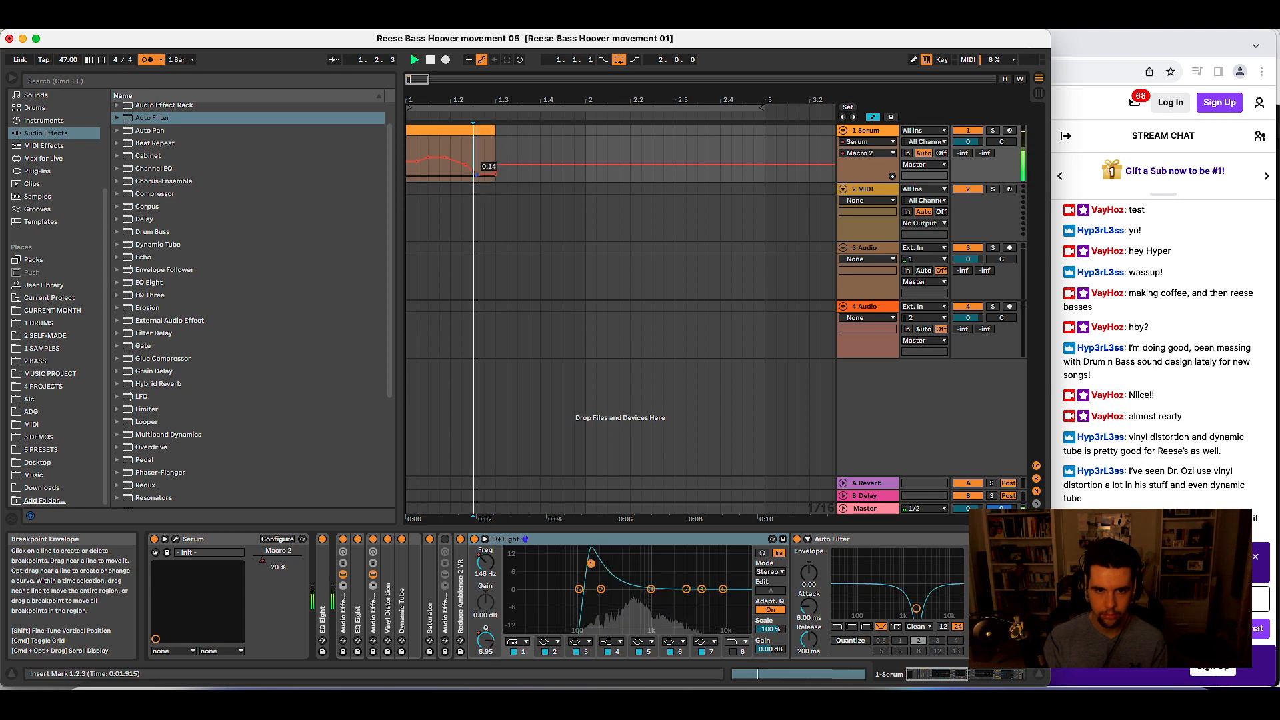
click(432, 132)
key(z)
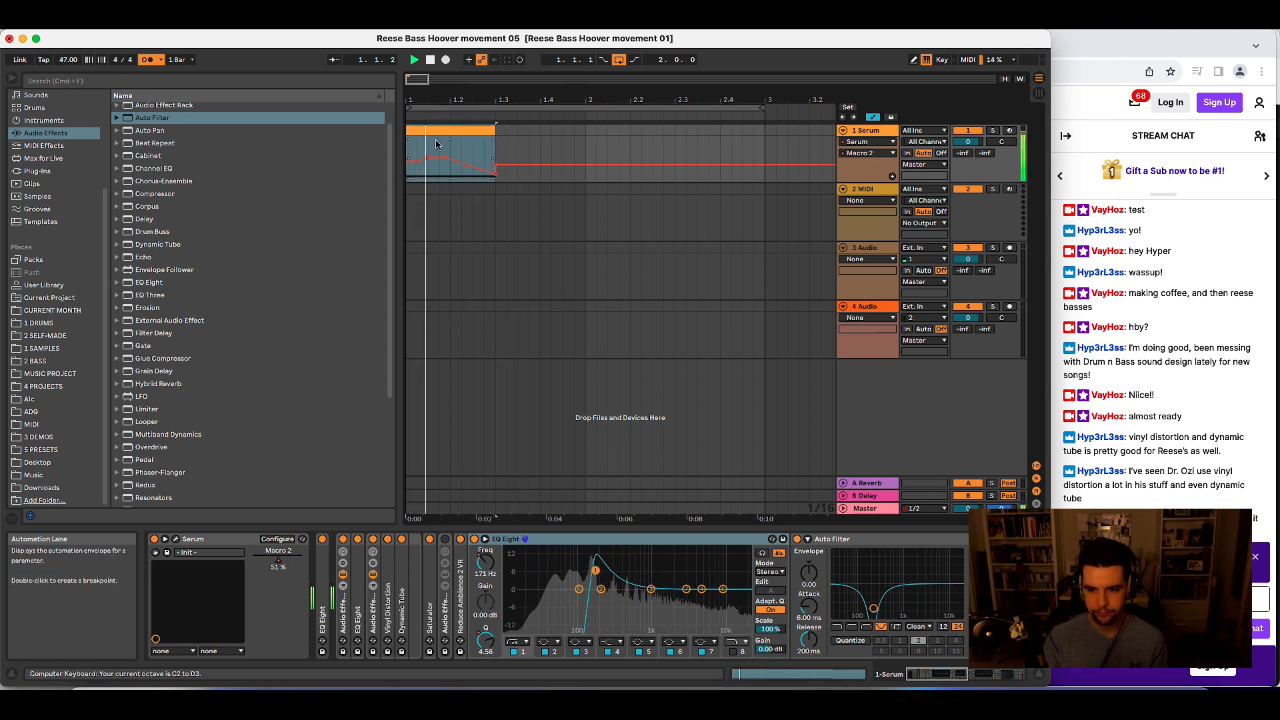
key(space)
key(space)
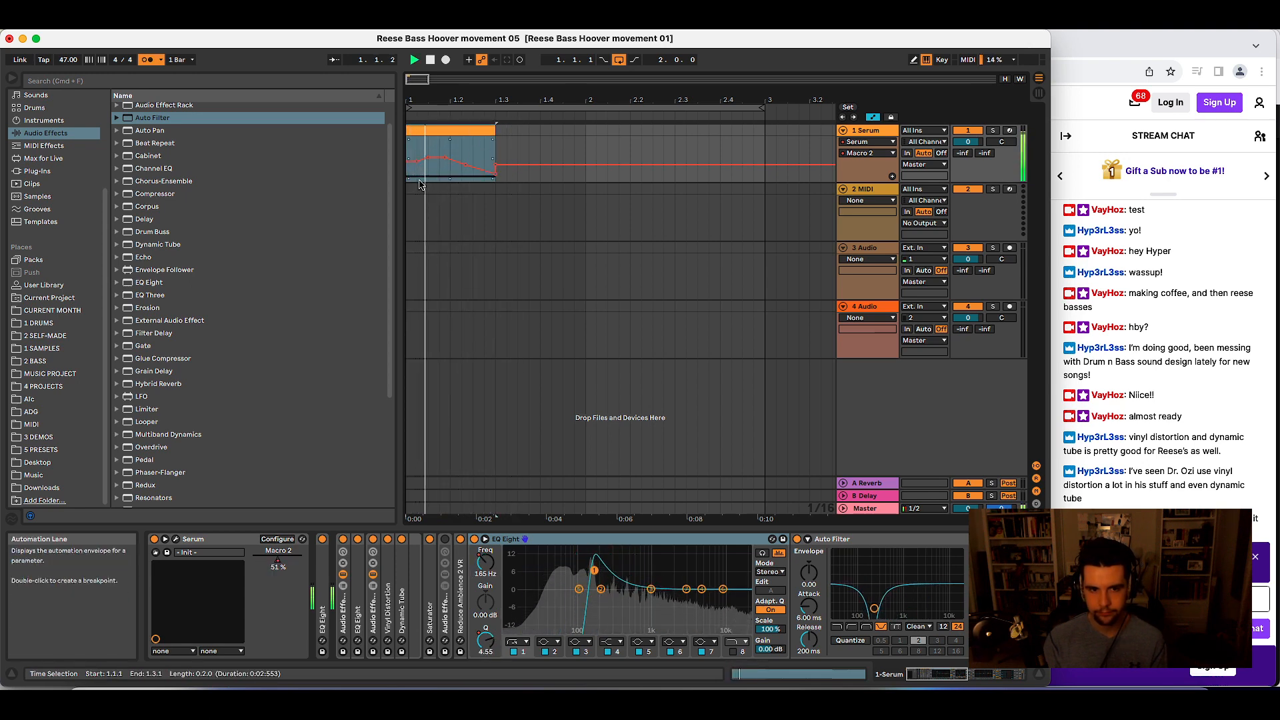
key(space)
- Start the Macro 2 automation at 0.35, raise the breakpoint just after it, and replay the clip to check the movement
click(416, 172)
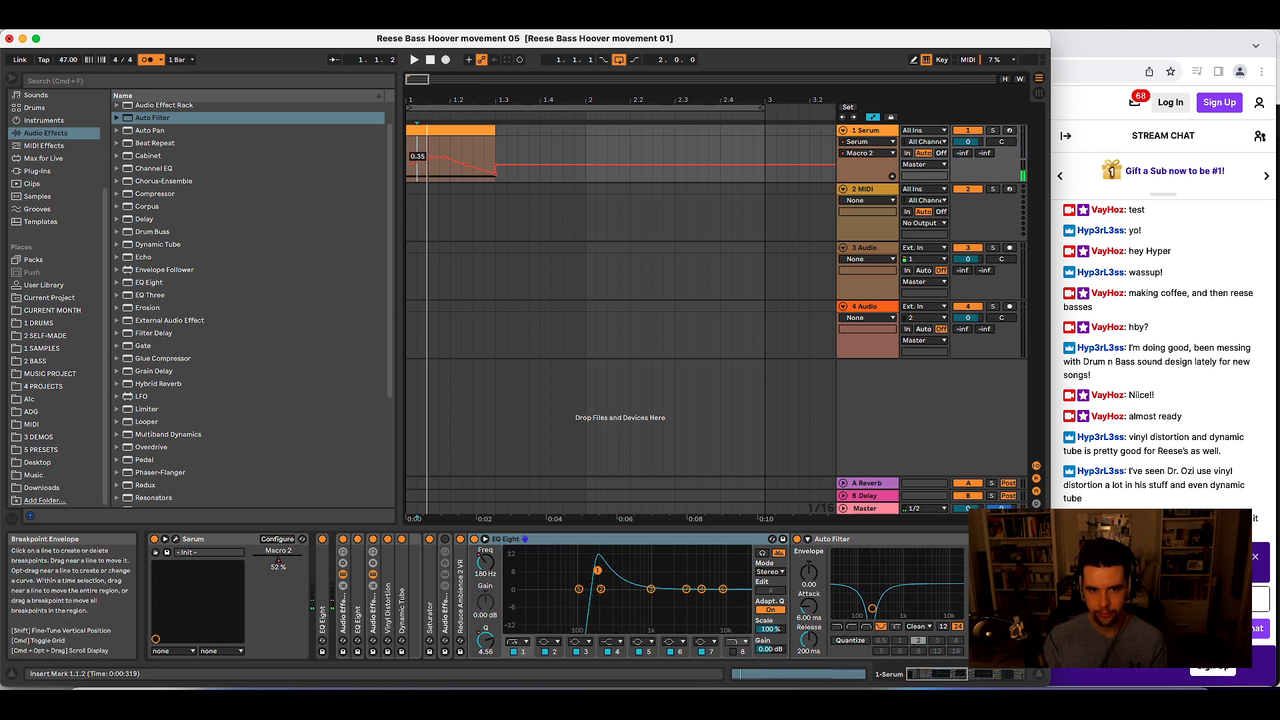
click(434, 131)
key(space)
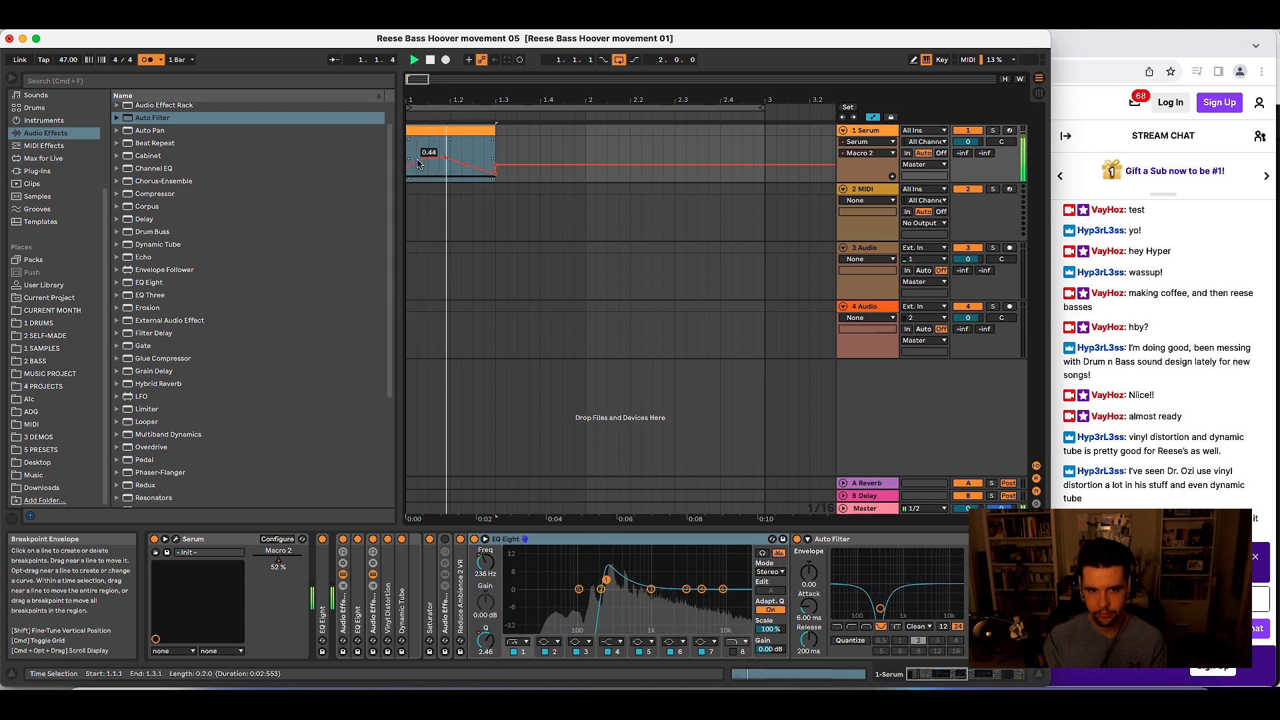
key(space)
key(space)
drag(417, 164, 417, 161)
key(space)
key(space)
key(space)
key(space)
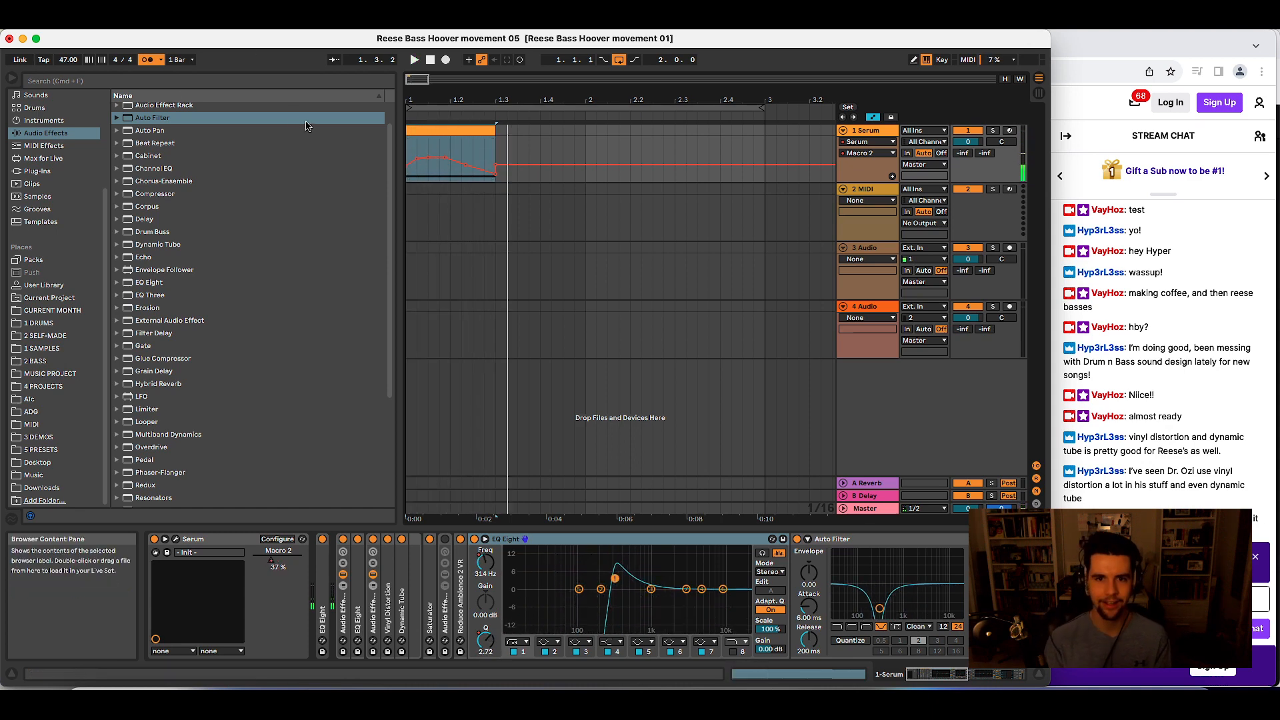
- Save the Live Set as Reese Bass Hoover movement 06 and export the master as a 16-bit, 44100 Hz WAV
key(super+shift+s)
text(6)
key(Return)
key(super+shift+r)
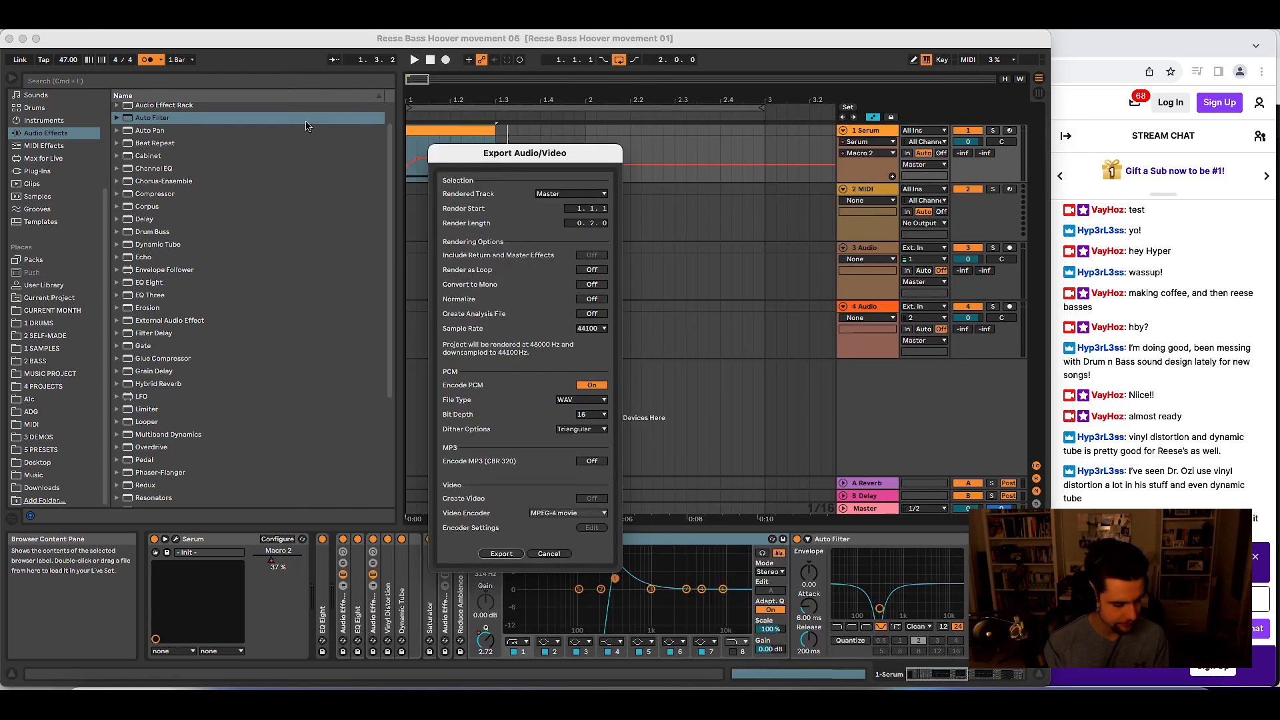
key(Return)
key(Return)
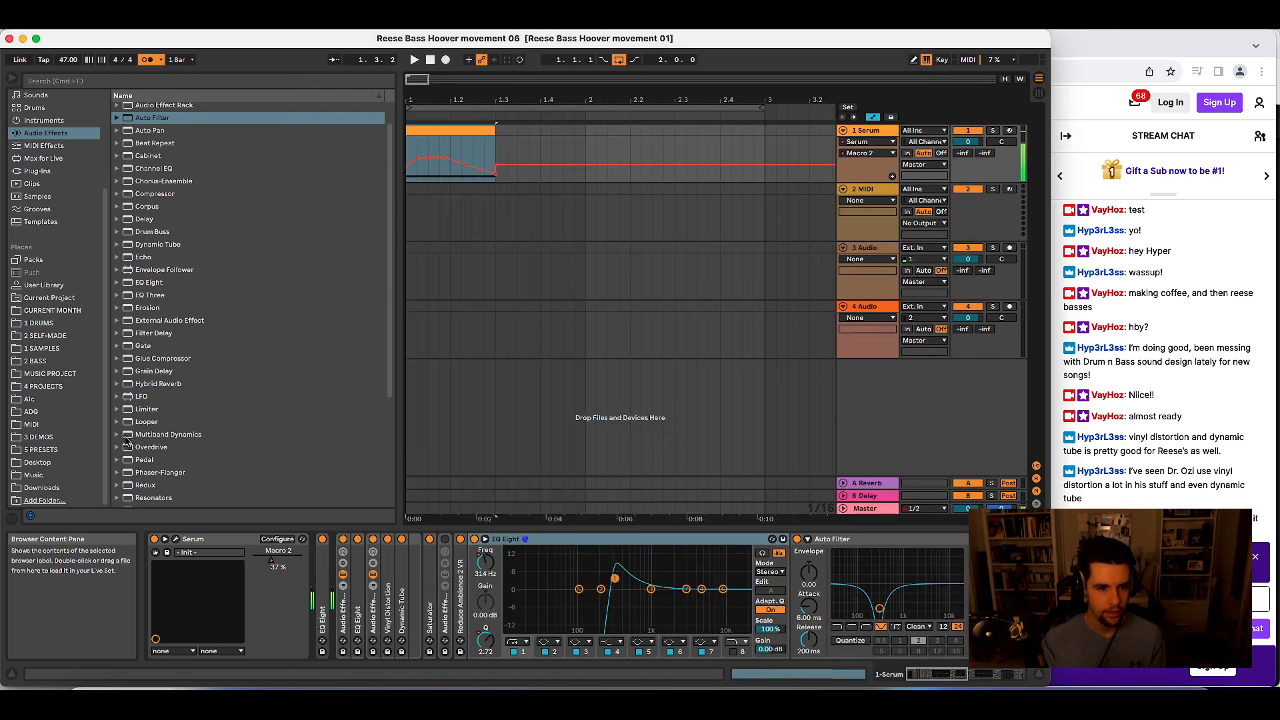
- Audition the exported Reese Bass Hoover movement WAV files 01 to 06 in the CURRENT MONTH folder
click(69, 316)
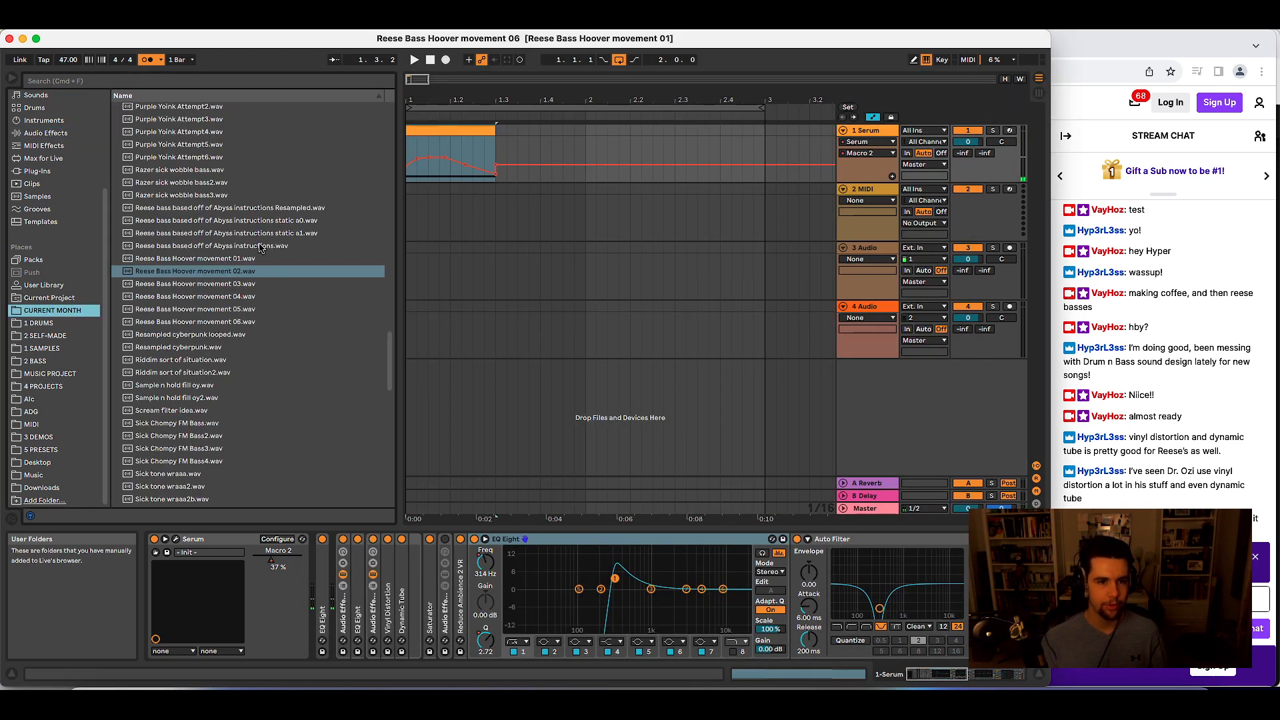
click(226, 262)
click(225, 273)
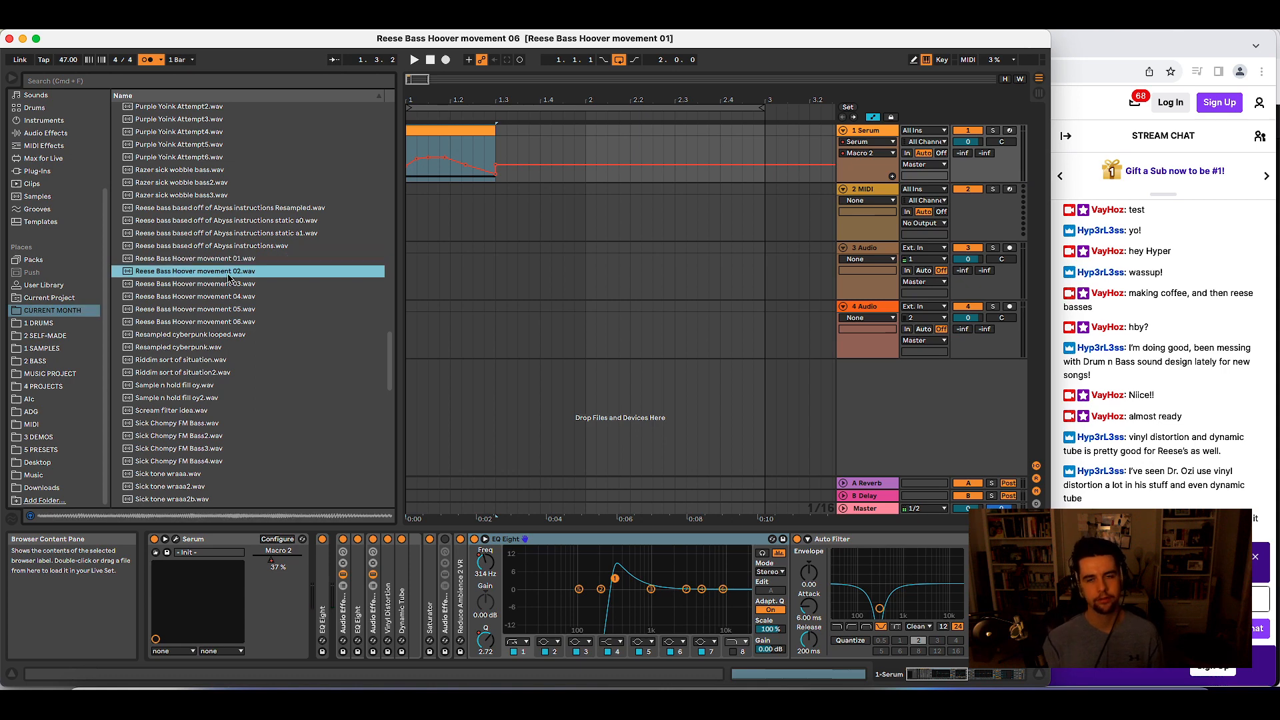
click(226, 286)
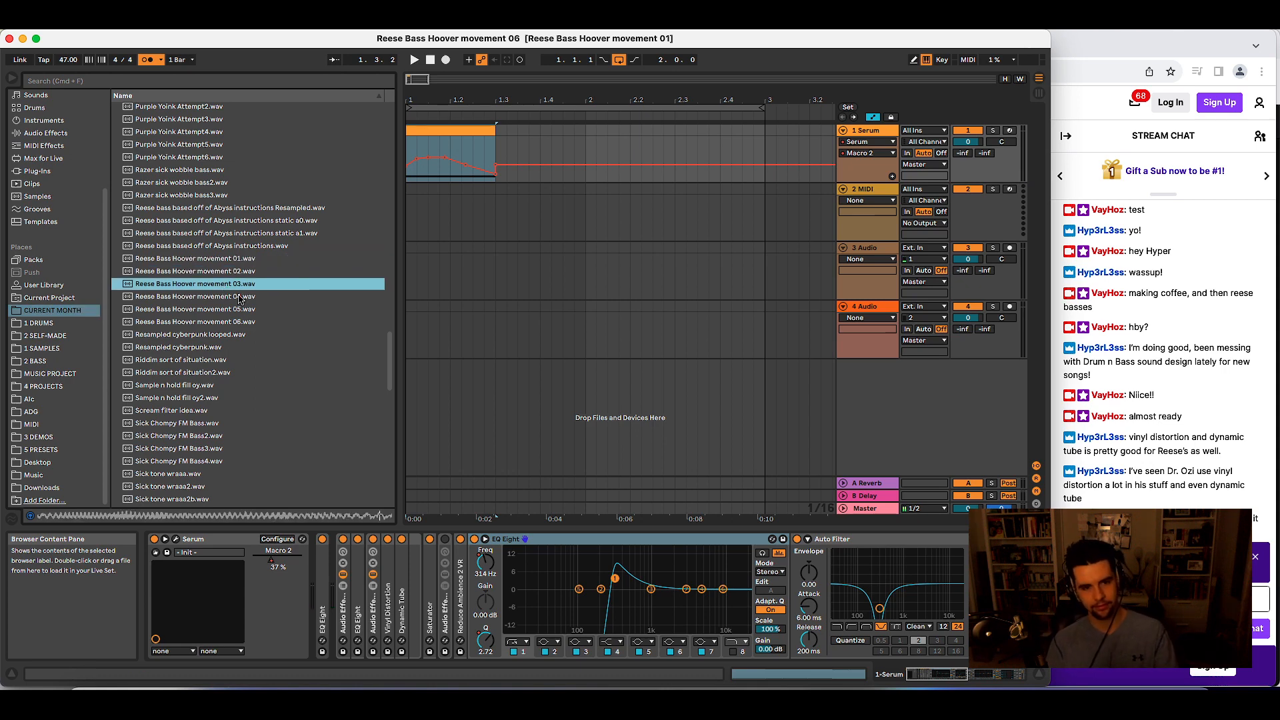
click(249, 298)
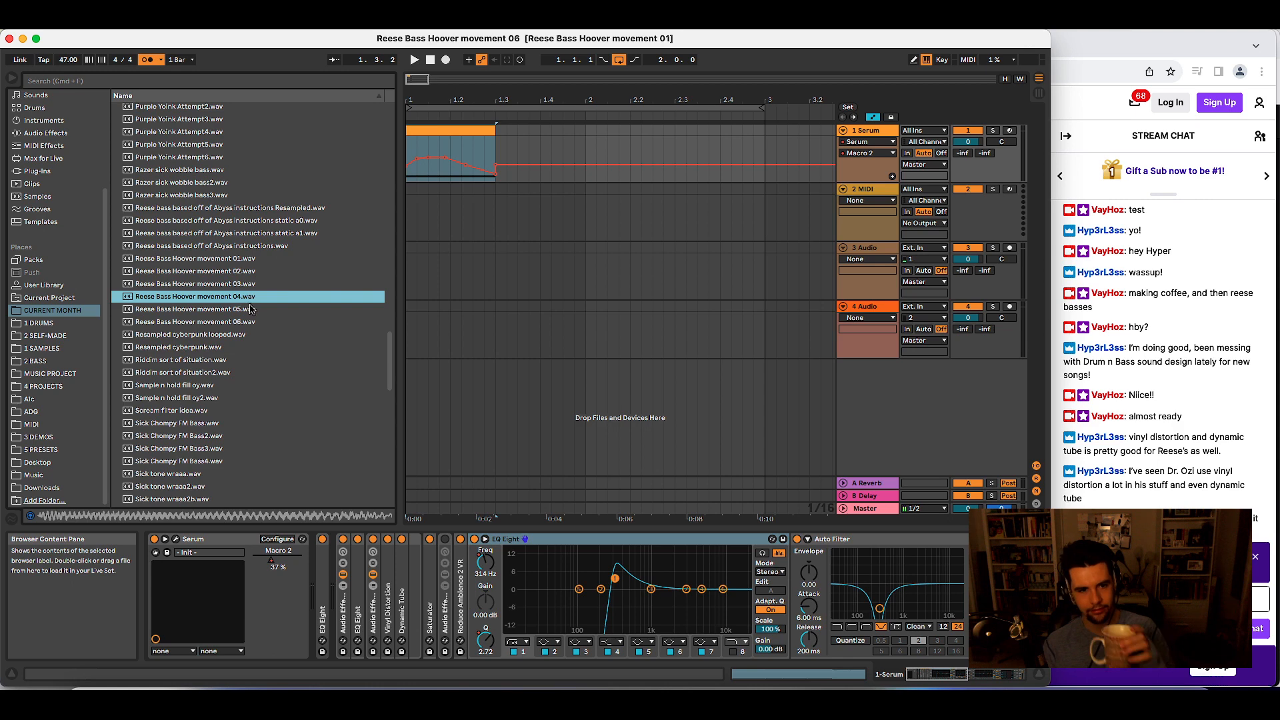
click(251, 309)
click(240, 323)
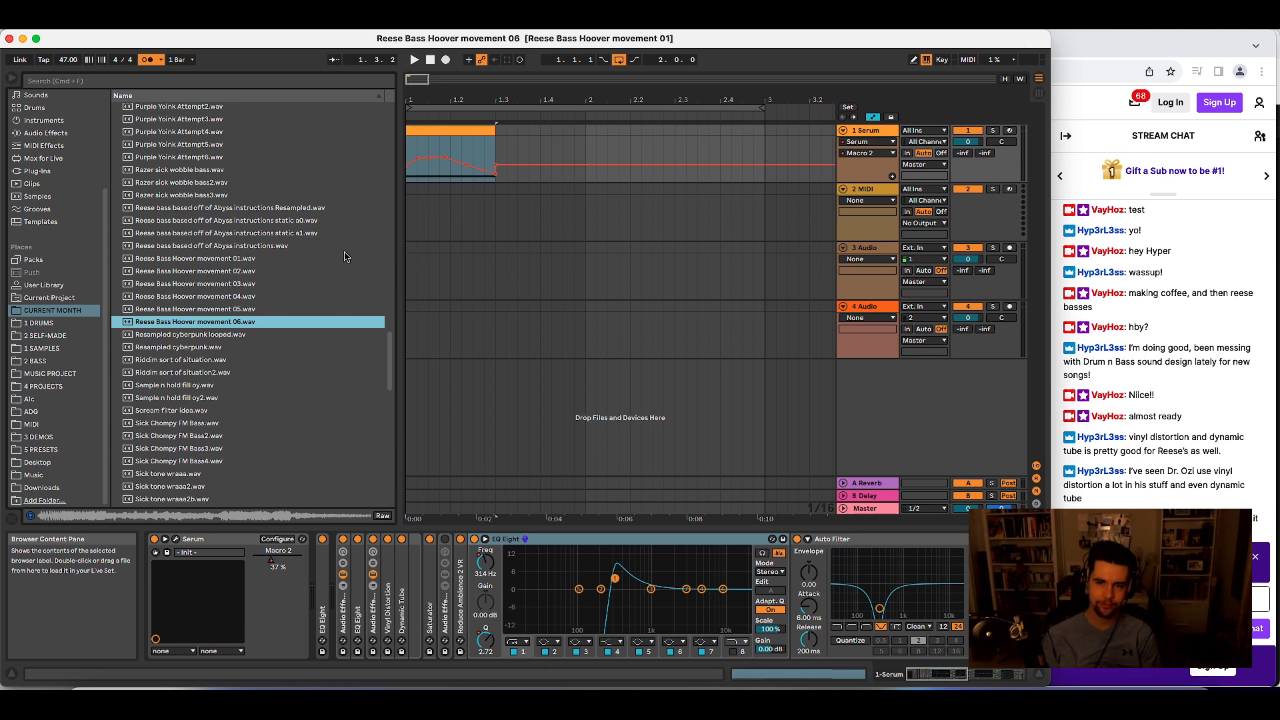
click(249, 262)
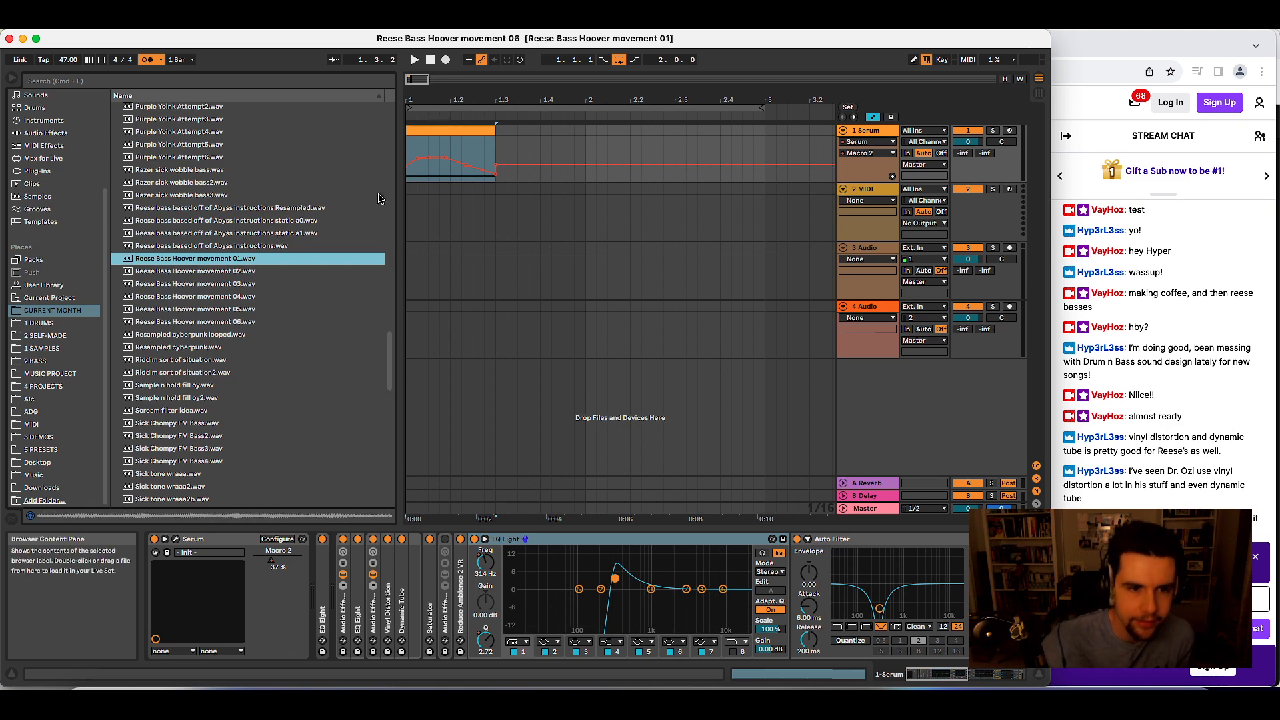
- Play the clip, open the Serum instrument, load the Dist d00t wavetable into oscillator A and set its wavetable position to 1
key(space)
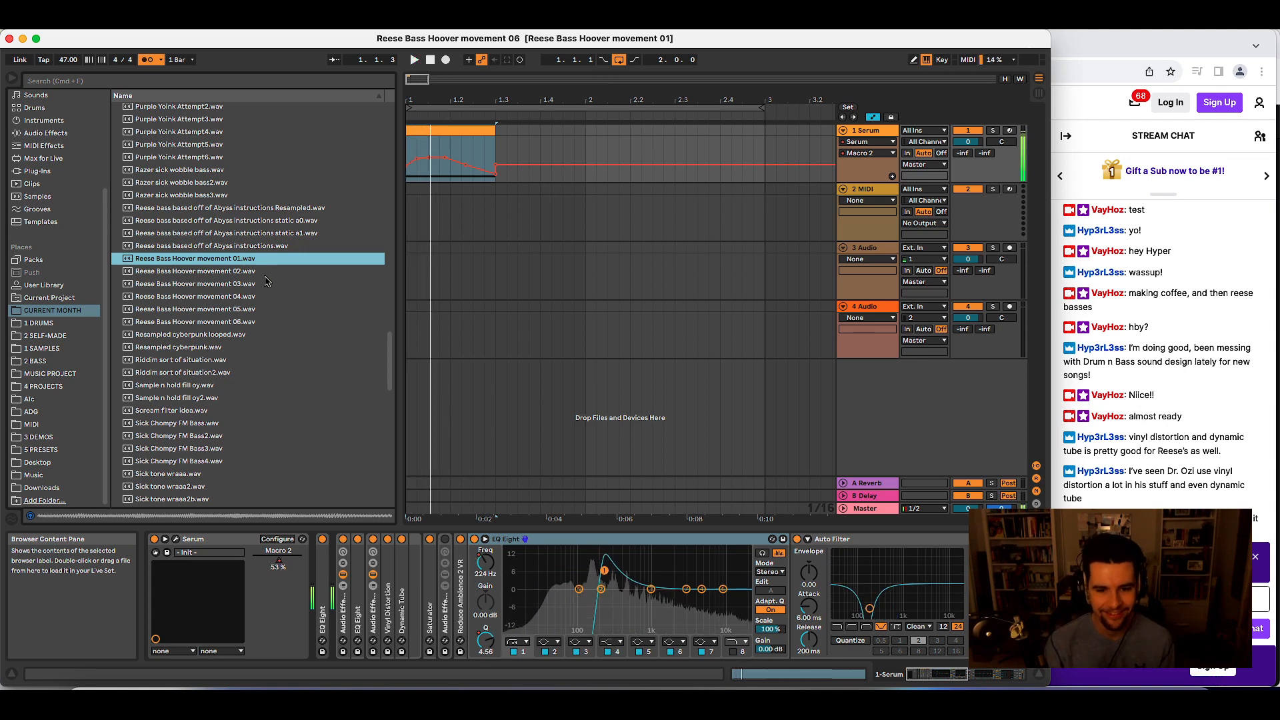
click(176, 539)
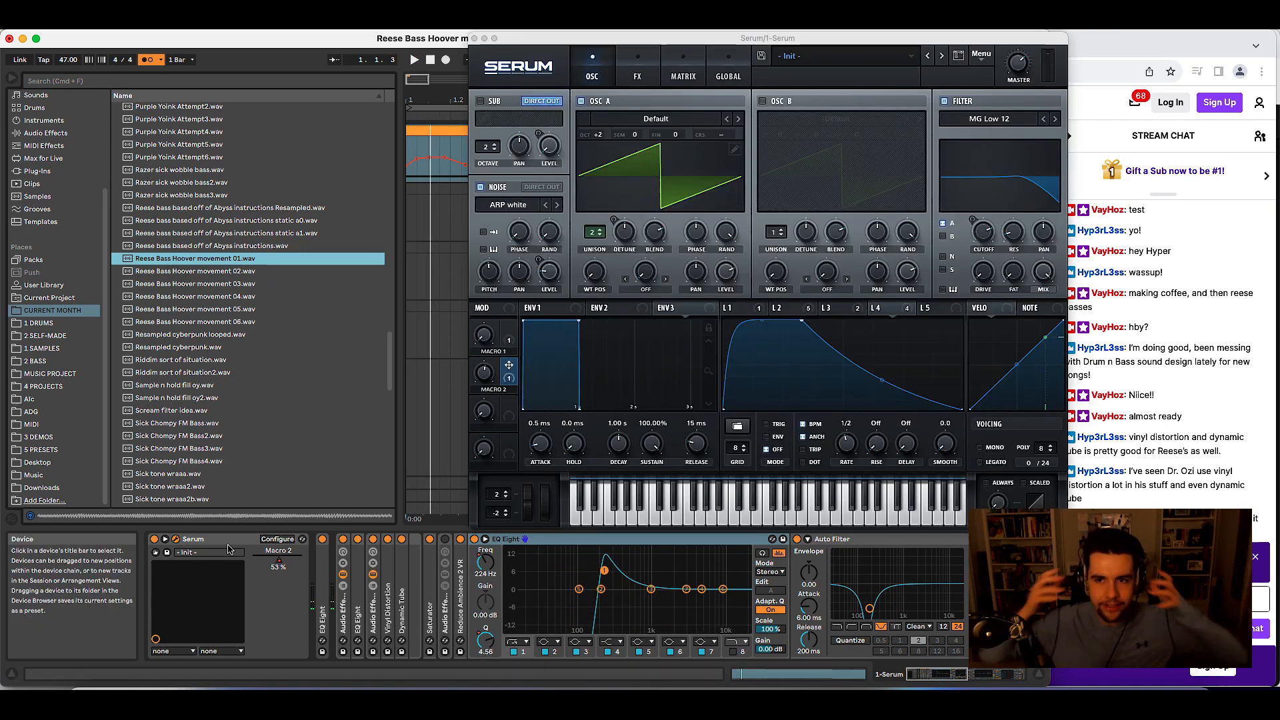
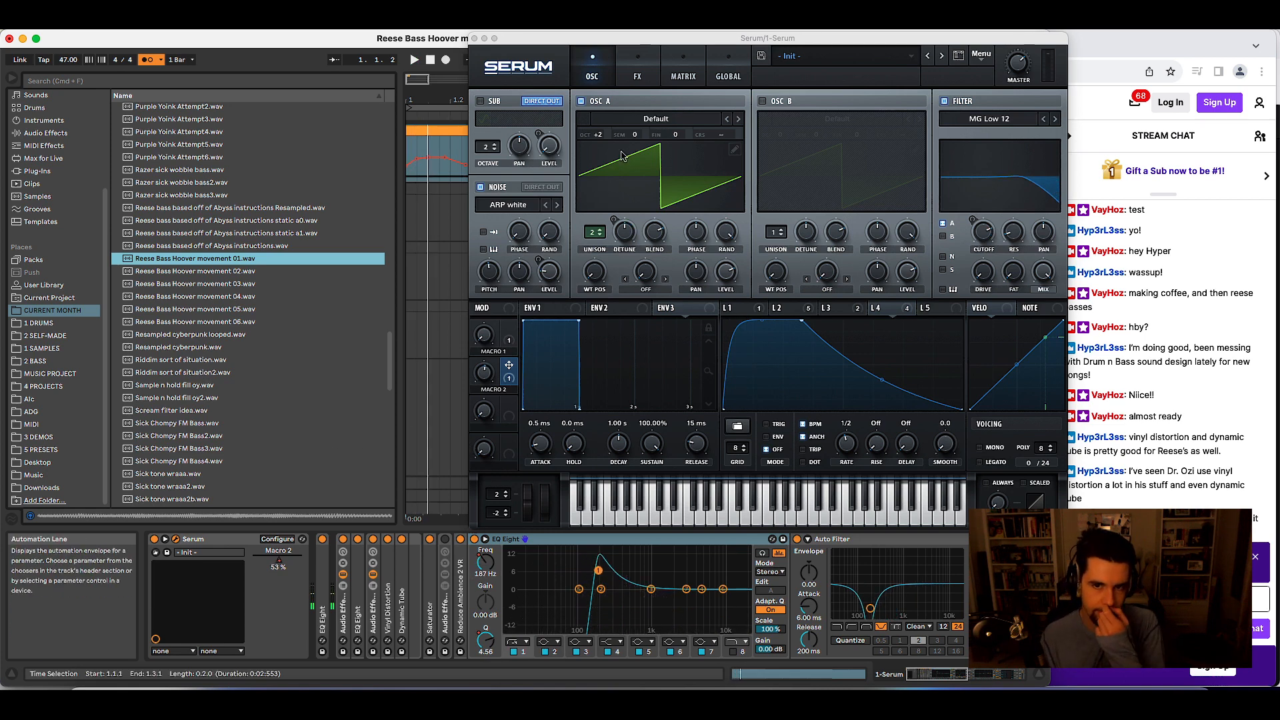
click(624, 119)
mouse_move(621, 168)
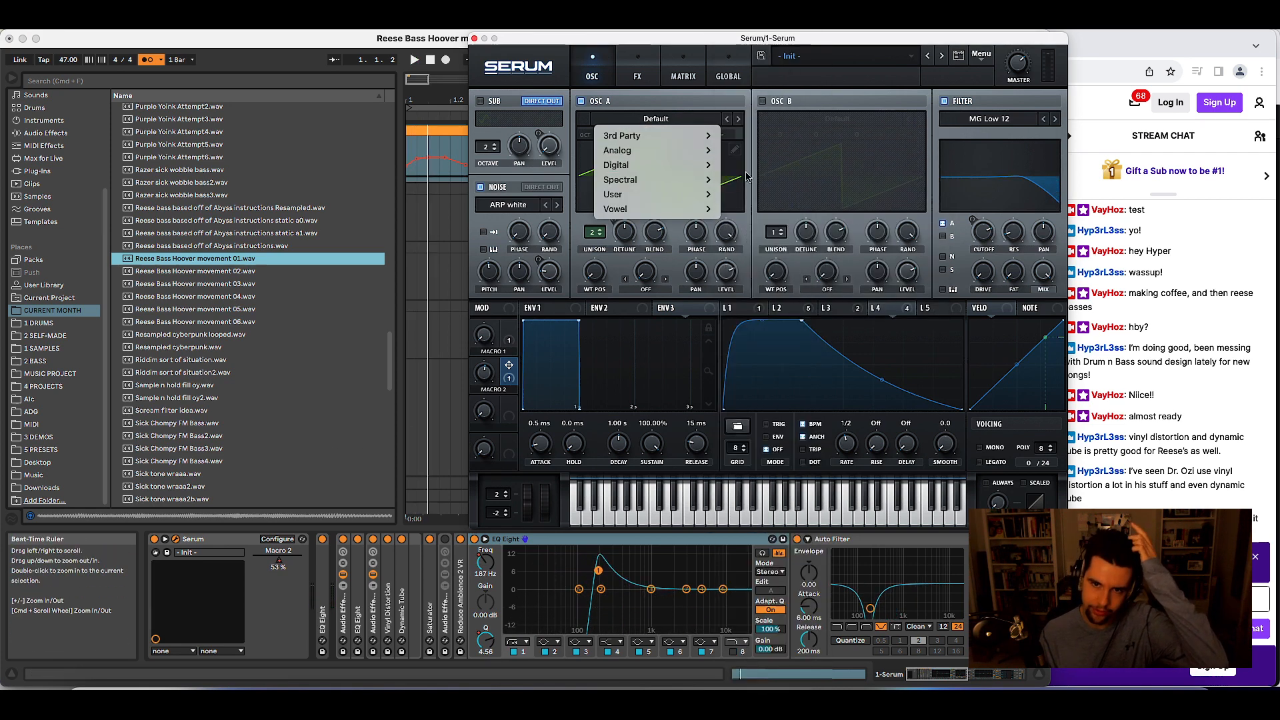
click(774, 160)
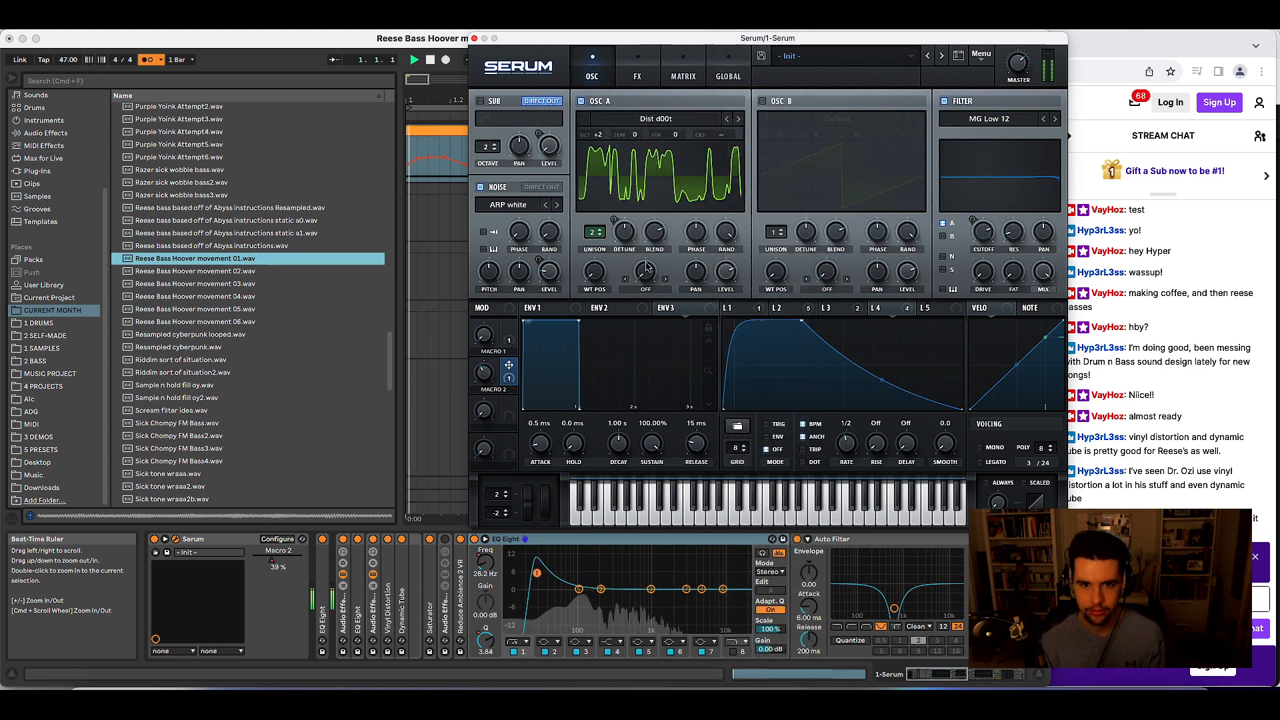
drag(593, 272, 586, 324)
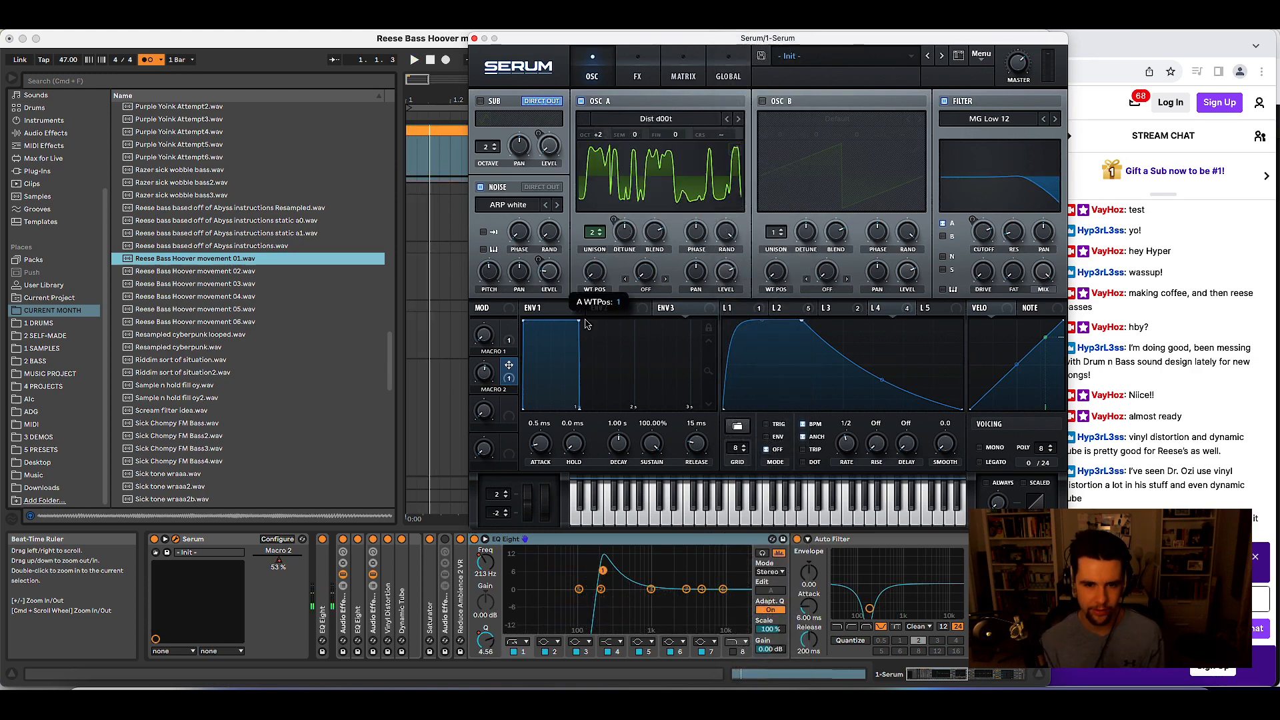
- Adjust Serum's filter cutoff while playing the clip, and route oscillator B through the filter
drag(634, 38, 717, 282)
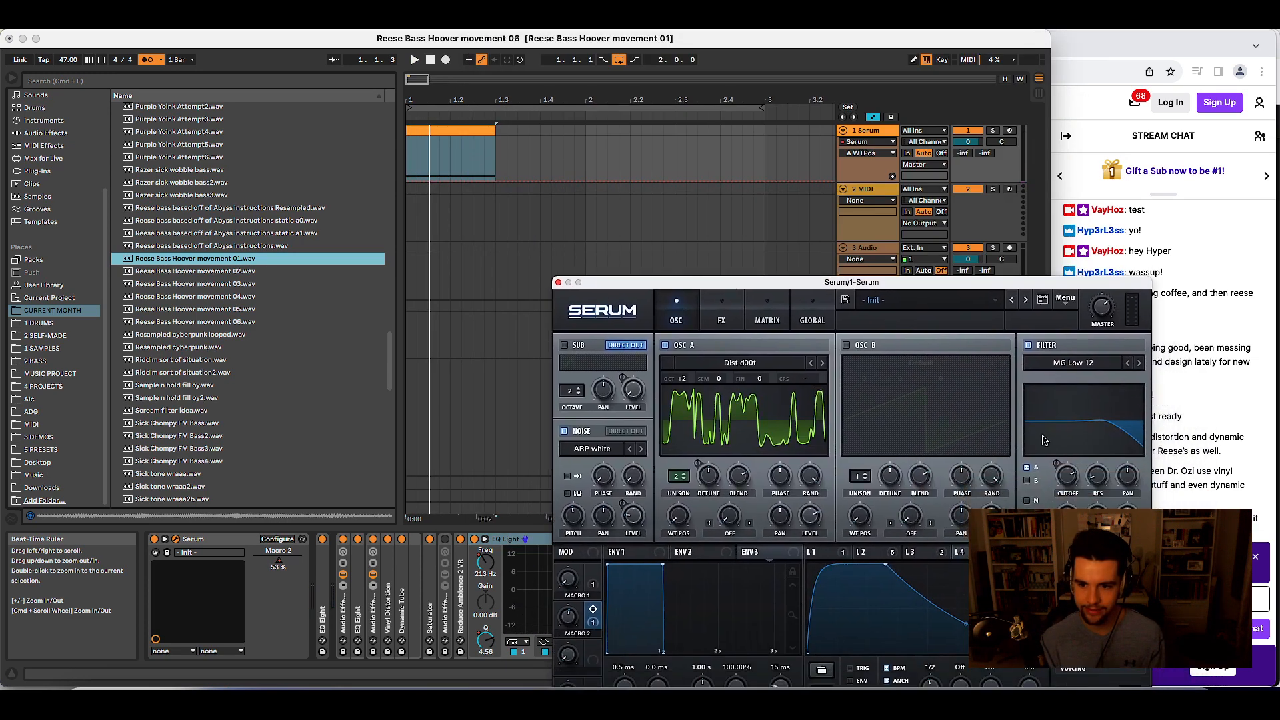
key(space)
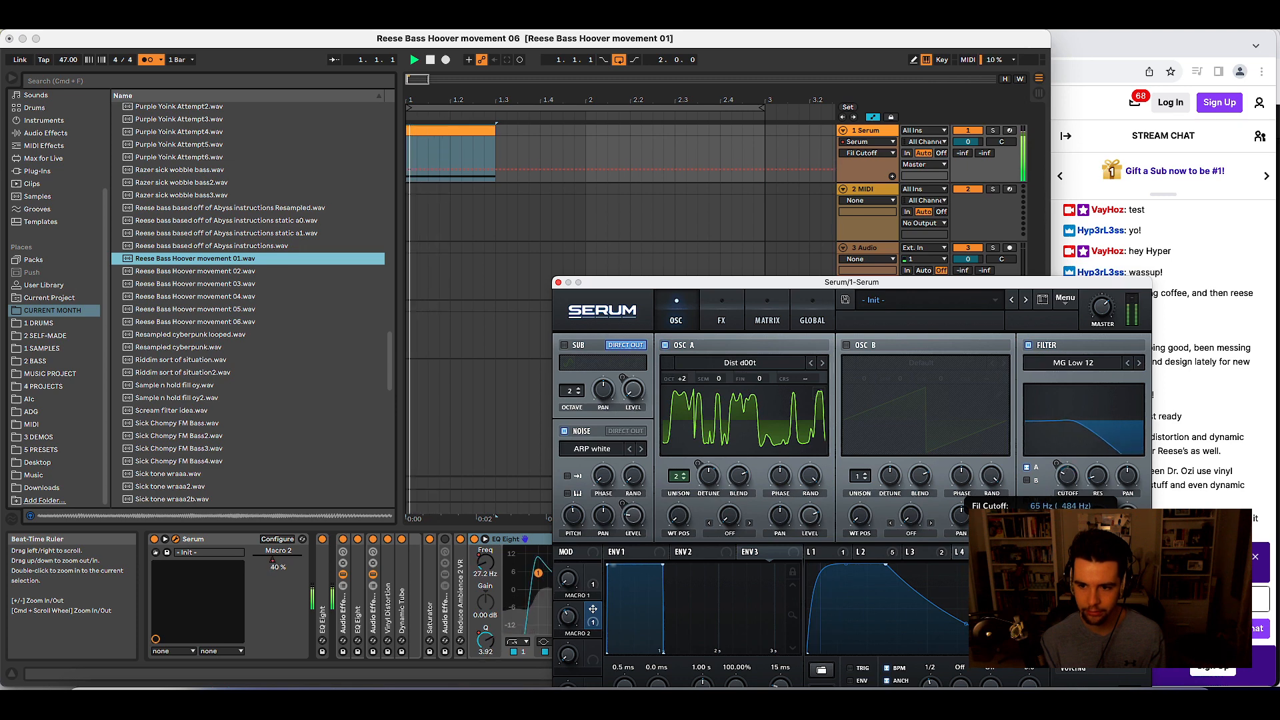
key(space)
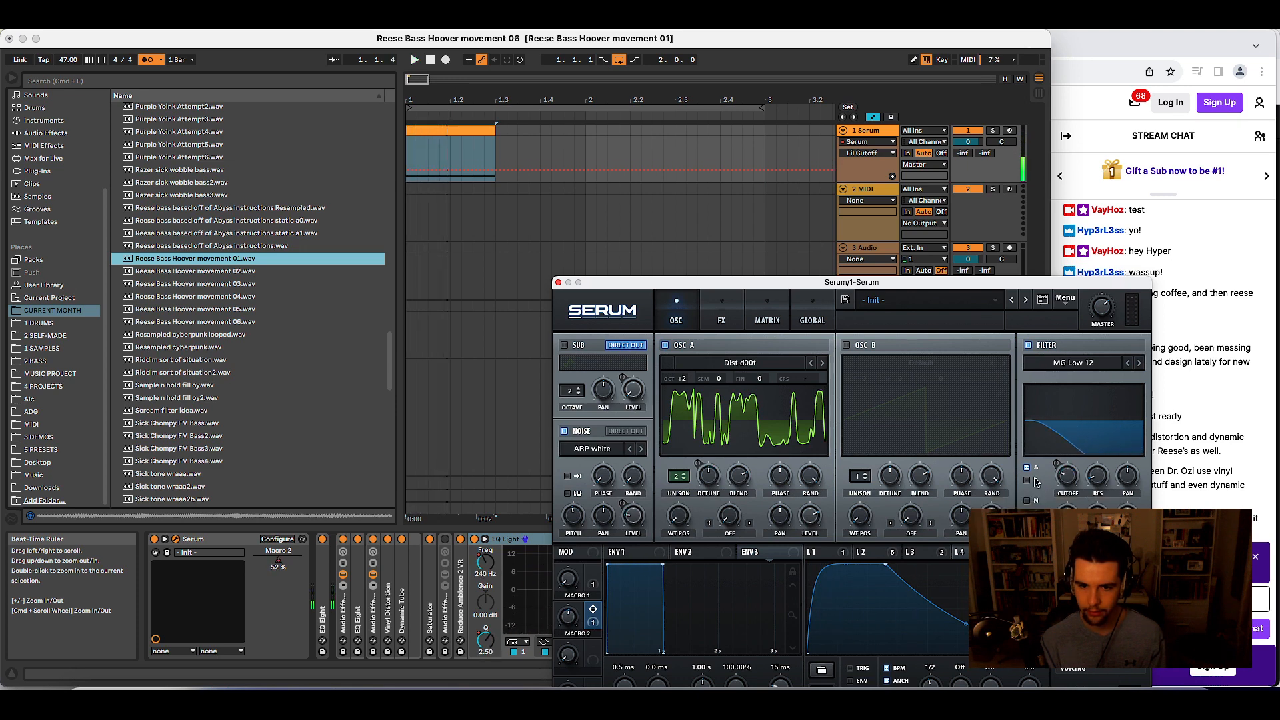
click(1027, 480)
key(space)
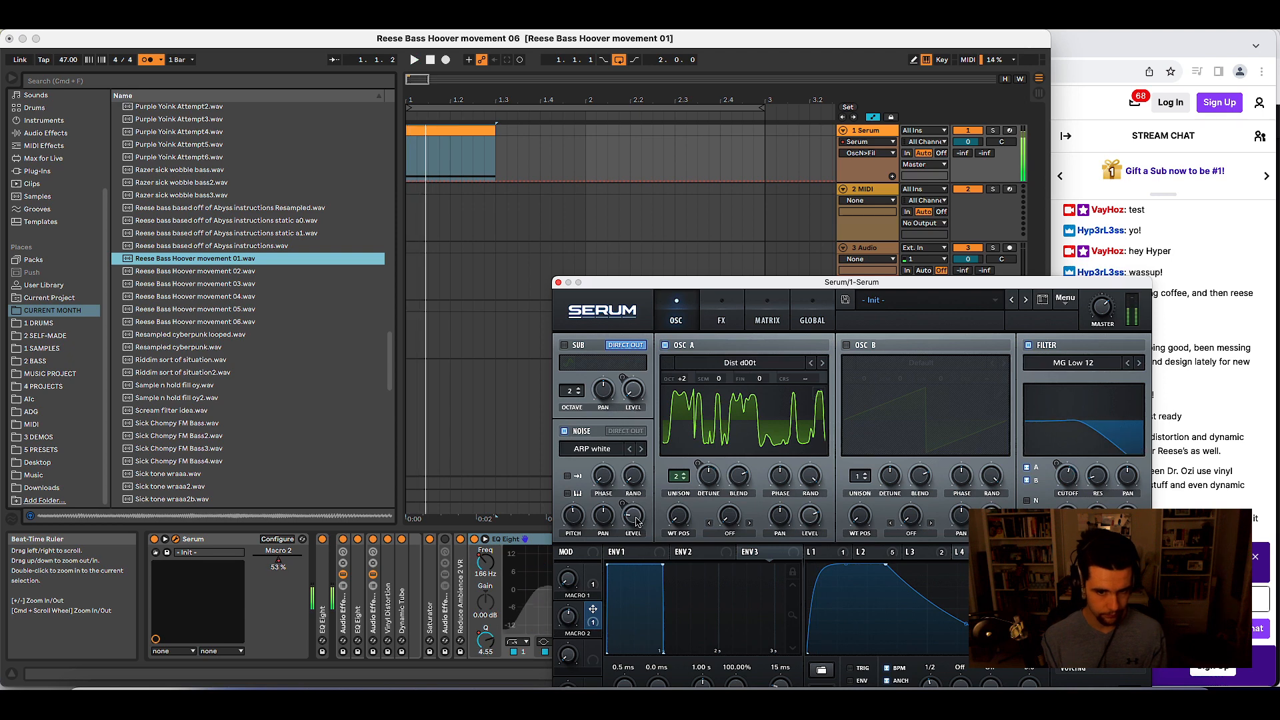
- Adjust Serum's noise level and check LFO 1 and LFO 2 while playing the clip
click(821, 552)
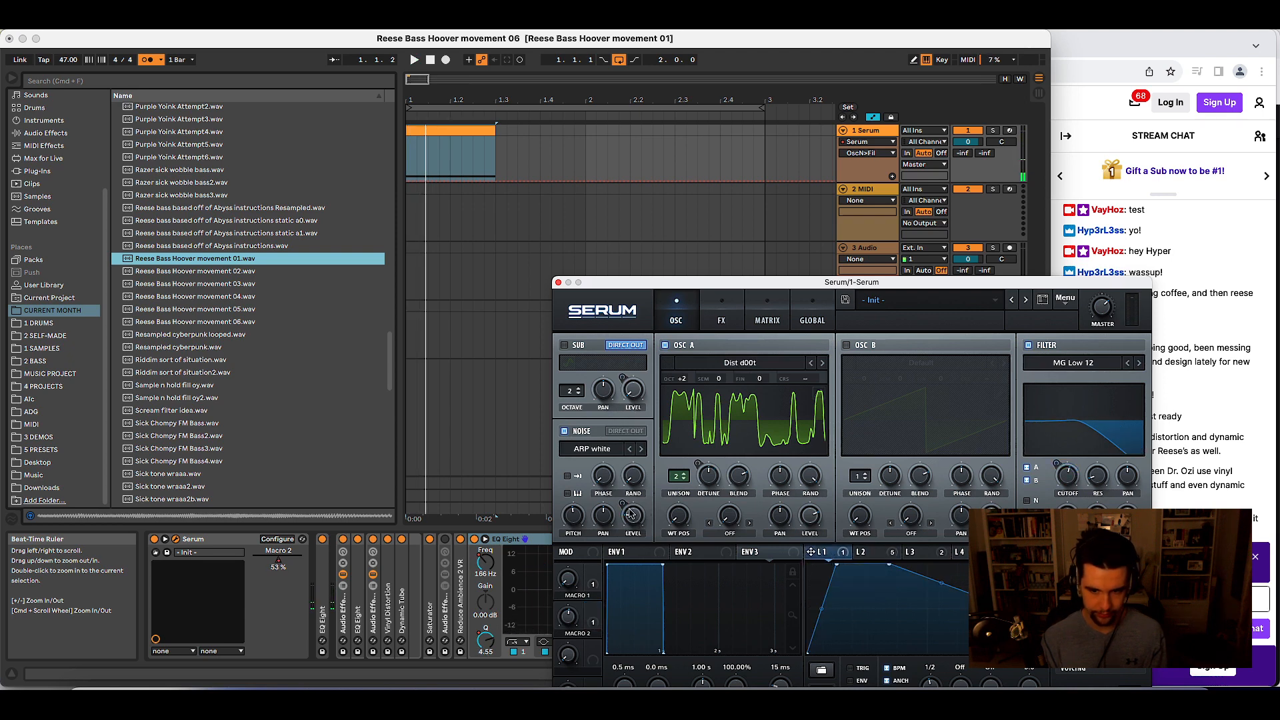
drag(630, 513, 630, 516)
key(space)
click(871, 553)
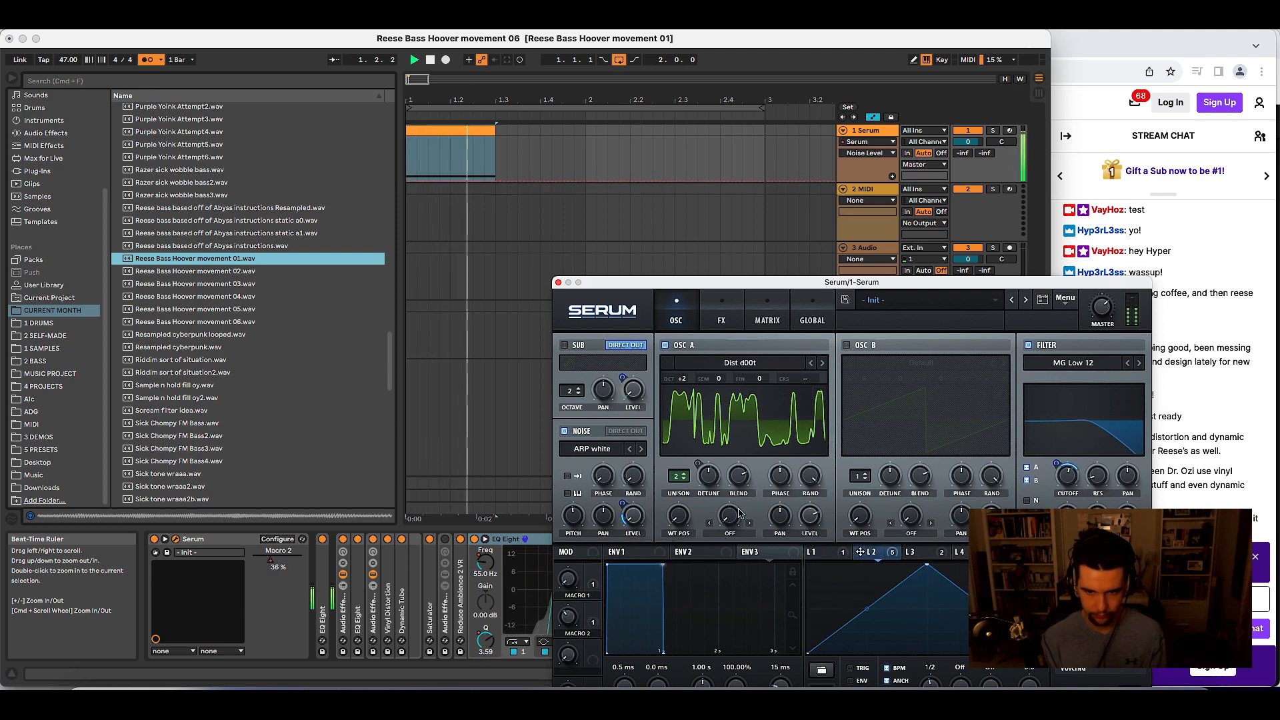
drag(795, 284, 394, 131)
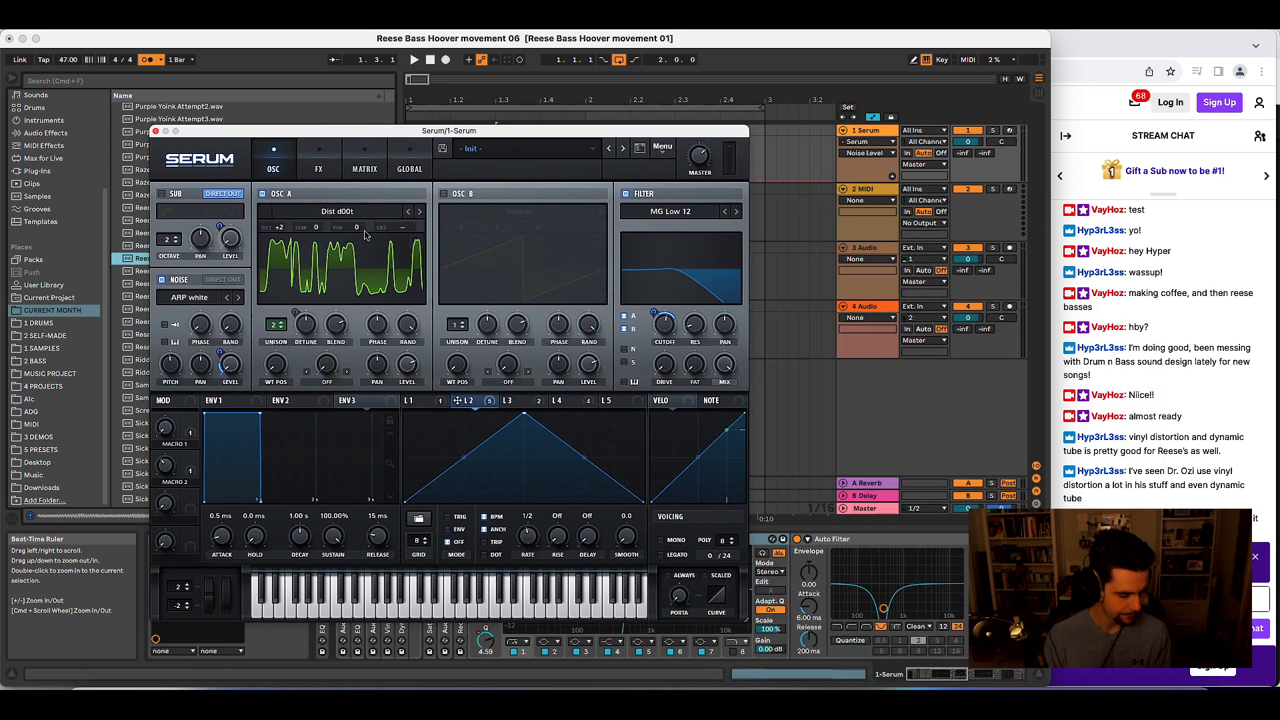
- Step oscillator A through the Dist wavetables to Dist WaTech, toggling the noise oscillator to compare the sound during playback
click(408, 213)
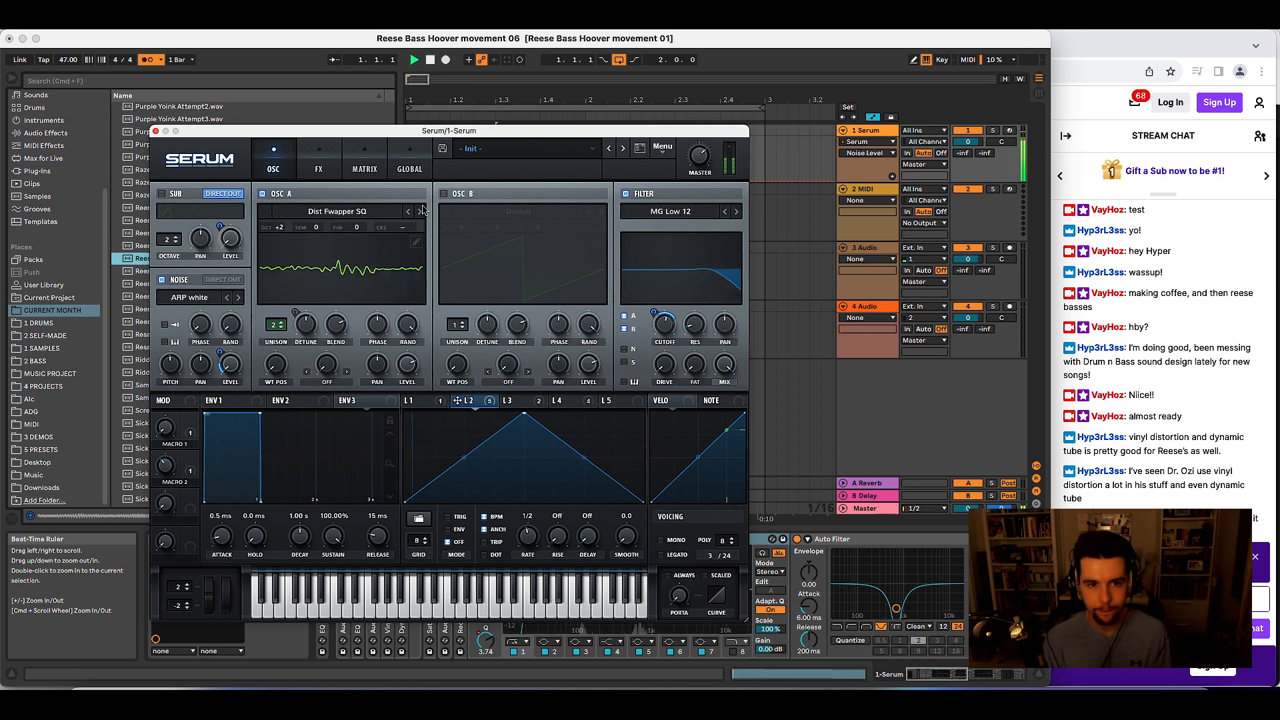
key(space)
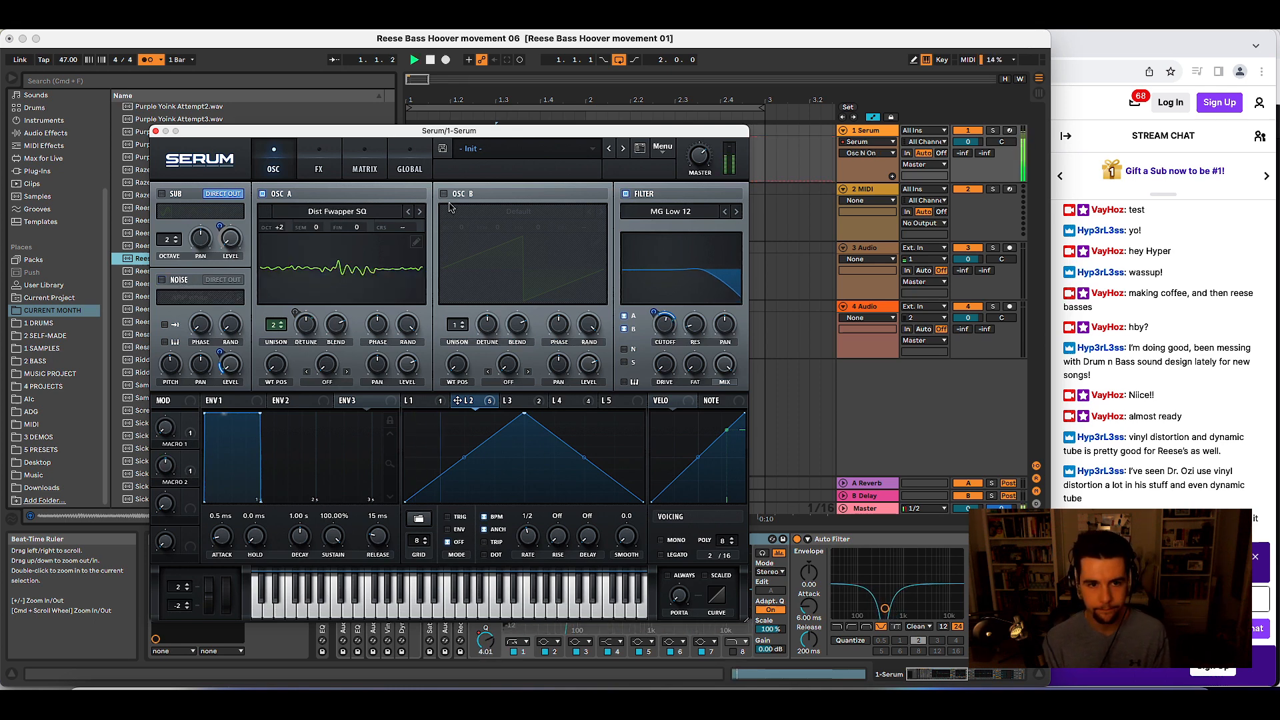
click(419, 212)
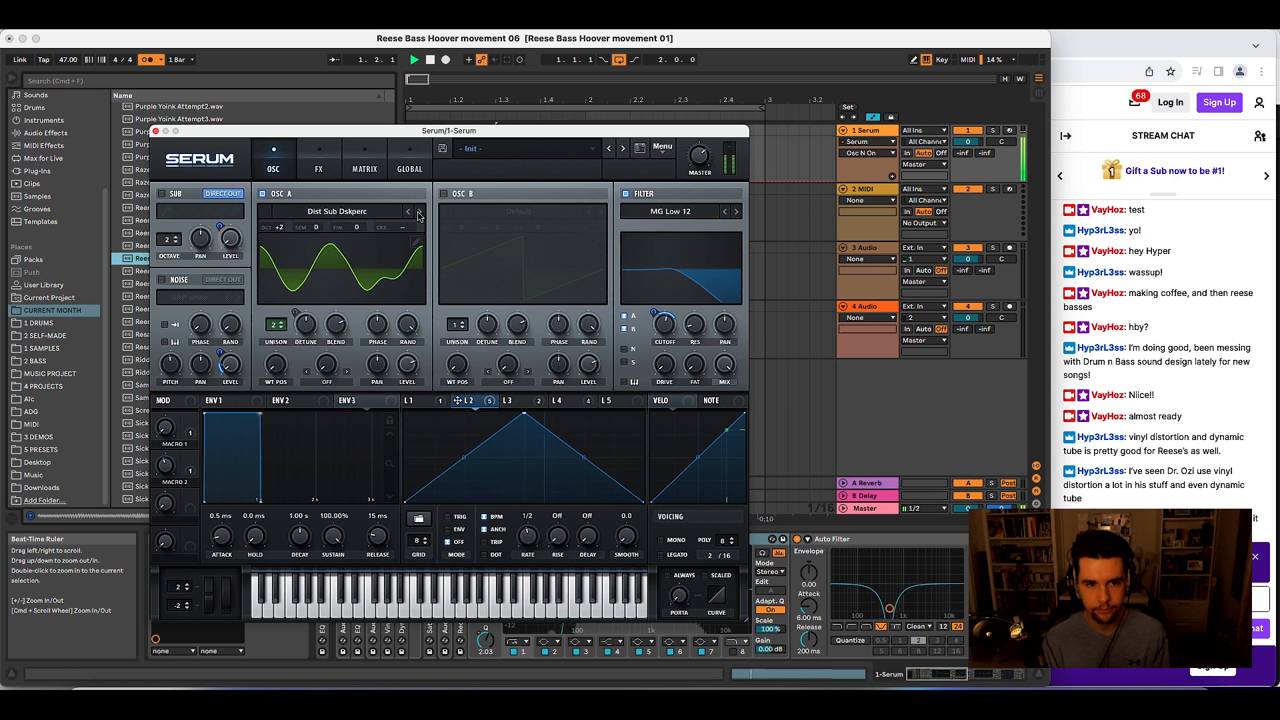
click(191, 283)
key(space)
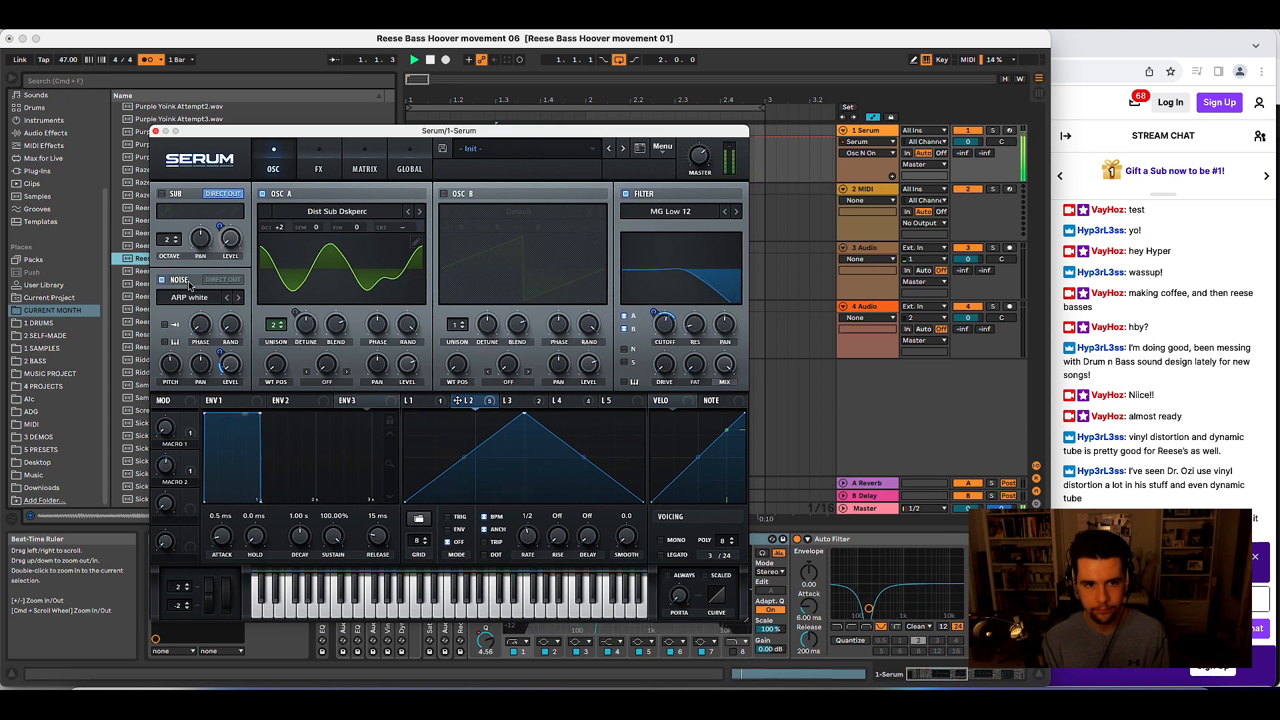
click(418, 211)
key(space)
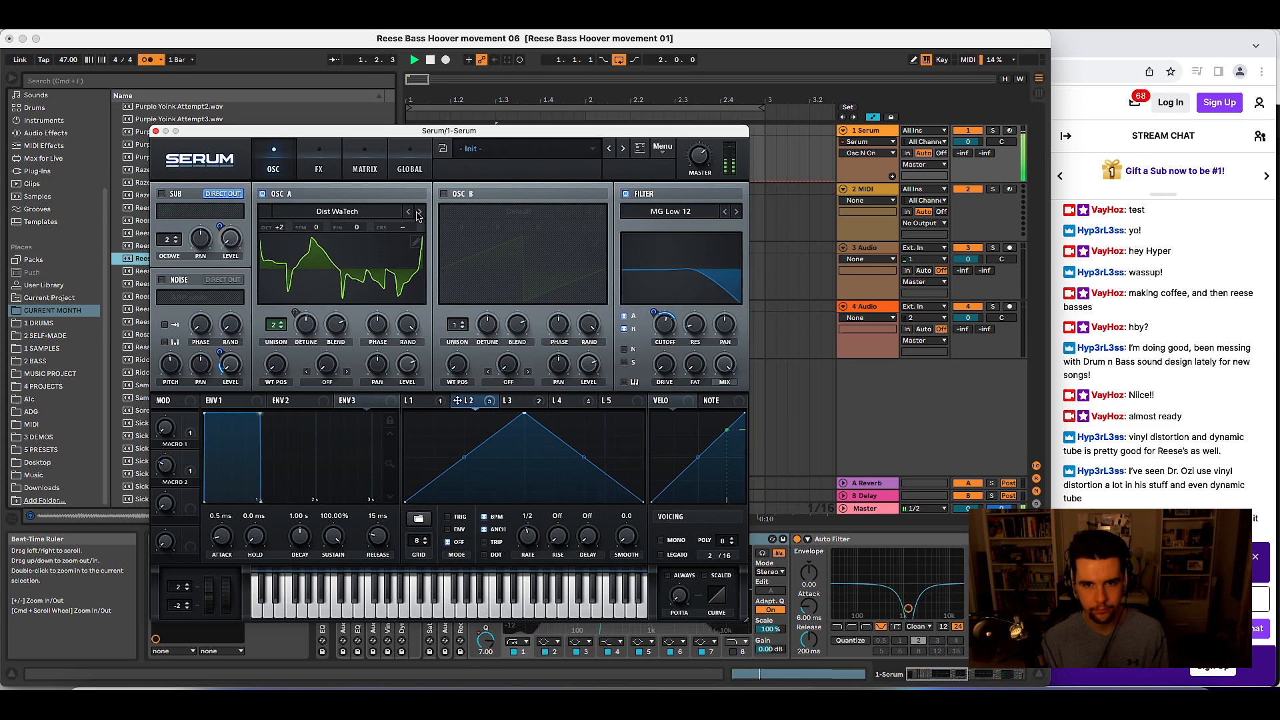
- Lower oscillator A's random phase, turn the noise oscillator back on and replay the clip
click(411, 170)
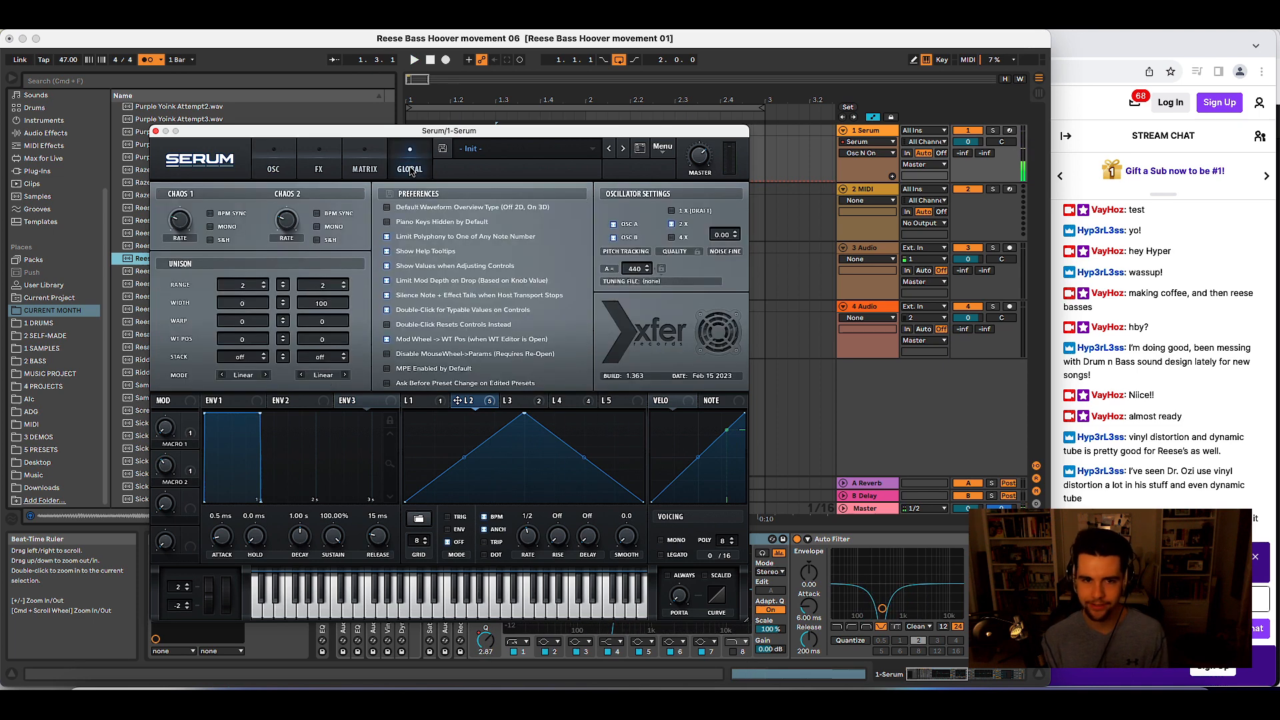
click(292, 169)
drag(408, 324, 354, 522)
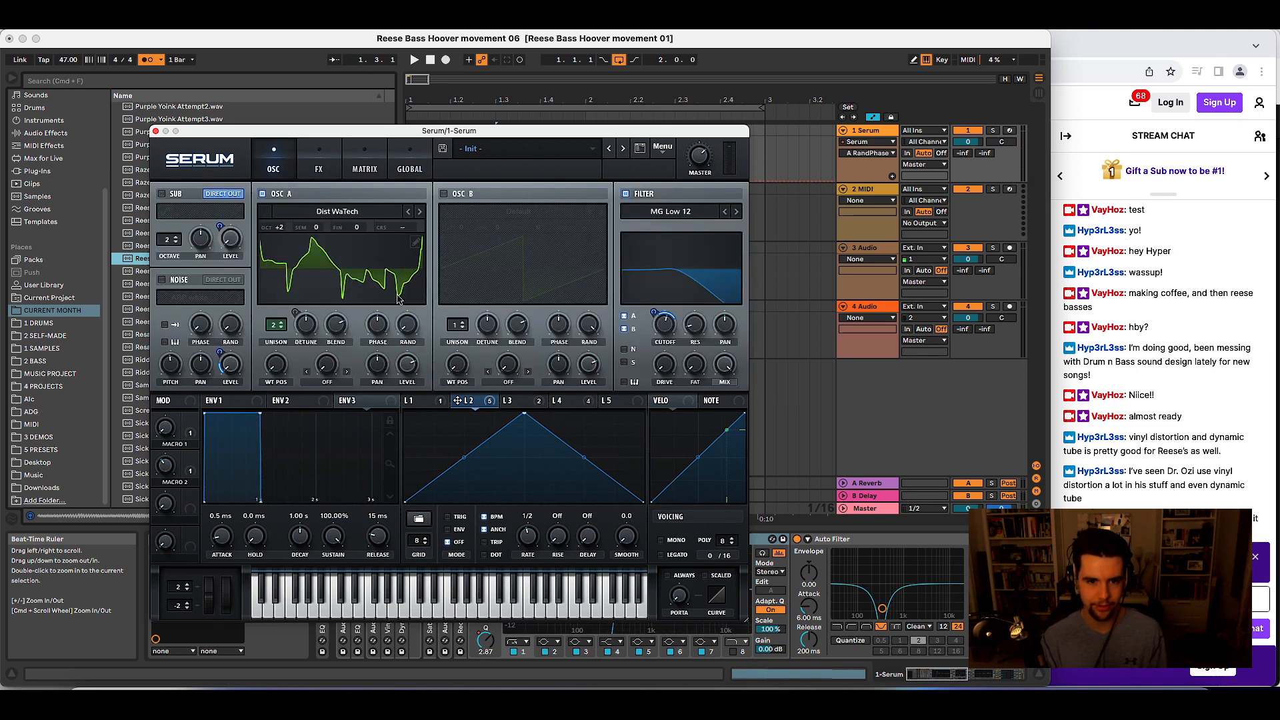
key(space)
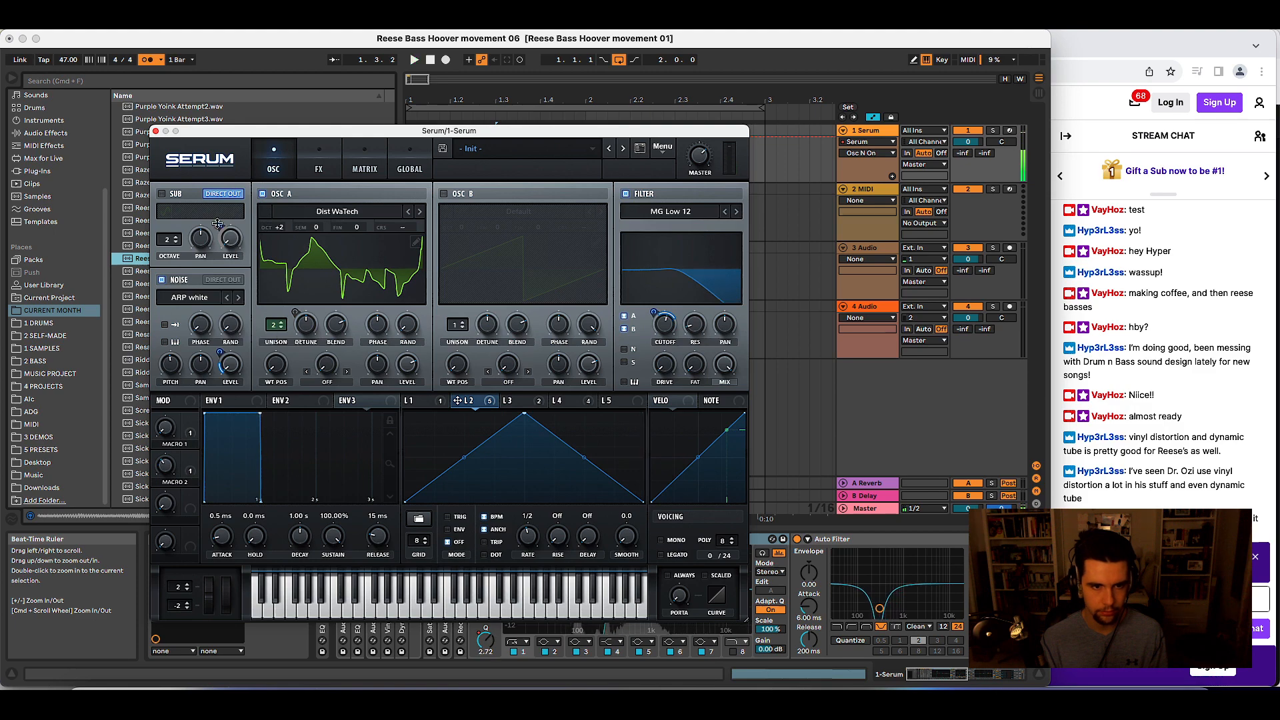
- Replay the clip and show all of the Serum track's automated parameters in separate automation lanes
drag(194, 131, 615, 301)
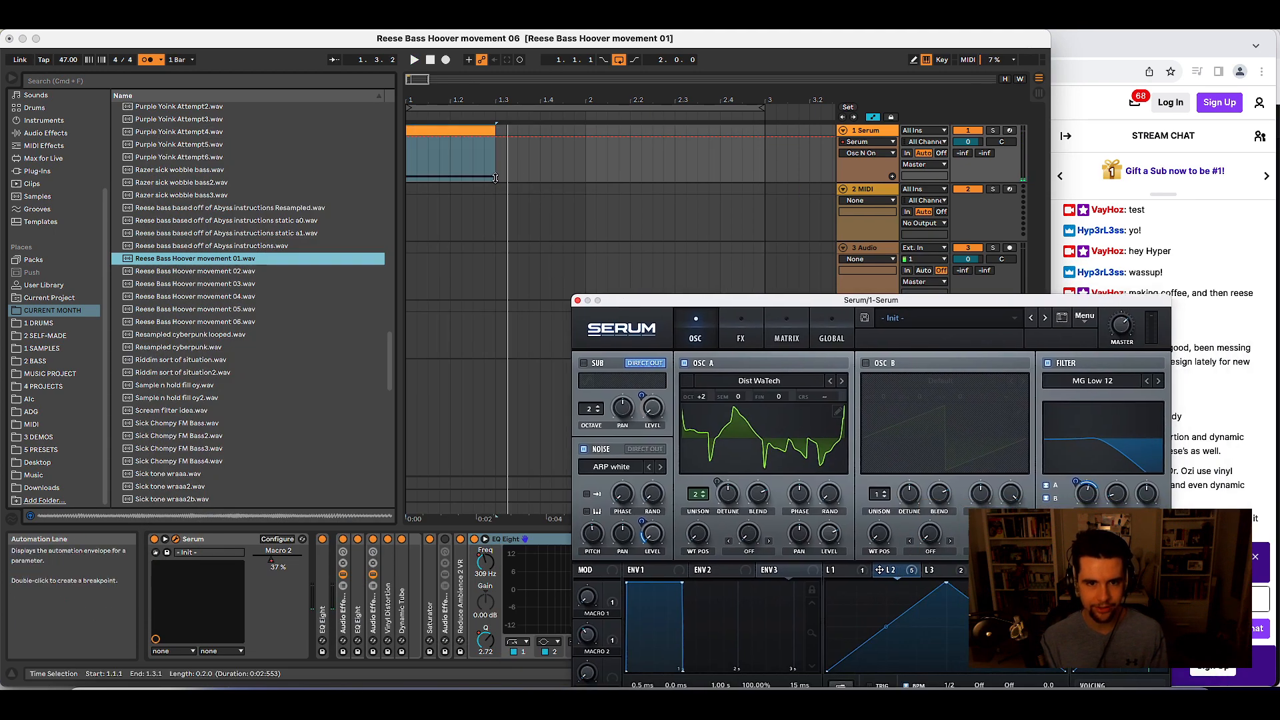
click(472, 189)
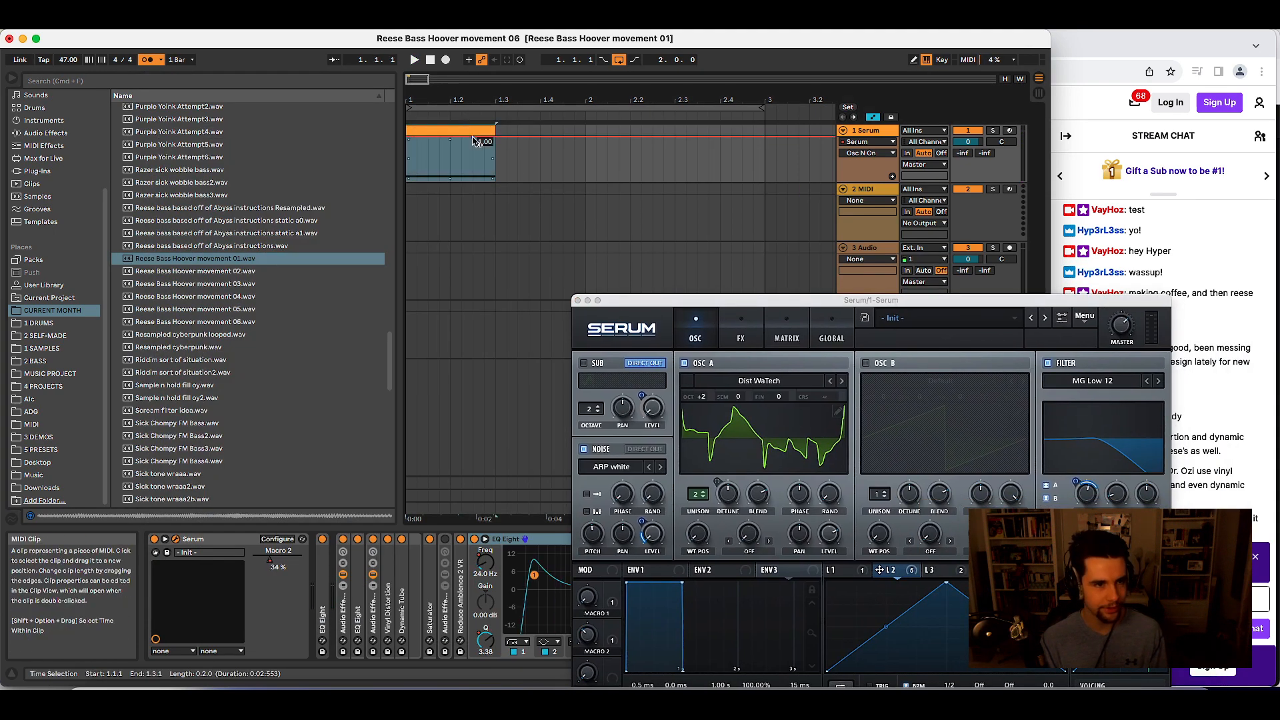
key(space)
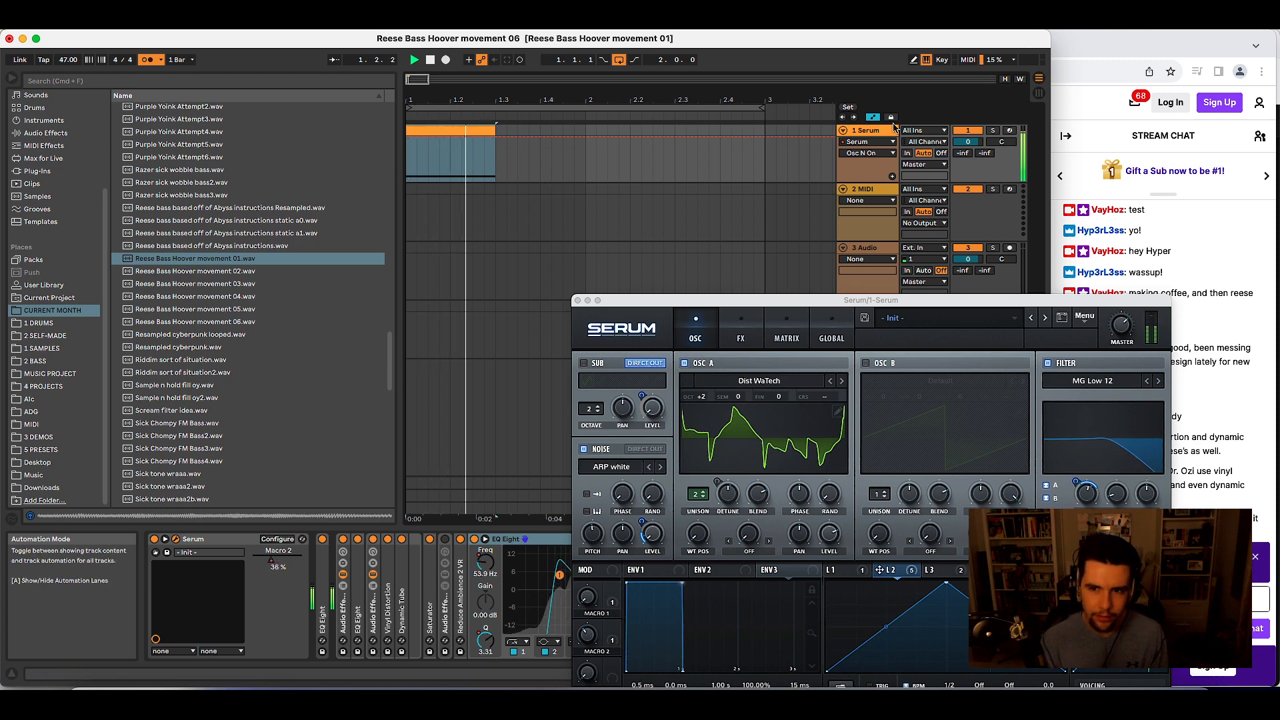
key(space)
click(474, 165)
key(space)
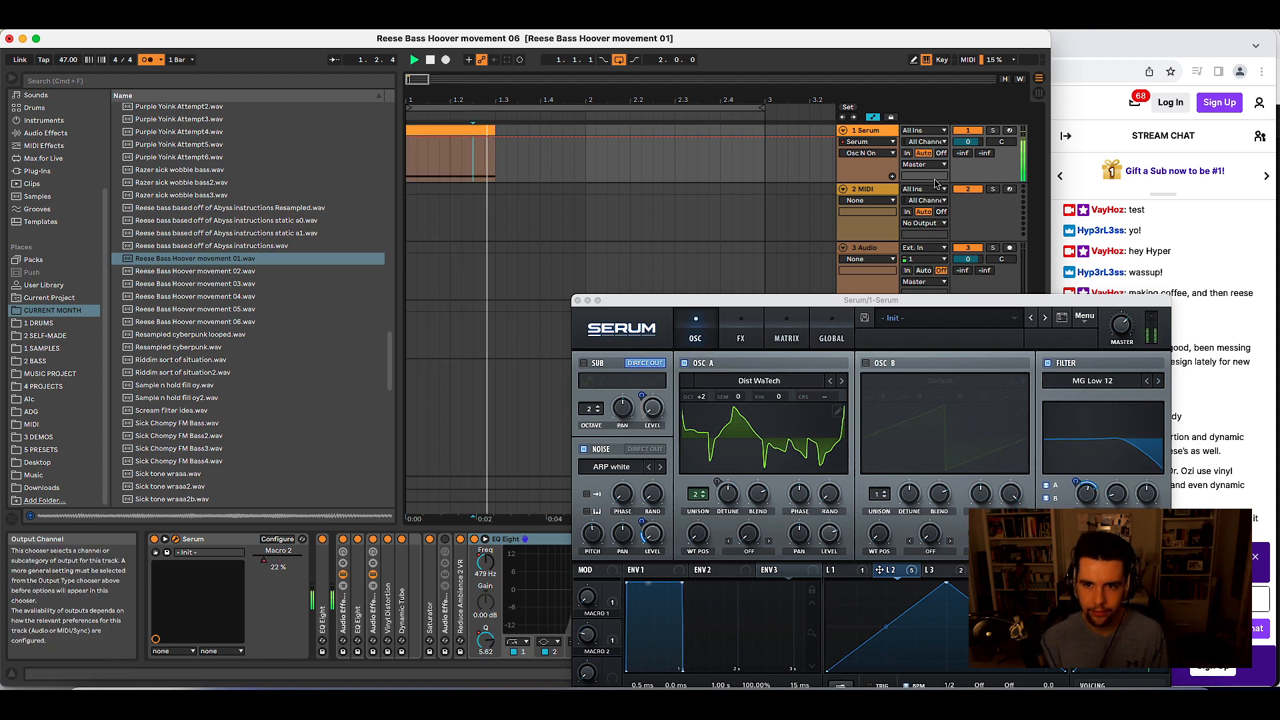
key(space)
right_click(889, 162)
click(912, 186)
key(space)
key(space)
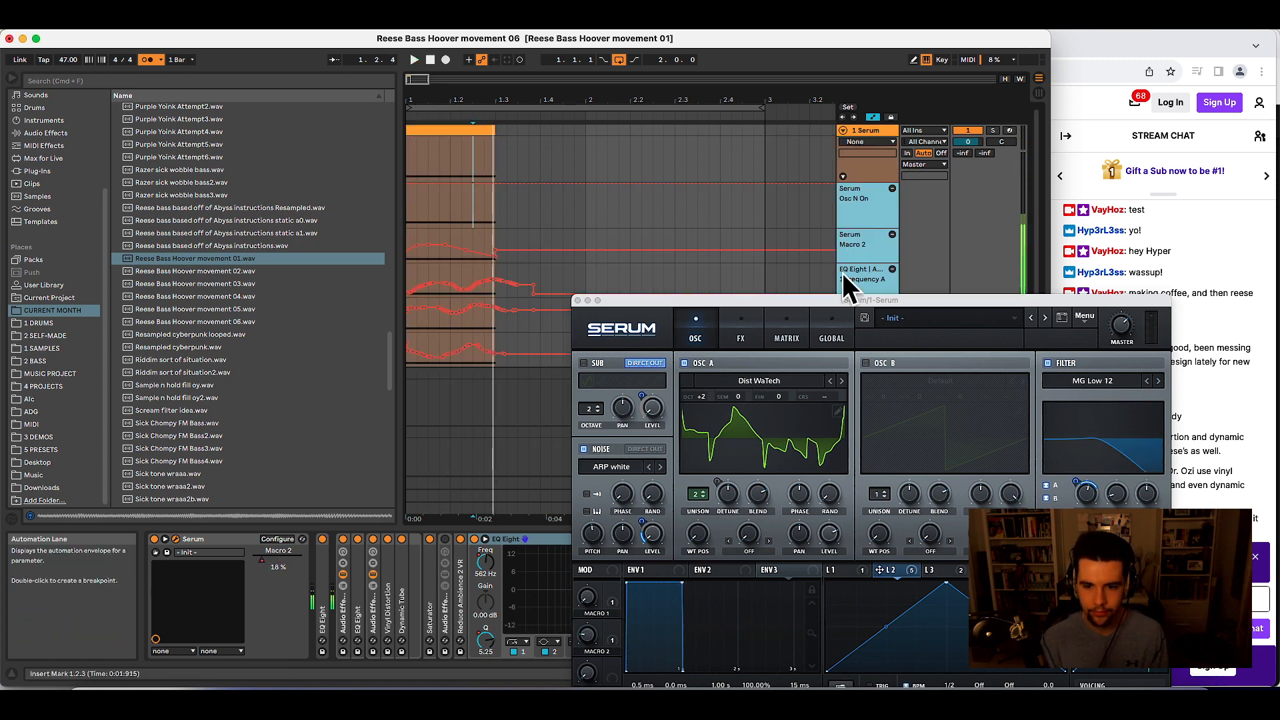
- Review Serum's LFO shapes, replay the clip and close the Serum window
drag(846, 300, 778, 194)
click(773, 464)
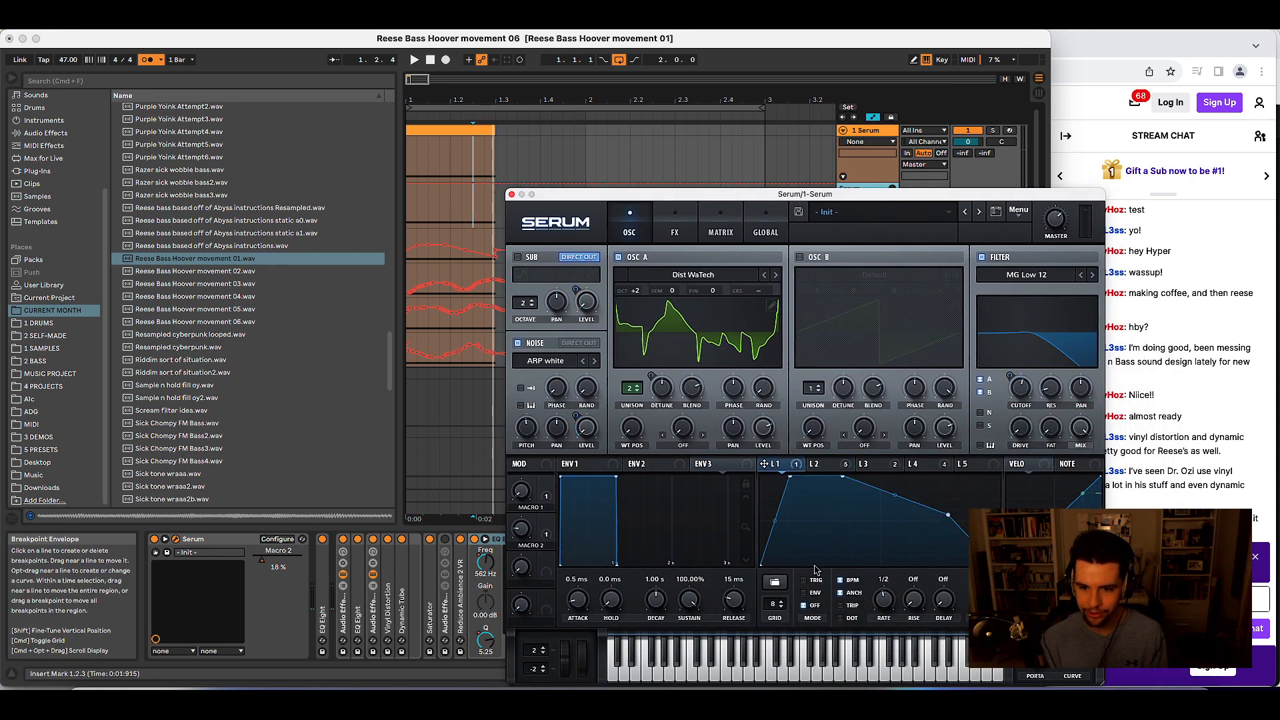
click(870, 463)
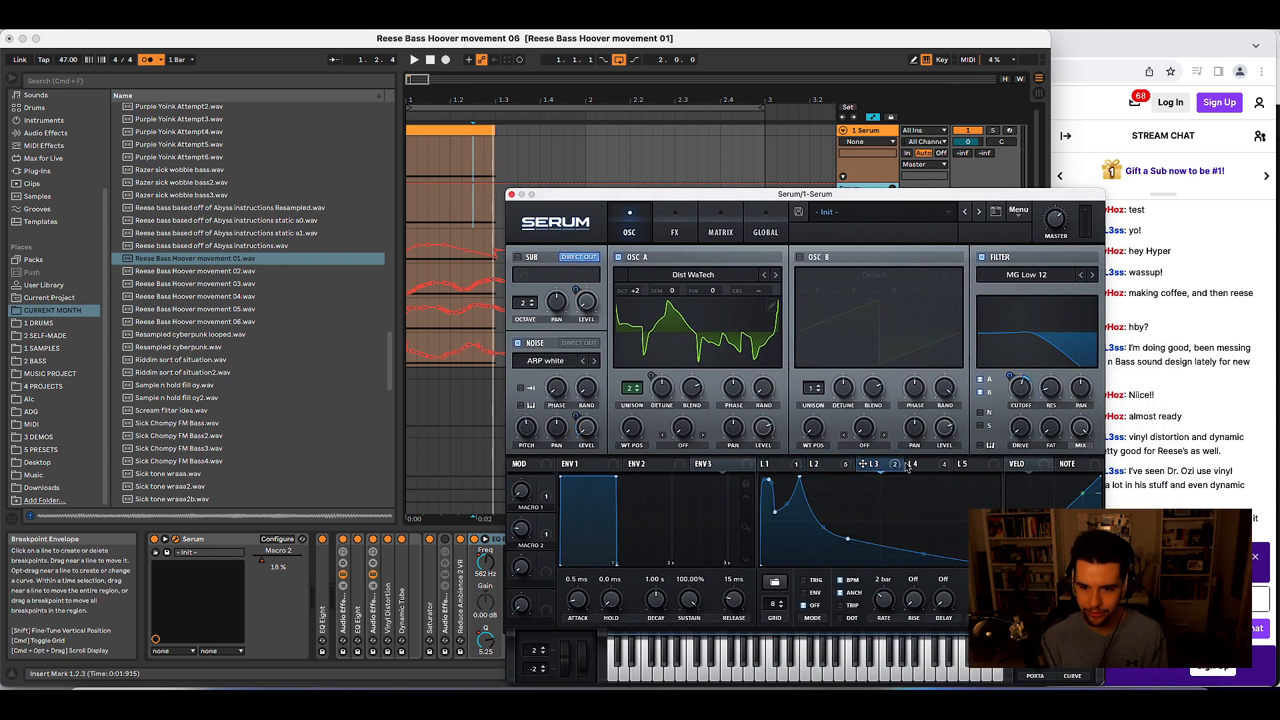
click(796, 463)
key(space)
key(space)
click(513, 194)
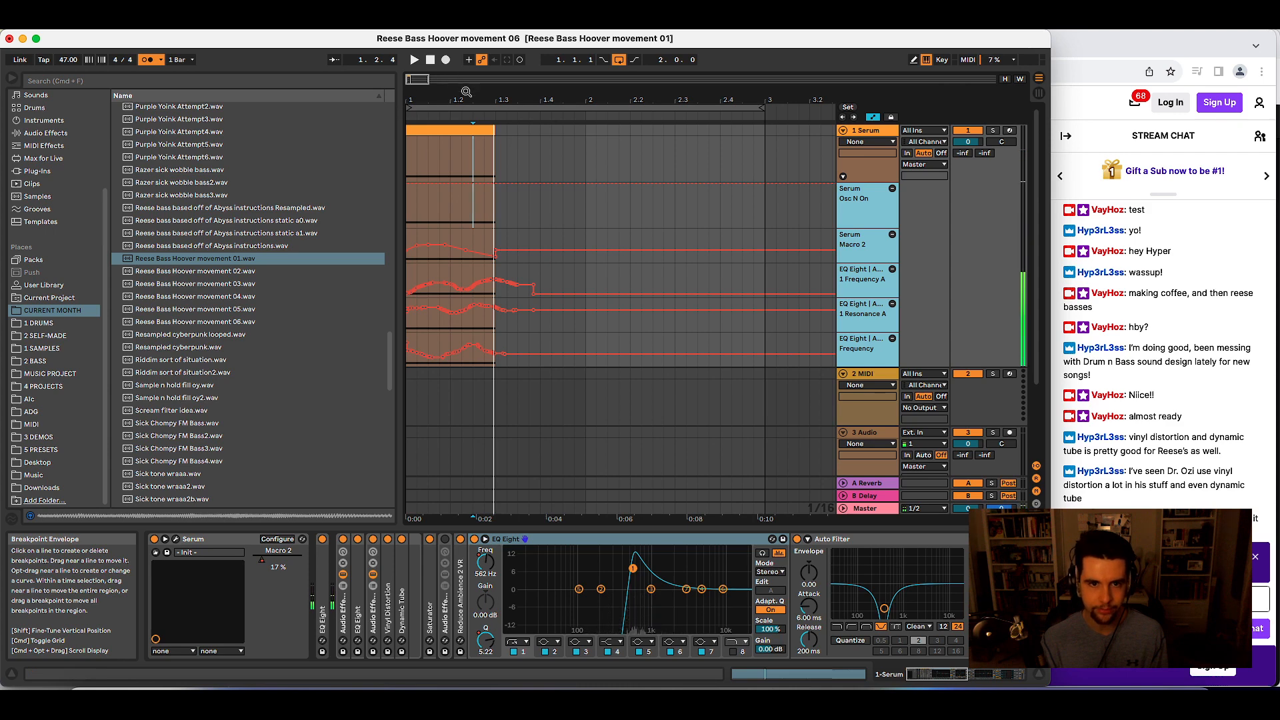
- Add a peak to the Serum Macro 2 automation in the clip's last part and replay that section
drag(466, 92, 483, 153)
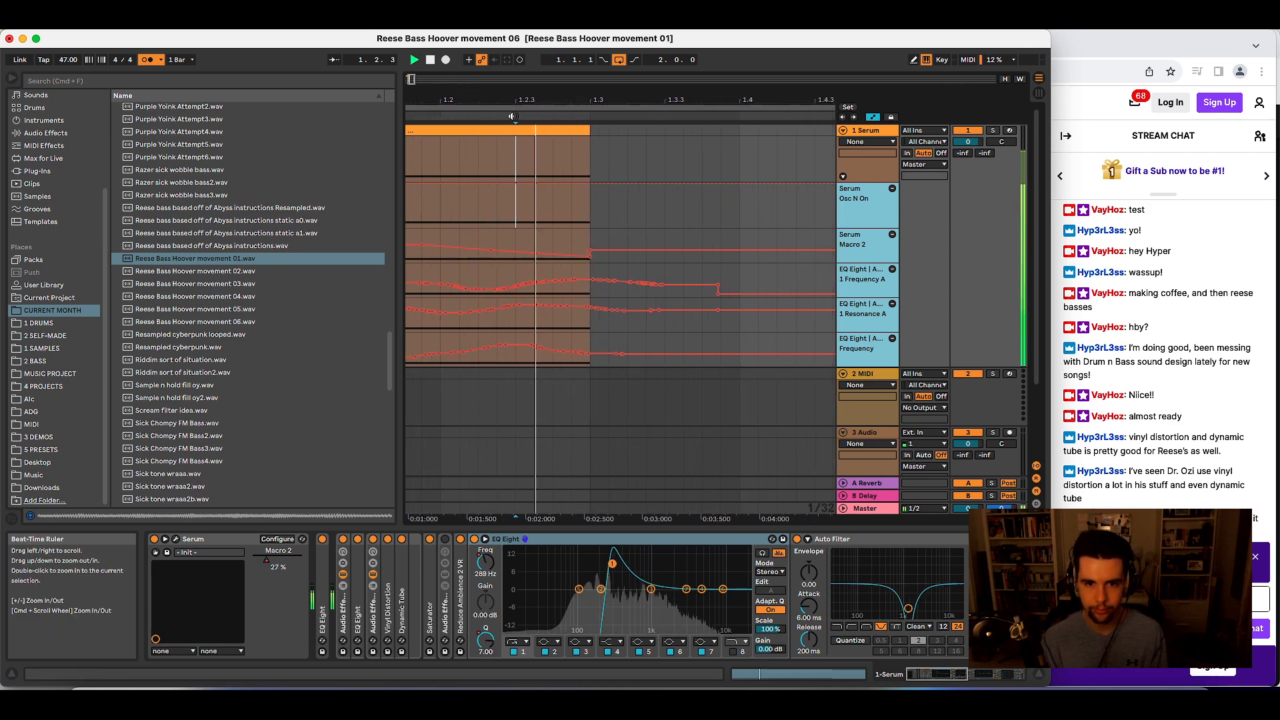
click(498, 250)
key(space)
click(495, 243)
key(space)
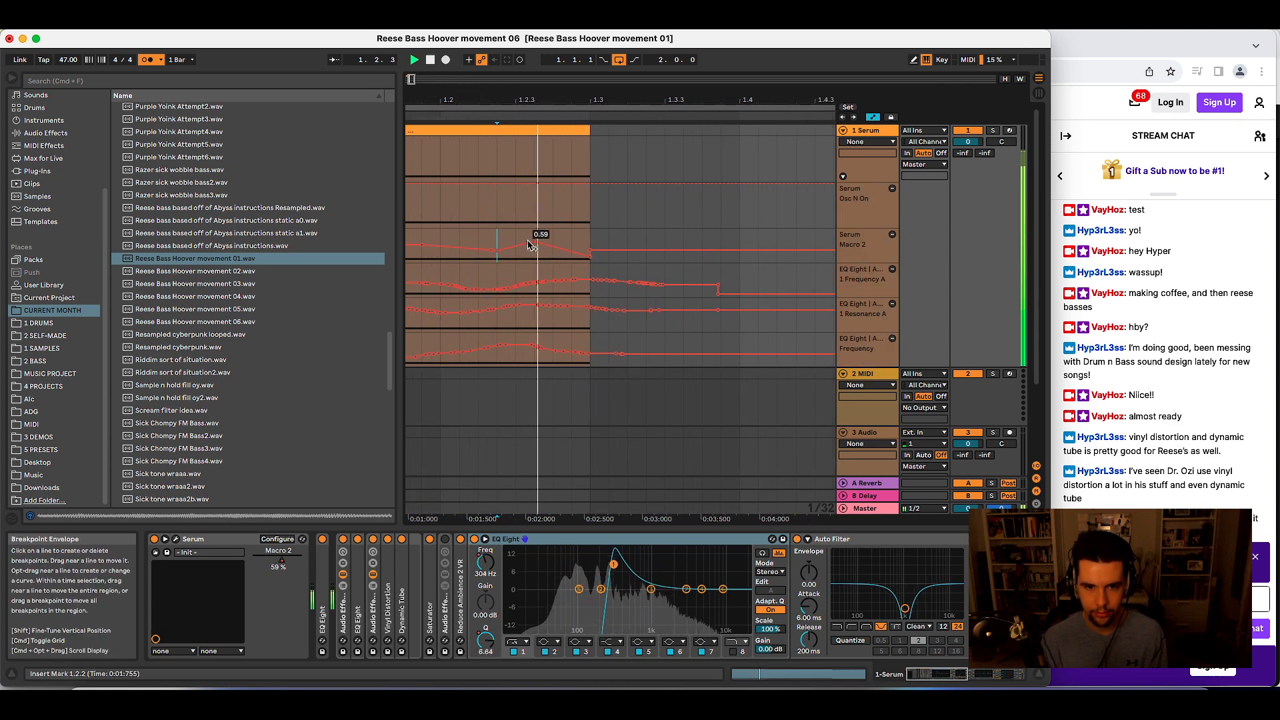
key(space)
key(space)
- Raise the Macro 2 automation peak to 0.70 and replay the end of the clip several times
mouse_move(534, 242)
mouse_down()
mouse_move(534, 258)
mouse_move(534, 238)
mouse_up()
key(space)
key(space)
key(space)
key(space)
key(space)
key(space)
key(space)
key(space)
key(space)
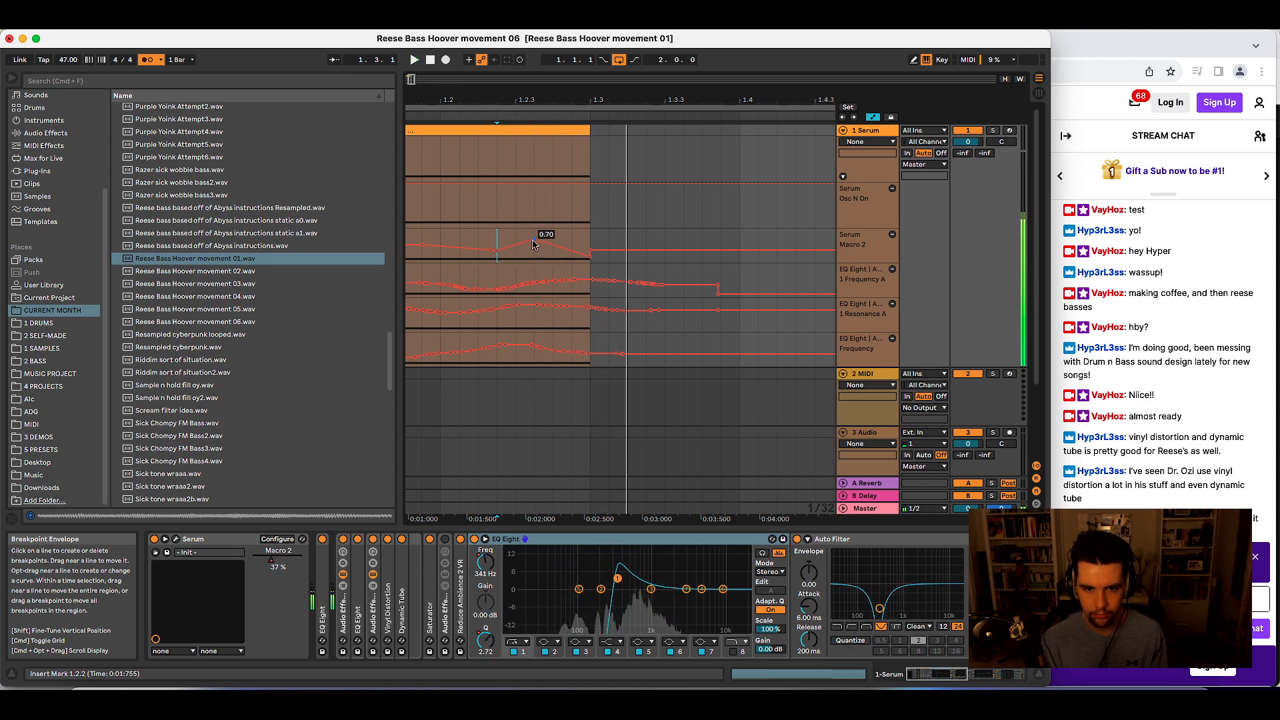
- Try the clip without the EQ Eight 1 Frequency A automation from 1.2.2 to 1.3.4, and undo the deletion
drag(491, 275, 690, 266)
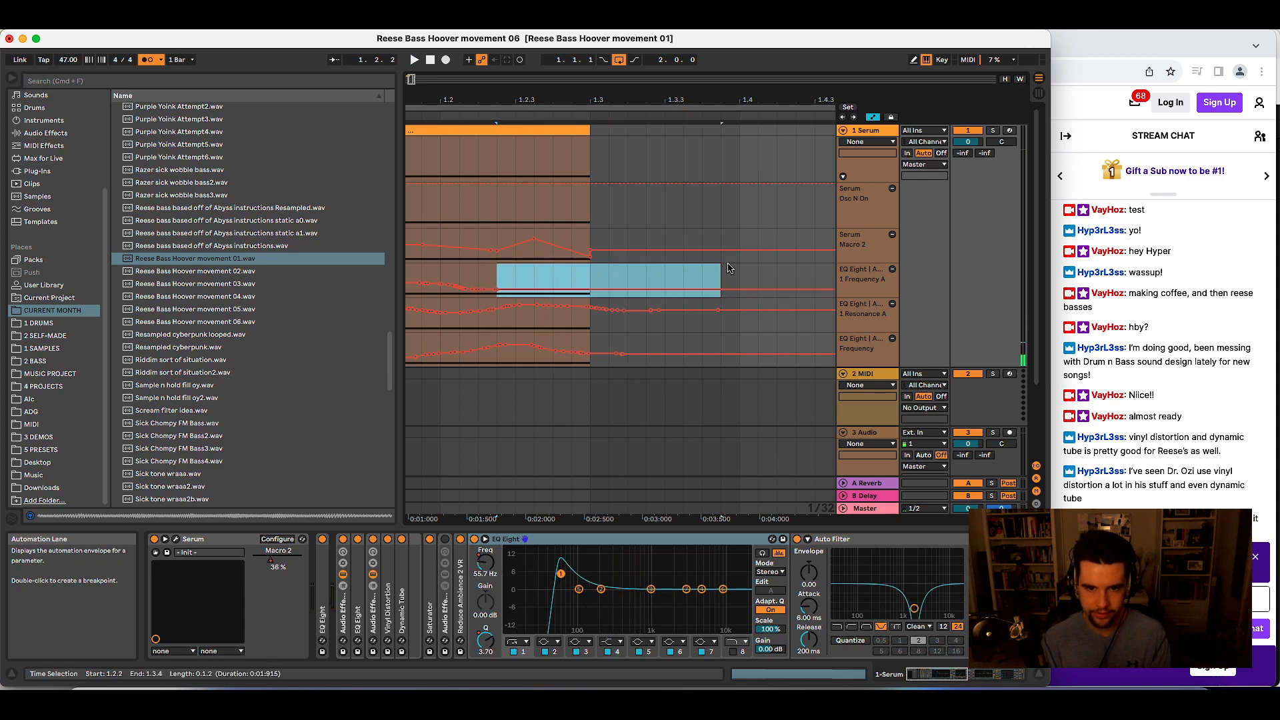
click(442, 285)
key(space)
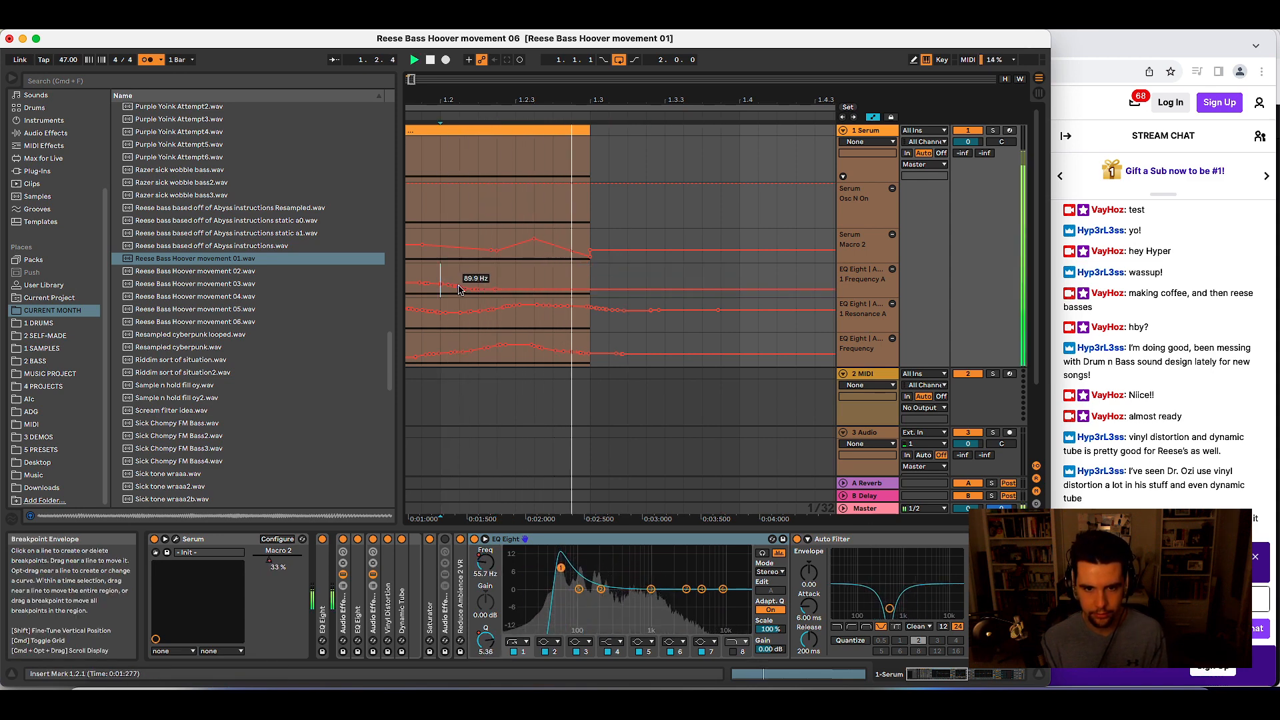
key(space)
drag(591, 94, 580, 62)
click(450, 132)
key(space)
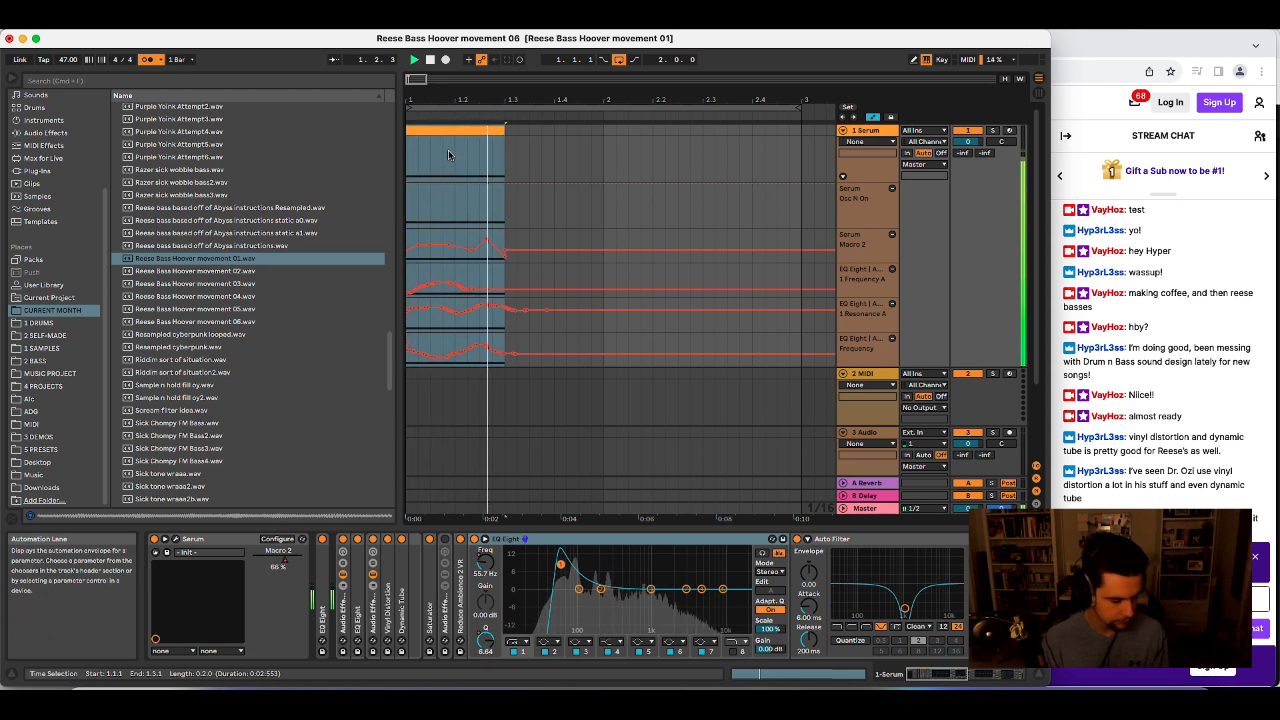
key(space)
key(super+z)
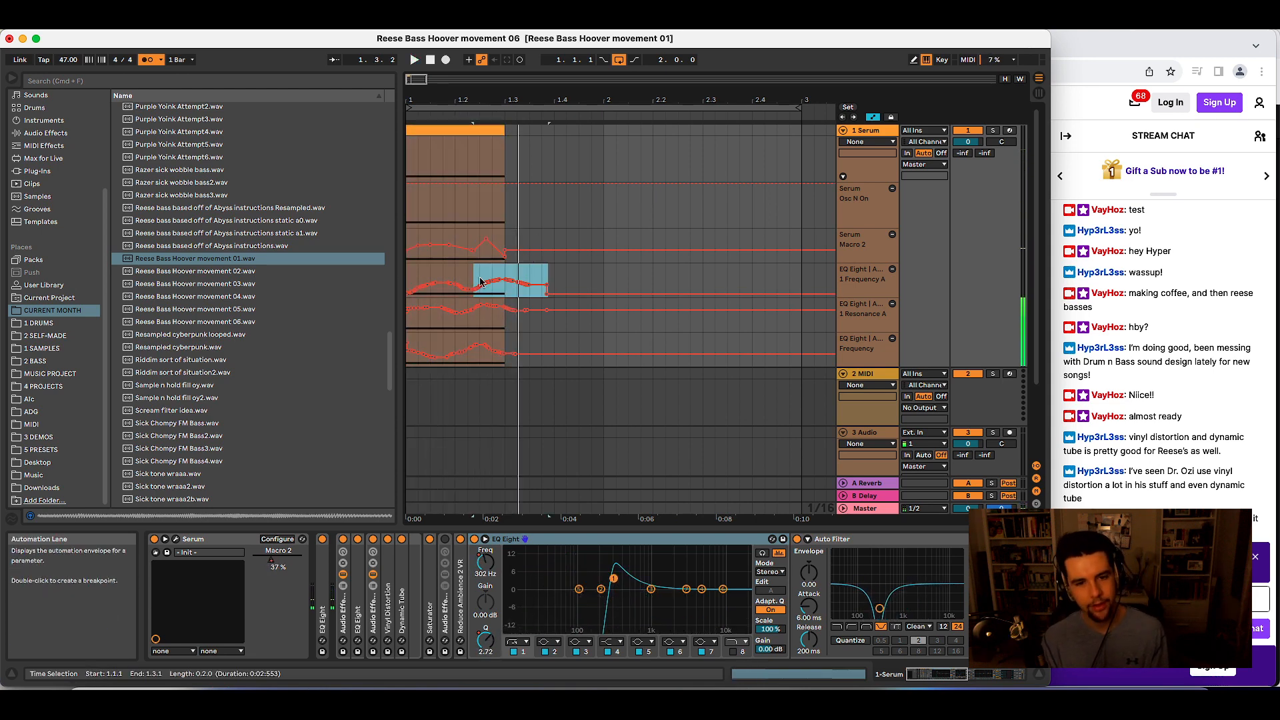
- Compare the clip with the sweeping EQ Eight bypassed and active during playback, leaving it switched on
key(space)
key(space)
click(474, 539)
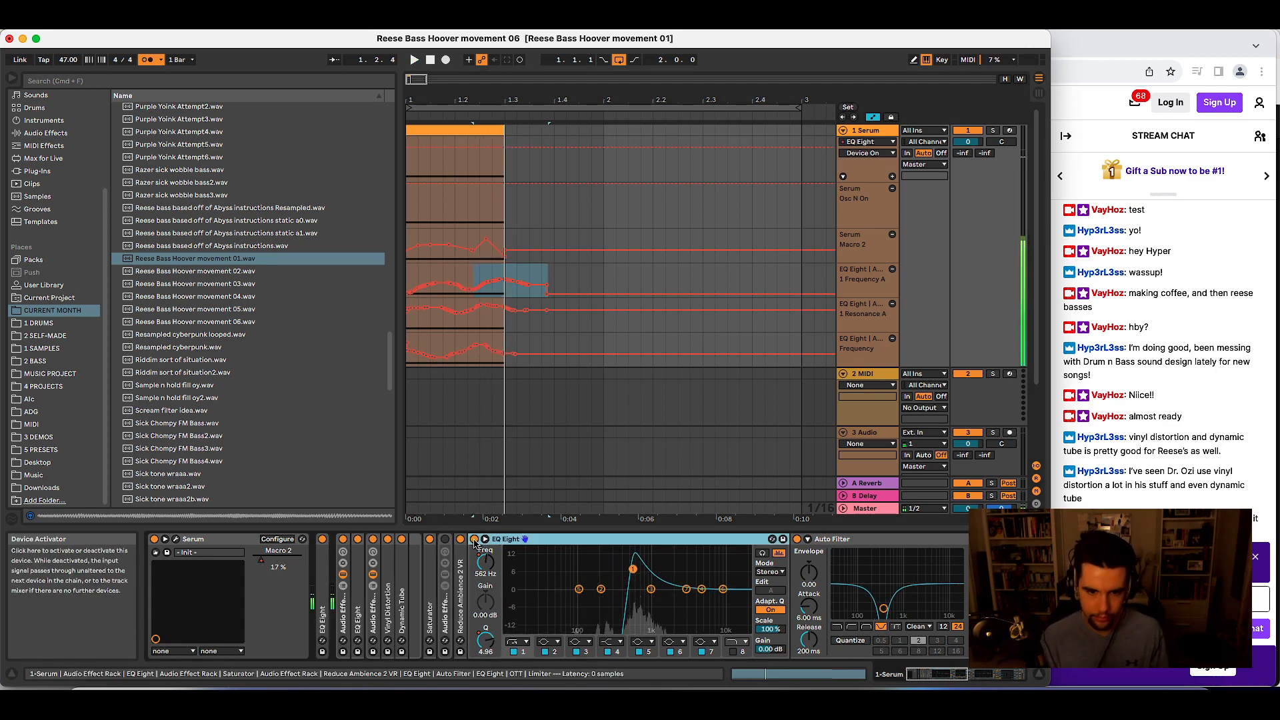
click(453, 238)
key(space)
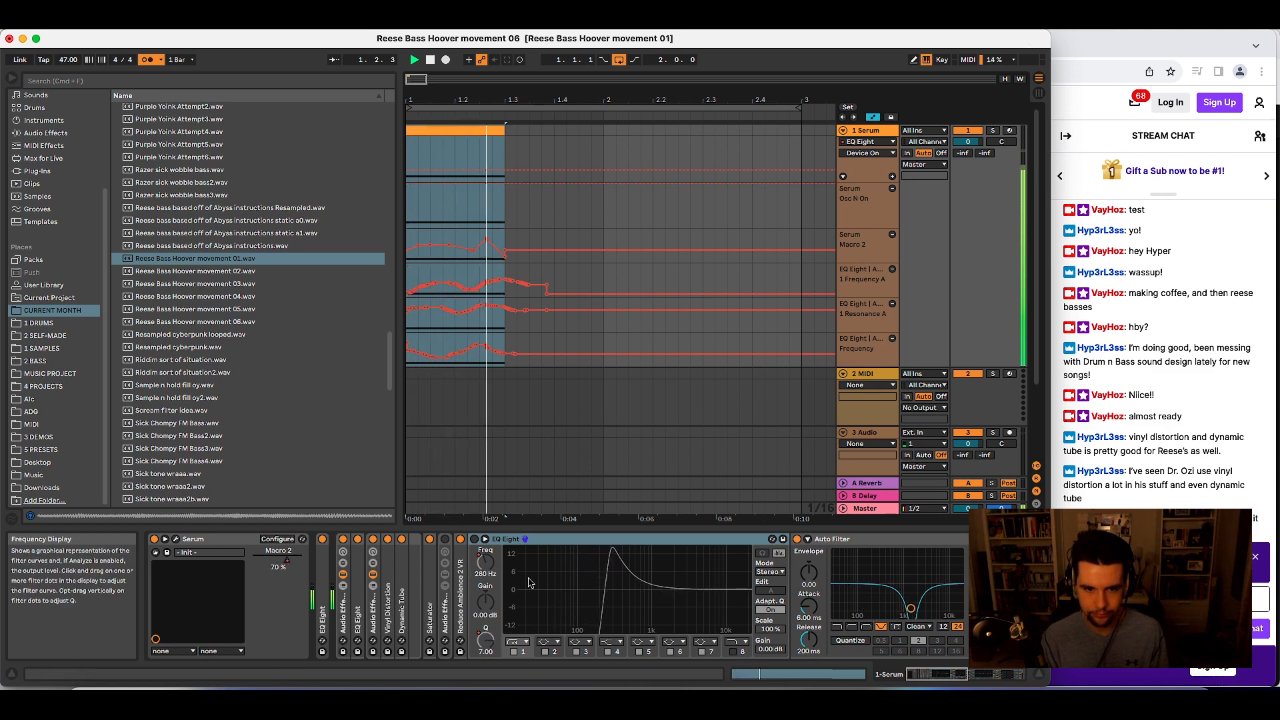
click(474, 540)
key(space)
key(space)
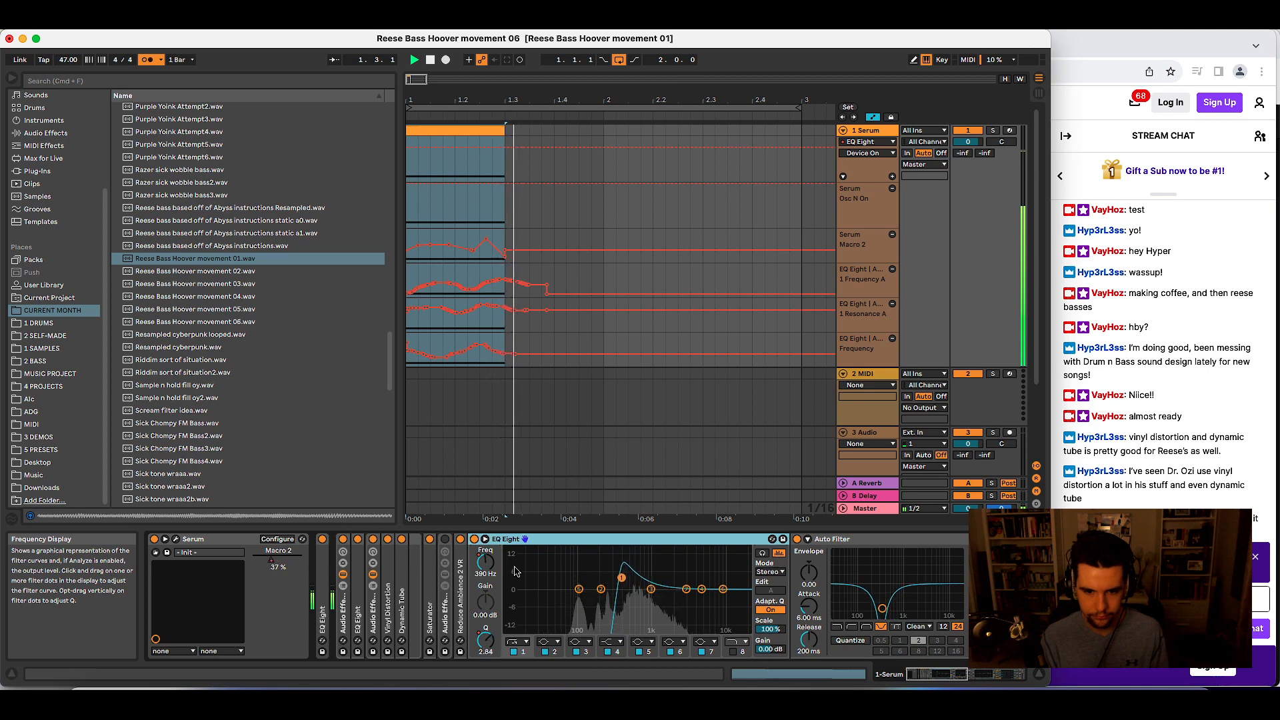
key(space)
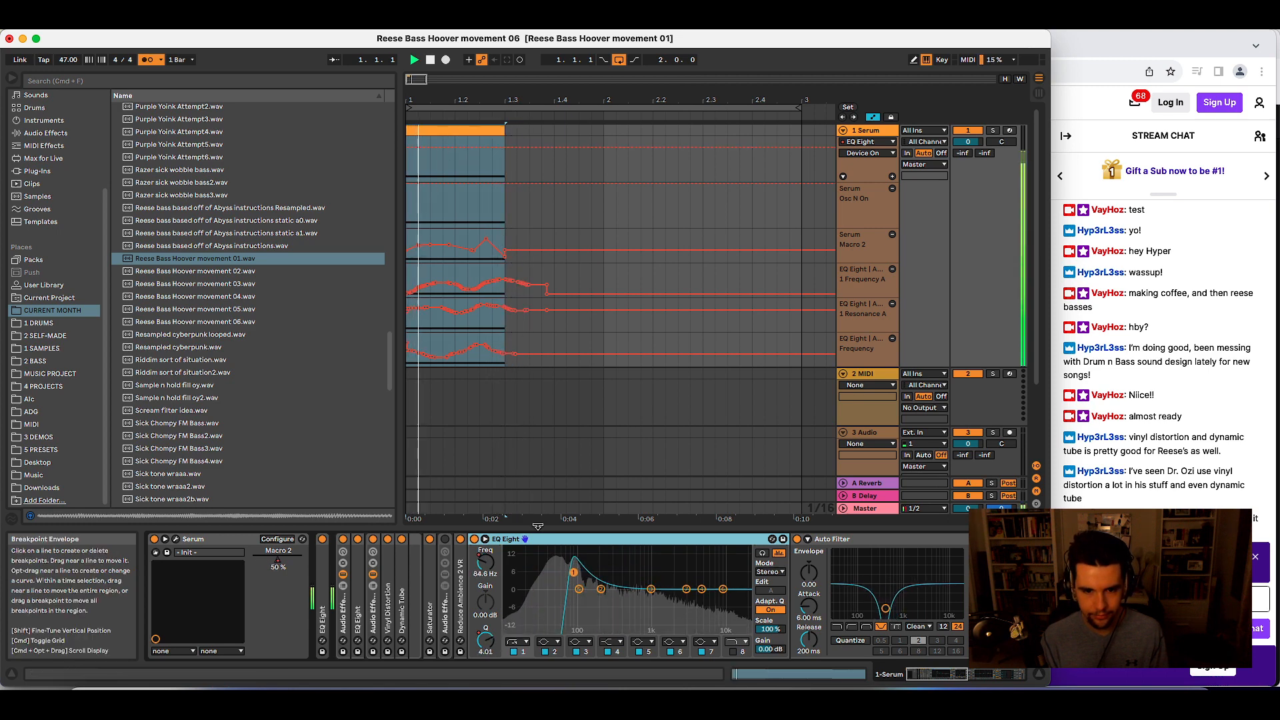
click(474, 539)
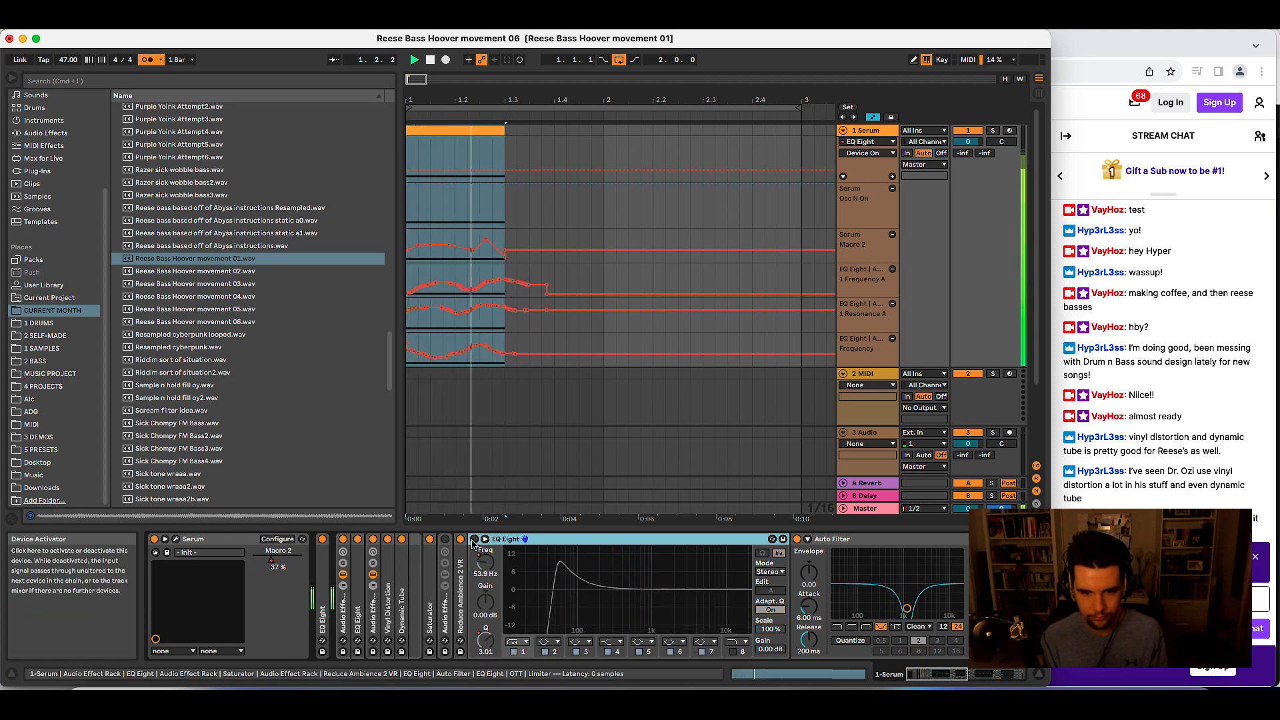
click(474, 540)
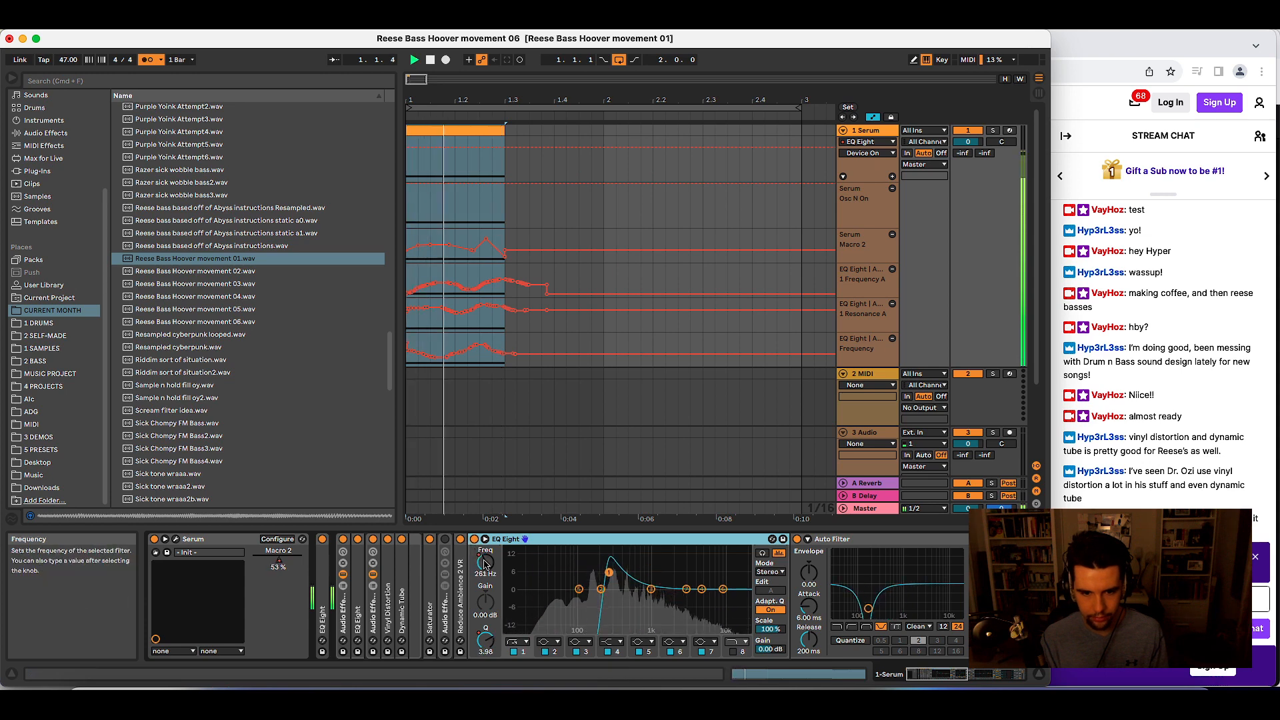
- Collapse the EQ Eight and compare the clip with the Auto Filter notch bypassed and active
drag(834, 539, 525, 545)
click(487, 540)
key(space)
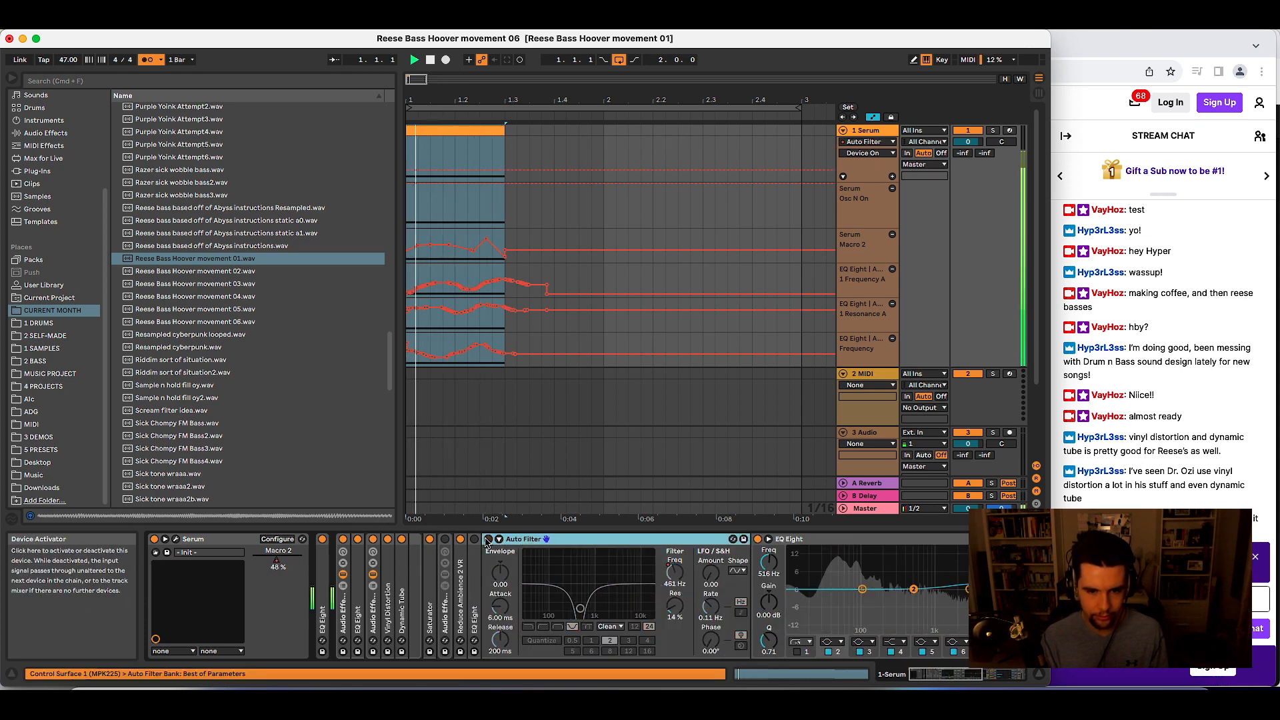
click(487, 539)
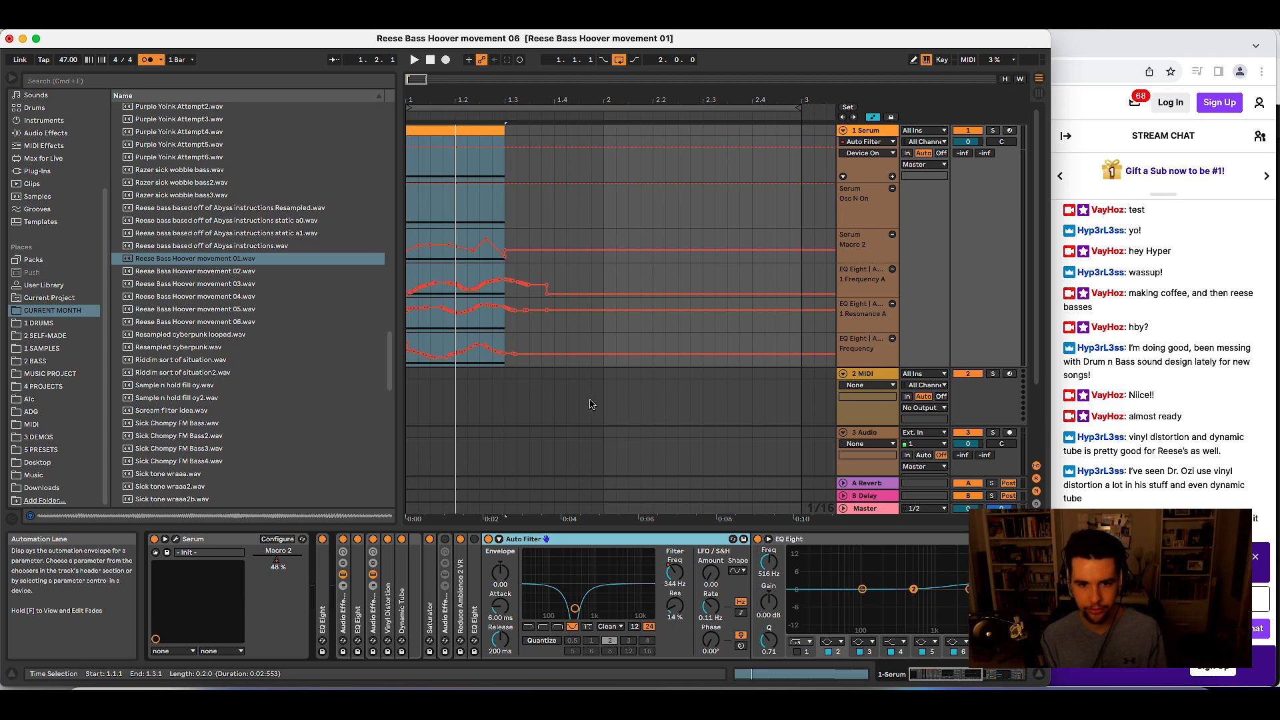
- Re-record the Auto Filter's frequency automation across the clip, discarding the first take, and replay the result
key(space)
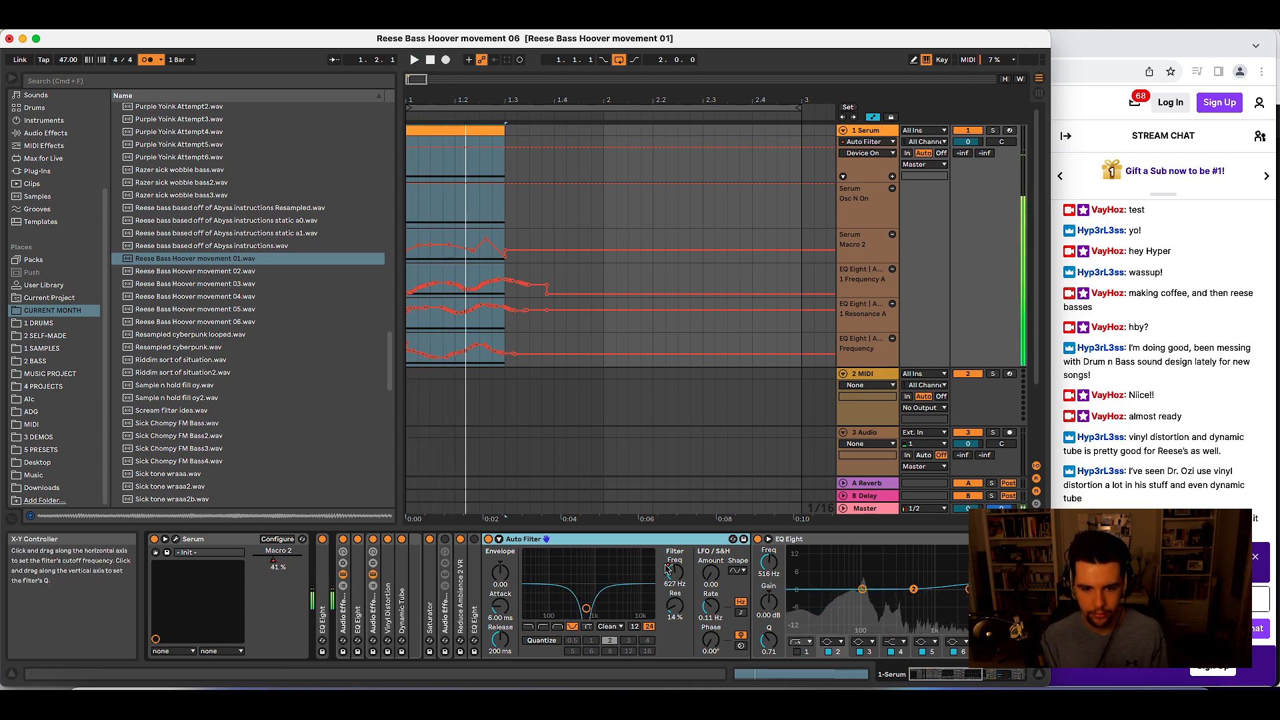
click(677, 574)
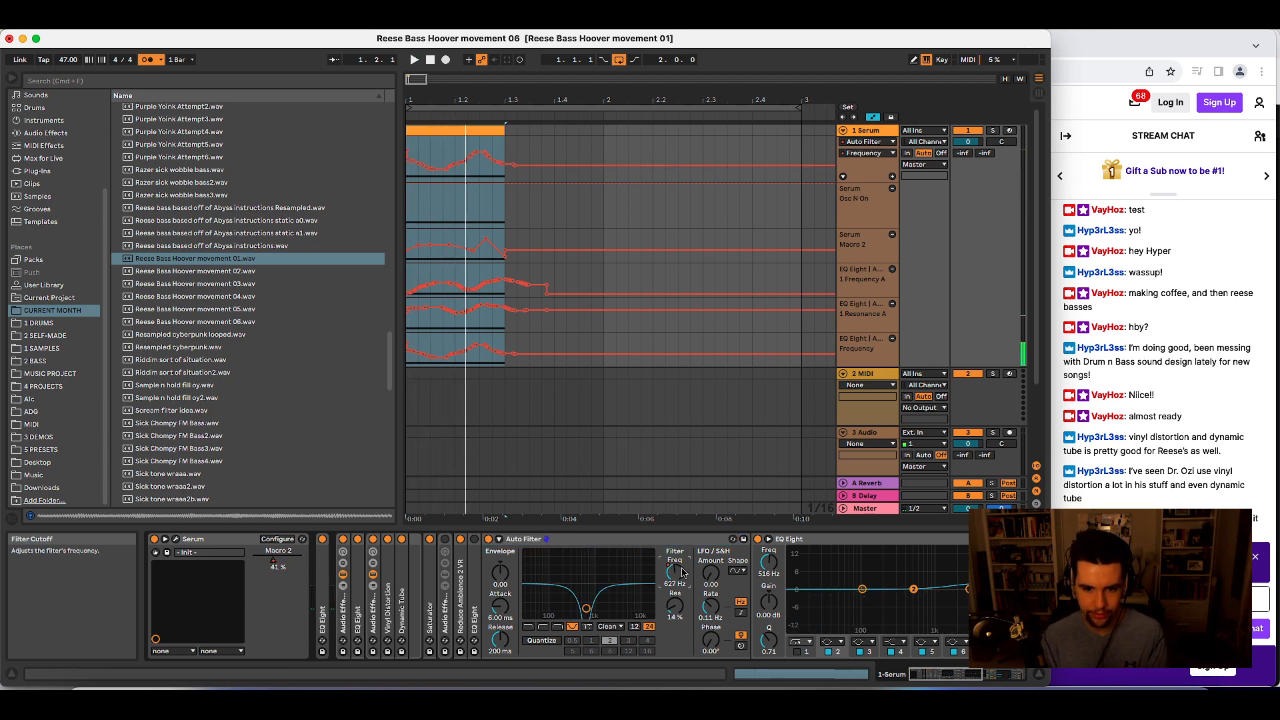
key(F9)
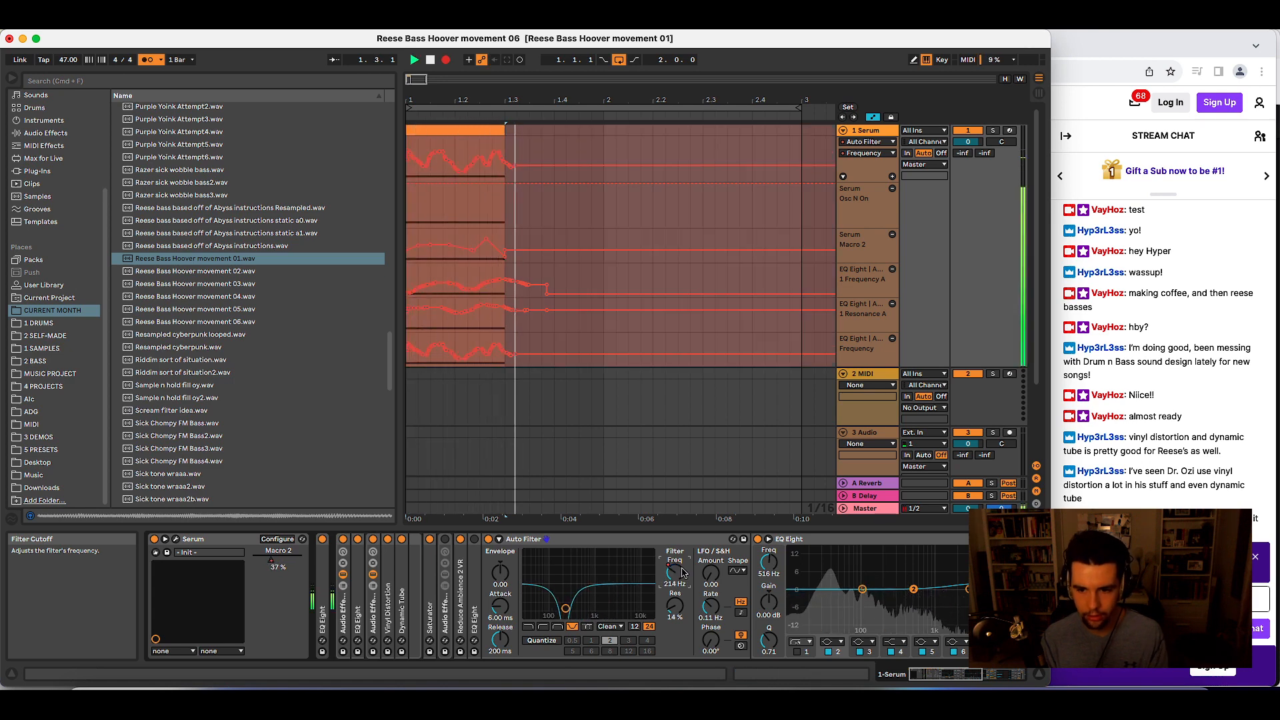
key(F9)
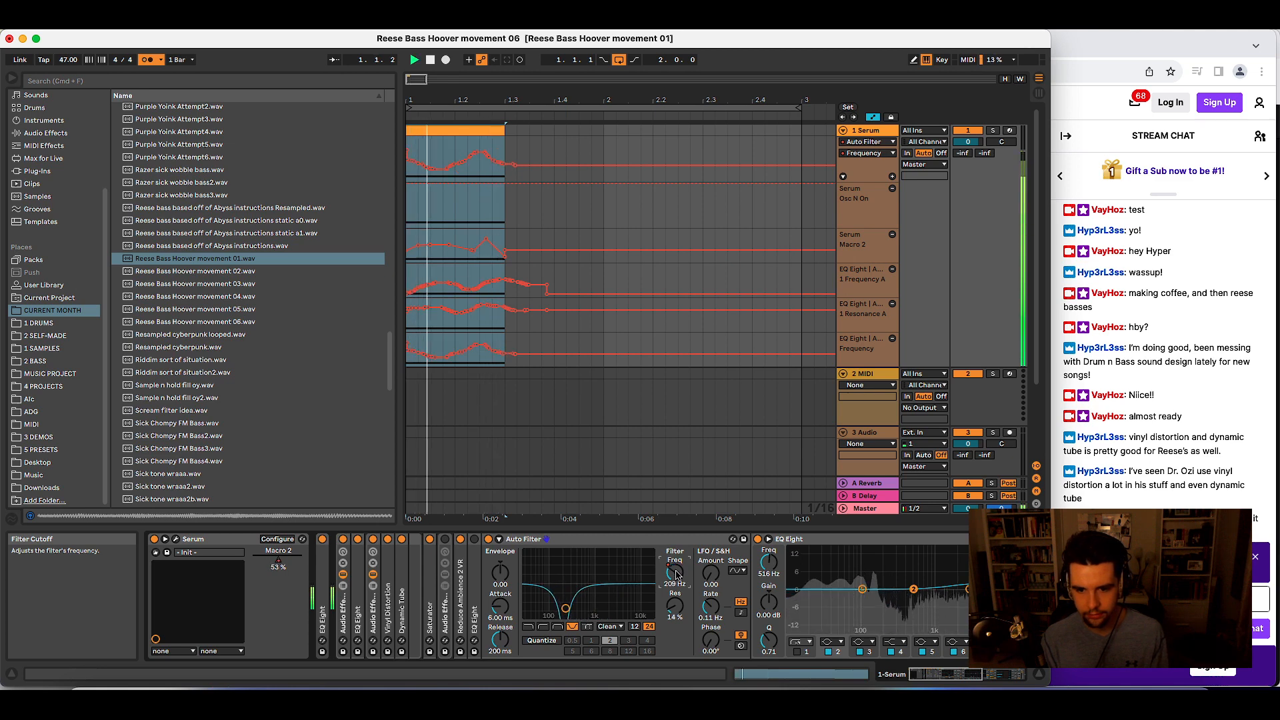
key(F9)
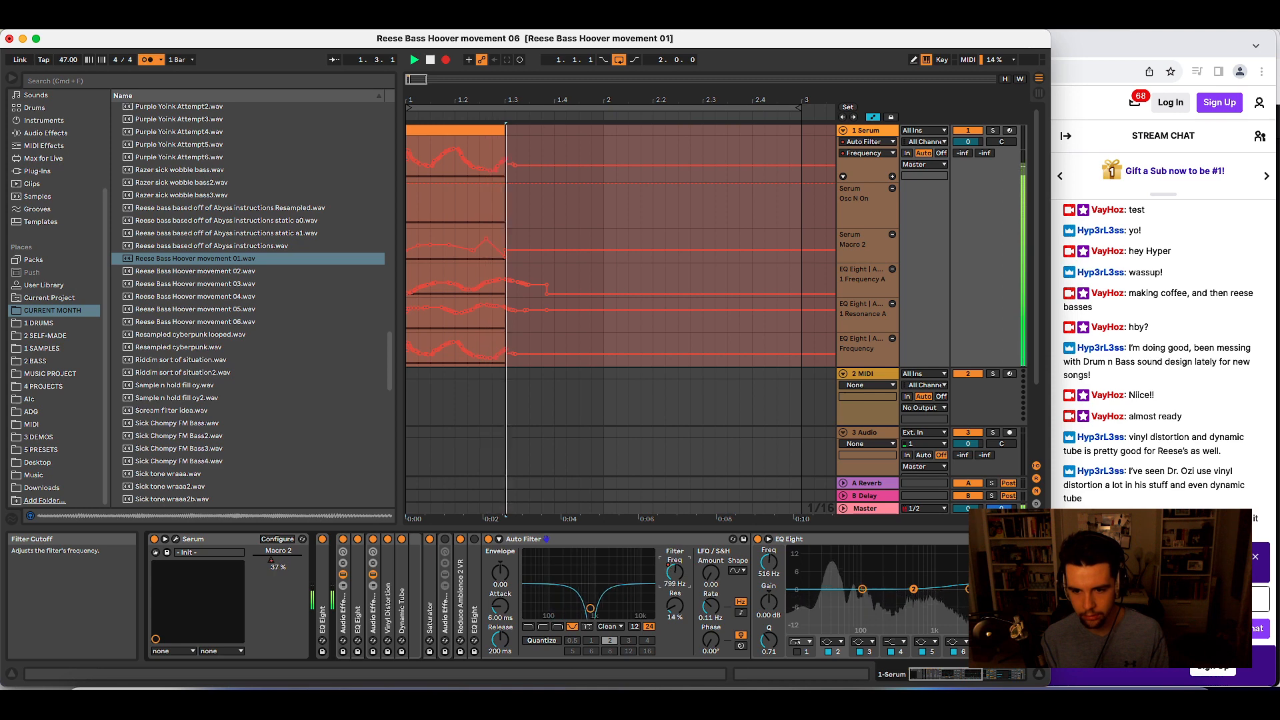
key(space)
key(space)
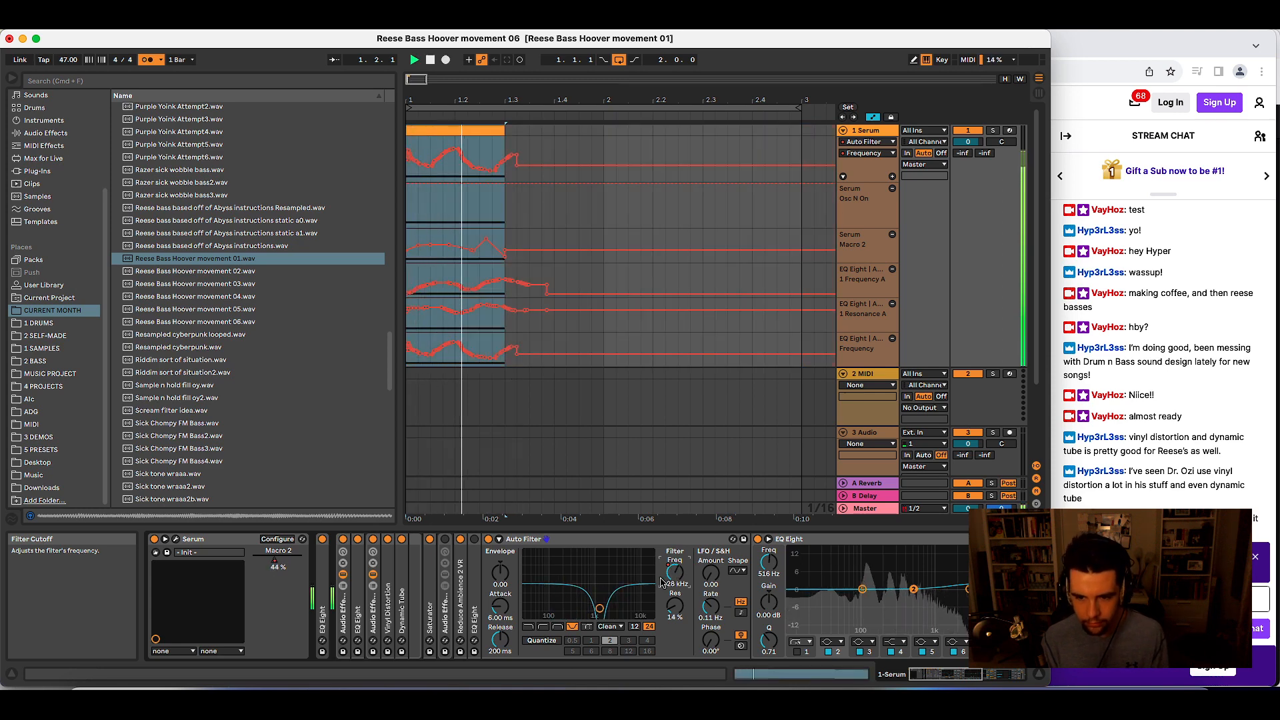
- Collapse the Auto Filter and test oscillator A's wavetable position in Serum during playback
double_click(542, 537)
key(space)
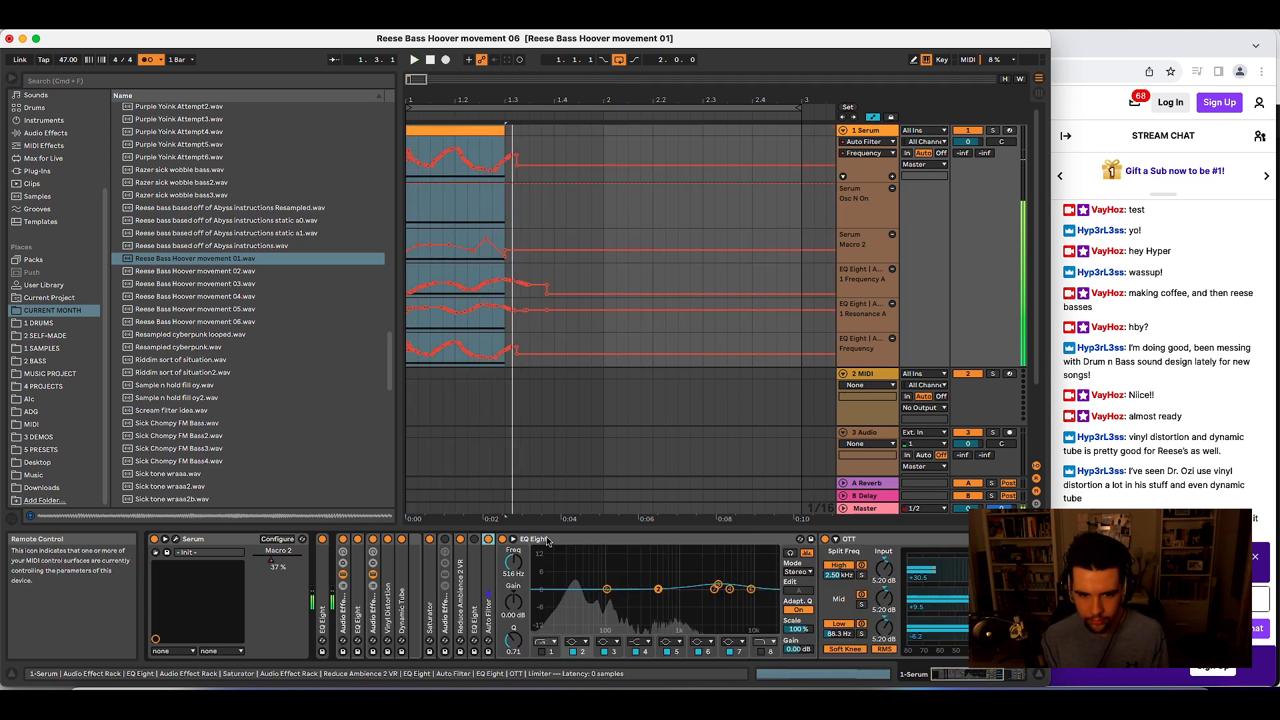
click(176, 540)
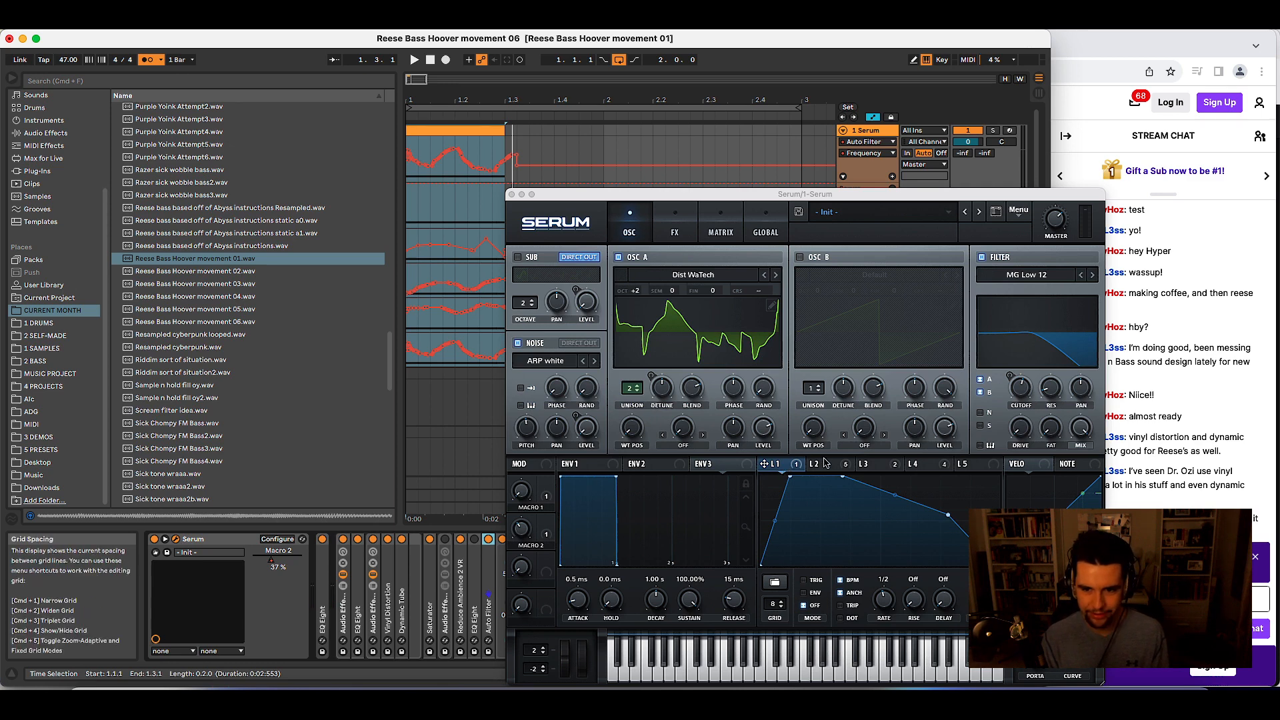
key(space)
click(631, 430)
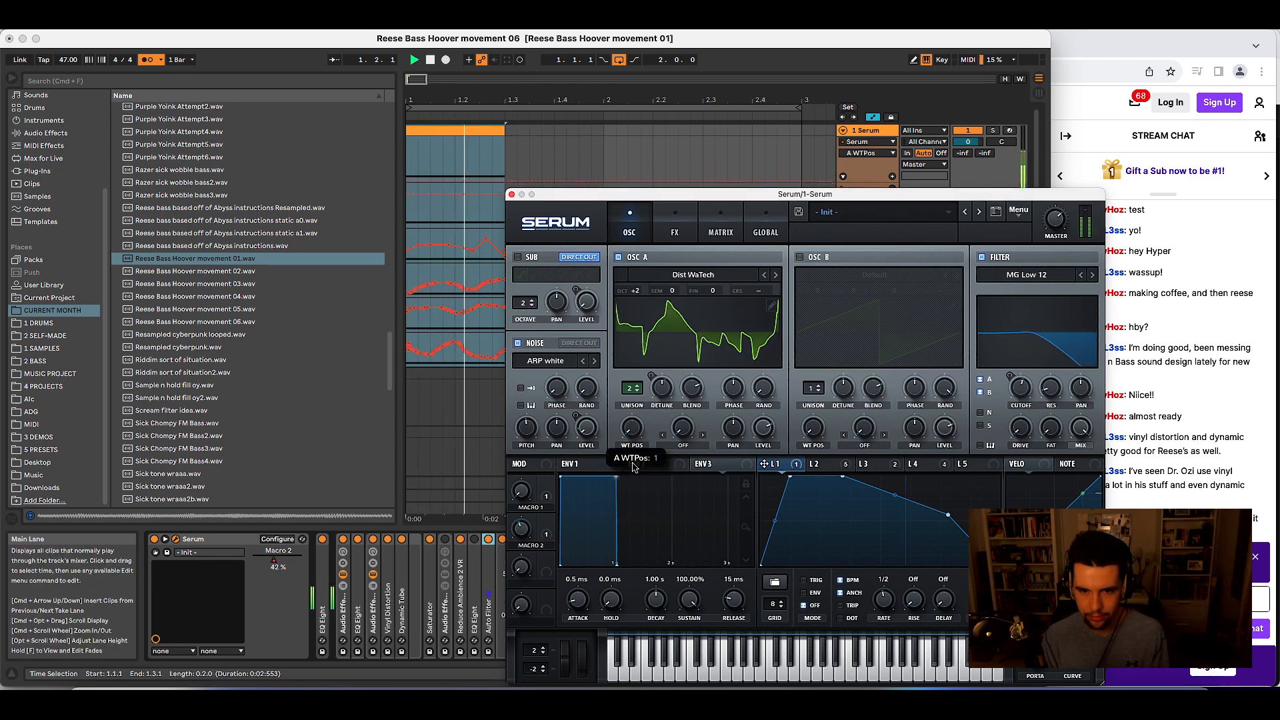
mouse_move(639, 438)
mouse_down()
mouse_move(652, 415)
mouse_move(633, 437)
mouse_up()
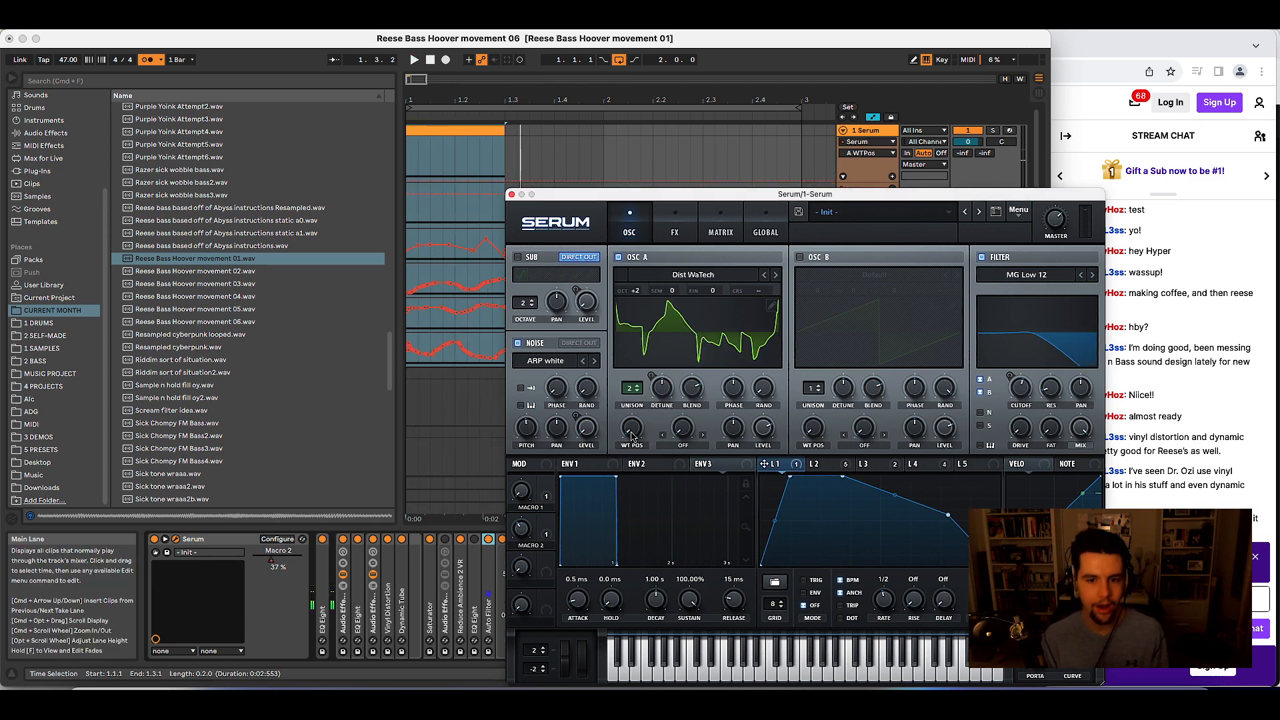
- Assign LFO 4 to oscillator A's wavetable position while the clip plays
click(924, 462)
key(space)
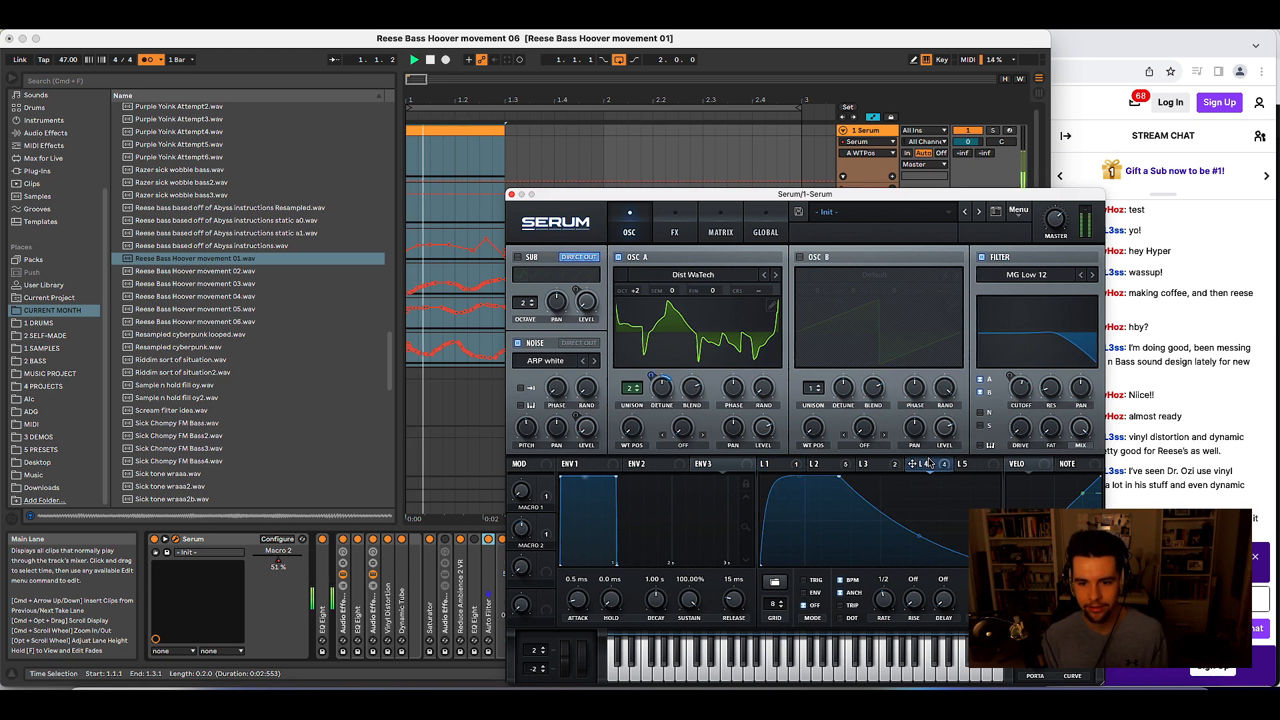
drag(929, 462, 627, 424)
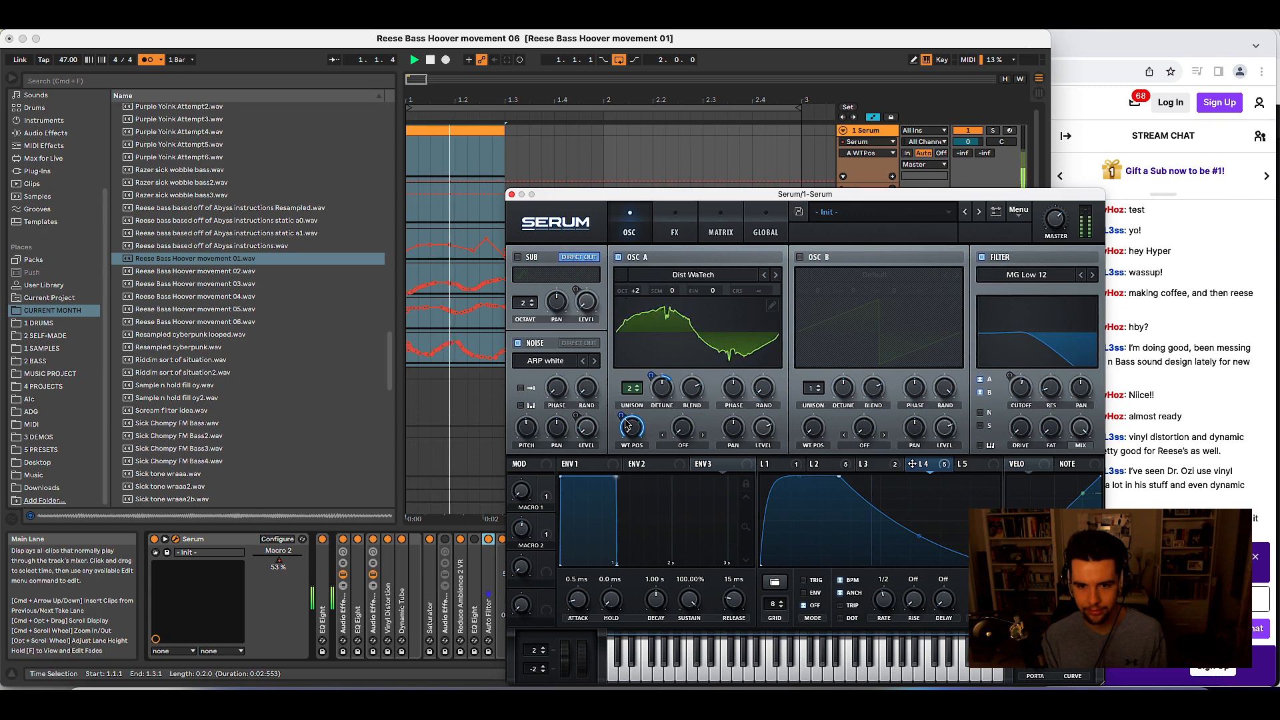
- Reduce the LFO 4 modulation amount on oscillator A's wavetable position and replay the clip to check it
key(space)
drag(622, 415, 608, 474)
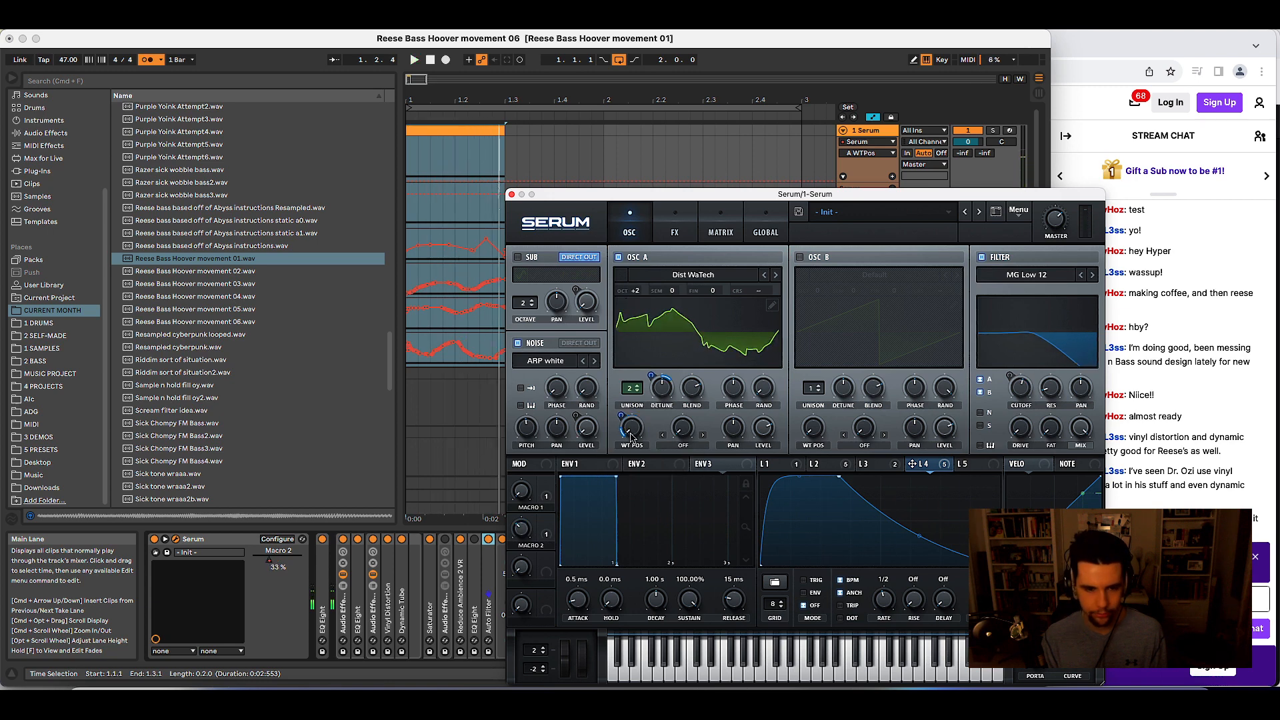
drag(631, 428, 607, 446)
key(space)
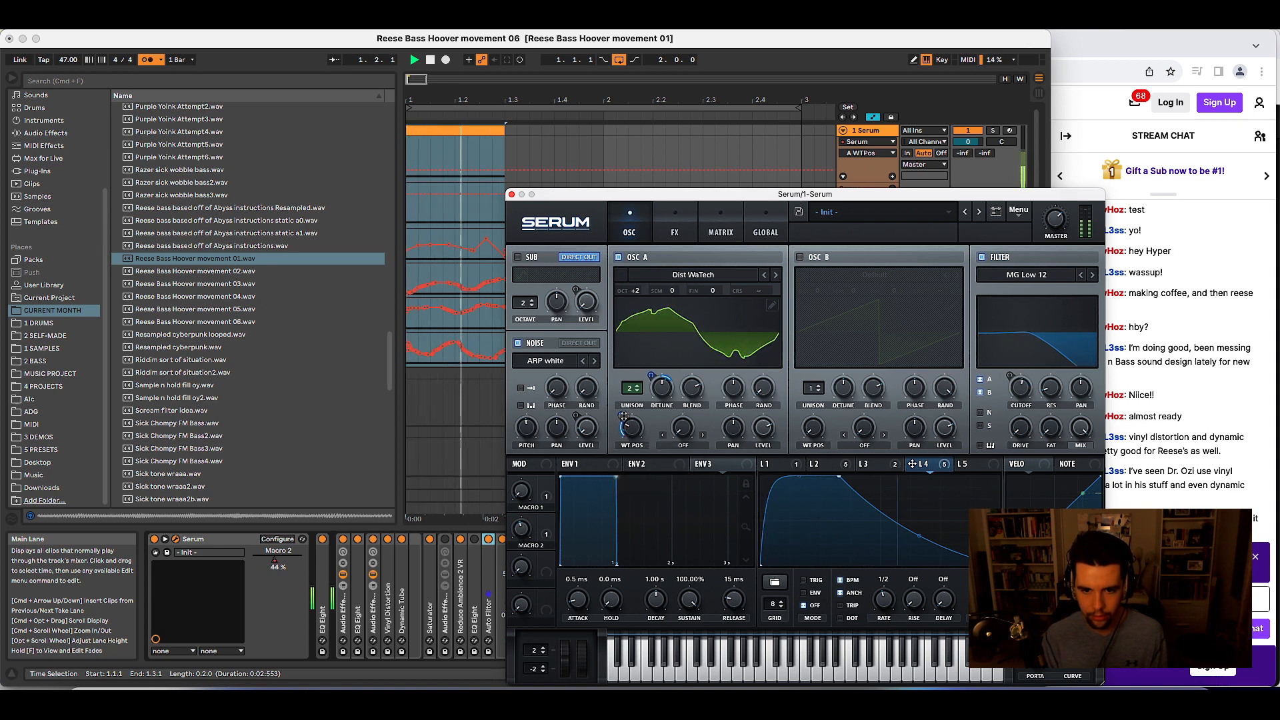
mouse_move(639, 437)
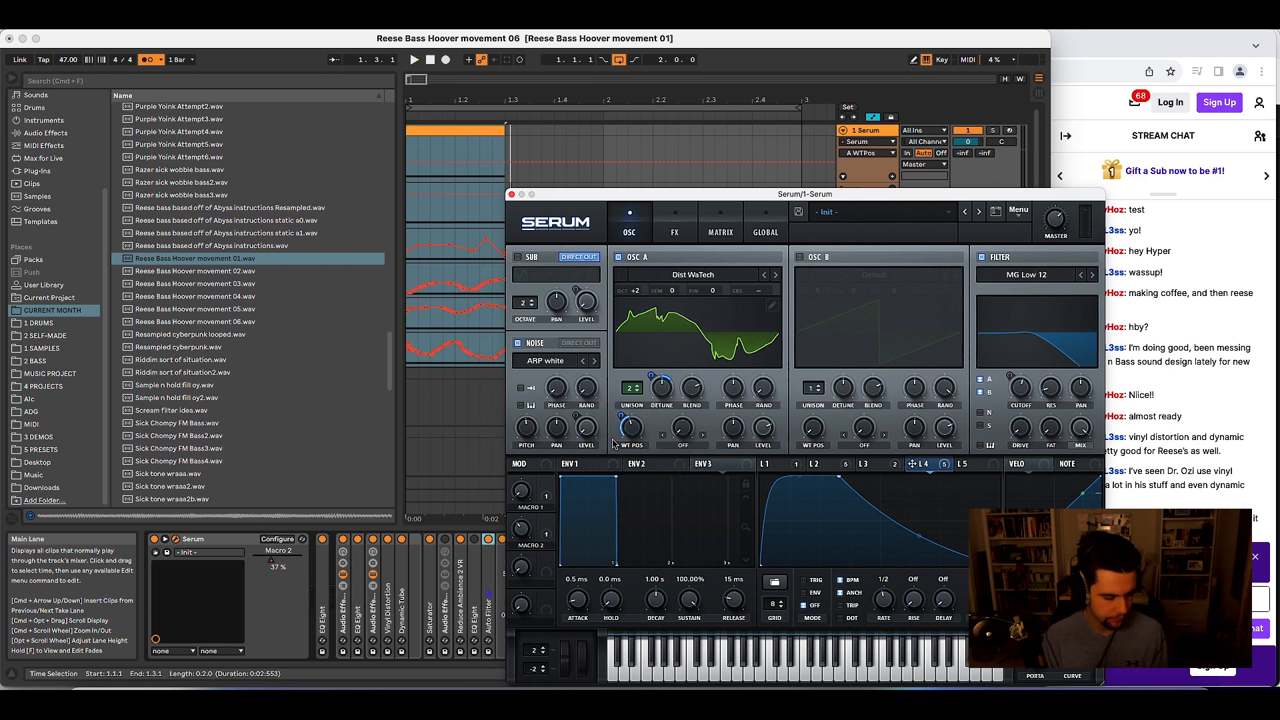
key(space)
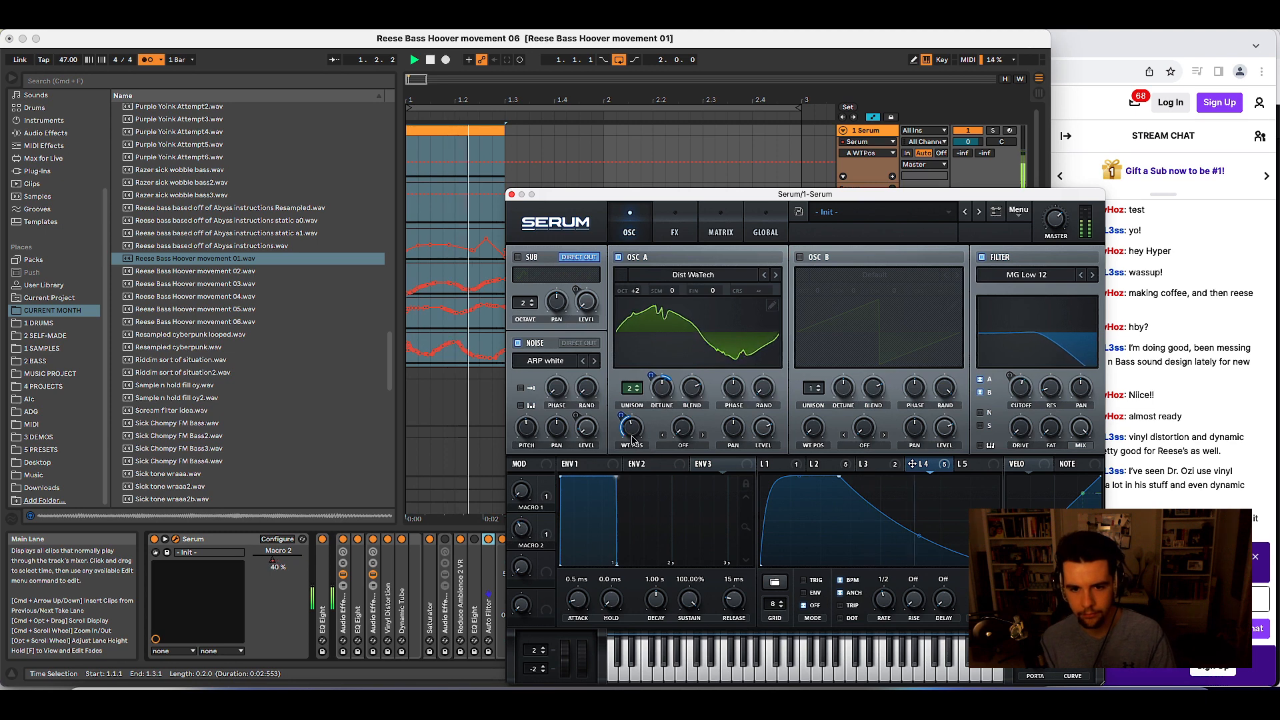
key(space)
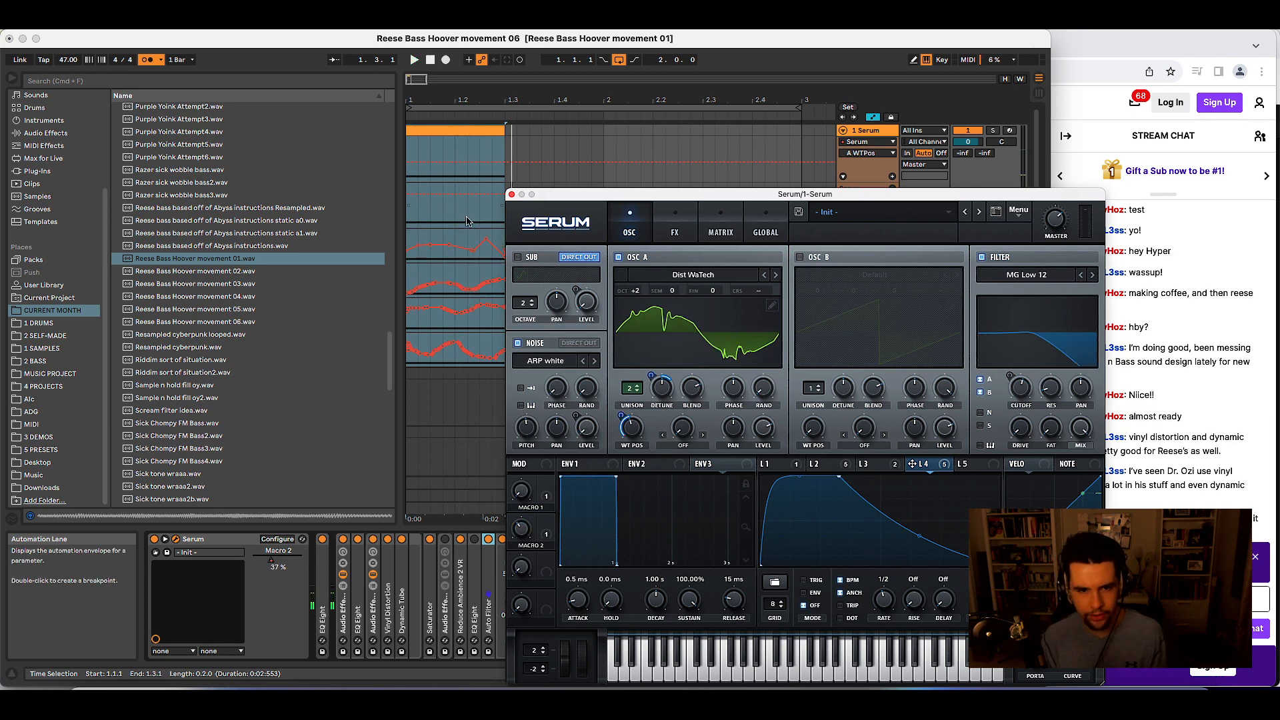
- Try the clip at a tempo of 77.00, undo the tempo change and replay
key(space)
key(space)
drag(68, 60, 68, 40)
key(space)
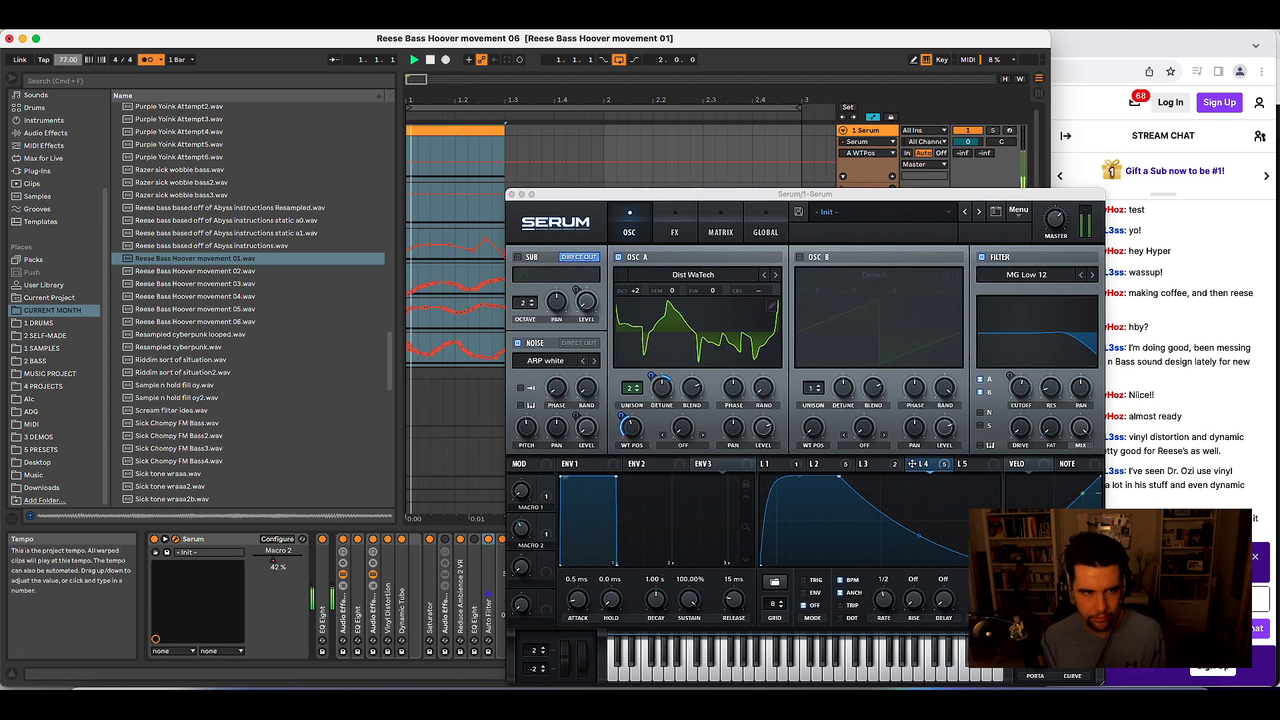
key(space)
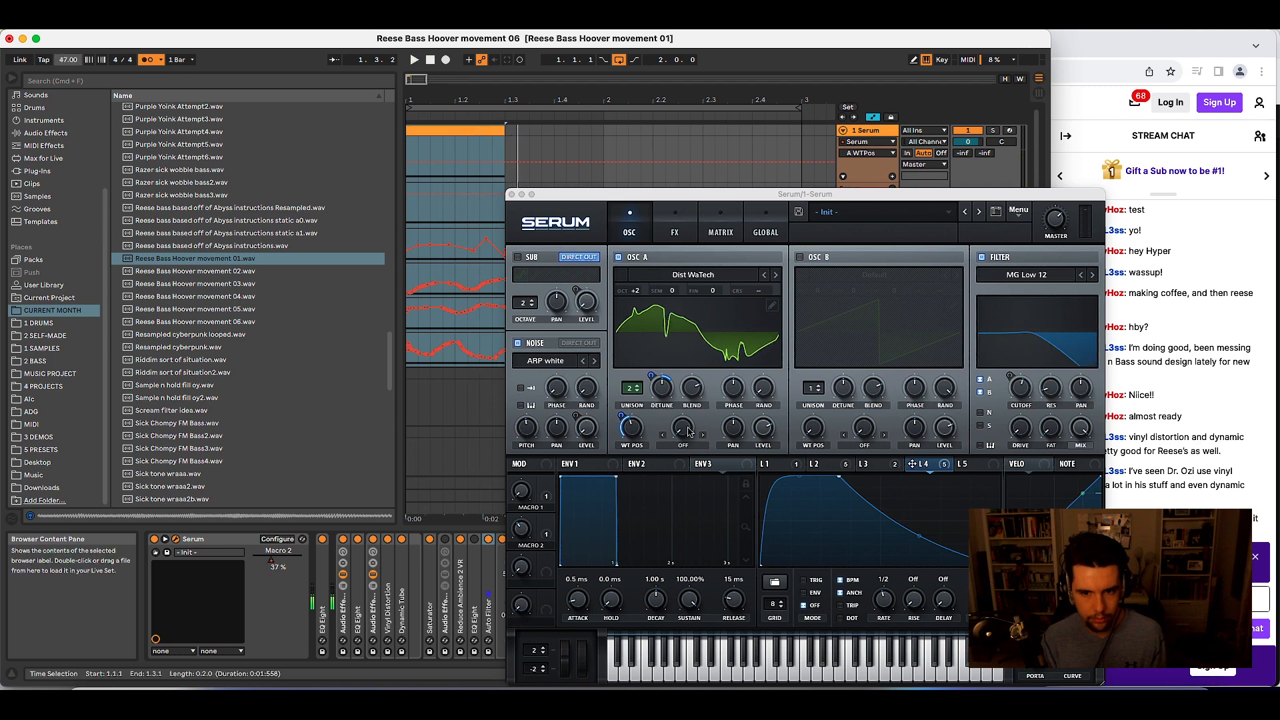
key(super+z)
key(space)
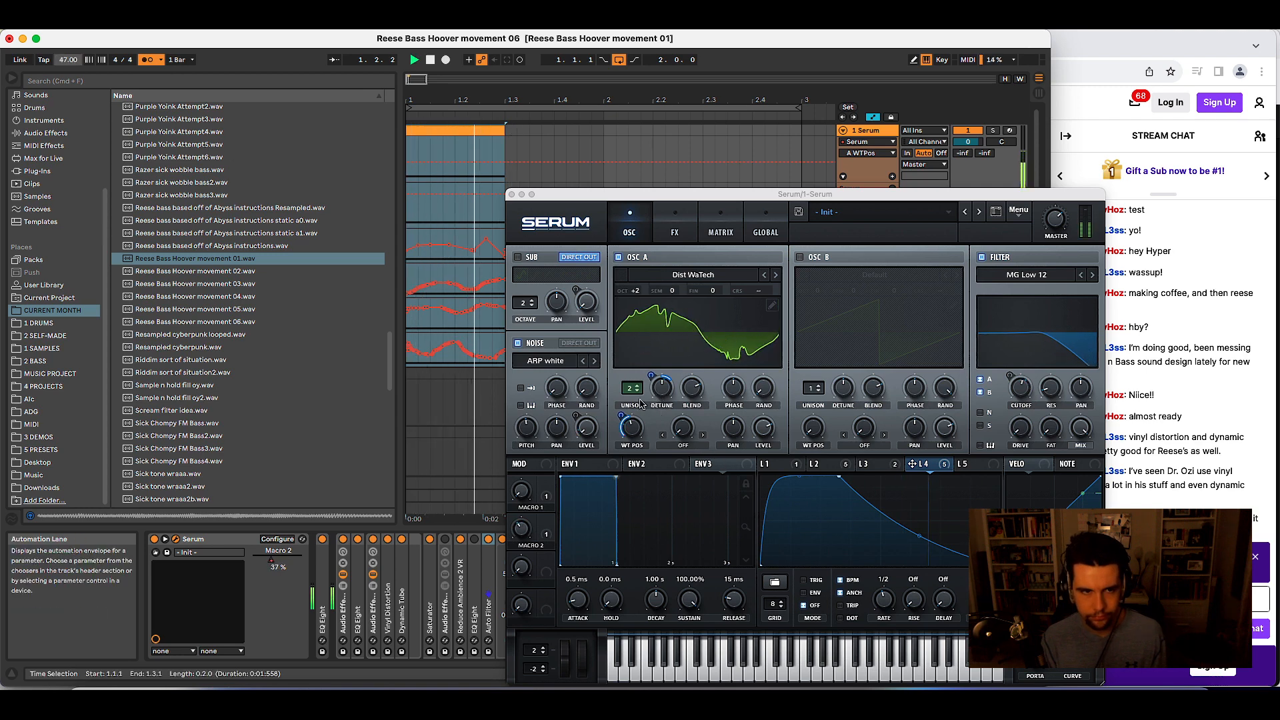
- Show Serum's effects and audition the clip with the Audio Effect Rack before Vinyl Distortion bypassed, then re-enable the rack
click(675, 223)
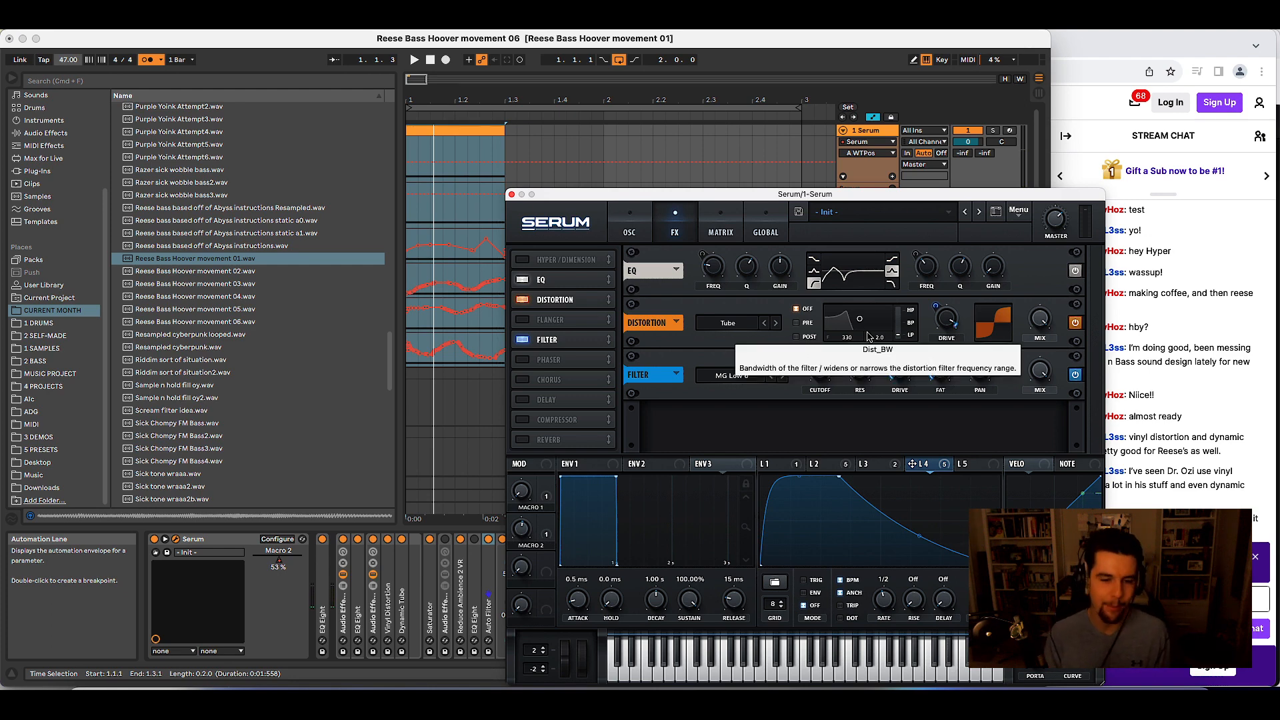
click(373, 540)
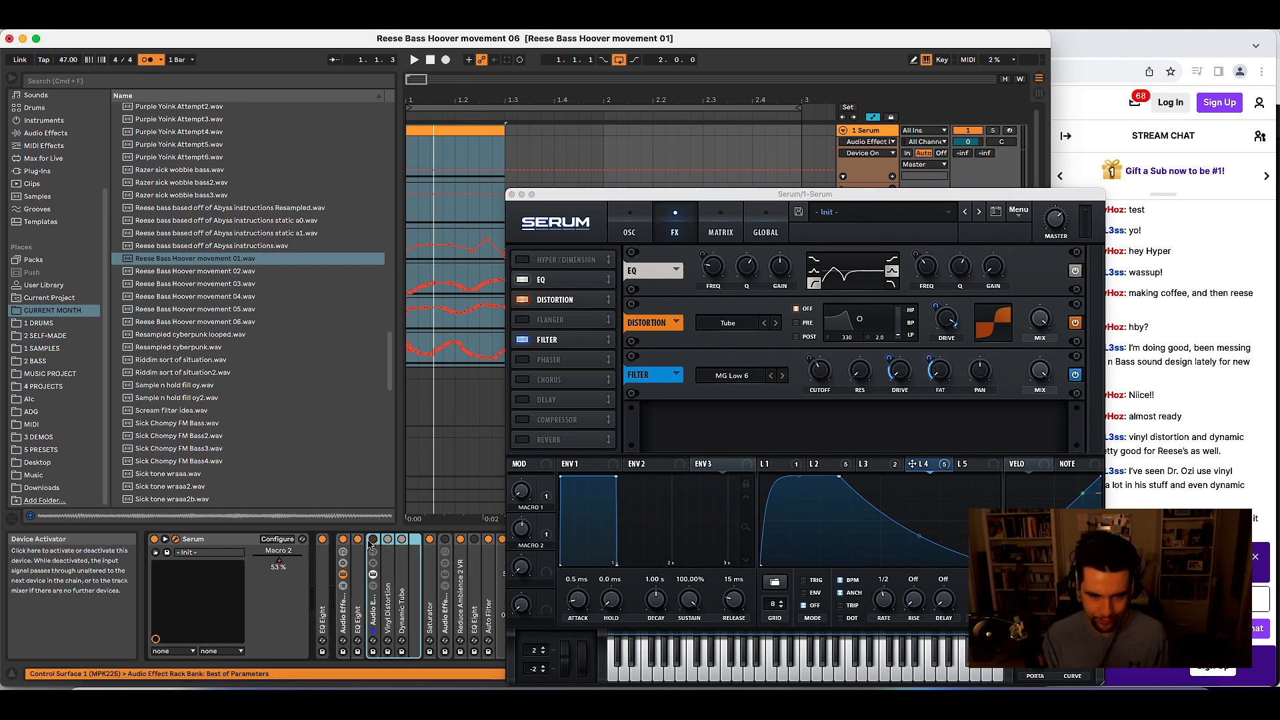
key(space)
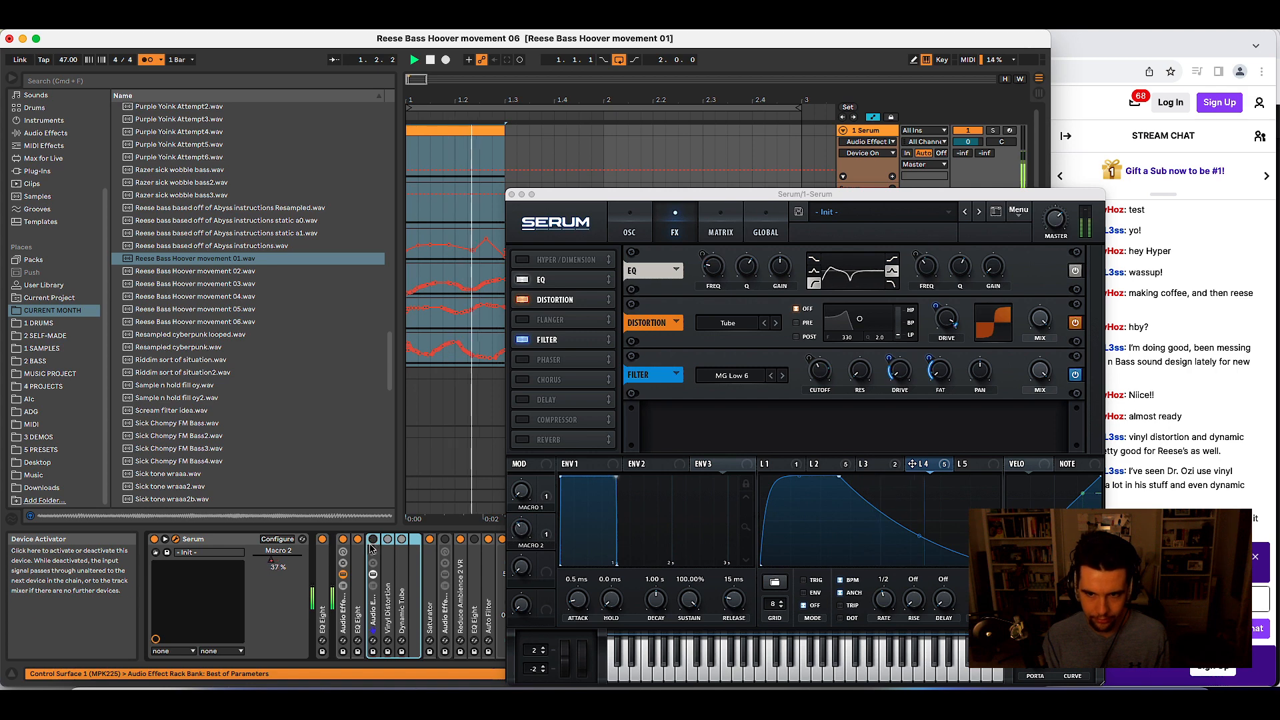
key(space)
click(373, 539)
click(389, 610)
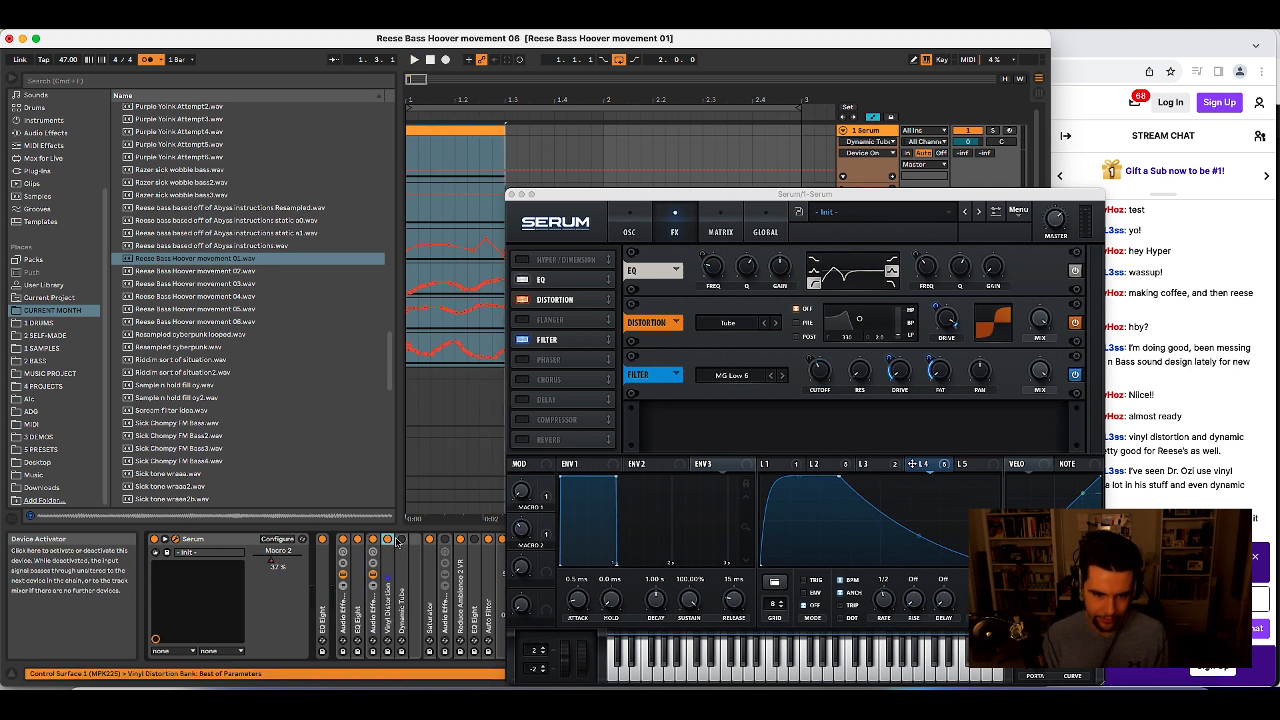
- Compare playback with Vinyl Distortion bypassed, Dynamic Tube toggled and the Audio Effect Rack holding them bypassed
key(space)
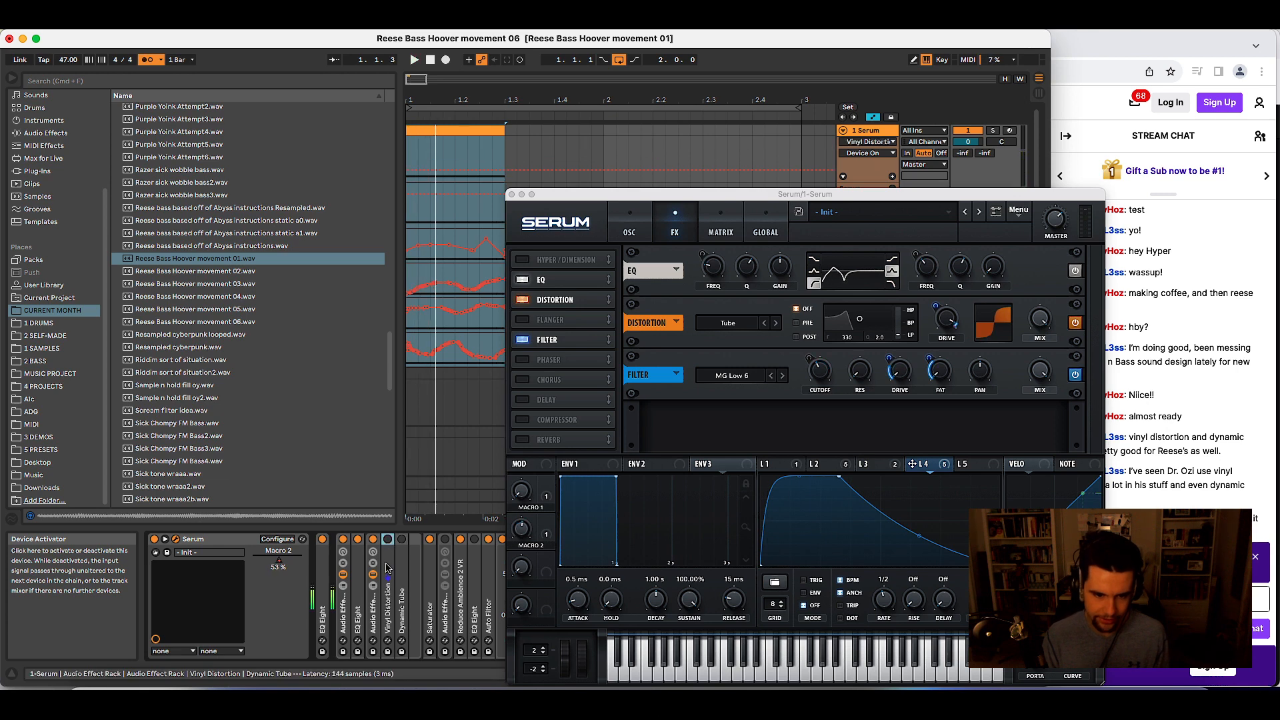
click(403, 539)
key(space)
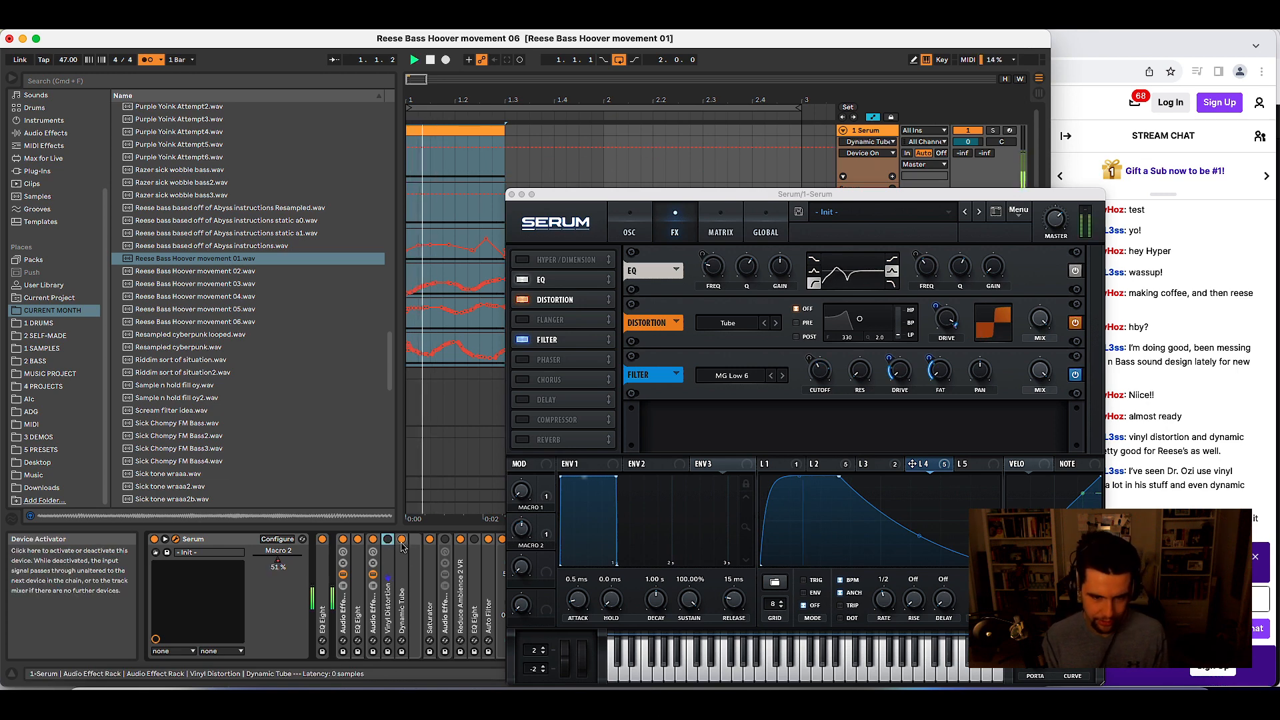
click(371, 542)
key(space)
key(space)
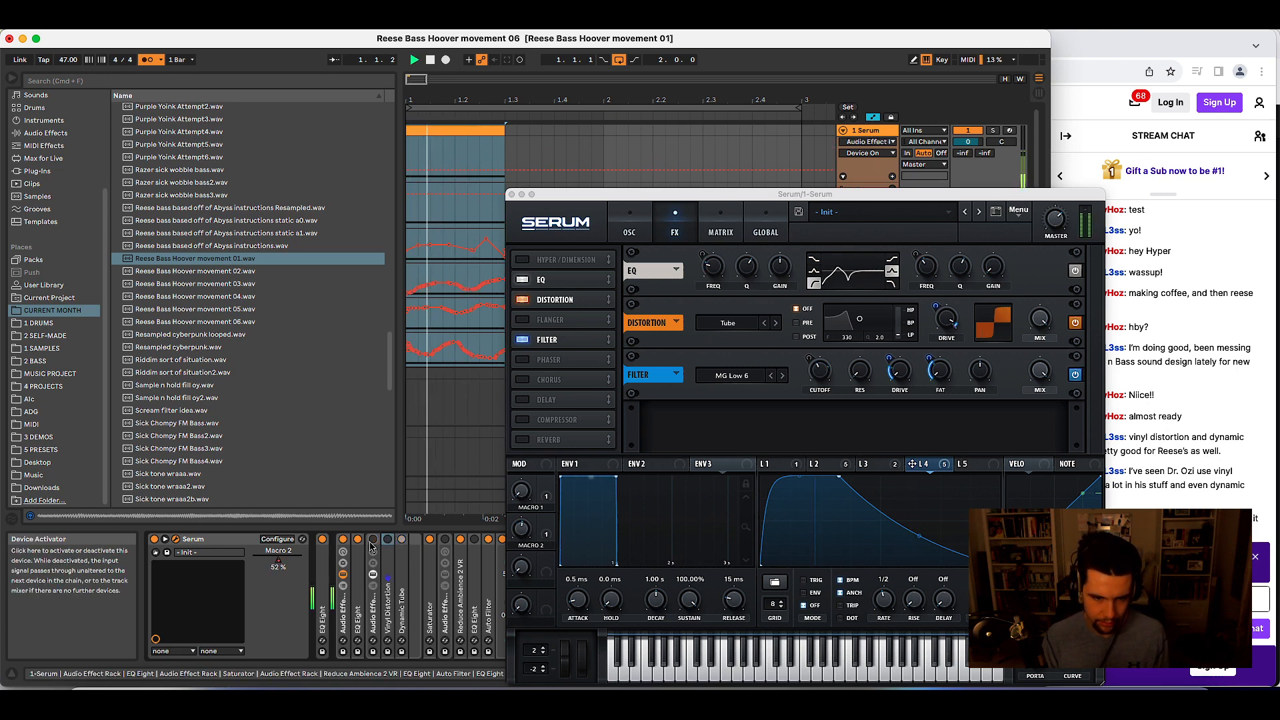
- Toggle the distortion rack again, bypass the Saturator, replay the clip and close the Serum window
click(372, 542)
click(372, 542)
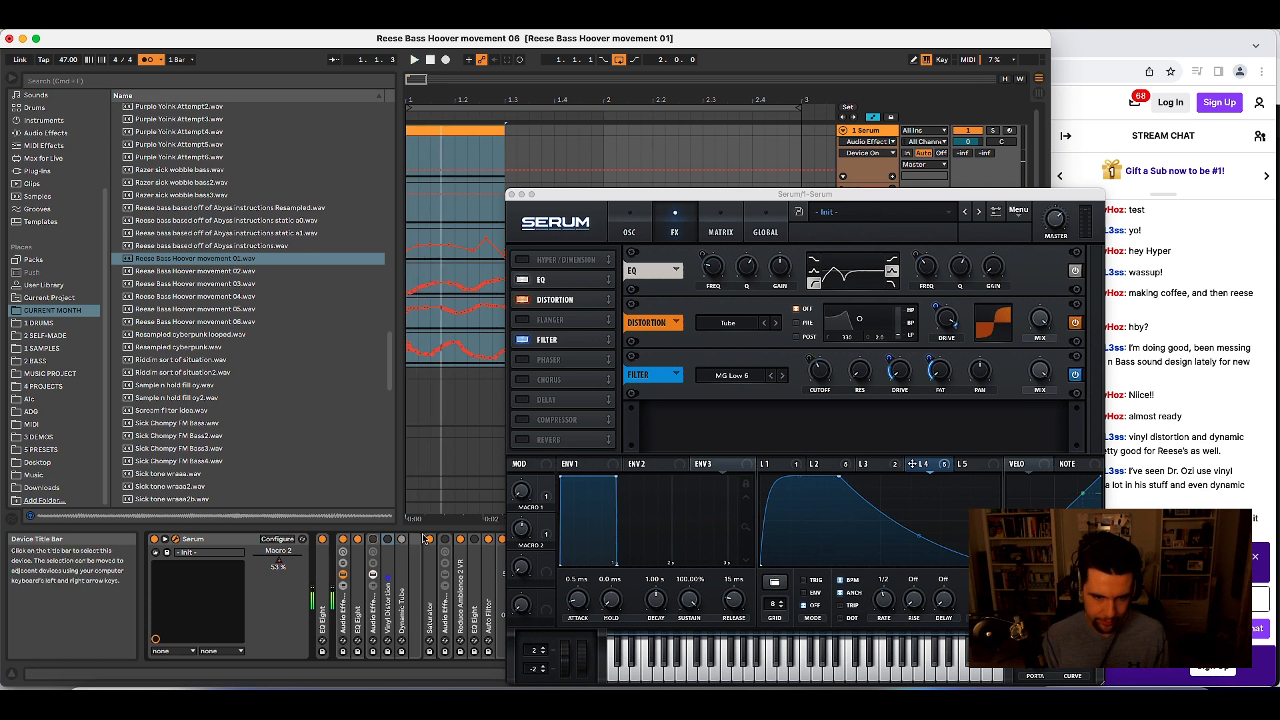
click(429, 540)
key(space)
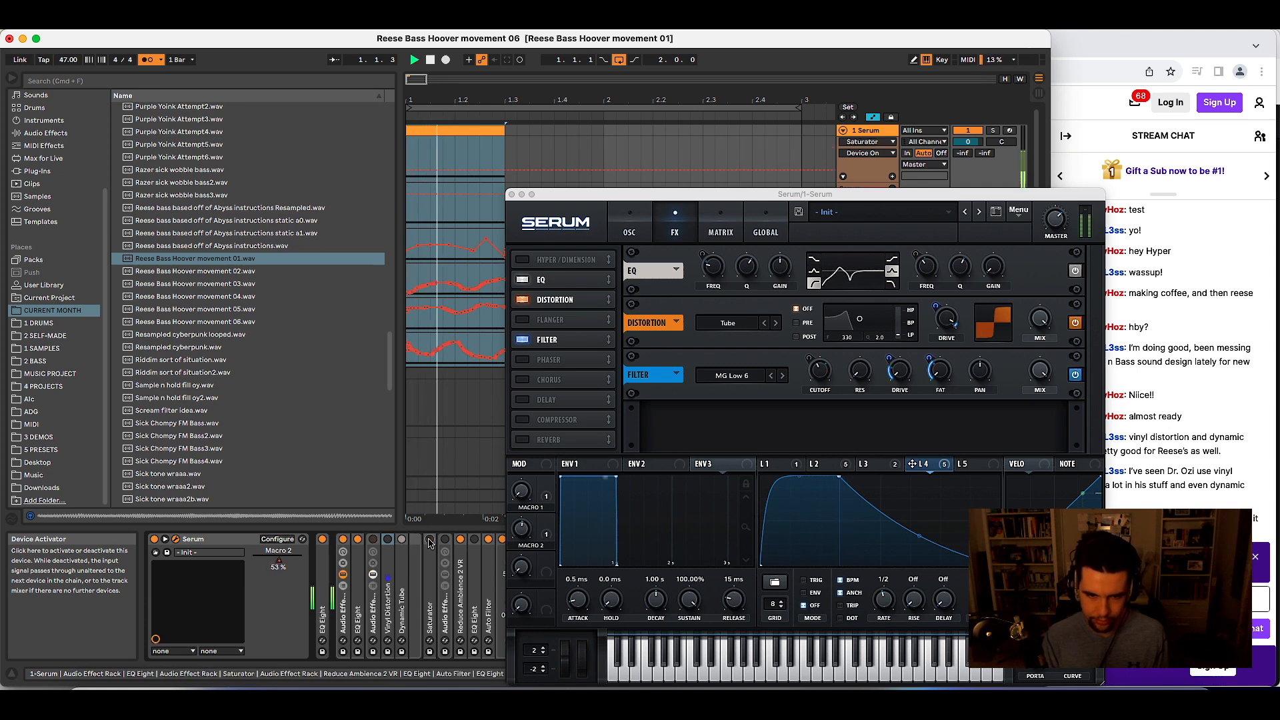
key(space)
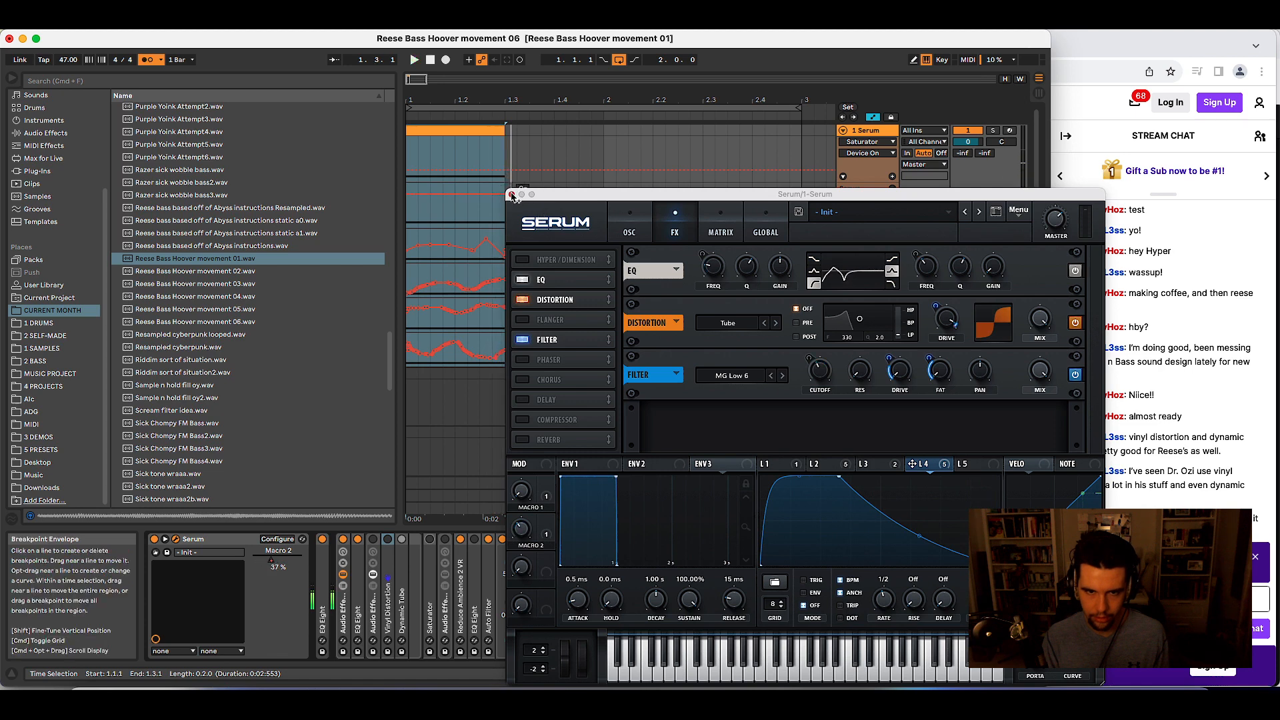
click(512, 194)
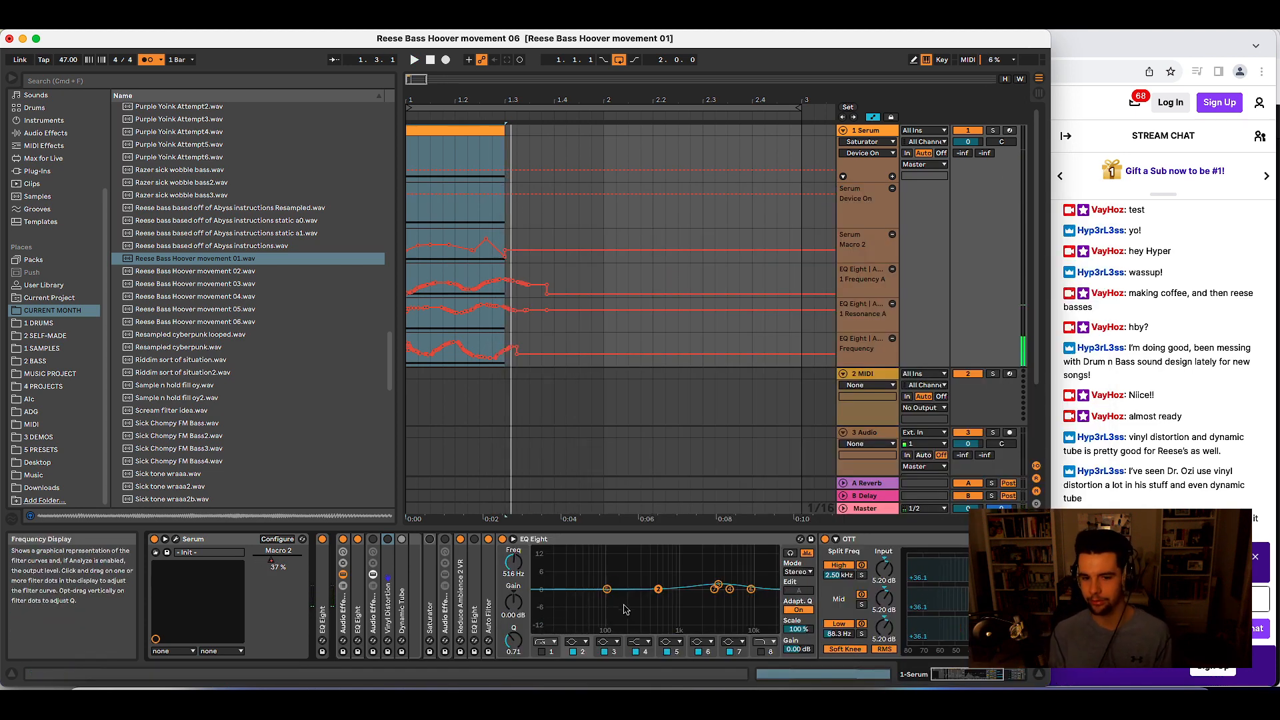
- Re-enable the distortion rack during playback and toggle the Vinyl Distortion inside it
key(space)
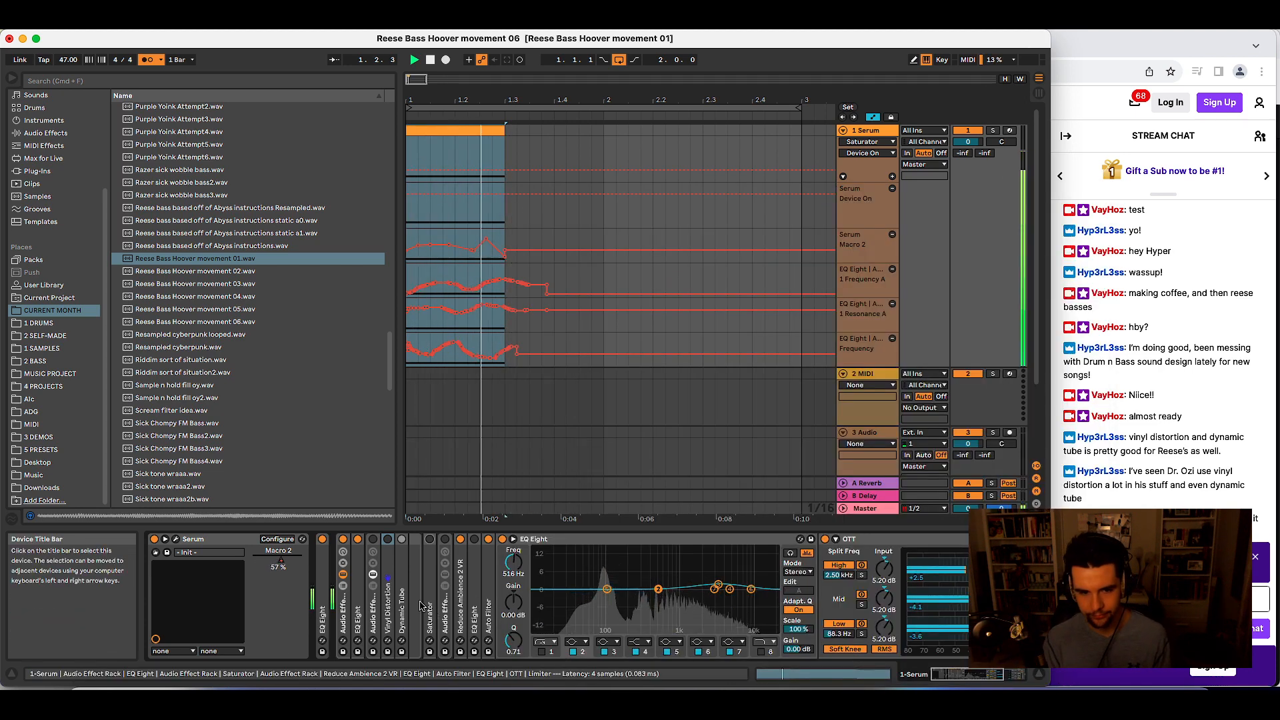
click(373, 539)
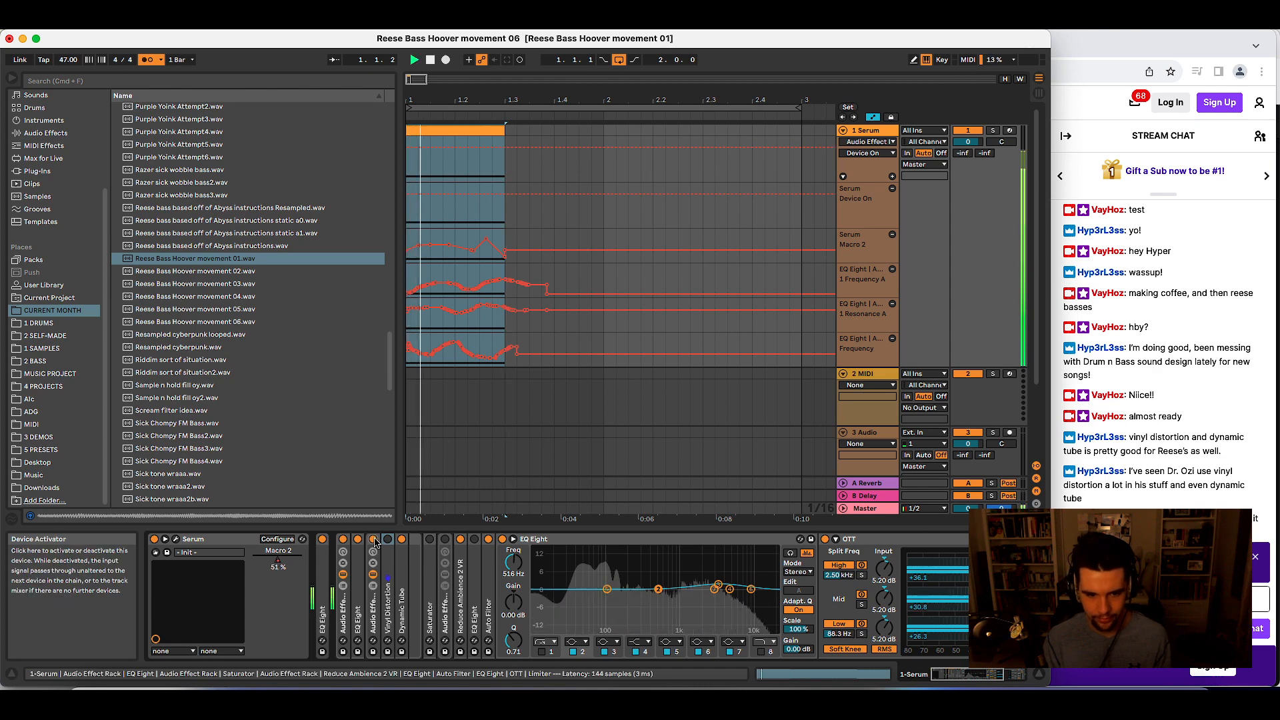
click(387, 540)
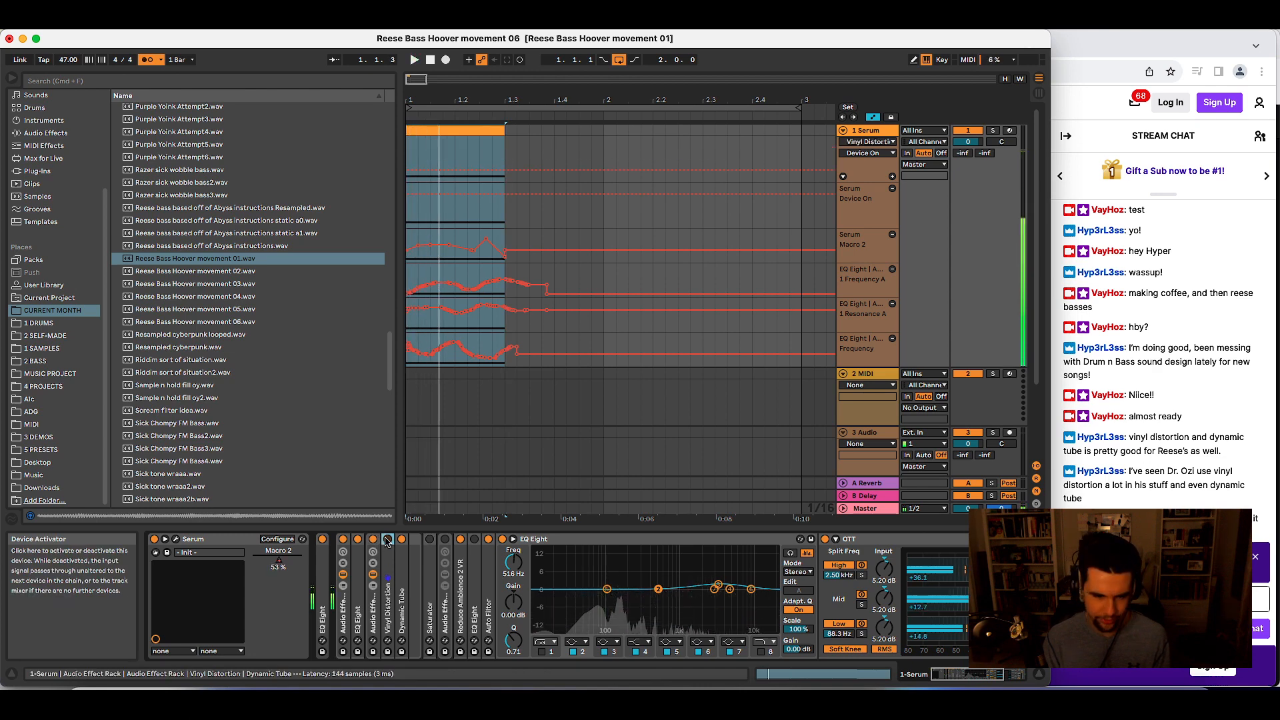
- Reduce Vinyl Distortion's Tracing Model drive during playback, collapse the device and compare it and its rack on and off
double_click(388, 553)
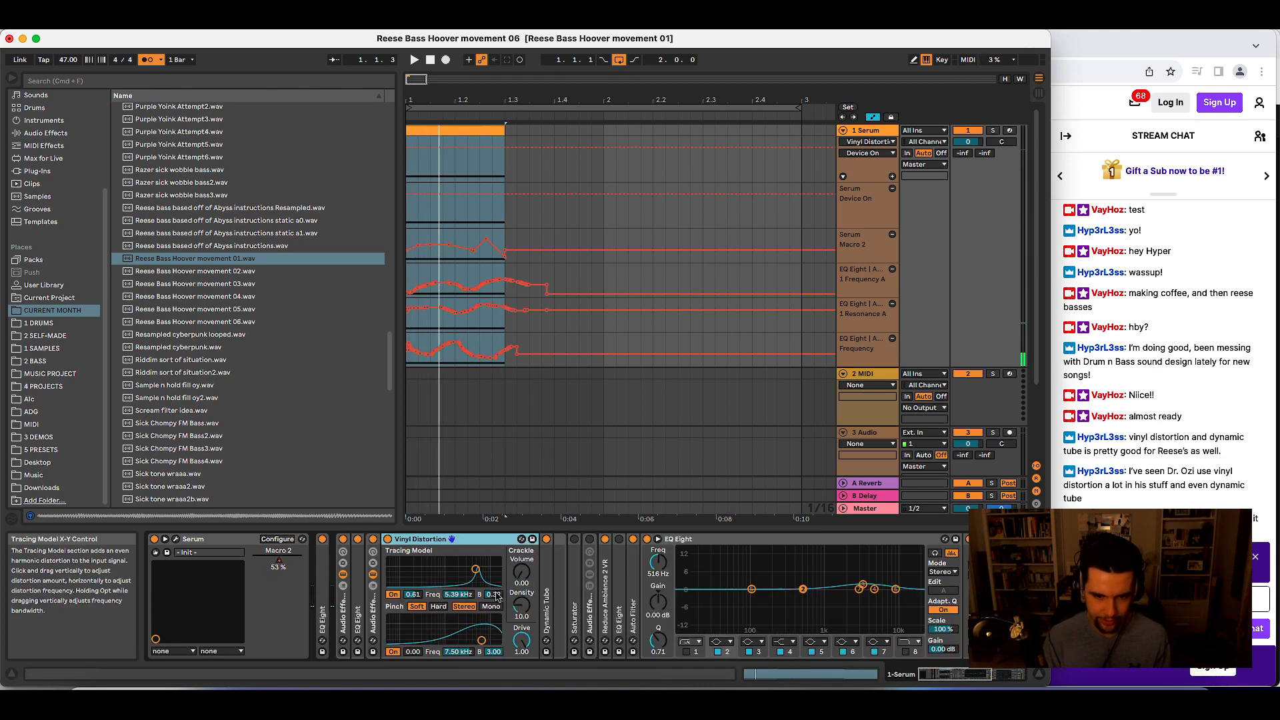
key(space)
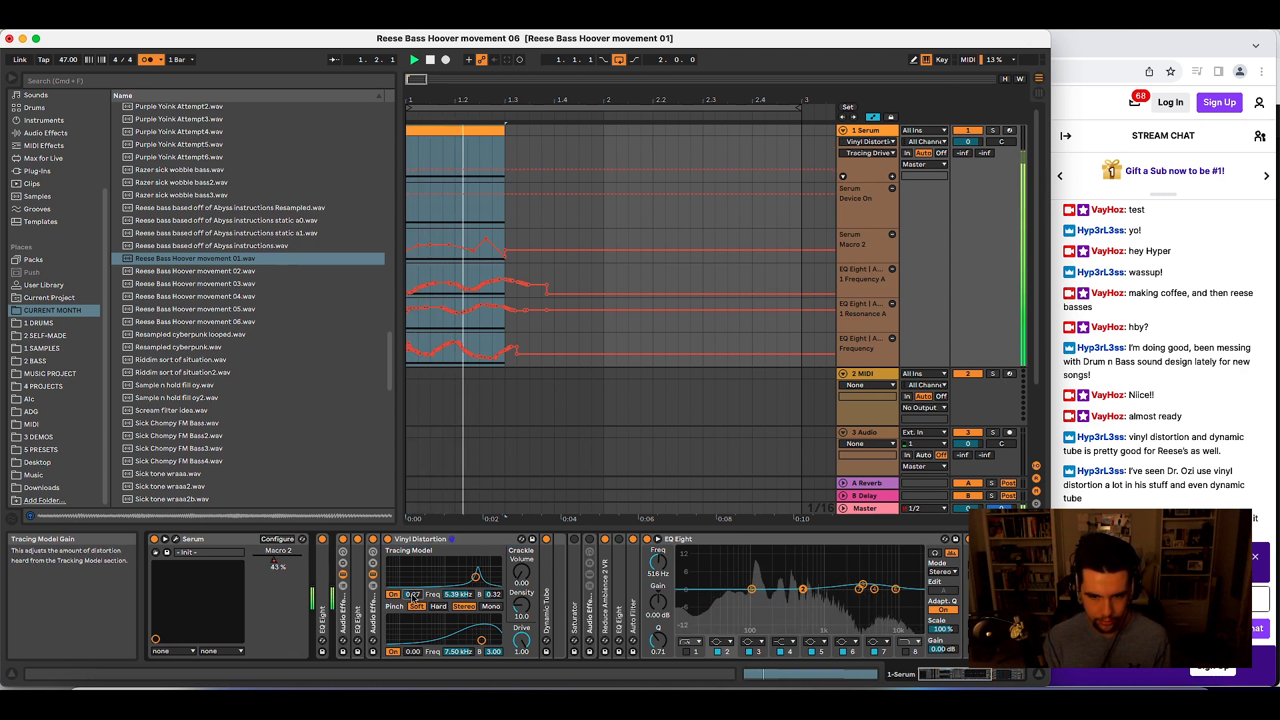
double_click(394, 542)
click(388, 540)
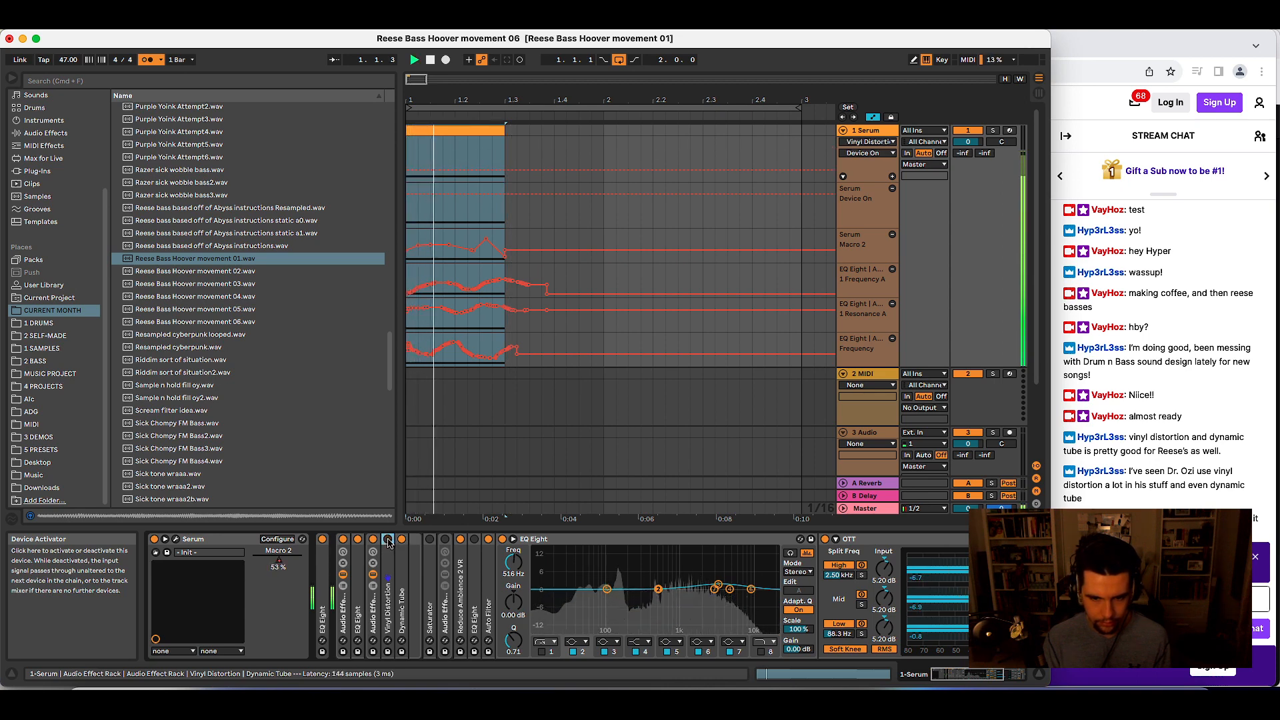
click(374, 540)
click(373, 540)
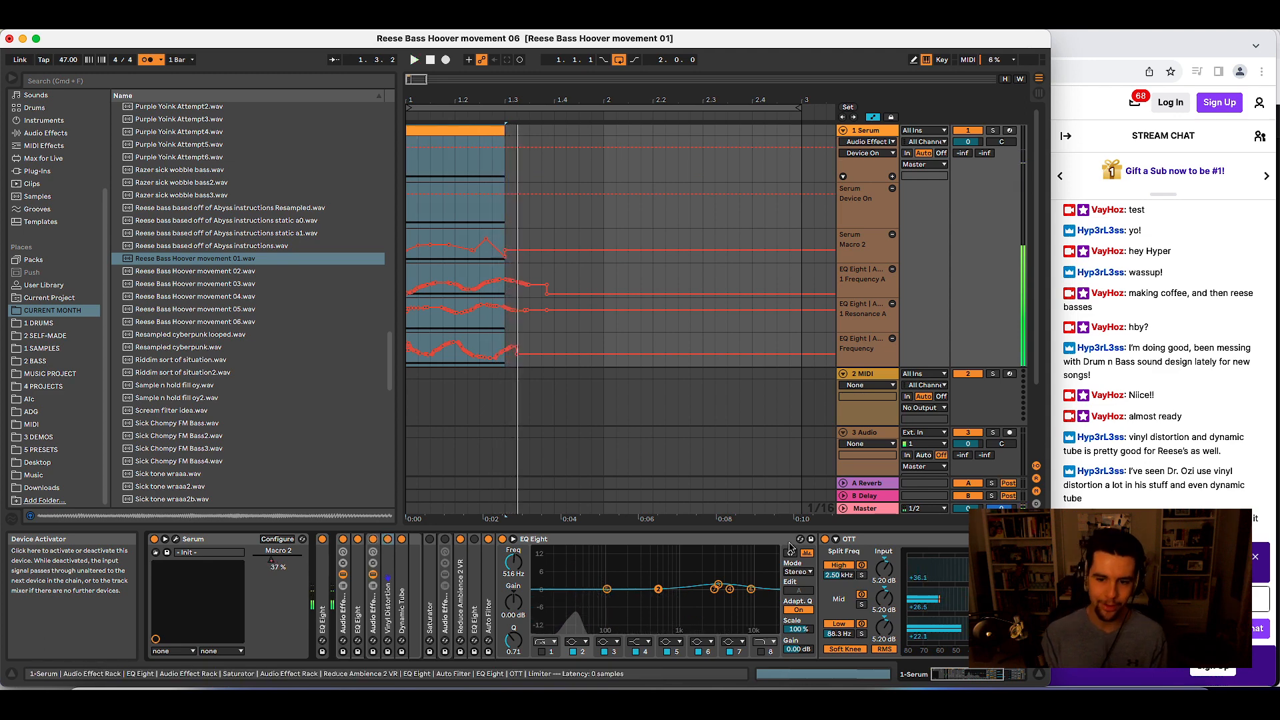
- Collapse EQ Eight and OTT, try a duplicate OTT before the Limiter during playback, and delete the duplicate
double_click(603, 540)
double_click(602, 541)
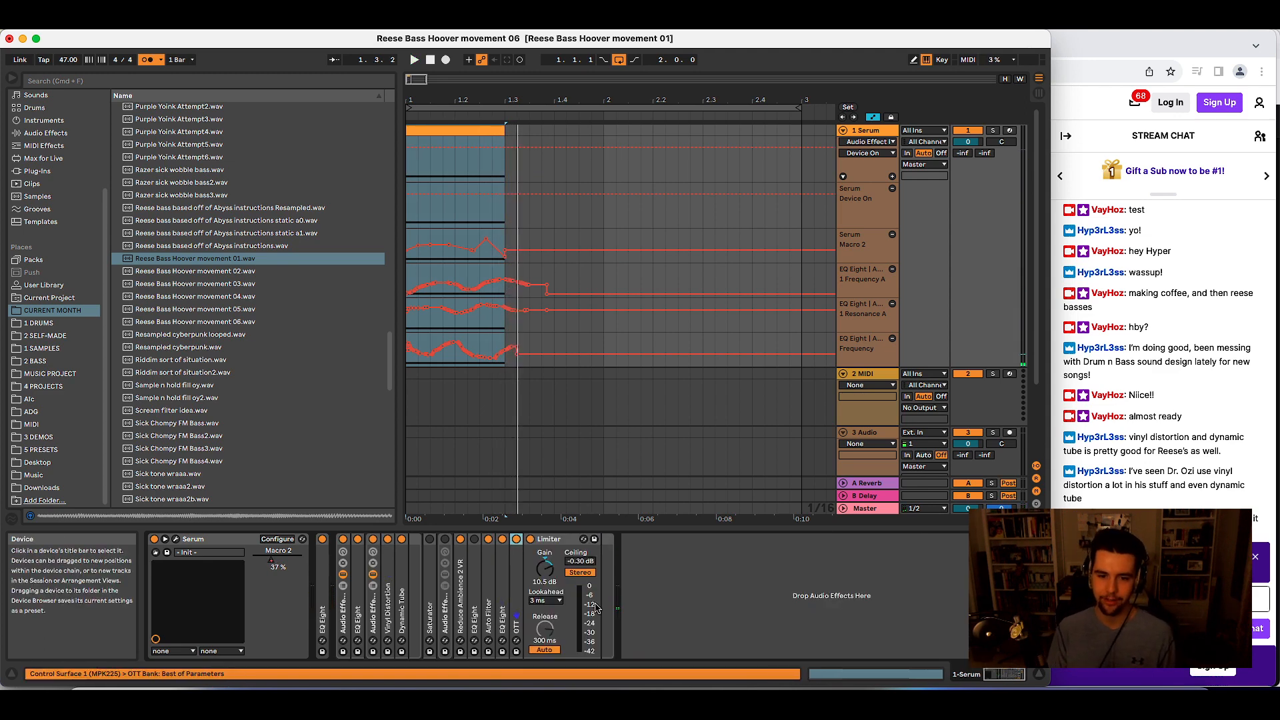
key(super+d)
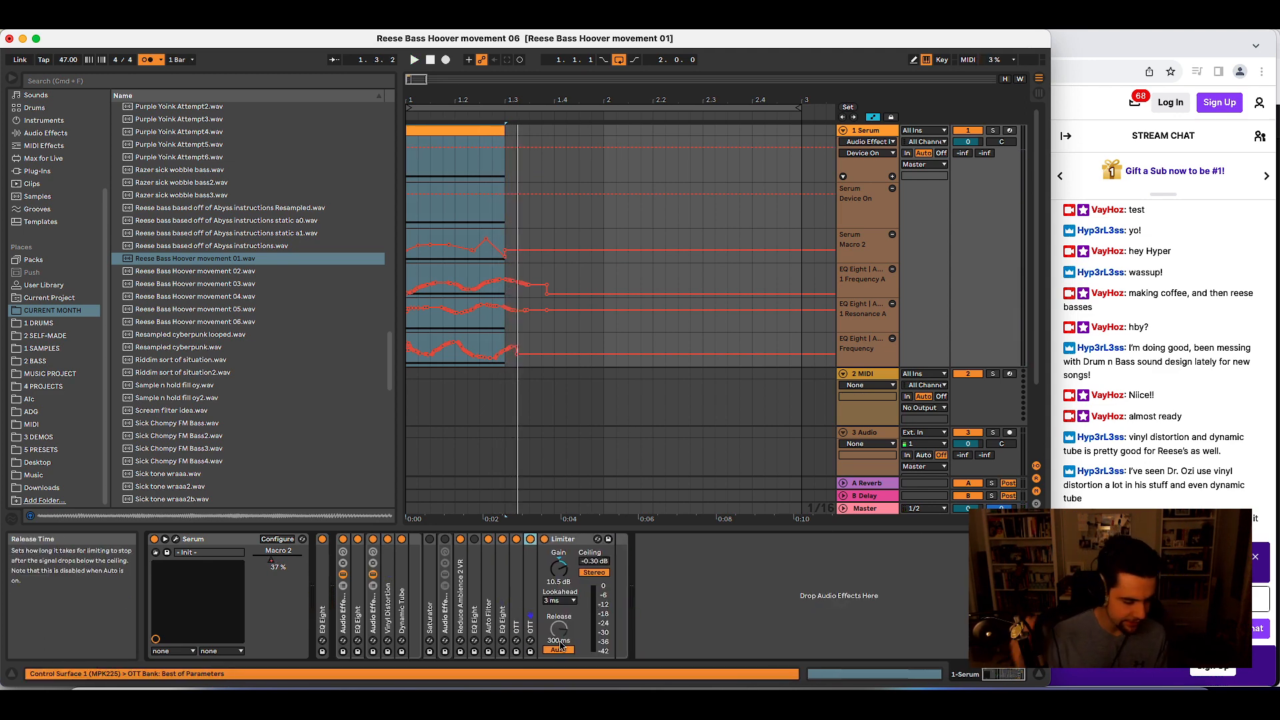
key(space)
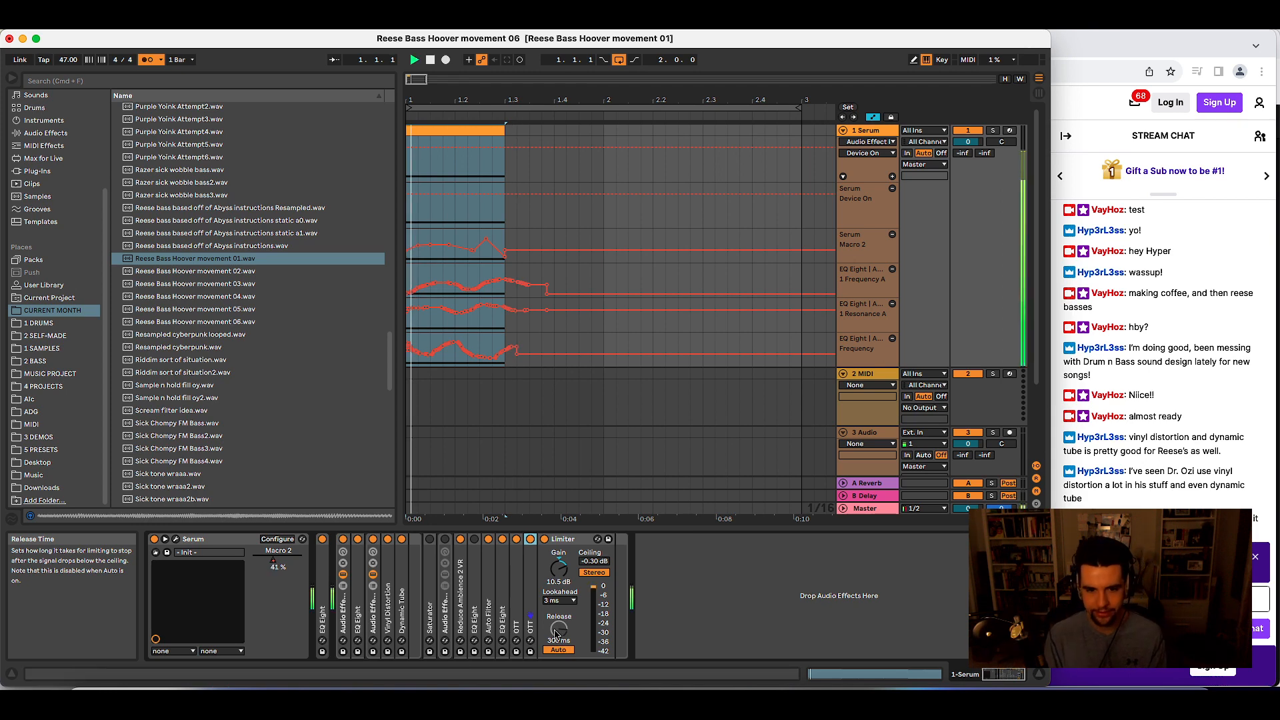
key(Delete)
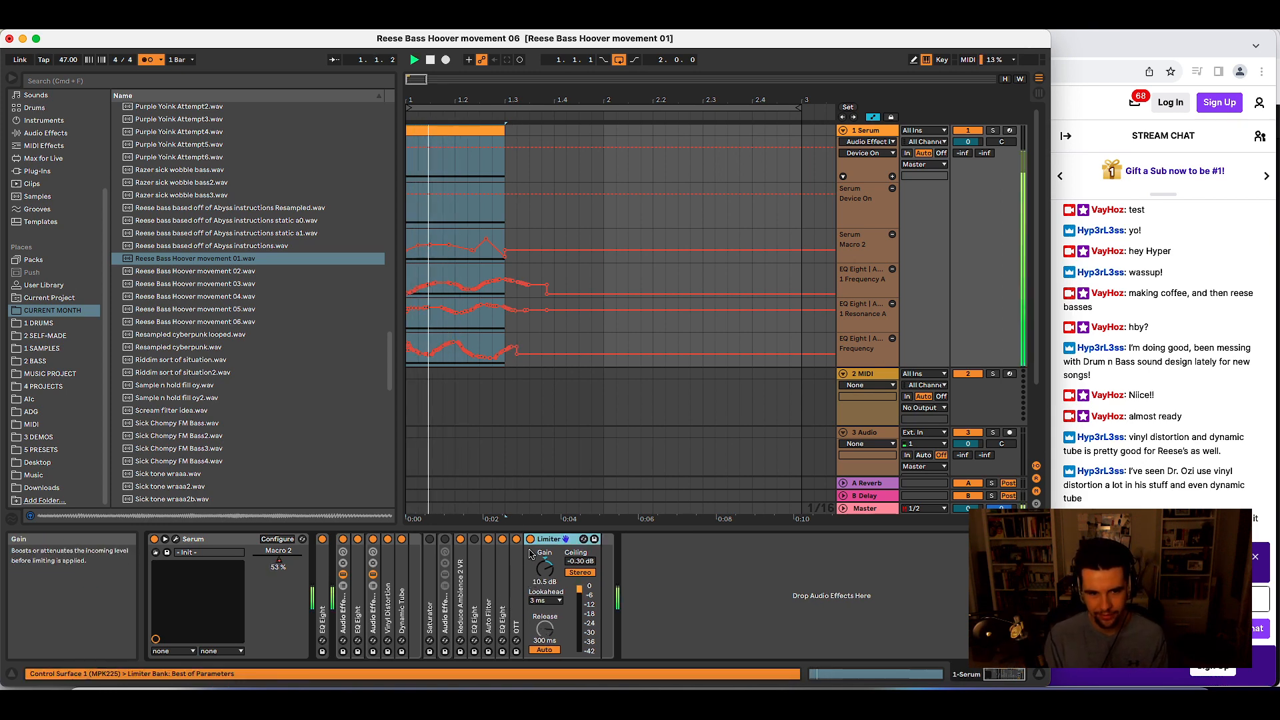
- Compare the distortion devices during playback, leaving the rack on with Vinyl Distortion, Dynamic Tube and Saturator bypassed, and expand the Saturator
click(388, 539)
click(373, 539)
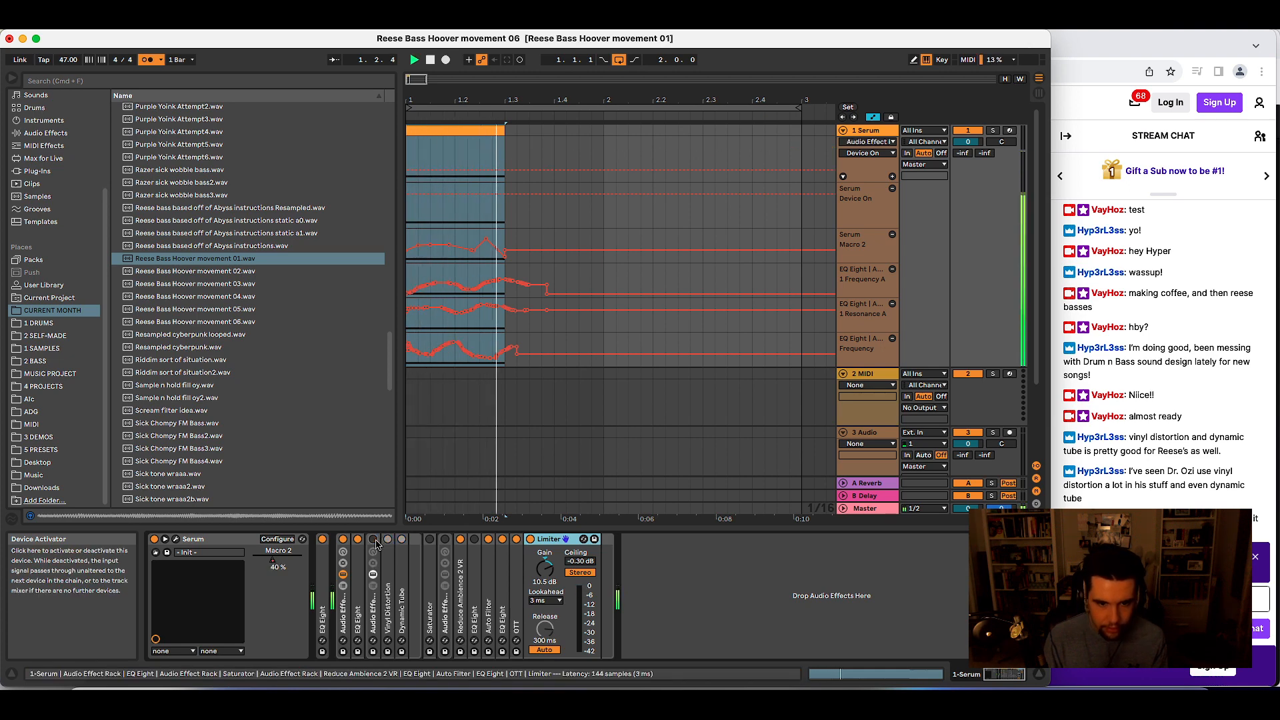
click(389, 542)
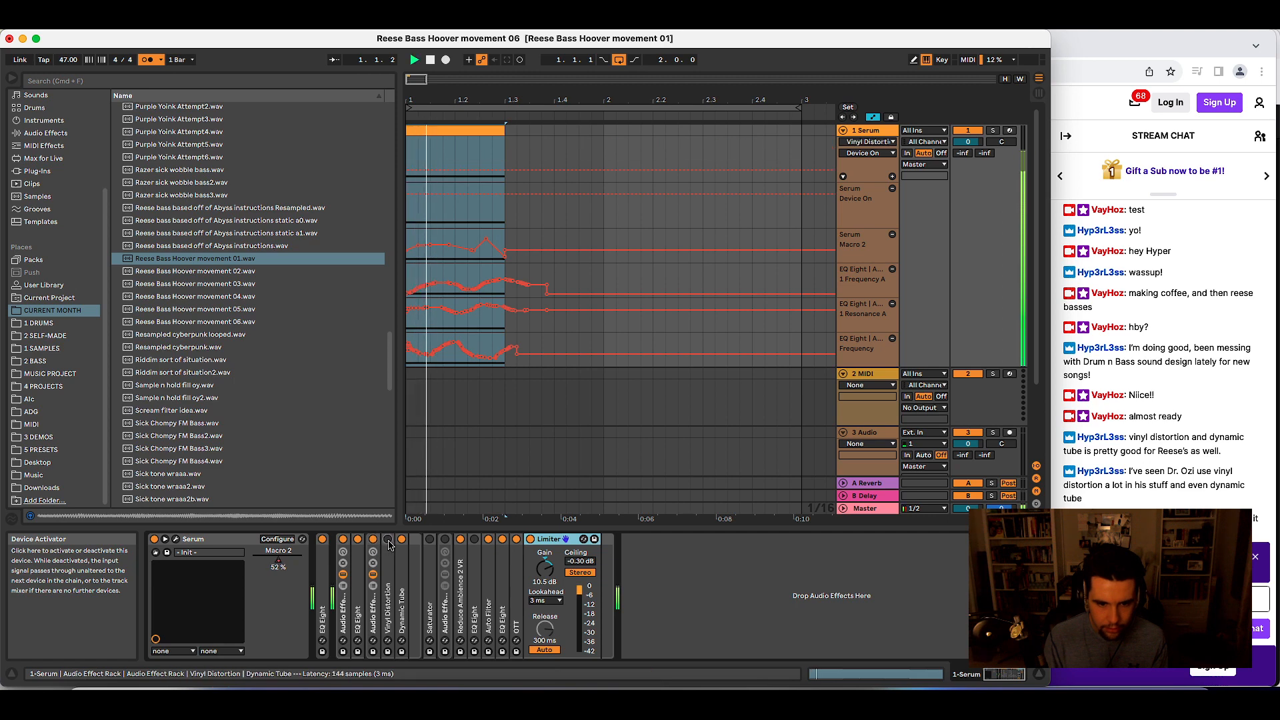
click(402, 541)
click(429, 541)
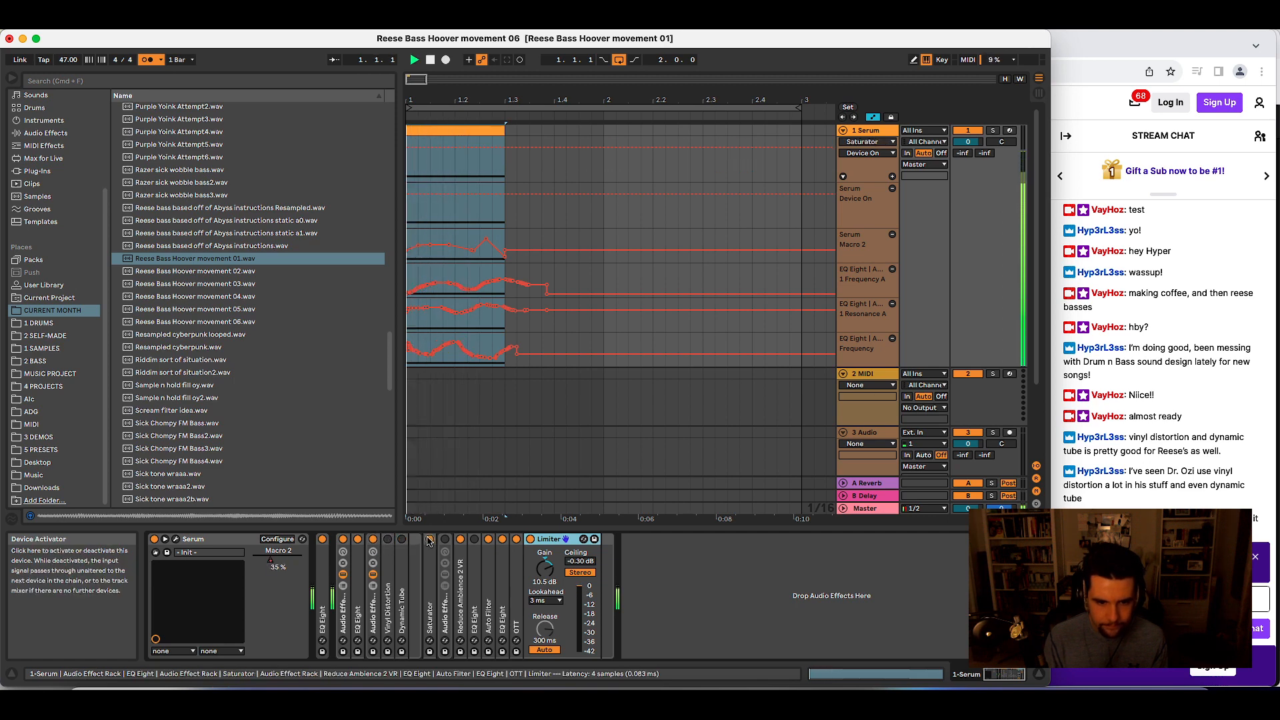
double_click(429, 541)
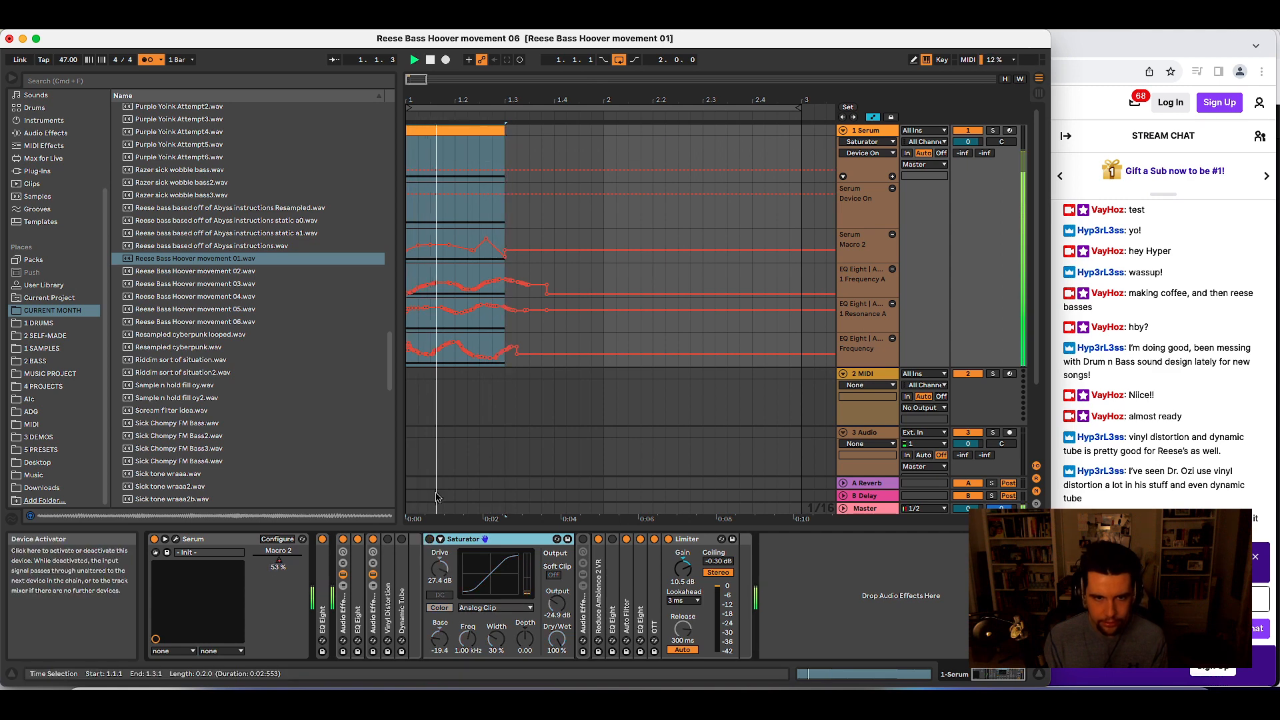
key(space)
- Save the Live set as a new version named Reese Bass Hoover movement 07
key(super+shift+s)
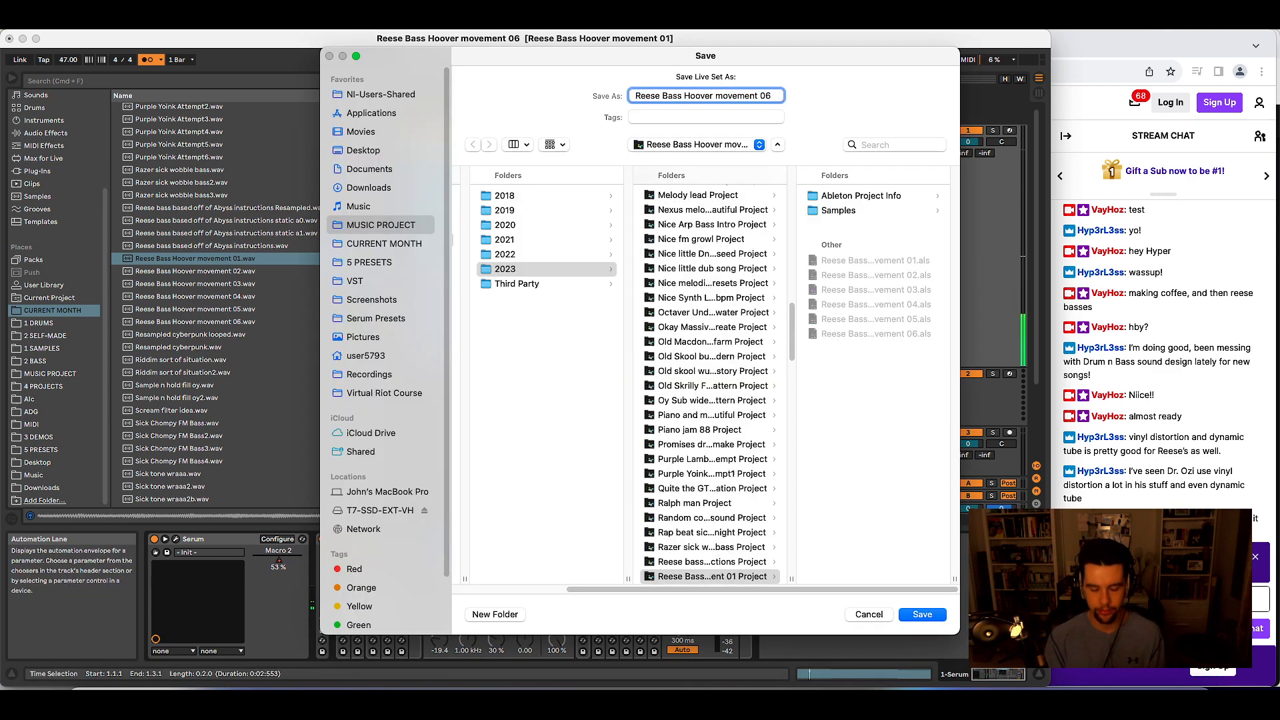
text(7)
key(Return)
- Export the Master as the 16-bit, 44100 Hz WAV file Reese Bass Hoover movement 07
key(super+shift+r)
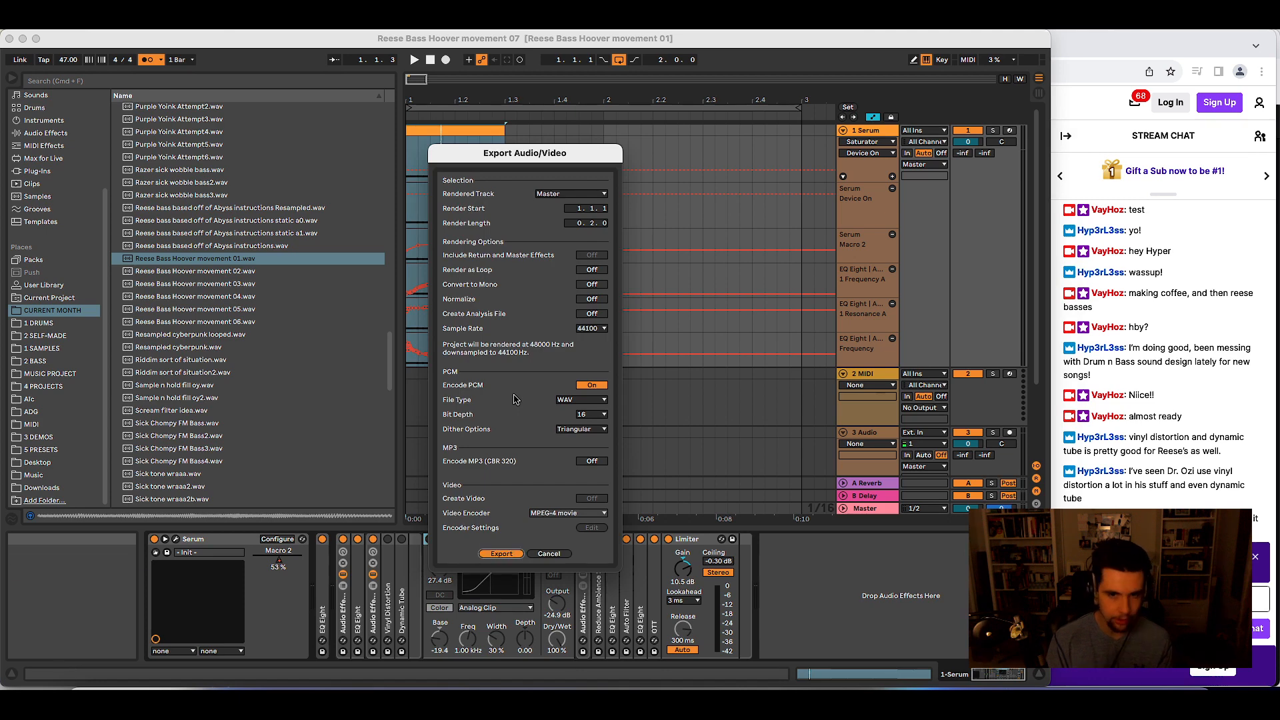
click(501, 554)
key(Return)
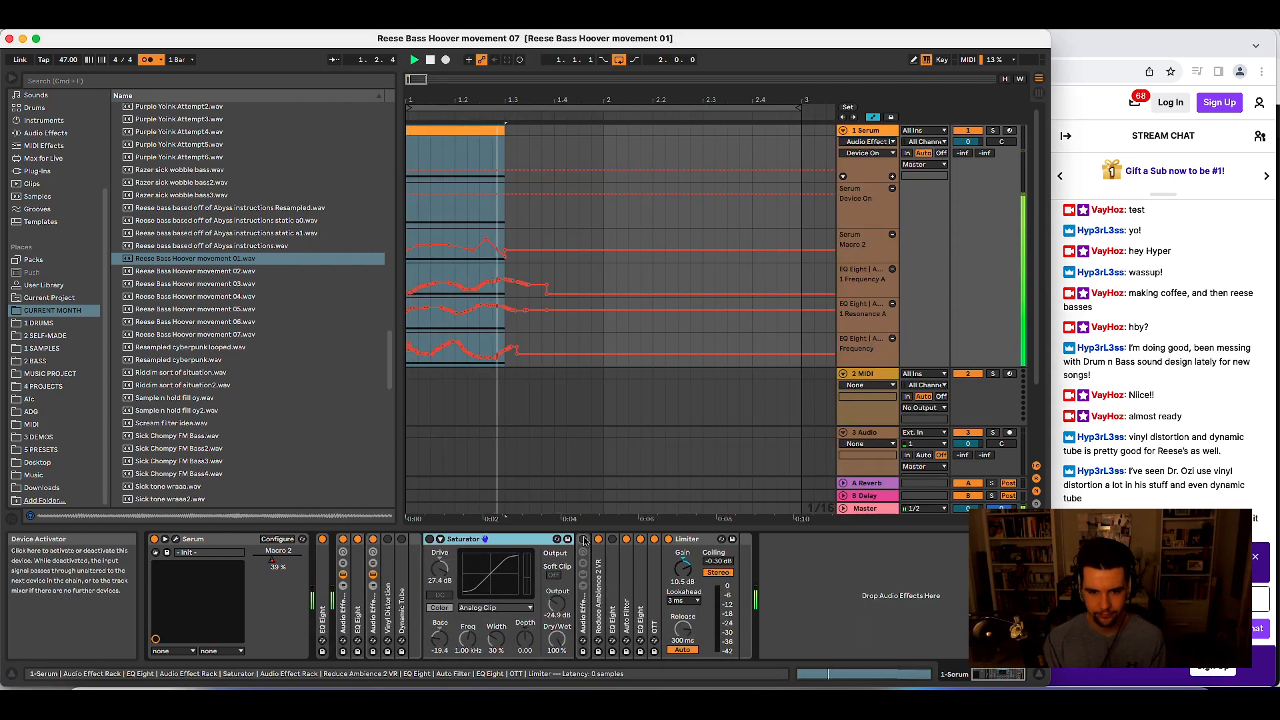
- Unfold the Audio Effect Rack after the Saturator, inspect its Auto Filter during playback and collapse the filter again
click(580, 608)
click(583, 574)
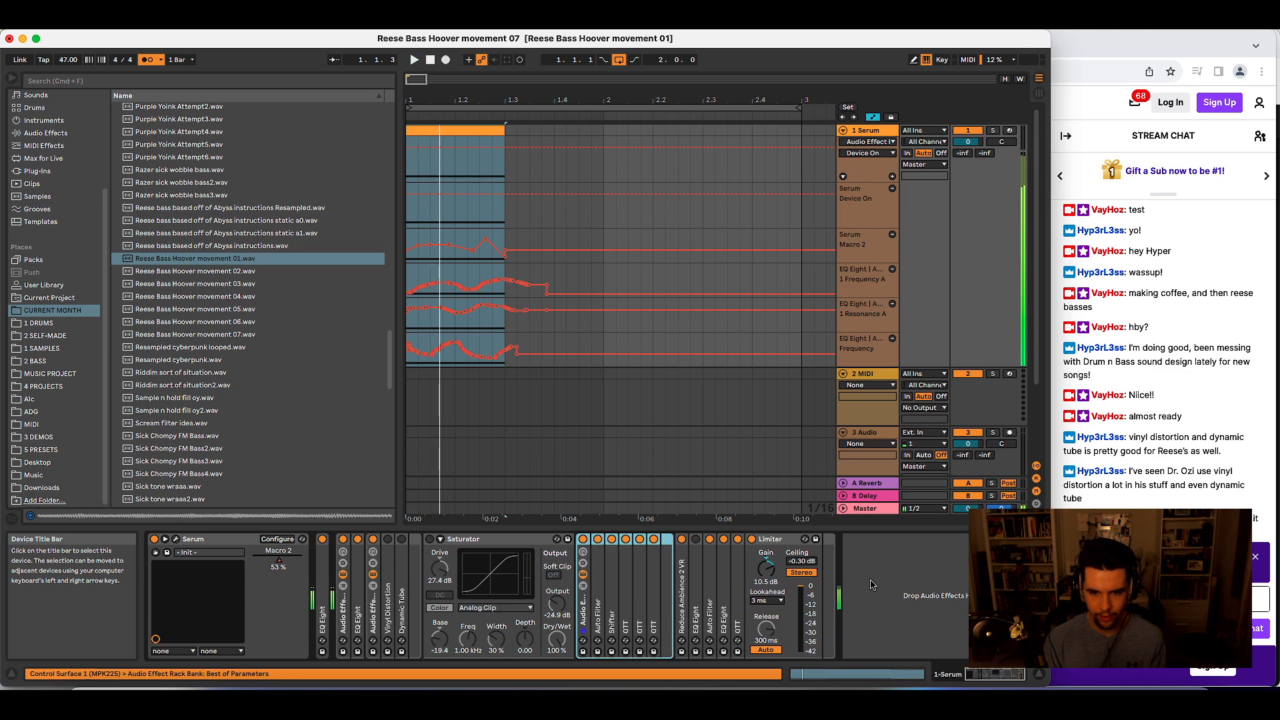
double_click(596, 608)
key(space)
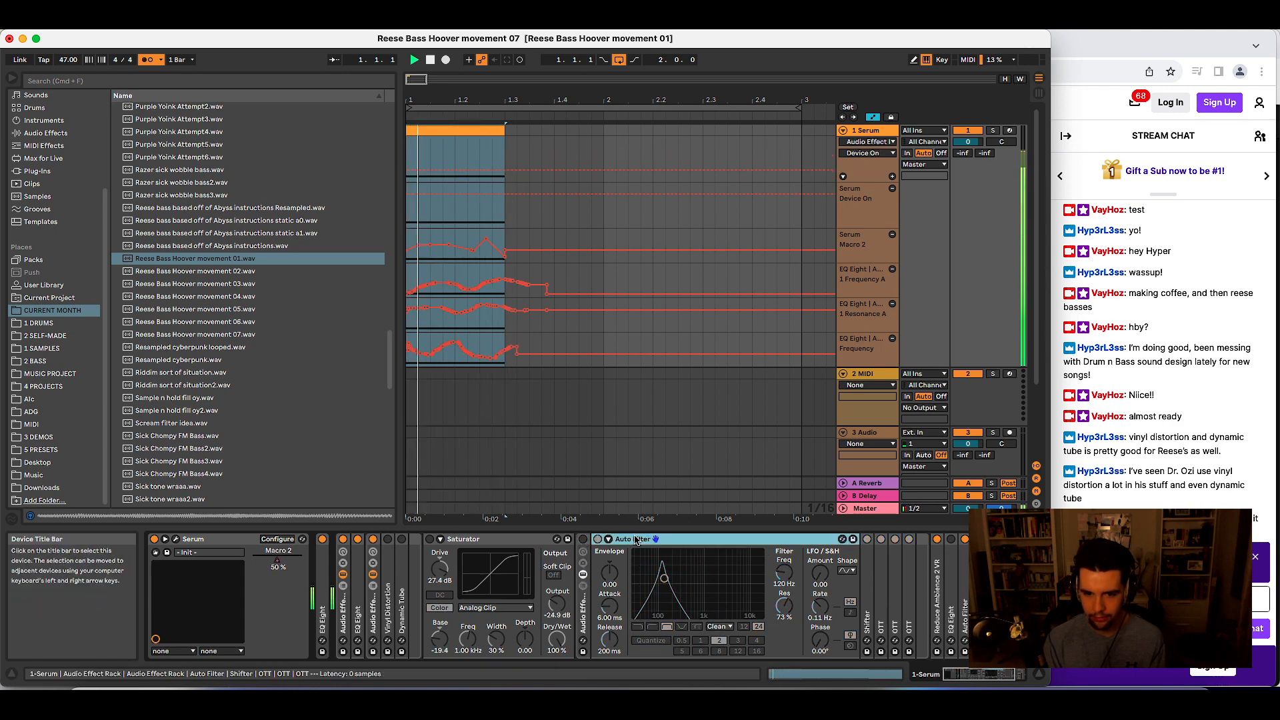
double_click(656, 539)
- Enable the Saturator, set its Drive to 16.0 dB and raise its Output to -4.86 dB while the clip plays
double_click(467, 539)
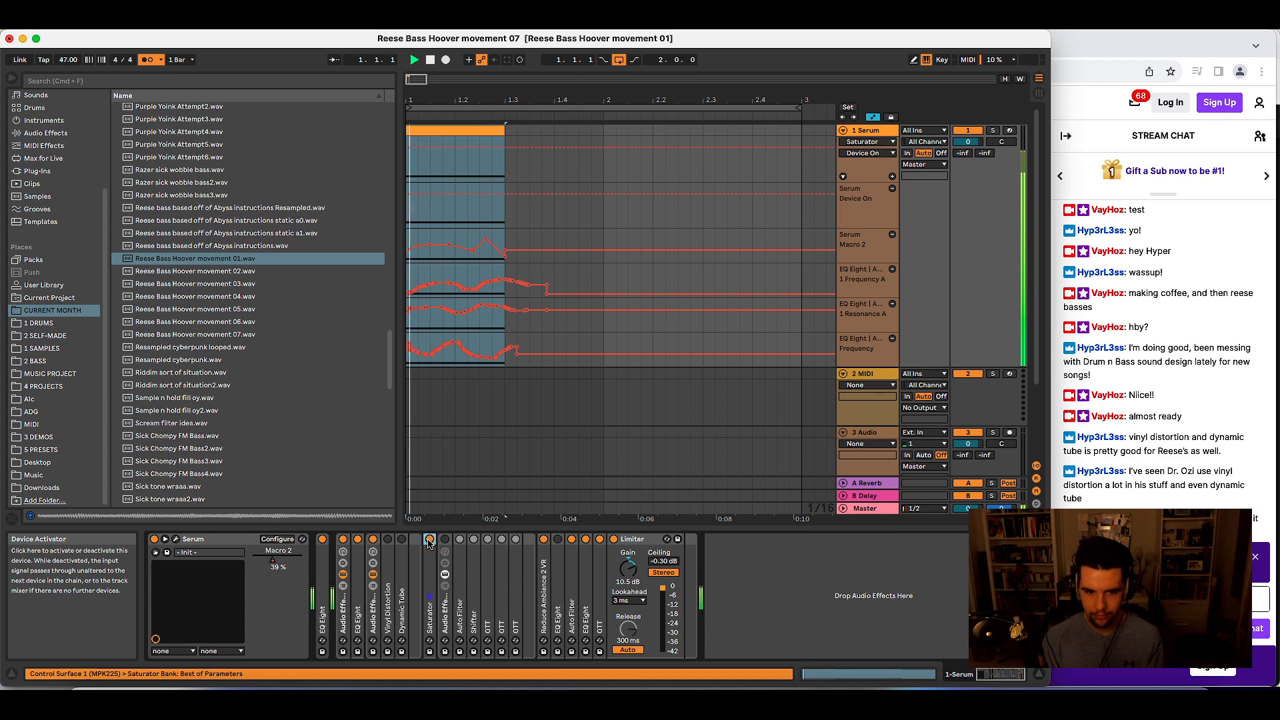
double_click(434, 557)
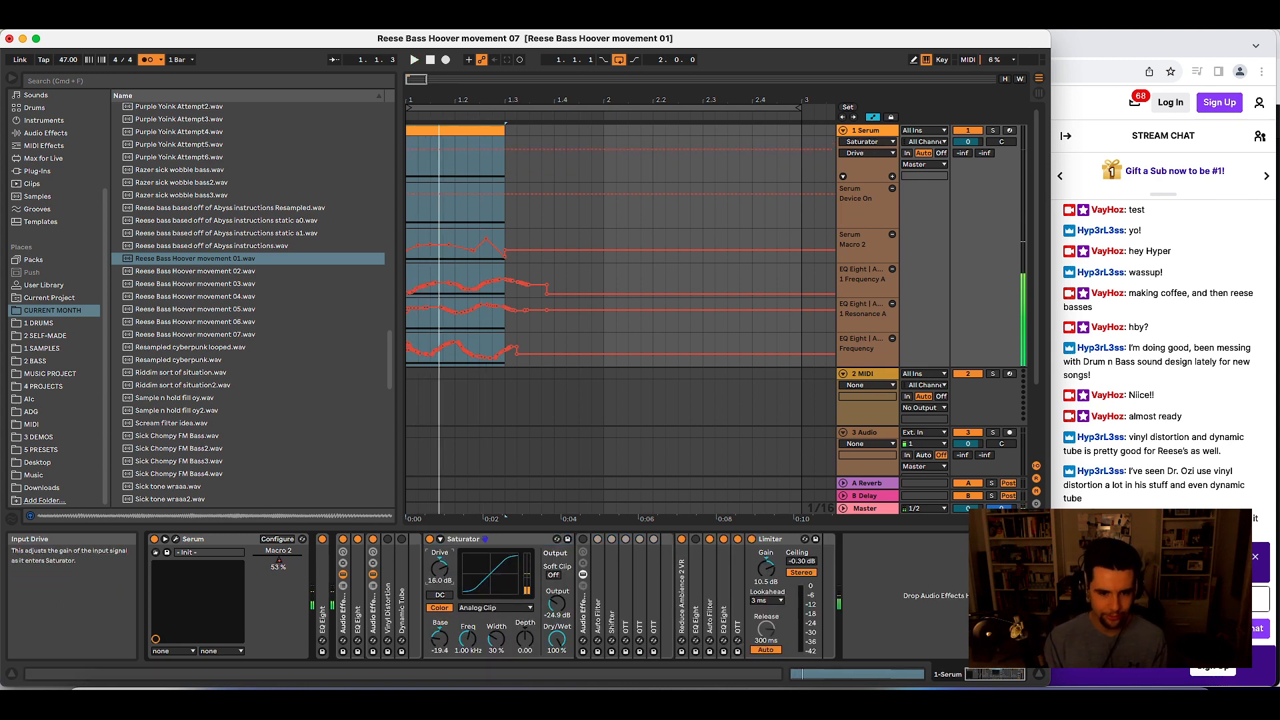
key(space)
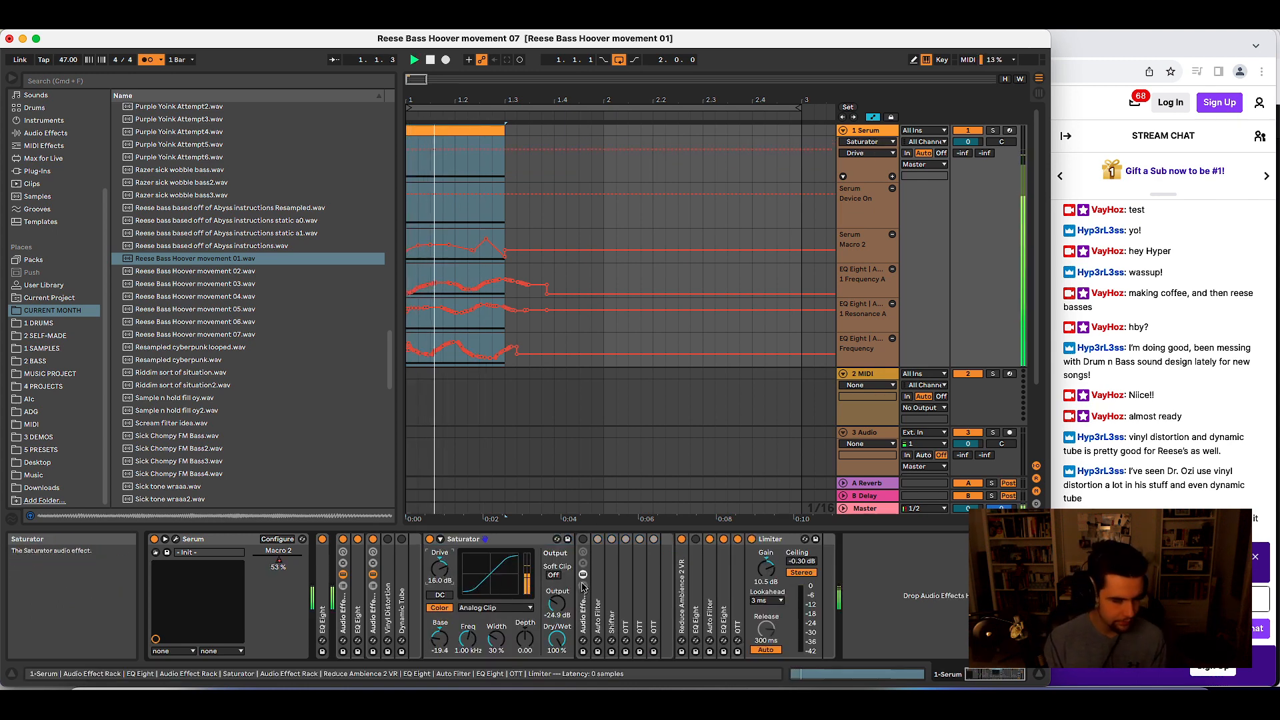
drag(556, 604, 557, 551)
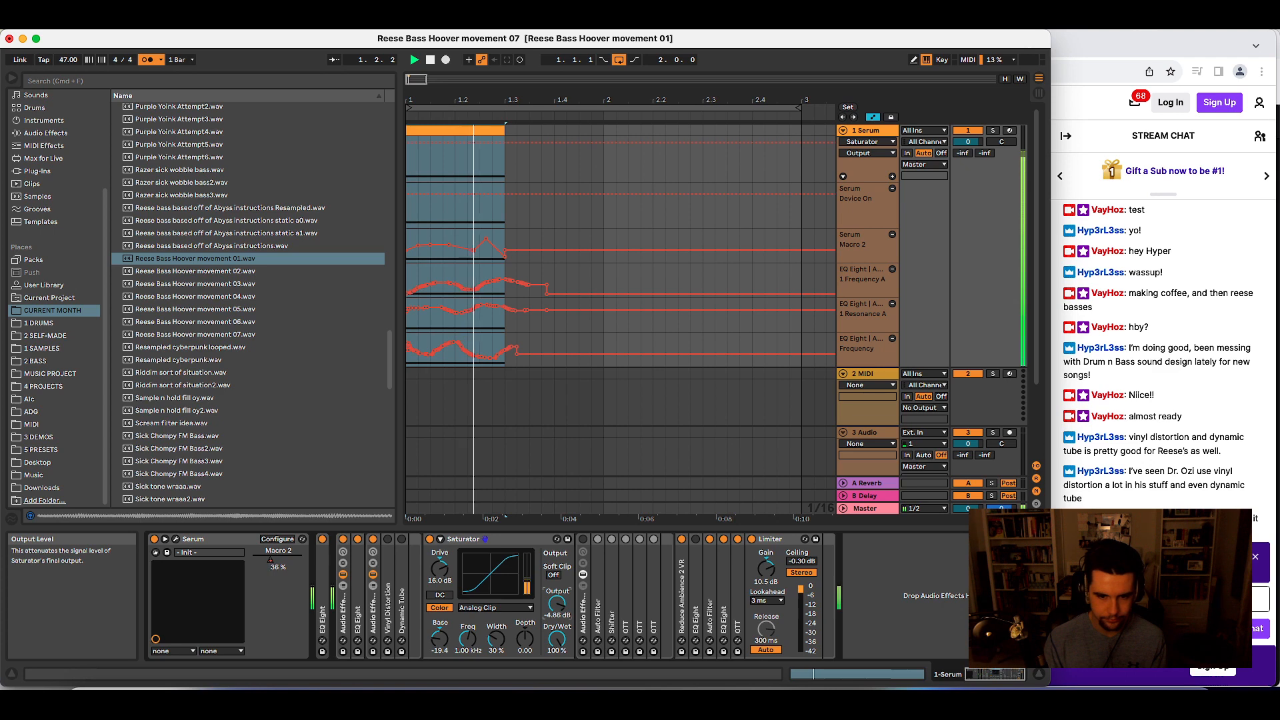
- Reset the Saturator's Output and Depth to 0, set its Base to 6.29 and lower its Drive to 6.29 dB
double_click(443, 639)
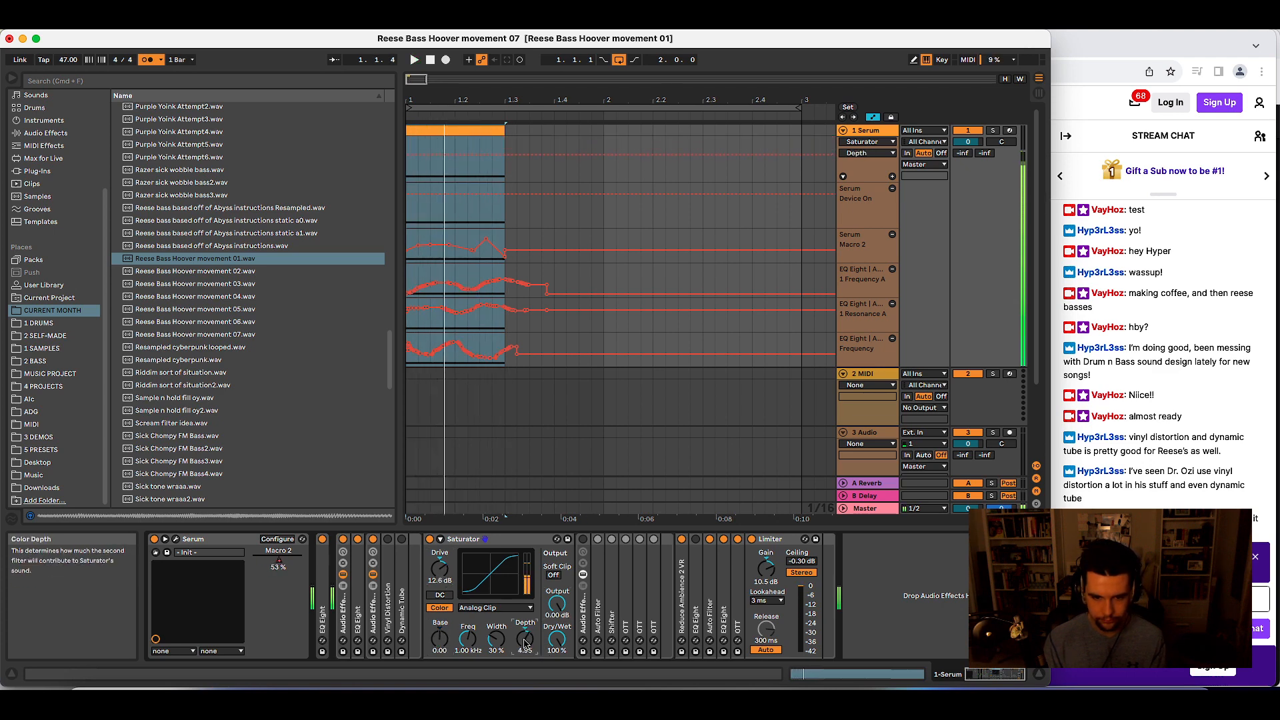
key(space)
drag(440, 639, 440, 626)
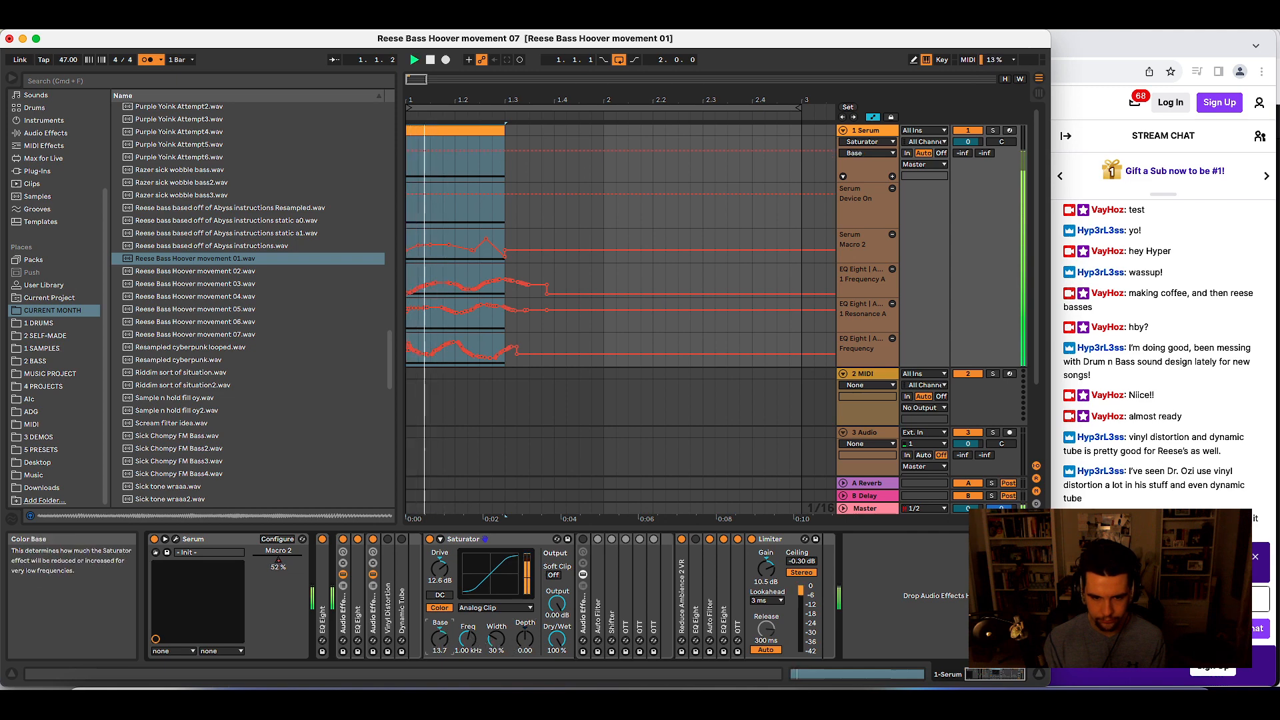
drag(439, 569, 439, 587)
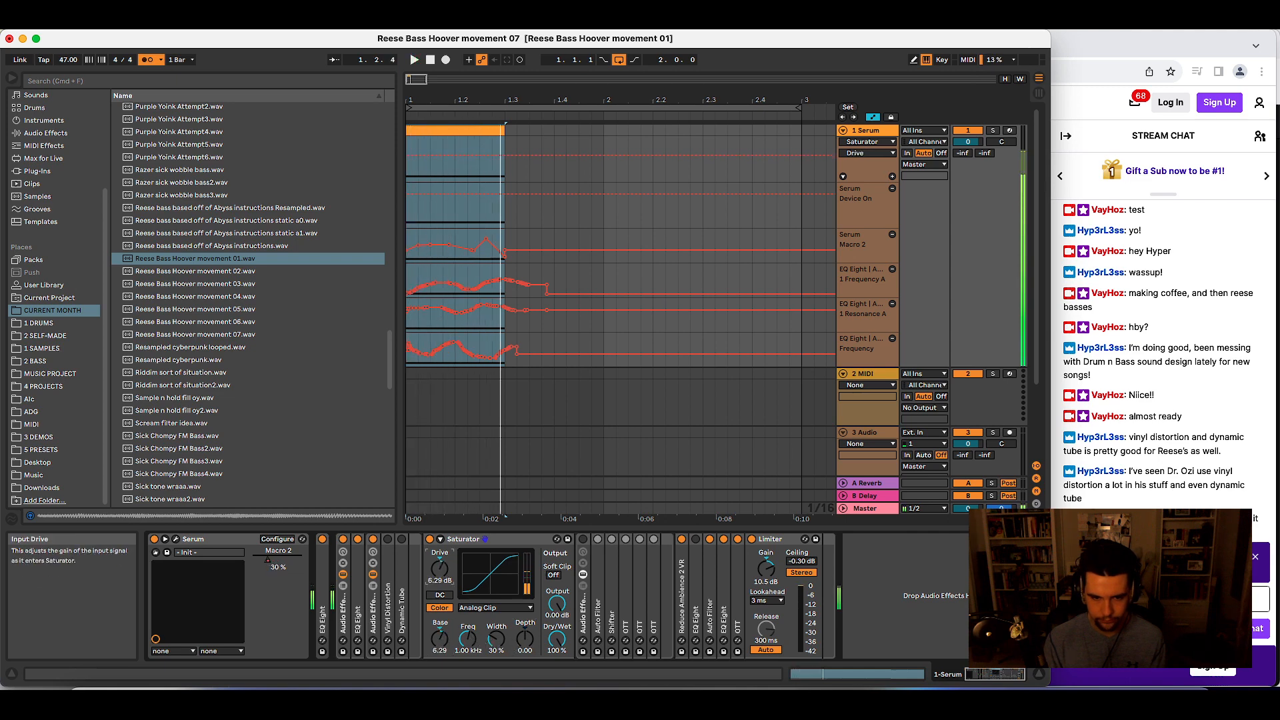
- Raise the Saturator's Drive to 14.9 dB, set its Dry/Wet to 52.4 % and fold the device
drag(556, 638, 557, 645)
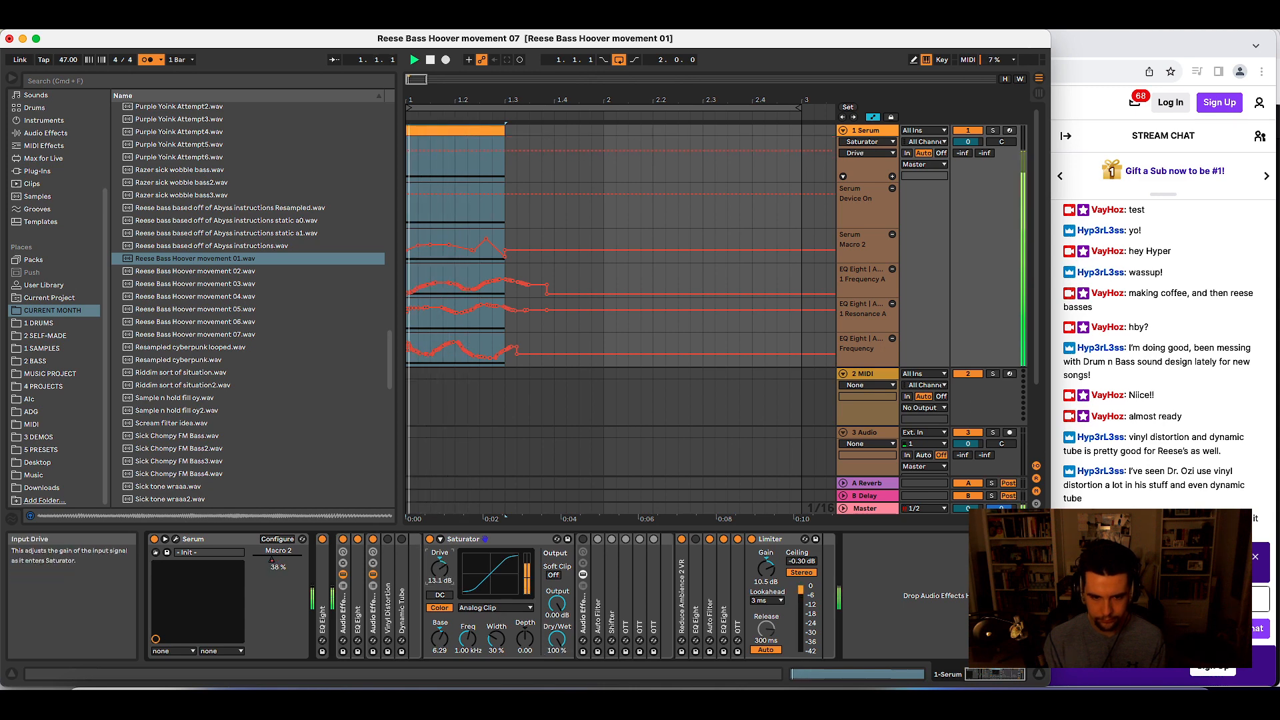
drag(556, 639, 557, 658)
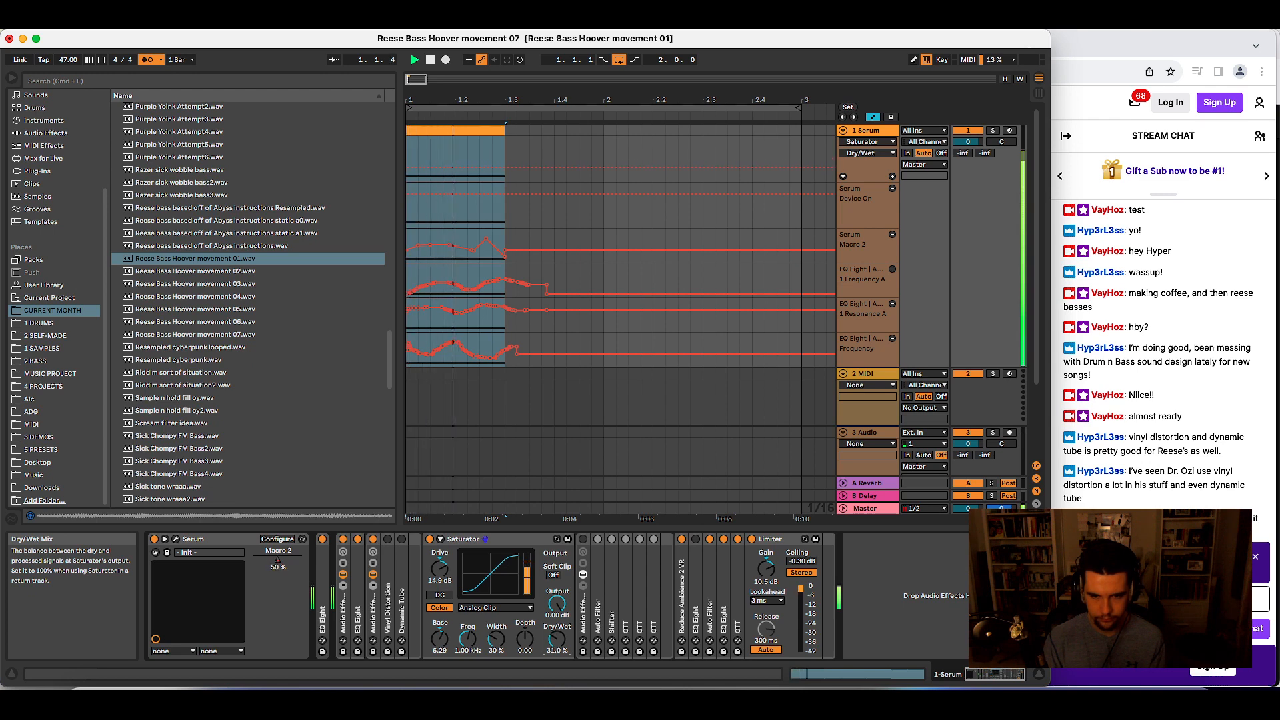
double_click(467, 538)
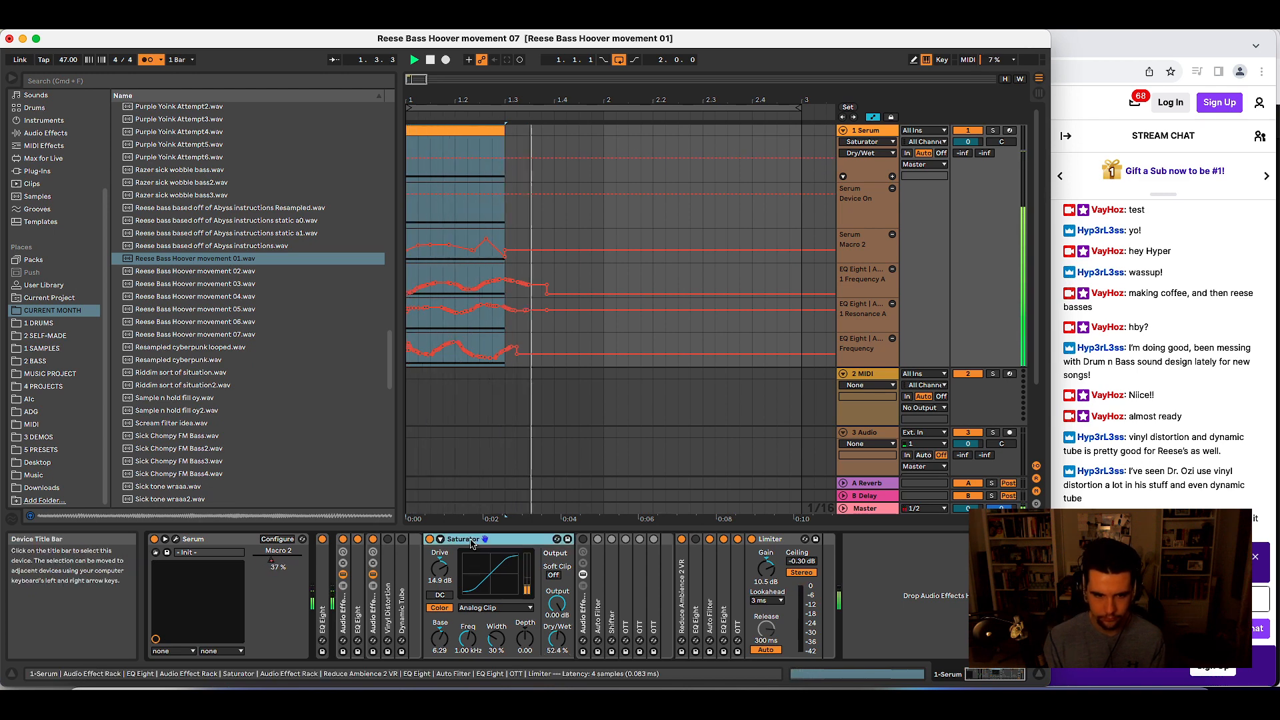
click(446, 540)
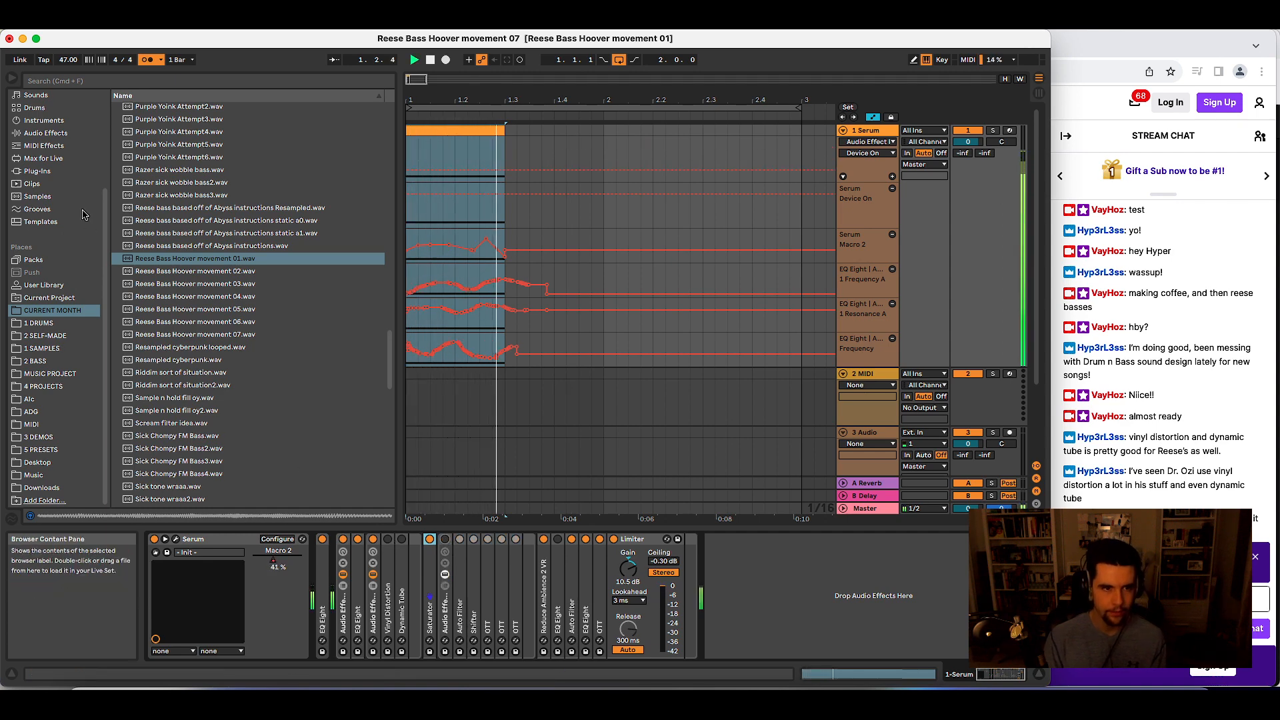
- Add an EQ Eight after the Limiter and dip one band by 5.58 dB at 2.06 kHz
click(56, 135)
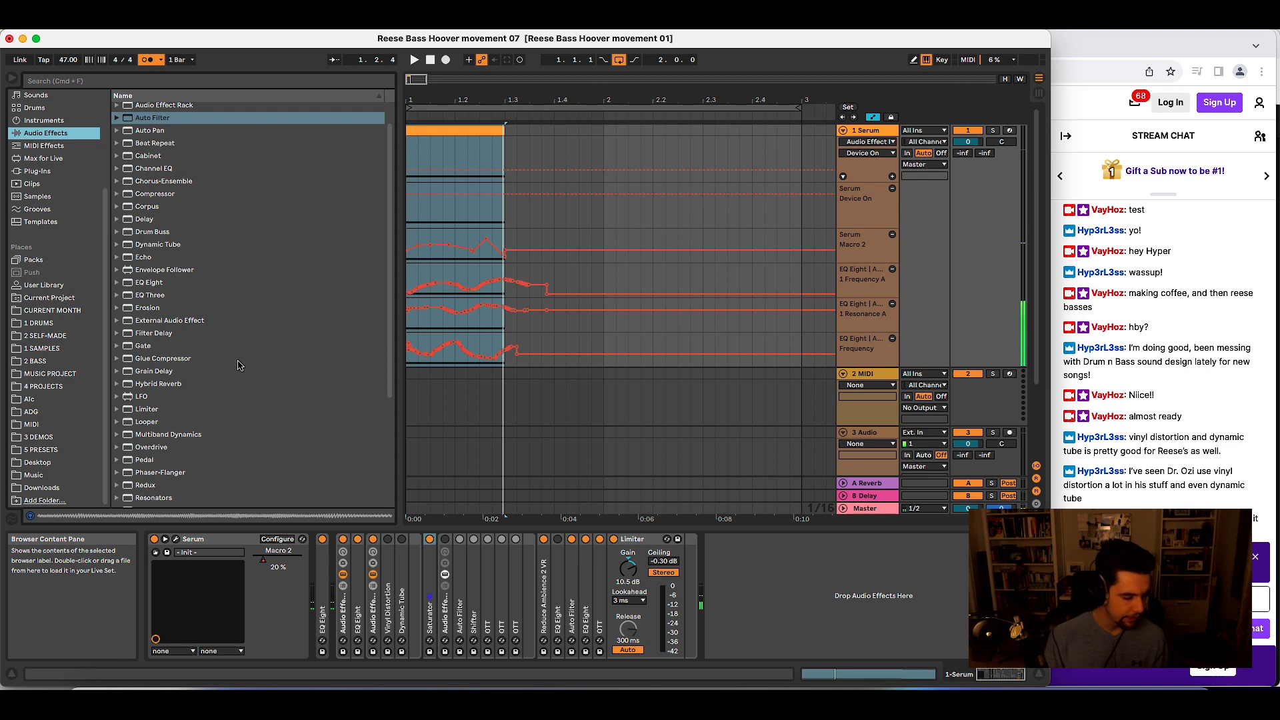
drag(149, 282, 907, 601)
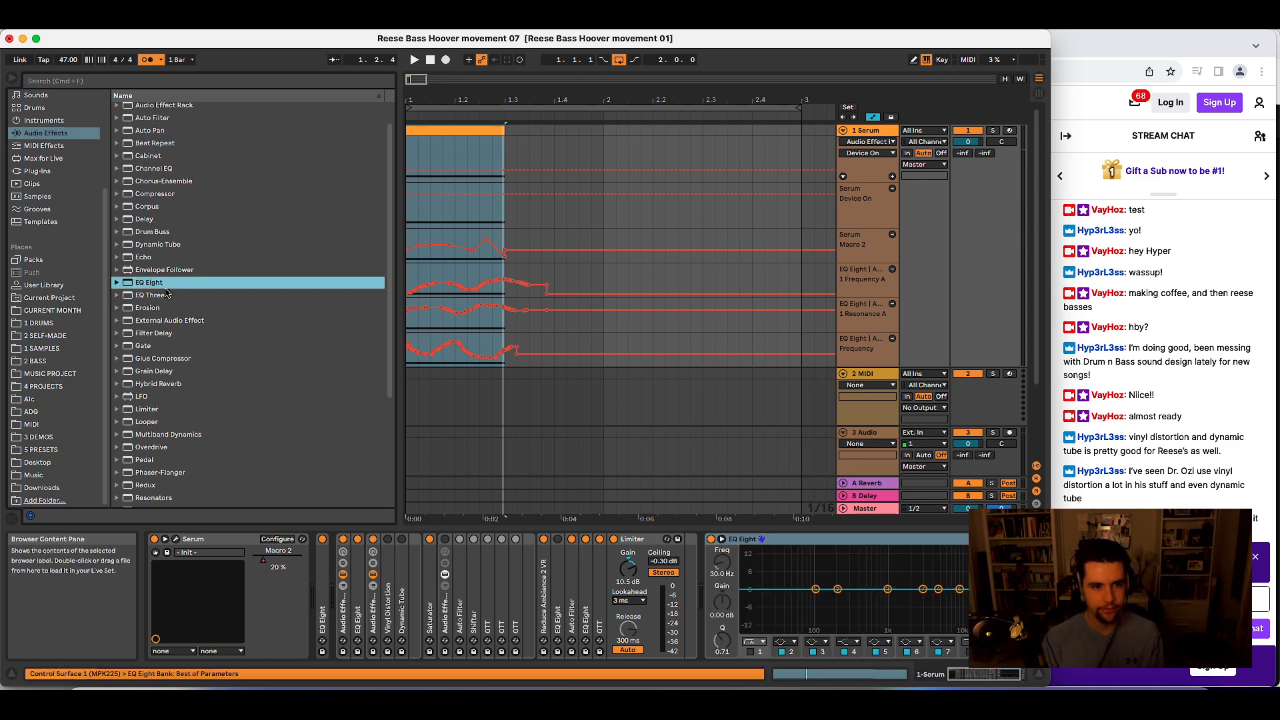
key(space)
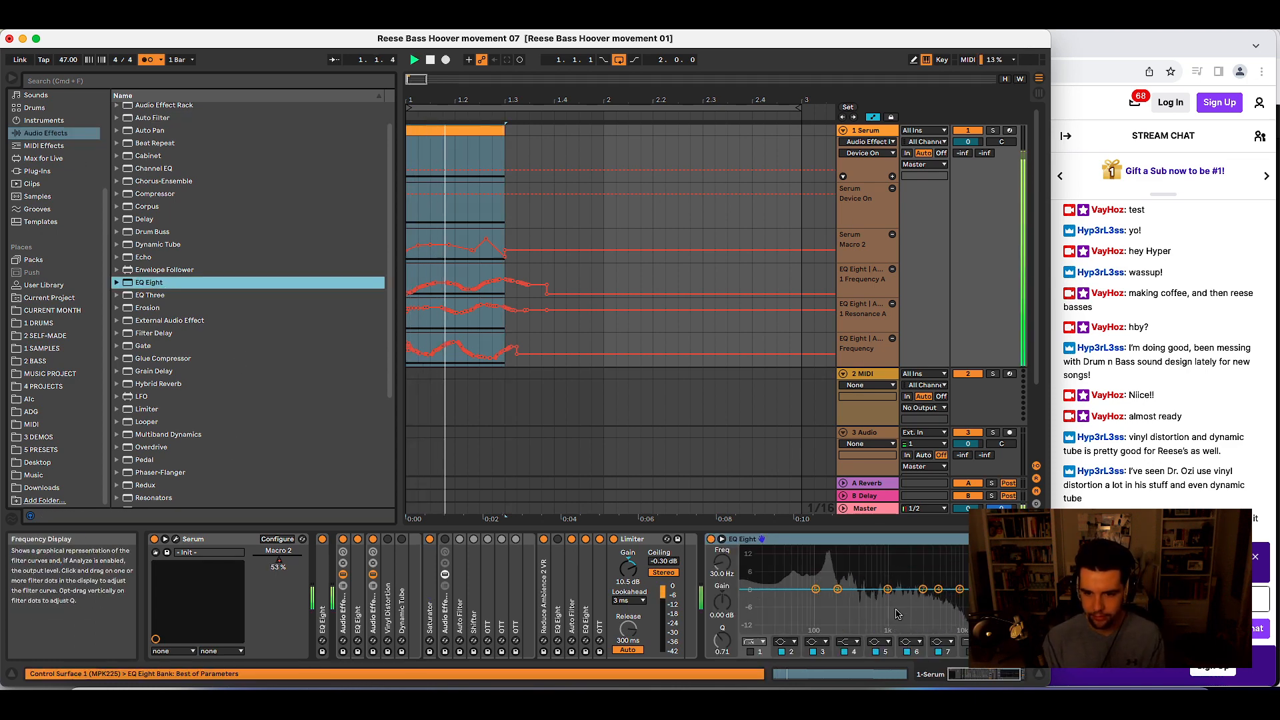
mouse_move(889, 591)
mouse_down()
mouse_move(927, 612)
mouse_move(910, 604)
mouse_up()
key(space)
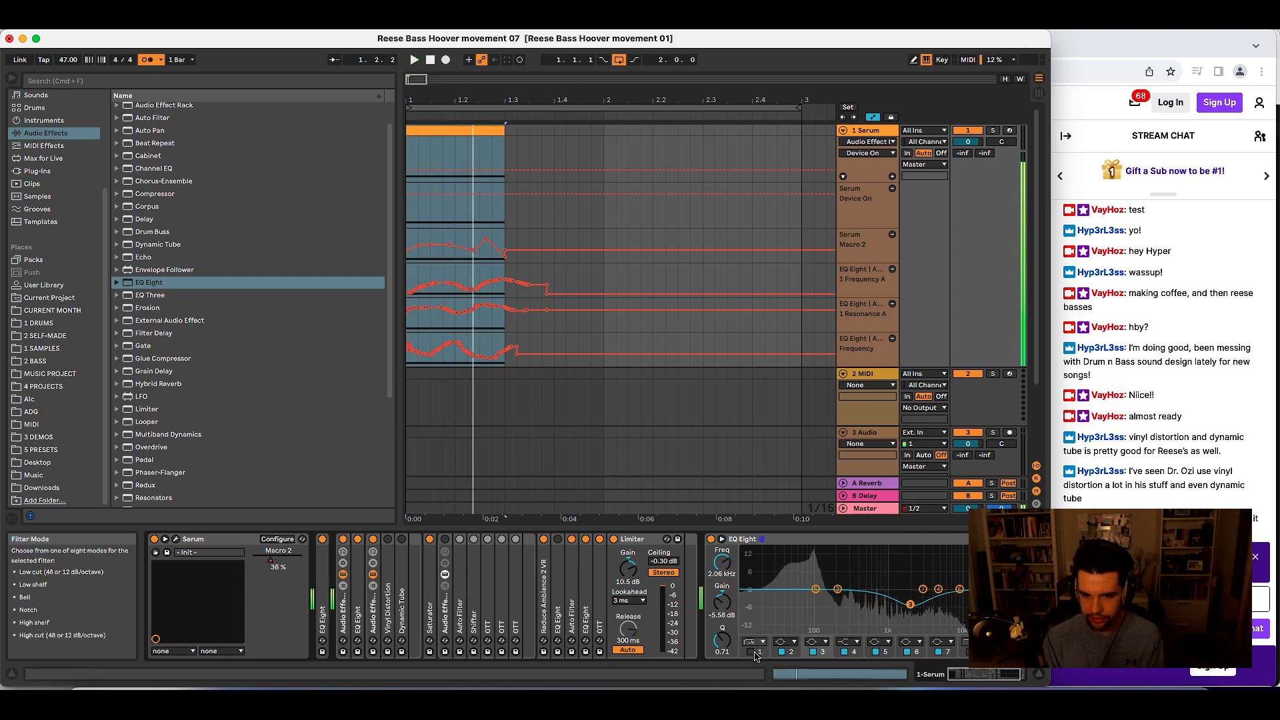
- Enable the new EQ Eight's band 1 low cut and set its frequency to 26.2 Hz while auditioning the clip
click(751, 652)
key(space)
drag(722, 563, 722, 544)
key(space)
key(space)
key(space)
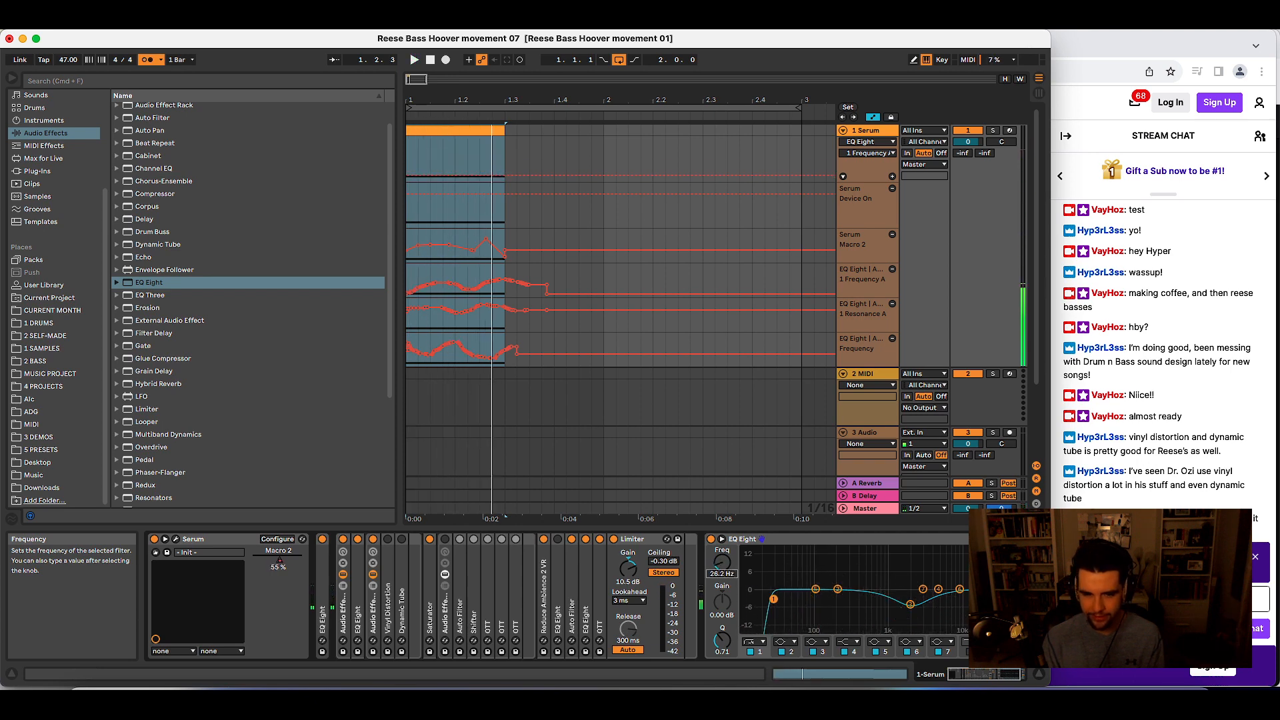
- Switch off the EQ Eight after the Limiter and play the clip without it
click(722, 540)
click(721, 541)
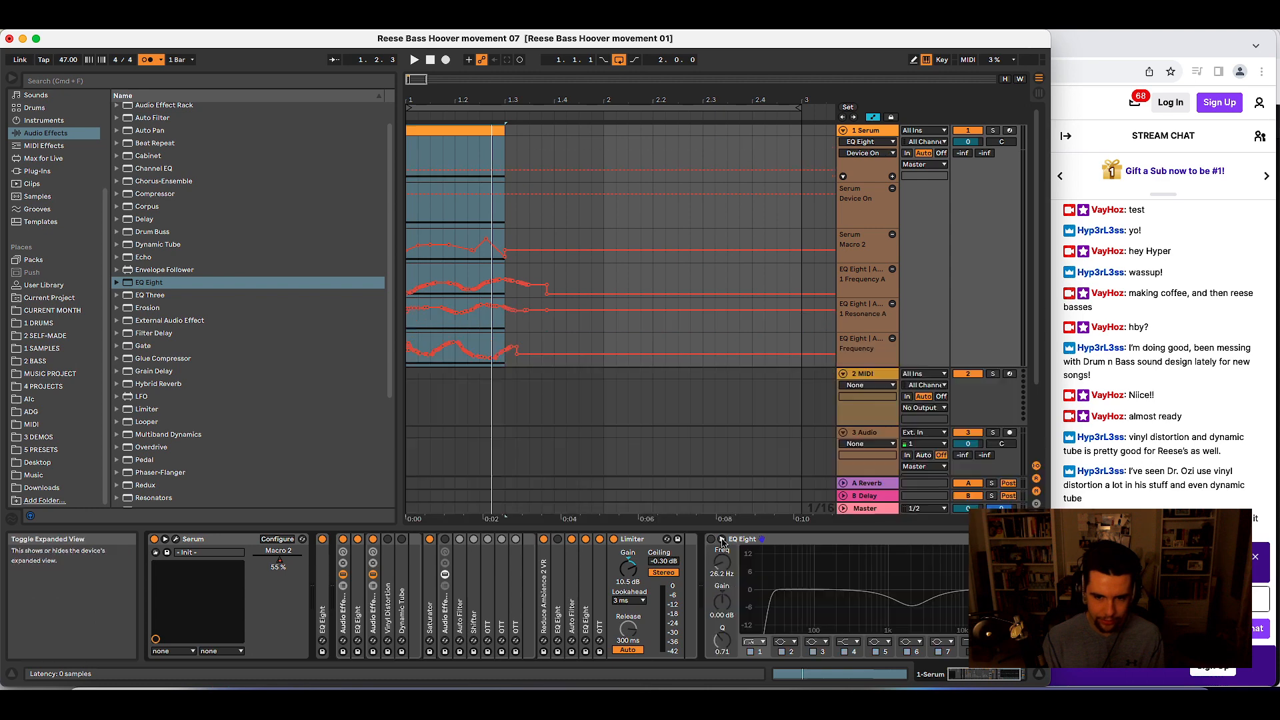
key(space)
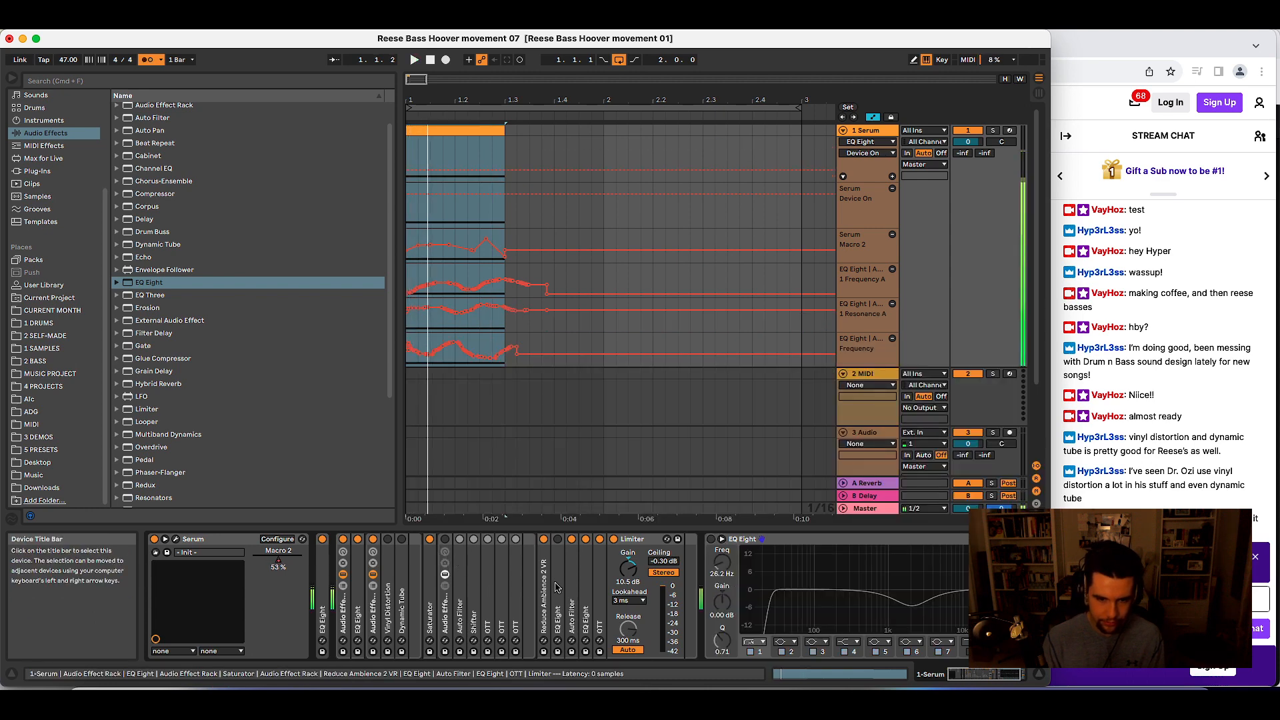
- Unfold the EQ Eight after Reduce Ambience 2 VR and delete the automation of its band 1 resonance and frequency
double_click(559, 551)
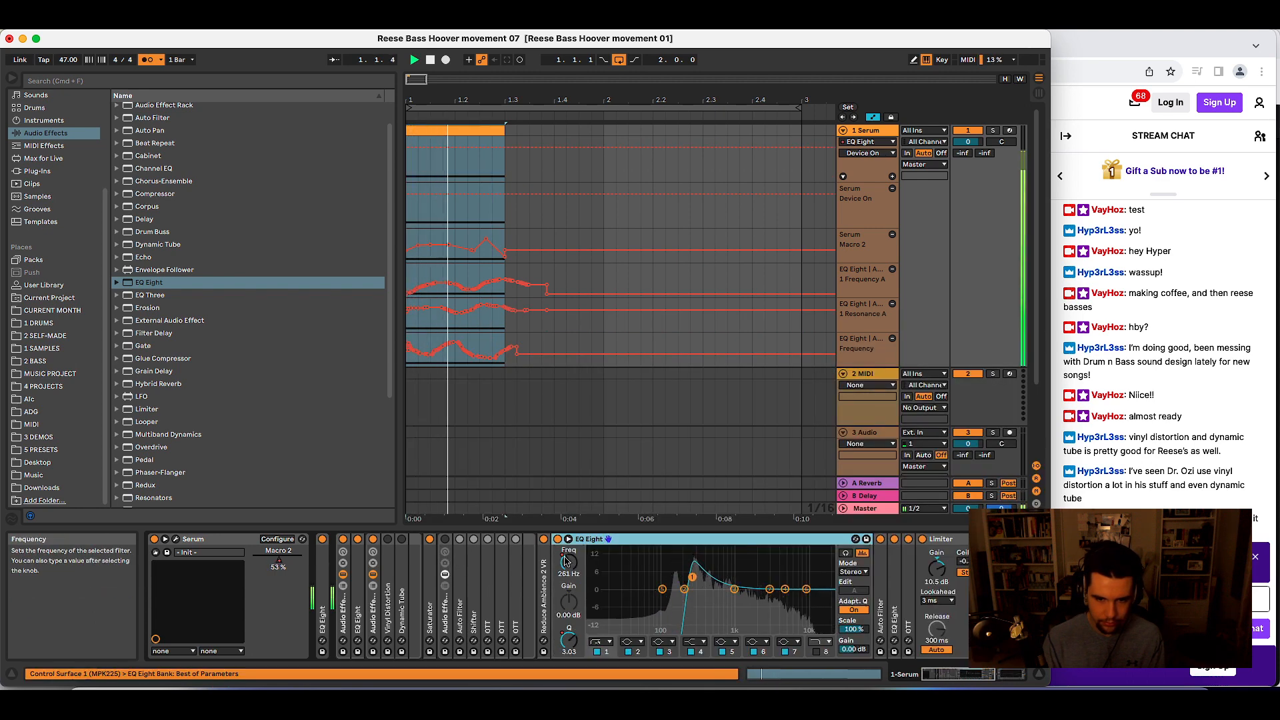
drag(567, 566, 567, 574)
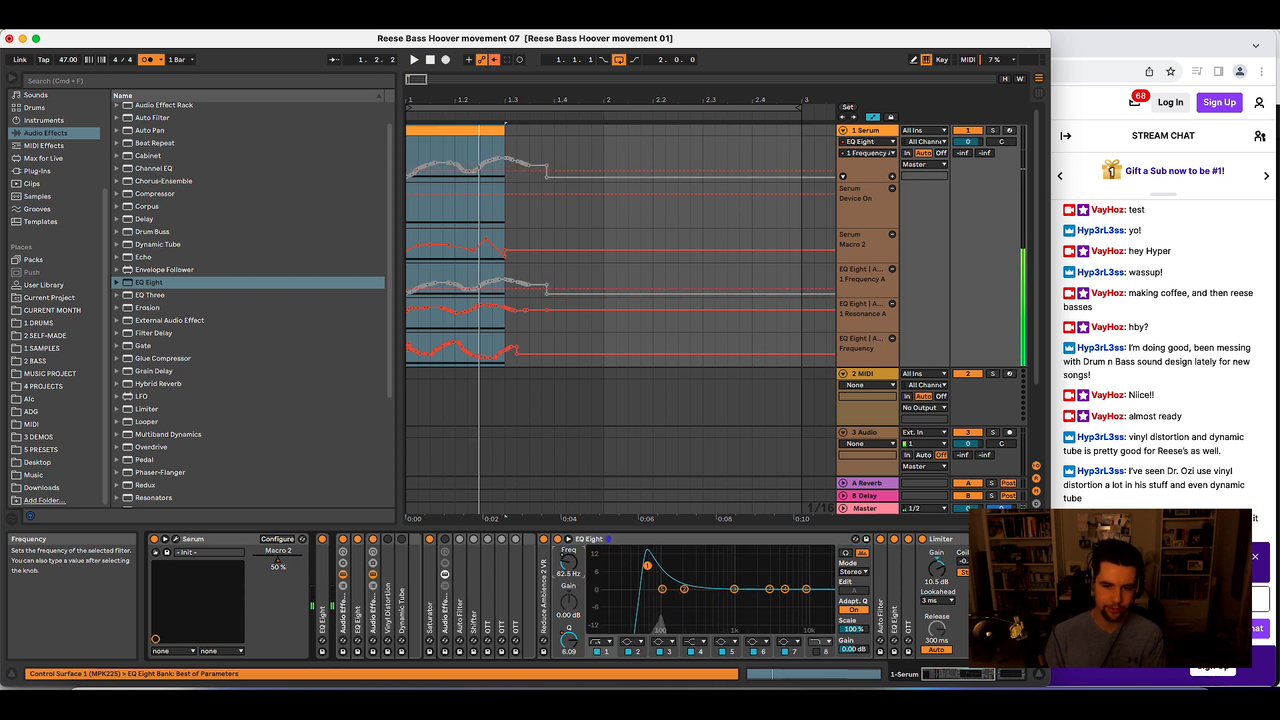
right_click(566, 638)
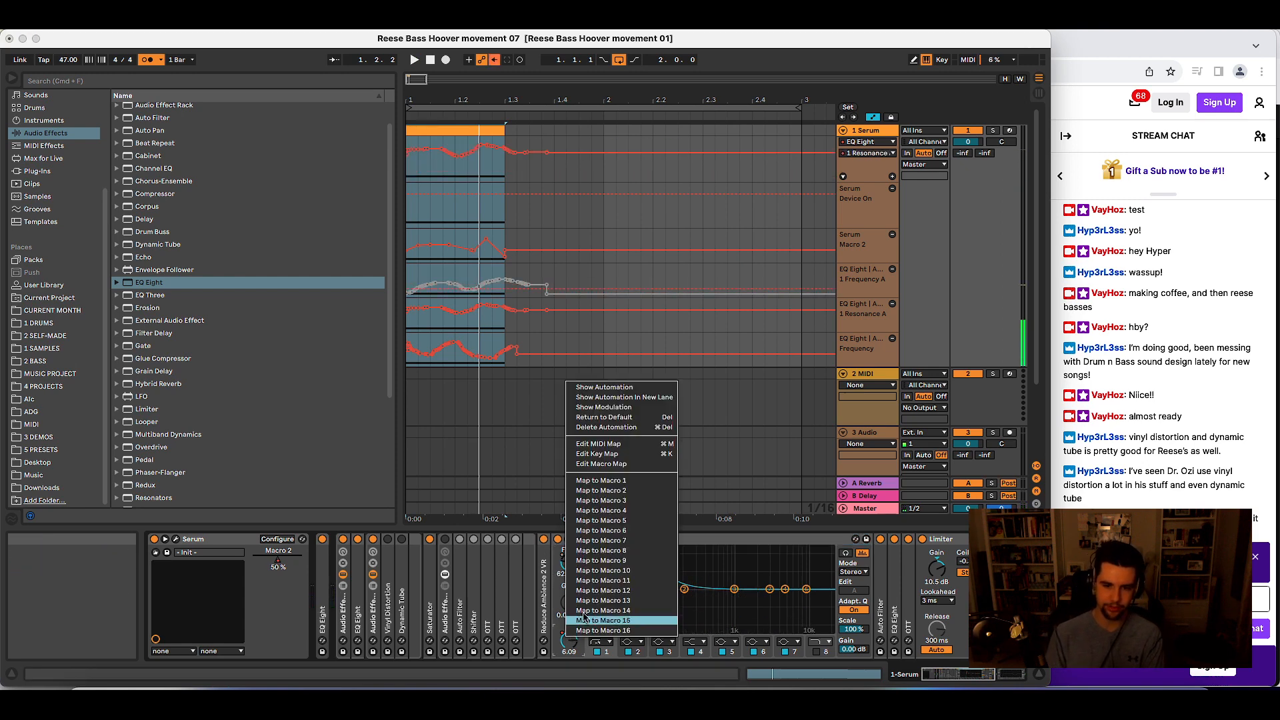
click(649, 427)
right_click(568, 569)
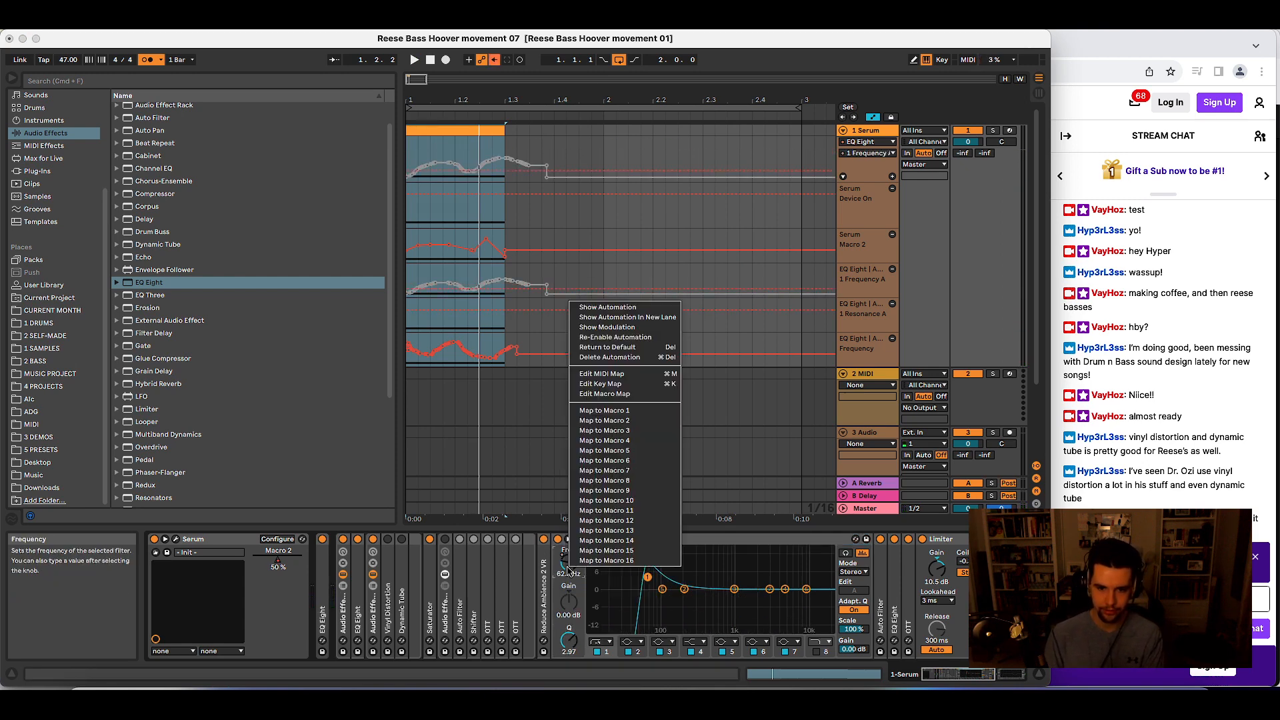
click(669, 359)
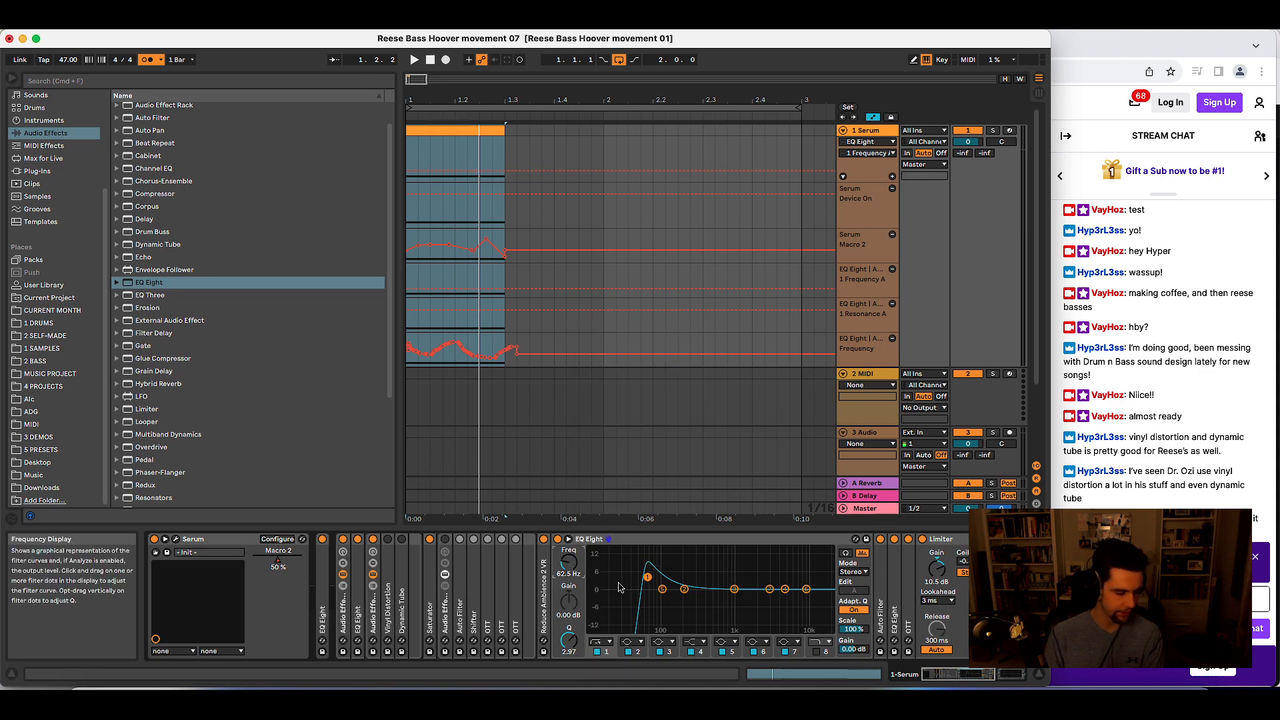
- Lower this EQ Eight's band 1 Q to 1.52 and record a new wave-like frequency sweep for the band
drag(569, 639, 569, 656)
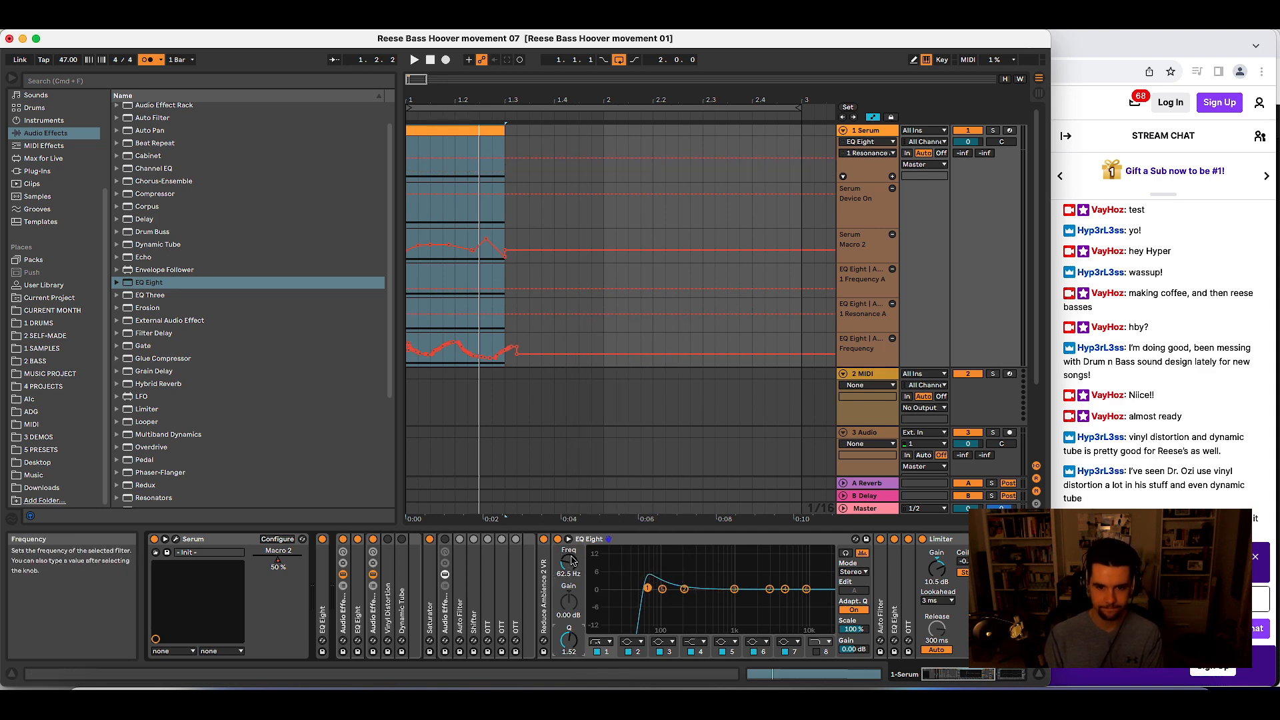
key(F9)
mouse_move(572, 561)
mouse_down()
mouse_move(572, 530)
mouse_move(572, 571)
mouse_up()
key(space)
key(space)
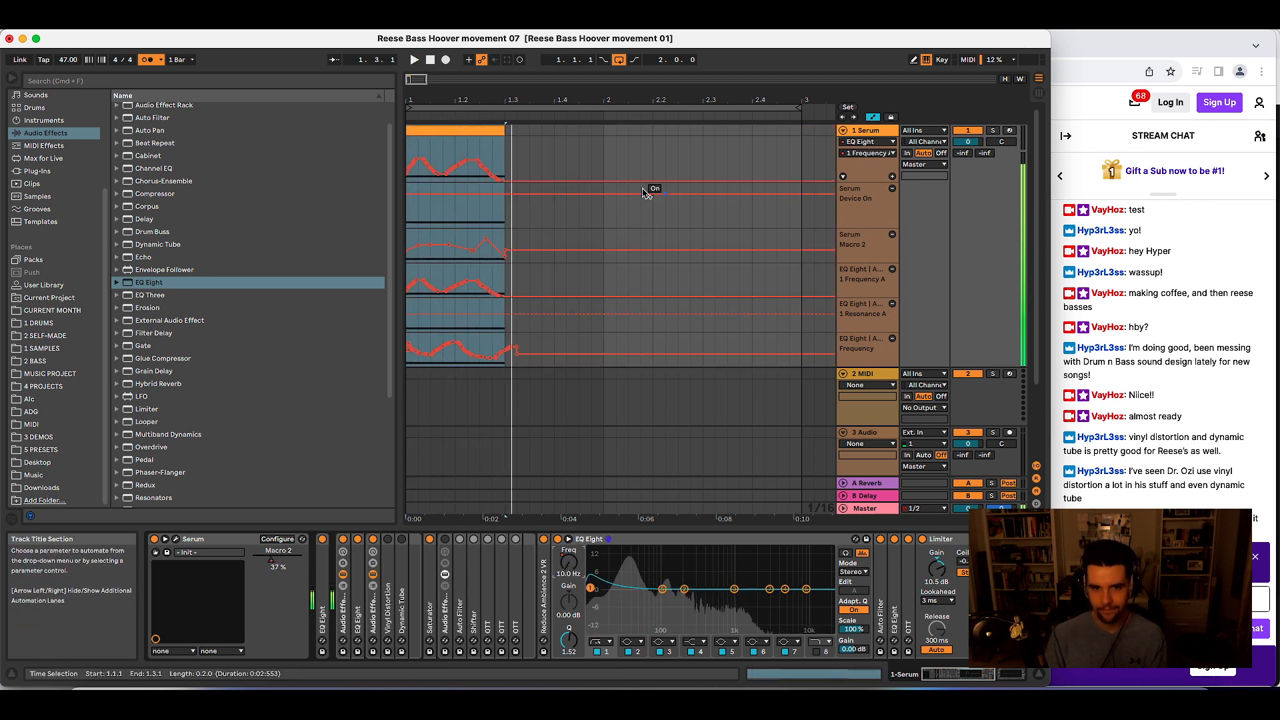
- Delete the band 1 frequency automation from 1.1.4 to 1.3.2, keeping the first hump, and audition the clip
drag(519, 164, 427, 148)
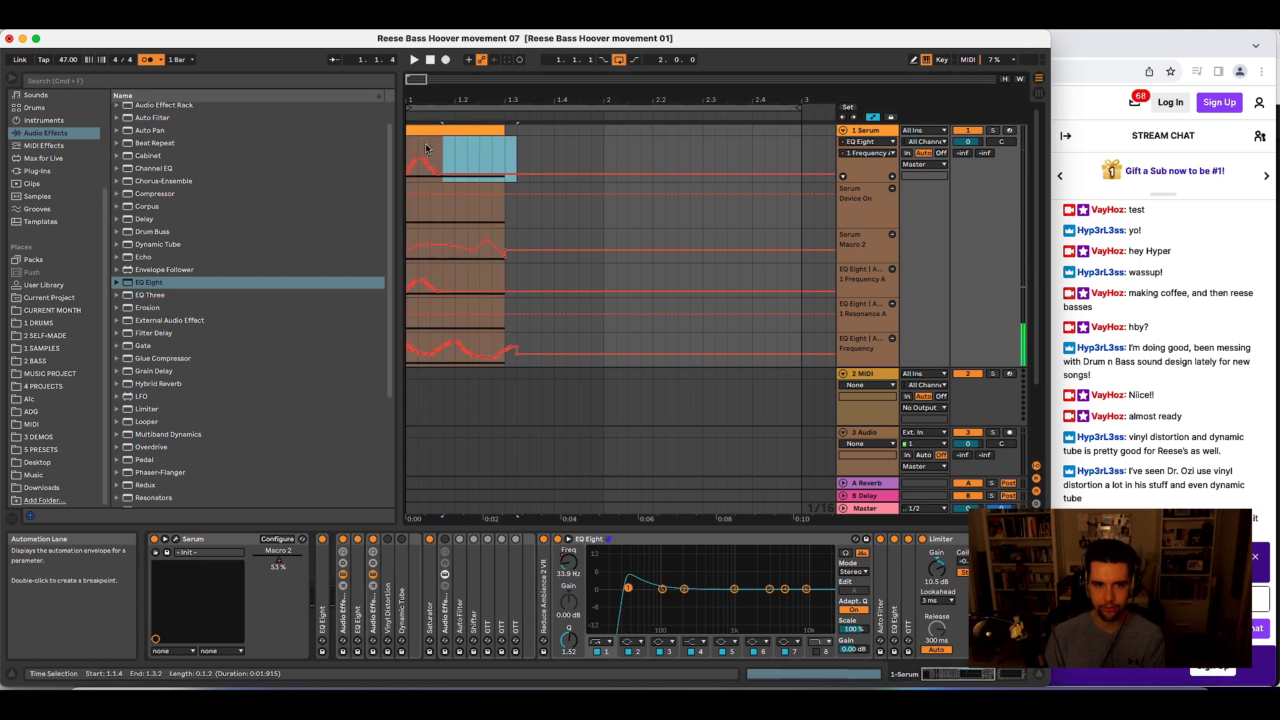
click(432, 131)
key(space)
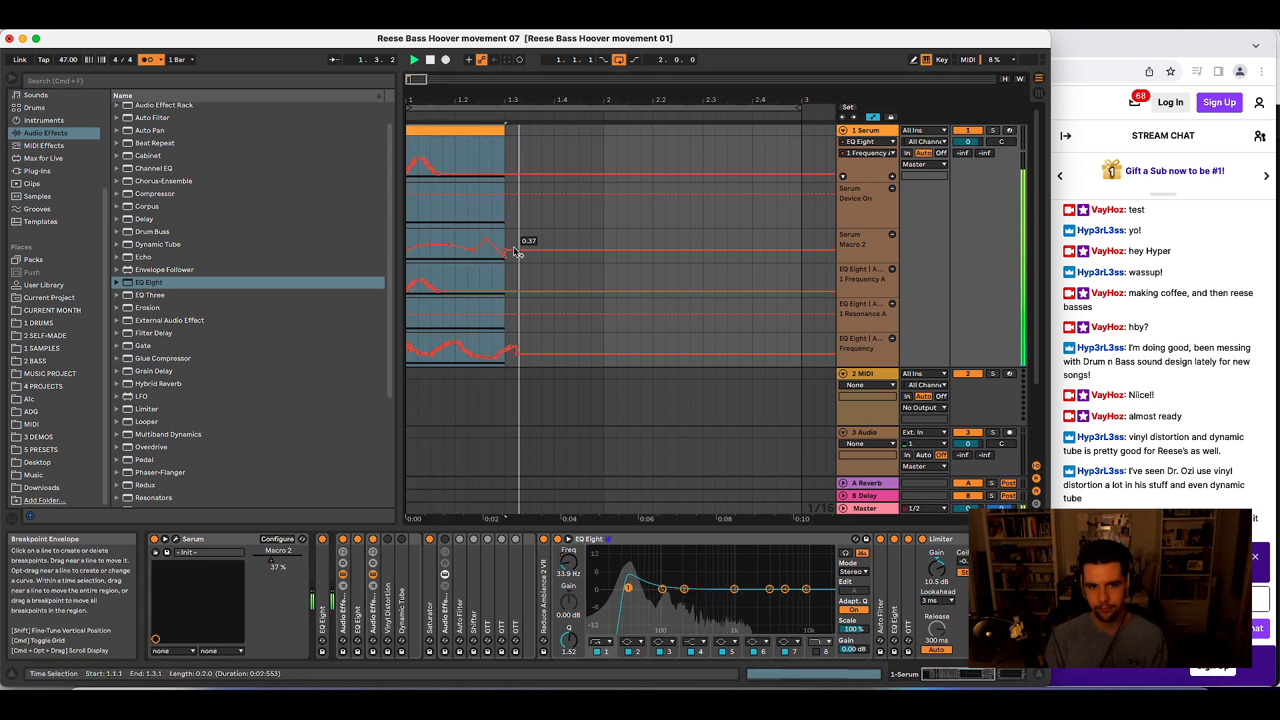
key(space)
key(space)
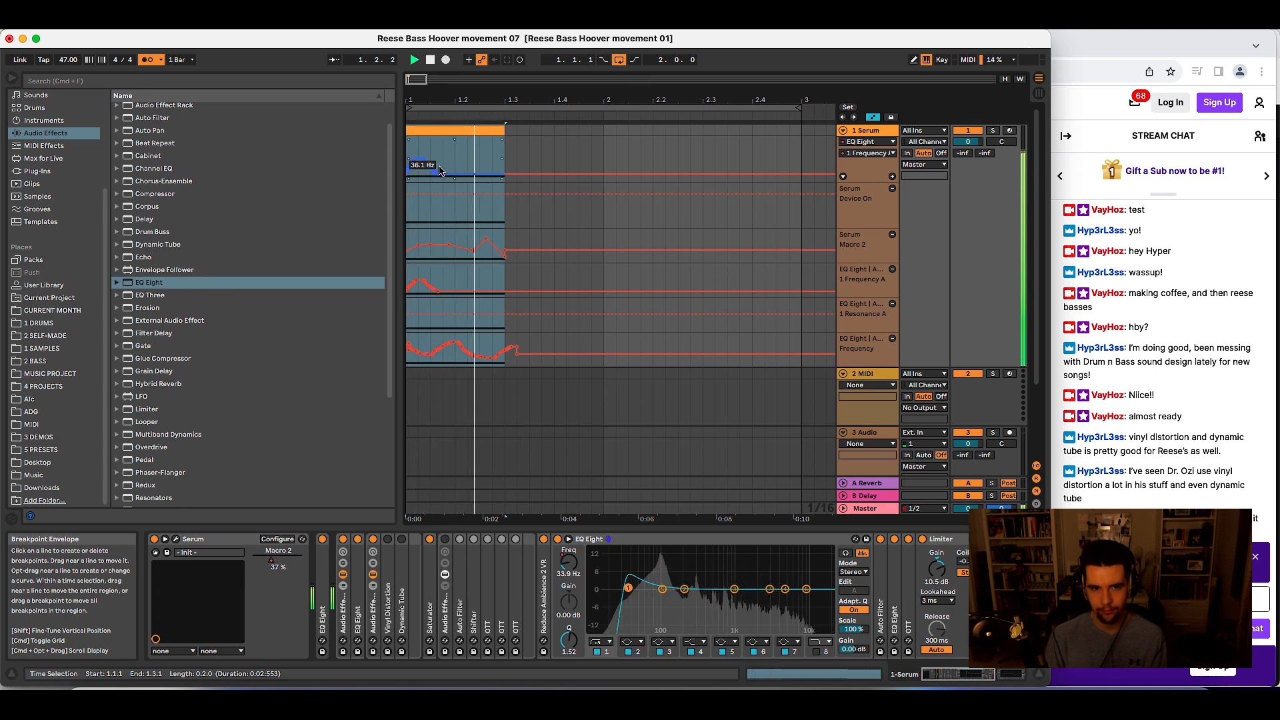
key(space)
key(space)
key(space)
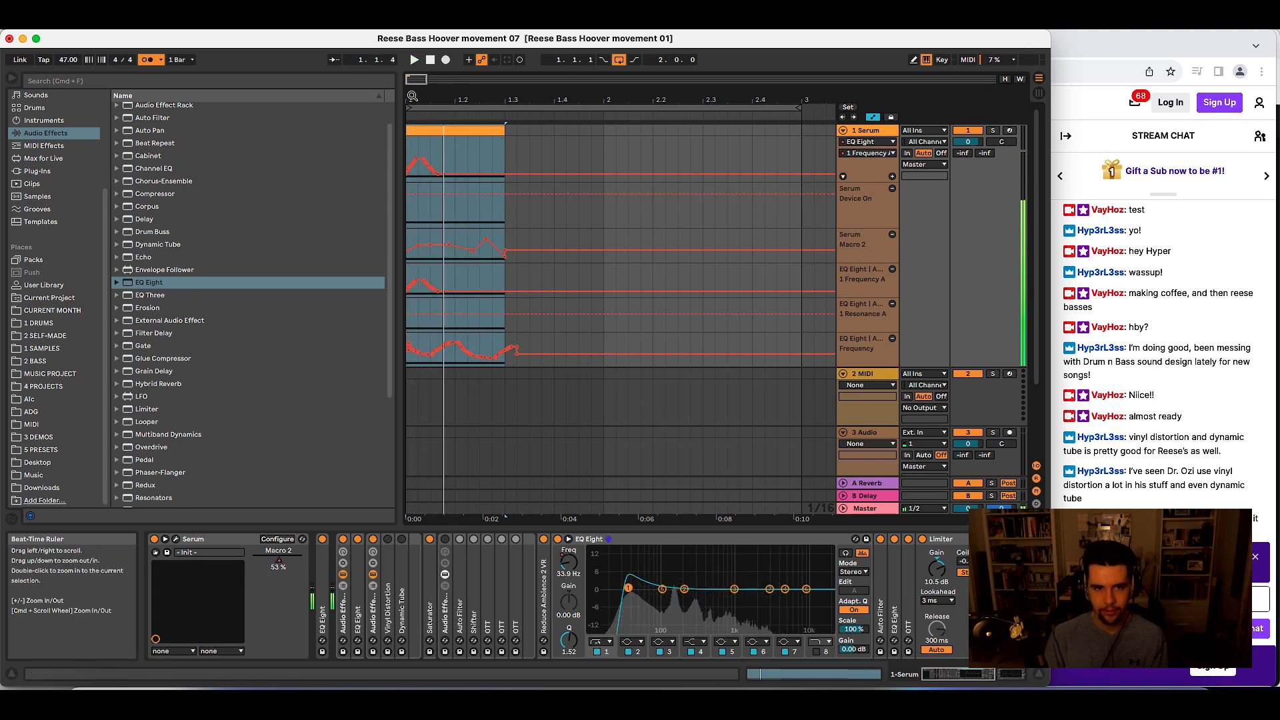
- Select the opening stretch of the EQ Eight band 1 frequency lane and open its automation editing options
drag(412, 96, 413, 146)
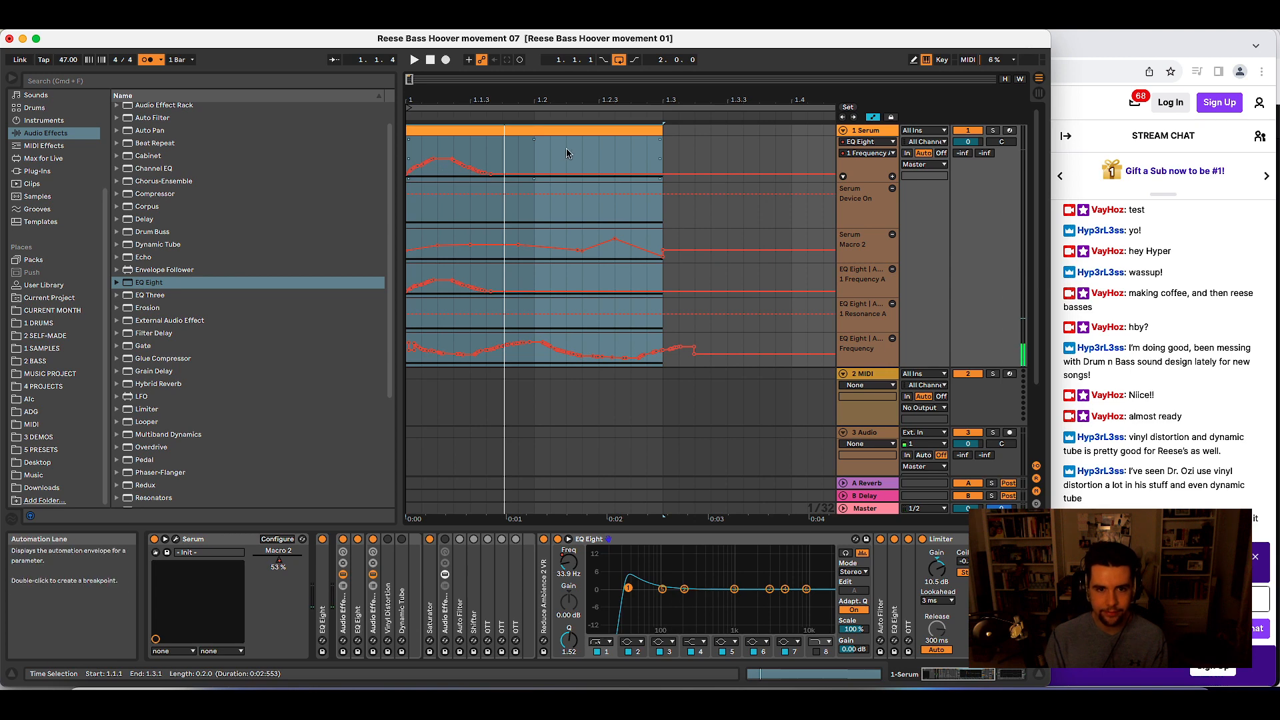
drag(630, 157, 406, 155)
key(super+z)
right_click(430, 150)
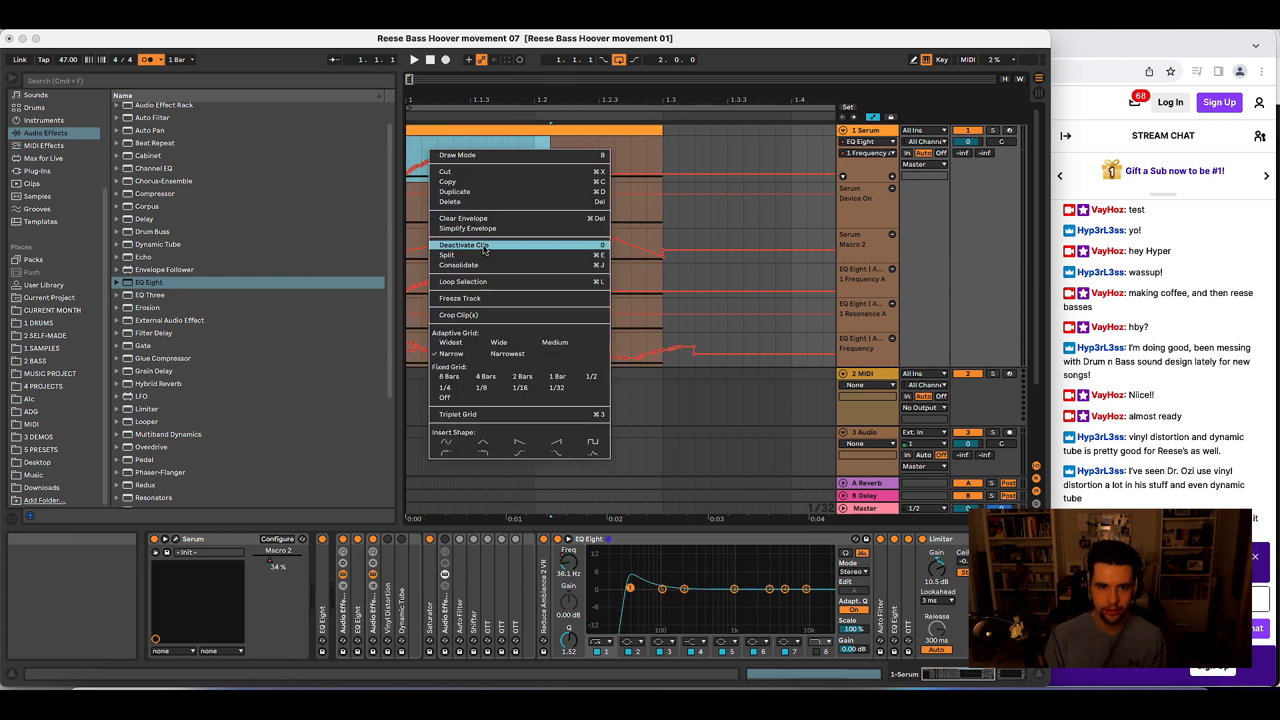
- Simplify the selected EQ Eight 1 Frequency A automation on the Serum track and play it back
click(467, 228)
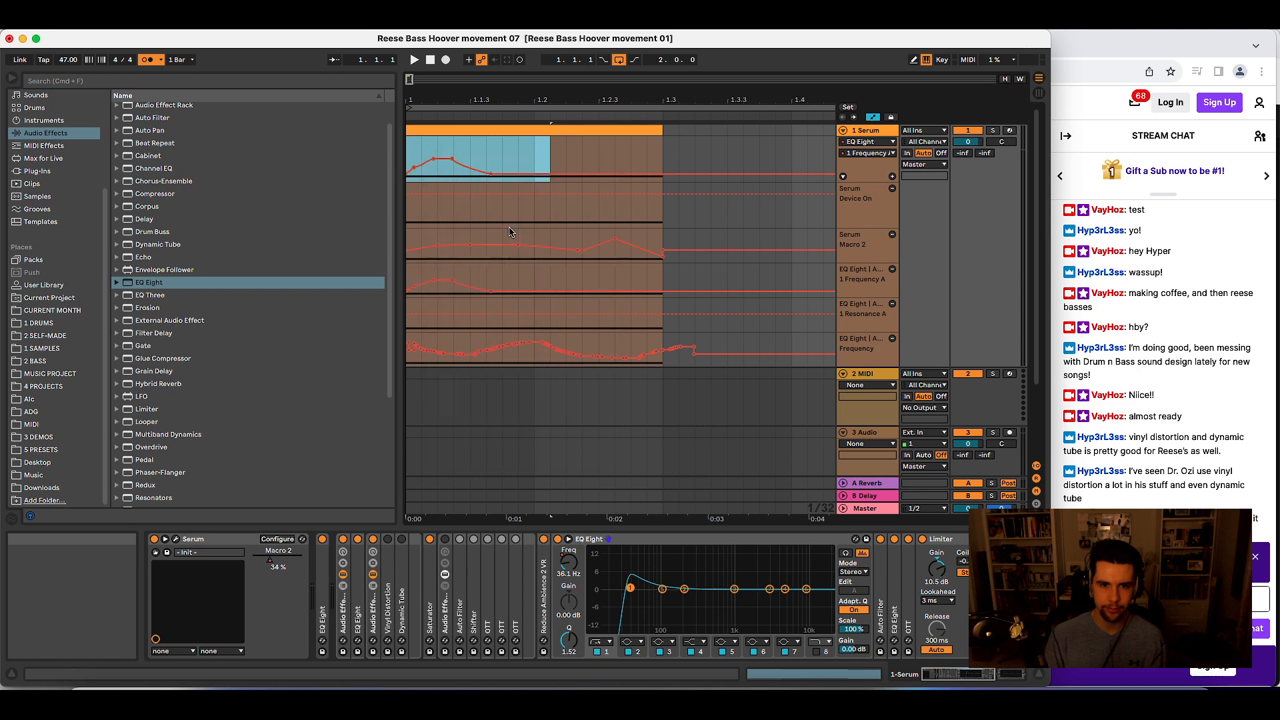
click(492, 176)
key(space)
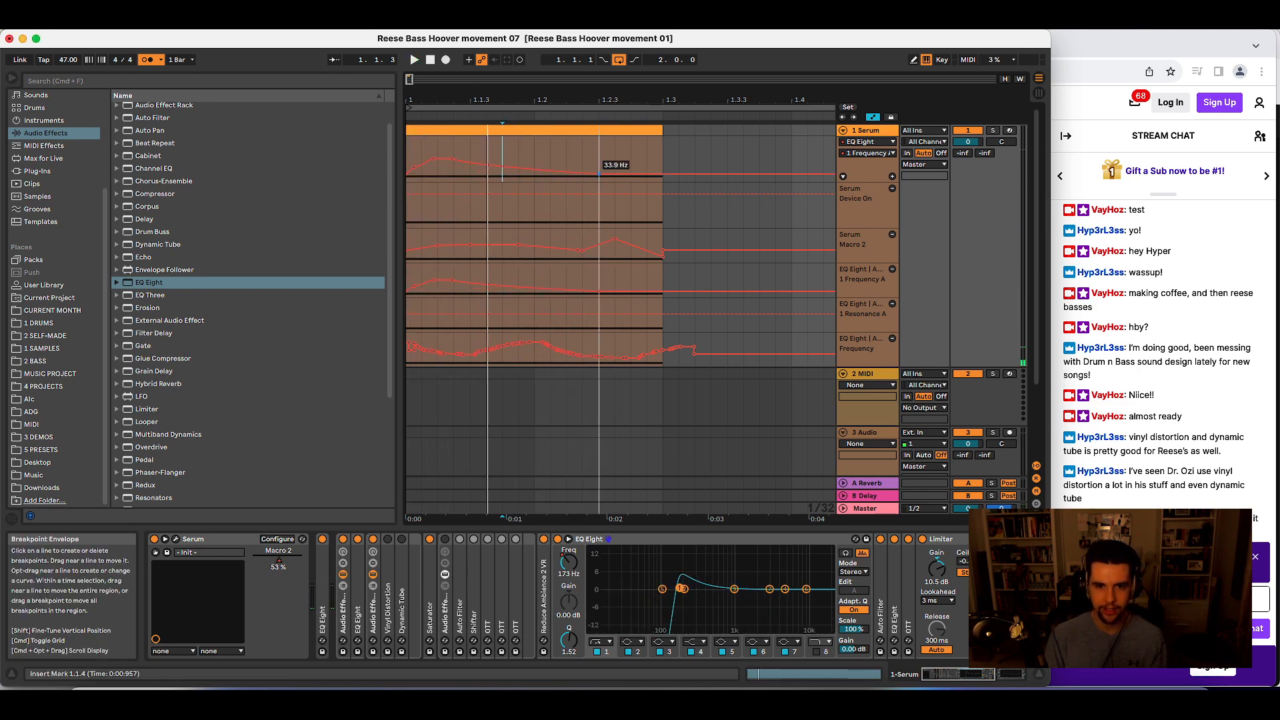
key(space)
- Select the Serum clip's time range, audition it, and lower the Q of EQ Eight's filter 1 to 0.26
click(519, 130)
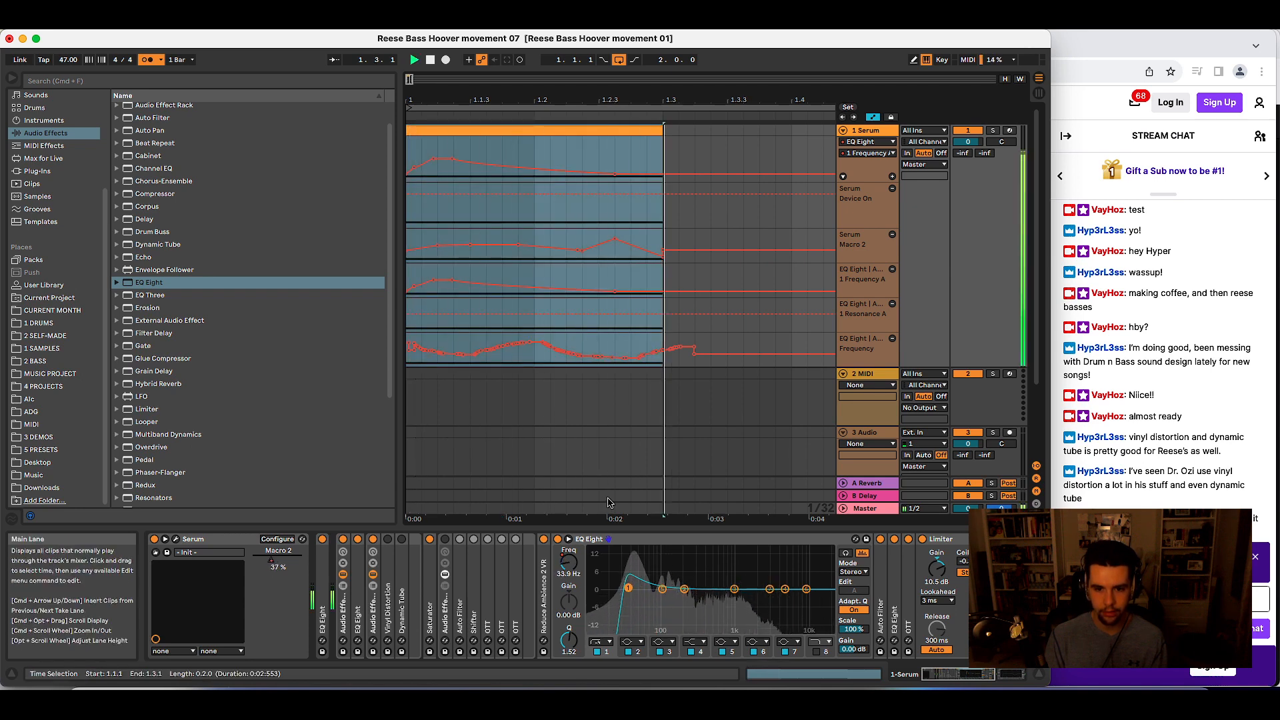
key(space)
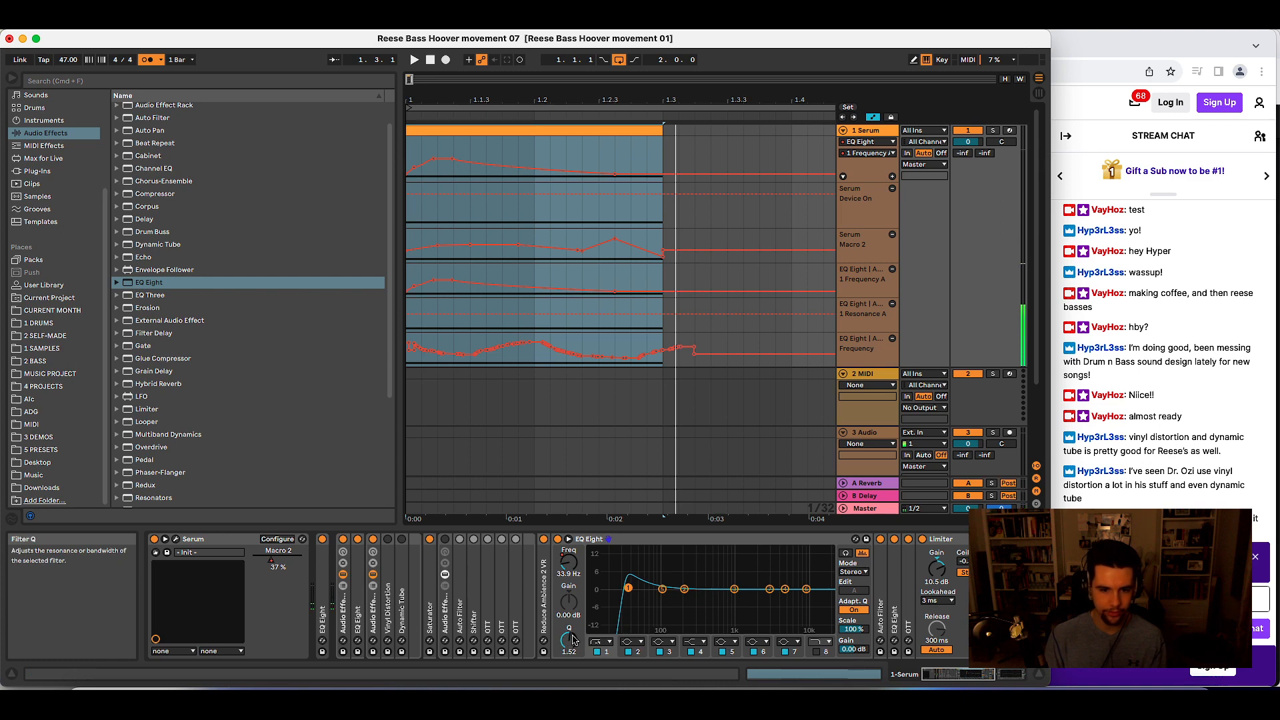
key(space)
drag(571, 640, 571, 676)
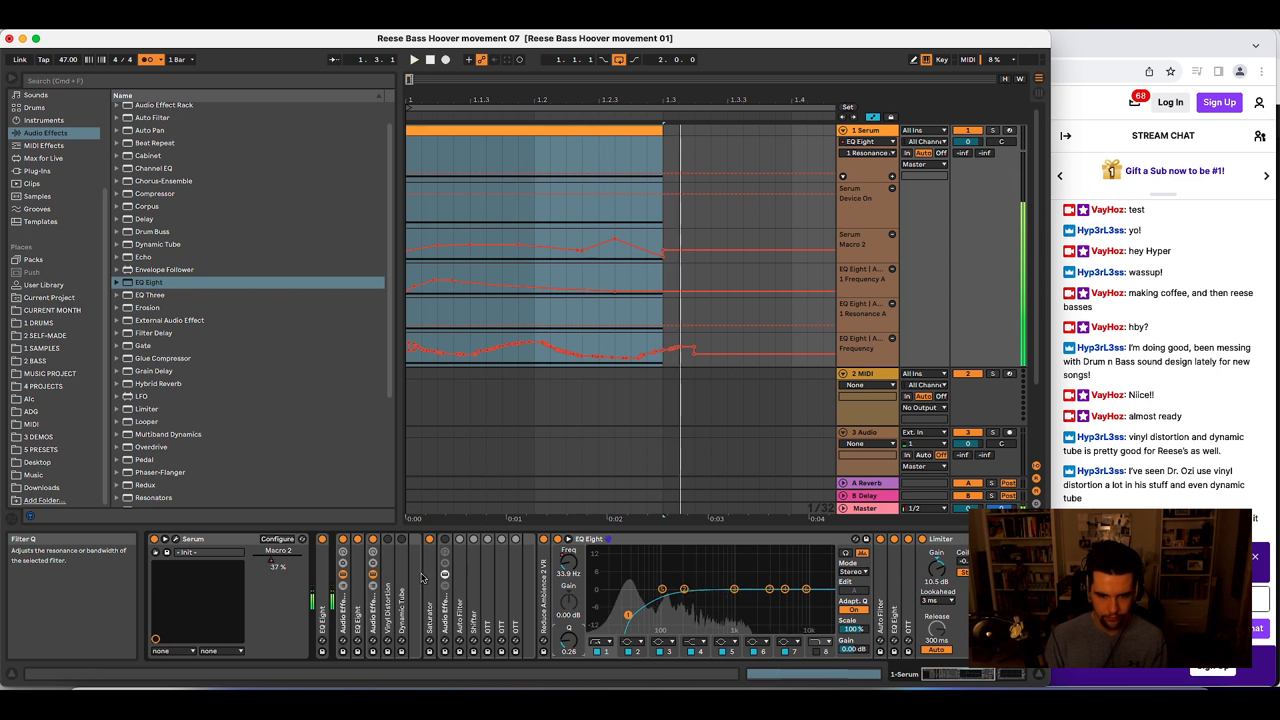
- Unfold the Saturator and try lowering its Drive to about 9.14 dB during playback
double_click(430, 600)
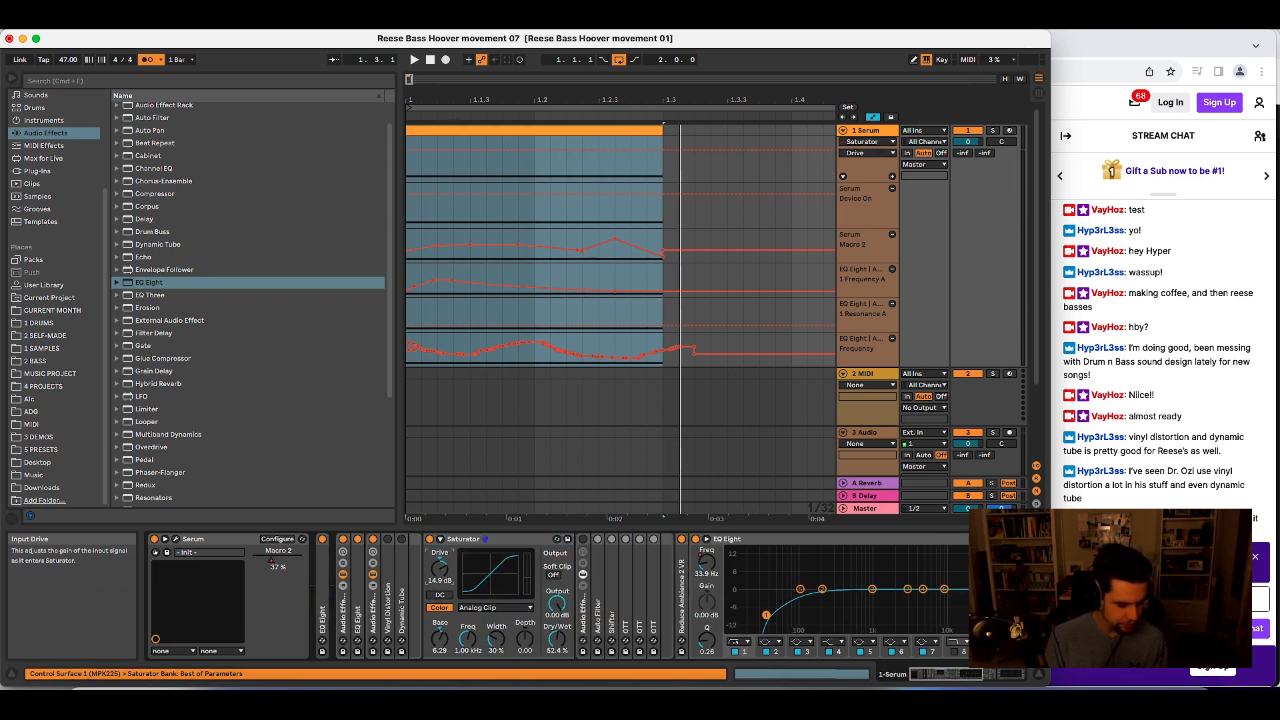
key(space)
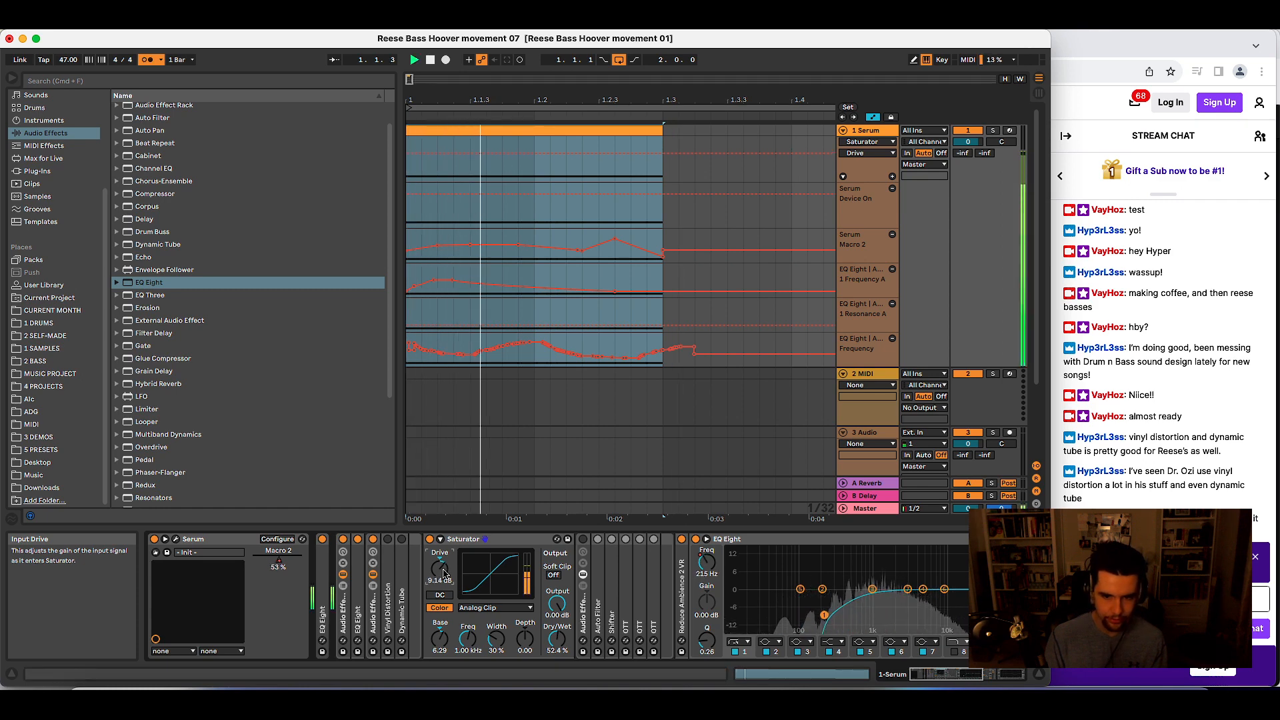
key(space)
key(space)
key(space)
- Fold the EQ Eight next to the Limiter and audition the sound, toggling the following Auto Filter for comparison
double_click(866, 539)
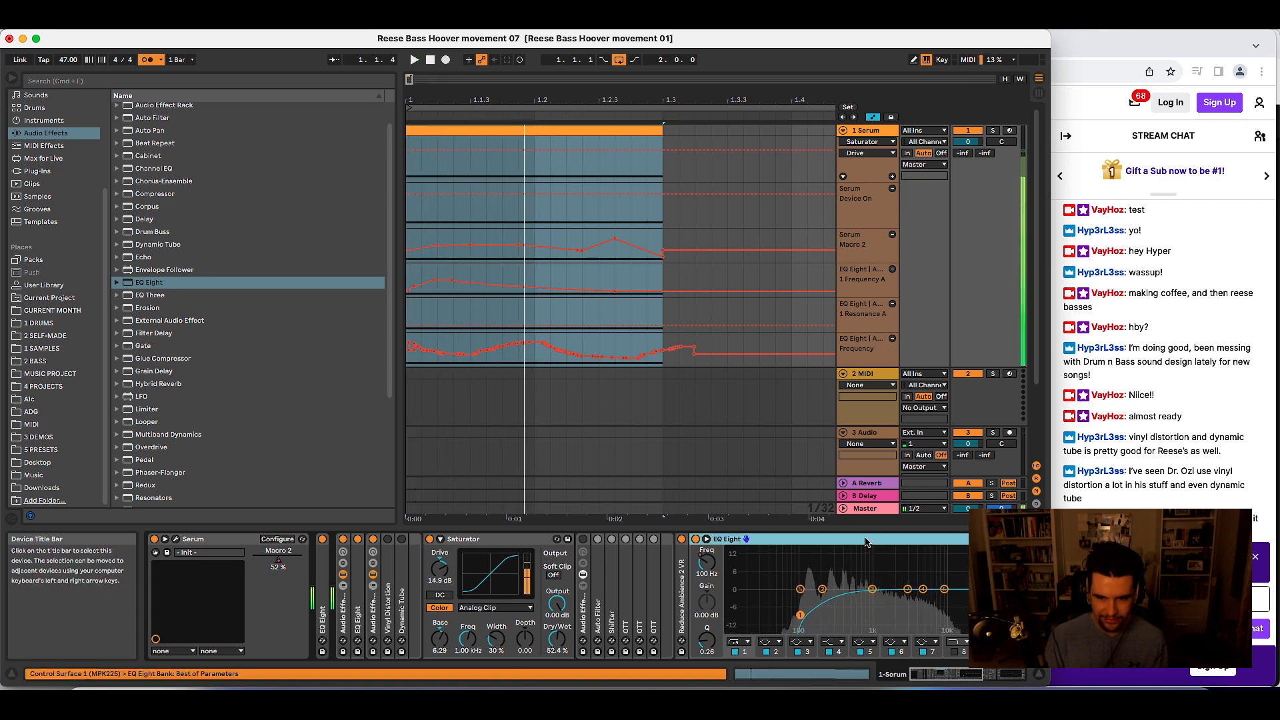
key(space)
key(space)
key(space)
key(space)
key(space)
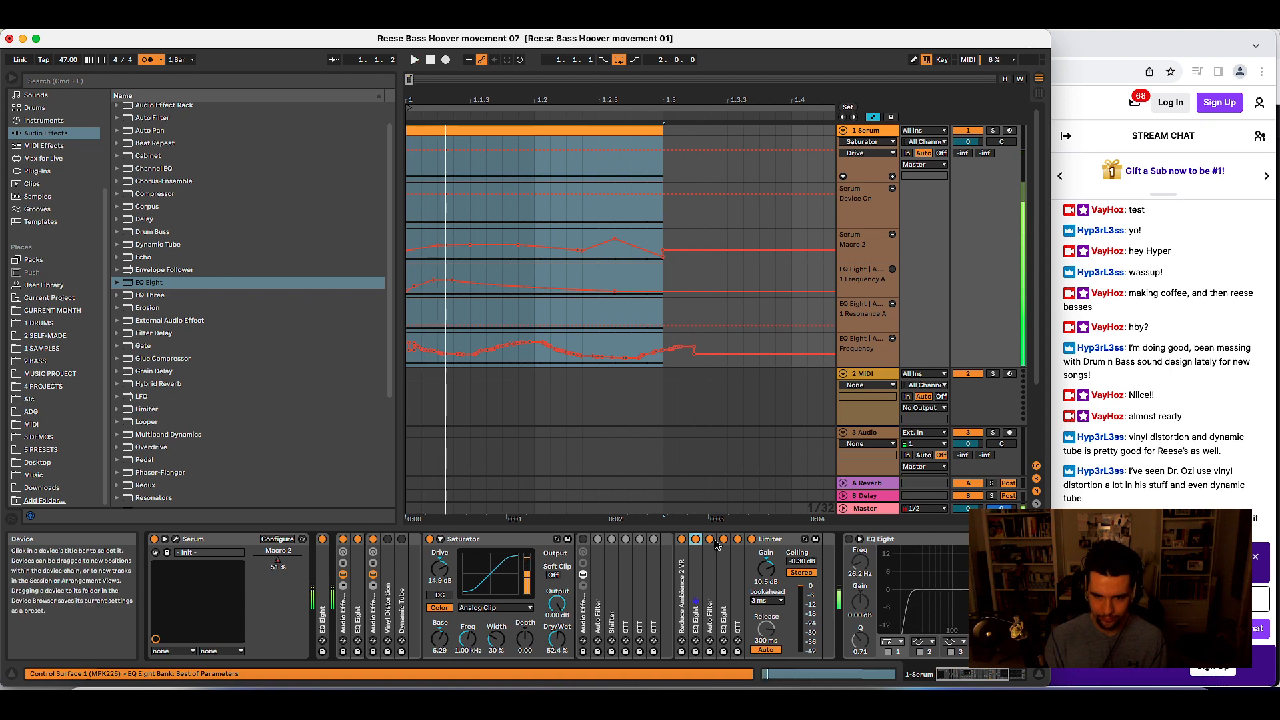
click(712, 540)
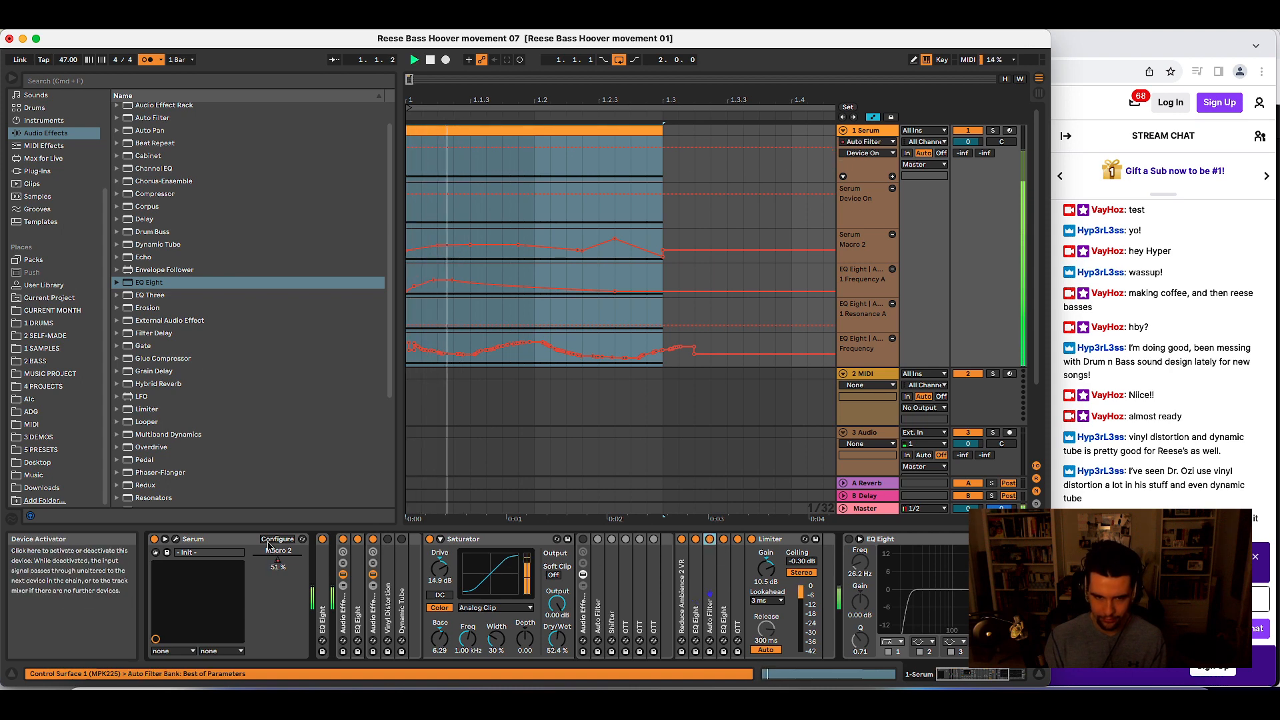
- Open Serum's effects and compare the filter's Drive with its modulation bypassed and restored
key(space)
click(176, 539)
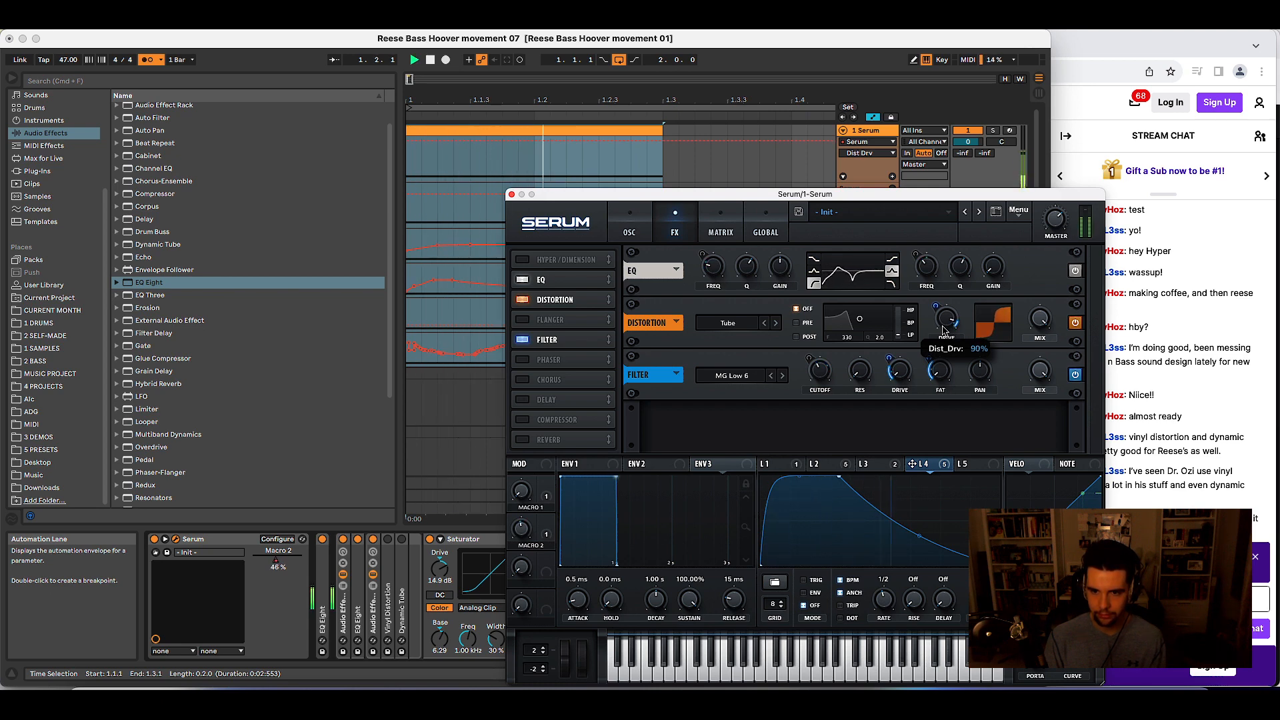
right_click(899, 371)
click(928, 384)
key(space)
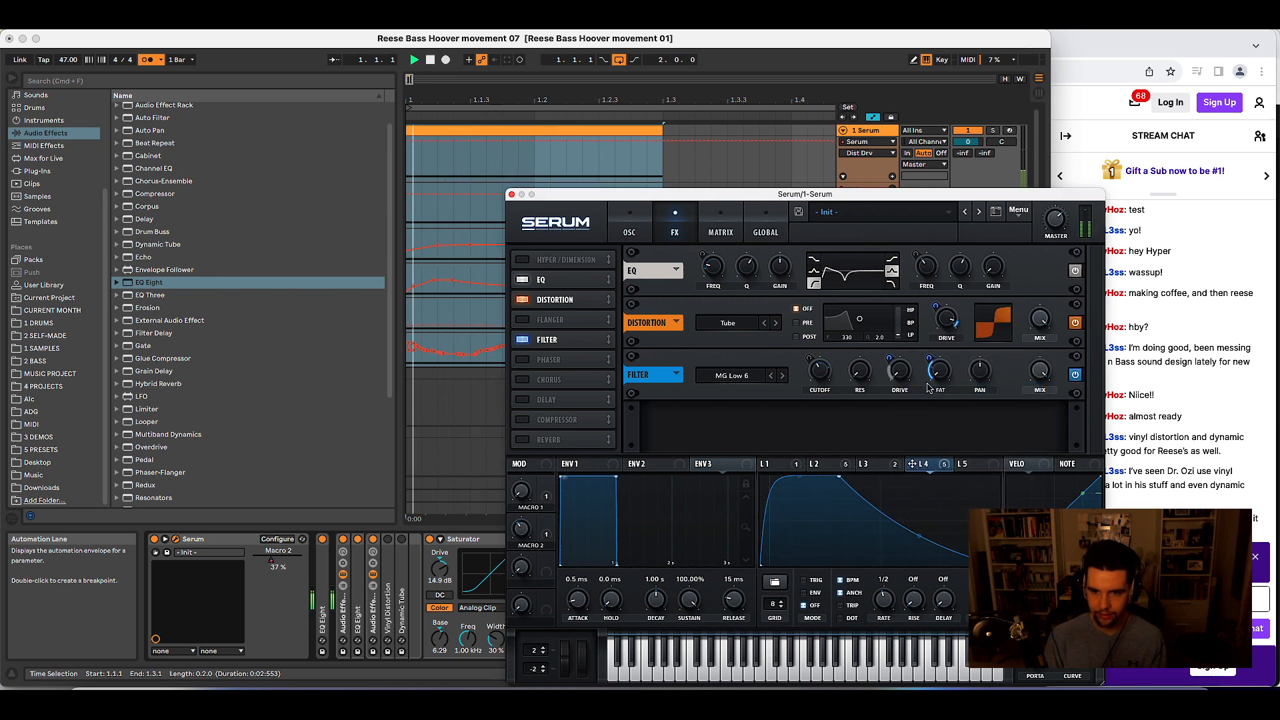
right_click(900, 382)
click(922, 395)
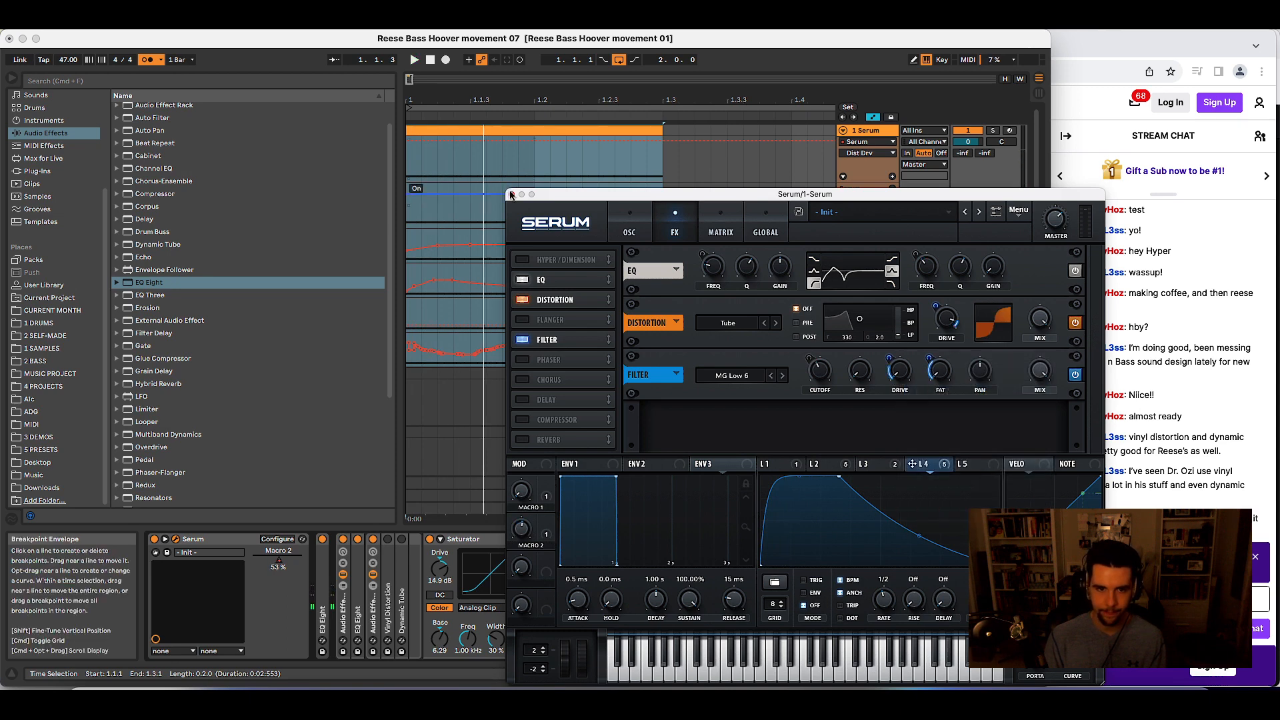
- Bypass the Saturator and re-enable it to compare the sound during playback
click(430, 538)
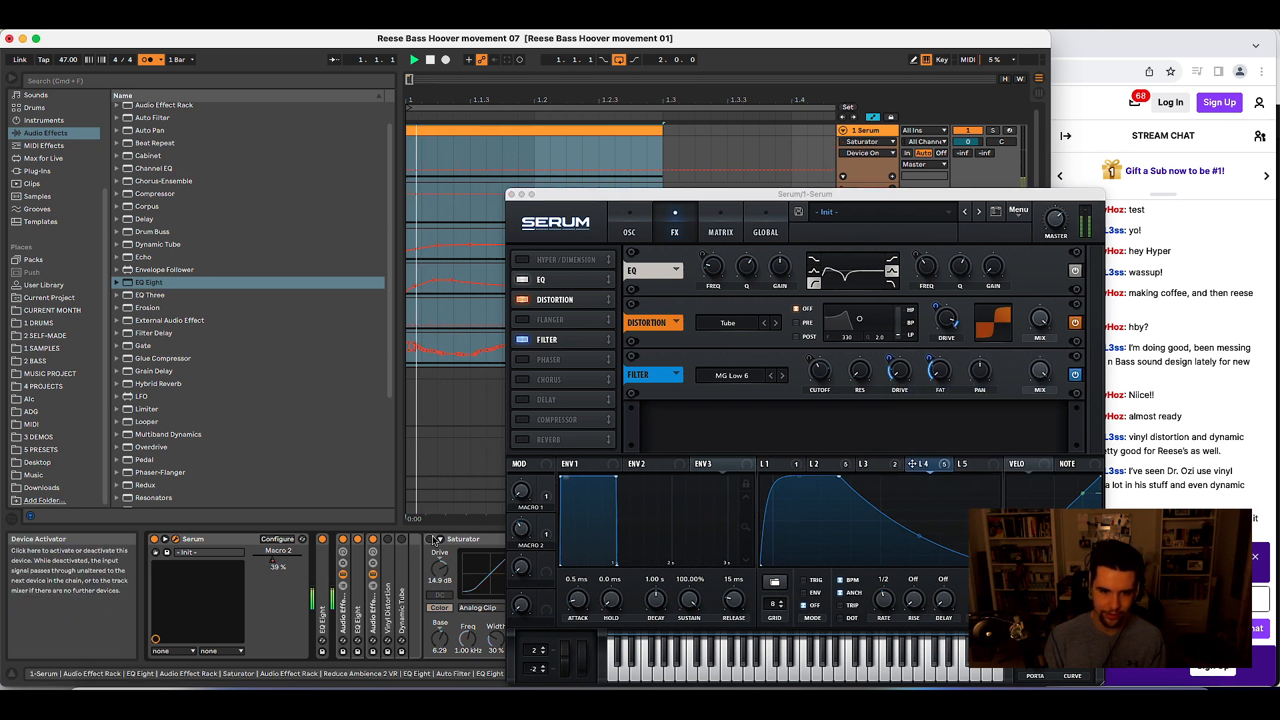
click(430, 539)
key(space)
- Close the Serum window and fold the Saturator and the Audio Effect Rack that follows it
click(515, 199)
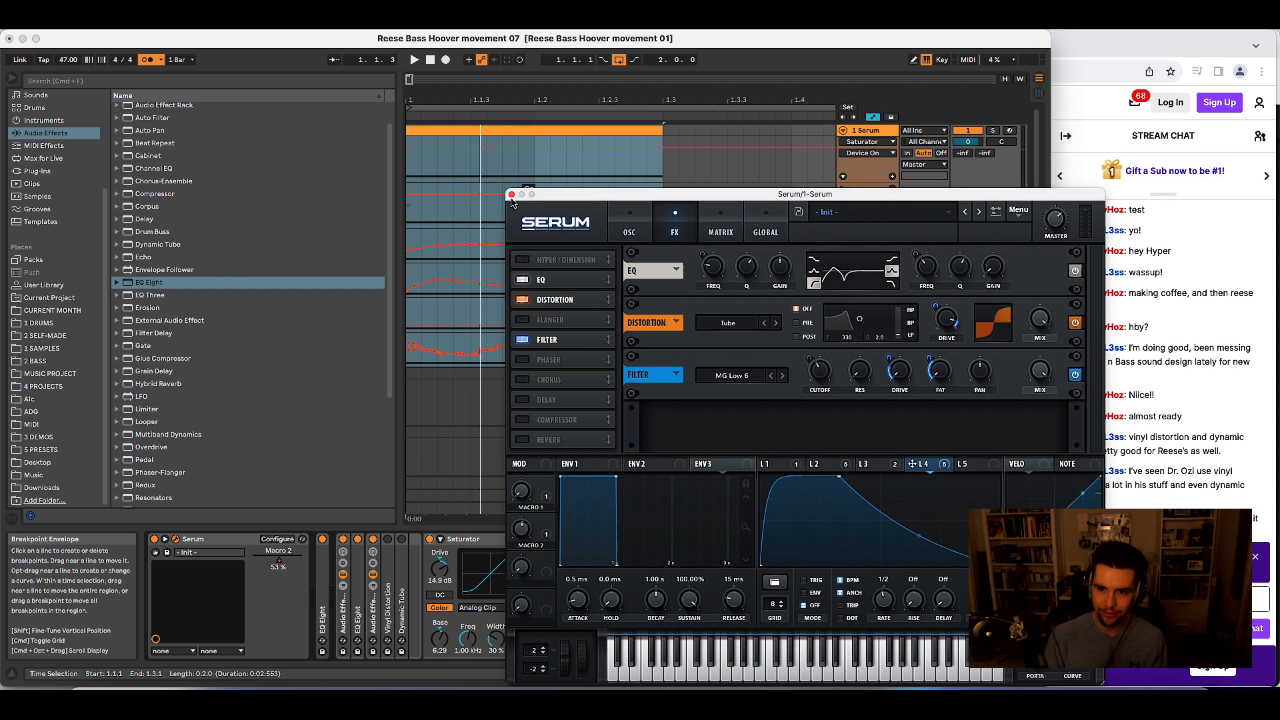
click(511, 195)
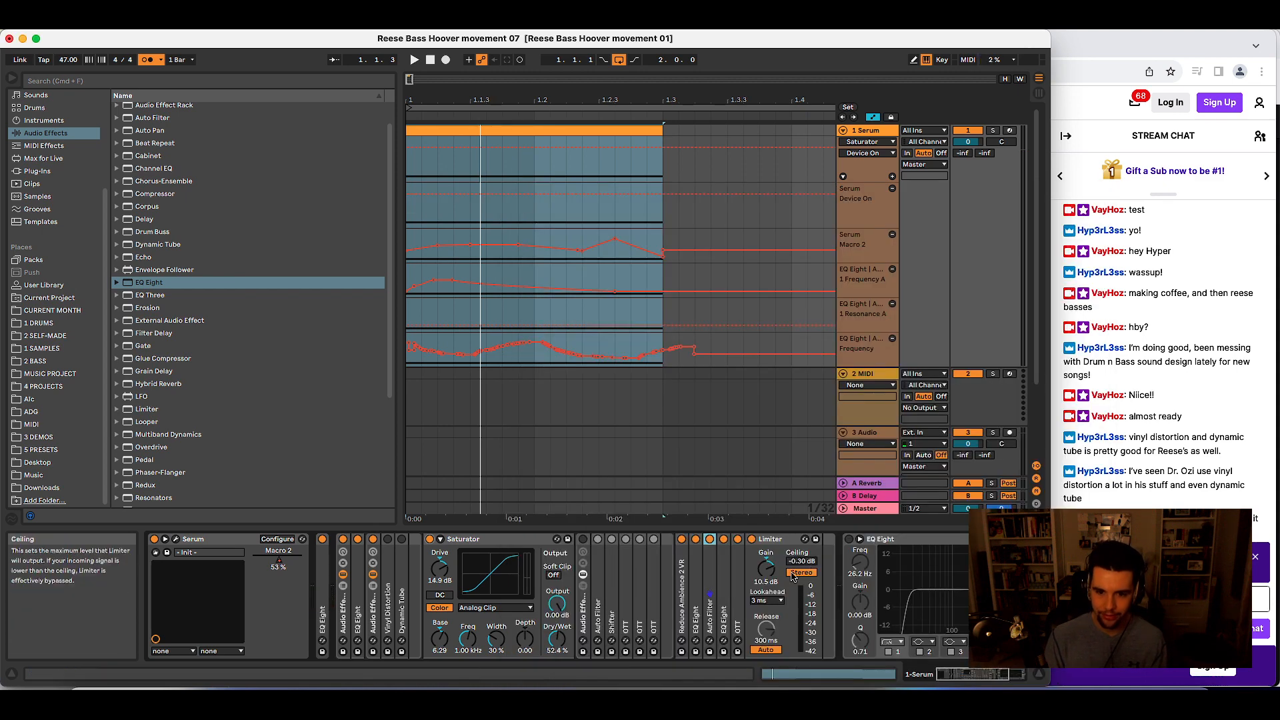
double_click(582, 608)
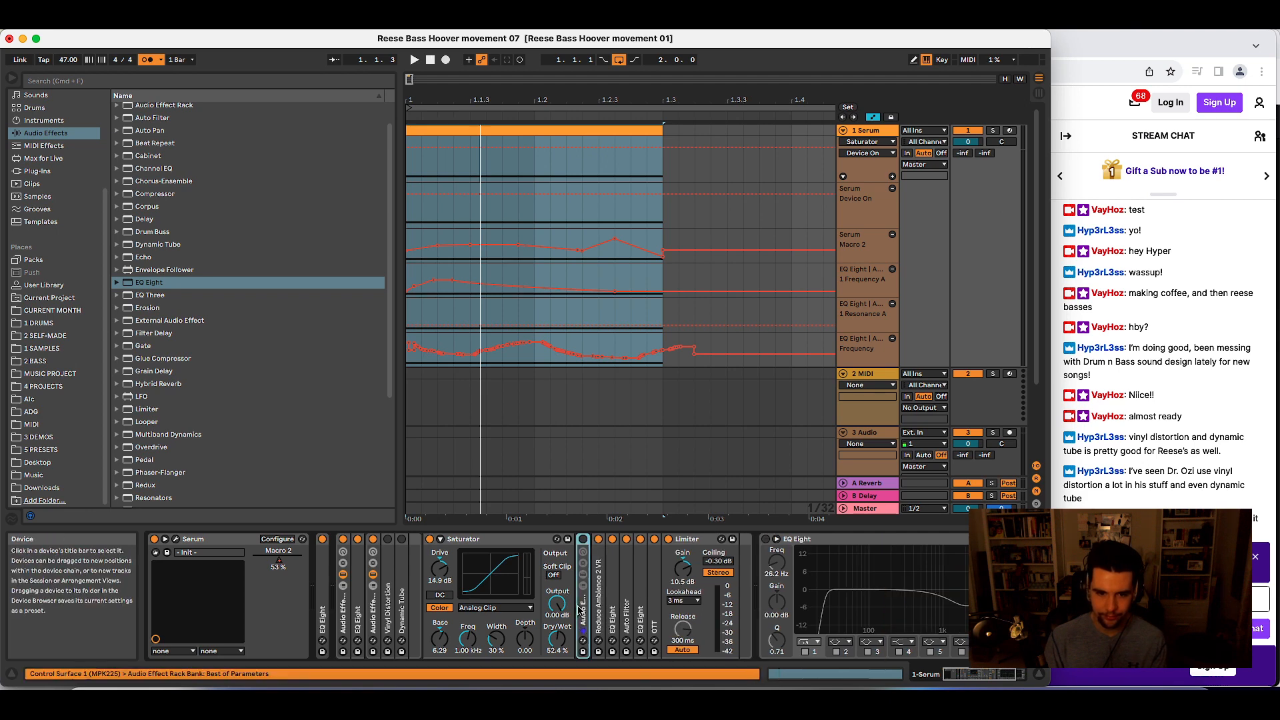
double_click(511, 538)
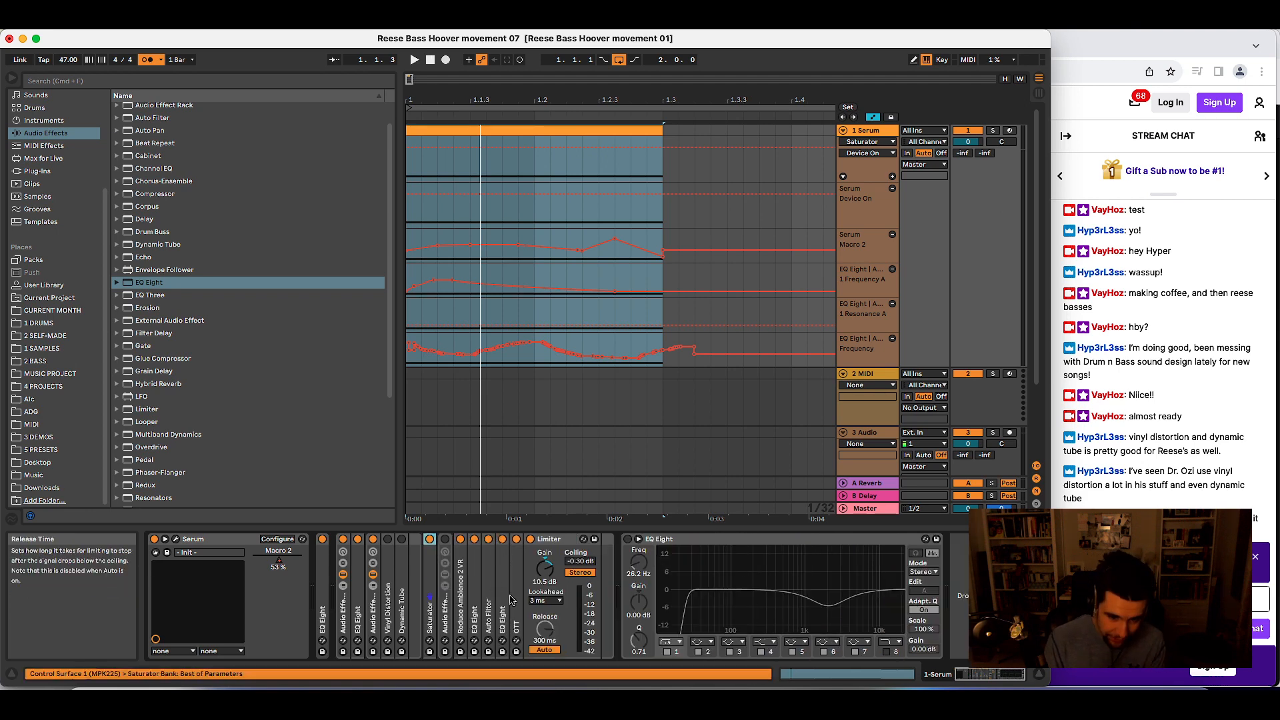
- Deactivate the rack holding Vinyl Distortion and Dynamic Tube, hide its devices, and check the first EQ Eight
key(space)
key(space)
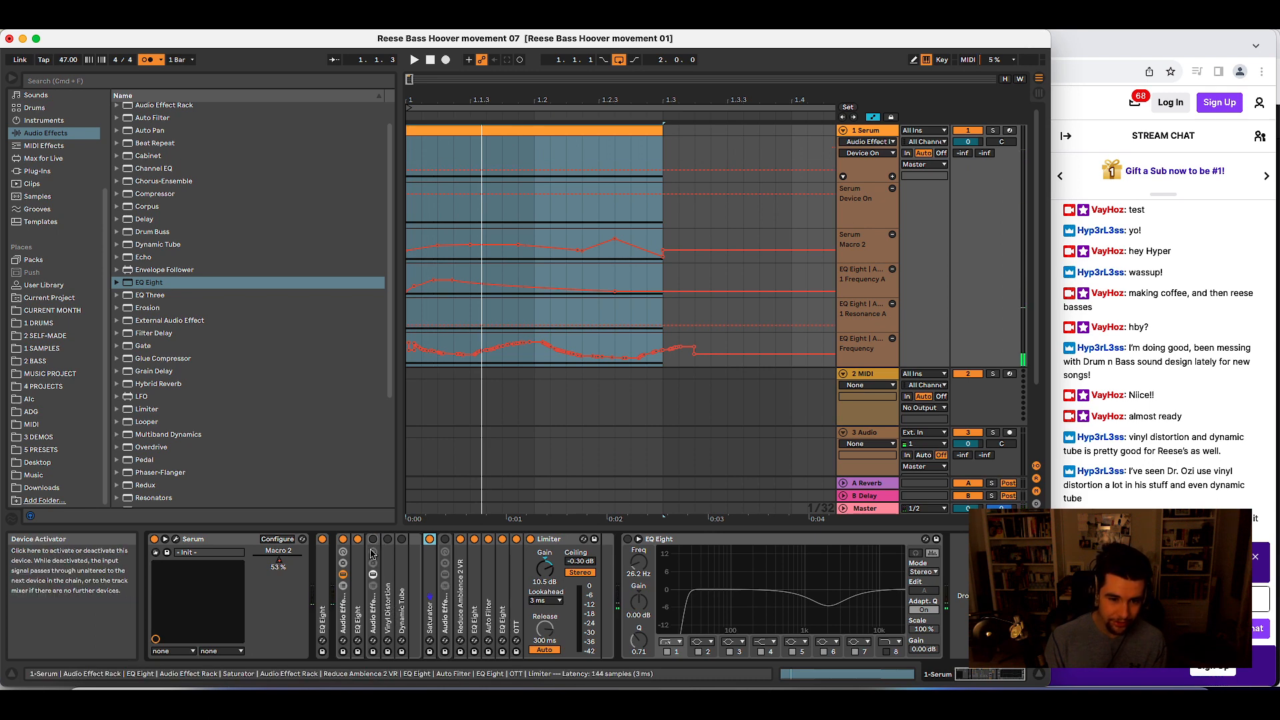
click(373, 575)
click(342, 614)
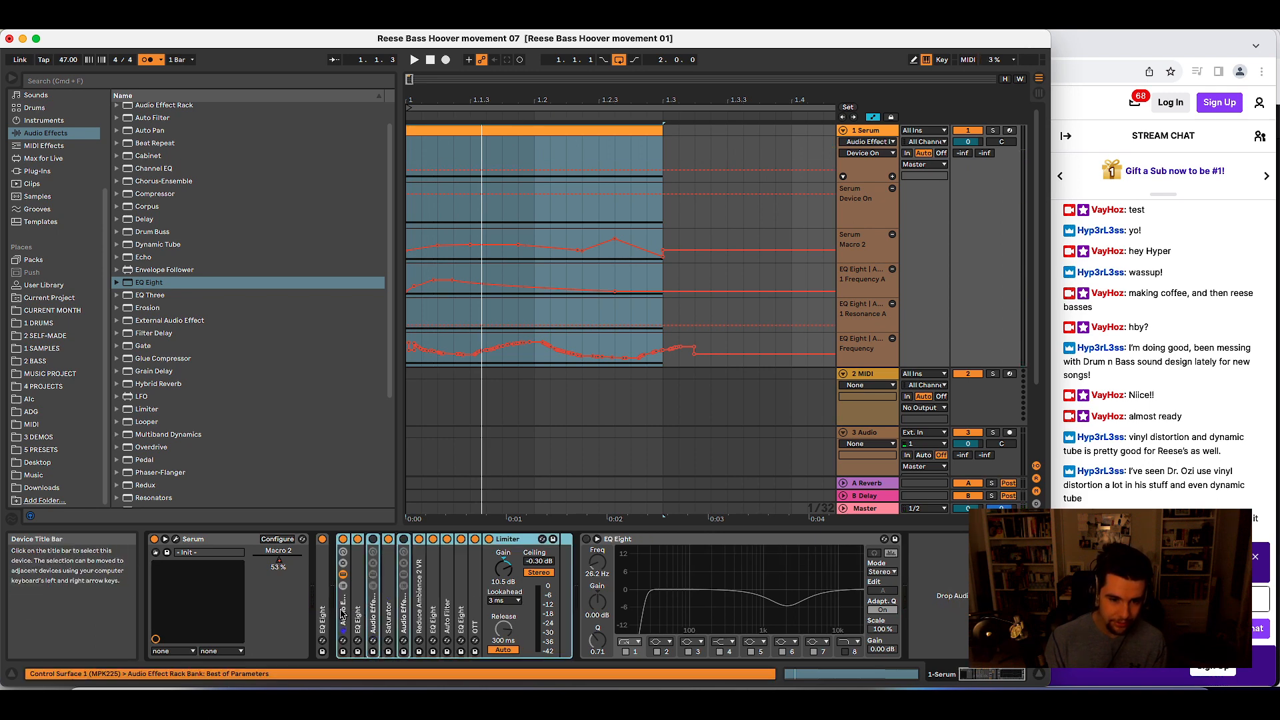
double_click(321, 618)
double_click(390, 542)
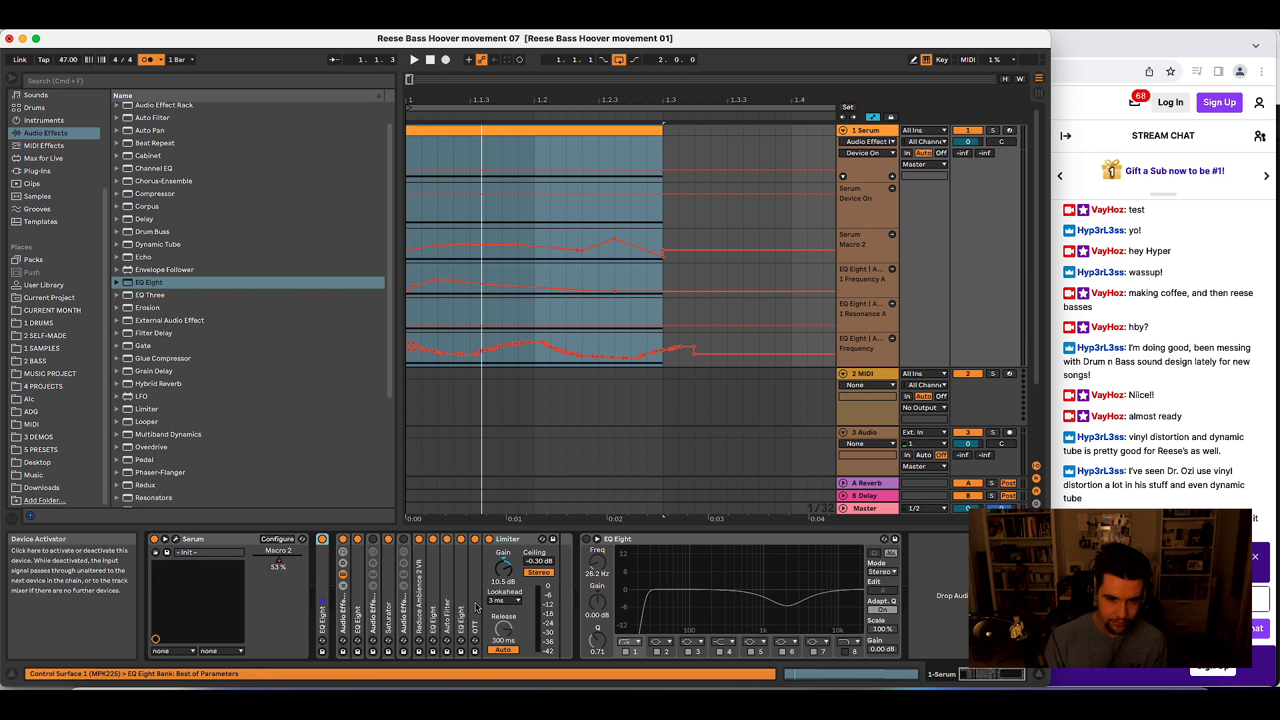
- Set the Limiter's Gain to 6.20 dB while auditioning the bass
key(space)
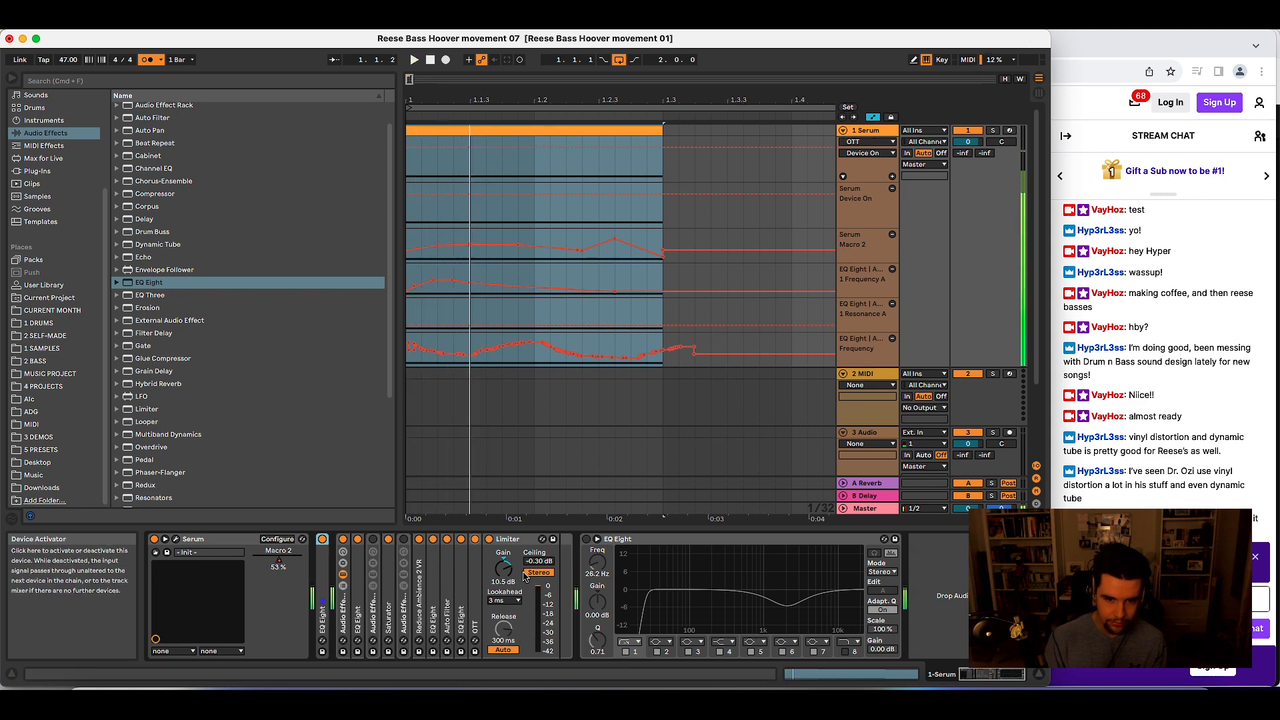
click(510, 582)
key(Delete)
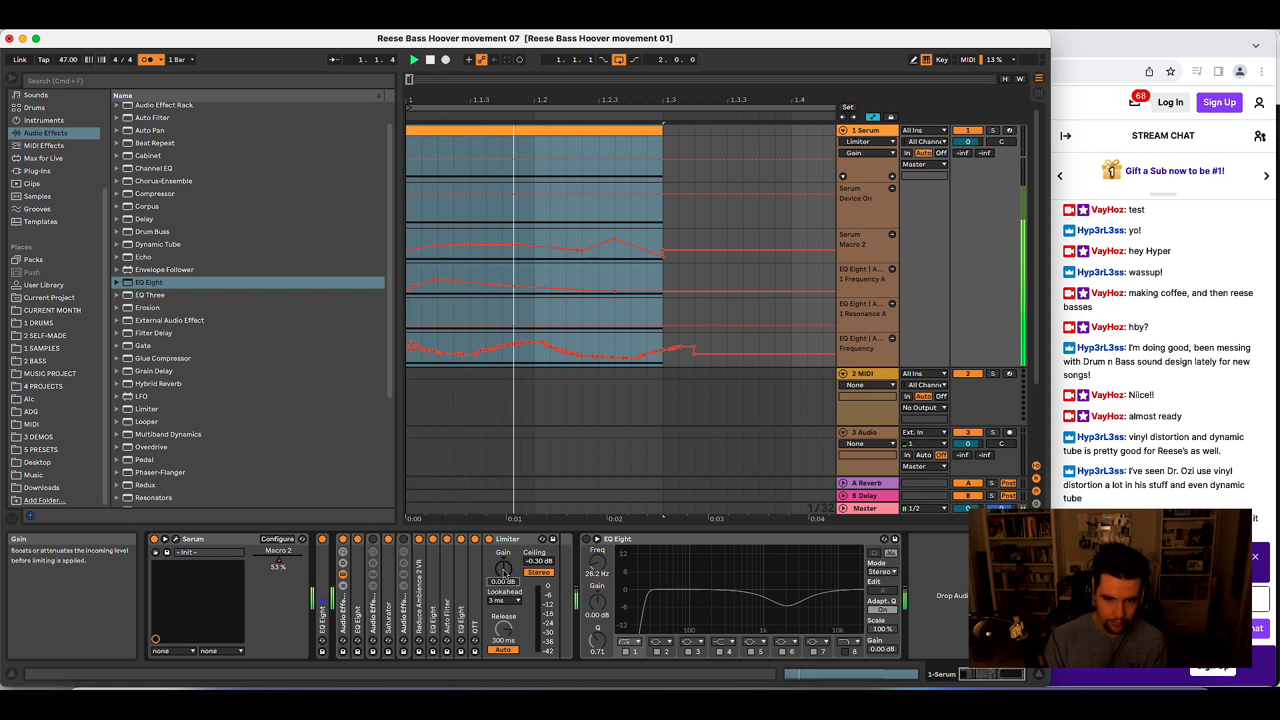
key(space)
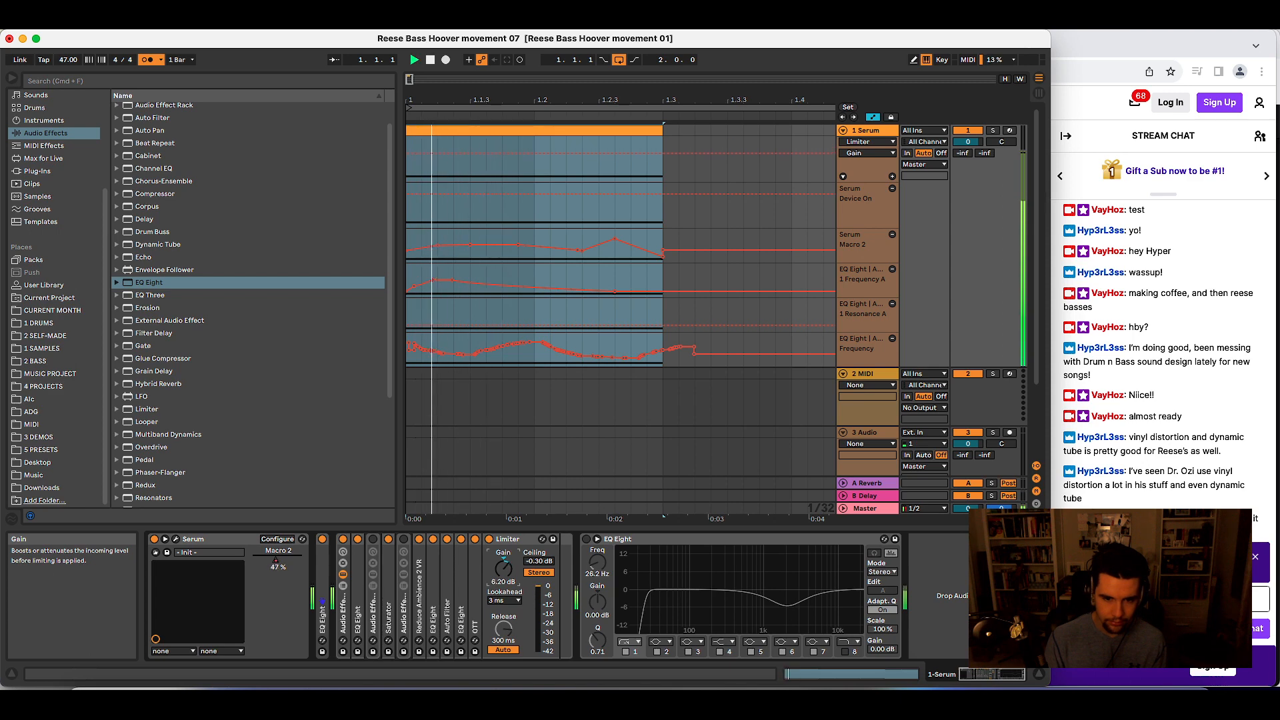
- Compare the Saturator on and off, unfold it, and set its Drive to 11.4 dB
click(389, 539)
key(space)
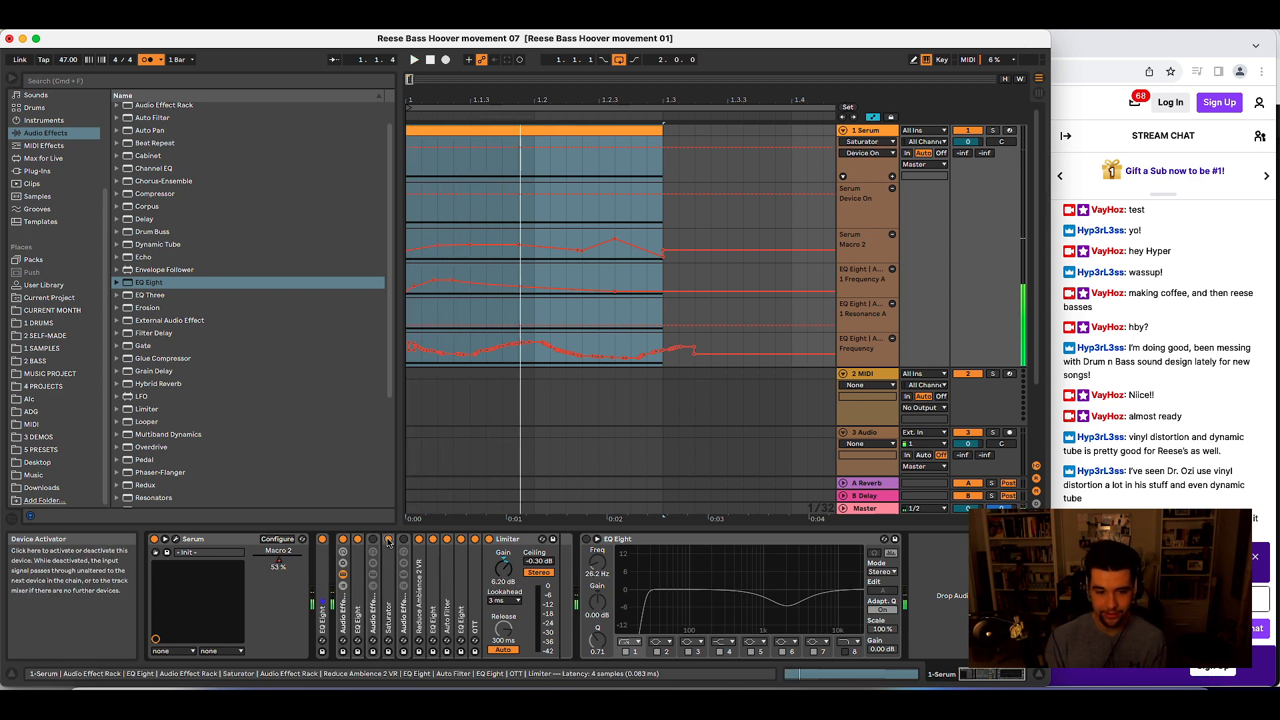
double_click(389, 567)
key(space)
click(398, 568)
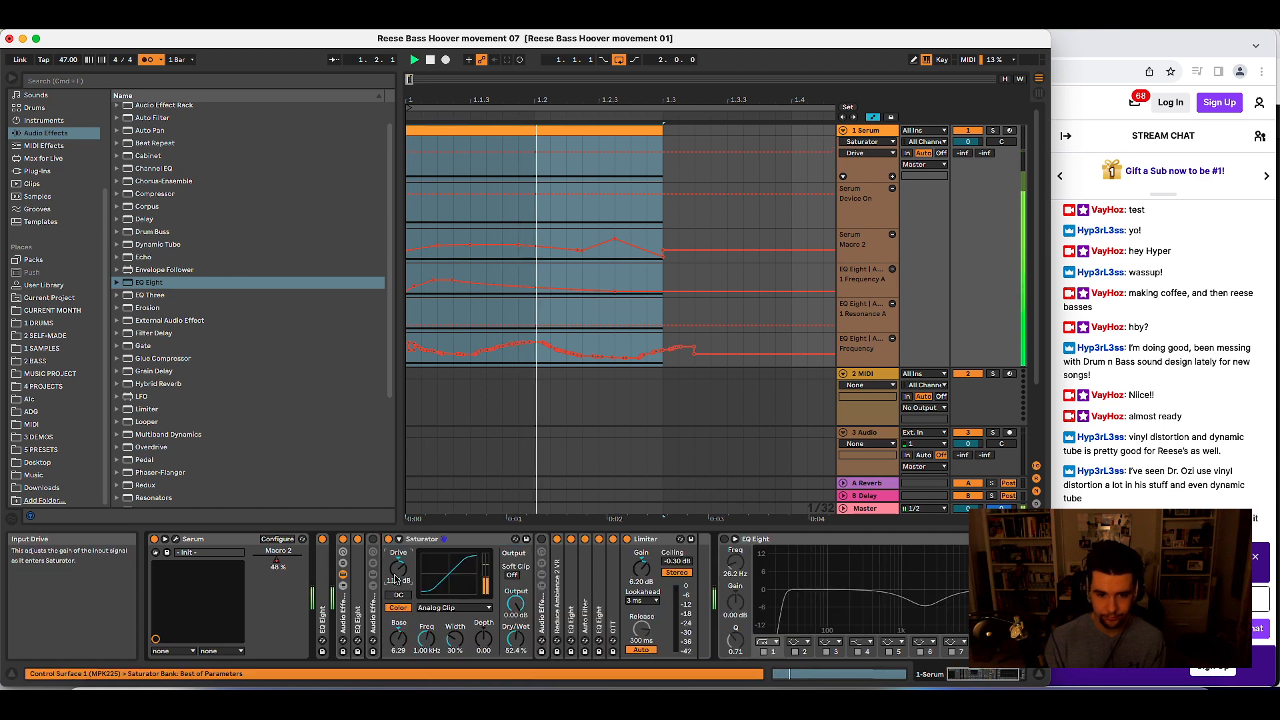
key(space)
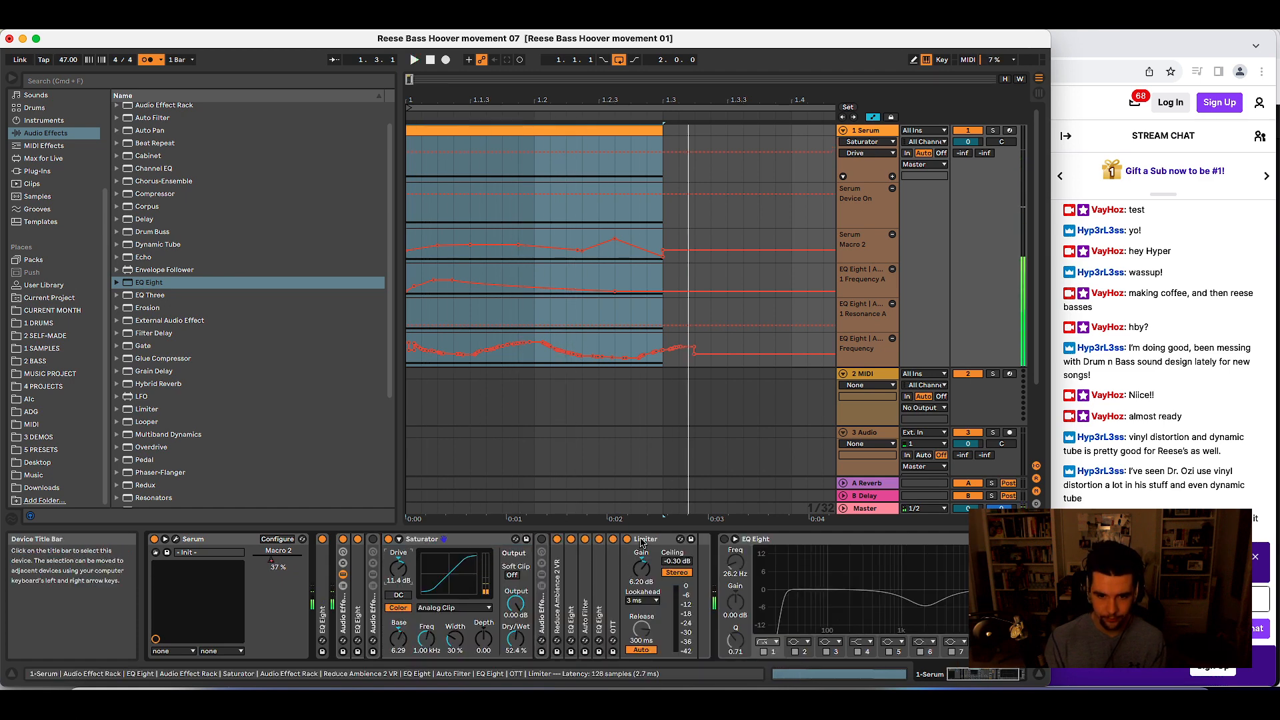
- Select the Limiter, play the bass, and activate the Audio Effect Rack following the Saturator
click(641, 540)
key(space)
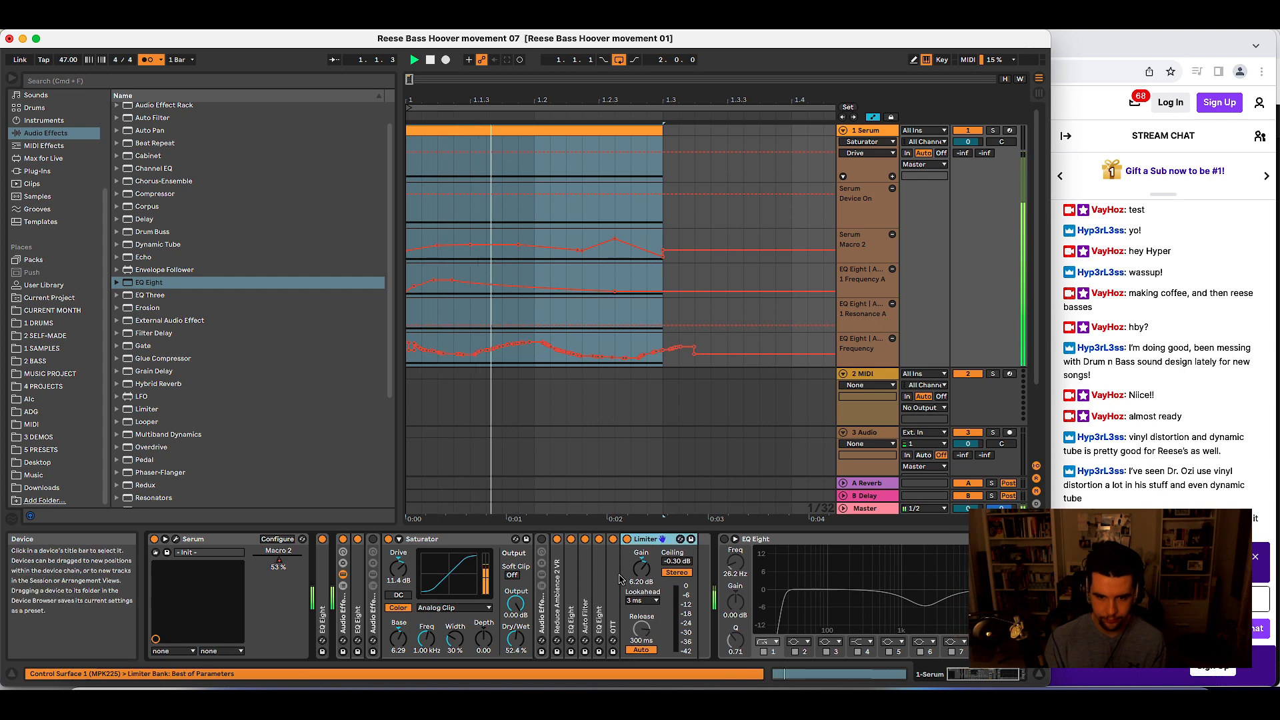
click(542, 539)
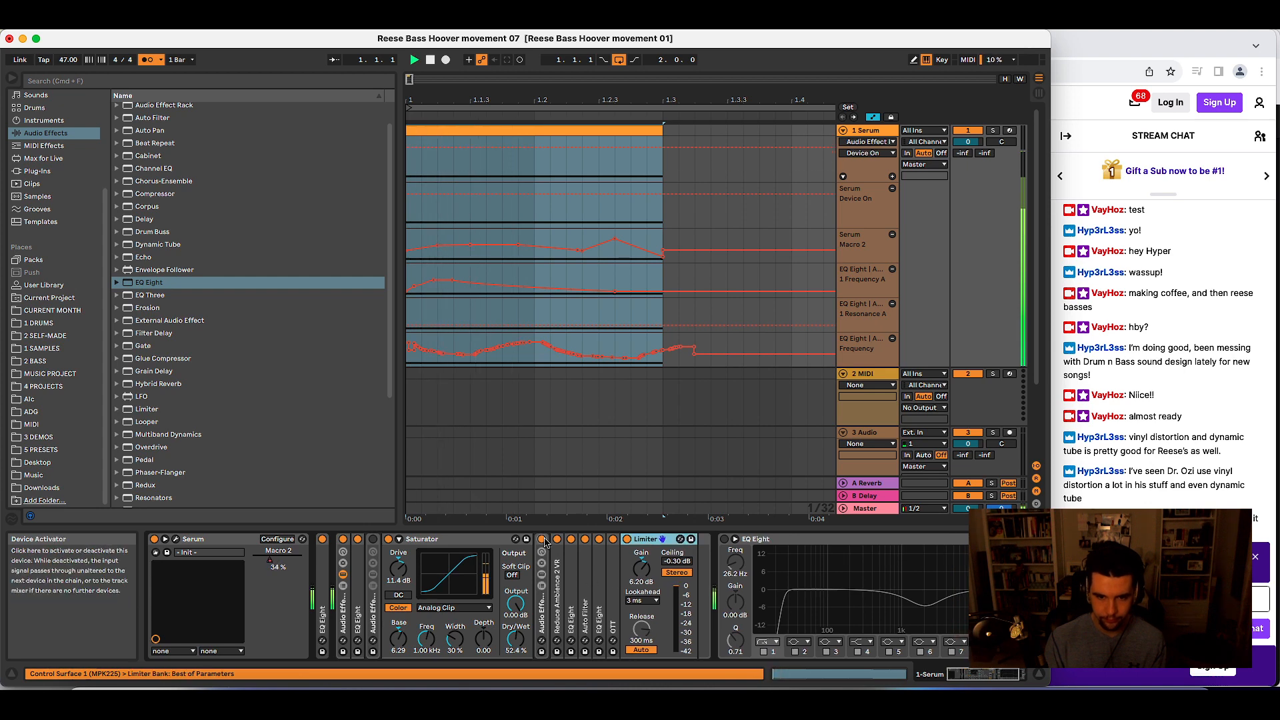
key(space)
- Unfold that rack and its Auto Filter, sync the filter's LFO rate to tempo, and audition it
double_click(546, 600)
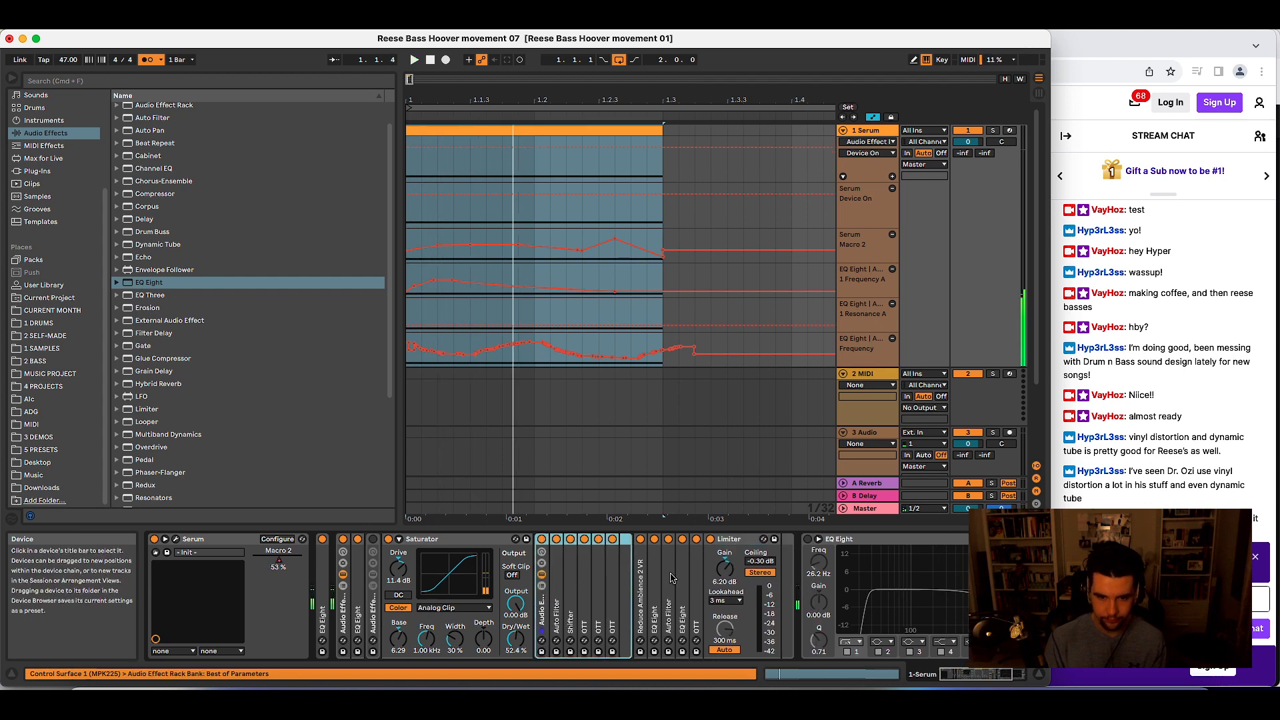
click(557, 604)
click(779, 572)
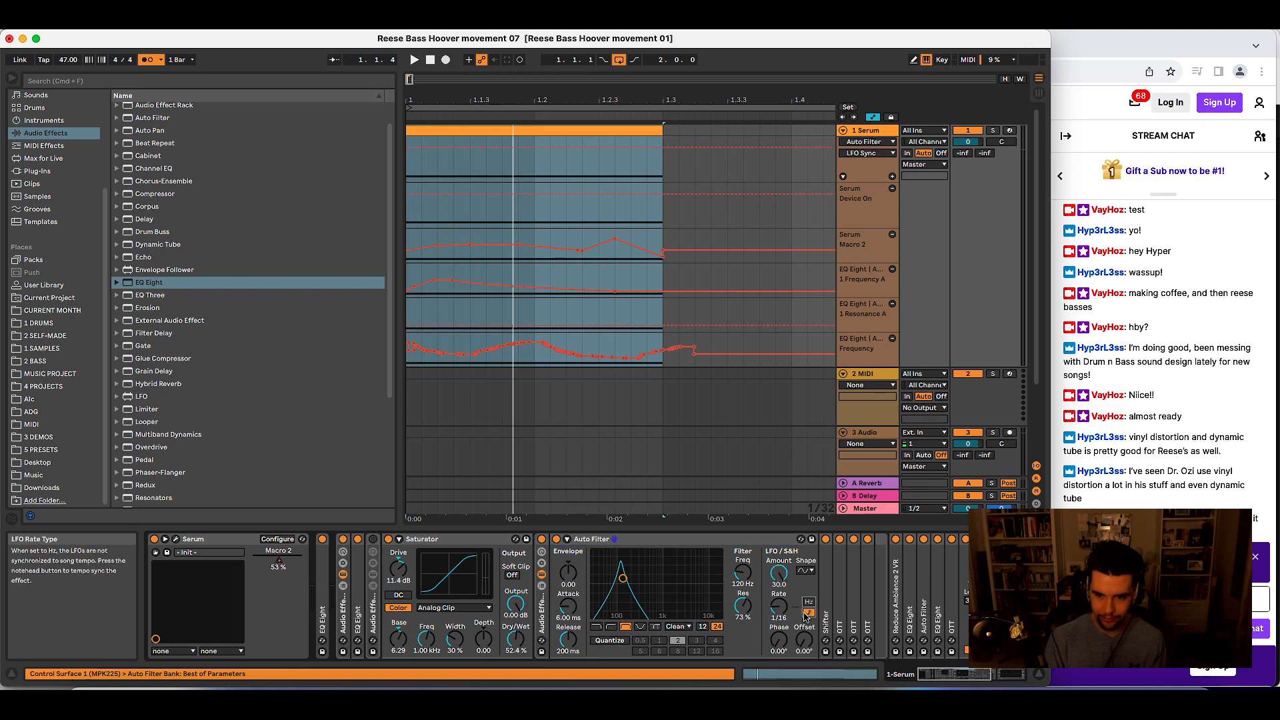
key(space)
key(space)
key(space)
- Set the Auto Filter's synced LFO rate to 3/8 during playback and keep its cutoff frequency at 120 Hz
drag(779, 606, 779, 579)
key(space)
key(space)
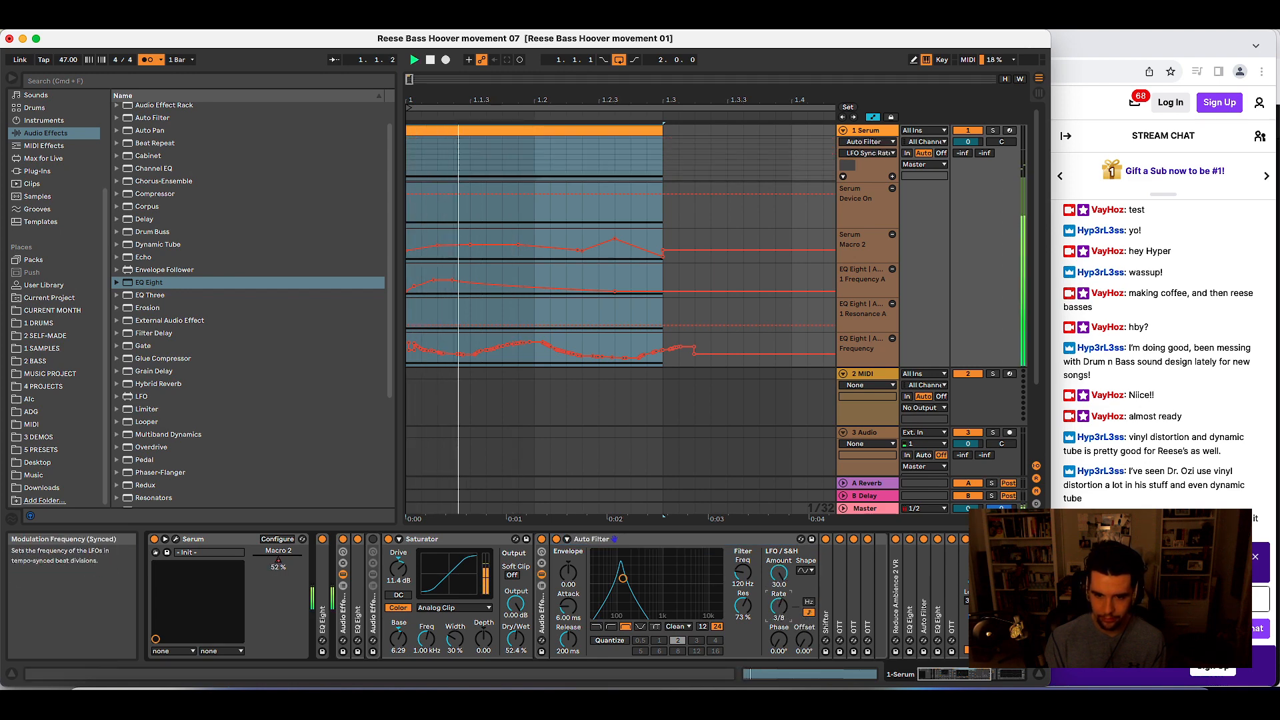
key(space)
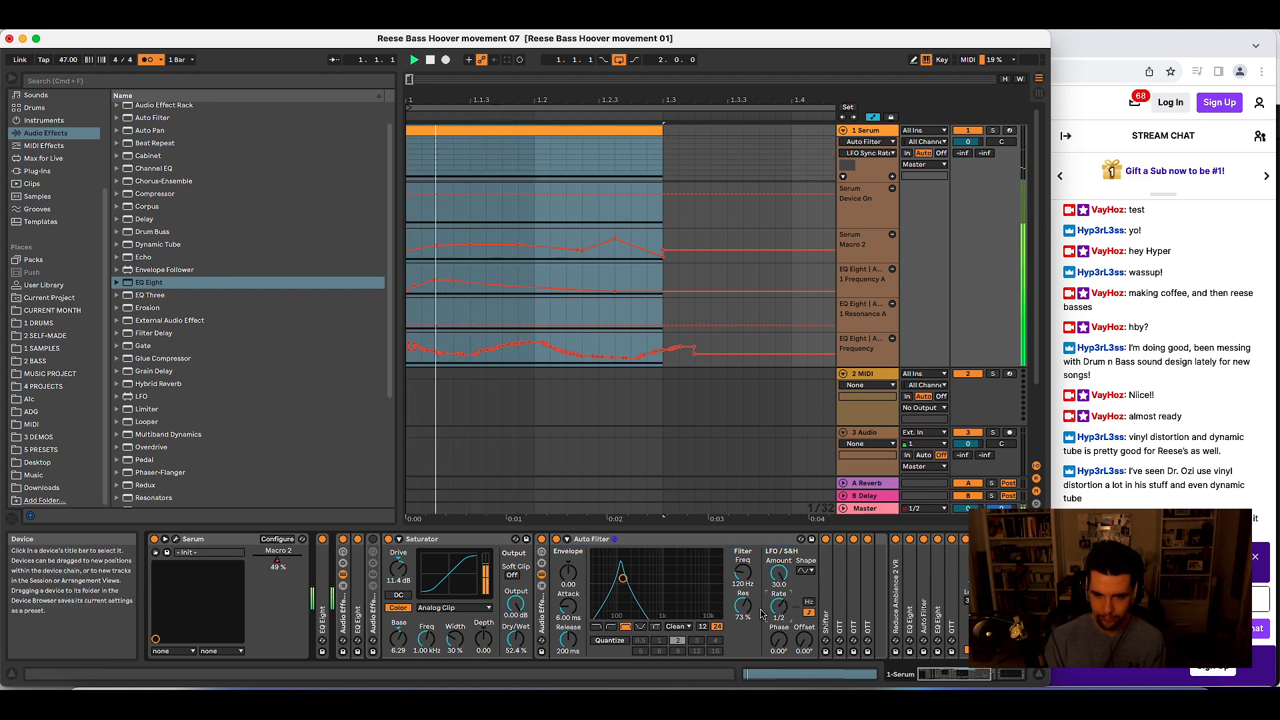
drag(787, 613, 786, 618)
key(space)
key(space)
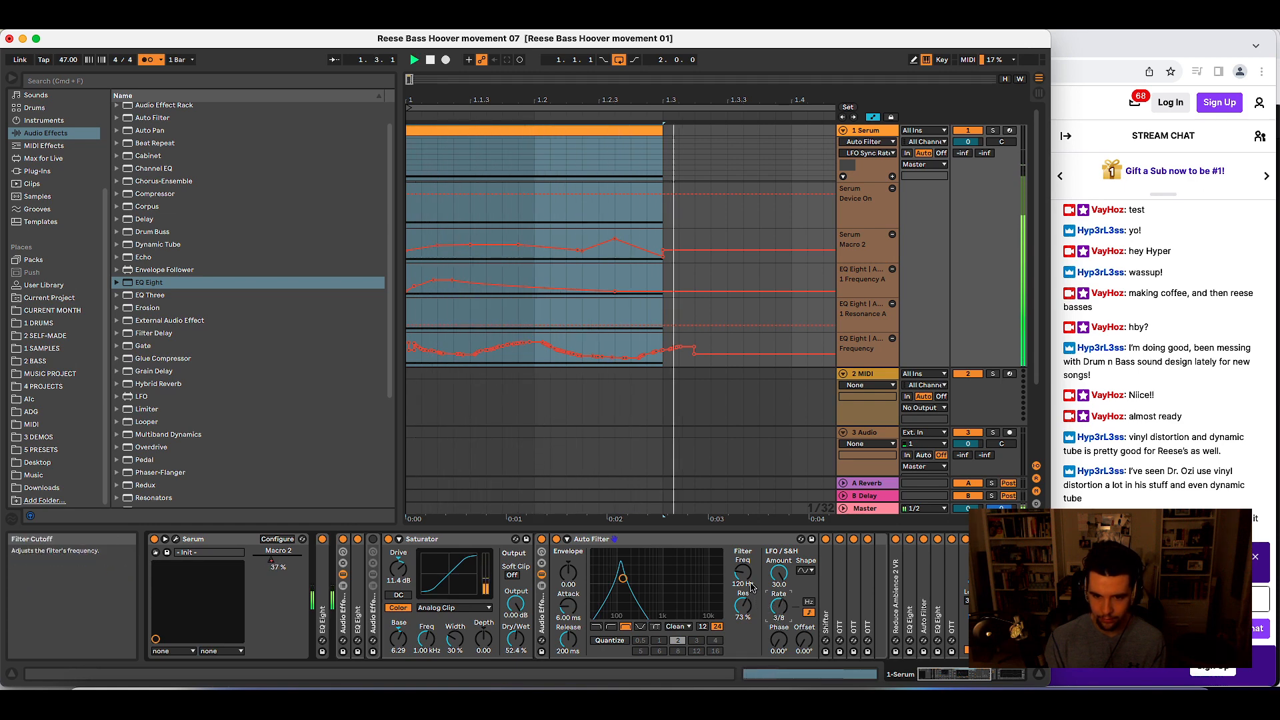
drag(743, 572, 749, 582)
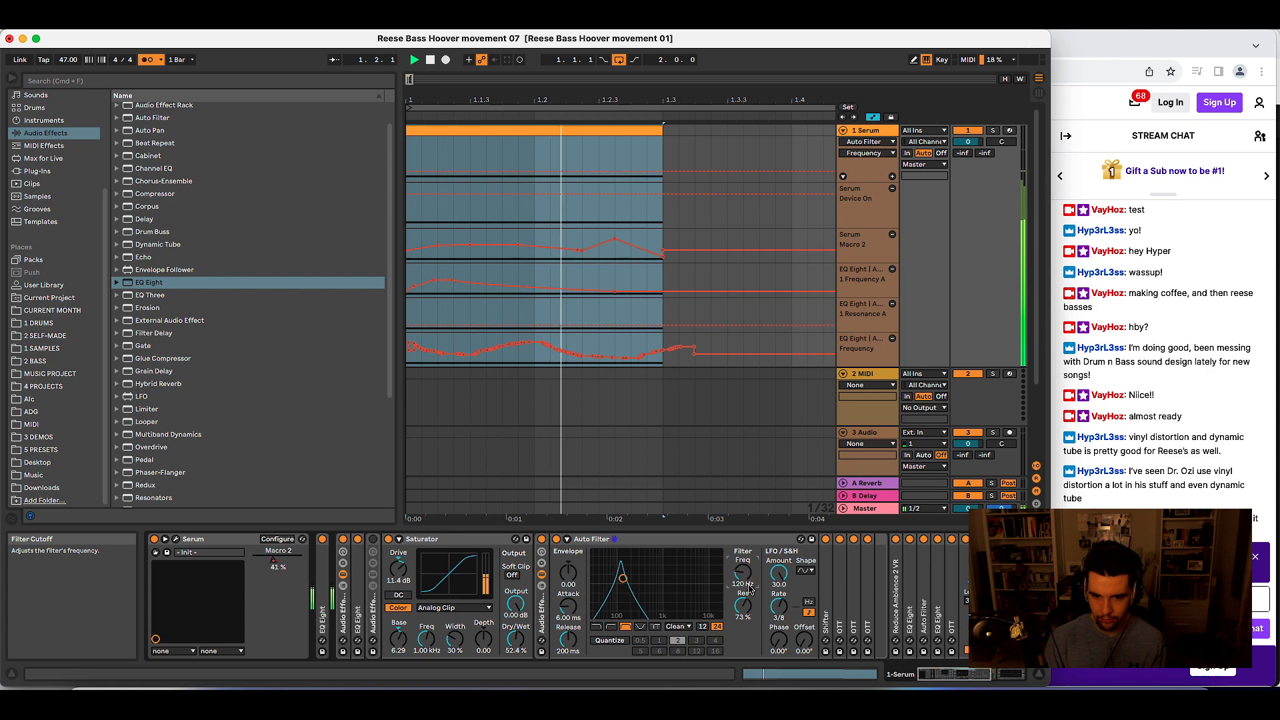
- Deactivate the Shifter in the rack and audition Auto Filter LFO rates including 5/16, 3/8, 1/2, 1/3 and 3/16
click(832, 544)
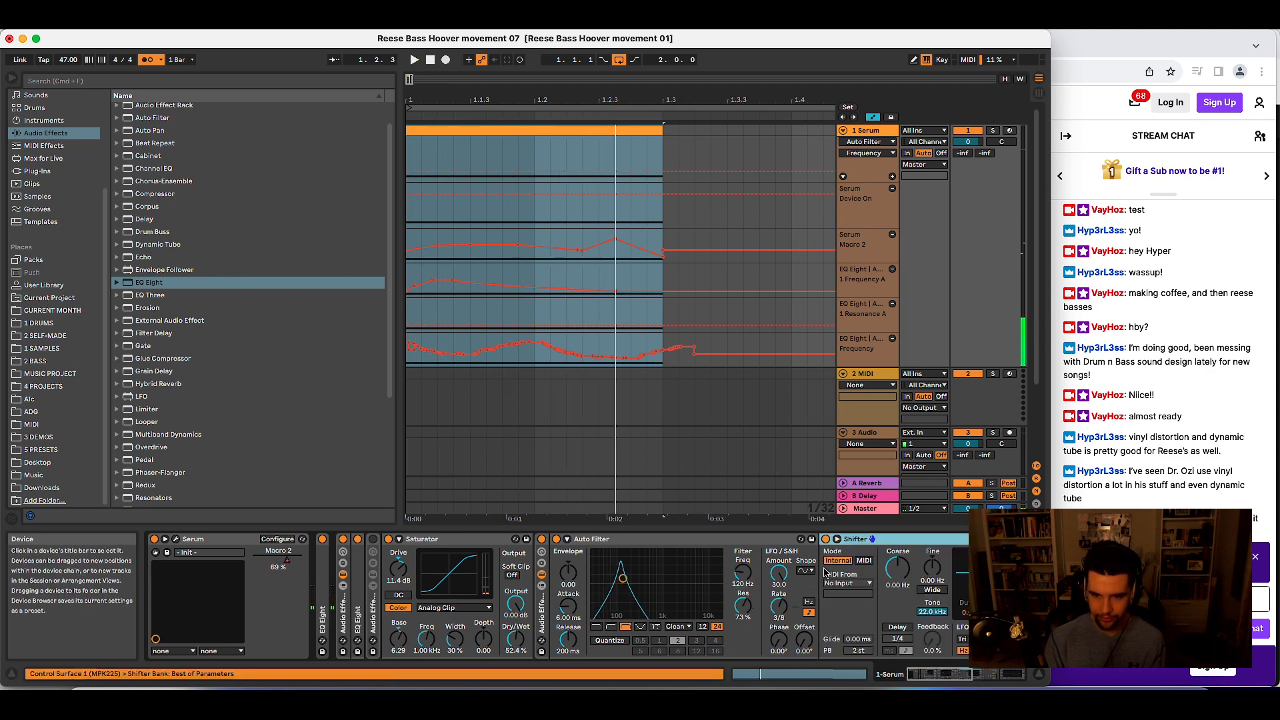
click(826, 539)
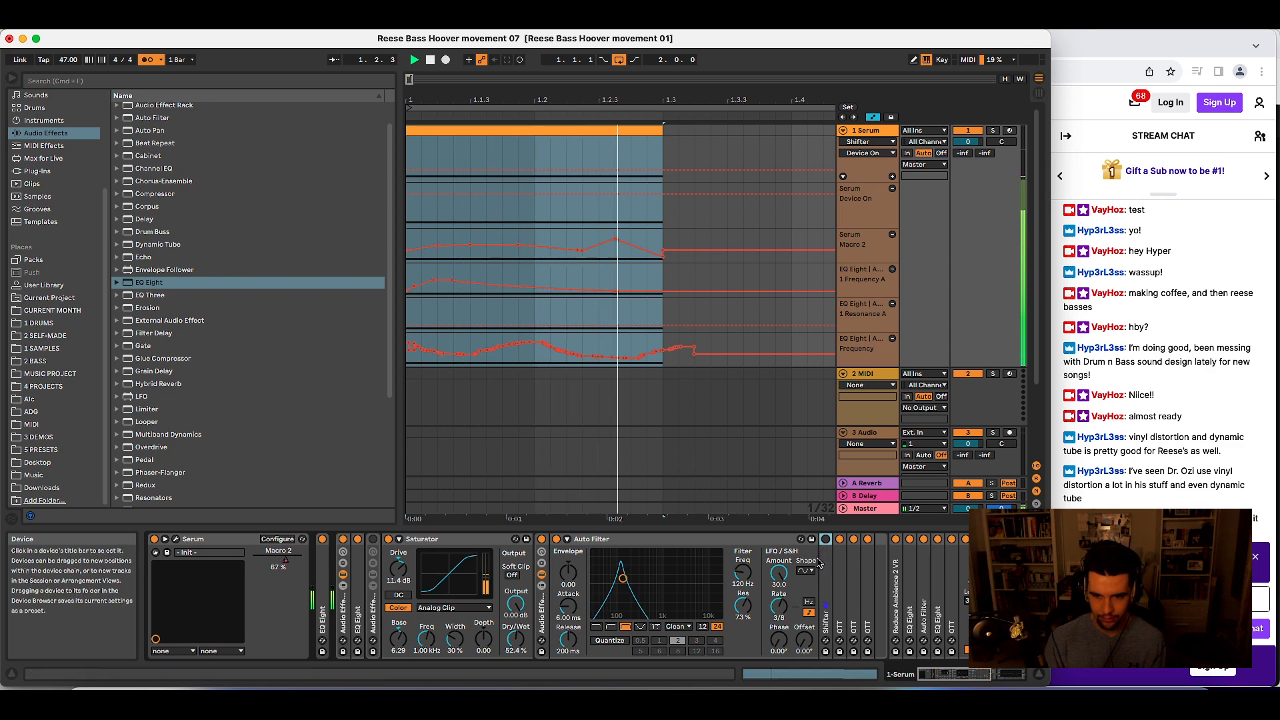
click(781, 606)
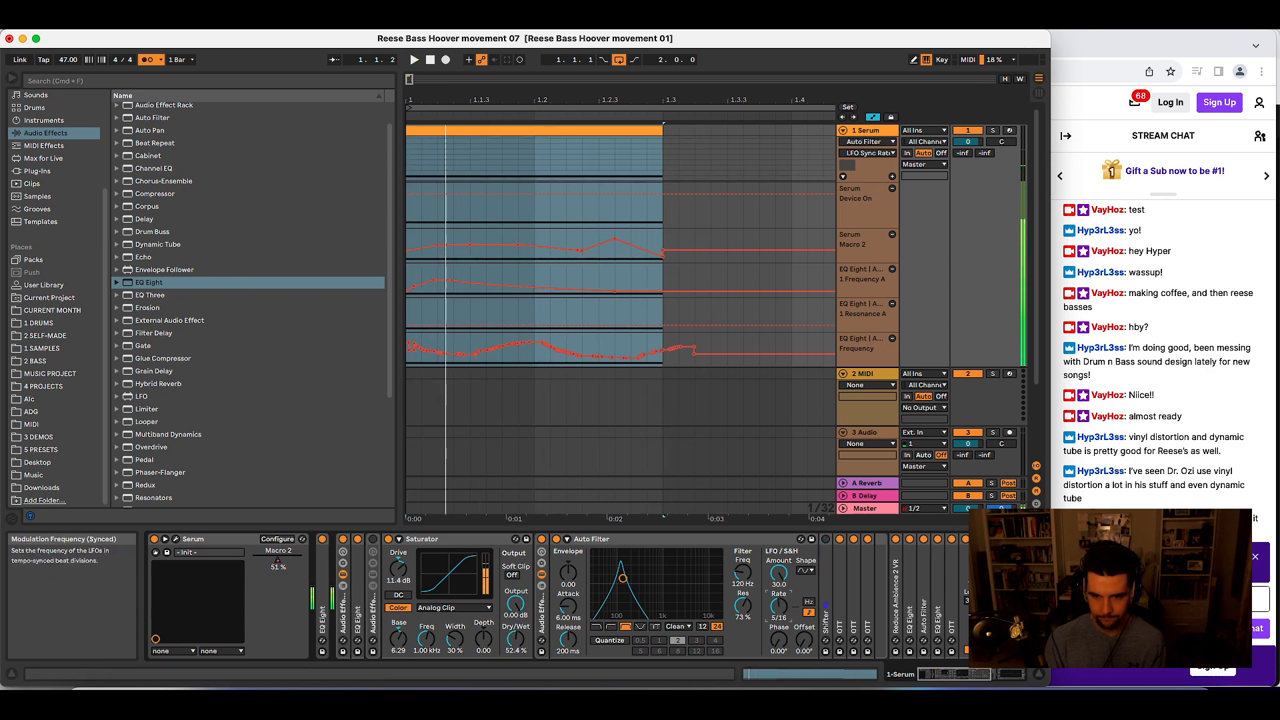
drag(784, 612, 784, 607)
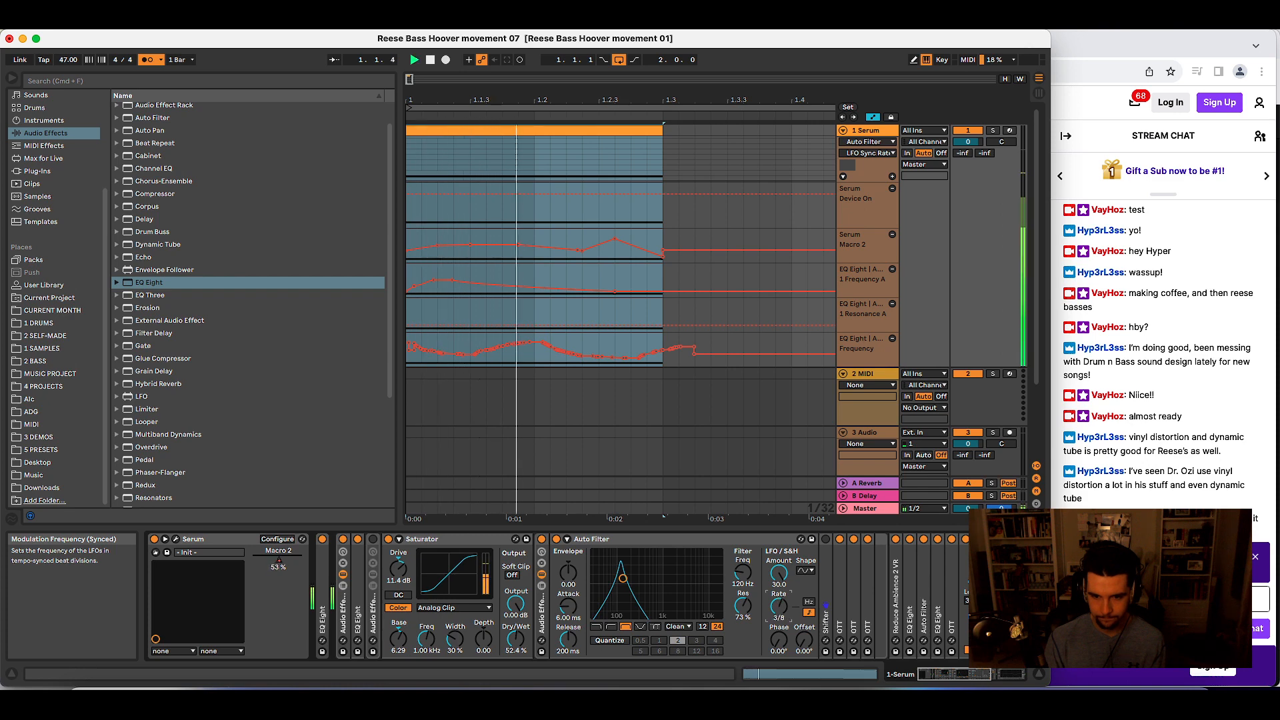
drag(784, 613, 785, 607)
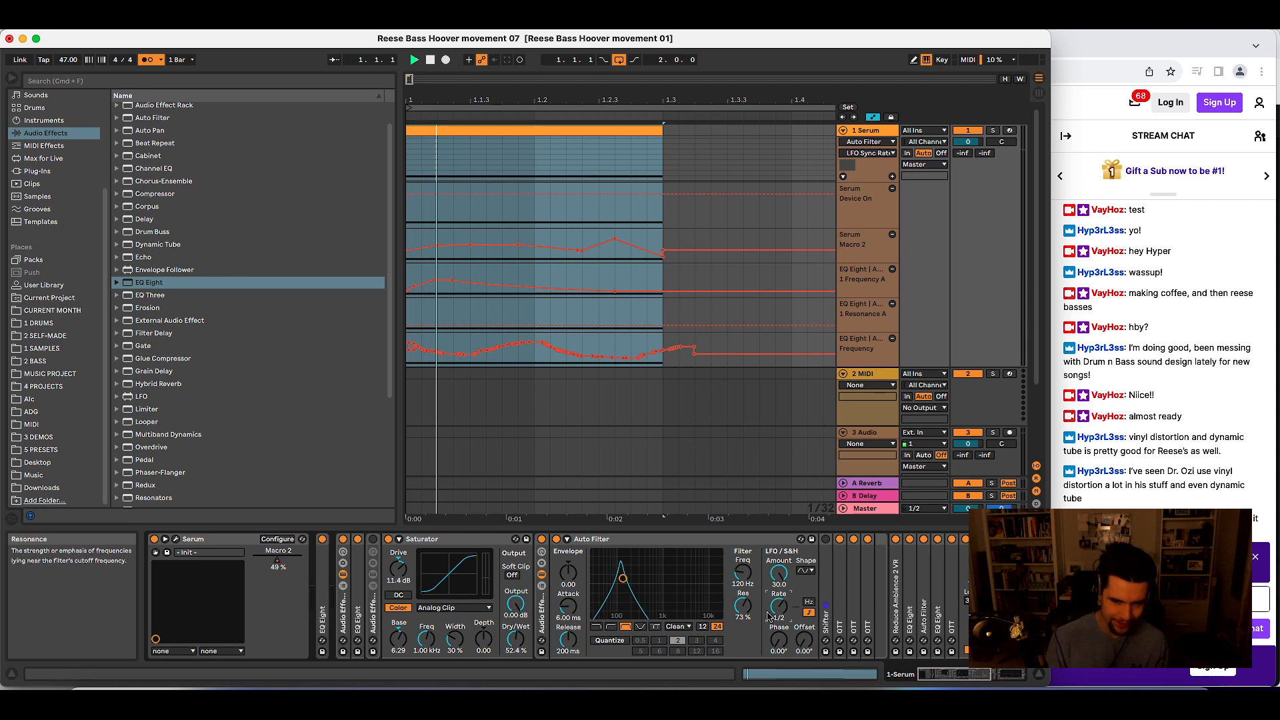
key(space)
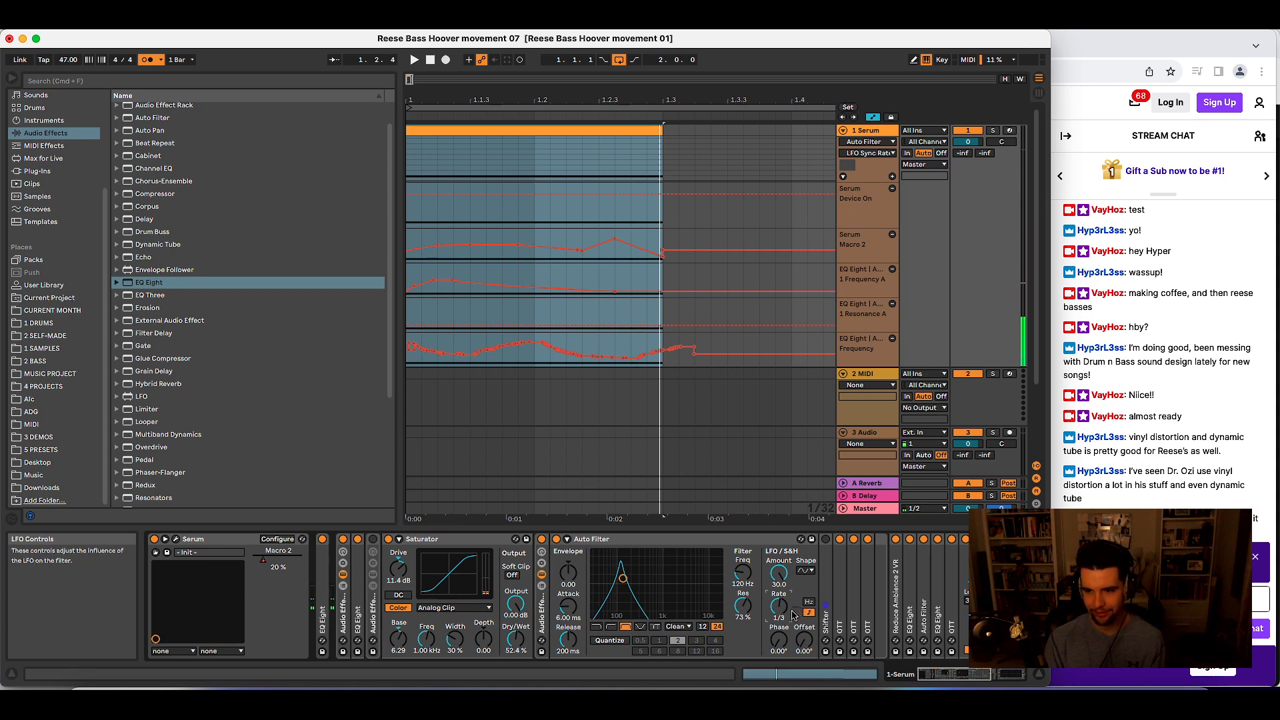
key(space)
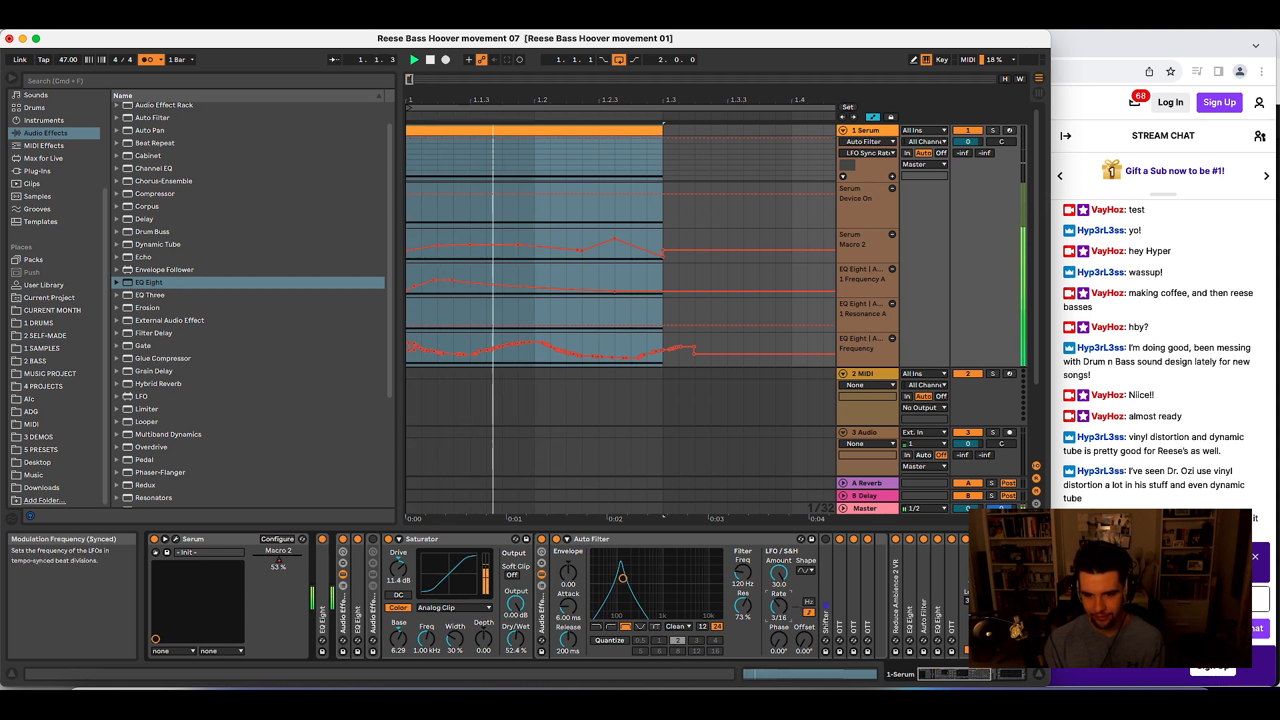
- Raise the Auto Filter's cutoff frequency to 326 Hz and set its synced LFO rate to 1/2
drag(743, 574, 743, 550)
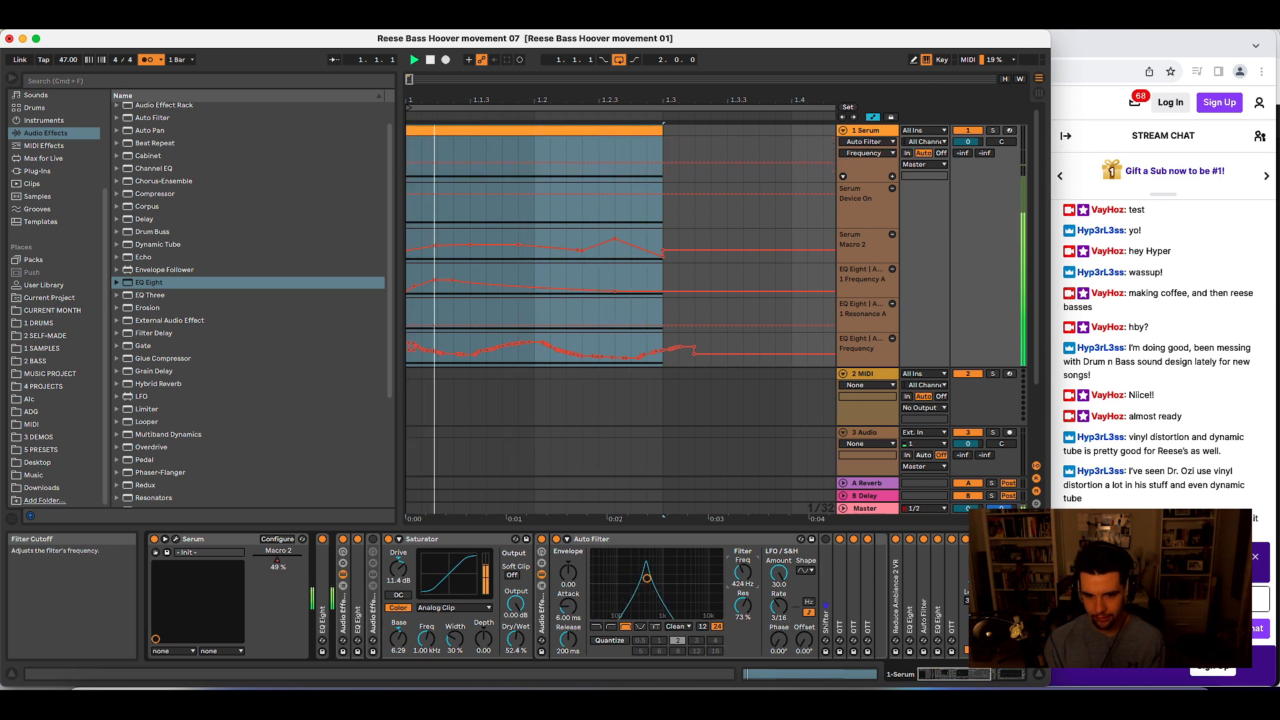
click(779, 605)
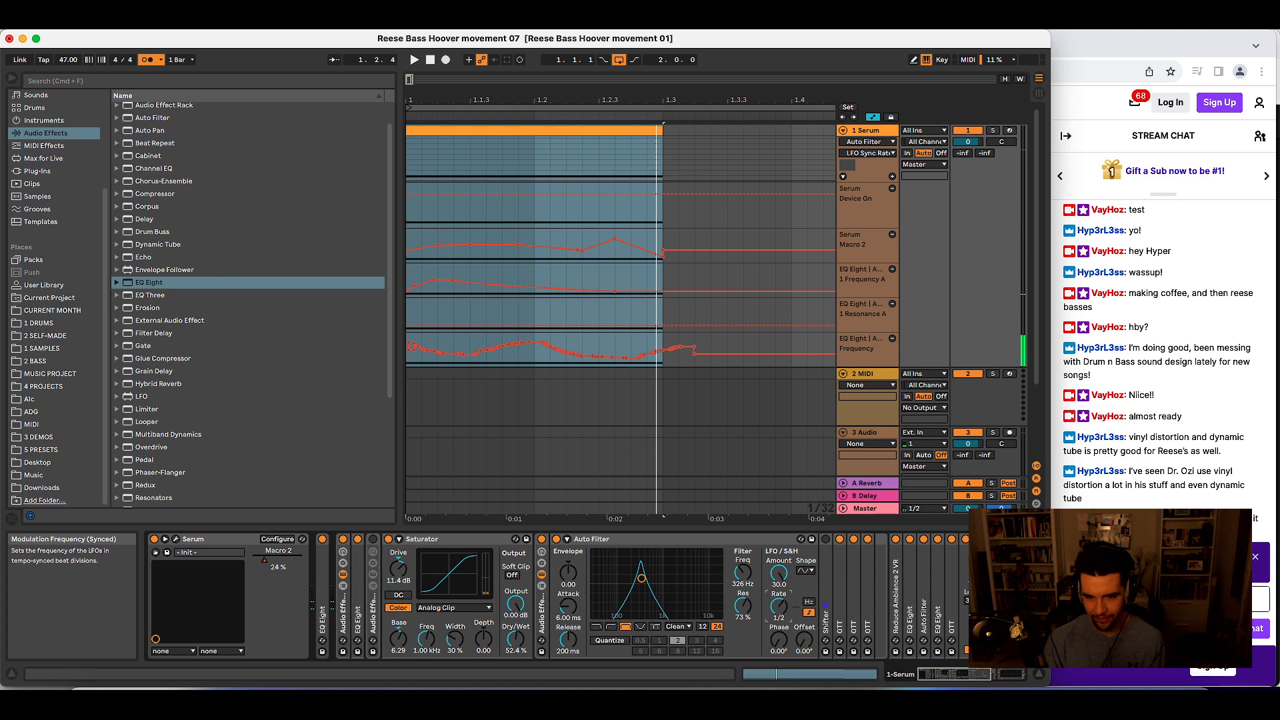
key(space)
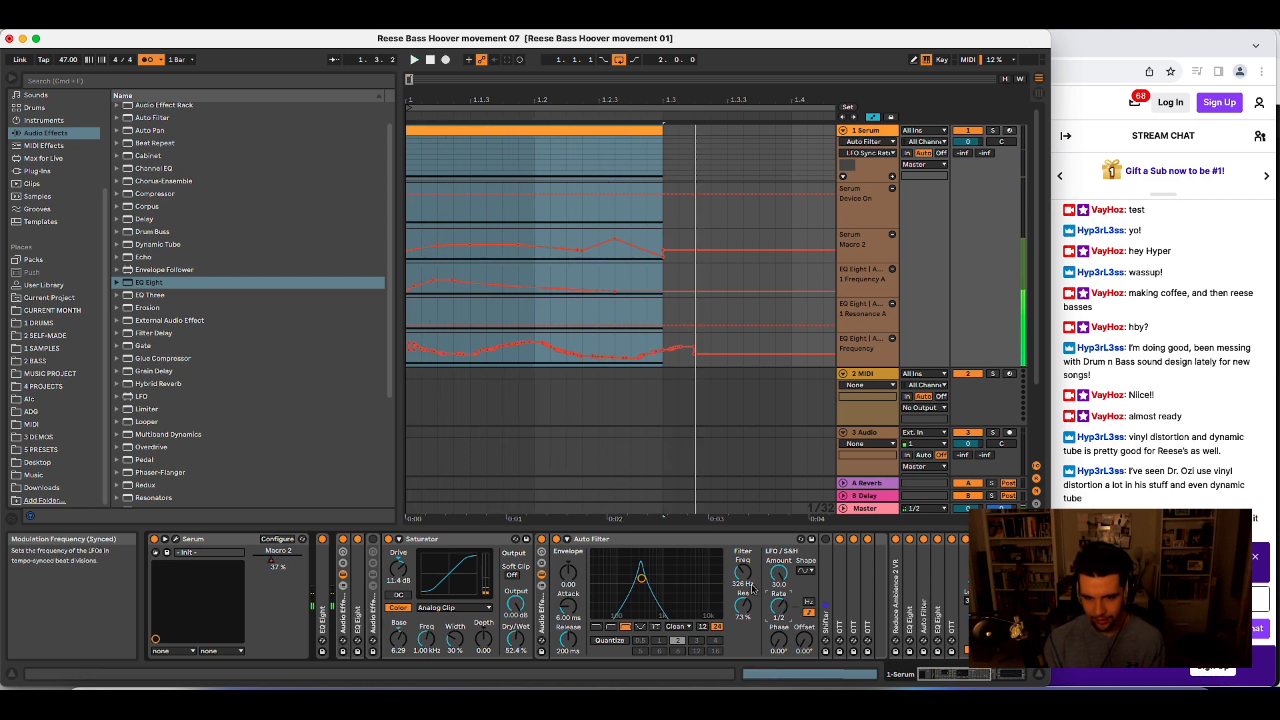
- Set the Auto Filter's LFO Amount to 12.9, cutoff to 309 Hz, resonance to 92% and slope to 12 dB
drag(779, 572, 779, 574)
key(space)
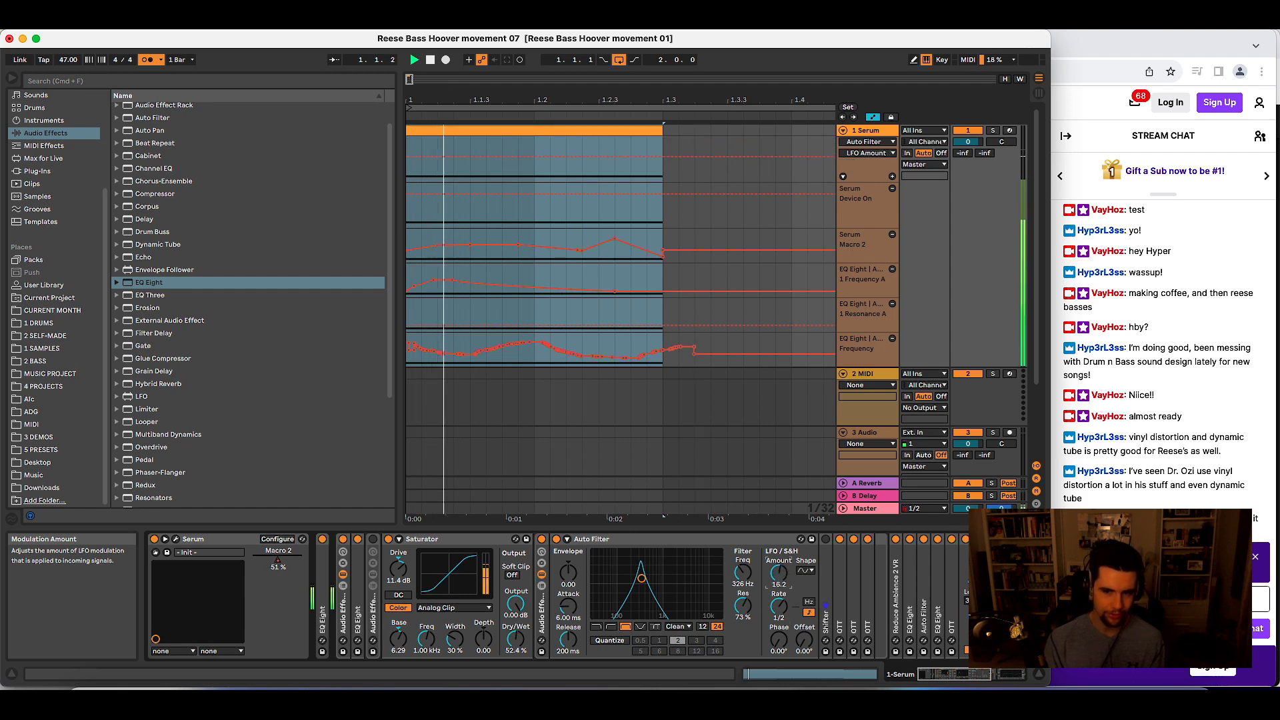
drag(744, 606, 746, 568)
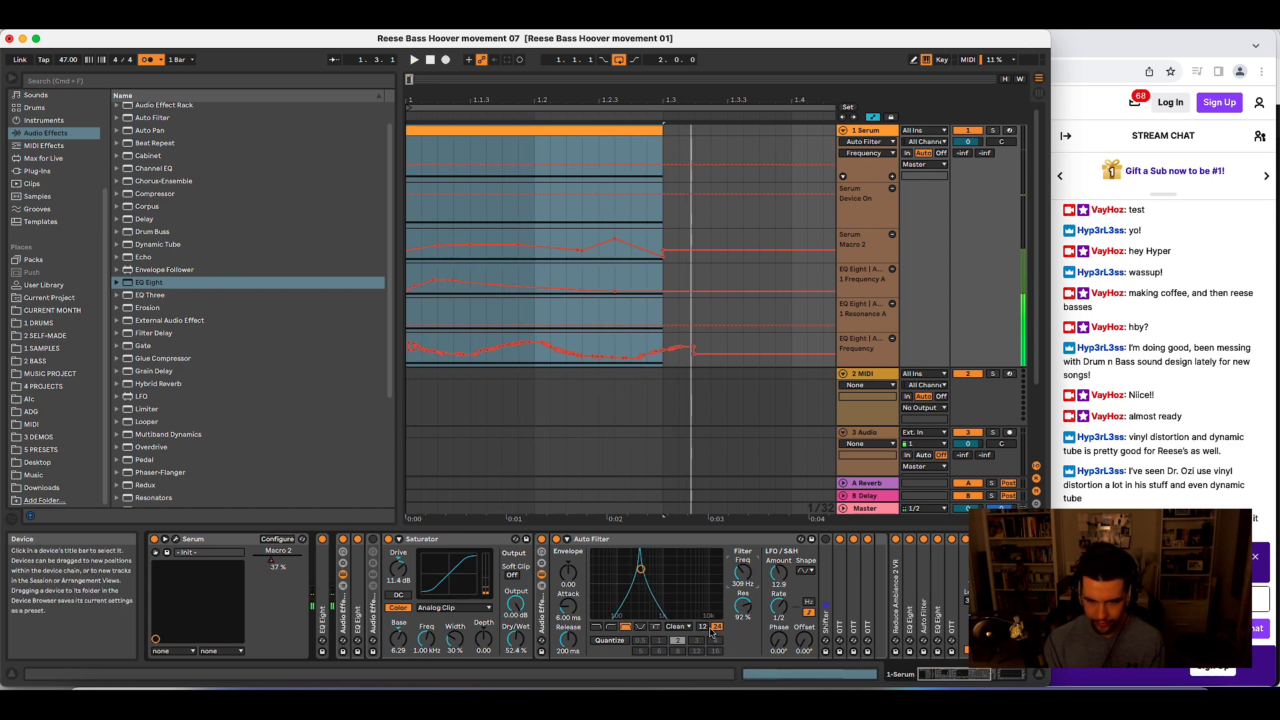
key(space)
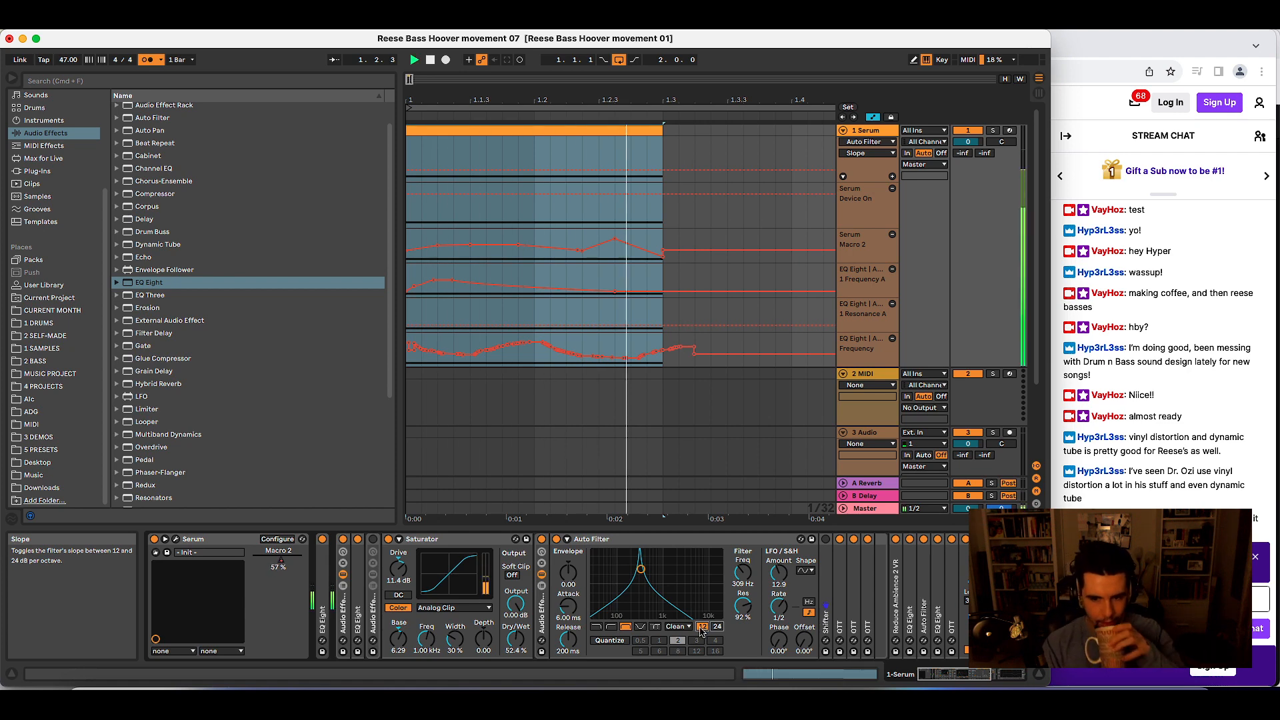
- Deactivate the last two OTTs in the rack and set the Auto Filter's resonance to 79%
click(854, 539)
click(867, 539)
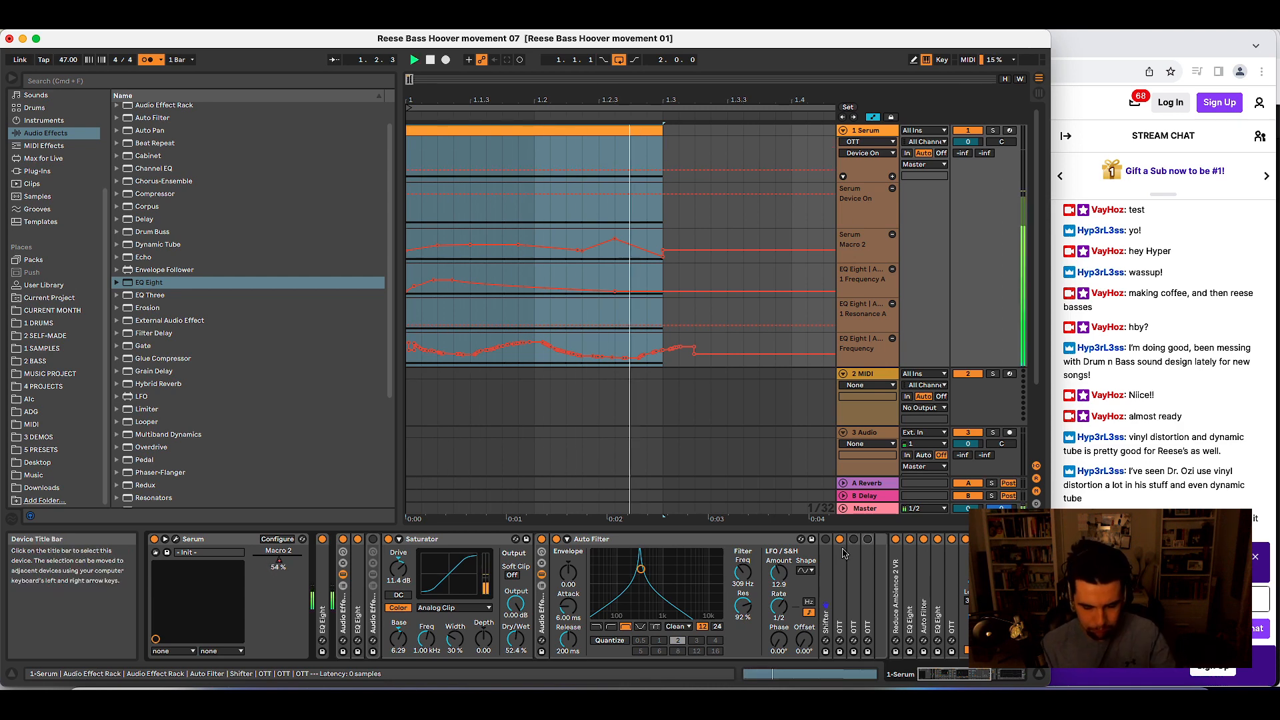
key(space)
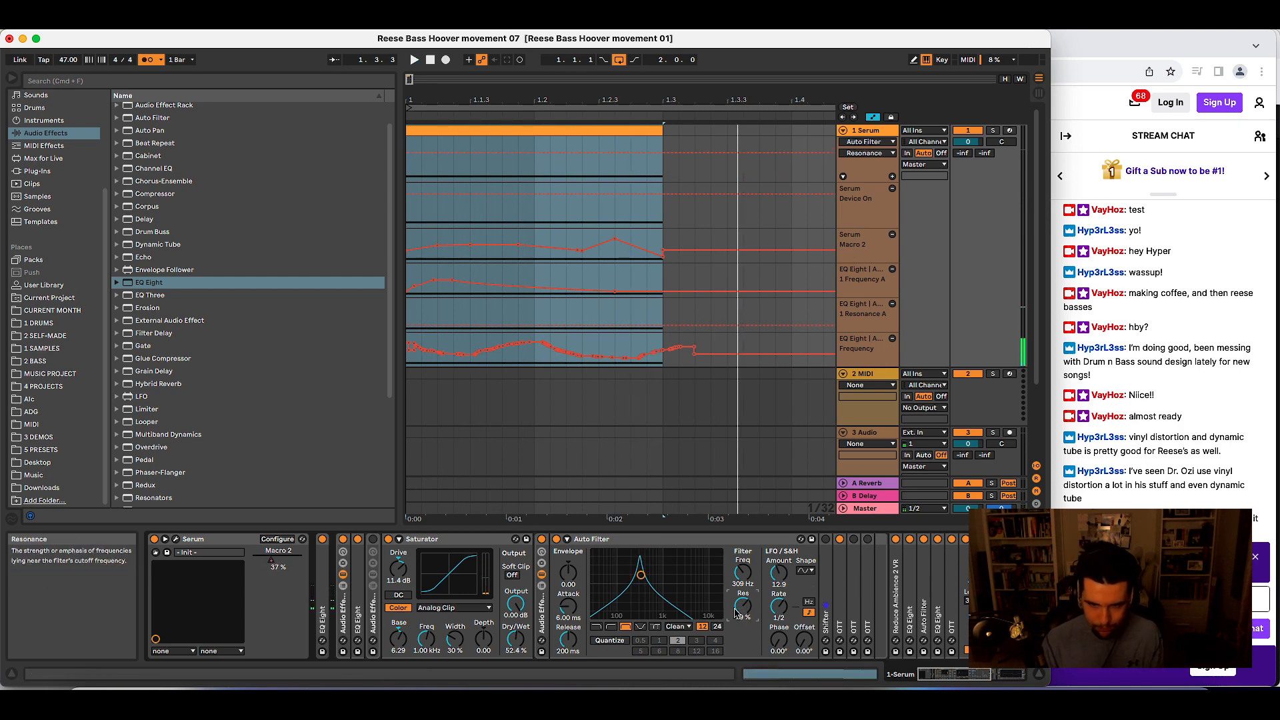
key(space)
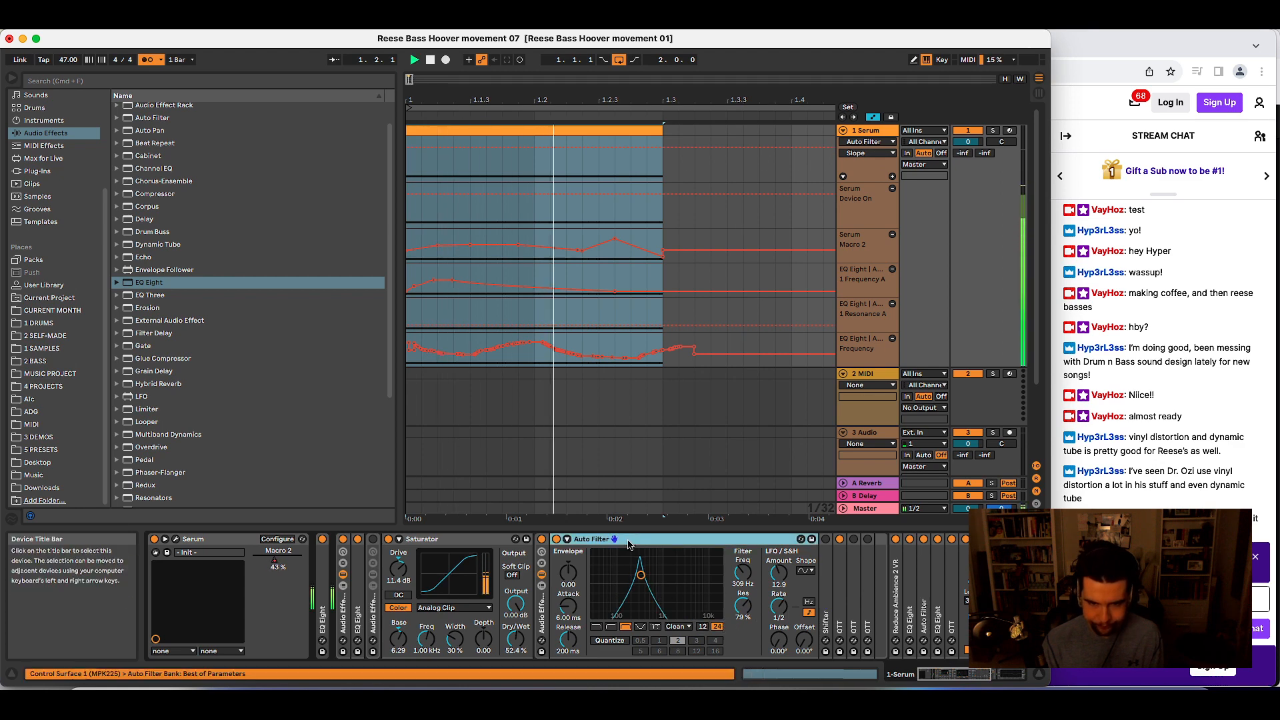
- Fold the Auto Filter, audition Reduce Ambience 2 VR, and compare the rack on and off, leaving the rack off
double_click(571, 540)
click(543, 540)
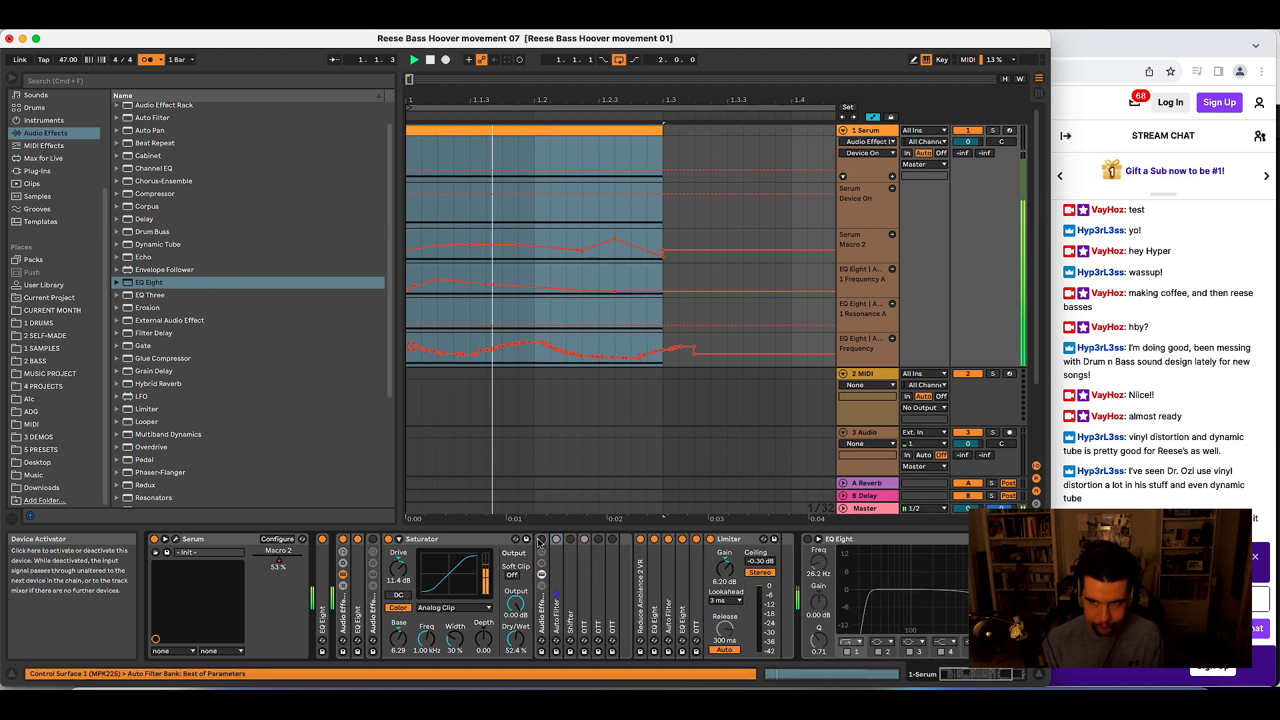
click(541, 539)
click(639, 540)
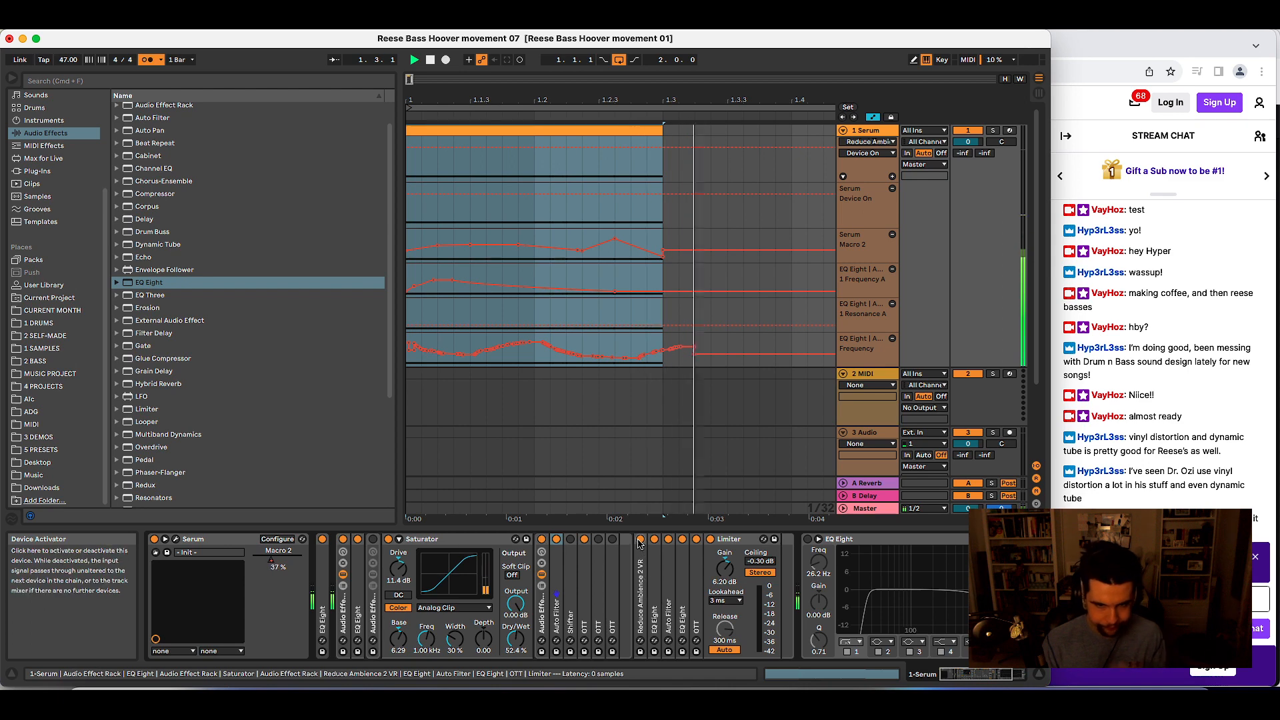
click(640, 557)
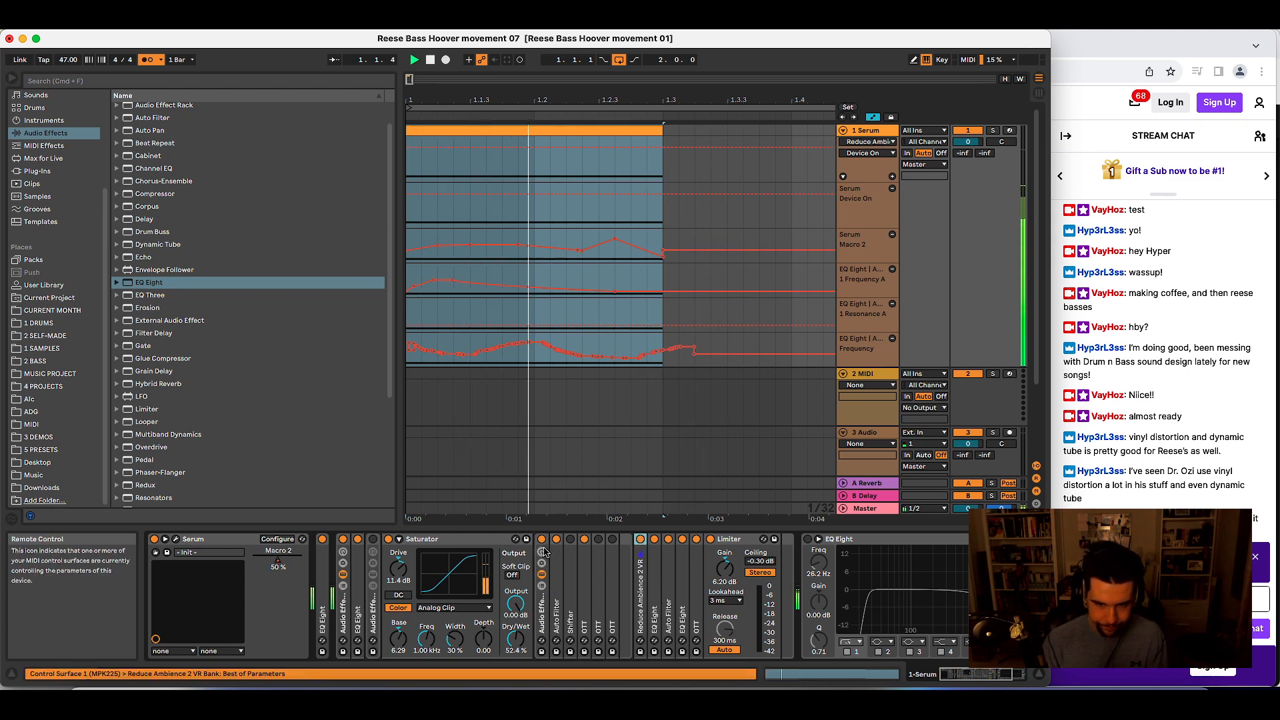
click(542, 541)
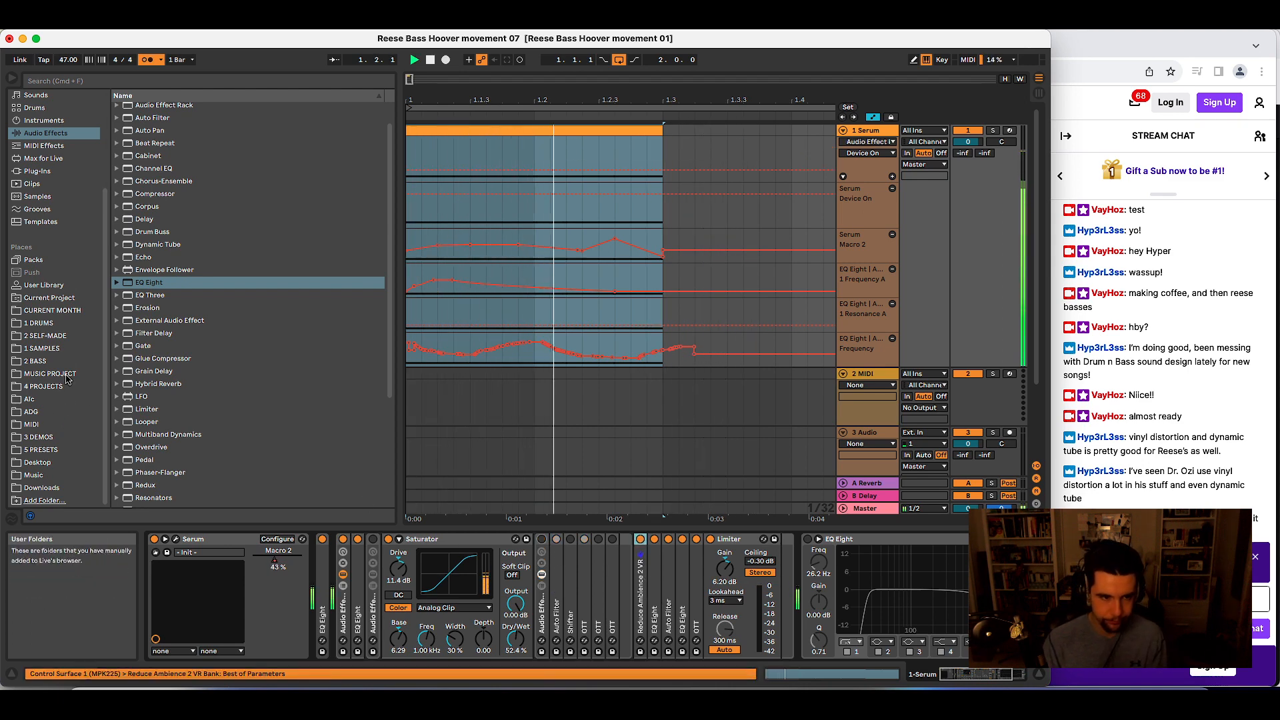
- Save the Live Set under the new name "Reese Bass Hoover movement 07b" and resume playback
key(super+shift+s)
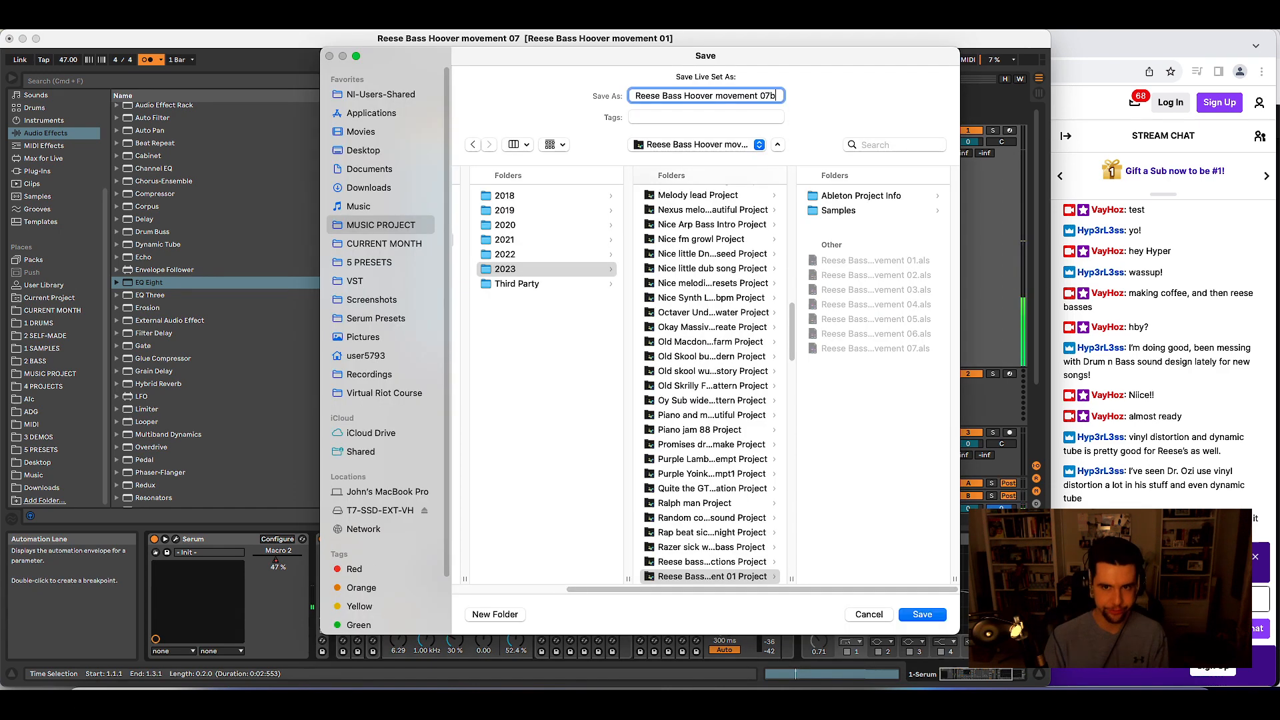
text(b)
key(Return)
key(space)
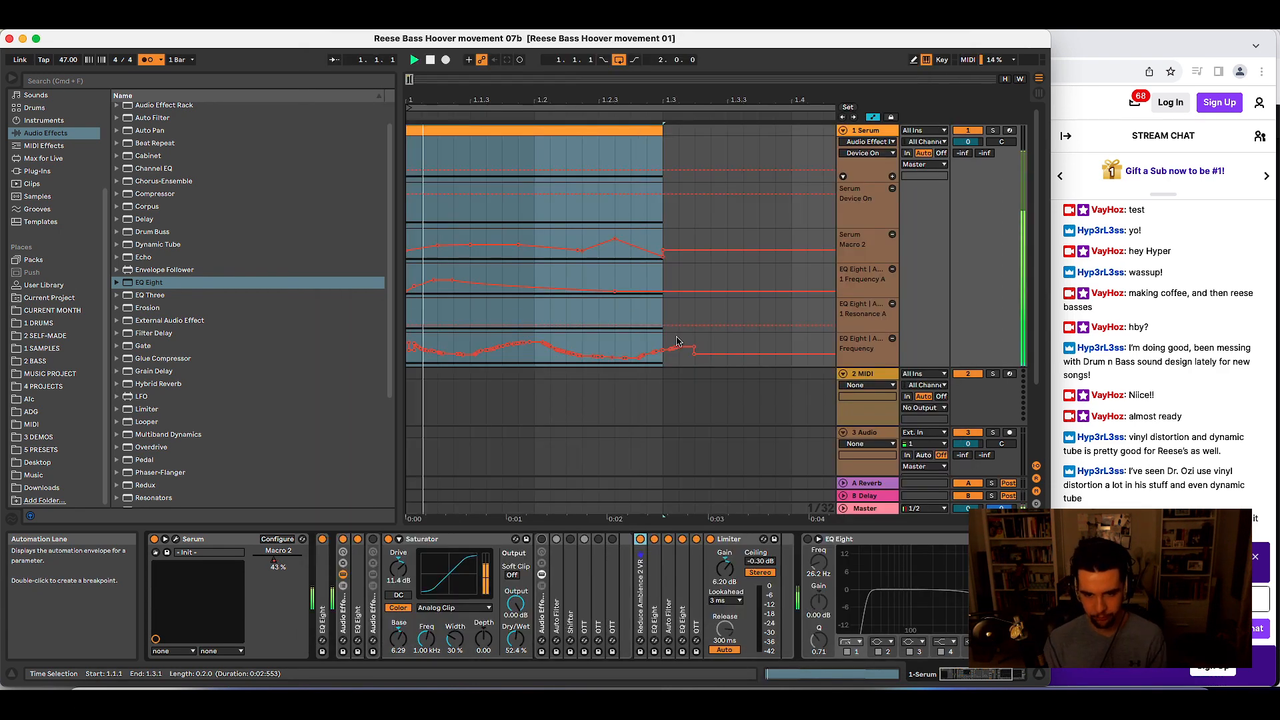
- Reactivate the Audio Effect Rack and its Shifter, and audition the rack's last two OTTs
click(542, 539)
click(570, 539)
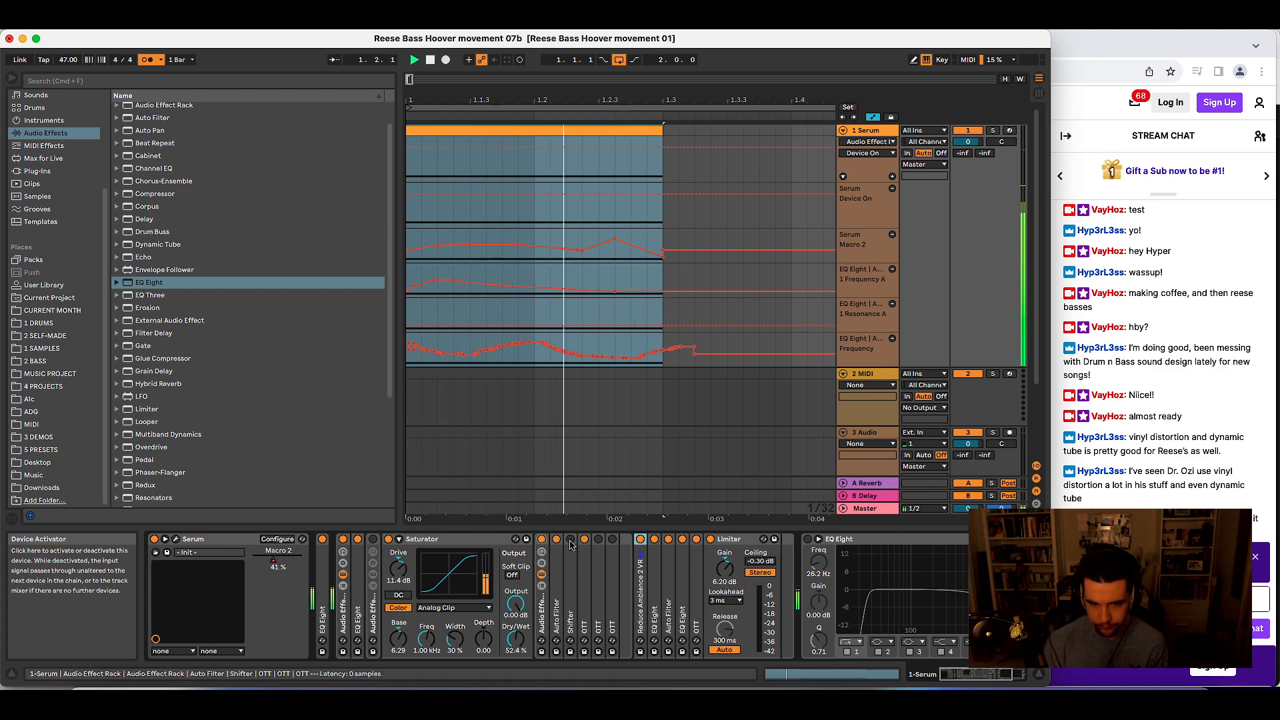
click(613, 540)
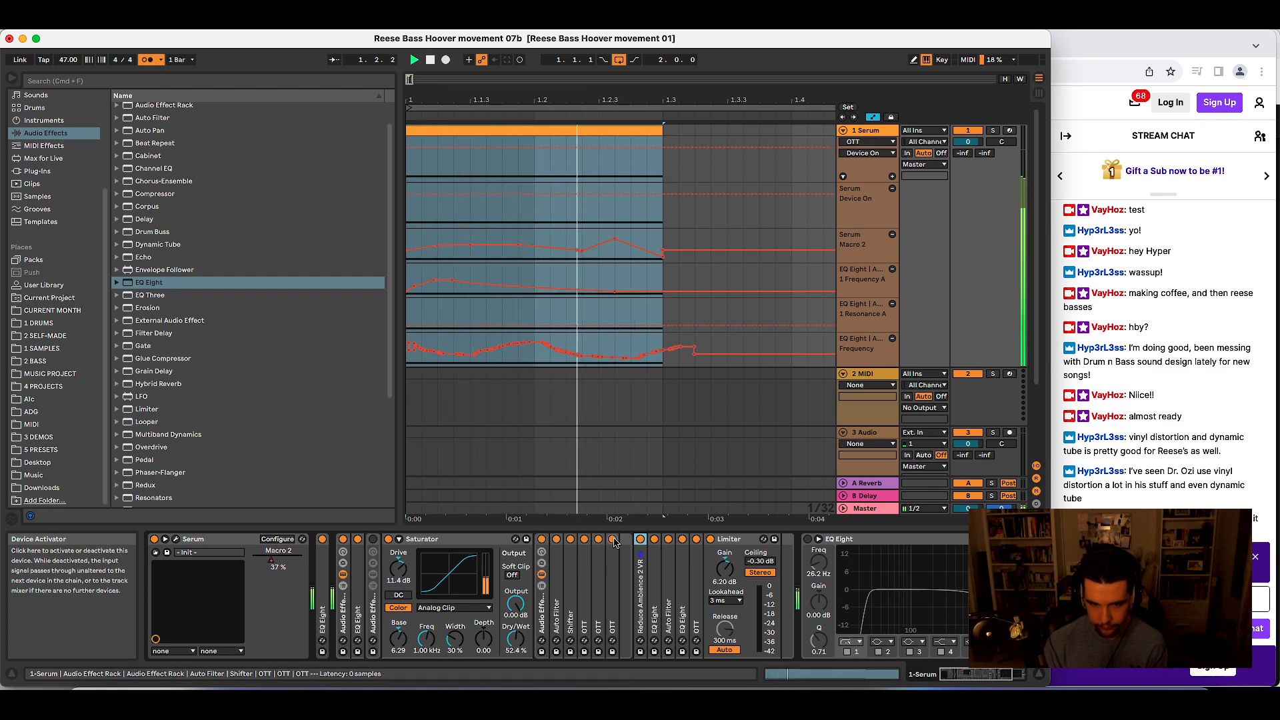
click(598, 539)
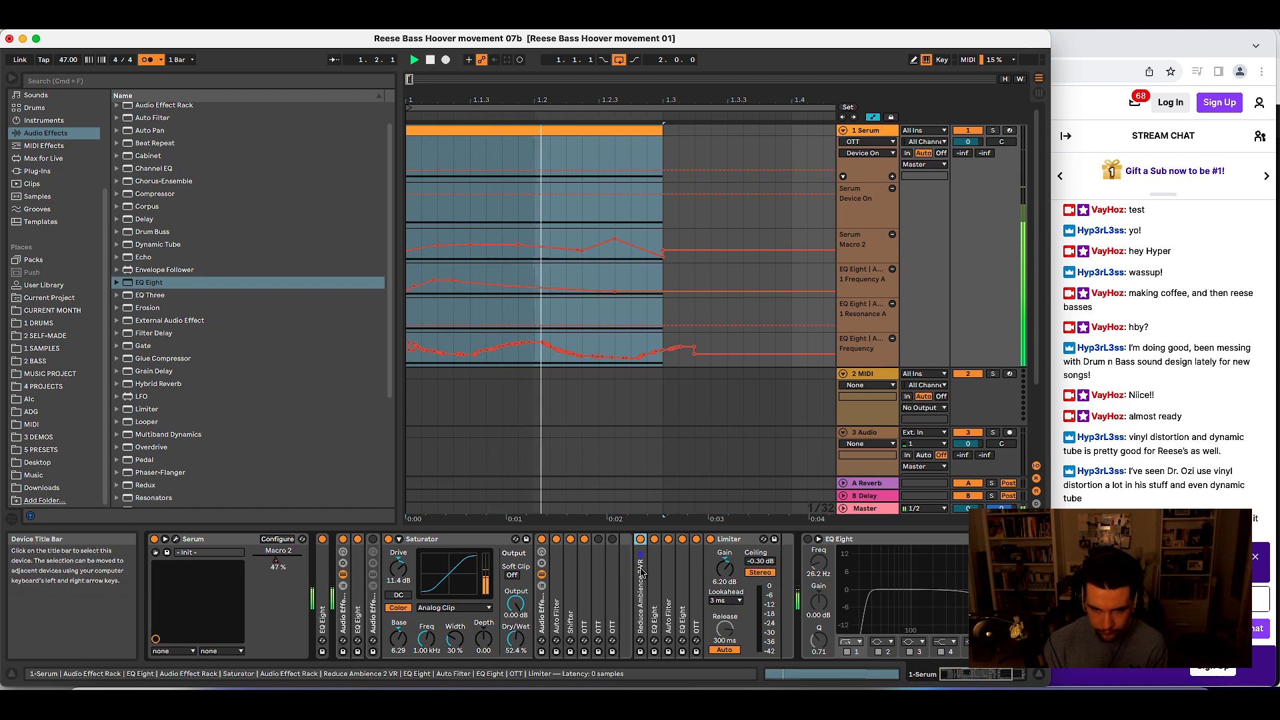
- Move Reduce Ambience 2 VR into the rack after its first OTT, and audition the last OTT, leaving it off
drag(641, 581, 598, 579)
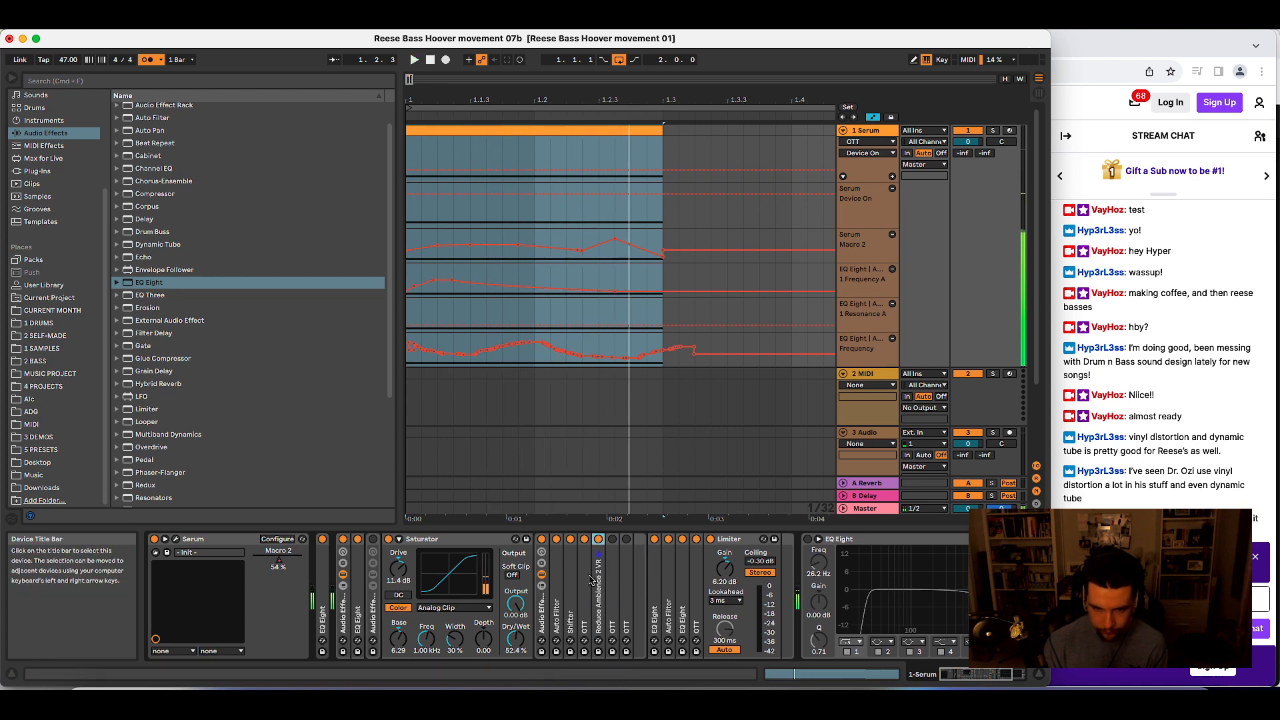
click(627, 539)
key(space)
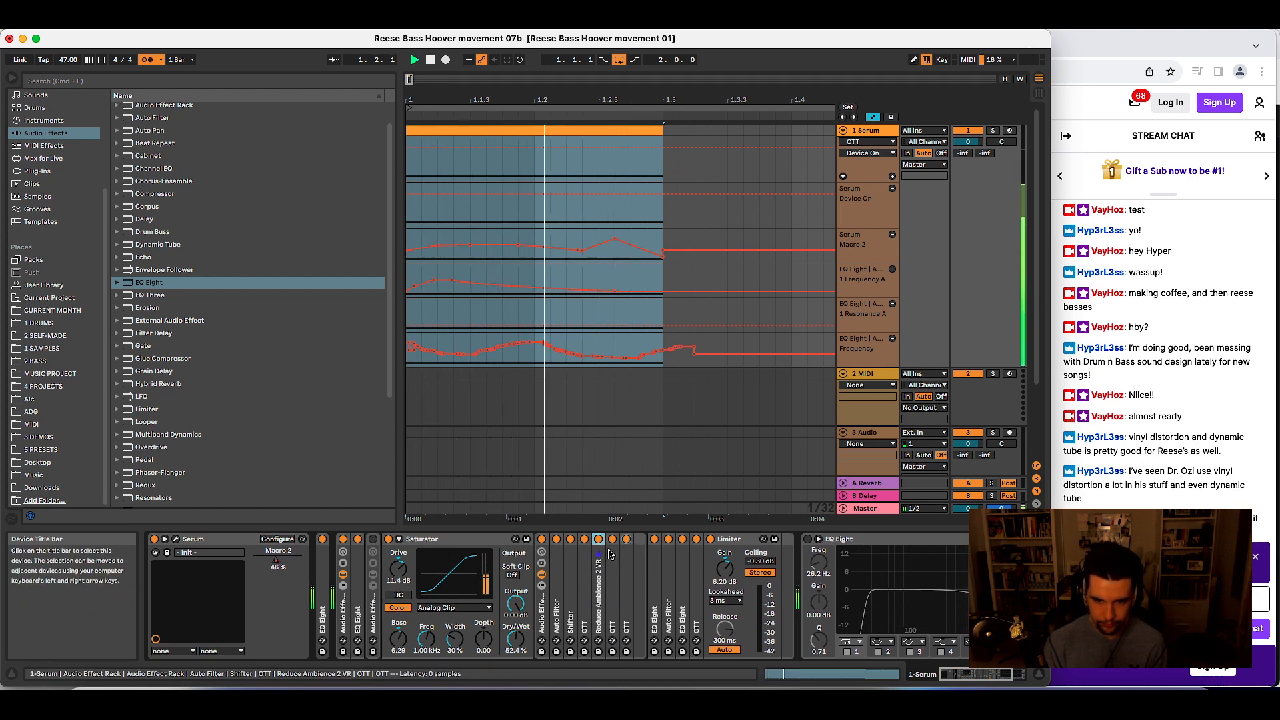
key(space)
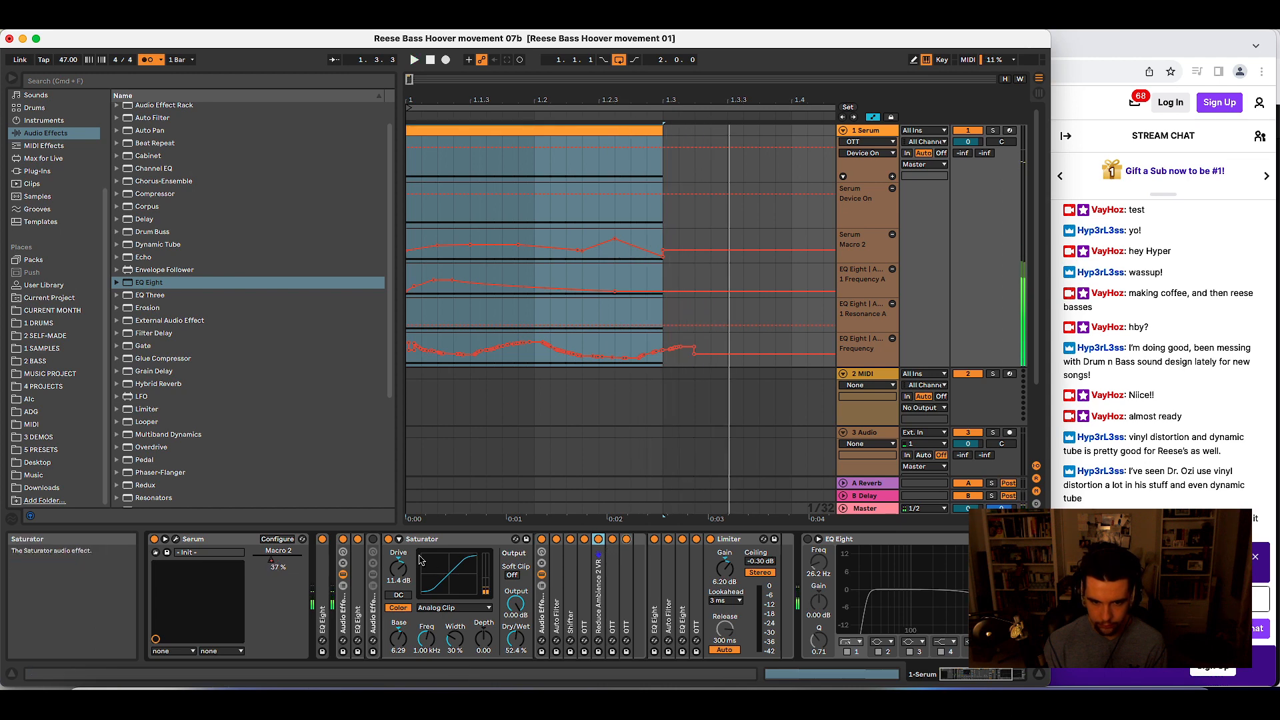
click(626, 539)
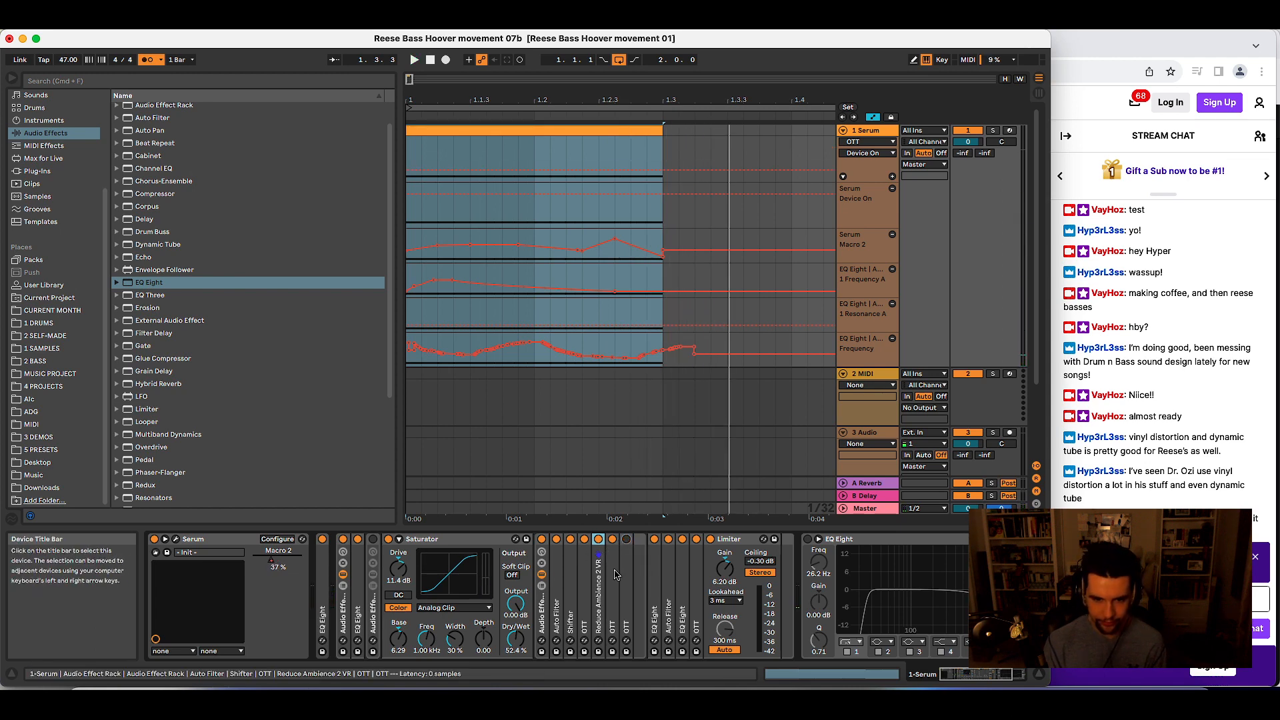
key(space)
- Copy the Saturator to just before the Limiter and set the copy's Base to 0.00 during playback, keeping Depth at 0.00
drag(434, 539, 716, 570)
key(space)
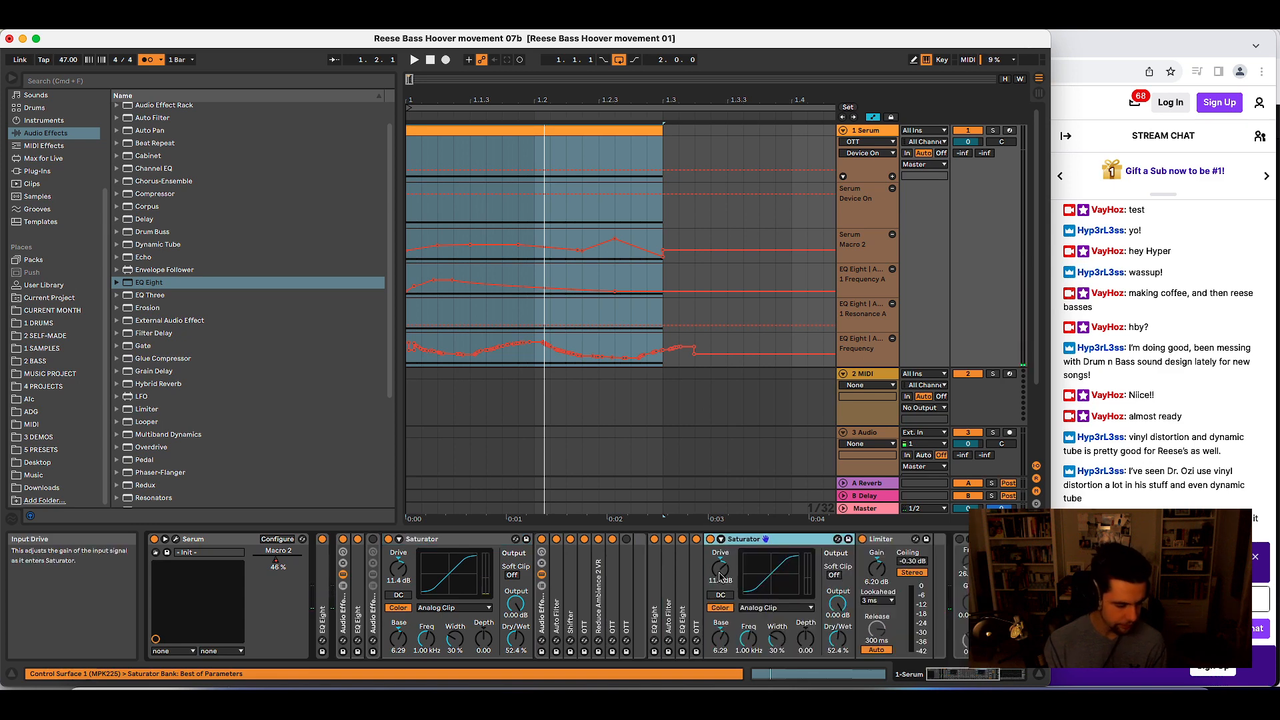
key(space)
drag(720, 634, 718, 639)
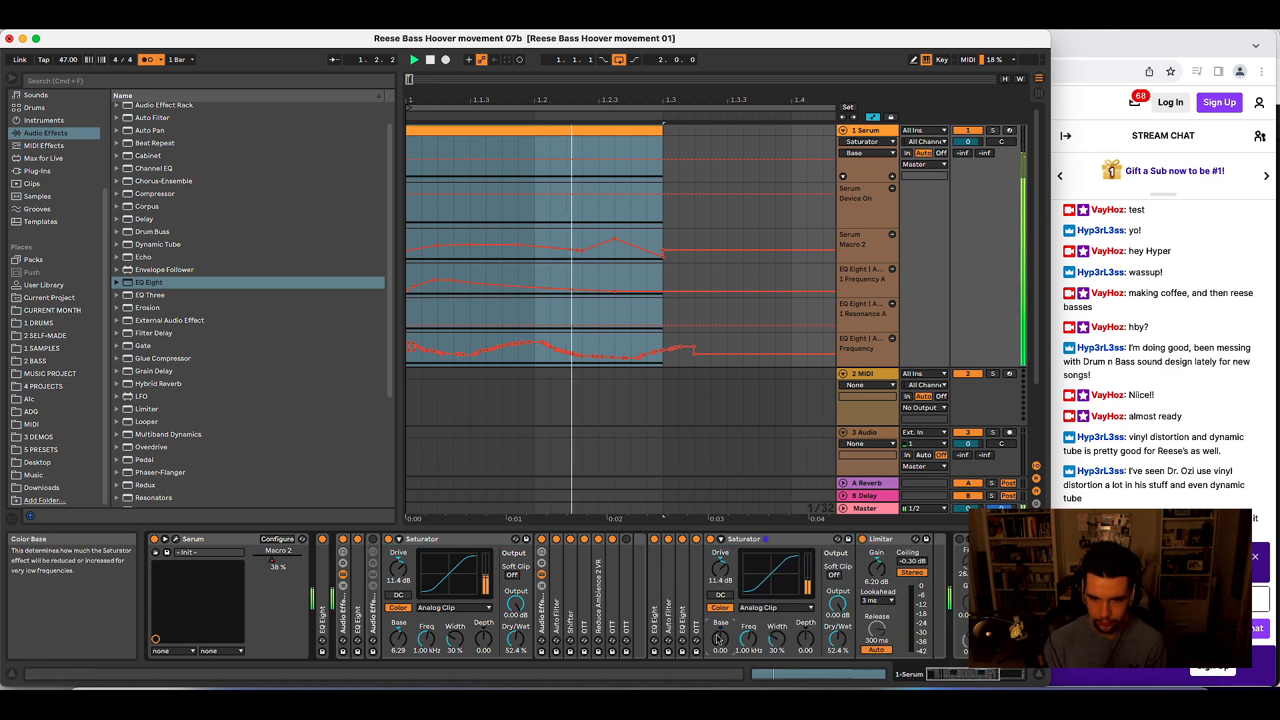
drag(805, 639, 805, 626)
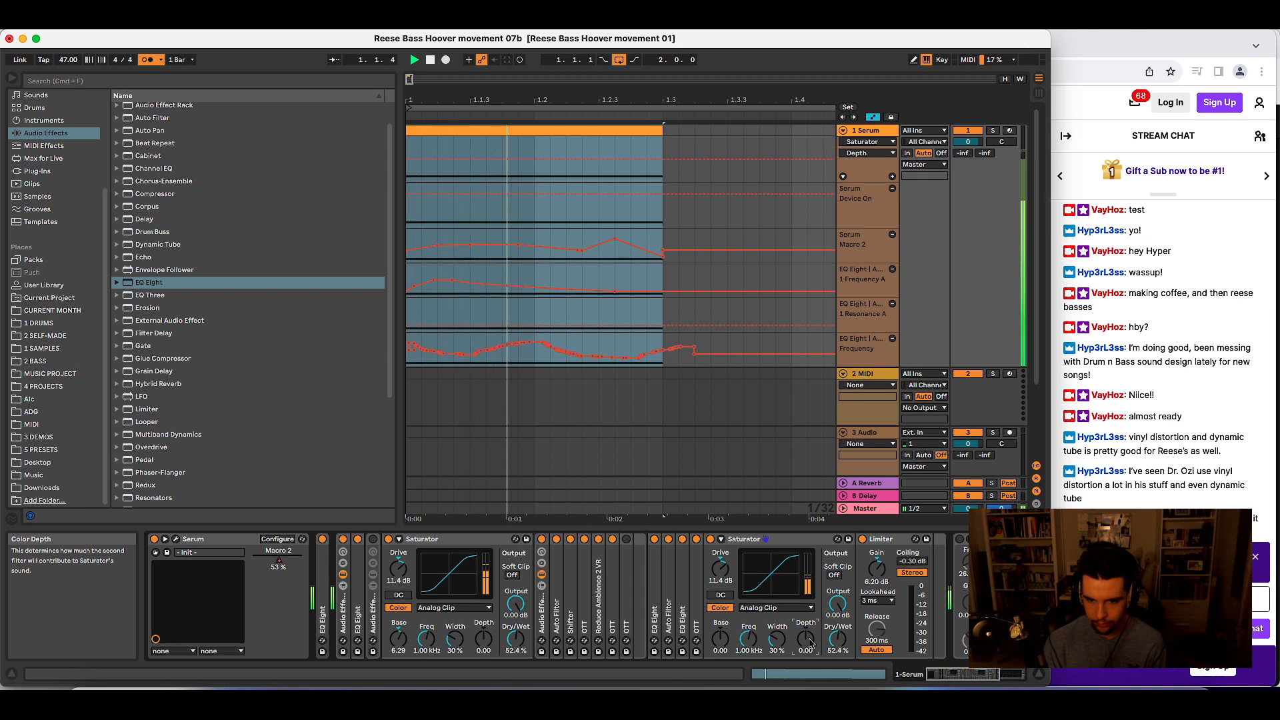
- Set the copied Saturator's Dry/Wet to 100% and Drive to 9.71 dB, and fold the original Saturator
double_click(838, 640)
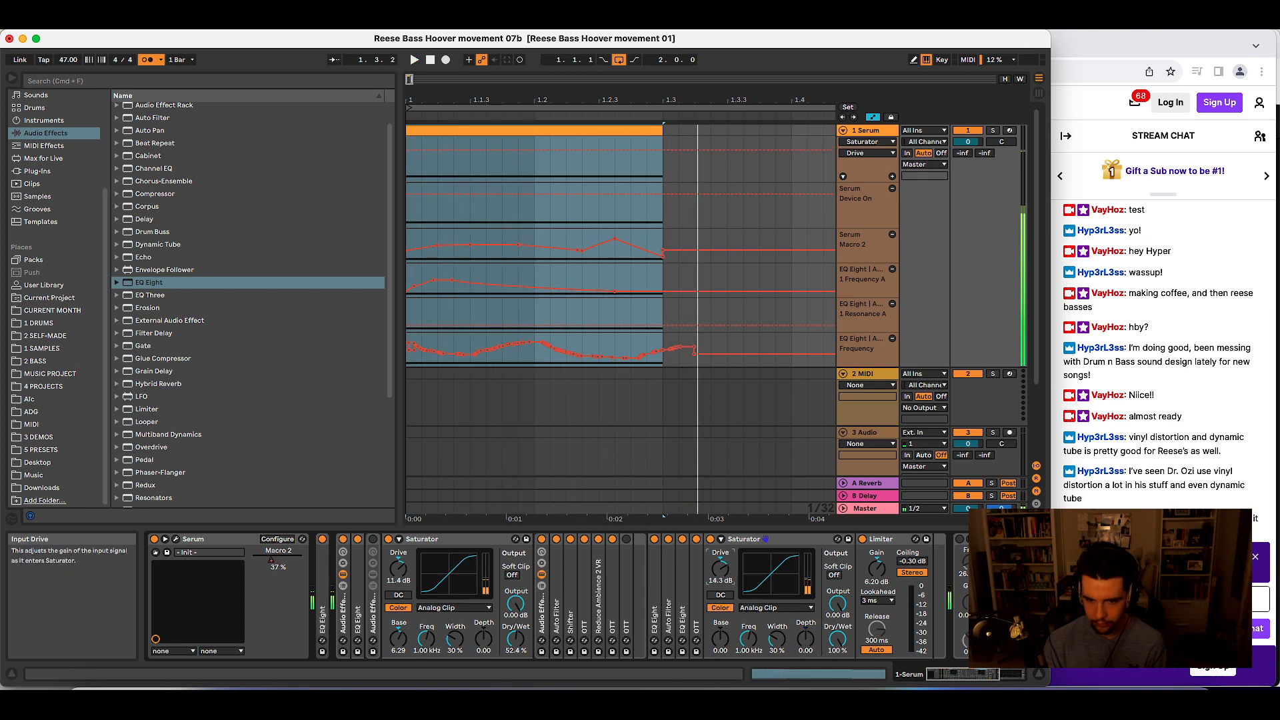
key(space)
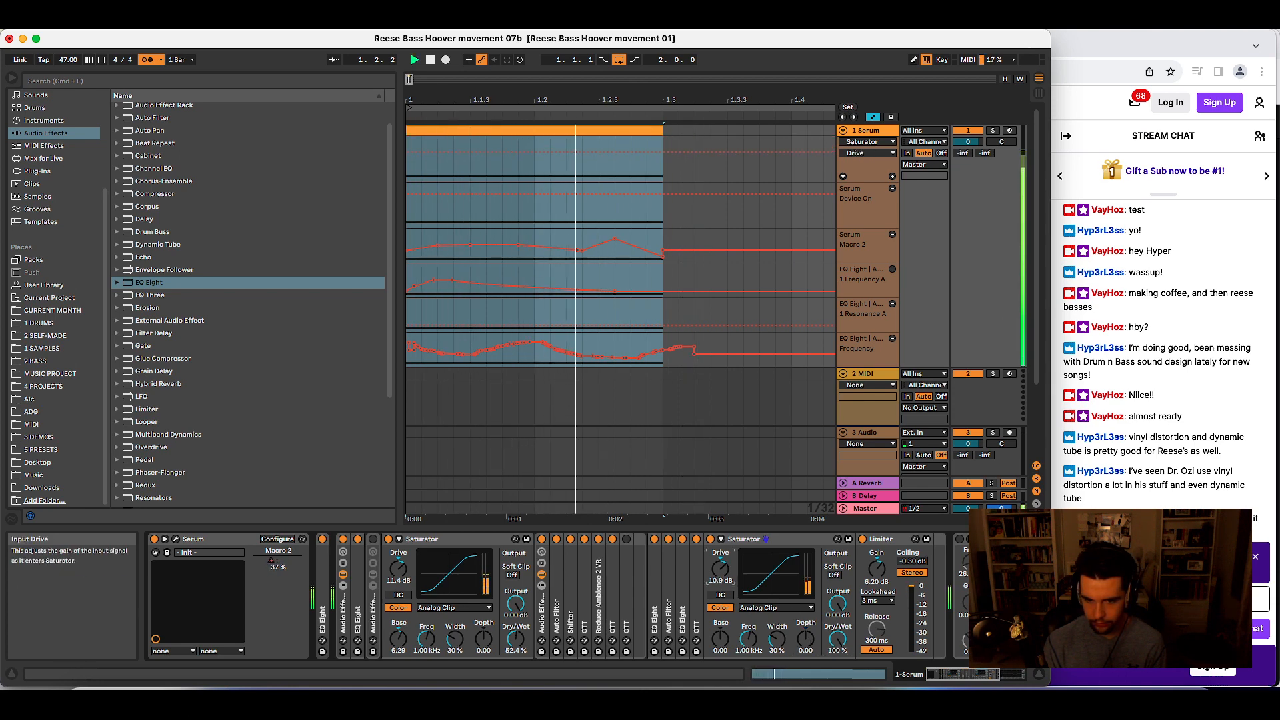
drag(720, 568, 720, 571)
double_click(460, 538)
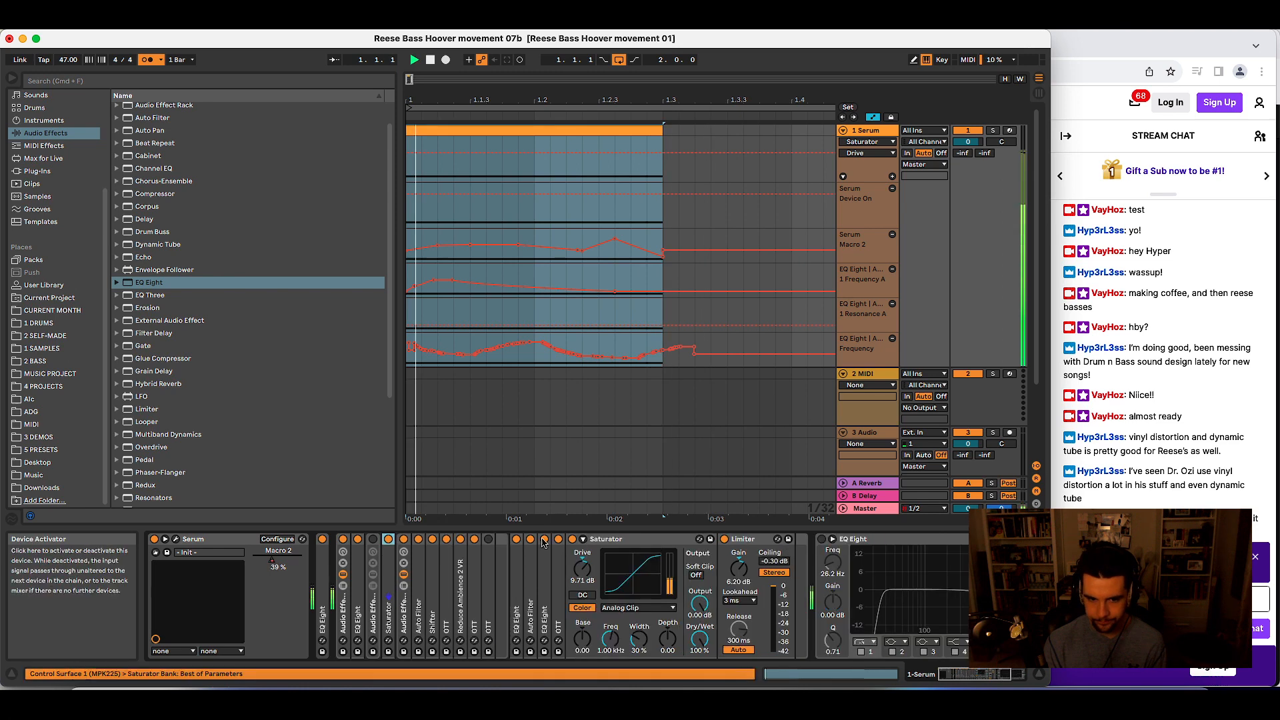
- Fold and bypass the Saturator copy before the Limiter, and set the Limiter's Gain to 5.20 dB
click(605, 540)
double_click(605, 540)
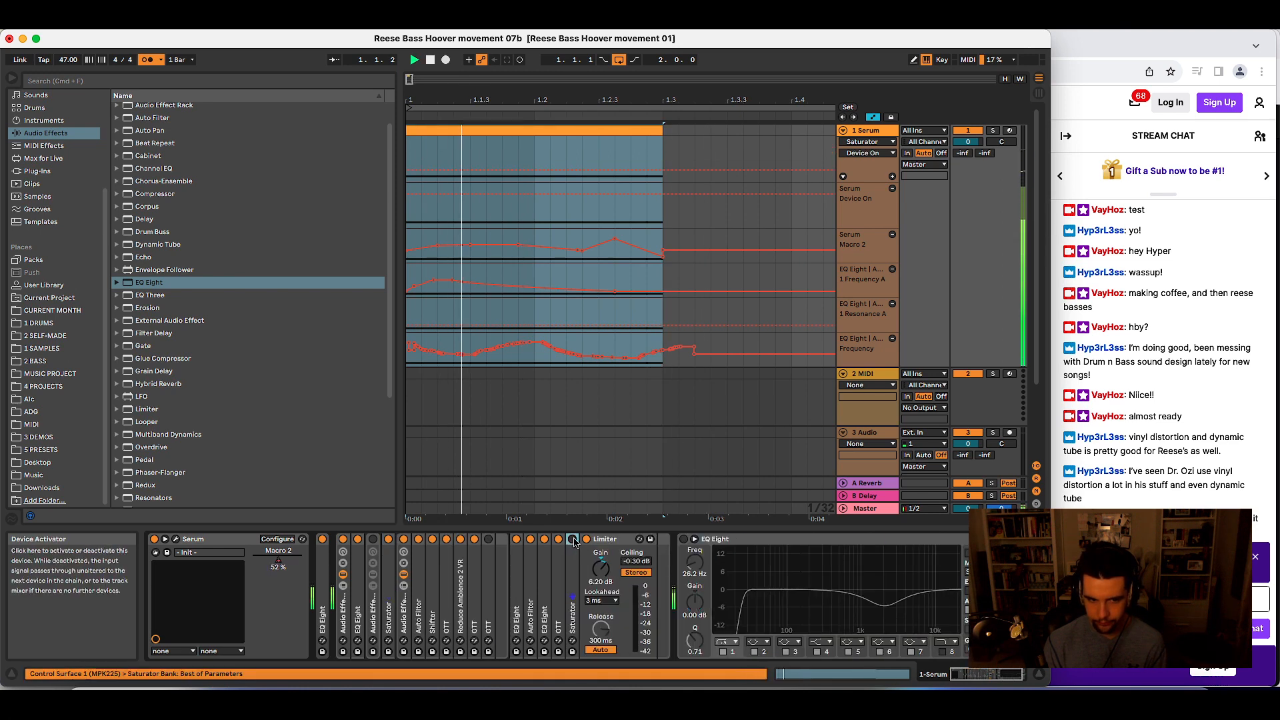
mouse_move(600, 567)
mouse_down()
mouse_move(600, 527)
mouse_move(601, 589)
mouse_up()
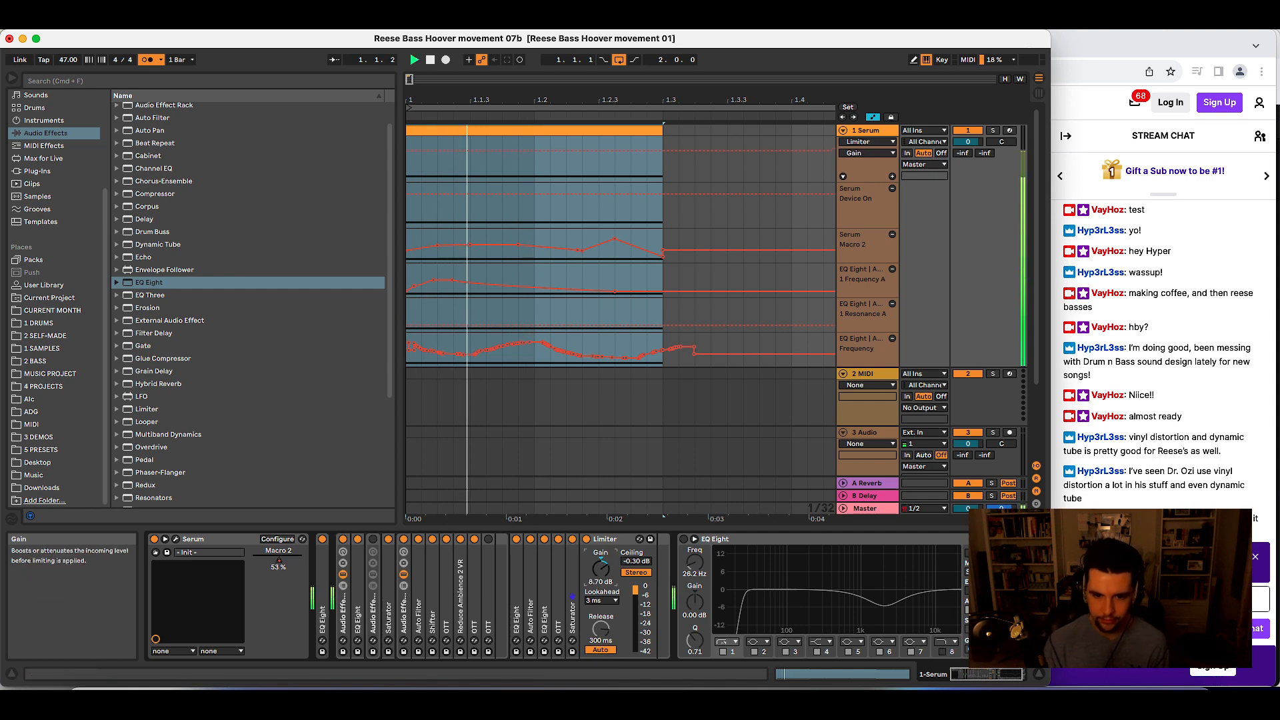
- Load the Saturator preset Mid-Range Phattener onto the Saturator copy before the Limiter and play the loop
scroll(162, 407, down, 3)
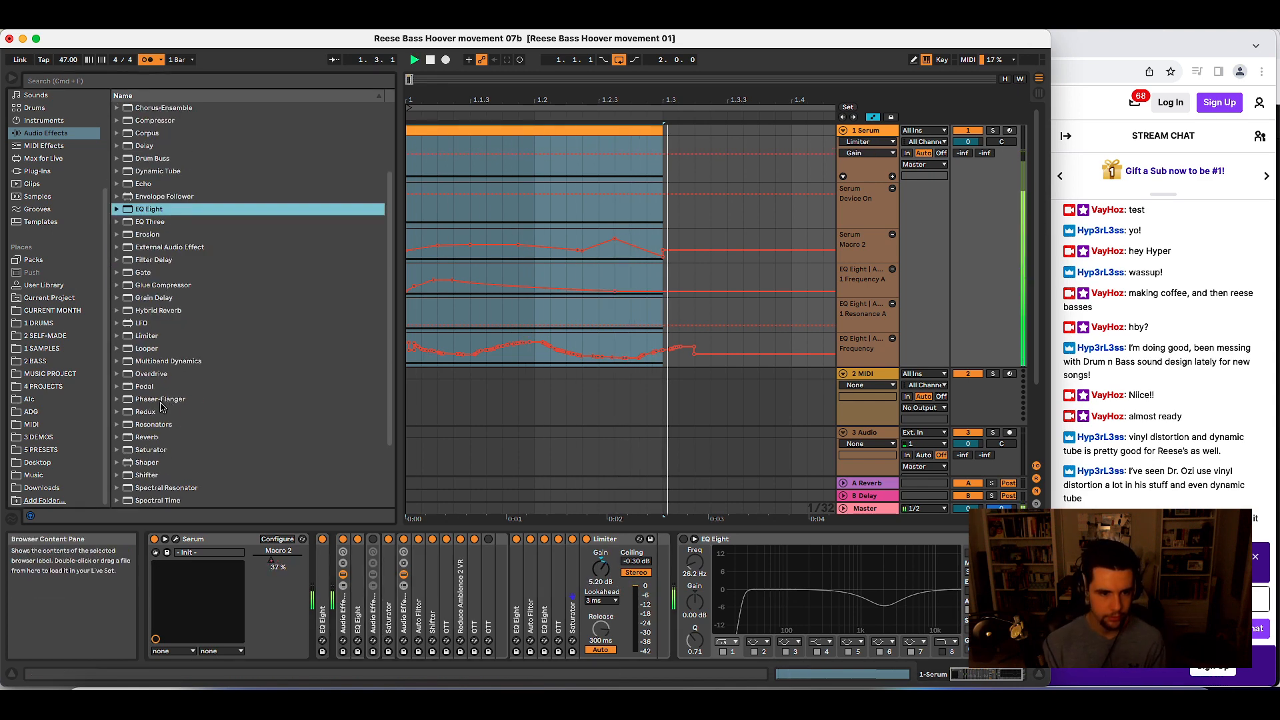
click(128, 456)
click(193, 332)
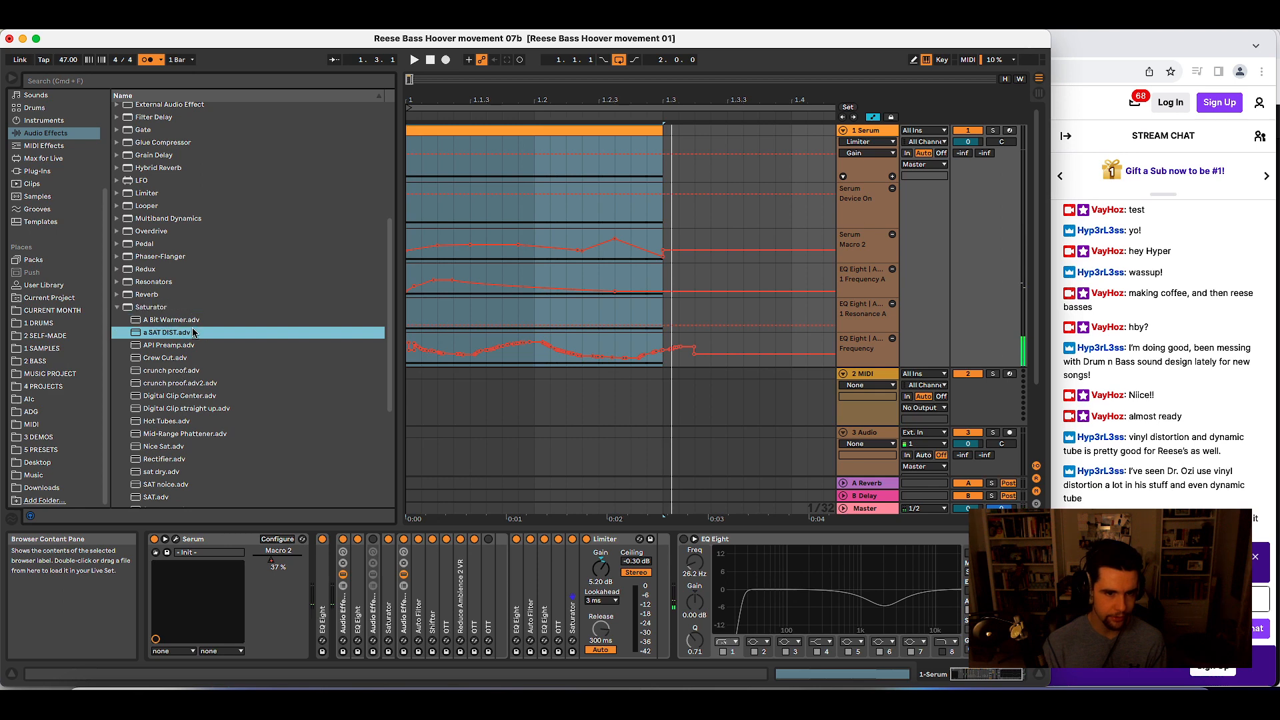
scroll(147, 331, down, 3)
drag(180, 363, 574, 587)
key(space)
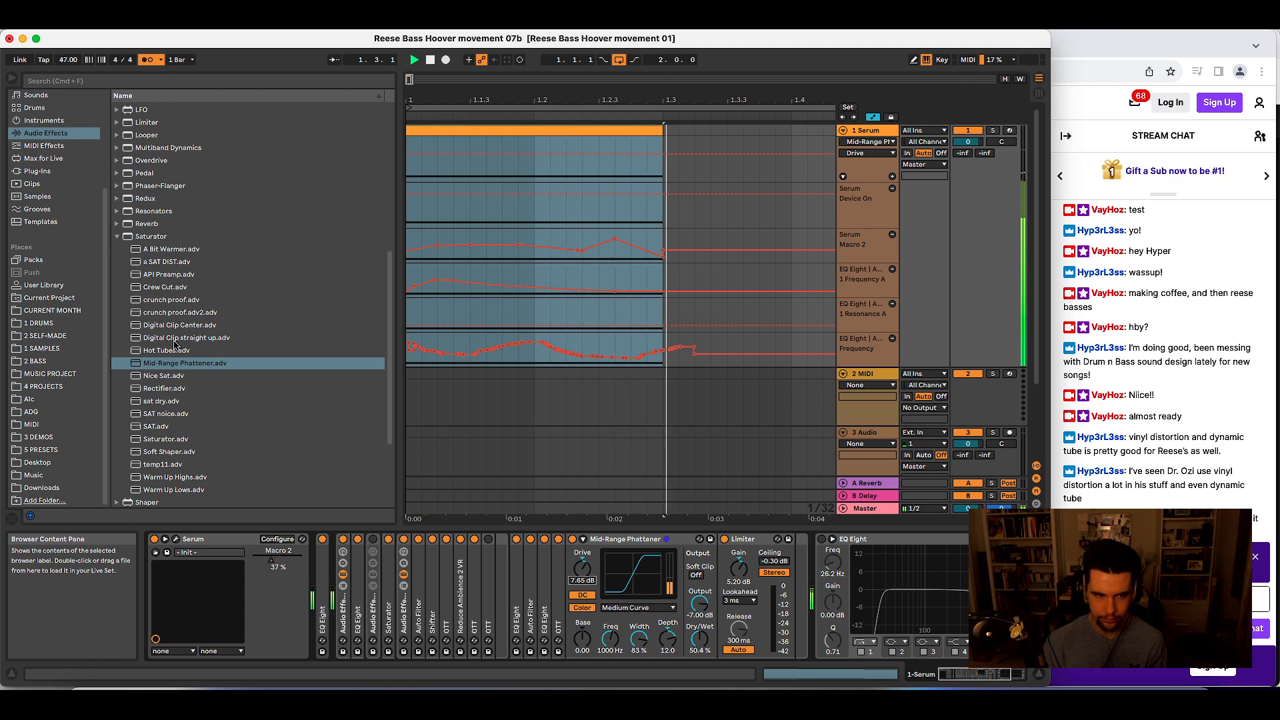
- Try the Hot Tubes preset with raised Drive during playback, and reload Mid-Range Phattener in its place
drag(167, 351, 669, 591)
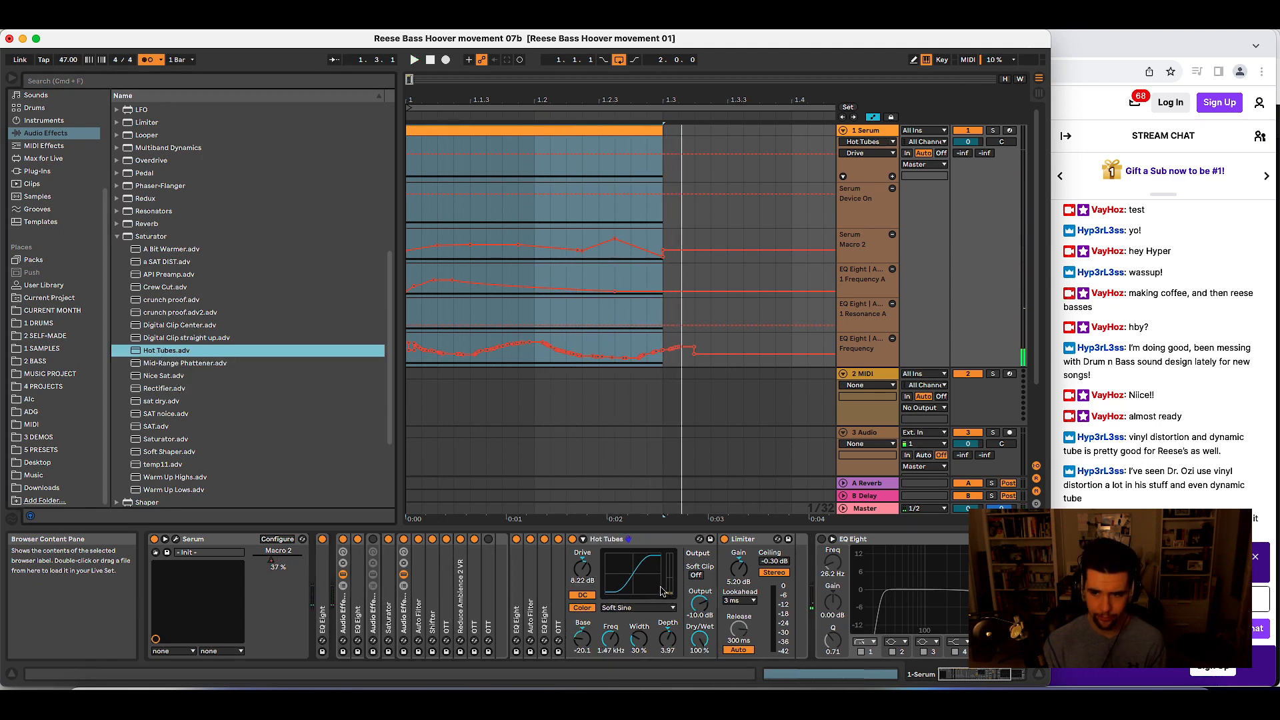
key(space)
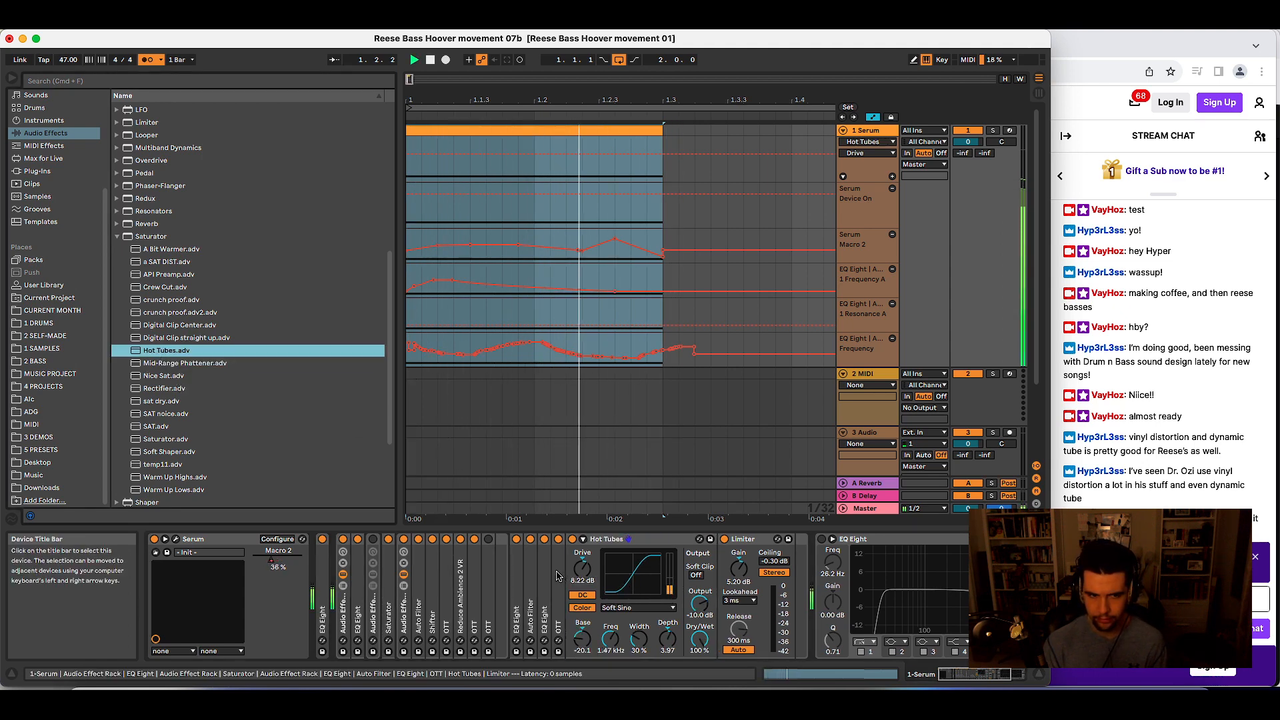
drag(582, 568, 582, 554)
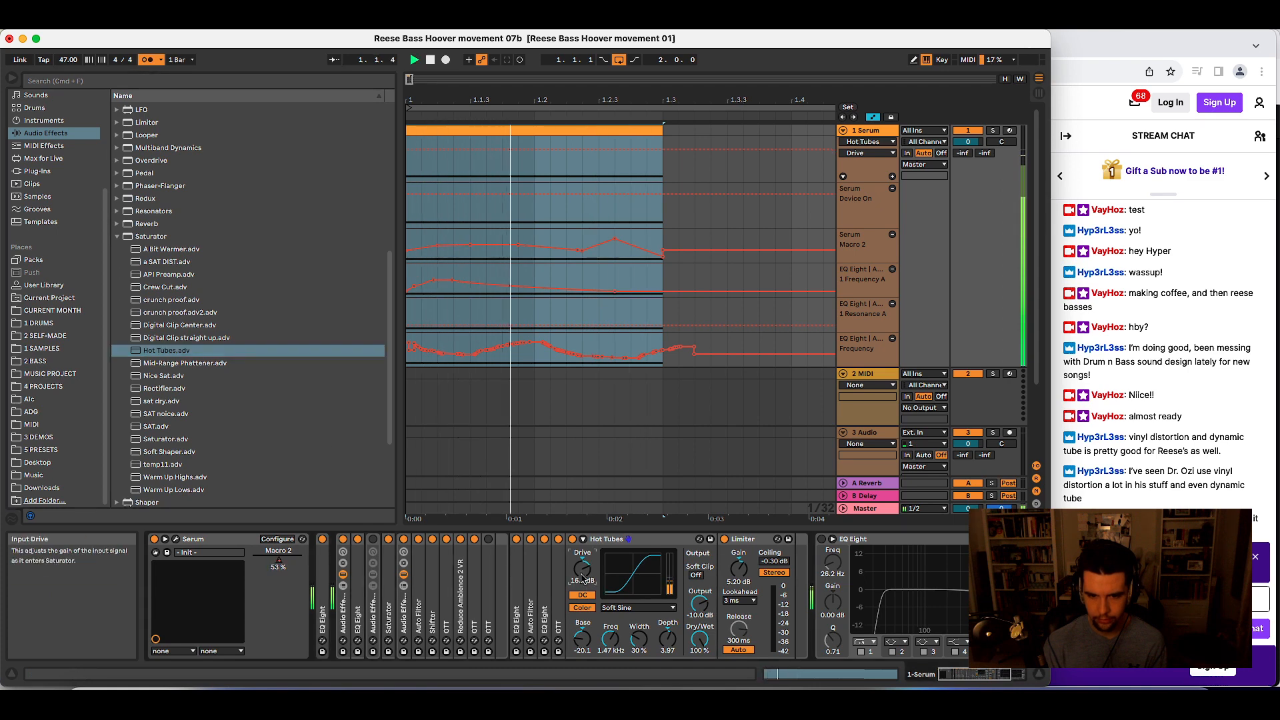
double_click(169, 363)
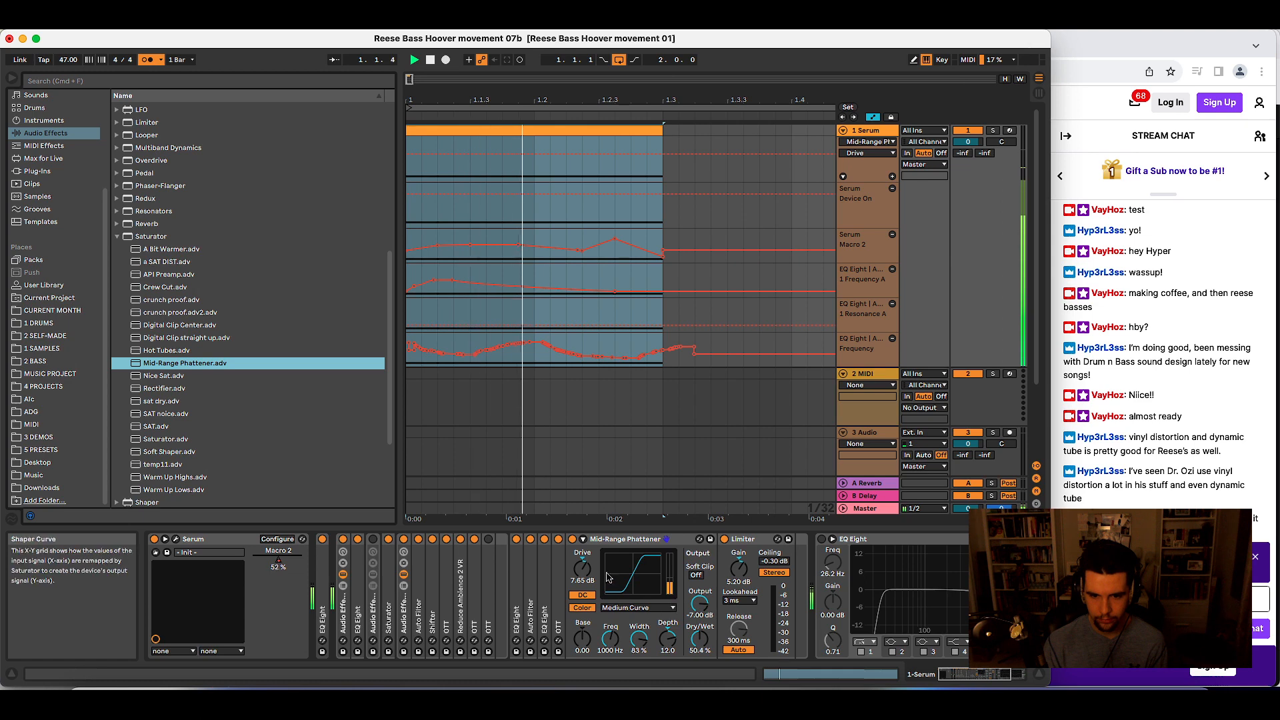
- Compare the sound with Mid-Range Phattener bypassed and active during playback
click(575, 540)
key(space)
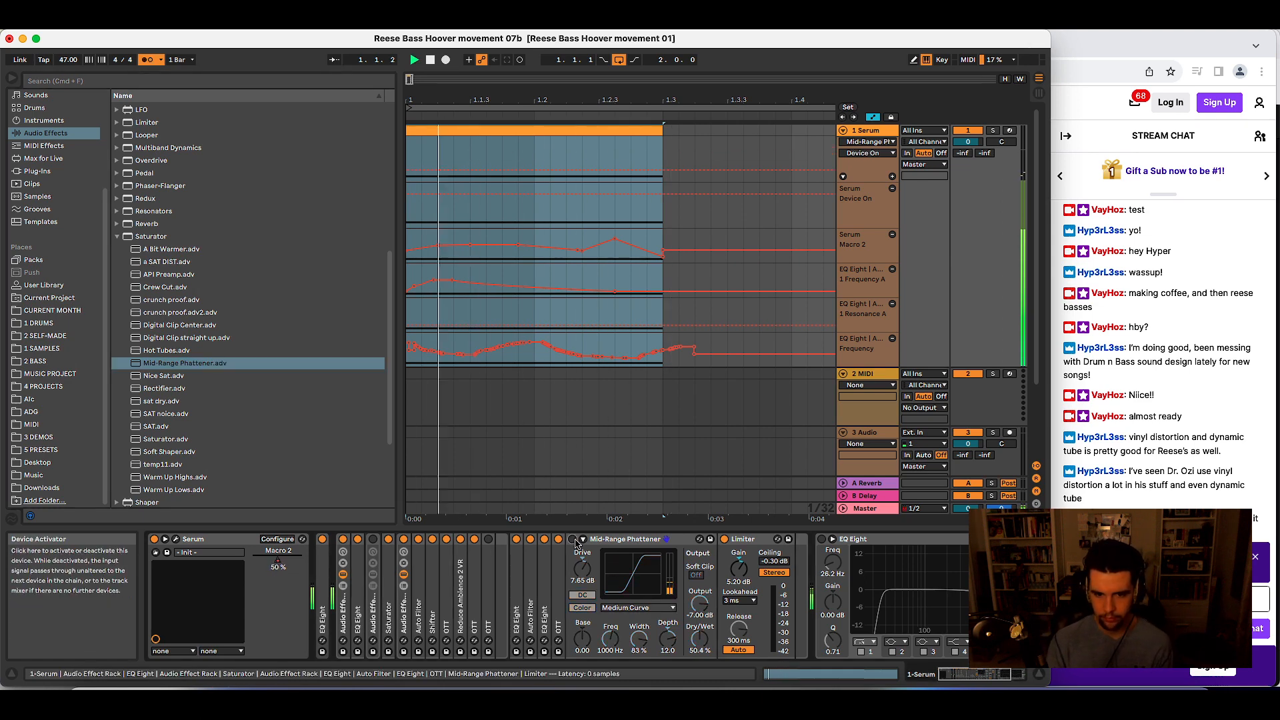
click(413, 327)
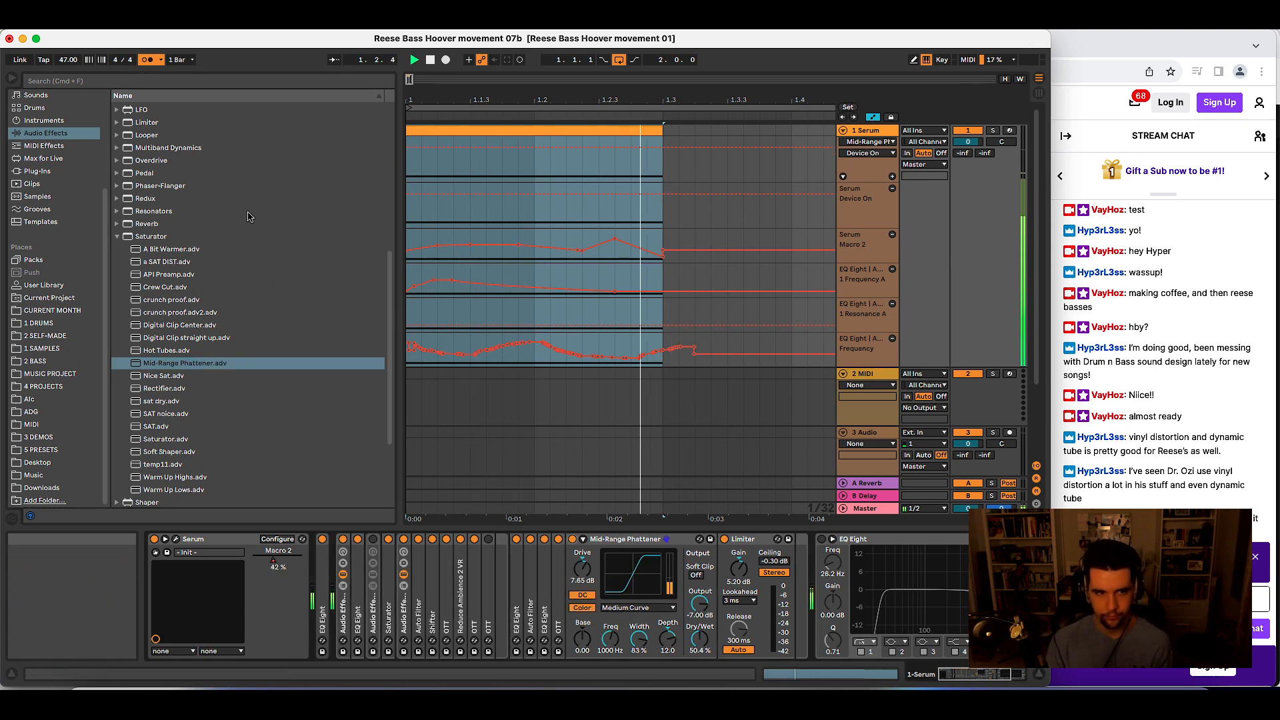
- Insert an EQ Eight between Mid-Range Phattener and the Limiter, with a dip of -5.39 dB at 2.90 kHz and Q 0.86
scroll(185, 222, up, 5)
mouse_move(158, 158)
mouse_down()
mouse_move(667, 600)
mouse_move(732, 597)
mouse_up()
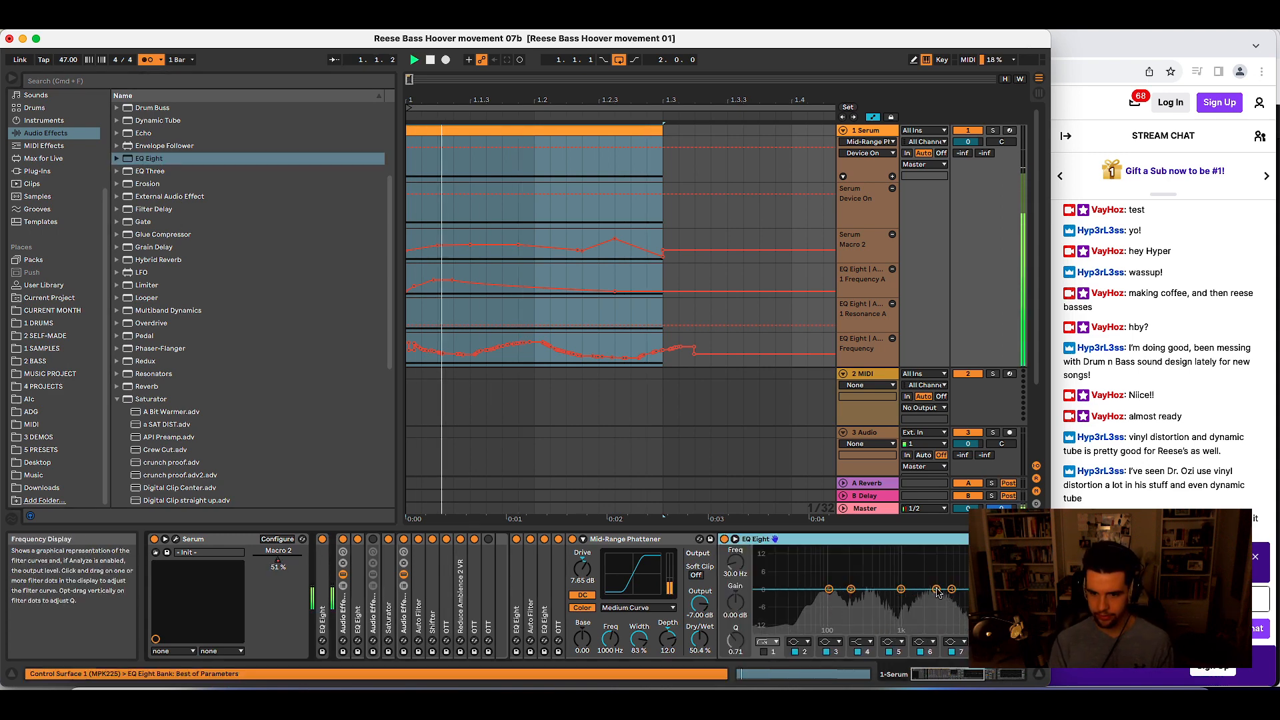
drag(936, 590, 935, 602)
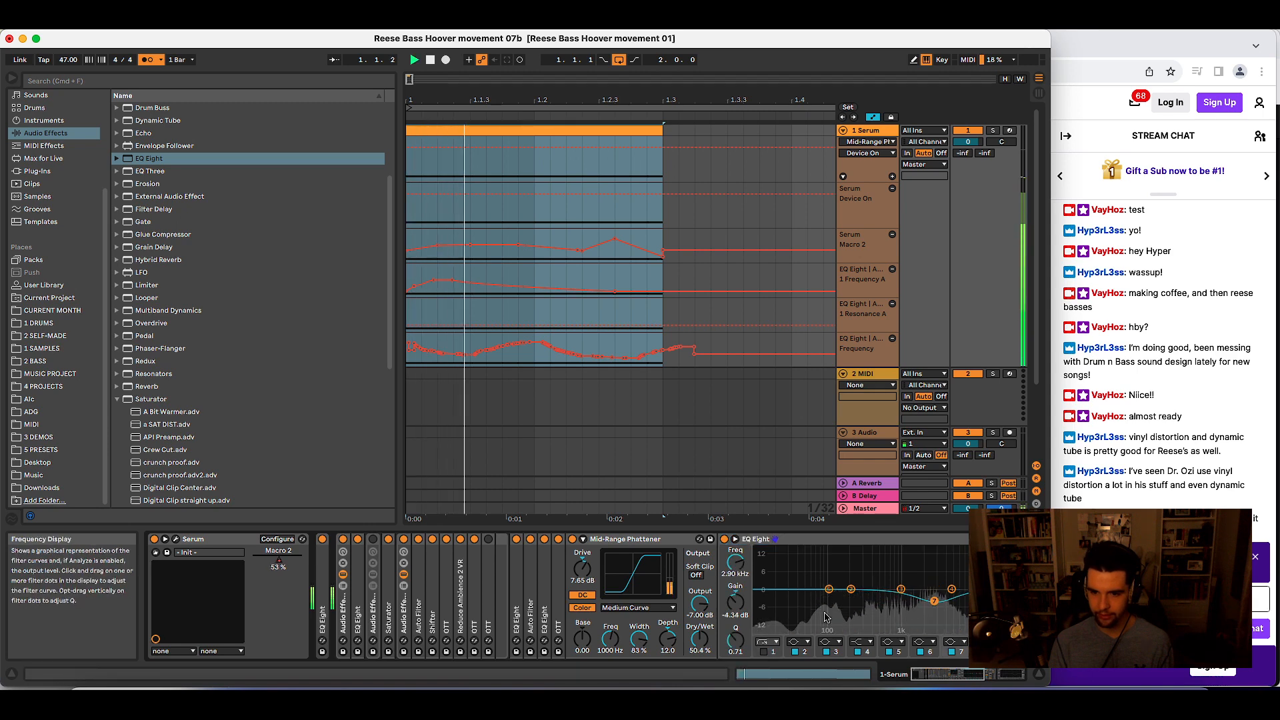
key(space)
click(735, 640)
drag(735, 603, 735, 644)
key(space)
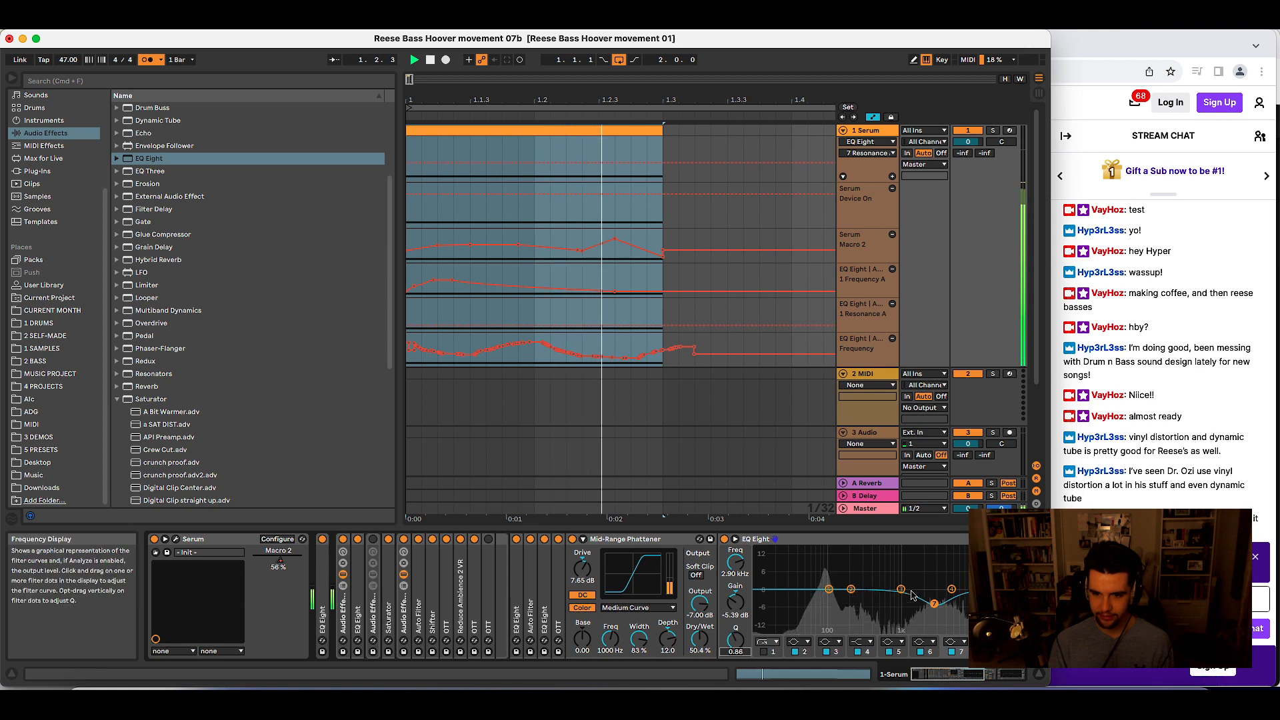
- Add a 2.85 dB boost at 13.8 kHz in the new EQ Eight, and raise the Limiter's Gain to 12.8 dB
drag(901, 590, 982, 571)
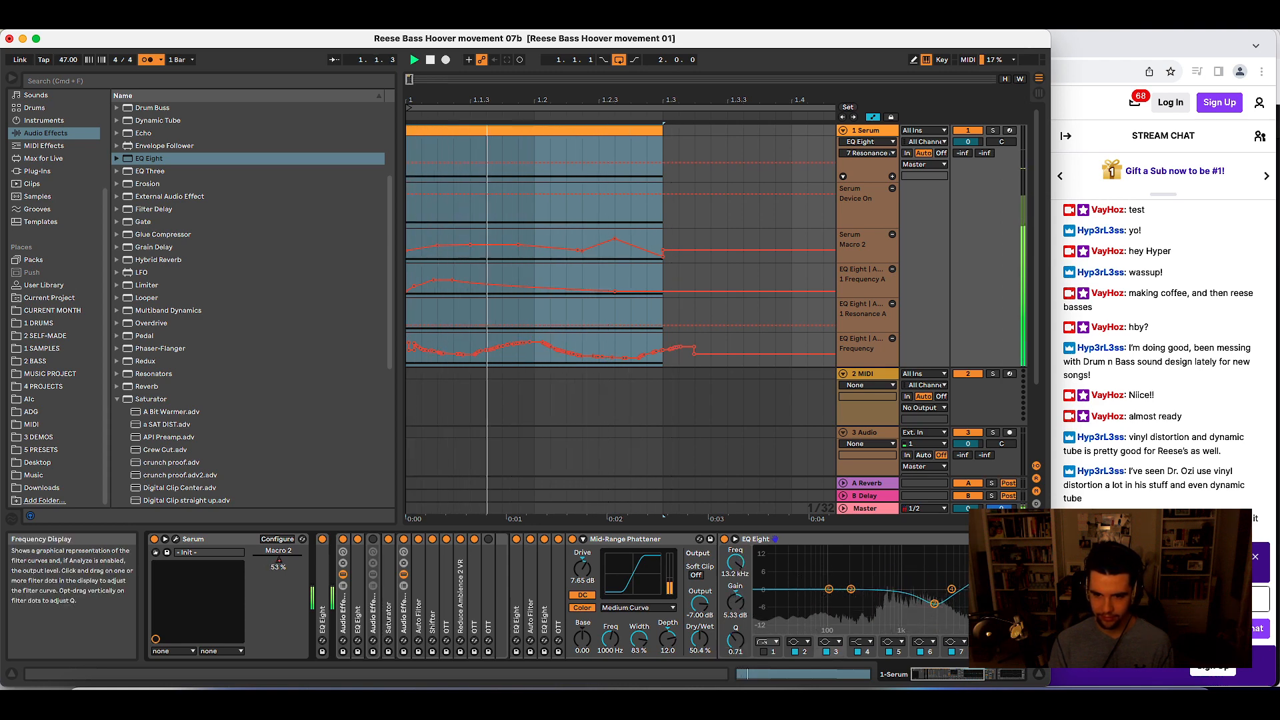
scroll(964, 591, right, 10)
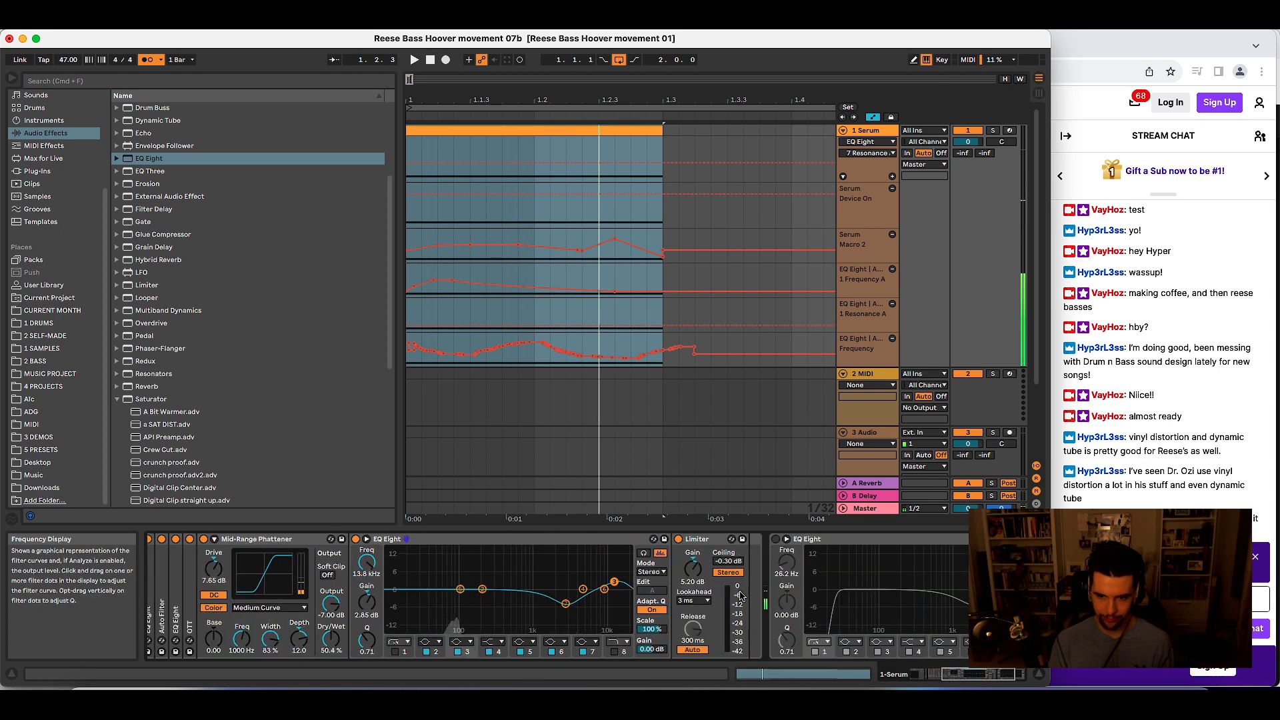
drag(692, 568, 693, 566)
key(space)
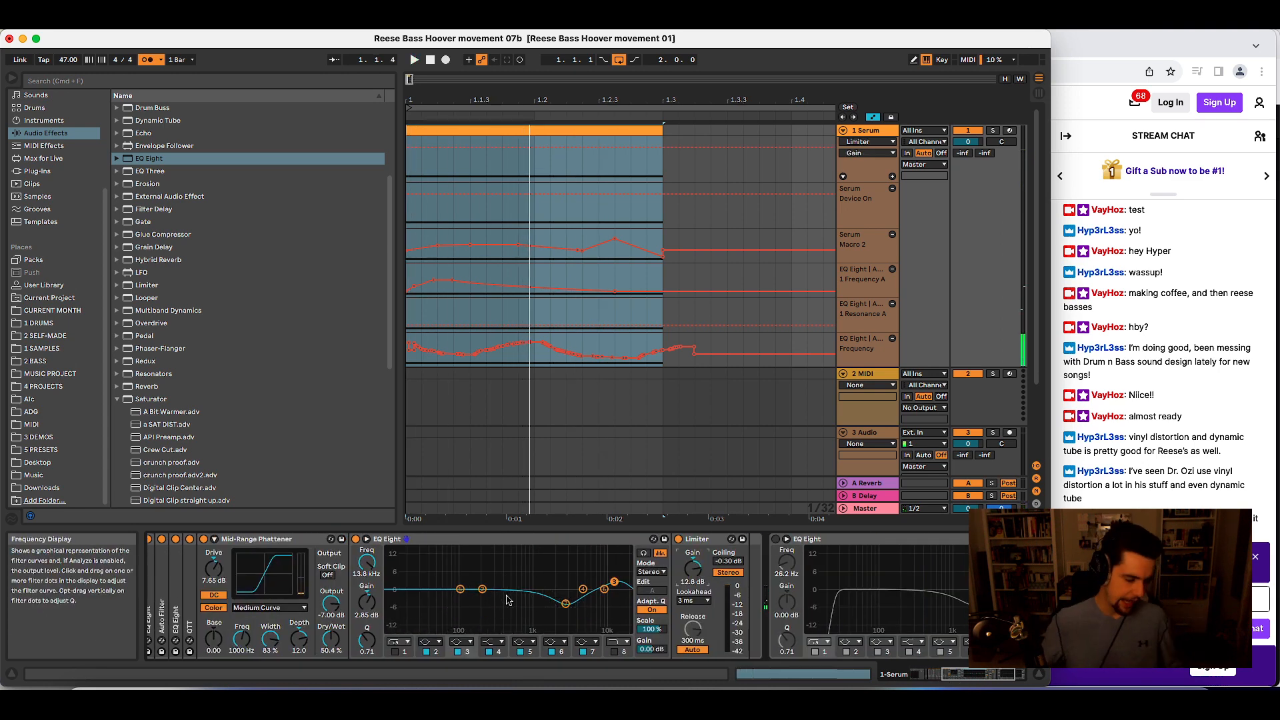
- Unfold the EQ Eight that sits after the rack, directly before the second Auto Filter
scroll(400, 586, left, 10)
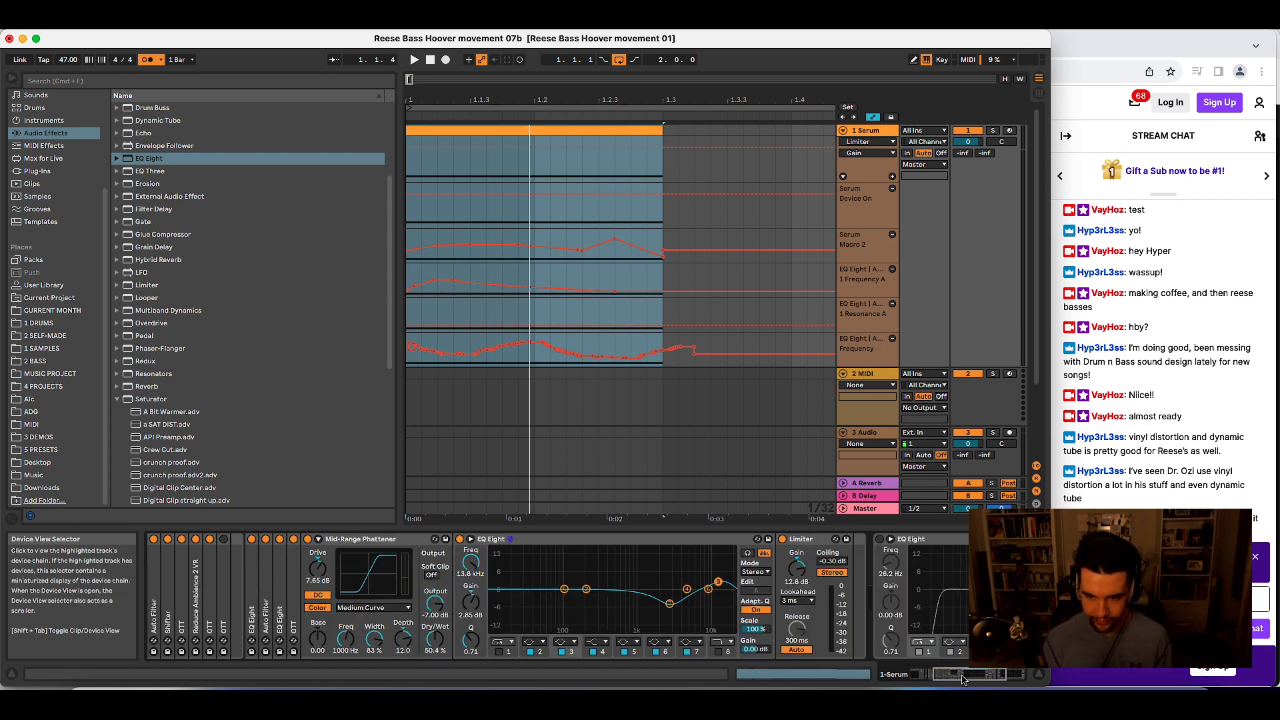
key(space)
scroll(373, 580, right, 5)
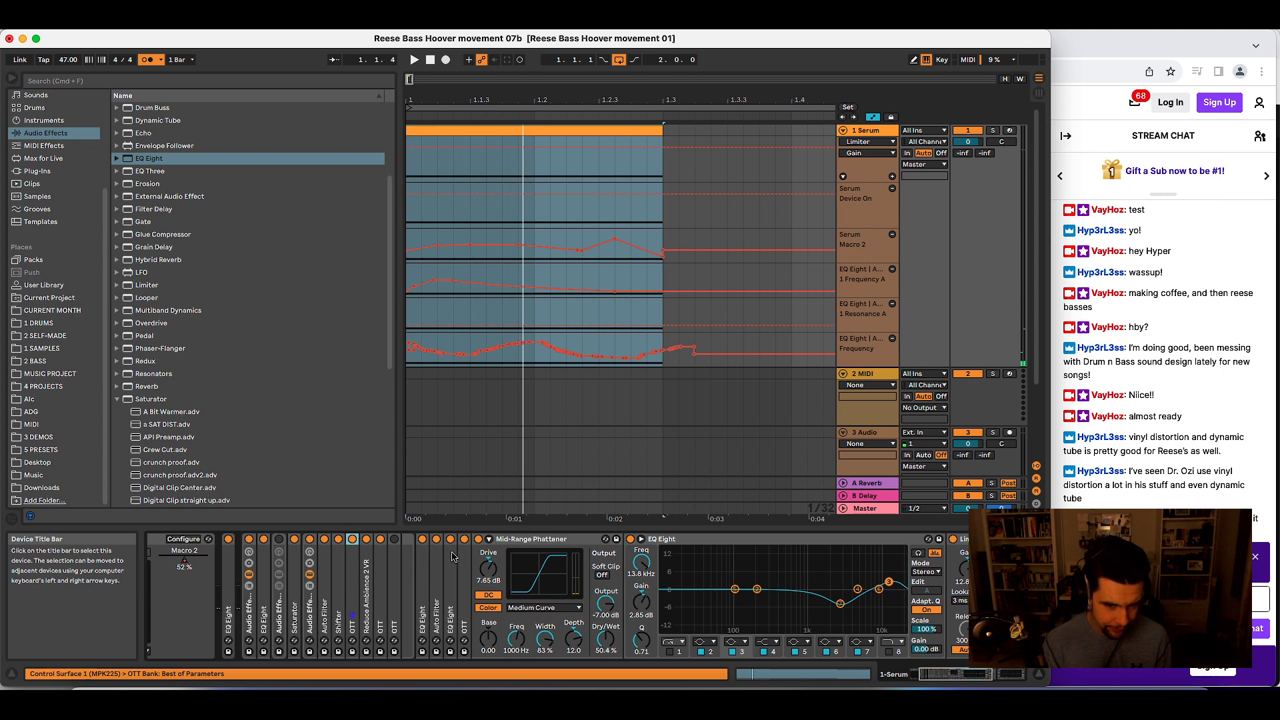
double_click(451, 556)
double_click(486, 537)
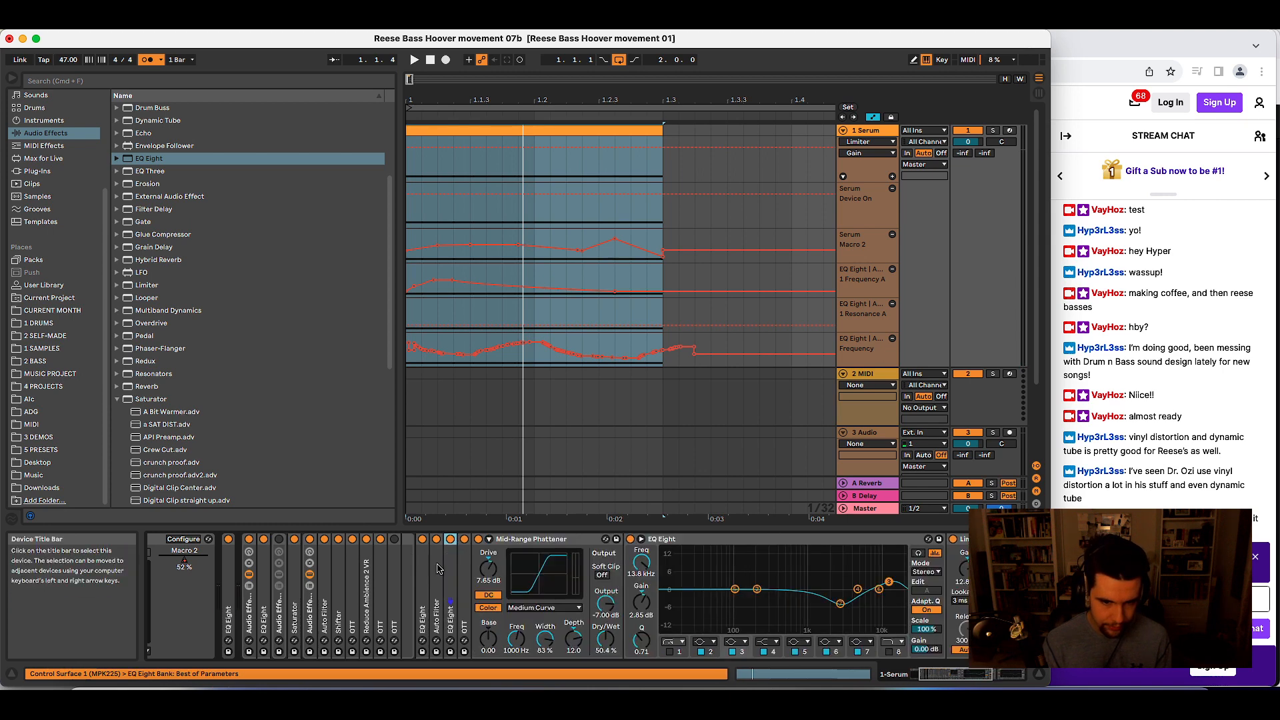
double_click(425, 544)
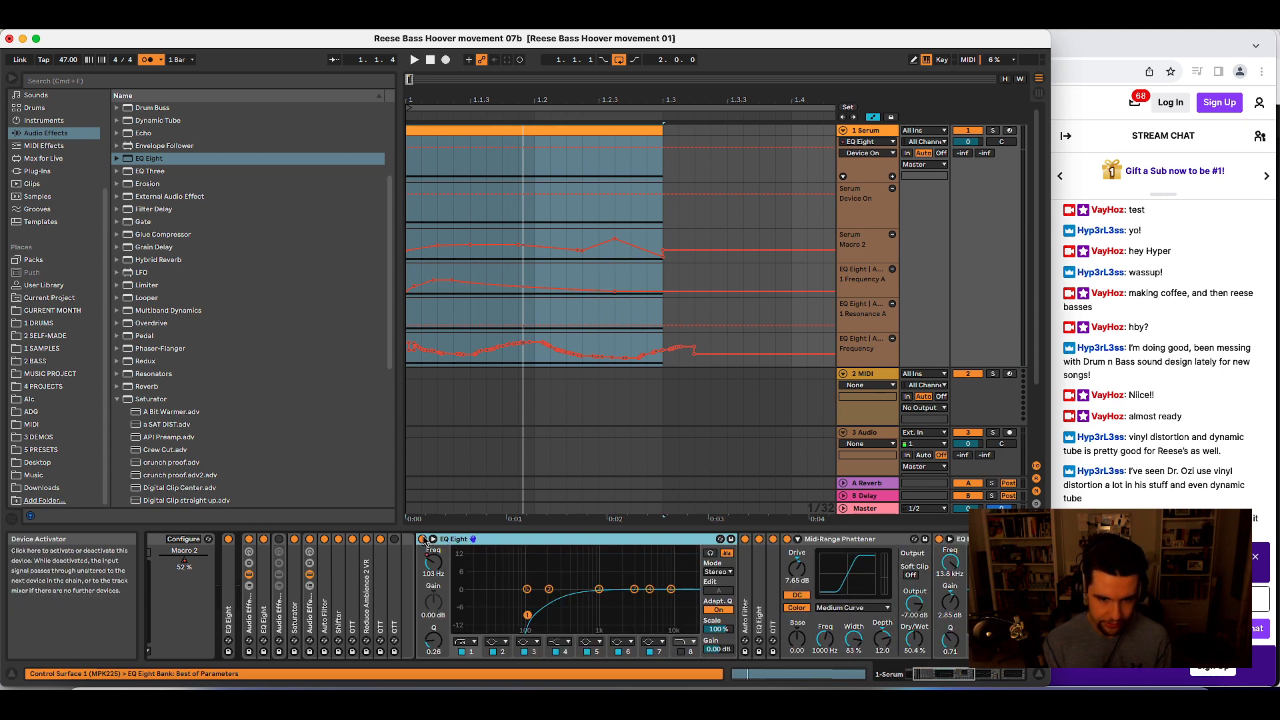
- Compare this EQ Eight on and off during playback, and set its filter 1 Q to 0.79
key(space)
click(423, 540)
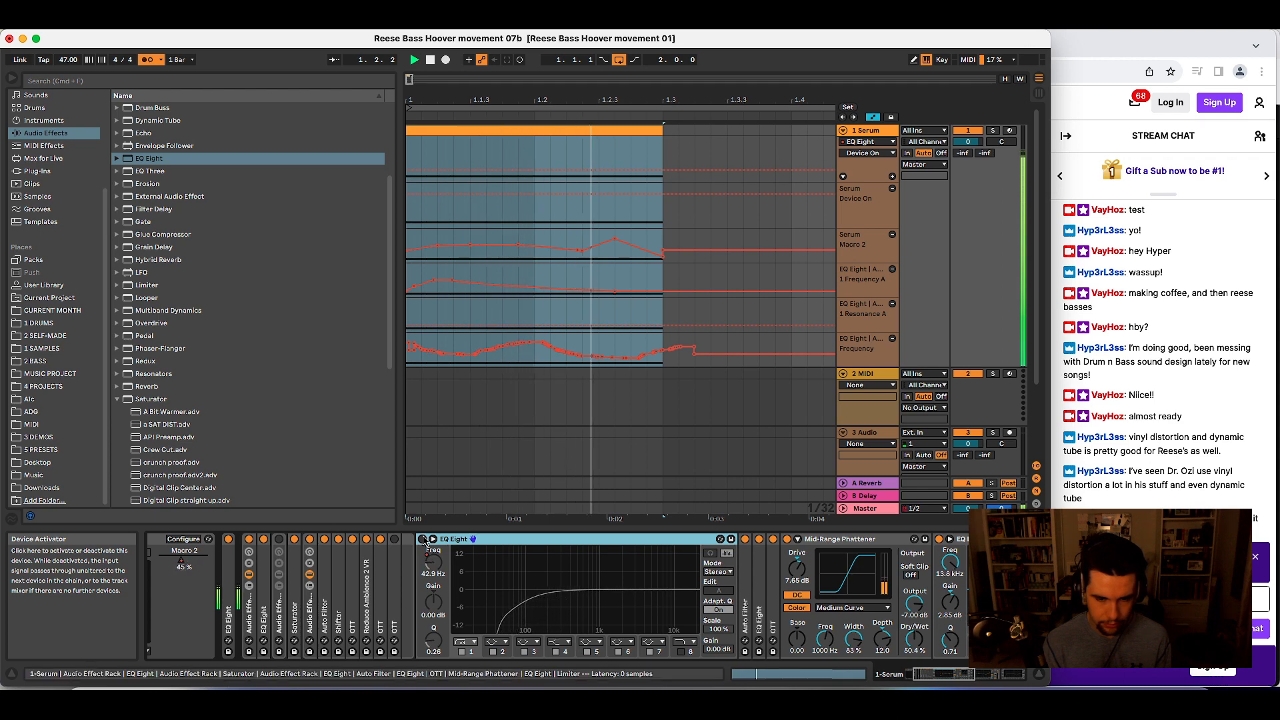
key(space)
click(423, 540)
drag(434, 640, 433, 611)
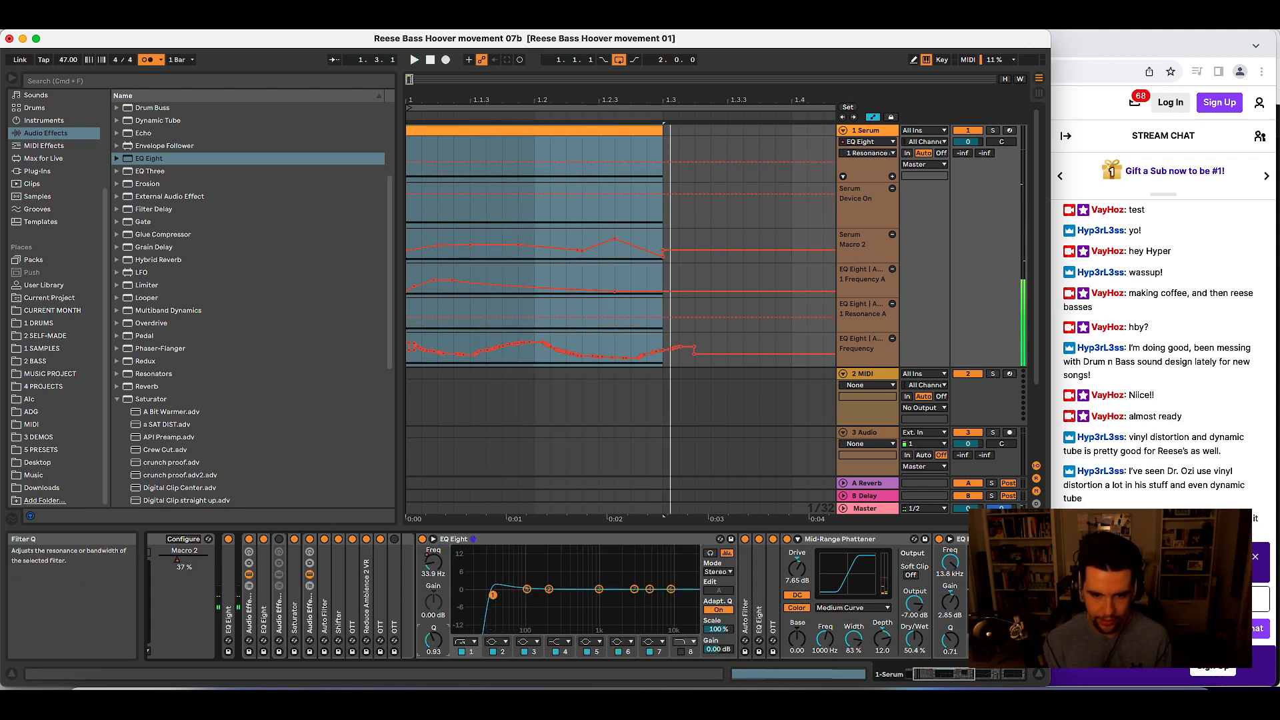
key(space)
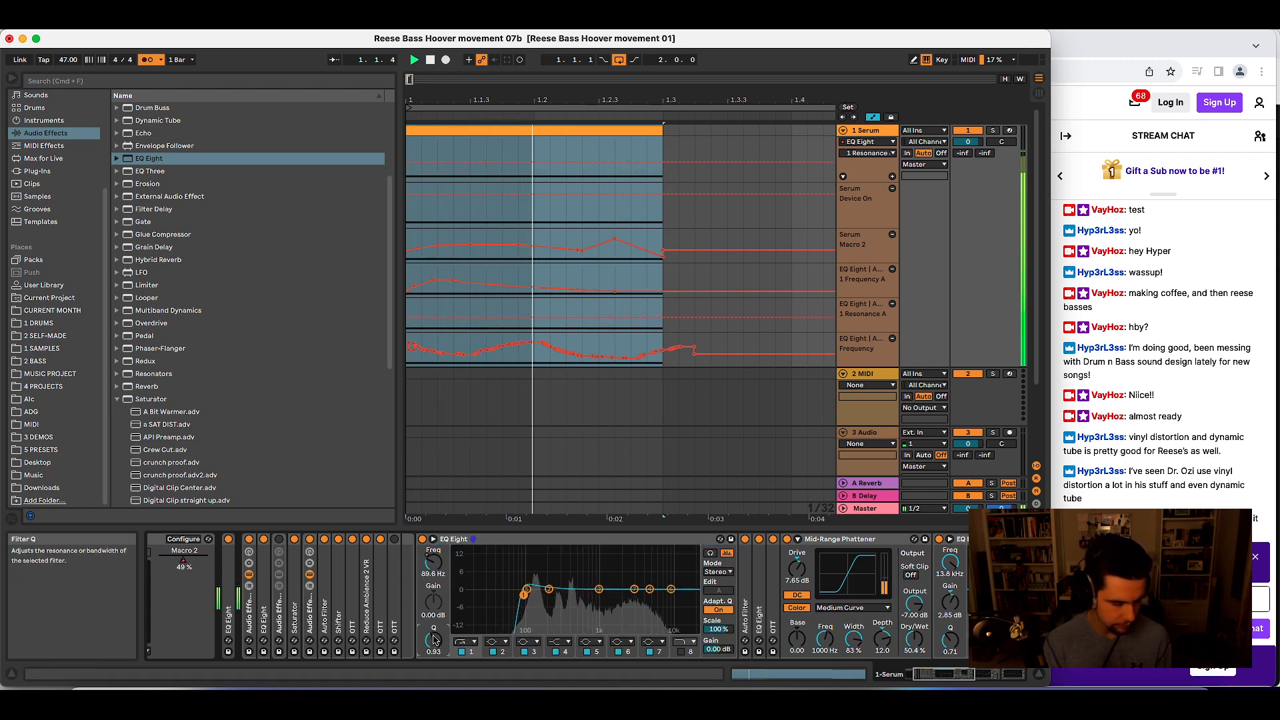
key(space)
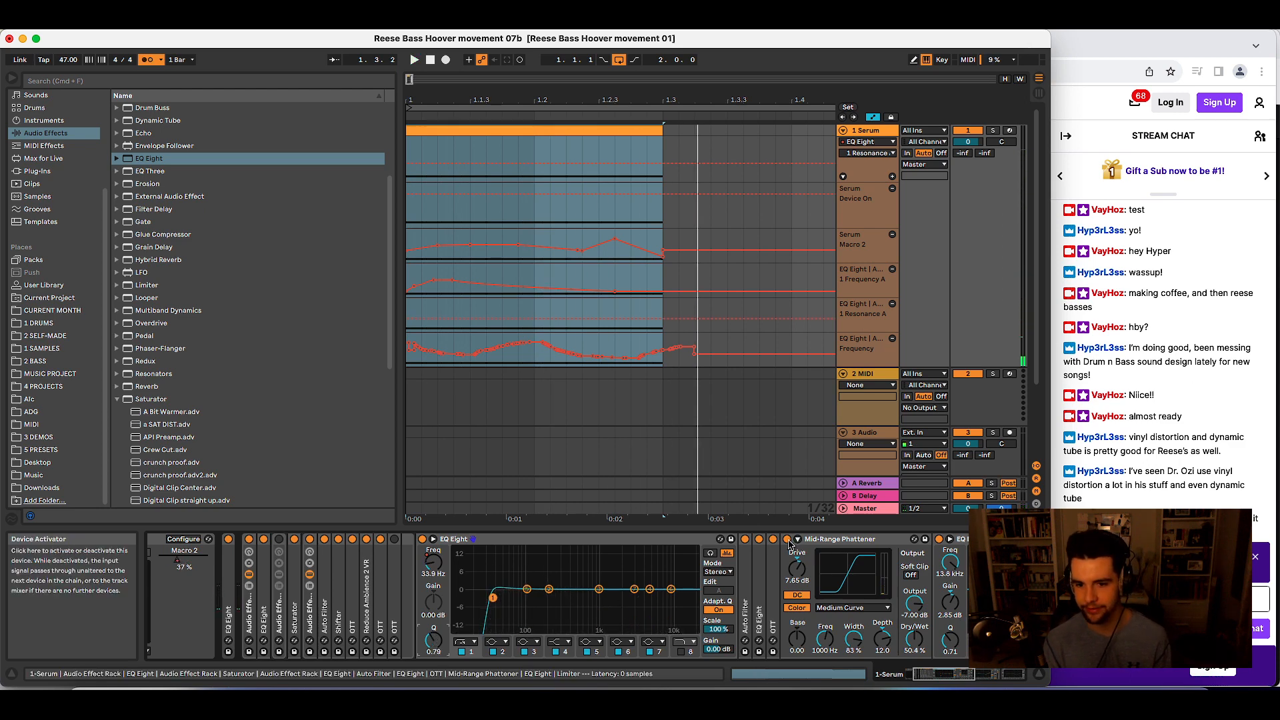
- Audition the loop with Mid-Range Phattener bypassed and reactivated
click(788, 538)
key(space)
click(788, 538)
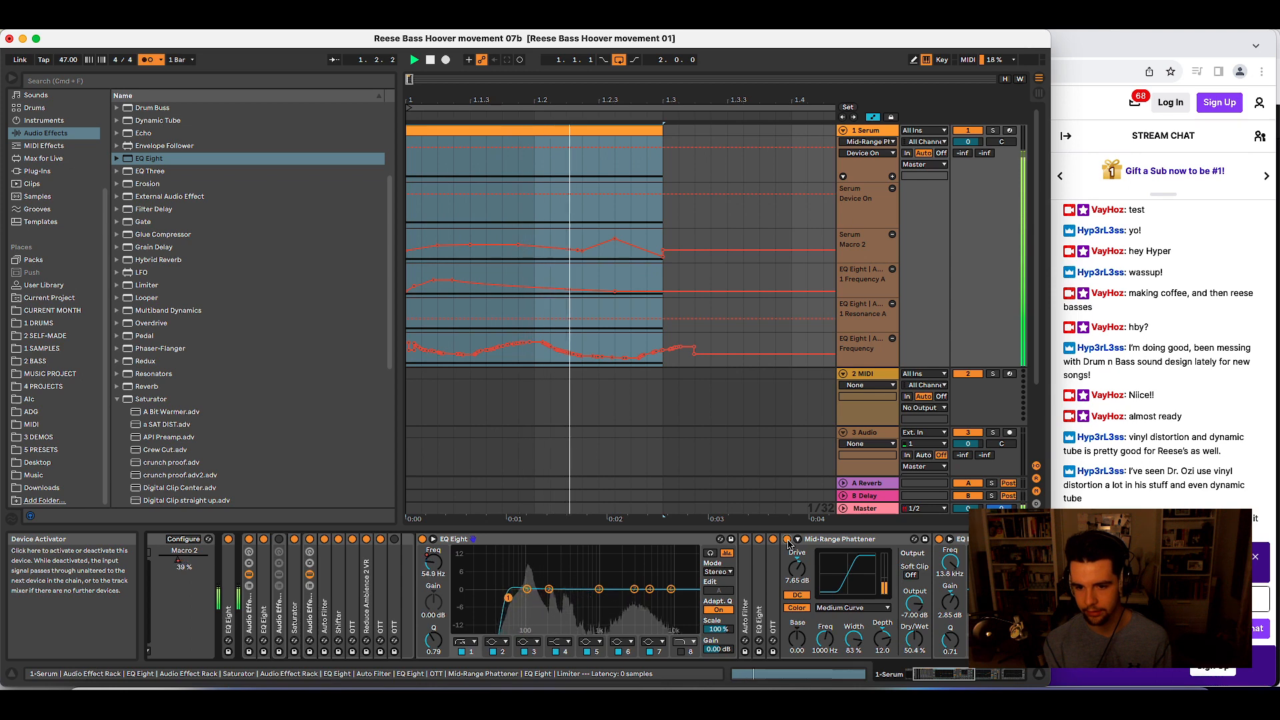
key(space)
- Audition the loop with the rack's Shifter switched off and back on
click(340, 590)
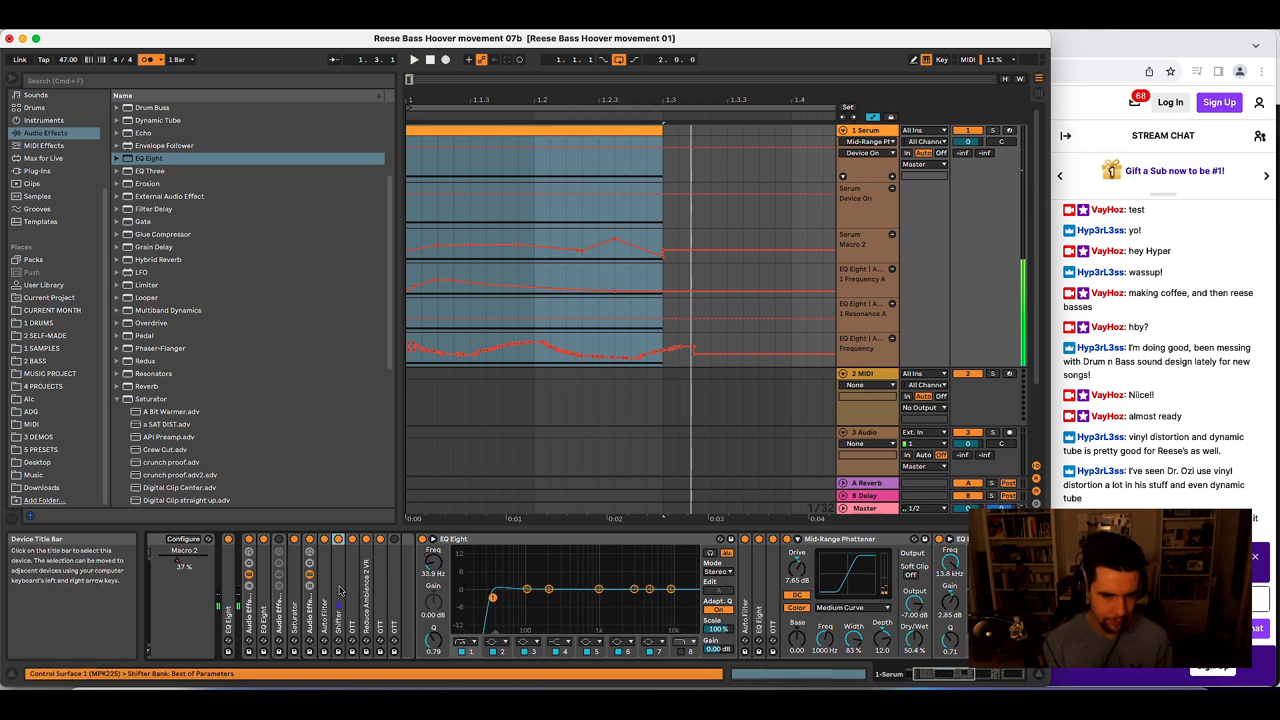
click(338, 539)
key(space)
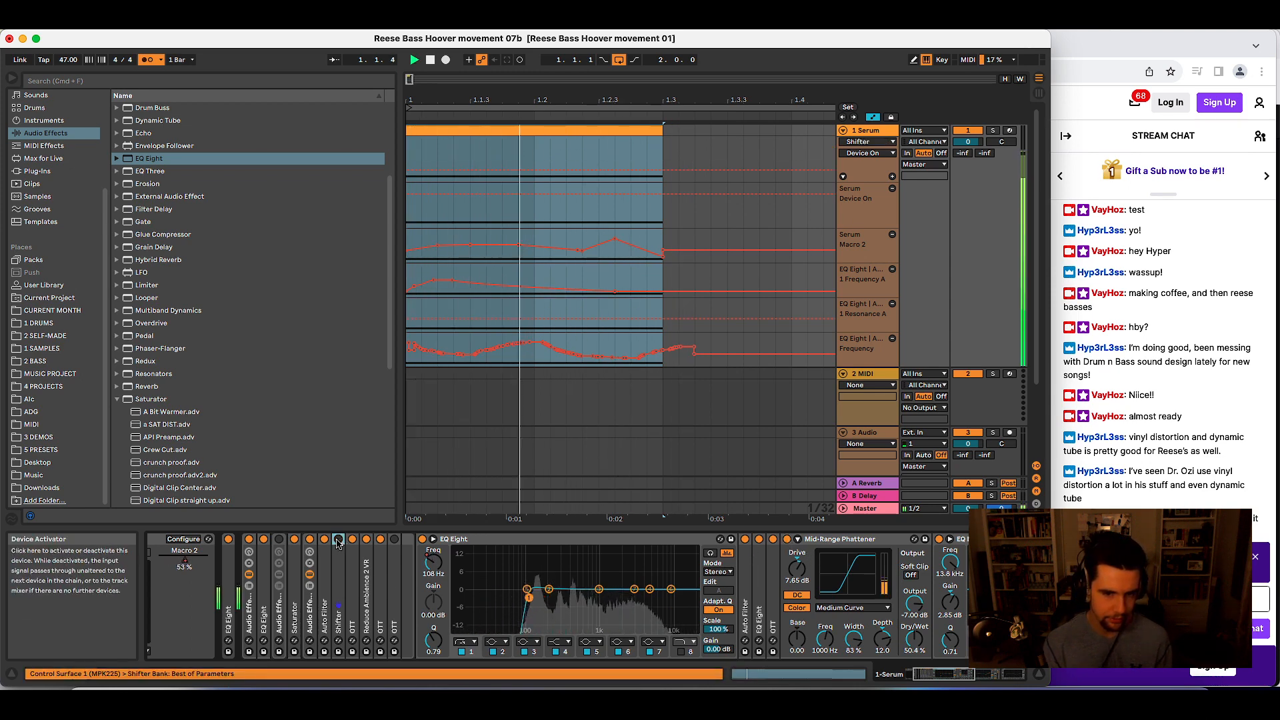
click(339, 539)
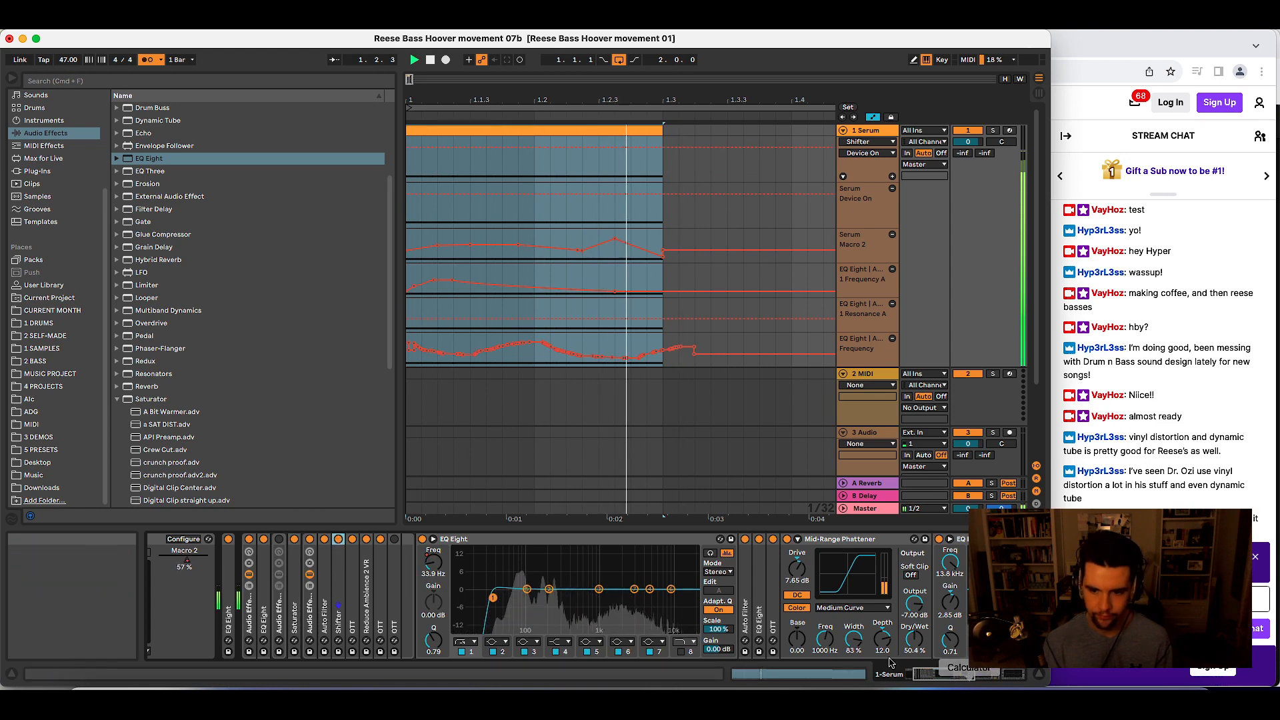
- Fold the EQ Eight and open the effects page of the Serum plug-in
drag(937, 674, 922, 674)
double_click(579, 540)
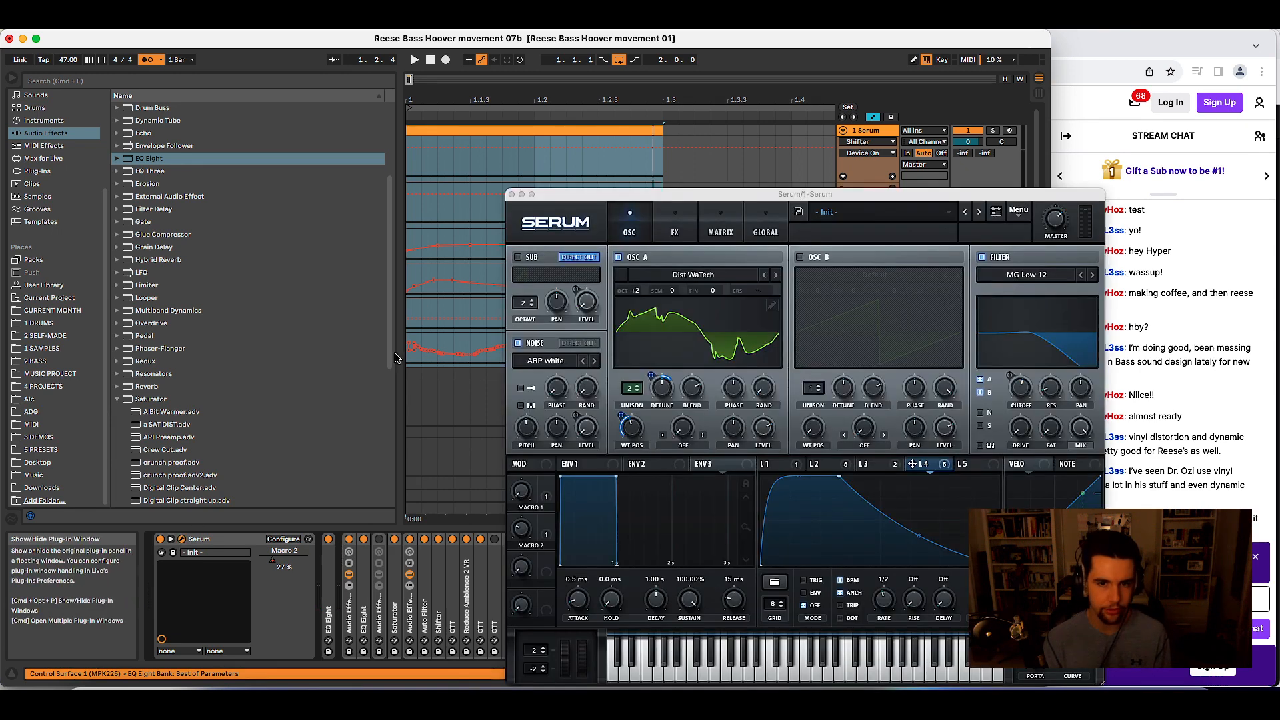
click(182, 538)
click(674, 230)
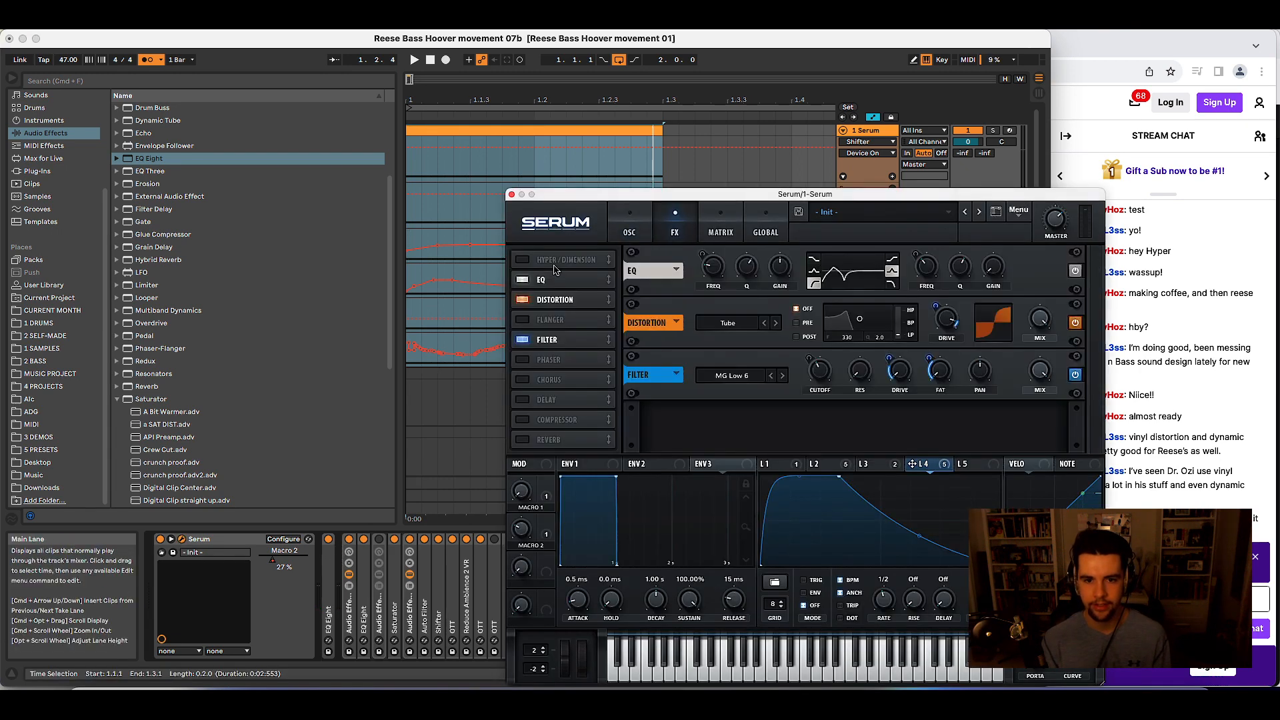
- Enable Serum's Hyper/Dimension effect, set the Hyper mix to 13%, and adjust the Dimension size and mix by ear
click(523, 260)
key(space)
drag(881, 268, 891, 258)
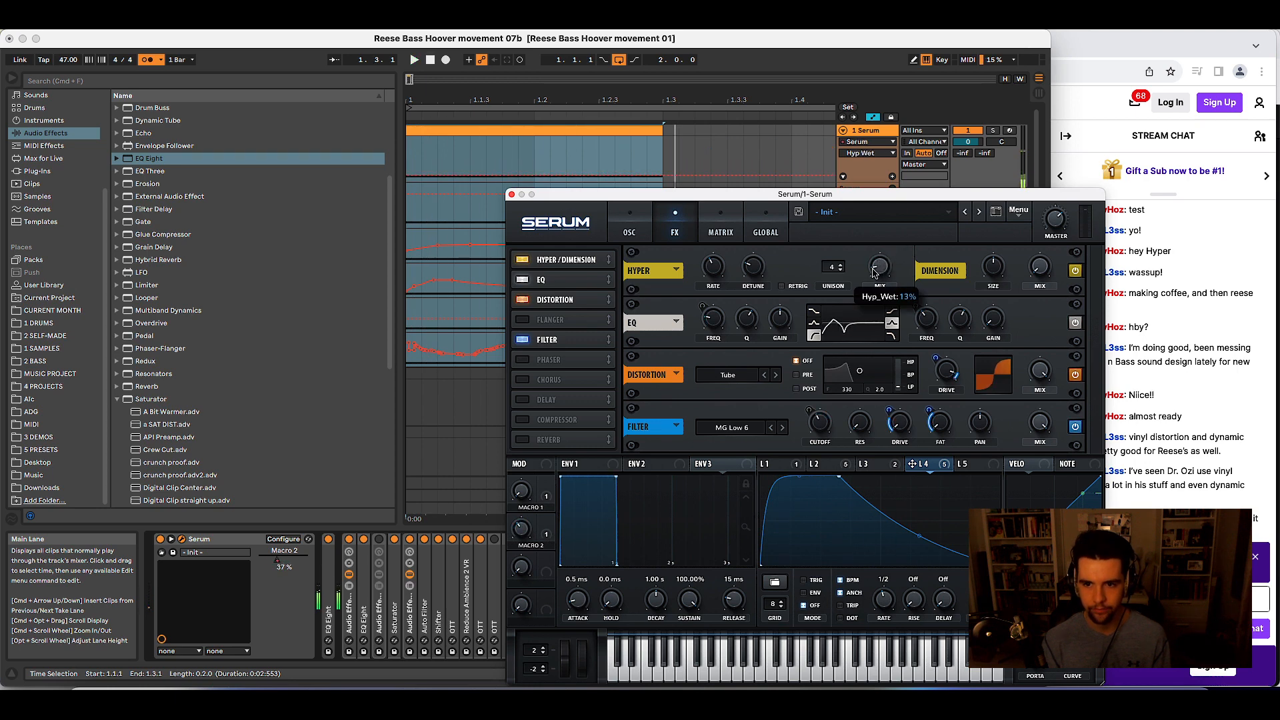
drag(991, 265, 1045, 256)
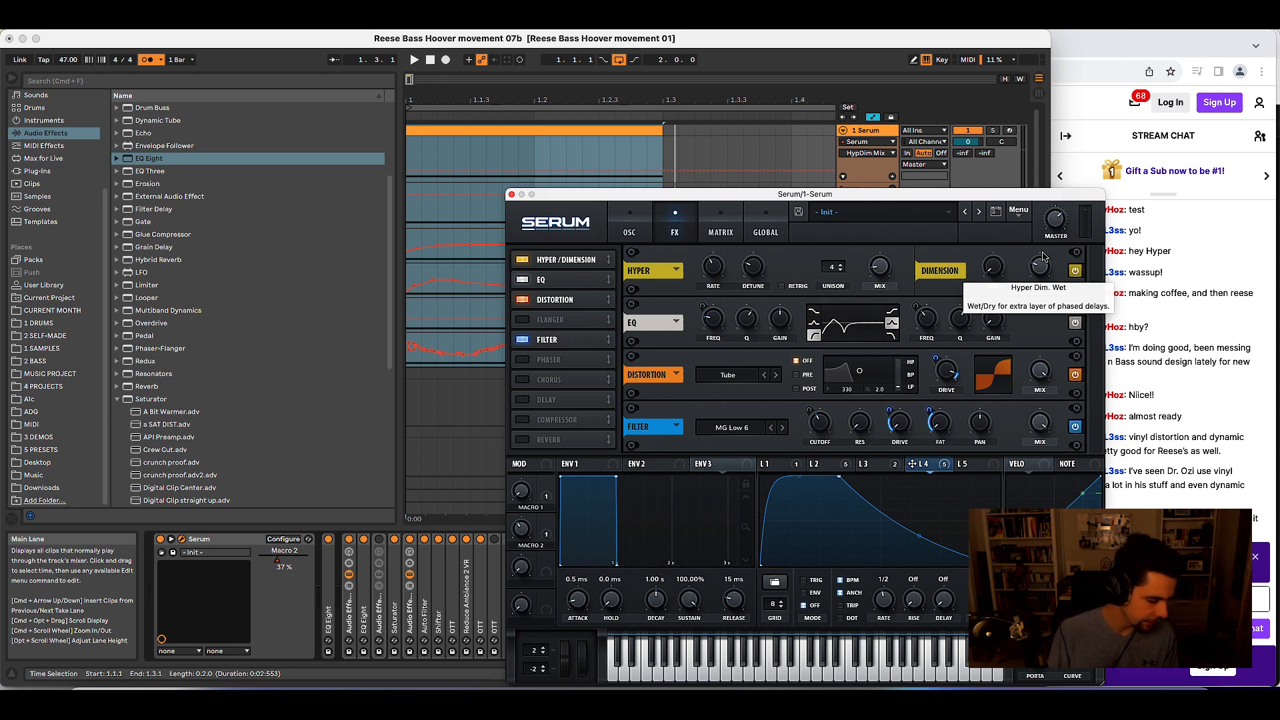
key(space)
drag(1041, 267, 1036, 275)
- Enable Serum's Delay, switch it from tempo sync to linked times of 130.78 ms, lower its feedback, and play the loop
click(523, 399)
scroll(680, 388, down, 2)
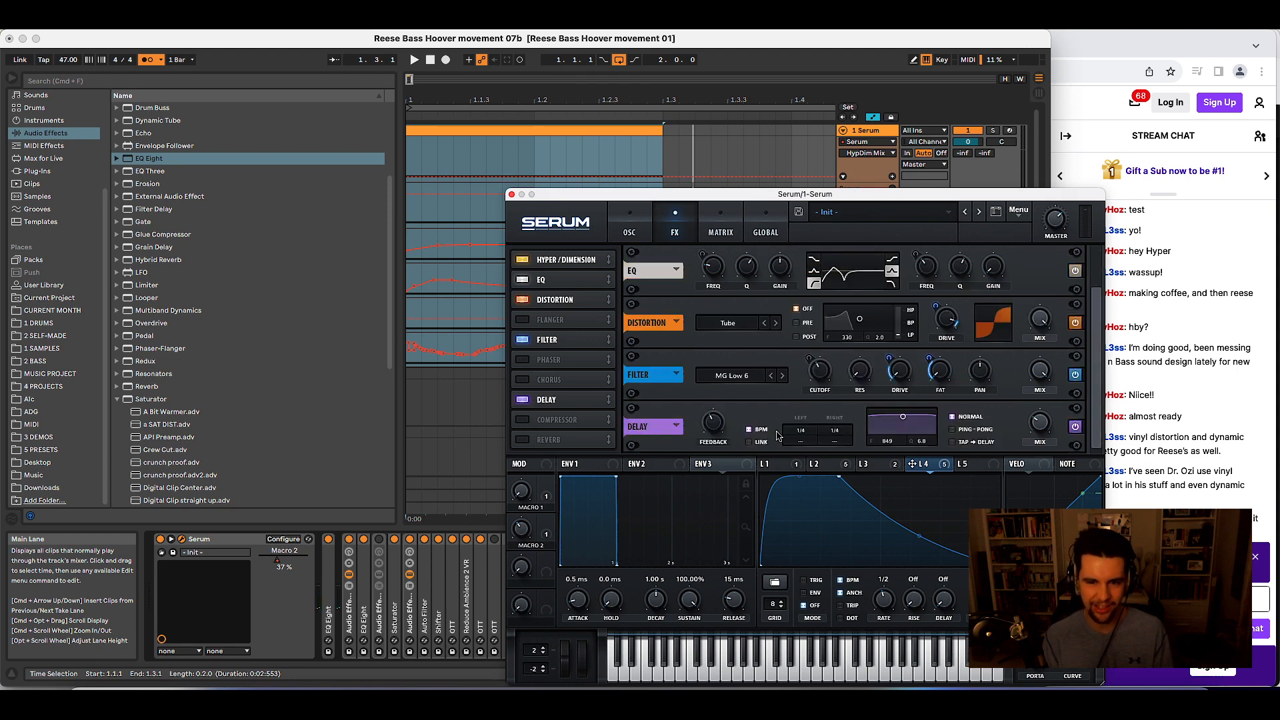
click(760, 444)
drag(801, 432, 810, 427)
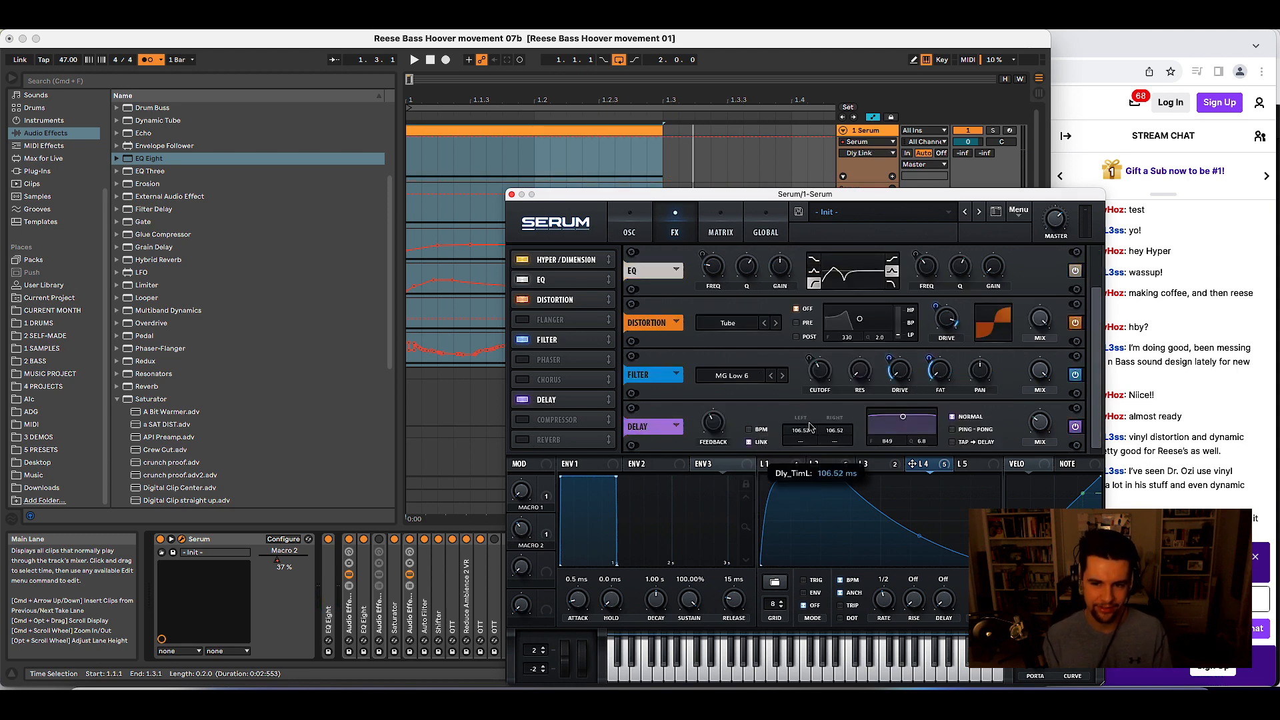
drag(714, 423, 713, 461)
key(space)
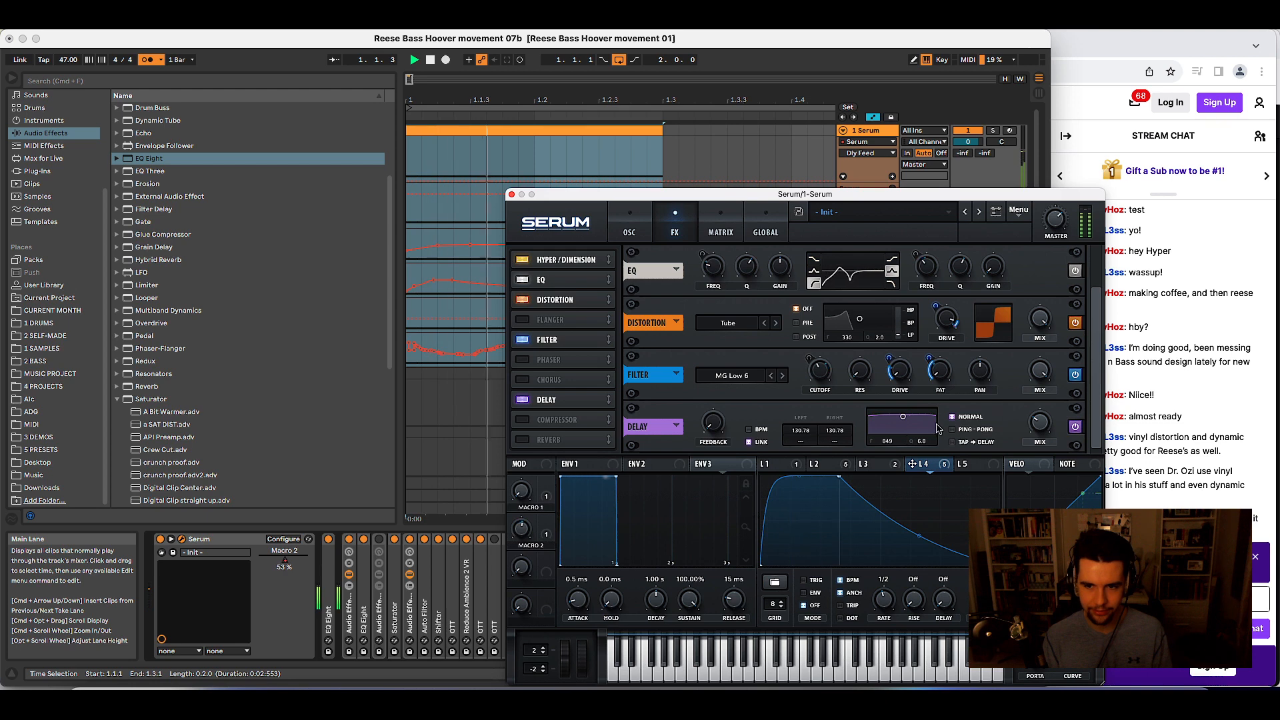
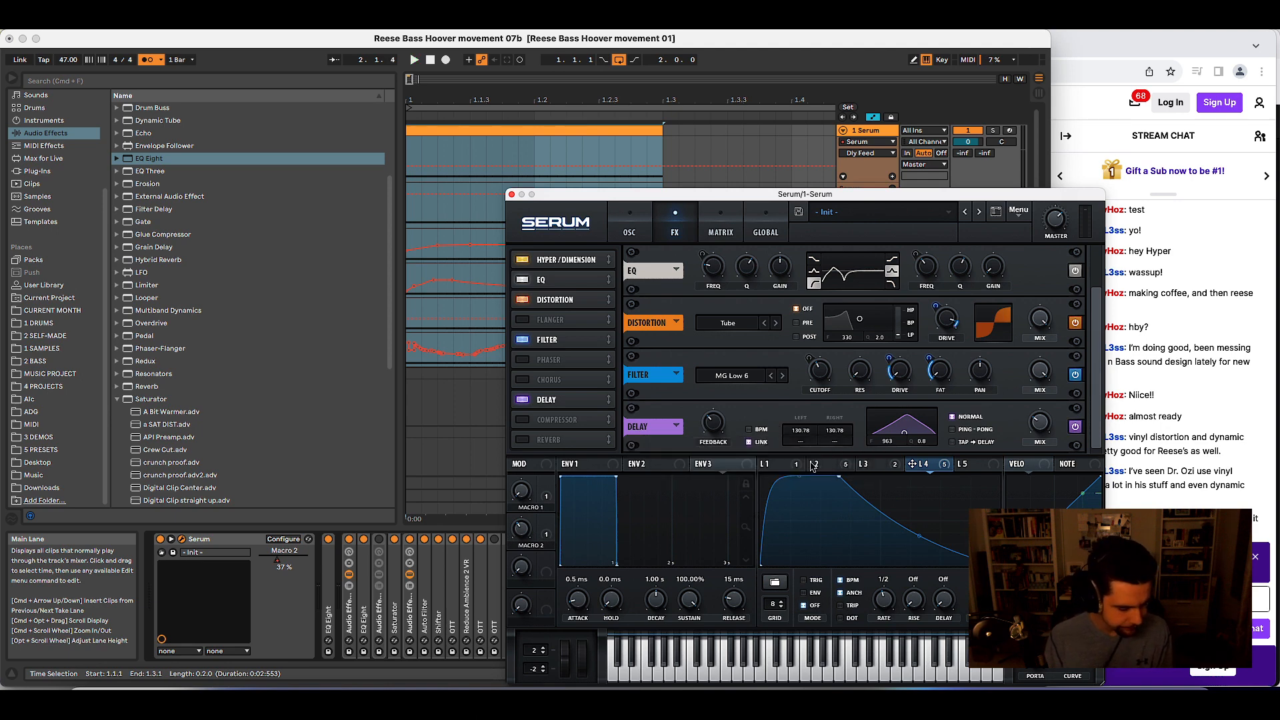
- Shorten the linked delay times to 40.64 ms and reshape the delay filter to 576 with a 3.2 width while auditioning
drag(802, 435, 791, 456)
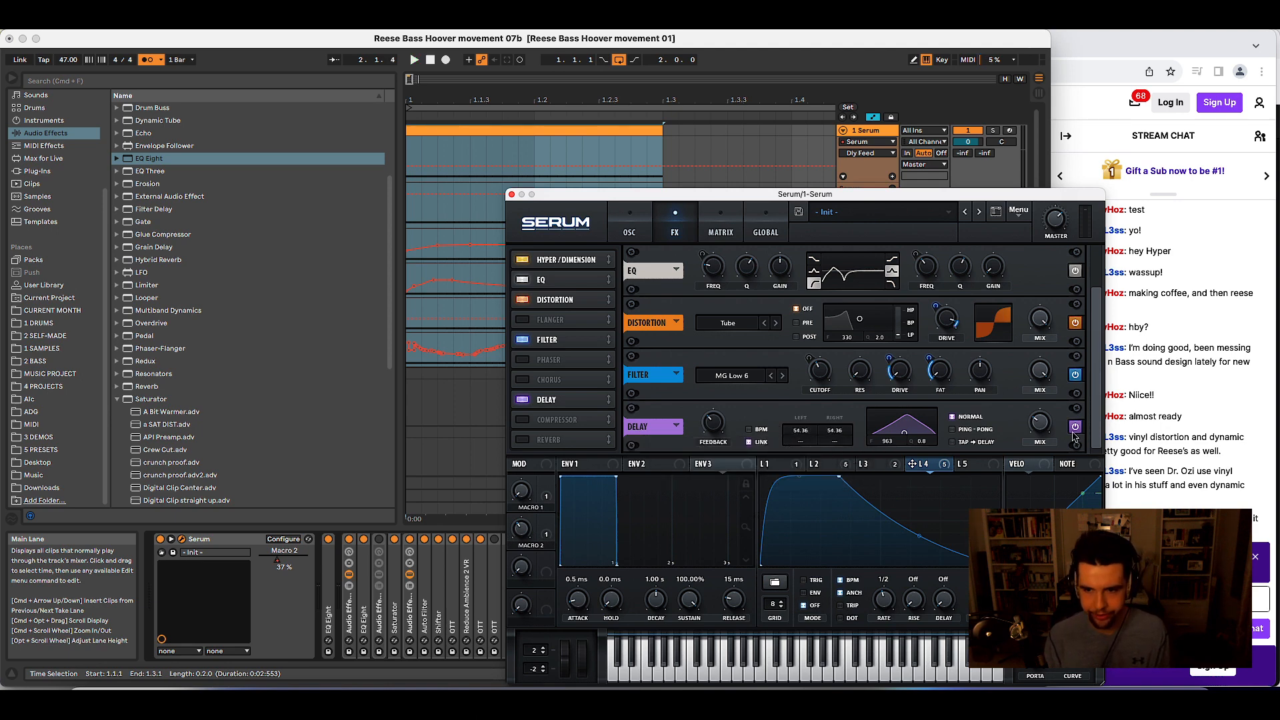
key(space)
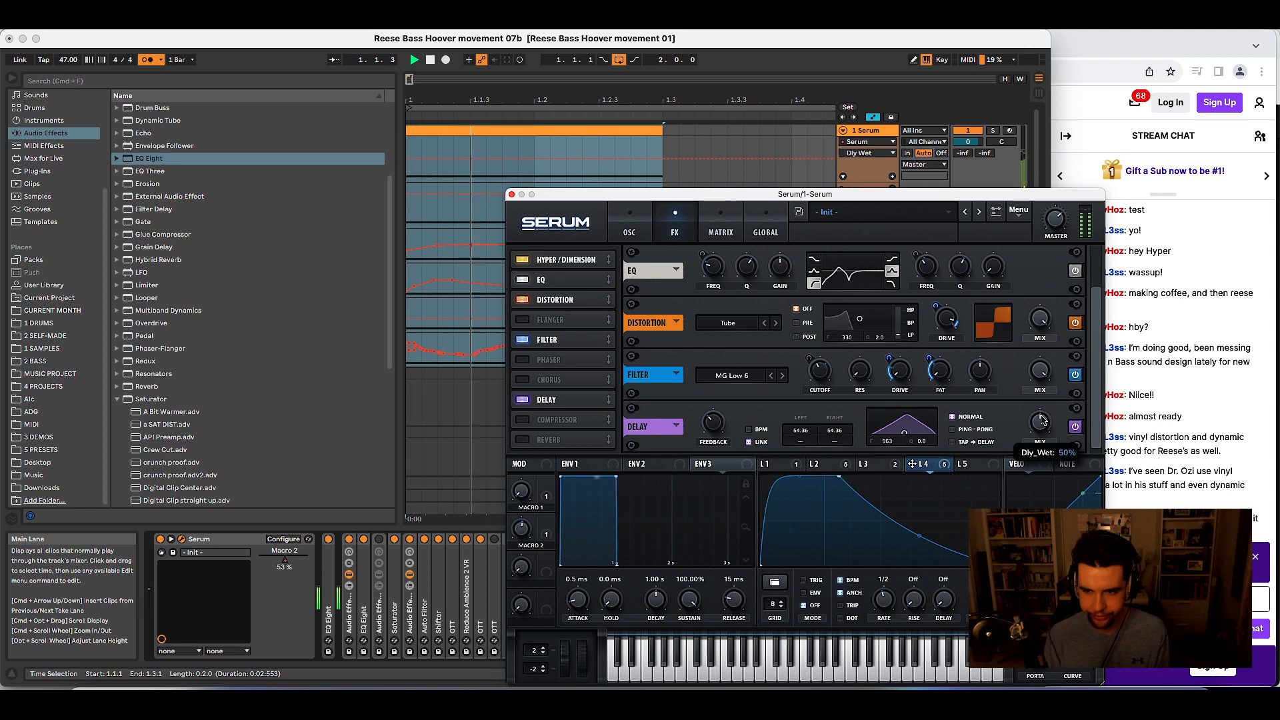
drag(802, 435, 801, 440)
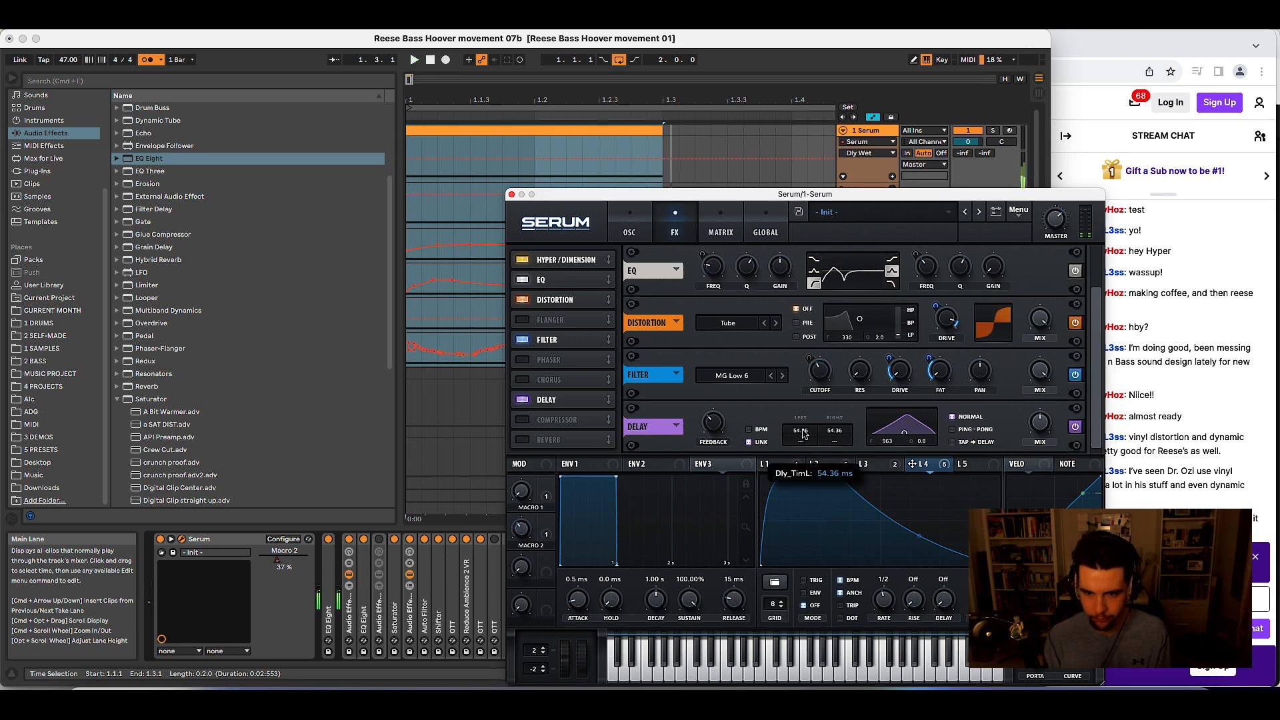
drag(904, 433, 900, 428)
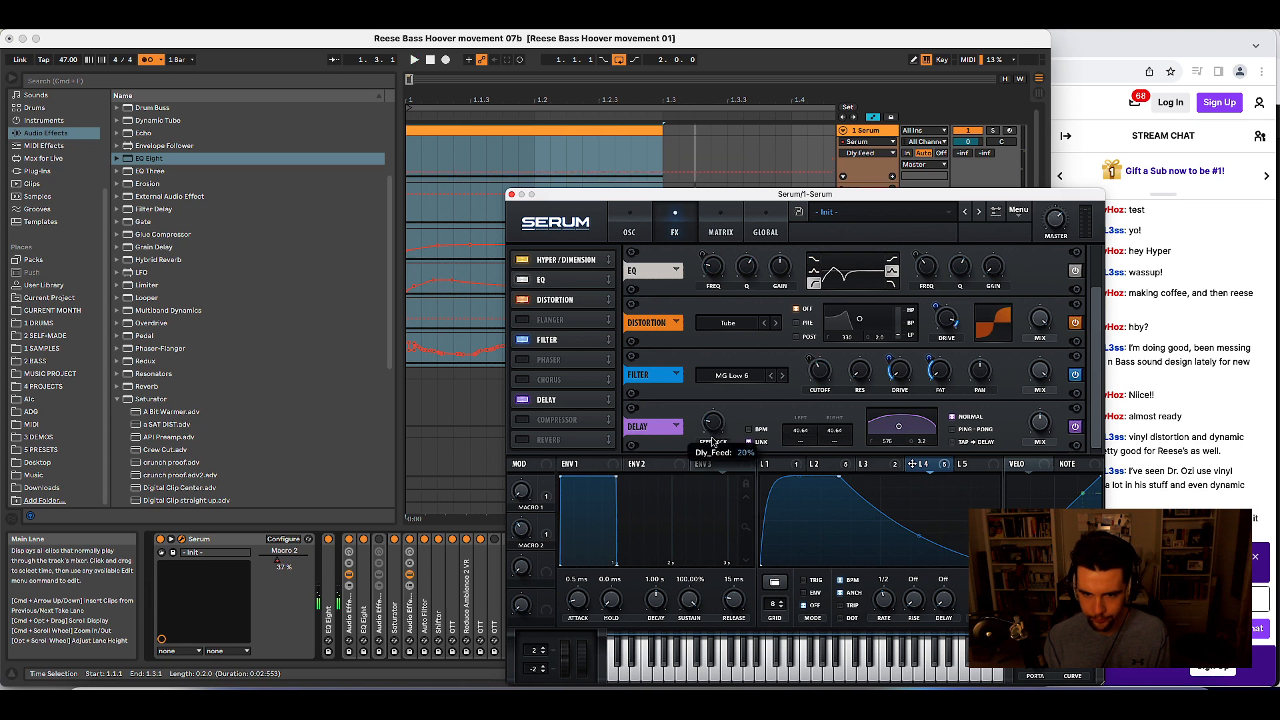
key(space)
key(space)
- Try linked delay times of 17.44 ms with 0% feedback, a wider filter and a 29% mix, and turn Serum's Delay off
drag(801, 431, 803, 445)
key(space)
drag(718, 427, 733, 397)
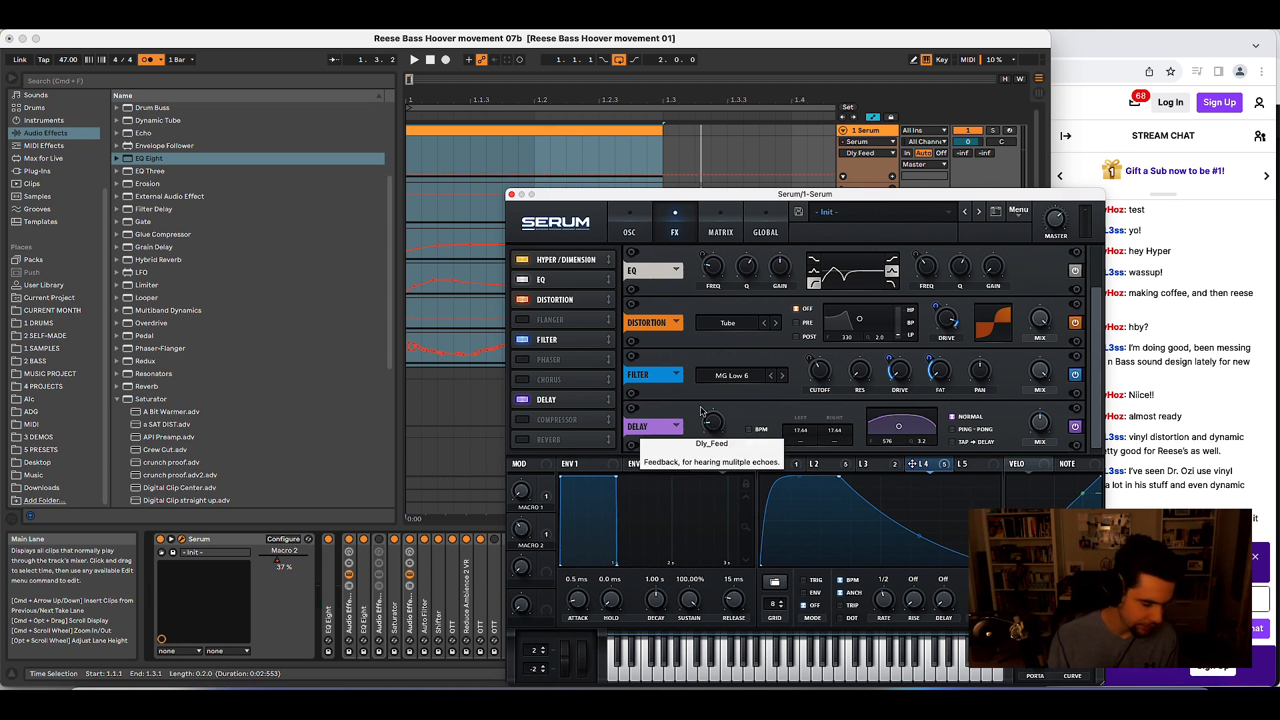
key(space)
drag(702, 412, 703, 434)
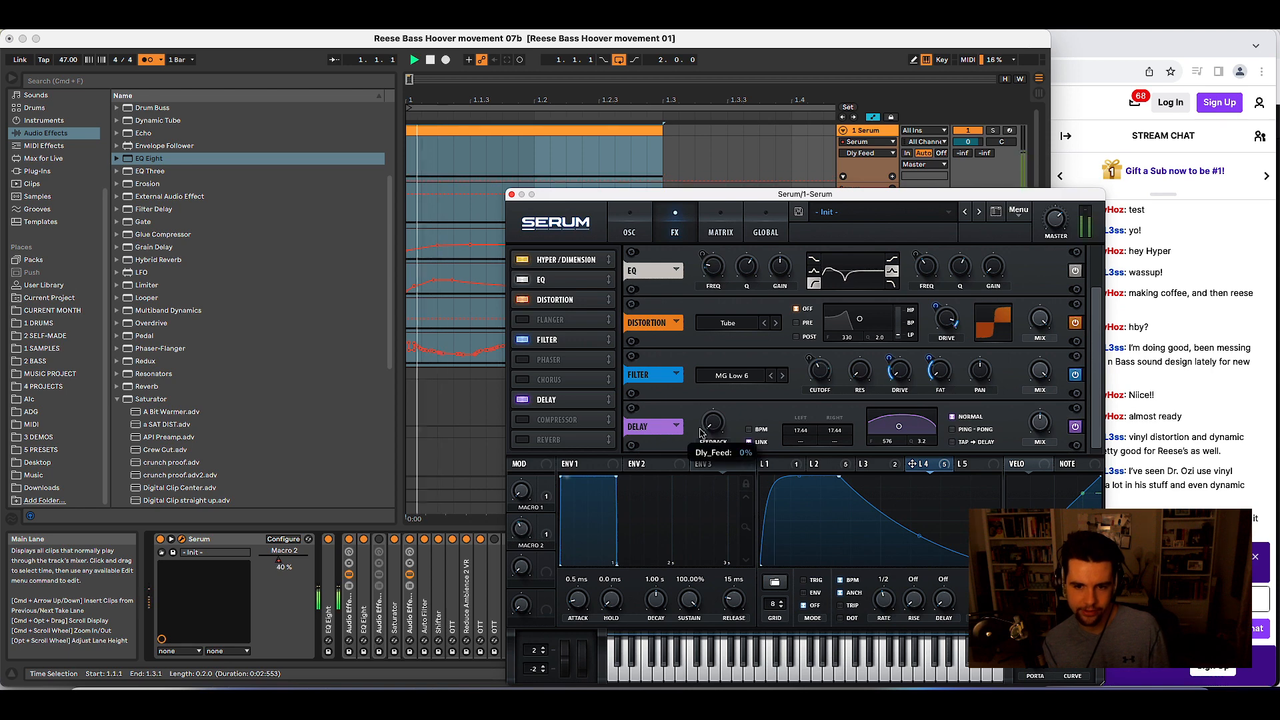
drag(898, 426, 899, 422)
click(1033, 422)
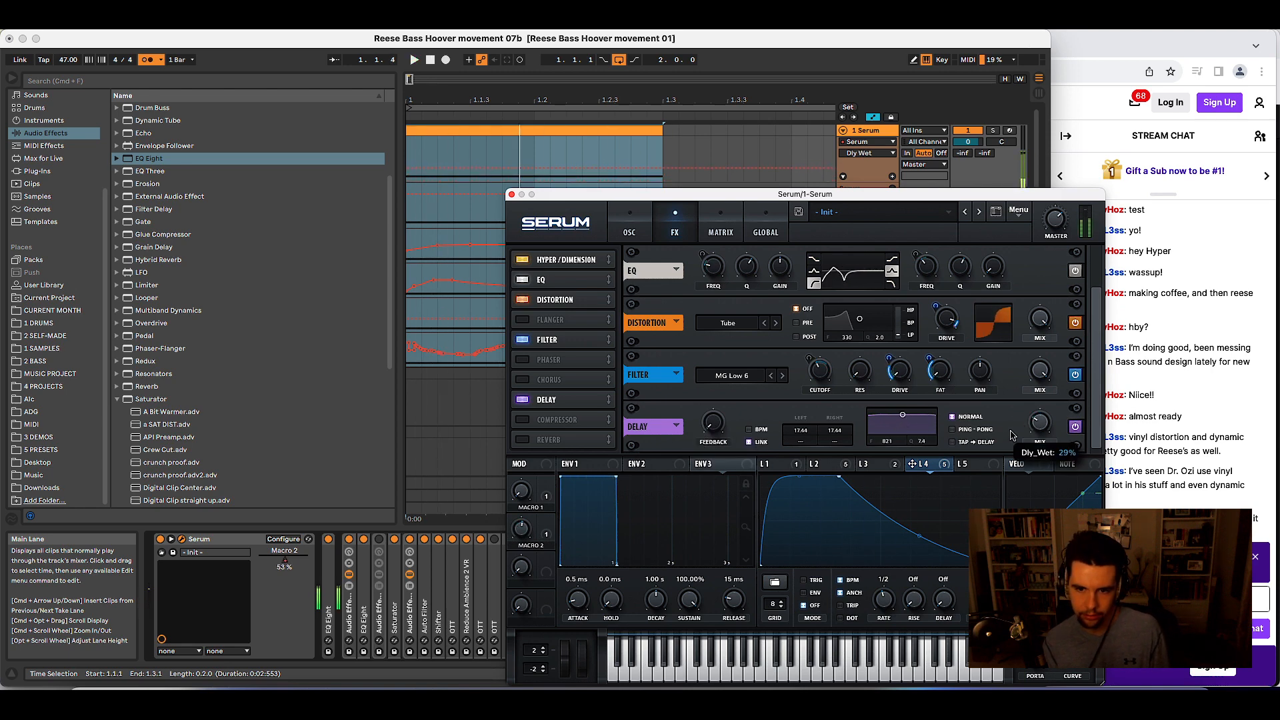
click(524, 401)
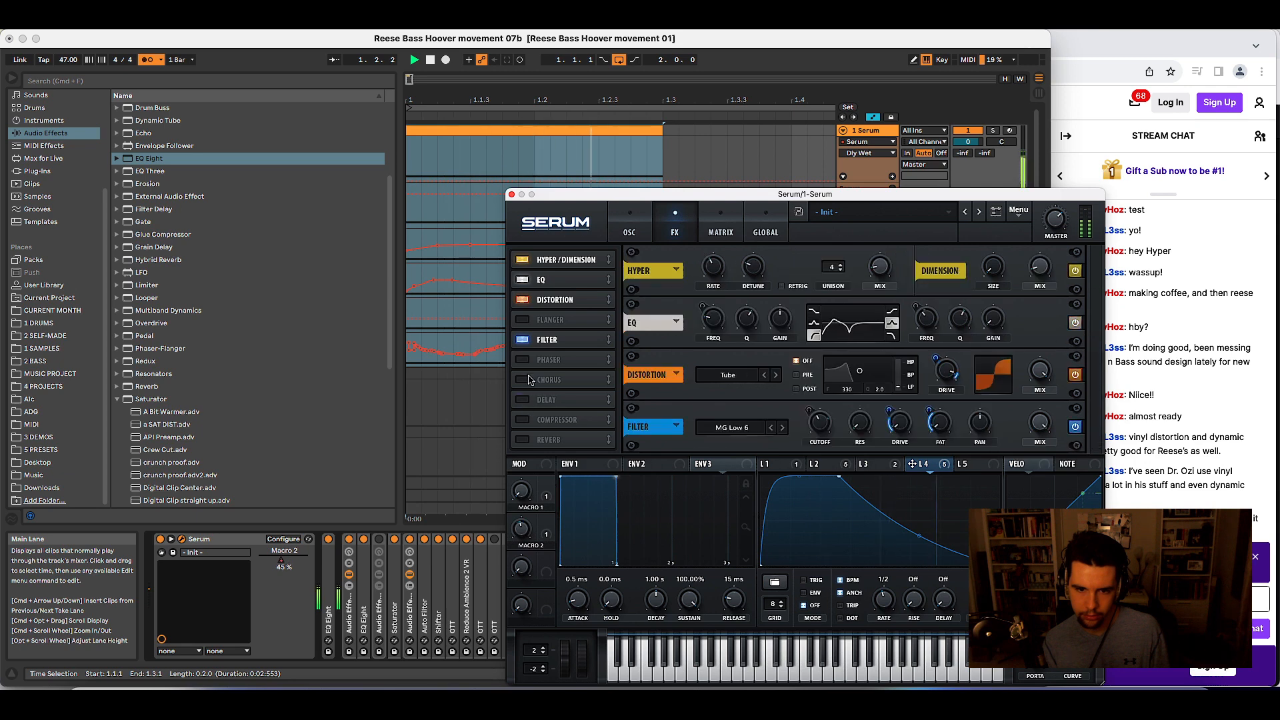
- Enable Serum's Chorus, adjust its low-pass filter, depth and feedback by ear, and set the chorus mix to 33%
click(523, 380)
drag(1039, 422, 1025, 446)
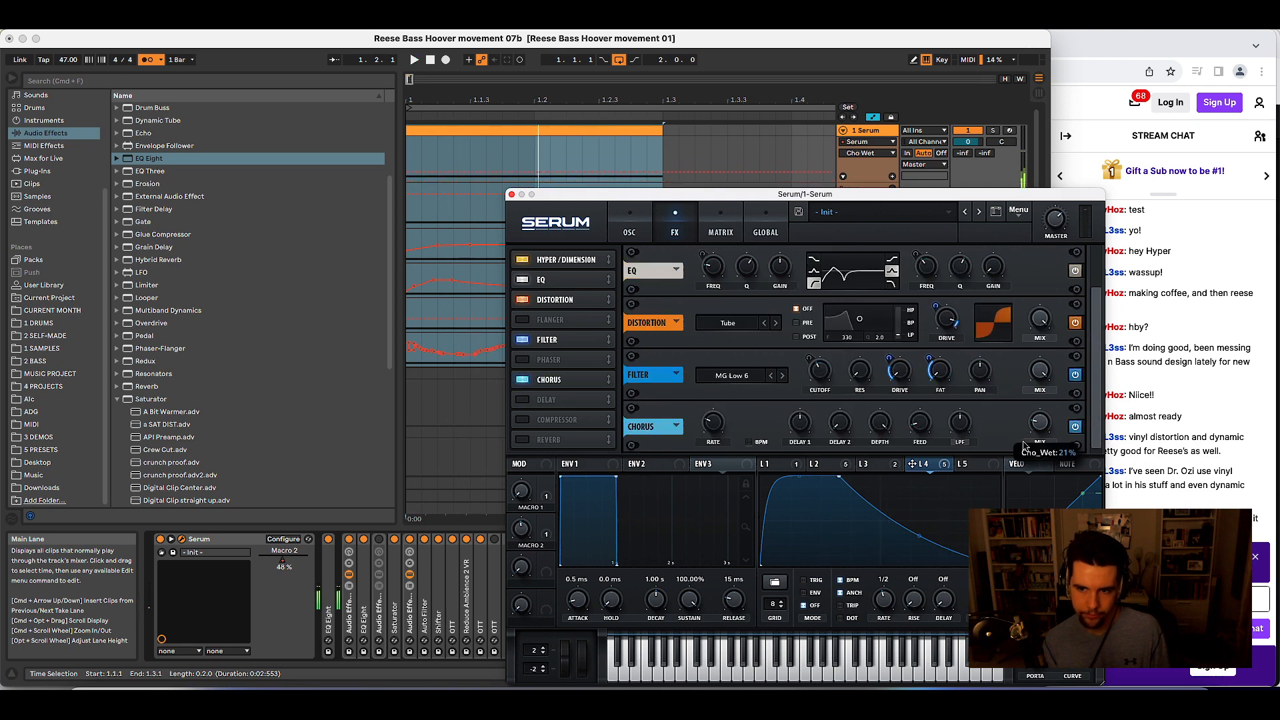
drag(1046, 384, 1046, 348)
drag(953, 429, 955, 373)
drag(884, 422, 884, 481)
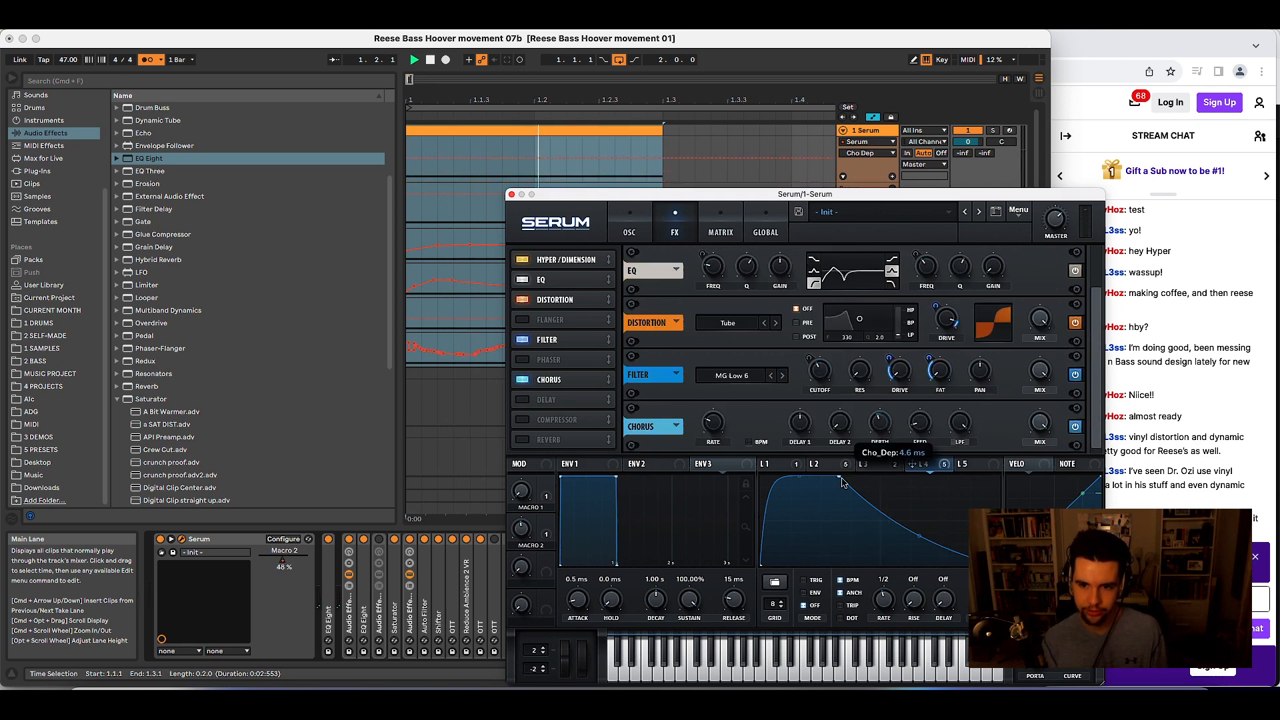
key(space)
click(921, 424)
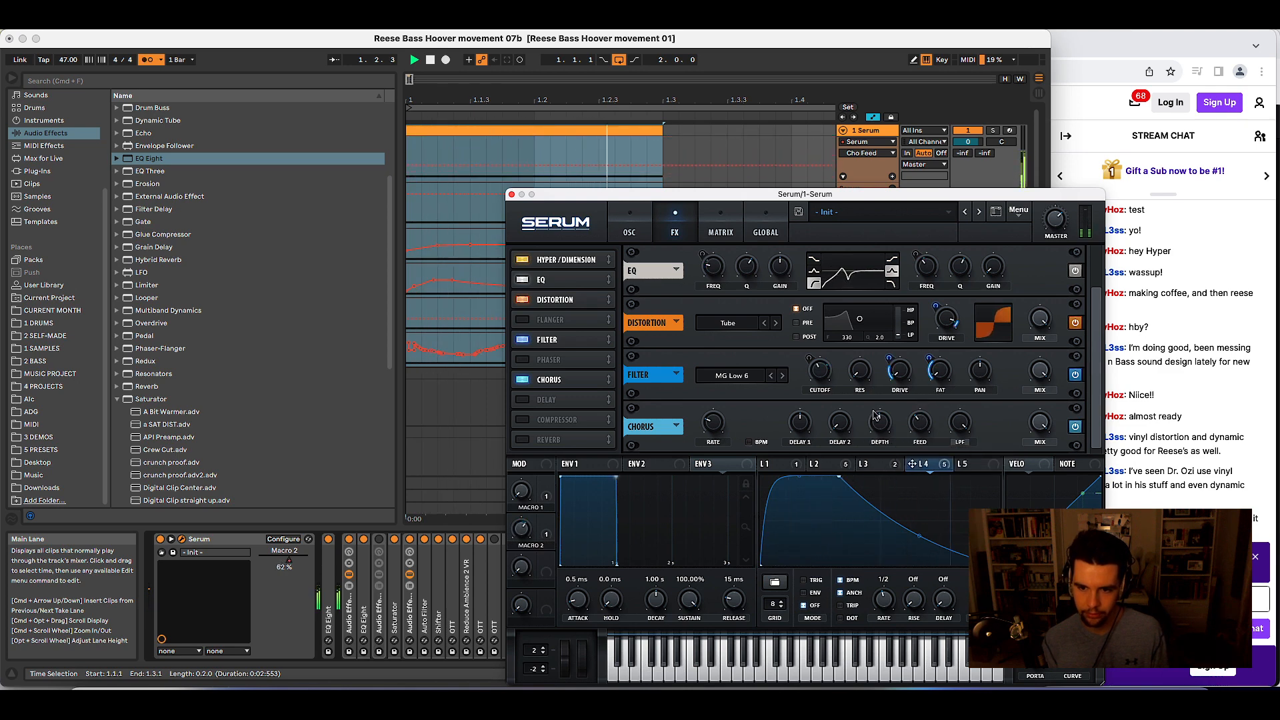
drag(1039, 421, 1014, 490)
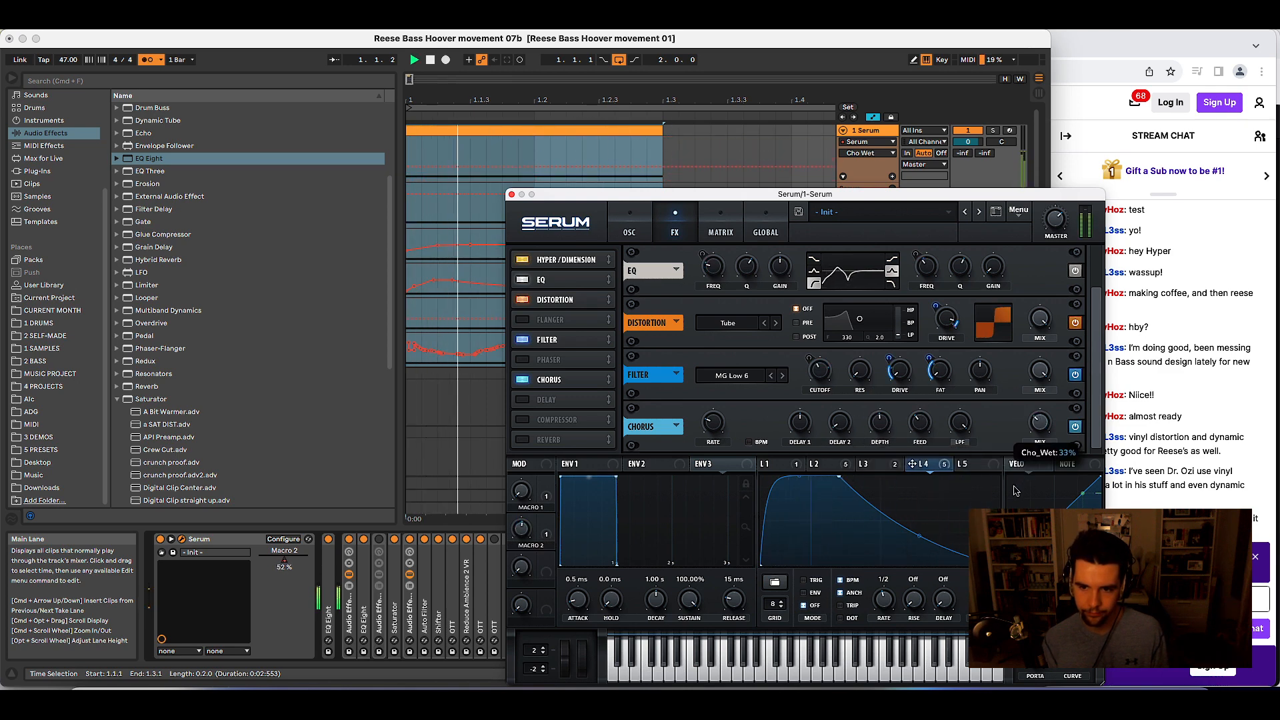
- Audition the Dull_toy, Evol Longreece and Evol Sweep wavetables on oscillator A, raising the wavetable position on Evol Sweep
click(630, 227)
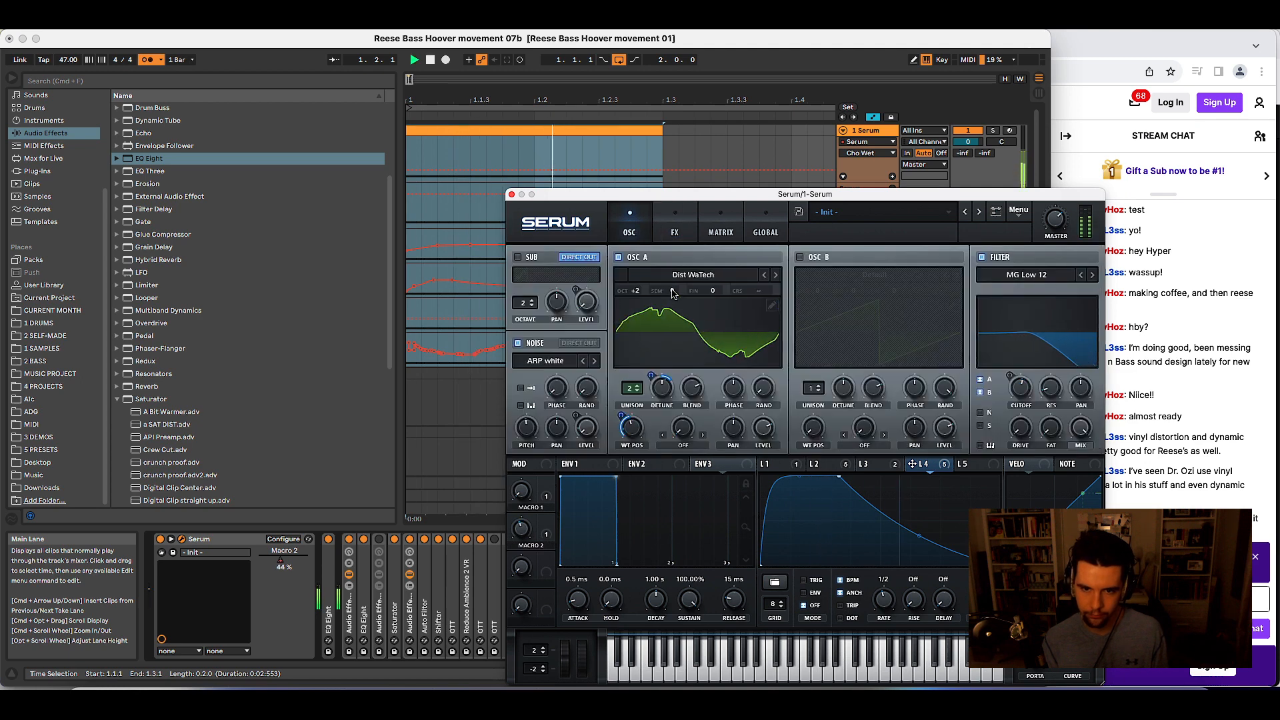
click(774, 274)
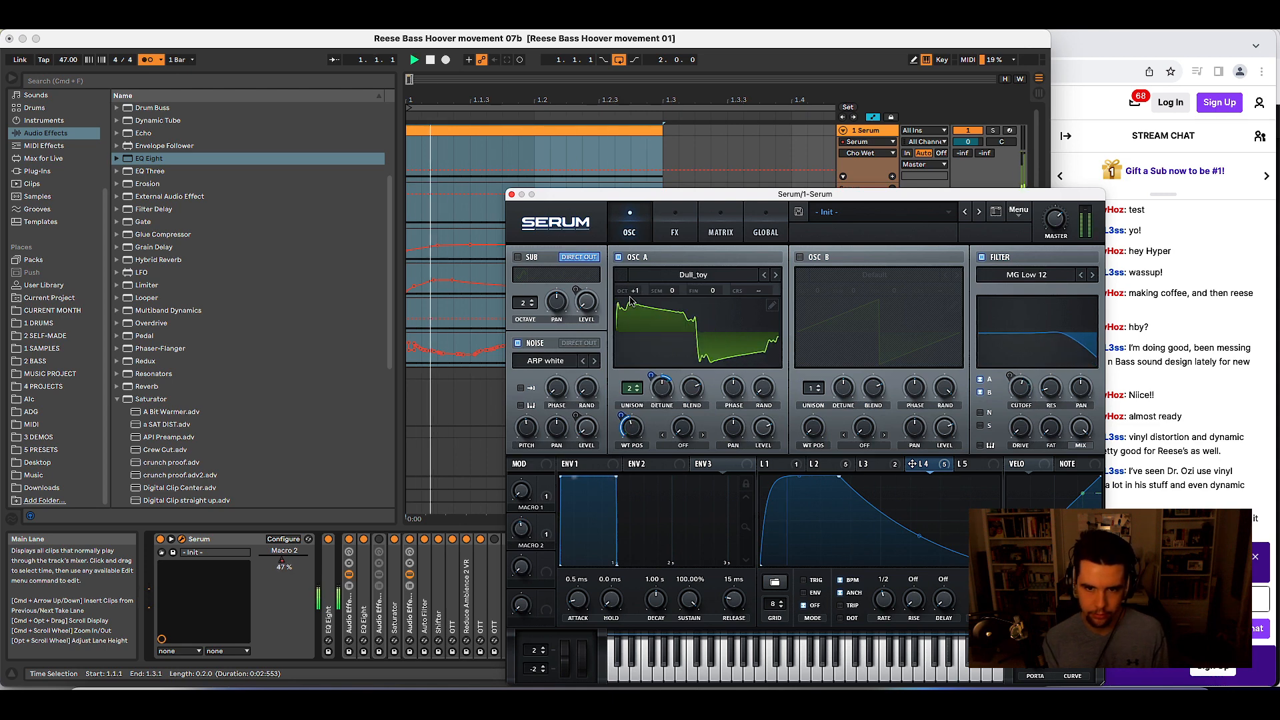
click(776, 275)
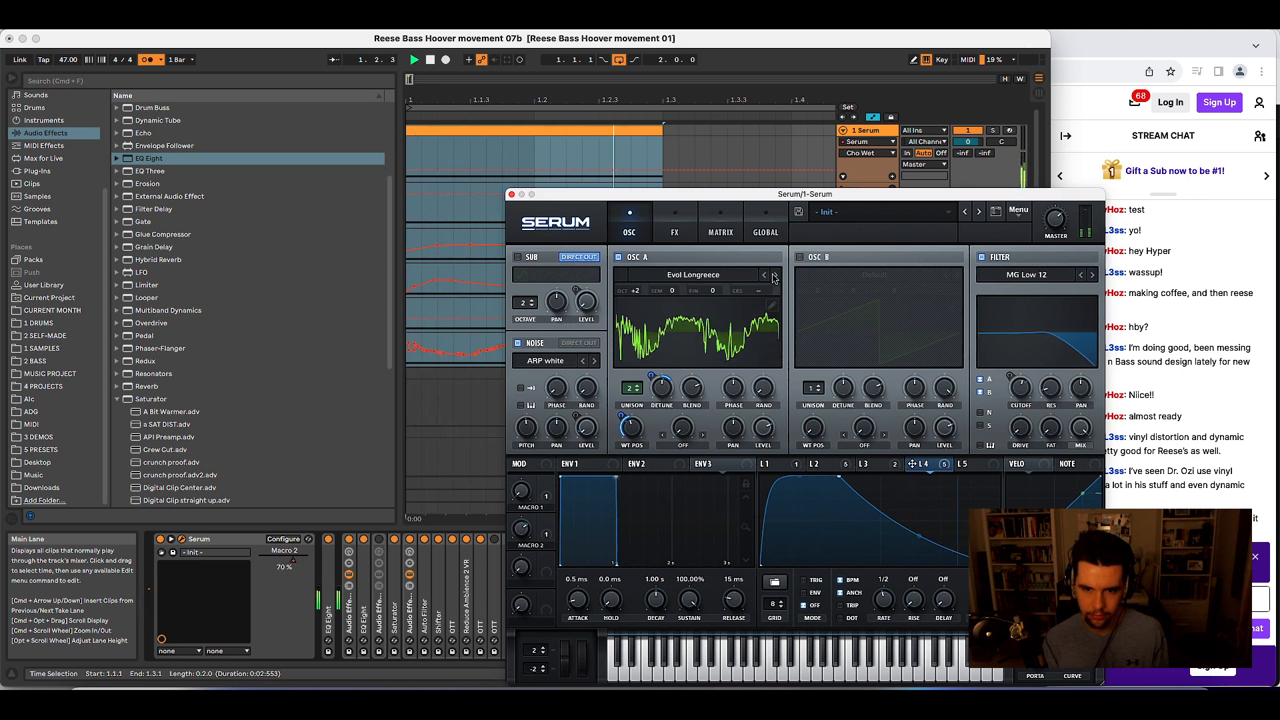
click(775, 276)
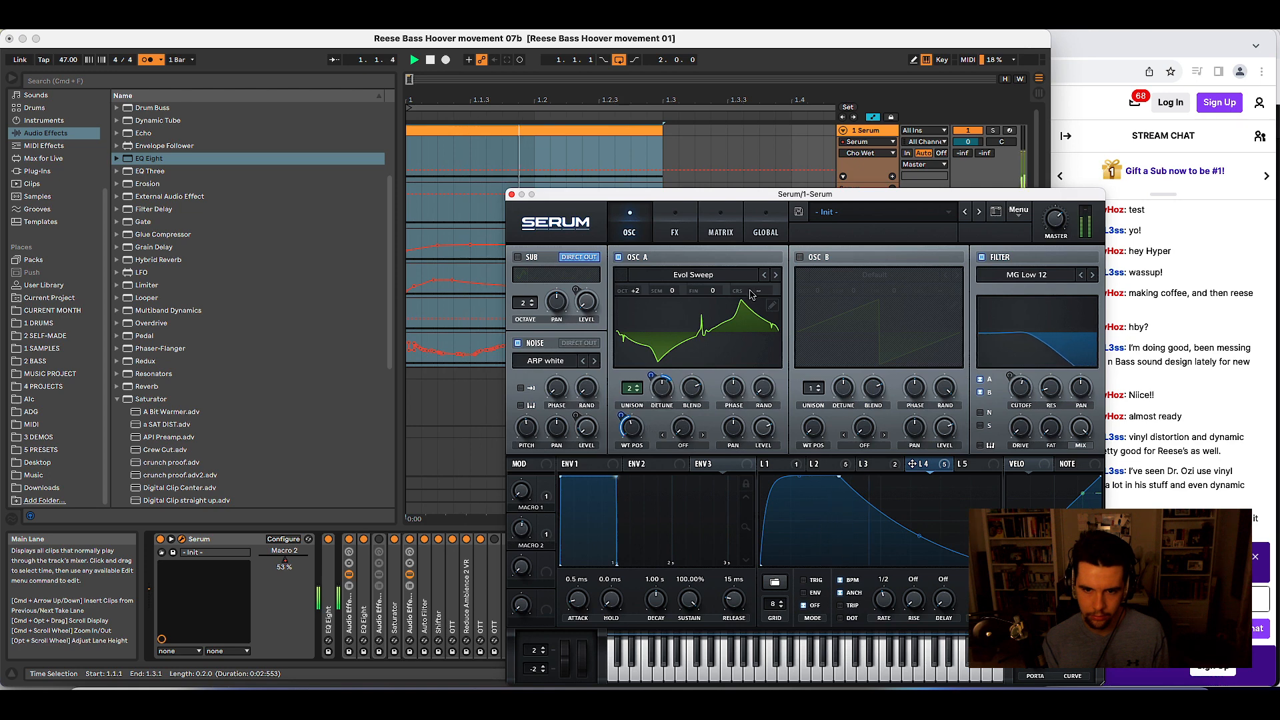
drag(630, 430, 650, 373)
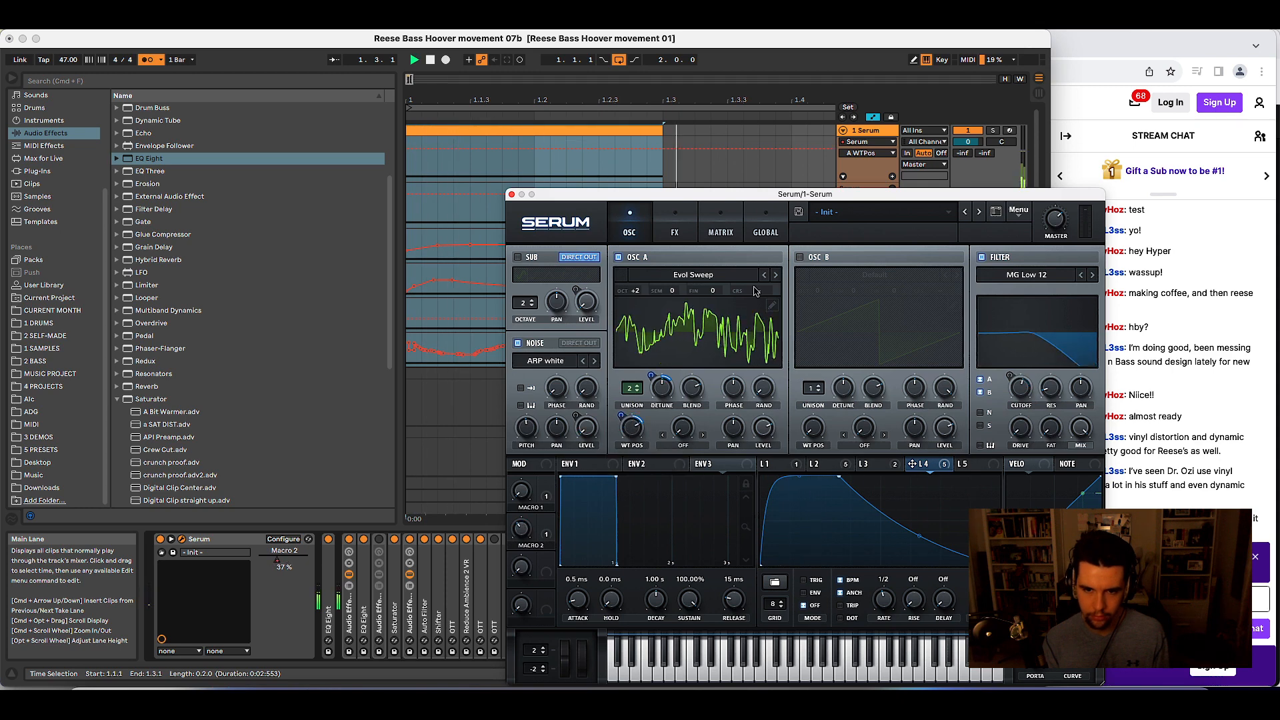
- Audition further oscillator A wavetables, including FFT_Add_2nds at +1 octave, FFT_Animal 1, FFT_SQUEAL, FMFM and FM_Freak
click(777, 276)
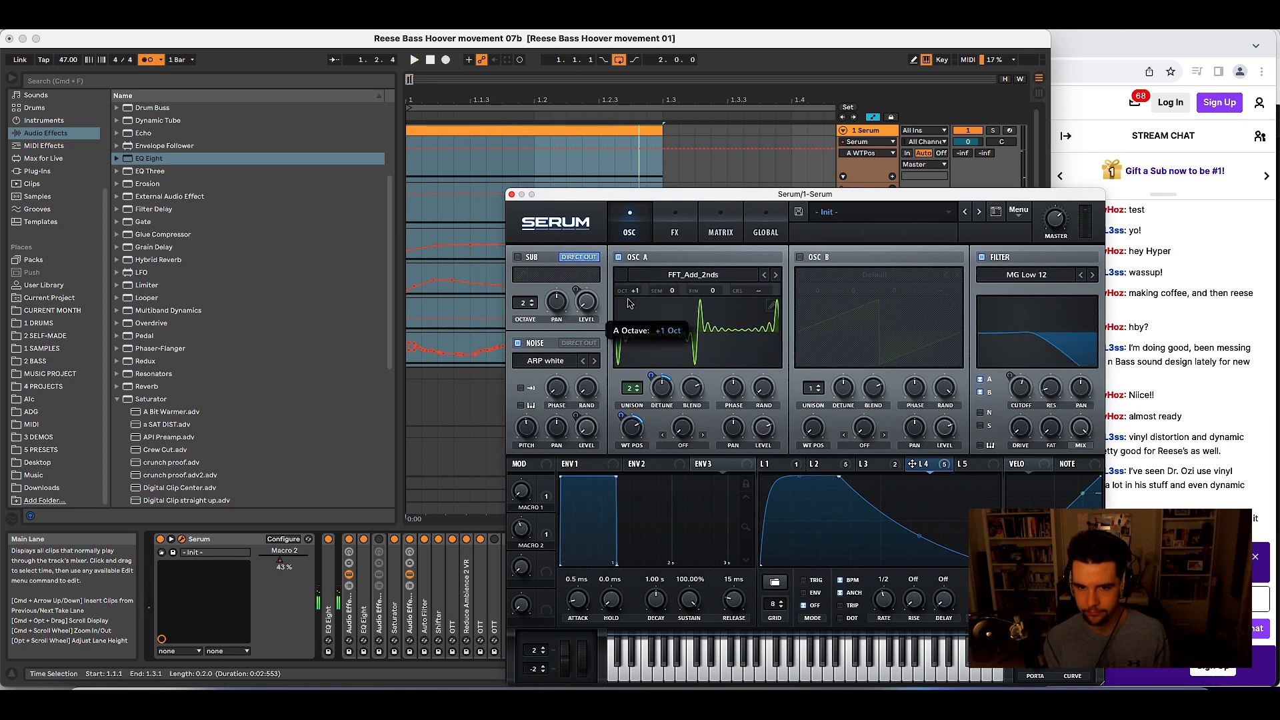
click(776, 276)
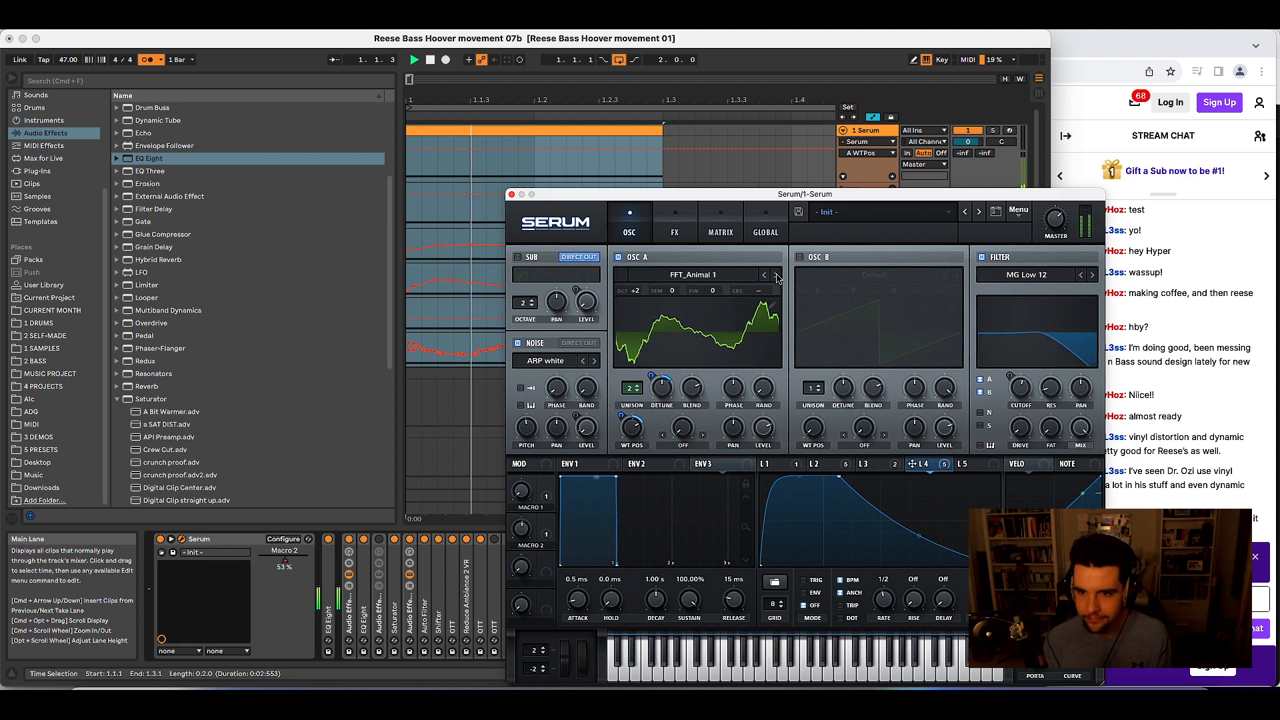
click(776, 276)
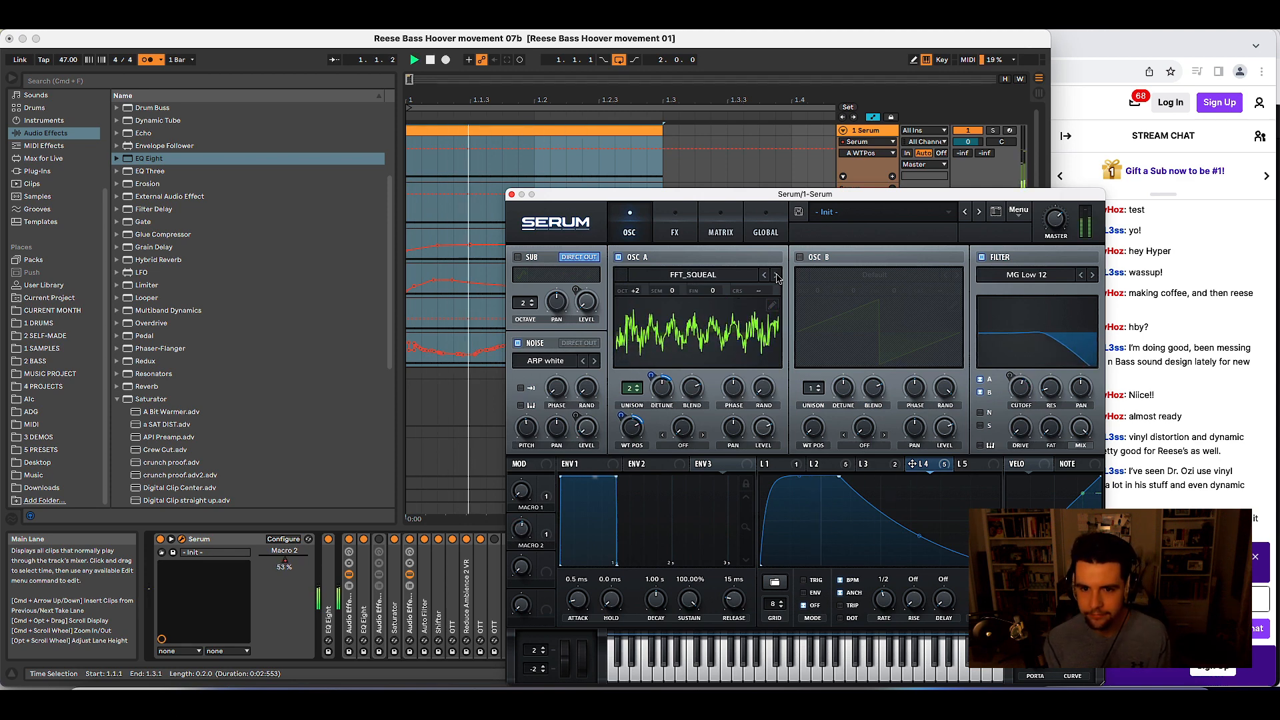
click(776, 276)
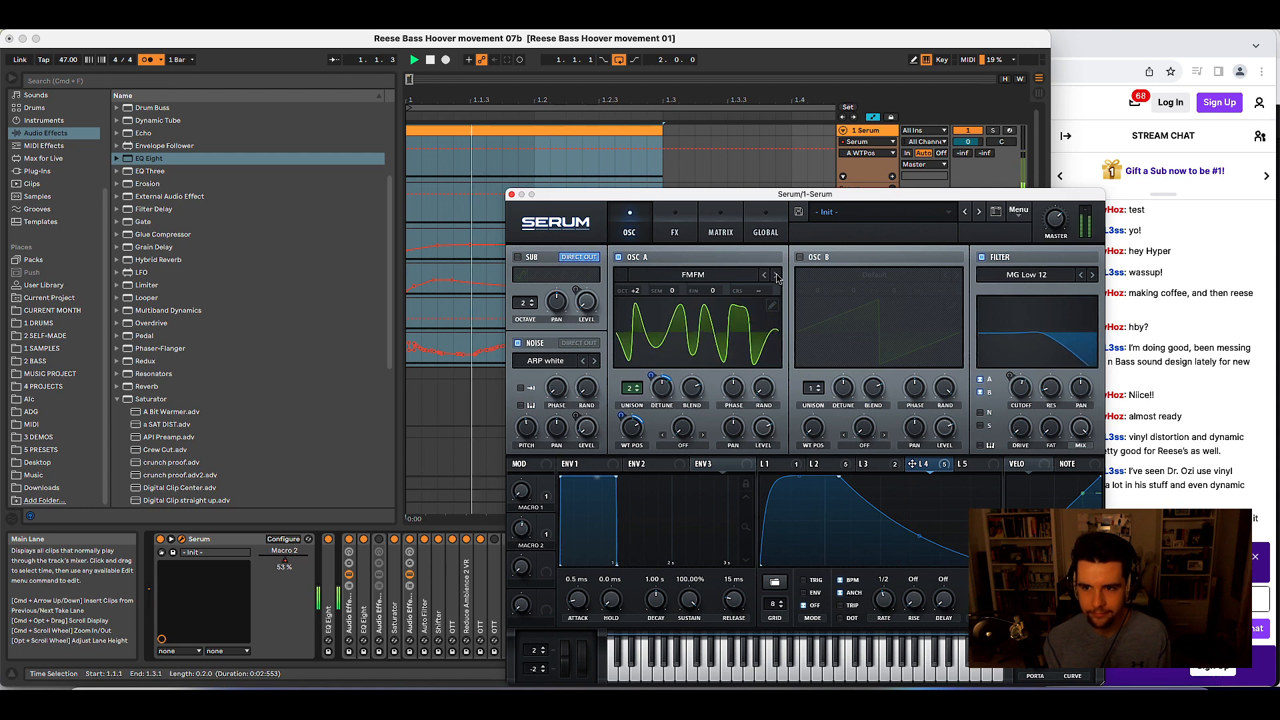
click(776, 276)
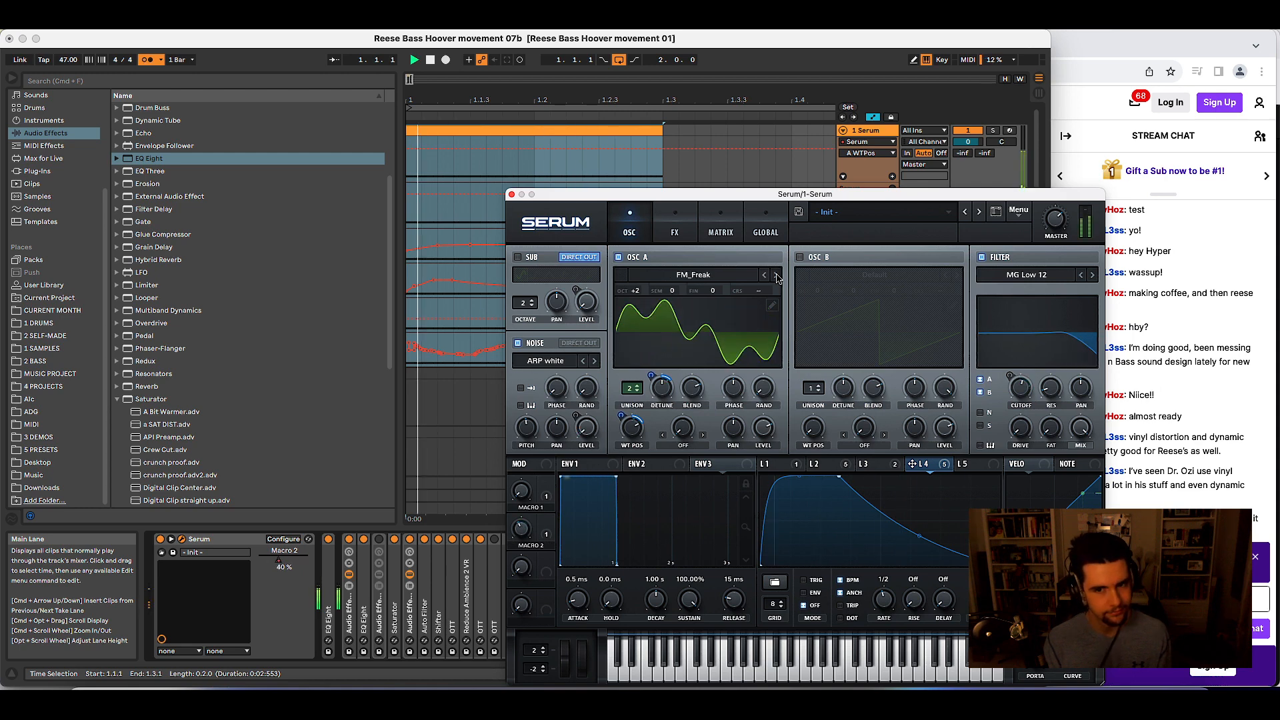
- Load the Digital wavetable CrushWub into oscillator A and adjust the noise oscillator's level by ear
click(635, 277)
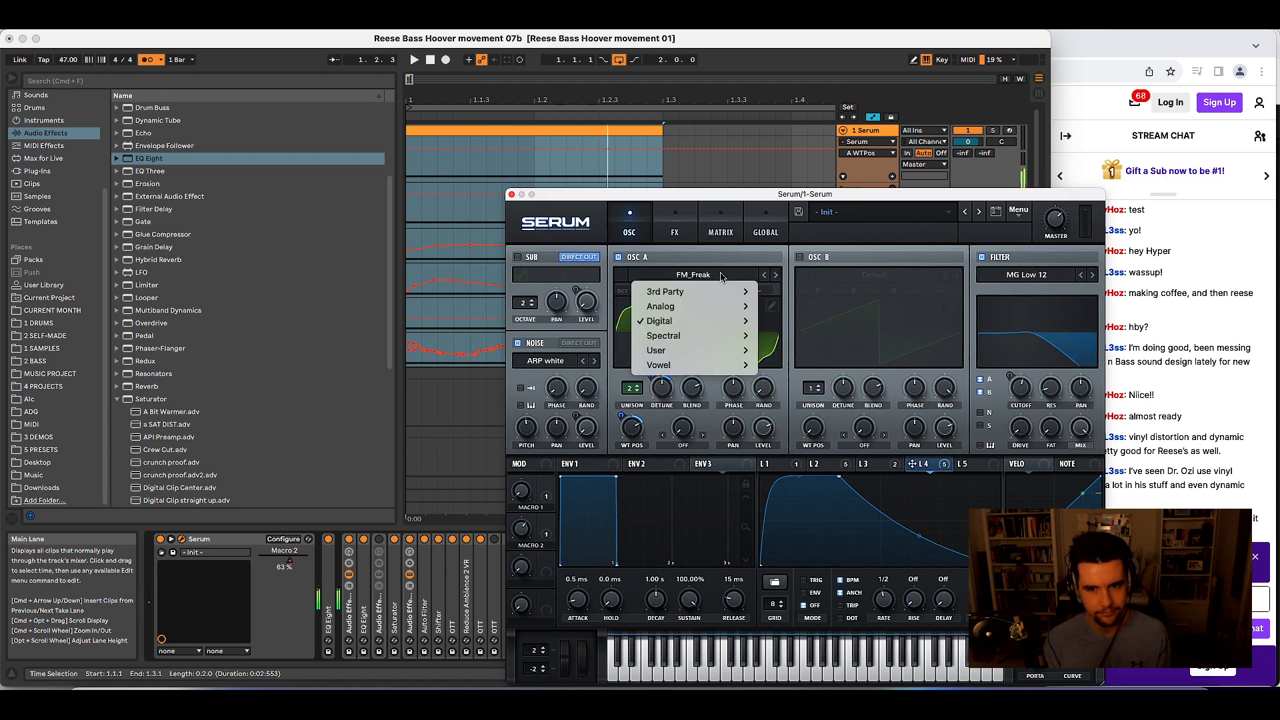
mouse_move(715, 328)
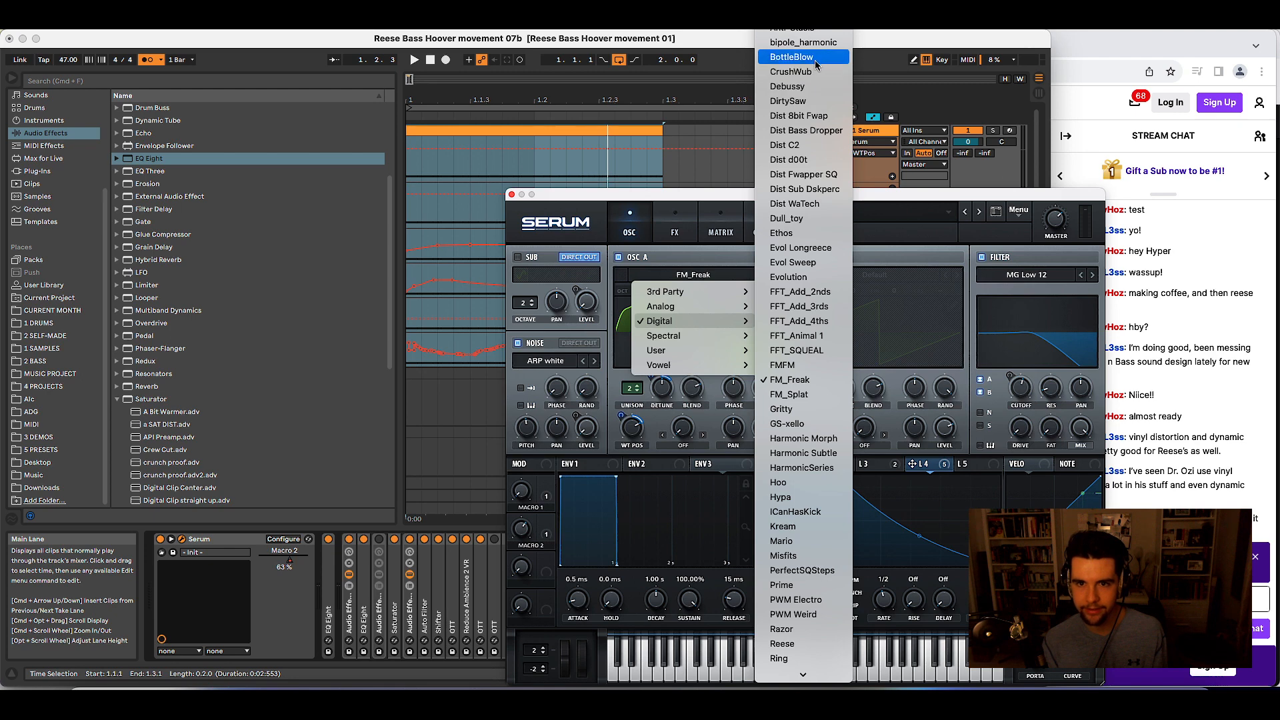
click(793, 71)
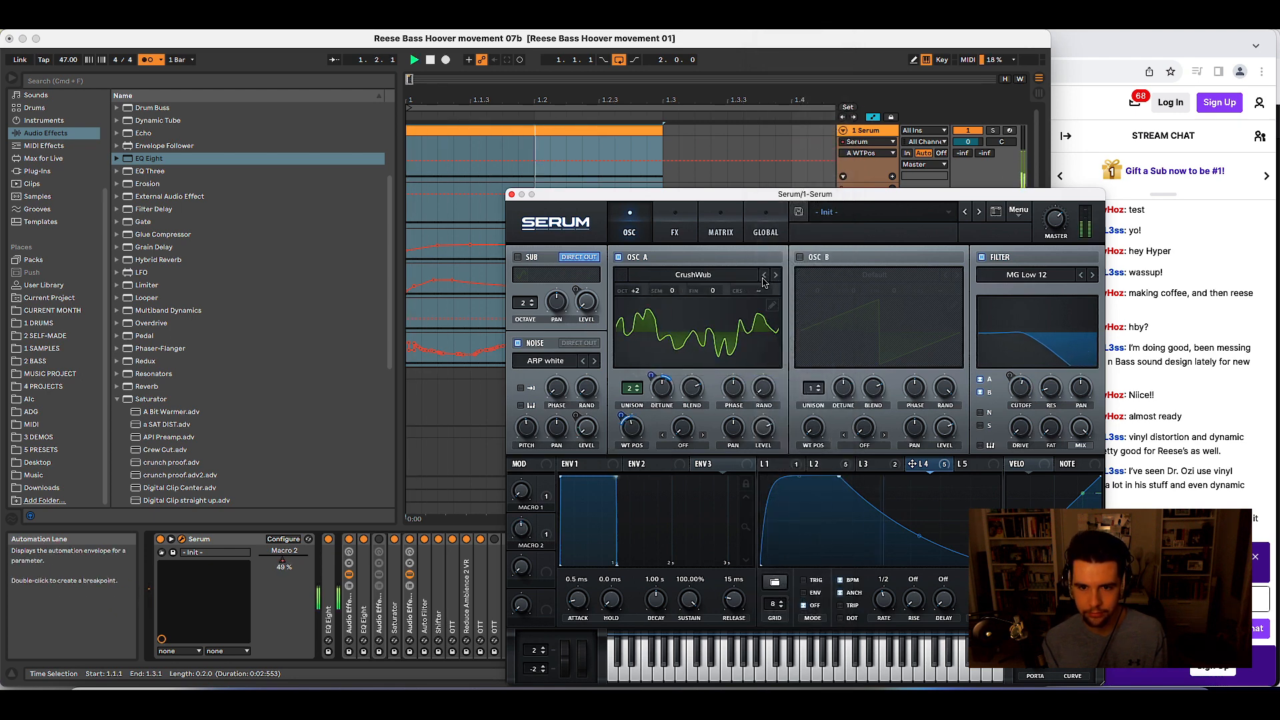
click(587, 428)
drag(605, 409, 584, 451)
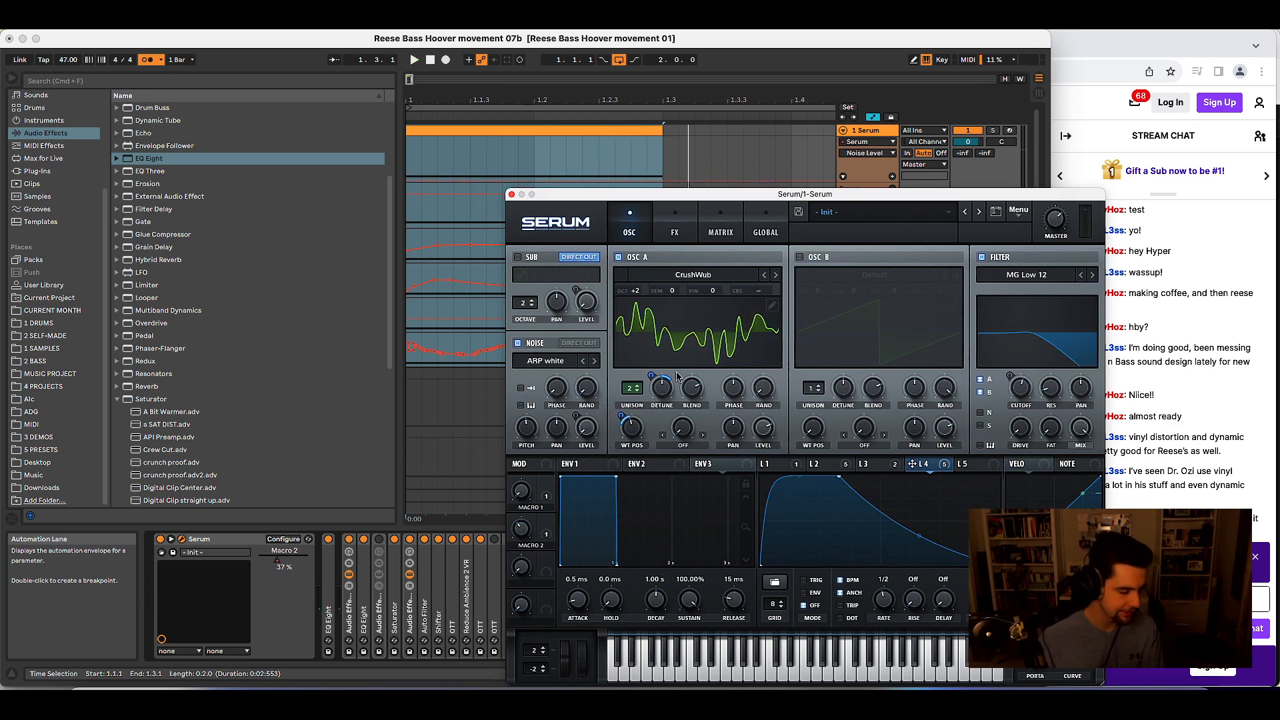
- Change the filter type in Serum's effects chain to MG Low 24 and adjust its cutoff while the loop plays
click(675, 227)
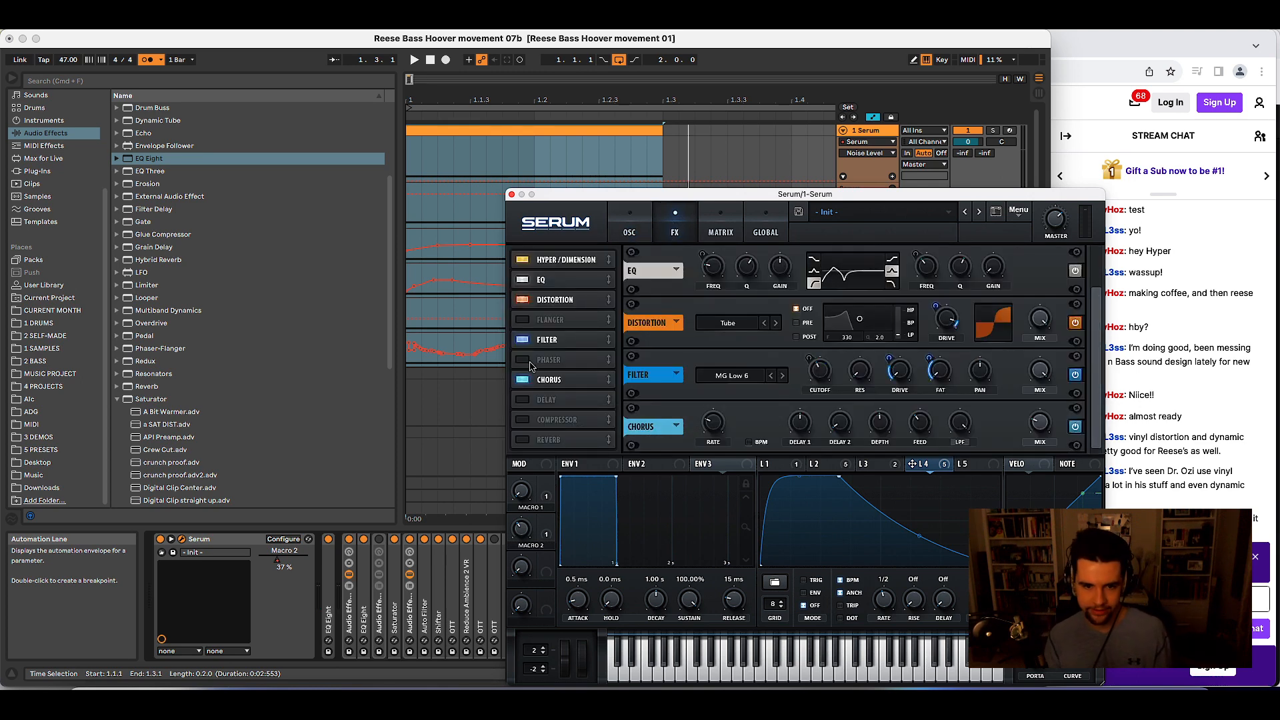
key(space)
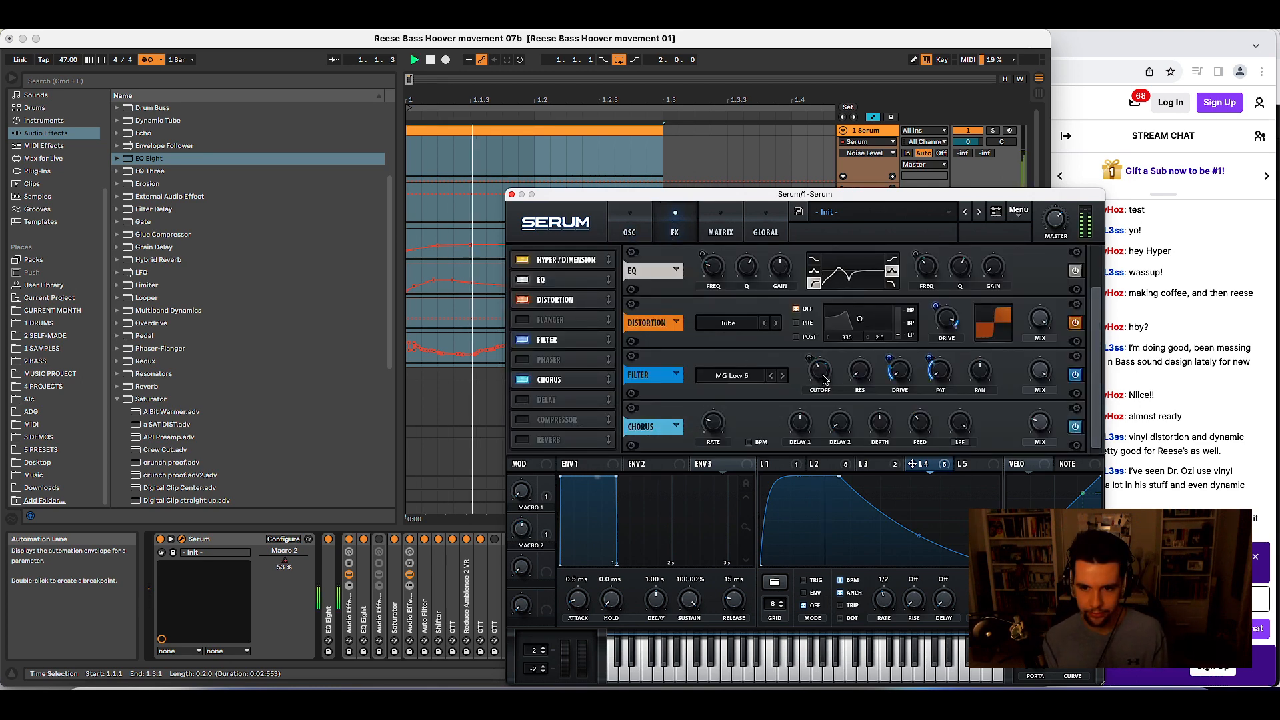
click(784, 376)
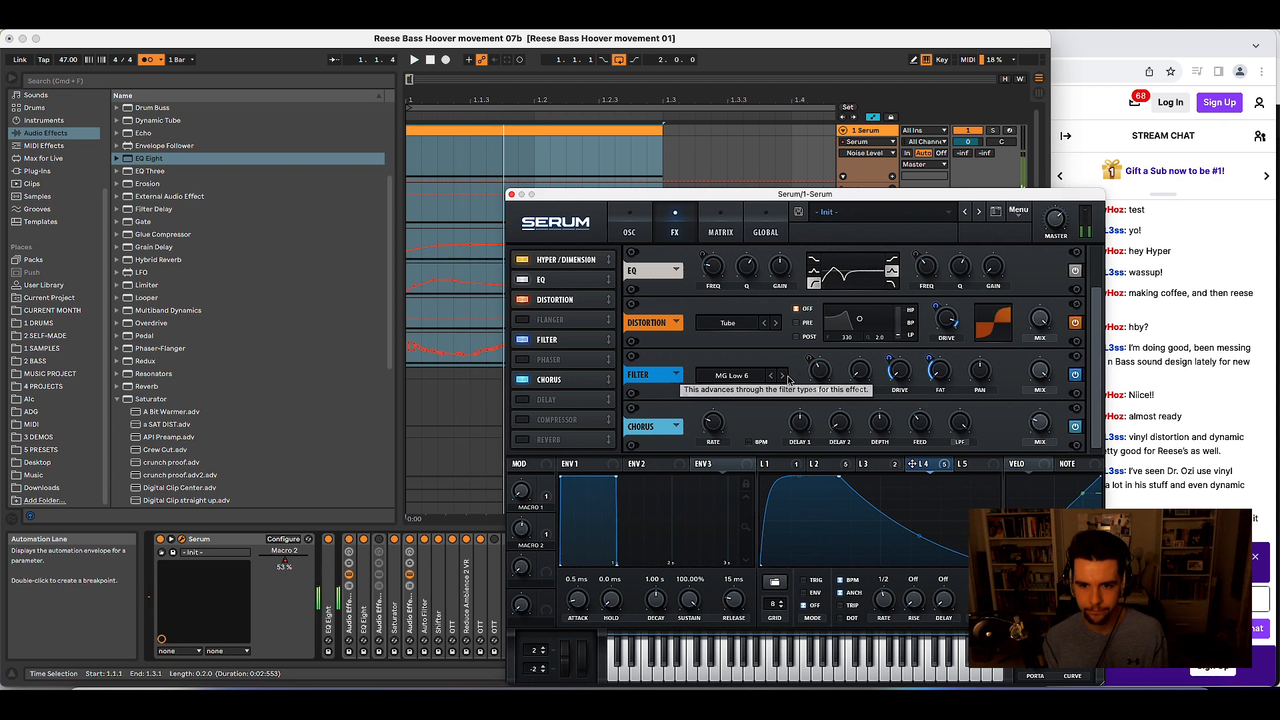
click(784, 376)
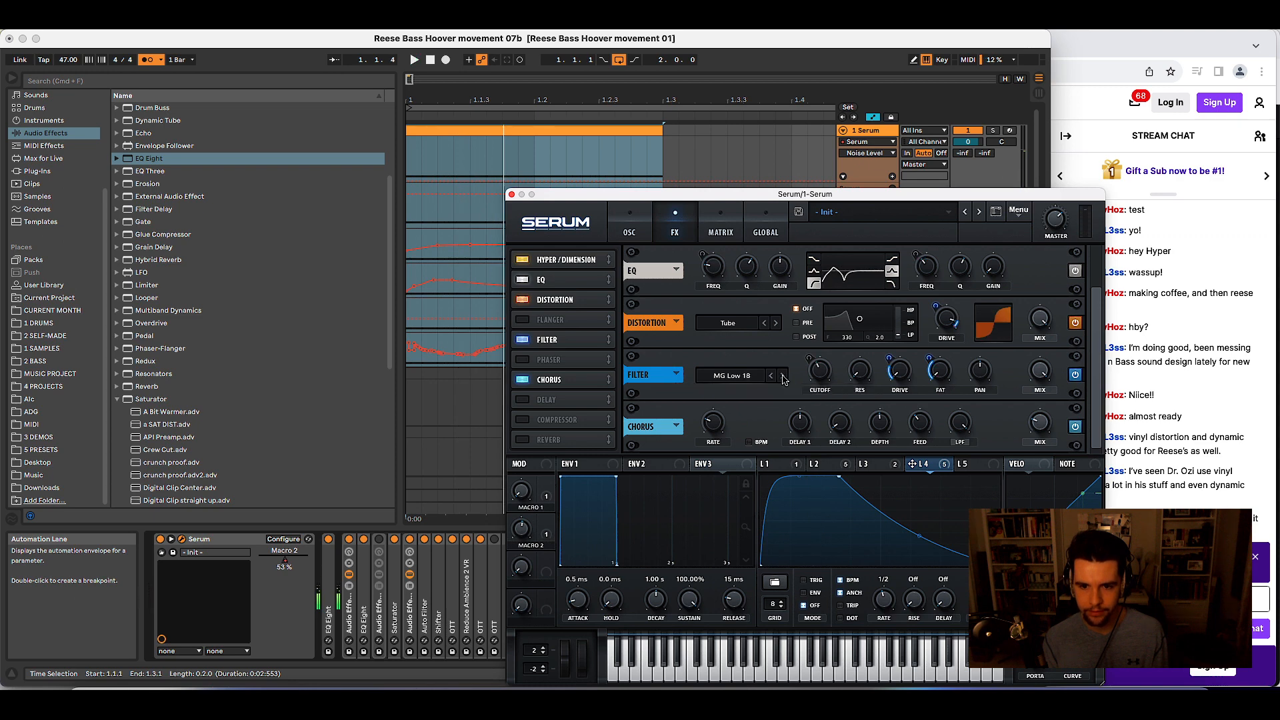
click(819, 373)
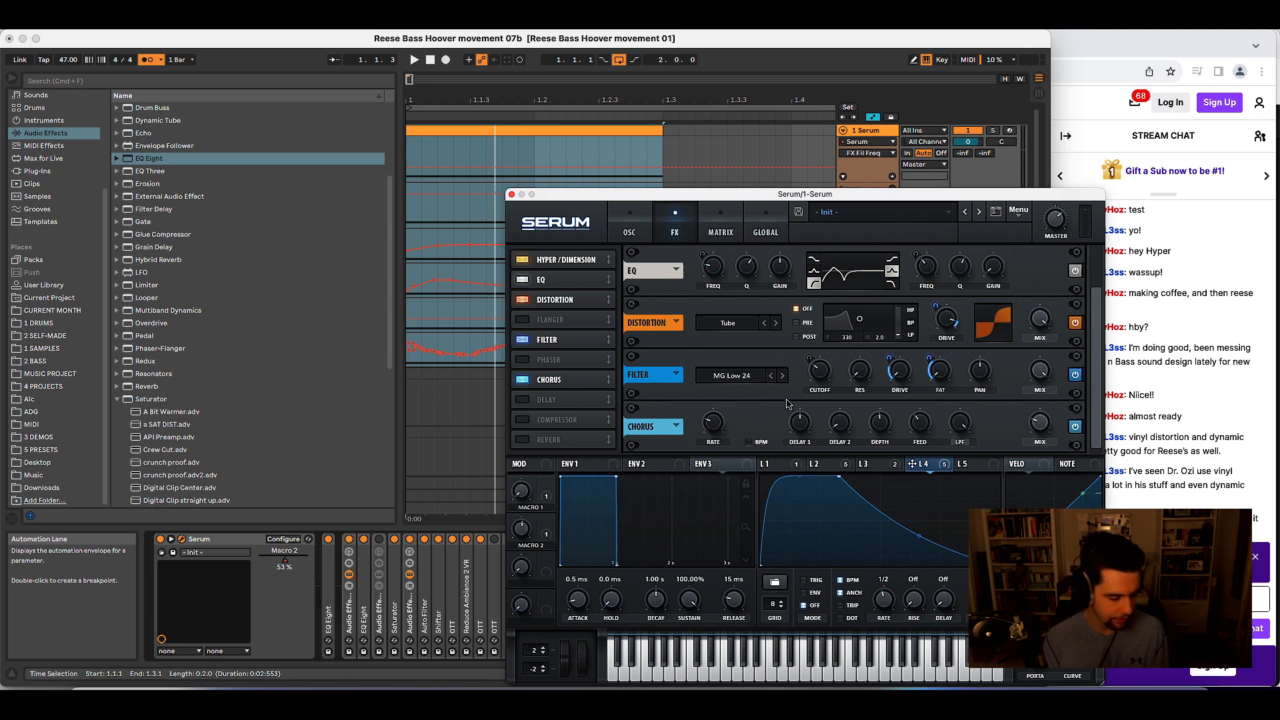
- Fine-tune the effects filter's cutoff by ear while the loop plays
key(space)
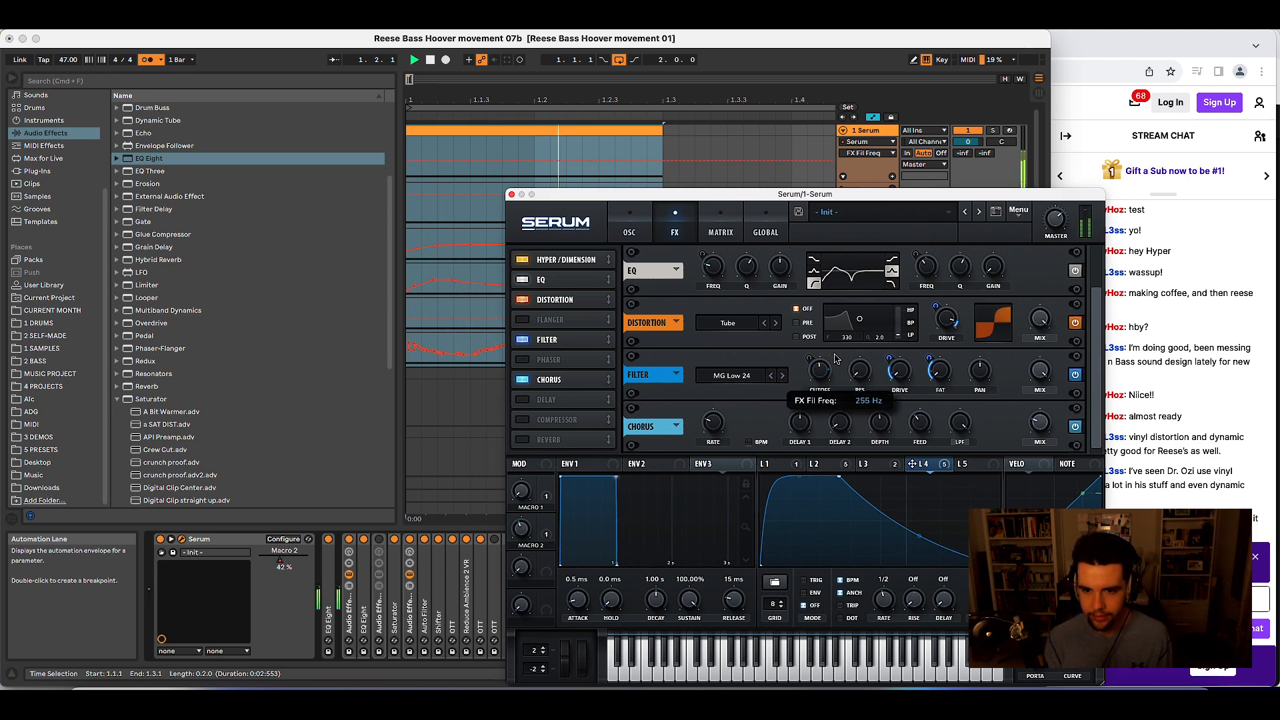
drag(835, 359, 836, 349)
key(space)
click(634, 221)
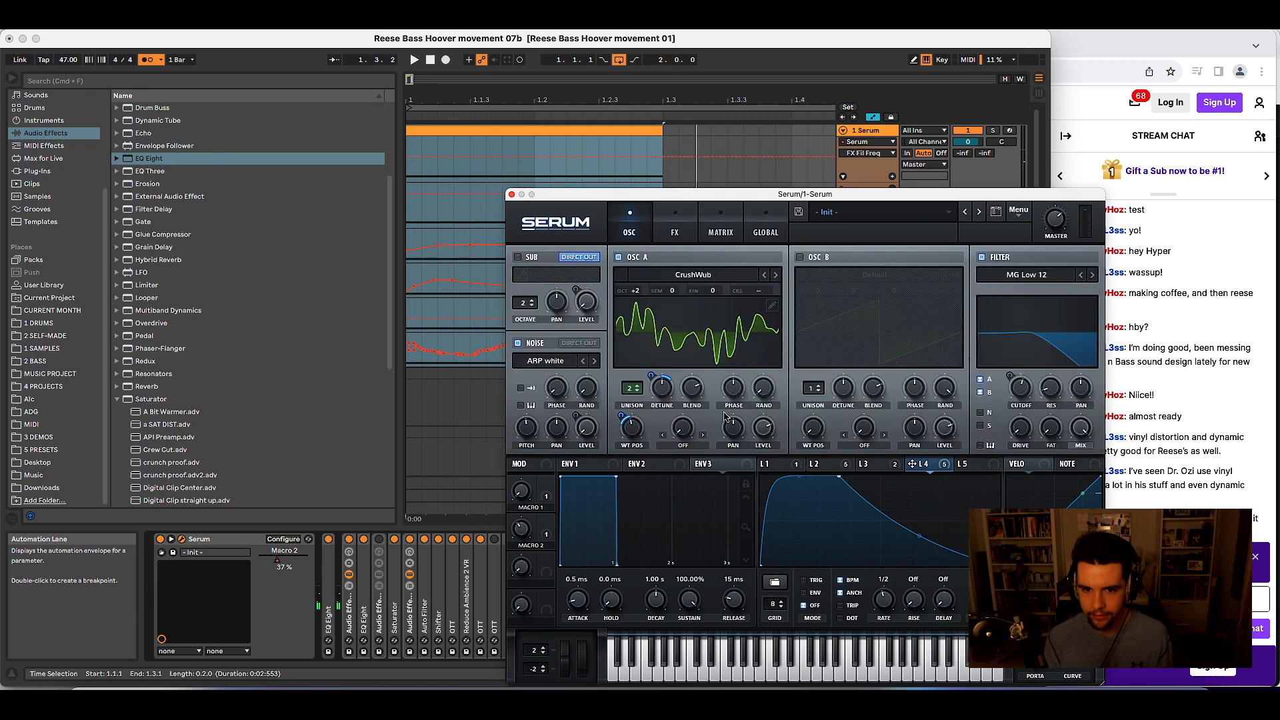
key(space)
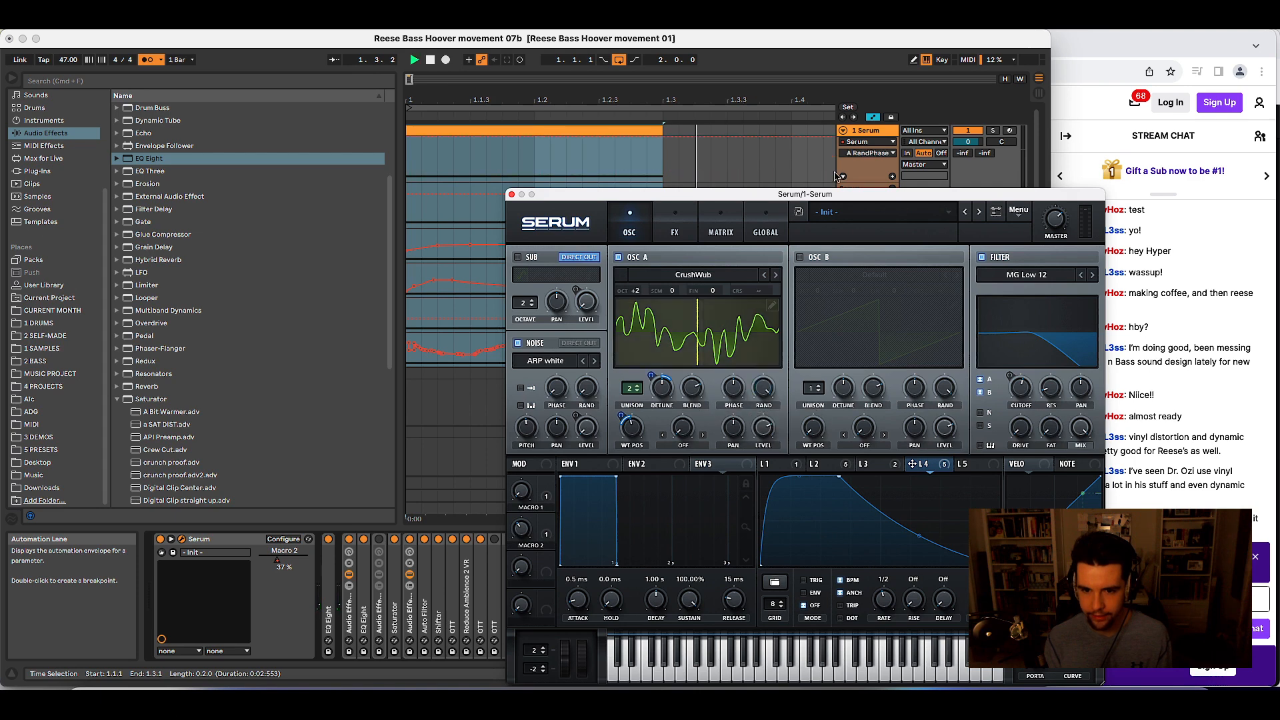
click(684, 446)
click(537, 271)
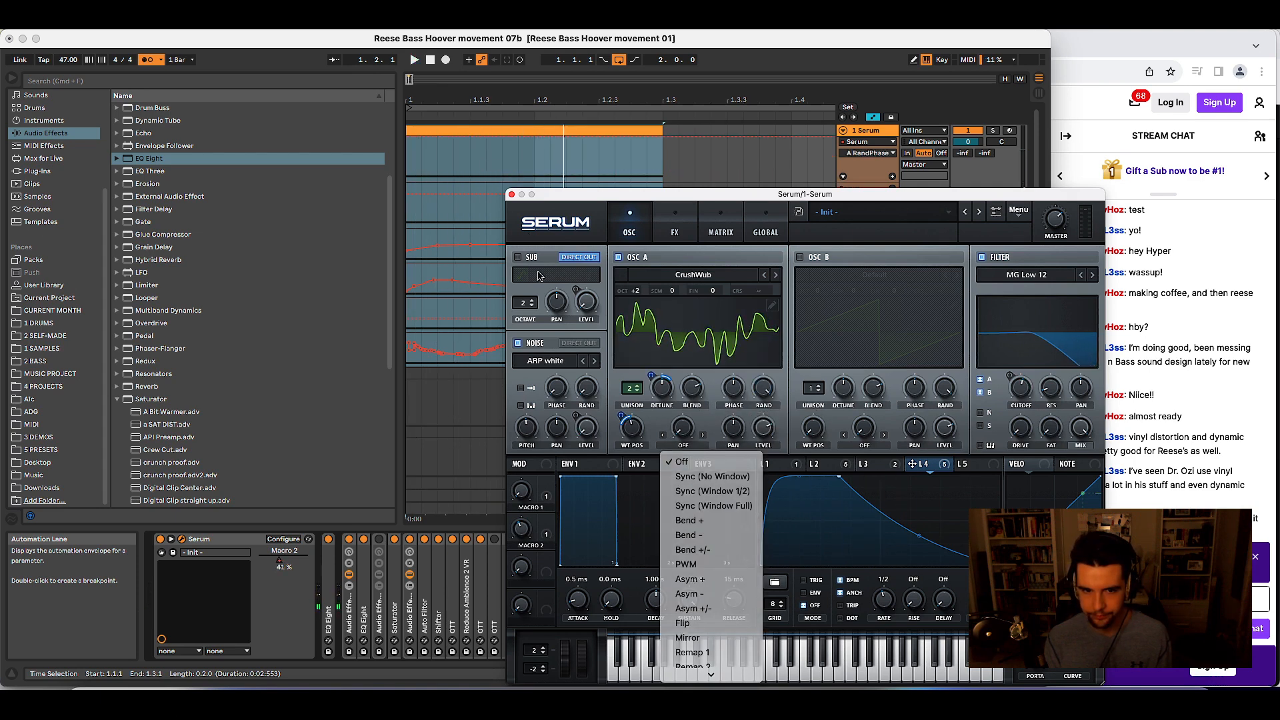
- Enable Serum's sub oscillator, raise its level and try its octave at 1 and 2 while the loop plays
click(518, 258)
key(space)
click(534, 306)
click(534, 306)
key(space)
key(space)
drag(586, 303, 586, 214)
click(531, 301)
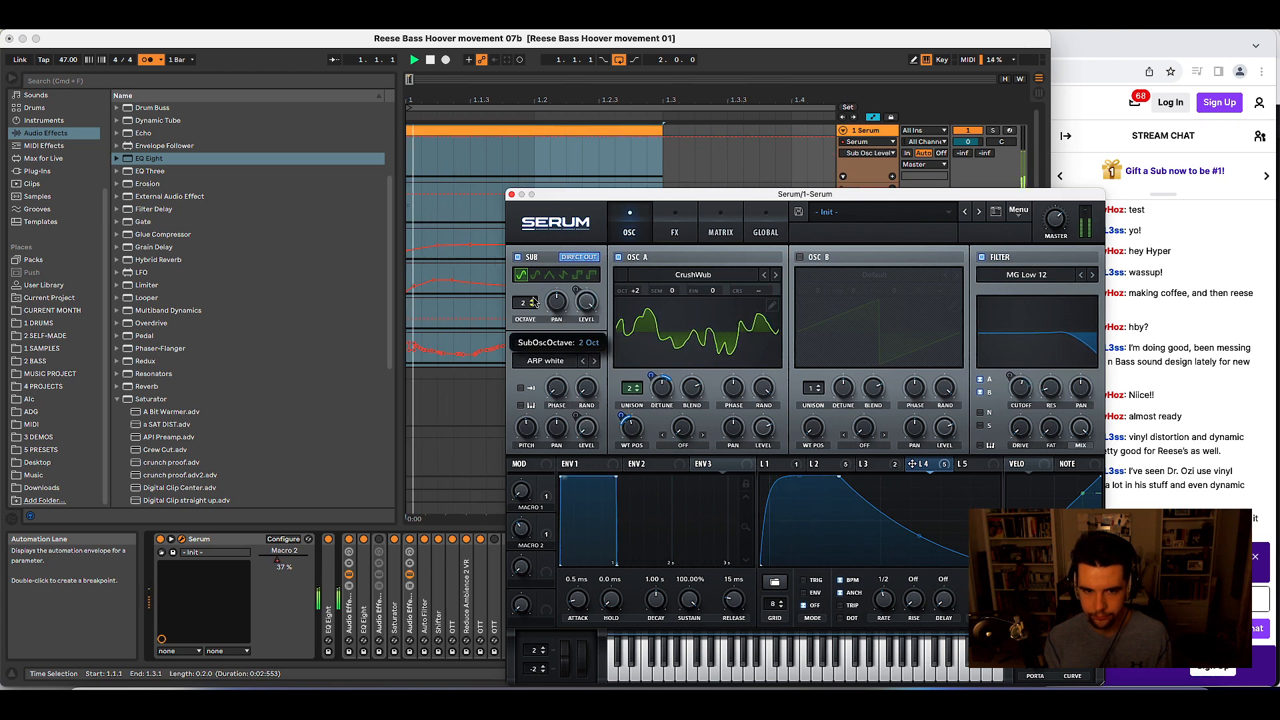
key(space)
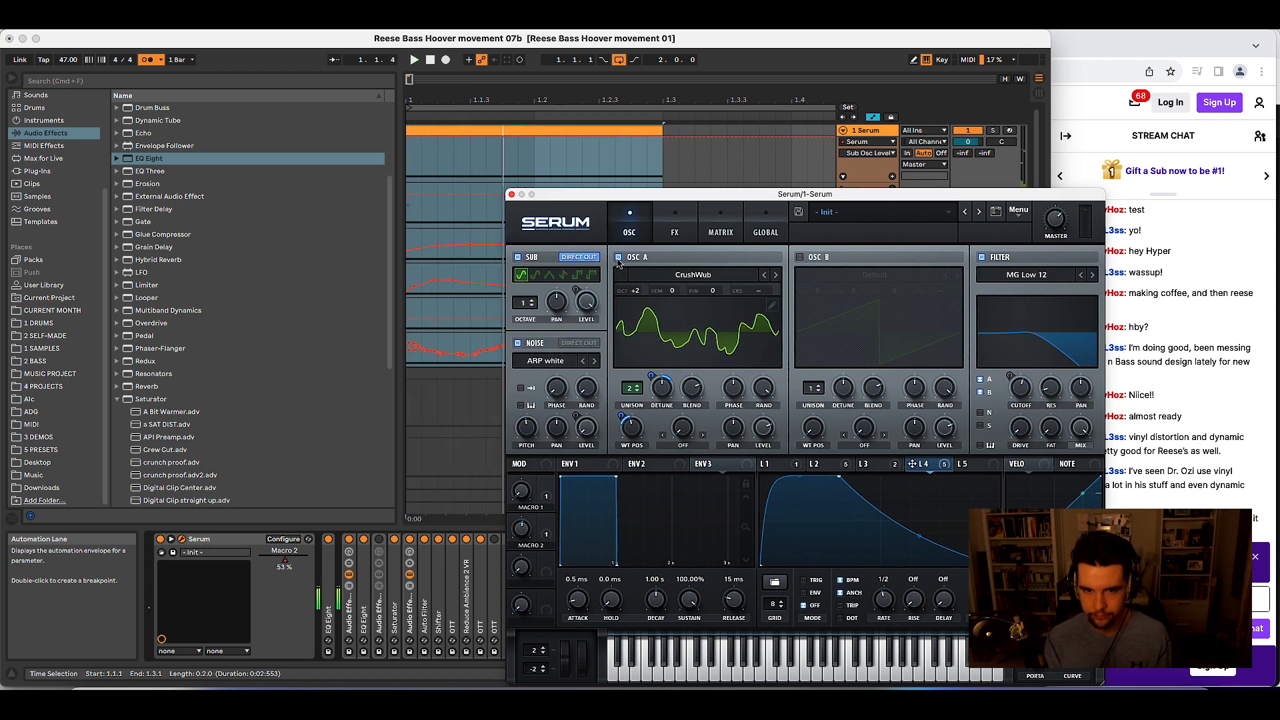
- Turn off oscillator A and the noise oscillator, and audition the sub alone at octaves 1 and 2
click(619, 257)
key(space)
key(space)
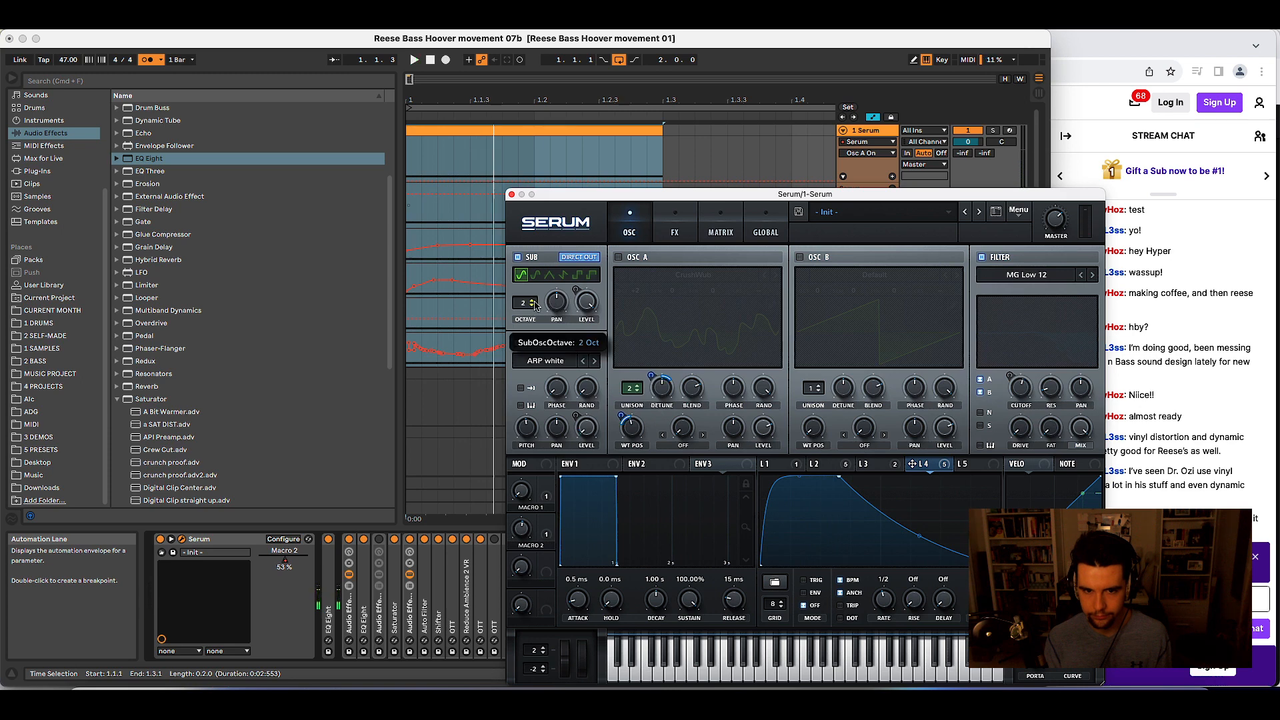
key(space)
click(531, 306)
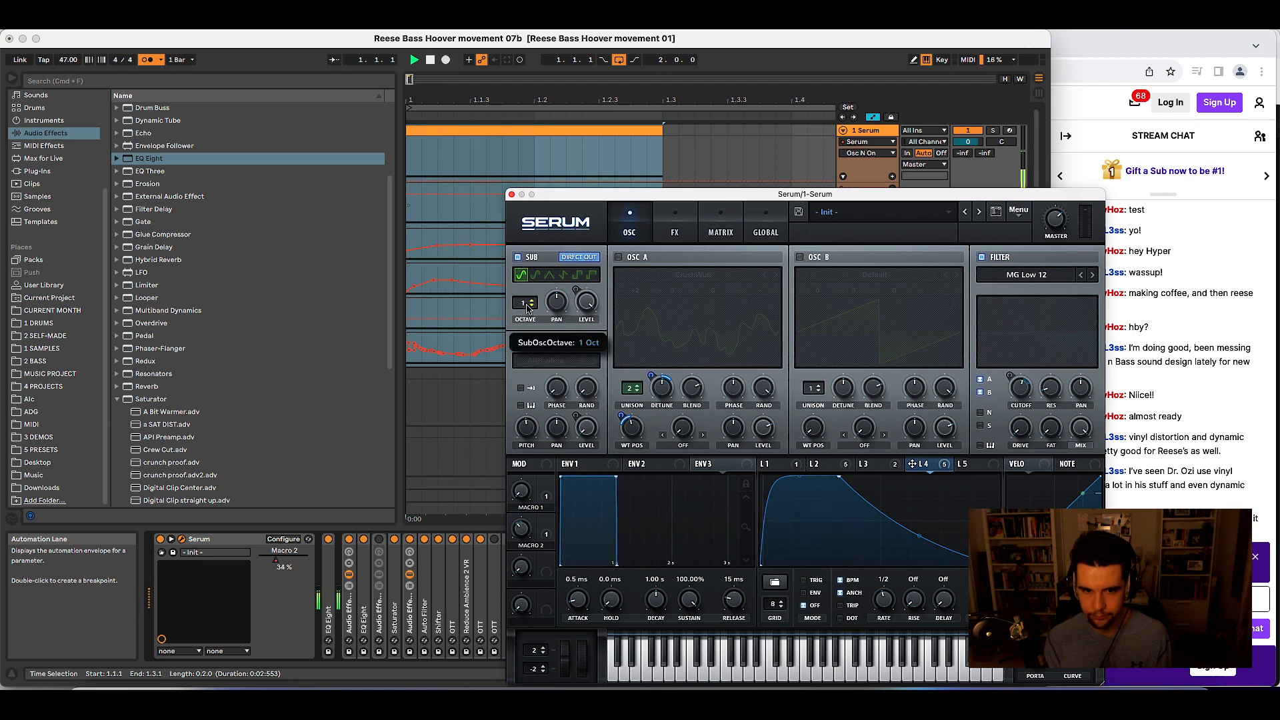
click(531, 302)
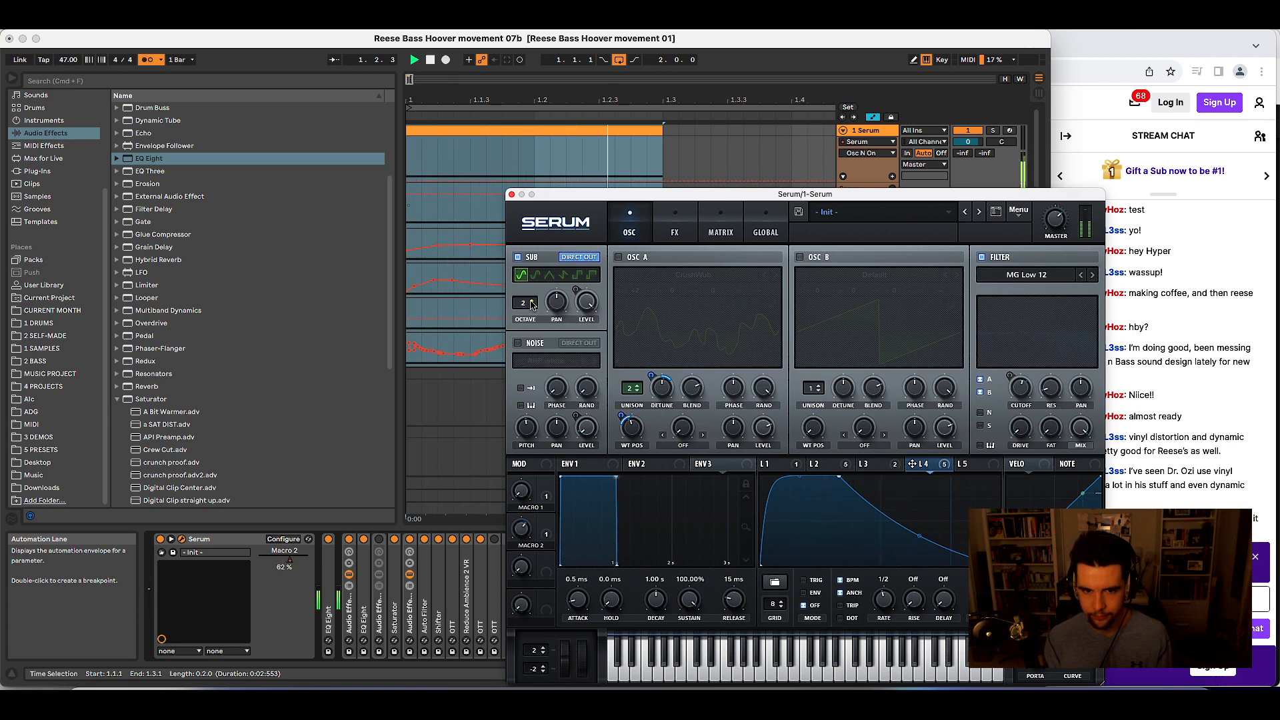
key(space)
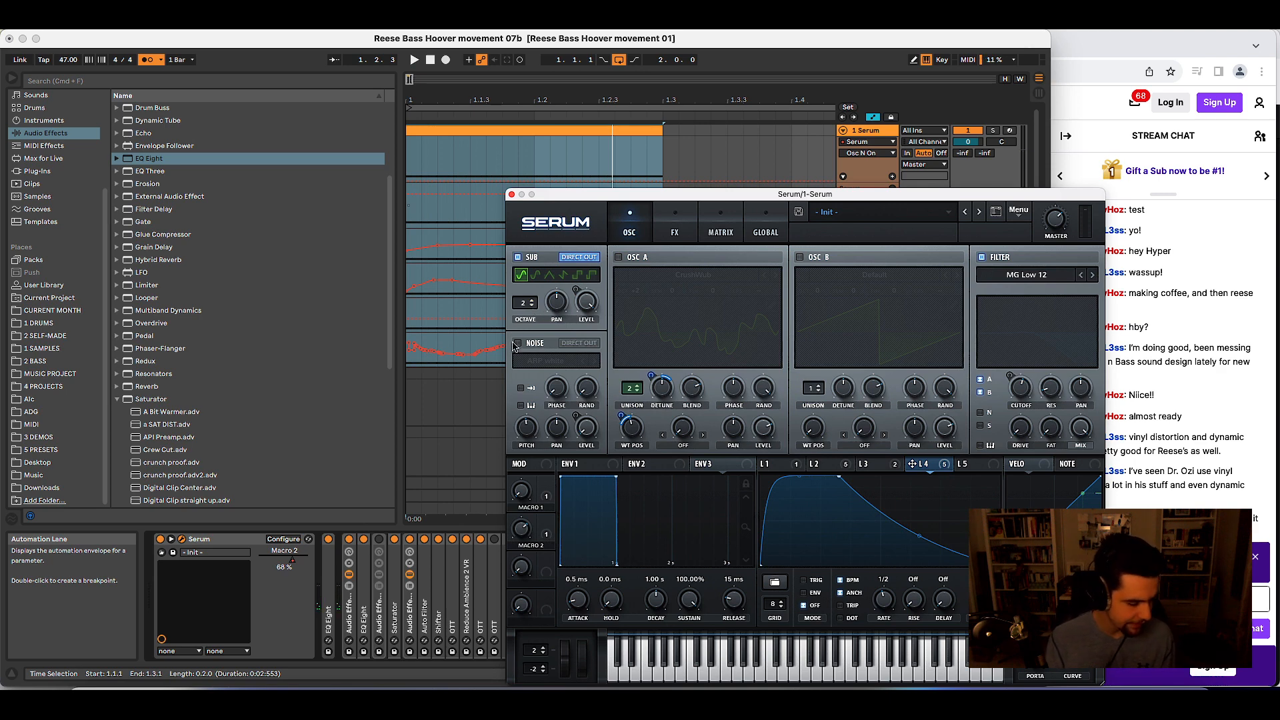
- Turn oscillator A and the noise oscillator back on with the loop playing
click(618, 258)
key(space)
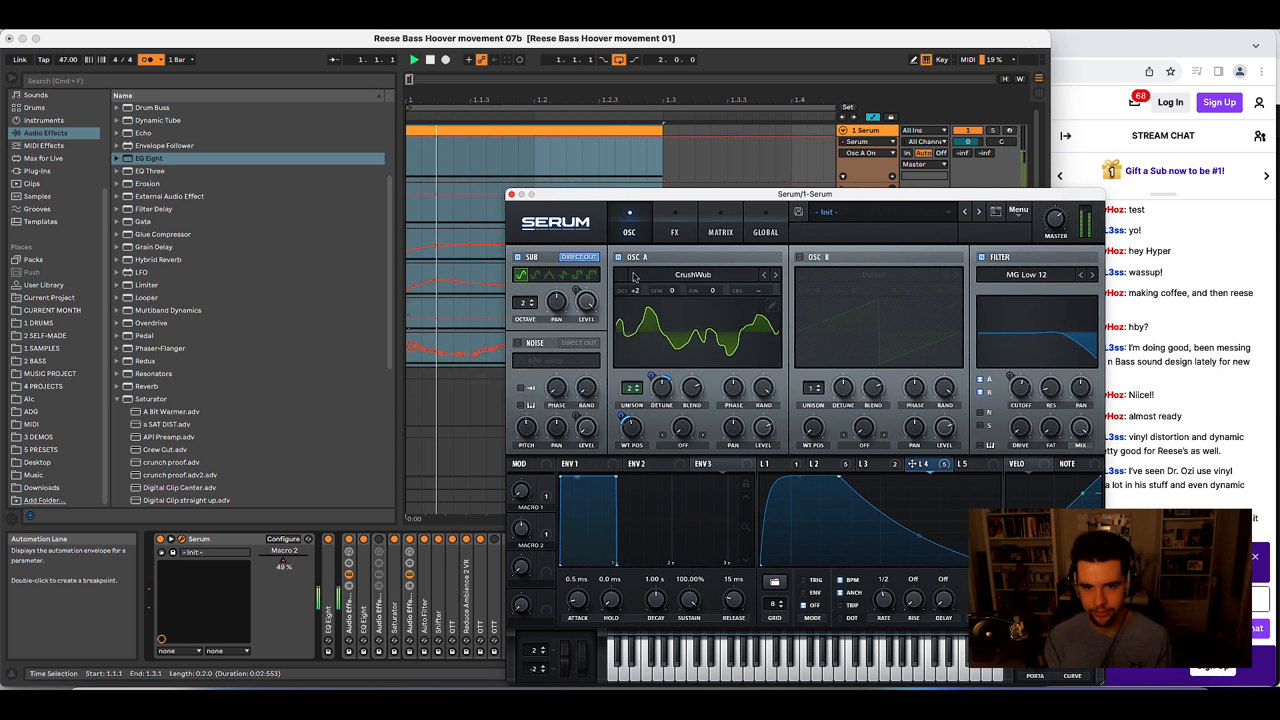
click(548, 343)
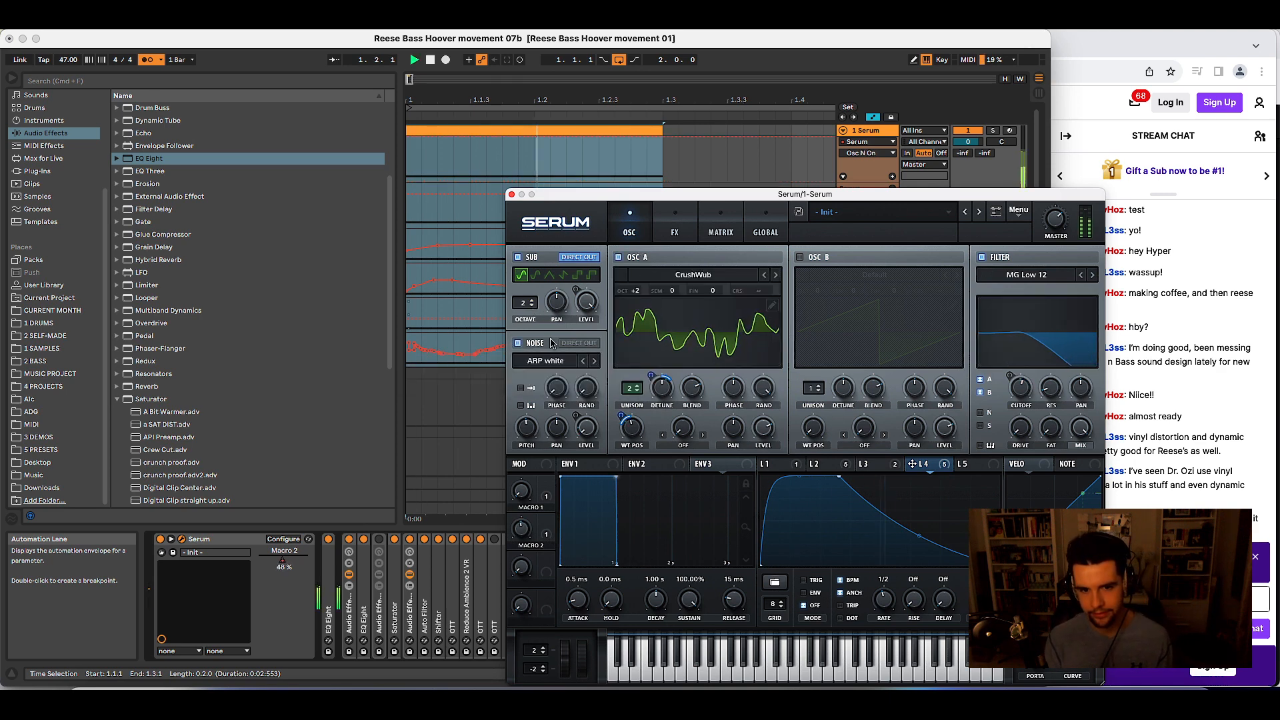
- Turn off the sub oscillator and stop playback
click(632, 392)
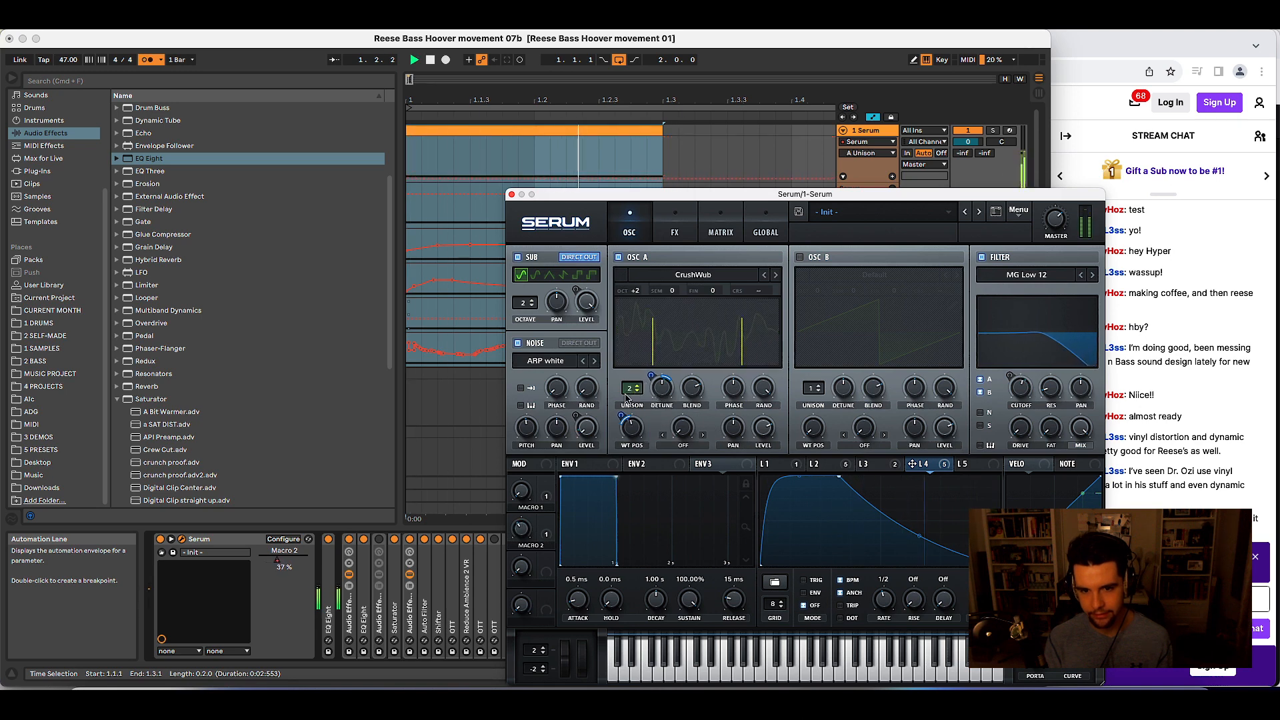
click(762, 223)
click(680, 230)
click(630, 227)
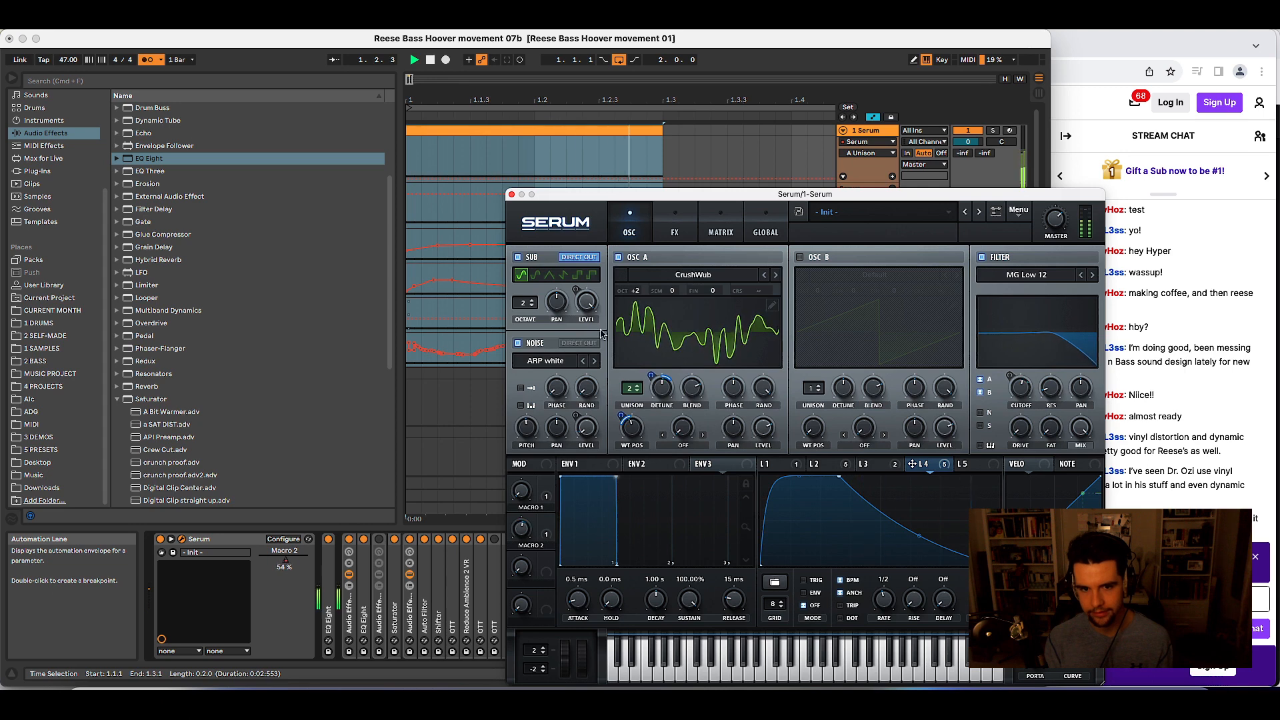
click(539, 258)
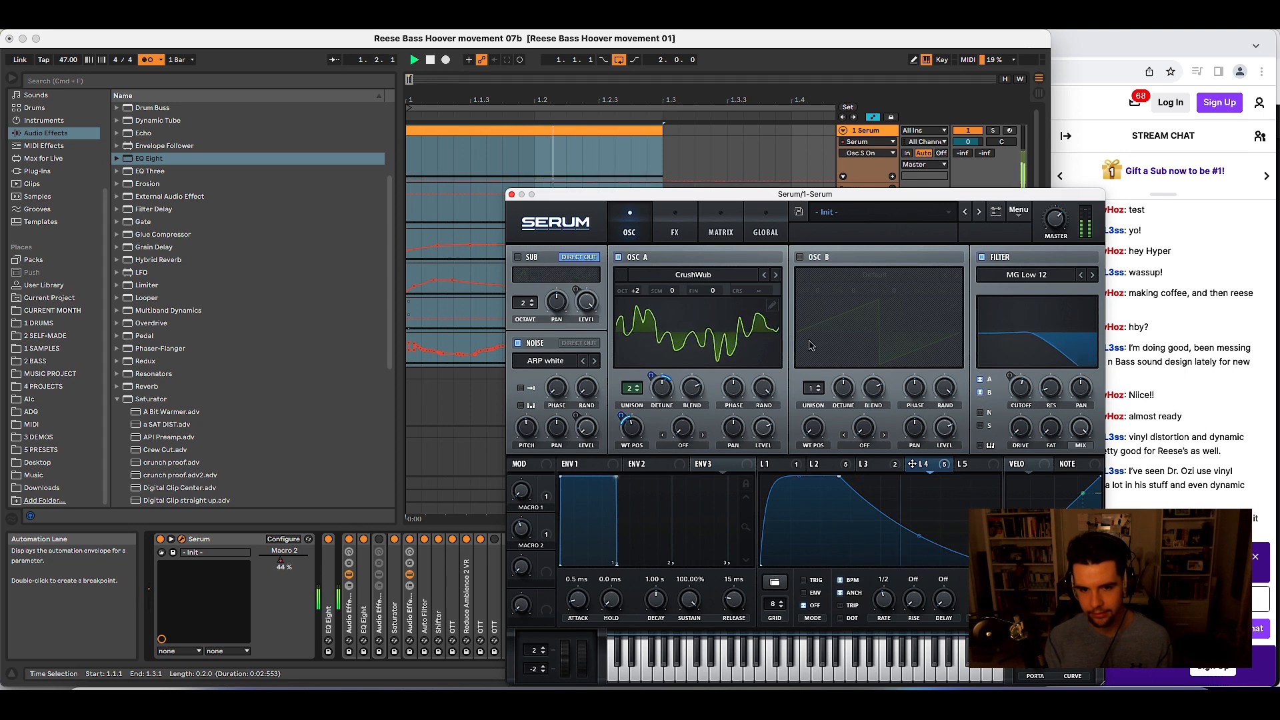
key(space)
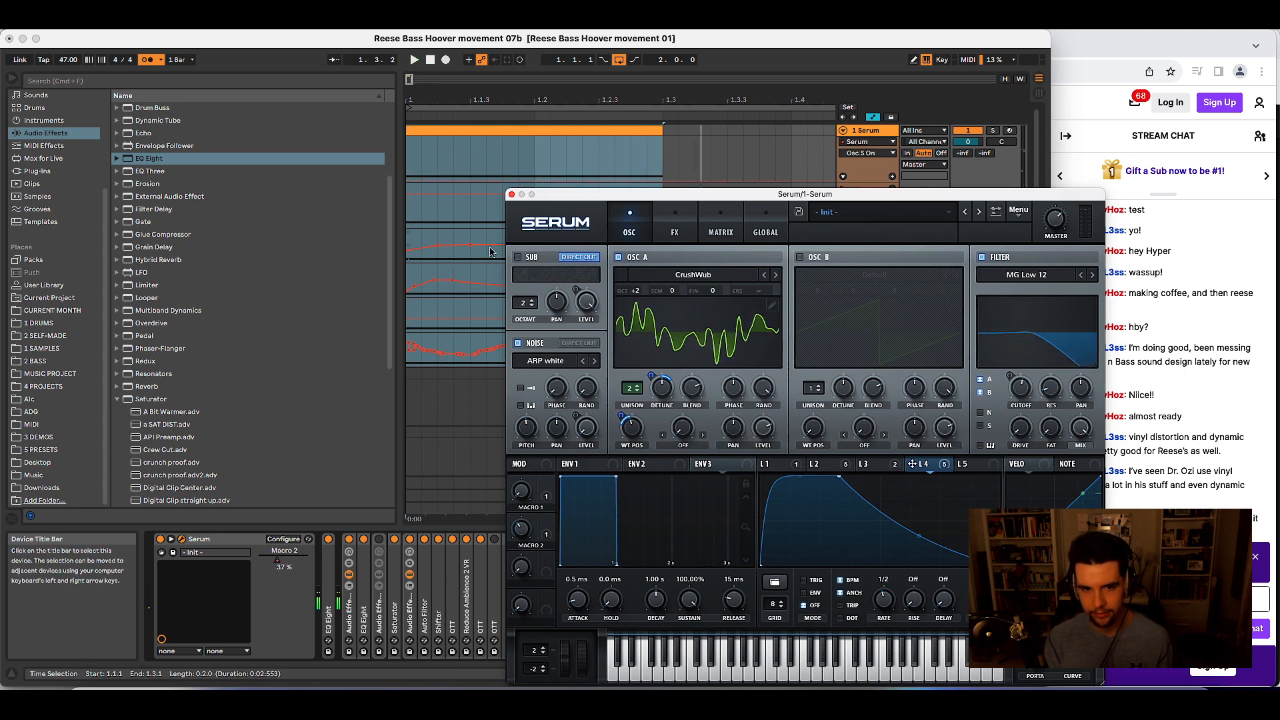
- Close the Serum window and save the Live Set as "Reese Bass Hoover movement 08"
click(512, 195)
key(super+shift+s)
key(Right)
key(BackSpace)
key(BackSpace)
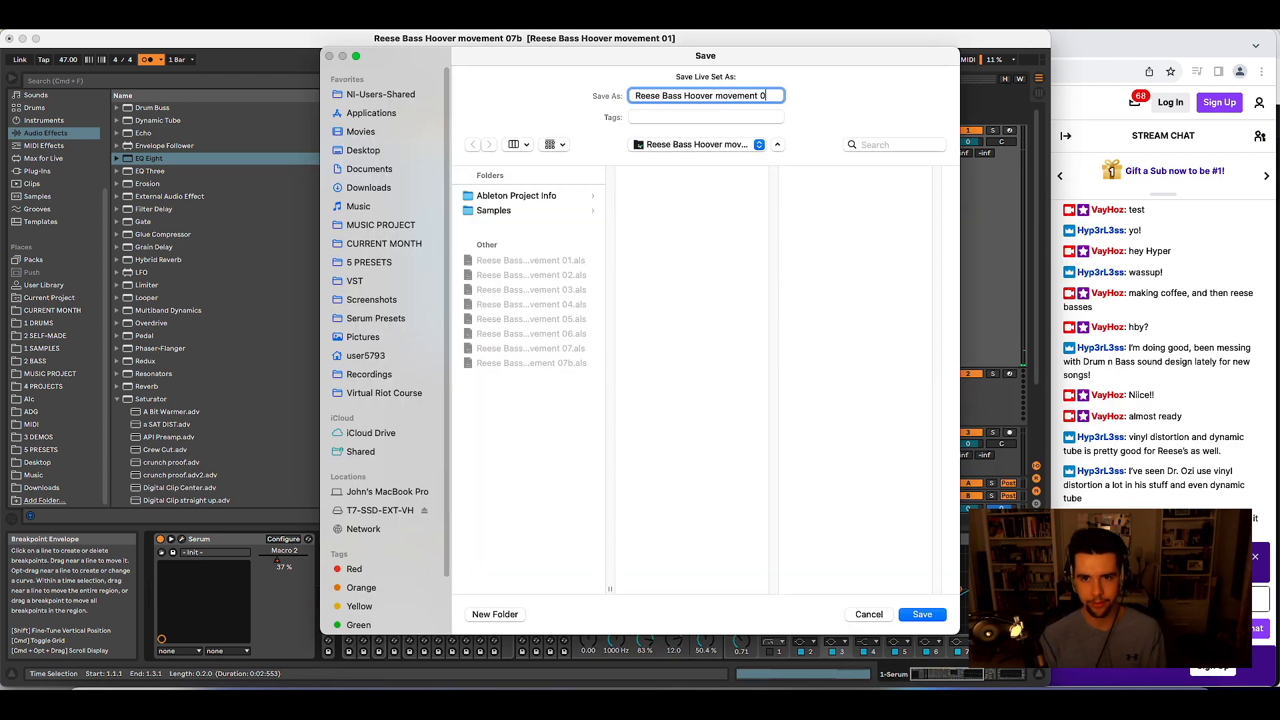
text(8)
key(Return)
- Export the Master track's selected half-bar loop as a 16-bit, 44100 Hz WAV file
key(super+shift+r)
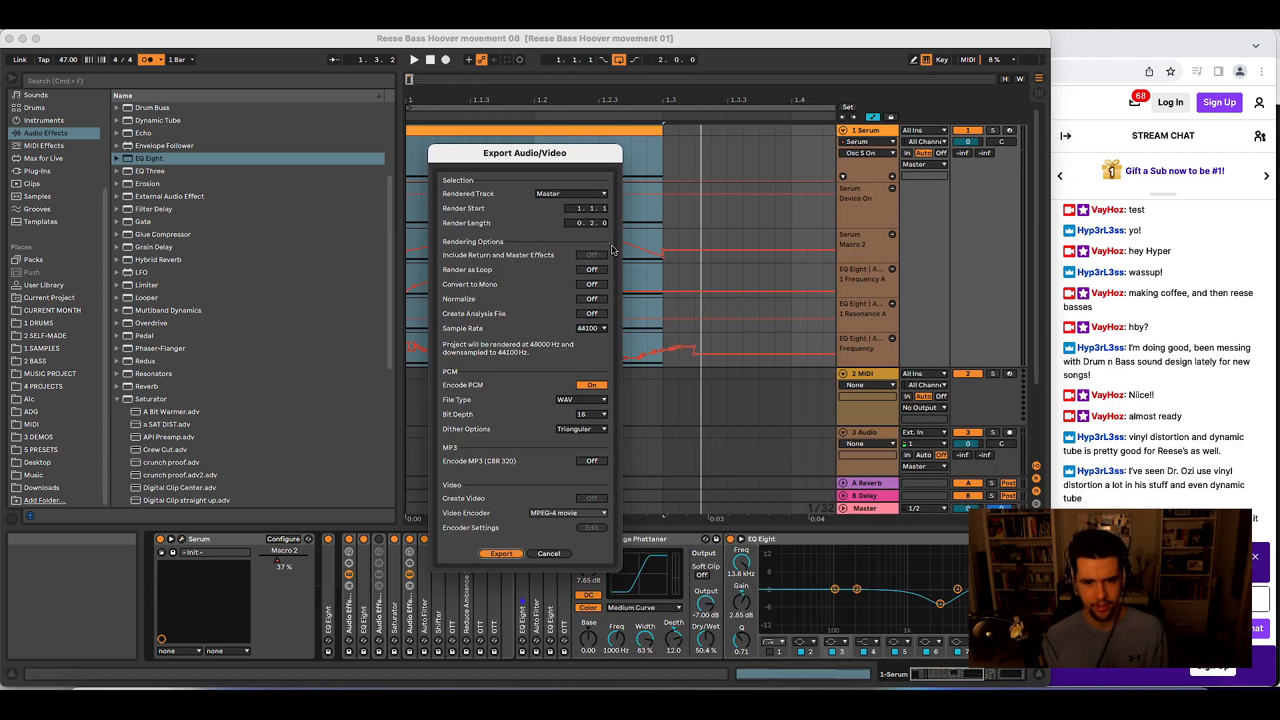
key(Return)
key(Return)
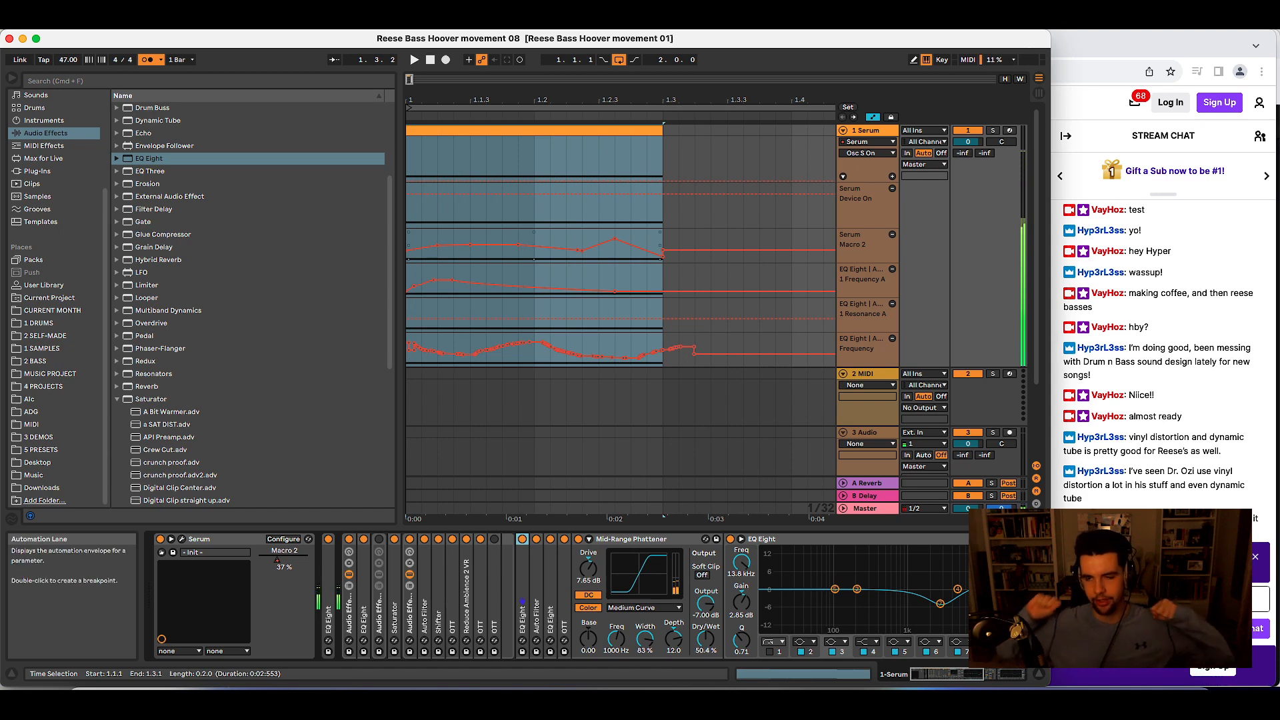
- Bypass and re-enable the first Audio Effect Rack during playback to compare the sound
key(space)
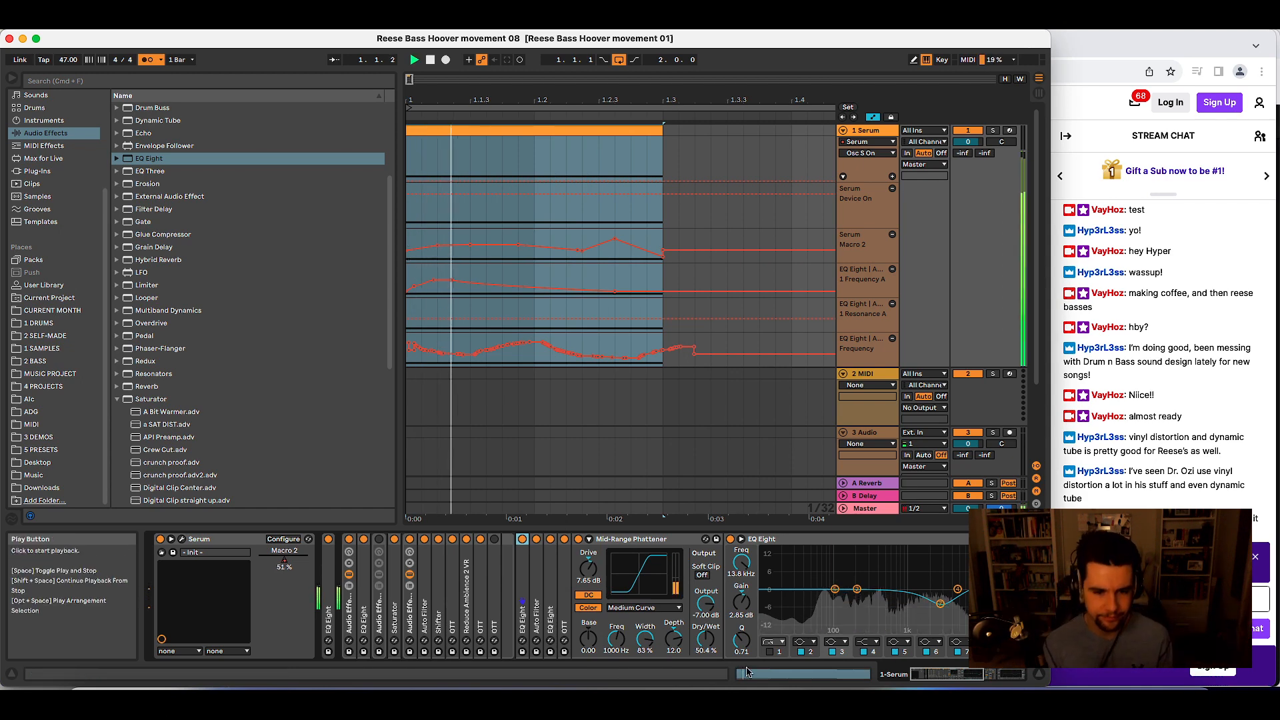
click(348, 540)
key(space)
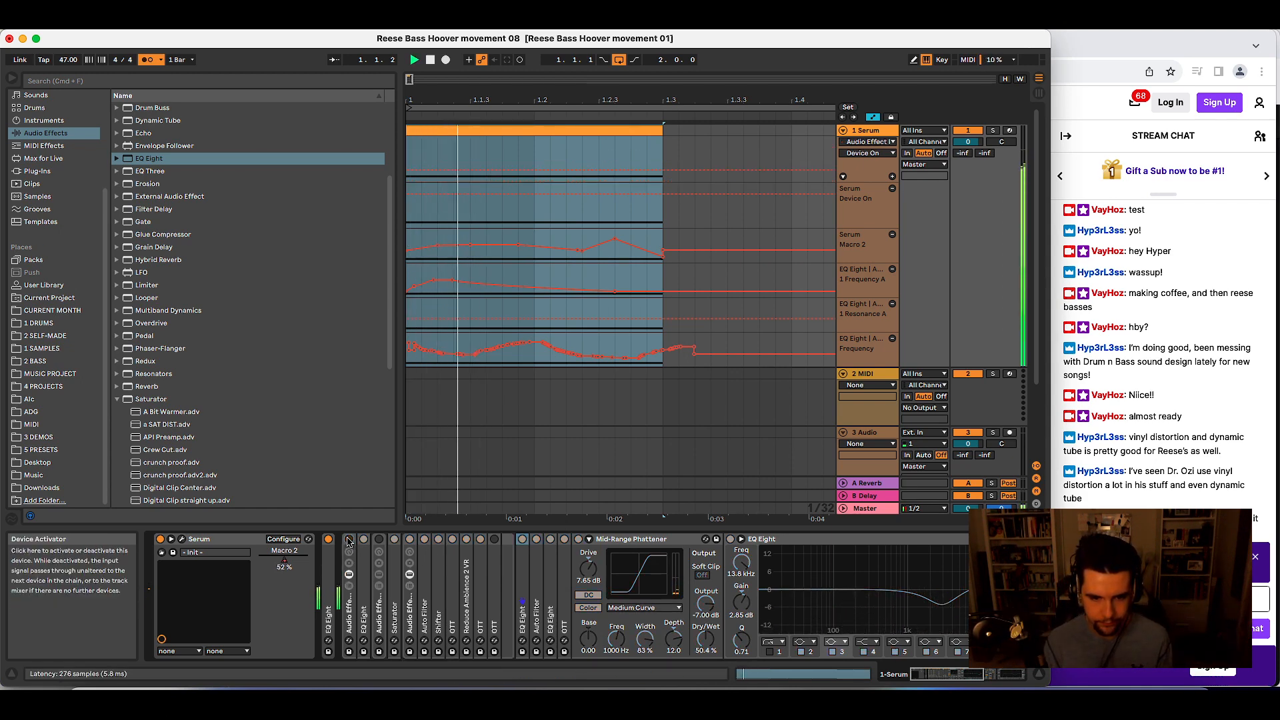
click(347, 539)
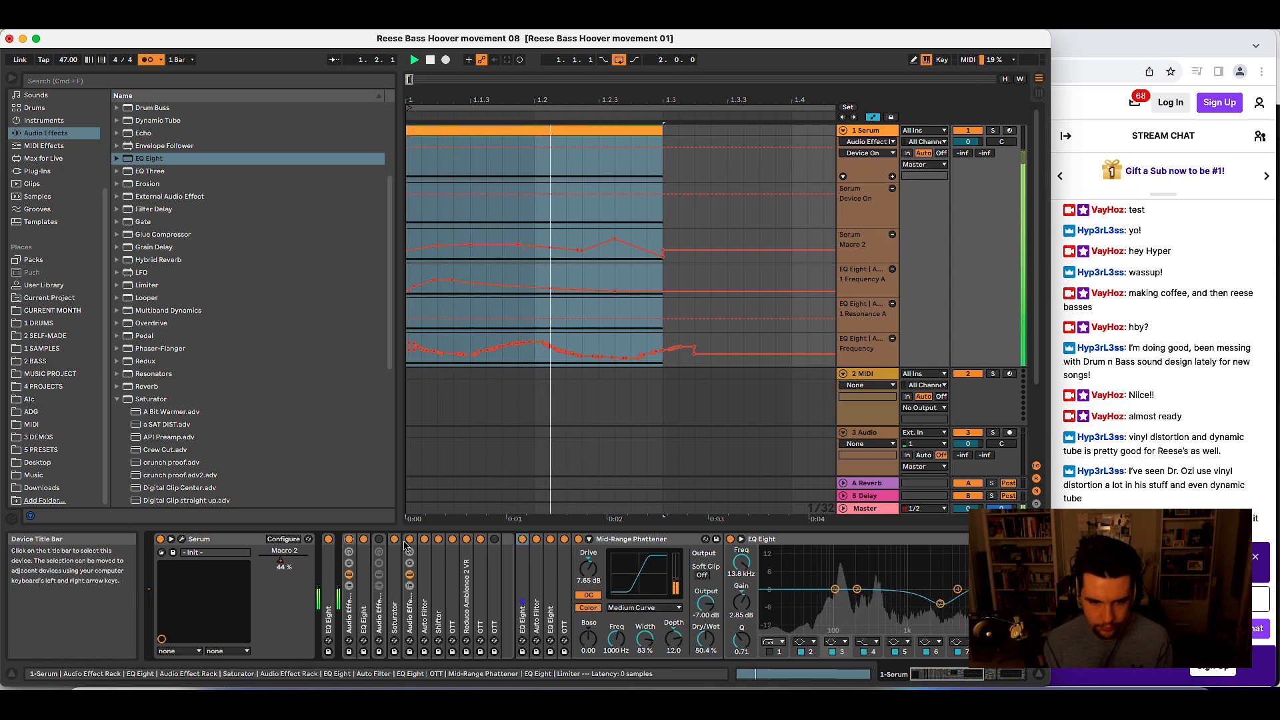
- Load the Analog wavetable Basic Shapes into oscillator A, then enable oscillator B with the same wavetable
click(181, 538)
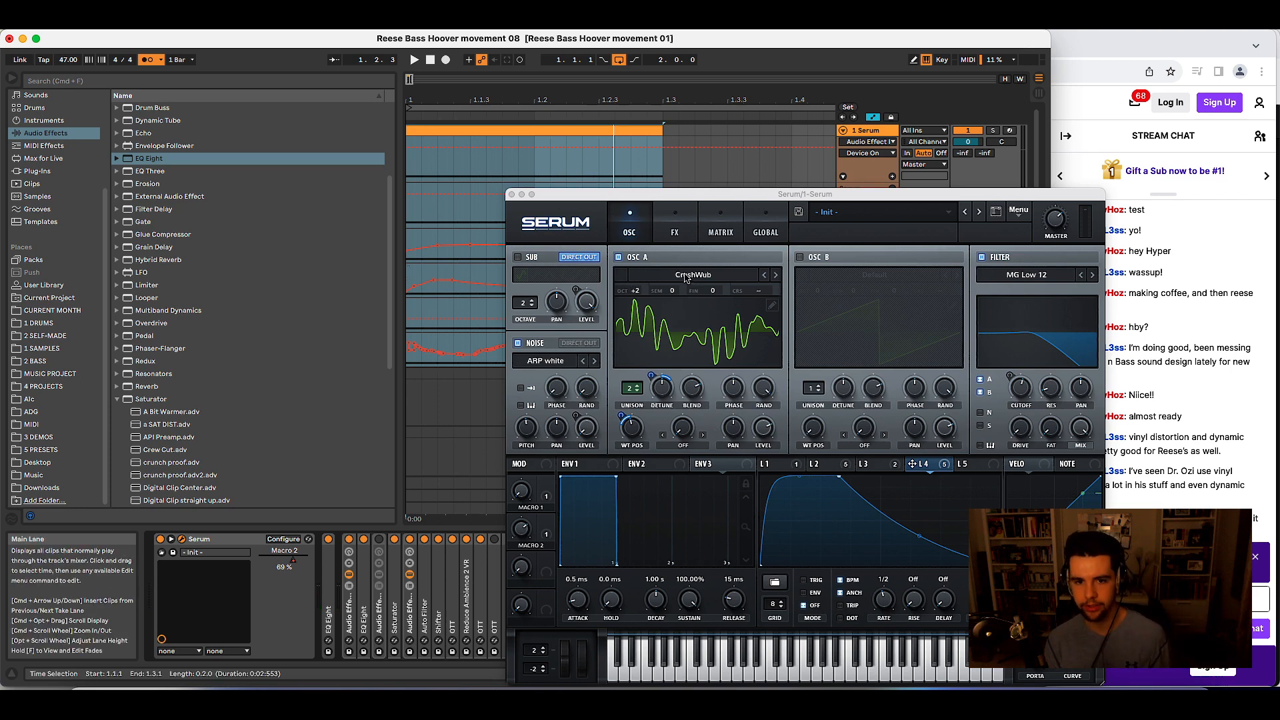
click(708, 276)
mouse_move(734, 300)
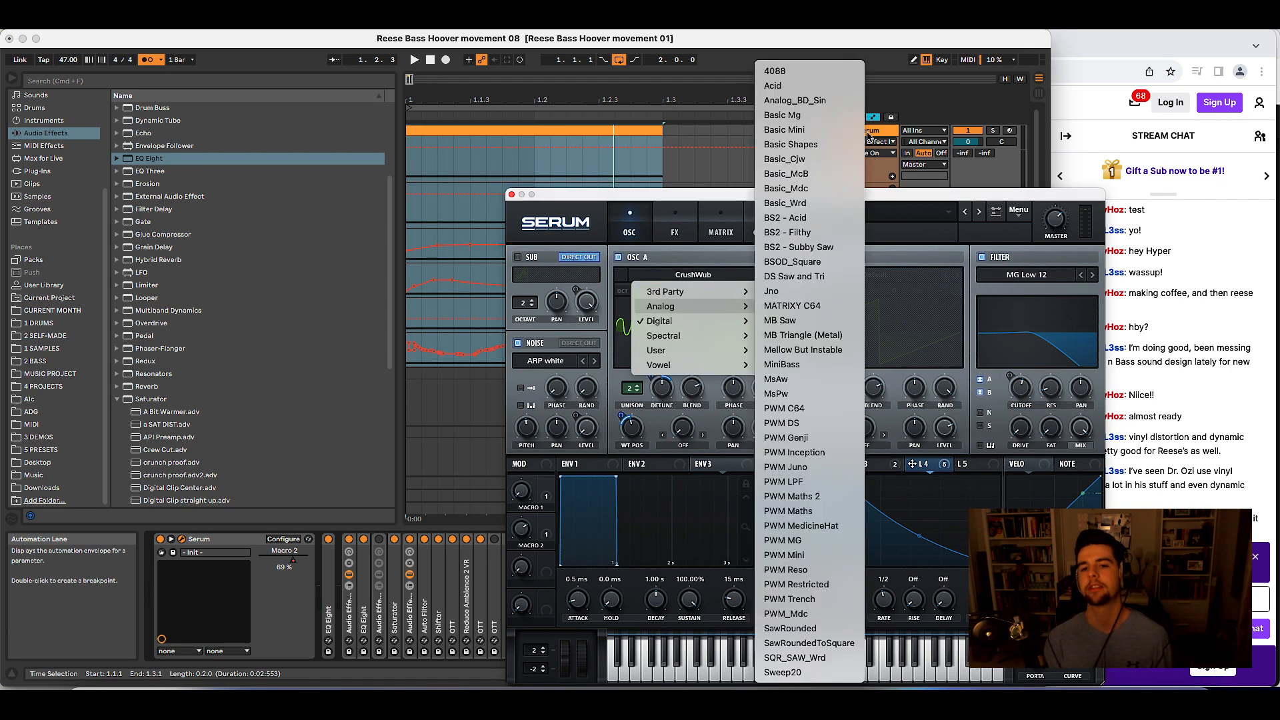
click(827, 134)
click(799, 257)
click(845, 277)
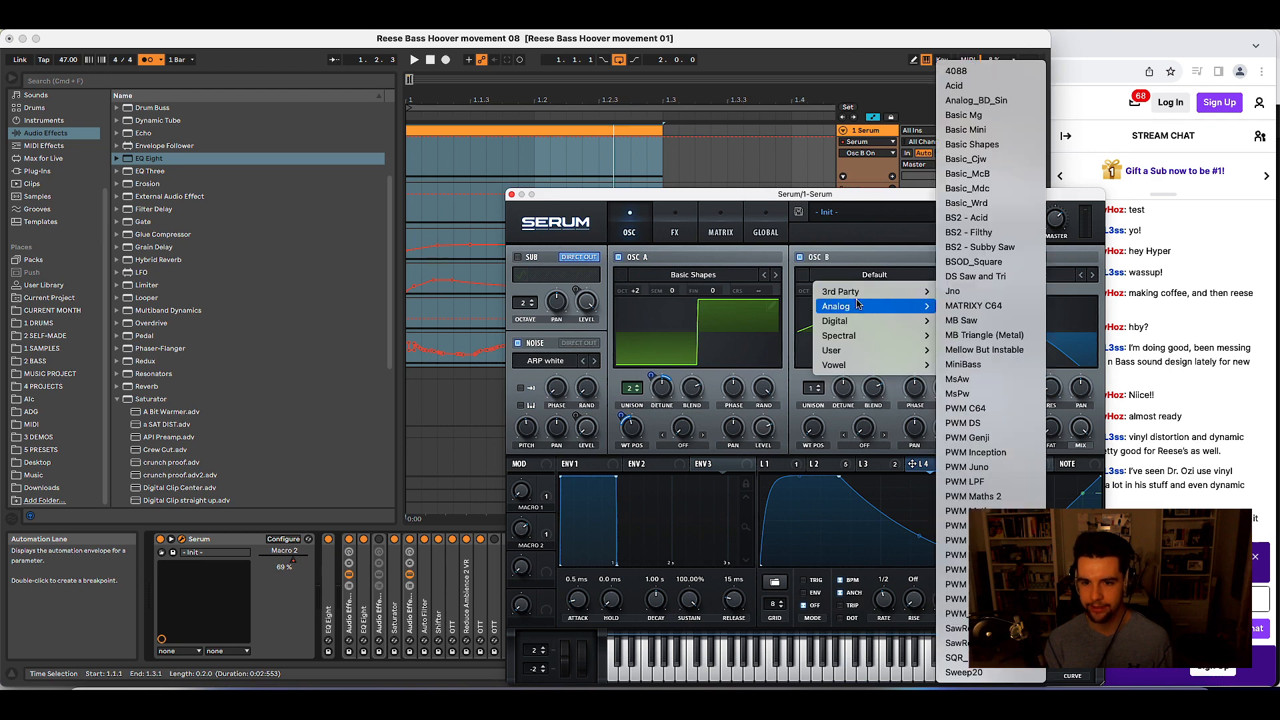
mouse_move(841, 306)
click(993, 150)
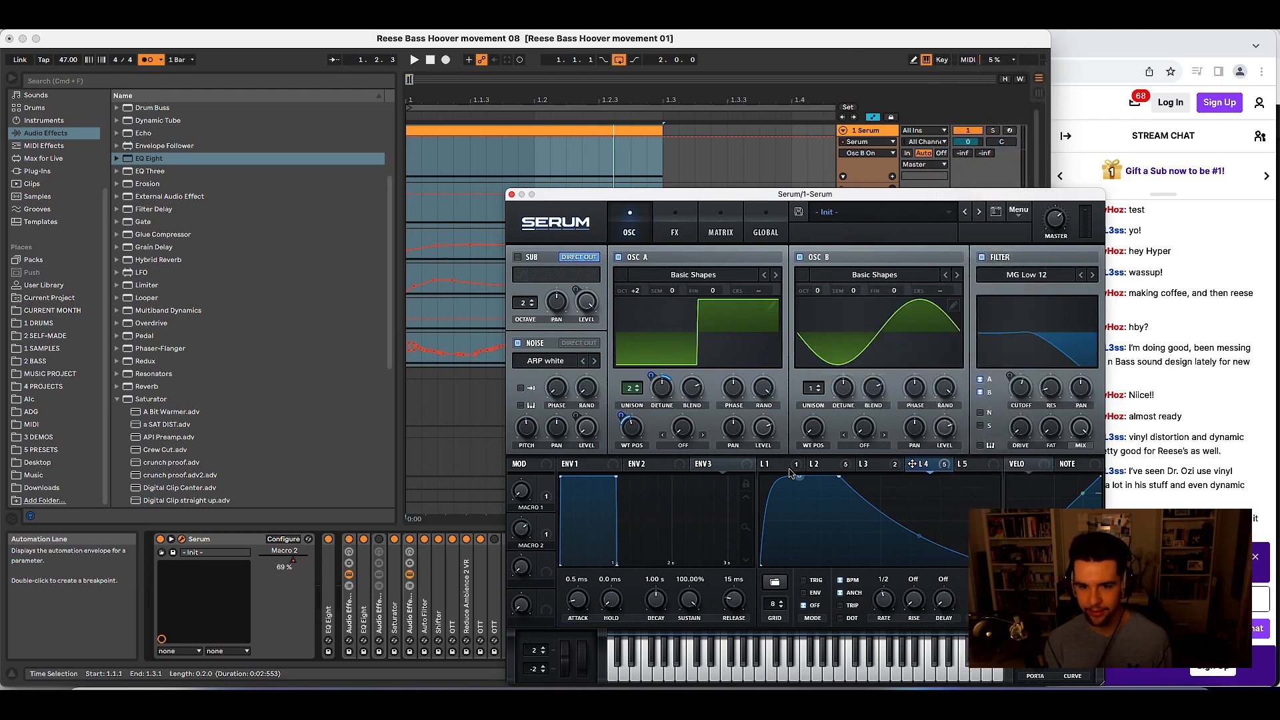
- Set oscillator A's warp mode to FM (From B) and bypass the LFO 4 modulator on its wavetable position
click(672, 448)
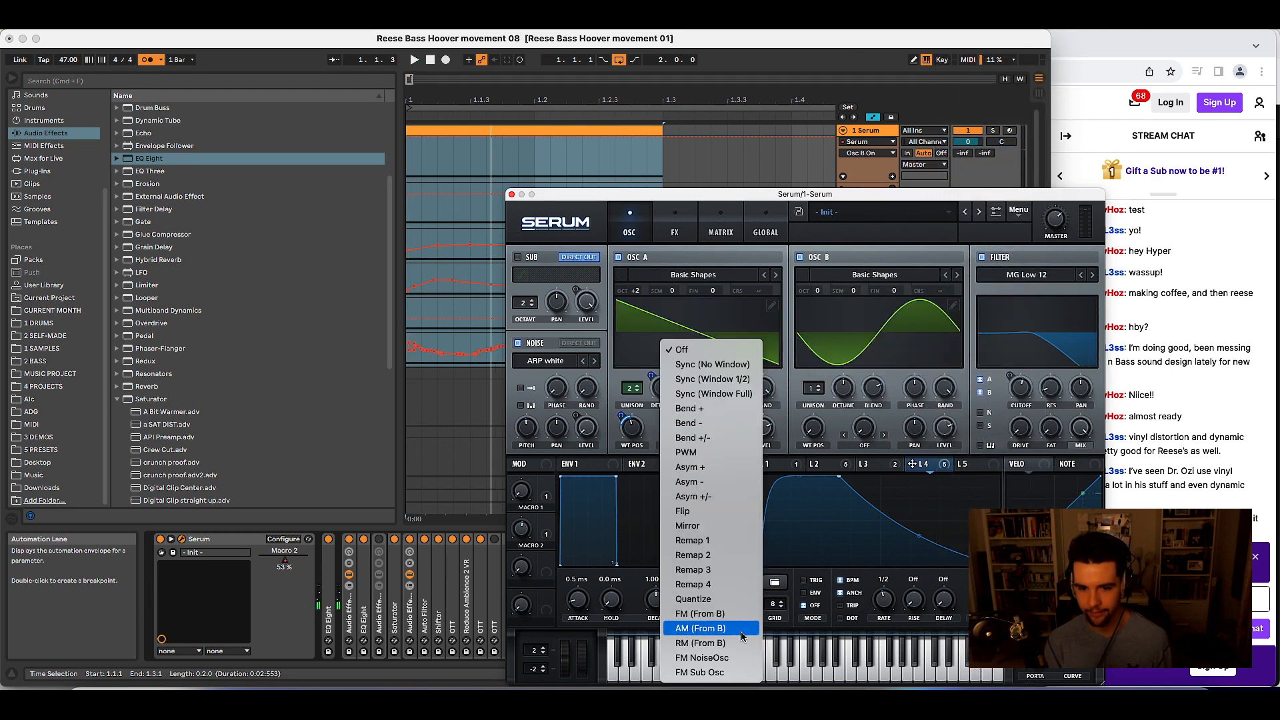
click(697, 611)
right_click(639, 428)
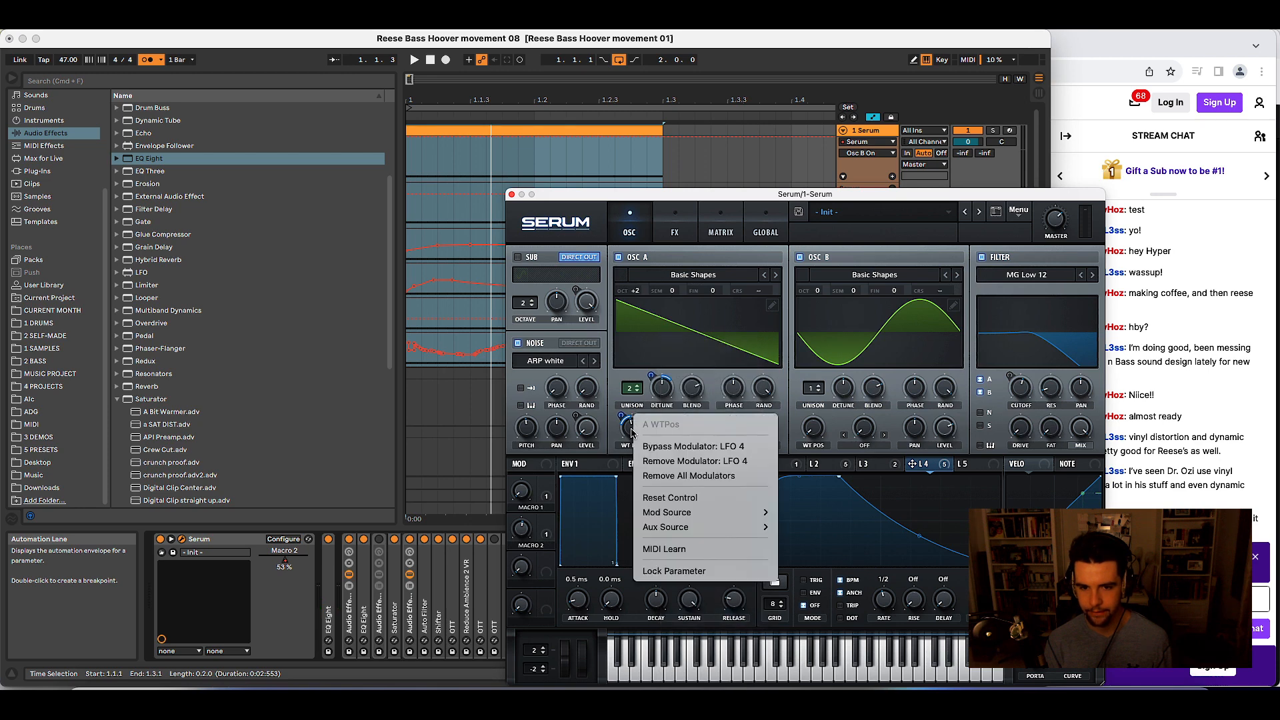
click(637, 448)
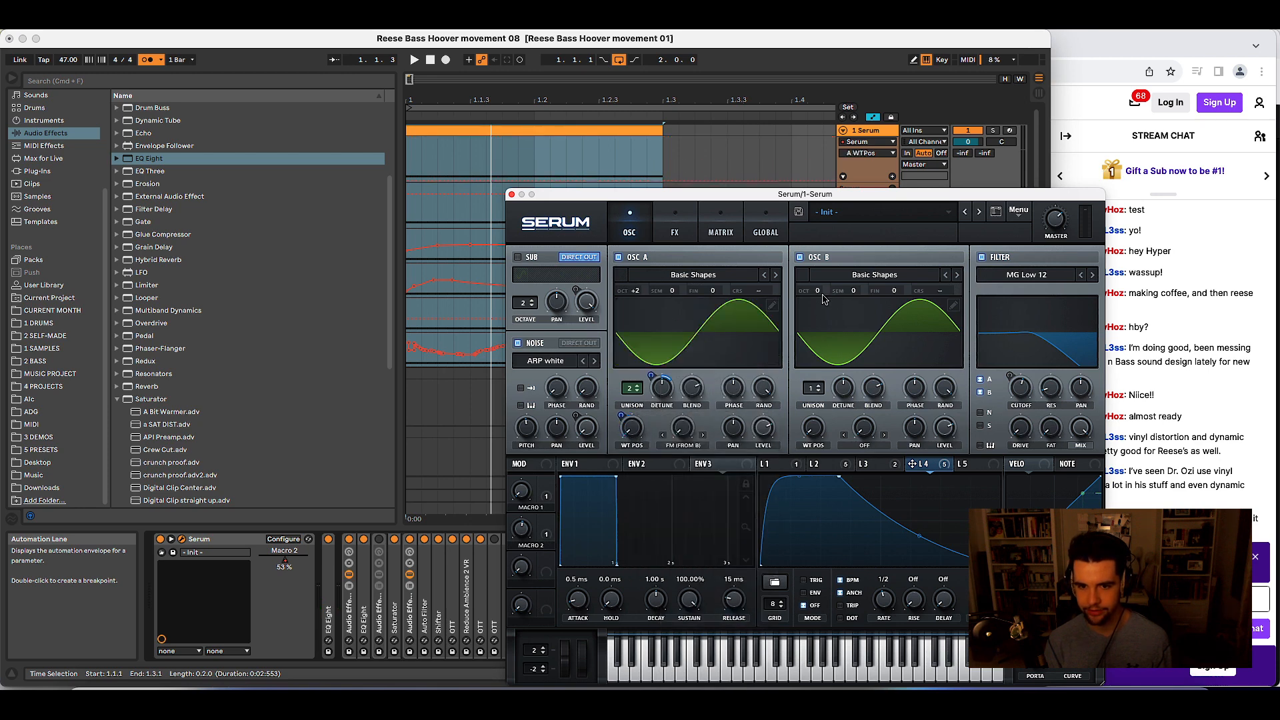
- Set oscillator B's octave to +3 and try oscillator A's FM warp amount by ear while the loop plays
drag(818, 291, 832, 278)
key(space)
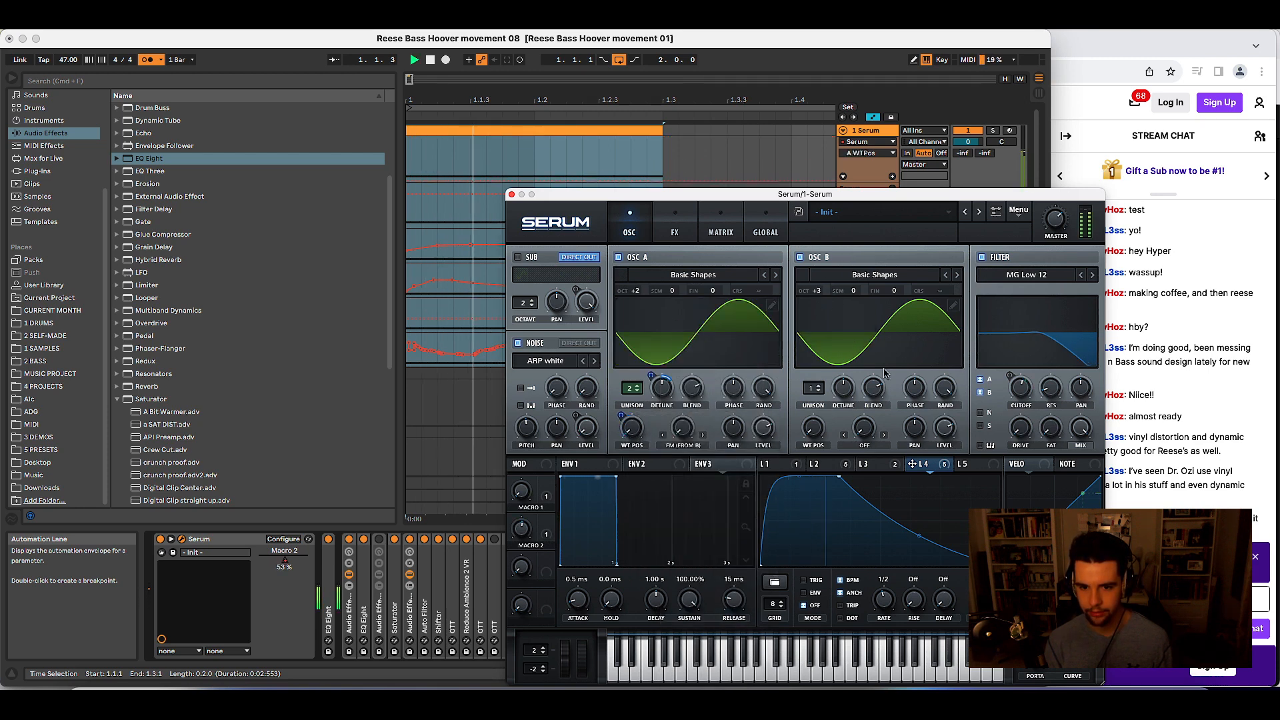
key(space)
key(space)
mouse_move(683, 427)
mouse_down()
mouse_move(714, 377)
mouse_move(694, 437)
mouse_up()
key(space)
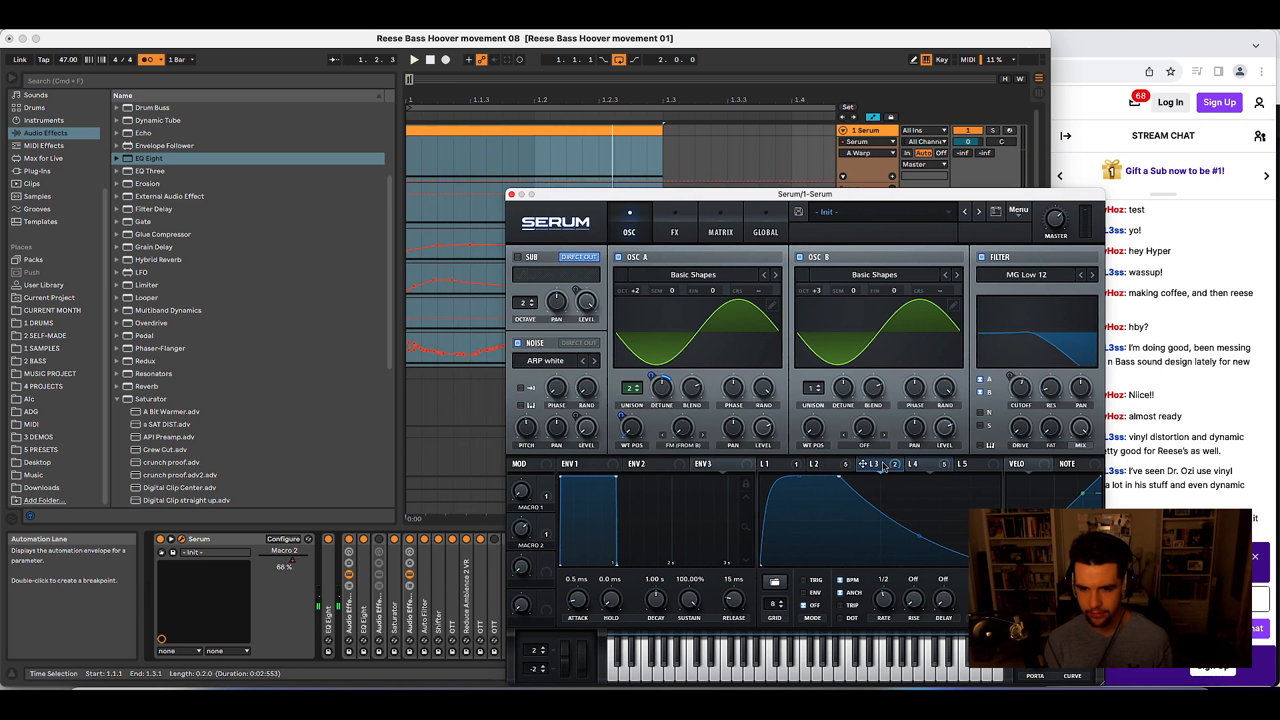
- Assign LFO 4 to oscillator A's FM warp amount, set oscillator A's octave to 0 and adjust the modulation depth
drag(912, 464, 682, 428)
key(space)
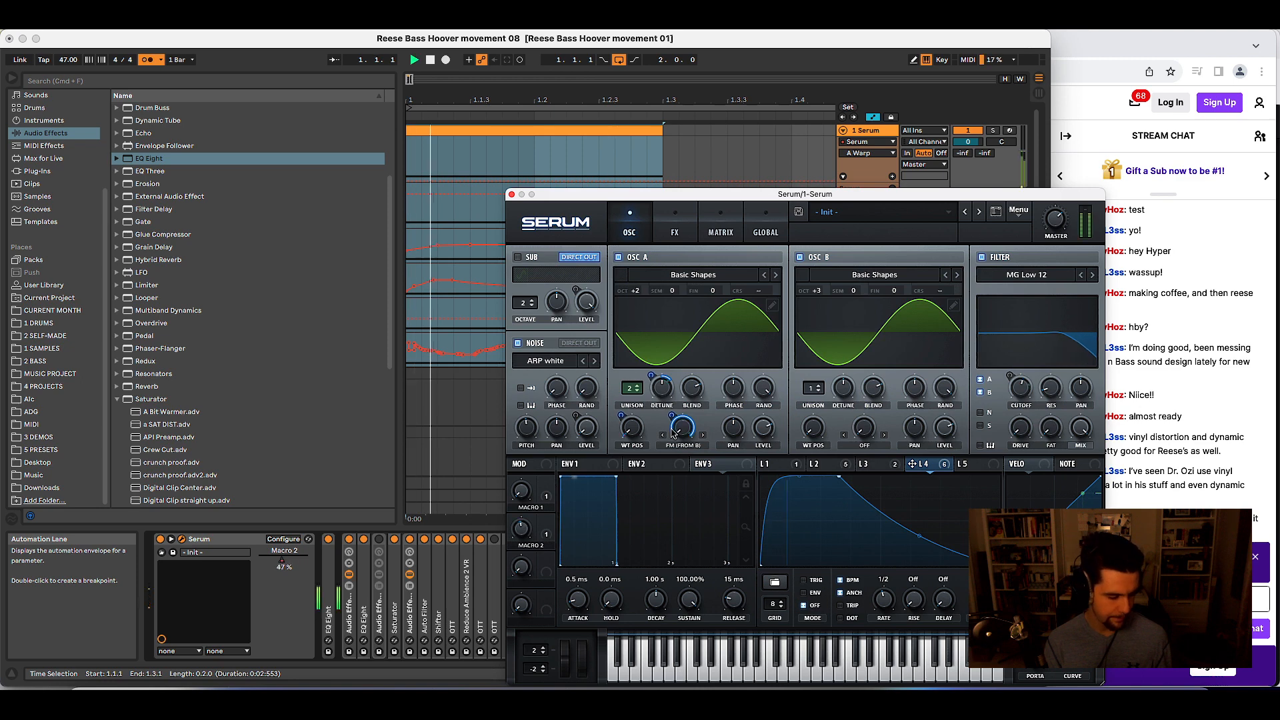
drag(629, 291, 626, 306)
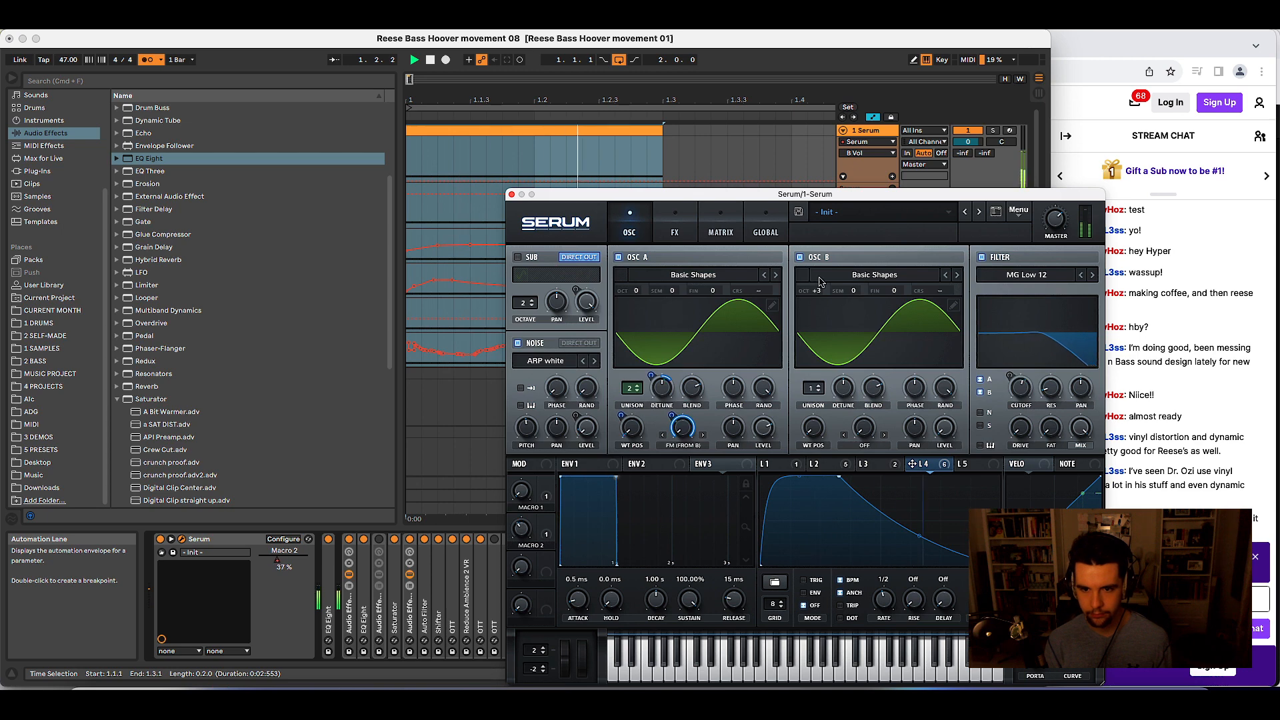
drag(671, 416, 664, 425)
- Enable the Delay effect in the effects chain and adjust its wet mix while the loop plays
click(674, 226)
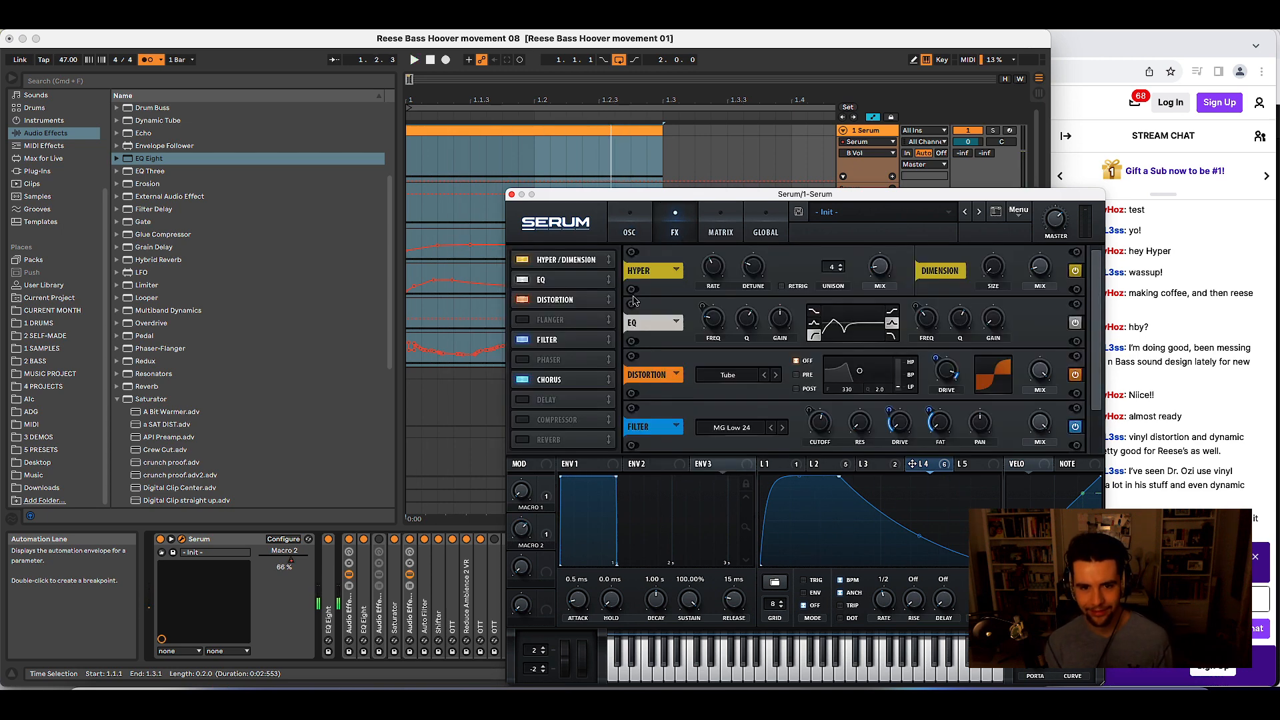
double_click(68, 60)
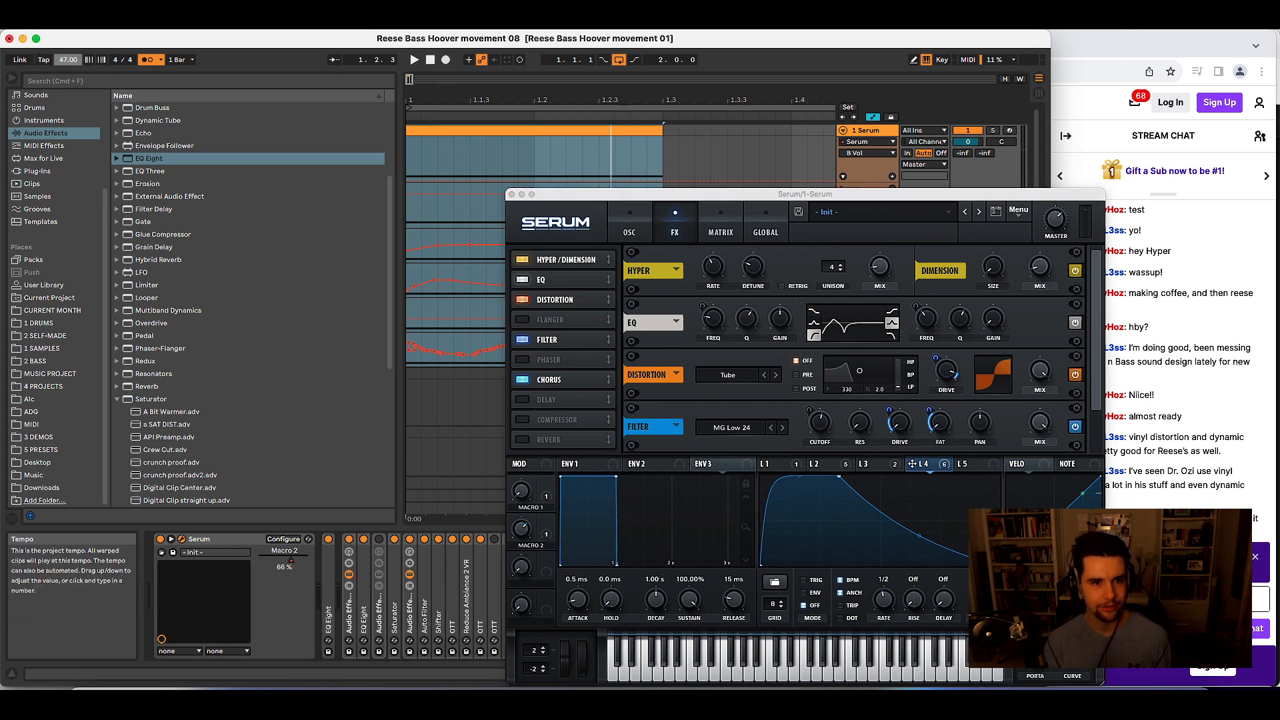
key(space)
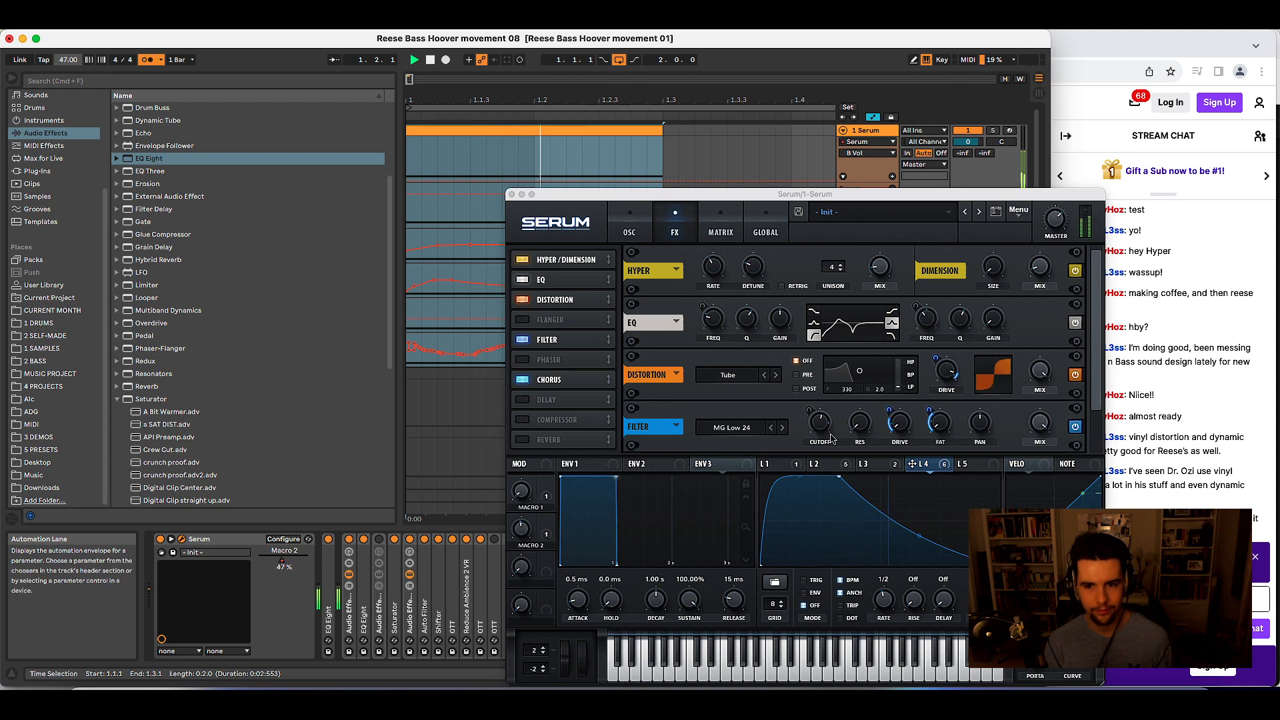
click(552, 401)
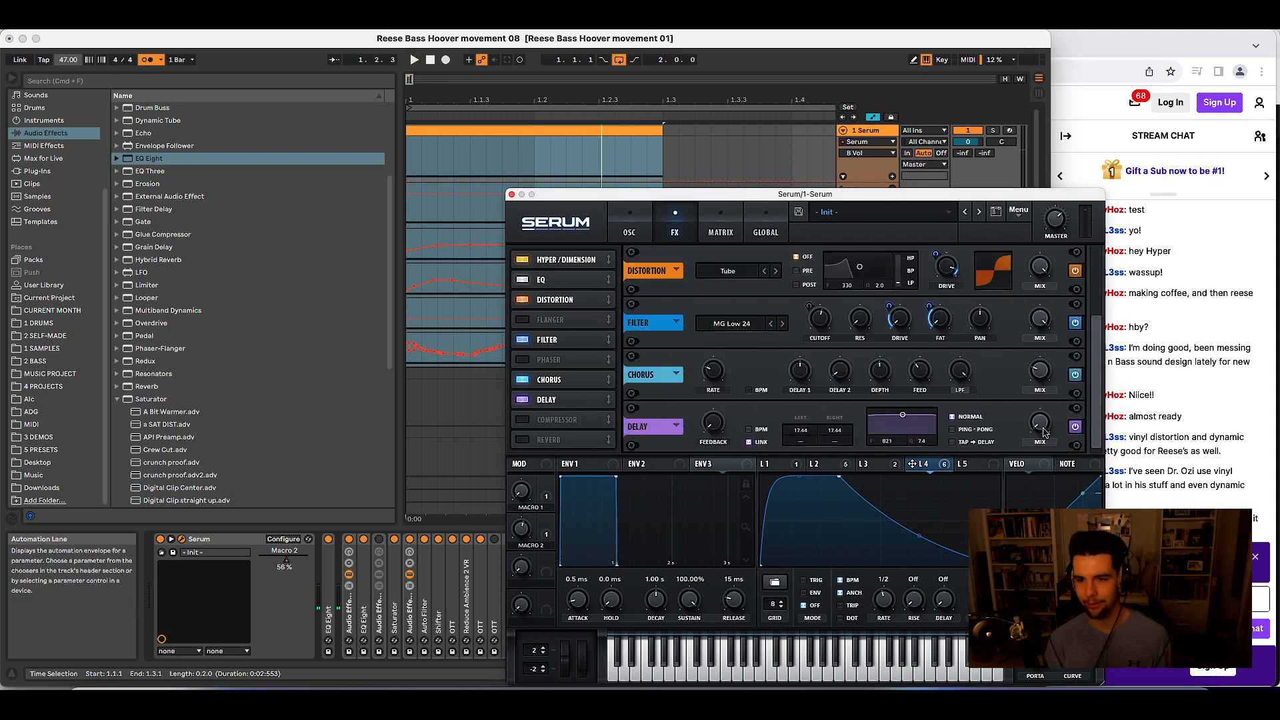
drag(1044, 432, 1032, 425)
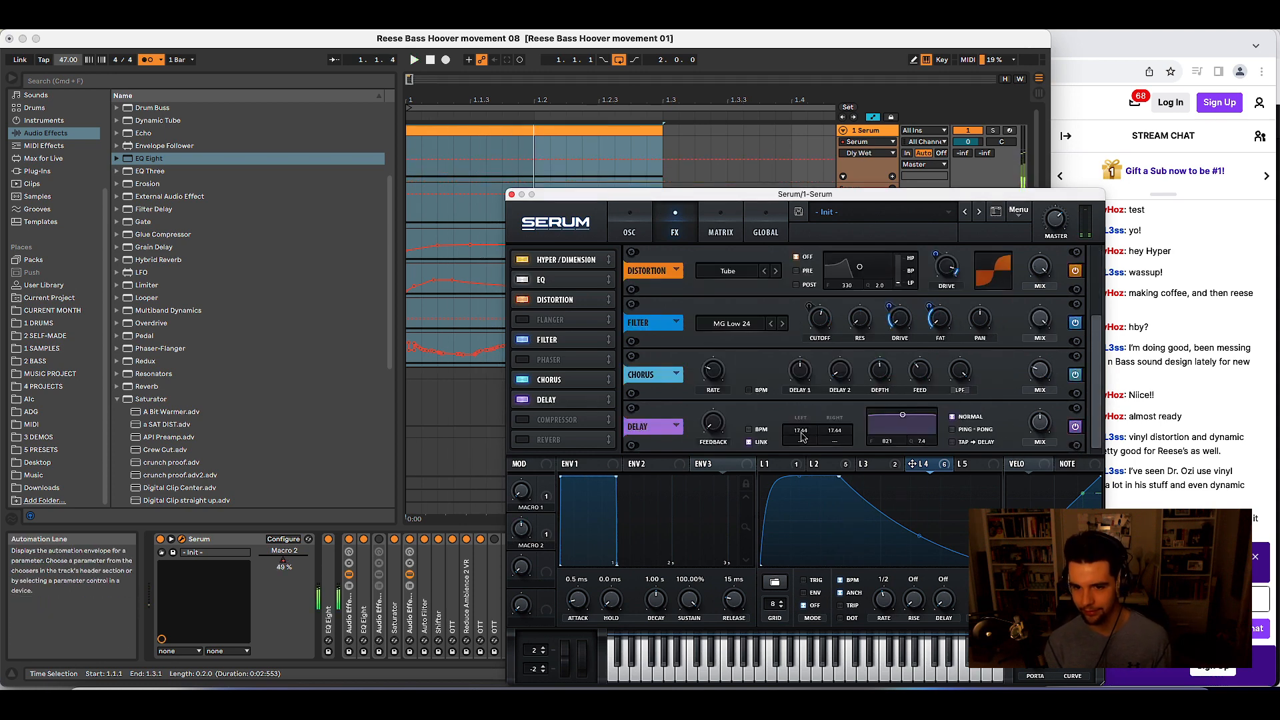
- Try short delay times and different feedback amounts by ear, and bypass the delay
drag(802, 435, 794, 431)
drag(716, 428, 752, 365)
drag(802, 430, 797, 437)
drag(718, 425, 729, 418)
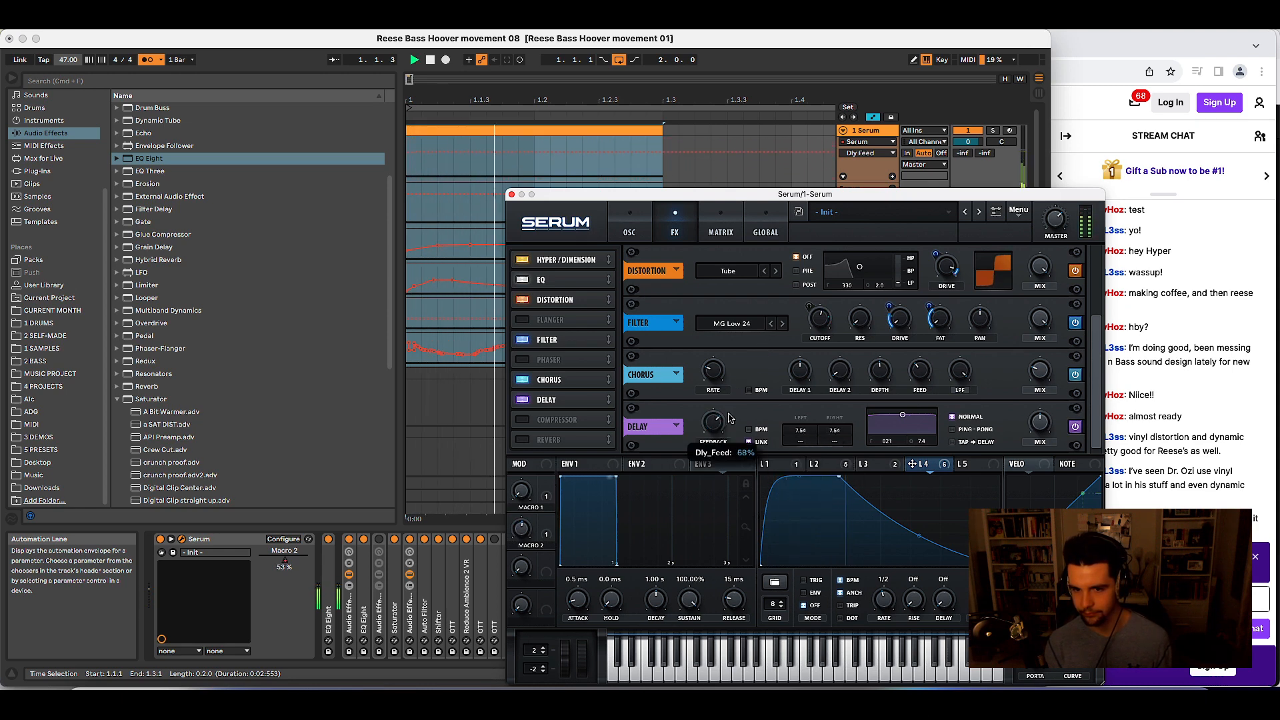
drag(801, 438, 813, 433)
drag(716, 424, 712, 430)
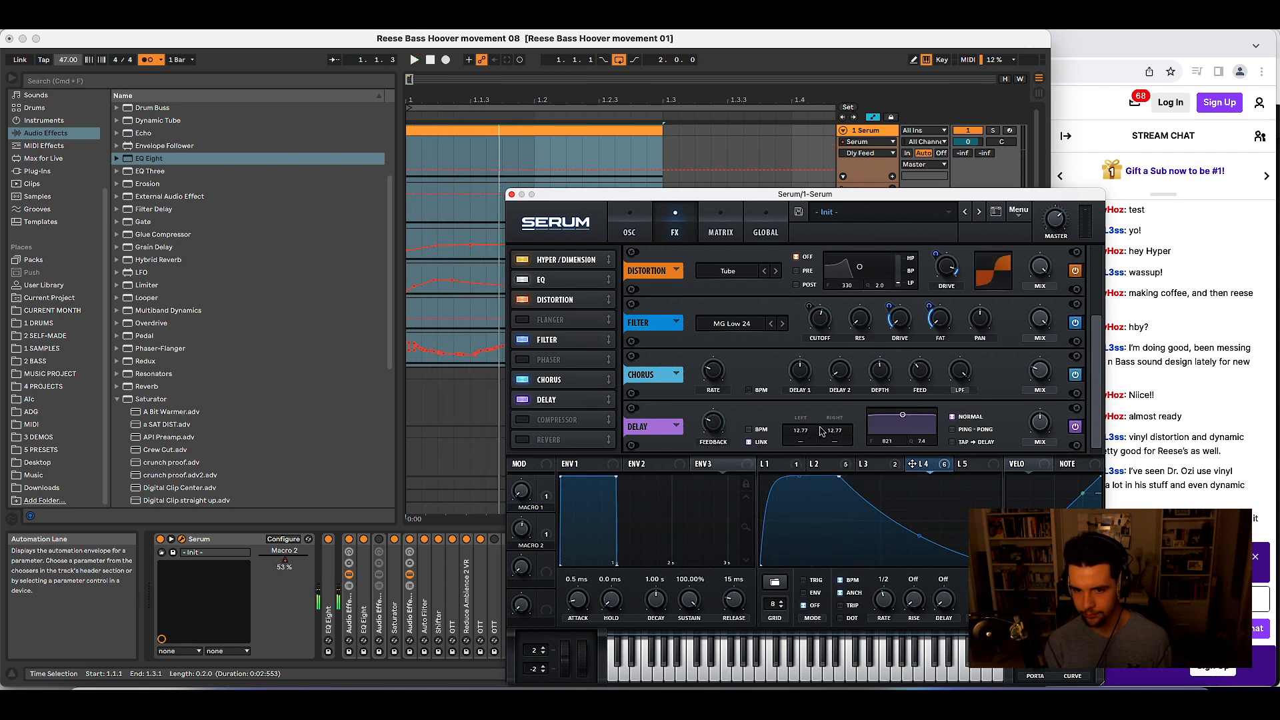
drag(821, 432, 821, 420)
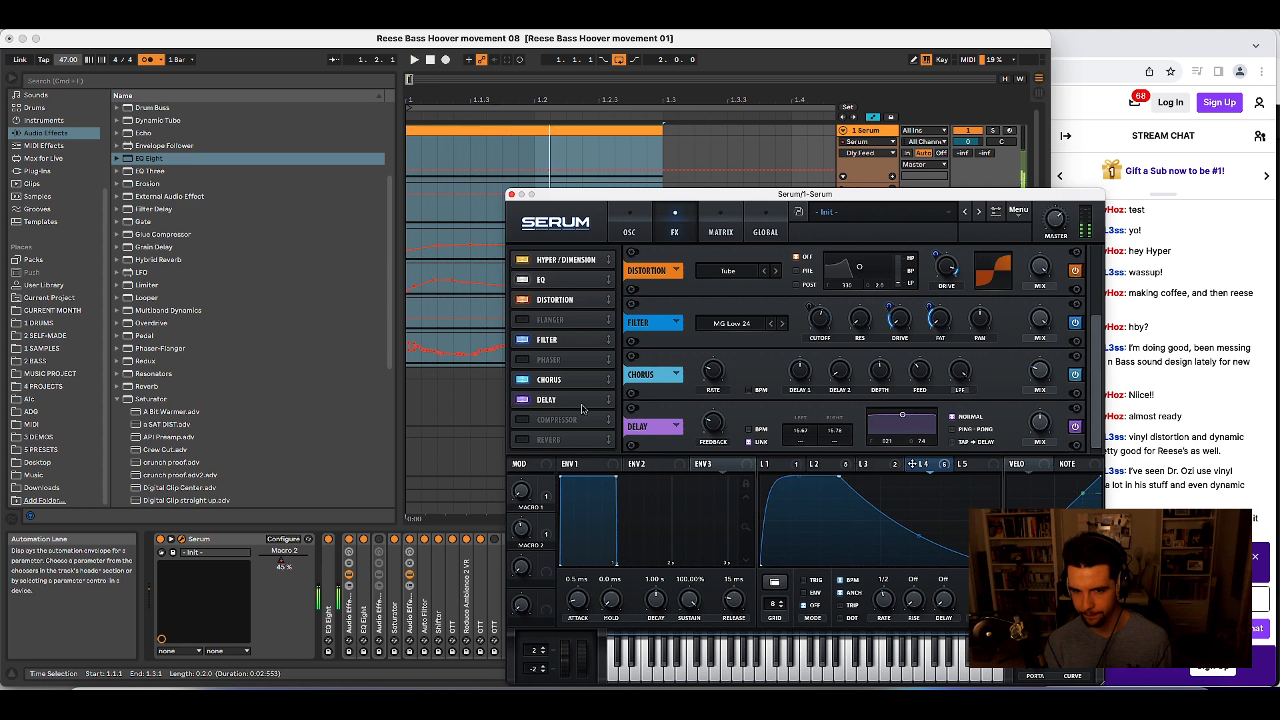
click(583, 402)
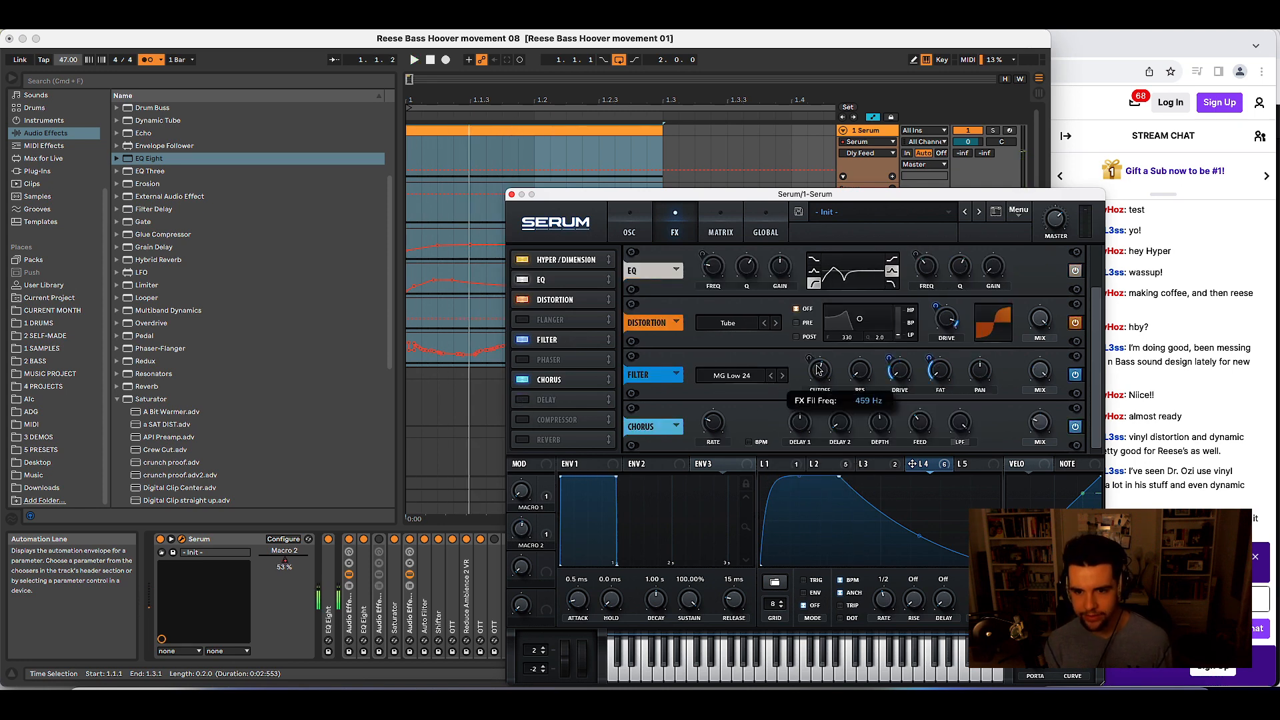
- Set LFO 3's rate to 1/4 and reshape its curve with additional peaks and dips
click(779, 464)
click(877, 464)
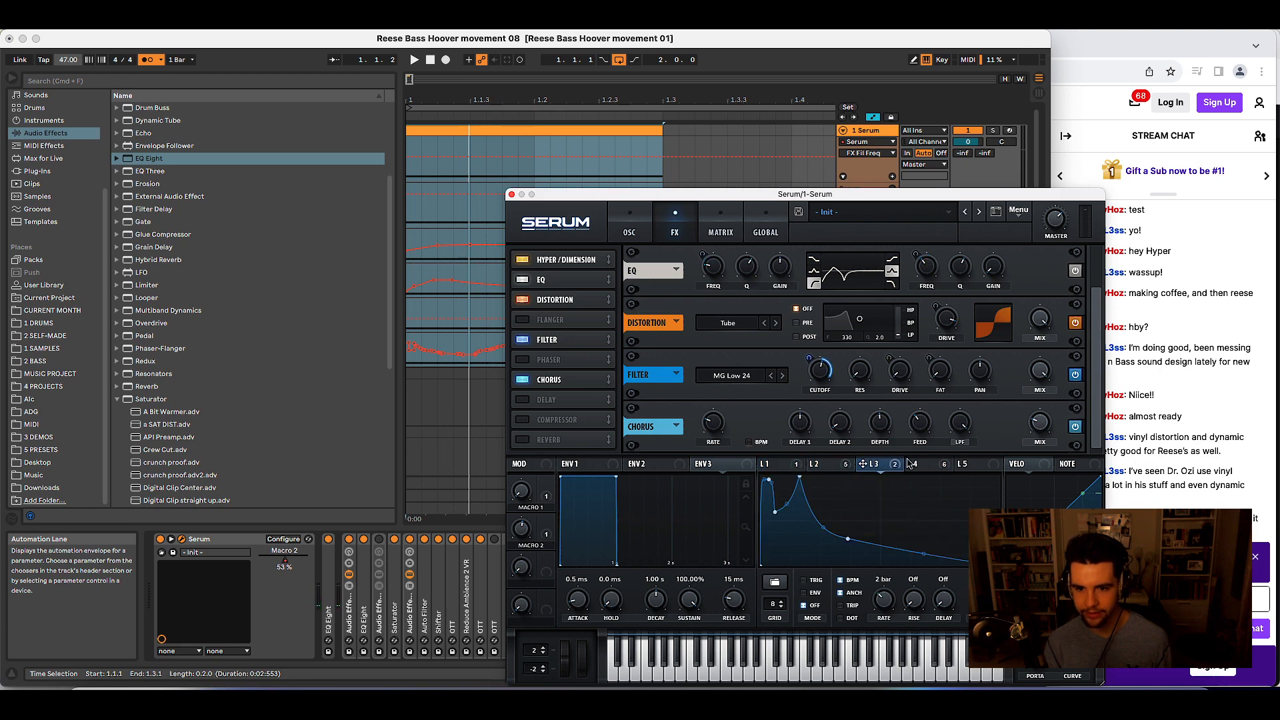
key(space)
drag(884, 599, 898, 464)
key(space)
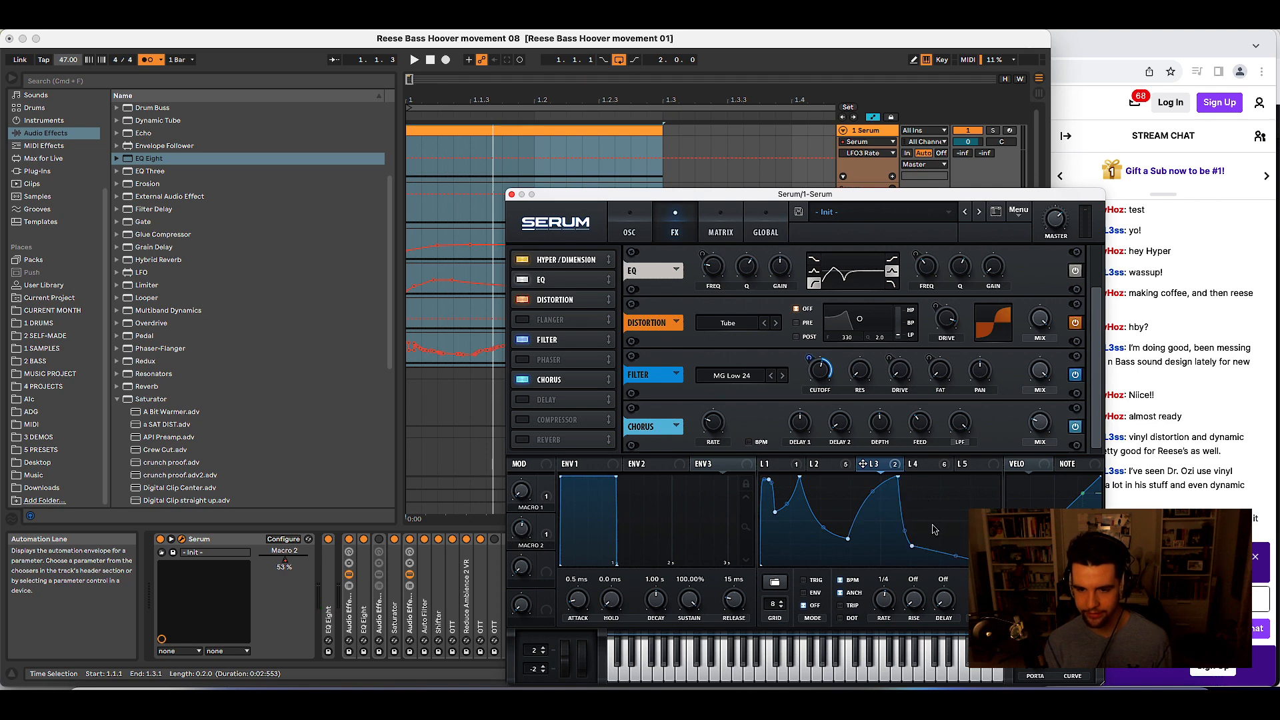
drag(937, 552, 875, 477)
key(space)
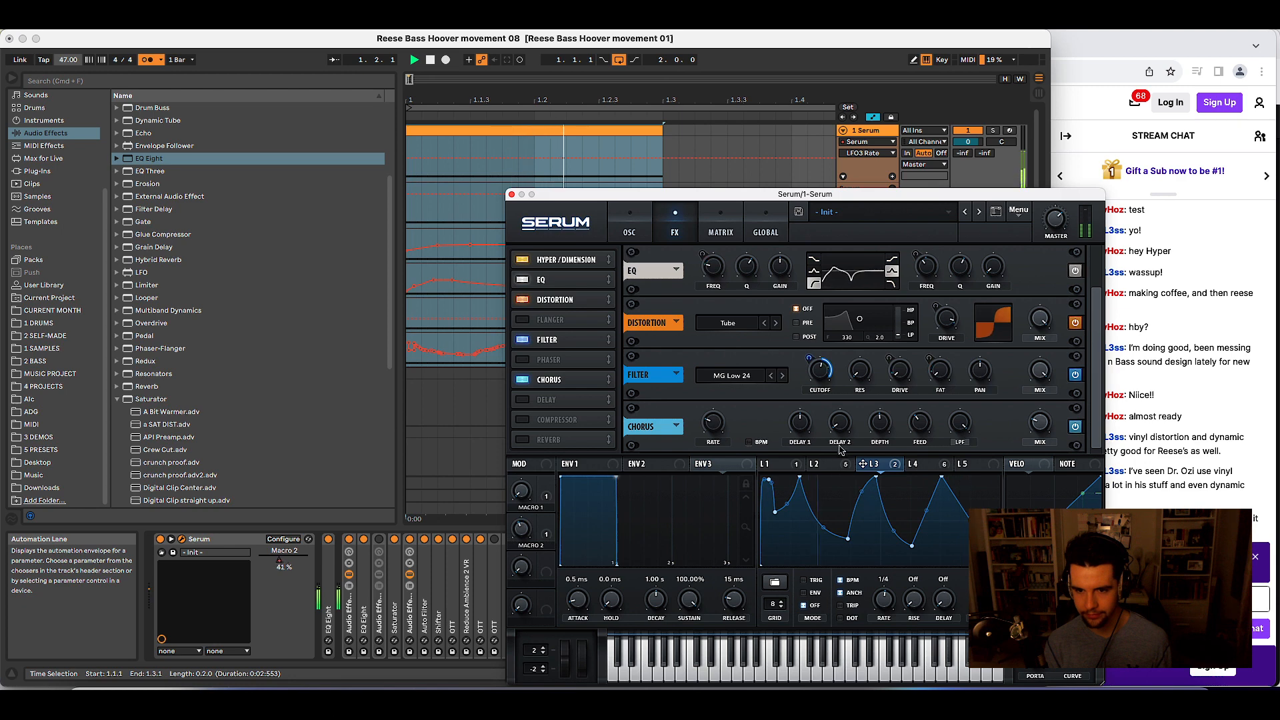
- Set LFO 3's modulation depth on the effects filter cutoff to 64 and audition the loop
key(space)
mouse_move(815, 374)
mouse_down()
mouse_move(815, 400)
mouse_move(816, 354)
mouse_up()
key(space)
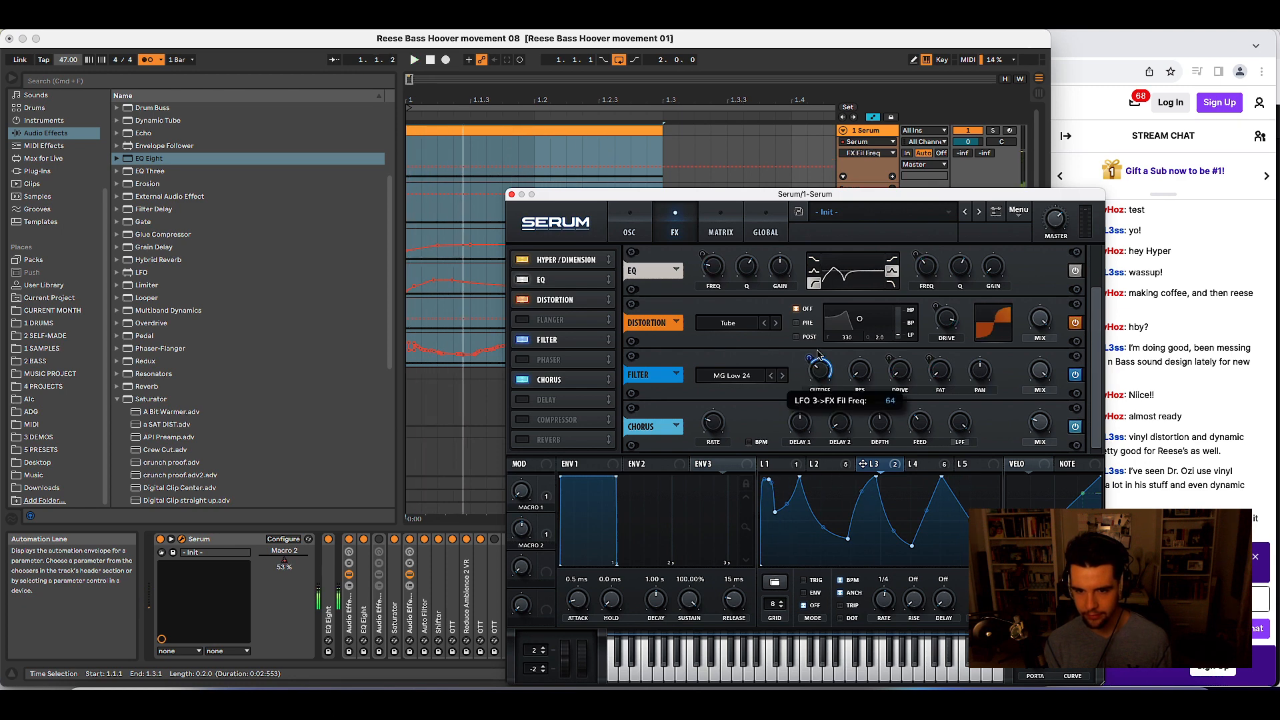
key(space)
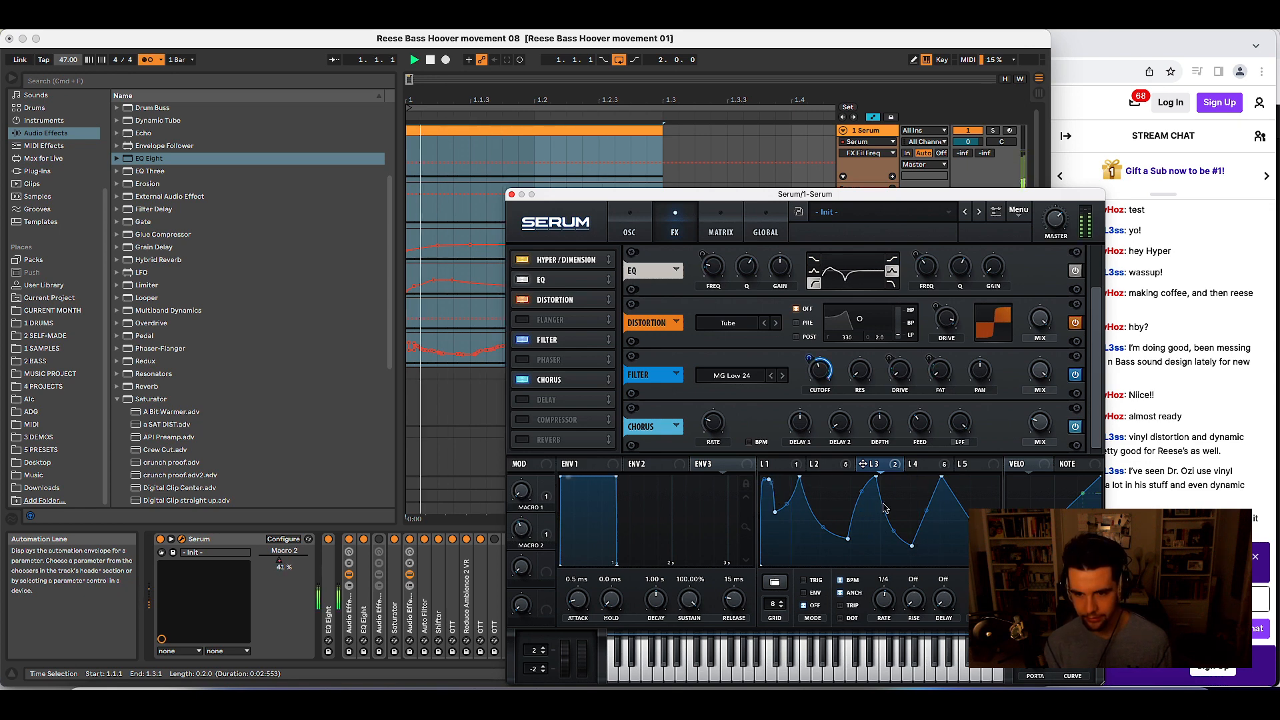
- Set the project tempo to 150 BPM and play the loop
click(57, 62)
text(12)
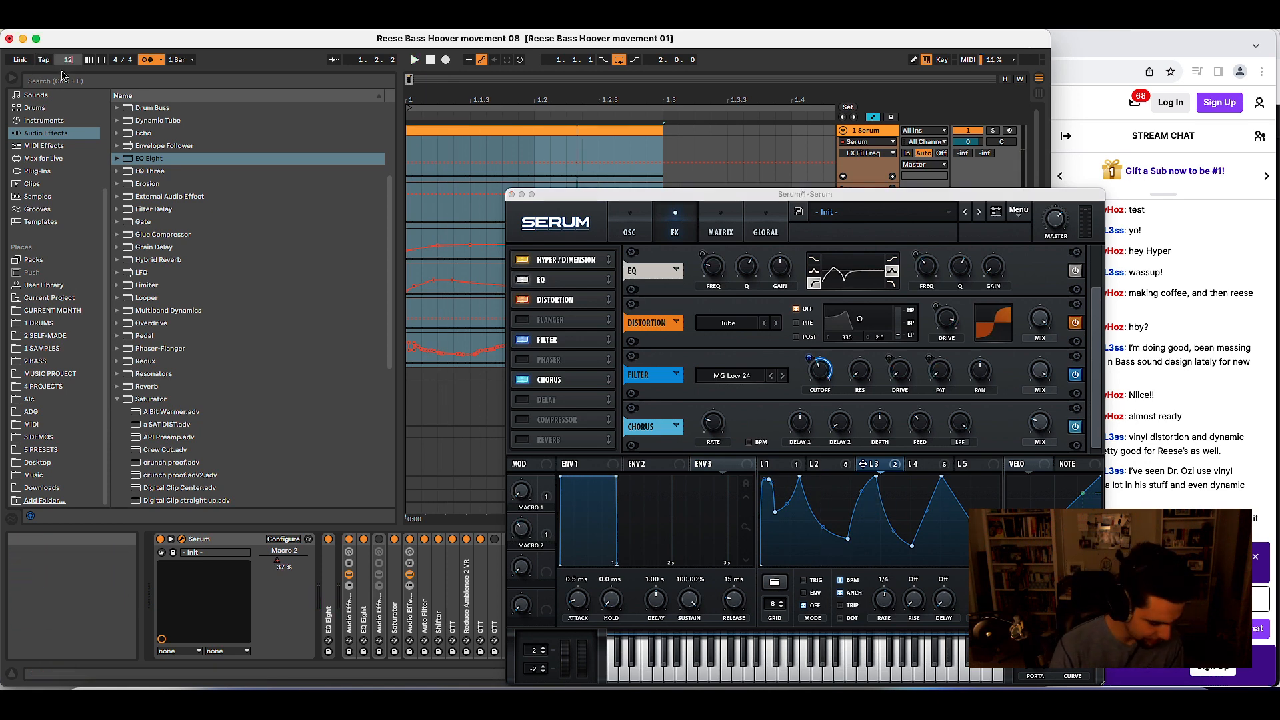
text(0)
key(Return)
key(space)
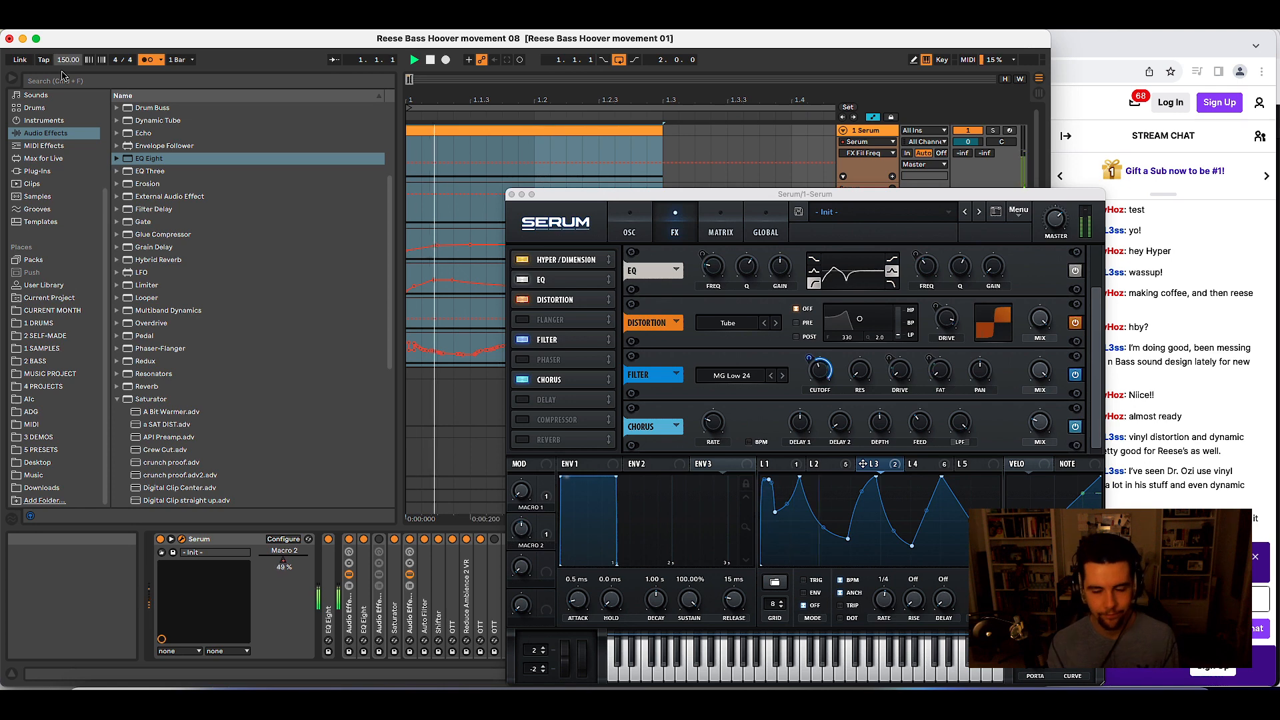
- Set LFO 3's rate to 1/2 and LFOs 1, 2 and 4 to bar, and lower the project tempo to 110 BPM
click(884, 601)
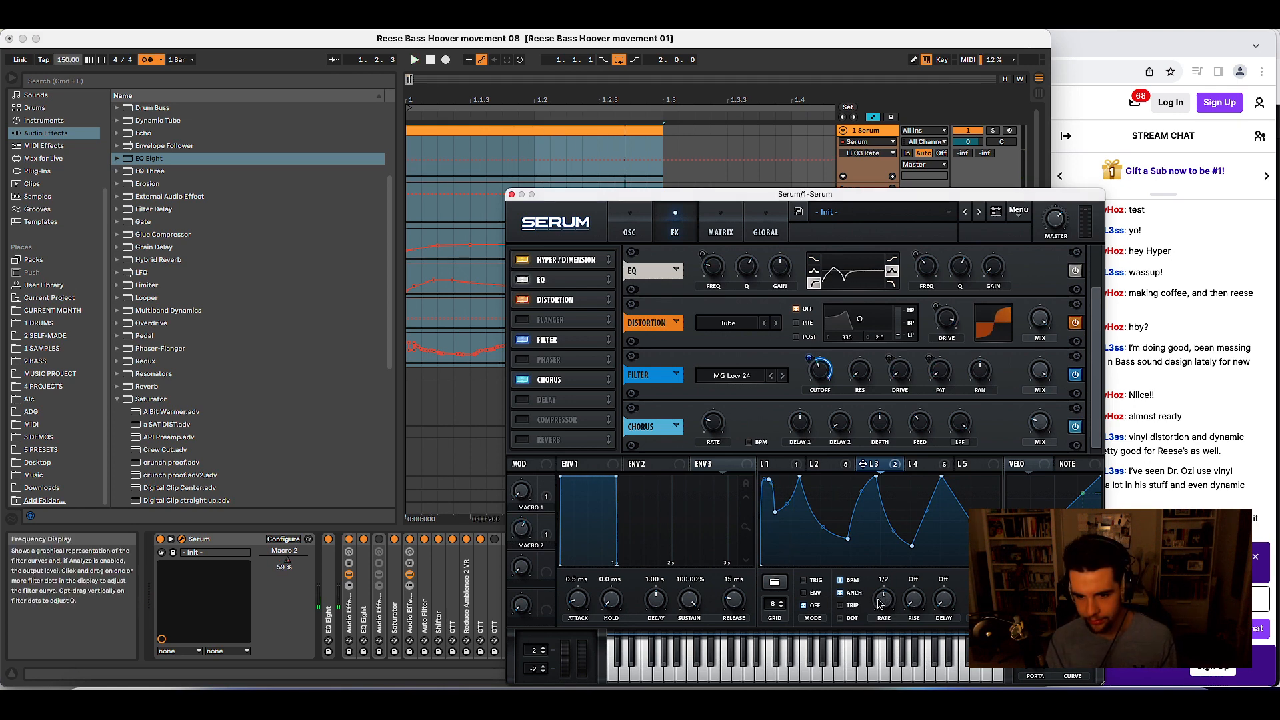
click(841, 464)
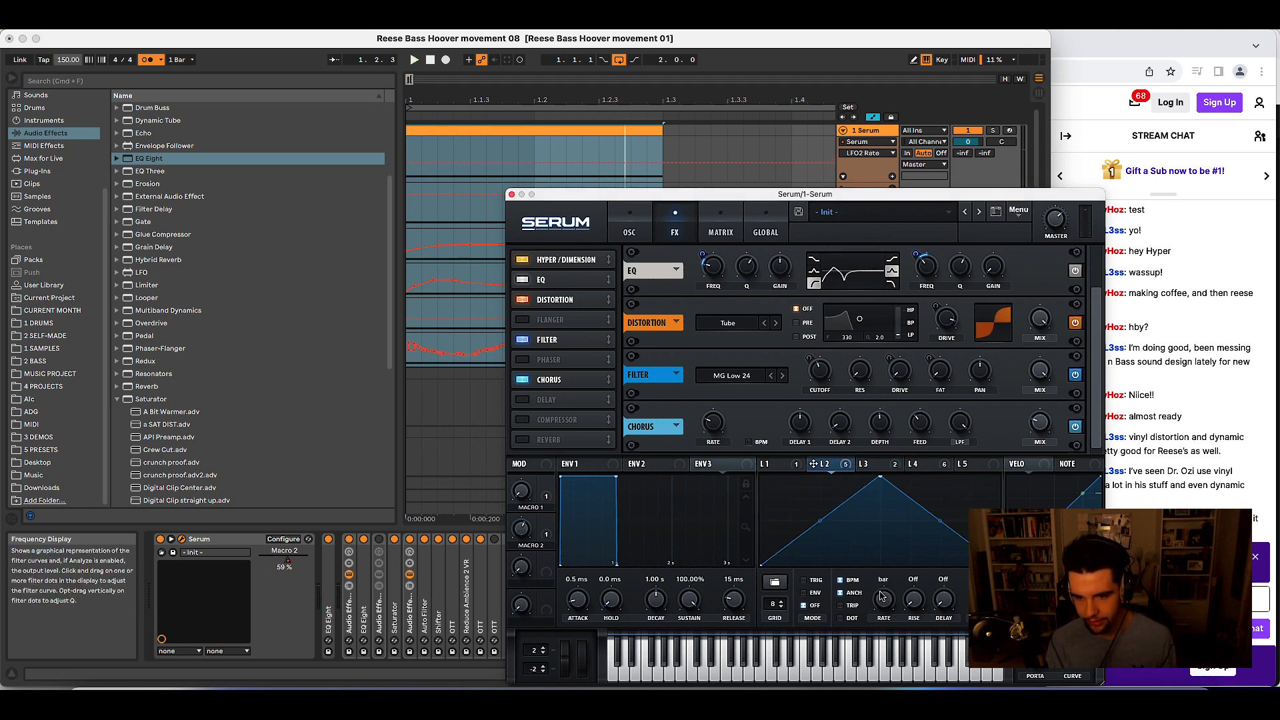
click(774, 464)
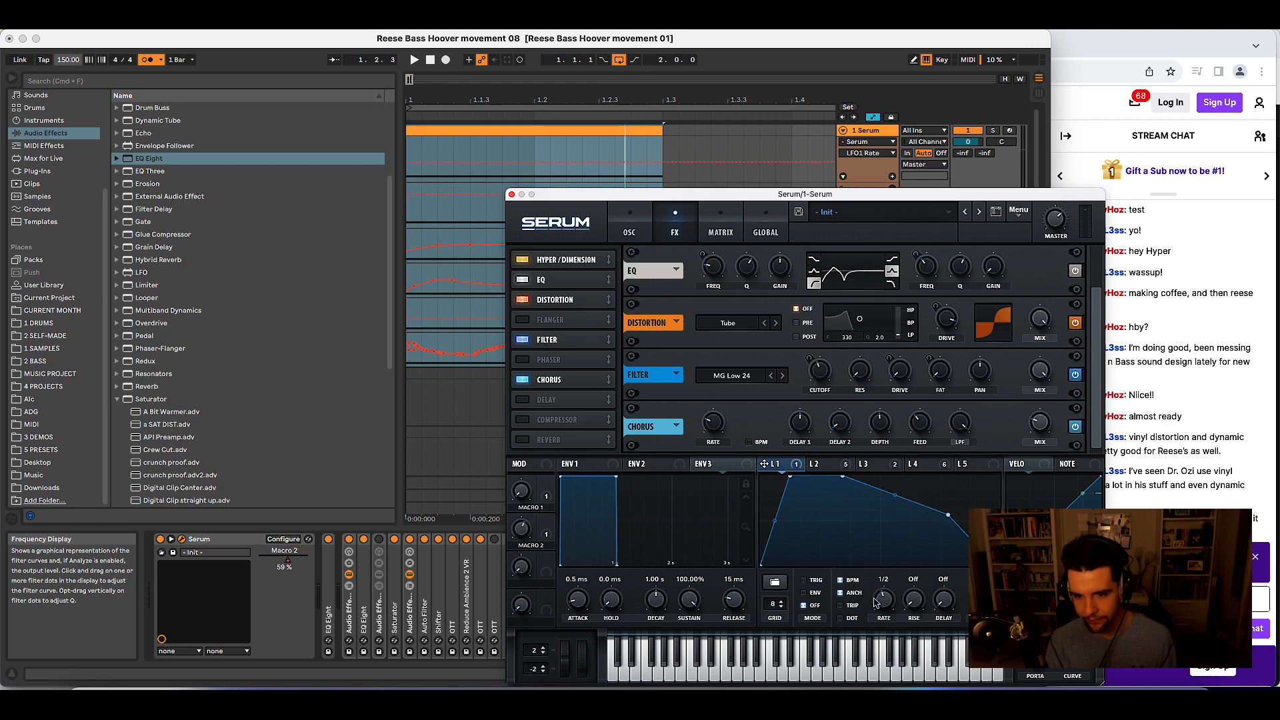
key(space)
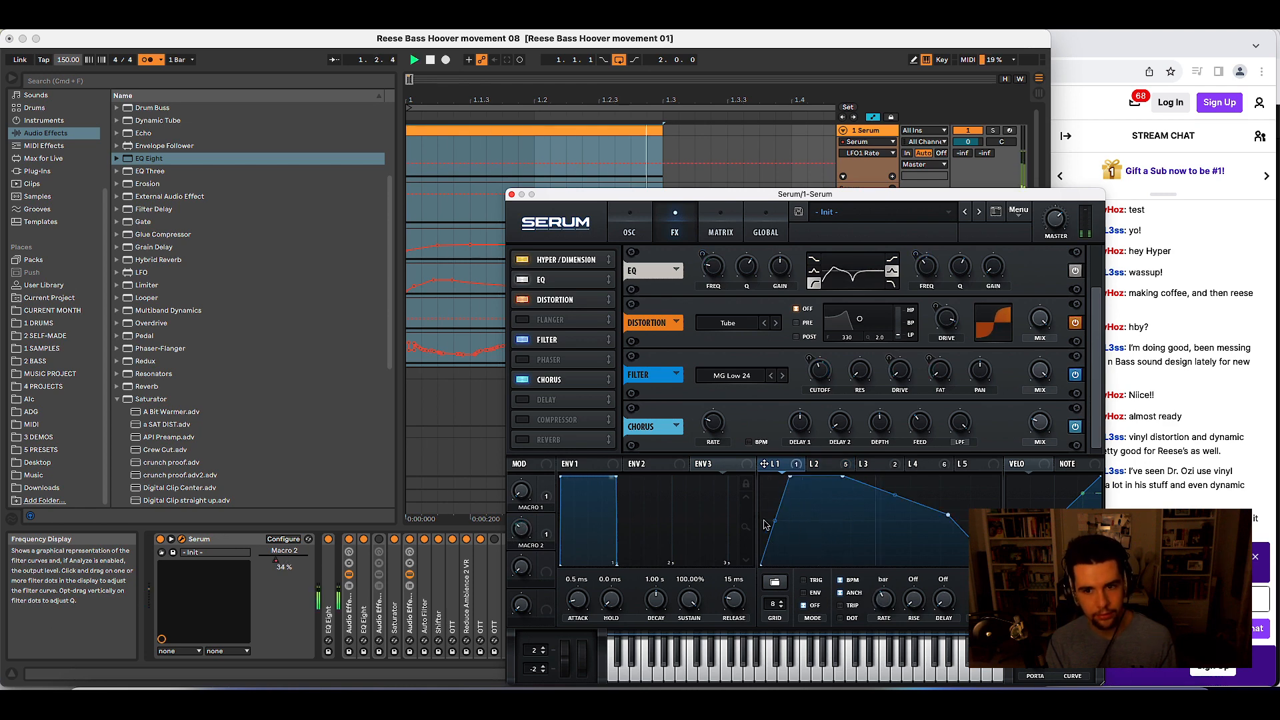
click(922, 464)
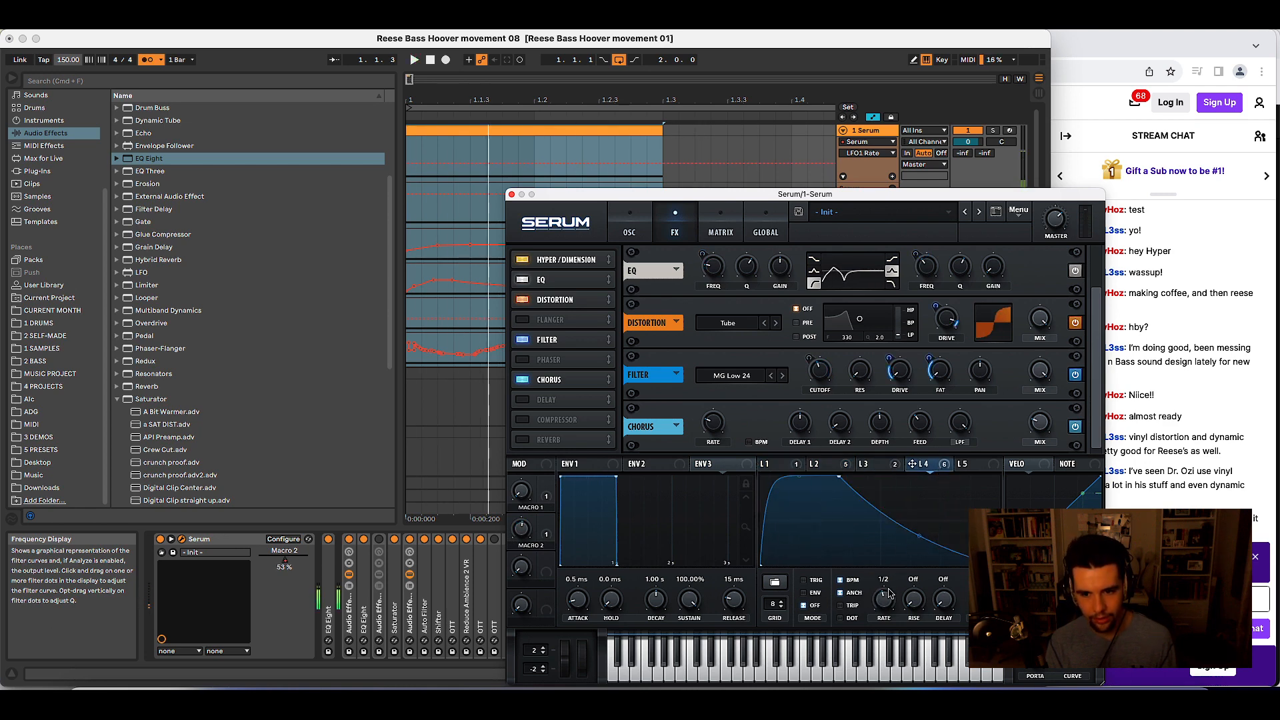
key(space)
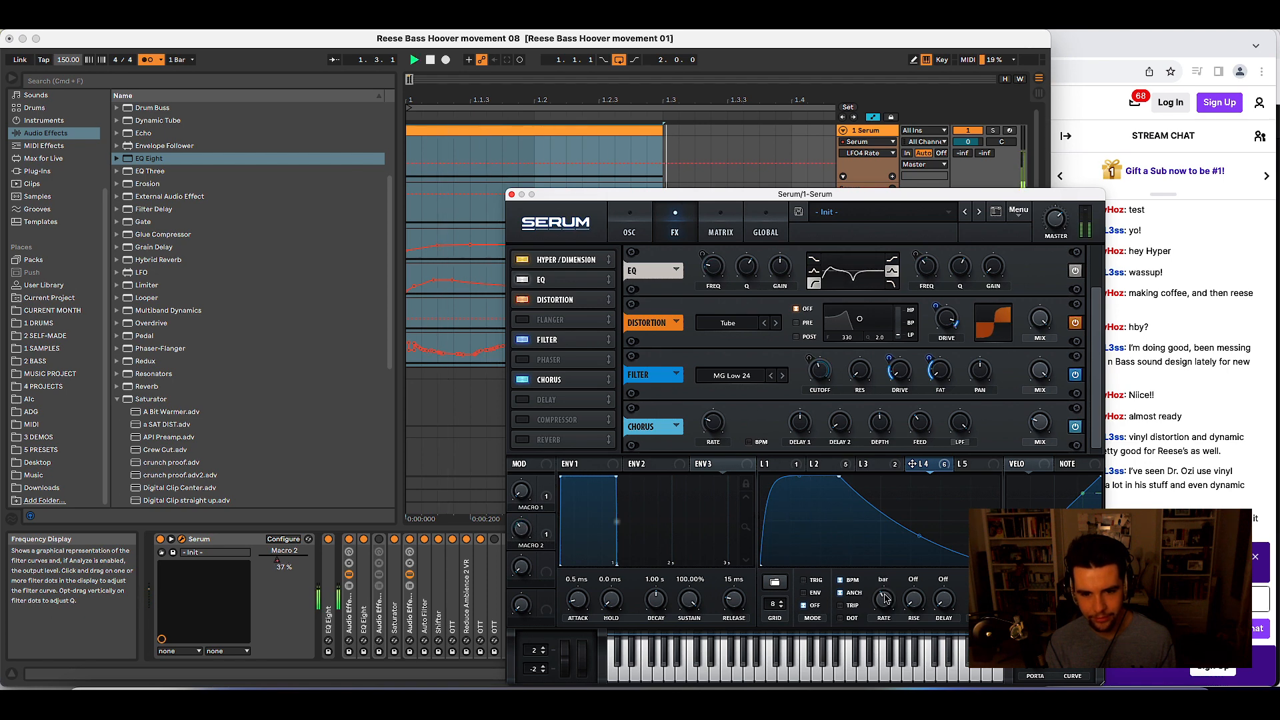
drag(64, 60, 65, 87)
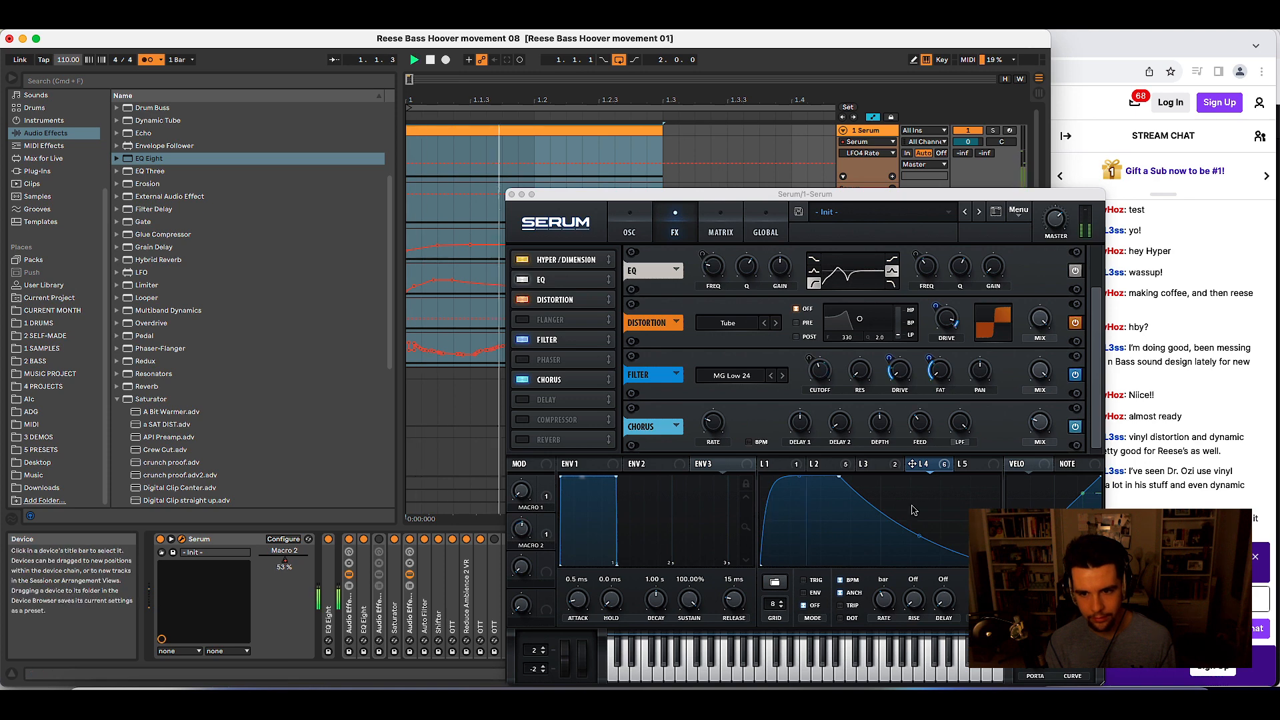
- Set LFO 3's rate to 1/2 and assign it to modulate the frequency of the EQ's first band
click(879, 464)
drag(894, 598, 886, 600)
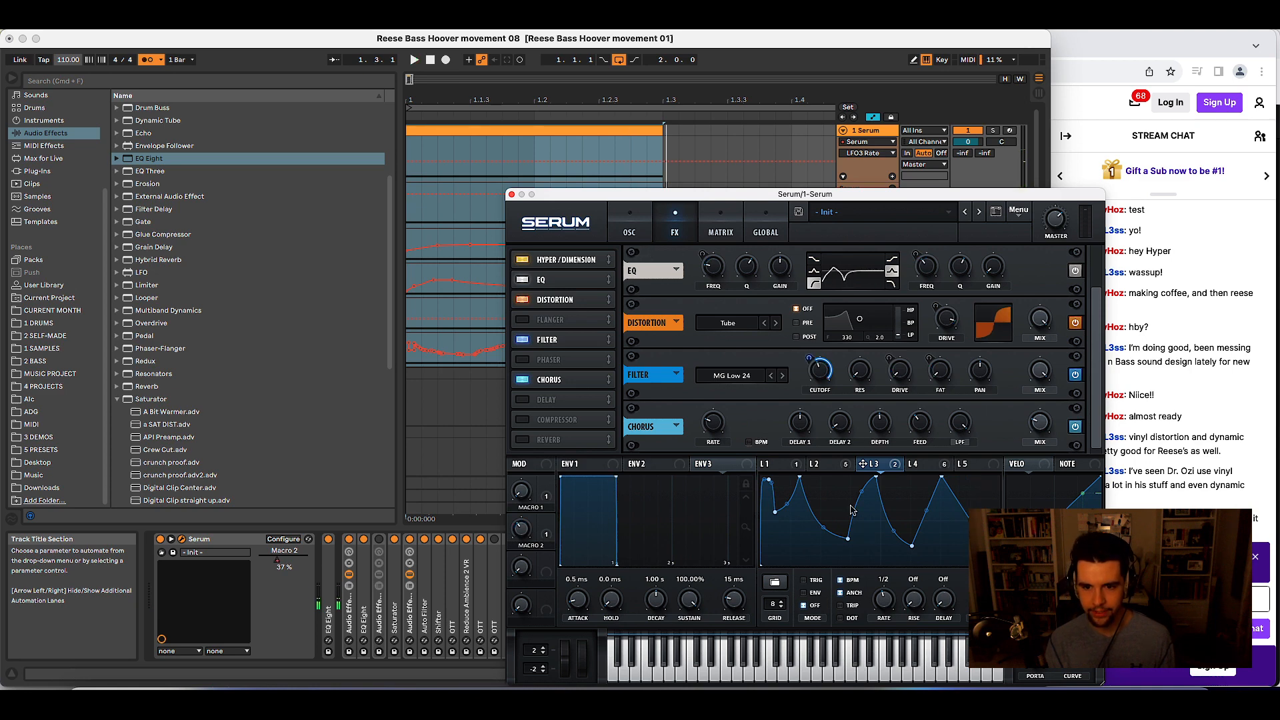
drag(720, 275, 695, 270)
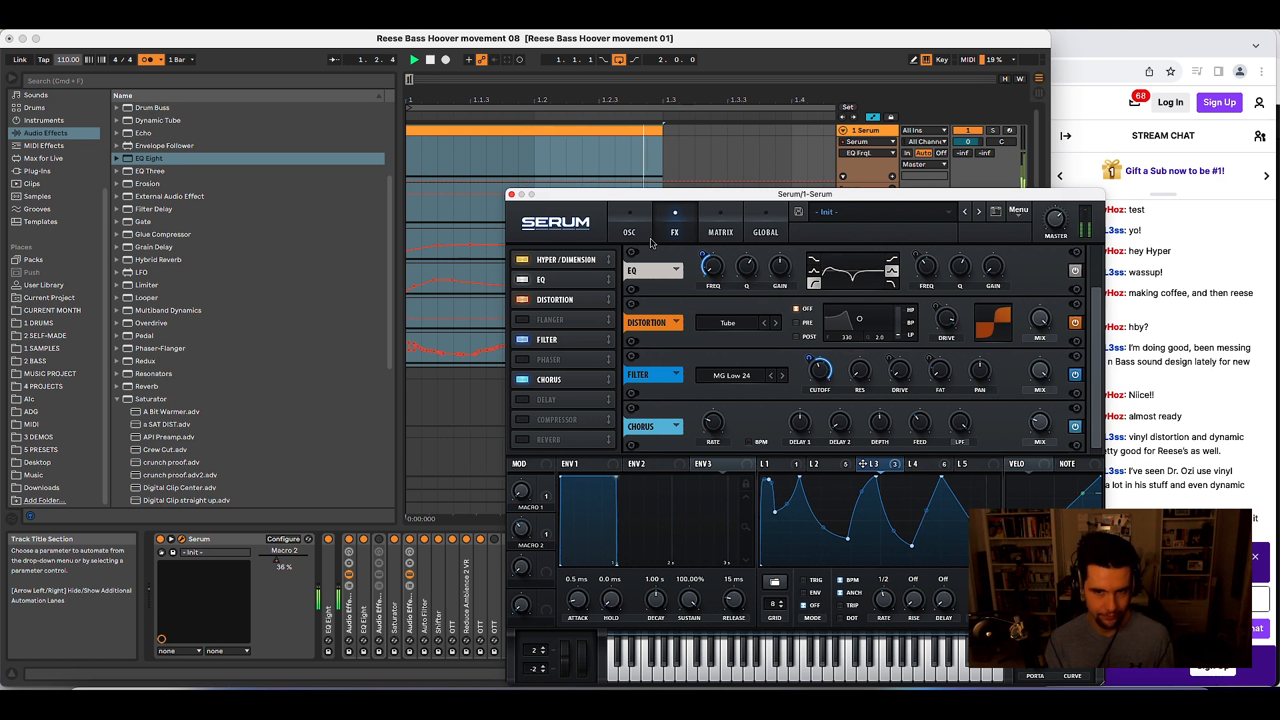
- Set the global unison width to 19 for both oscillators
click(629, 230)
click(765, 228)
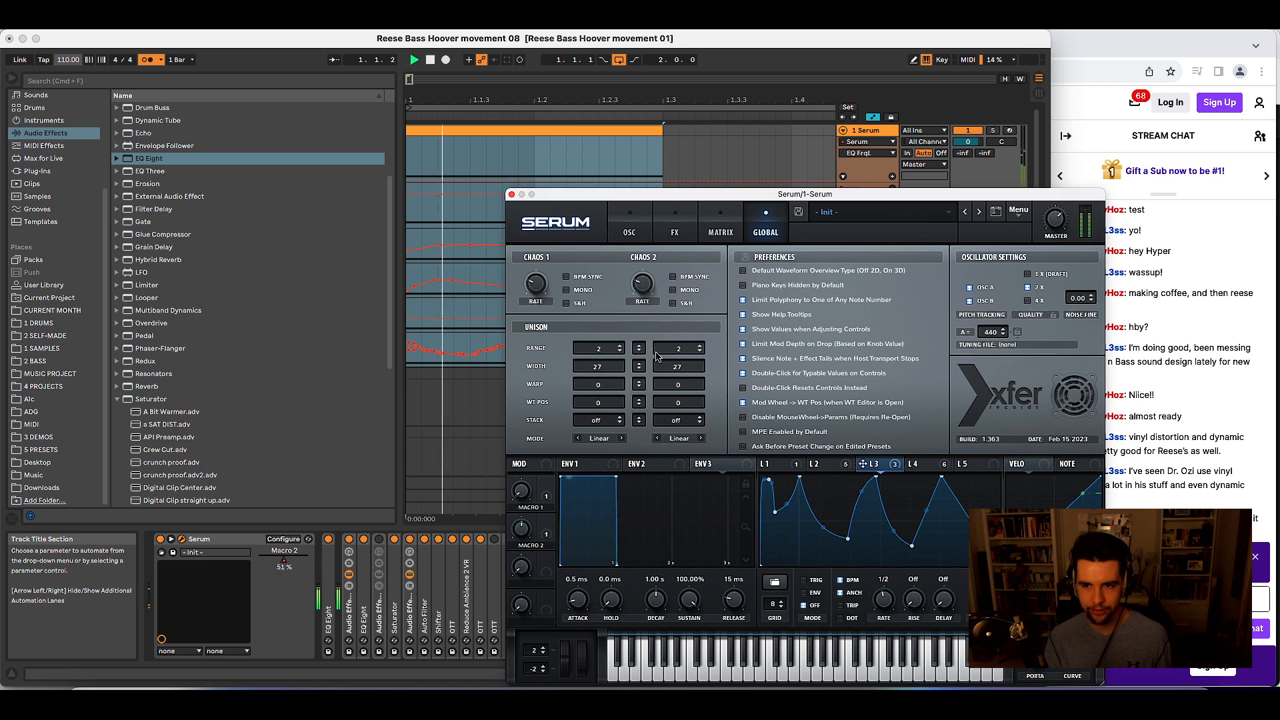
key(space)
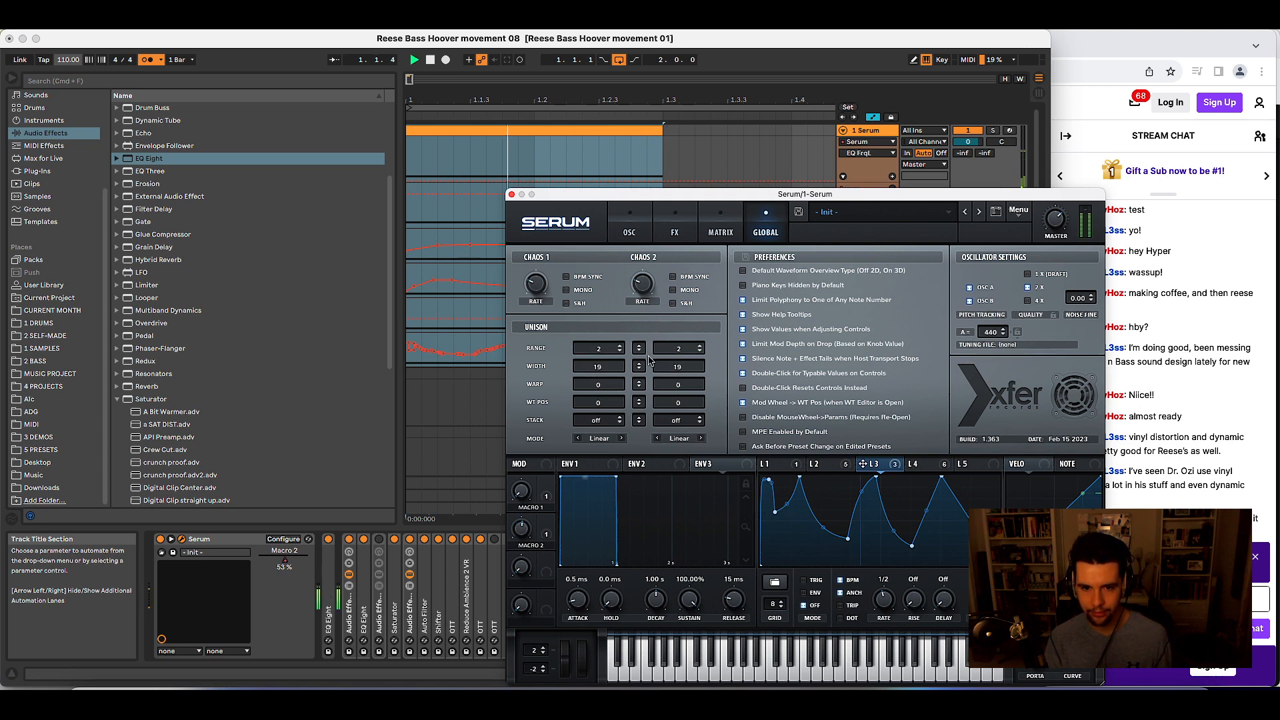
- Re-enable the Delay effect and adjust its wet mix by ear while the loop plays
click(631, 227)
click(670, 220)
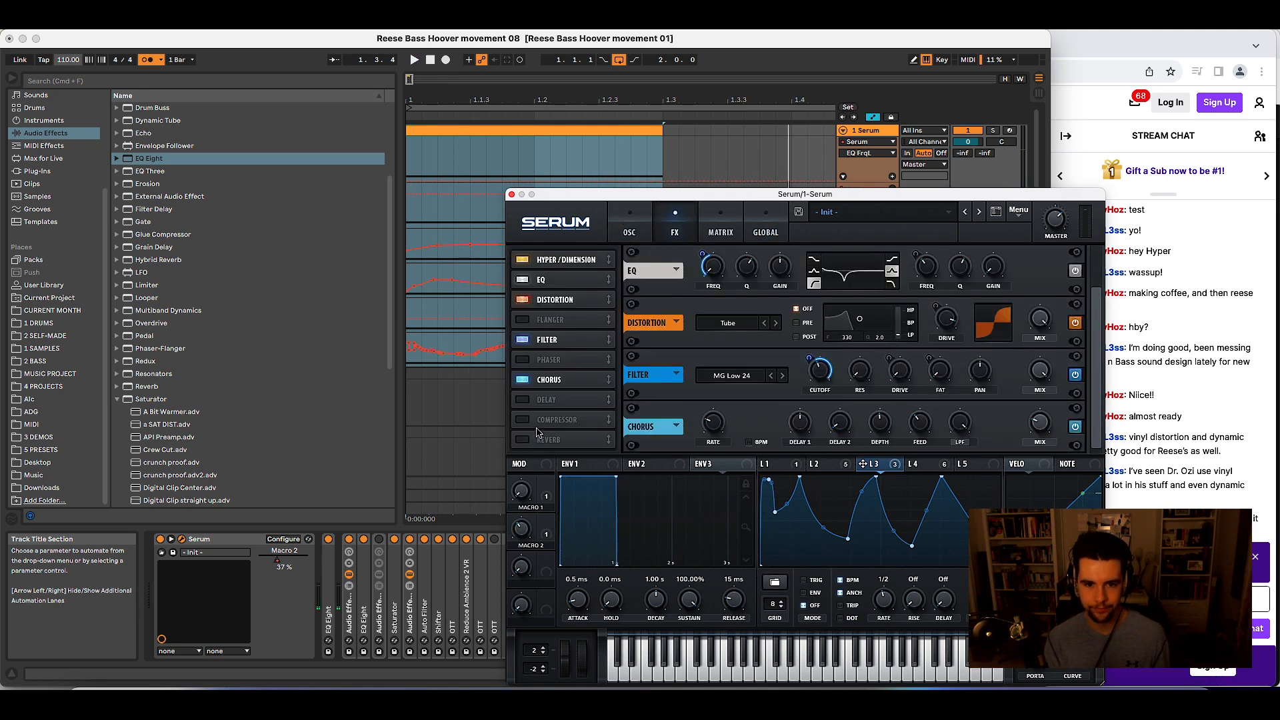
click(525, 399)
key(space)
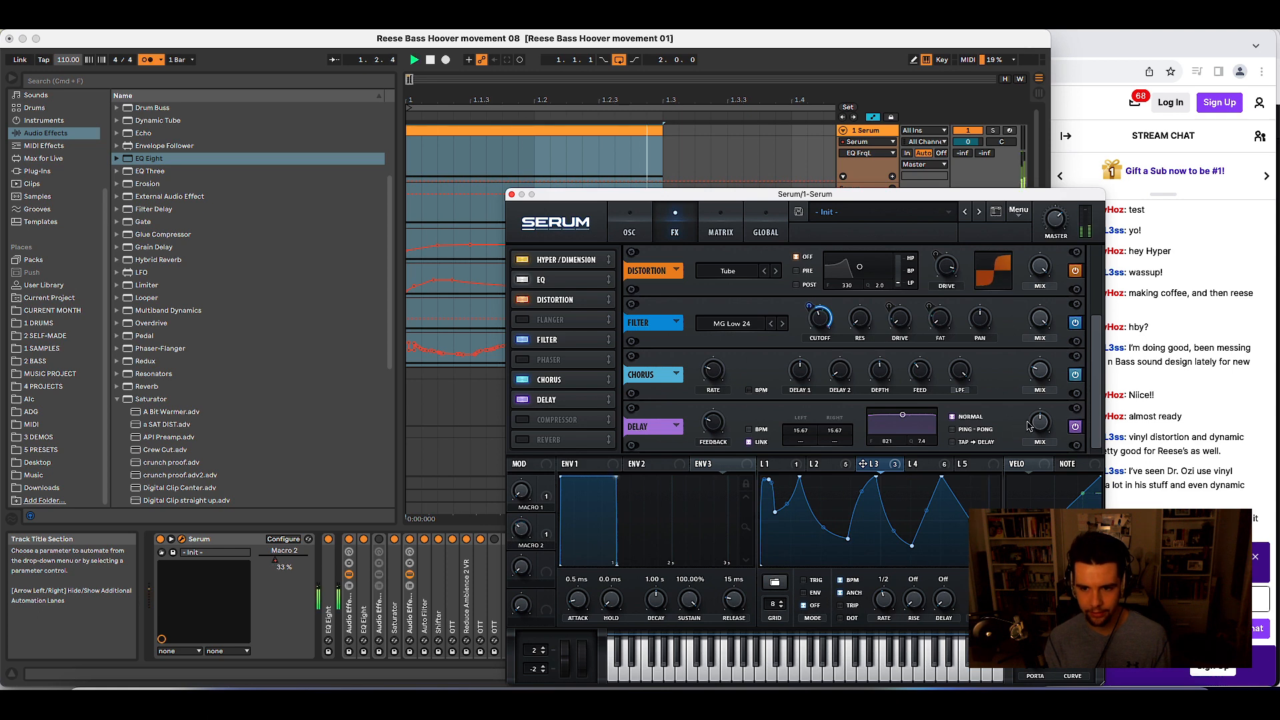
mouse_move(1036, 423)
key(space)
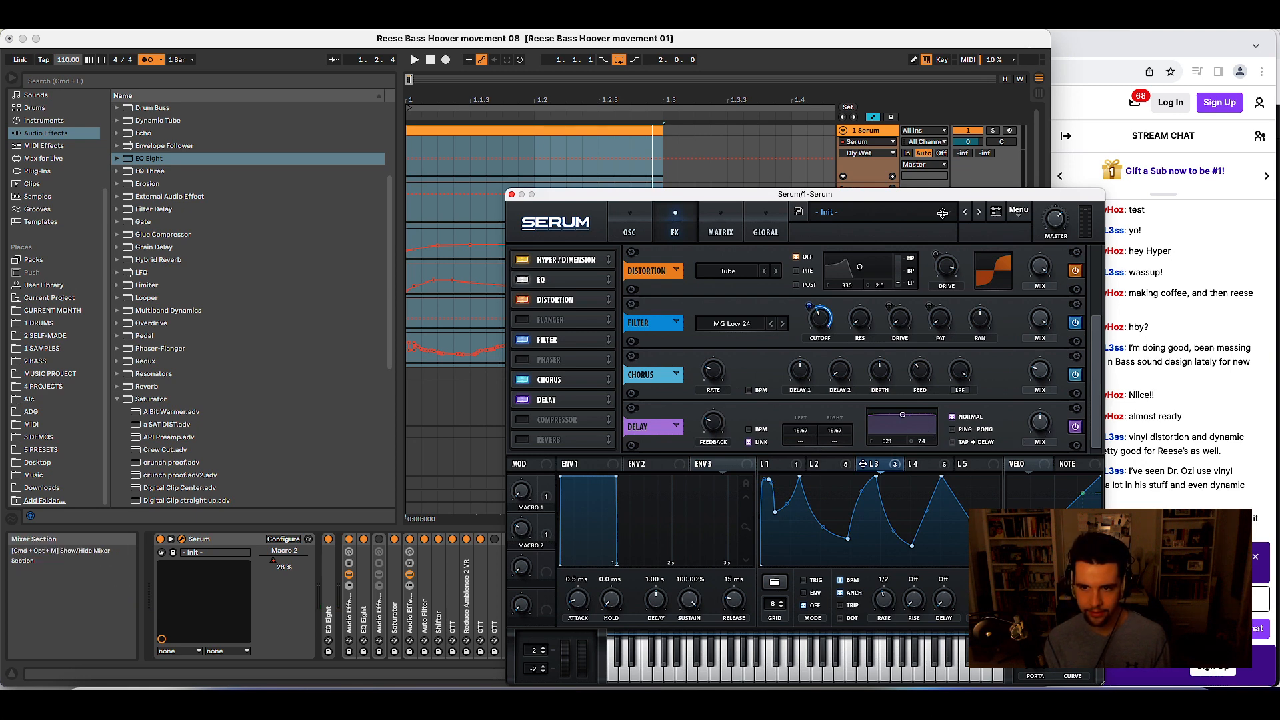
- Set the linked left and right delay times to 10.83 and modulate the delay feedback with LFO 3
drag(968, 195, 859, 142)
key(space)
drag(725, 381, 725, 420)
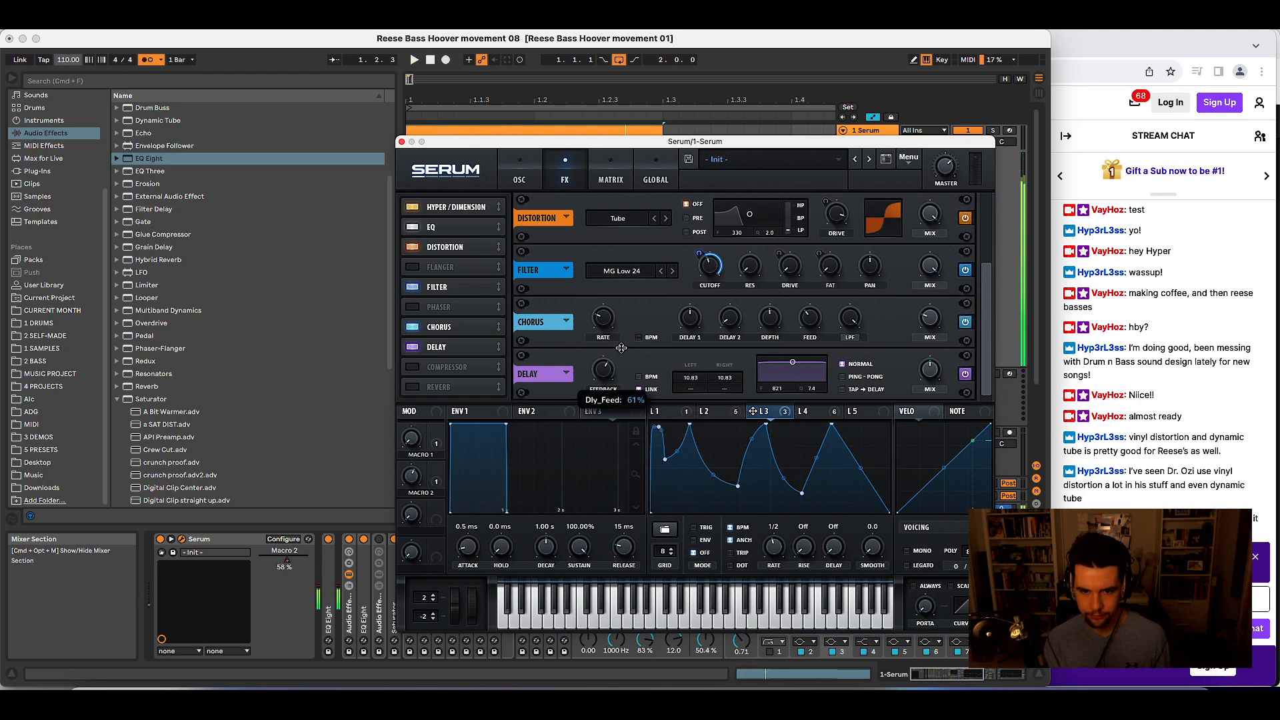
drag(612, 380, 604, 371)
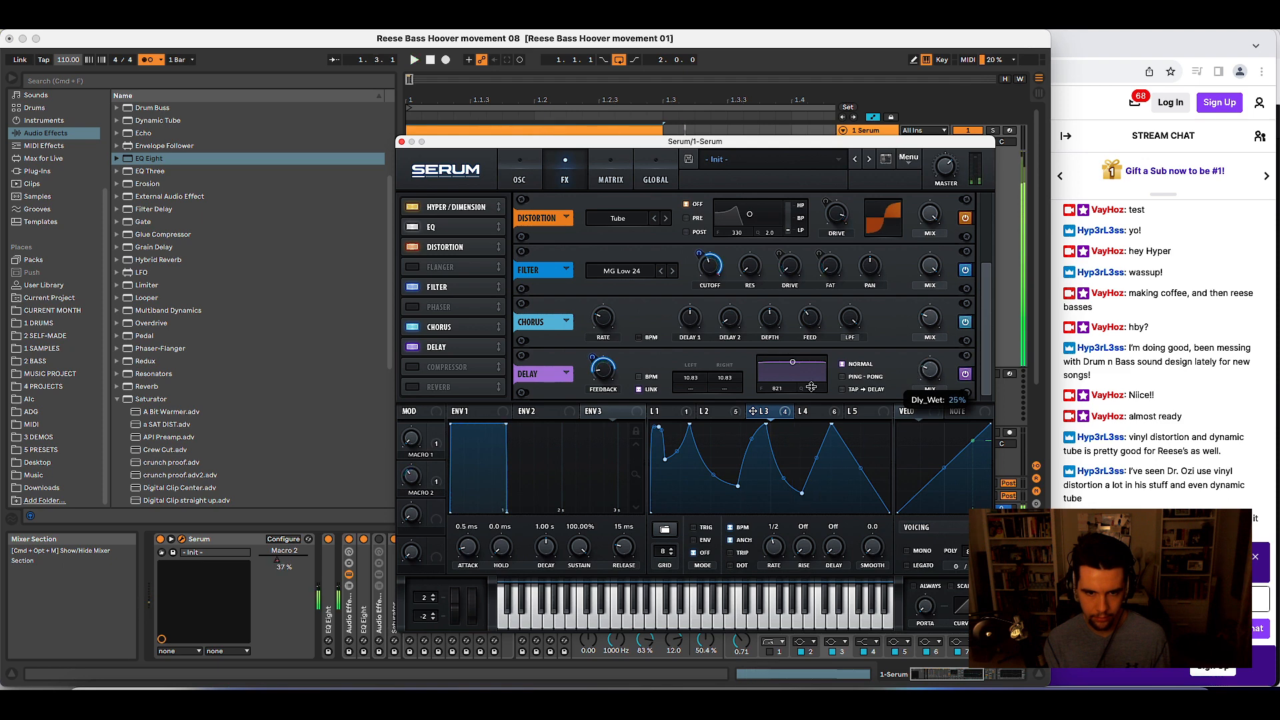
- Compare the sound with the delay off and on, and enable the Reverb effect
click(414, 347)
click(414, 347)
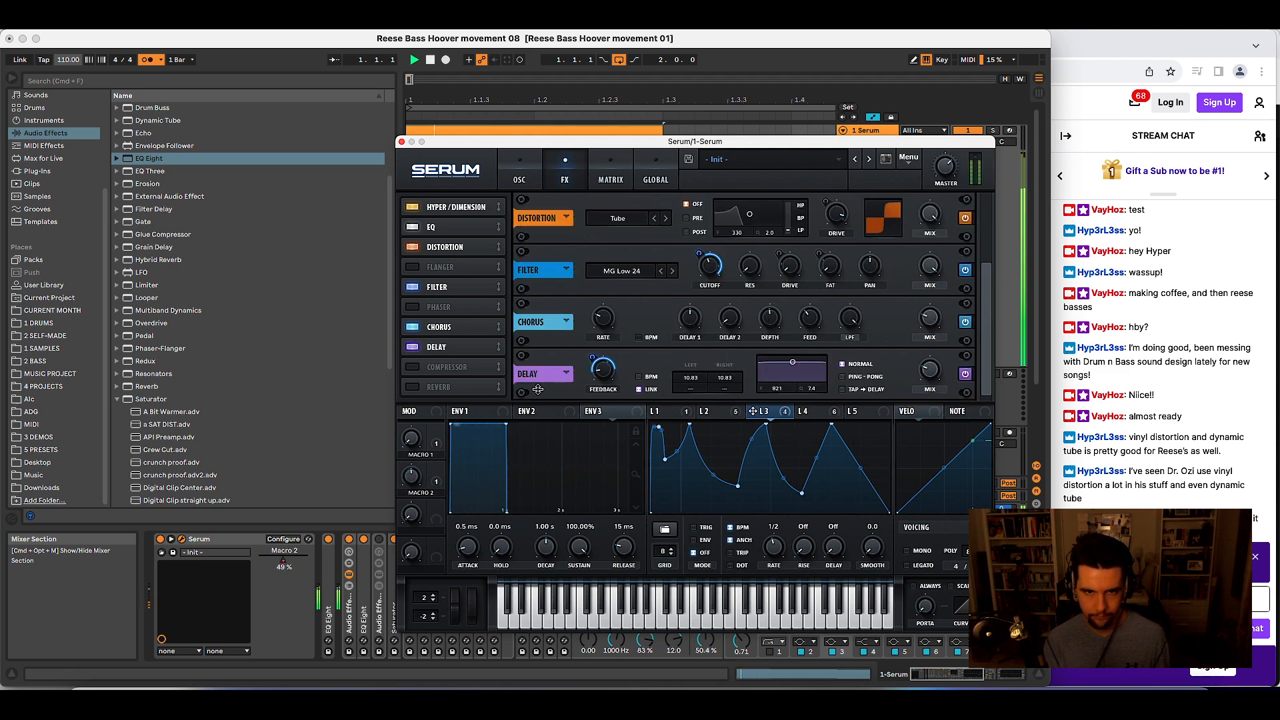
click(444, 388)
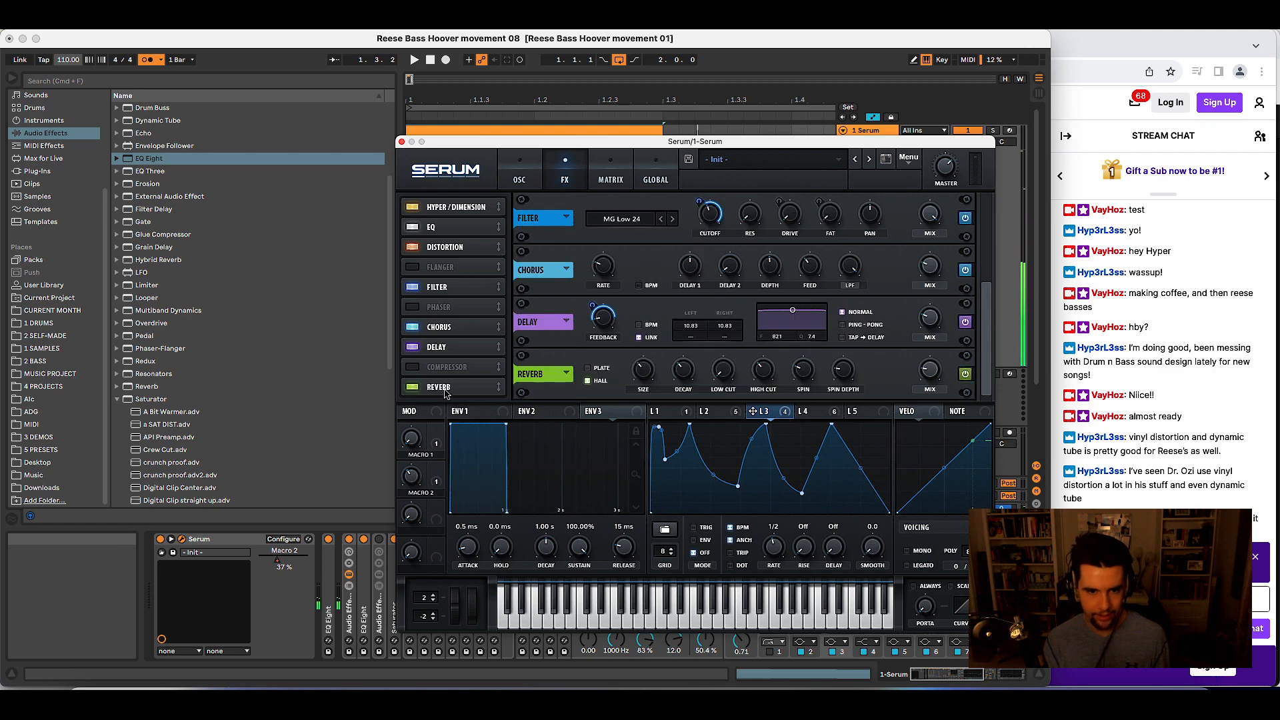
key(space)
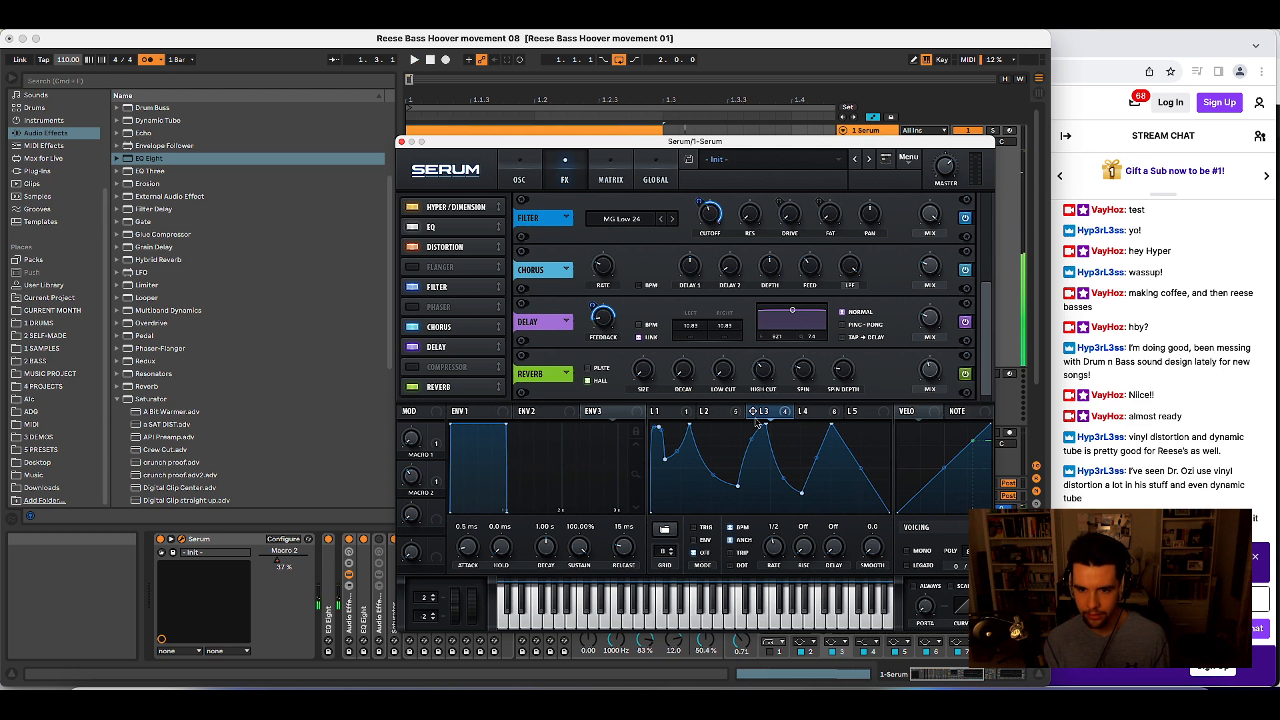
- Modulate the reverb's wet mix with LFO 3, adjusting the mix by ear and setting the modulation amount to about -20
drag(764, 412, 933, 371)
drag(919, 357, 890, 409)
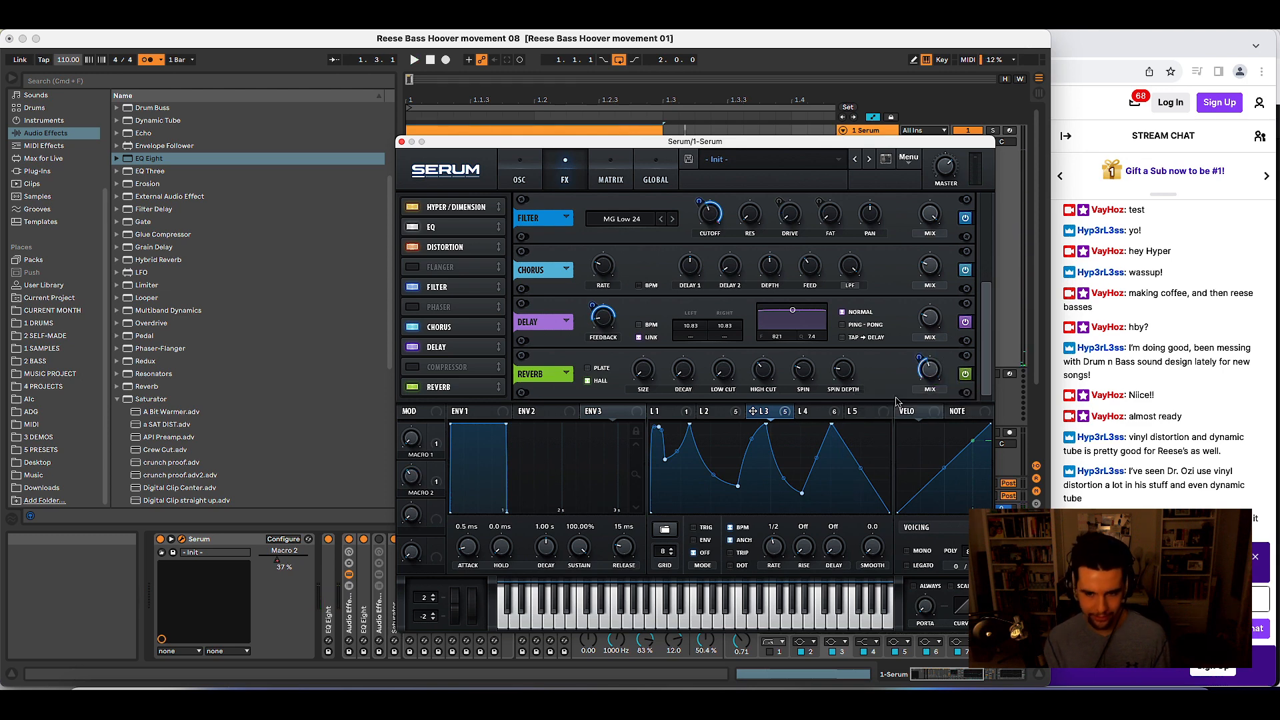
key(space)
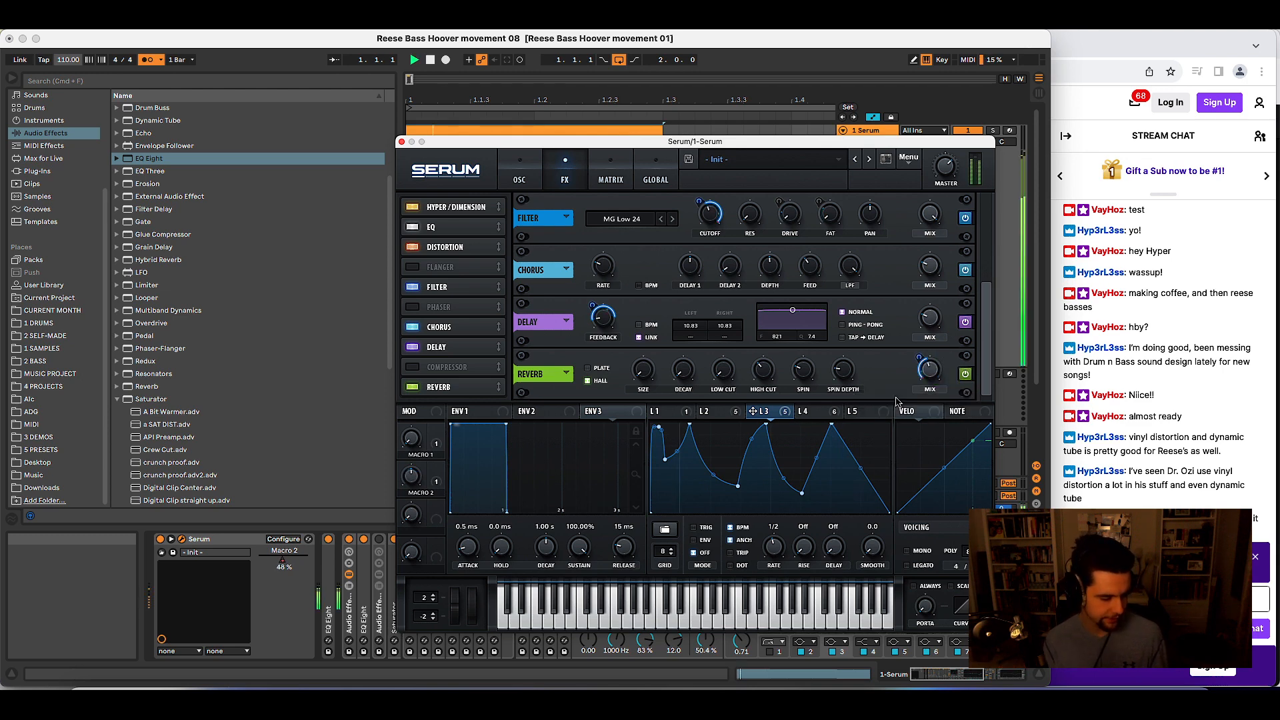
drag(934, 373, 932, 331)
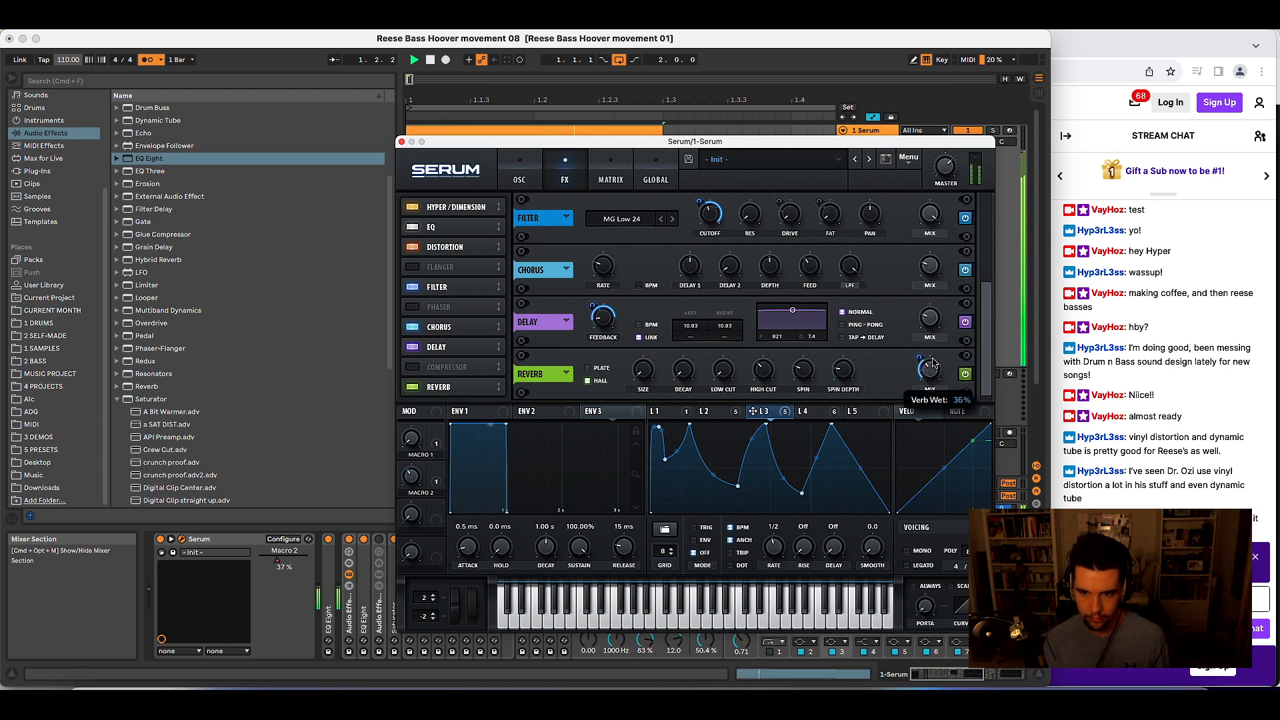
drag(920, 357, 927, 350)
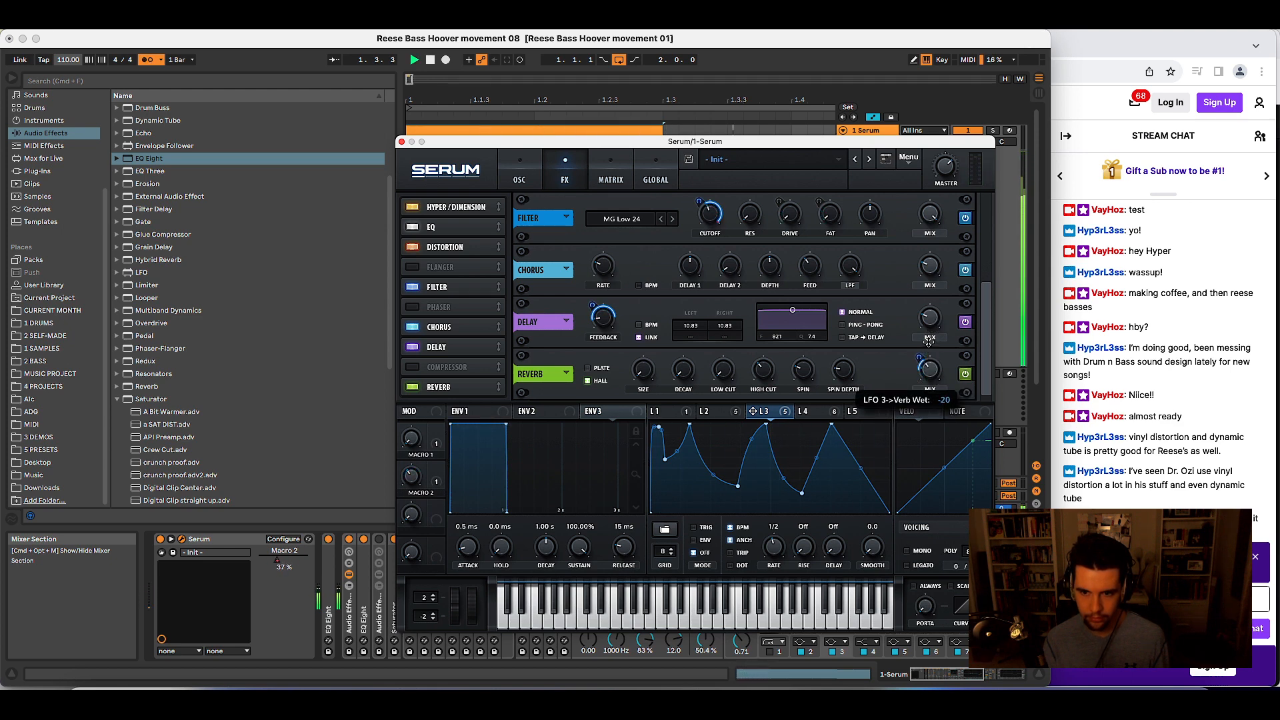
- Stop playback and set oscillator B's octave to +3
click(520, 172)
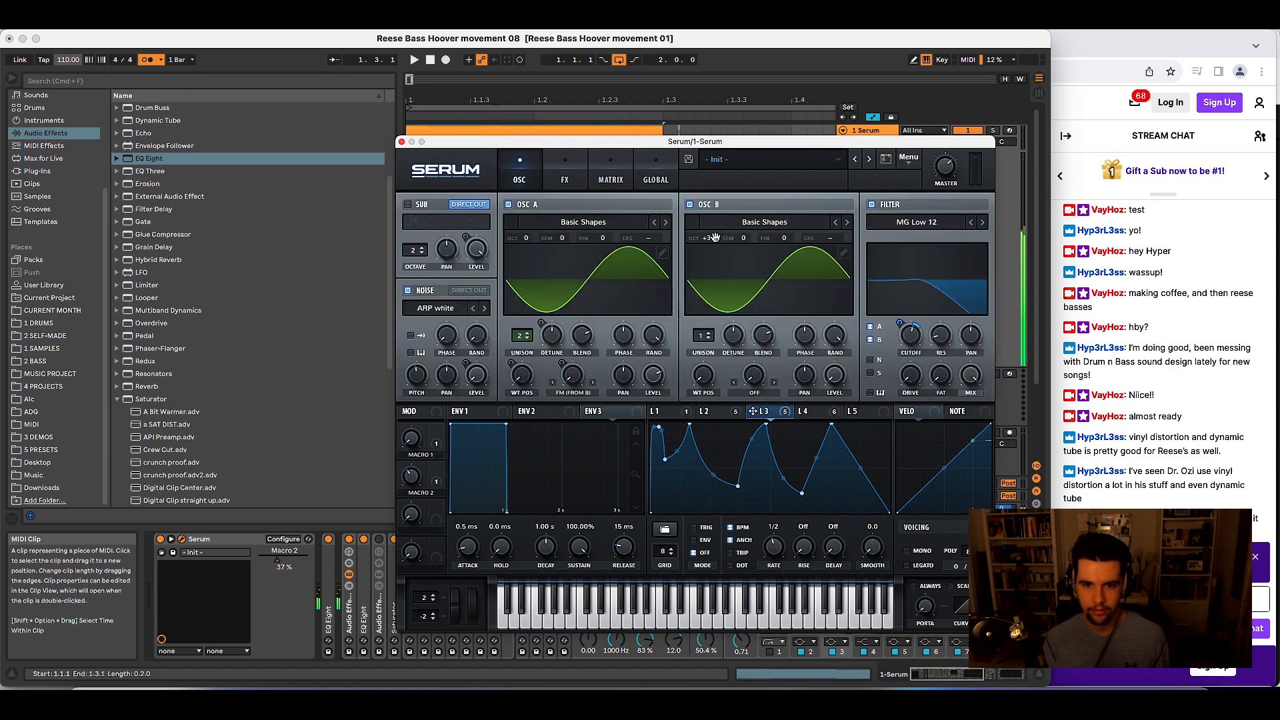
key(space)
mouse_move(714, 238)
mouse_down()
mouse_move(720, 227)
mouse_move(705, 257)
mouse_up()
- Save the Live Set as "Reese Bass Hoover movement 09"
key(super+shift+s)
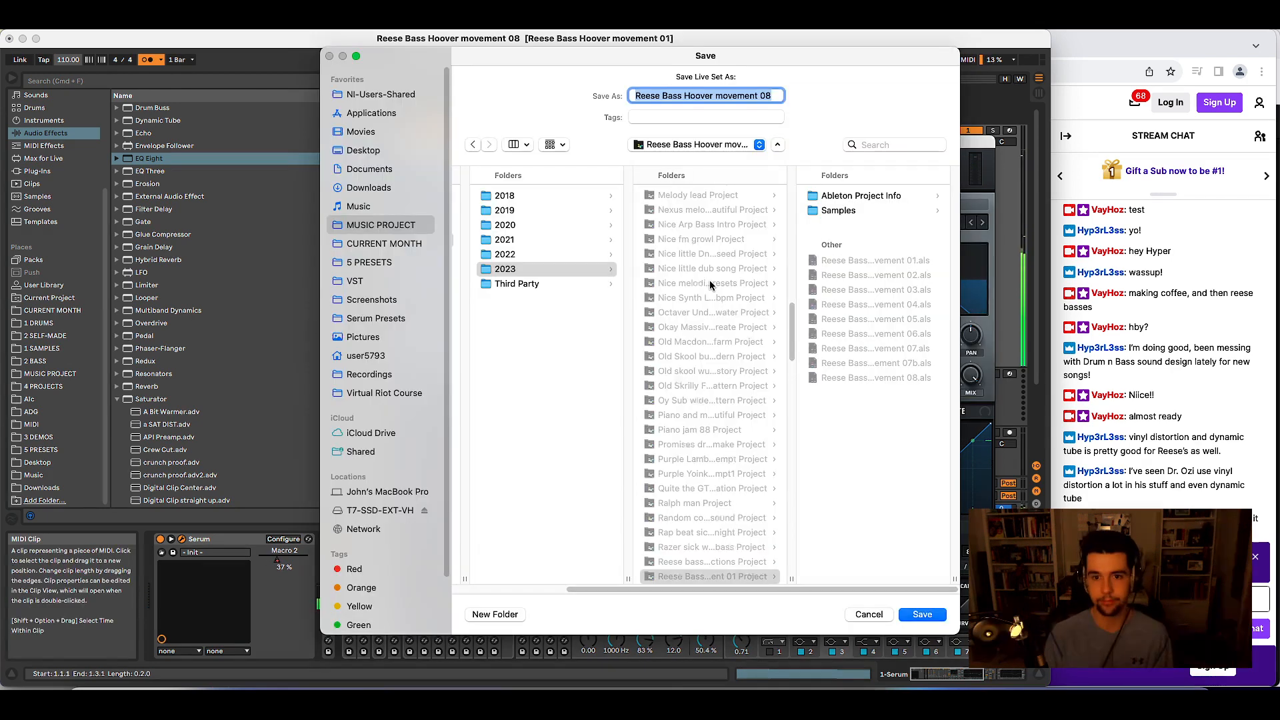
key(Right)
key(BackSpace)
text(9)
key(Return)
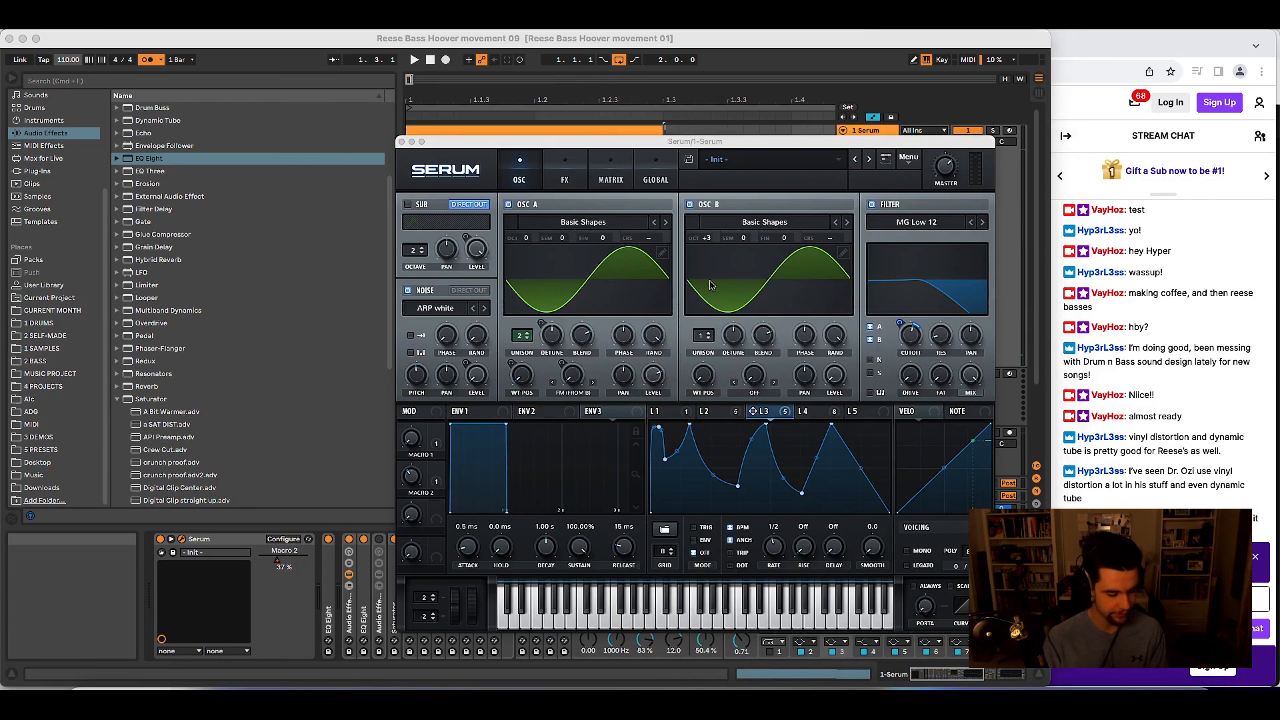
key(super+shift+s)
key(Escape)
- Compare the loop with the reverb off and on, and fine-tune the reverb's wet mix by ear
key(space)
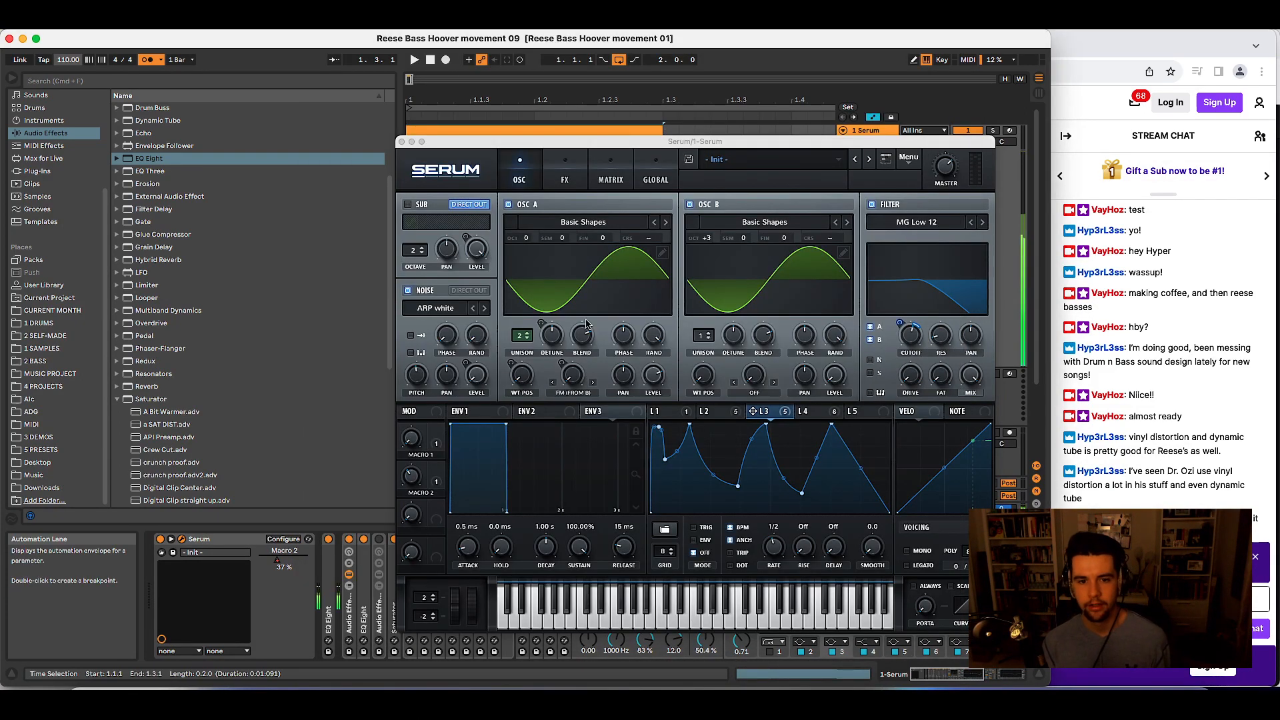
click(565, 172)
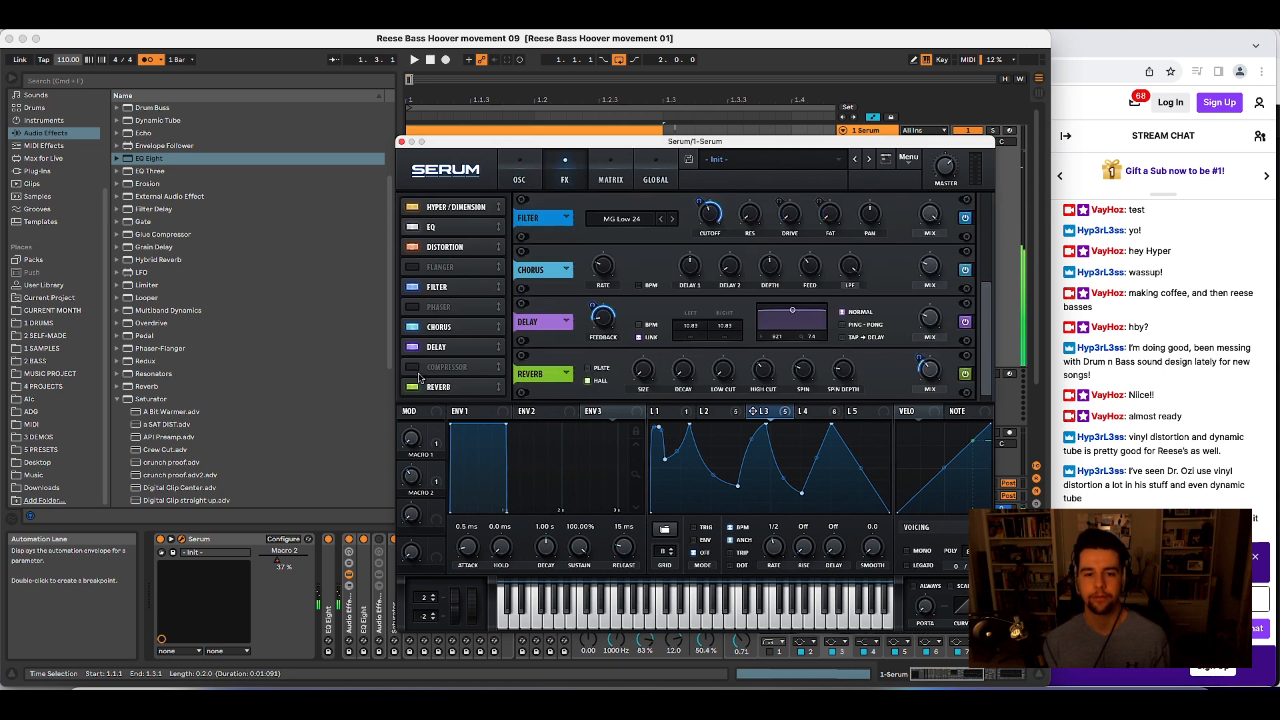
key(space)
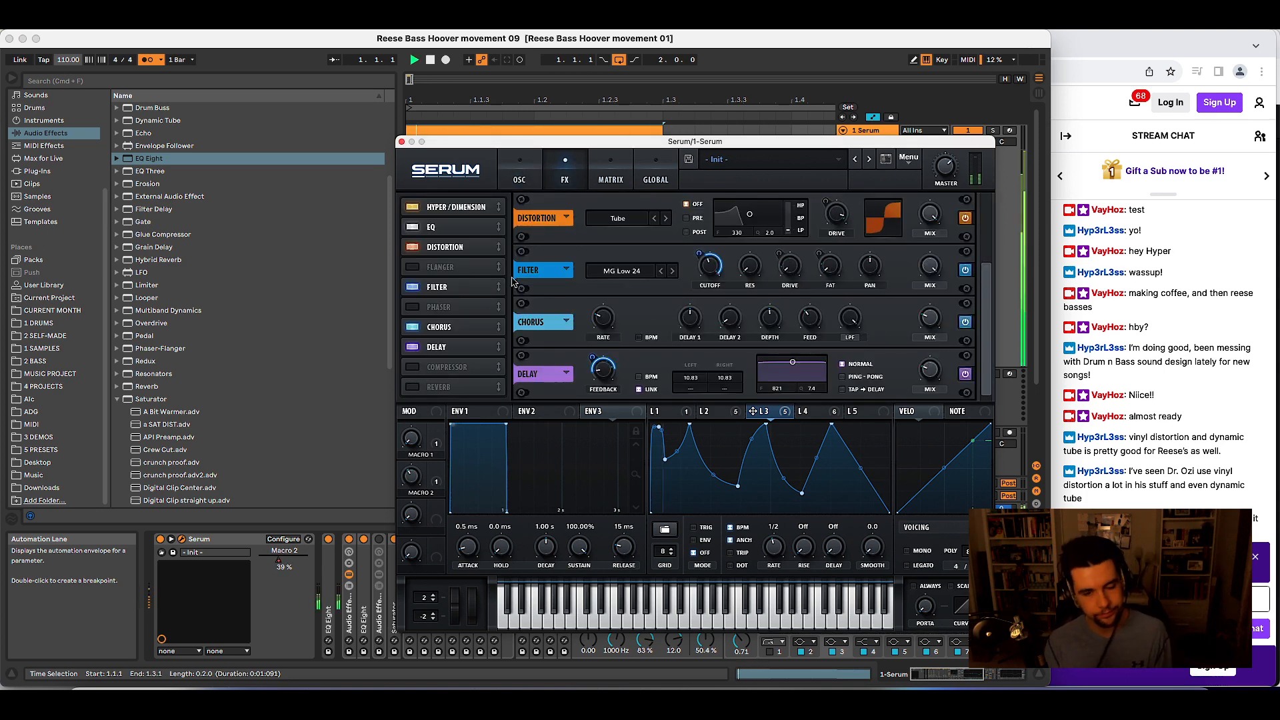
click(412, 387)
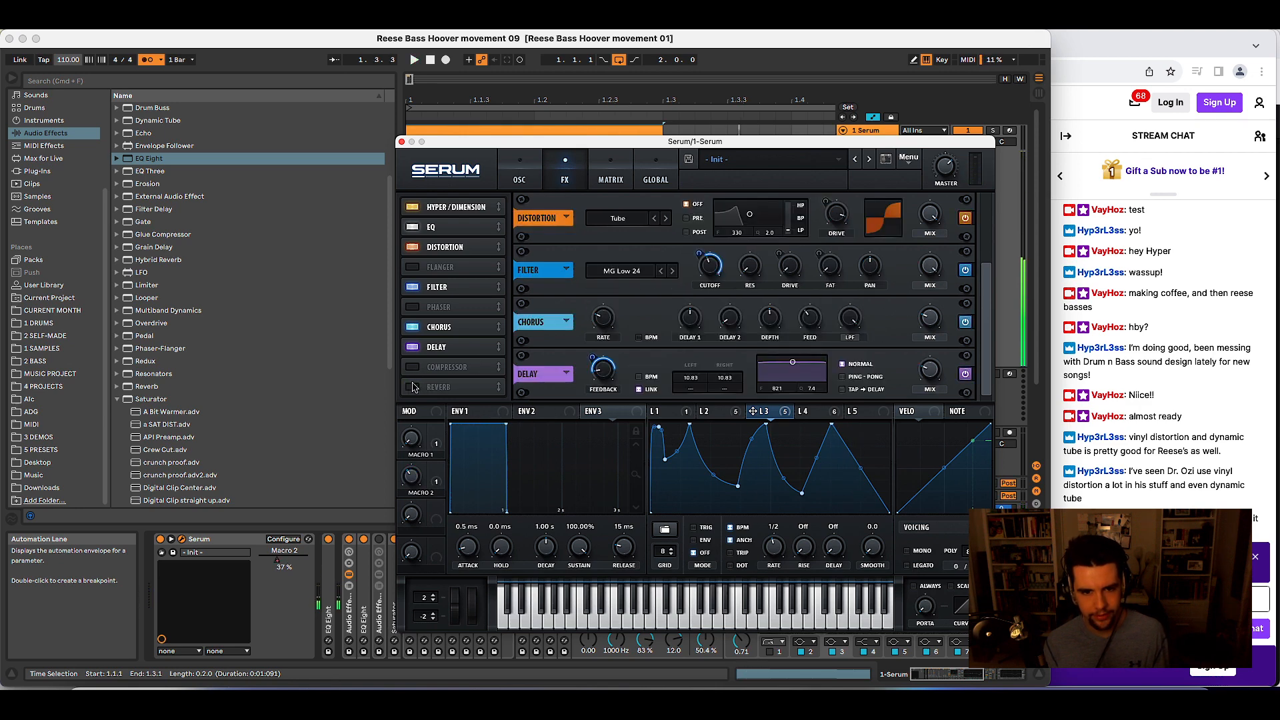
mouse_move(929, 370)
mouse_down()
mouse_move(918, 384)
mouse_move(943, 370)
mouse_up()
key(space)
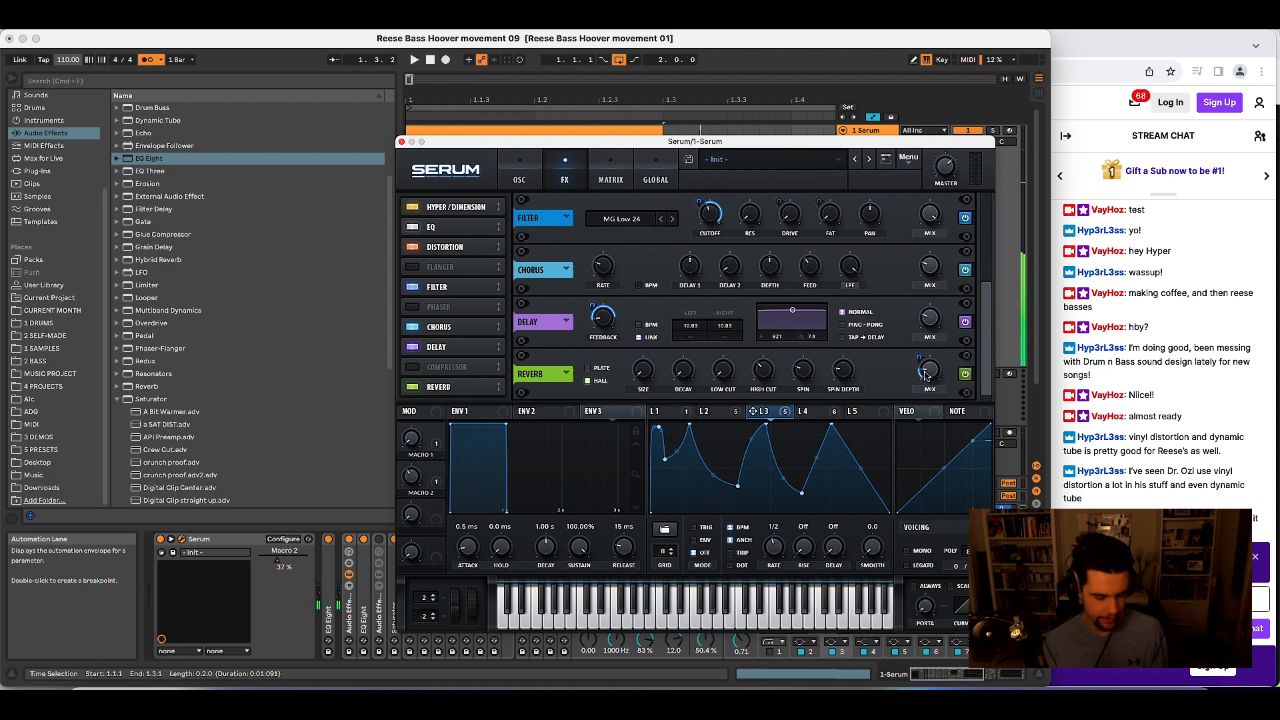
- Export the loop as "Reese Bass Hoover movement 09.wav" into the CURRENT MONTH folder, replacing the existing file
key(shift+super+r)
key(Return)
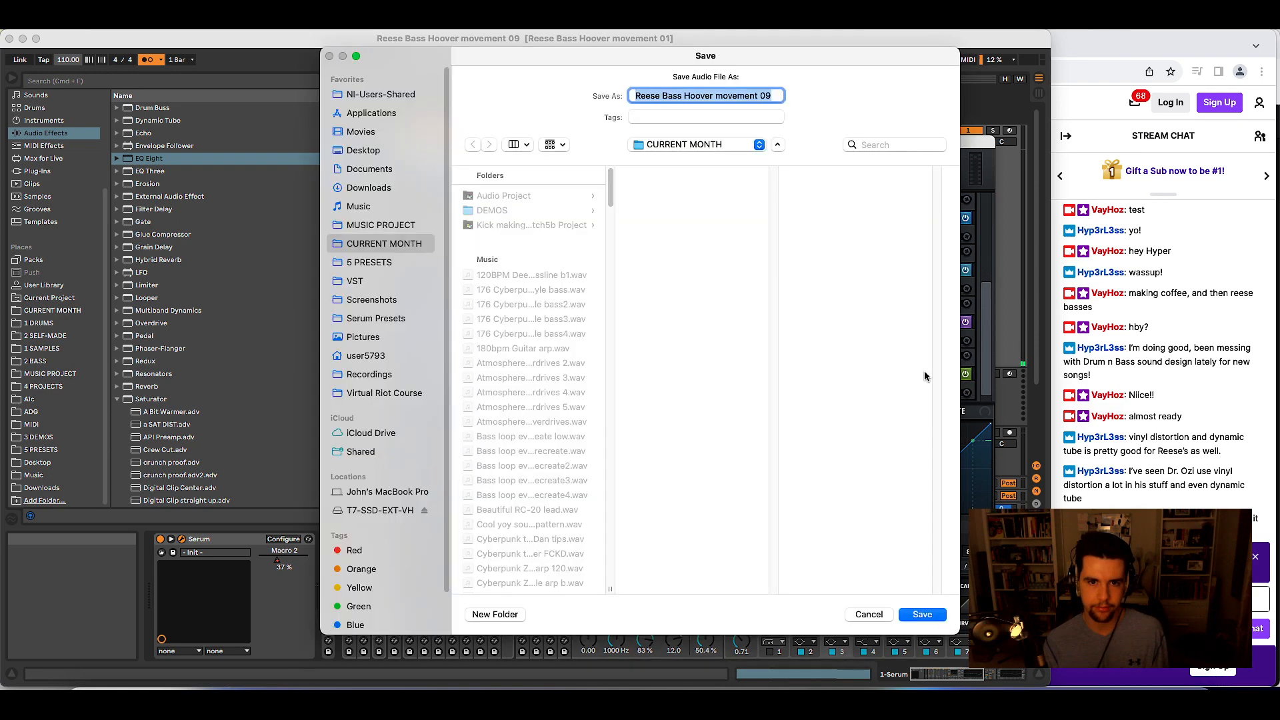
key(Return)
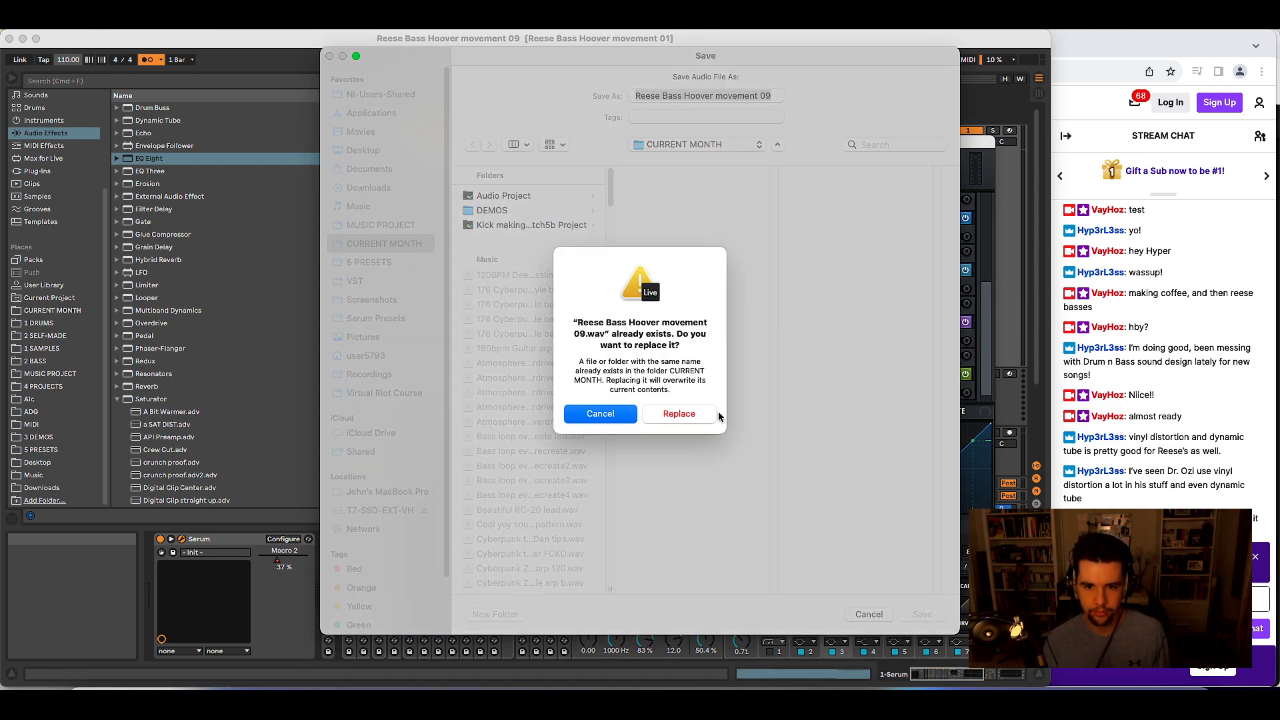
click(708, 413)
- Set oscillator B's unison to 3 voices and listen to the loop
drag(717, 134, 717, 98)
click(546, 127)
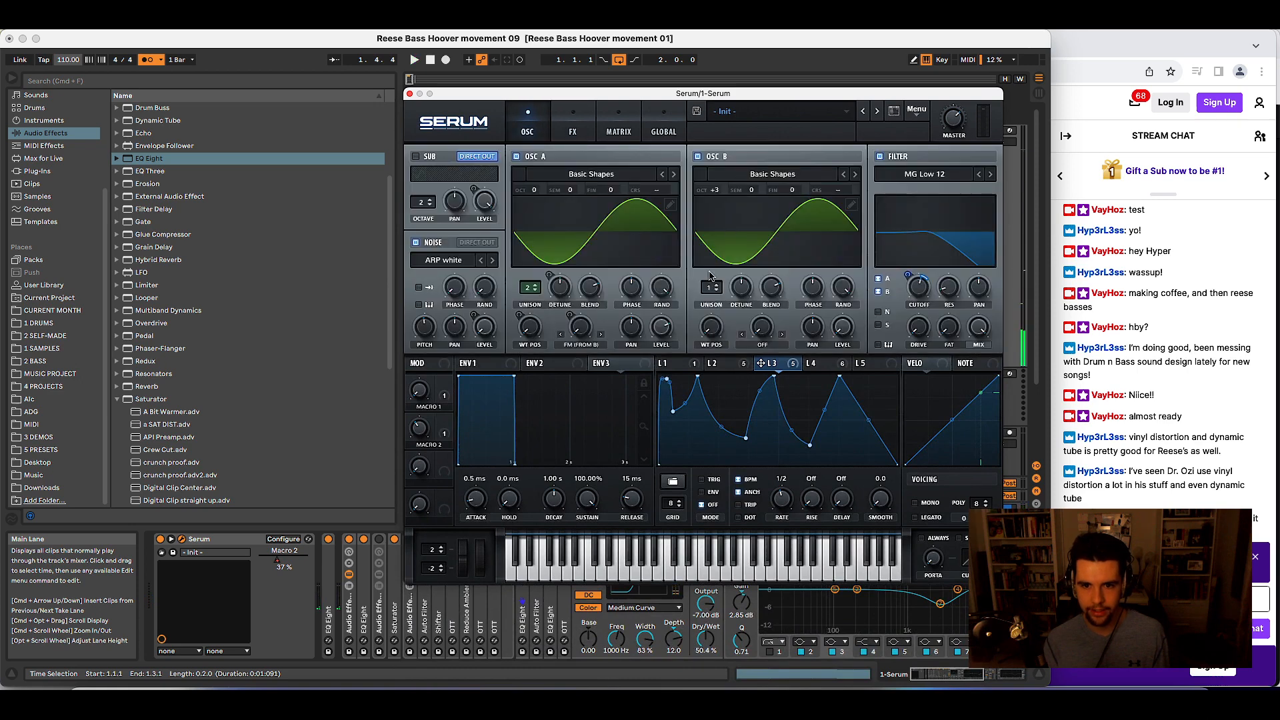
drag(710, 287, 712, 277)
key(space)
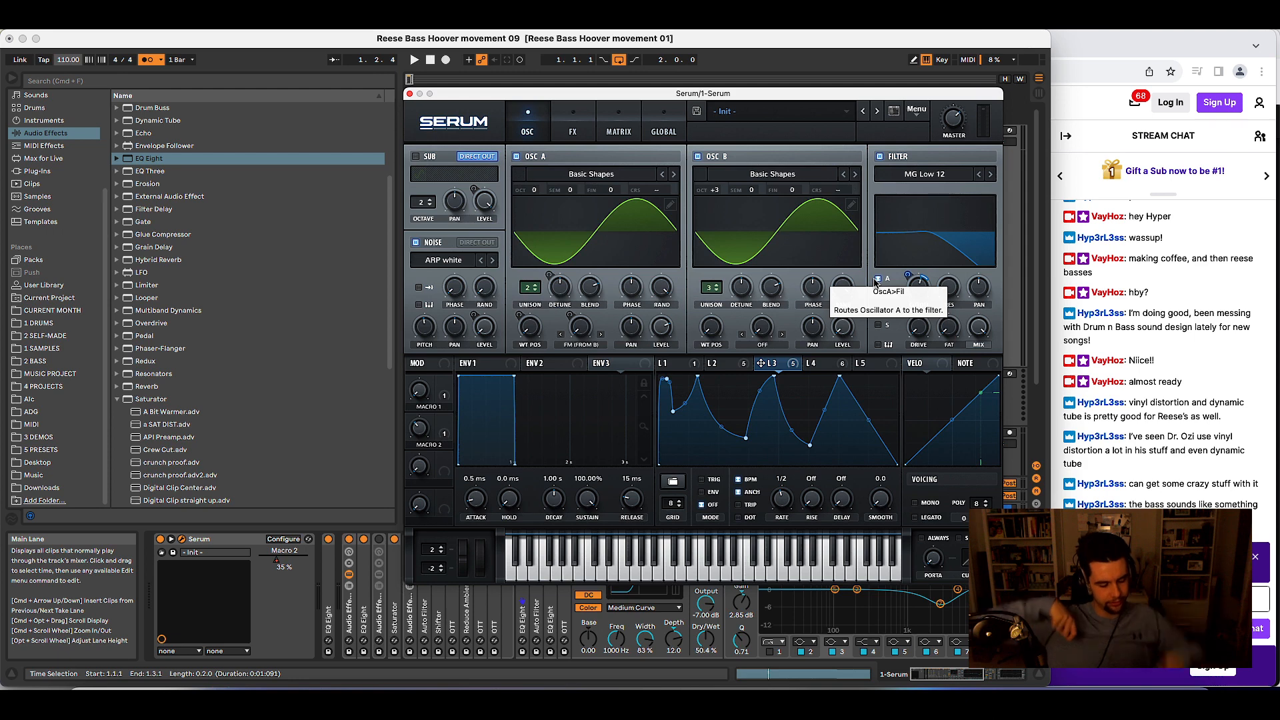
- Save the Live Set as "Reese Bass Hoover movement 10"
key(super+shift+s)
key(BackSpace)
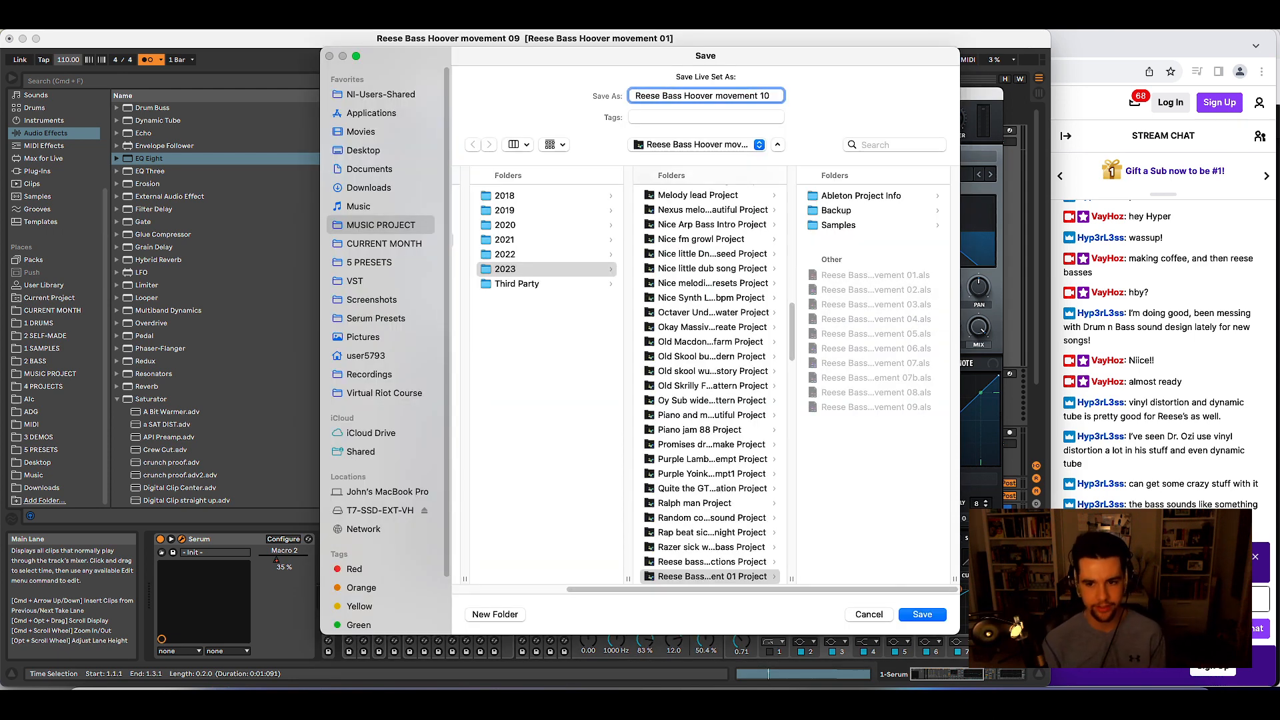
text(10)
key(Return)
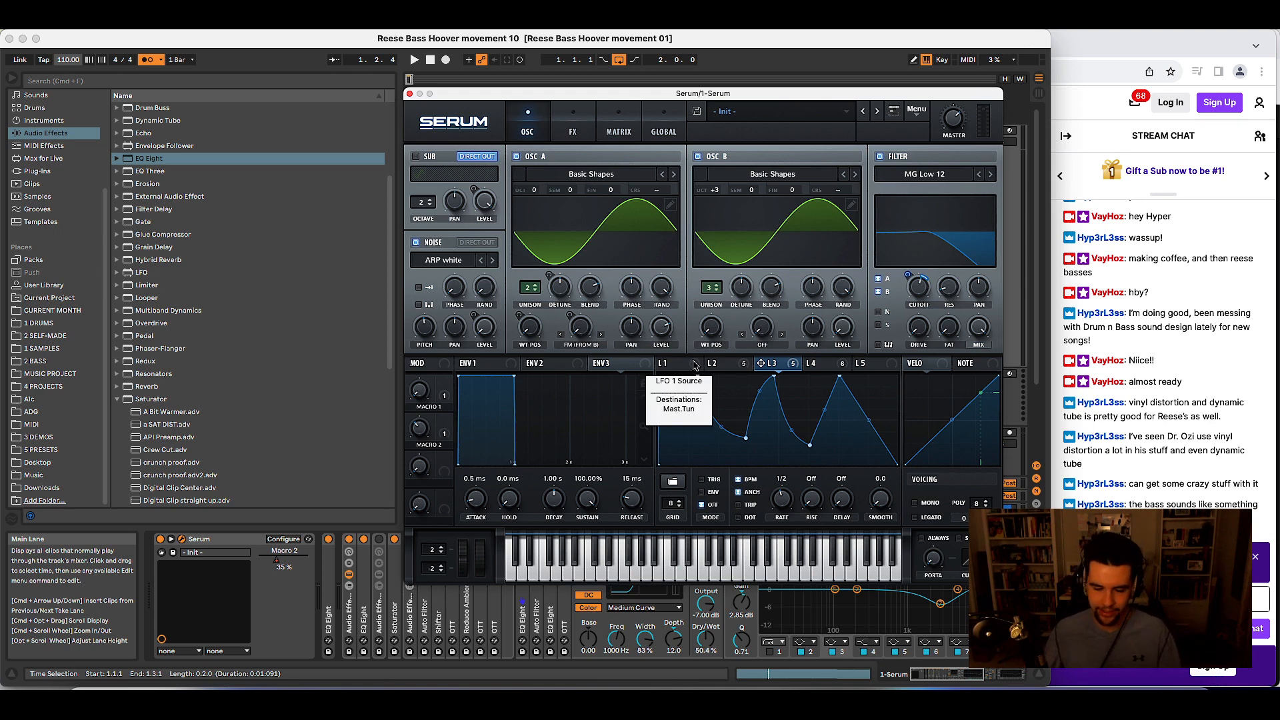
- Lower oscillator B's unison detune to 0.07 while listening, and reset its unison to 1 voice
key(space)
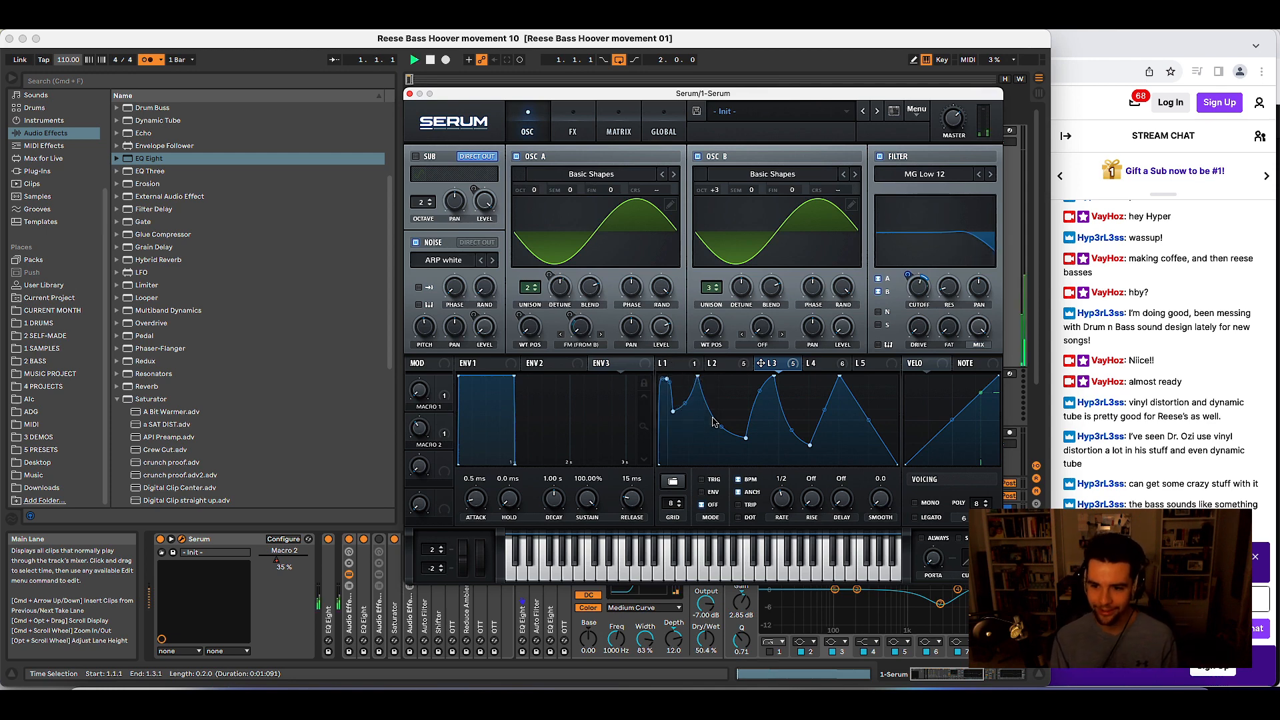
key(space)
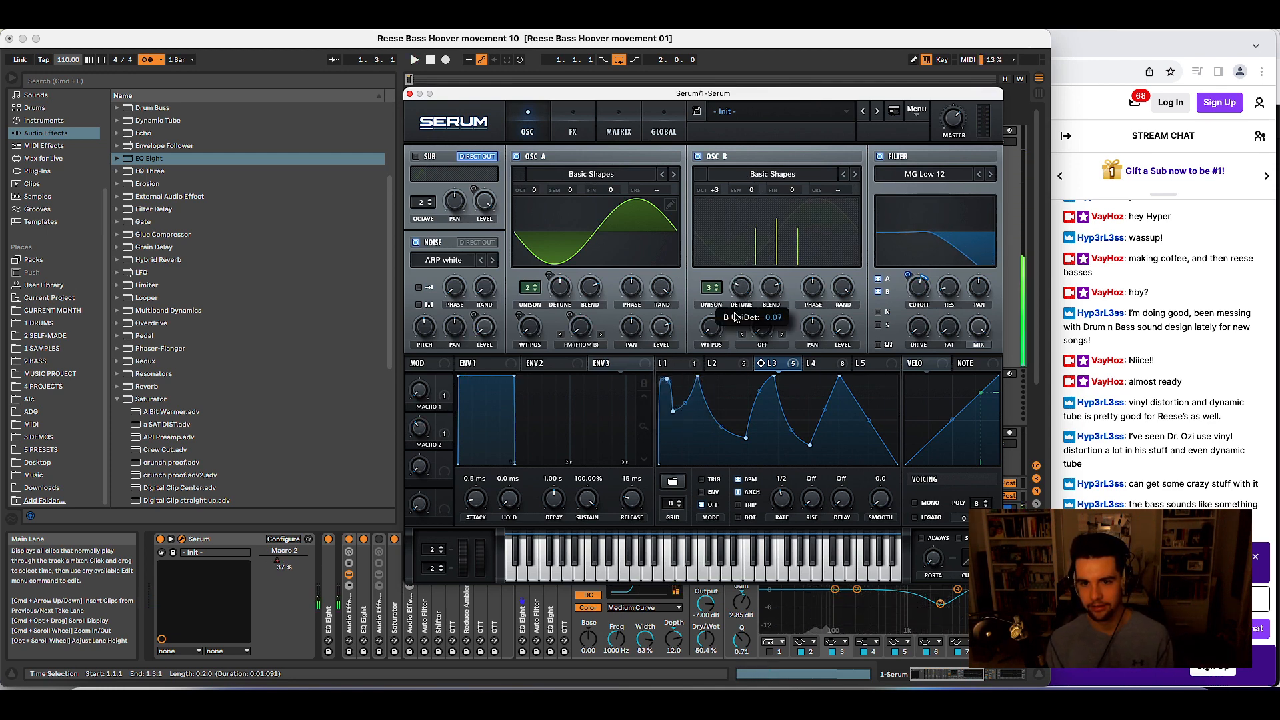
double_click(715, 290)
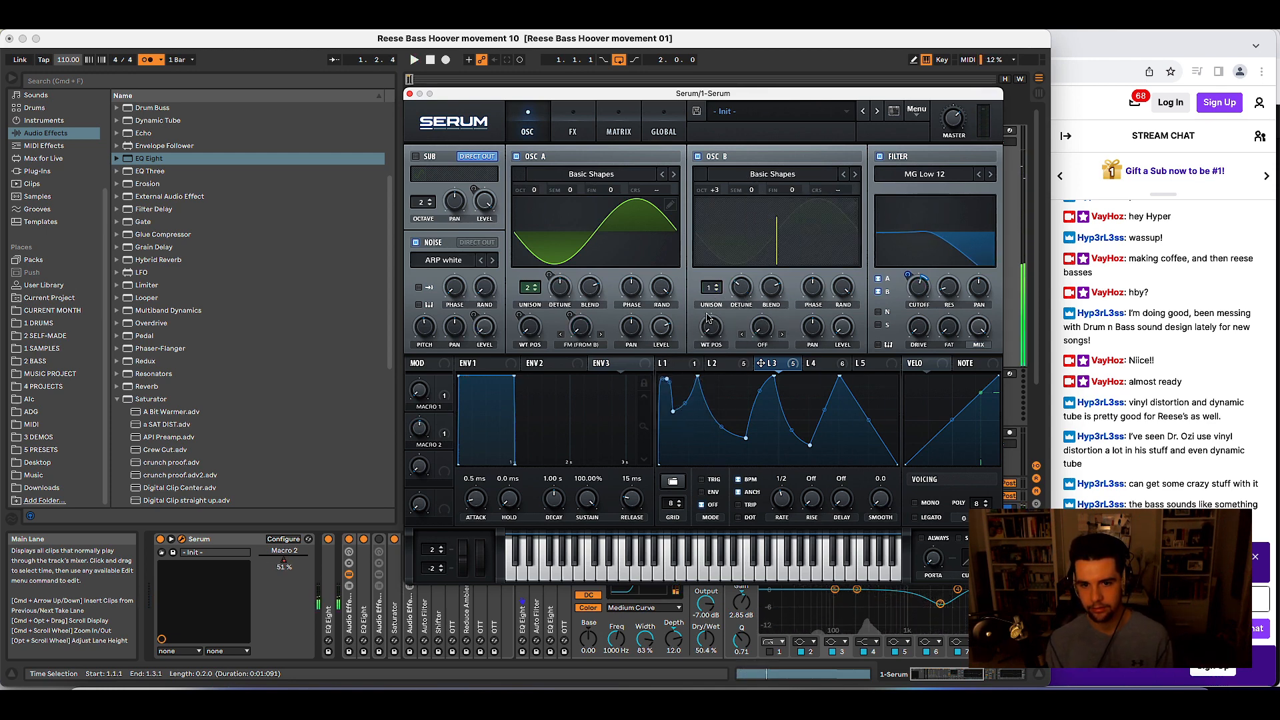
- Reduce the modulation on the effects filter's cutoff to zero and audition the change in the loop
click(587, 134)
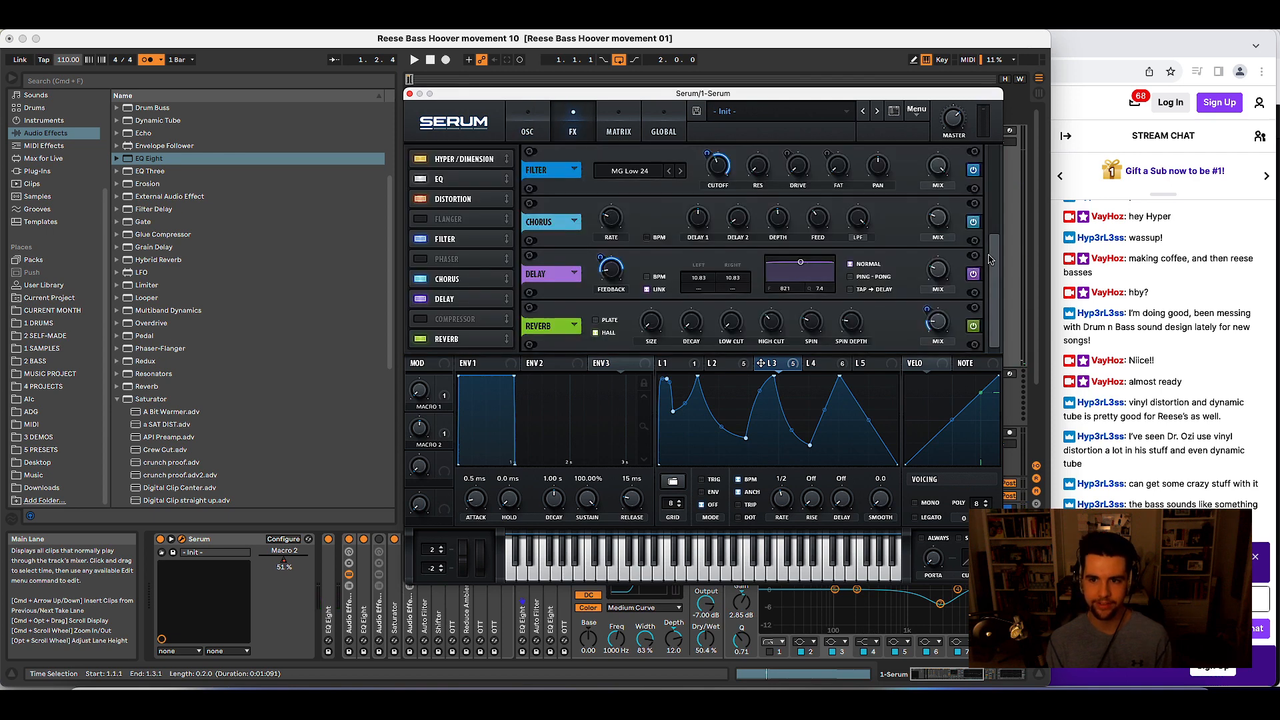
drag(990, 258, 990, 145)
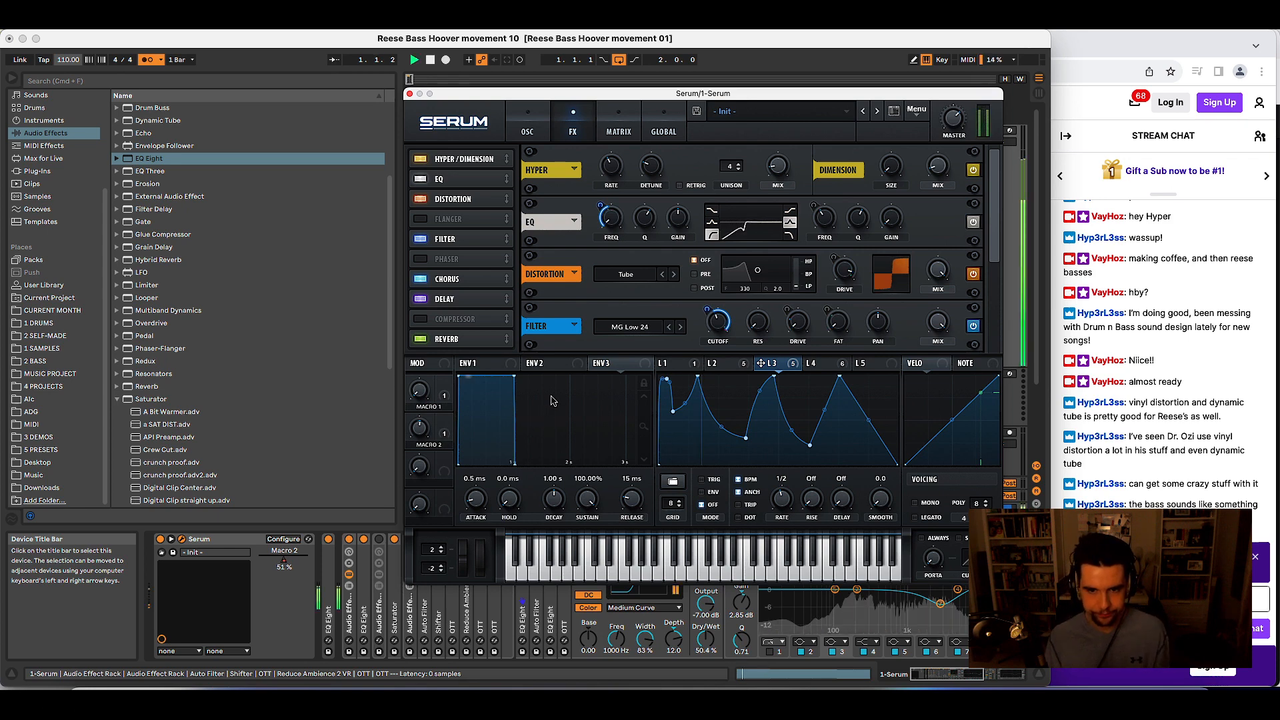
mouse_move(717, 314)
mouse_down()
mouse_move(711, 351)
mouse_move(713, 337)
mouse_up()
key(space)
key(space)
key(space)
key(space)
key(space)
- Set the LFO 2 modulation of the EQ's low-band frequency to about 36 while playing the loop
click(531, 111)
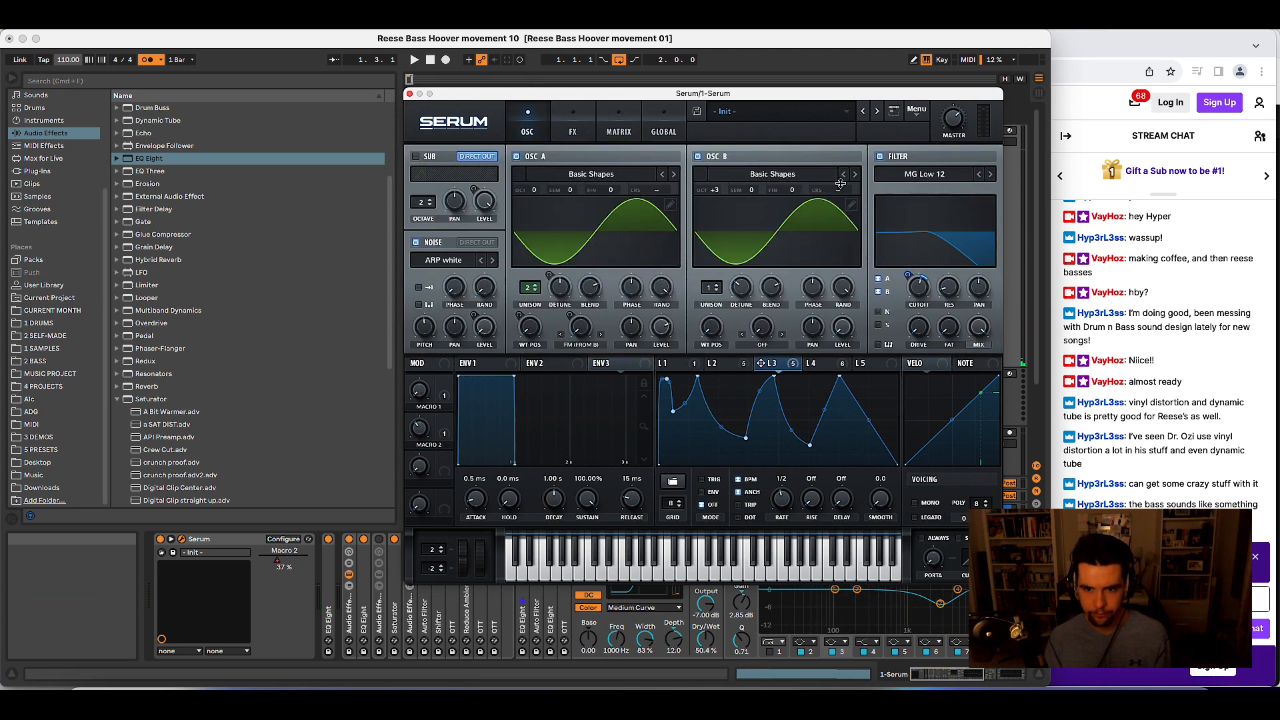
click(577, 120)
key(space)
click(714, 363)
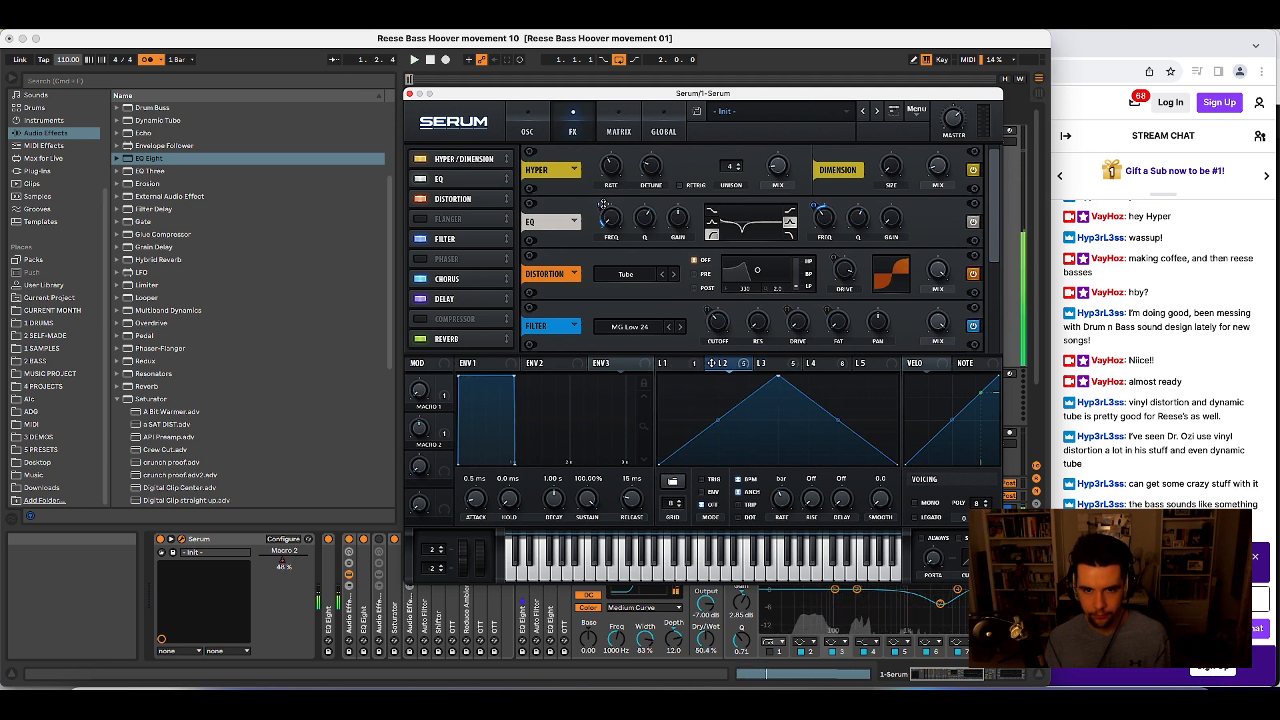
drag(603, 204, 608, 215)
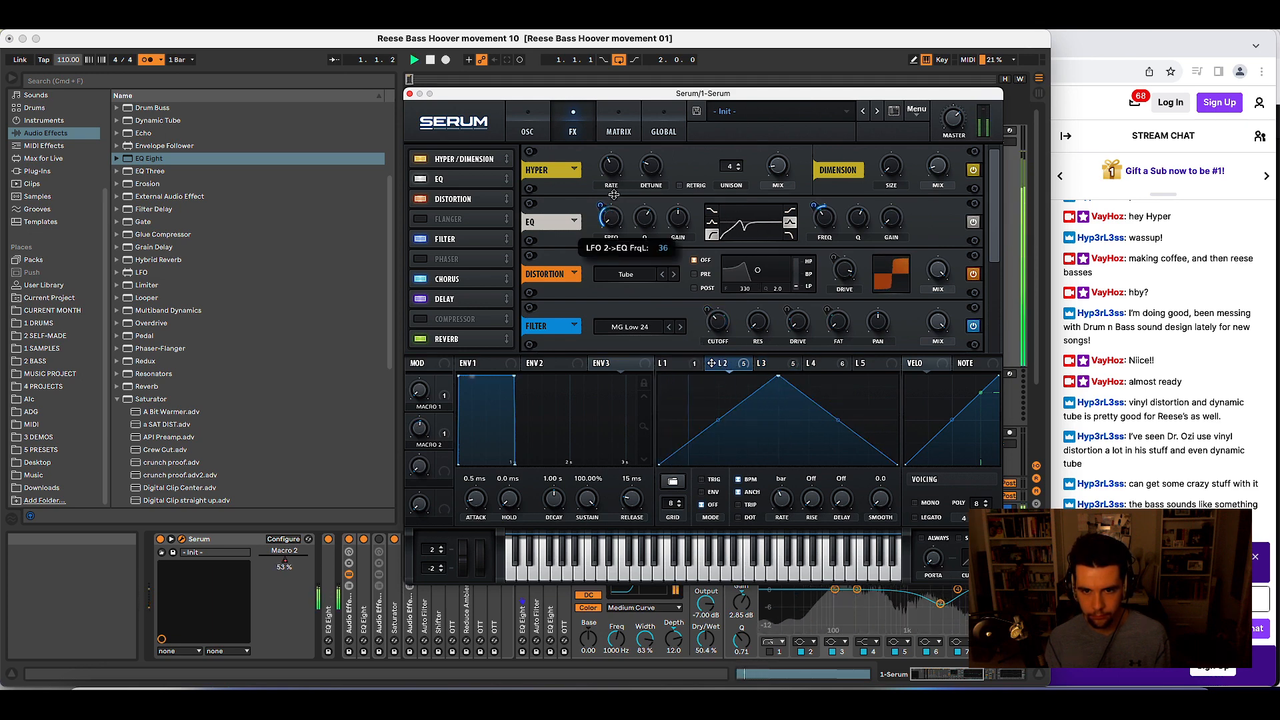
key(space)
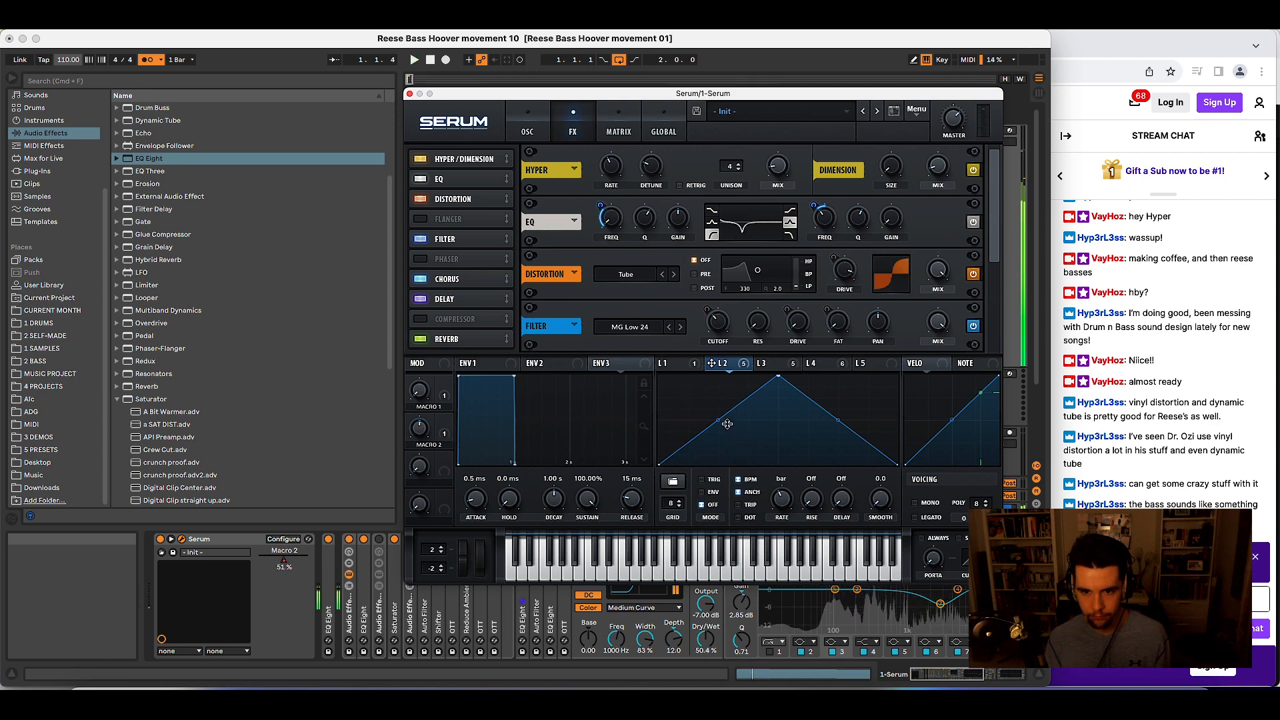
- Reshape LFO 2 by bending both slopes inward and moving the peak close to the start of the cycle
drag(727, 424, 724, 439)
drag(838, 420, 825, 431)
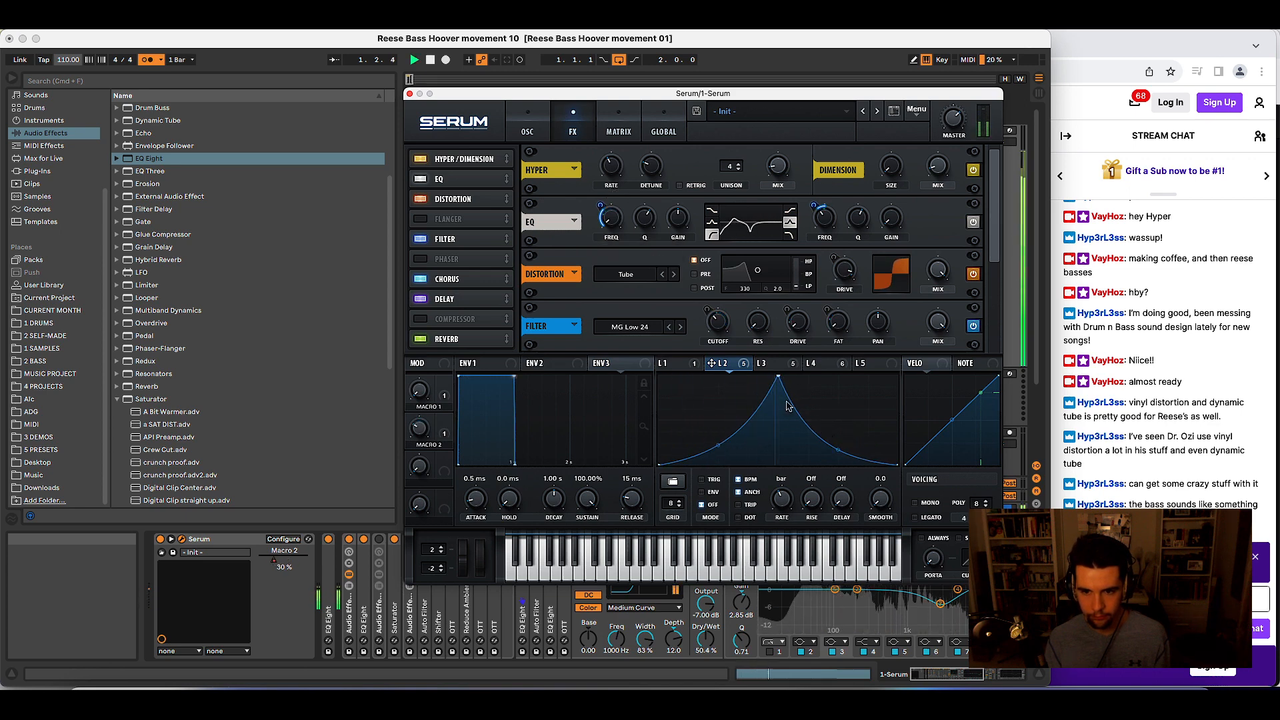
drag(778, 377, 675, 375)
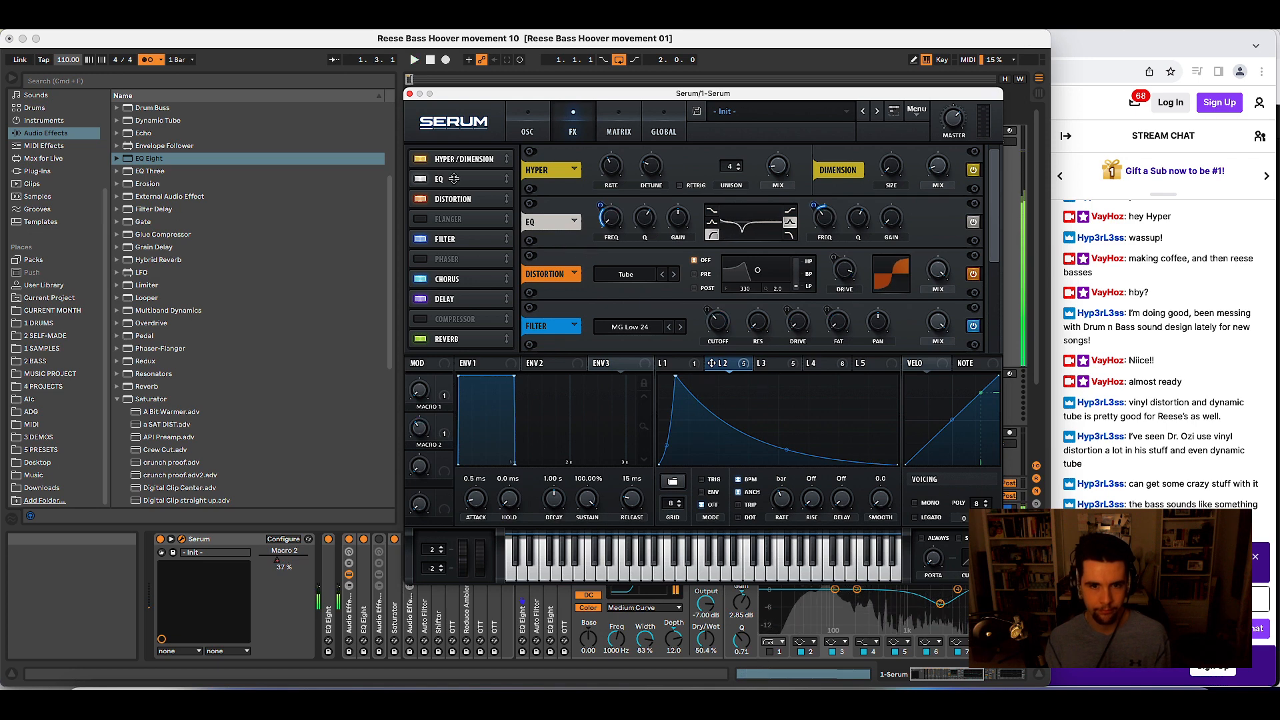
- Close the Serum window and collapse the Mid-Range Phattener, Limiter and last EQ Eight in the device chain
click(527, 127)
click(409, 94)
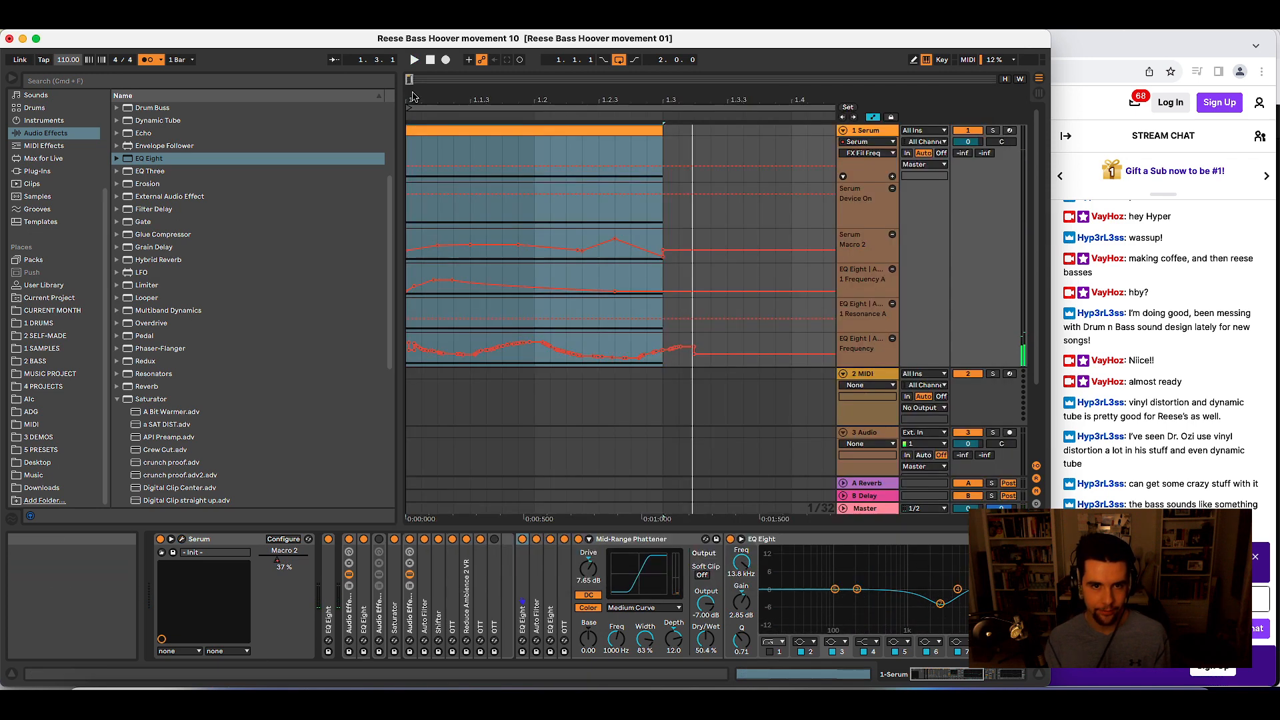
click(562, 540)
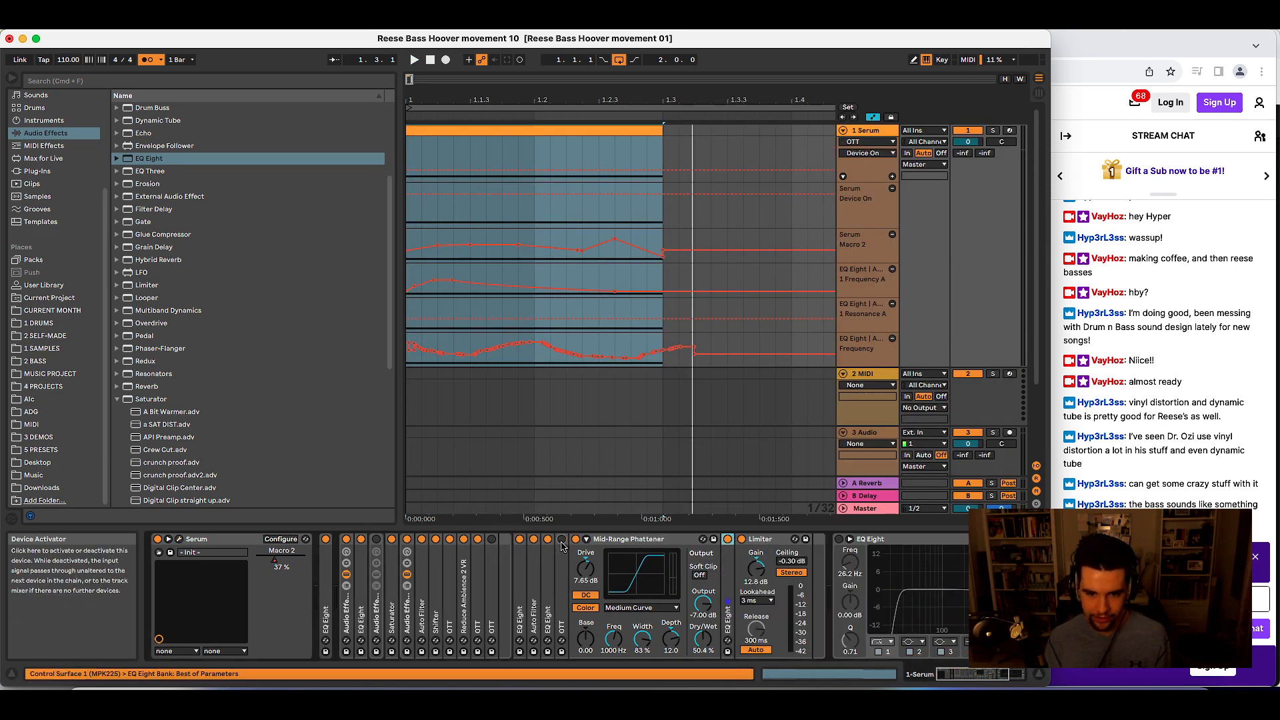
double_click(625, 542)
double_click(629, 541)
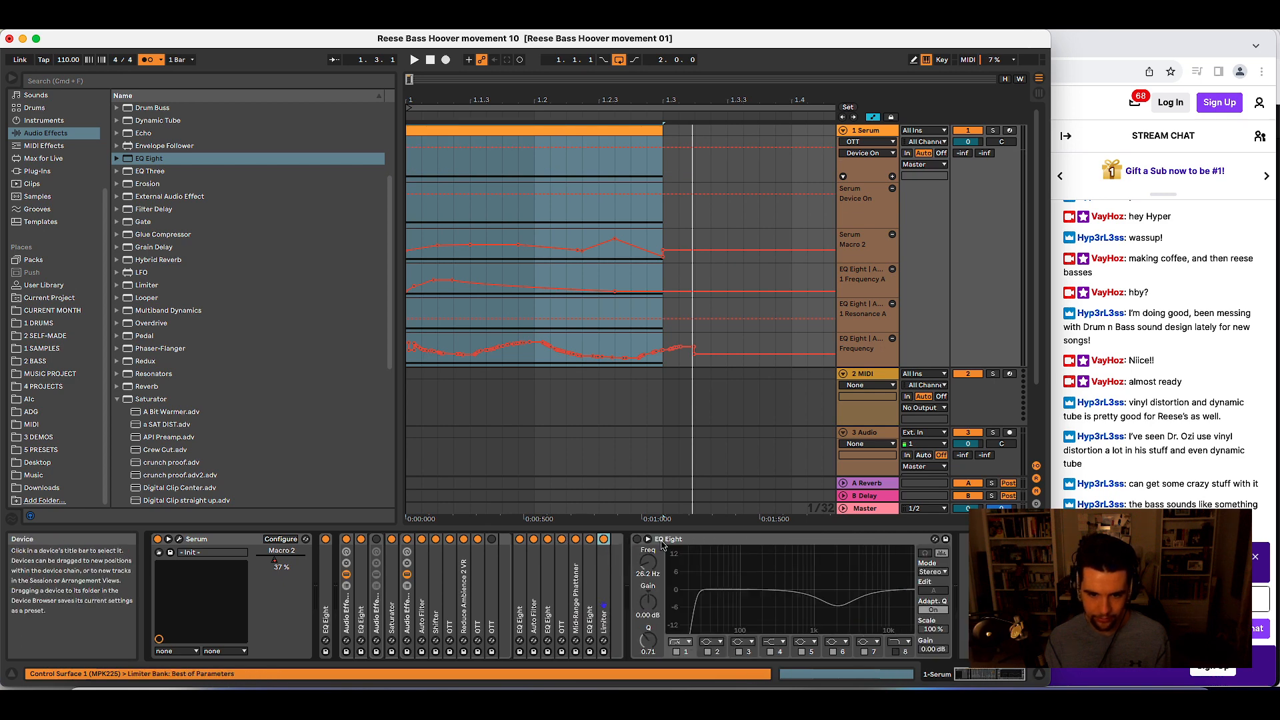
double_click(658, 541)
- Toggle the last EQ Eight in the chain and play the loop to judge its effect
click(638, 541)
key(space)
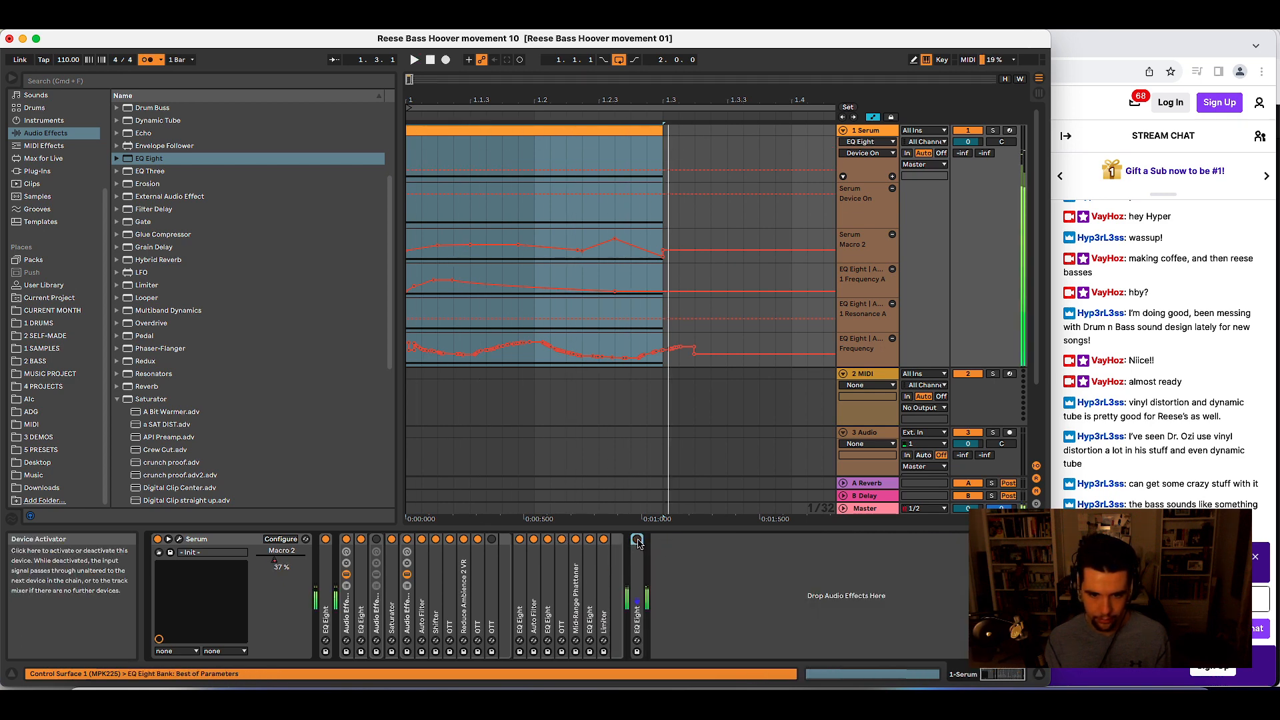
key(space)
- Bypass the audio effects after Serum's first EQ Eight and play the loop without them
click(347, 540)
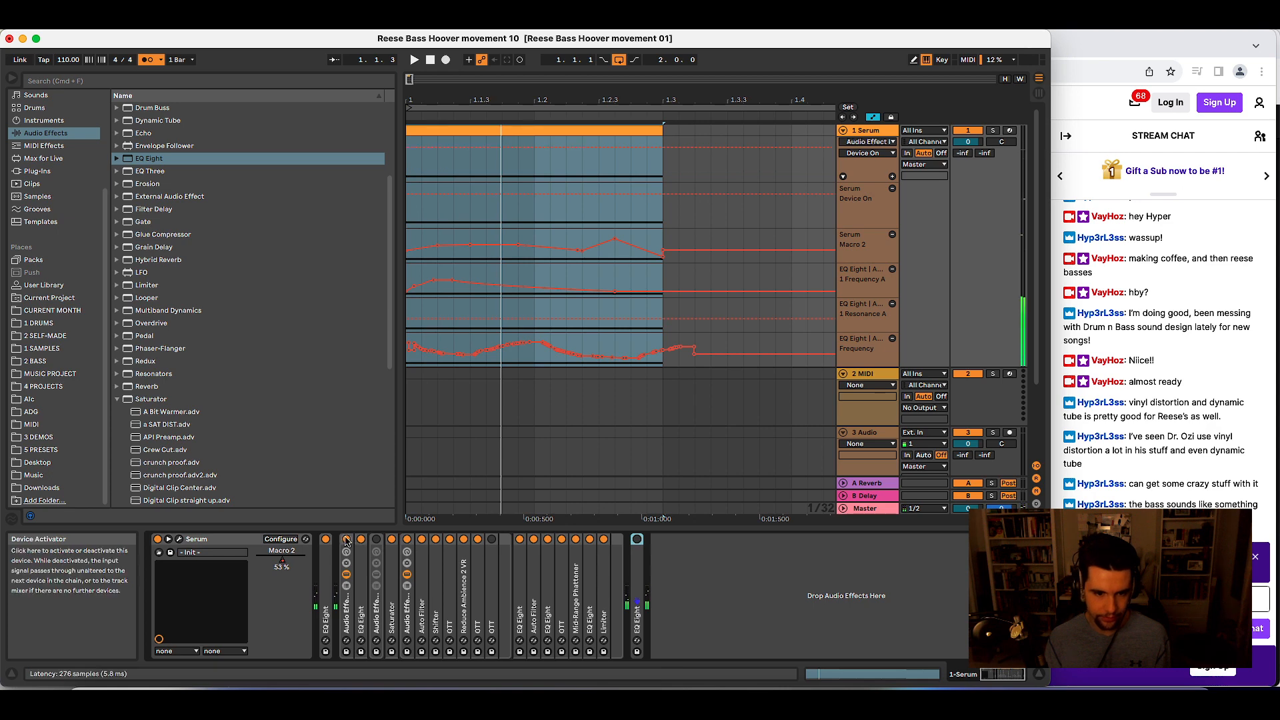
key(space)
key(space)
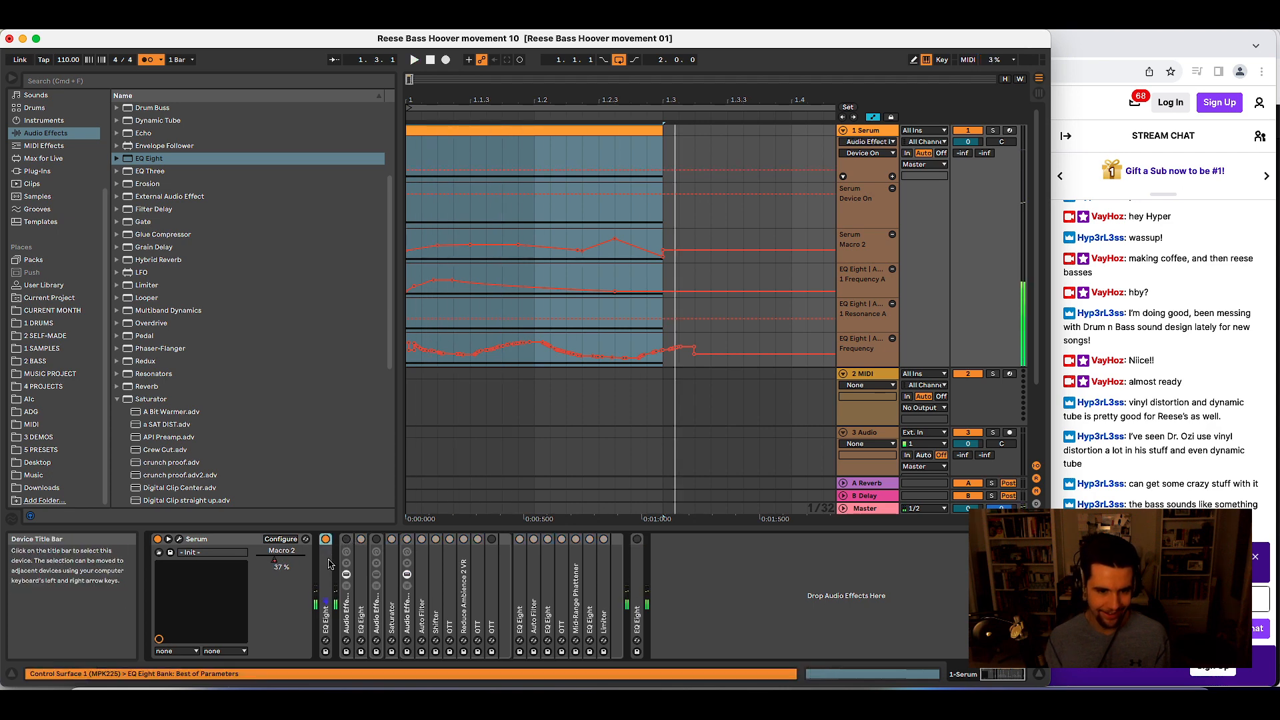
- Delete the EQ Eight directly after Serum and reactivate the bypassed effects behind it, playing the loop to compare
double_click(326, 566)
double_click(378, 542)
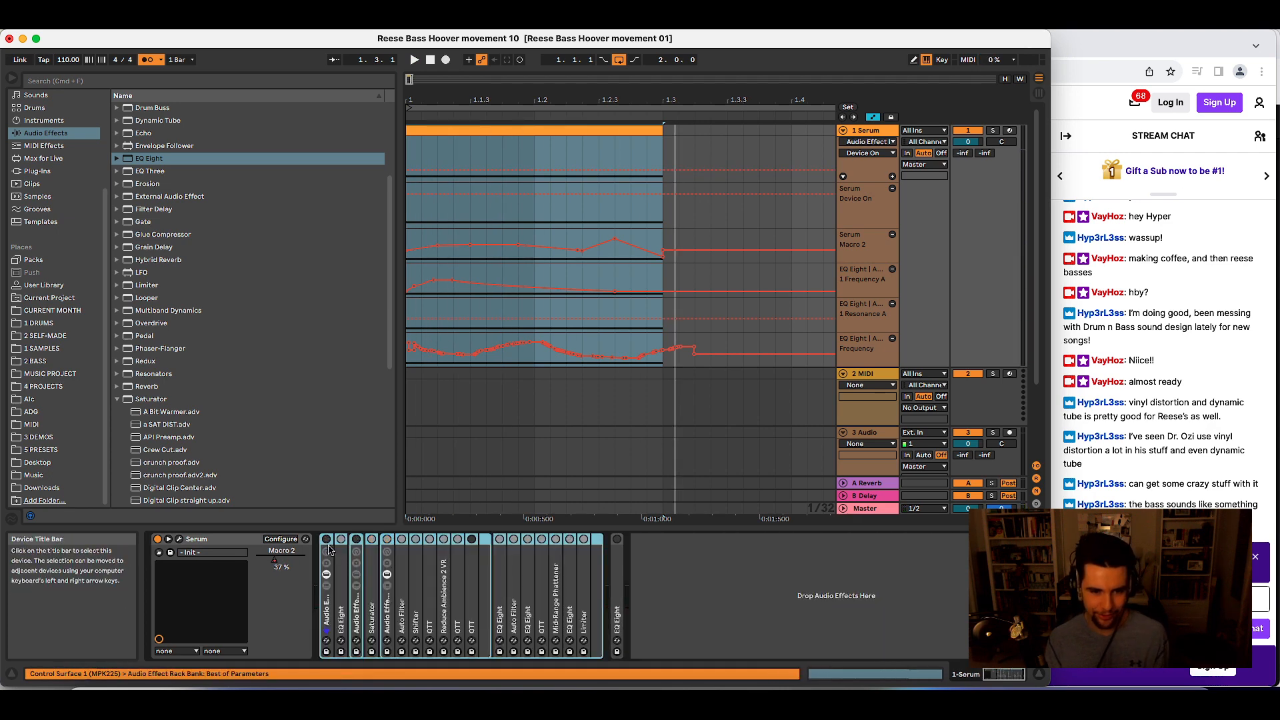
key(space)
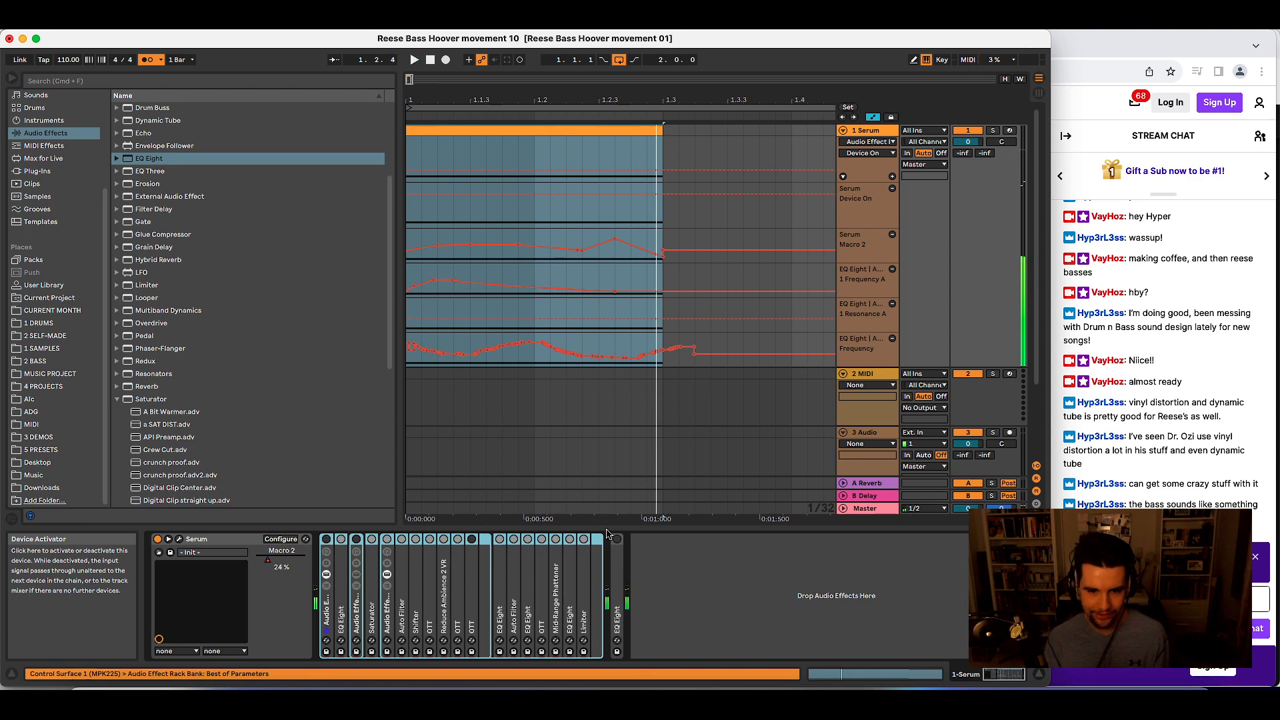
click(326, 540)
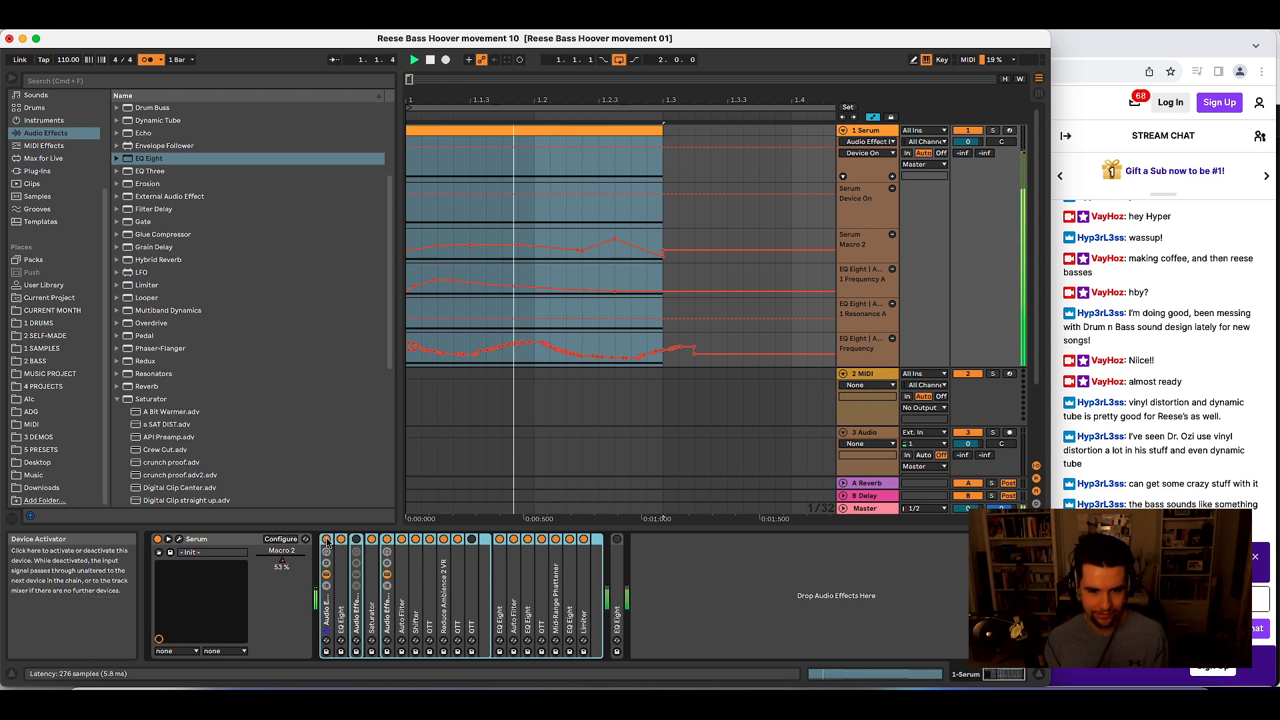
key(space)
click(748, 615)
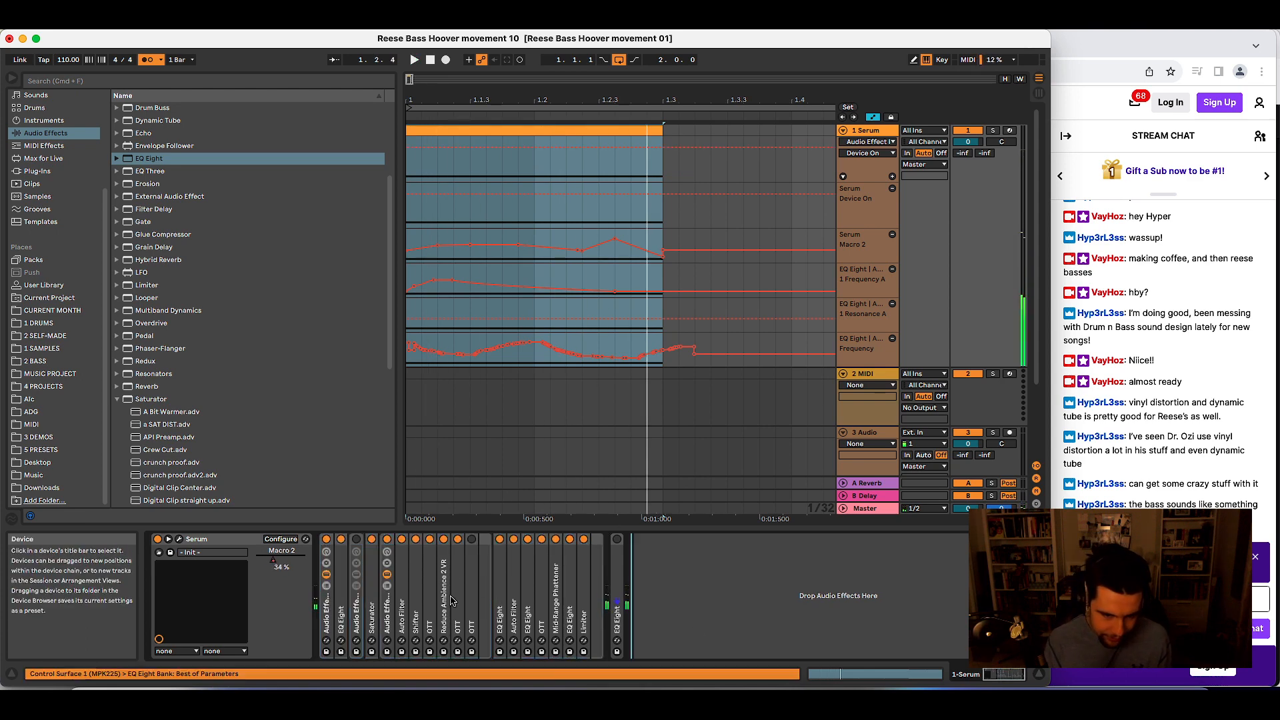
- Bypass and reactivate the nested effects group that starts before the first Auto Filter, playing the loop to judge its effect
click(388, 612)
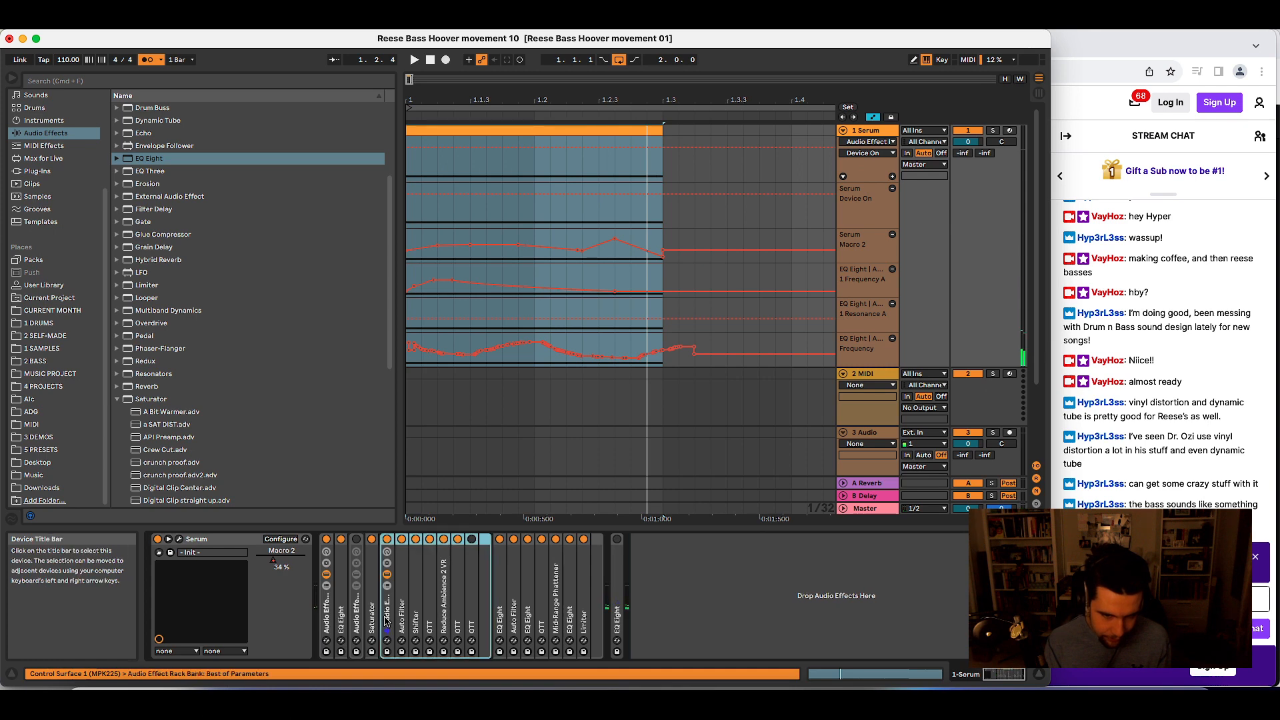
click(387, 540)
key(space)
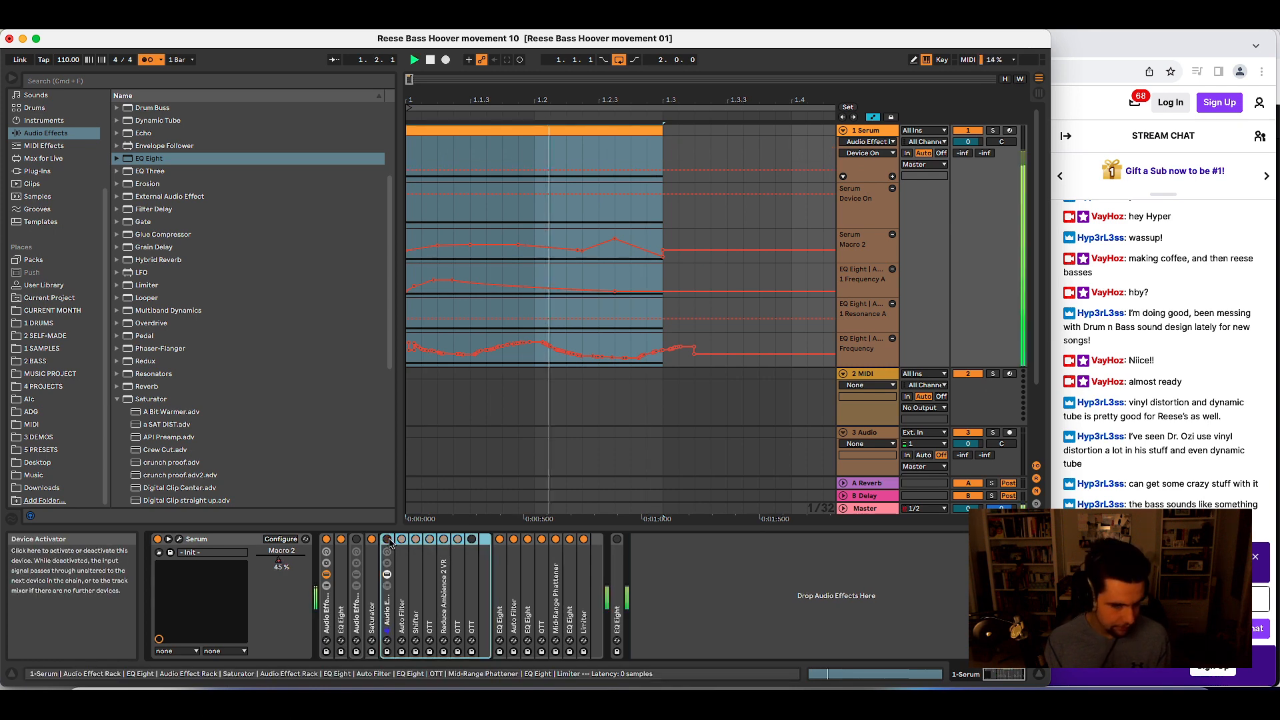
click(388, 540)
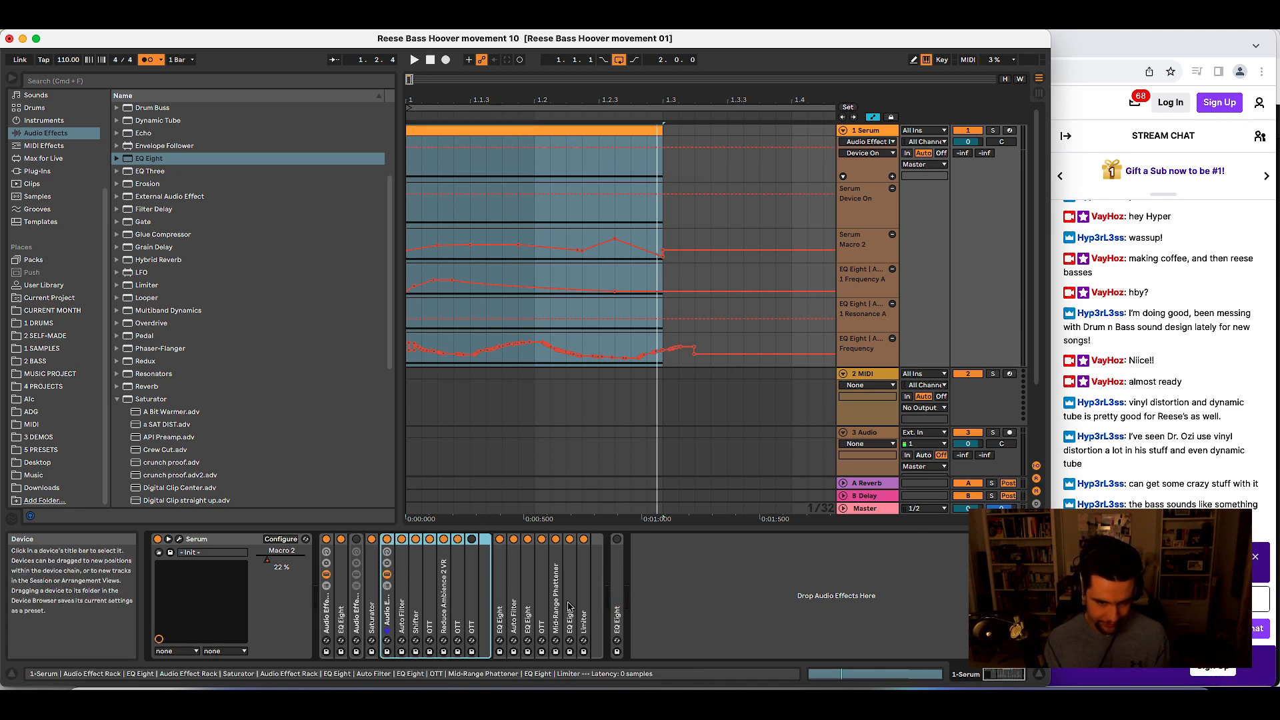
key(space)
click(557, 578)
key(space)
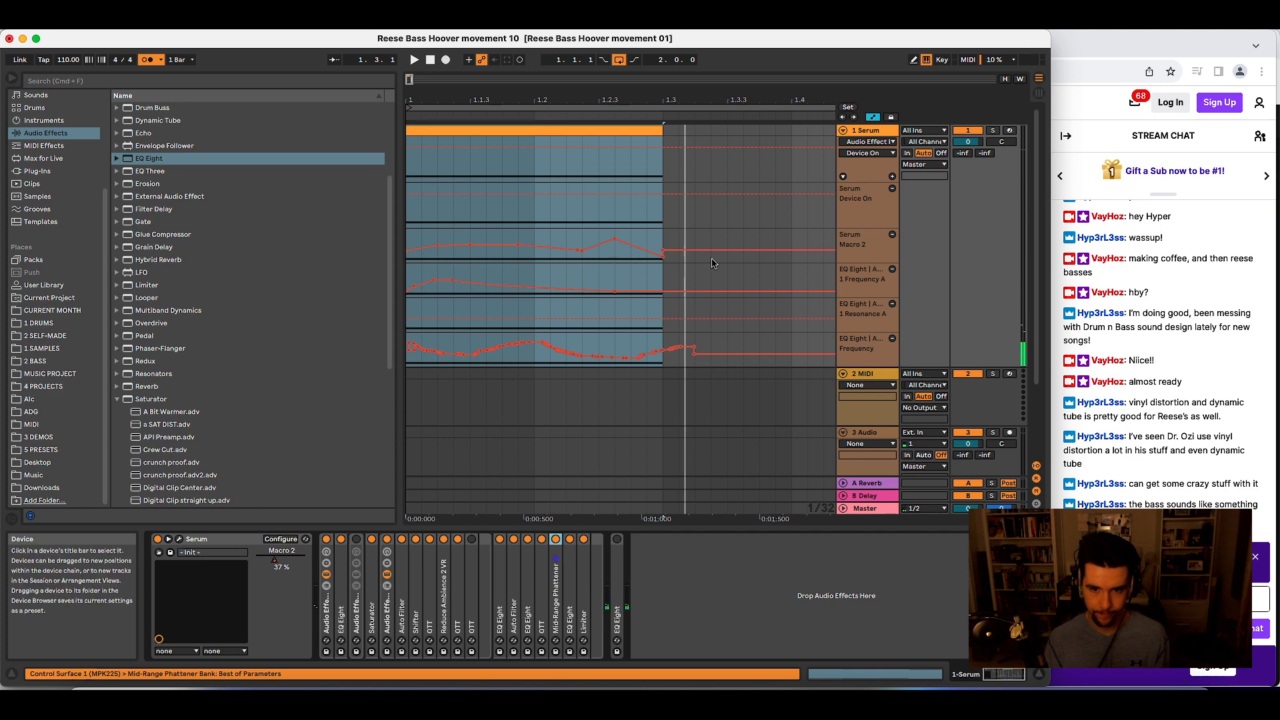
- Open Serum, review LFO 1, LFO 3 and the global settings, and set the Hyper mix to 7%
click(178, 538)
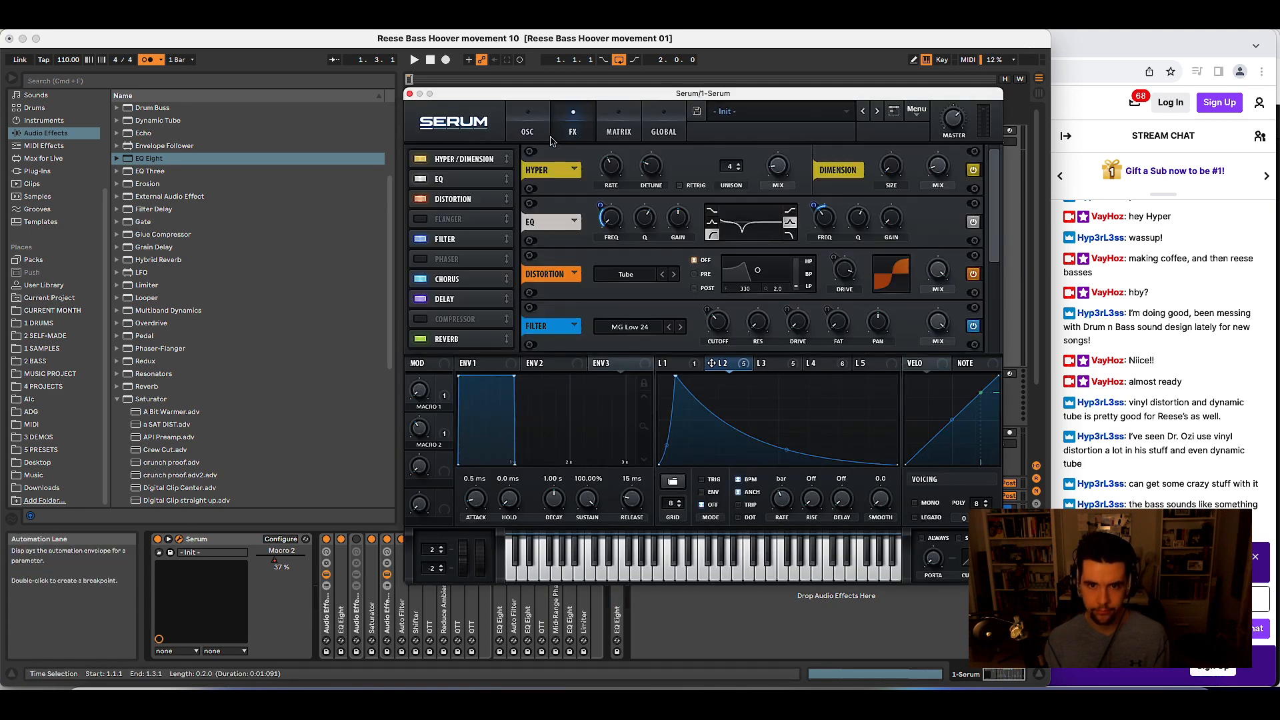
click(696, 369)
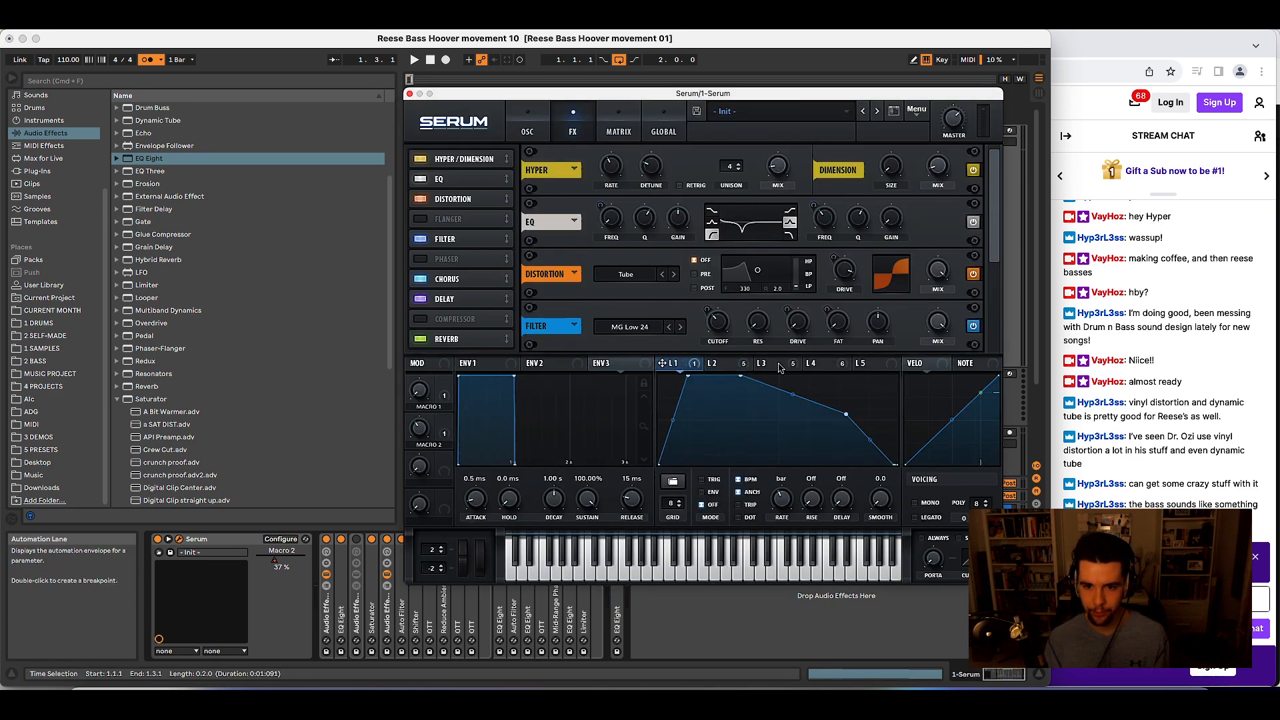
click(772, 363)
key(space)
drag(775, 166, 776, 177)
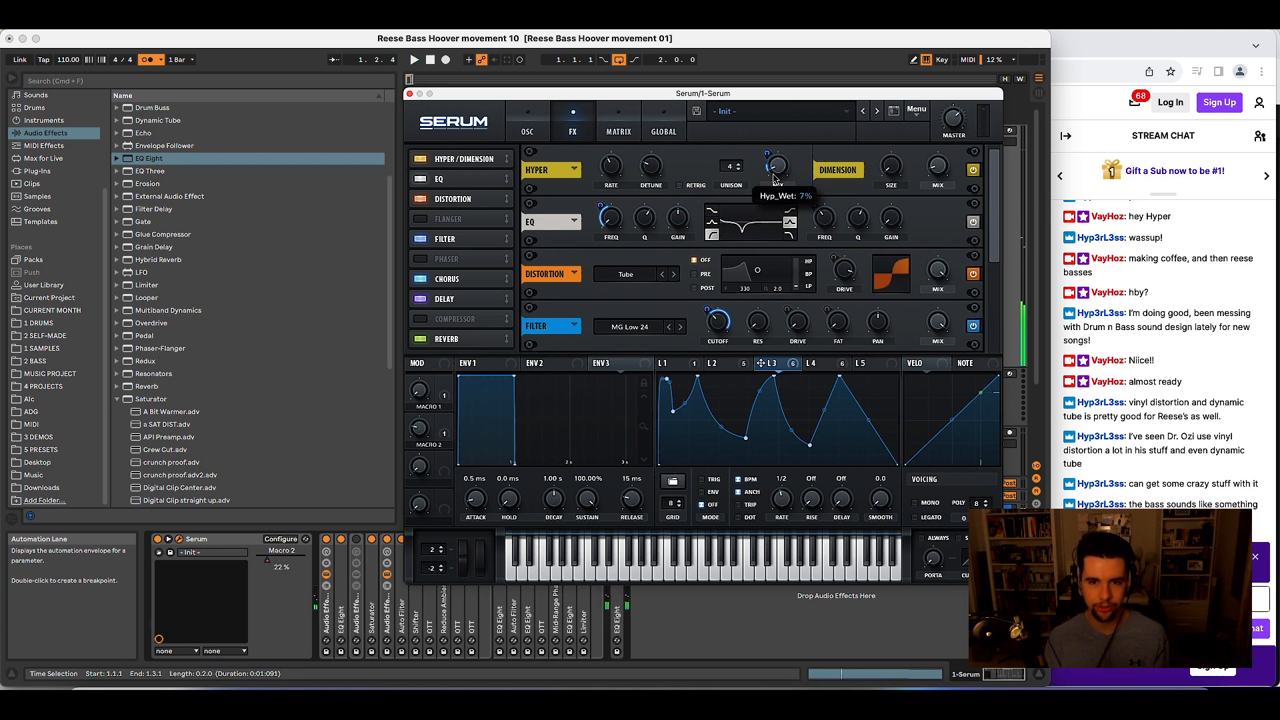
click(619, 126)
click(663, 127)
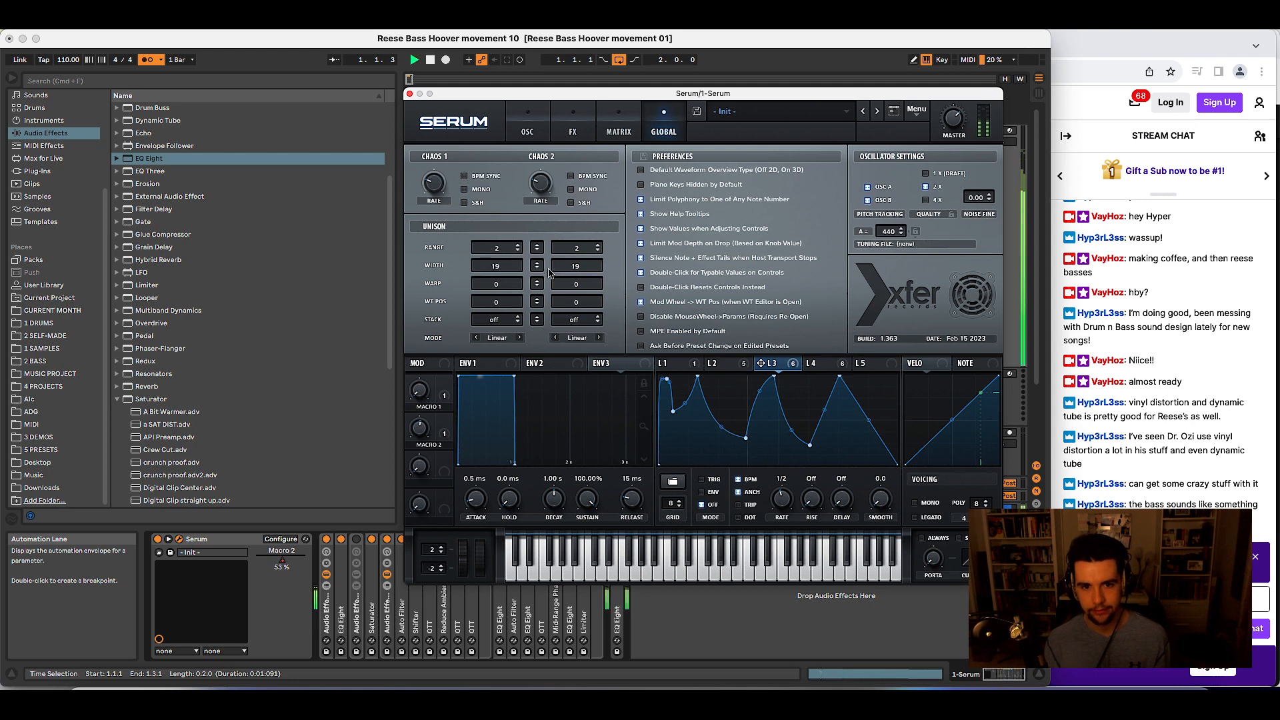
key(space)
- Raise Serum's oscillator B to octave +4 and semitone +7, playing the loop to hear the change
click(512, 123)
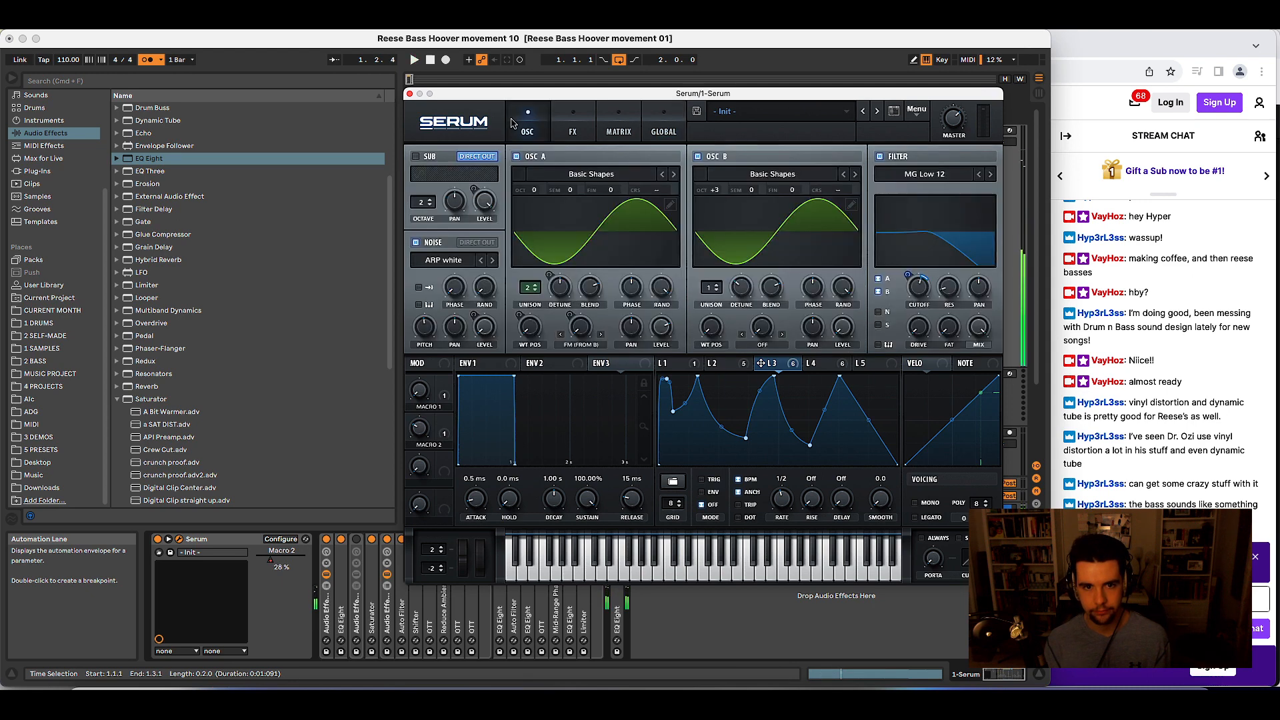
drag(742, 190, 773, 161)
key(space)
double_click(734, 193)
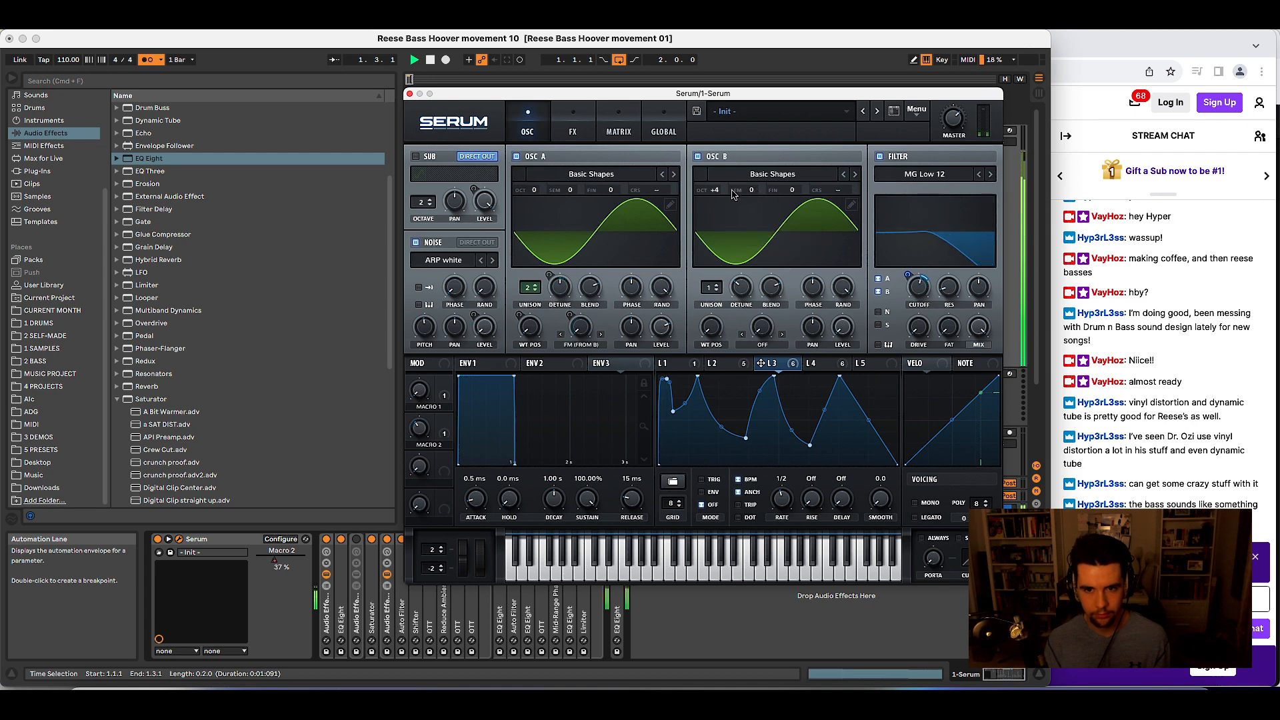
drag(744, 193, 774, 161)
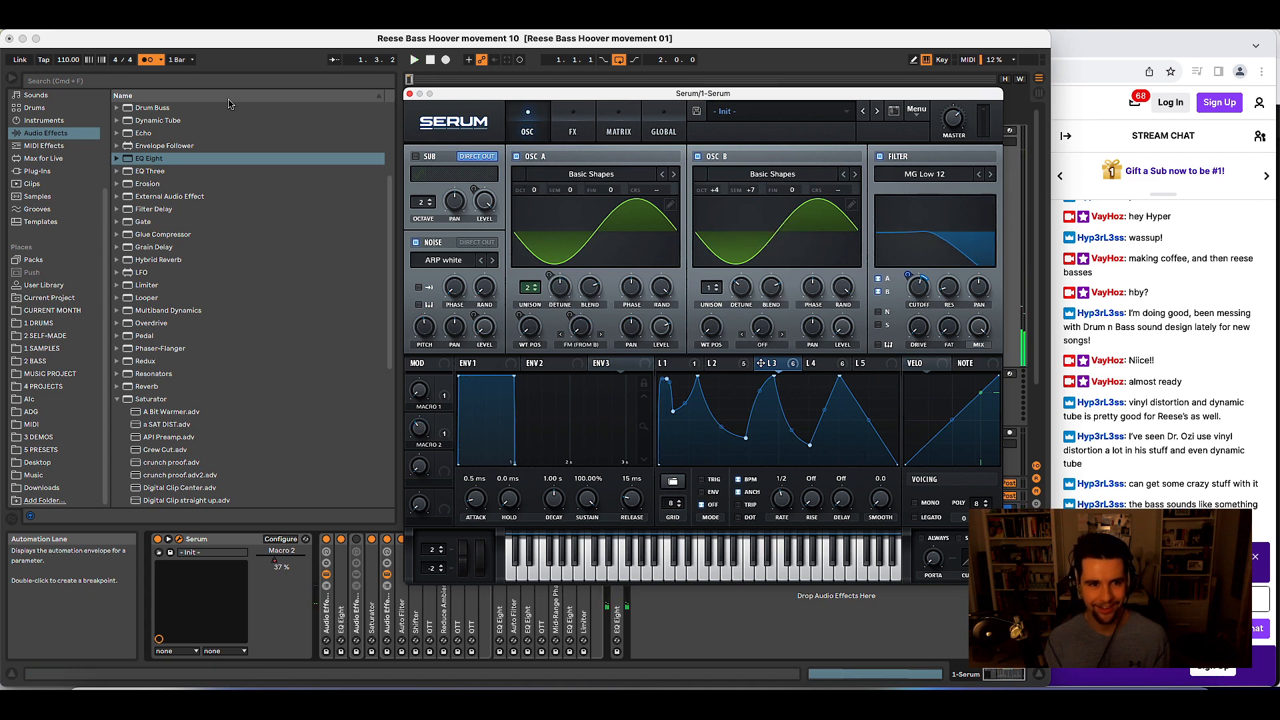
- Try playing the loop at a tempo of 54 BPM and undo the tempo change
click(63, 60)
text(54)
key(Return)
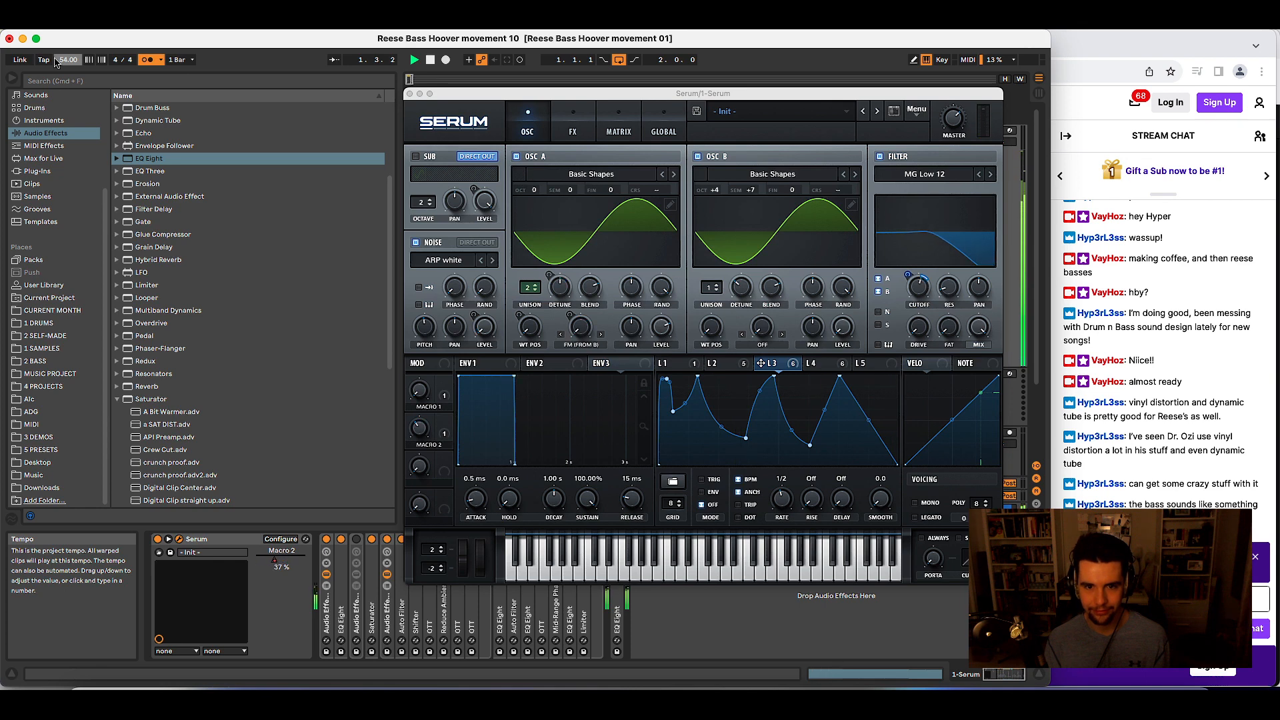
key(super+z)
key(space)
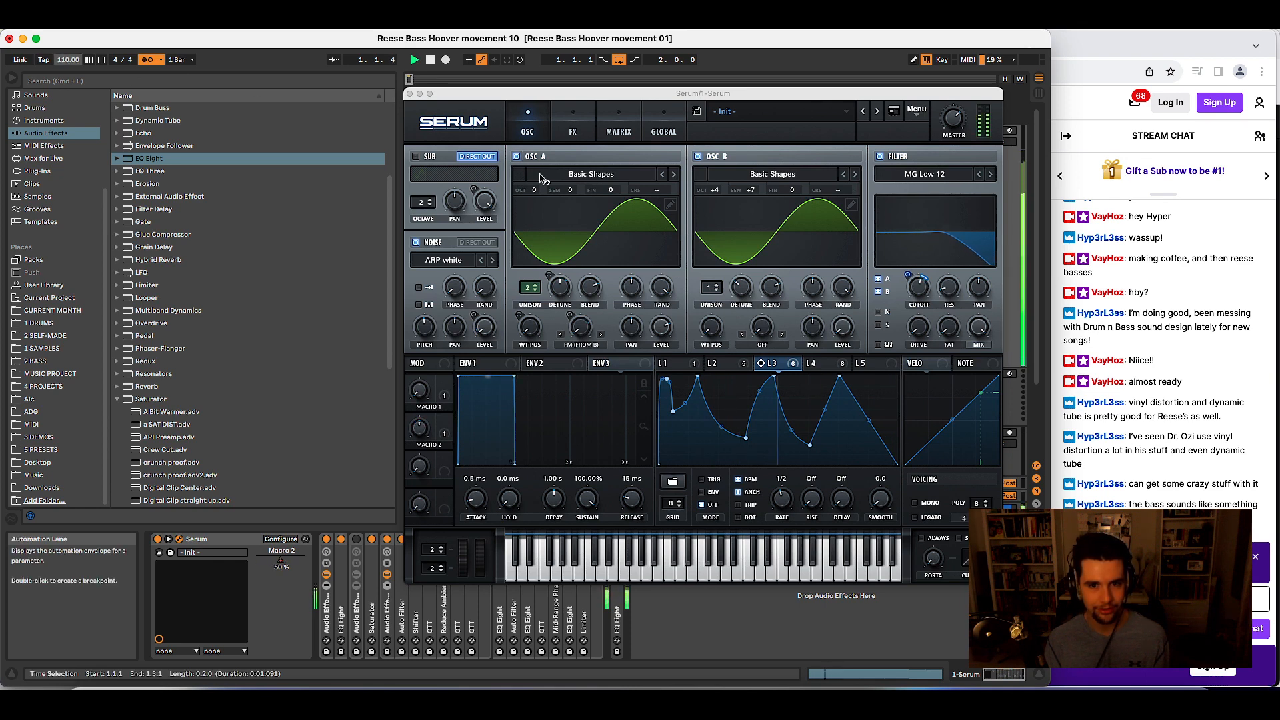
- Look through LFOs 1 to 4 and reduce LFO 4's modulation depth on oscillator A's FM (from B) amount
key(space)
click(678, 364)
click(730, 364)
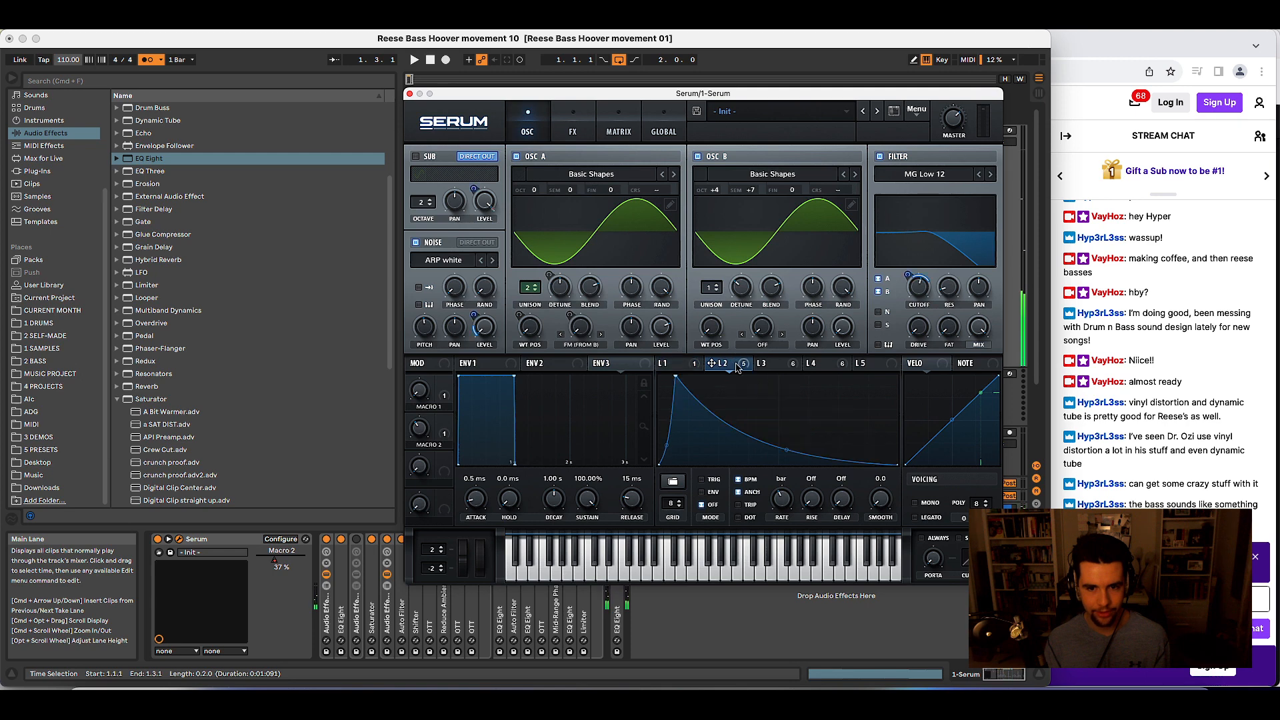
click(770, 365)
click(809, 364)
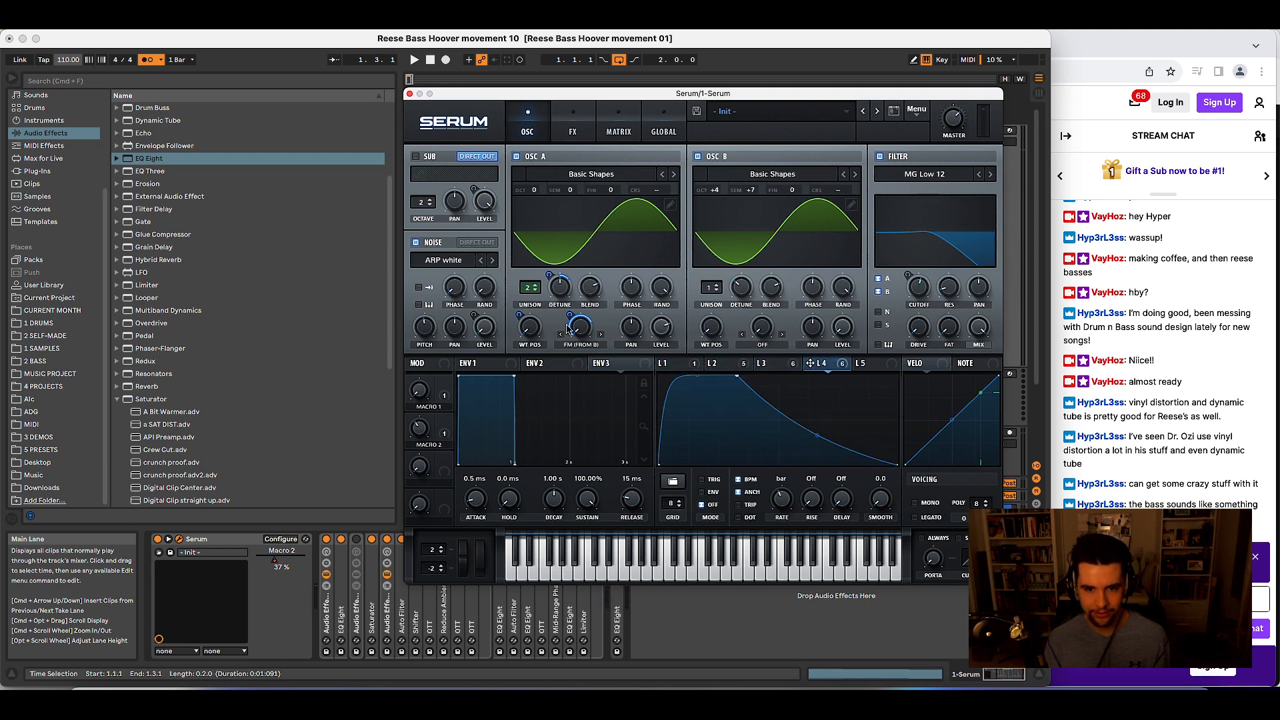
drag(569, 314, 554, 326)
key(space)
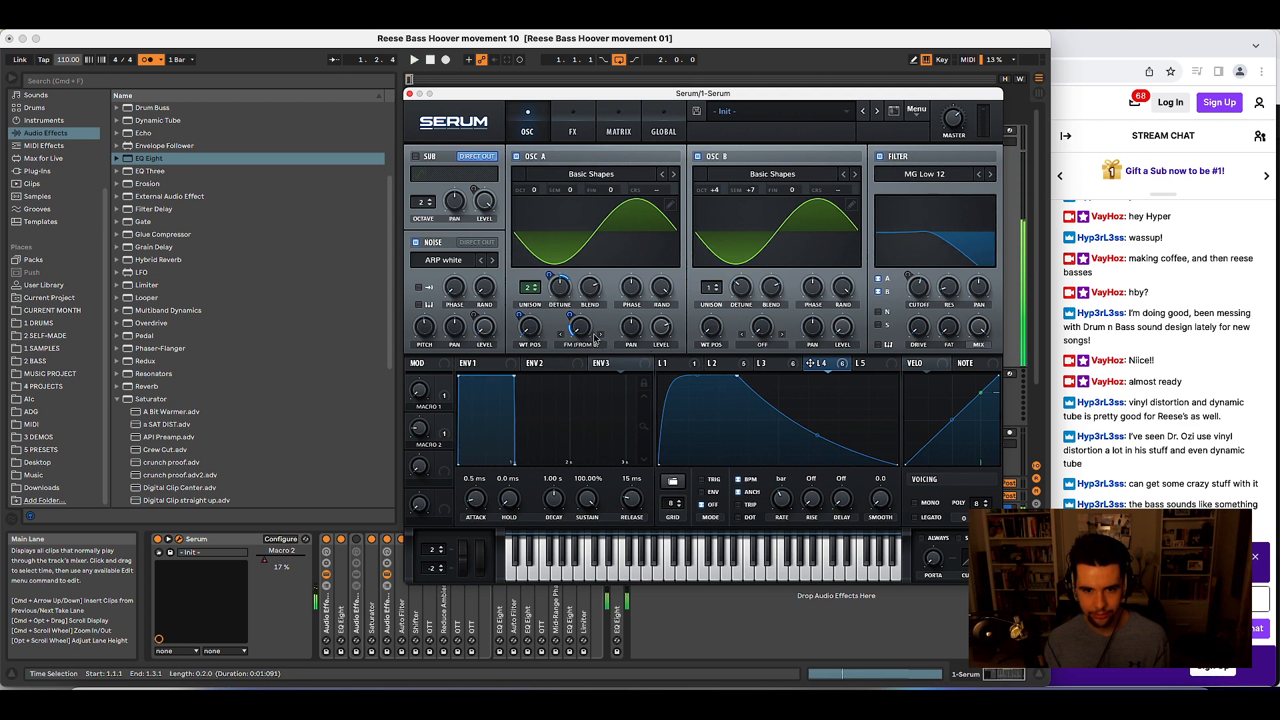
- Assign LFO 3 to oscillator A's FM (from B) amount and reset oscillator B's semitone to 0
click(792, 365)
drag(762, 363, 552, 349)
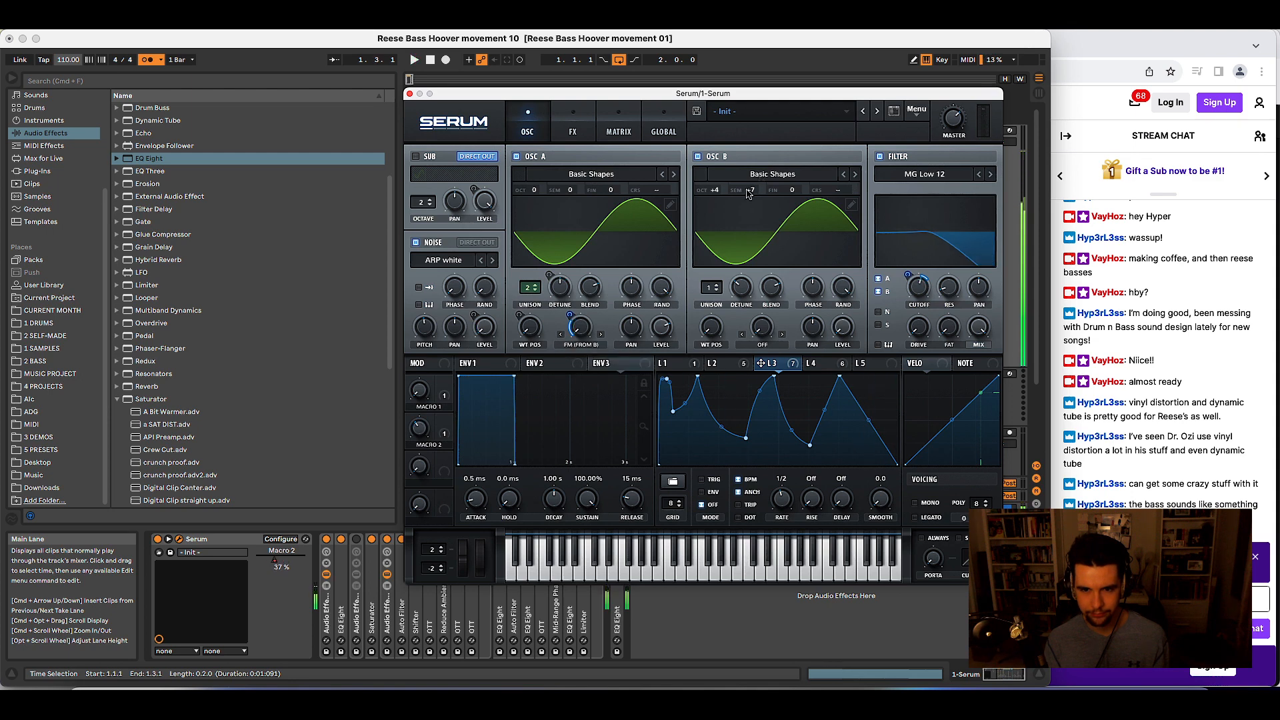
key(space)
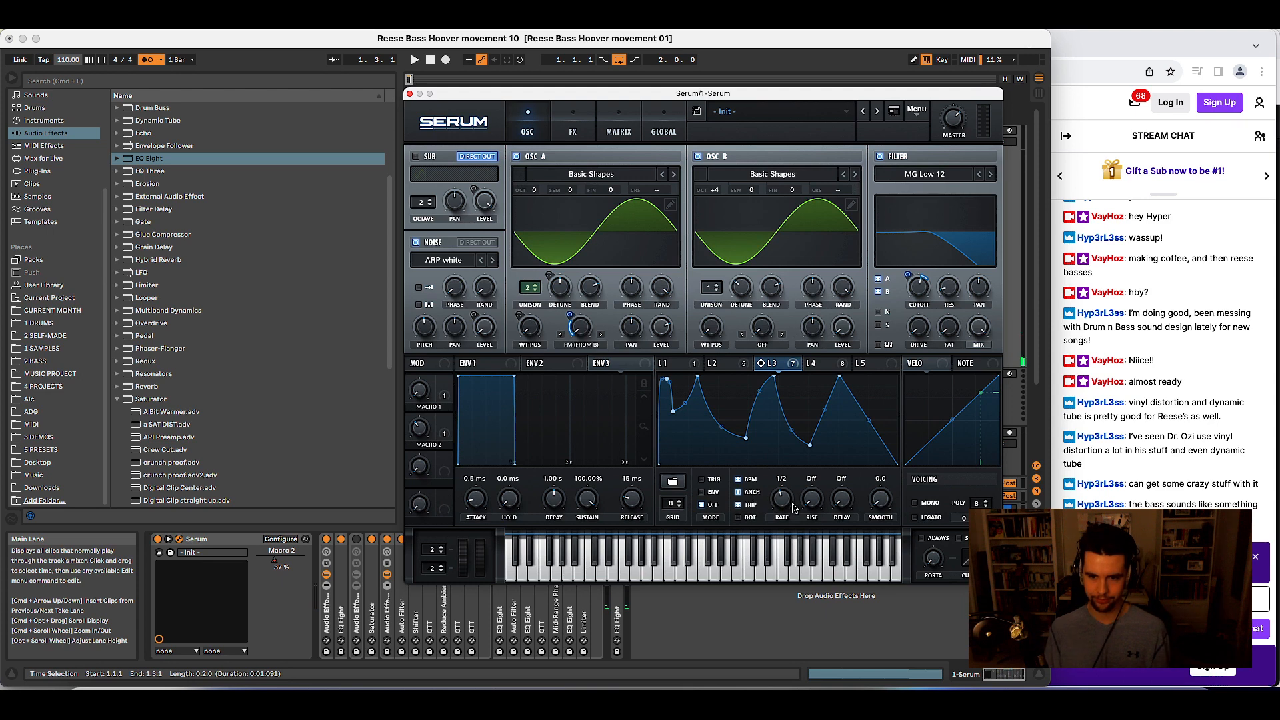
- Slow down LFO 3's rate and set LFO 2's rate to 2 bar while playing the loop
drag(784, 500, 785, 505)
key(space)
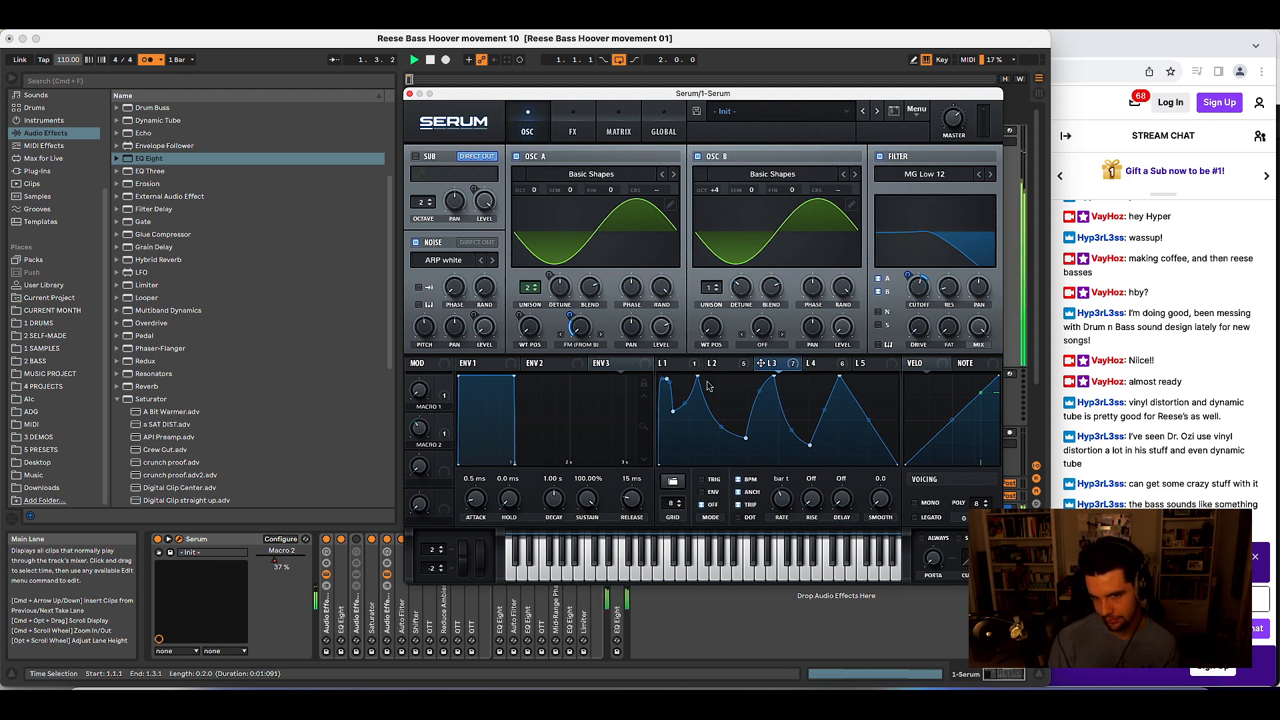
click(719, 364)
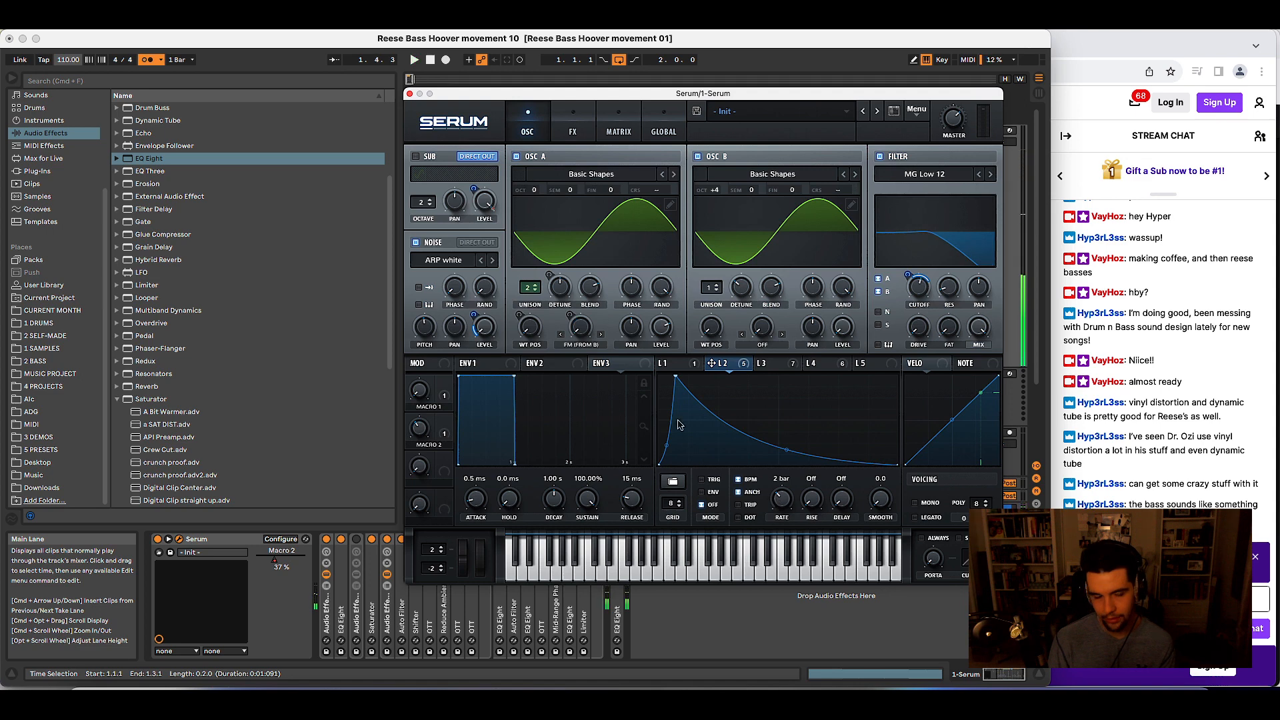
- Switch off Serum's reverb effect and set LFO 3's rate to bar
click(563, 106)
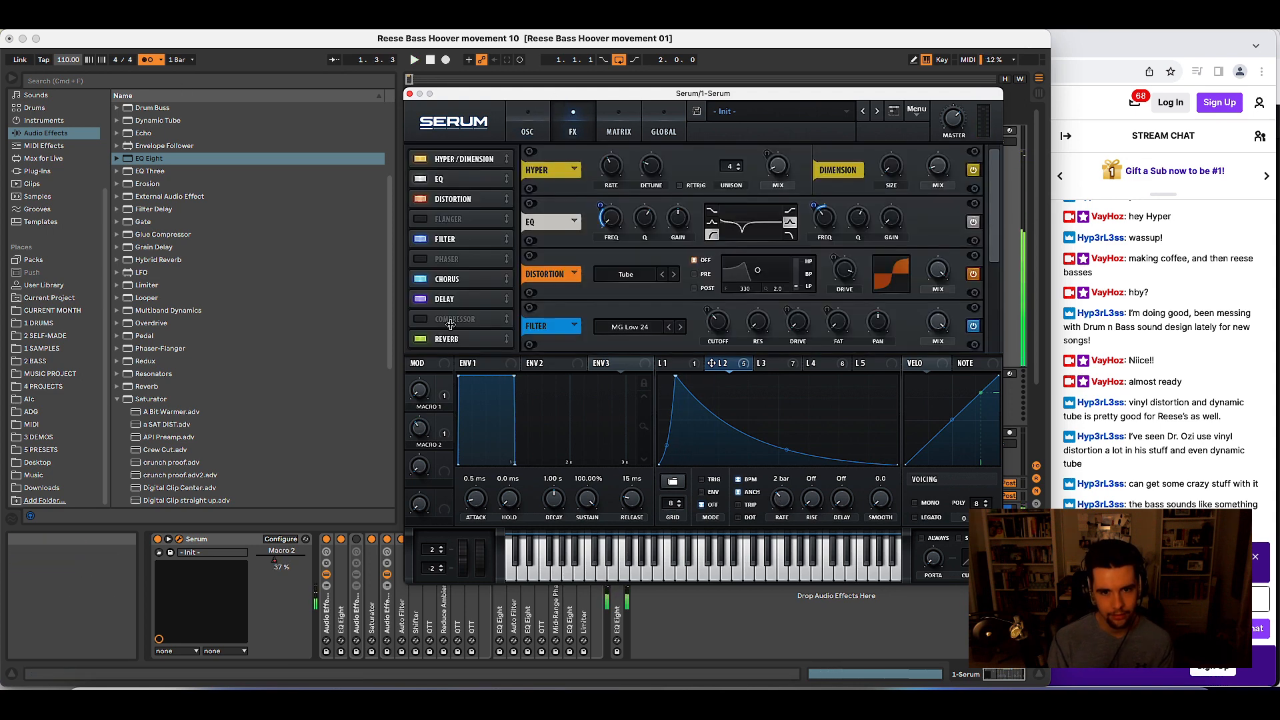
click(783, 368)
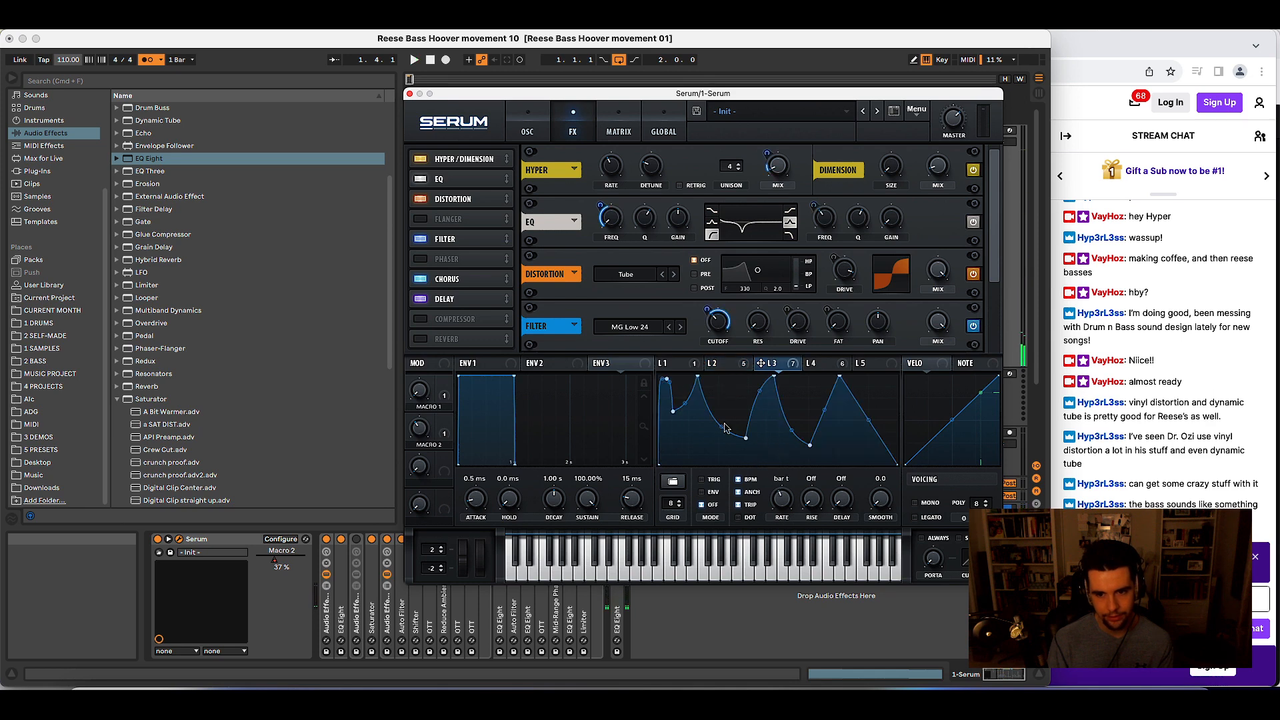
key(space)
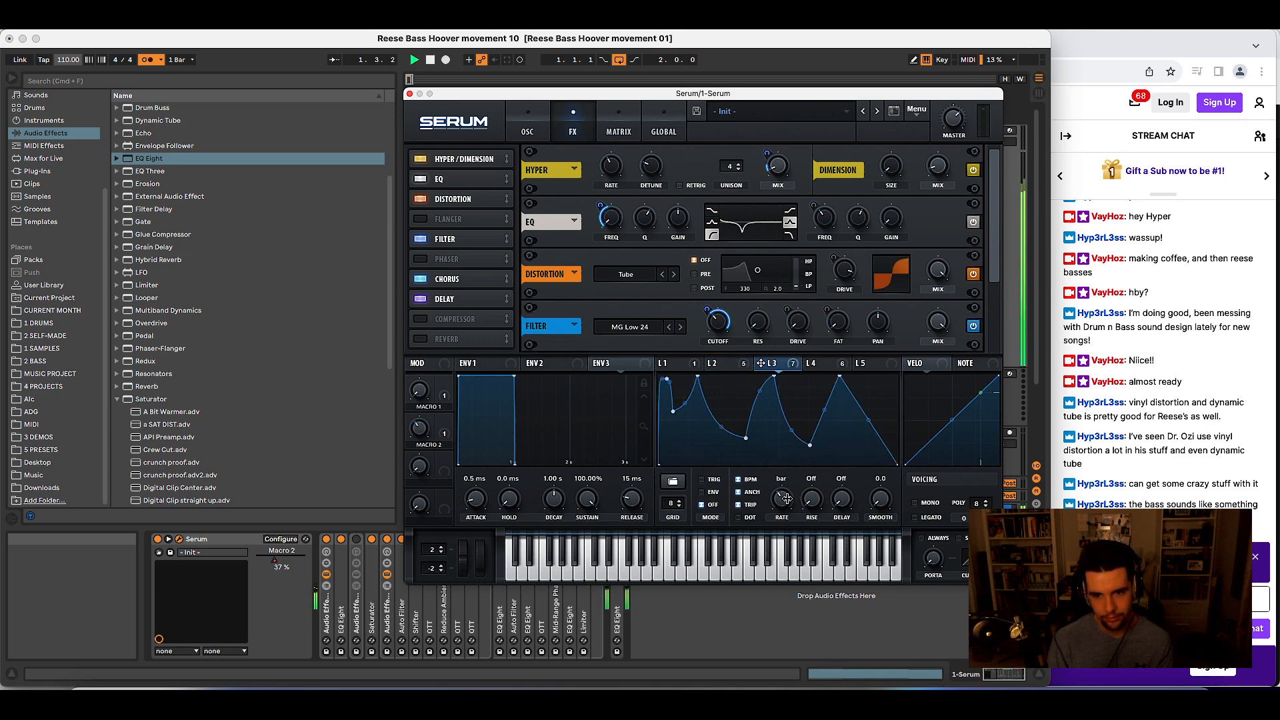
- Move LFO 2's peak to about a quarter of the cycle and switch off Serum's delay effect
click(722, 363)
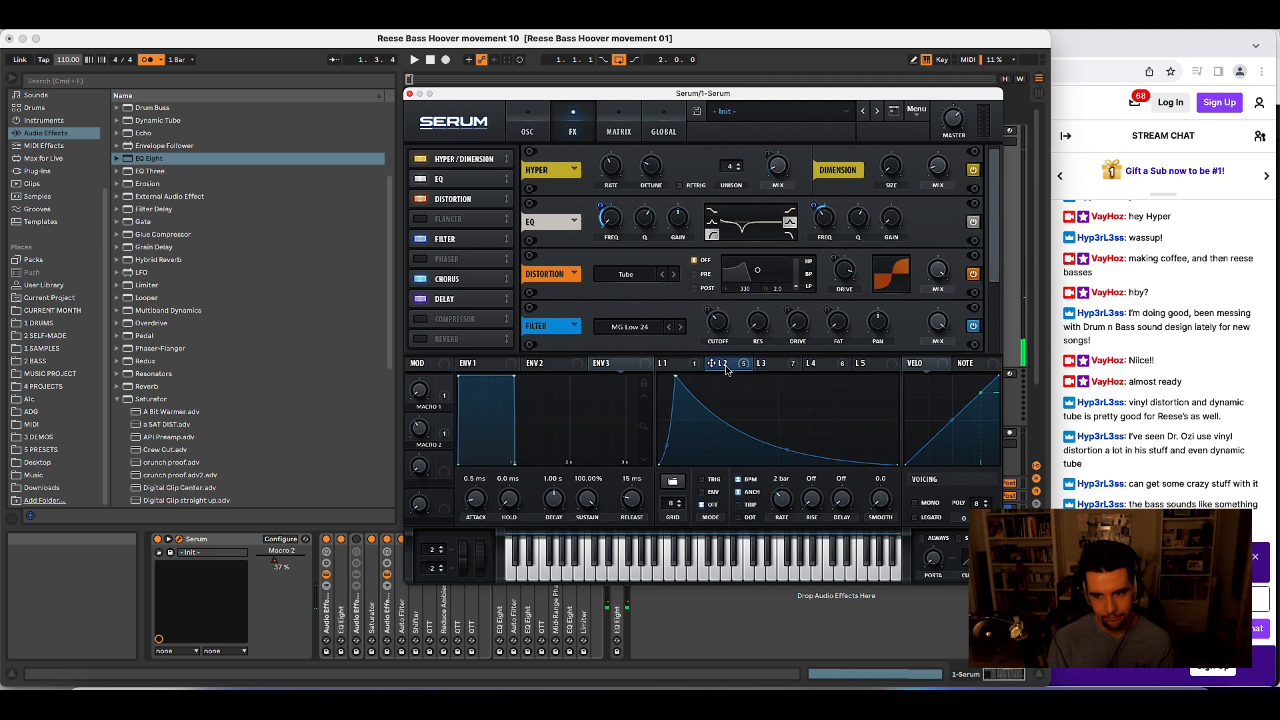
drag(677, 375, 723, 363)
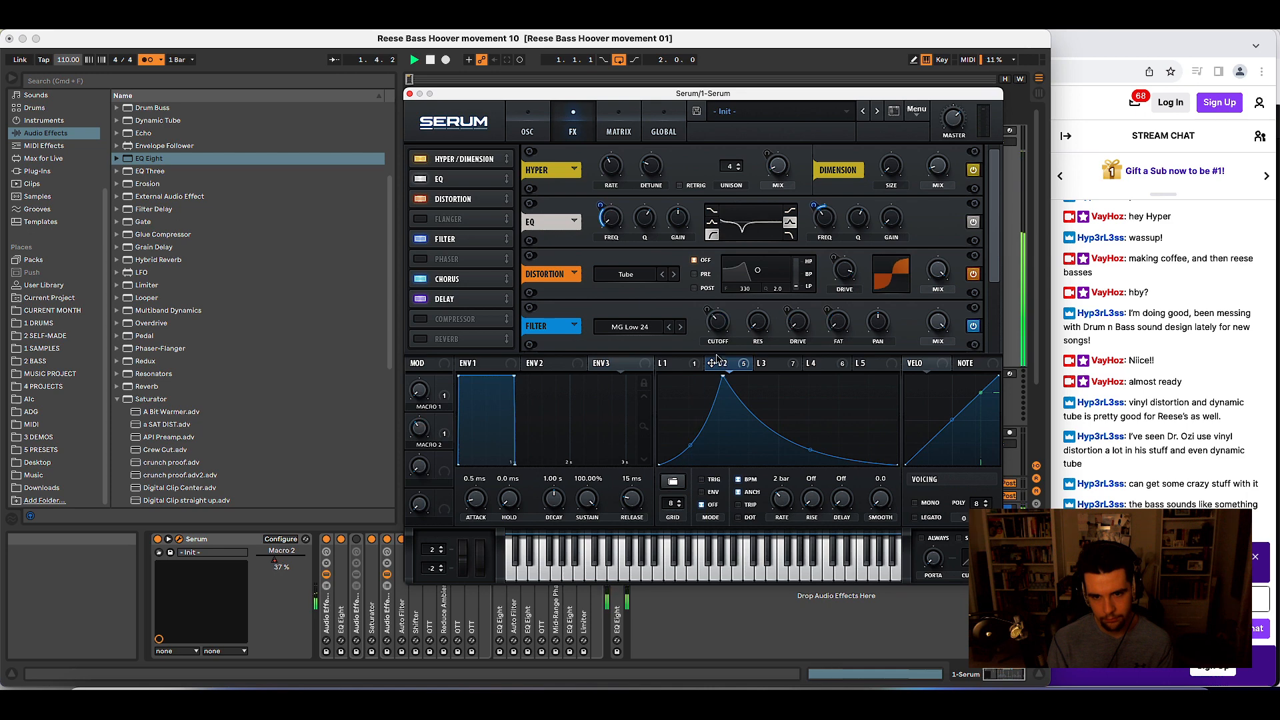
click(421, 298)
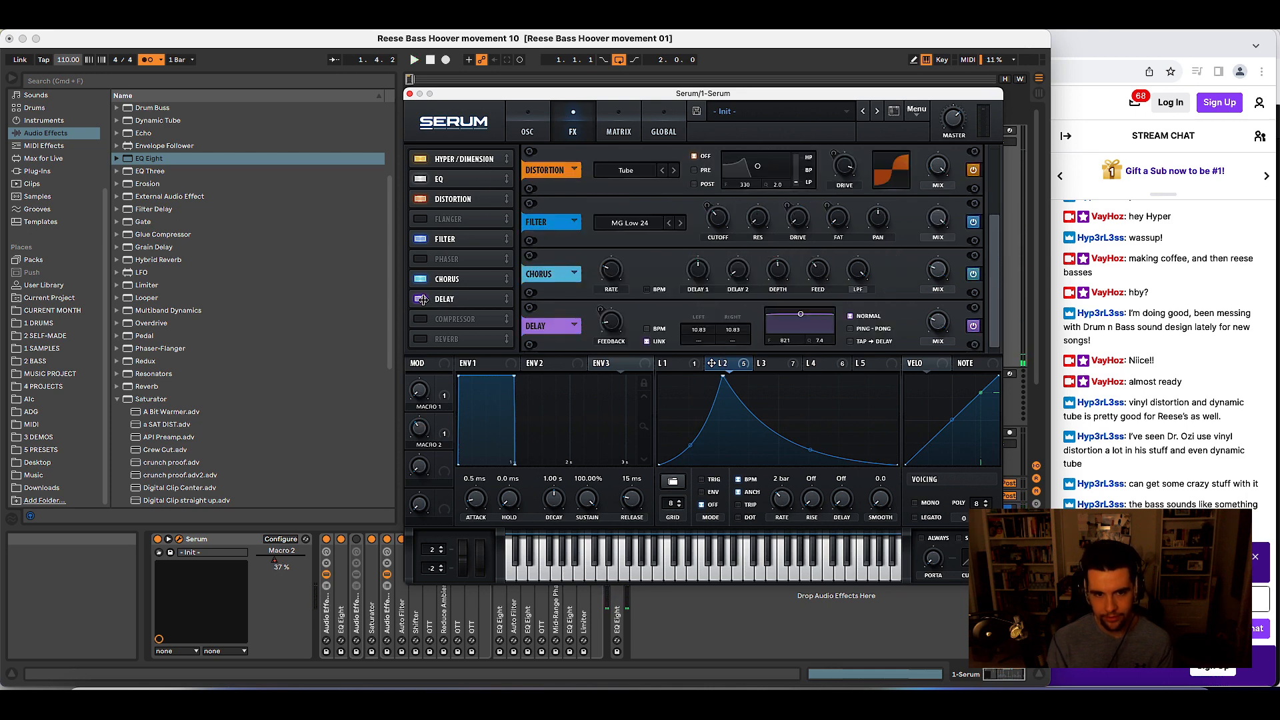
key(space)
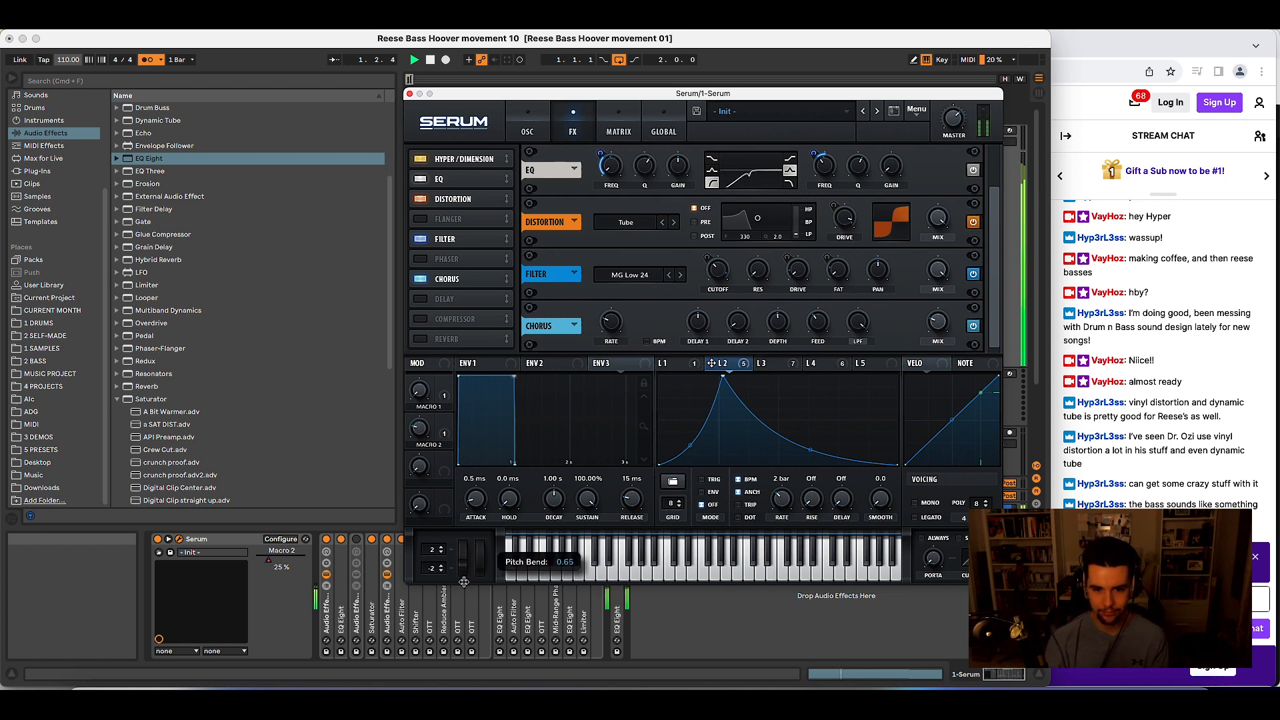
- Move Serum's pitch bend wheel, try lowering the pitch bend automation across the loop, and undo the change
drag(464, 558, 462, 578)
key(space)
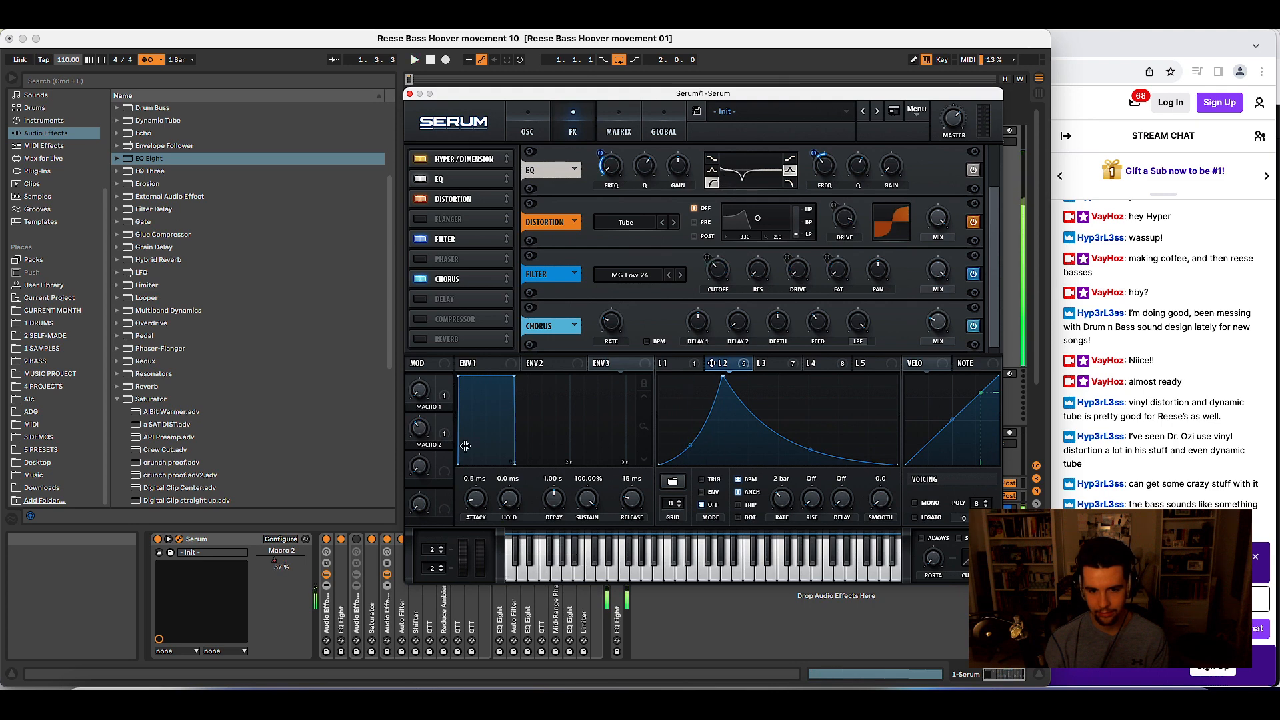
click(409, 94)
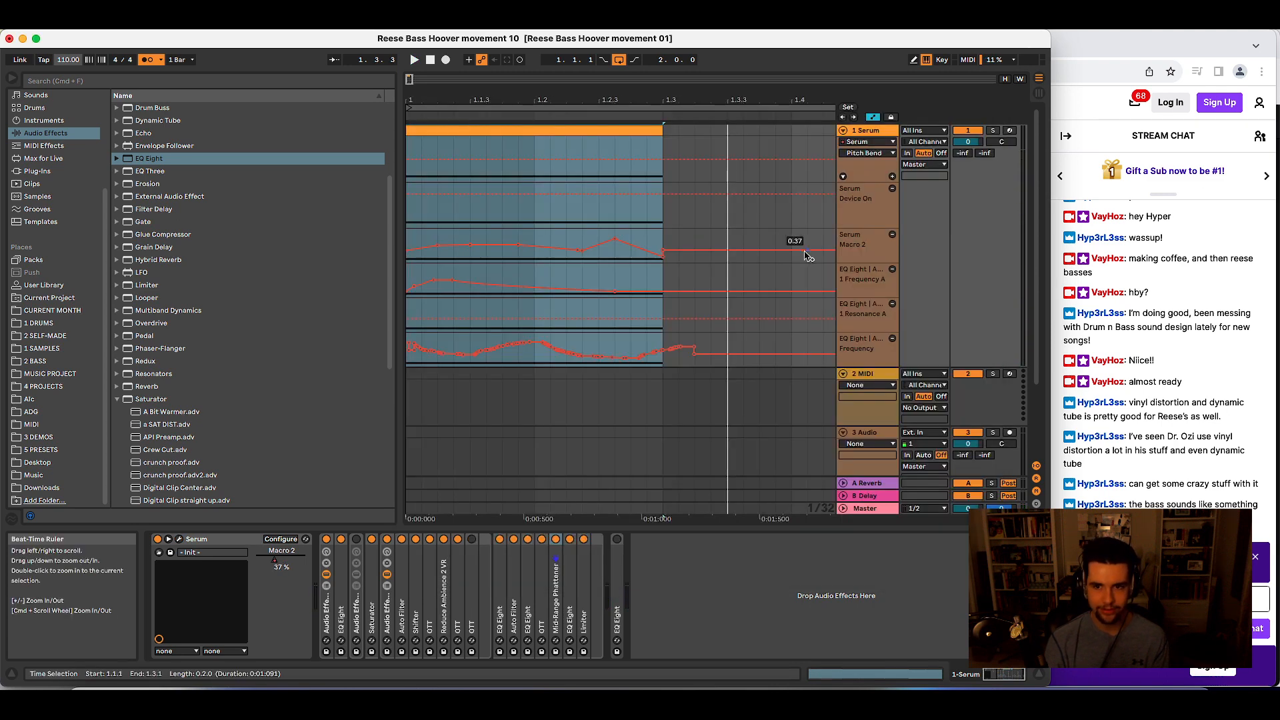
drag(406, 161, 406, 170)
click(485, 128)
key(space)
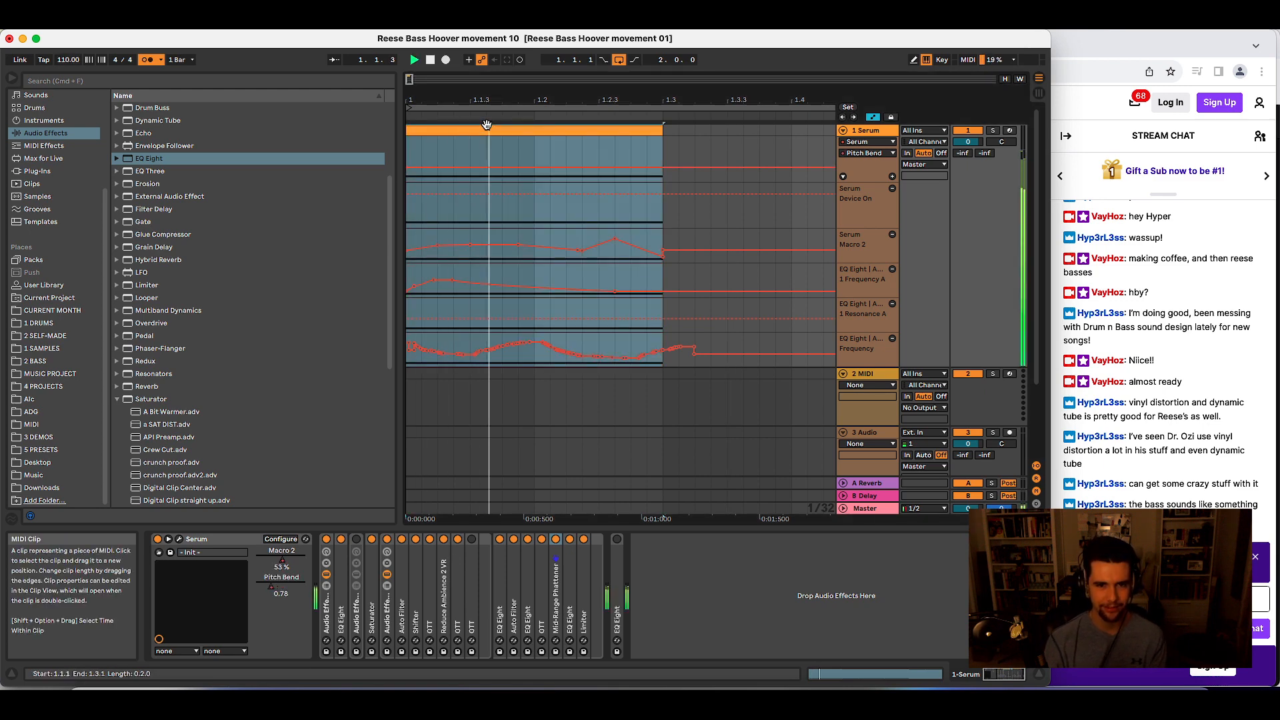
key(super+z)
key(super+z)
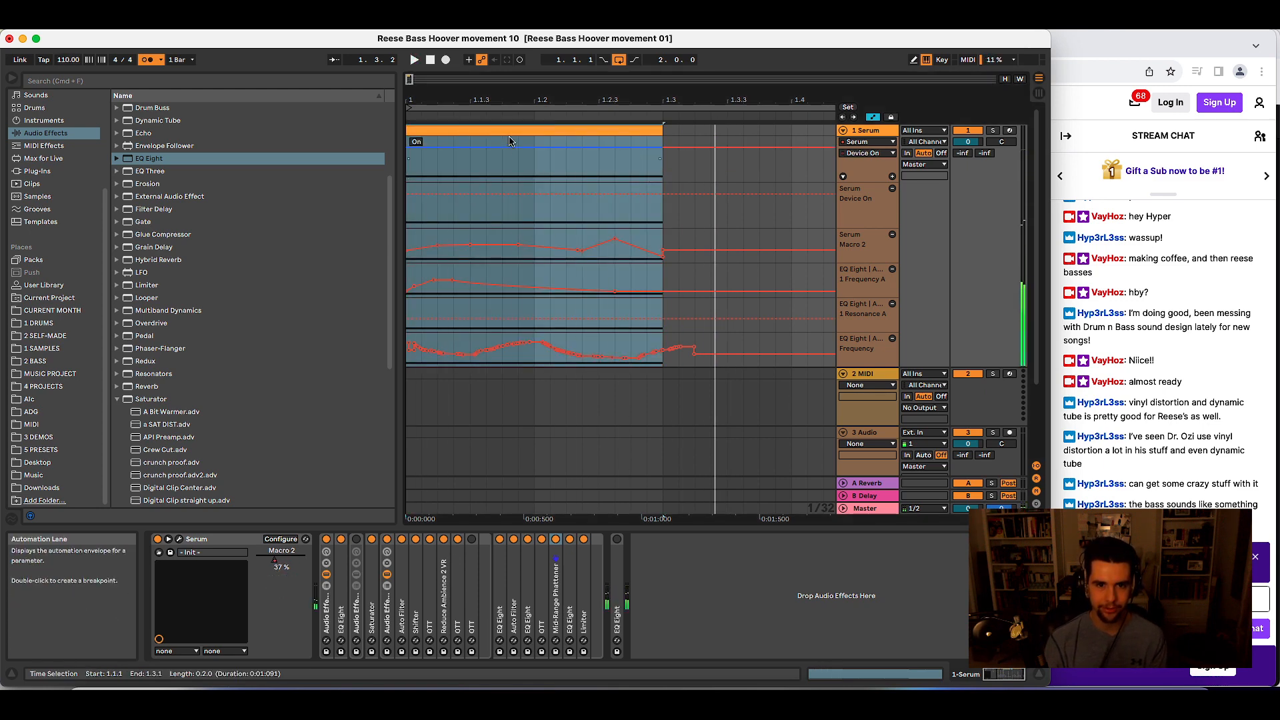
- Show the Serum track's current Device On automation in a separate lane and play the loop
key(space)
key(space)
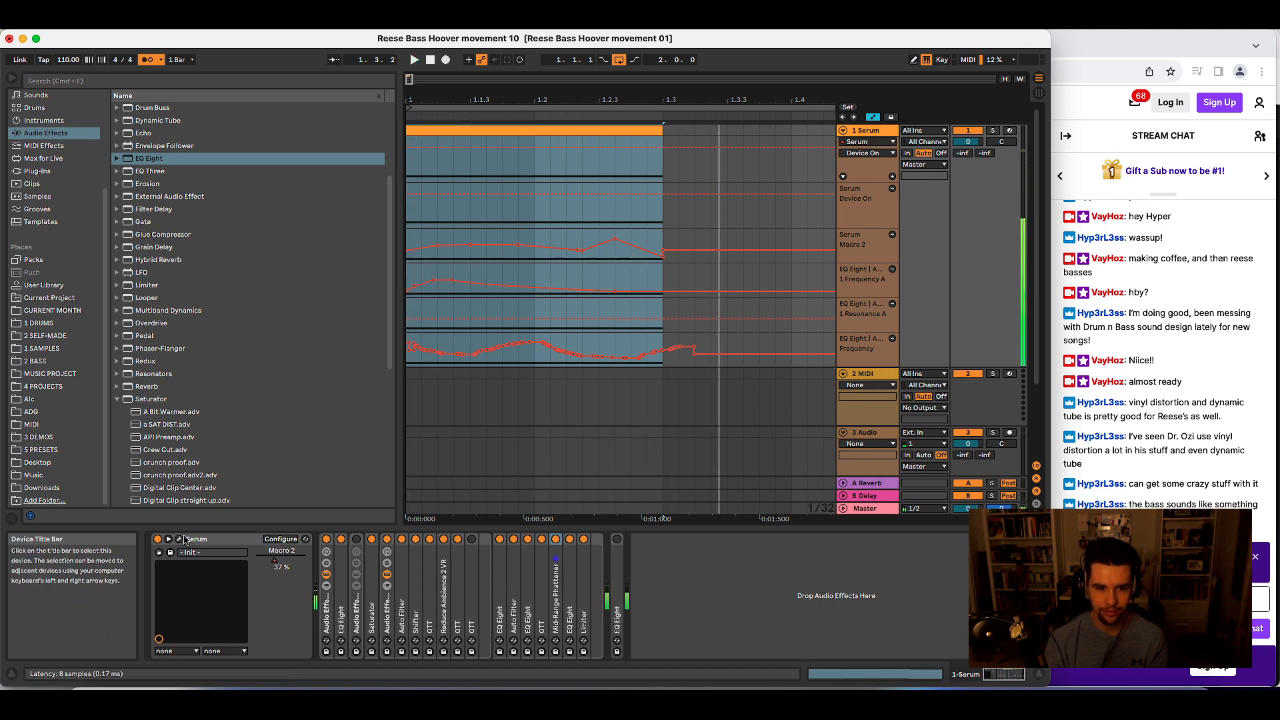
right_click(863, 174)
click(884, 189)
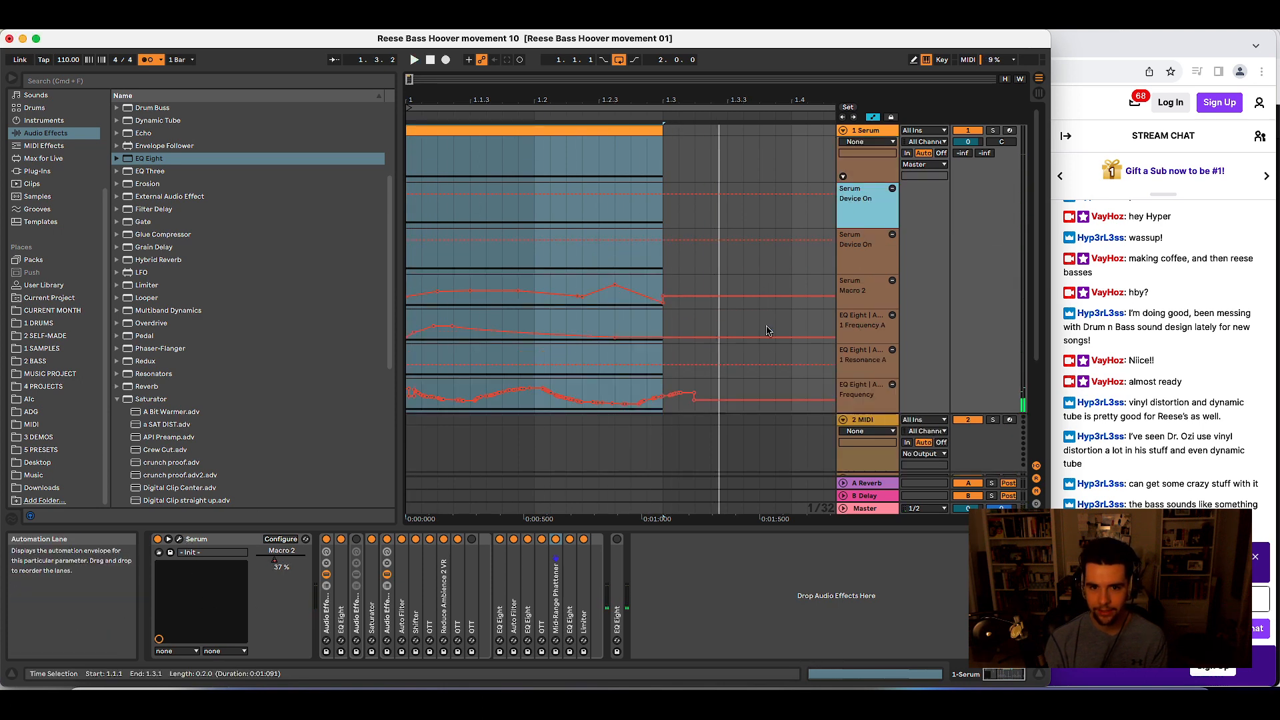
key(space)
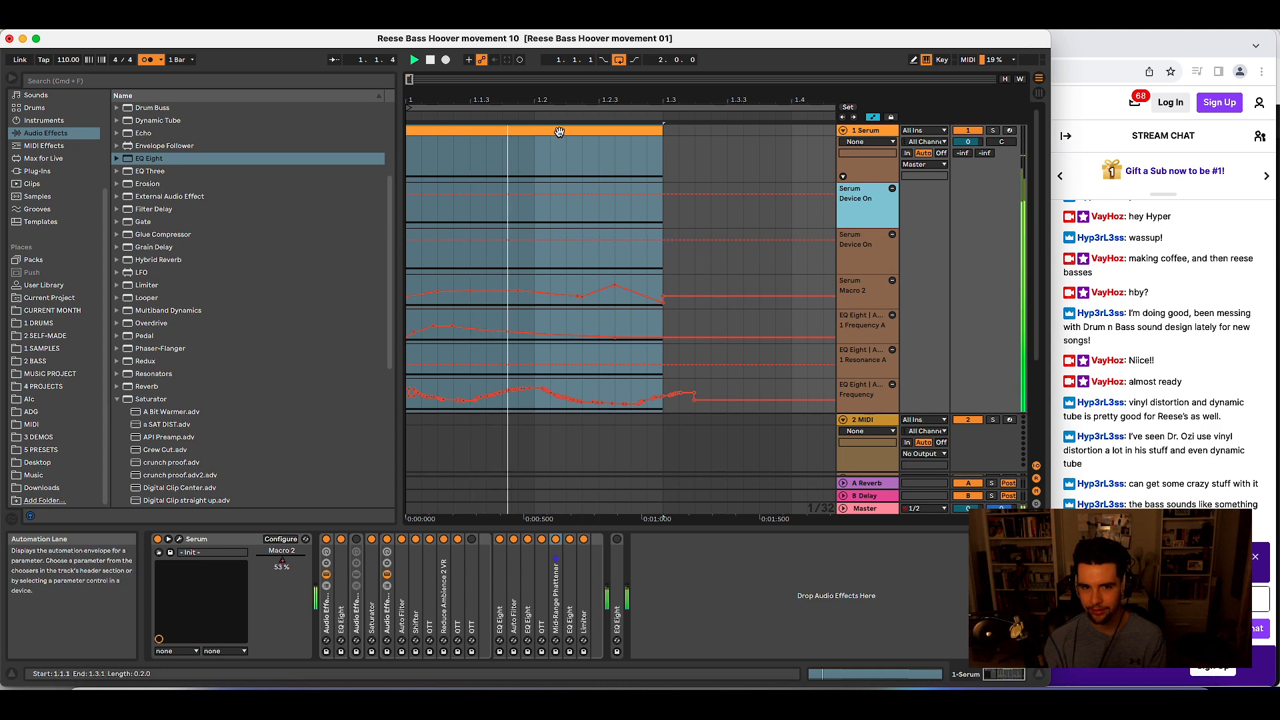
- Move Serum's pitch bend wheel to call up its automation, and slightly lower the pitch bend line across the loop
click(189, 542)
click(179, 539)
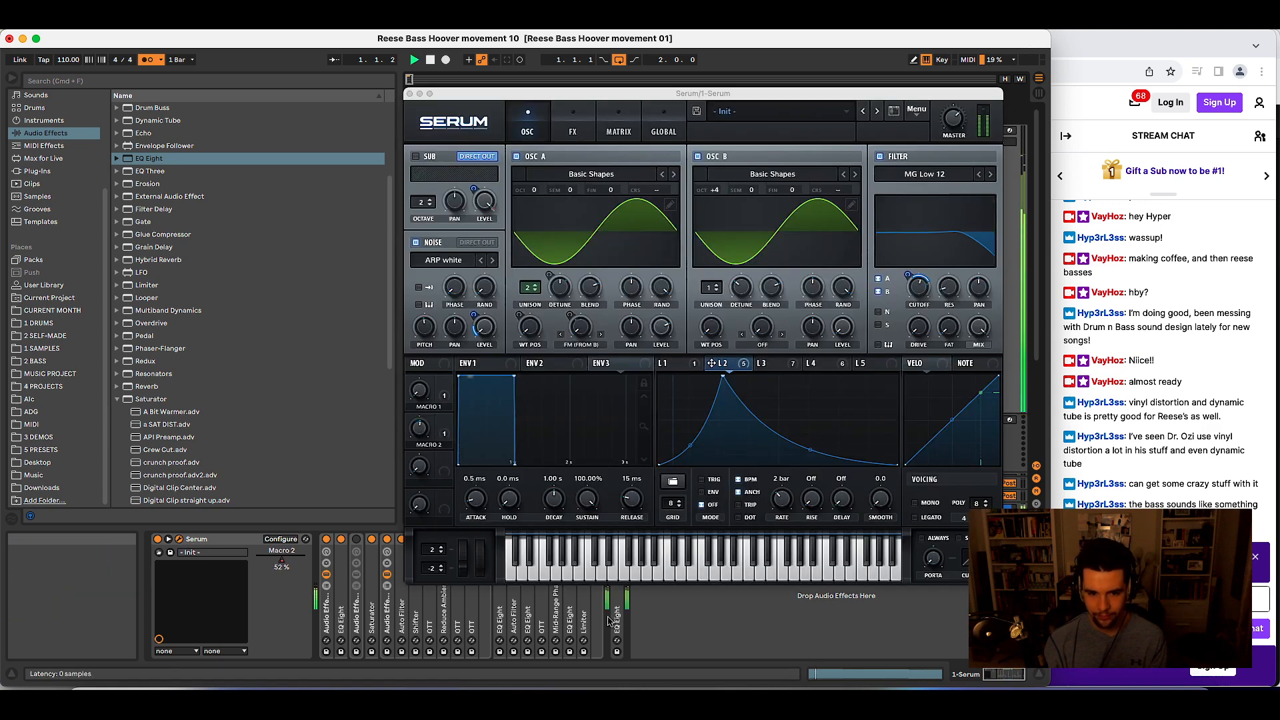
click(459, 563)
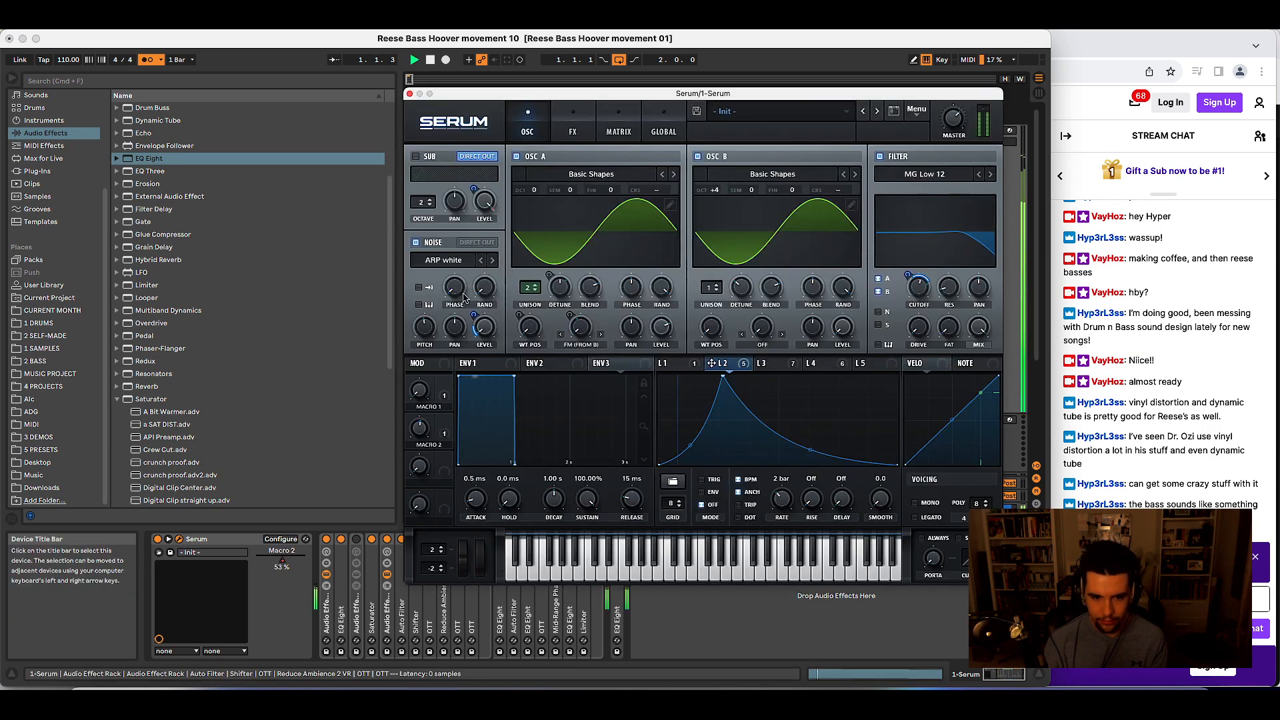
click(410, 94)
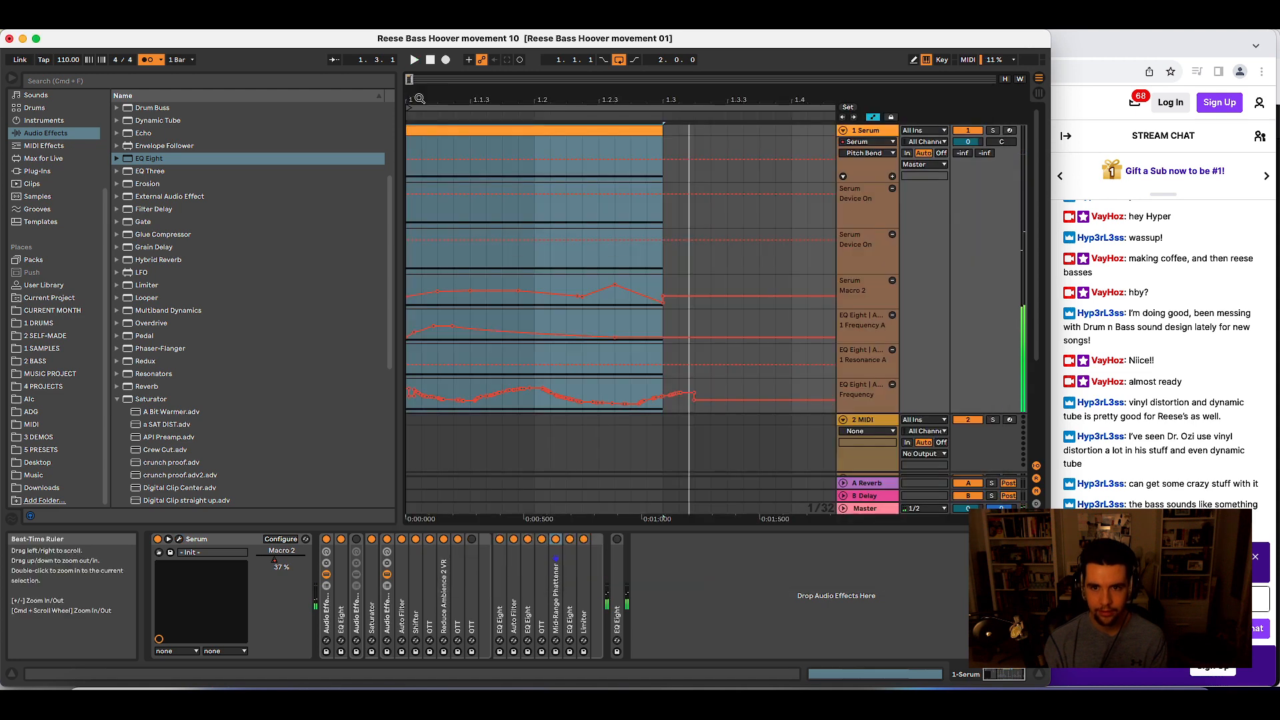
click(418, 156)
key(space)
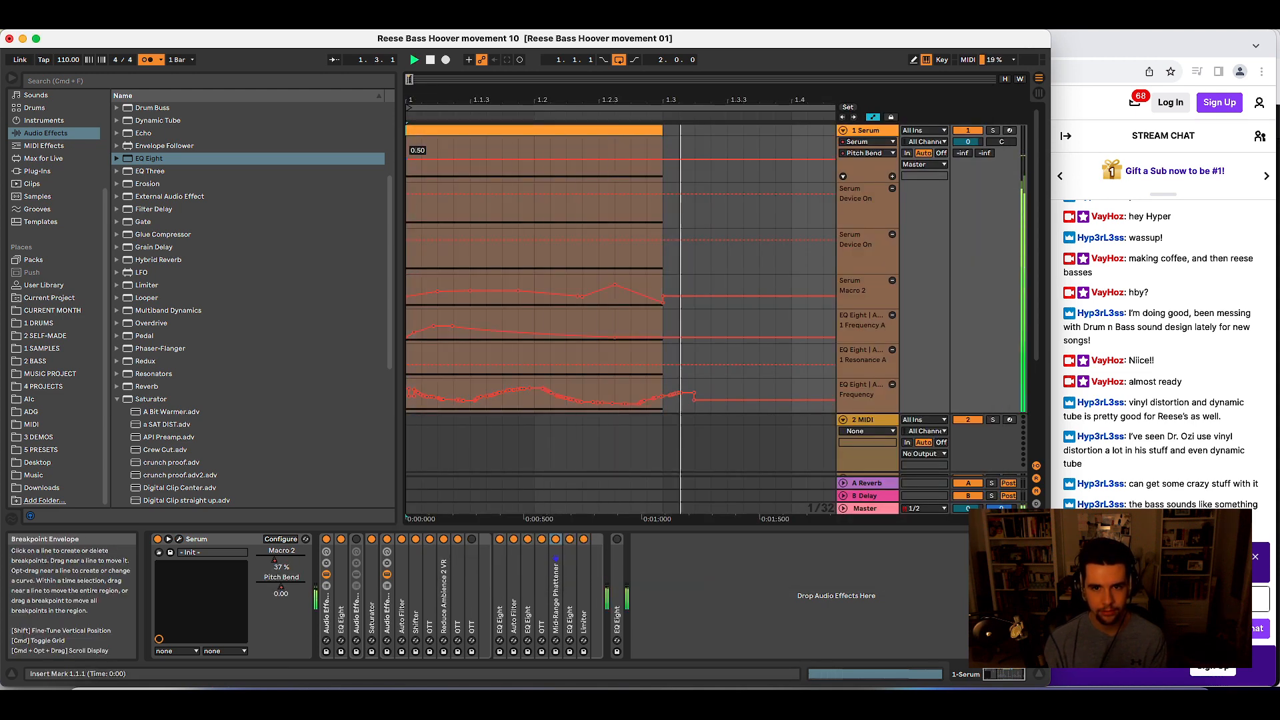
key(space)
drag(416, 159, 416, 167)
key(space)
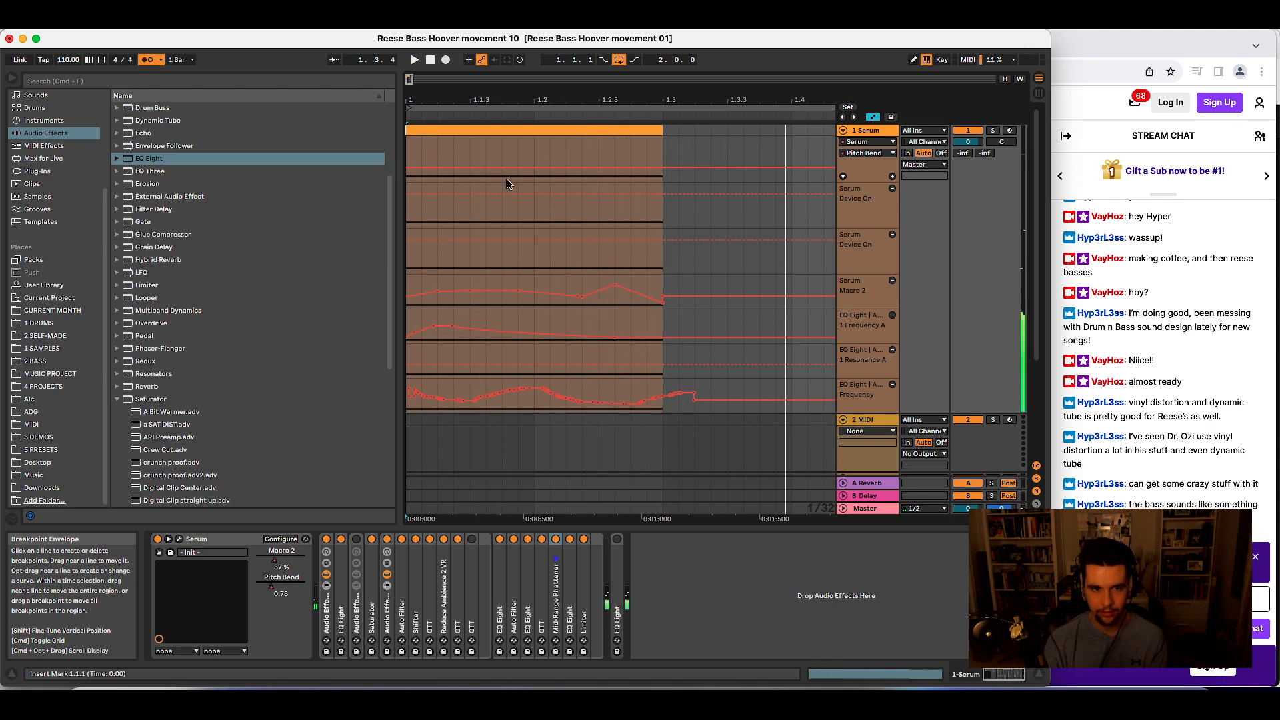
- Add a Shifter to the end of the Serum track's chain with Fine at -75.9 Hz and Dry/Wet at 49%
scroll(167, 330, down, 10)
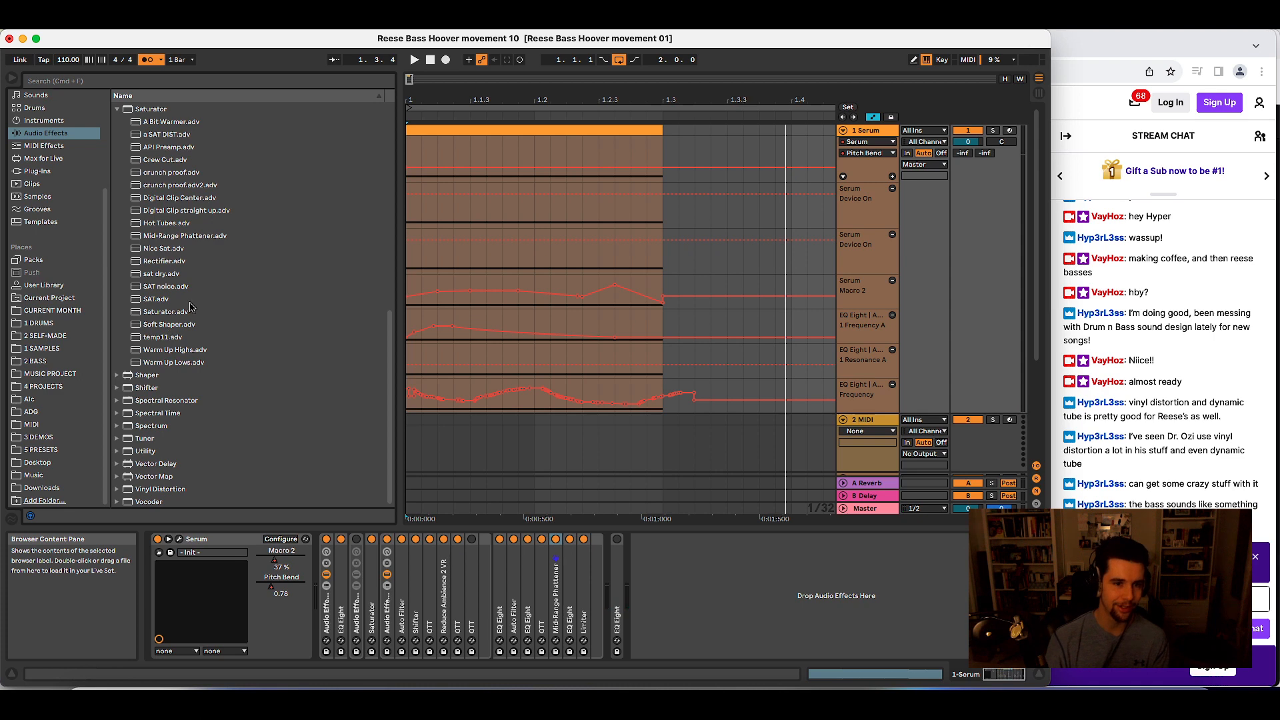
scroll(180, 296, up, 5)
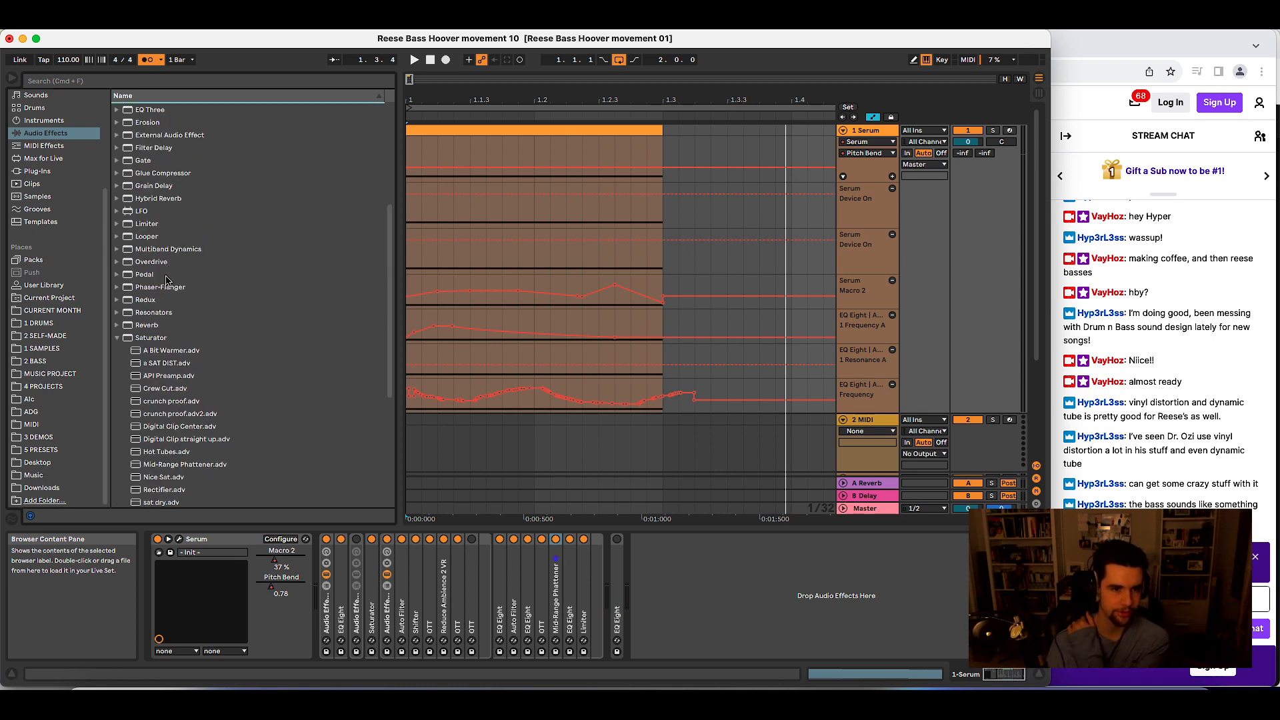
scroll(169, 291, down, 6)
double_click(175, 387)
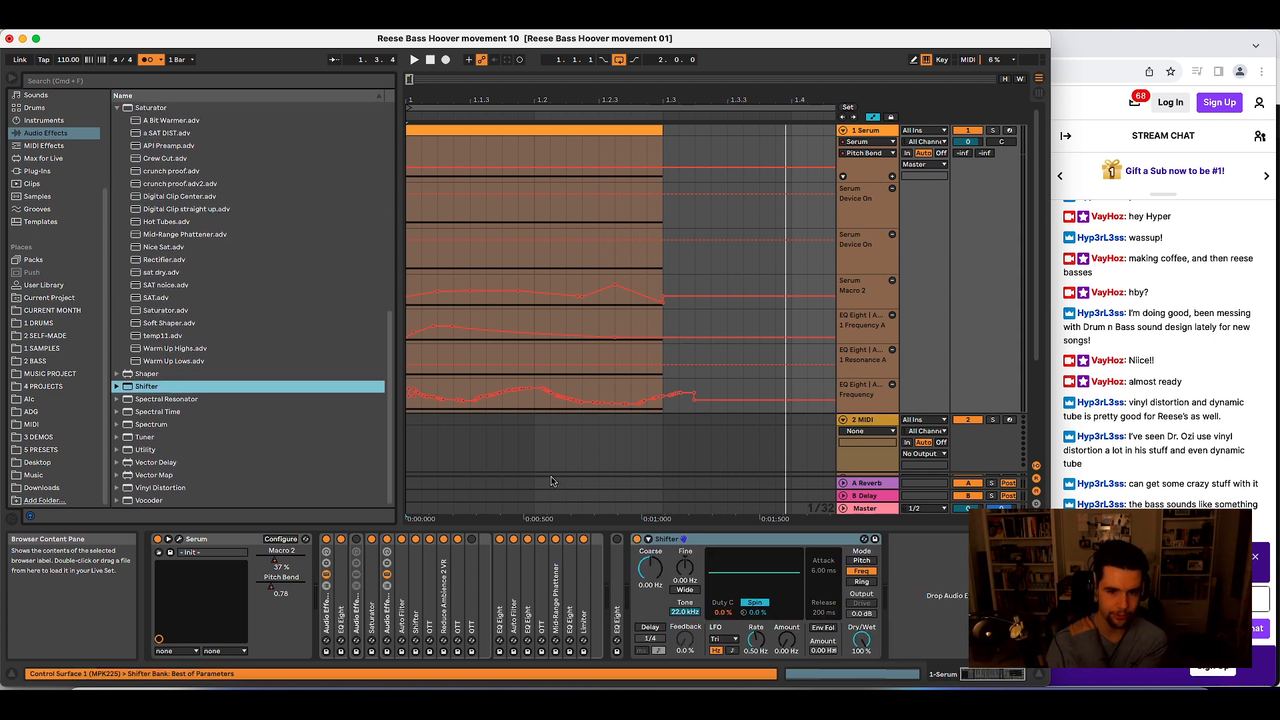
key(space)
drag(685, 568, 686, 580)
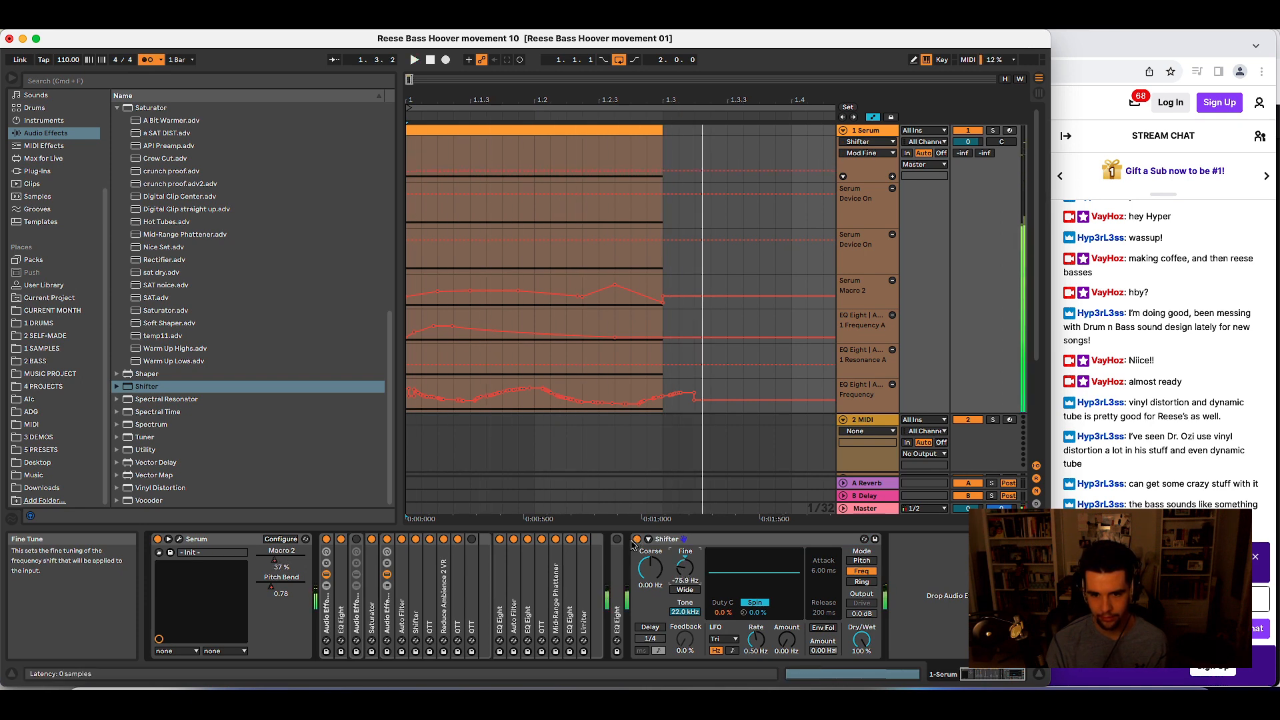
drag(861, 640, 861, 667)
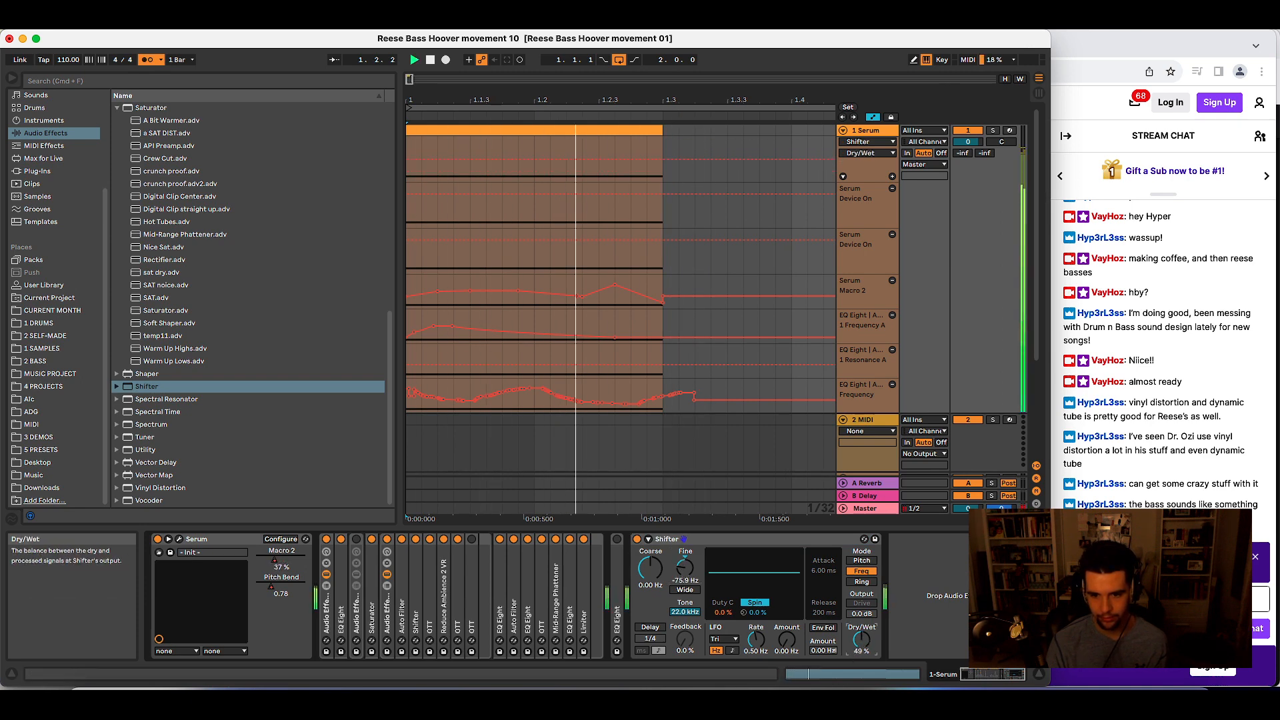
key(space)
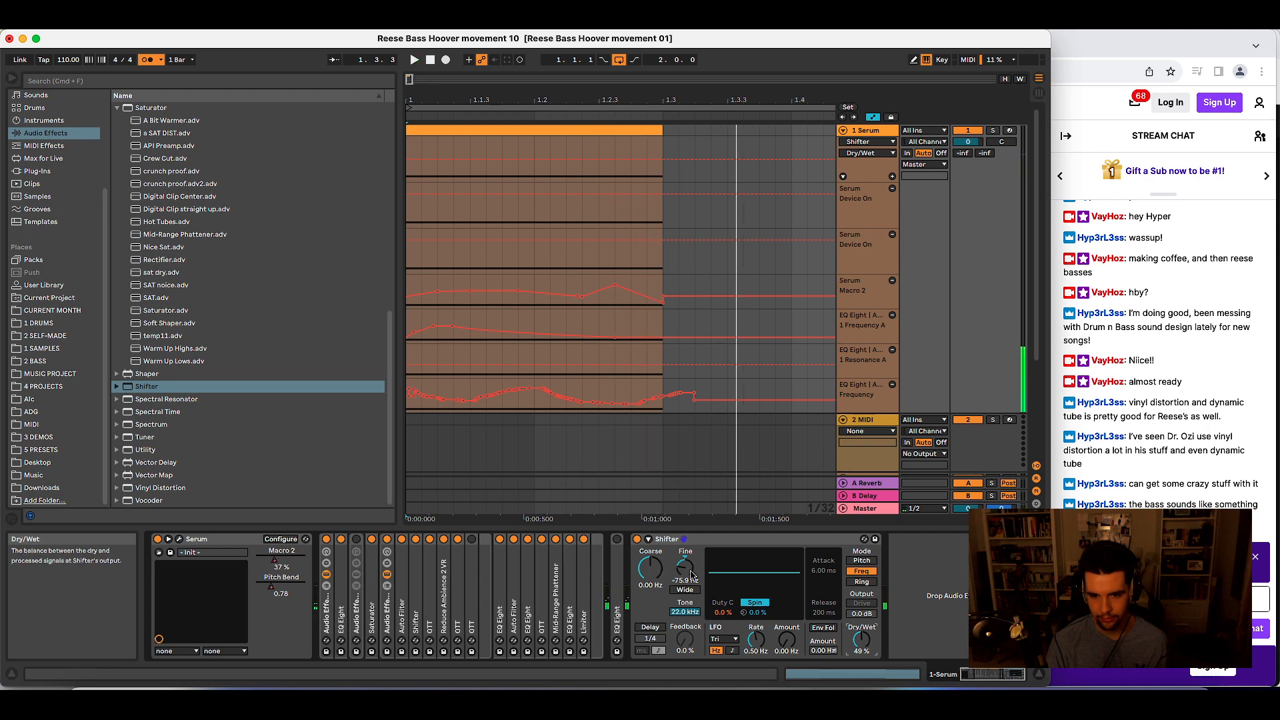
- Switch off the Shifter and play the loop without it
click(637, 539)
key(space)
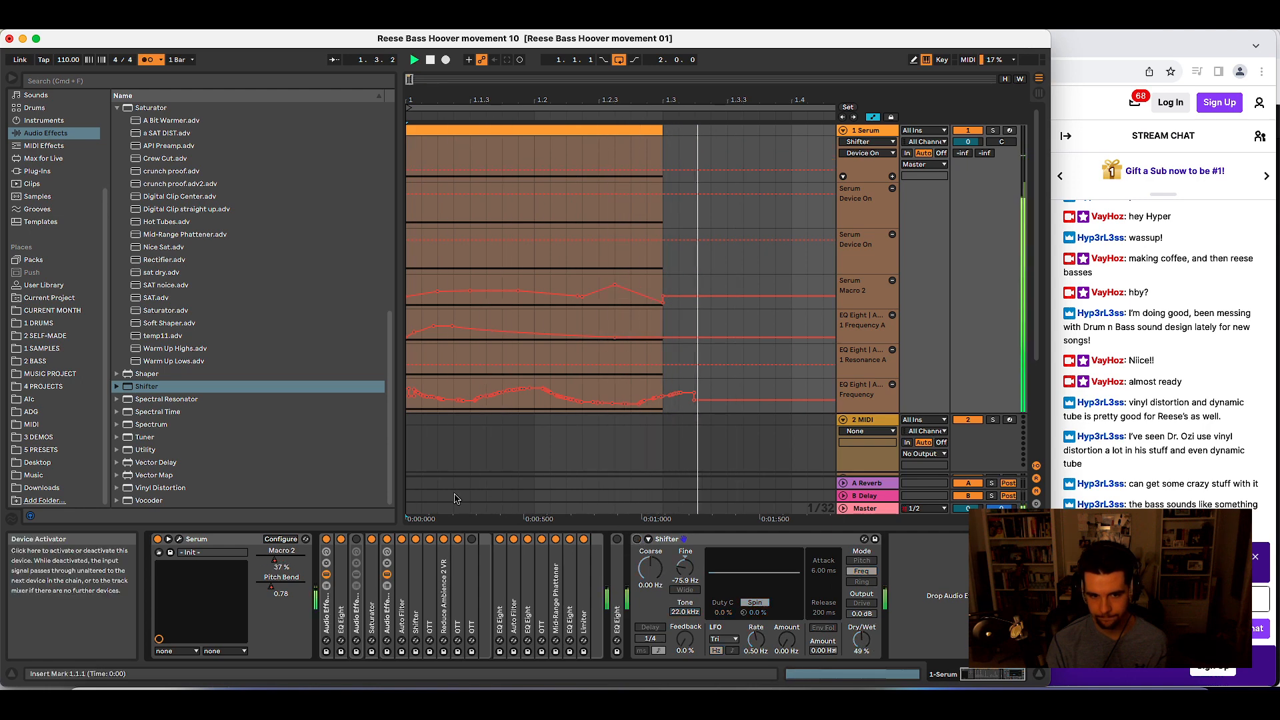
key(space)
- Save the set as "Reese Bass Hoover movement 11" and export the selected loop as audio
click(590, 131)
key(super+shift+s)
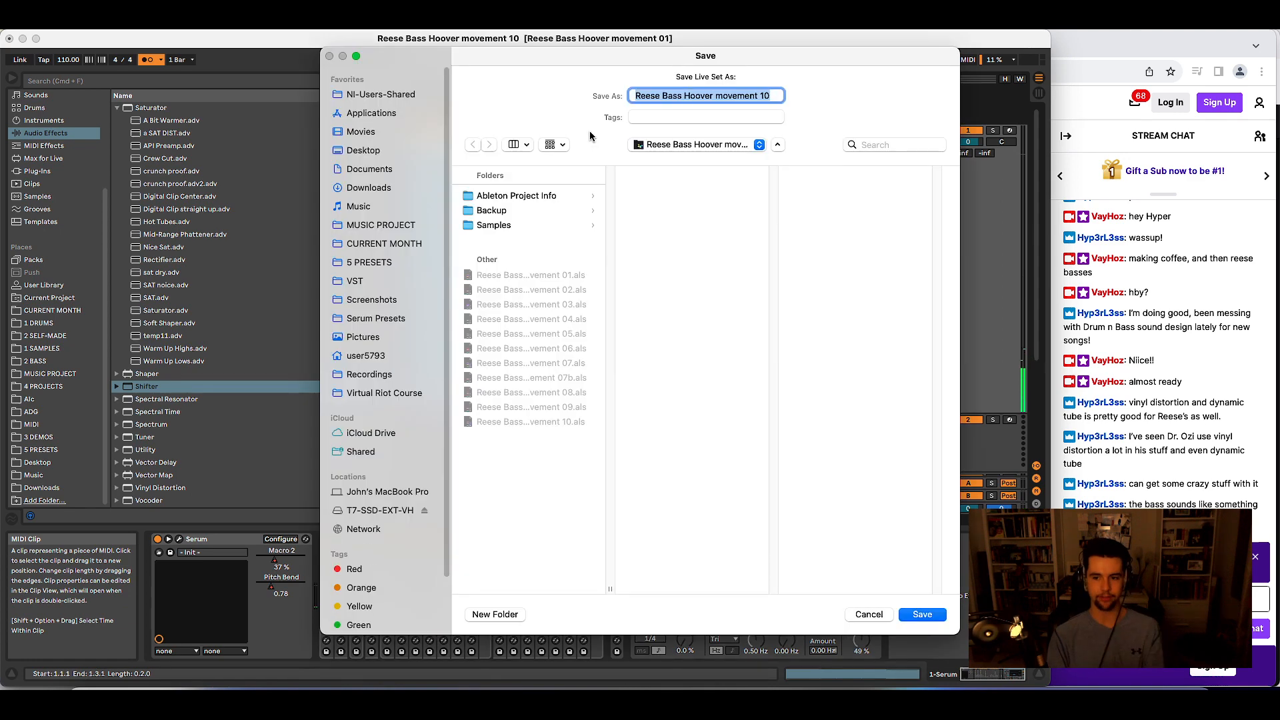
key(Right)
key(BackSpace)
text(1)
key(Return)
key(super+shift+r)
key(Return)
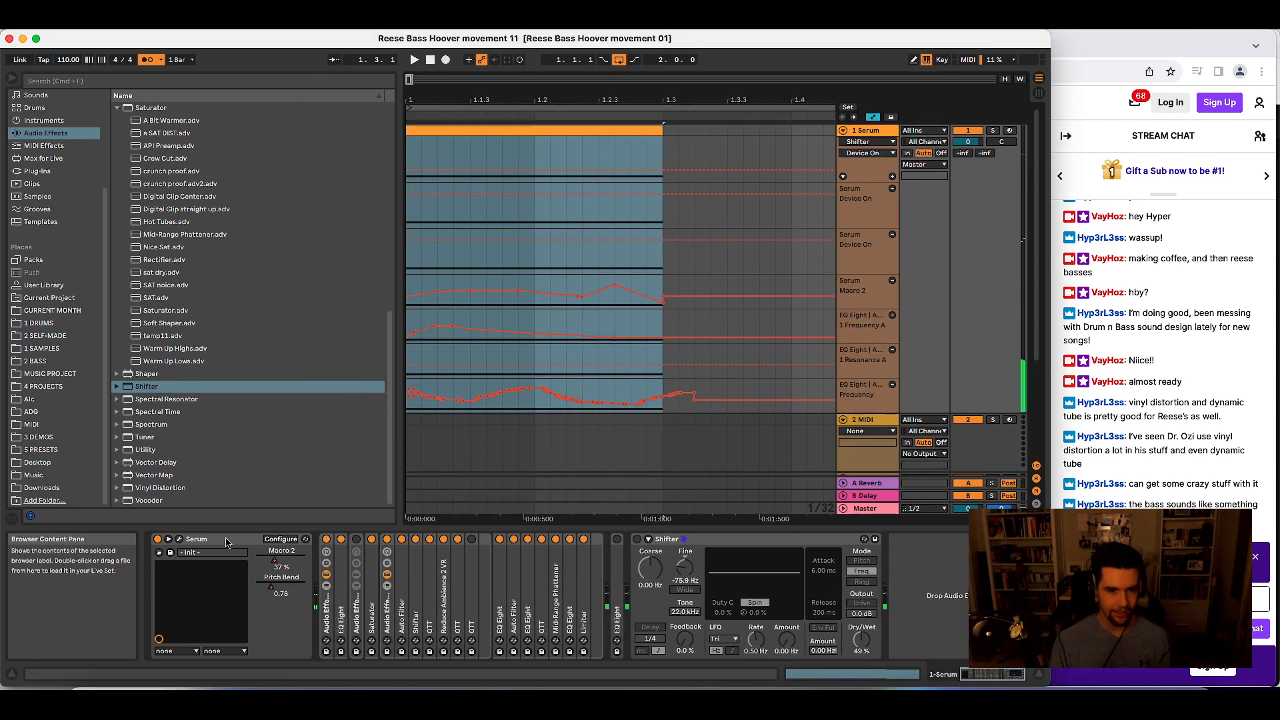
- Open Serum and raise oscillator B's tuning to +7 semitones while playing the loop
click(179, 538)
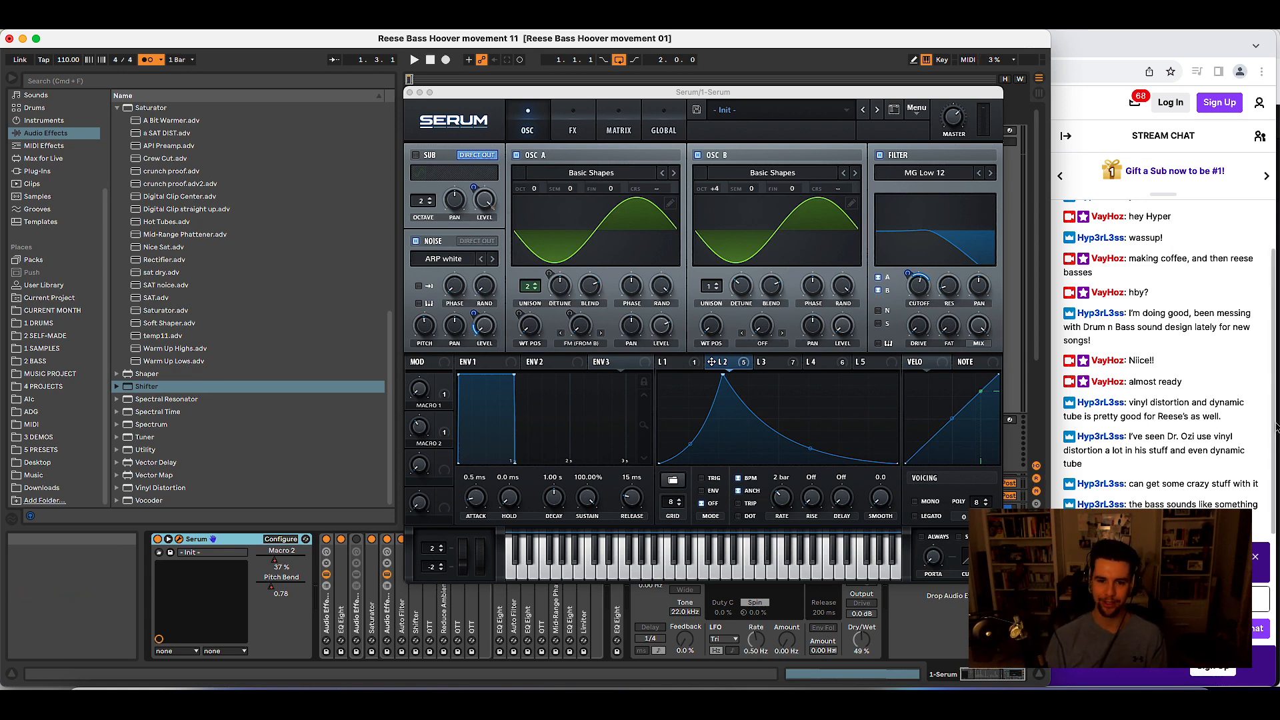
key(space)
drag(752, 190, 778, 171)
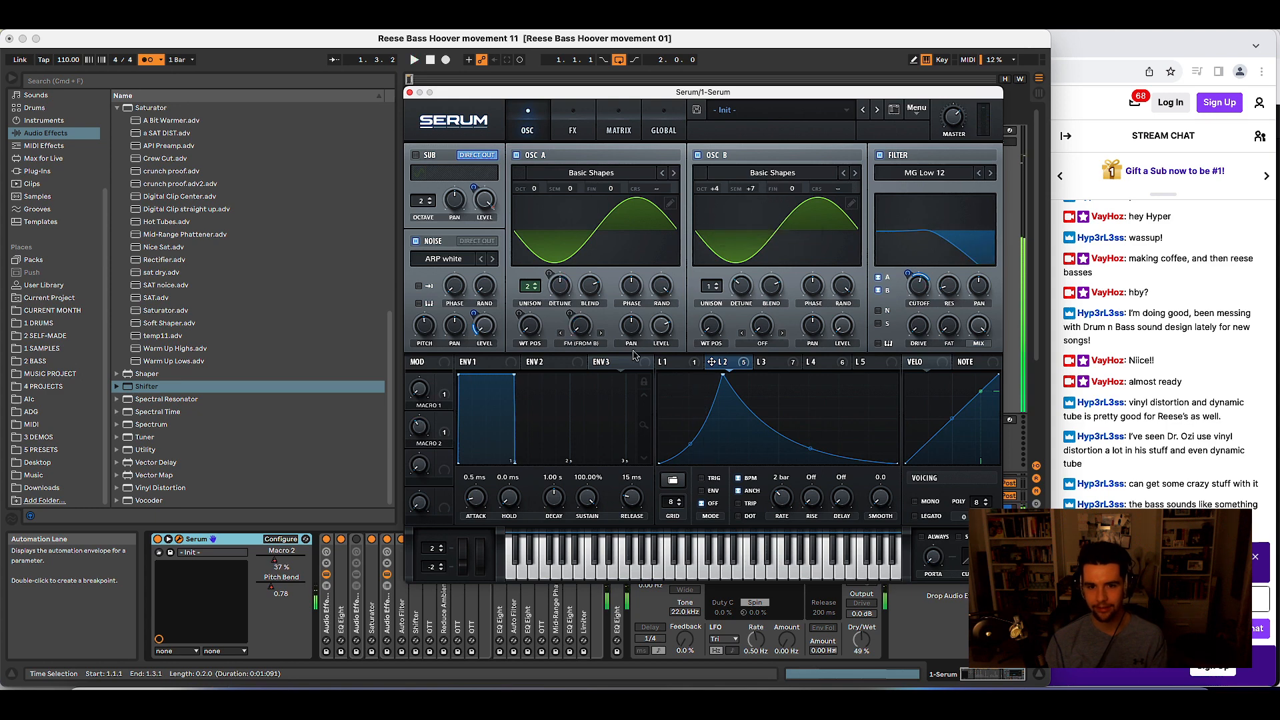
- Reduce LFO 3's modulation of oscillator A's warp to 12 while playing the loop
click(677, 366)
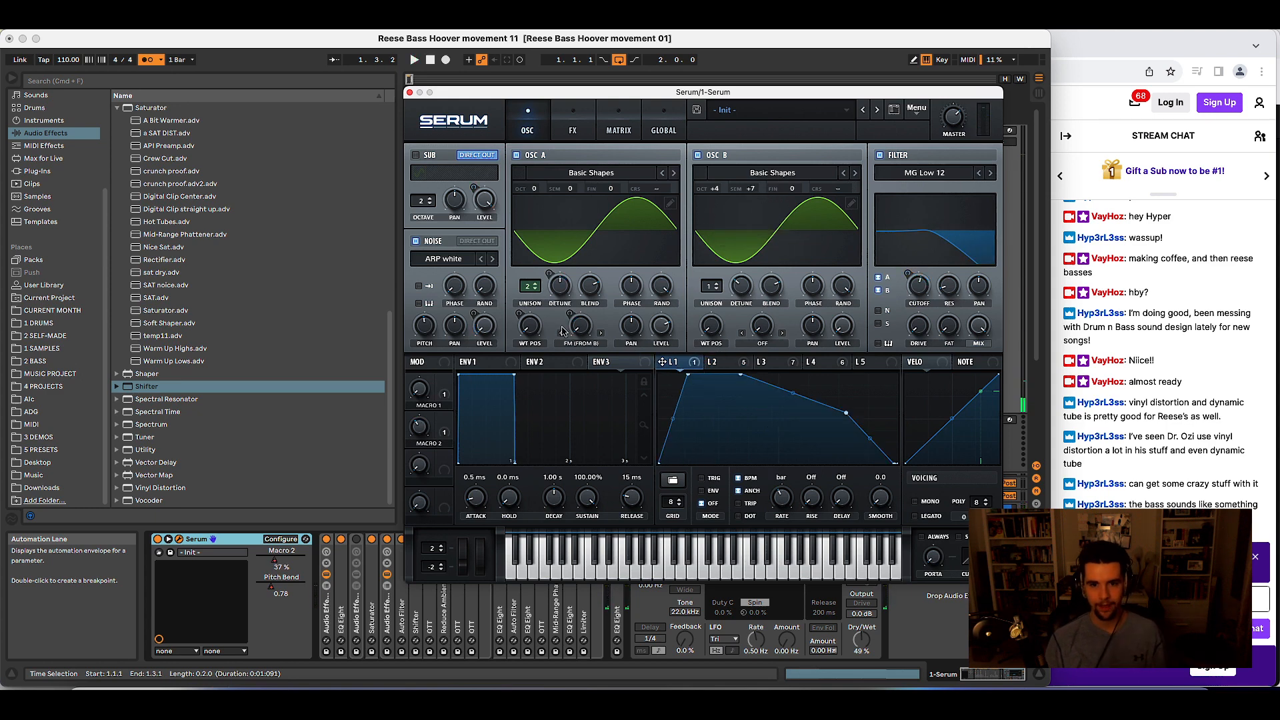
click(759, 363)
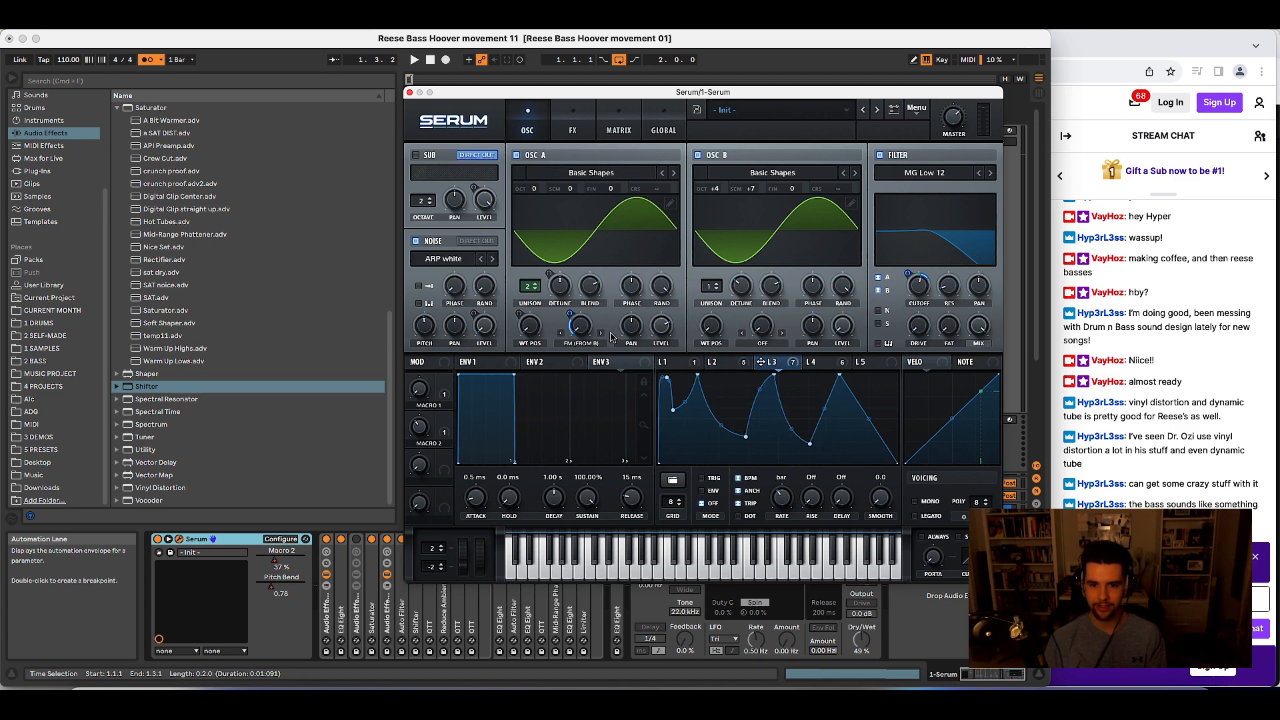
mouse_move(565, 324)
key(space)
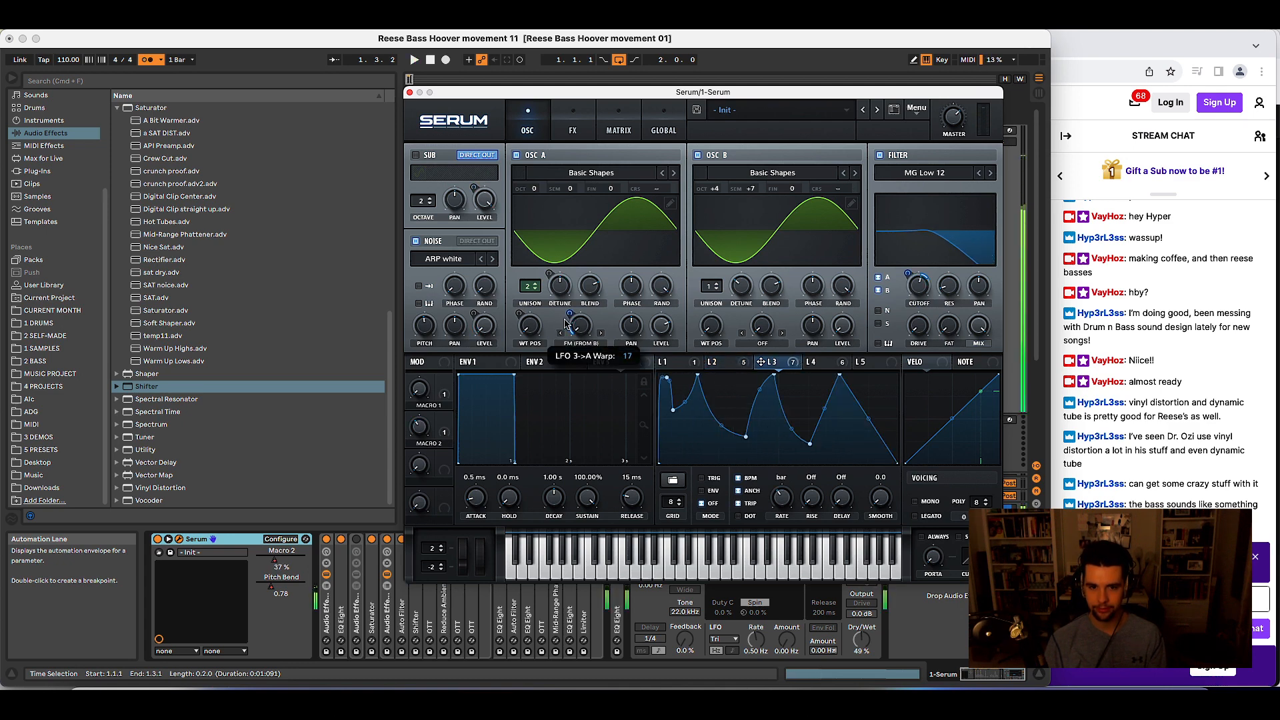
drag(566, 325, 563, 326)
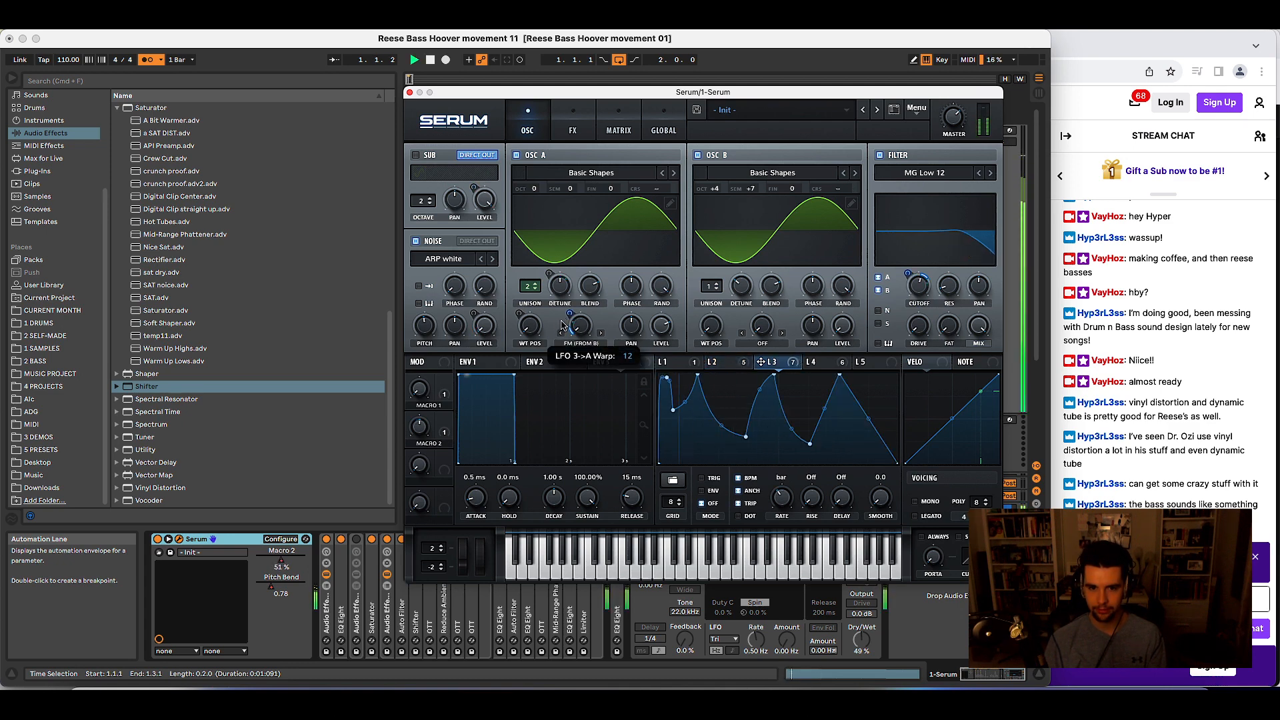
- Set oscillator B's warp mode to FM Sub Osc, switch on the sub oscillator and audition oscillator B's warp amount
click(762, 345)
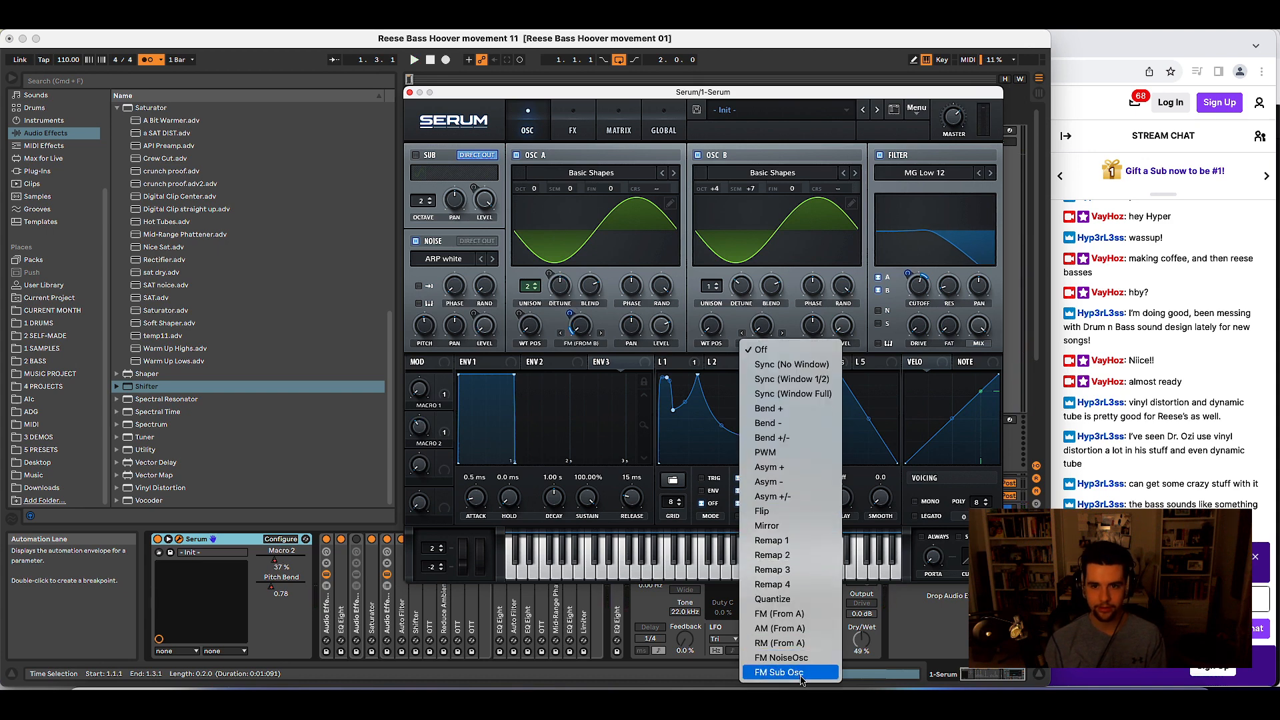
click(802, 674)
click(431, 157)
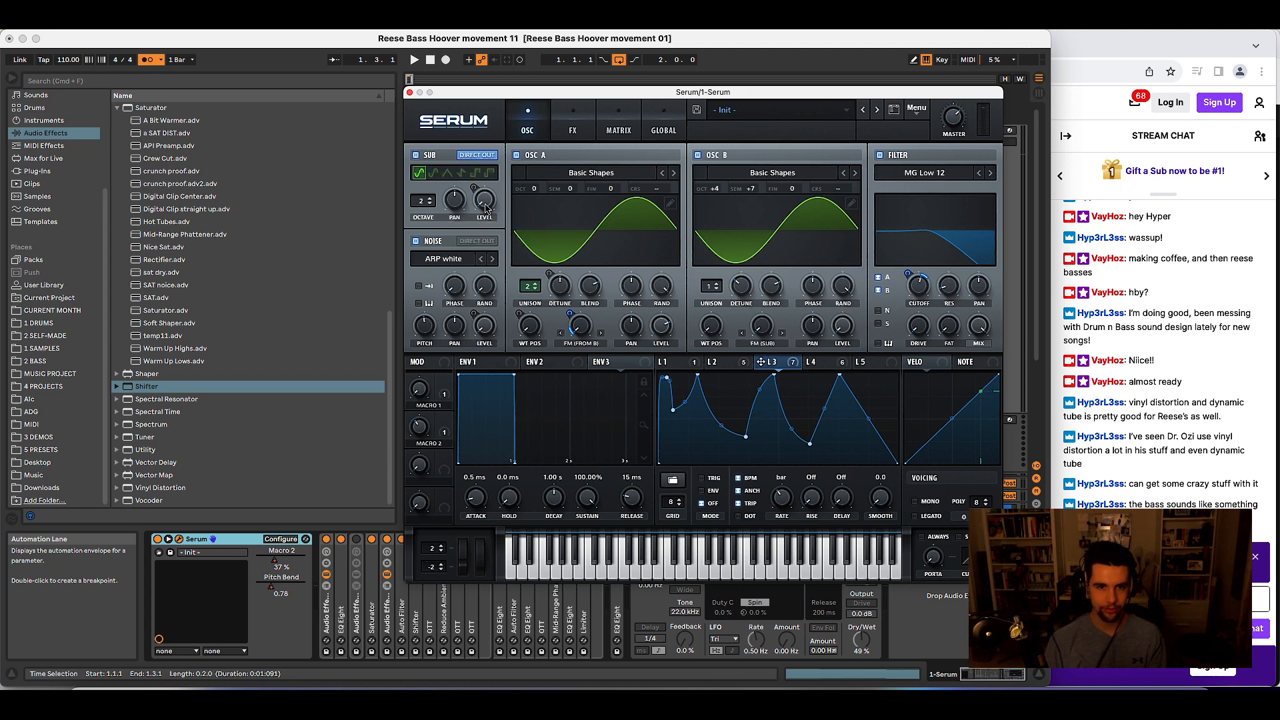
key(space)
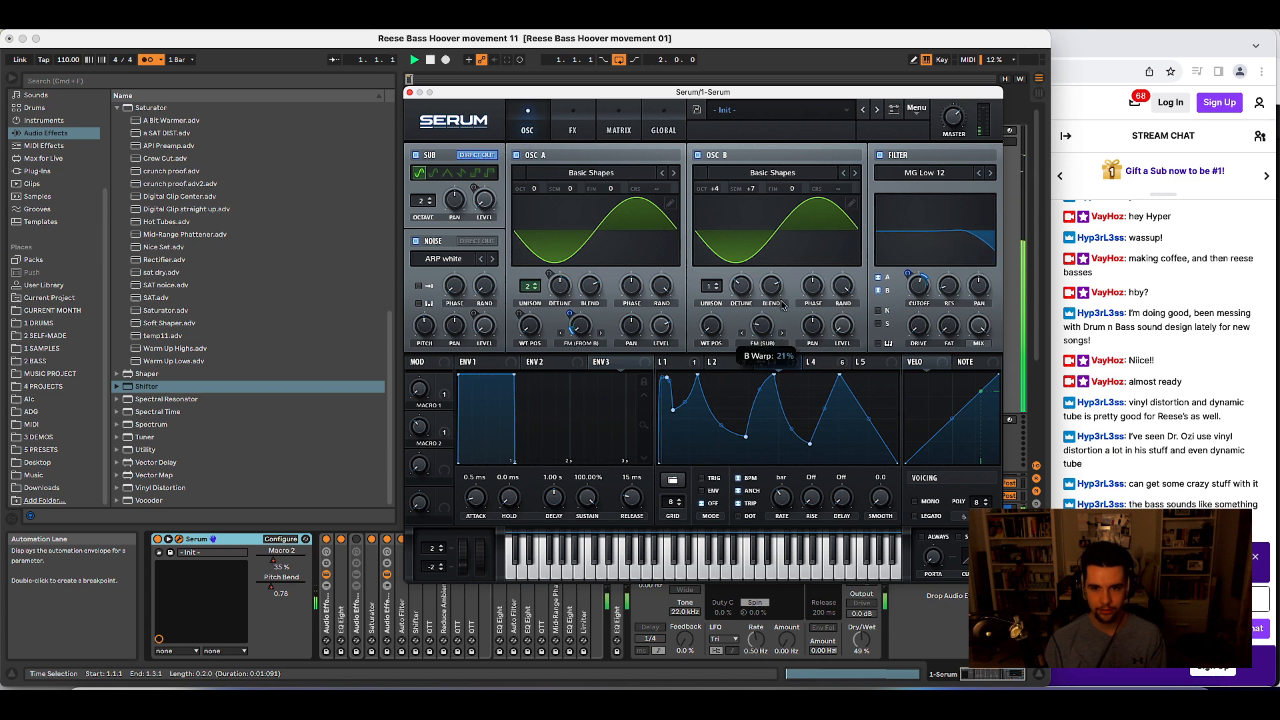
key(space)
- Try the sub oscillator at octave 0, and set it to octave 1 while playing the loop
drag(421, 201, 419, 207)
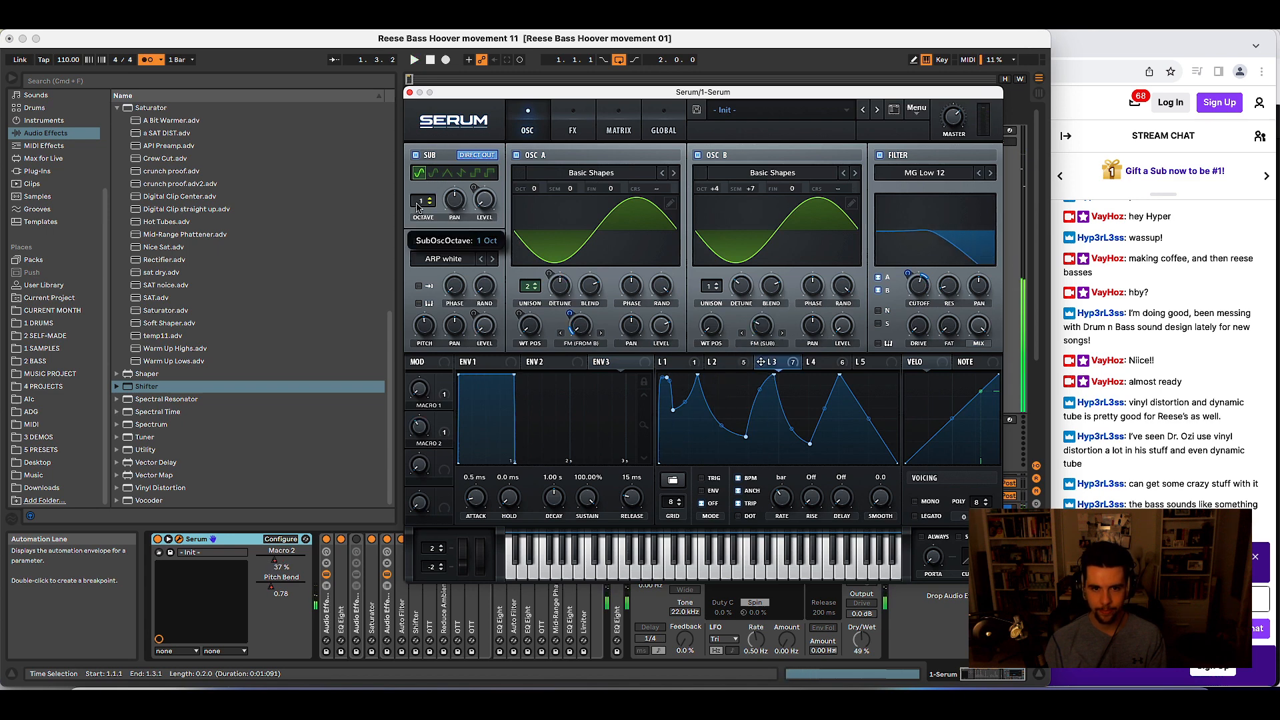
key(space)
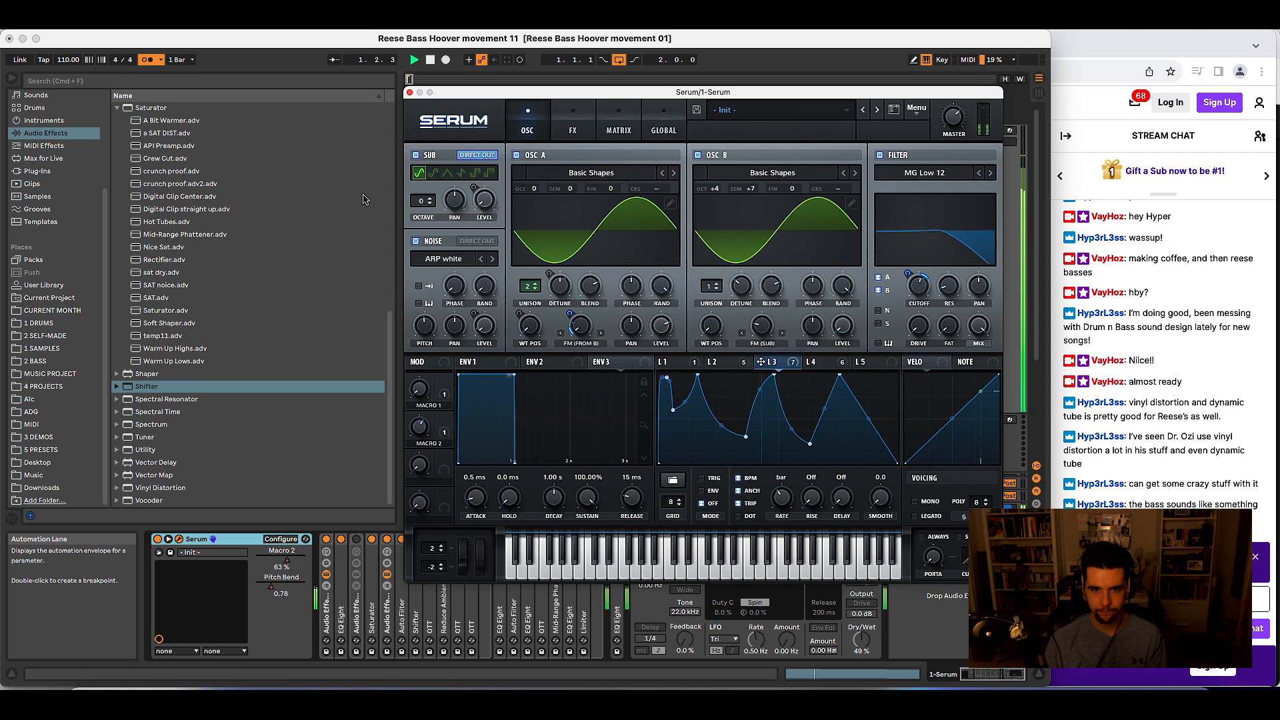
key(space)
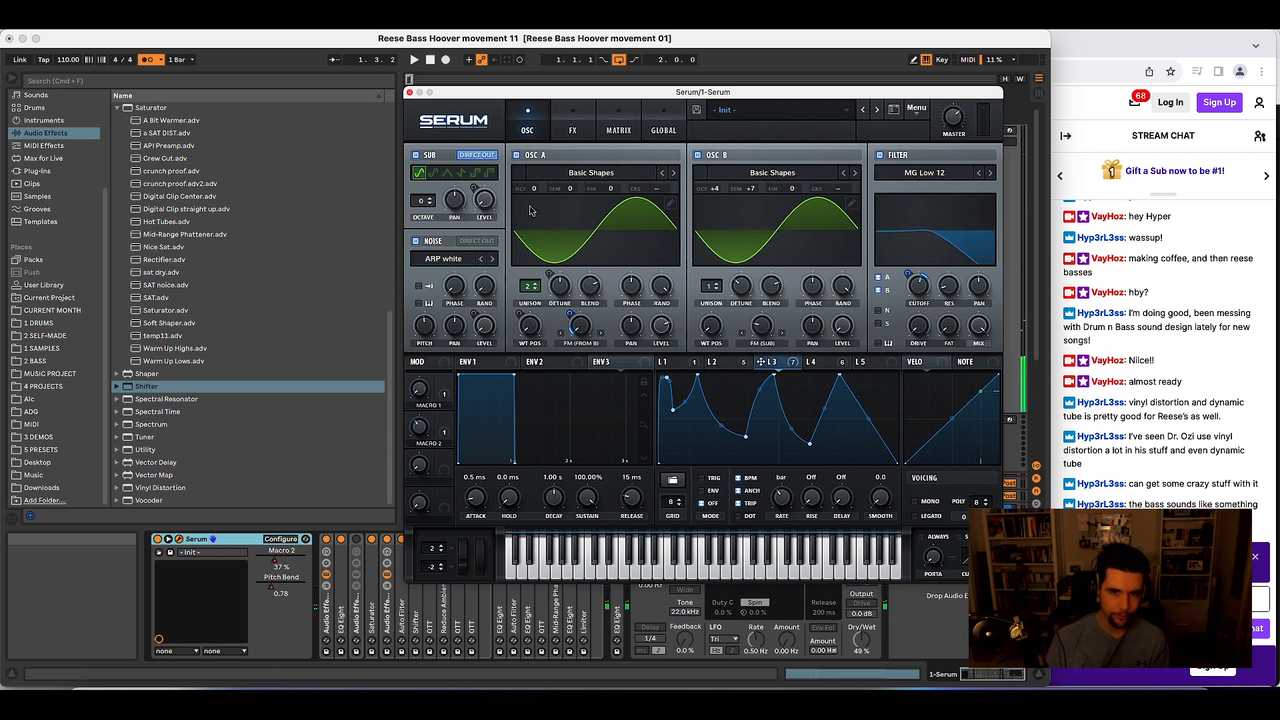
click(431, 203)
click(430, 203)
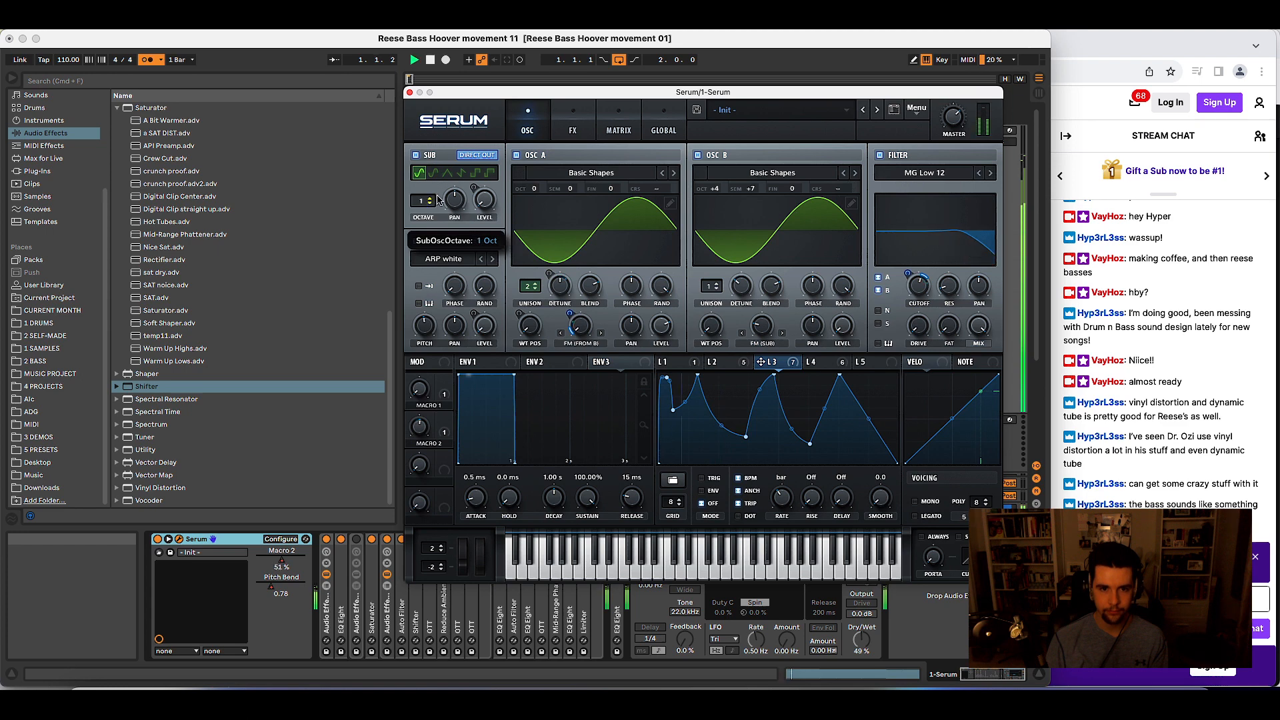
- Assign LFO 3 to oscillator B's warp and raise the sub oscillator to octave 3
mouse_move(770, 320)
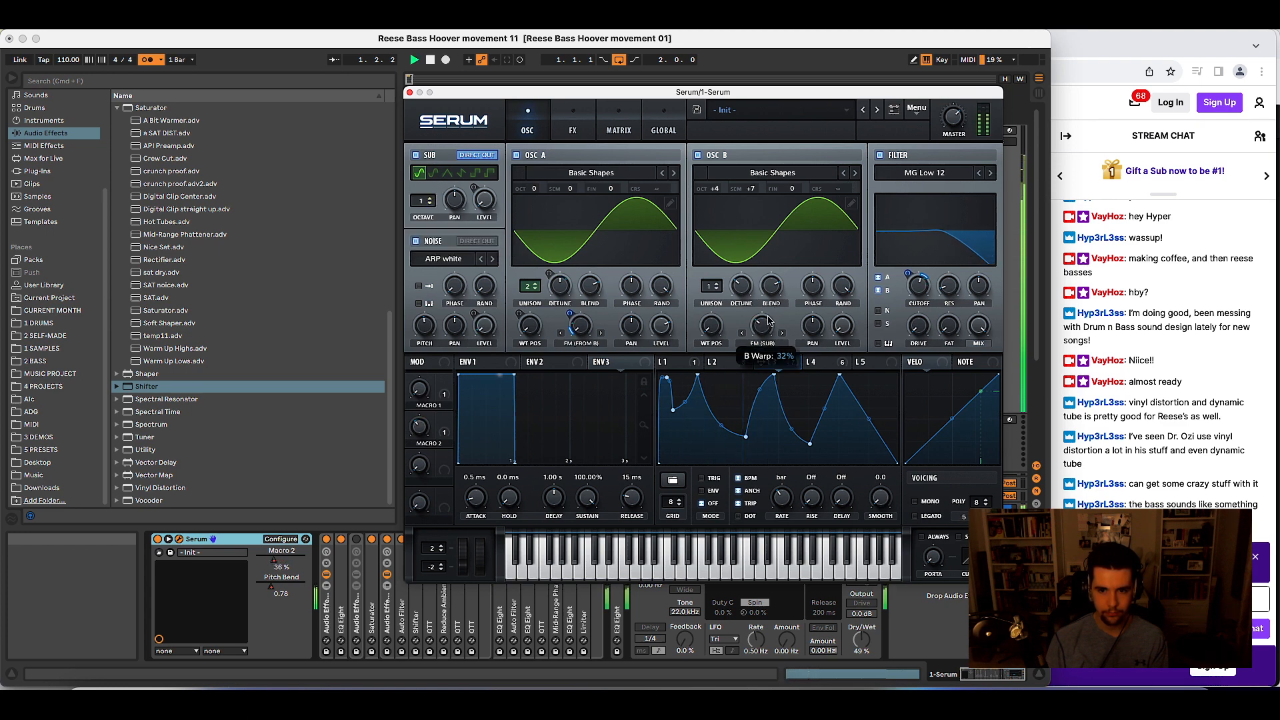
drag(760, 362, 745, 330)
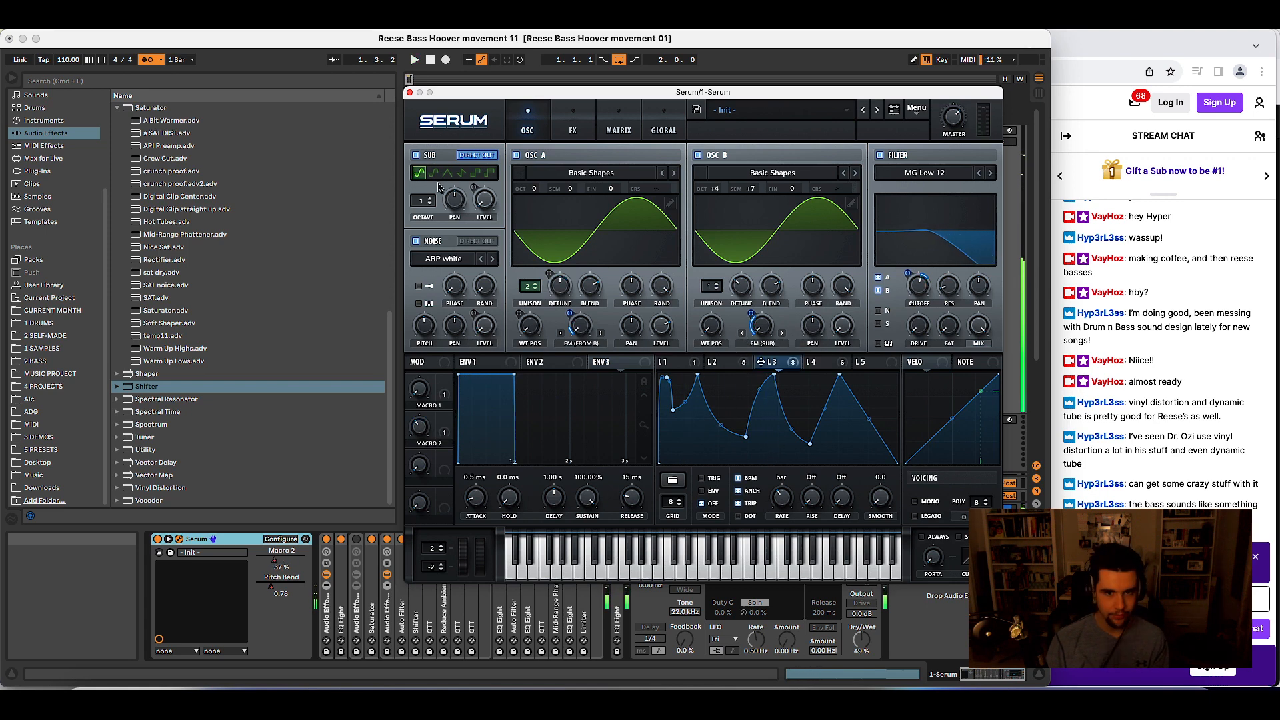
drag(428, 202, 428, 191)
key(space)
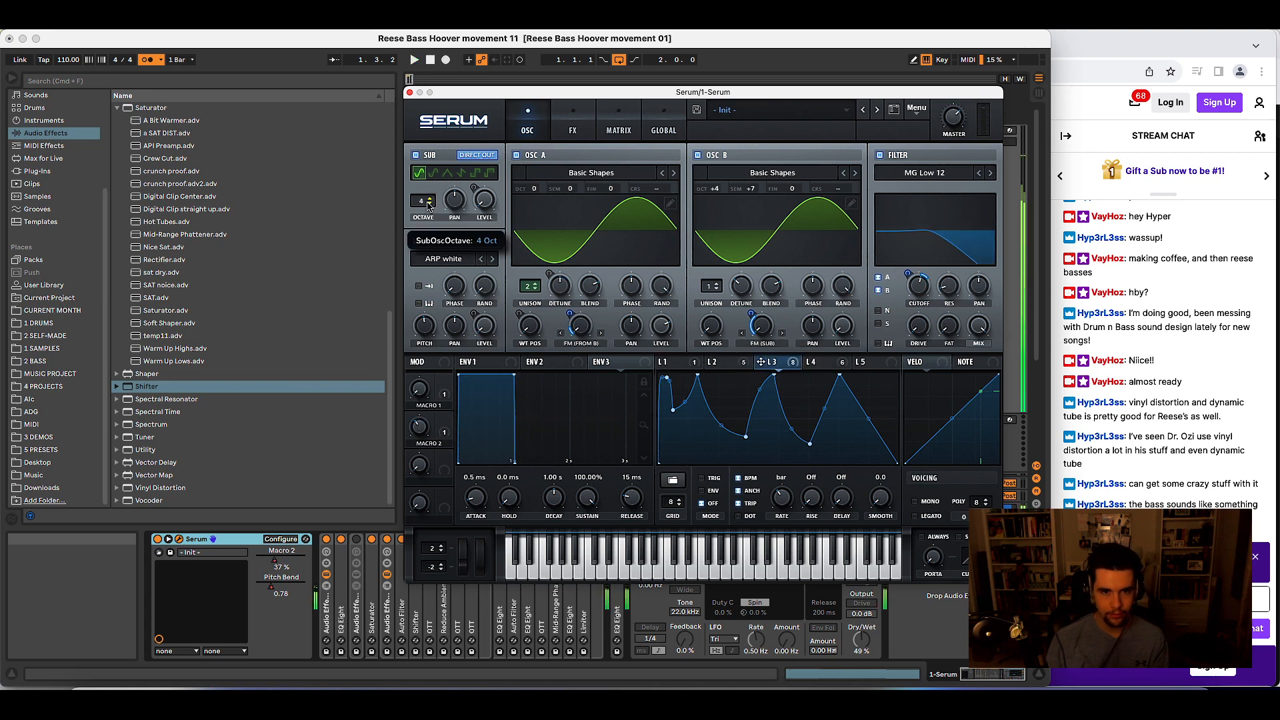
- Reset oscillator B's tuning to 0 semitones and set LFO 3's modulation of oscillator B's warp to -20
double_click(752, 190)
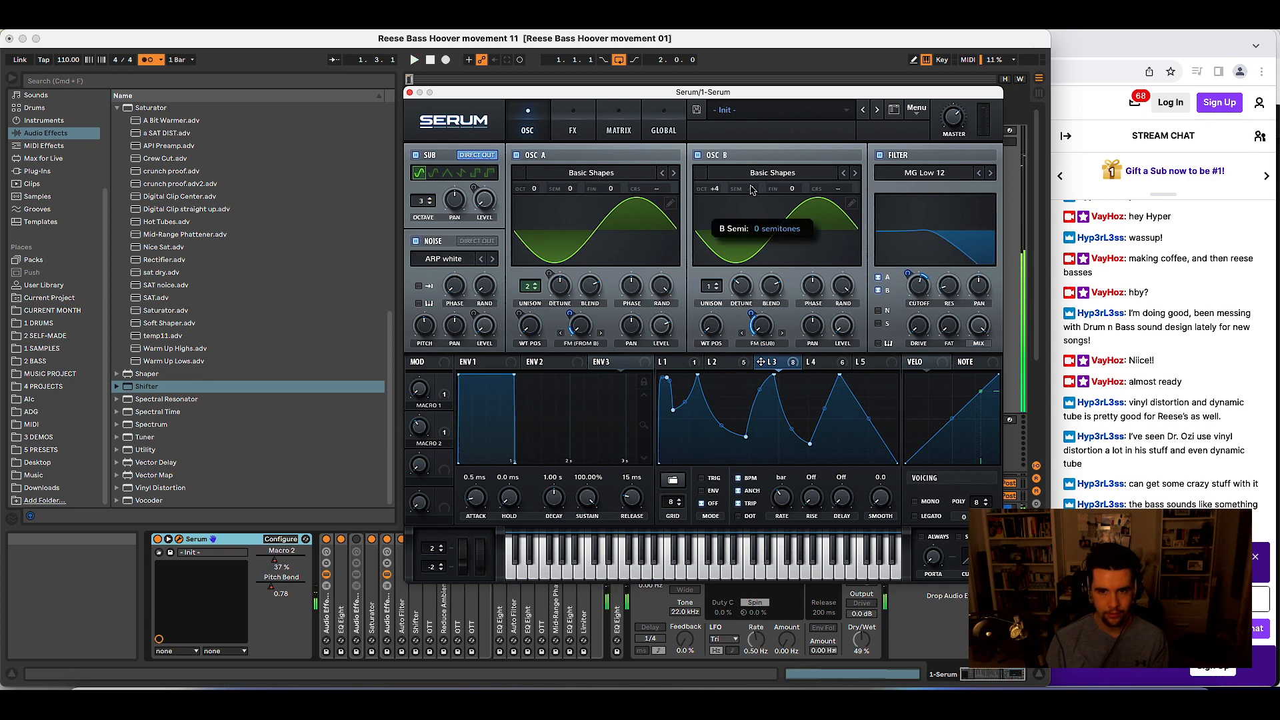
drag(771, 323, 771, 304)
mouse_move(755, 318)
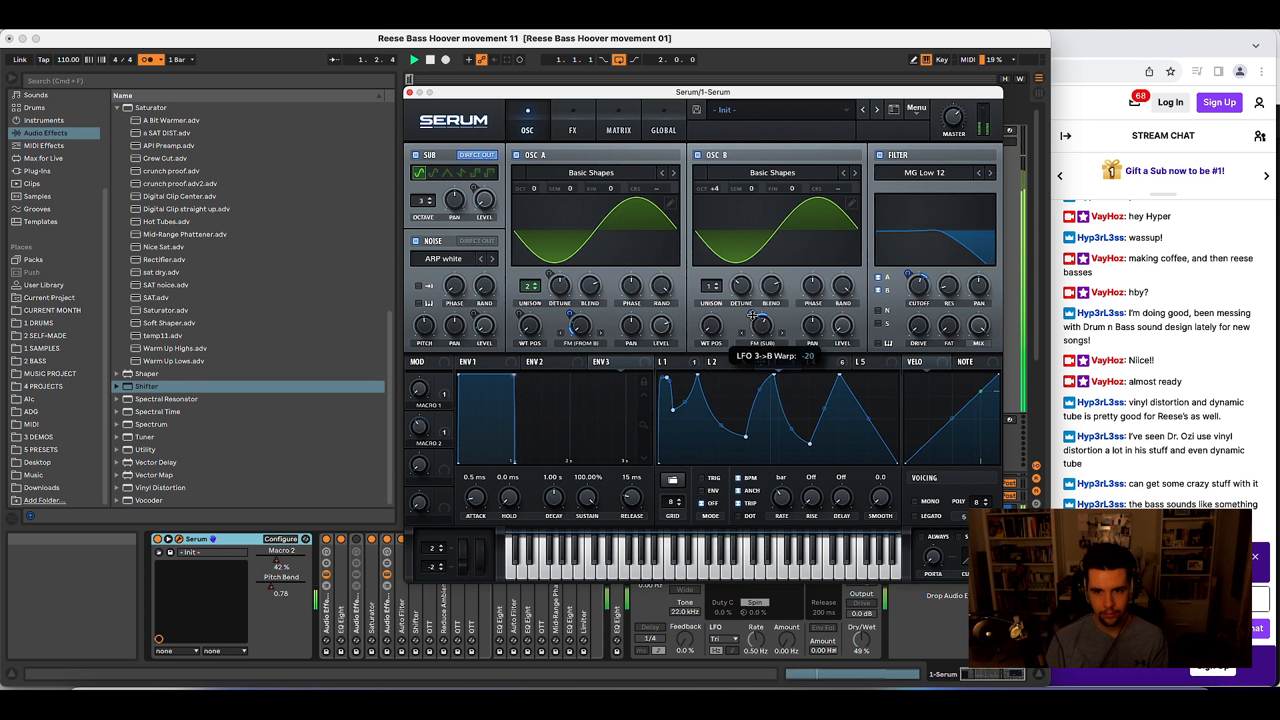
- Balance the FM warp amounts at about 20% on oscillator A and 41% on oscillator B while playing the loop
drag(765, 328, 764, 331)
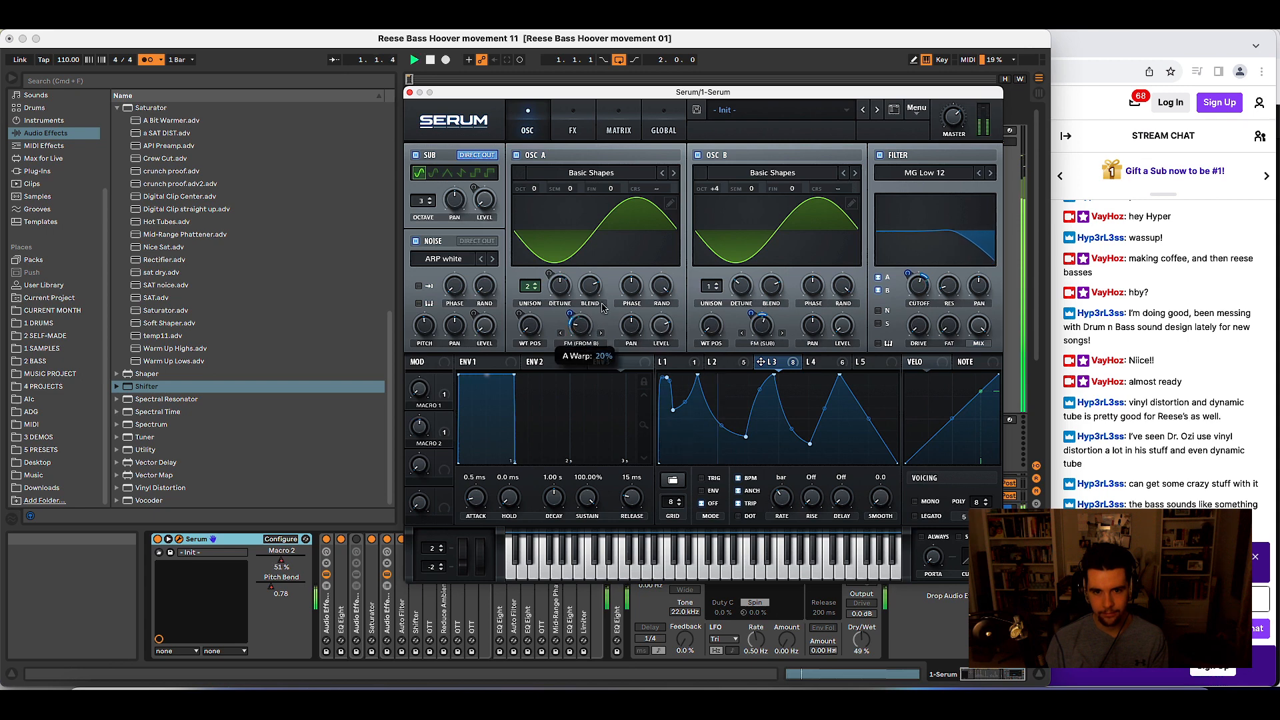
mouse_move(772, 334)
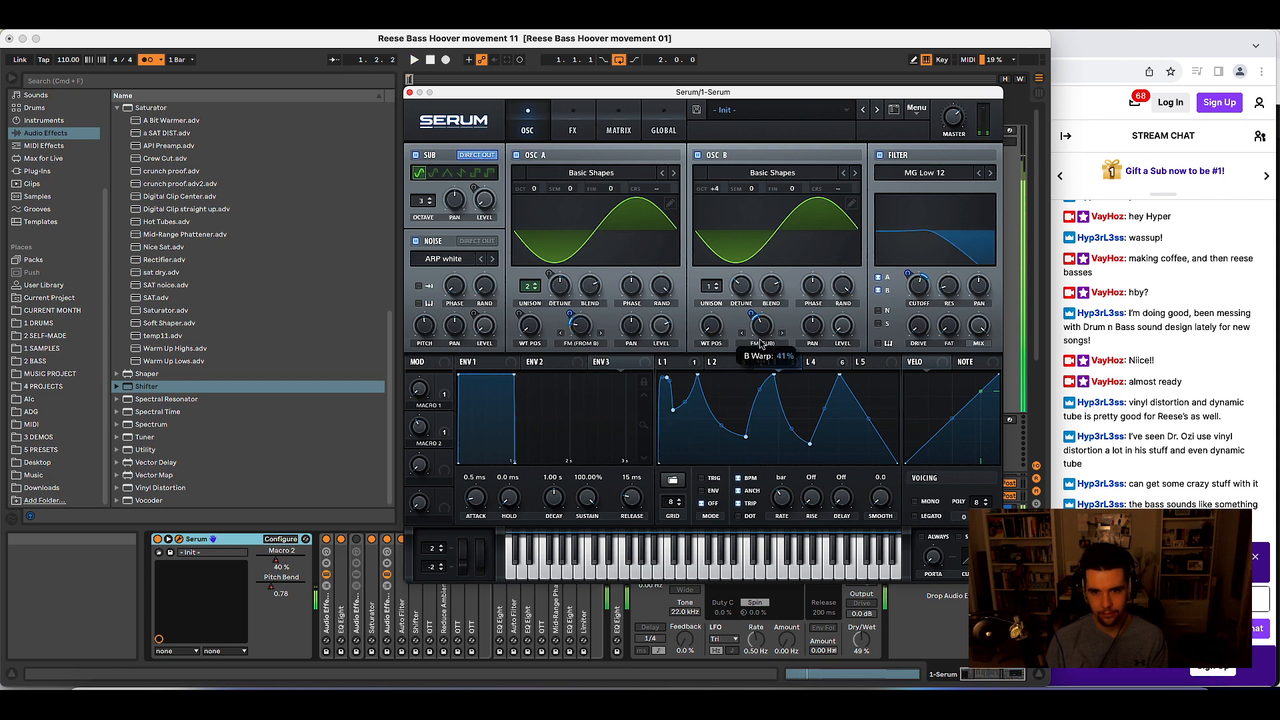
mouse_move(581, 331)
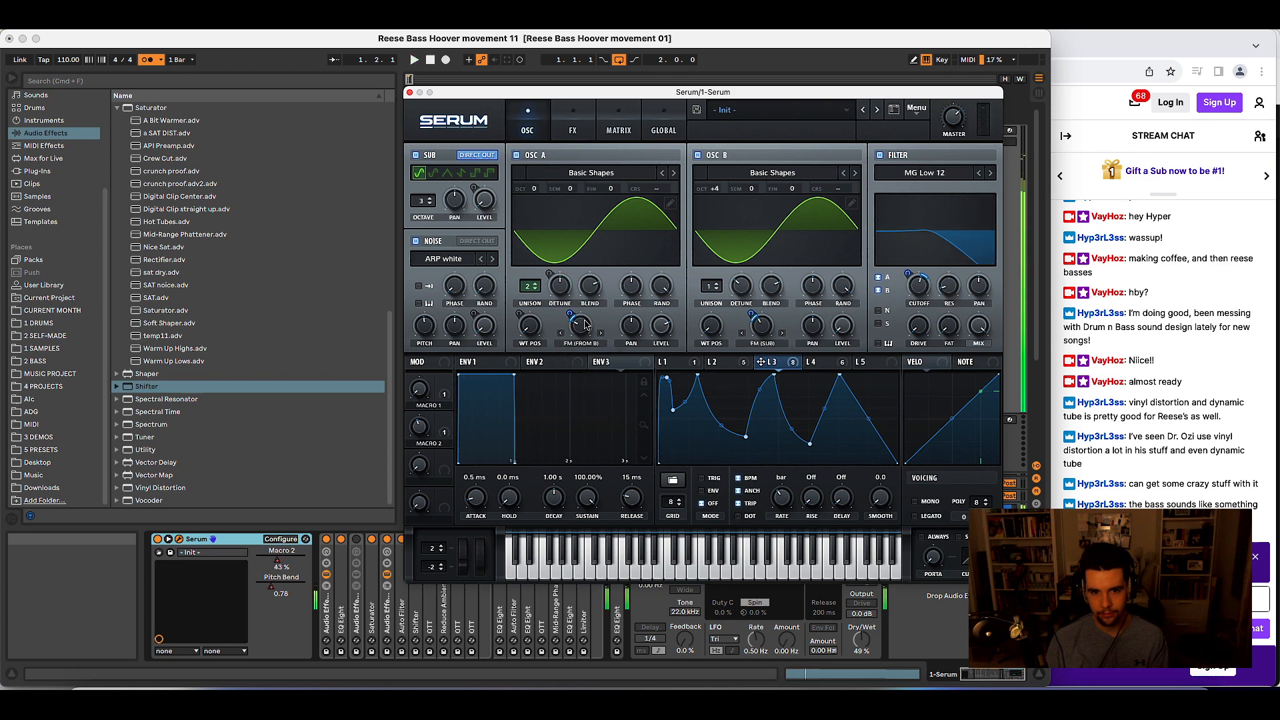
- Raise oscillator A's unison to 6 voices and try Macro 1 at 69% while auditioning the loop
click(533, 292)
drag(534, 291, 544, 270)
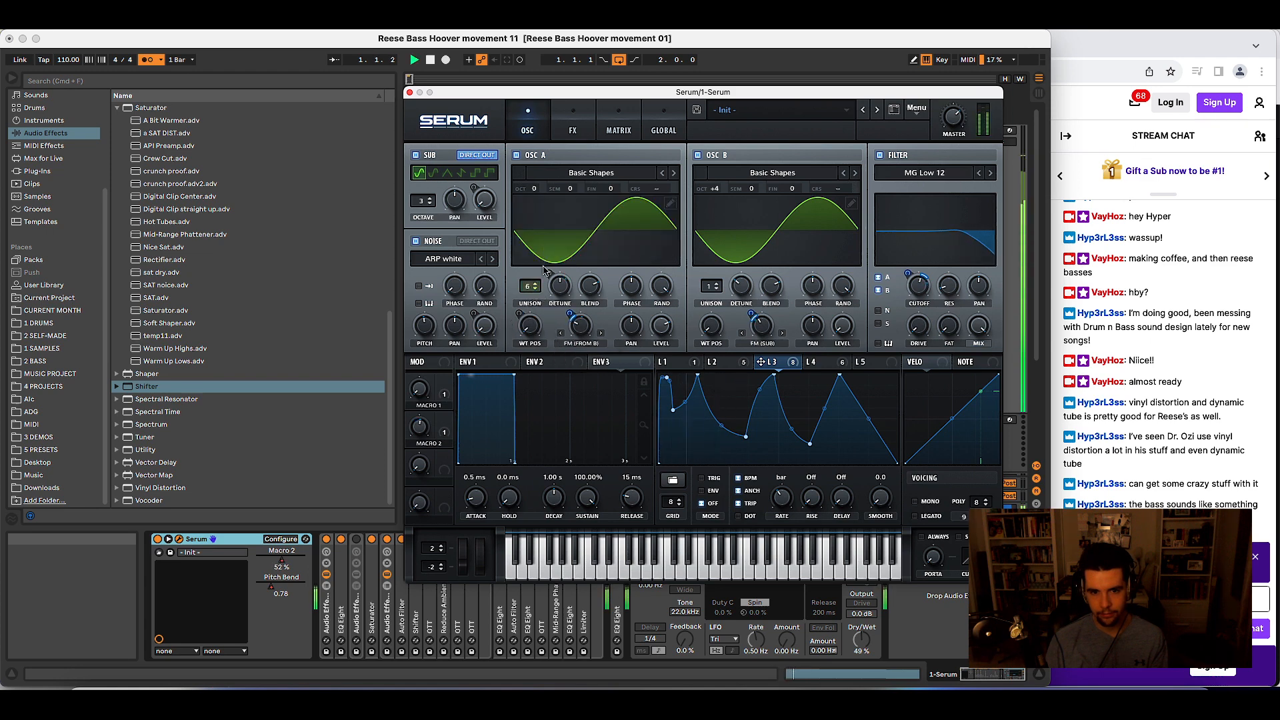
key(space)
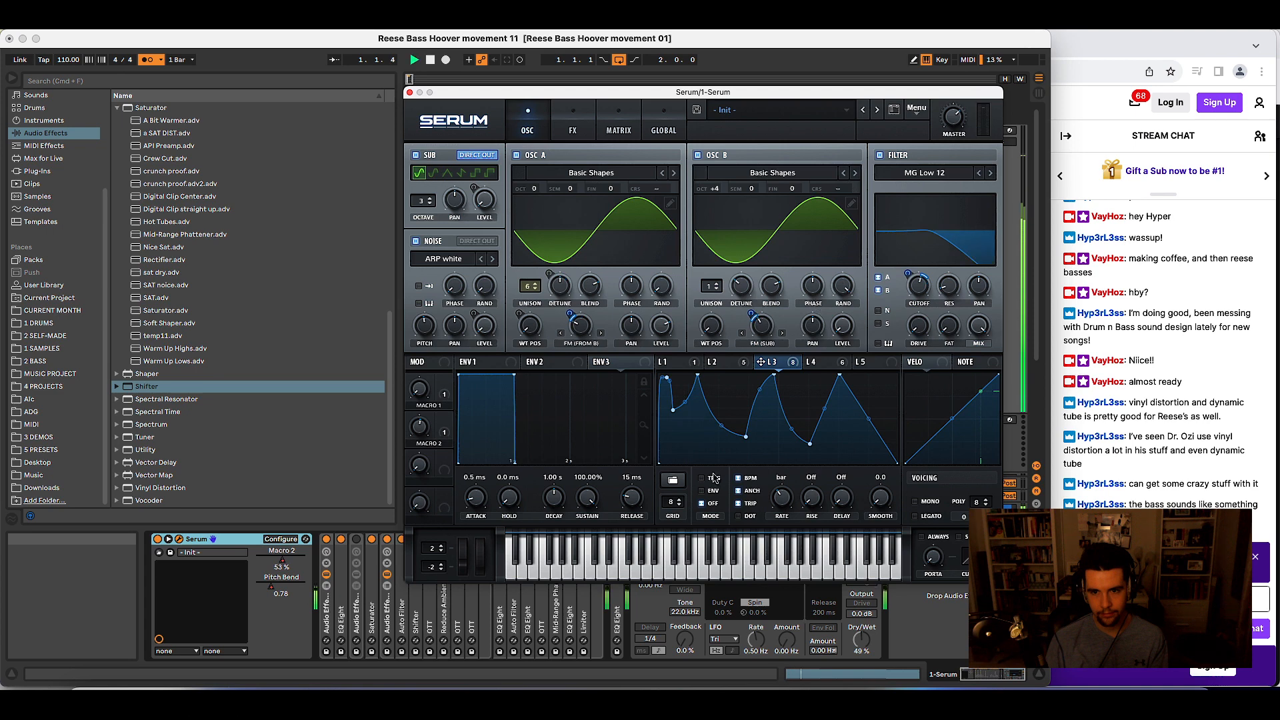
key(space)
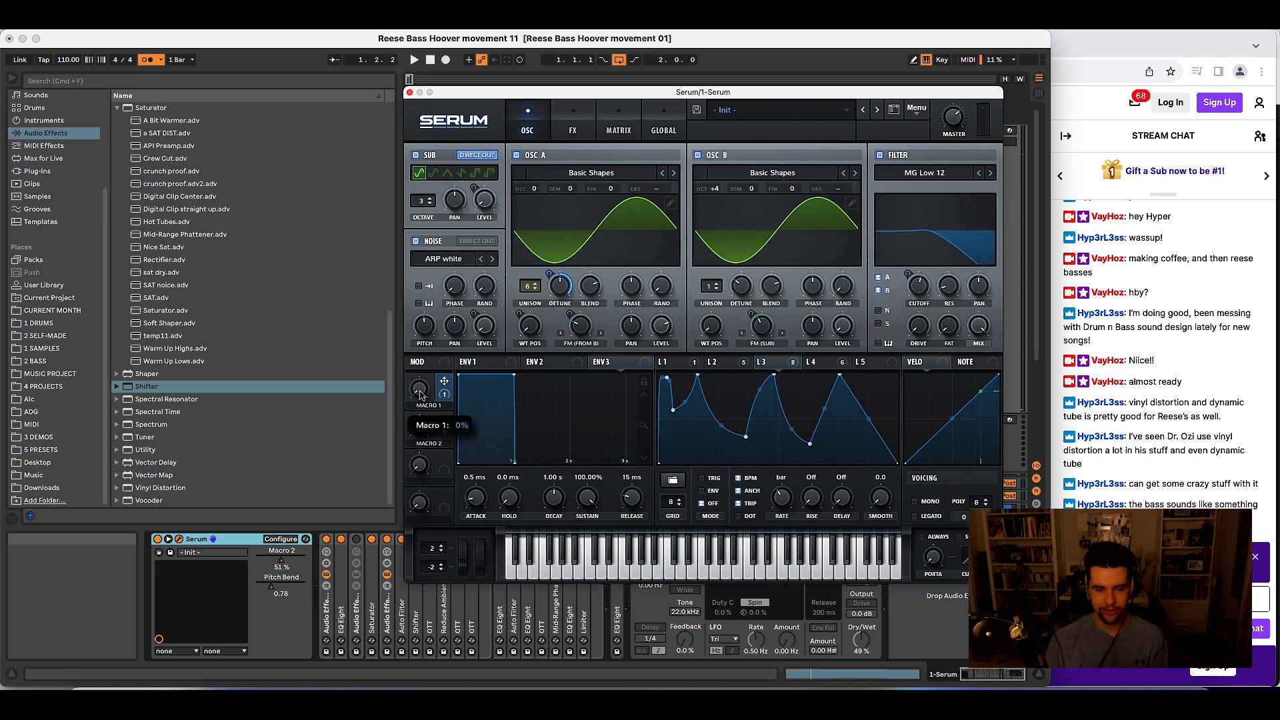
key(space)
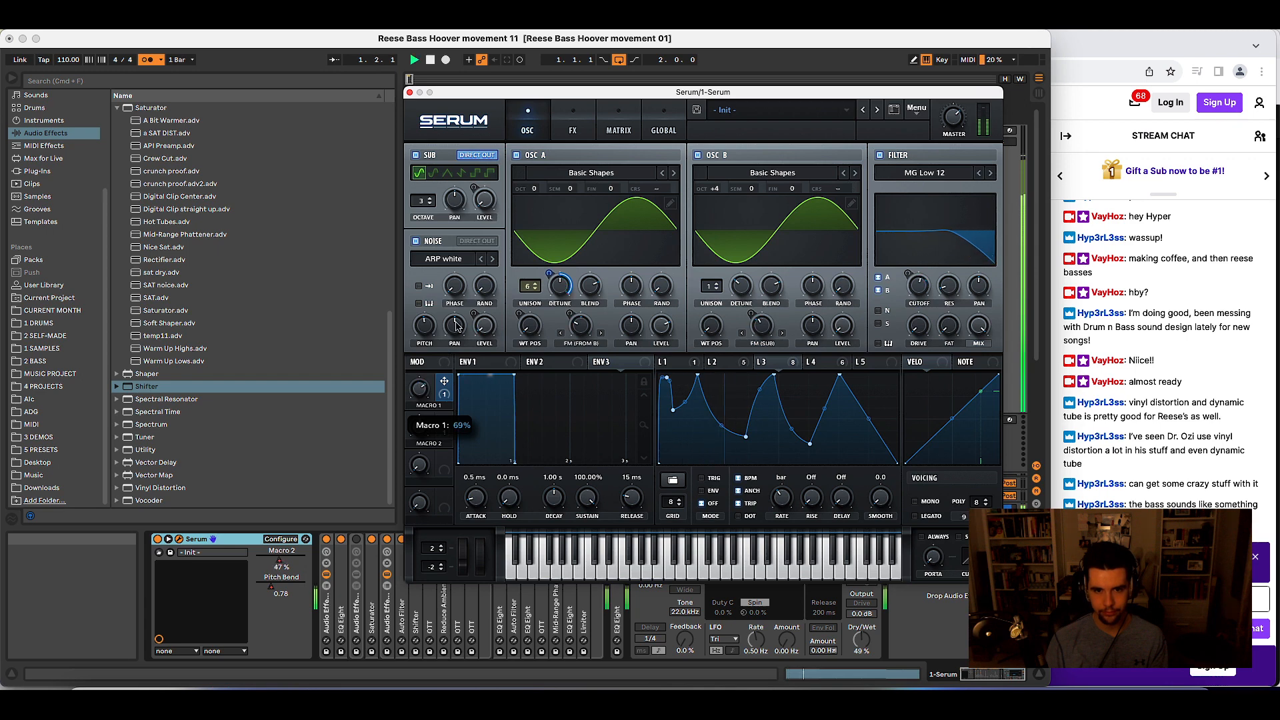
drag(536, 283, 472, 373)
key(space)
- Switch on the delay effect and set its mix to 52%
click(567, 122)
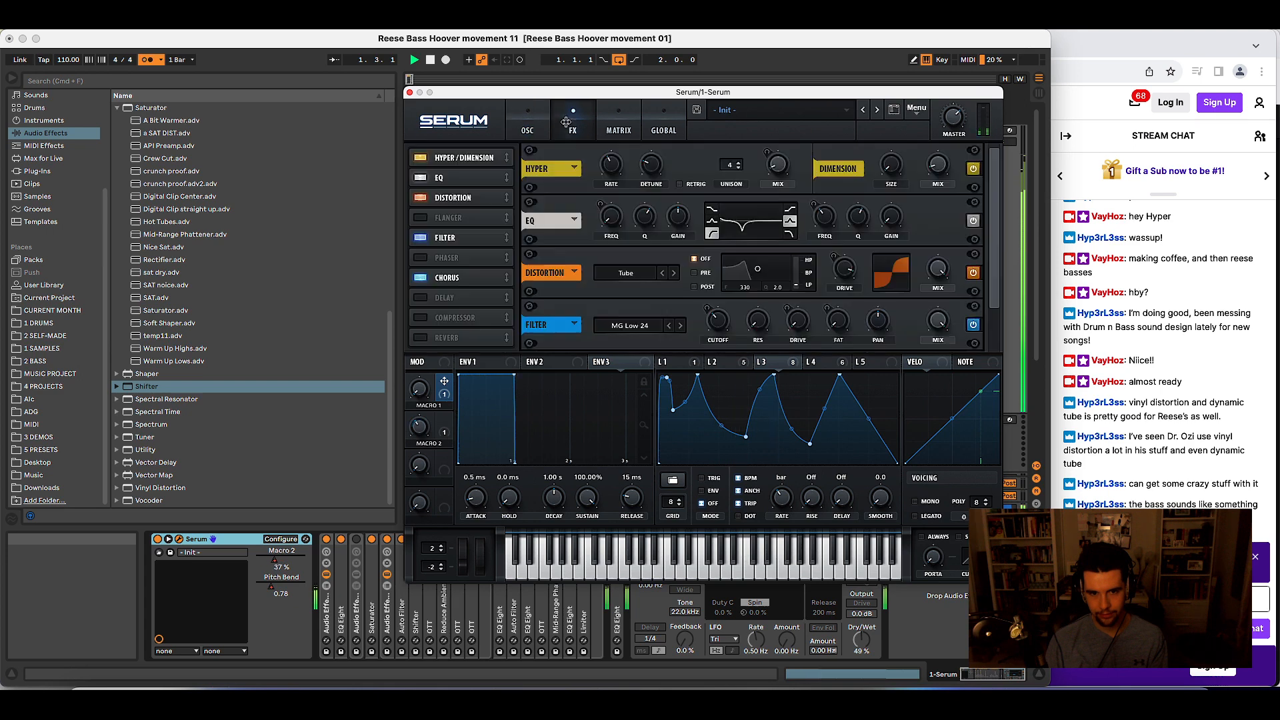
click(440, 296)
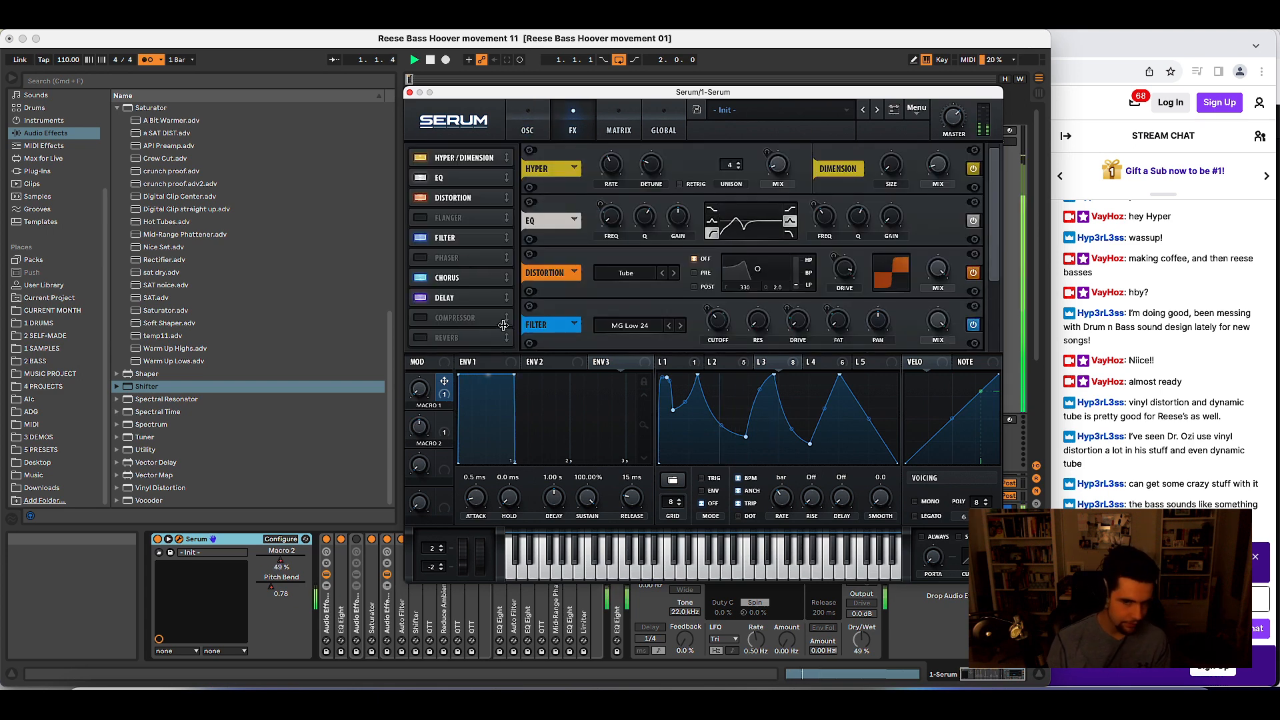
scroll(600, 301, down, 5)
drag(938, 320, 944, 284)
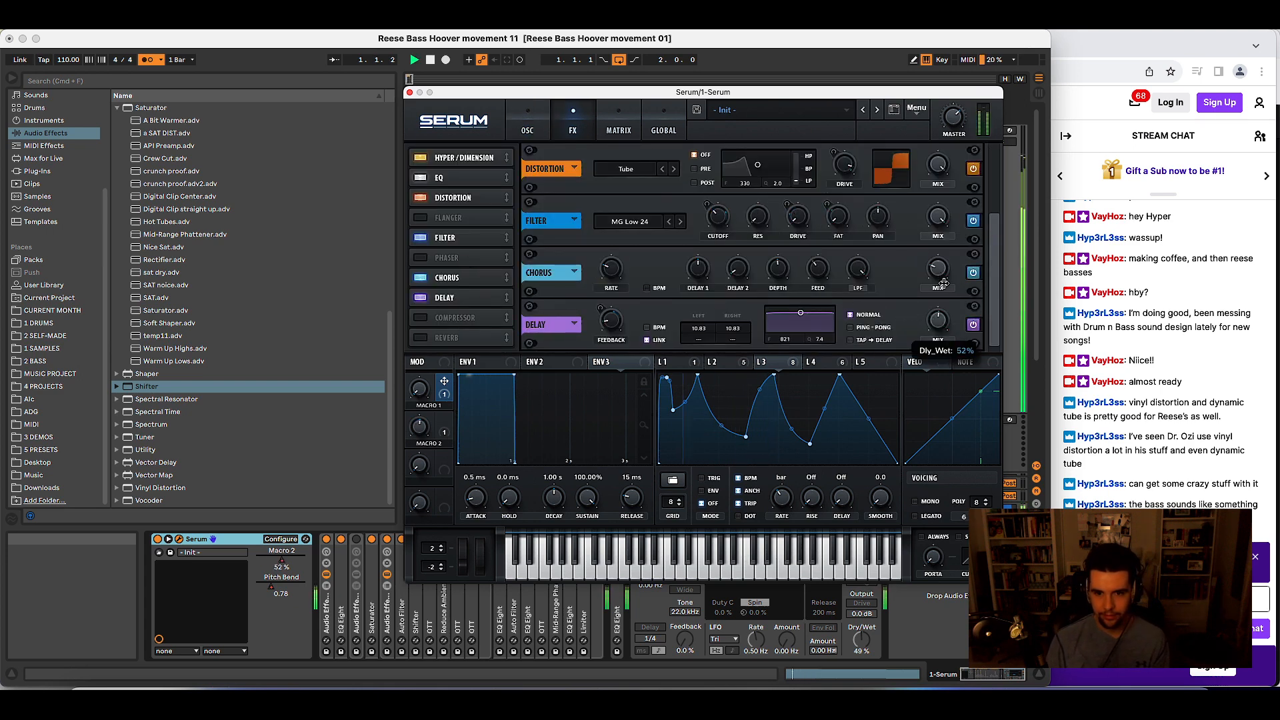
- Tune the delay times by ear over the playing loop, ending at 15.90 ms left and 16.14 ms right
click(643, 340)
drag(705, 328, 703, 328)
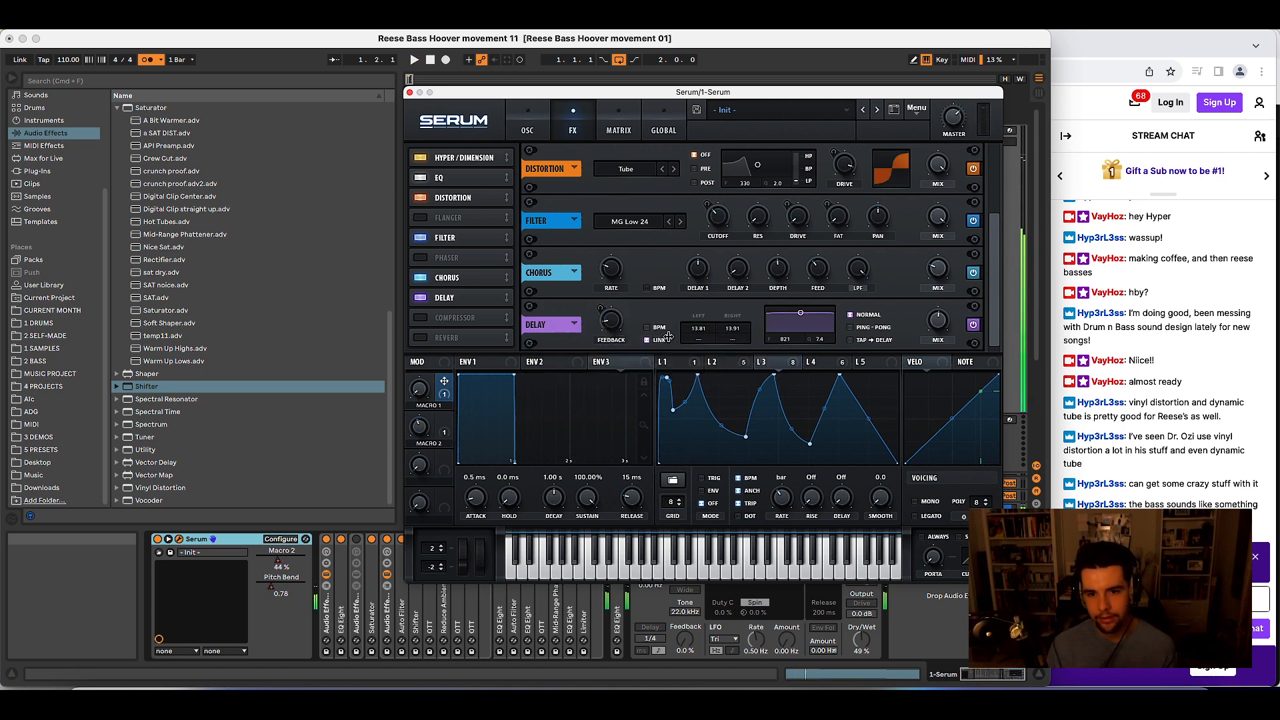
drag(710, 327, 714, 327)
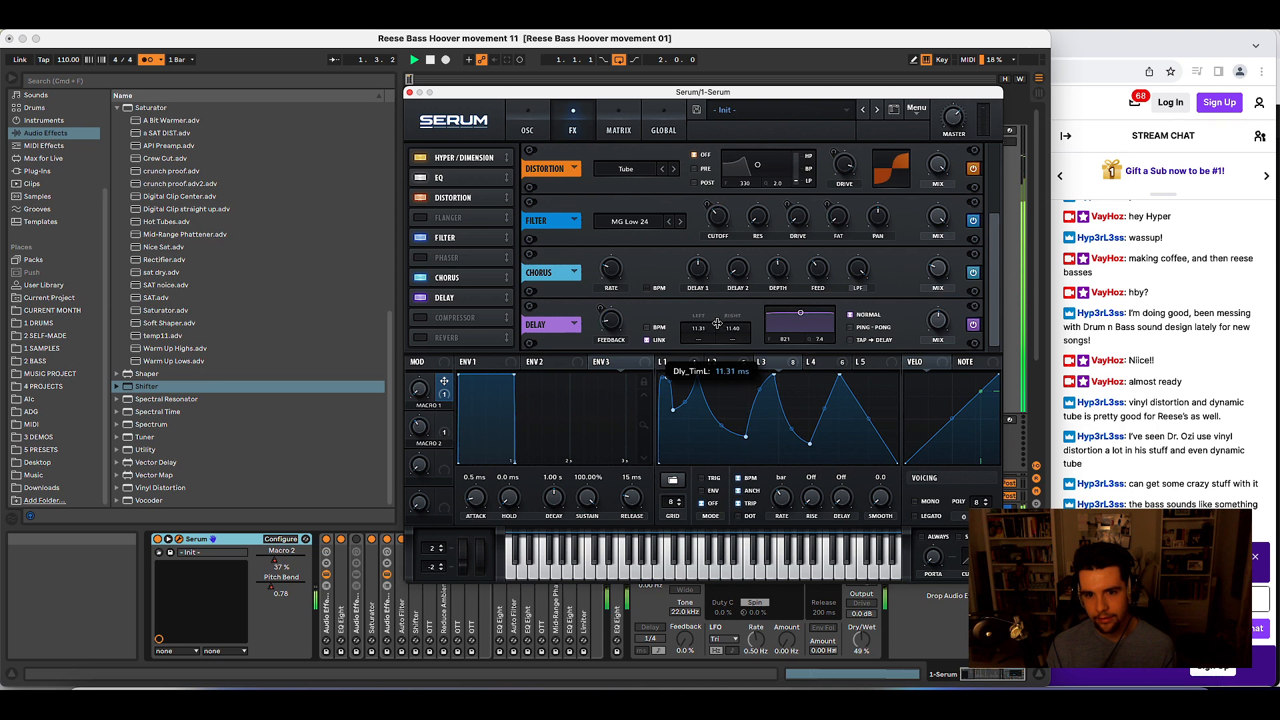
drag(719, 323, 716, 324)
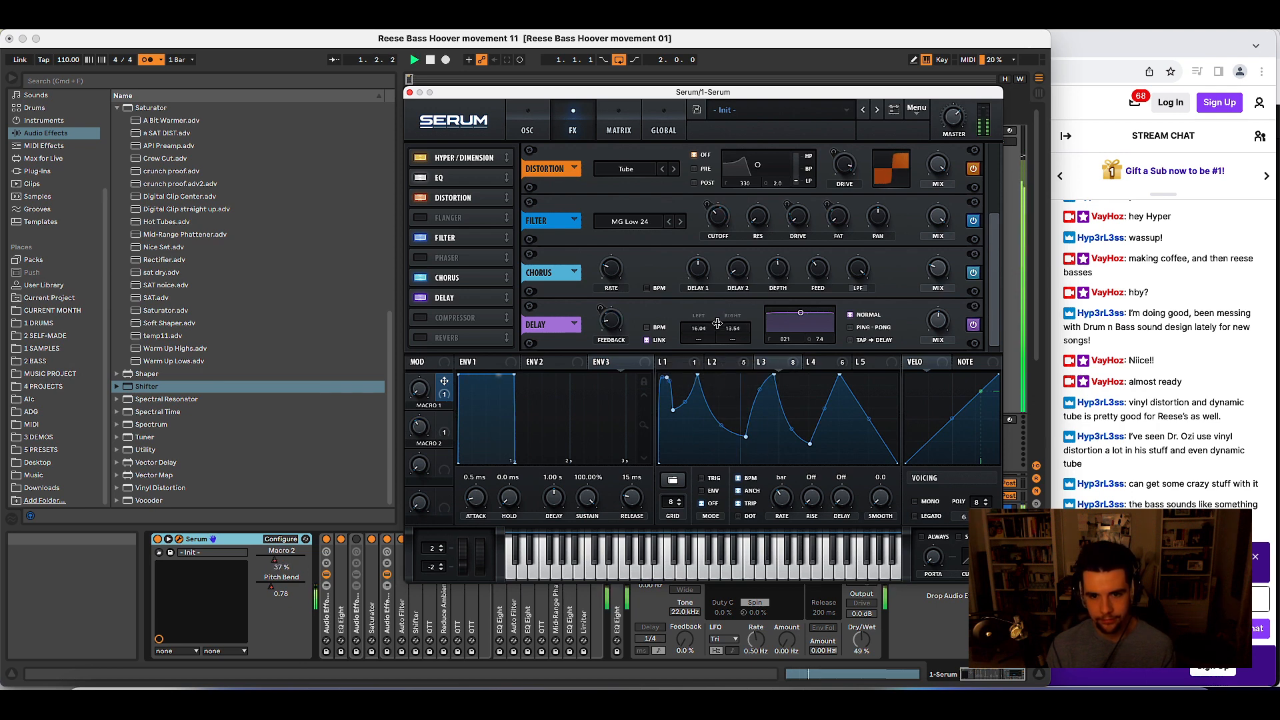
drag(707, 327, 711, 326)
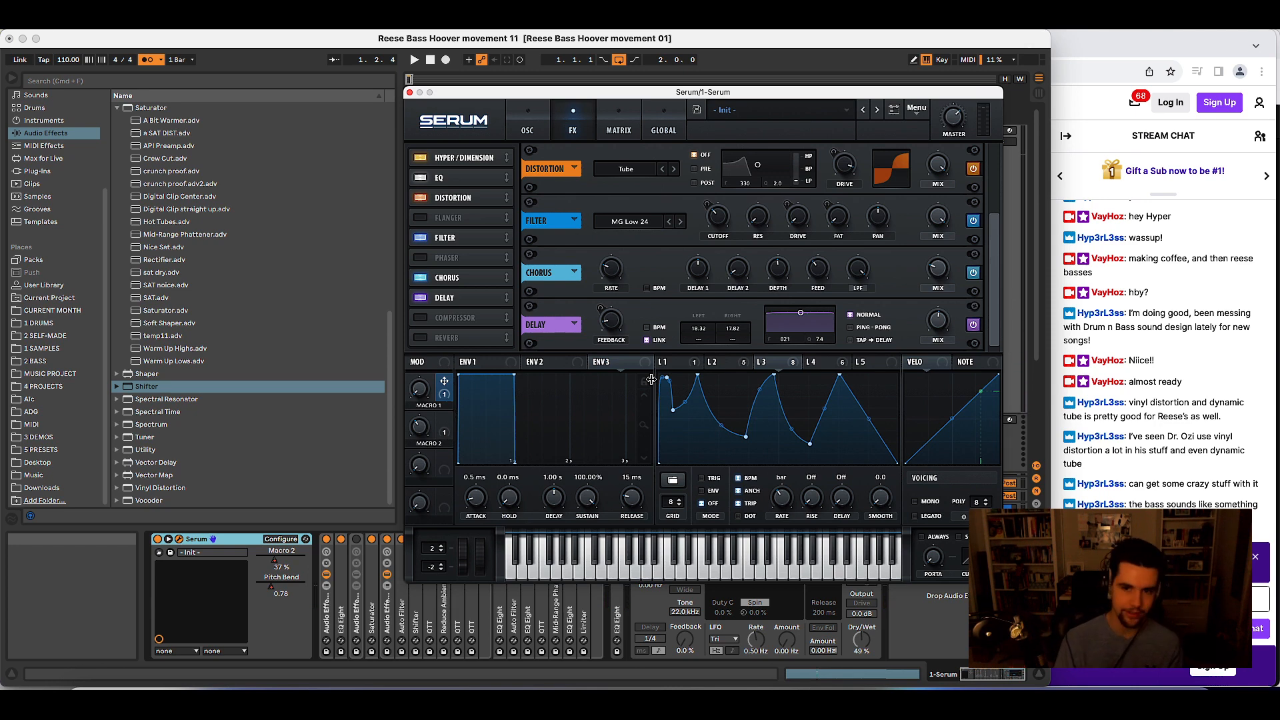
key(space)
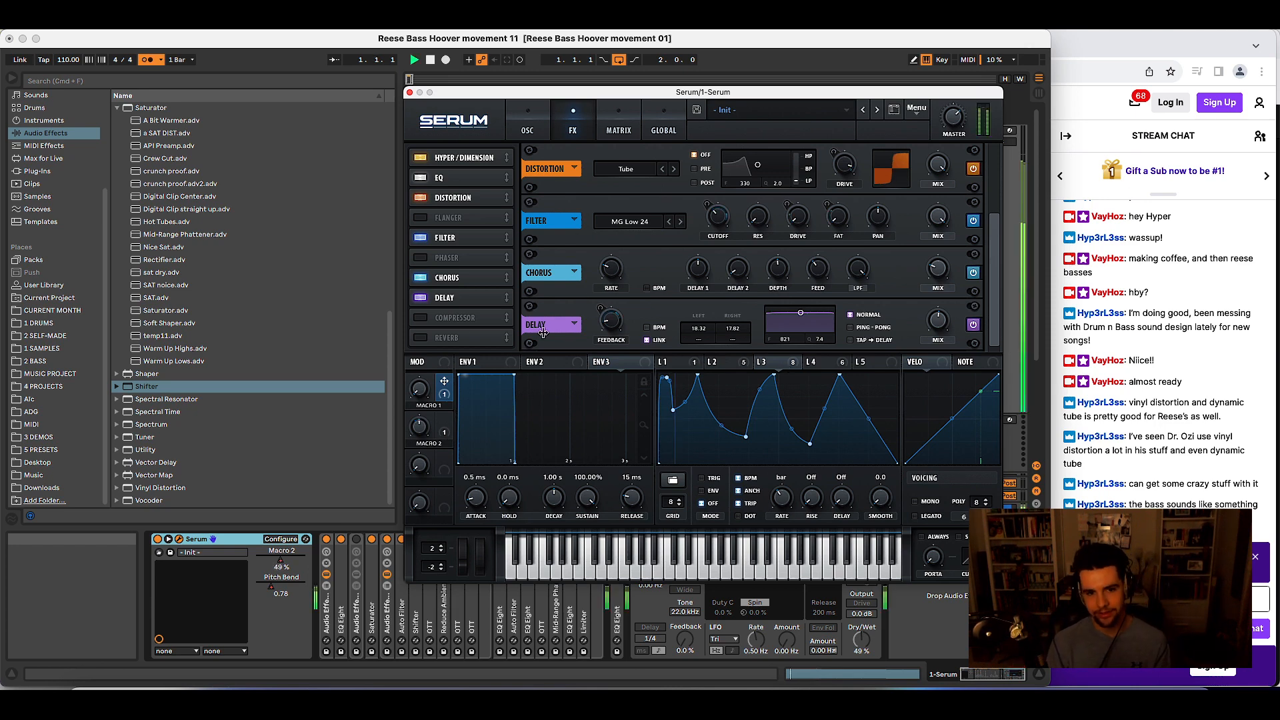
drag(698, 326, 698, 329)
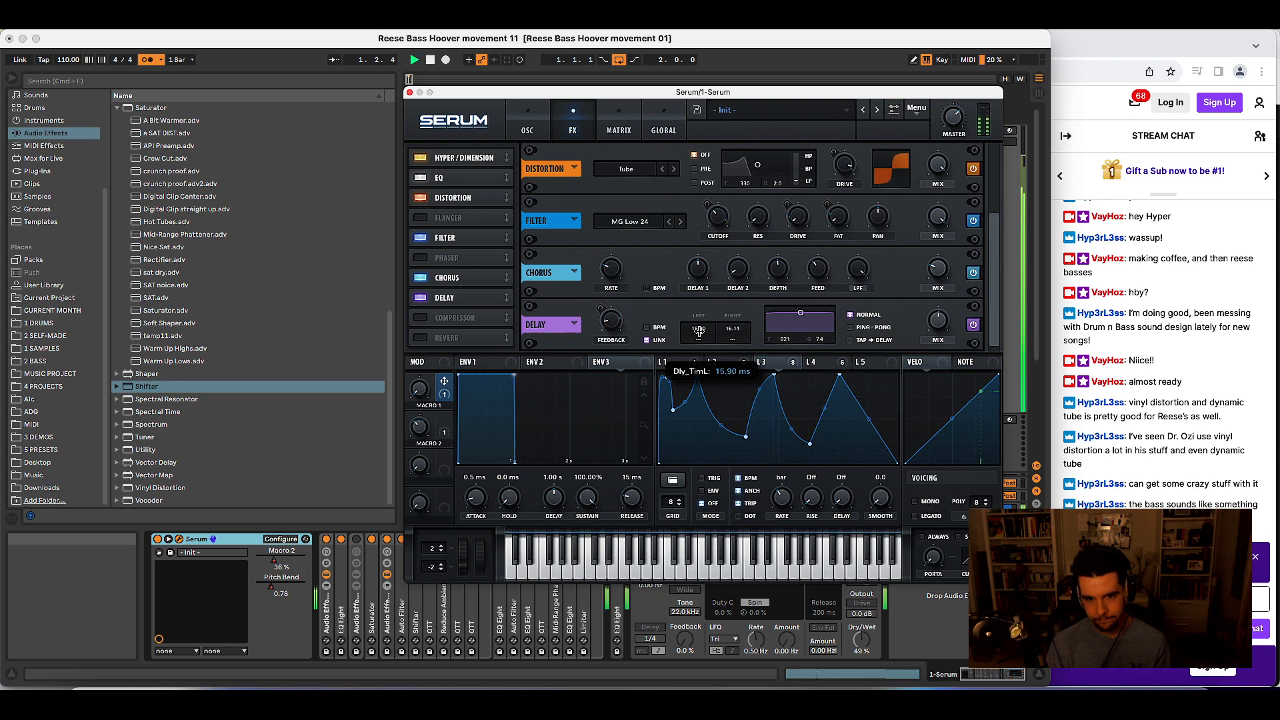
key(space)
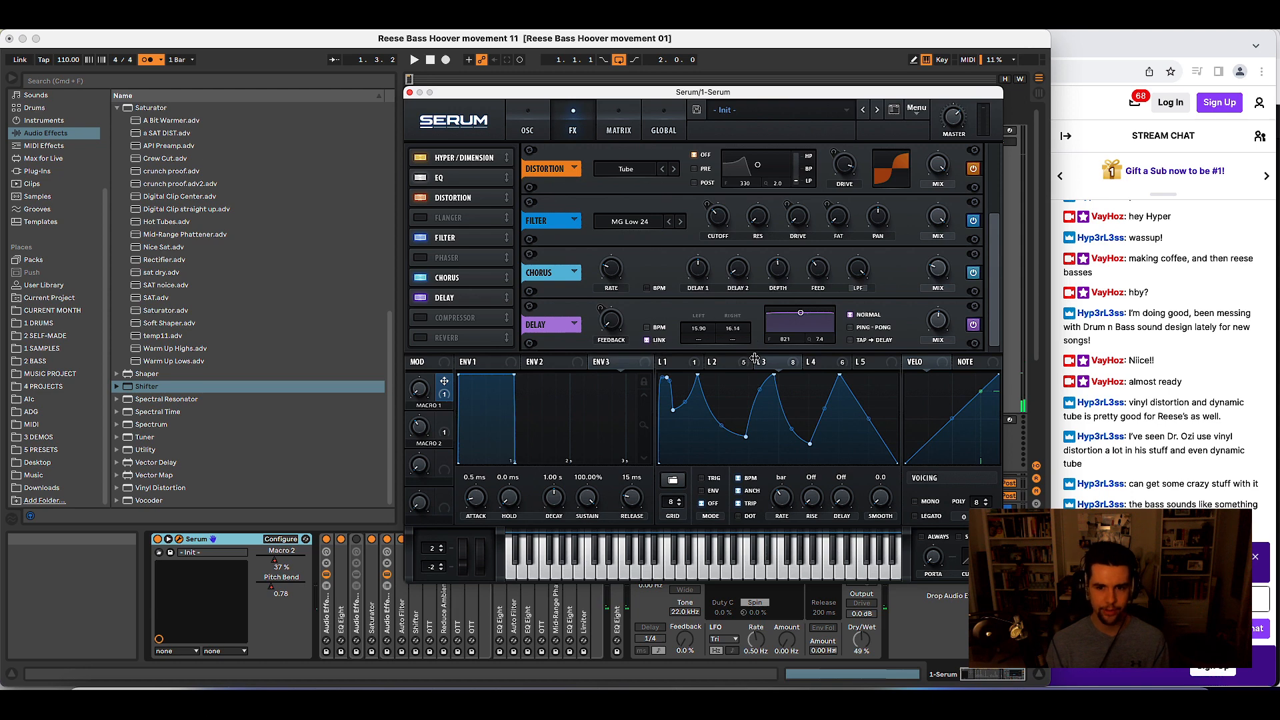
- Smooth LFO 1's descending curve from its upper point, audition the loop, and adjust the rising curve of LFO 2
click(612, 121)
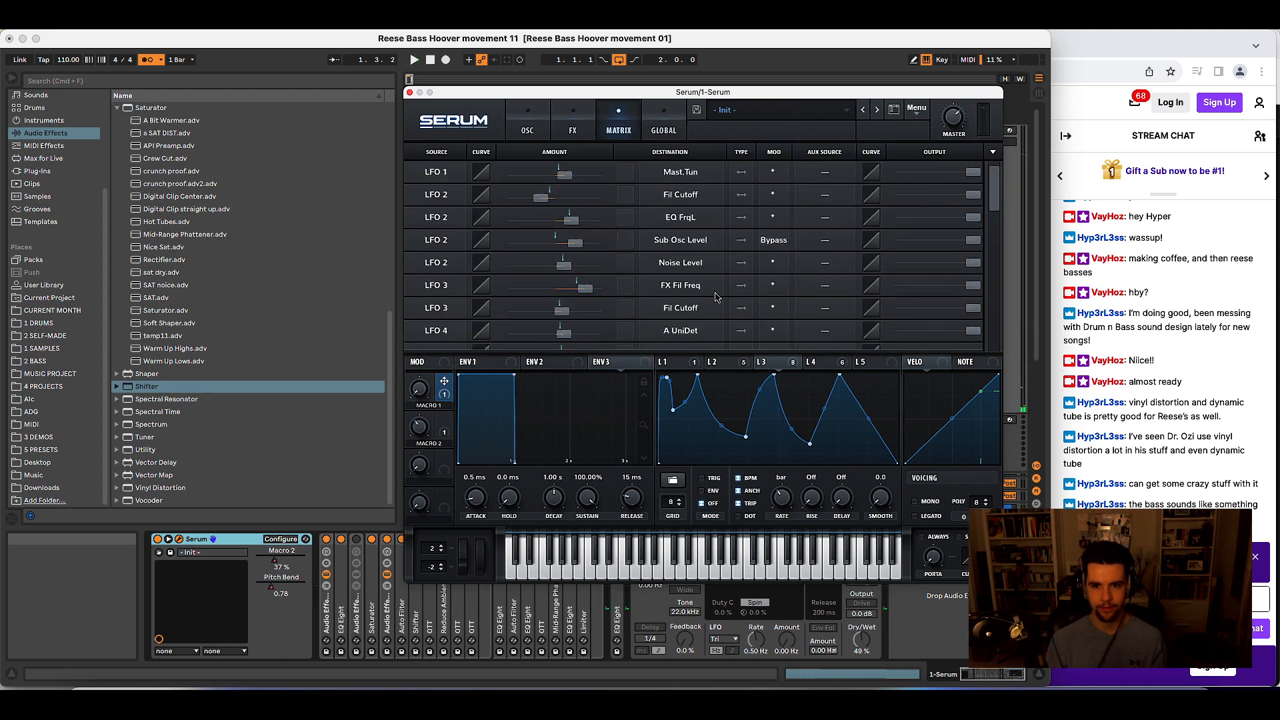
click(699, 362)
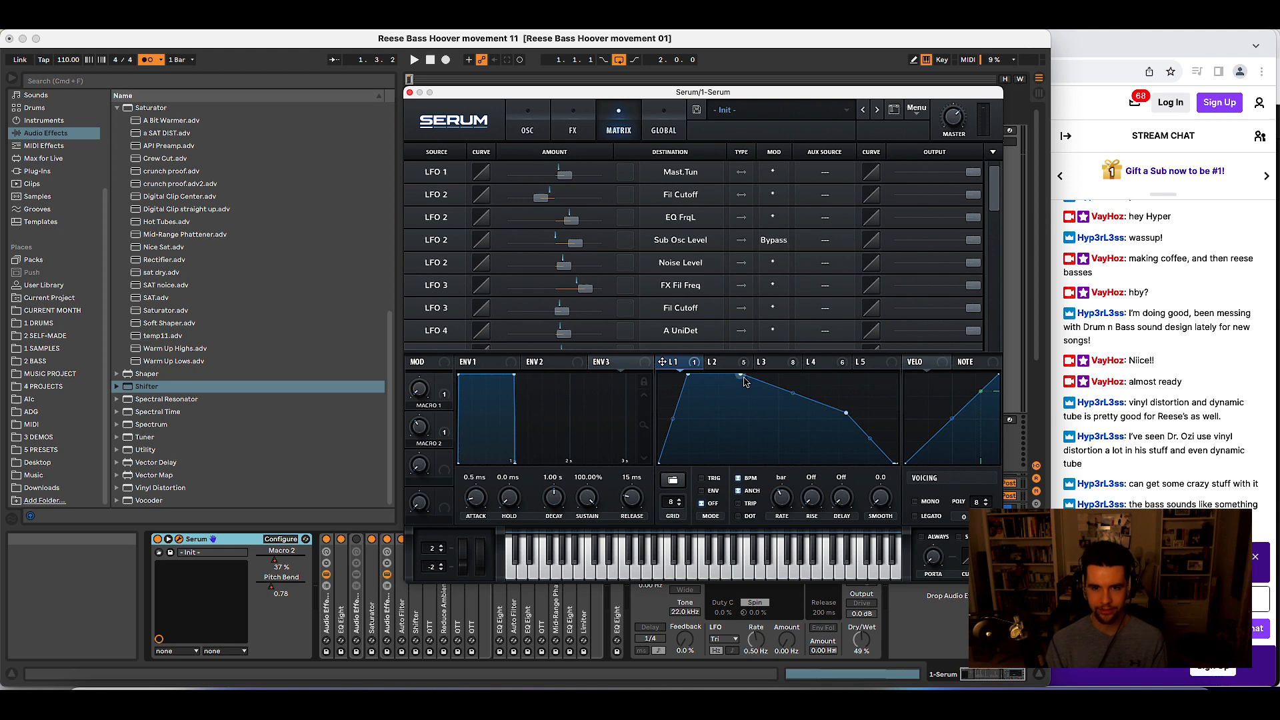
drag(740, 375, 792, 385)
key(space)
key(space)
key(space)
key(space)
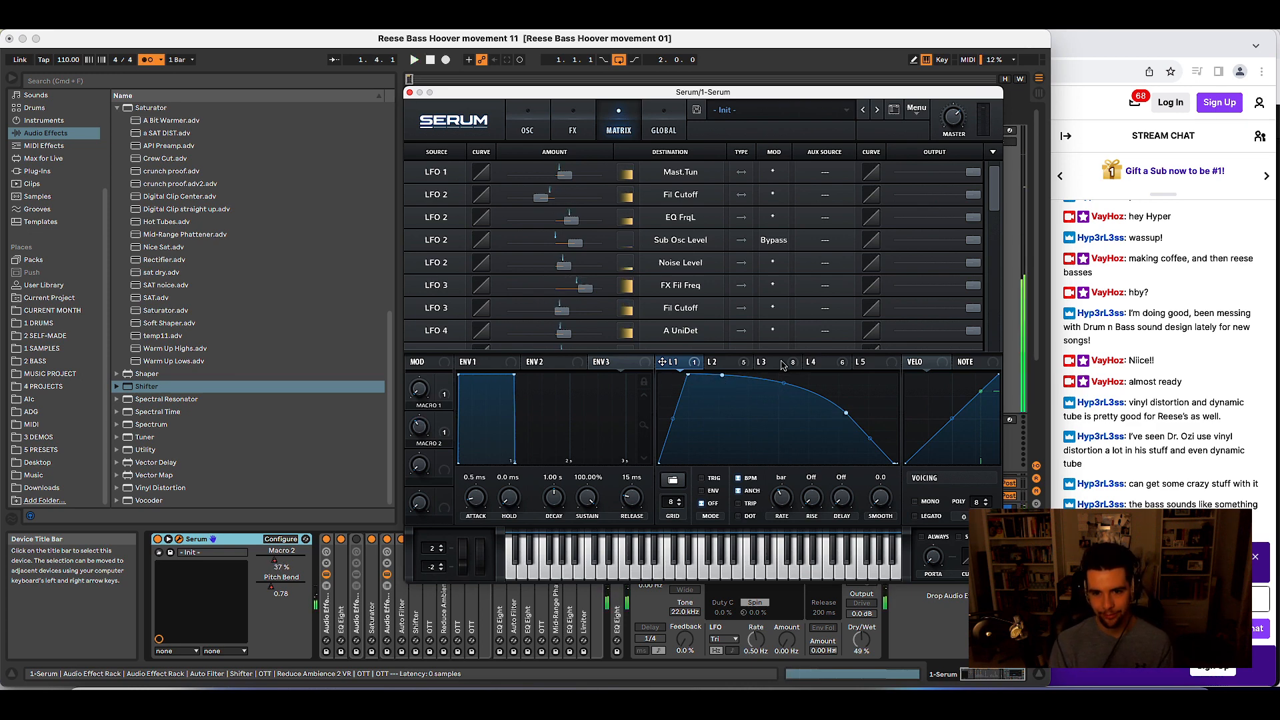
click(724, 362)
mouse_move(708, 410)
mouse_down()
mouse_move(703, 470)
mouse_move(708, 410)
mouse_up()
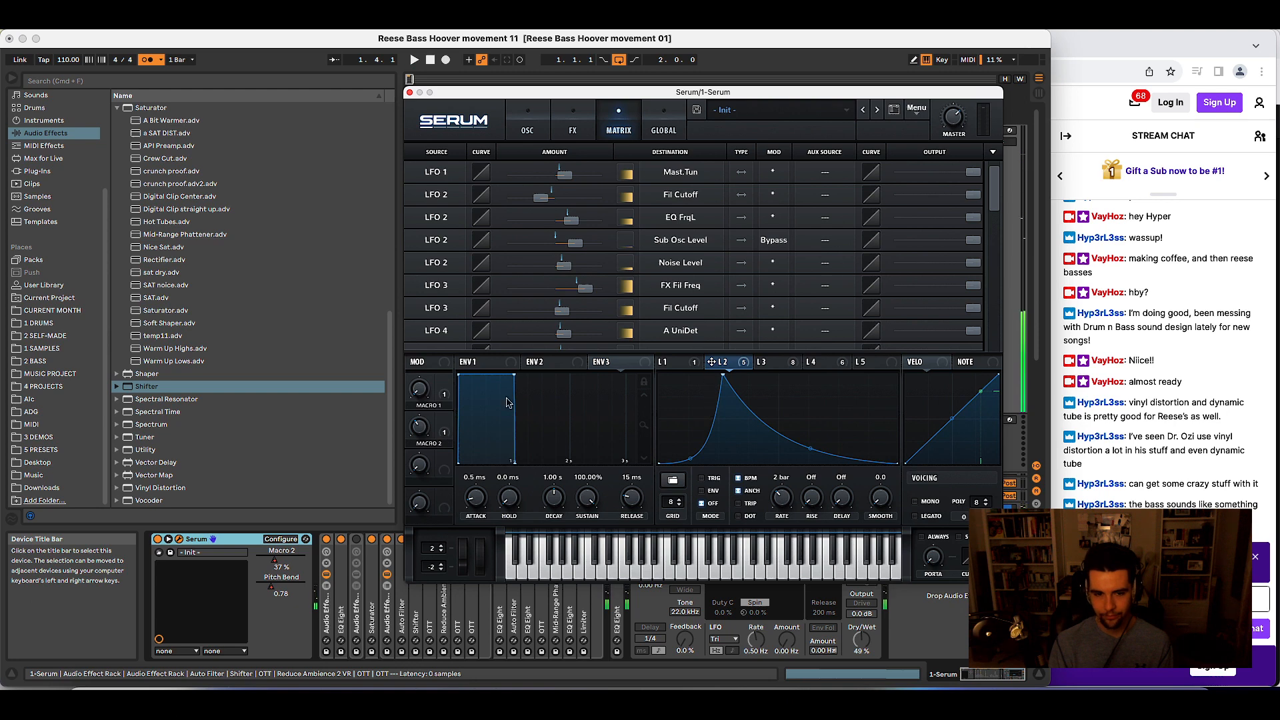
- Save the Live set as a new version named "Reese Bass Hoover movement 12"
key(super+shift+s)
key(BackSpace)
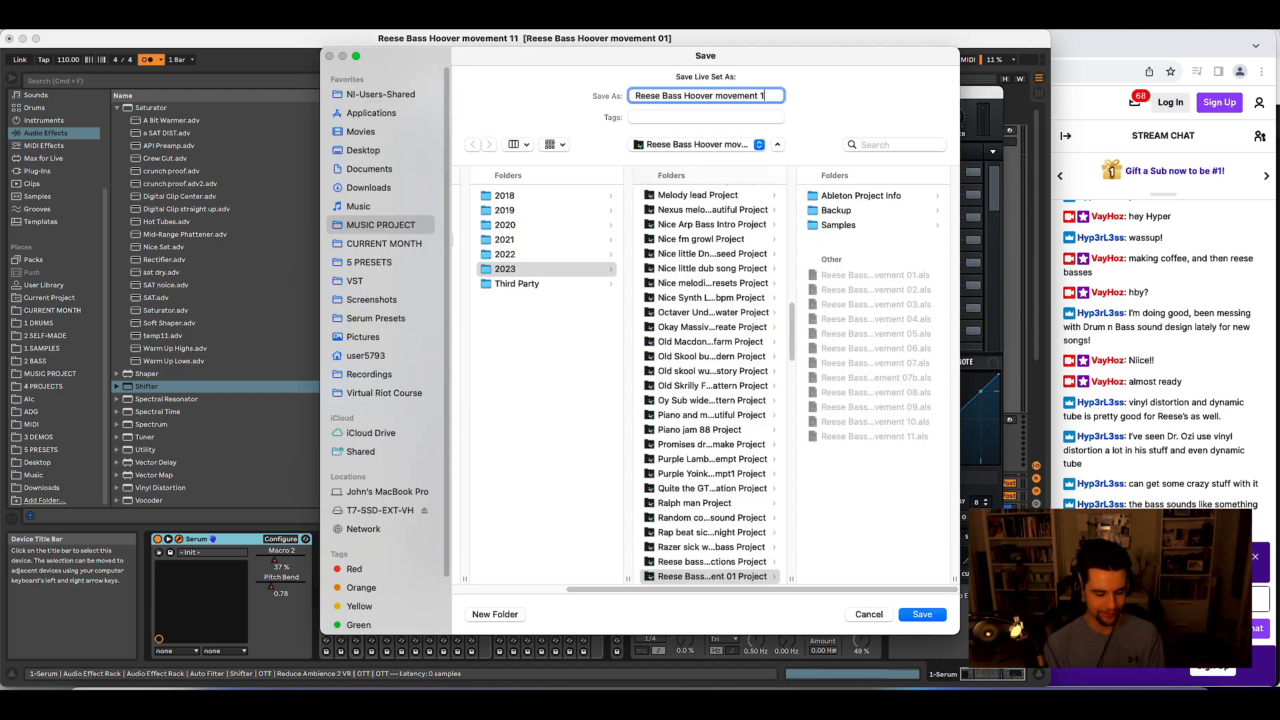
text(2)
key(Return)
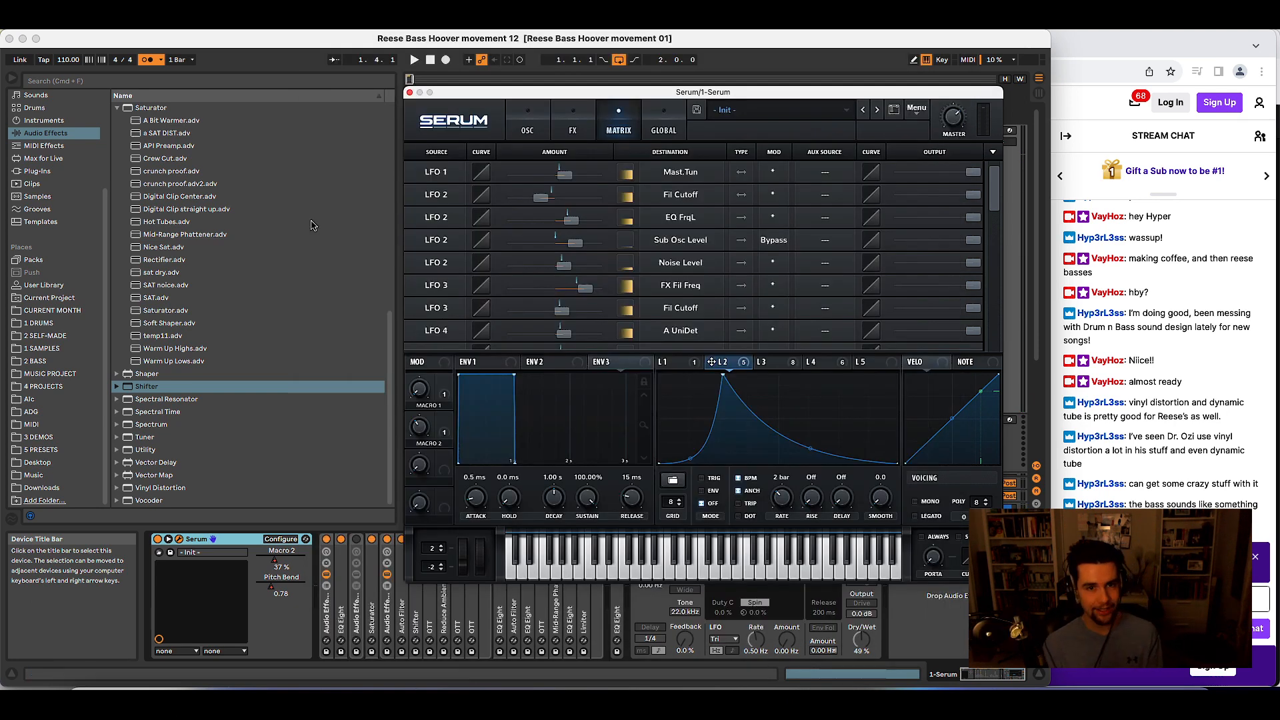
- Close the synth window and export the Master track's two-beat loop as a 16-bit, 44100 Hz WAV file
click(409, 92)
key(super+shift+r)
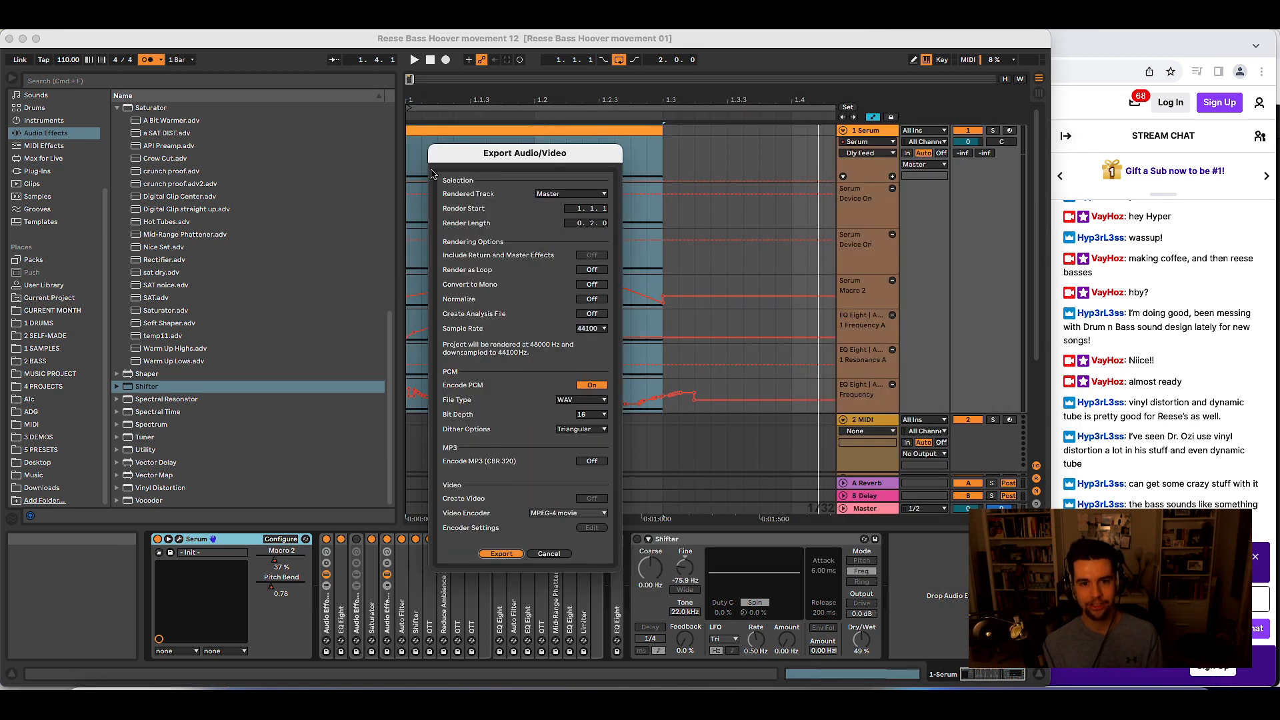
key(Return)
key(Return)
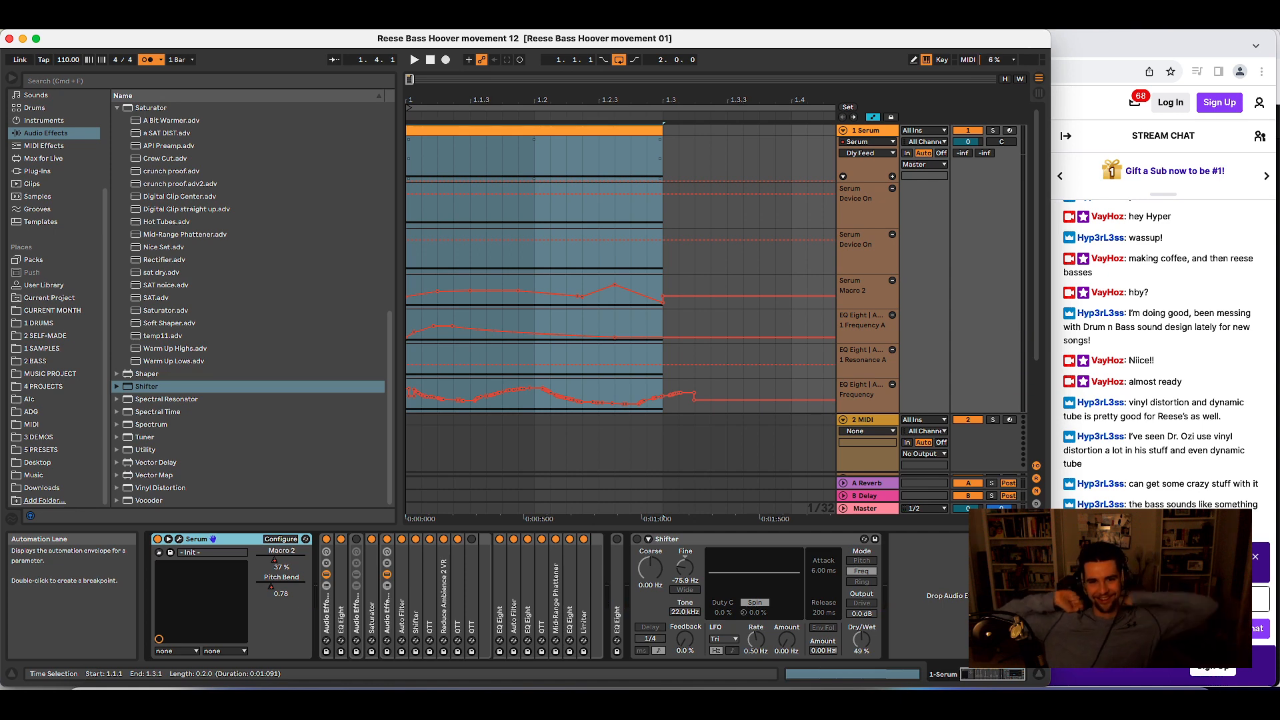
- Audition the exported Reese Bass Hoover movement files 08, 09, 11 and 12 in the CURRENT MONTH folder
click(60, 310)
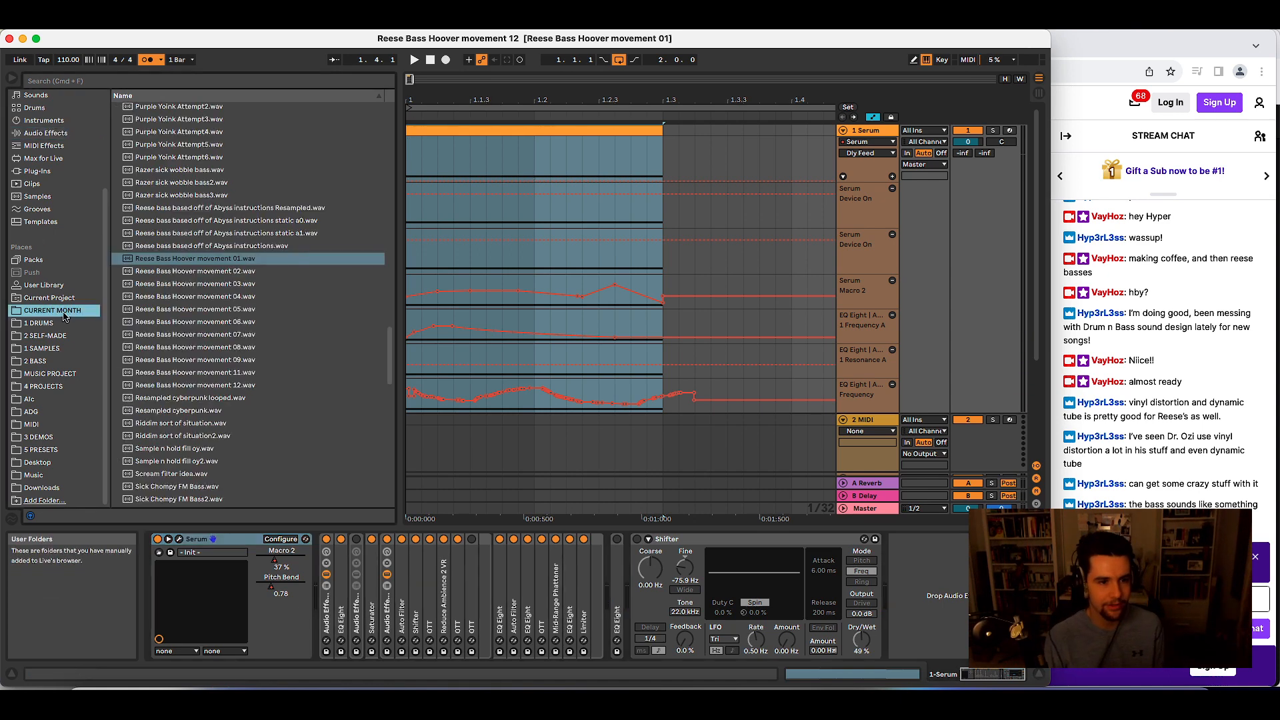
click(211, 350)
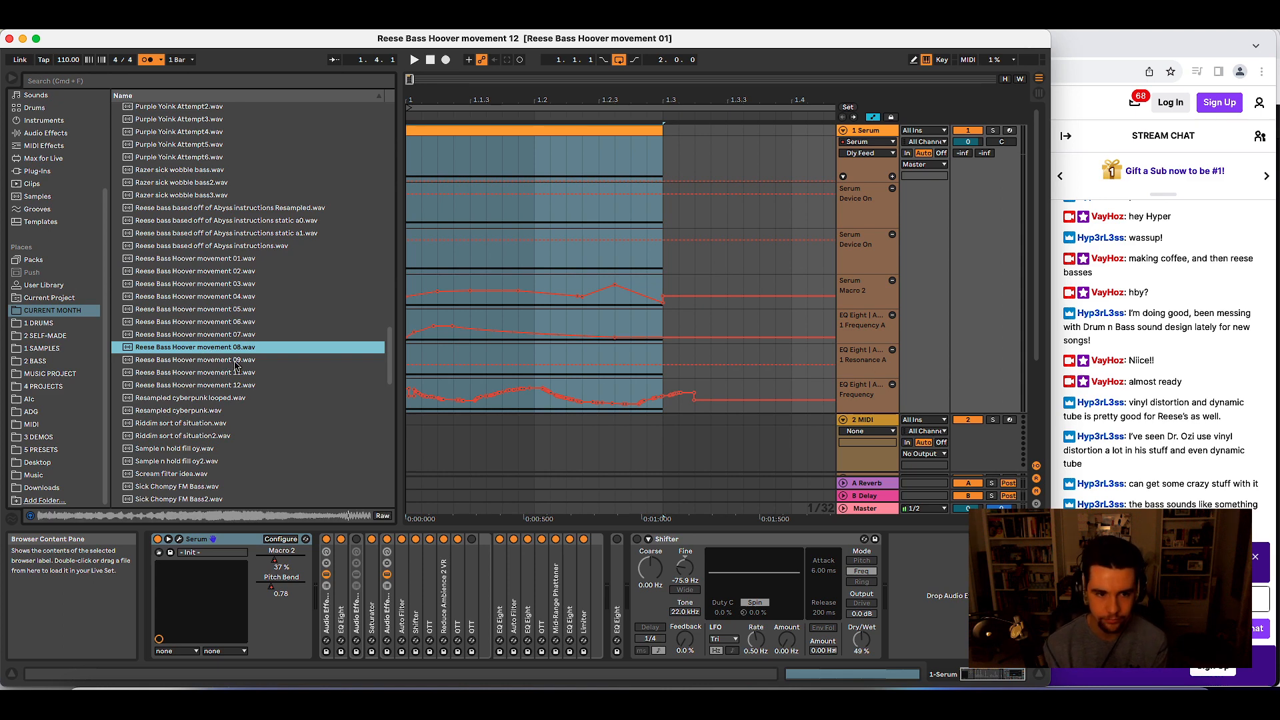
click(235, 360)
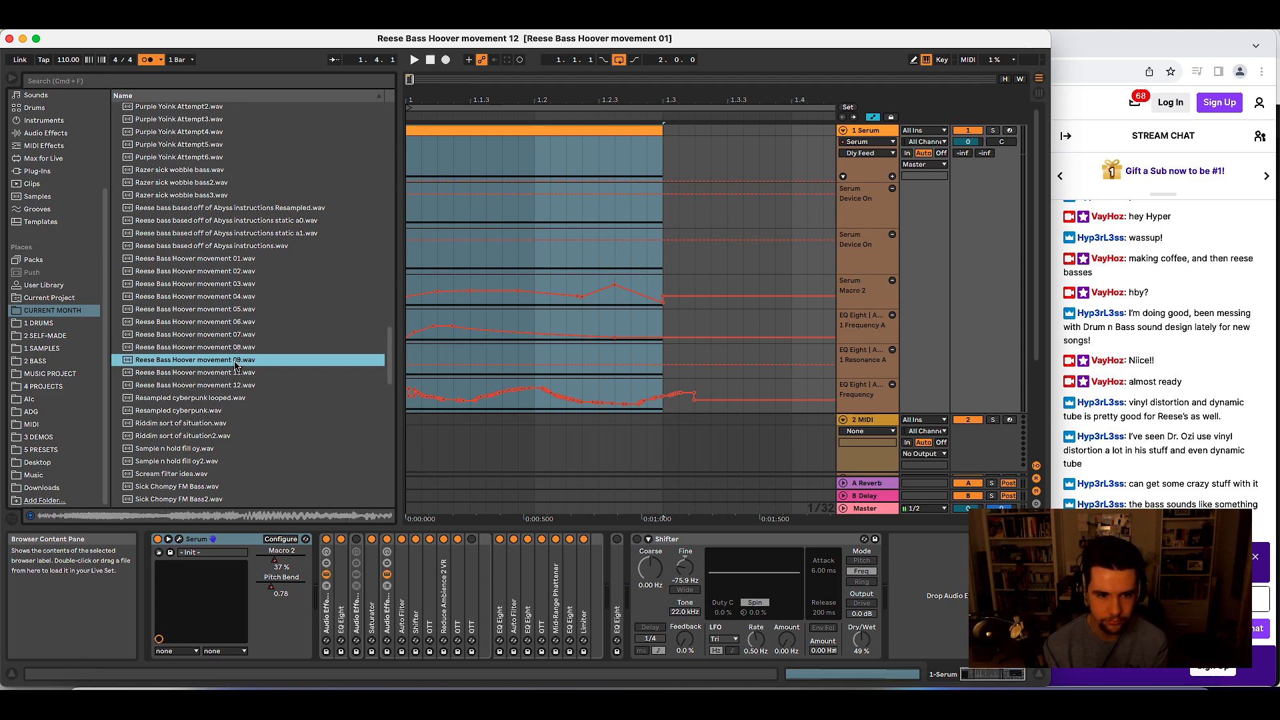
click(235, 372)
click(214, 386)
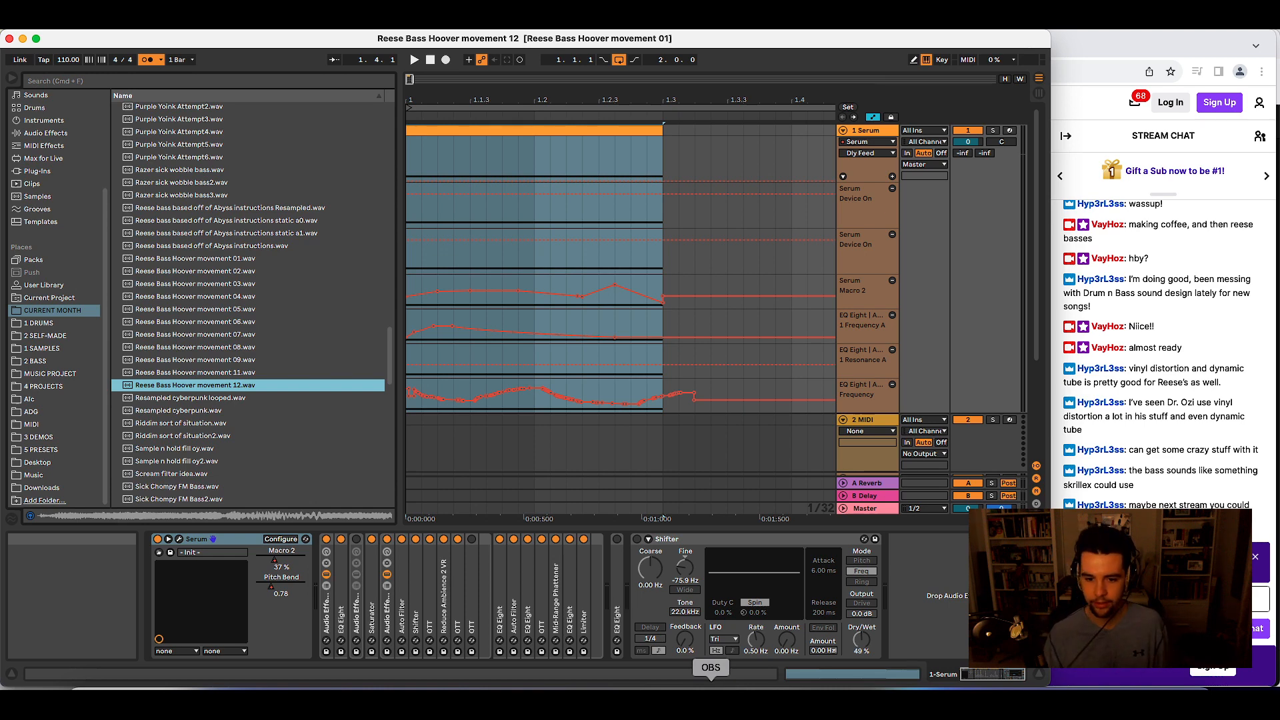
- Switch to OBS to bring up the streaming controls
click(711, 690)
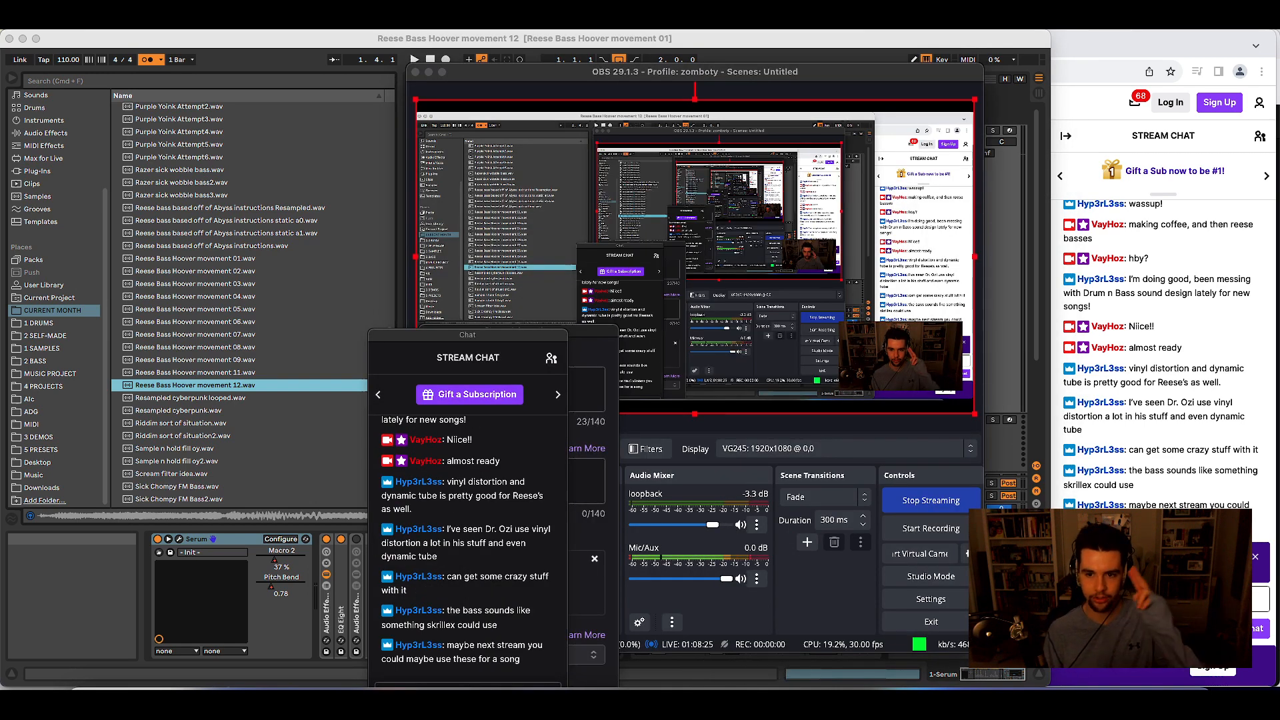